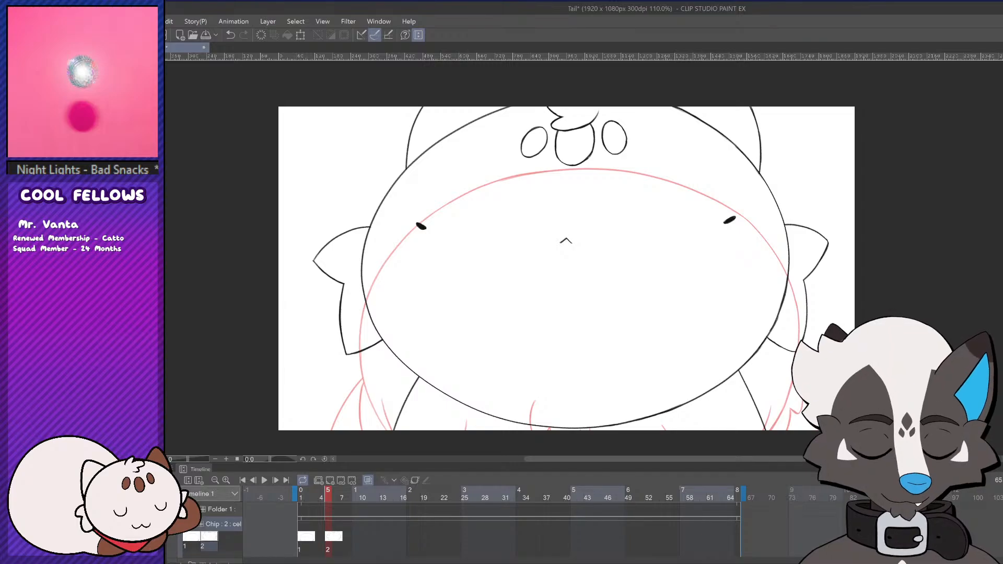
Add a new in-between cel at frame 3 of the Chip animation folder, between cels 1 and 2
{"action": "left_click_drag", "start_coordinate": [742, 458], "coordinate": [742, 407]}
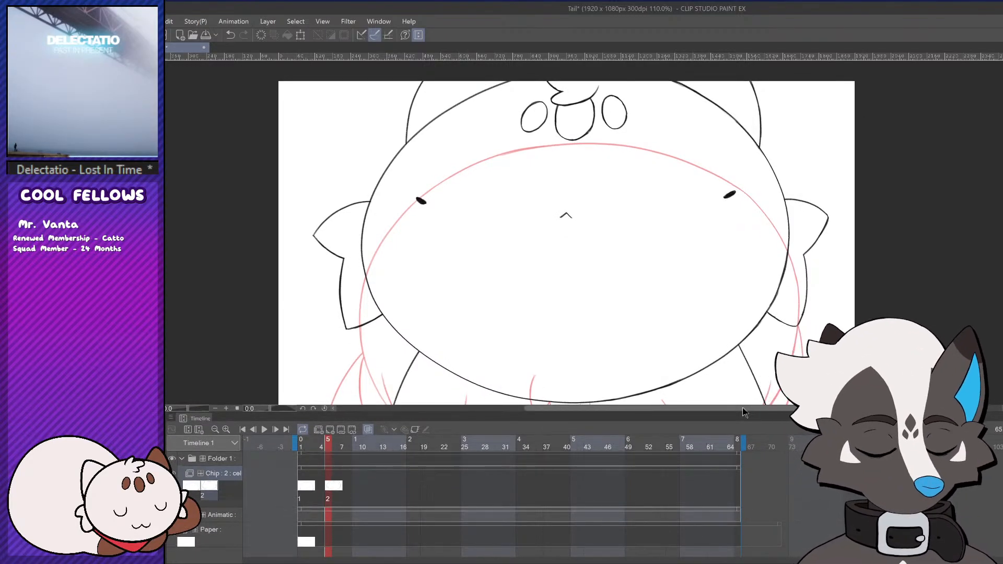
{"action": "left_click", "coordinate": [226, 429]}
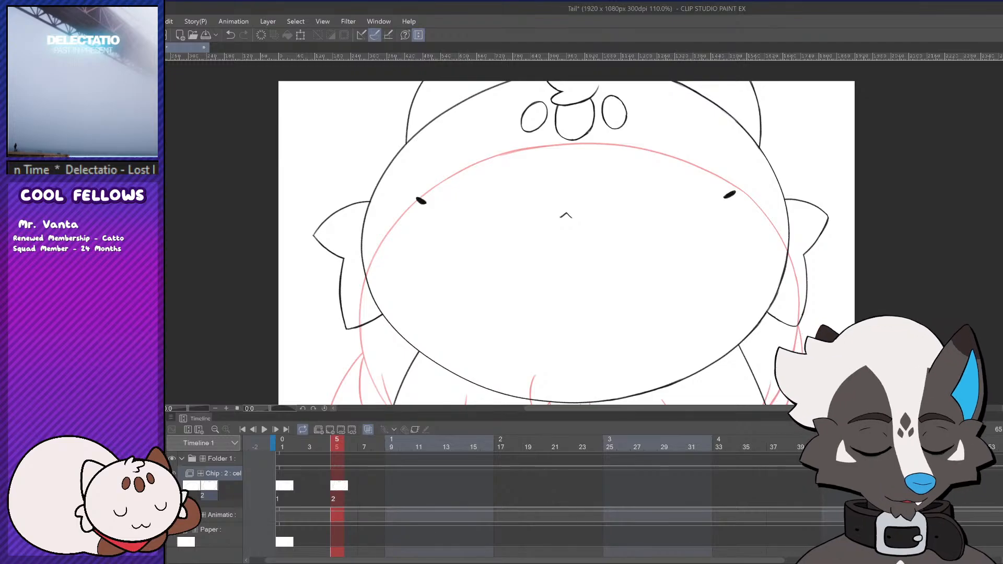
{"action": "left_click_drag", "start_coordinate": [635, 561], "coordinate": [620, 561]}
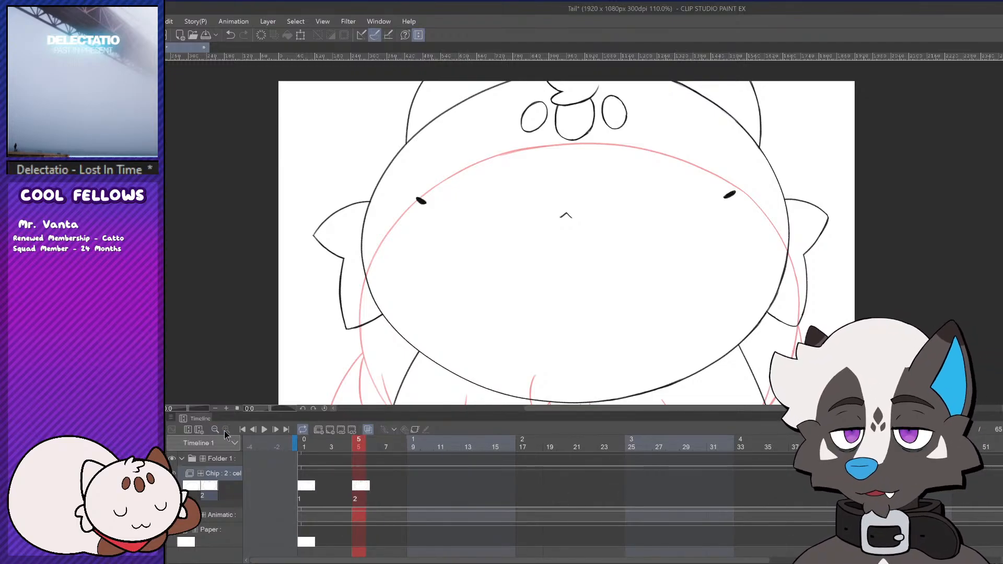
{"action": "left_click", "coordinate": [350, 448]}
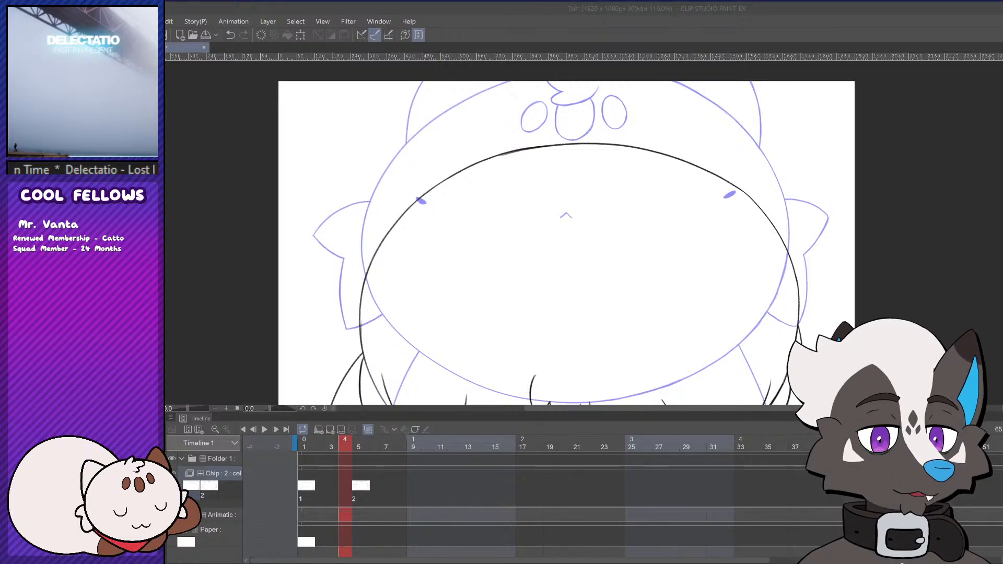
{"action": "key", "text": "alt+Tab"}
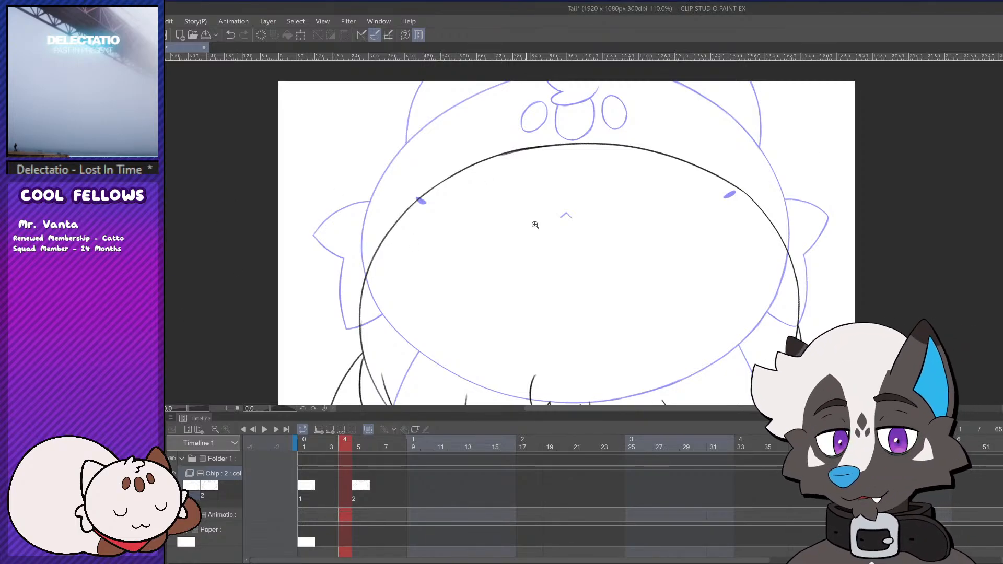
{"action": "mouse_move", "coordinate": [724, 295]}
{"action": "left_mouse_down"}
{"action": "mouse_move", "coordinate": [693, 307]}
{"action": "mouse_move", "coordinate": [731, 309]}
{"action": "left_mouse_up"}
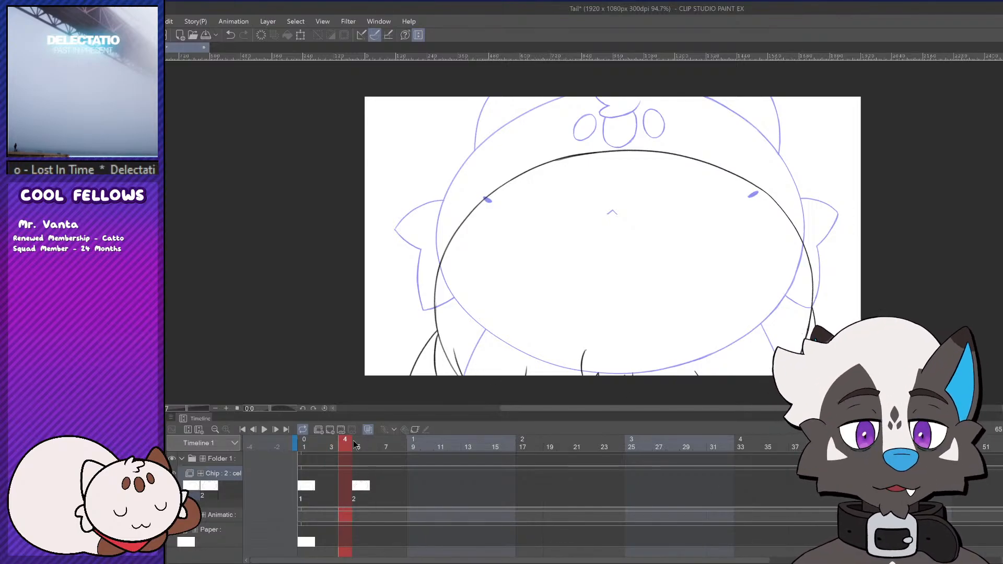
{"action": "left_click_drag", "start_coordinate": [355, 445], "coordinate": [335, 482]}
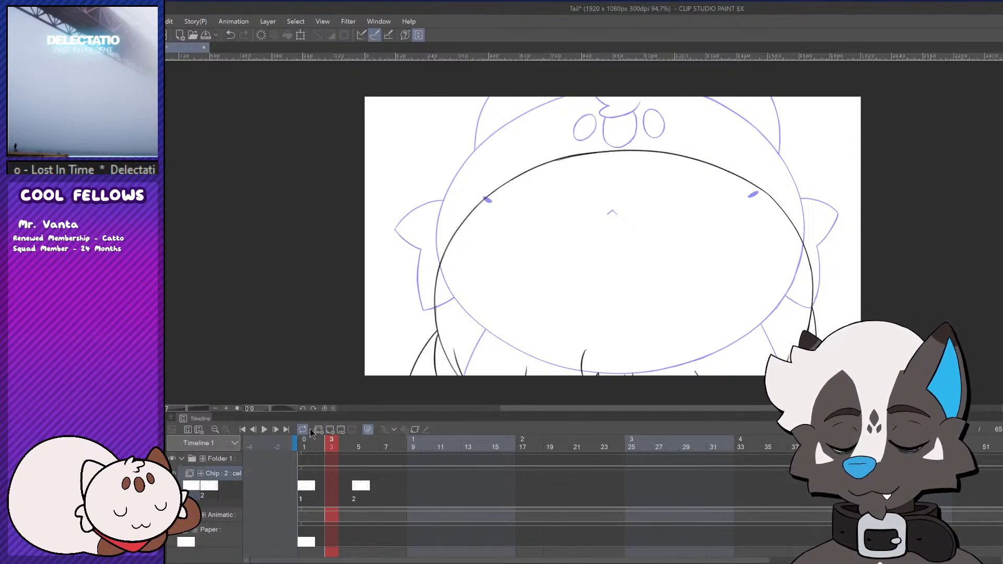
{"action": "mouse_move", "coordinate": [331, 449]}
{"action": "left_mouse_down"}
{"action": "mouse_move", "coordinate": [347, 446]}
{"action": "mouse_move", "coordinate": [322, 455]}
{"action": "mouse_move", "coordinate": [341, 483]}
{"action": "mouse_move", "coordinate": [334, 442]}
{"action": "left_mouse_up"}
{"action": "left_click", "coordinate": [330, 430]}
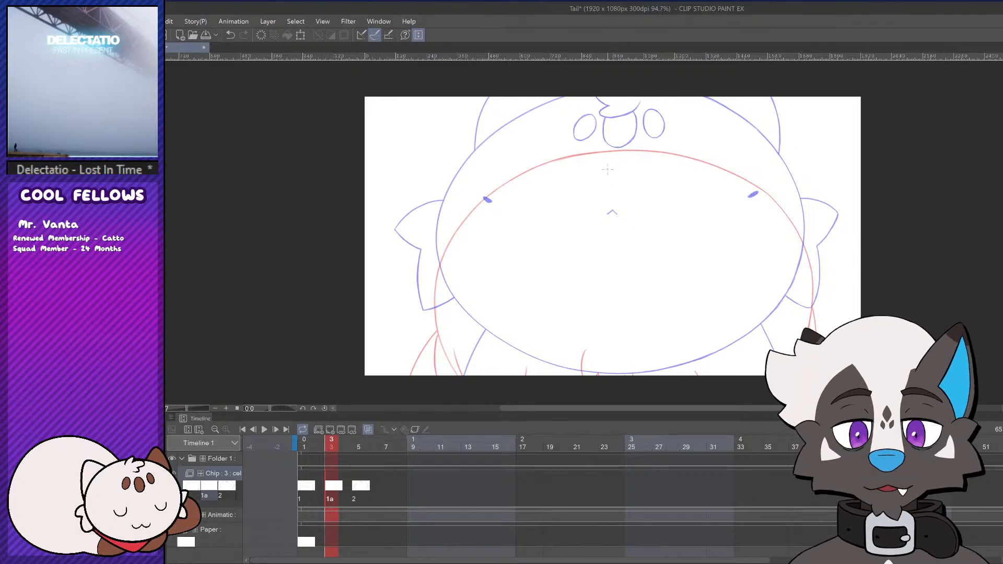
{"action": "left_click_drag", "start_coordinate": [606, 170], "coordinate": [721, 293]}
{"action": "key", "text": "ctrl+z"}
{"action": "scroll", "coordinate": [552, 177], "scroll_direction": "up", "scroll_amount": 3}
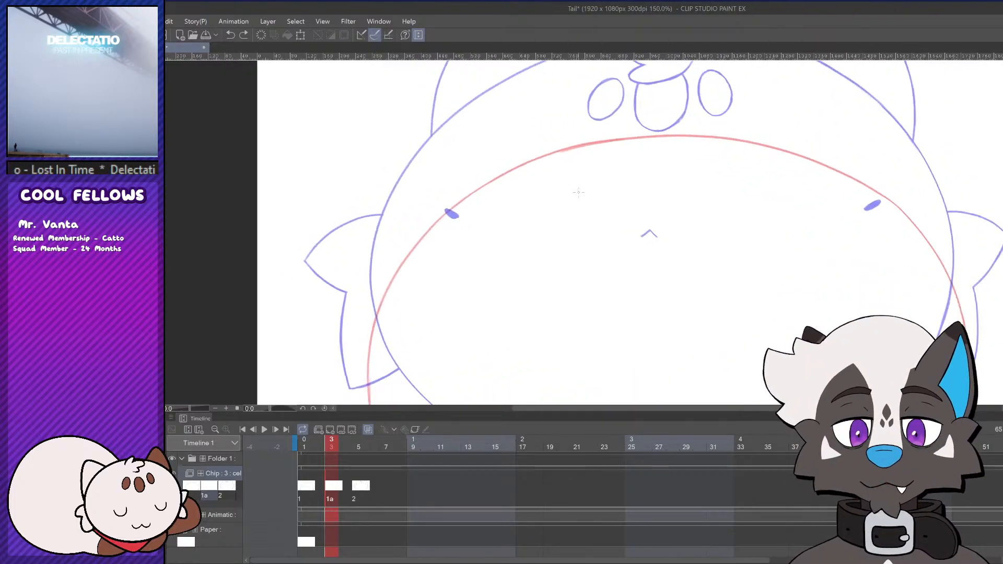
{"action": "scroll", "coordinate": [579, 192], "scroll_direction": "down", "scroll_amount": 2}
{"action": "scroll", "coordinate": [578, 192], "scroll_direction": "up", "scroll_amount": 2}
{"action": "scroll", "coordinate": [635, 220], "scroll_direction": "down", "scroll_amount": 3}
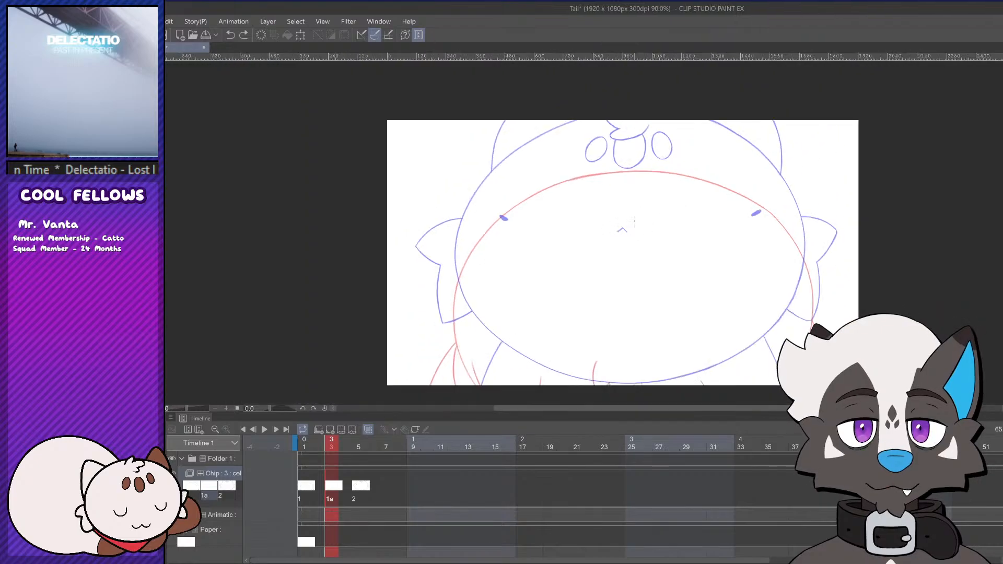
{"action": "scroll", "coordinate": [635, 222], "scroll_direction": "up", "scroll_amount": 1}
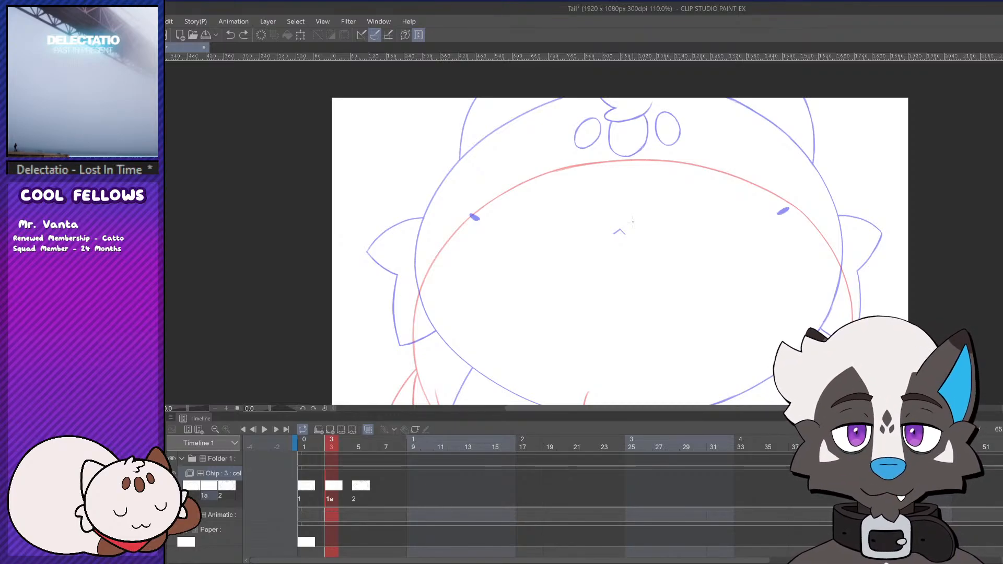
{"action": "scroll", "coordinate": [714, 189], "scroll_direction": "down", "scroll_amount": 2}
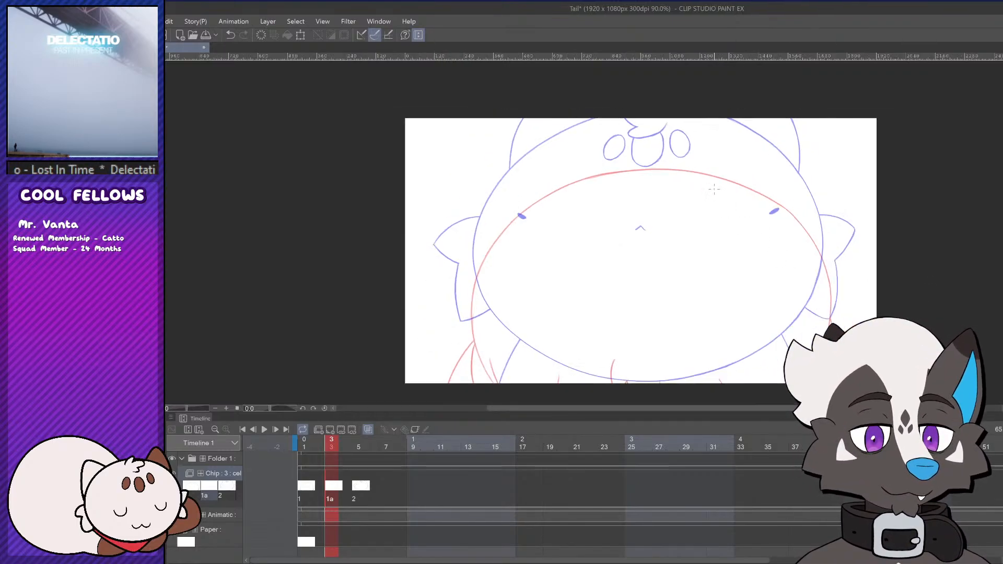
{"action": "scroll", "coordinate": [714, 189], "scroll_direction": "down", "scroll_amount": 1}
{"action": "scroll", "coordinate": [747, 235], "scroll_direction": "up", "scroll_amount": 2}
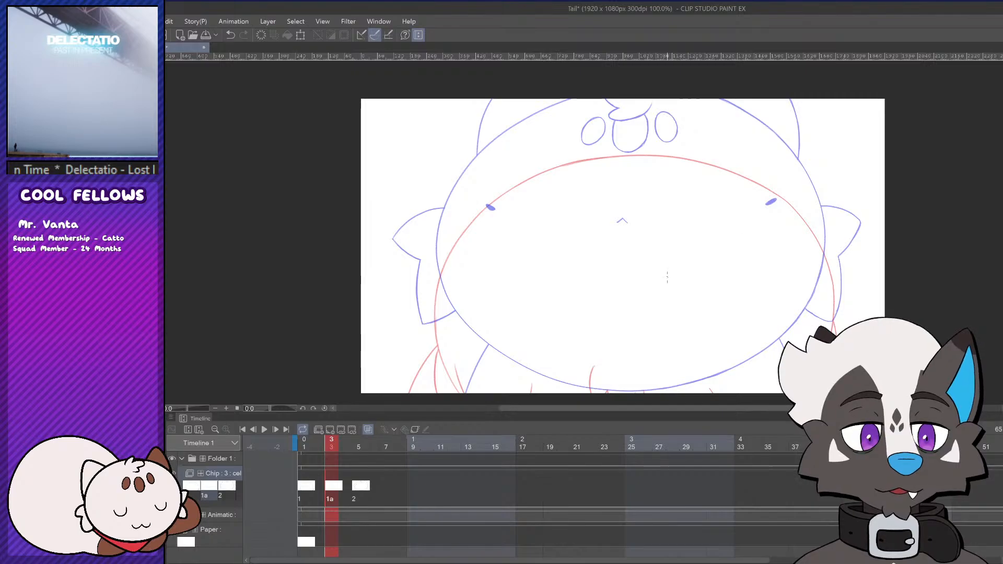
Check the key drawing on cel 2 at frame 5, and return to cel 1a at frame 3
{"action": "left_click", "coordinate": [354, 449]}
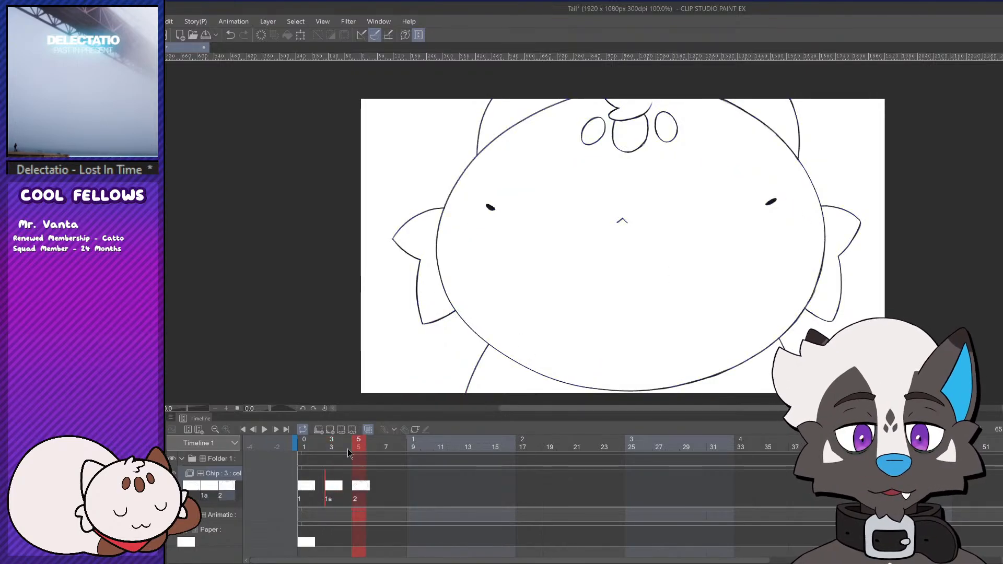
{"action": "mouse_move", "coordinate": [349, 452]}
{"action": "left_mouse_down"}
{"action": "mouse_move", "coordinate": [315, 452]}
{"action": "mouse_move", "coordinate": [365, 453]}
{"action": "mouse_move", "coordinate": [321, 465]}
{"action": "mouse_move", "coordinate": [363, 482]}
{"action": "left_mouse_up"}
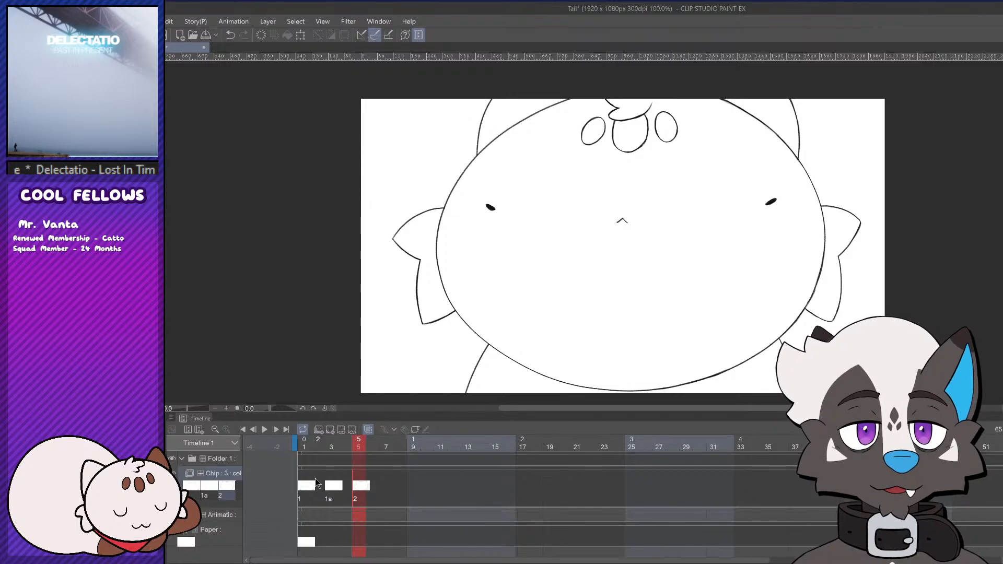
{"action": "left_click", "coordinate": [316, 483]}
{"action": "left_click", "coordinate": [338, 491]}
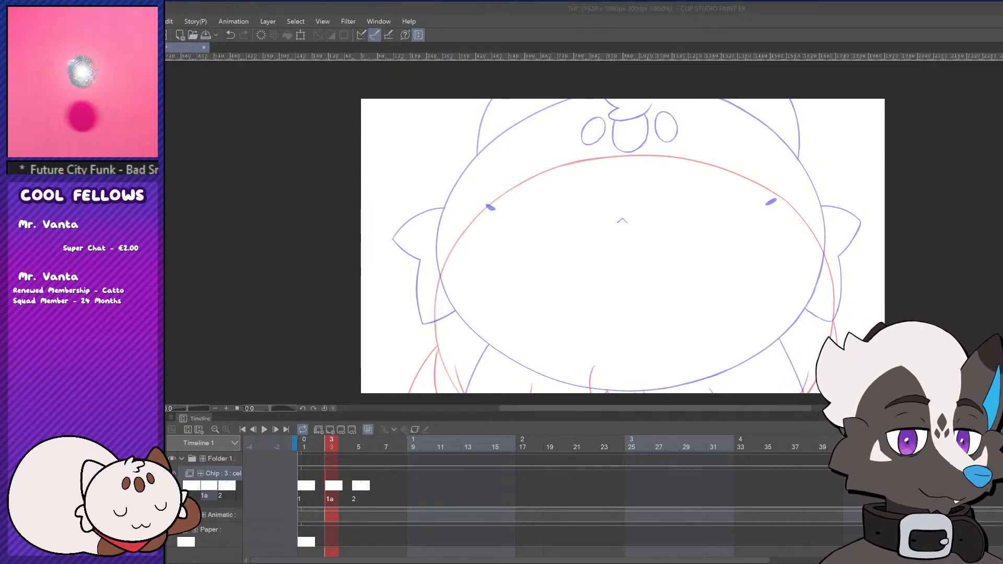
{"action": "left_click", "coordinate": [575, 213]}
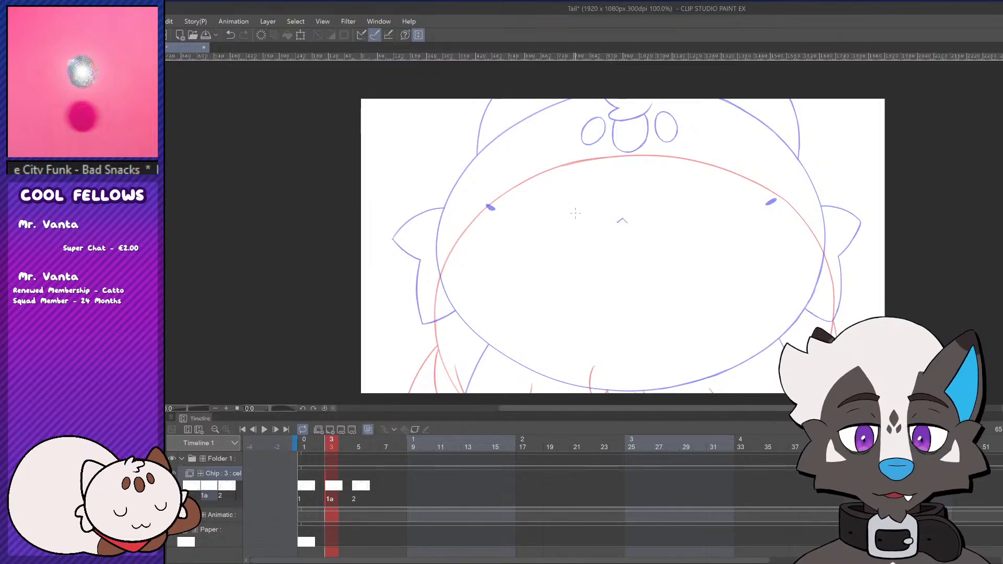
{"action": "mouse_move", "coordinate": [731, 130]}
{"action": "left_mouse_down"}
{"action": "mouse_move", "coordinate": [709, 122]}
{"action": "mouse_move", "coordinate": [479, 207]}
{"action": "left_mouse_up"}
{"action": "key", "text": "ctrl+z"}
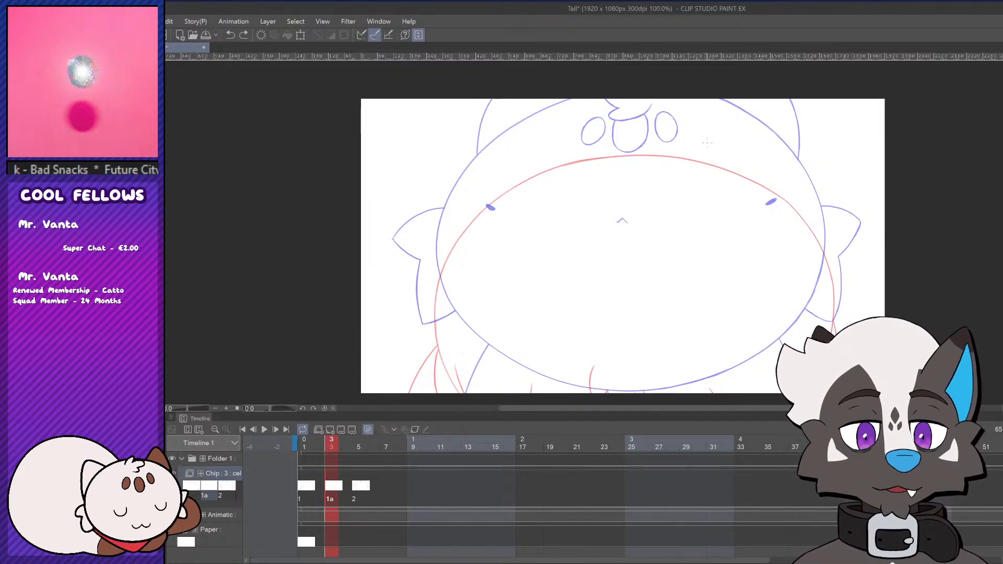
{"action": "left_click_drag", "start_coordinate": [744, 136], "coordinate": [471, 232]}
{"action": "key", "text": "ctrl+z"}
{"action": "mouse_move", "coordinate": [730, 129]}
{"action": "left_mouse_down"}
{"action": "mouse_move", "coordinate": [651, 273]}
{"action": "mouse_move", "coordinate": [729, 334]}
{"action": "left_mouse_up"}
{"action": "key", "text": "ctrl+z"}
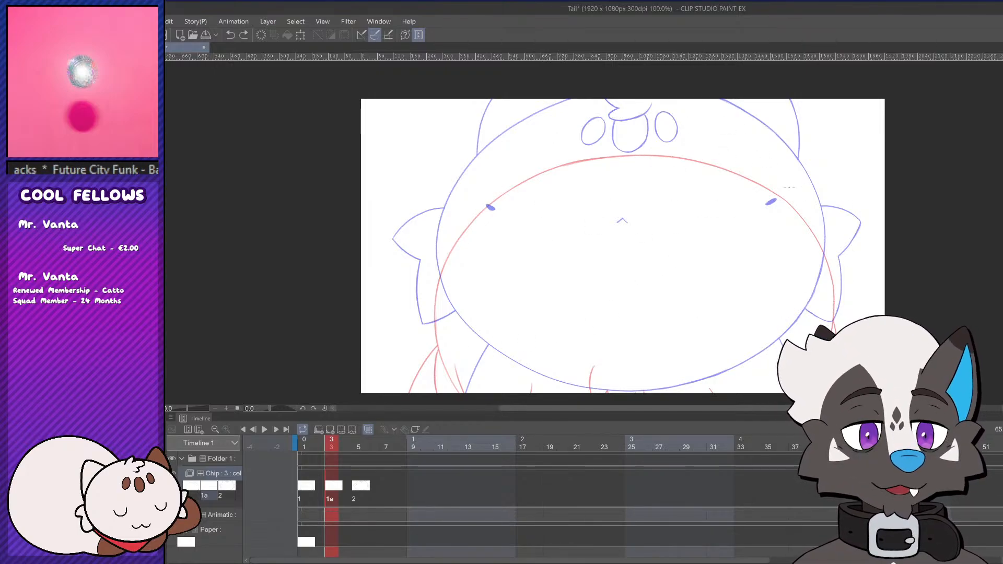
Draw the top arc of the character's rounded outline on cel 1a, between the blue and red onion-skin lines
{"action": "scroll", "coordinate": [748, 206], "scroll_direction": "down", "scroll_amount": 1}
{"action": "scroll", "coordinate": [769, 240], "scroll_direction": "up", "scroll_amount": 1}
{"action": "left_click_drag", "start_coordinate": [756, 413], "coordinate": [757, 492]}
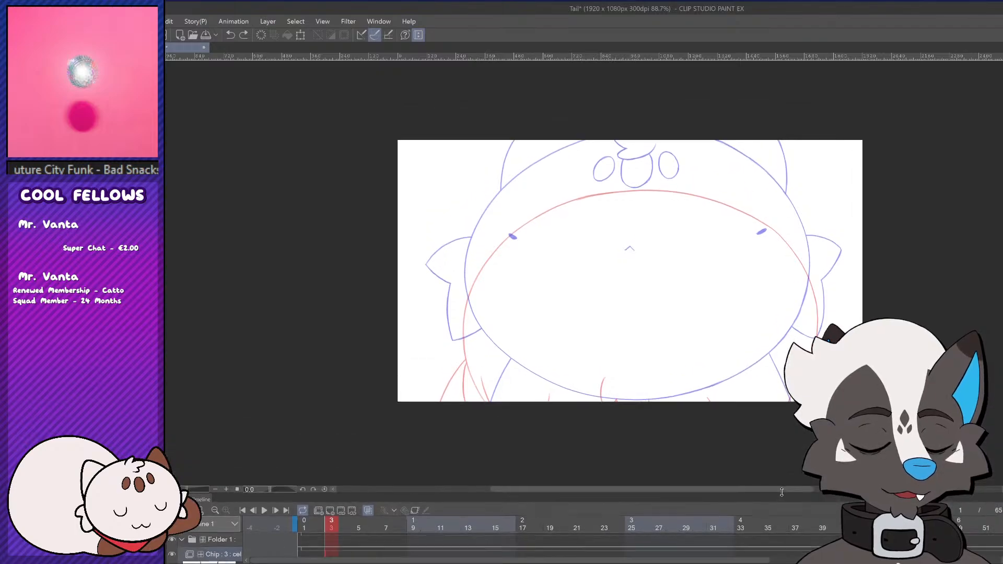
{"action": "scroll", "coordinate": [627, 250], "scroll_direction": "up", "scroll_amount": 2}
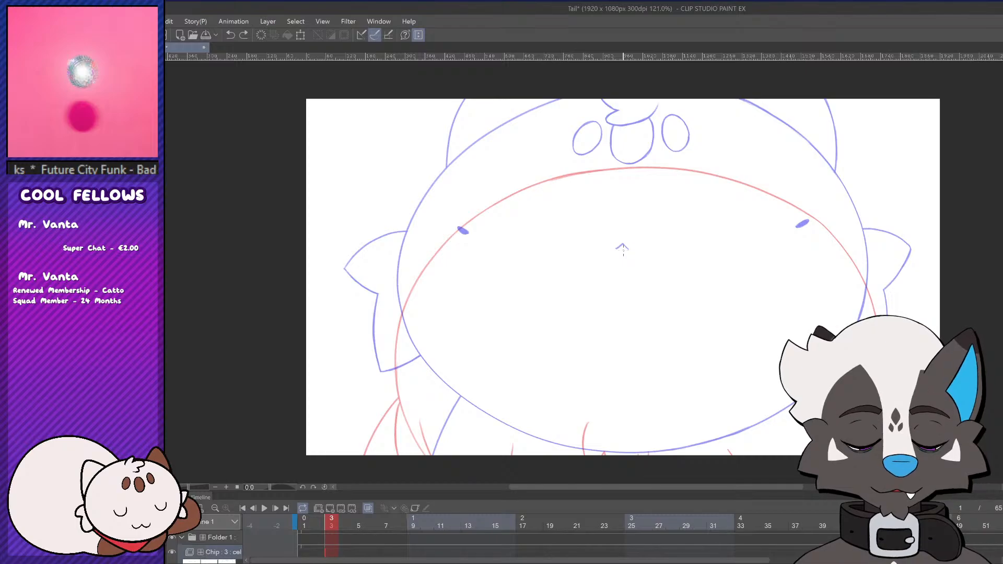
{"action": "mouse_move", "coordinate": [735, 126]}
{"action": "left_mouse_down"}
{"action": "mouse_move", "coordinate": [555, 127]}
{"action": "mouse_move", "coordinate": [411, 259]}
{"action": "mouse_move", "coordinate": [484, 189]}
{"action": "left_mouse_up"}
{"action": "key", "text": "ctrl+z"}
{"action": "key", "text": "ctrl+z"}
{"action": "mouse_move", "coordinate": [759, 140]}
{"action": "left_mouse_down"}
{"action": "mouse_move", "coordinate": [485, 175]}
{"action": "mouse_move", "coordinate": [447, 246]}
{"action": "left_mouse_up"}
{"action": "key", "text": "ctrl+z"}
{"action": "key", "text": "ctrl+z"}
Draw the left side of the rounded outline, curving from near the lower fur tuft up toward the top arc
{"action": "left_click_drag", "start_coordinate": [529, 147], "coordinate": [408, 316]}
{"action": "key", "text": "ctrl+z"}
{"action": "left_click_drag", "start_coordinate": [524, 149], "coordinate": [410, 325]}
{"action": "key", "text": "ctrl+z"}
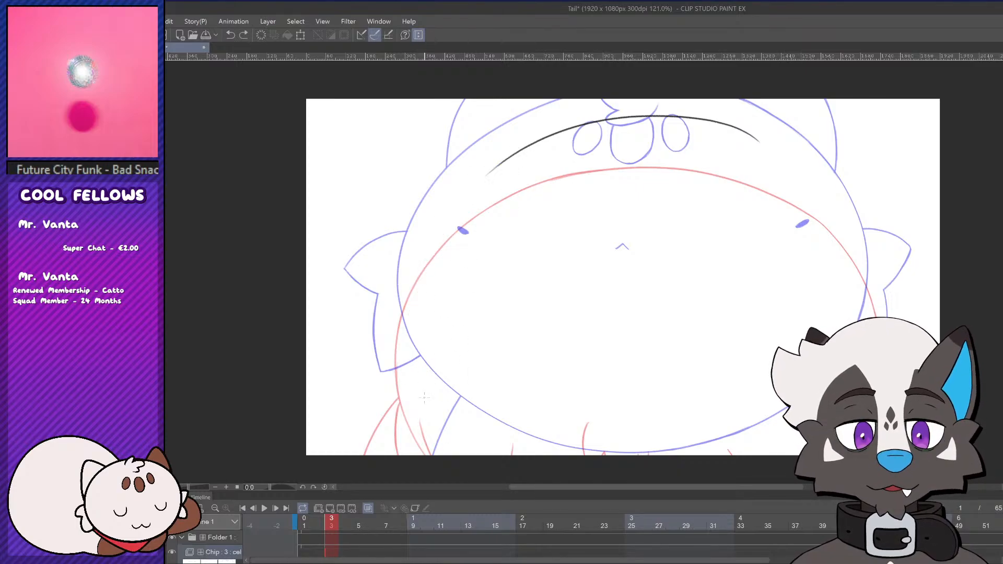
{"action": "left_click_drag", "start_coordinate": [424, 402], "coordinate": [440, 219]}
{"action": "left_click_drag", "start_coordinate": [408, 283], "coordinate": [500, 164]}
{"action": "key", "text": "ctrl+z"}
{"action": "mouse_move", "coordinate": [413, 256]}
{"action": "left_mouse_down"}
{"action": "mouse_move", "coordinate": [525, 145]}
{"action": "mouse_move", "coordinate": [571, 133]}
{"action": "mouse_move", "coordinate": [413, 262]}
{"action": "mouse_move", "coordinate": [594, 125]}
{"action": "left_mouse_up"}
{"action": "key", "text": "ctrl+z"}
{"action": "key", "text": "ctrl+z"}
{"action": "left_click_drag", "start_coordinate": [413, 258], "coordinate": [545, 133]}
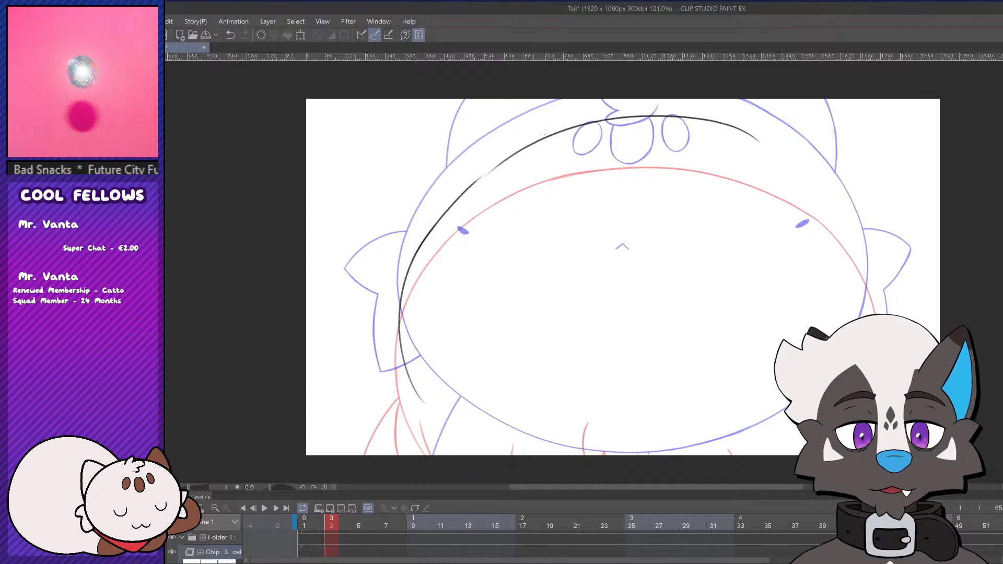
Bridge the gap between the outline's left side and its top arc with a smooth connecting stroke
{"action": "key", "text": "ctrl+z"}
{"action": "left_click_drag", "start_coordinate": [415, 256], "coordinate": [504, 162]}
{"action": "key", "text": "ctrl+z"}
{"action": "left_click_drag", "start_coordinate": [444, 214], "coordinate": [535, 143]}
{"action": "key", "text": "ctrl+z"}
{"action": "left_click_drag", "start_coordinate": [452, 203], "coordinate": [539, 138]}
{"action": "key", "text": "ctrl+z"}
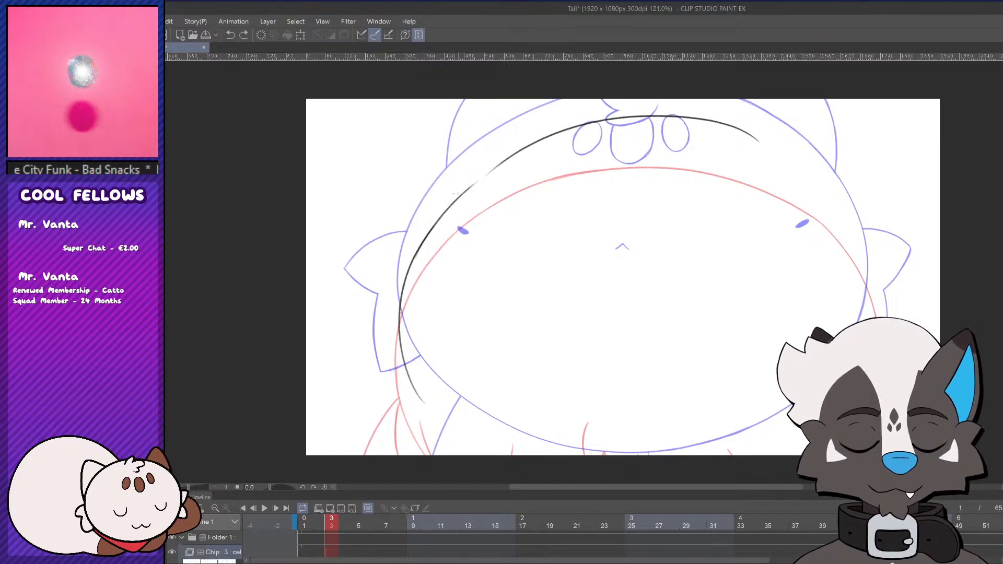
{"action": "key", "text": "ctrl+z"}
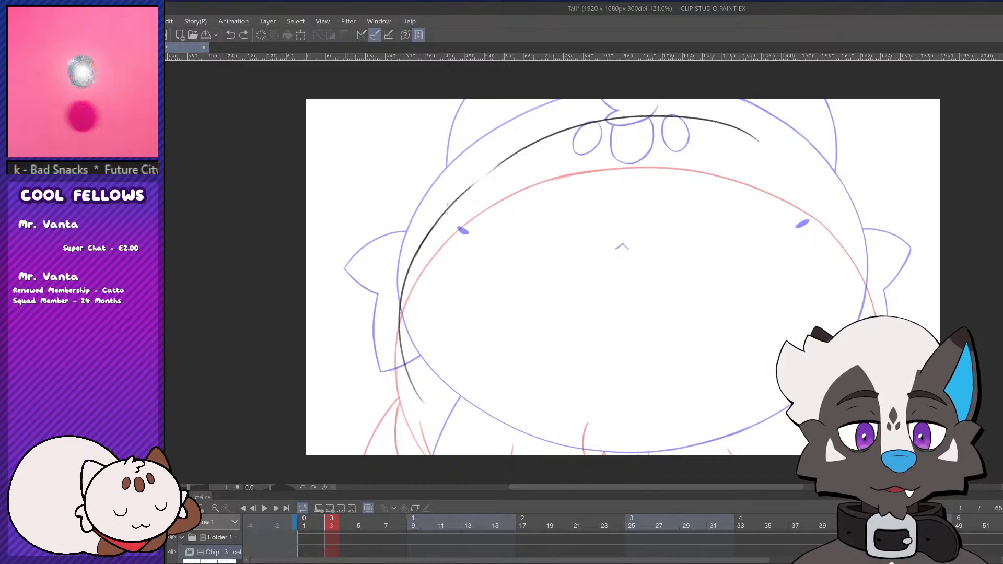
{"action": "left_click_drag", "start_coordinate": [448, 209], "coordinate": [541, 139]}
{"action": "key", "text": "ctrl+z"}
{"action": "left_click_drag", "start_coordinate": [477, 179], "coordinate": [523, 148]}
{"action": "key", "text": "ctrl+z"}
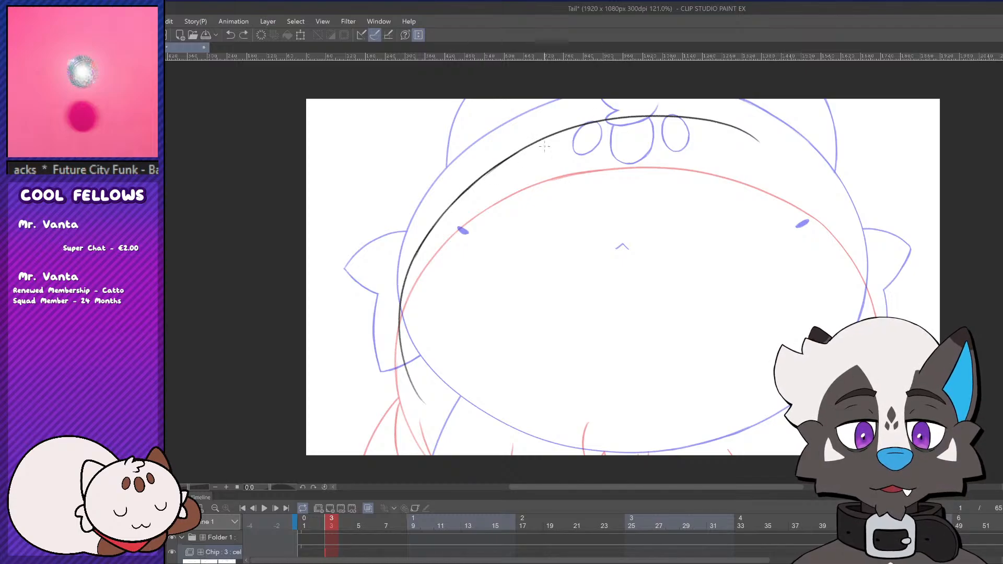
{"action": "key", "text": "ctrl+z"}
{"action": "mouse_move", "coordinate": [450, 209]}
{"action": "left_mouse_down"}
{"action": "mouse_move", "coordinate": [521, 150]}
{"action": "mouse_move", "coordinate": [475, 182]}
{"action": "mouse_move", "coordinate": [569, 128]}
{"action": "left_mouse_up"}
{"action": "key", "text": "ctrl+z"}
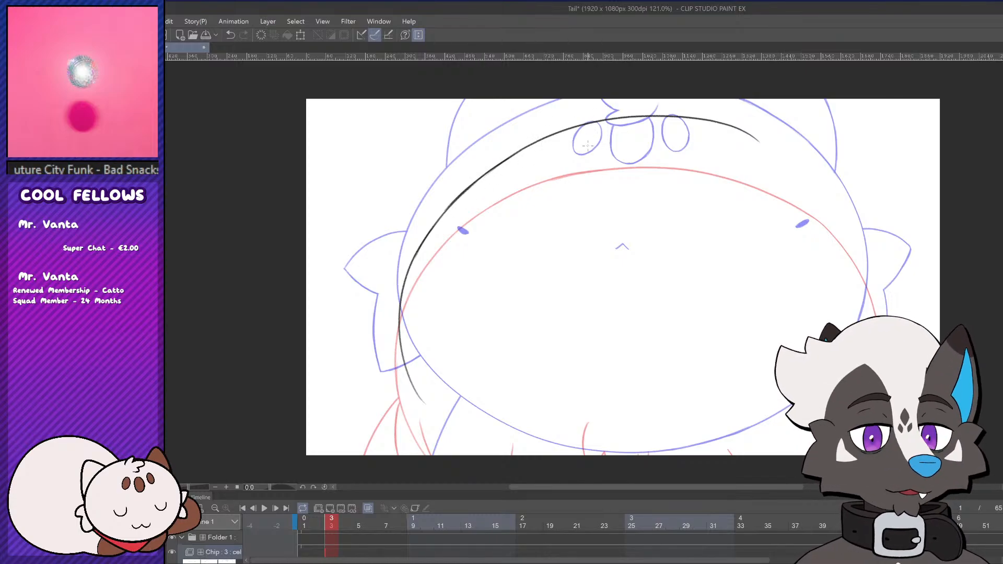
Extend the outline's left side in a lower curve down to the canvas's bottom edge
{"action": "left_click_drag", "start_coordinate": [404, 361], "coordinate": [498, 444]}
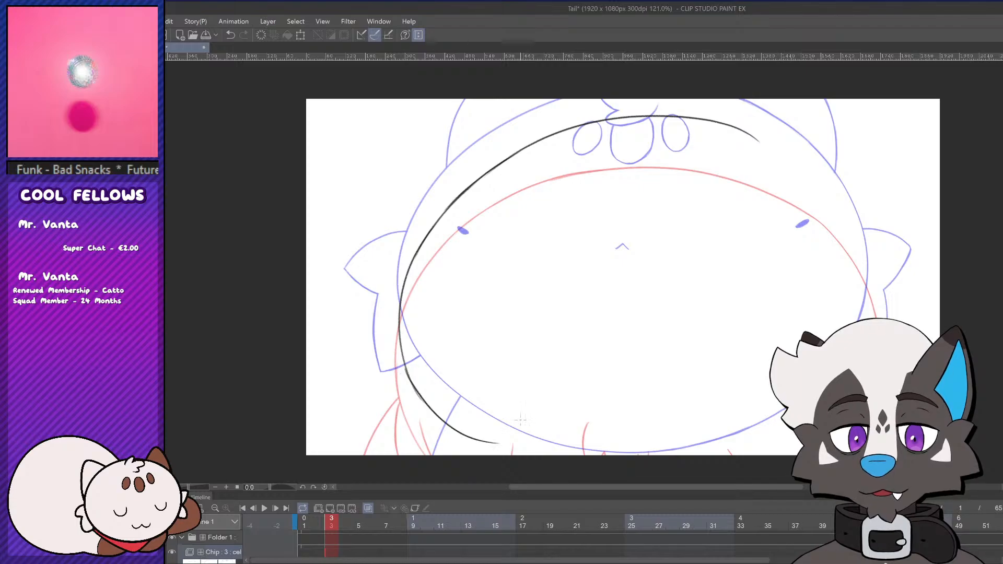
{"action": "key", "text": "ctrl+z"}
{"action": "left_click_drag", "start_coordinate": [406, 366], "coordinate": [489, 455]}
{"action": "key", "text": "ctrl+z"}
{"action": "left_click_drag", "start_coordinate": [404, 363], "coordinate": [503, 456]}
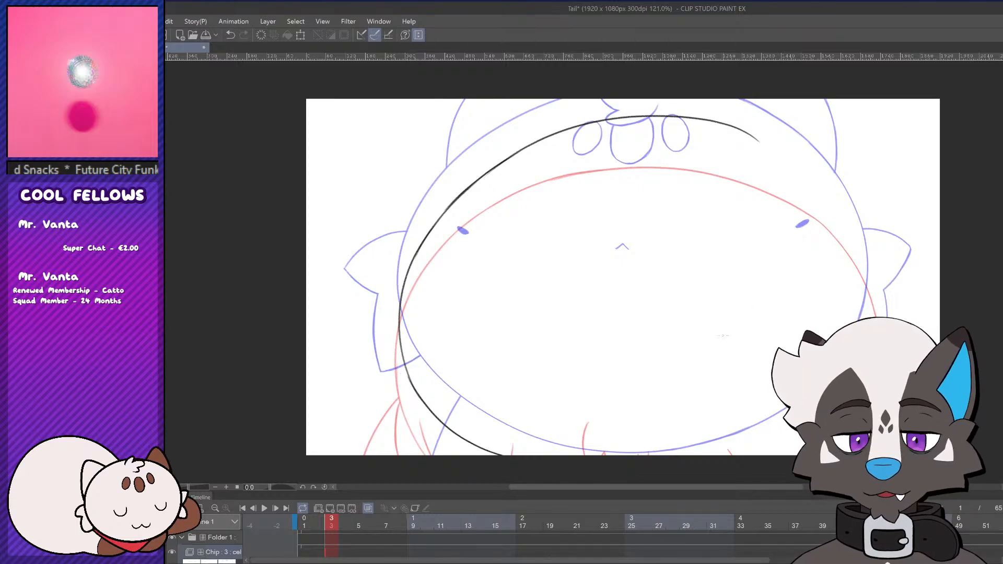
{"action": "left_click_drag", "start_coordinate": [753, 139], "coordinate": [860, 275]}
{"action": "key", "text": "ctrl+z"}
{"action": "left_click_drag", "start_coordinate": [752, 137], "coordinate": [860, 276]}
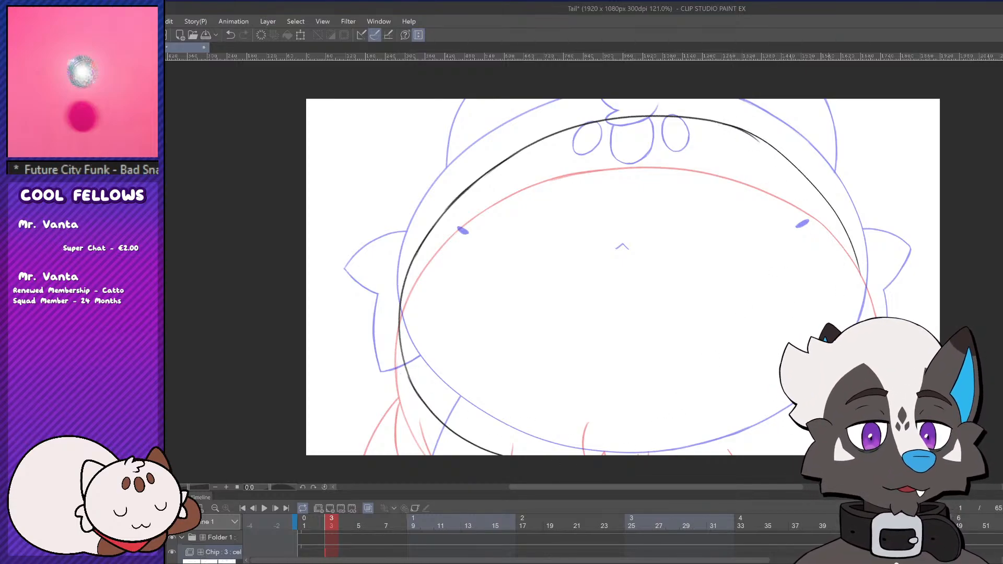
{"action": "key", "text": "ctrl+z"}
{"action": "mouse_move", "coordinate": [723, 124]}
{"action": "left_mouse_down"}
{"action": "mouse_move", "coordinate": [839, 286]}
{"action": "mouse_move", "coordinate": [840, 316]}
{"action": "left_mouse_up"}
{"action": "key", "text": "ctrl+z"}
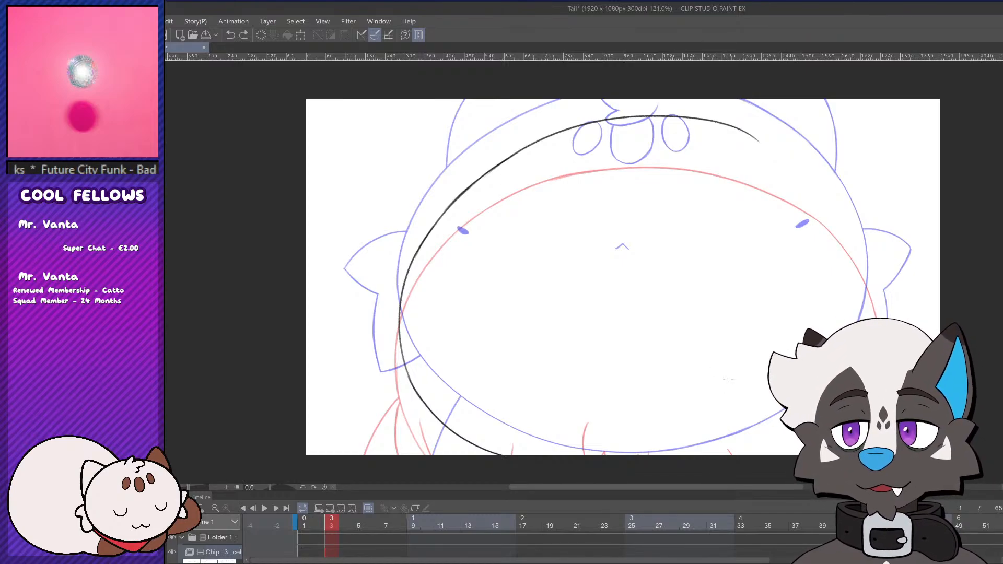
{"action": "left_click_drag", "start_coordinate": [735, 126], "coordinate": [865, 308]}
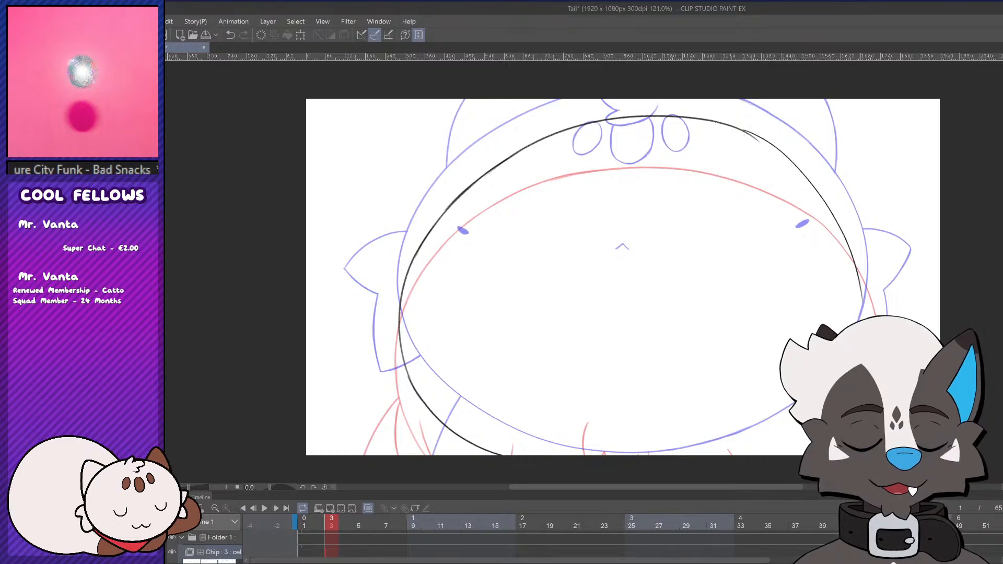
{"action": "key", "text": "ctrl+z"}
{"action": "left_click_drag", "start_coordinate": [735, 126], "coordinate": [849, 314]}
{"action": "key", "text": "ctrl+z"}
{"action": "mouse_move", "coordinate": [736, 126]}
{"action": "left_mouse_down"}
{"action": "mouse_move", "coordinate": [775, 151]}
{"action": "mouse_move", "coordinate": [846, 313]}
{"action": "left_mouse_up"}
{"action": "key", "text": "ctrl+z"}
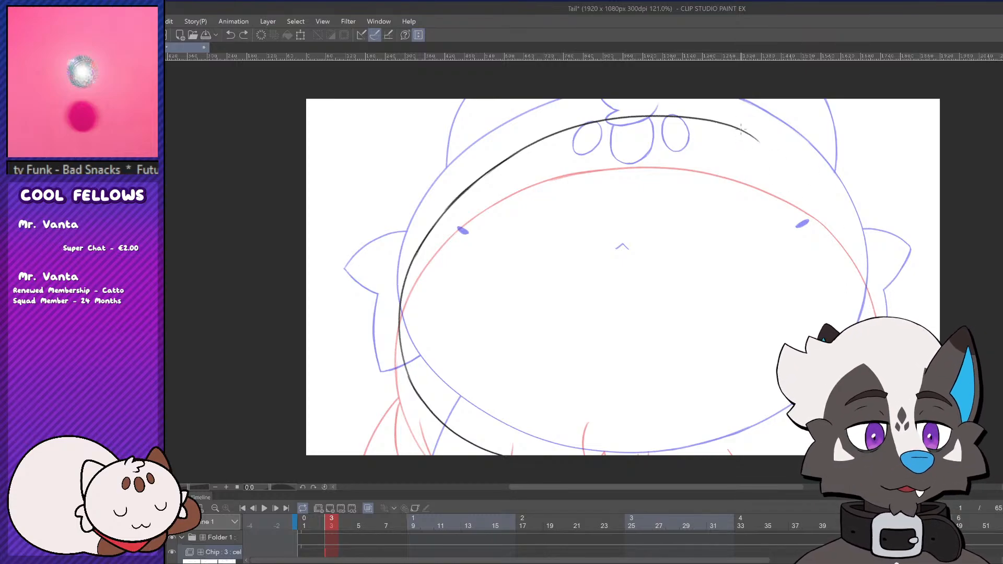
{"action": "mouse_move", "coordinate": [734, 126]}
{"action": "left_mouse_down"}
{"action": "mouse_move", "coordinate": [815, 177]}
{"action": "mouse_move", "coordinate": [875, 287]}
{"action": "left_mouse_up"}
{"action": "key", "text": "ctrl+z"}
{"action": "mouse_move", "coordinate": [732, 125]}
{"action": "left_mouse_down"}
{"action": "mouse_move", "coordinate": [852, 228]}
{"action": "mouse_move", "coordinate": [873, 314]}
{"action": "left_mouse_up"}
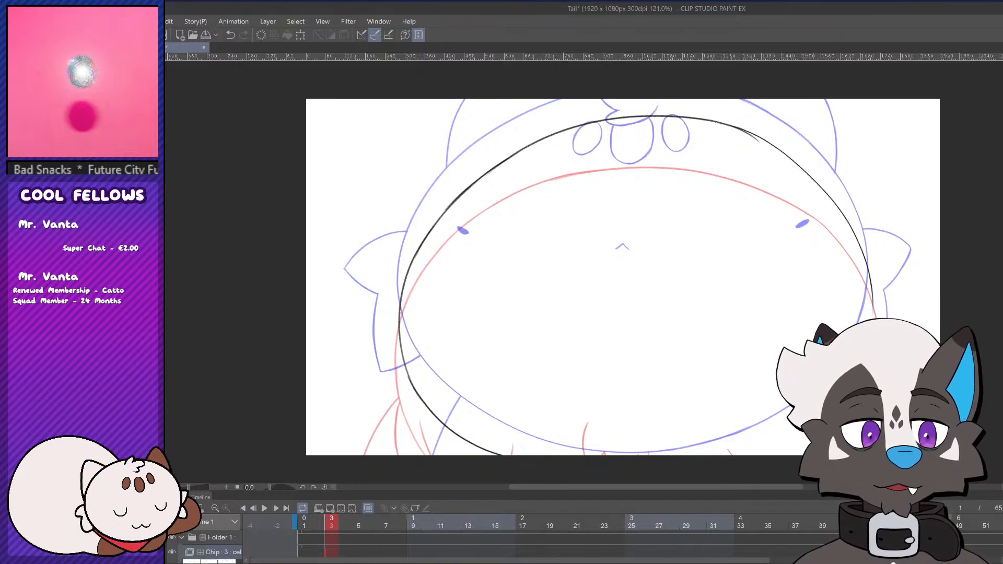
{"action": "key", "text": "ctrl+z"}
{"action": "mouse_move", "coordinate": [731, 125]}
{"action": "left_mouse_down"}
{"action": "mouse_move", "coordinate": [828, 183]}
{"action": "mouse_move", "coordinate": [875, 282]}
{"action": "left_mouse_up"}
{"action": "key", "text": "ctrl+z"}
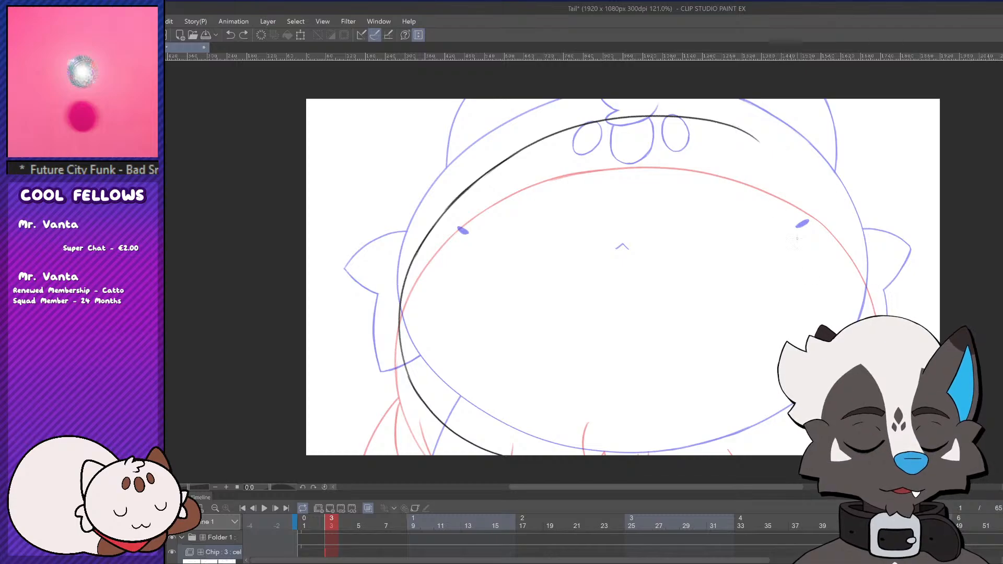
Draw the outline's right side from the top arc down past the fur tuft, and continue it in a lower curve to the canvas's bottom edge
{"action": "mouse_move", "coordinate": [731, 126]}
{"action": "left_mouse_down"}
{"action": "mouse_move", "coordinate": [826, 183]}
{"action": "mouse_move", "coordinate": [863, 307]}
{"action": "left_mouse_up"}
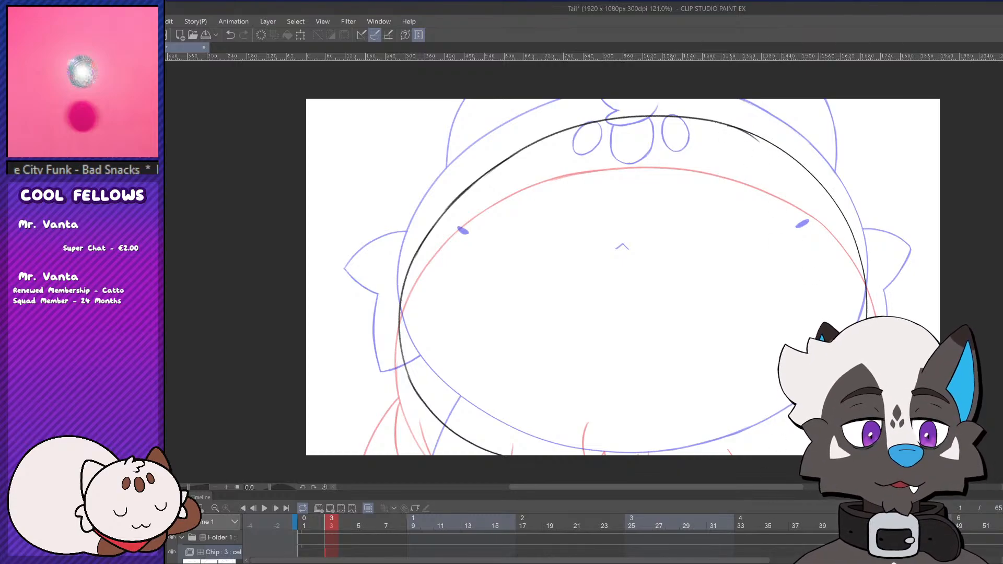
{"action": "key", "text": "ctrl+z"}
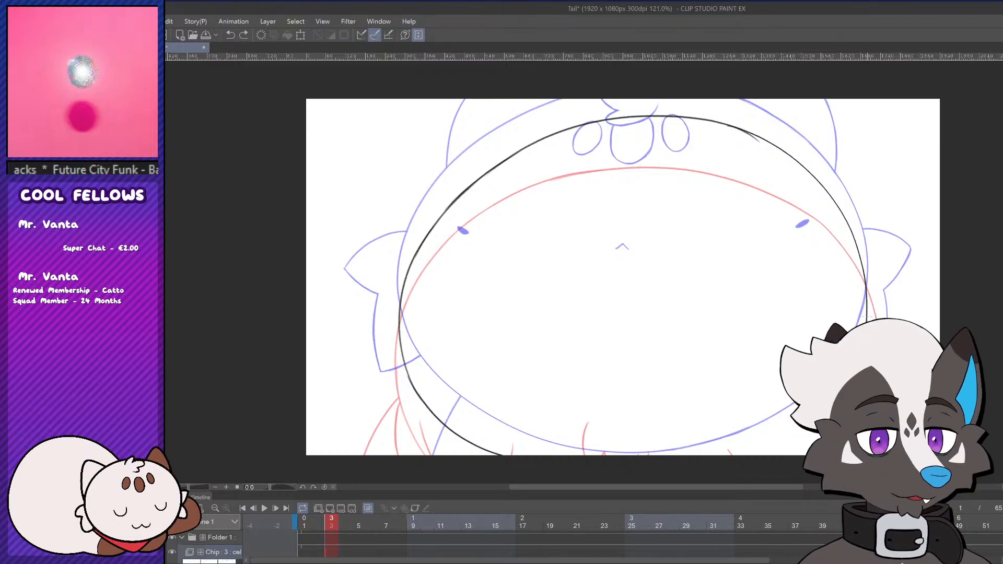
{"action": "left_click_drag", "start_coordinate": [867, 300], "coordinate": [767, 456]}
{"action": "key", "text": "ctrl+z"}
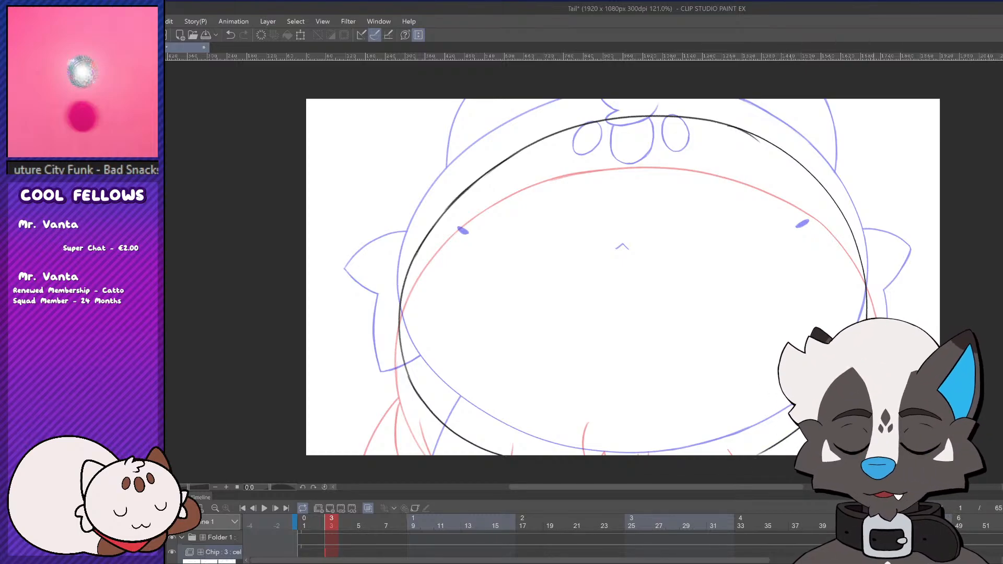
{"action": "left_click_drag", "start_coordinate": [868, 313], "coordinate": [766, 455]}
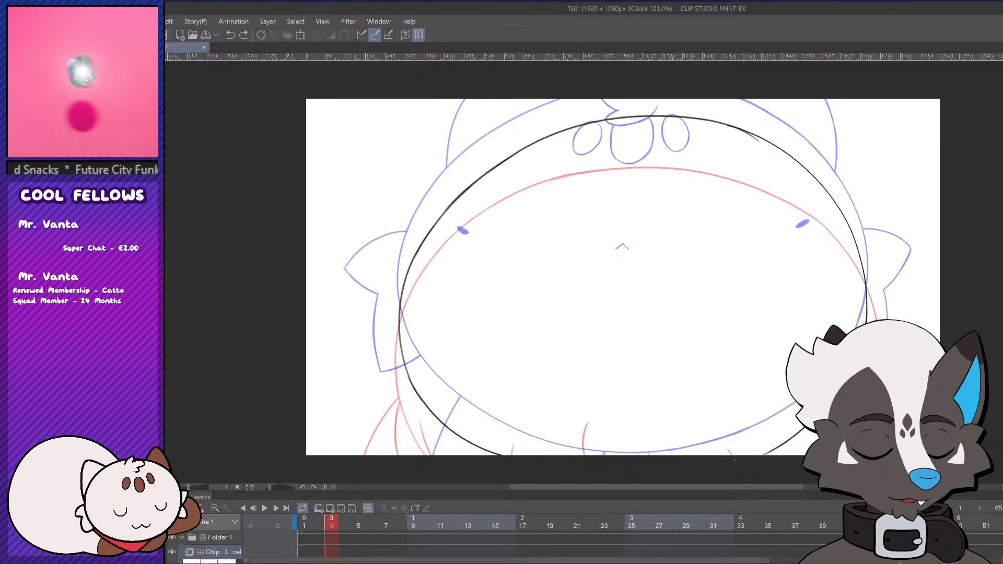
{"action": "key", "text": "ctrl+z"}
{"action": "left_click_drag", "start_coordinate": [791, 441], "coordinate": [748, 459]}
{"action": "key", "text": "ctrl+z"}
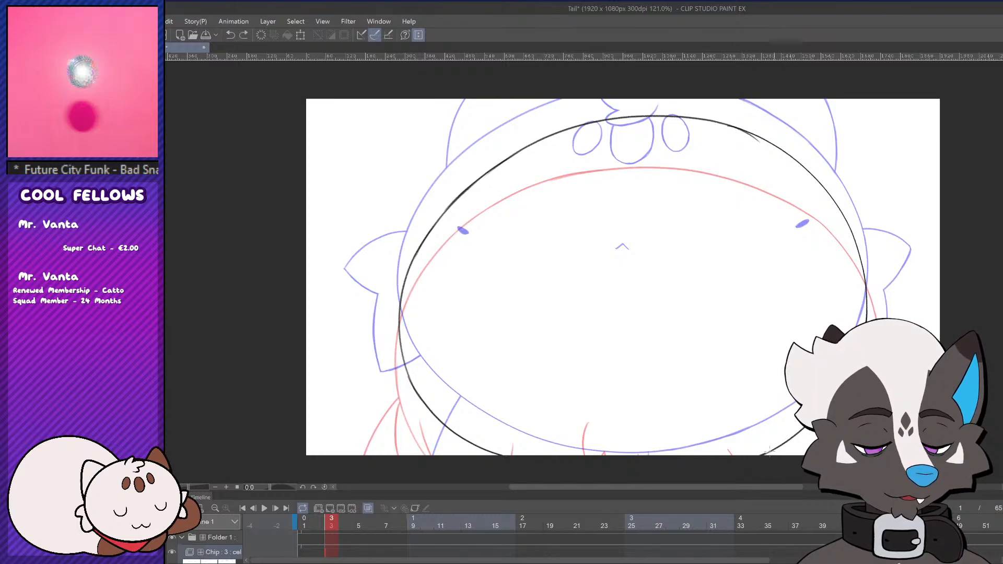
{"action": "left_click_drag", "start_coordinate": [795, 438], "coordinate": [757, 457]}
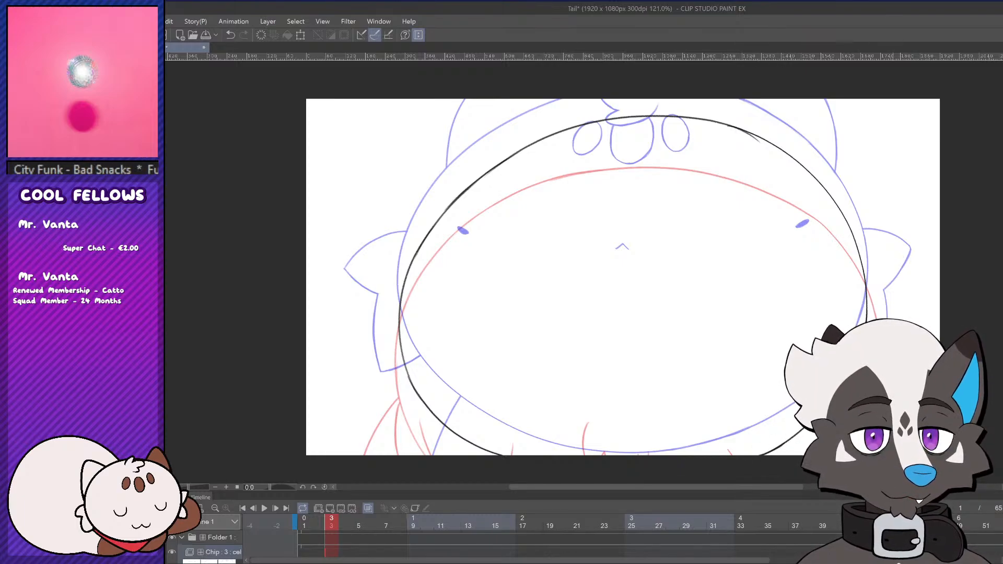
Erase the stray end of the top arc where it overlaps the outline's right side
{"action": "scroll", "coordinate": [865, 354], "scroll_direction": "up", "scroll_amount": 3}
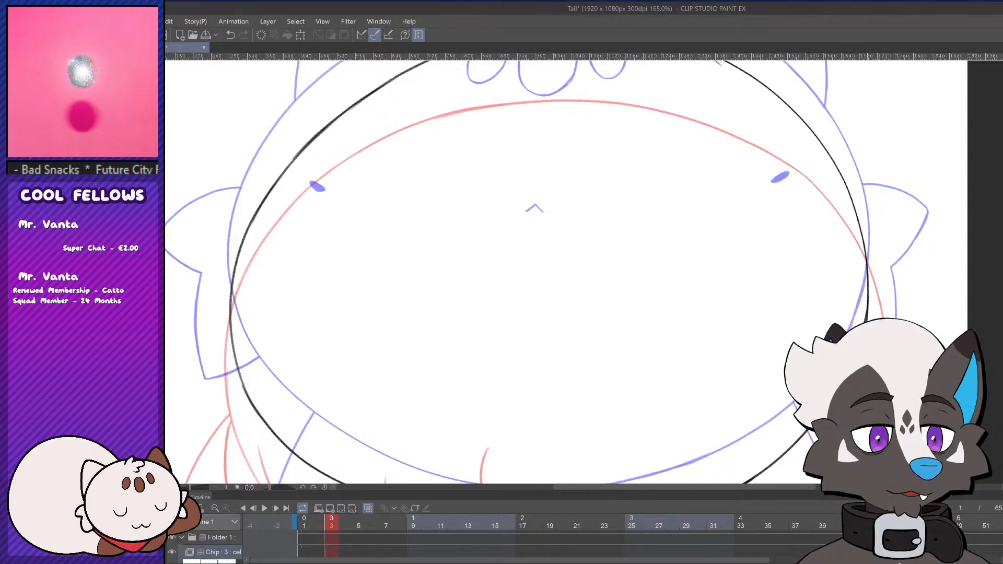
{"action": "scroll", "coordinate": [885, 242], "scroll_direction": "down", "scroll_amount": 3}
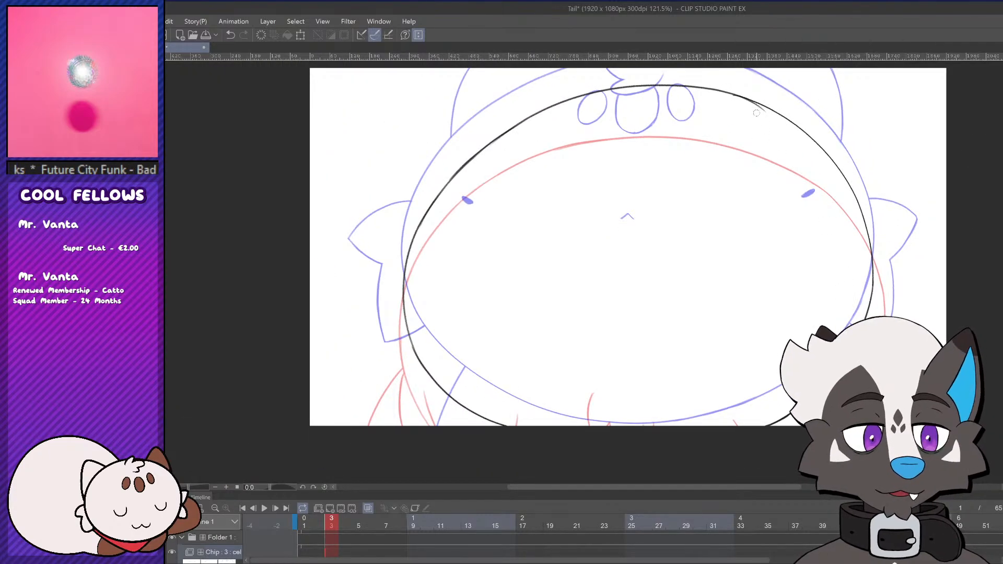
{"action": "scroll", "coordinate": [757, 114], "scroll_direction": "up", "scroll_amount": 2}
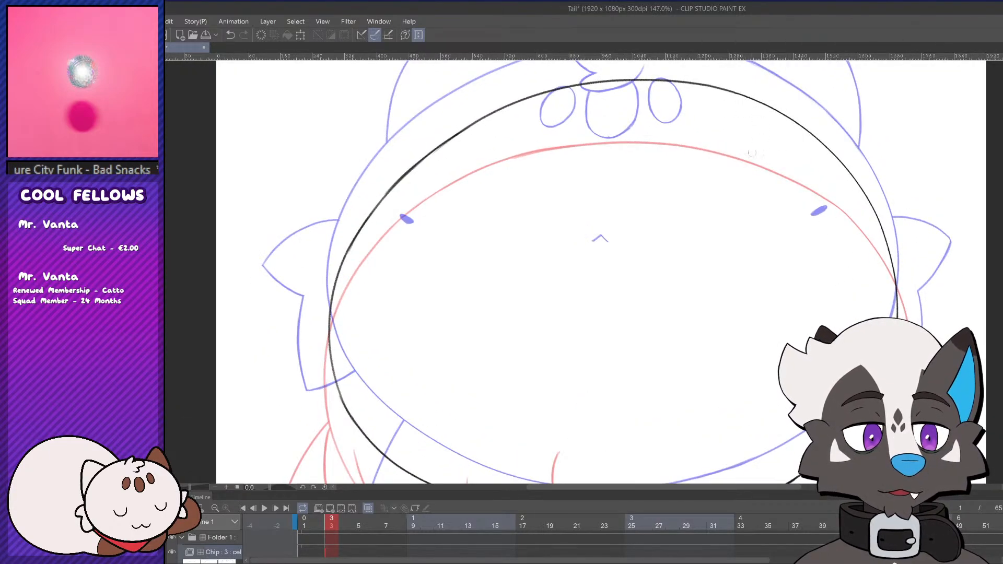
{"action": "scroll", "coordinate": [763, 176], "scroll_direction": "down", "scroll_amount": 4}
{"action": "scroll", "coordinate": [418, 178], "scroll_direction": "up", "scroll_amount": 1}
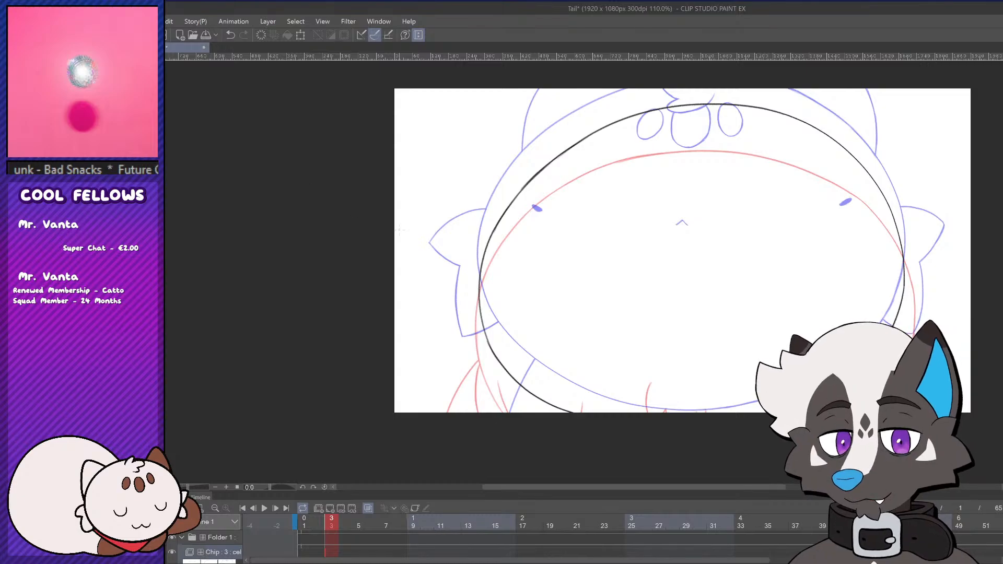
Touch up the outline's left side with a short stroke beside the lower part of the blue fur tuft
{"action": "scroll", "coordinate": [481, 272], "scroll_direction": "up", "scroll_amount": 3}
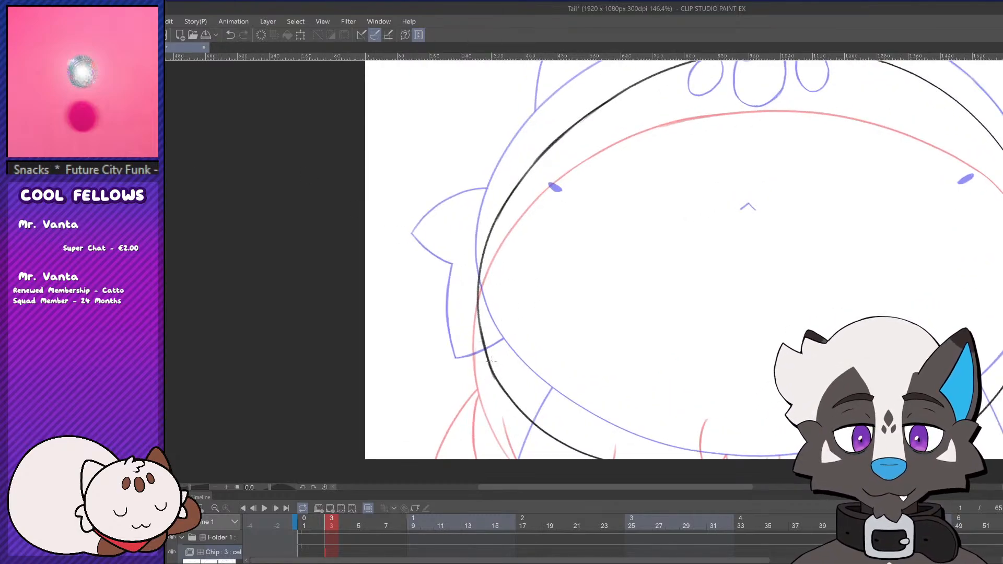
{"action": "key", "text": "ctrl+z"}
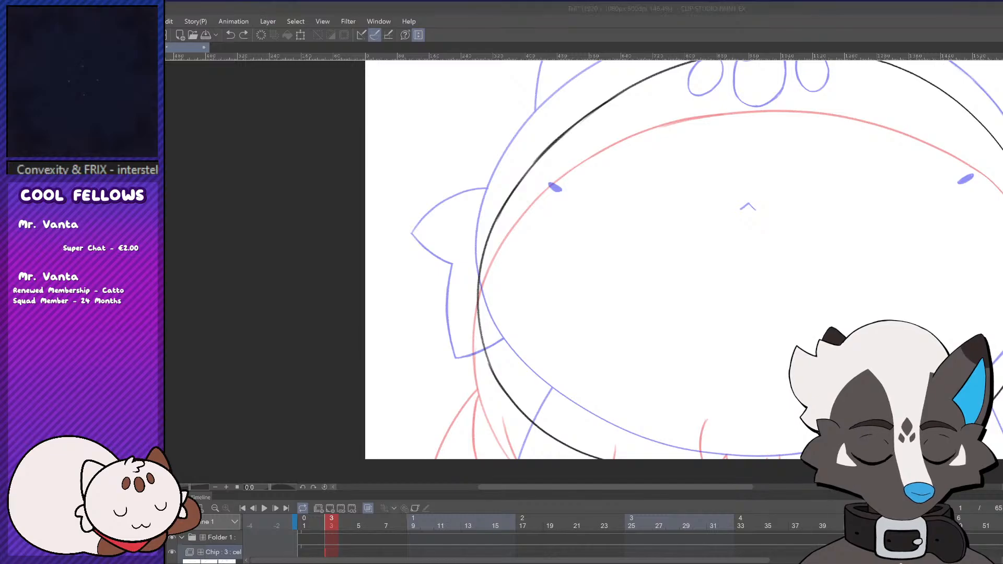
{"action": "left_click", "coordinate": [308, 322]}
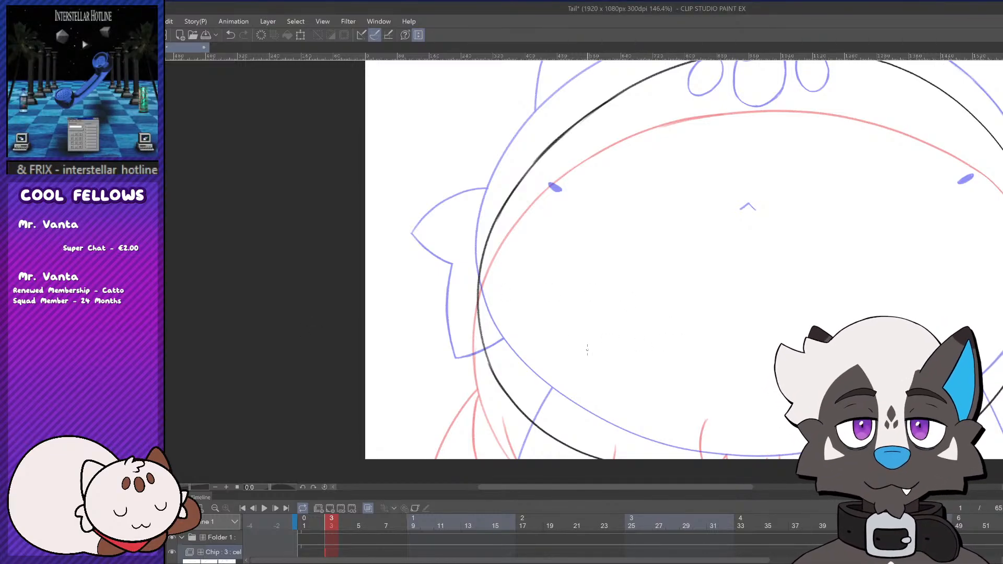
{"action": "left_click_drag", "start_coordinate": [495, 372], "coordinate": [481, 326]}
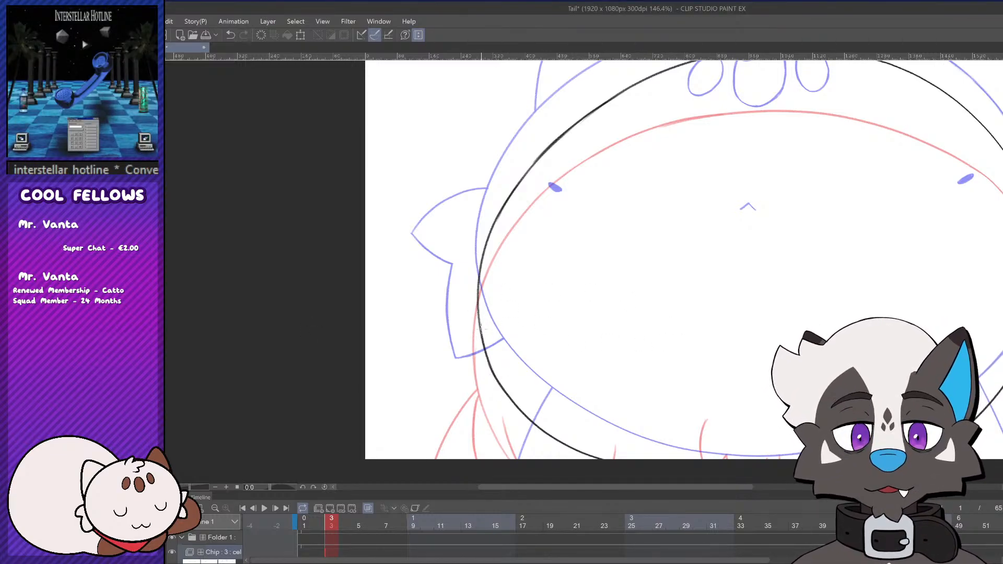
{"action": "key", "text": "ctrl+z"}
{"action": "scroll", "coordinate": [585, 328], "scroll_direction": "down", "scroll_amount": 3}
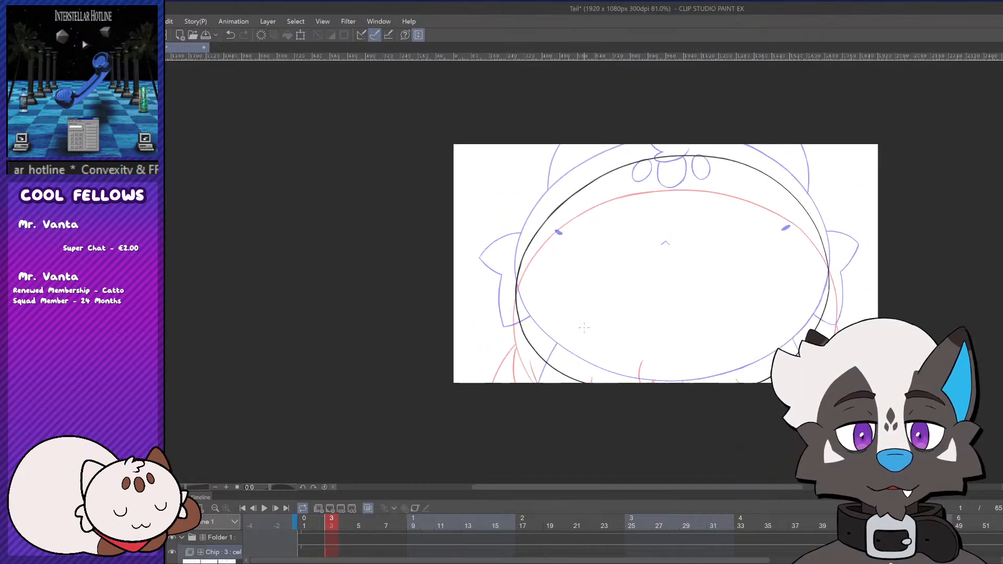
{"action": "left_click_drag", "start_coordinate": [808, 492], "coordinate": [824, 491]}
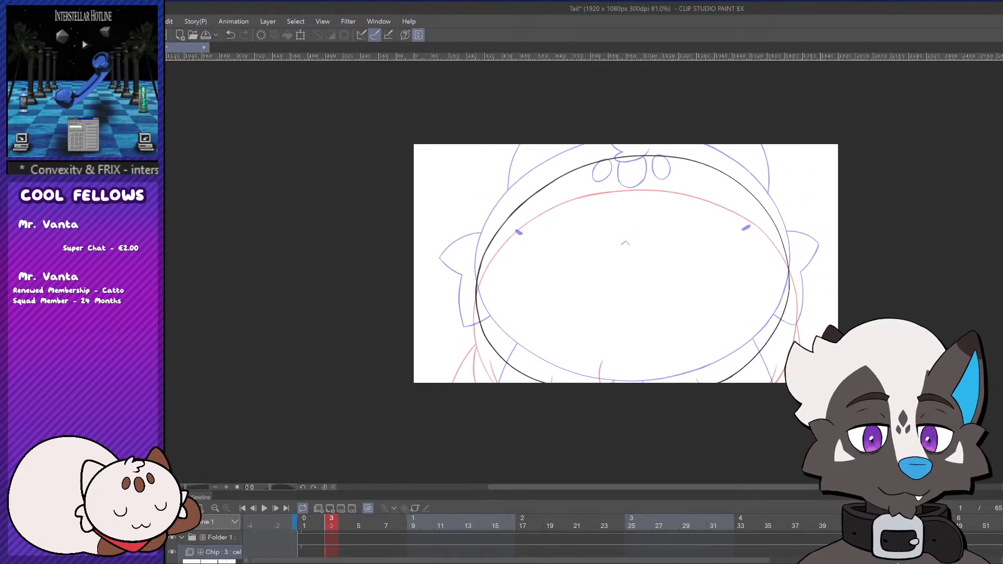
Strengthen the thin line on the outline's right side, just above where it crosses the red and blue onion-skin lines
{"action": "scroll", "coordinate": [811, 290], "scroll_direction": "up", "scroll_amount": 3}
{"action": "key", "text": "ctrl+z"}
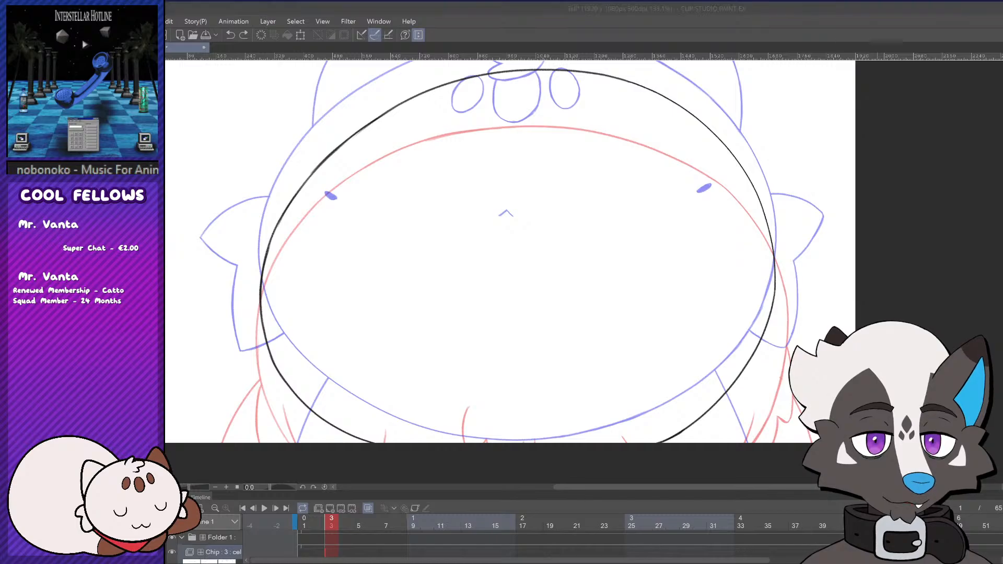
{"action": "left_click_drag", "start_coordinate": [766, 211], "coordinate": [770, 260]}
{"action": "key", "text": "ctrl+z"}
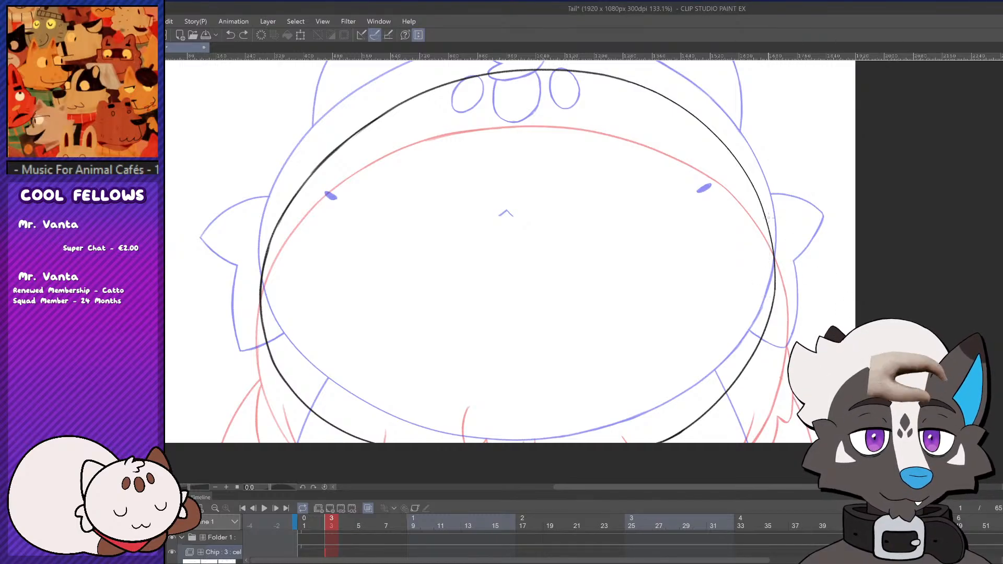
{"action": "key", "text": "ctrl+y"}
{"action": "key", "text": "ctrl+z"}
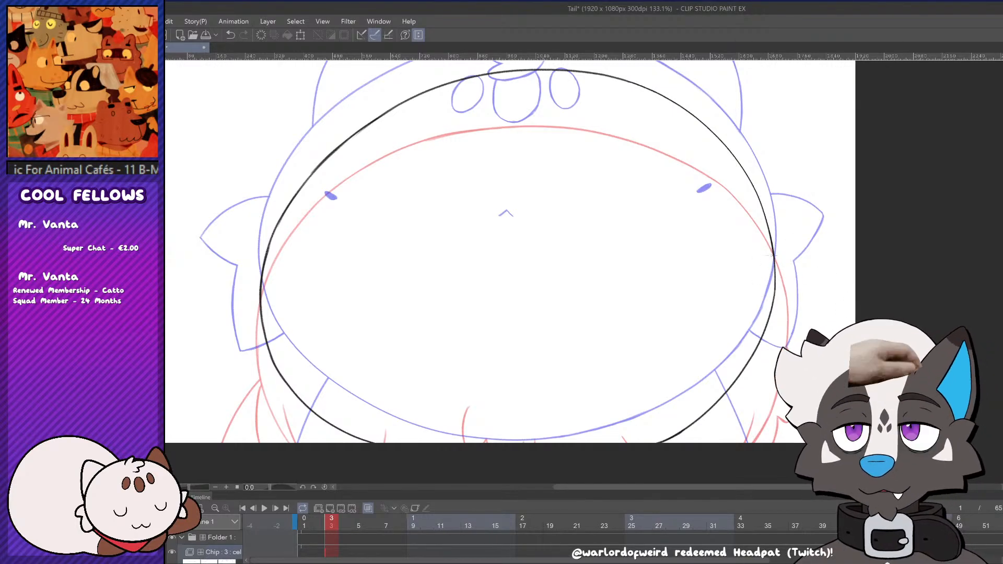
Enlarge the timeline area to reveal the track holding cels 1, 1a and 2
{"action": "scroll", "coordinate": [817, 292], "scroll_direction": "down", "scroll_amount": 3}
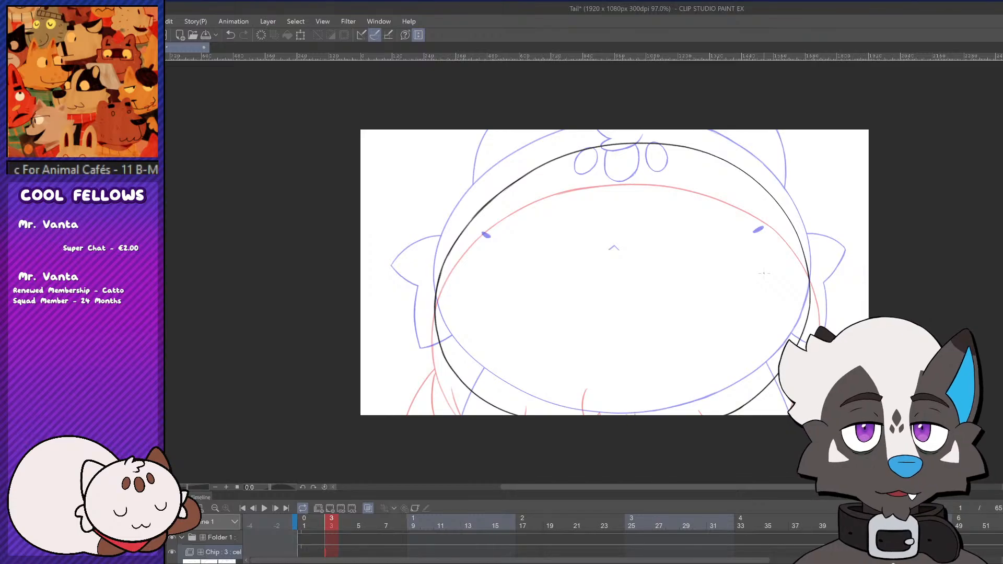
{"action": "scroll", "coordinate": [703, 325], "scroll_direction": "up", "scroll_amount": 1}
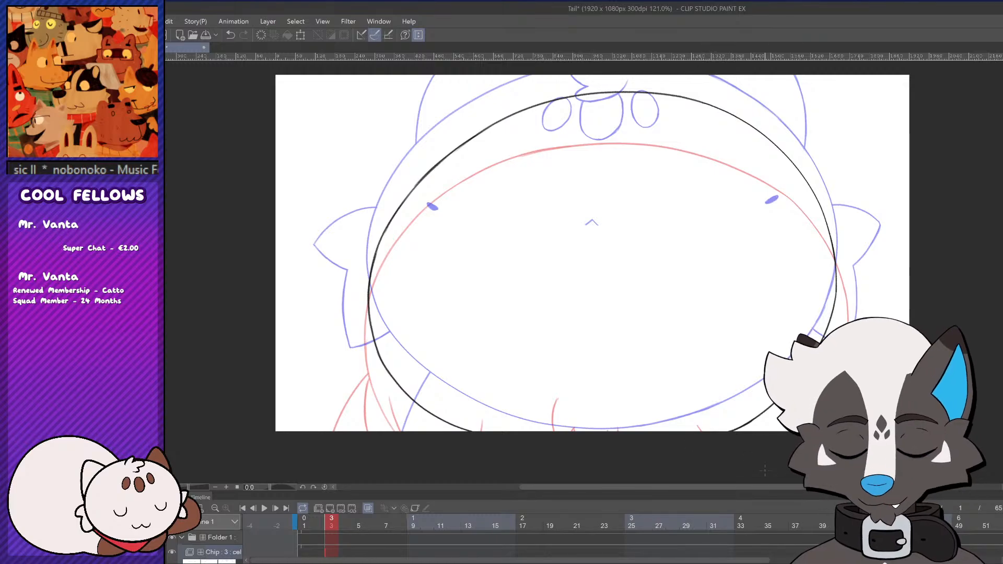
{"action": "left_click_drag", "start_coordinate": [768, 494], "coordinate": [766, 452]}
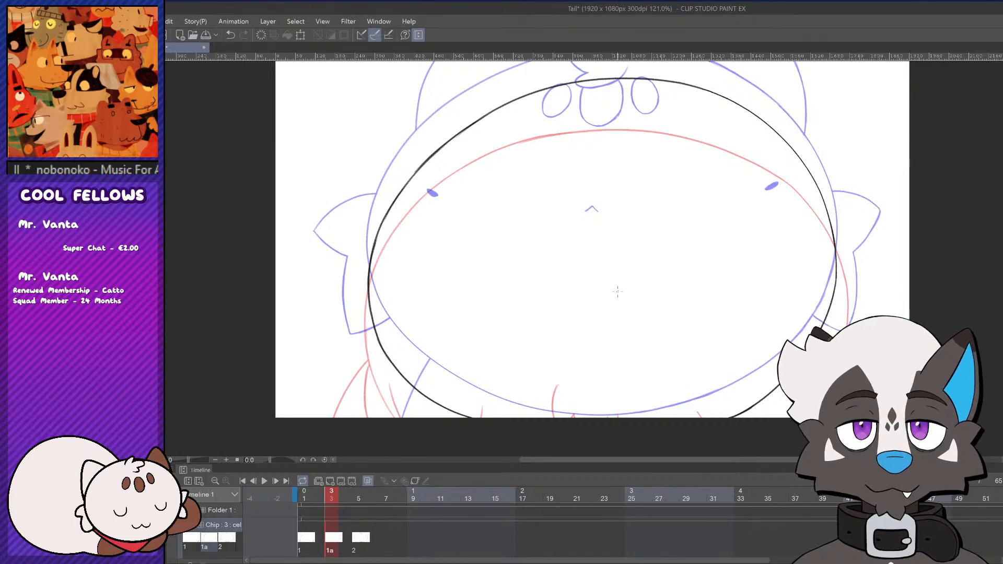
{"action": "mouse_move", "coordinate": [608, 144]}
{"action": "left_mouse_down"}
{"action": "mouse_move", "coordinate": [574, 175]}
{"action": "mouse_move", "coordinate": [628, 196]}
{"action": "left_mouse_up"}
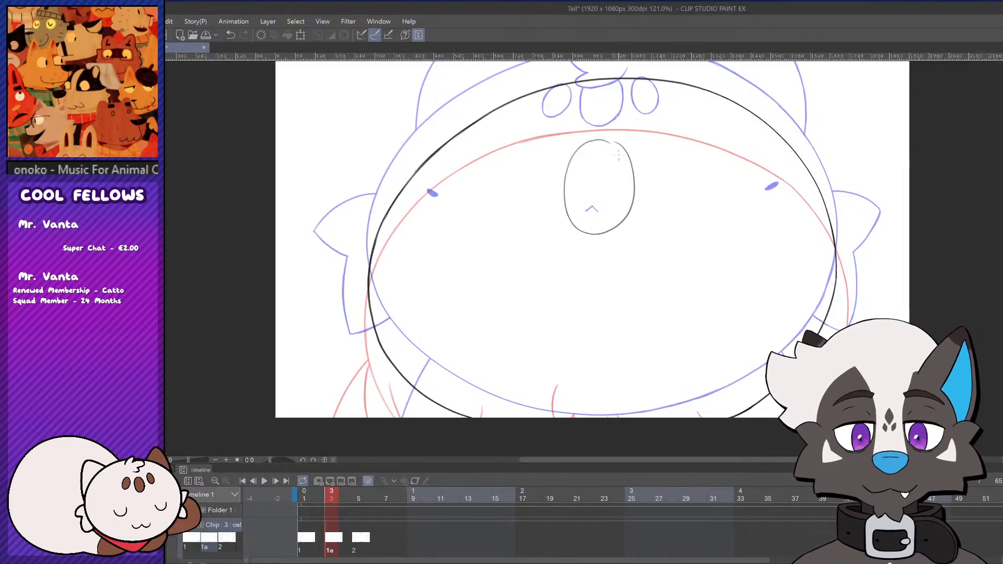
{"action": "key", "text": "ctrl+z"}
{"action": "mouse_move", "coordinate": [609, 149]}
{"action": "left_mouse_down"}
{"action": "mouse_move", "coordinate": [626, 175]}
{"action": "mouse_move", "coordinate": [597, 229]}
{"action": "mouse_move", "coordinate": [619, 157]}
{"action": "mouse_move", "coordinate": [574, 196]}
{"action": "mouse_move", "coordinate": [619, 157]}
{"action": "mouse_move", "coordinate": [594, 227]}
{"action": "mouse_move", "coordinate": [619, 157]}
{"action": "mouse_move", "coordinate": [586, 219]}
{"action": "mouse_move", "coordinate": [629, 161]}
{"action": "left_mouse_up"}
{"action": "key", "text": "ctrl+z"}
{"action": "key", "text": "ctrl+z"}
{"action": "key", "text": "ctrl+z"}
{"action": "key", "text": "ctrl+z"}
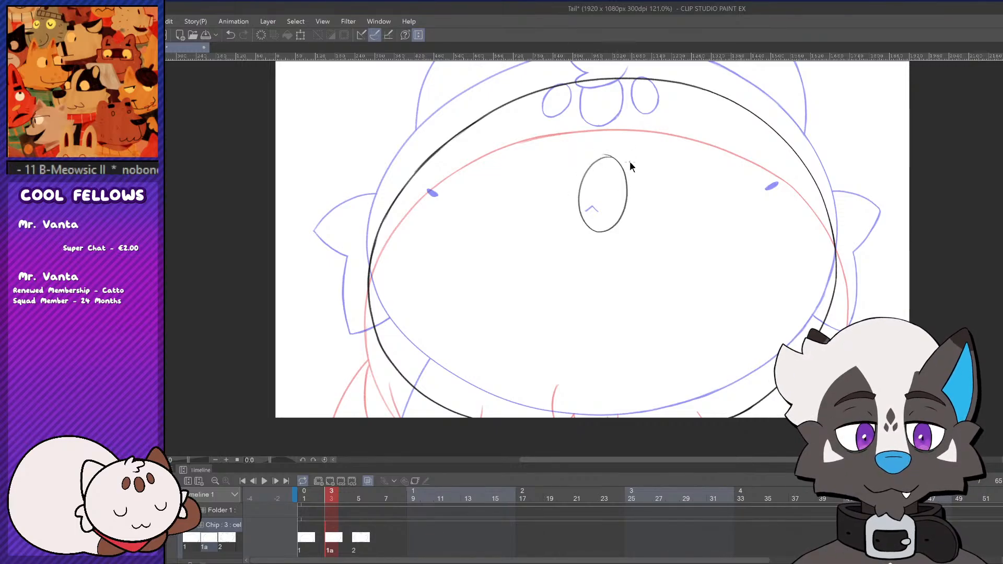
{"action": "key", "text": "ctrl+z"}
Move the whole black outline slightly upward, closer to the blue onion-skin outline
{"action": "scroll", "coordinate": [614, 210], "scroll_direction": "down", "scroll_amount": 2}
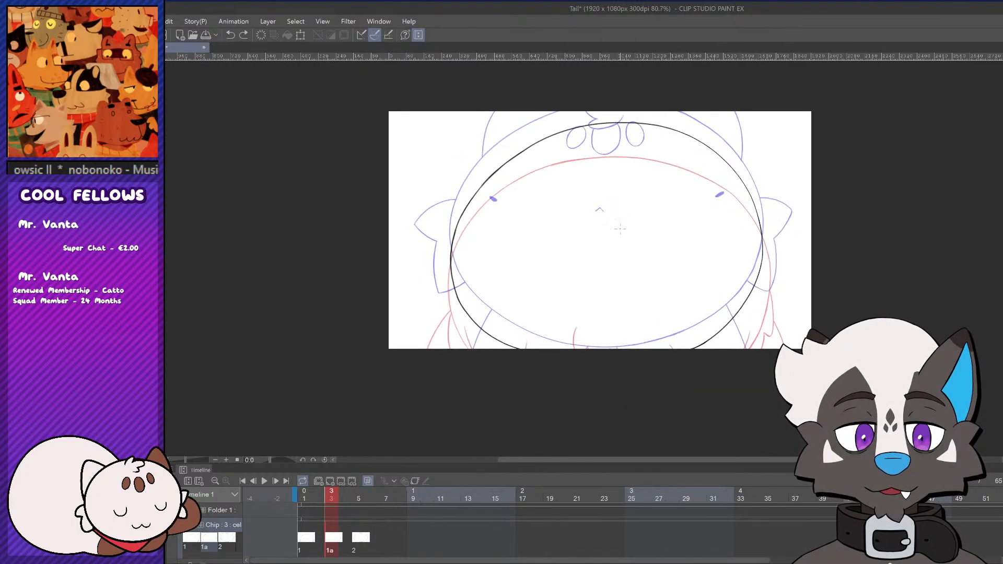
{"action": "scroll", "coordinate": [620, 229], "scroll_direction": "up", "scroll_amount": 2}
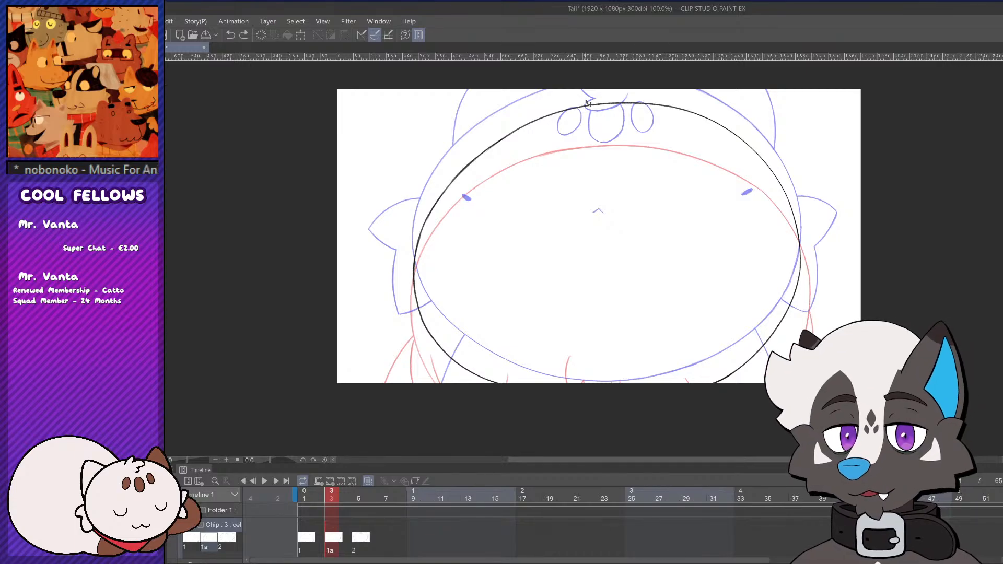
{"action": "left_click_drag", "start_coordinate": [790, 203], "coordinate": [790, 192]}
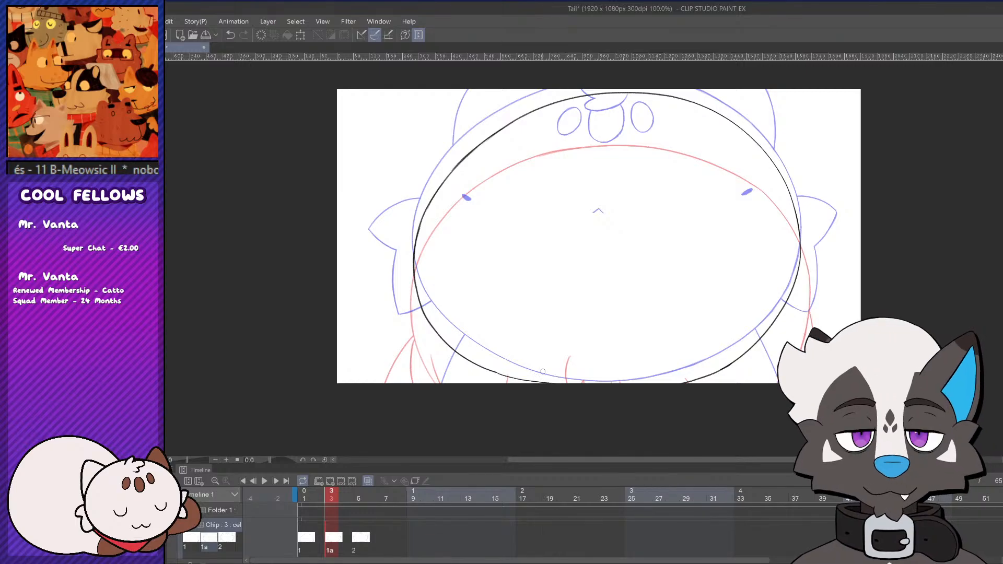
Redraw the outline's lower-left curve so it runs smoothly into the canvas's bottom edge
{"action": "scroll", "coordinate": [564, 393], "scroll_direction": "up", "scroll_amount": 2}
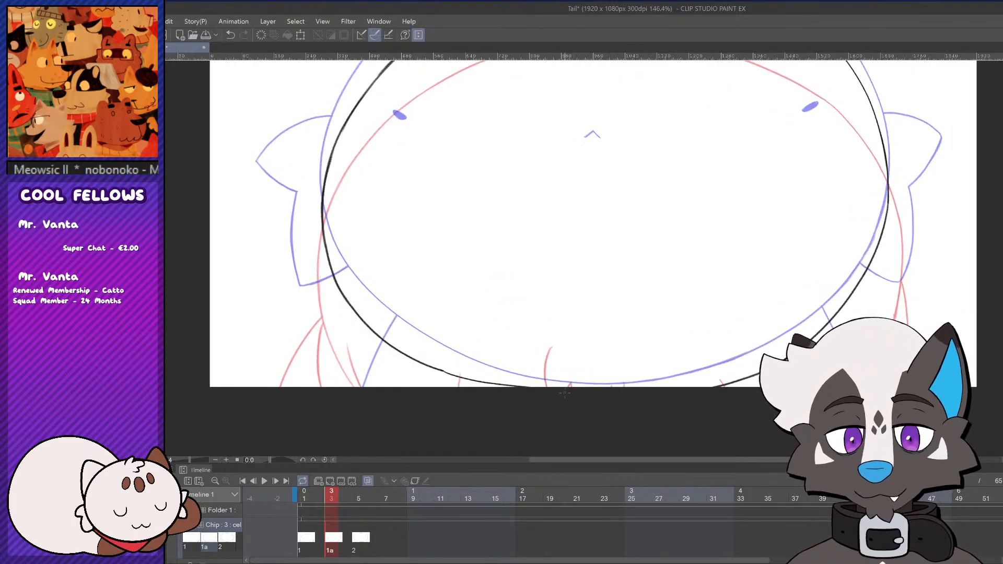
{"action": "left_click_drag", "start_coordinate": [436, 369], "coordinate": [489, 382]}
{"action": "key", "text": "ctrl+z"}
{"action": "key", "text": "ctrl+z"}
{"action": "key", "text": "ctrl+z"}
{"action": "key", "text": "ctrl+z"}
{"action": "key", "text": "ctrl+z"}
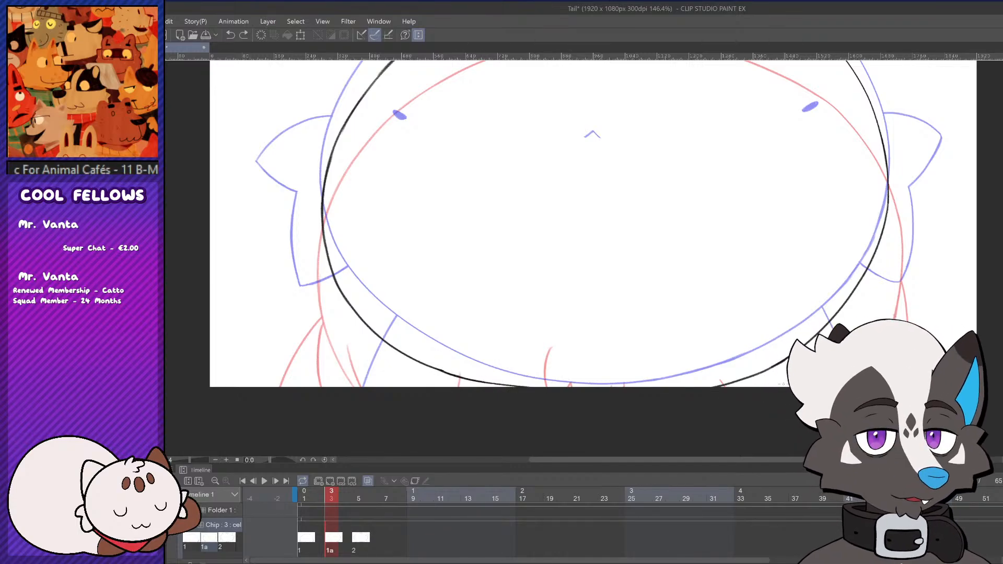
Draw the left side of a central upright oval just below the red onion-skin outline's top
{"action": "scroll", "coordinate": [682, 268], "scroll_direction": "down", "scroll_amount": 3}
{"action": "scroll", "coordinate": [683, 267], "scroll_direction": "up", "scroll_amount": 2}
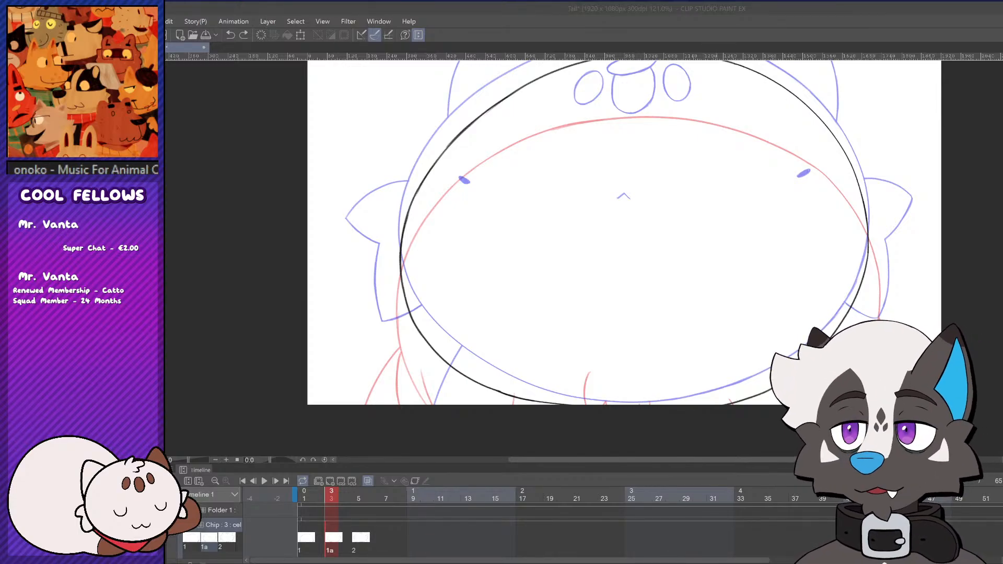
{"action": "scroll", "coordinate": [616, 389], "scroll_direction": "down", "scroll_amount": 3}
{"action": "scroll", "coordinate": [617, 229], "scroll_direction": "up", "scroll_amount": 1}
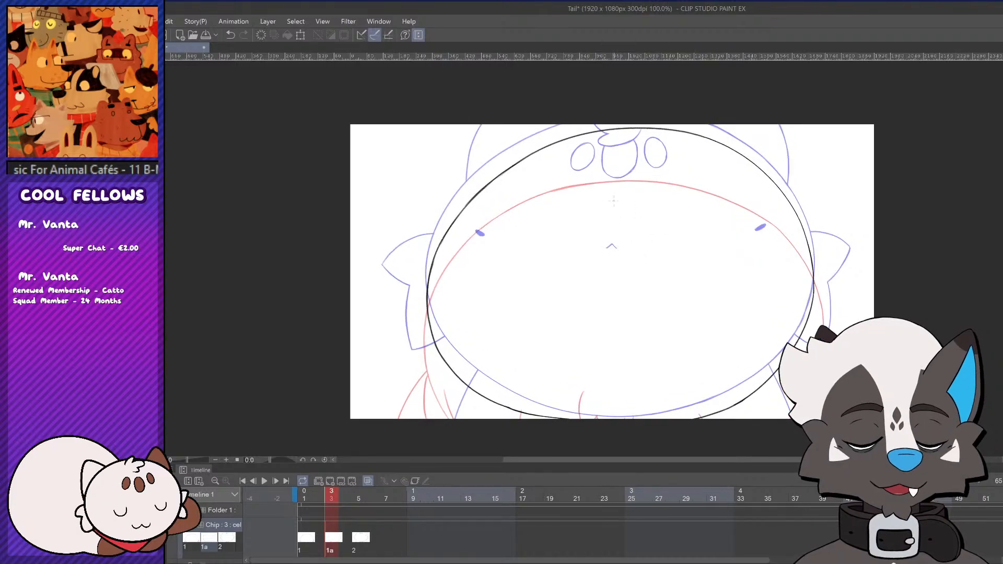
{"action": "left_click_drag", "start_coordinate": [626, 199], "coordinate": [598, 243]}
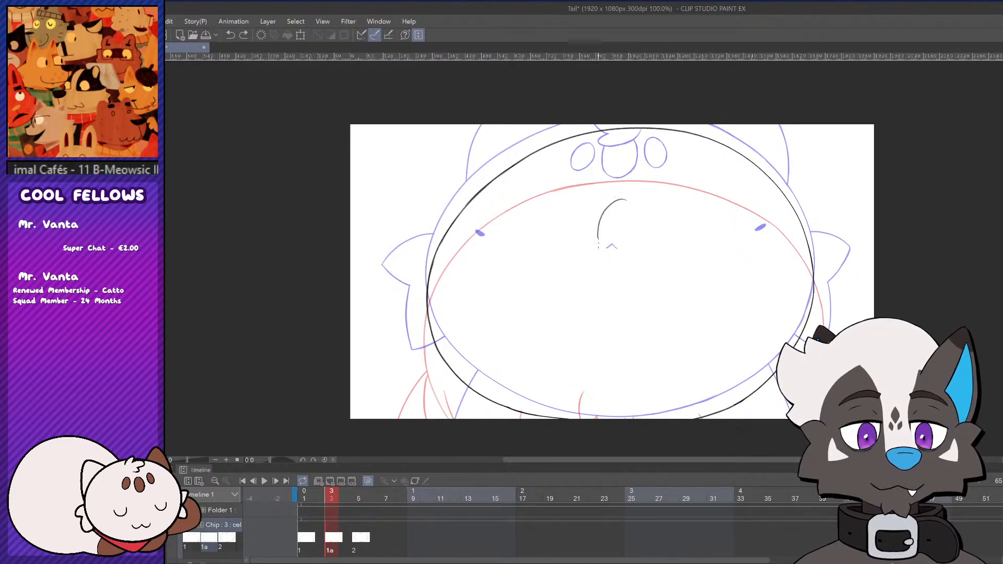
{"action": "key", "text": "ctrl+z"}
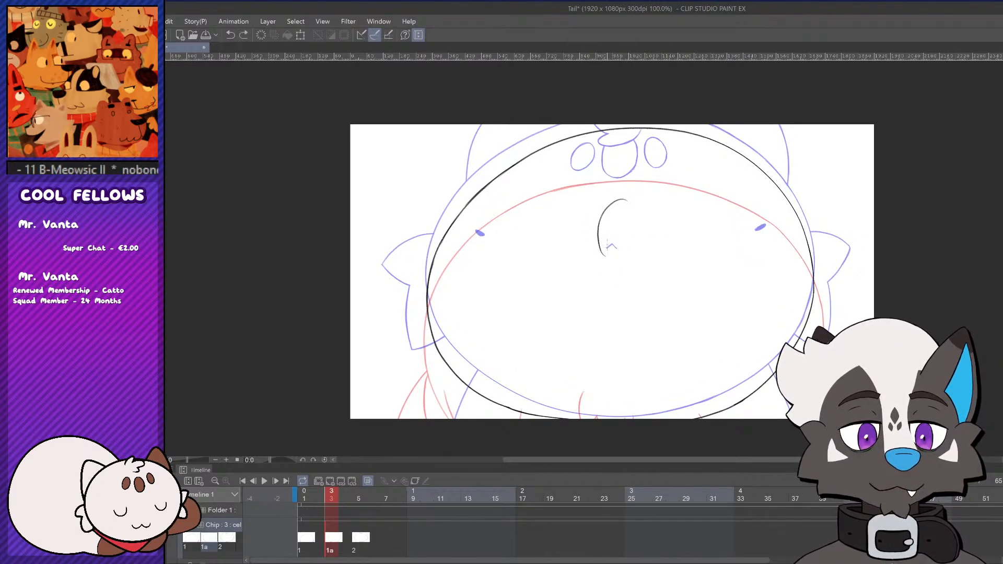
{"action": "left_click_drag", "start_coordinate": [607, 260], "coordinate": [616, 265]}
{"action": "scroll", "coordinate": [624, 189], "scroll_direction": "up", "scroll_amount": 1}
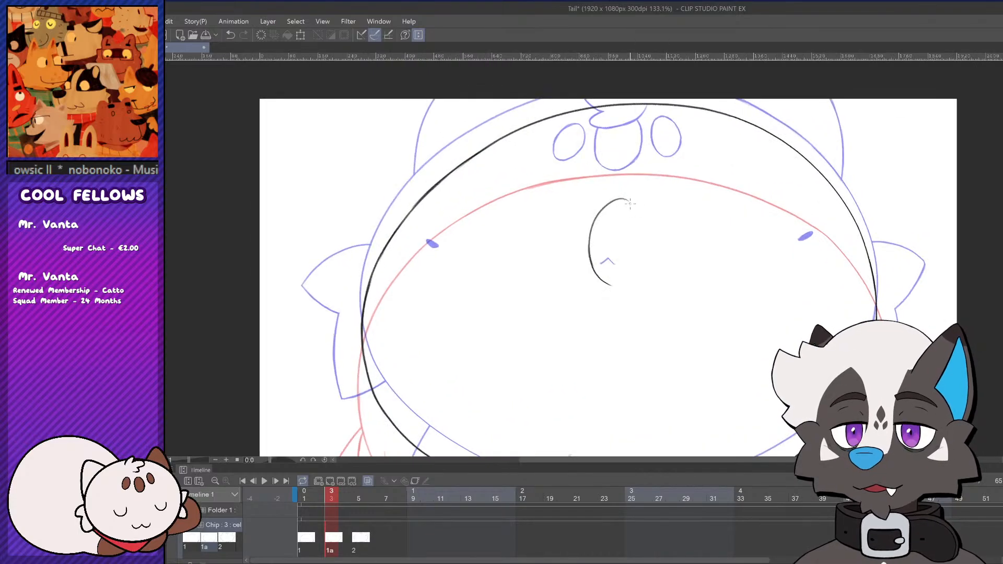
Continue the central oval over its top and into its upper-right curve
{"action": "mouse_move", "coordinate": [615, 200]}
{"action": "left_mouse_down"}
{"action": "mouse_move", "coordinate": [652, 224]}
{"action": "mouse_move", "coordinate": [646, 215]}
{"action": "mouse_move", "coordinate": [649, 263]}
{"action": "left_mouse_up"}
{"action": "key", "text": "ctrl+z"}
{"action": "key", "text": "ctrl+z"}
{"action": "key", "text": "ctrl+z"}
{"action": "key", "text": "ctrl+z"}
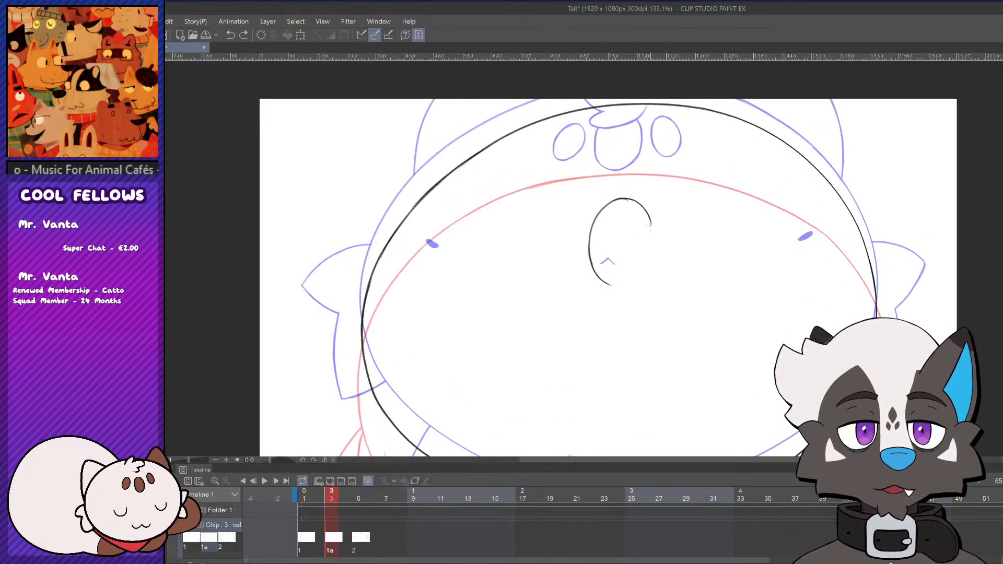
Complete the central oval's right side and bottom, redoing the lower-right stroke until the line closes smoothly
{"action": "mouse_move", "coordinate": [648, 214]}
{"action": "left_mouse_down"}
{"action": "mouse_move", "coordinate": [646, 271]}
{"action": "mouse_move", "coordinate": [627, 286]}
{"action": "mouse_move", "coordinate": [637, 278]}
{"action": "left_mouse_up"}
{"action": "key", "text": "ctrl+z"}
{"action": "key", "text": "ctrl+z"}
{"action": "key", "text": "ctrl+z"}
{"action": "key", "text": "ctrl+z"}
{"action": "key", "text": "ctrl+z"}
{"action": "key", "text": "ctrl+z"}
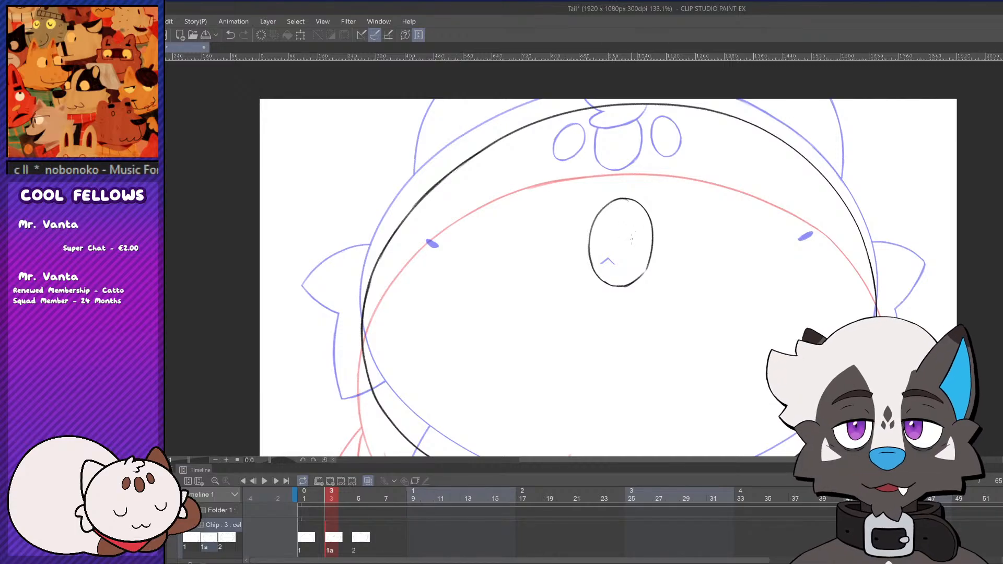
{"action": "key", "text": "ctrl+z"}
{"action": "key", "text": "ctrl+z"}
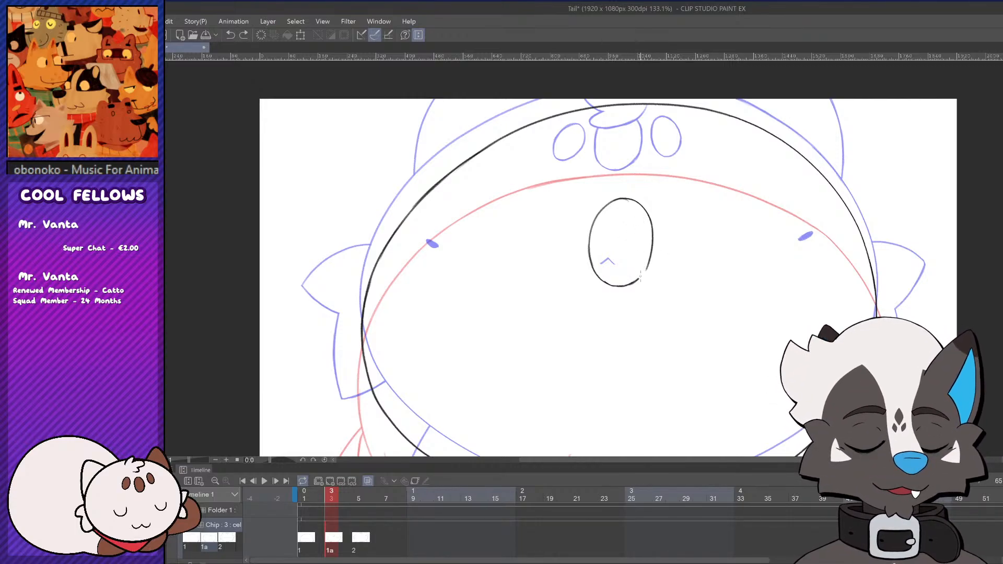
{"action": "left_click_drag", "start_coordinate": [647, 270], "coordinate": [631, 283]}
{"action": "key", "text": "ctrl+z"}
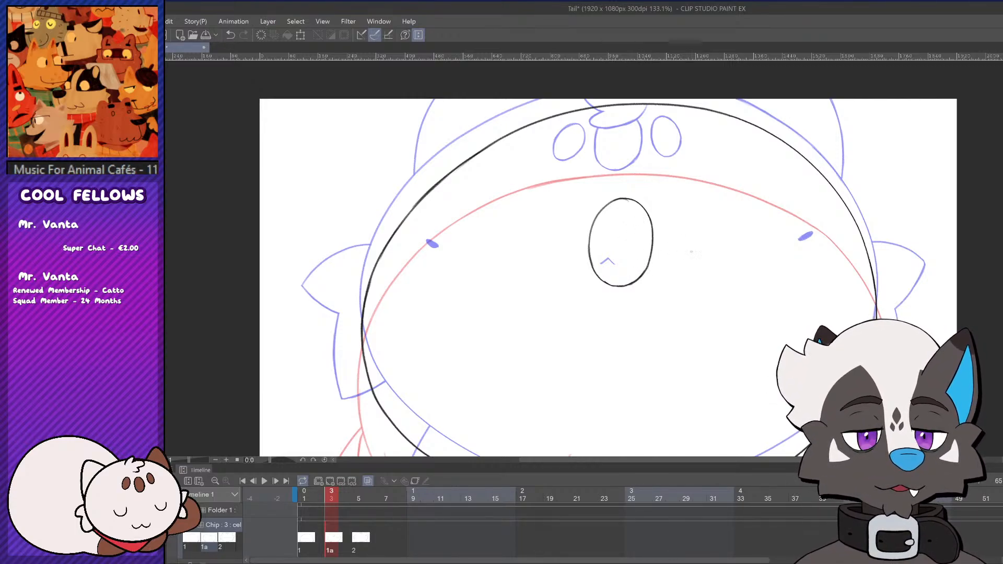
Draw a smaller, slightly tilted upright oval beside the central oval's right side
{"action": "left_click_drag", "start_coordinate": [683, 220], "coordinate": [698, 233]}
{"action": "key", "text": "ctrl+z"}
{"action": "key", "text": "ctrl+z"}
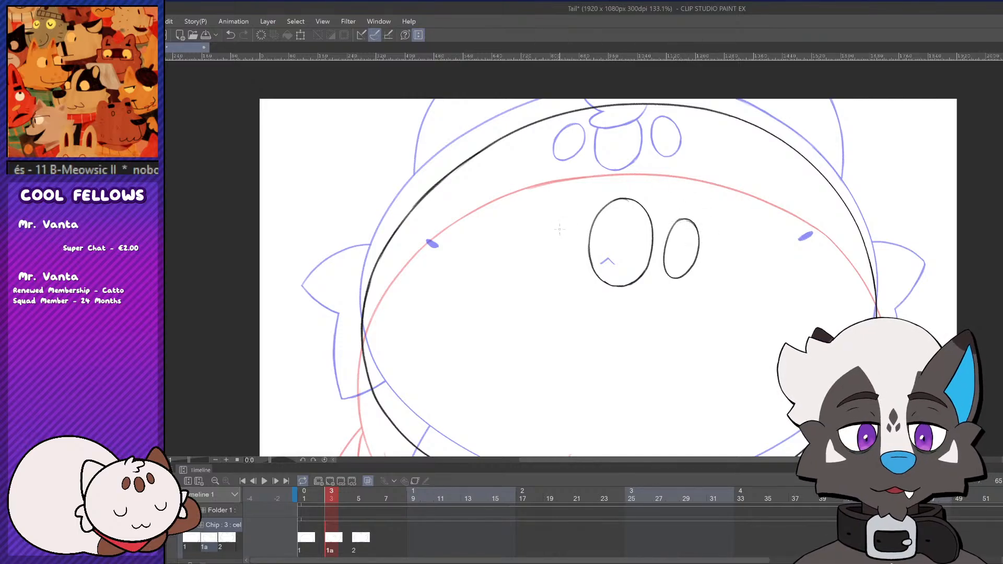
{"action": "left_click_drag", "start_coordinate": [556, 219], "coordinate": [580, 225]}
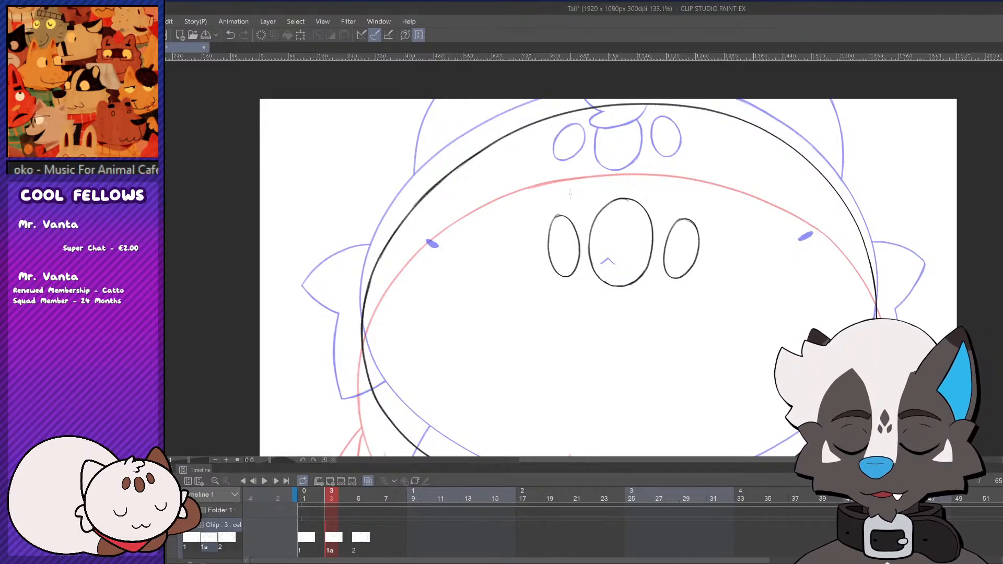
{"action": "key", "text": "ctrl+z"}
{"action": "key", "text": "ctrl+z"}
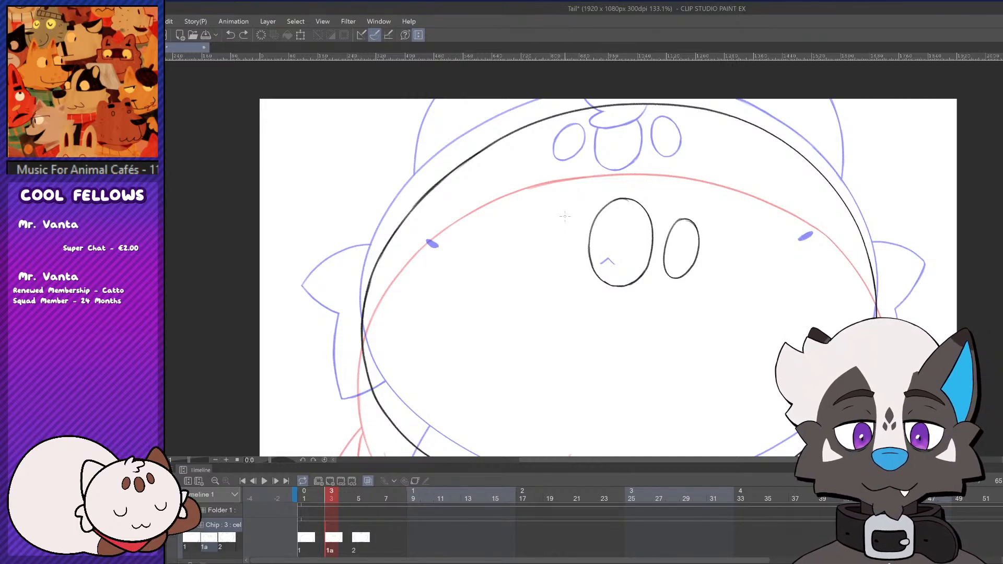
Draw the top and left side of a small upright oval to the left of the central oval
{"action": "mouse_move", "coordinate": [563, 215]}
{"action": "left_mouse_down"}
{"action": "mouse_move", "coordinate": [559, 244]}
{"action": "mouse_move", "coordinate": [550, 230]}
{"action": "mouse_move", "coordinate": [563, 279]}
{"action": "left_mouse_up"}
{"action": "key", "text": "ctrl+z"}
{"action": "key", "text": "ctrl+z"}
{"action": "mouse_move", "coordinate": [564, 215]}
{"action": "left_mouse_down"}
{"action": "mouse_move", "coordinate": [555, 265]}
{"action": "mouse_move", "coordinate": [567, 269]}
{"action": "left_mouse_up"}
{"action": "key", "text": "ctrl+z"}
{"action": "key", "text": "ctrl+z"}
{"action": "mouse_move", "coordinate": [563, 214]}
{"action": "left_mouse_down"}
{"action": "mouse_move", "coordinate": [580, 238]}
{"action": "mouse_move", "coordinate": [576, 266]}
{"action": "left_mouse_up"}
{"action": "key", "text": "ctrl+z"}
{"action": "key", "text": "ctrl+z"}
Close the small left oval by drawing its right side and bottom, redoing the lower stroke until it joins cleanly
{"action": "mouse_move", "coordinate": [579, 228]}
{"action": "left_mouse_down"}
{"action": "mouse_move", "coordinate": [572, 262]}
{"action": "mouse_move", "coordinate": [580, 255]}
{"action": "left_mouse_up"}
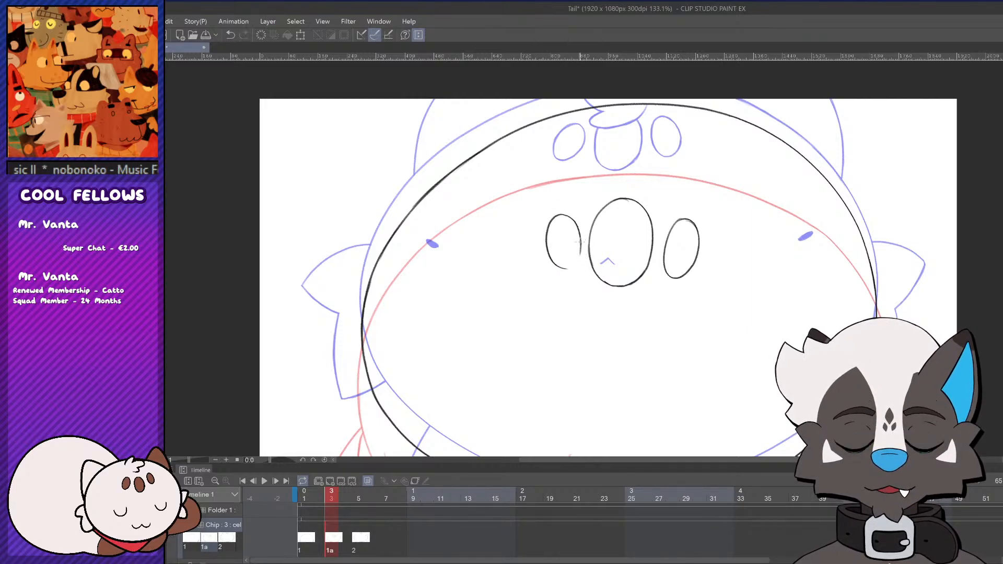
{"action": "key", "text": "ctrl+z"}
{"action": "key", "text": "ctrl+z"}
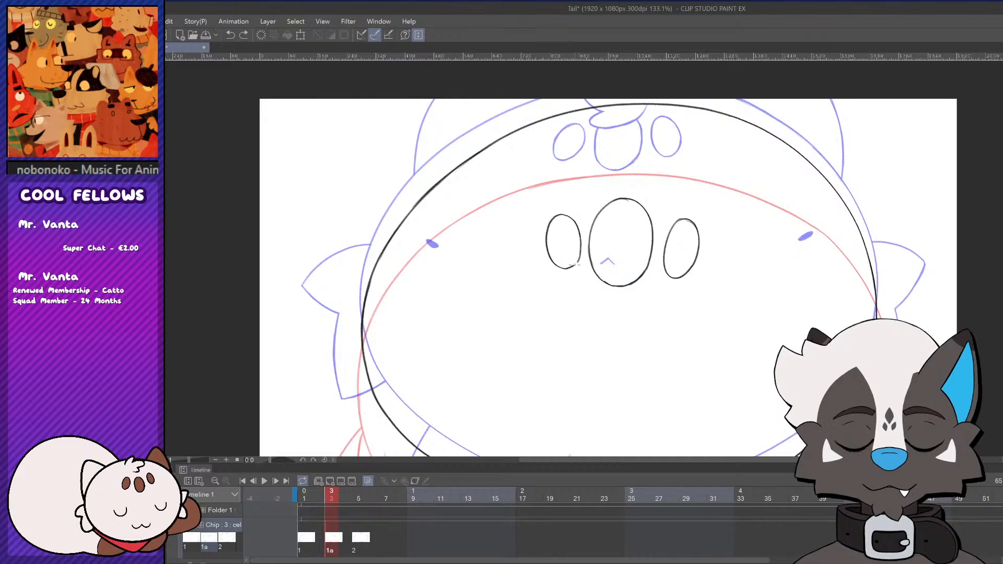
{"action": "left_click_drag", "start_coordinate": [564, 269], "coordinate": [573, 267]}
{"action": "key", "text": "ctrl+z"}
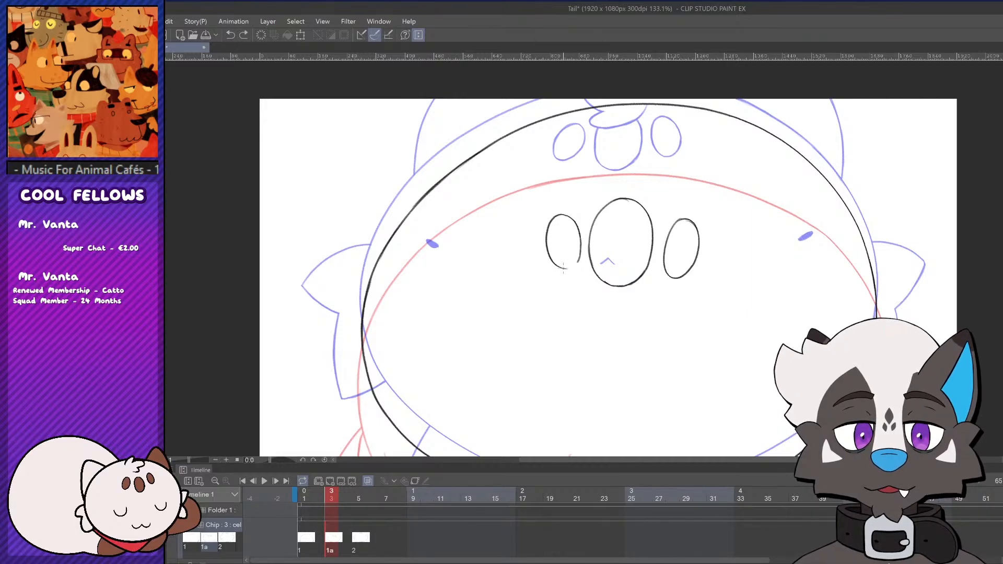
{"action": "key", "text": "ctrl+z"}
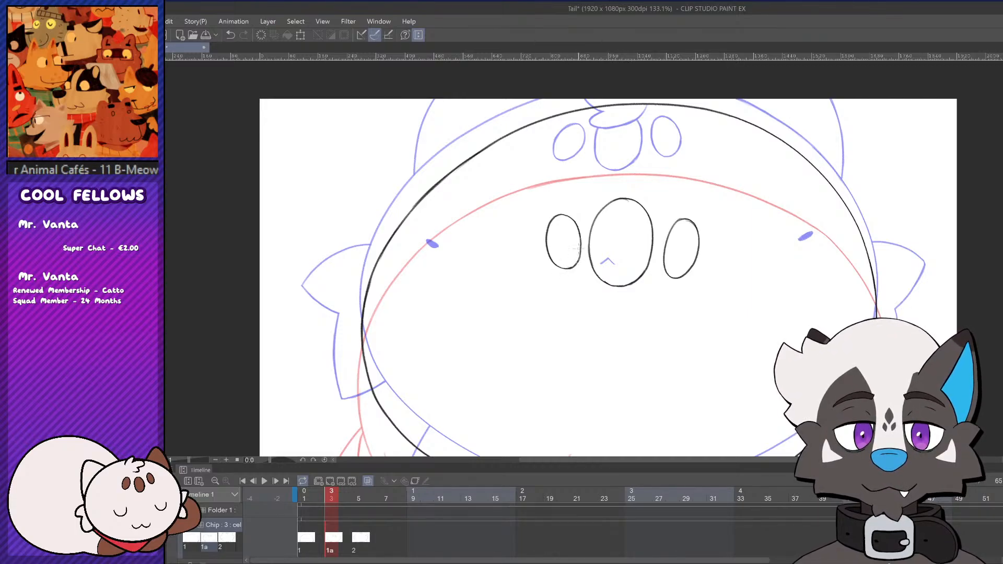
Select the small left oval and transform it, shifting it slightly down and tilting it a little
{"action": "scroll", "coordinate": [727, 263], "scroll_direction": "down", "scroll_amount": 3}
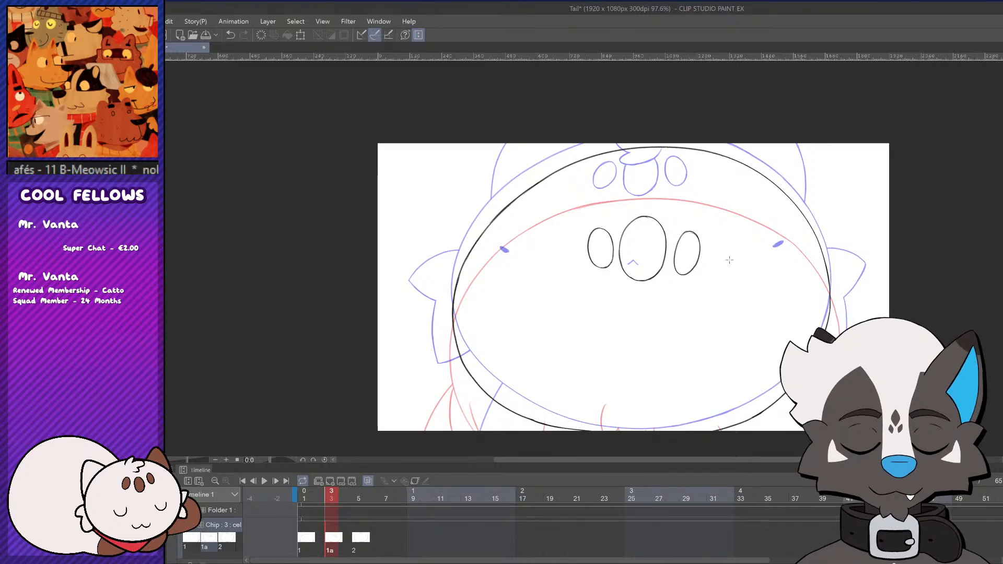
{"action": "scroll", "coordinate": [707, 260], "scroll_direction": "up", "scroll_amount": 2}
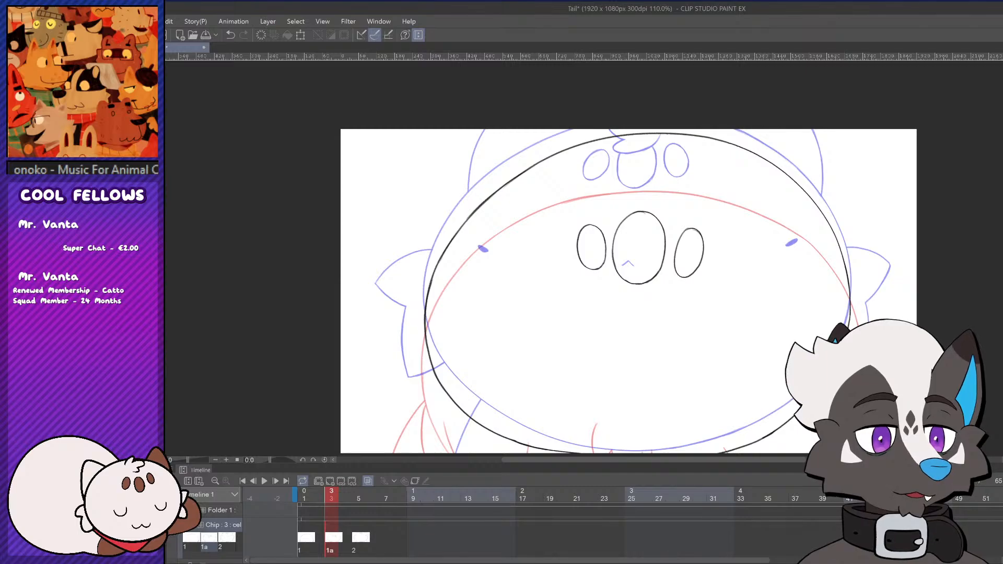
{"action": "mouse_move", "coordinate": [605, 218]}
{"action": "left_mouse_down"}
{"action": "mouse_move", "coordinate": [610, 243]}
{"action": "mouse_move", "coordinate": [589, 200]}
{"action": "left_mouse_up"}
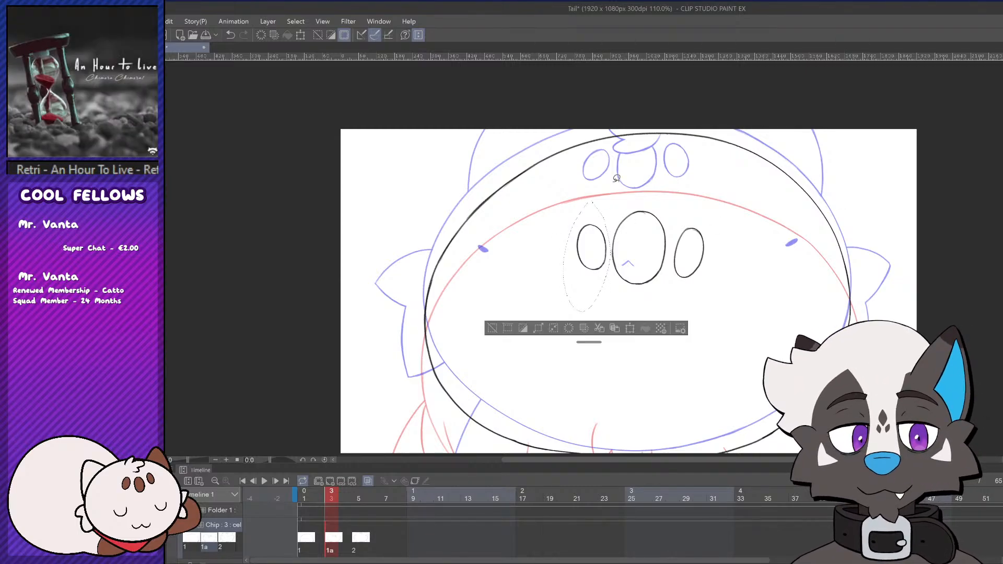
{"action": "left_click", "coordinate": [631, 330]}
{"action": "left_click_drag", "start_coordinate": [586, 313], "coordinate": [596, 312]}
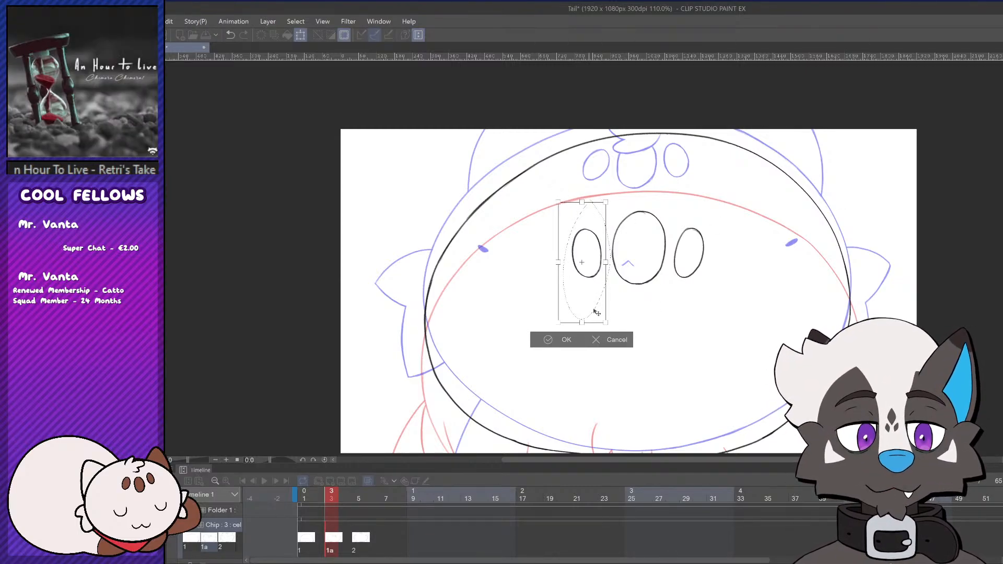
{"action": "left_click_drag", "start_coordinate": [649, 292], "coordinate": [650, 288]}
{"action": "mouse_move", "coordinate": [598, 314]}
{"action": "left_mouse_down"}
{"action": "mouse_move", "coordinate": [594, 326]}
{"action": "mouse_move", "coordinate": [599, 314]}
{"action": "left_mouse_up"}
{"action": "left_click", "coordinate": [570, 341]}
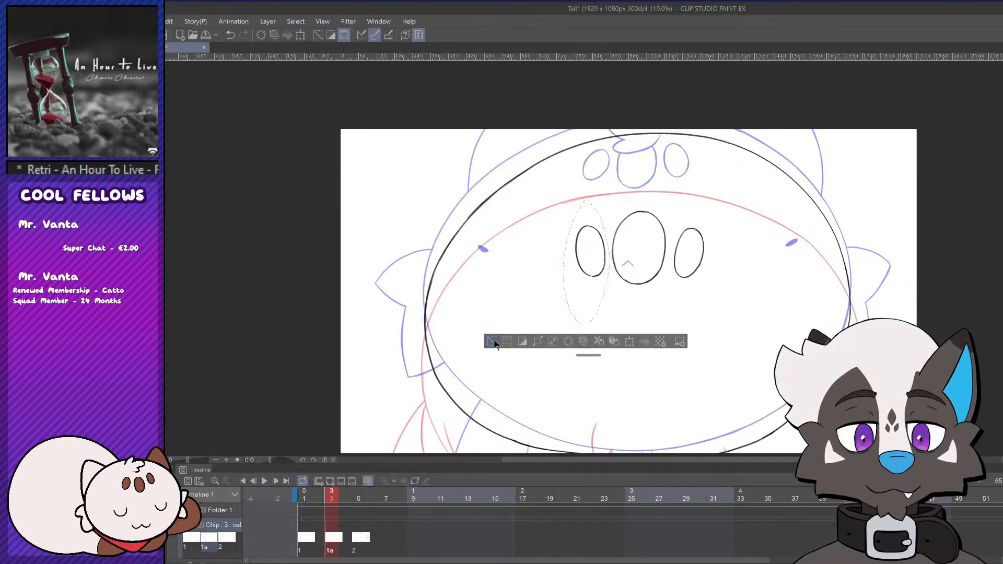
Select the small right oval, nudge it slightly down and toward the central oval, and clear the selection
{"action": "mouse_move", "coordinate": [725, 225]}
{"action": "left_mouse_down"}
{"action": "mouse_move", "coordinate": [735, 267]}
{"action": "mouse_move", "coordinate": [728, 226]}
{"action": "left_mouse_up"}
{"action": "left_click", "coordinate": [746, 322]}
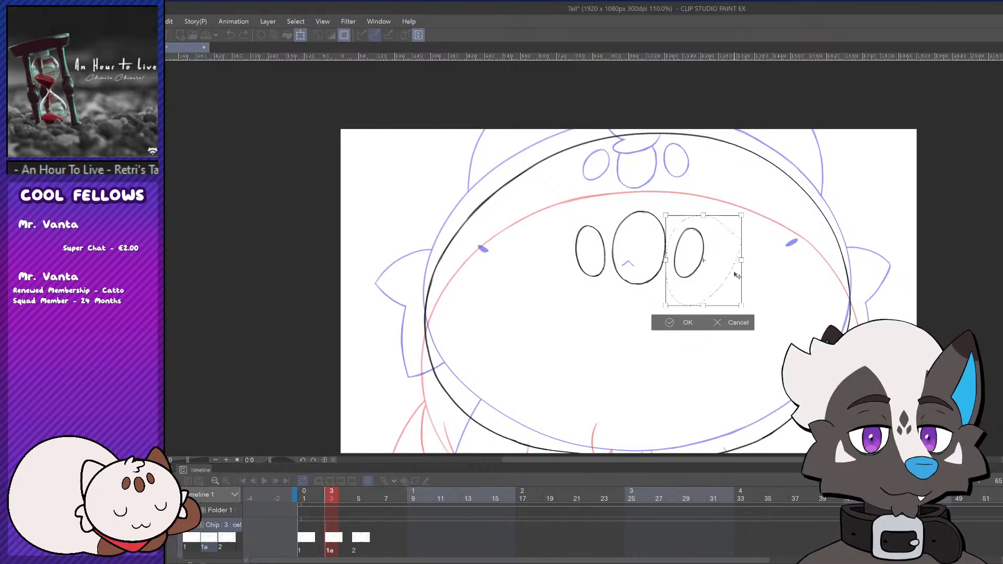
{"action": "left_click_drag", "start_coordinate": [730, 280], "coordinate": [727, 282]}
{"action": "left_click", "coordinate": [681, 324]}
{"action": "left_click", "coordinate": [609, 324]}
Shorten the timeline's playback range to end at frame 7 and play the animation
{"action": "scroll", "coordinate": [678, 273], "scroll_direction": "down", "scroll_amount": 2}
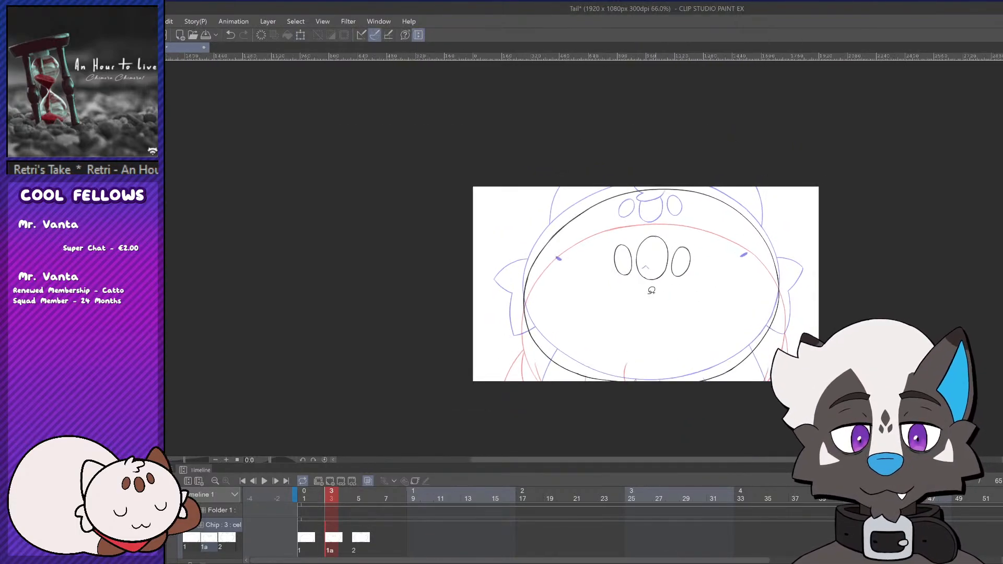
{"action": "scroll", "coordinate": [606, 326], "scroll_direction": "up", "scroll_amount": 1}
{"action": "left_click", "coordinate": [324, 497]}
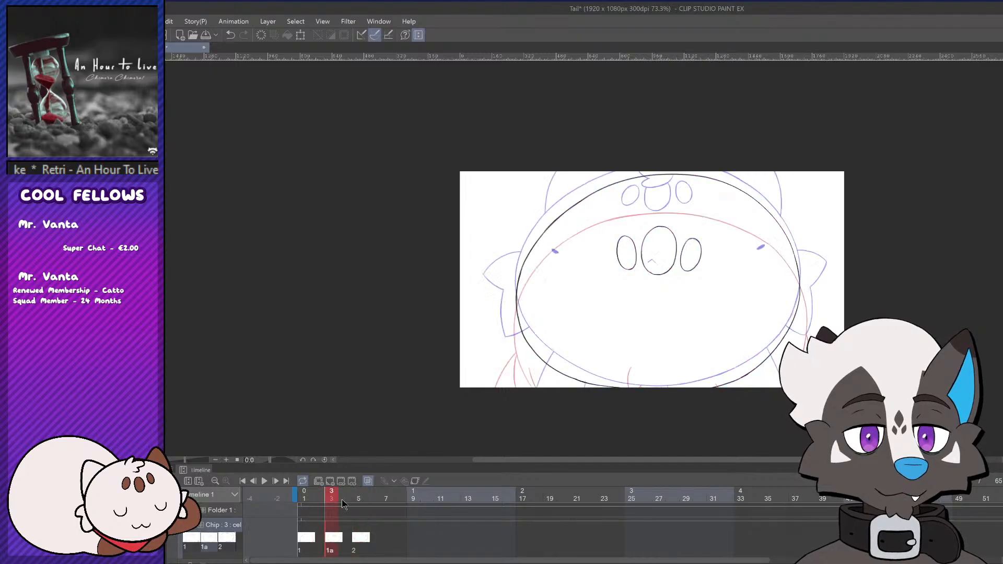
{"action": "left_click", "coordinate": [216, 479]}
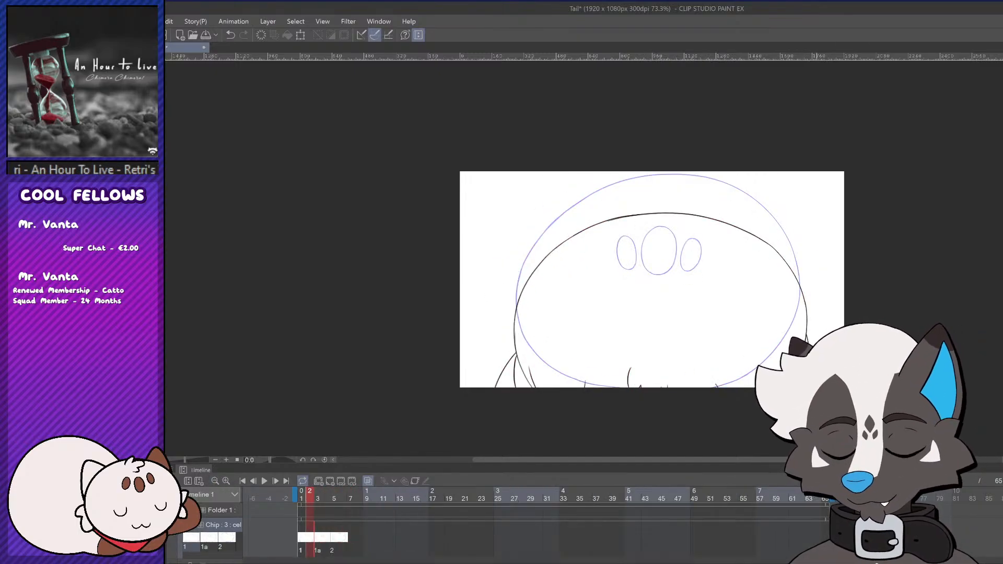
{"action": "mouse_move", "coordinate": [795, 483]}
{"action": "left_mouse_down"}
{"action": "mouse_move", "coordinate": [333, 493]}
{"action": "mouse_move", "coordinate": [389, 494]}
{"action": "left_mouse_up"}
{"action": "left_click", "coordinate": [227, 482]}
{"action": "left_click", "coordinate": [227, 482]}
{"action": "left_click", "coordinate": [264, 481]}
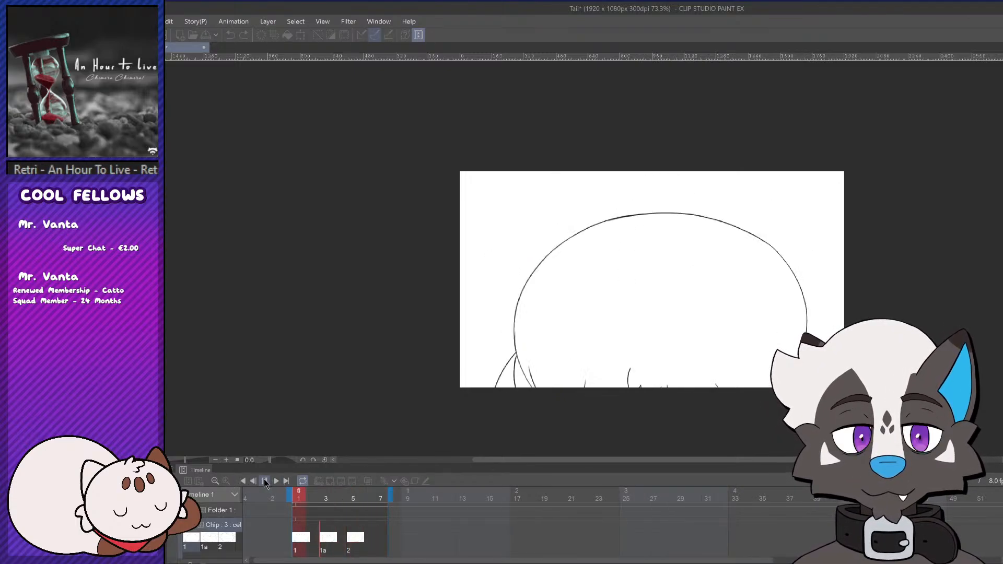
{"action": "left_click", "coordinate": [264, 481]}
Flip between the frames around cel 1a to compare it with the neighbouring drawings, ending on frame 3
{"action": "left_click", "coordinate": [326, 533]}
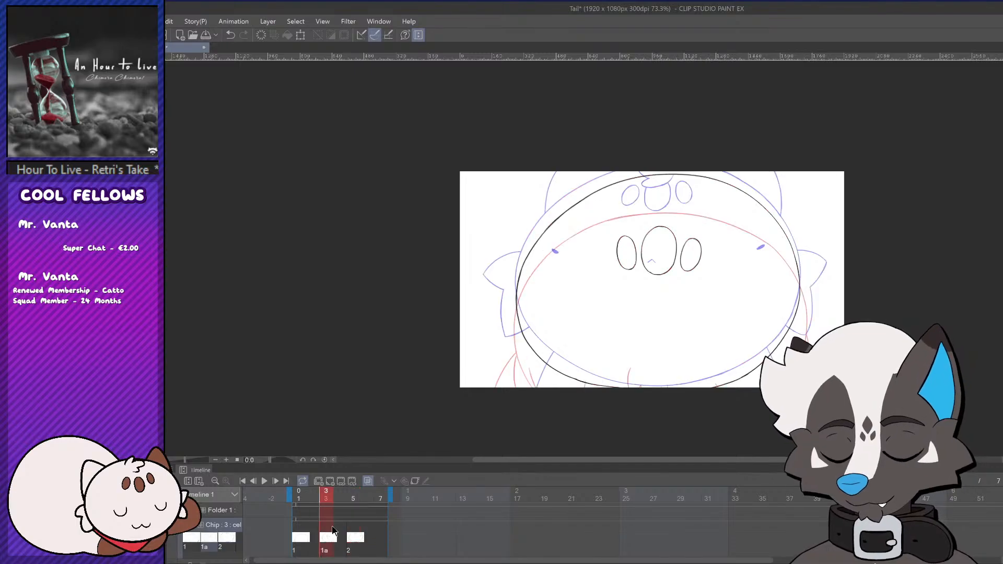
{"action": "left_click", "coordinate": [340, 534]}
{"action": "left_click", "coordinate": [308, 536]}
{"action": "left_click", "coordinate": [330, 535]}
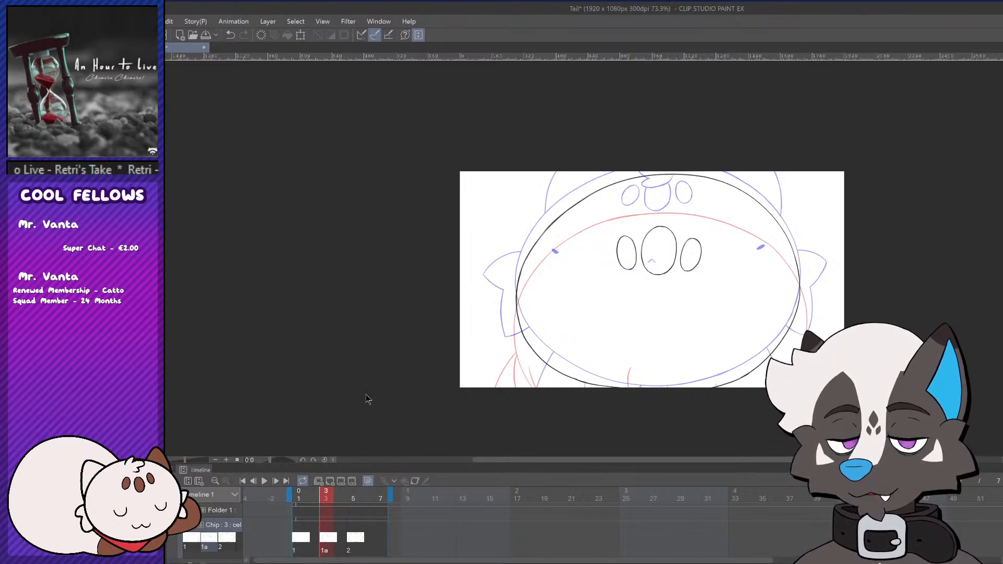
Change the timeline's frame rate to 24 fps and play the animation
{"action": "key", "text": "alt+Tab"}
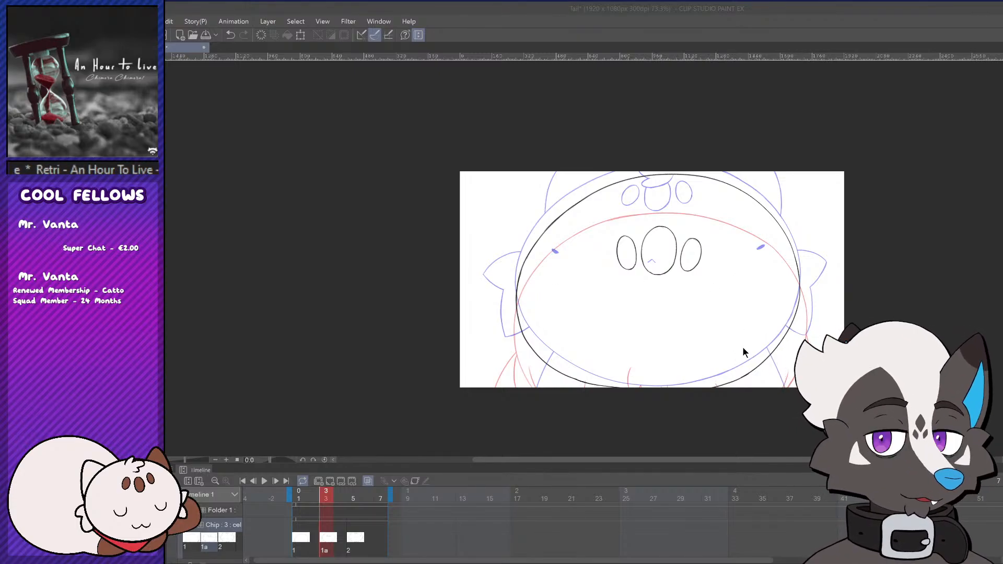
{"action": "left_click", "coordinate": [770, 298]}
{"action": "left_click", "coordinate": [264, 481]}
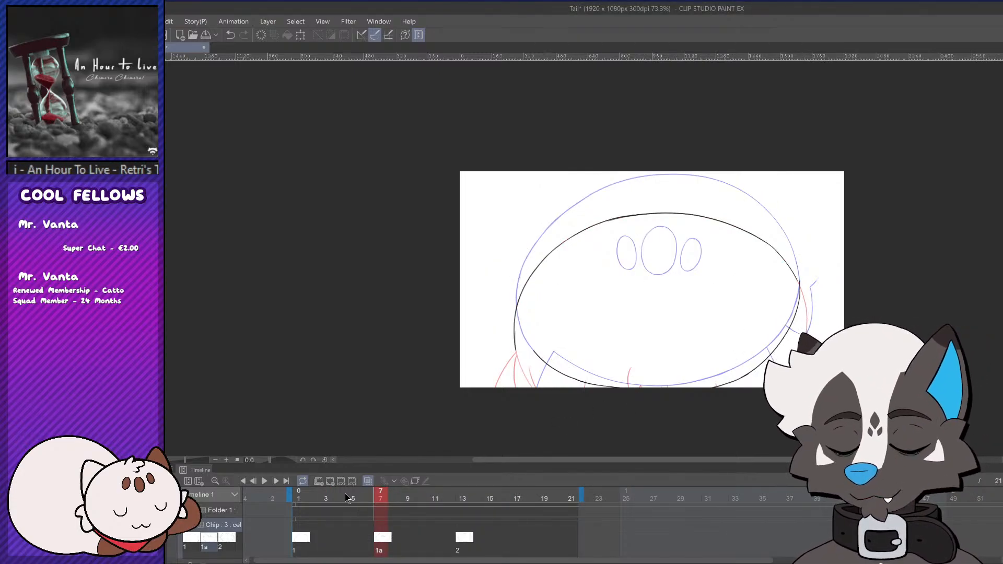
{"action": "left_click", "coordinate": [265, 480]}
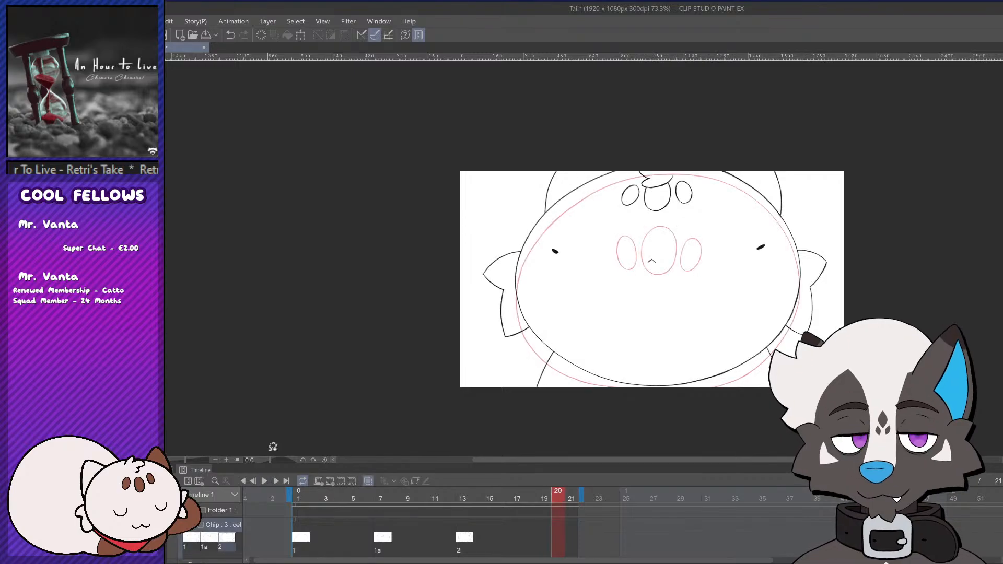
Move cel 1a to frame 10 and play the animation to test the timing
{"action": "left_click", "coordinate": [391, 534]}
{"action": "left_click_drag", "start_coordinate": [391, 534], "coordinate": [424, 537]}
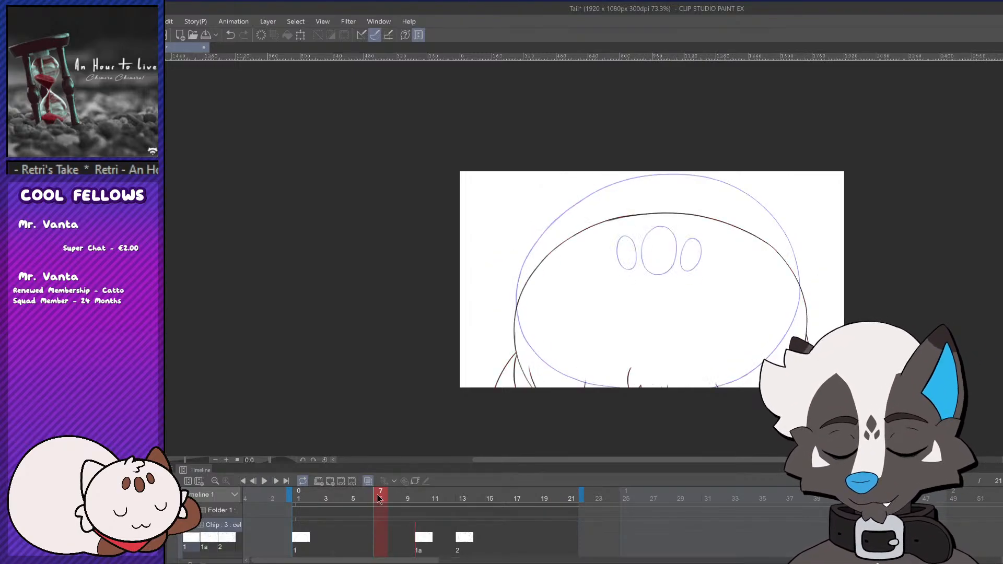
{"action": "left_click", "coordinate": [264, 480]}
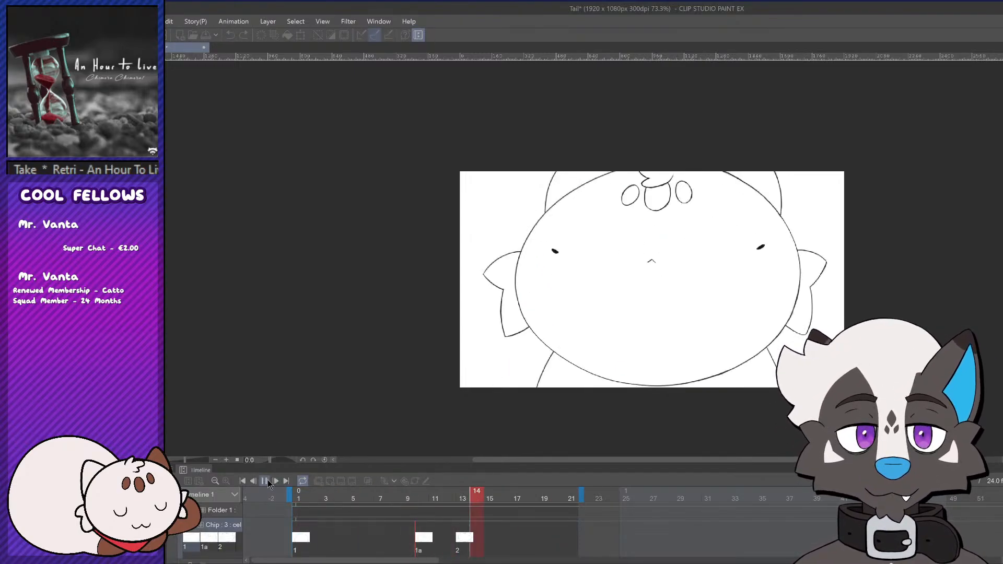
{"action": "left_click", "coordinate": [265, 481]}
Move cel 1a to frame 6 and cel 2 to frame 9, and replay the animation from the start
{"action": "left_click_drag", "start_coordinate": [422, 537], "coordinate": [369, 537]}
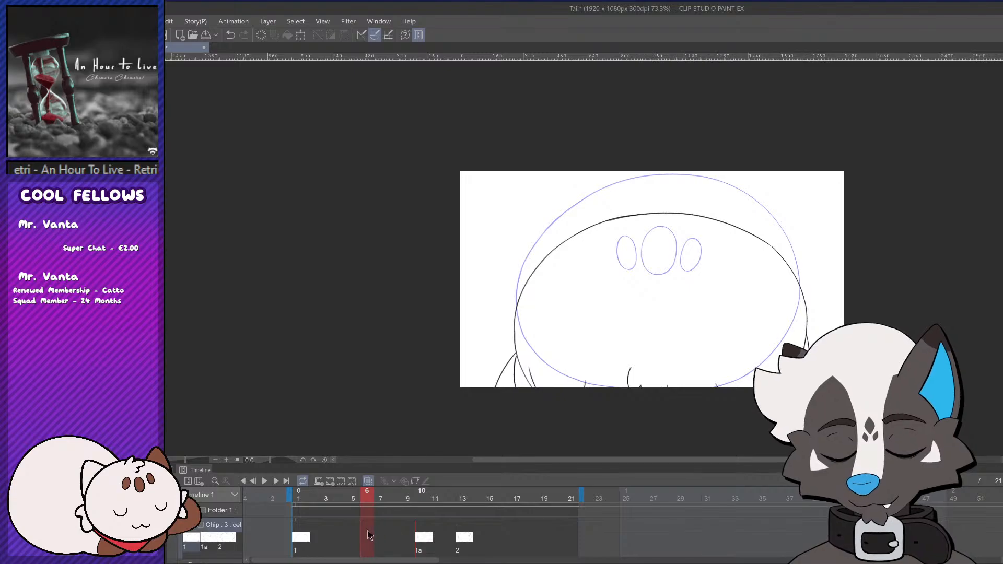
{"action": "left_click", "coordinate": [463, 537]}
{"action": "left_click_drag", "start_coordinate": [437, 535], "coordinate": [405, 535]}
{"action": "left_click", "coordinate": [264, 481]}
{"action": "left_click", "coordinate": [264, 483]}
{"action": "left_click", "coordinate": [243, 480]}
{"action": "left_click", "coordinate": [264, 481]}
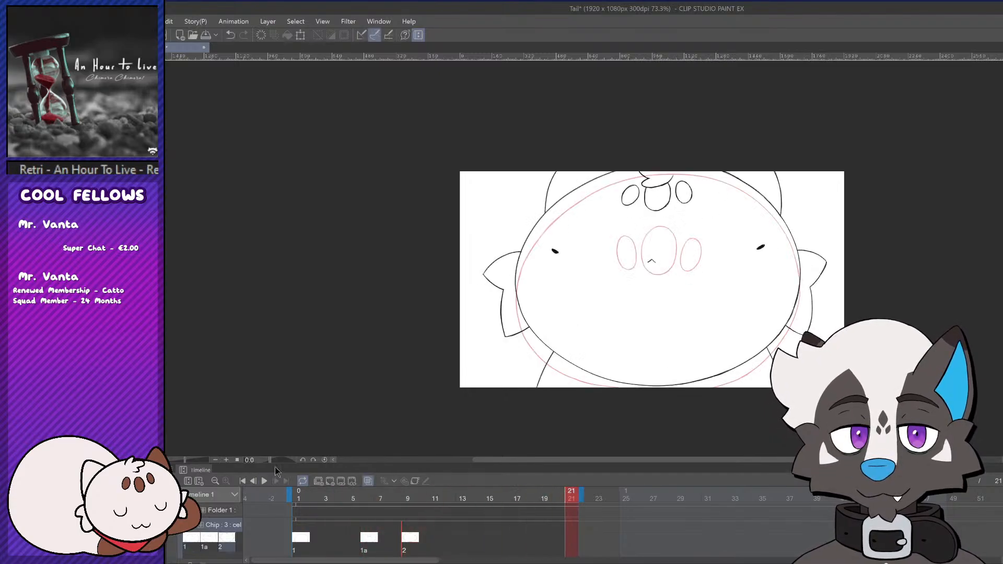
Move cel 2 to frame 8 and replay the animation from the start
{"action": "left_click_drag", "start_coordinate": [390, 532], "coordinate": [390, 535]}
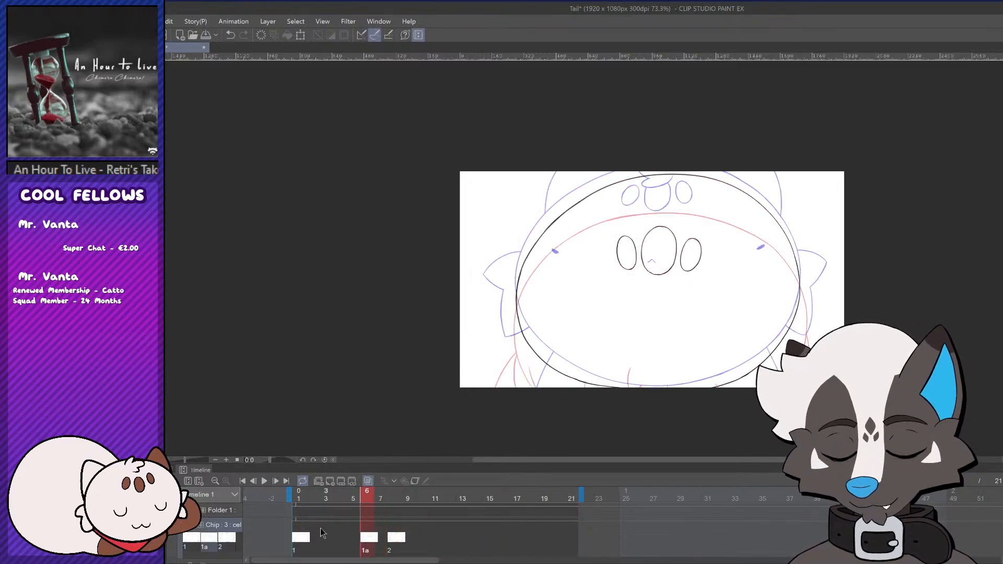
{"action": "left_click", "coordinate": [243, 480]}
{"action": "left_click", "coordinate": [264, 481]}
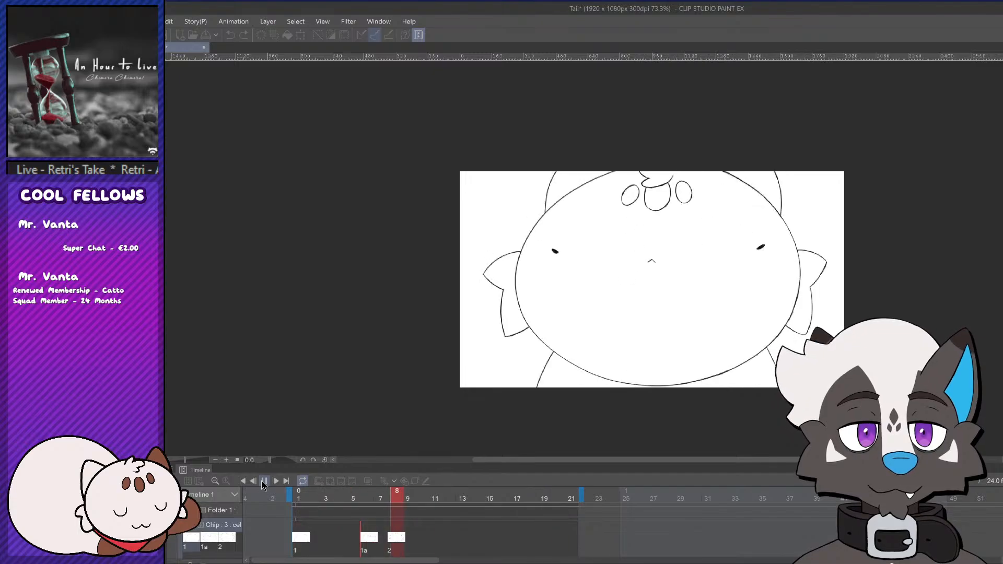
{"action": "left_click", "coordinate": [262, 481]}
Draw the two small eyes low on the face on cel 1a and play the animation to check them
{"action": "left_click", "coordinate": [369, 541]}
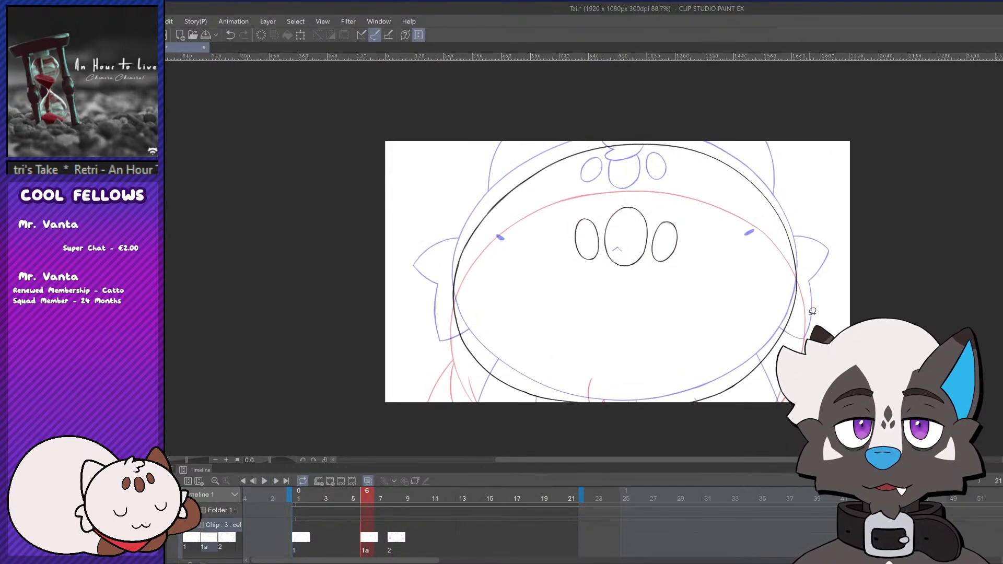
{"action": "scroll", "coordinate": [748, 292], "scroll_direction": "up", "scroll_amount": 2}
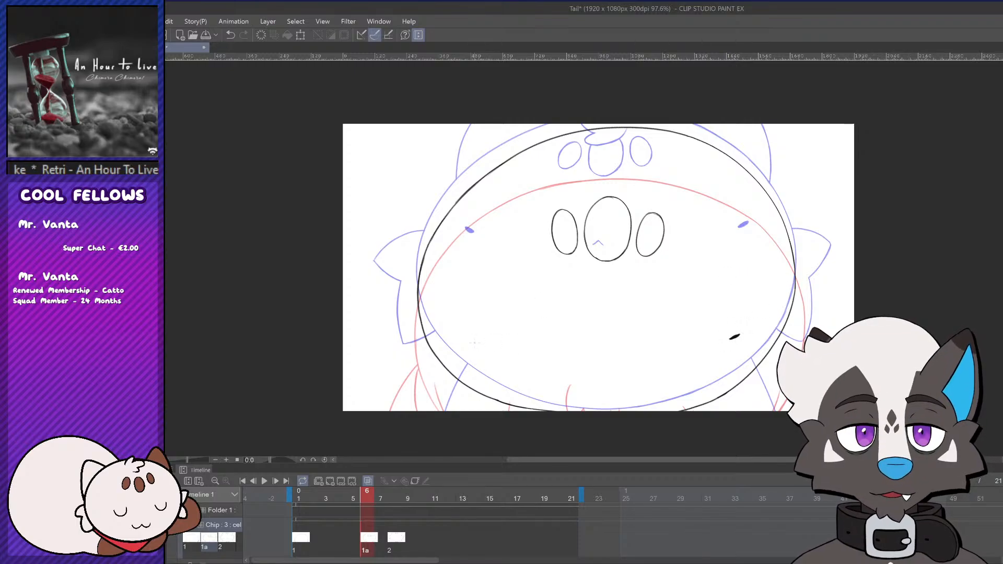
{"action": "left_click_drag", "start_coordinate": [469, 340], "coordinate": [473, 341]}
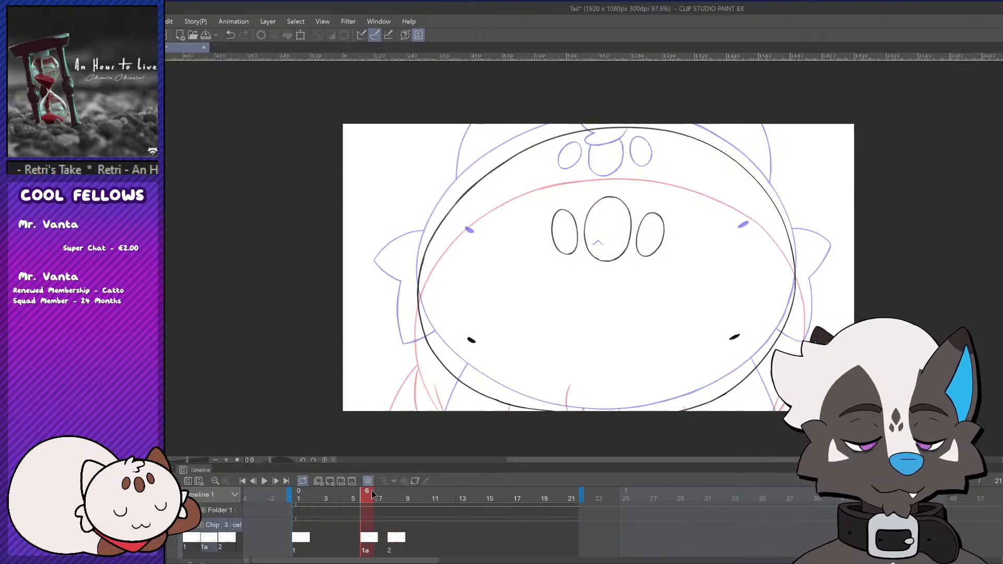
{"action": "left_click", "coordinate": [264, 481]}
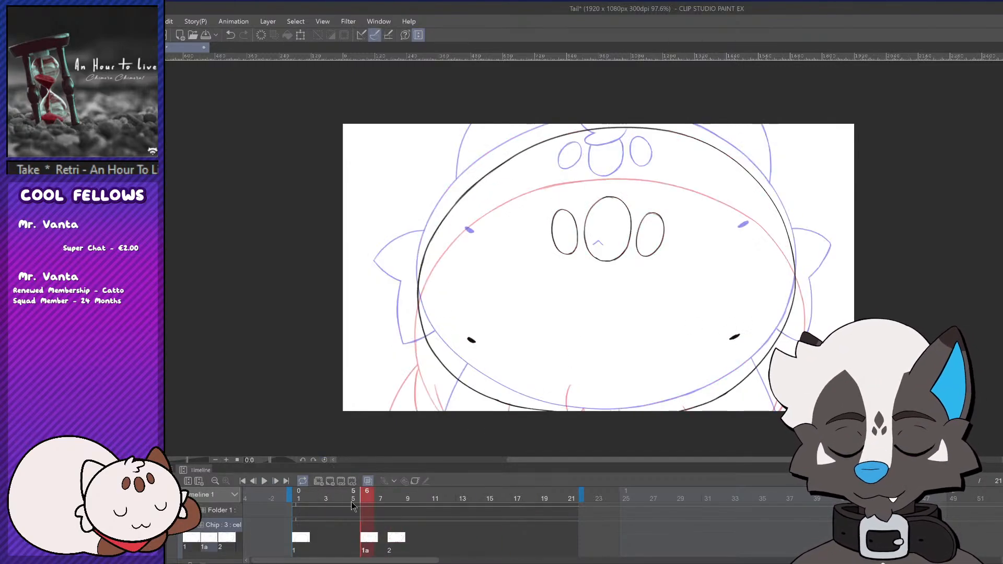
{"action": "left_click", "coordinate": [264, 481]}
{"action": "left_click", "coordinate": [364, 518]}
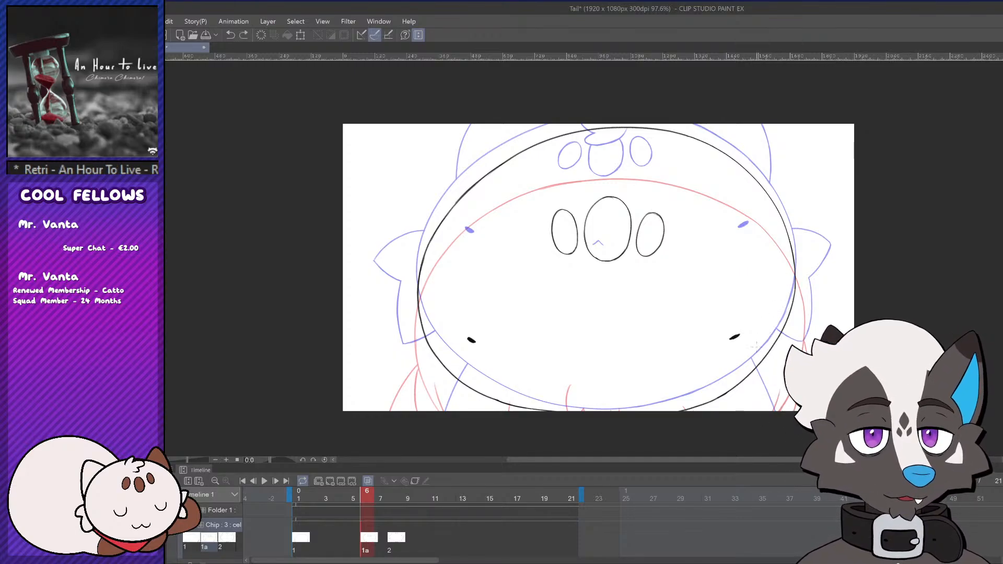
Draw the short body lines running down from both lower sides of the head on cel 1a
{"action": "left_click_drag", "start_coordinate": [756, 346], "coordinate": [764, 391]}
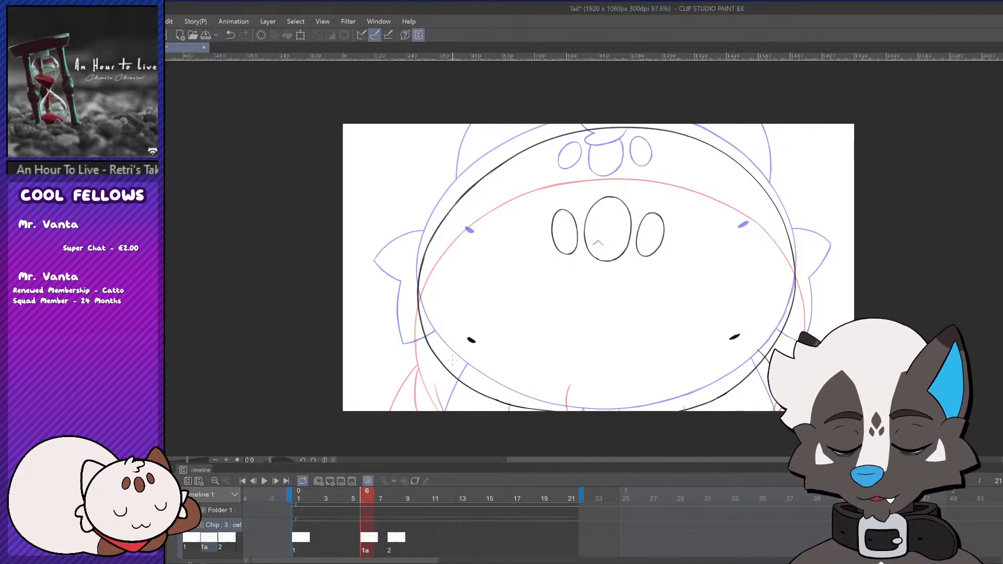
{"action": "key", "text": "ctrl+z"}
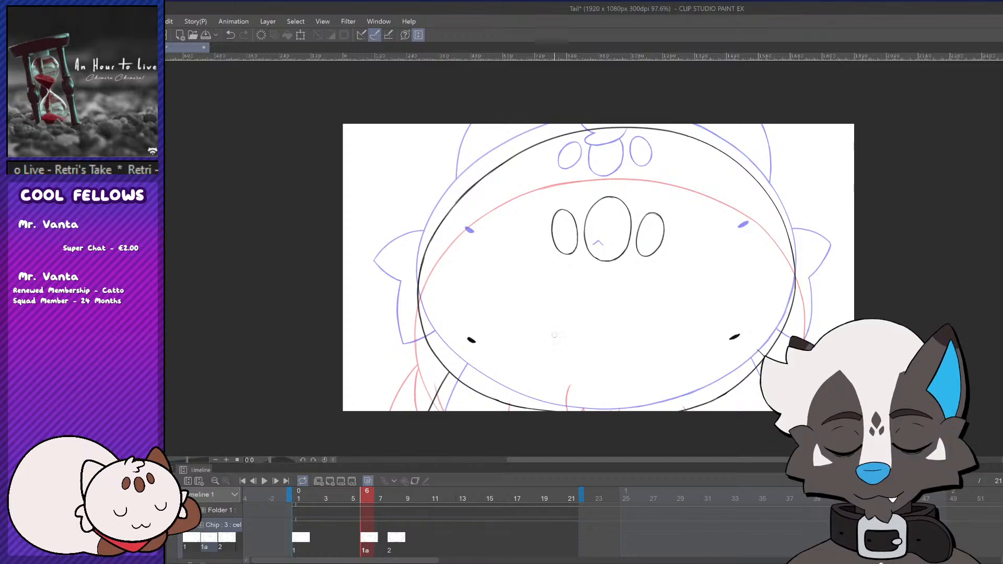
{"action": "scroll", "coordinate": [710, 393], "scroll_direction": "down", "scroll_amount": 2}
{"action": "scroll", "coordinate": [711, 393], "scroll_direction": "down", "scroll_amount": 2}
{"action": "scroll", "coordinate": [710, 393], "scroll_direction": "up", "scroll_amount": 2}
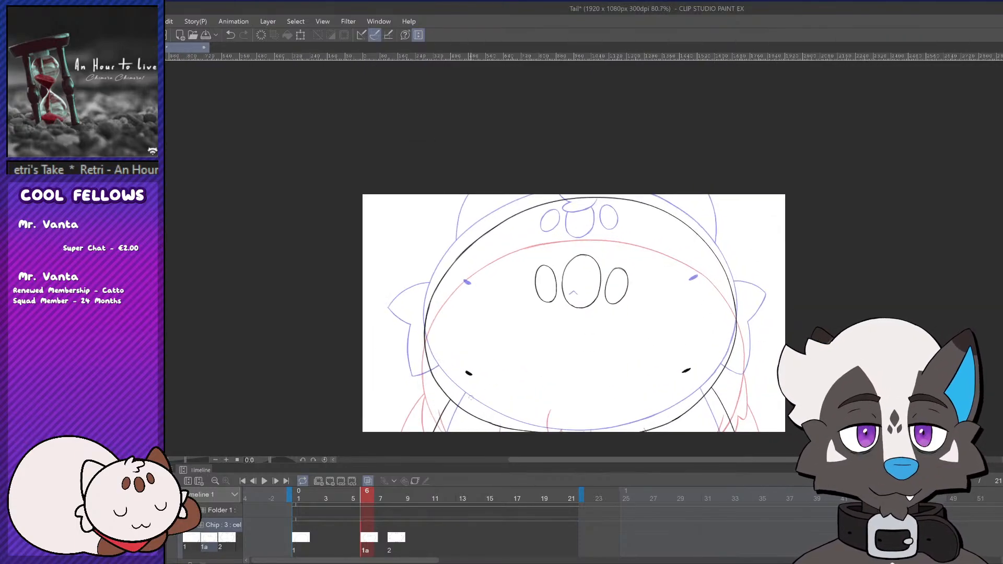
Turn off the onion skin and play the animation to check cel 1a's motion between the key drawings
{"action": "left_click", "coordinate": [368, 480]}
{"action": "left_click_drag", "start_coordinate": [374, 492], "coordinate": [395, 511]}
{"action": "left_click", "coordinate": [312, 504]}
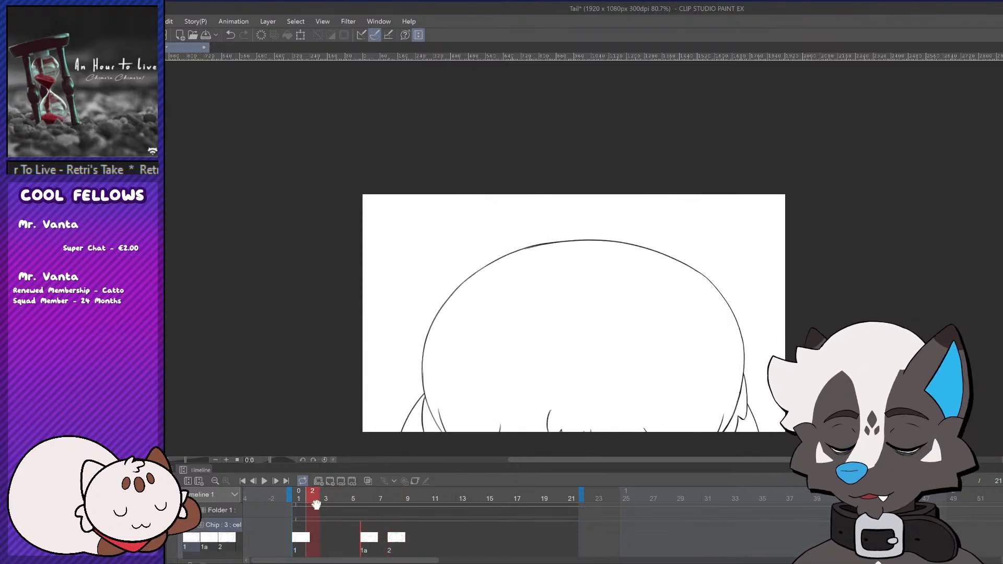
{"action": "left_click", "coordinate": [264, 480]}
{"action": "left_click", "coordinate": [264, 481]}
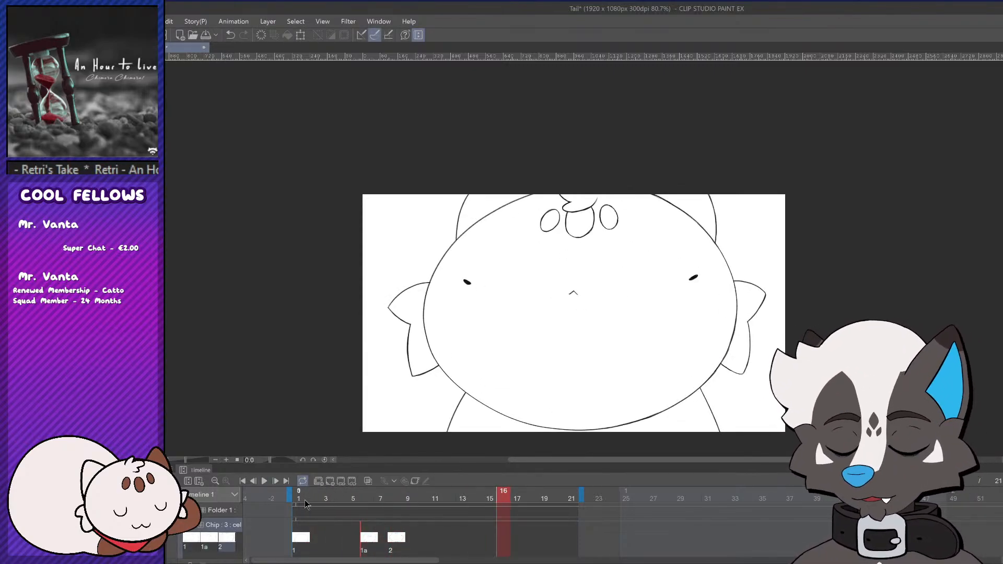
{"action": "left_click", "coordinate": [264, 481]}
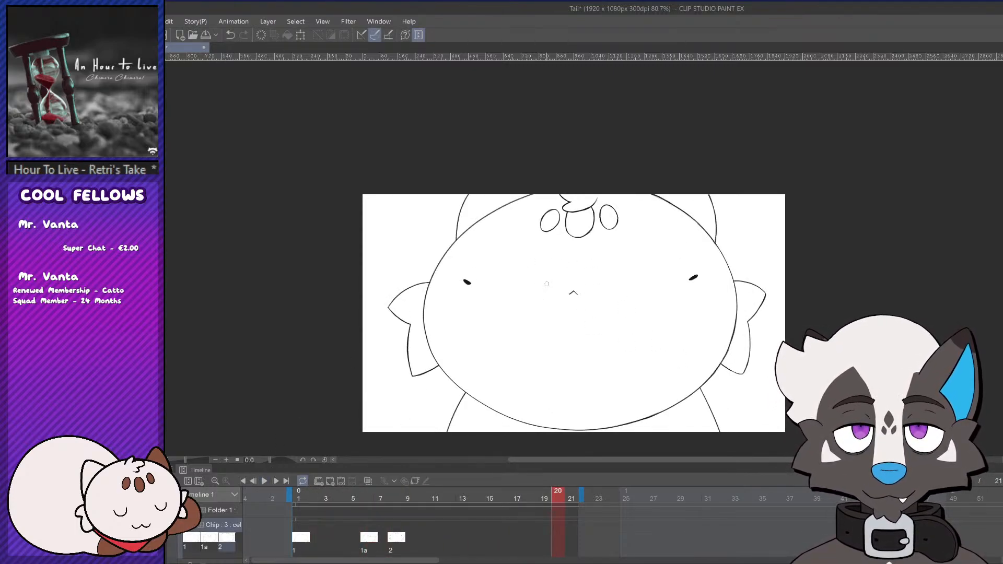
Turn the onion skin back on at frame 6 and draw the small caret-shaped mouth between the eyes on cel 1a
{"action": "mouse_move", "coordinate": [346, 500]}
{"action": "left_mouse_down"}
{"action": "mouse_move", "coordinate": [392, 490]}
{"action": "mouse_move", "coordinate": [348, 504]}
{"action": "mouse_move", "coordinate": [369, 502]}
{"action": "left_mouse_up"}
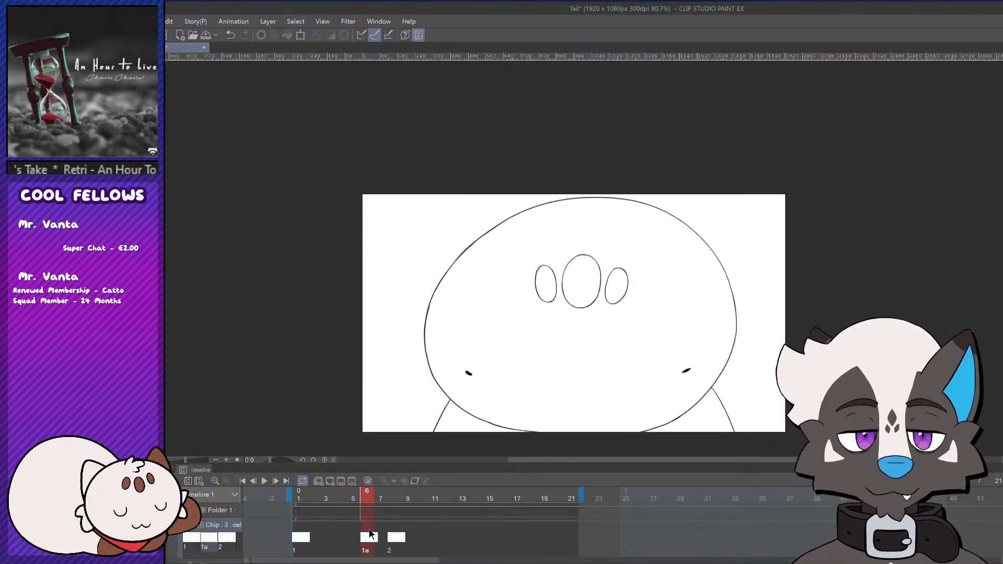
{"action": "left_click", "coordinate": [368, 481]}
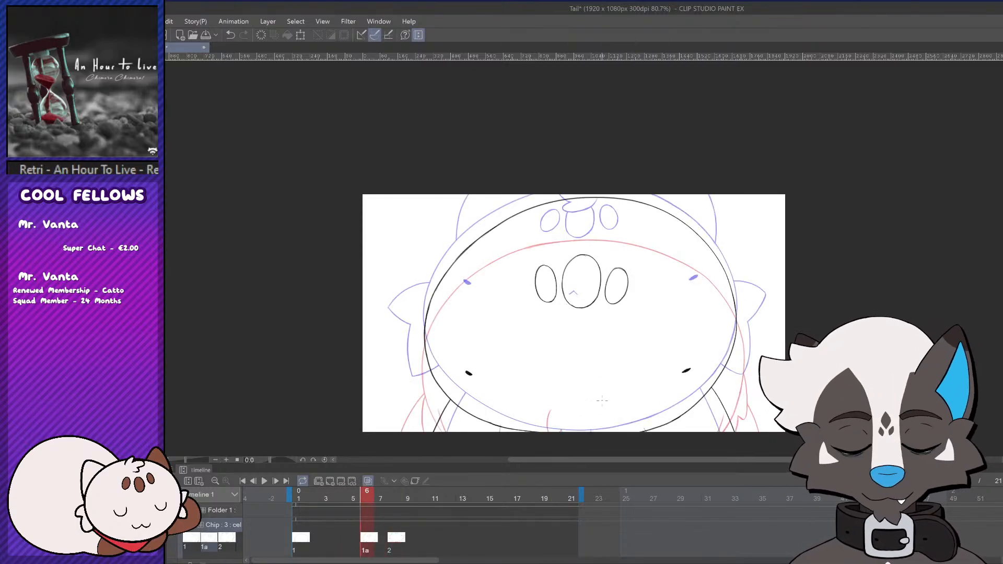
{"action": "scroll", "coordinate": [602, 400], "scroll_direction": "up", "scroll_amount": 2}
{"action": "left_click_drag", "start_coordinate": [569, 407], "coordinate": [579, 404]}
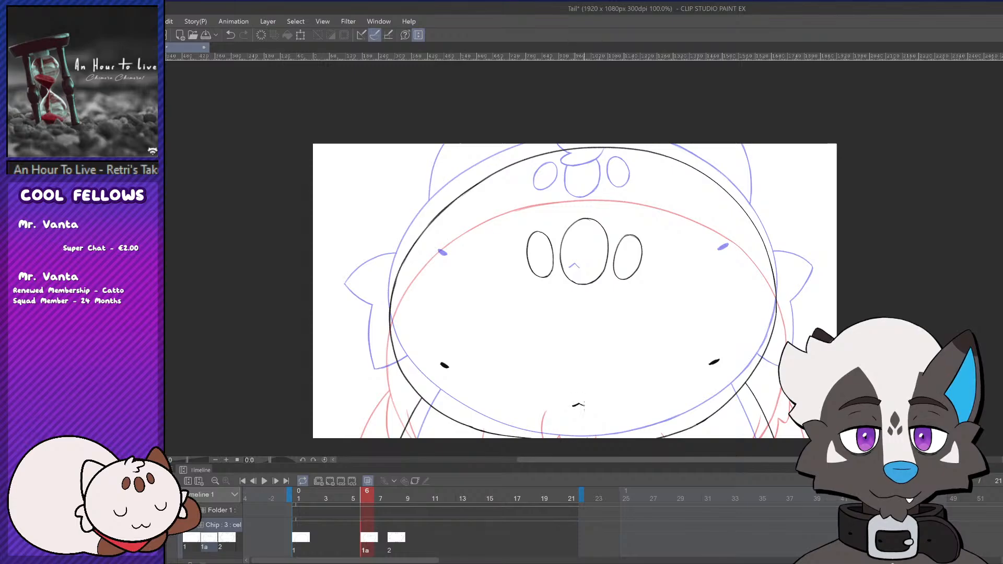
{"action": "scroll", "coordinate": [646, 354], "scroll_direction": "down", "scroll_amount": 4}
{"action": "scroll", "coordinate": [627, 384], "scroll_direction": "up", "scroll_amount": 7}
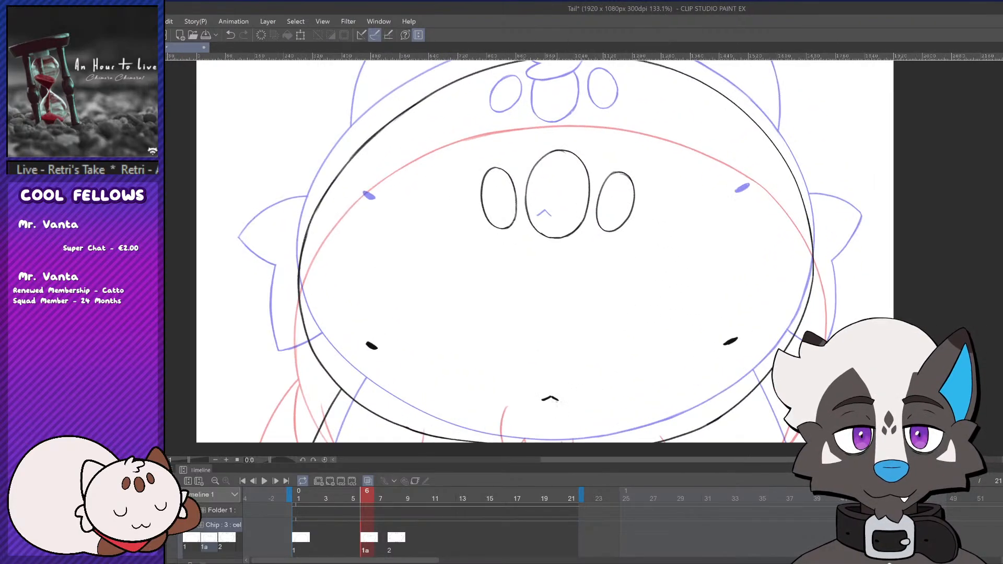
{"action": "scroll", "coordinate": [470, 360], "scroll_direction": "down", "scroll_amount": 6}
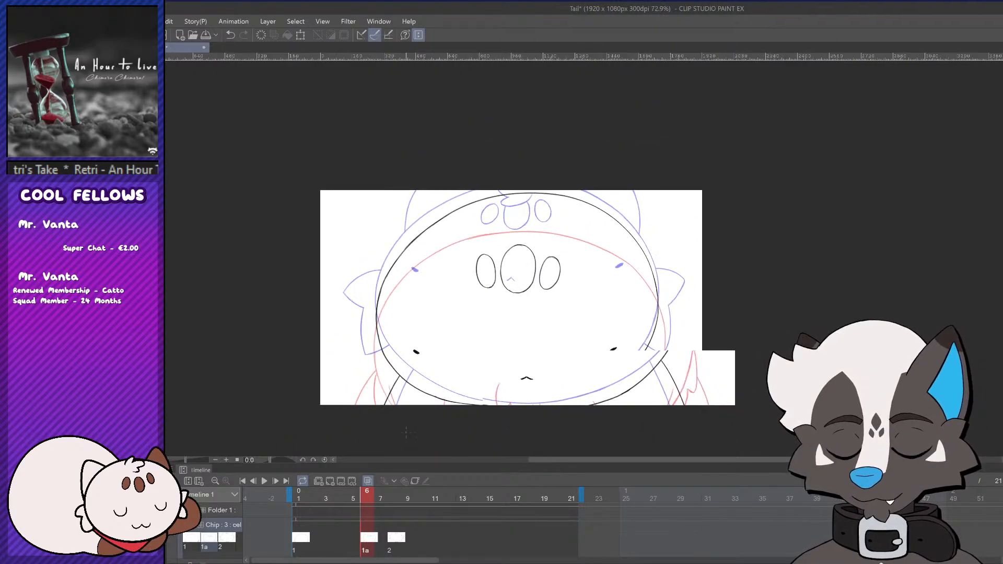
Play the animation from frame 1 without onion skin and examine the transition from cel 1a to cel 2 around frame 8
{"action": "left_click", "coordinate": [368, 481]}
{"action": "left_click", "coordinate": [303, 492]}
{"action": "left_click", "coordinate": [264, 482]}
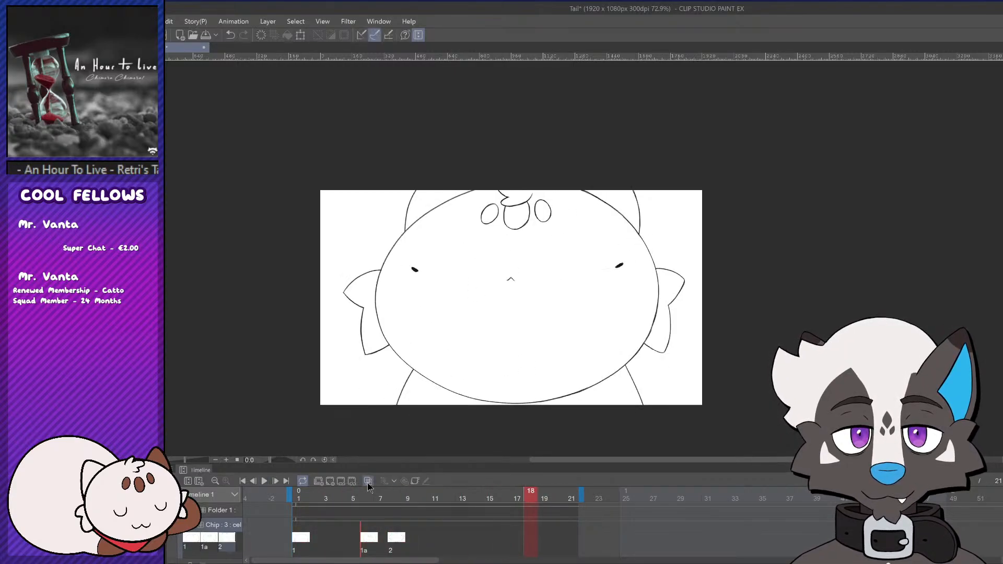
{"action": "left_click", "coordinate": [382, 493]}
{"action": "left_click", "coordinate": [394, 492]}
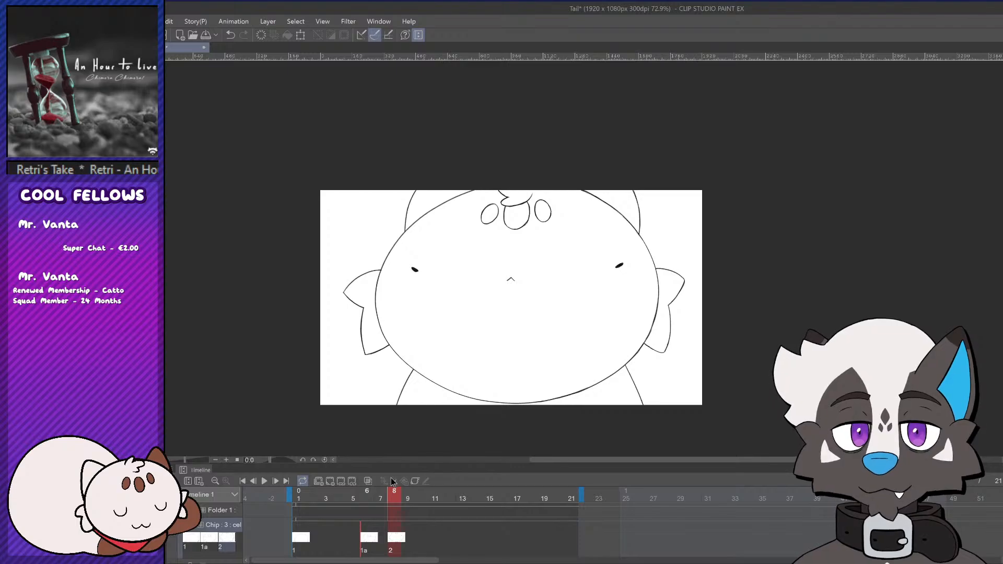
{"action": "mouse_move", "coordinate": [390, 478]}
{"action": "left_mouse_down"}
{"action": "mouse_move", "coordinate": [359, 485]}
{"action": "mouse_move", "coordinate": [402, 472]}
{"action": "mouse_move", "coordinate": [356, 489]}
{"action": "mouse_move", "coordinate": [392, 489]}
{"action": "mouse_move", "coordinate": [356, 494]}
{"action": "mouse_move", "coordinate": [395, 497]}
{"action": "left_mouse_up"}
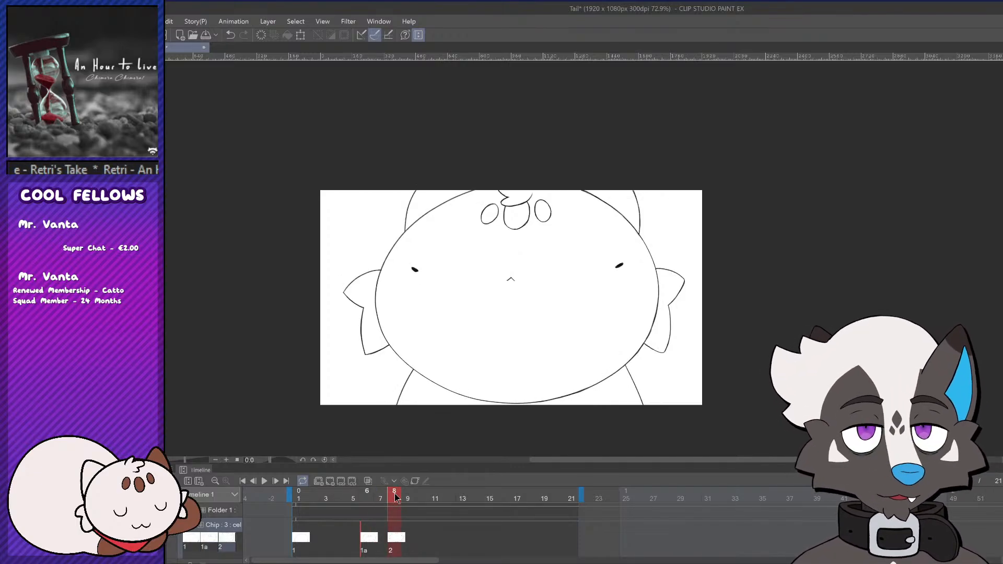
{"action": "mouse_move", "coordinate": [396, 497]}
{"action": "left_mouse_down"}
{"action": "mouse_move", "coordinate": [368, 493]}
{"action": "mouse_move", "coordinate": [395, 486]}
{"action": "left_mouse_up"}
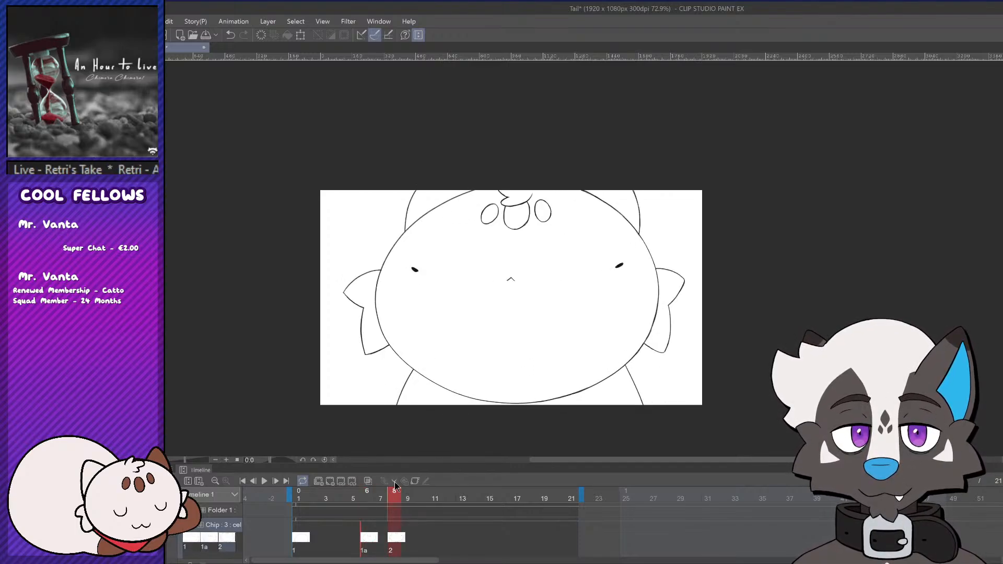
{"action": "mouse_move", "coordinate": [395, 486]}
{"action": "left_mouse_down"}
{"action": "mouse_move", "coordinate": [352, 490]}
{"action": "mouse_move", "coordinate": [393, 490]}
{"action": "left_mouse_up"}
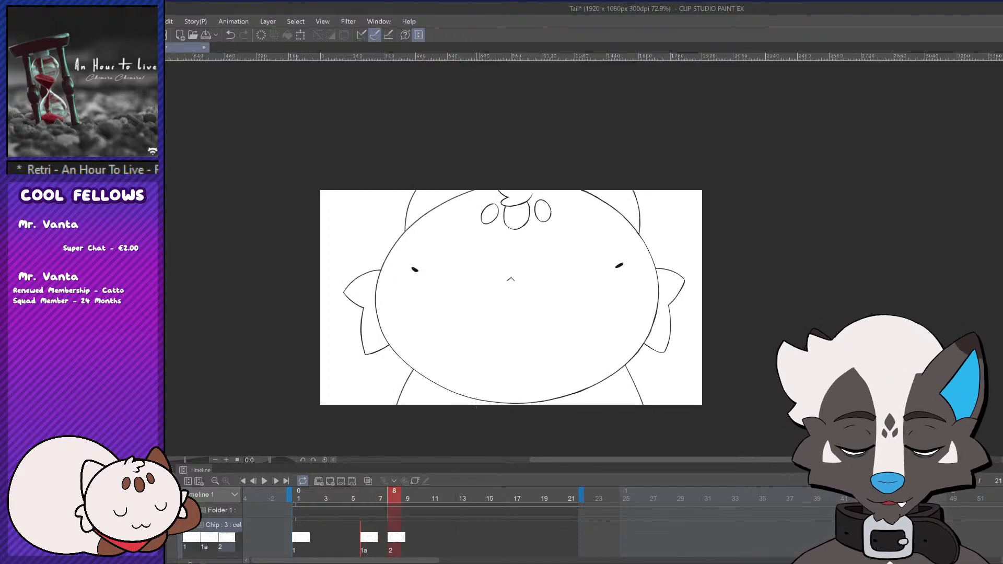
Move cel 2 to frame 10, add the new cel 1b at frame 8, and turn on the onion skin
{"action": "left_click_drag", "start_coordinate": [392, 530], "coordinate": [421, 530]}
{"action": "left_click", "coordinate": [394, 501]}
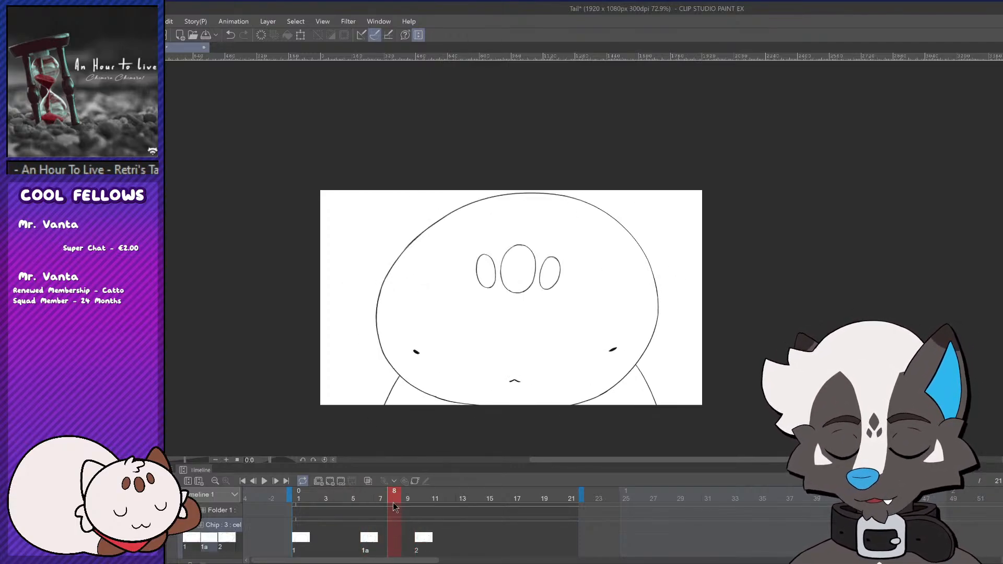
{"action": "left_click", "coordinate": [331, 480]}
{"action": "left_click", "coordinate": [367, 481]}
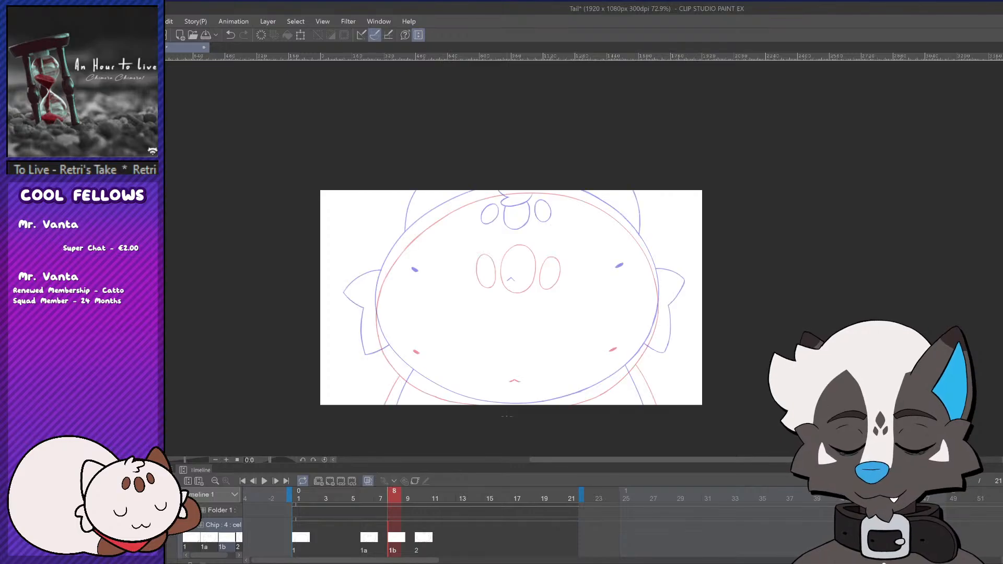
Draw the head's upper-left outline on cel 1b between the onion-skin lines and play the animation to check it
{"action": "scroll", "coordinate": [339, 303], "scroll_direction": "up", "scroll_amount": 3}
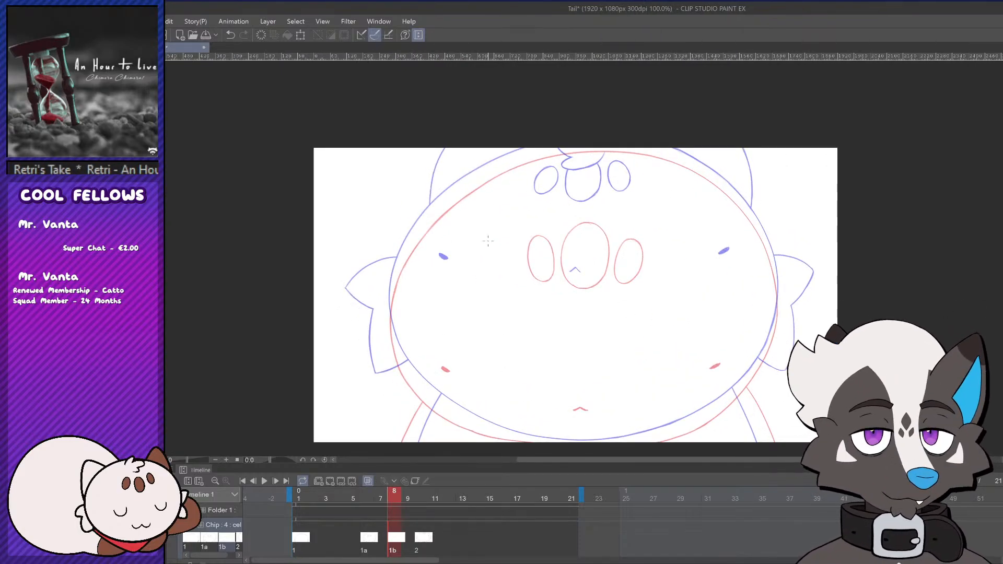
{"action": "scroll", "coordinate": [798, 308], "scroll_direction": "down", "scroll_amount": 3}
{"action": "scroll", "coordinate": [586, 244], "scroll_direction": "up", "scroll_amount": 3}
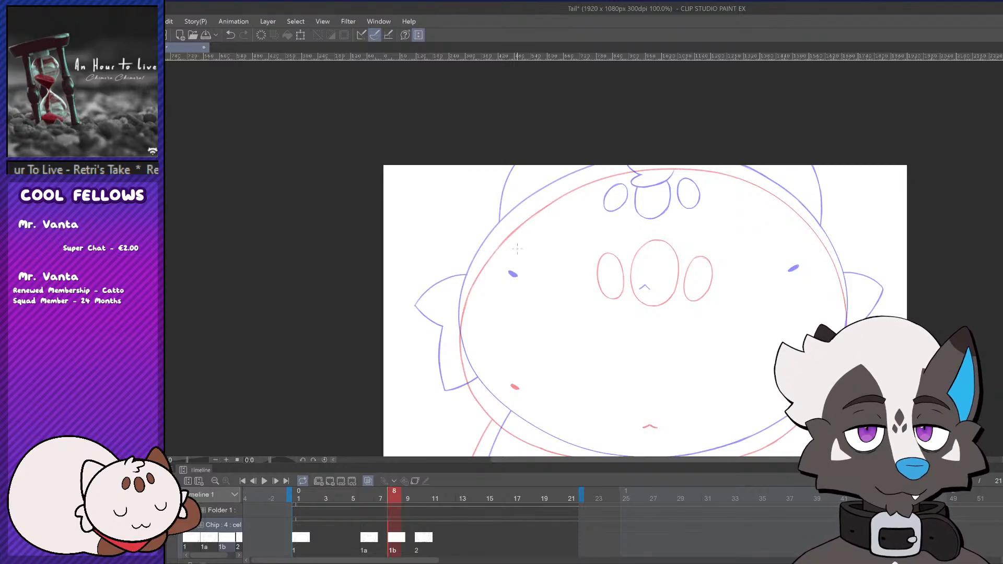
{"action": "left_click_drag", "start_coordinate": [467, 281], "coordinate": [531, 205]}
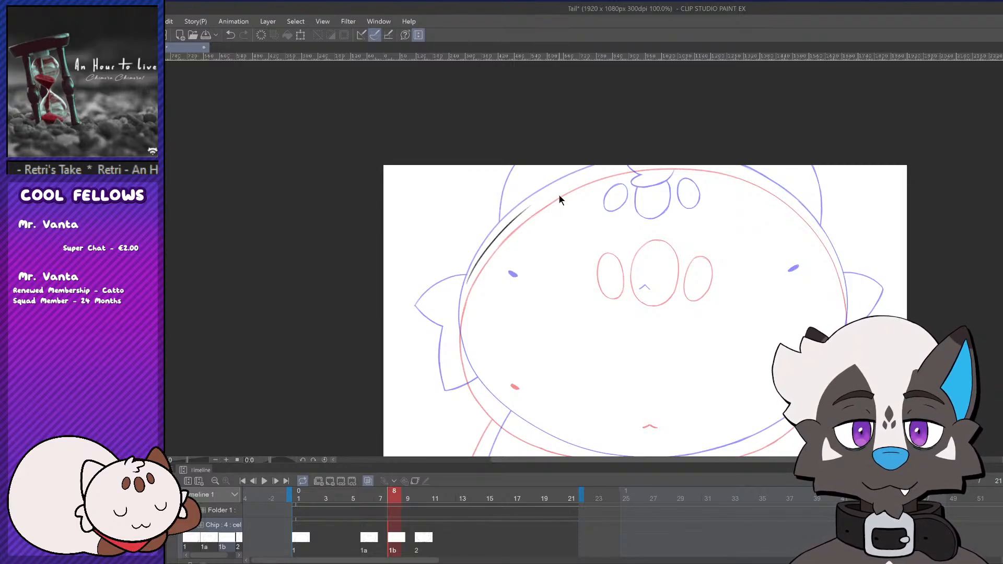
{"action": "key", "text": "ctrl+z"}
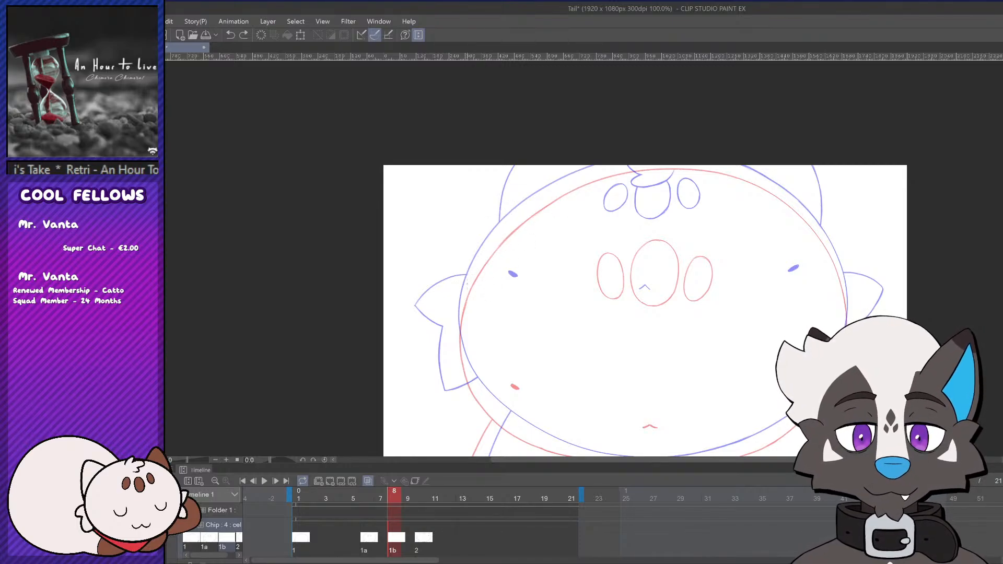
{"action": "left_click_drag", "start_coordinate": [468, 282], "coordinate": [534, 200]}
{"action": "left_click_drag", "start_coordinate": [587, 171], "coordinate": [631, 159]}
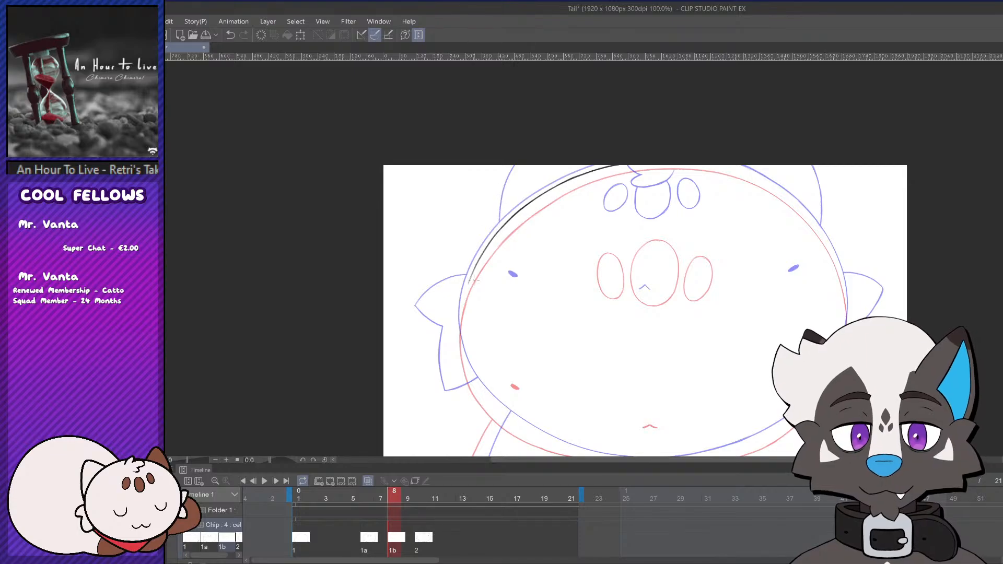
{"action": "scroll", "coordinate": [530, 261], "scroll_direction": "down", "scroll_amount": 2}
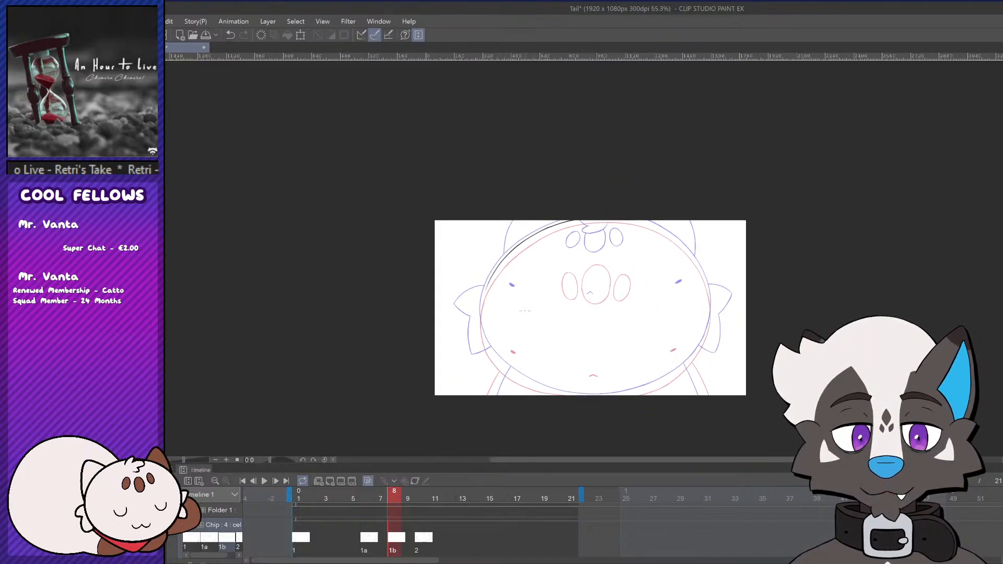
{"action": "left_click", "coordinate": [265, 481]}
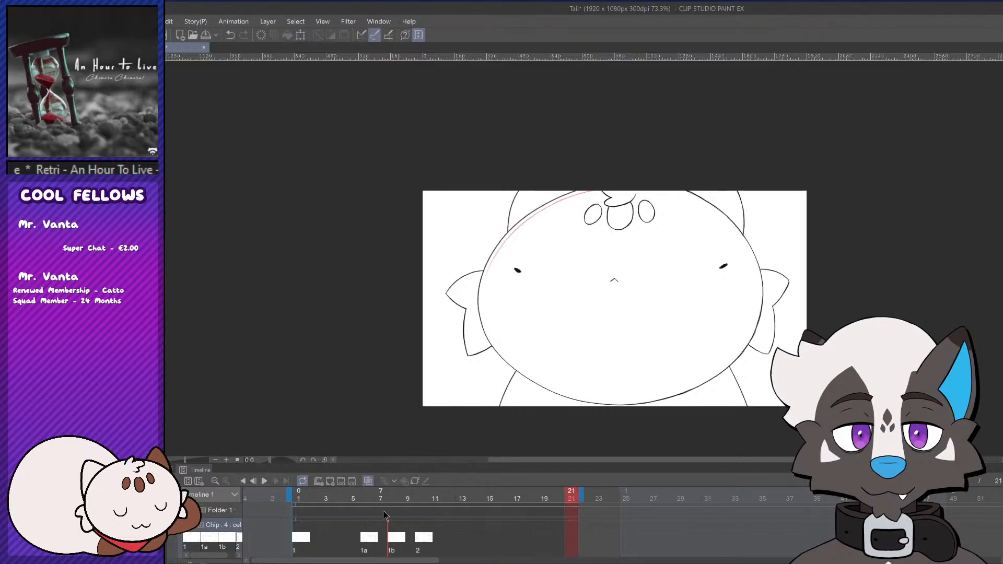
{"action": "left_click", "coordinate": [265, 481]}
Extend the head's upper-left outline on cel 1b down along the head's left side, following the onion-skin lines
{"action": "scroll", "coordinate": [482, 282], "scroll_direction": "up", "scroll_amount": 2}
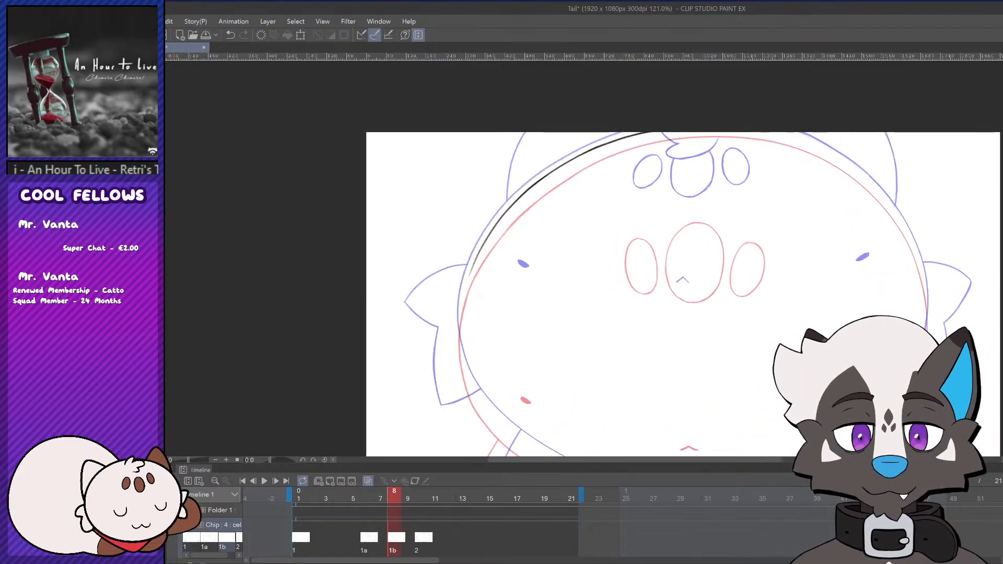
{"action": "left_click_drag", "start_coordinate": [483, 245], "coordinate": [464, 325]}
{"action": "key", "text": "ctrl+z"}
{"action": "key", "text": "ctrl+z"}
{"action": "left_click_drag", "start_coordinate": [492, 228], "coordinate": [462, 338]}
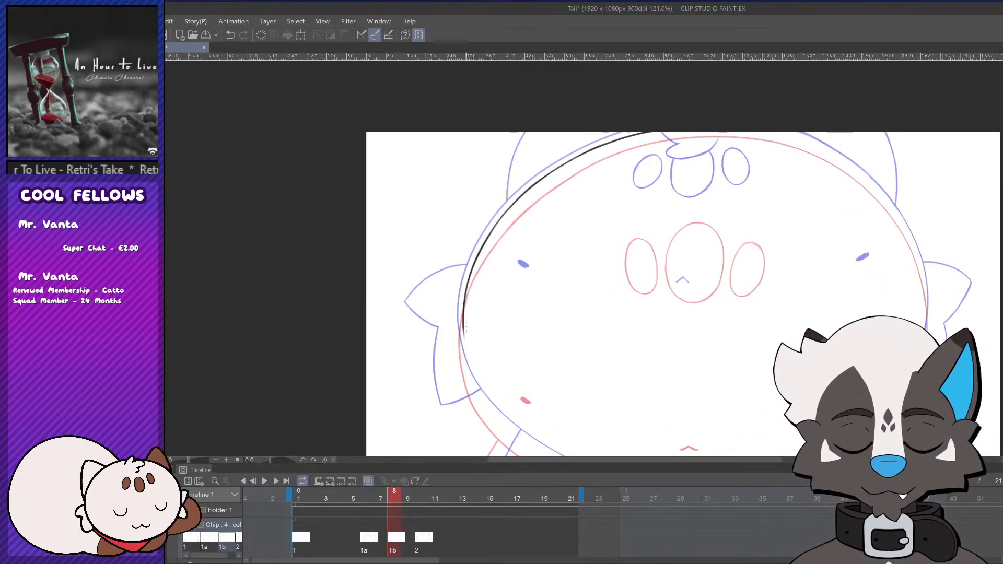
{"action": "key", "text": "ctrl+z"}
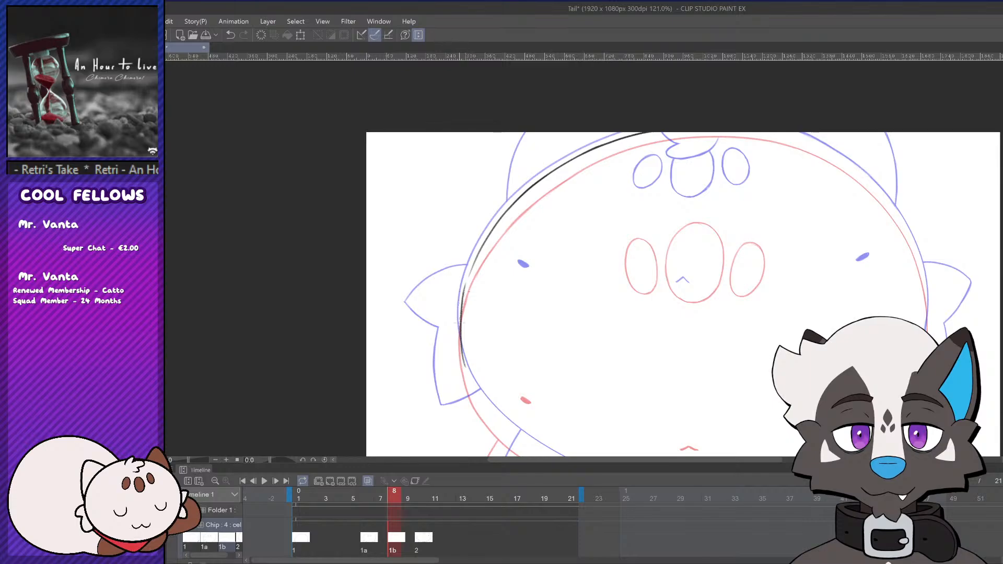
{"action": "mouse_move", "coordinate": [493, 224]}
{"action": "left_mouse_down"}
{"action": "mouse_move", "coordinate": [461, 326]}
{"action": "mouse_move", "coordinate": [463, 365]}
{"action": "left_mouse_up"}
{"action": "key", "text": "ctrl+z"}
{"action": "left_click_drag", "start_coordinate": [497, 221], "coordinate": [462, 312]}
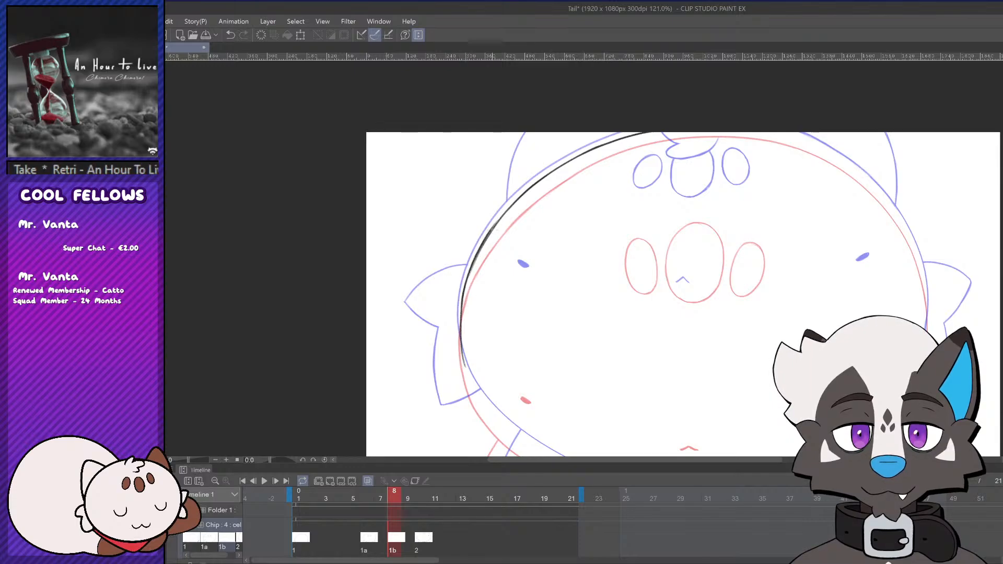
Rework the join in the head's upper-left outline on cel 1b into one continuous, darker curve
{"action": "left_click_drag", "start_coordinate": [533, 187], "coordinate": [491, 227]}
{"action": "key", "text": "ctrl+z"}
{"action": "left_click_drag", "start_coordinate": [534, 186], "coordinate": [495, 225]}
{"action": "key", "text": "ctrl+z"}
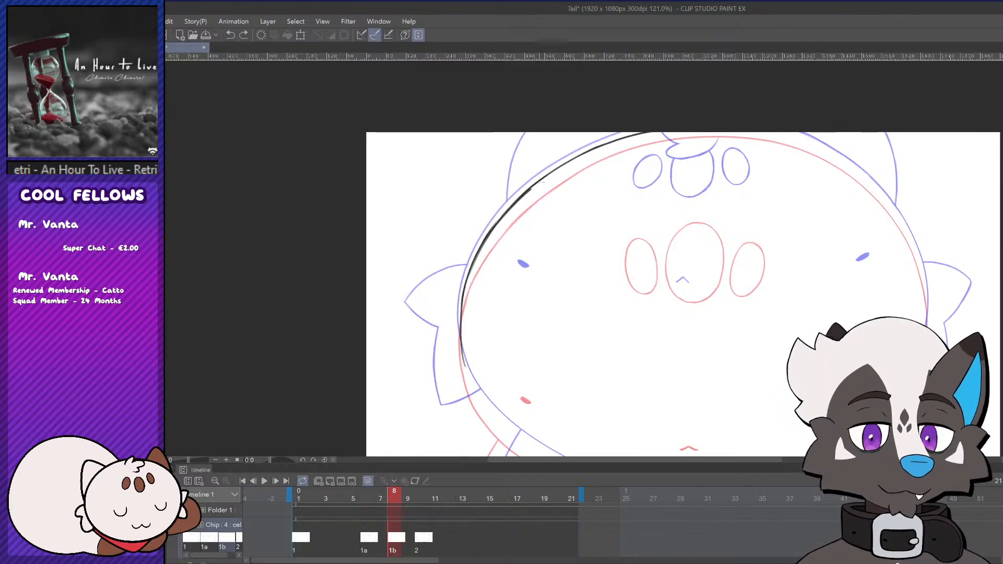
{"action": "key", "text": "ctrl+z"}
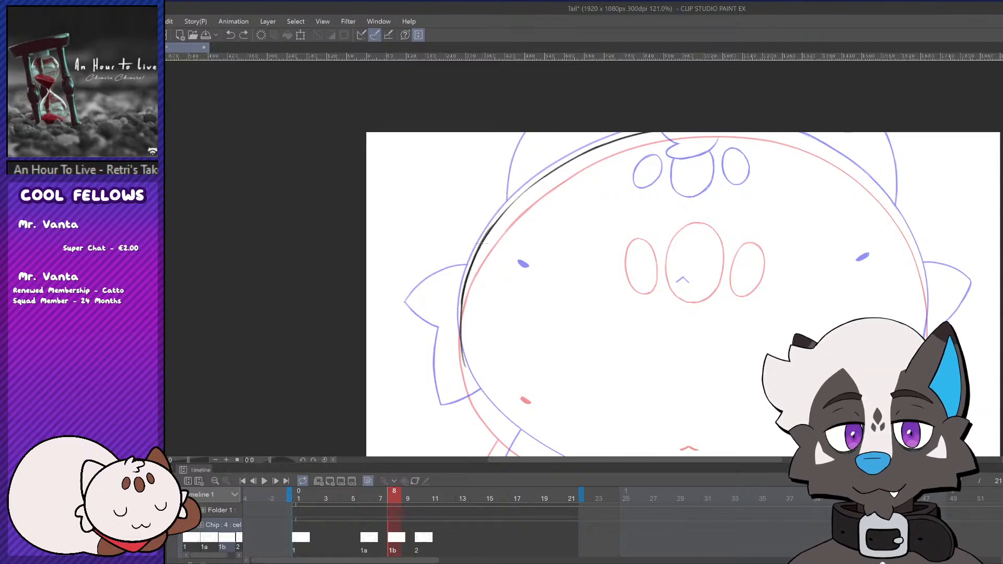
{"action": "left_click_drag", "start_coordinate": [491, 227], "coordinate": [548, 174]}
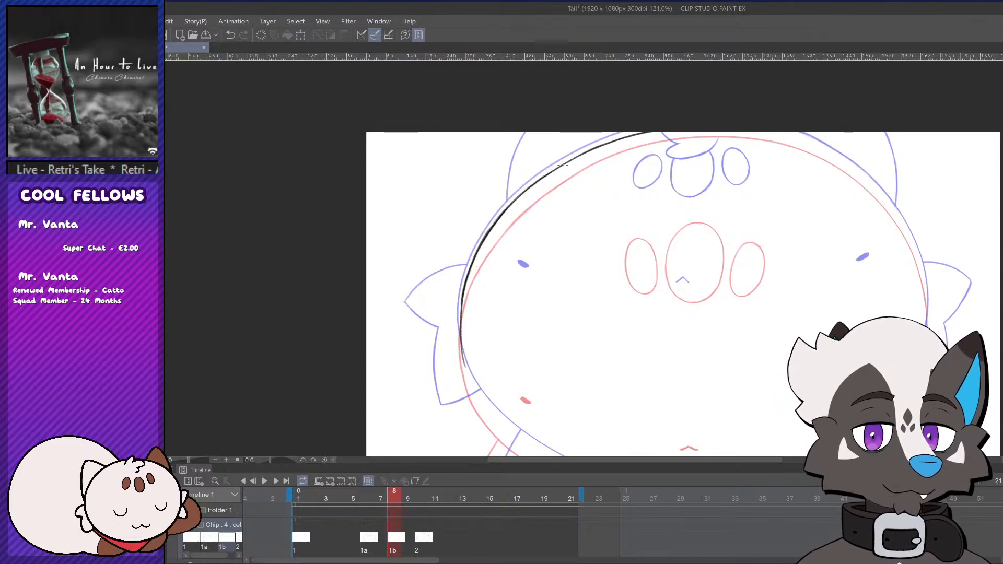
Draw the head's lower-left outline on cel 1b between the onion-skin lines, connecting it to the left-side curve
{"action": "scroll", "coordinate": [507, 185], "scroll_direction": "down", "scroll_amount": 6}
{"action": "scroll", "coordinate": [617, 284], "scroll_direction": "up", "scroll_amount": 1}
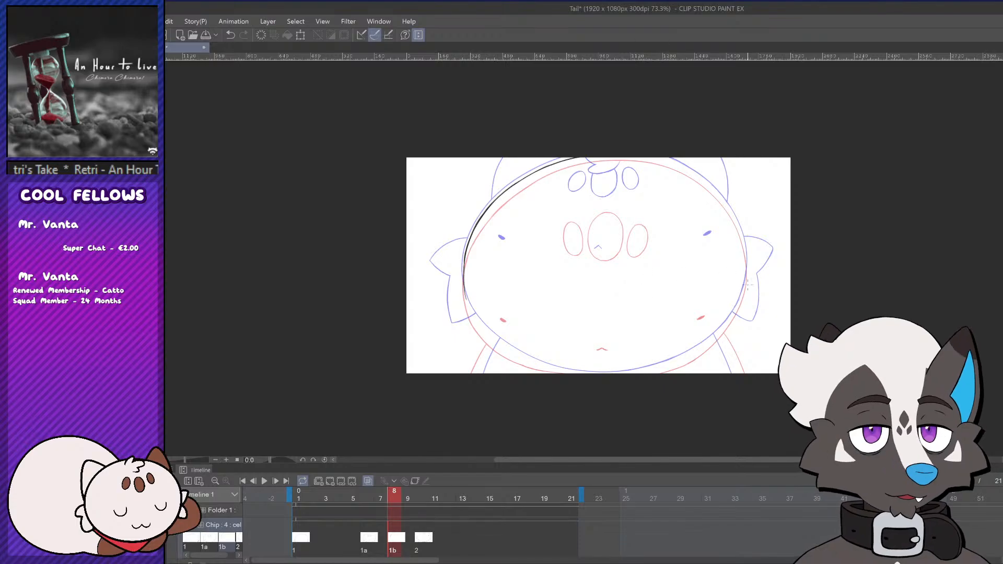
{"action": "scroll", "coordinate": [747, 284], "scroll_direction": "up", "scroll_amount": 2}
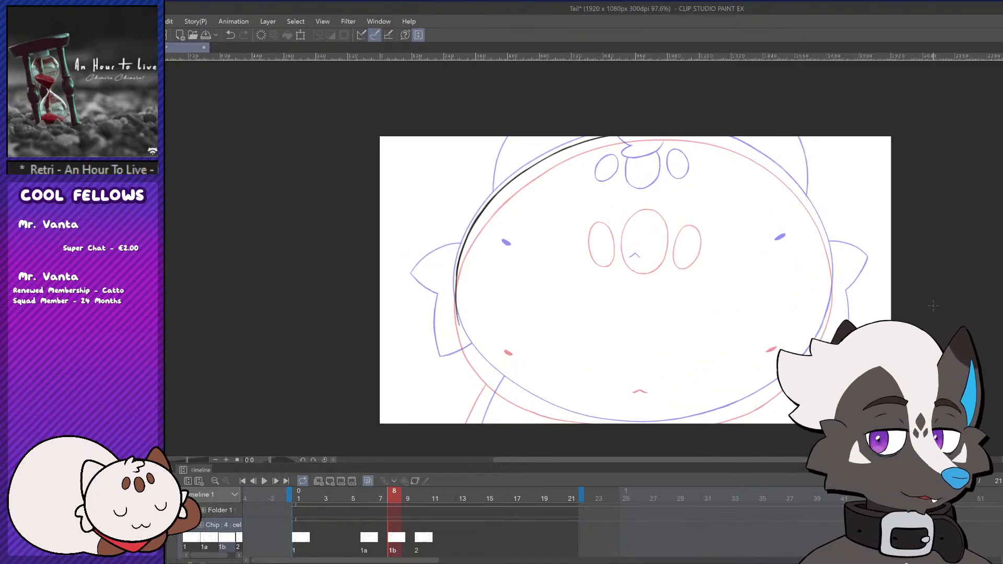
{"action": "key", "text": "o"}
{"action": "key", "text": "o"}
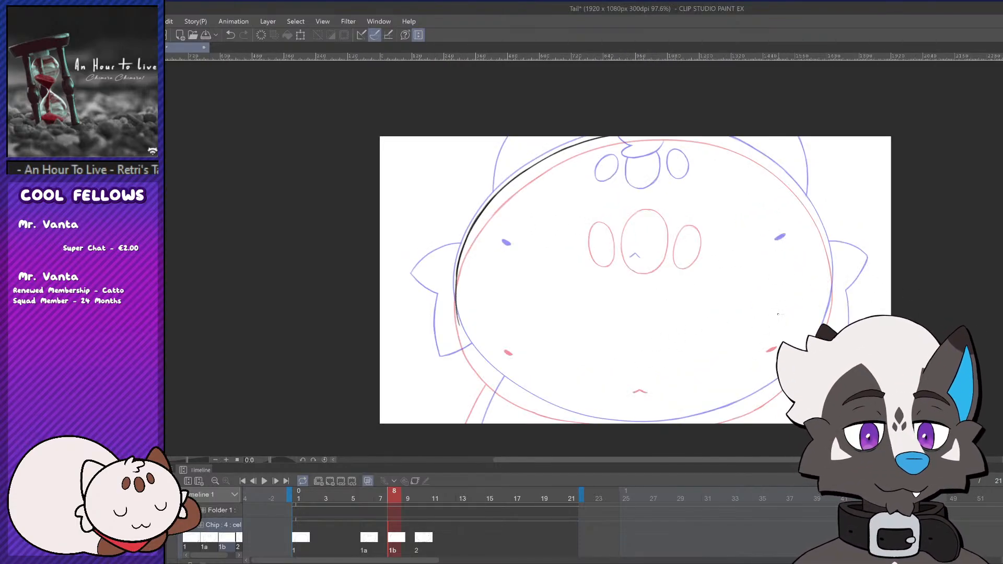
{"action": "key", "text": "r"}
{"action": "left_click_drag", "start_coordinate": [777, 313], "coordinate": [169, 145]}
{"action": "scroll", "coordinate": [507, 187], "scroll_direction": "up", "scroll_amount": 5}
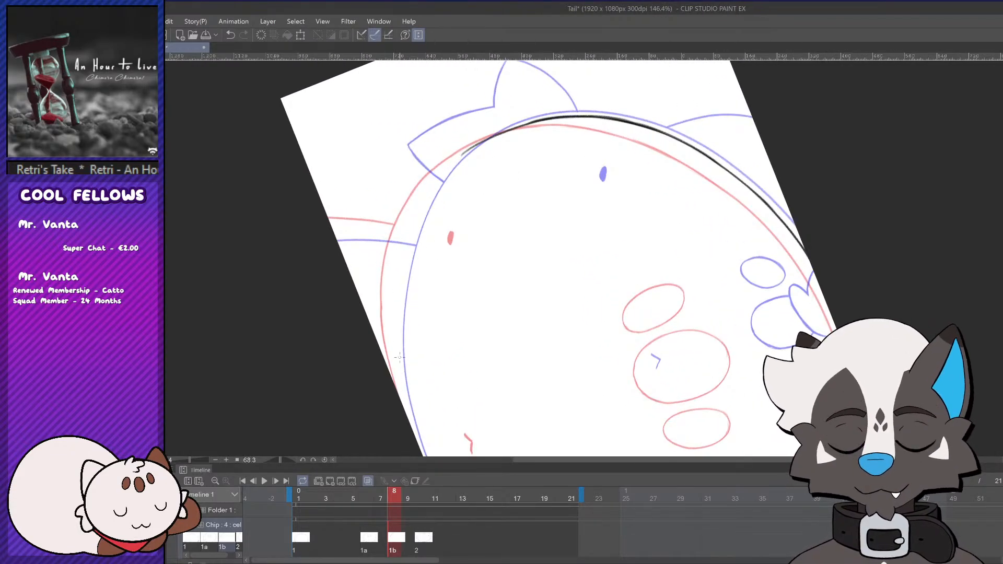
{"action": "left_click_drag", "start_coordinate": [400, 374], "coordinate": [413, 250]}
{"action": "key", "text": "ctrl+z"}
{"action": "left_click_drag", "start_coordinate": [401, 355], "coordinate": [408, 258]}
{"action": "left_click_drag", "start_coordinate": [399, 305], "coordinate": [428, 203]}
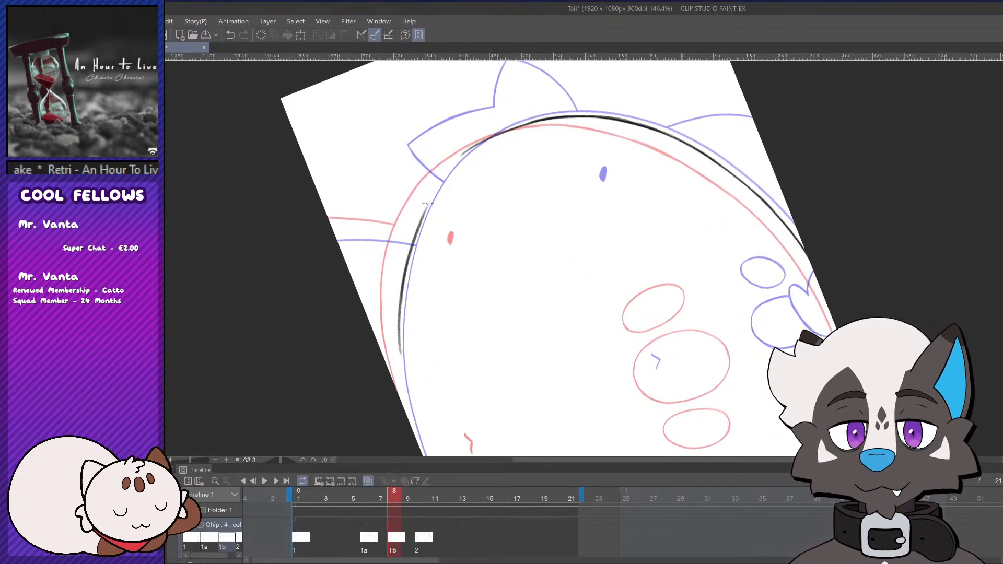
{"action": "key", "text": "ctrl+z"}
{"action": "key", "text": "ctrl+z"}
{"action": "mouse_move", "coordinate": [403, 286]}
{"action": "left_mouse_down"}
{"action": "mouse_move", "coordinate": [418, 223]}
{"action": "mouse_move", "coordinate": [454, 164]}
{"action": "left_mouse_up"}
{"action": "key", "text": "ctrl+z"}
{"action": "mouse_move", "coordinate": [427, 206]}
{"action": "left_mouse_down"}
{"action": "mouse_move", "coordinate": [449, 167]}
{"action": "mouse_move", "coordinate": [425, 204]}
{"action": "mouse_move", "coordinate": [480, 144]}
{"action": "left_mouse_up"}
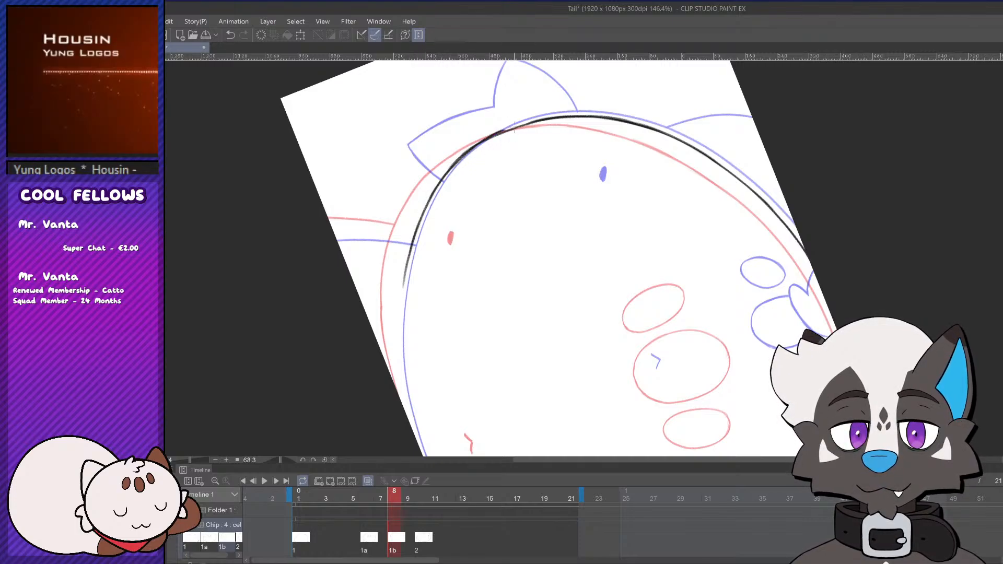
Redraw and smooth the join between the left-side and lower-left head outlines on cel 1b
{"action": "key", "text": "ctrl+z"}
{"action": "left_click_drag", "start_coordinate": [453, 164], "coordinate": [481, 141]}
{"action": "key", "text": "ctrl+z"}
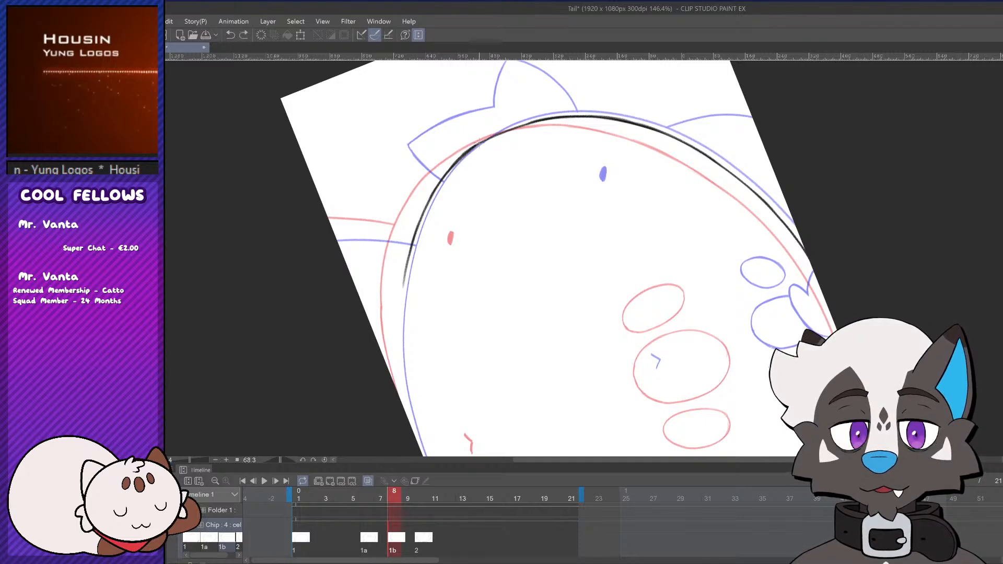
{"action": "key", "text": "ctrl+z"}
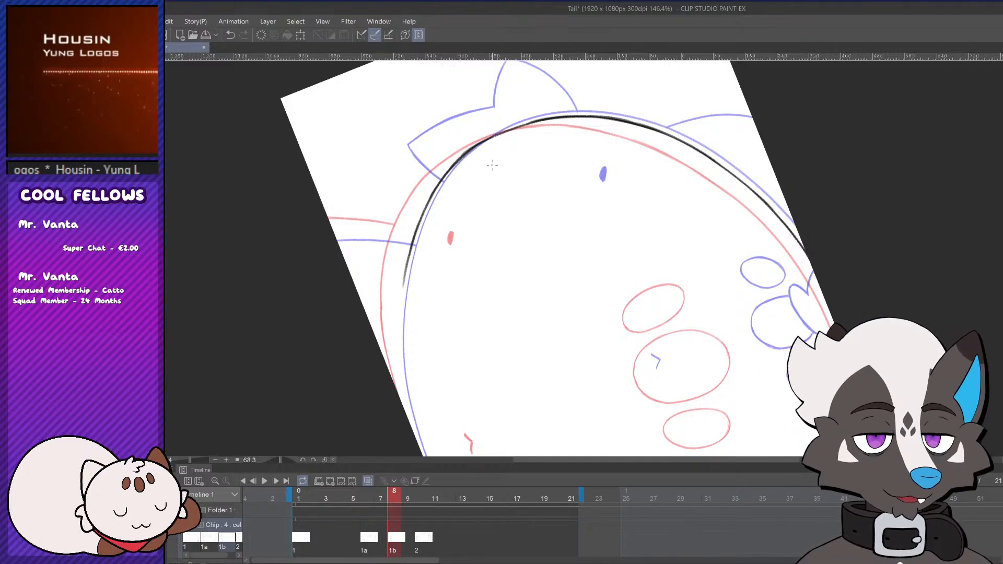
{"action": "key", "text": "ctrl+z"}
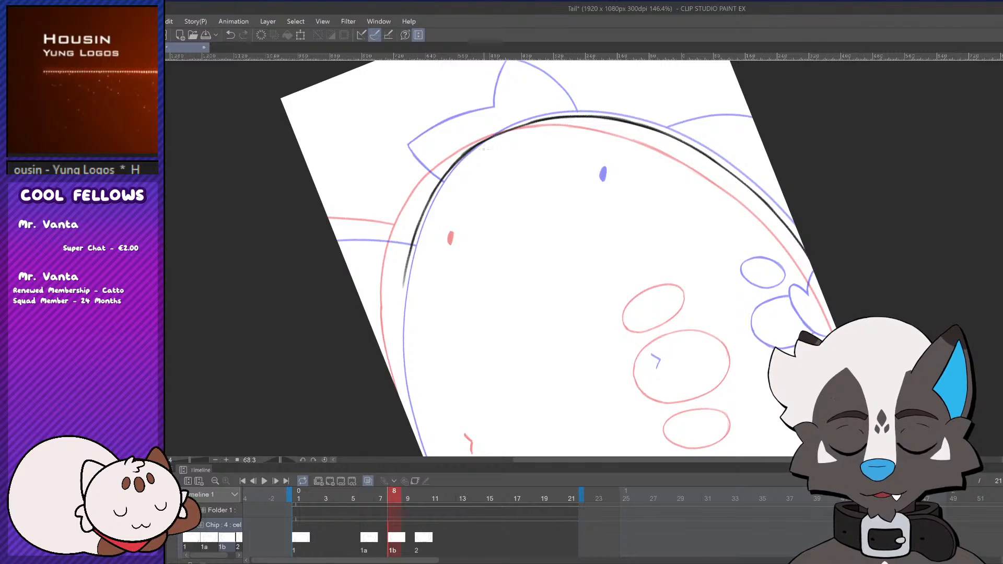
{"action": "left_click_drag", "start_coordinate": [484, 149], "coordinate": [441, 185]}
{"action": "key", "text": "ctrl+z"}
{"action": "mouse_move", "coordinate": [480, 149]}
{"action": "left_mouse_down"}
{"action": "mouse_move", "coordinate": [442, 180]}
{"action": "mouse_move", "coordinate": [482, 148]}
{"action": "mouse_move", "coordinate": [442, 182]}
{"action": "mouse_move", "coordinate": [487, 144]}
{"action": "mouse_move", "coordinate": [466, 159]}
{"action": "left_mouse_up"}
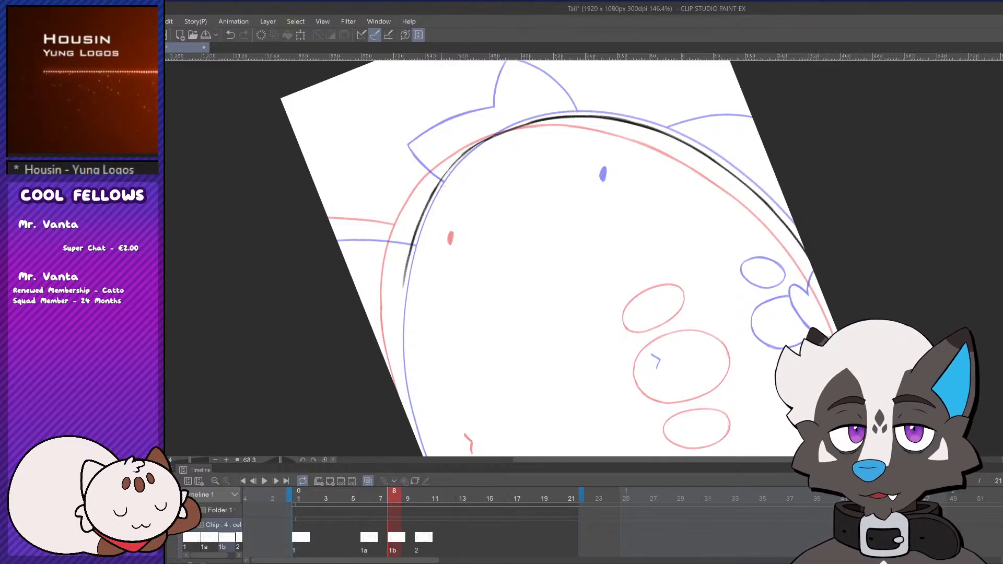
{"action": "left_click_drag", "start_coordinate": [433, 196], "coordinate": [470, 150]}
{"action": "left_click_drag", "start_coordinate": [430, 197], "coordinate": [512, 126]}
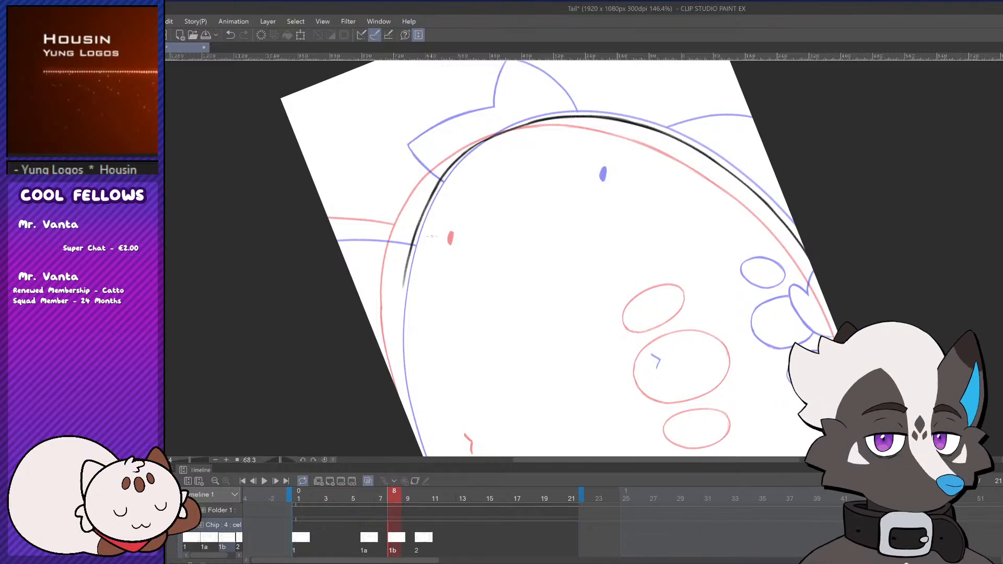
Continue the head's lower-left outline on cel 1b to the bottom edge of the canvas
{"action": "scroll", "coordinate": [432, 236], "scroll_direction": "down", "scroll_amount": 2}
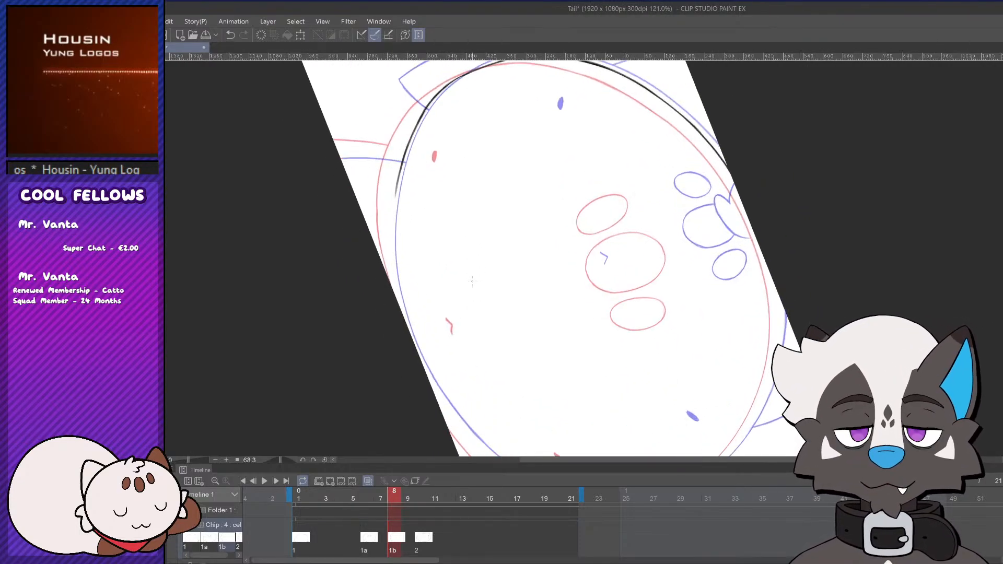
{"action": "key", "text": "ctrl+z"}
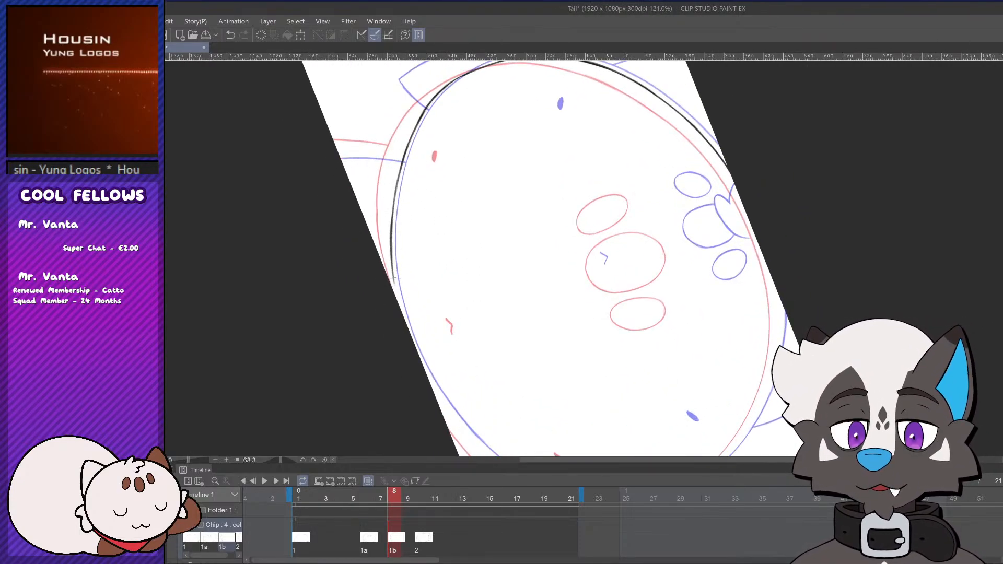
{"action": "mouse_move", "coordinate": [391, 268]}
{"action": "left_mouse_down"}
{"action": "mouse_move", "coordinate": [396, 297]}
{"action": "mouse_move", "coordinate": [392, 257]}
{"action": "mouse_move", "coordinate": [407, 327]}
{"action": "left_mouse_up"}
{"action": "key", "text": "ctrl+z"}
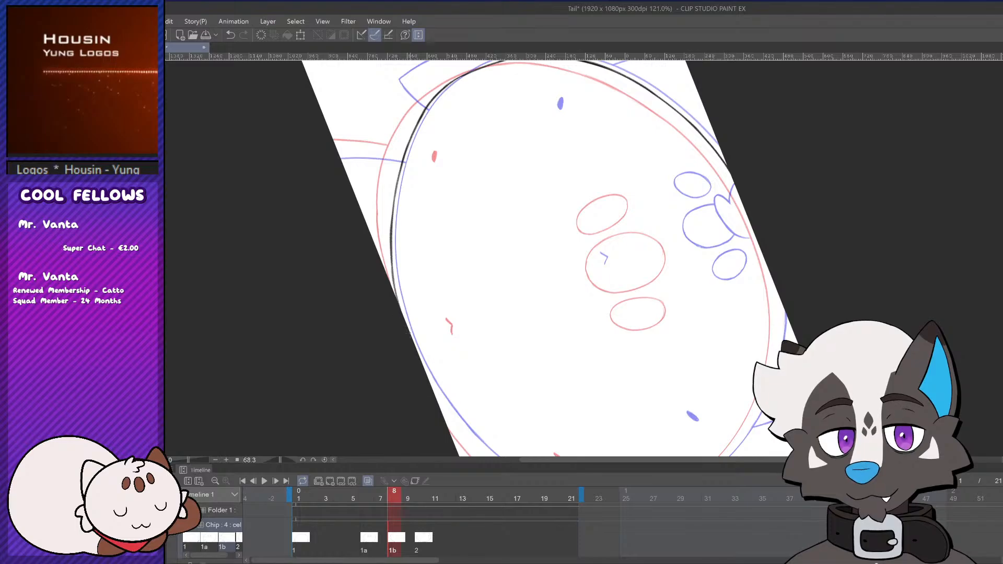
{"action": "left_click_drag", "start_coordinate": [393, 278], "coordinate": [419, 353]}
Draw the head's upper-right outline on cel 1b from the canvas's top edge down toward the right cheek, between the onion-skin lines
{"action": "scroll", "coordinate": [794, 332], "scroll_direction": "down", "scroll_amount": 3}
{"action": "scroll", "coordinate": [794, 332], "scroll_direction": "up", "scroll_amount": 1}
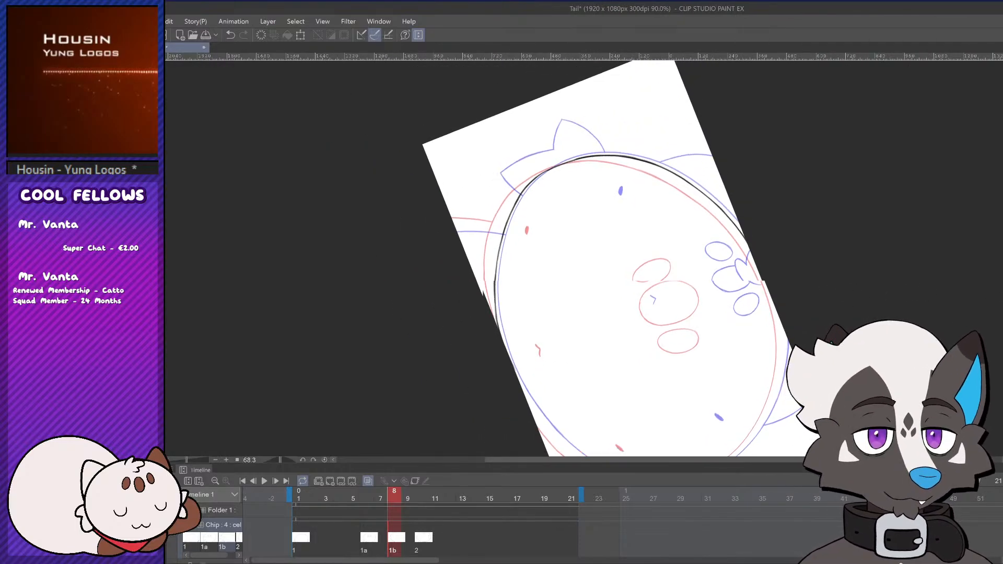
{"action": "scroll", "coordinate": [794, 332], "scroll_direction": "down", "scroll_amount": 3}
{"action": "left_click_drag", "start_coordinate": [946, 294], "coordinate": [792, 51]}
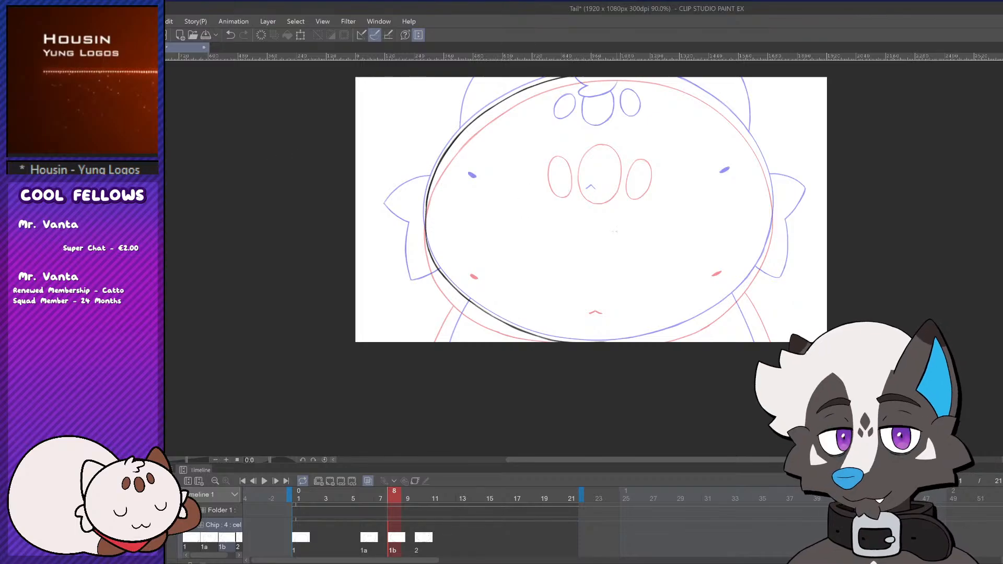
{"action": "scroll", "coordinate": [692, 303], "scroll_direction": "down", "scroll_amount": 3}
{"action": "scroll", "coordinate": [799, 228], "scroll_direction": "up", "scroll_amount": 4}
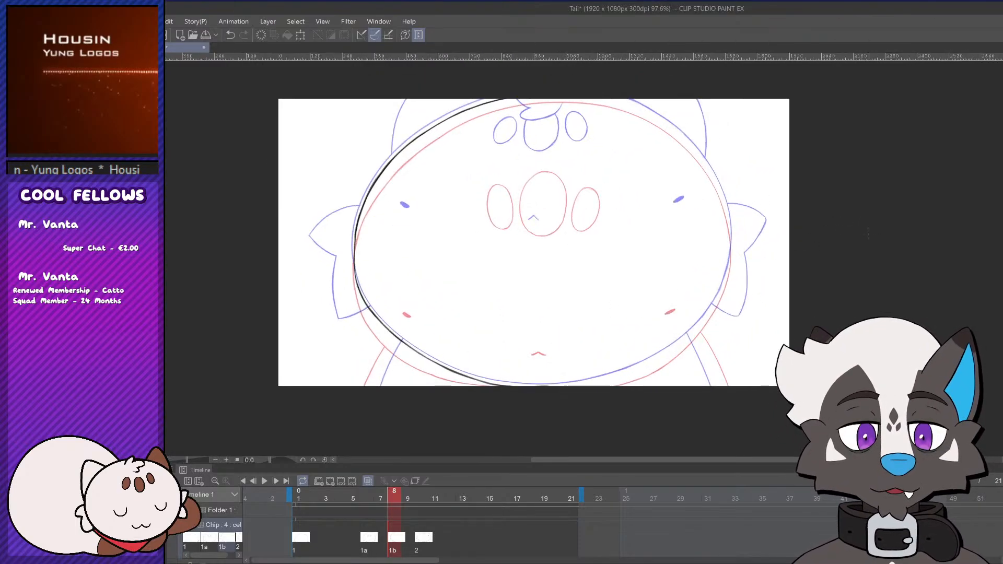
{"action": "scroll", "coordinate": [792, 152], "scroll_direction": "up", "scroll_amount": 4}
{"action": "scroll", "coordinate": [687, 116], "scroll_direction": "up", "scroll_amount": 2}
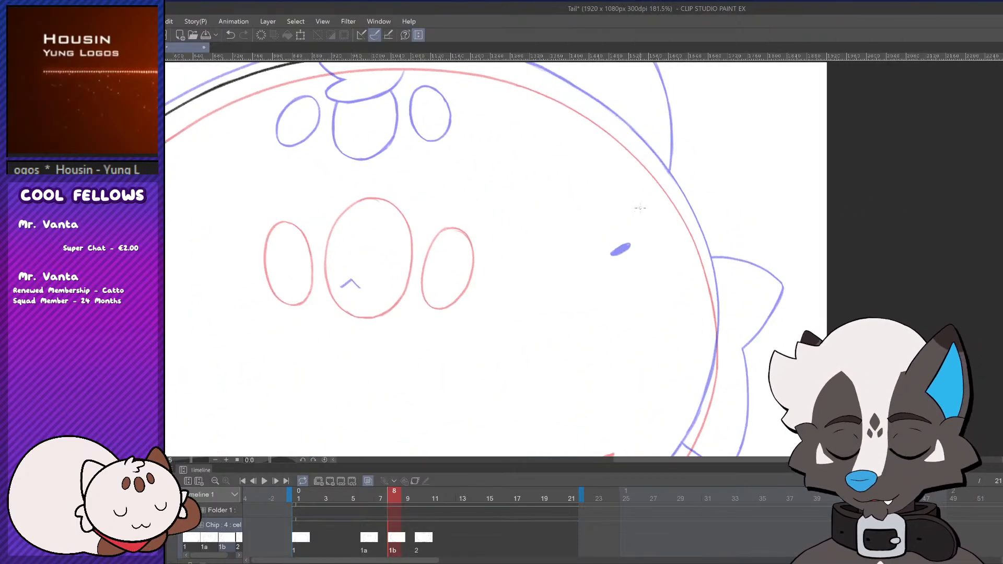
{"action": "left_click_drag", "start_coordinate": [785, 247], "coordinate": [688, 371]}
{"action": "scroll", "coordinate": [386, 230], "scroll_direction": "down", "scroll_amount": 1}
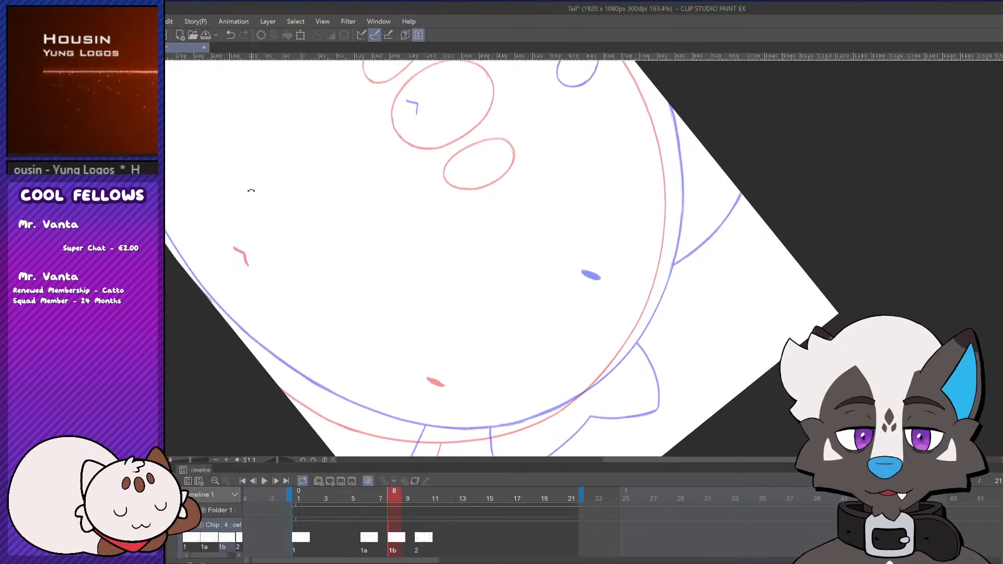
{"action": "scroll", "coordinate": [768, 251], "scroll_direction": "down", "scroll_amount": 4}
{"action": "scroll", "coordinate": [652, 247], "scroll_direction": "up", "scroll_amount": 3}
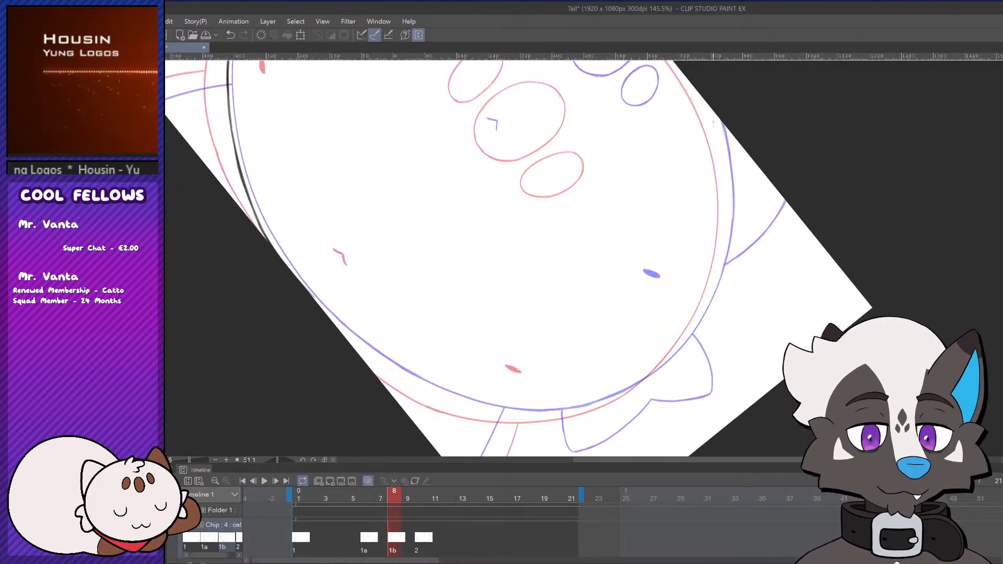
{"action": "mouse_move", "coordinate": [719, 115]}
{"action": "left_mouse_down"}
{"action": "mouse_move", "coordinate": [732, 202]}
{"action": "mouse_move", "coordinate": [733, 164]}
{"action": "mouse_move", "coordinate": [727, 208]}
{"action": "mouse_move", "coordinate": [722, 146]}
{"action": "mouse_move", "coordinate": [723, 230]}
{"action": "left_mouse_up"}
{"action": "key", "text": "ctrl+z"}
{"action": "key", "text": "ctrl+z"}
{"action": "key", "text": "ctrl+z"}
{"action": "key", "text": "ctrl+z"}
{"action": "mouse_move", "coordinate": [714, 113]}
{"action": "left_mouse_down"}
{"action": "mouse_move", "coordinate": [718, 238]}
{"action": "mouse_move", "coordinate": [730, 205]}
{"action": "mouse_move", "coordinate": [724, 259]}
{"action": "left_mouse_up"}
{"action": "key", "text": "ctrl+z"}
{"action": "key", "text": "ctrl+z"}
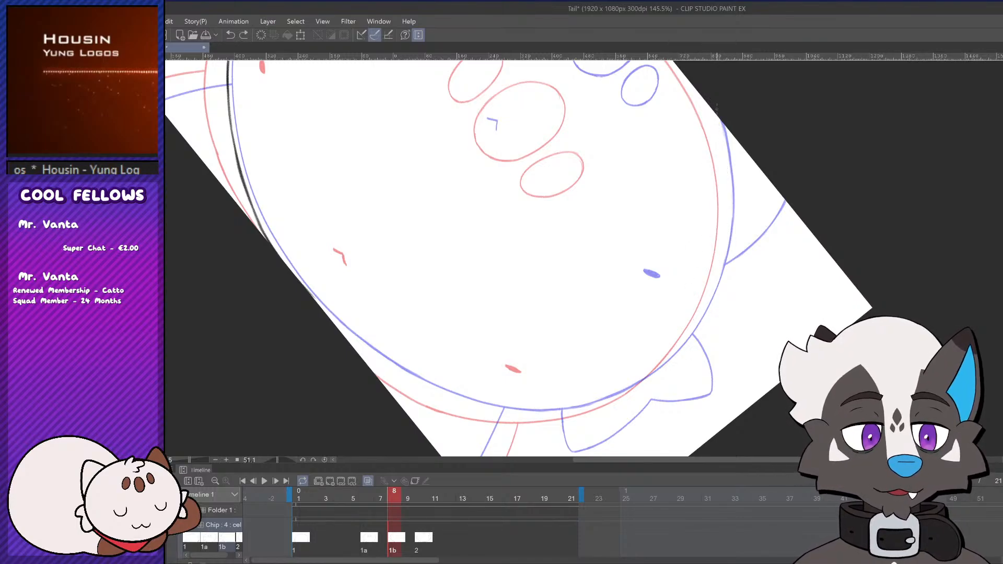
{"action": "left_click_drag", "start_coordinate": [713, 110], "coordinate": [725, 225]}
{"action": "key", "text": "ctrl+z"}
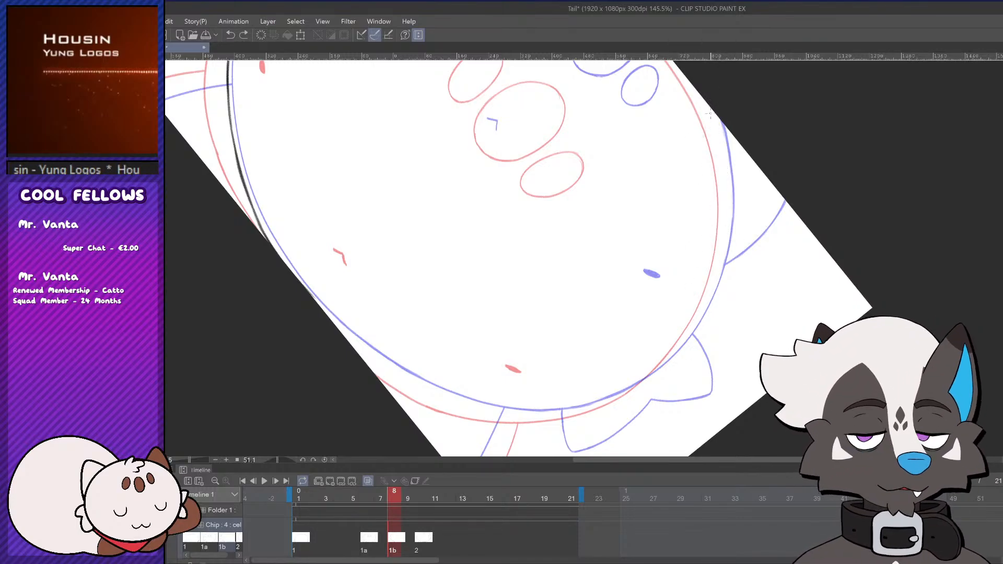
{"action": "left_click_drag", "start_coordinate": [716, 113], "coordinate": [725, 243]}
{"action": "key", "text": "ctrl+z"}
{"action": "left_click_drag", "start_coordinate": [715, 115], "coordinate": [726, 233]}
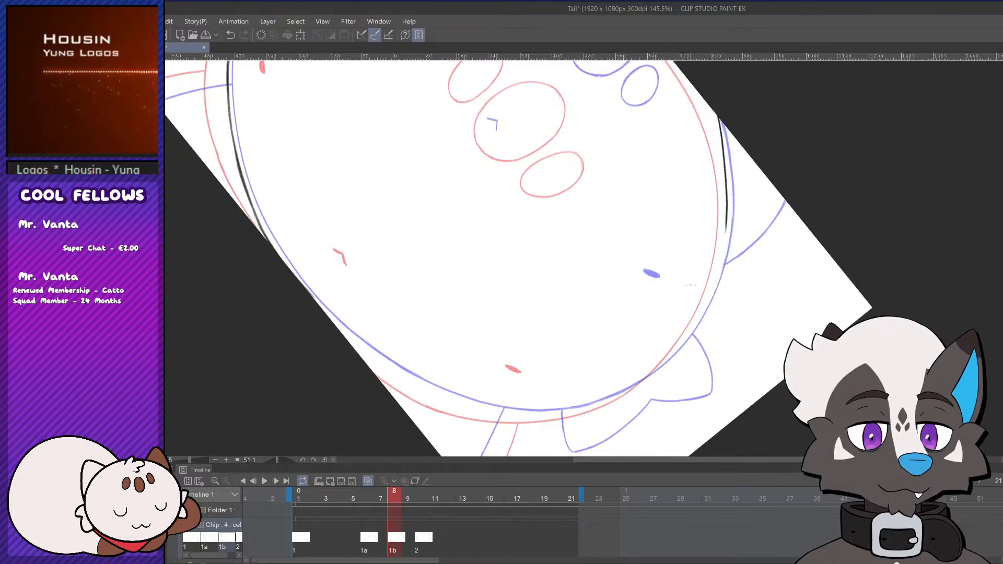
{"action": "key", "text": "ctrl+z"}
{"action": "mouse_move", "coordinate": [714, 113]}
{"action": "left_mouse_down"}
{"action": "mouse_move", "coordinate": [729, 215]}
{"action": "mouse_move", "coordinate": [705, 300]}
{"action": "left_mouse_up"}
{"action": "key", "text": "ctrl+z"}
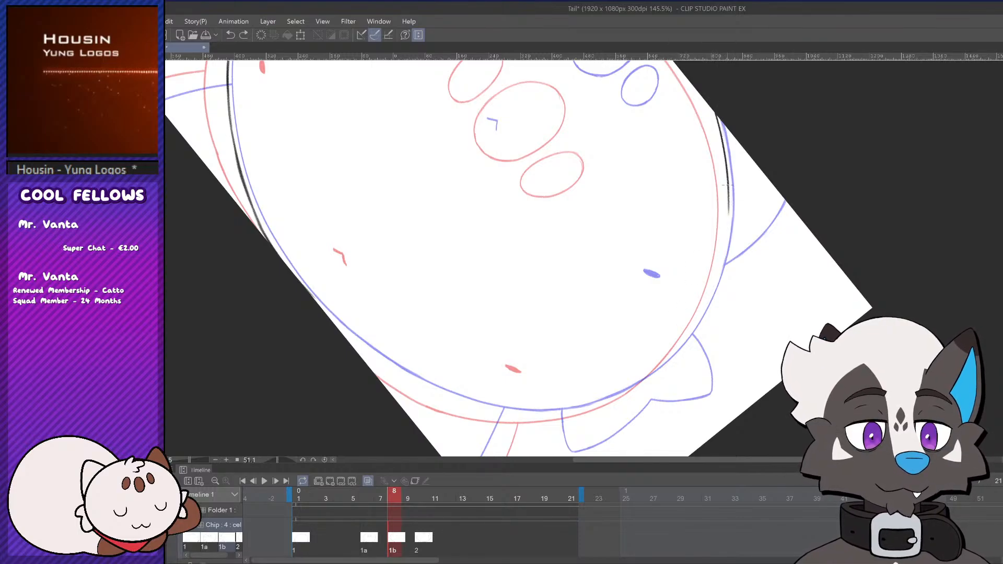
{"action": "left_click_drag", "start_coordinate": [729, 187], "coordinate": [673, 352]}
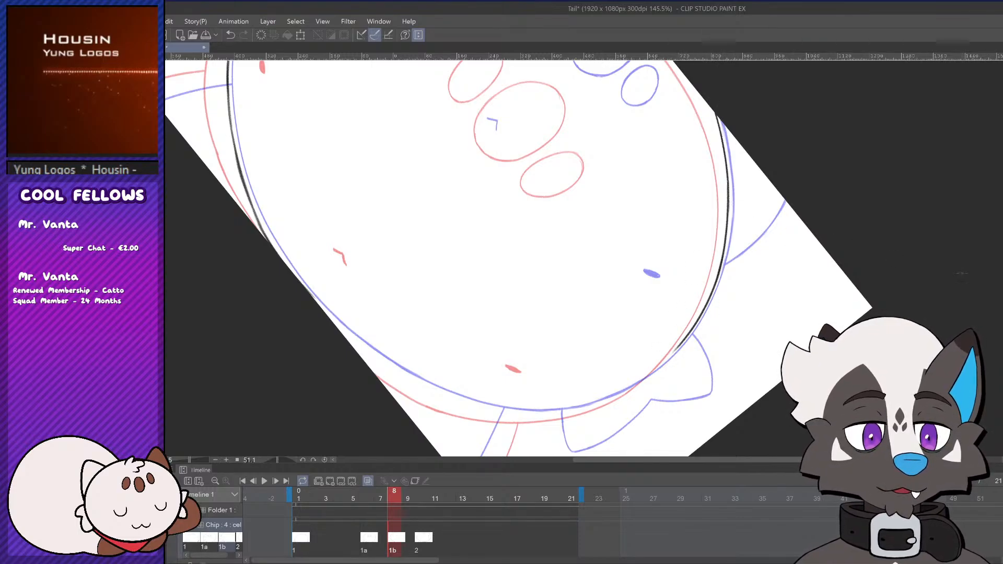
Continue the head's outline on cel 1b around the right cheek, joining it to the upper-right curve between the onion-skin lines
{"action": "scroll", "coordinate": [824, 276], "scroll_direction": "down", "scroll_amount": 2}
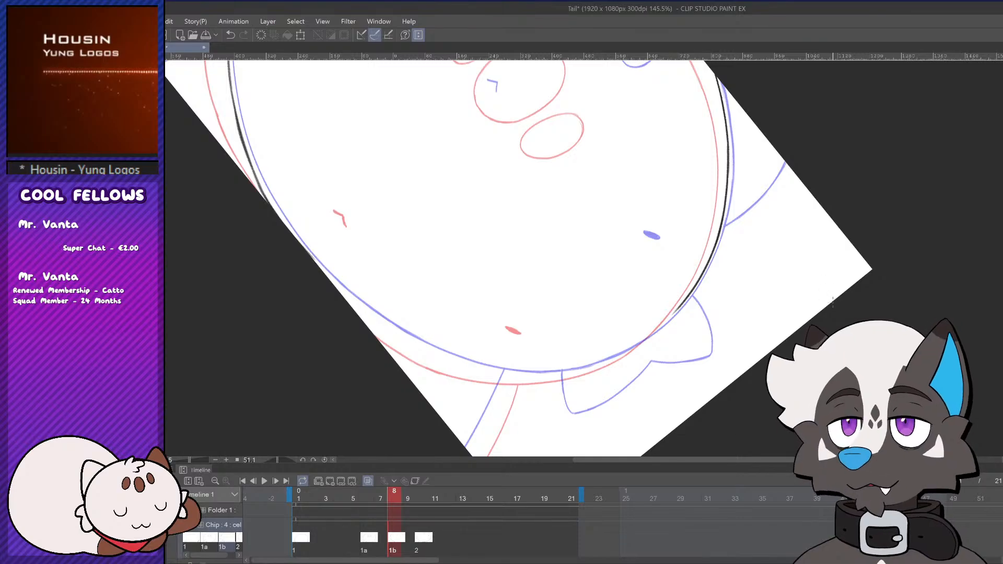
{"action": "left_click_drag", "start_coordinate": [833, 299], "coordinate": [282, 171]}
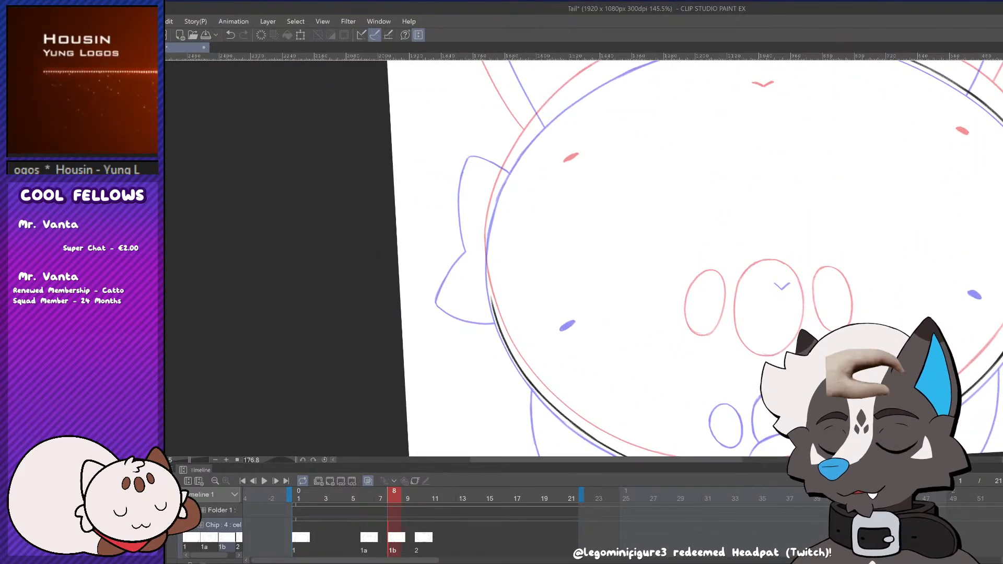
{"action": "key", "text": "ctrl+z"}
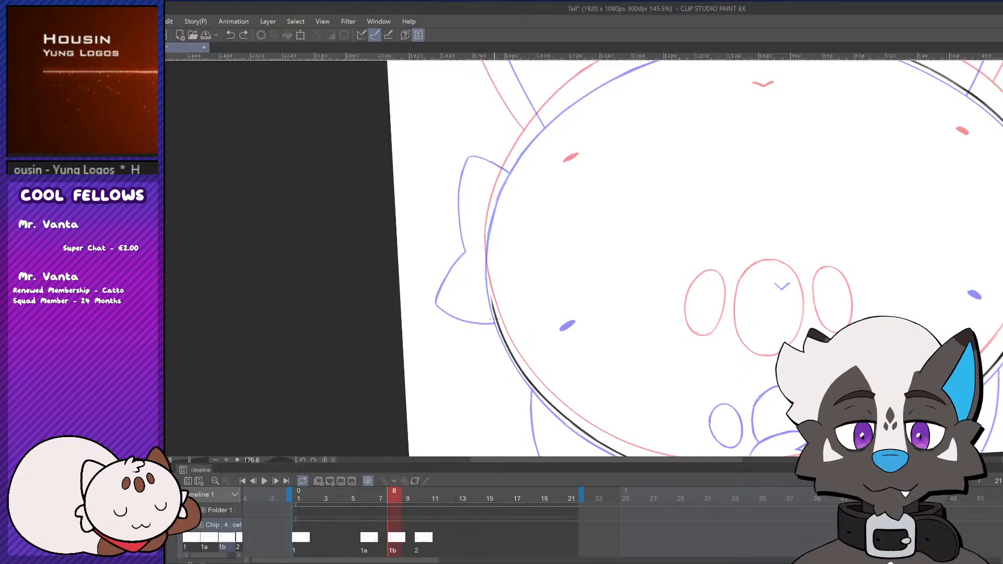
{"action": "left_click_drag", "start_coordinate": [493, 320], "coordinate": [488, 259]}
{"action": "left_click_drag", "start_coordinate": [489, 298], "coordinate": [502, 192]}
{"action": "key", "text": "ctrl+z"}
{"action": "left_click_drag", "start_coordinate": [489, 285], "coordinate": [501, 191]}
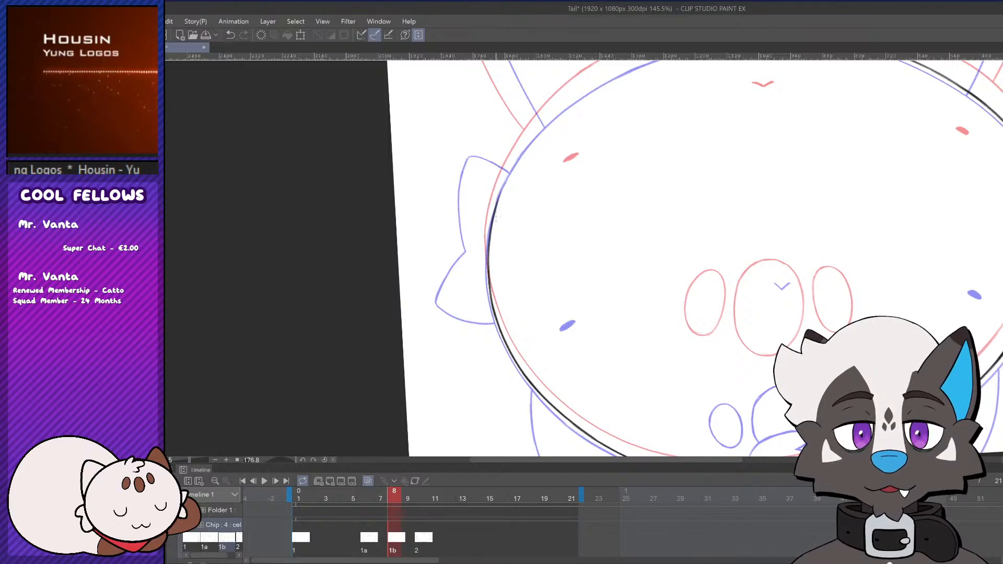
{"action": "key", "text": "ctrl+z"}
{"action": "left_click_drag", "start_coordinate": [487, 281], "coordinate": [505, 176]}
Draw the head's lower-right outline on cel 1b from the right cheek to the canvas's bottom edge, between the onion-skin lines
{"action": "left_click_drag", "start_coordinate": [492, 211], "coordinate": [573, 98]}
{"action": "scroll", "coordinate": [585, 256], "scroll_direction": "down", "scroll_amount": 3}
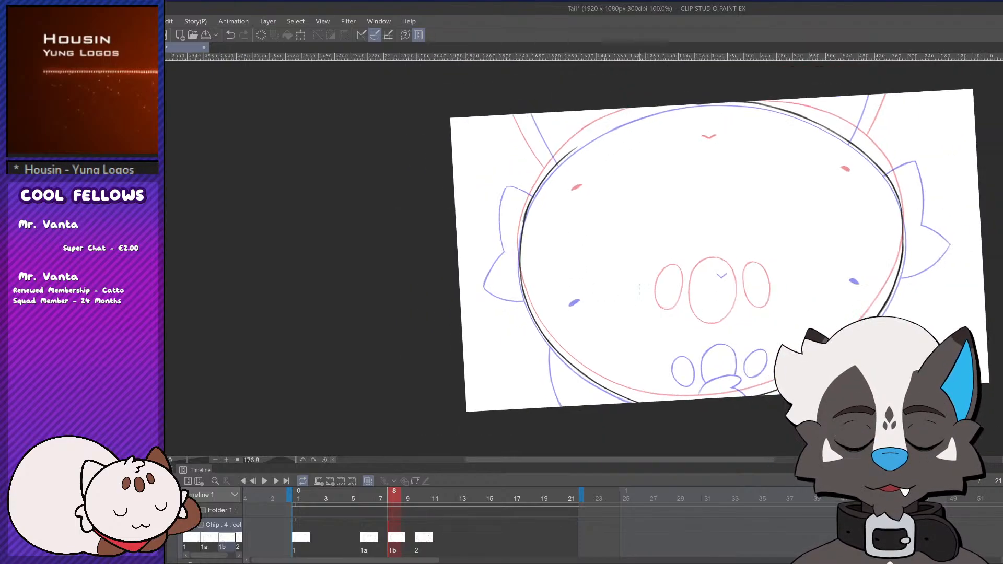
{"action": "scroll", "coordinate": [585, 256], "scroll_direction": "up", "scroll_amount": 2}
{"action": "key", "text": "ctrl+z"}
{"action": "left_click_drag", "start_coordinate": [481, 248], "coordinate": [546, 164]}
{"action": "key", "text": "ctrl+z"}
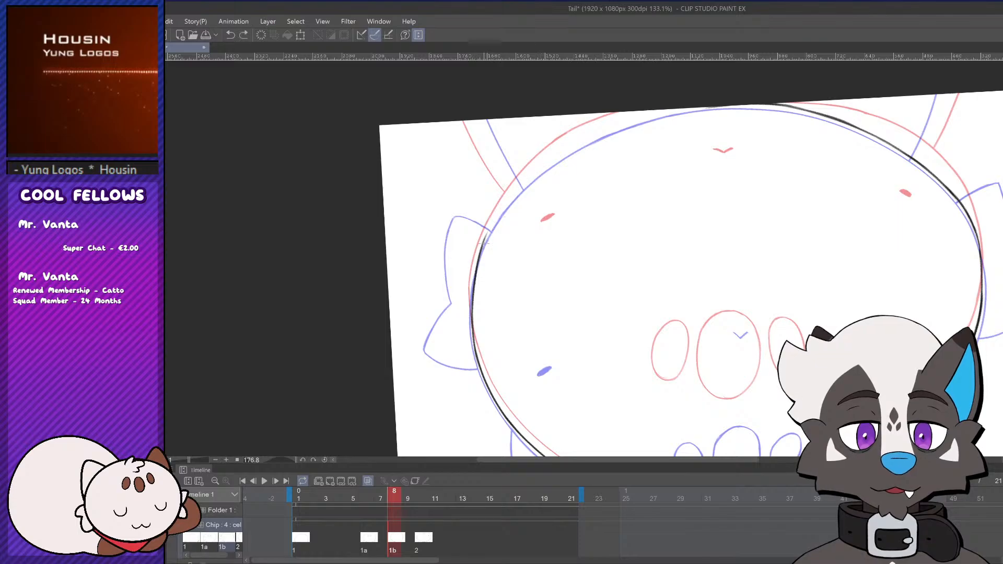
{"action": "left_click_drag", "start_coordinate": [478, 250], "coordinate": [528, 177]}
{"action": "key", "text": "ctrl+z"}
{"action": "left_click_drag", "start_coordinate": [482, 243], "coordinate": [549, 158]}
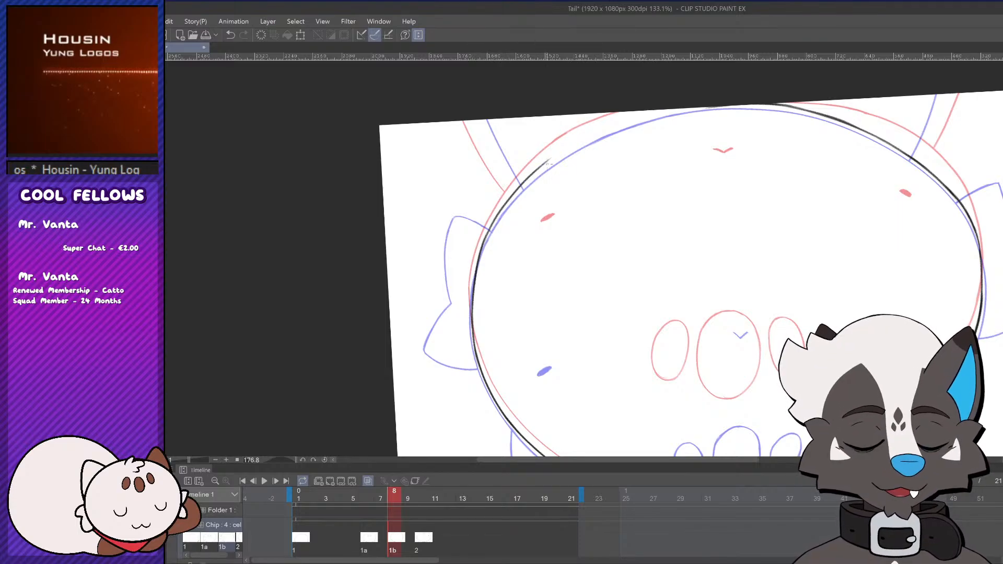
{"action": "key", "text": "ctrl+z"}
{"action": "left_click_drag", "start_coordinate": [480, 251], "coordinate": [567, 147]}
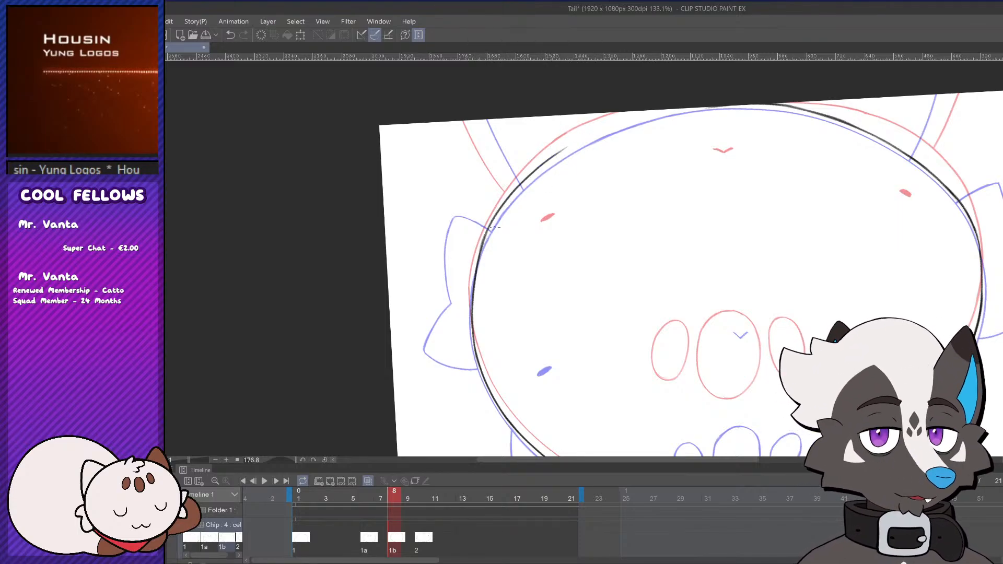
{"action": "key", "text": "ctrl+z"}
{"action": "mouse_move", "coordinate": [479, 251]}
{"action": "left_mouse_down"}
{"action": "mouse_move", "coordinate": [577, 145]}
{"action": "mouse_move", "coordinate": [674, 108]}
{"action": "left_mouse_up"}
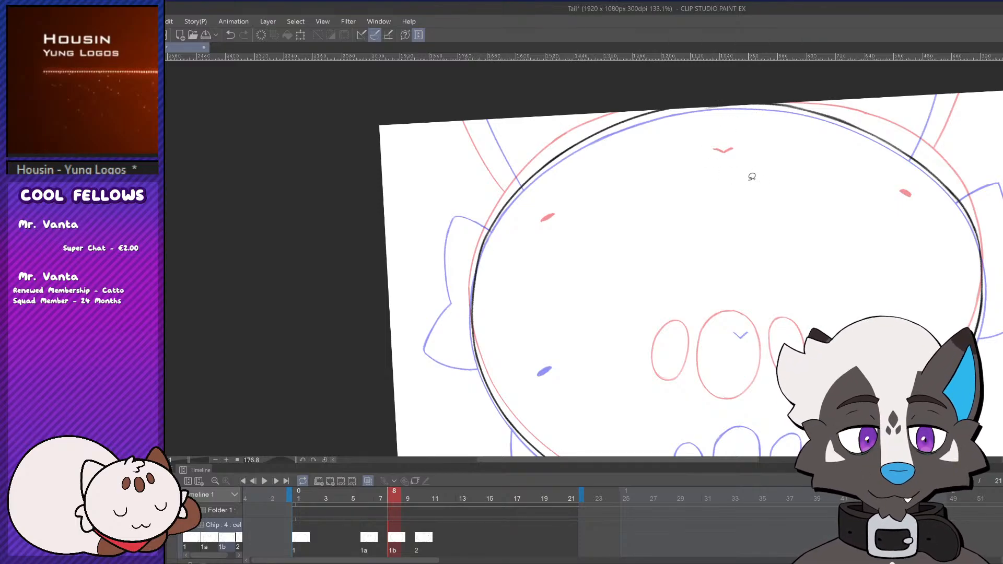
Restore the canvas's upright view and play the animation from frame 1 to check the head's motion
{"action": "left_click_drag", "start_coordinate": [853, 178], "coordinate": [374, 256]}
{"action": "scroll", "coordinate": [747, 272], "scroll_direction": "down", "scroll_amount": 5}
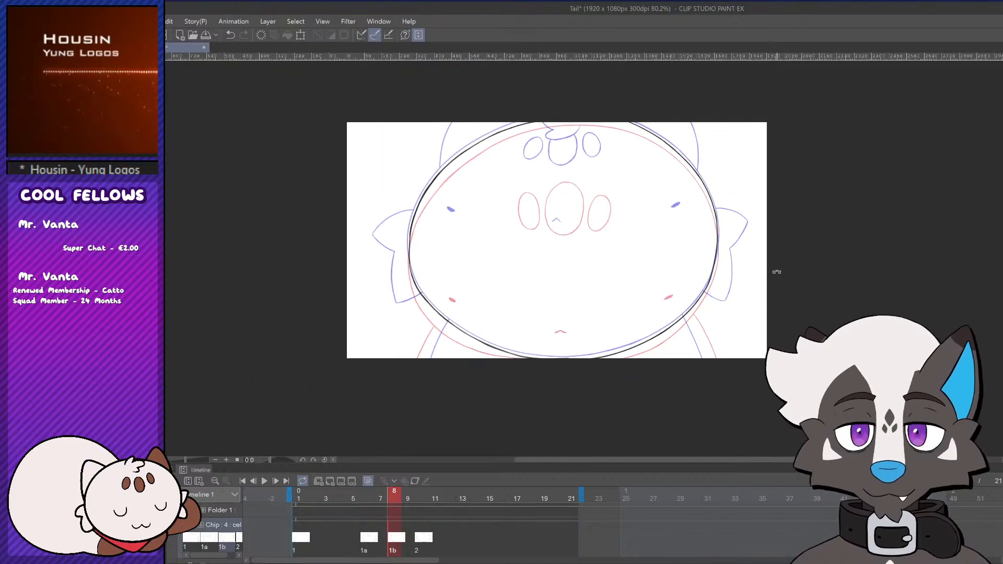
{"action": "scroll", "coordinate": [769, 253], "scroll_direction": "up", "scroll_amount": 3}
{"action": "scroll", "coordinate": [699, 250], "scroll_direction": "down", "scroll_amount": 1}
{"action": "scroll", "coordinate": [699, 250], "scroll_direction": "down", "scroll_amount": 3}
{"action": "scroll", "coordinate": [699, 250], "scroll_direction": "up", "scroll_amount": 1}
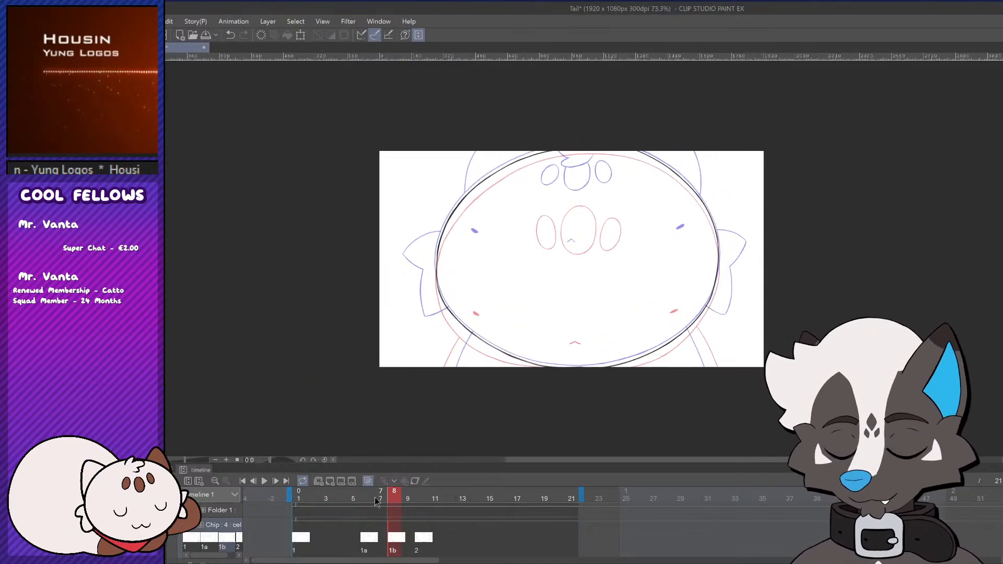
{"action": "left_click", "coordinate": [264, 481]}
{"action": "left_click", "coordinate": [264, 481]}
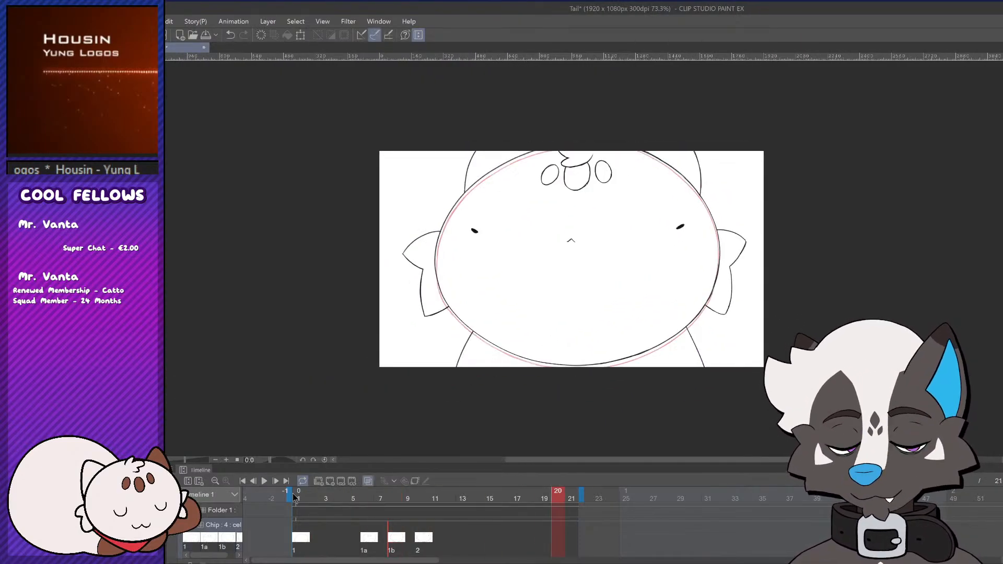
{"action": "left_click", "coordinate": [302, 496]}
{"action": "left_click", "coordinate": [264, 481]}
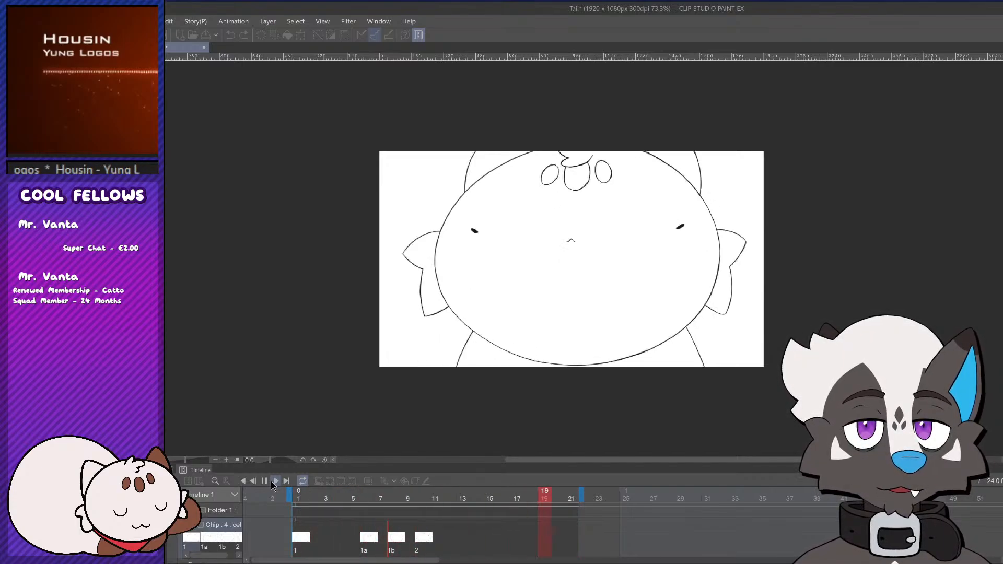
{"action": "left_click", "coordinate": [266, 482]}
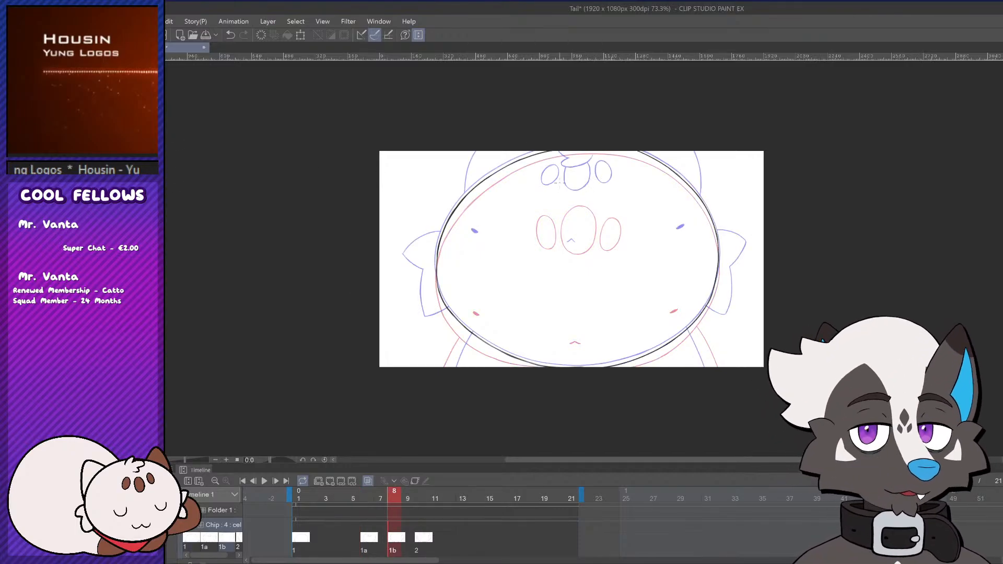
Draw the left side and lower curve of the center forehead spot on cel 1b, following its blue onion-skin oval
{"action": "scroll", "coordinate": [514, 183], "scroll_direction": "up", "scroll_amount": 2}
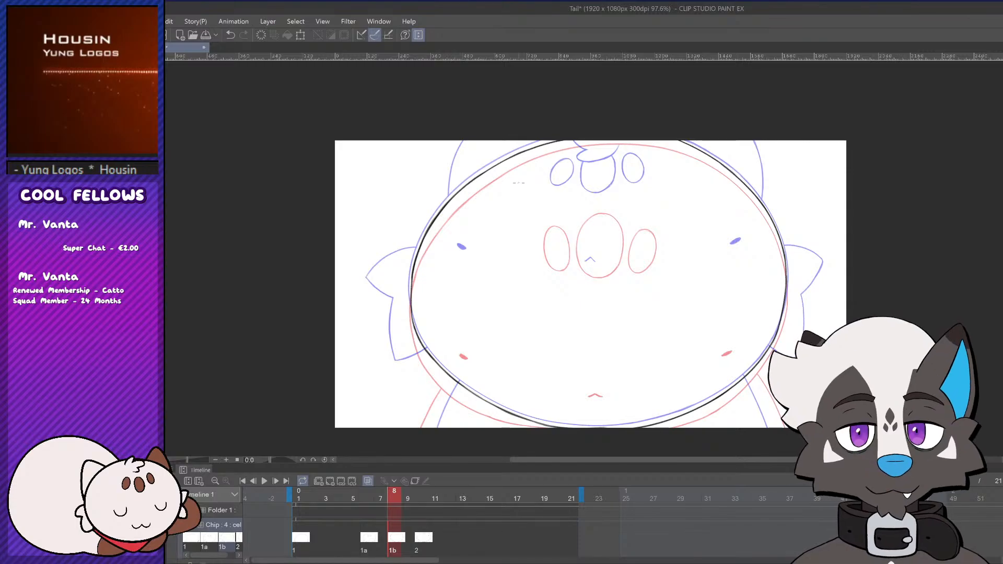
{"action": "scroll", "coordinate": [612, 188], "scroll_direction": "up", "scroll_amount": 3}
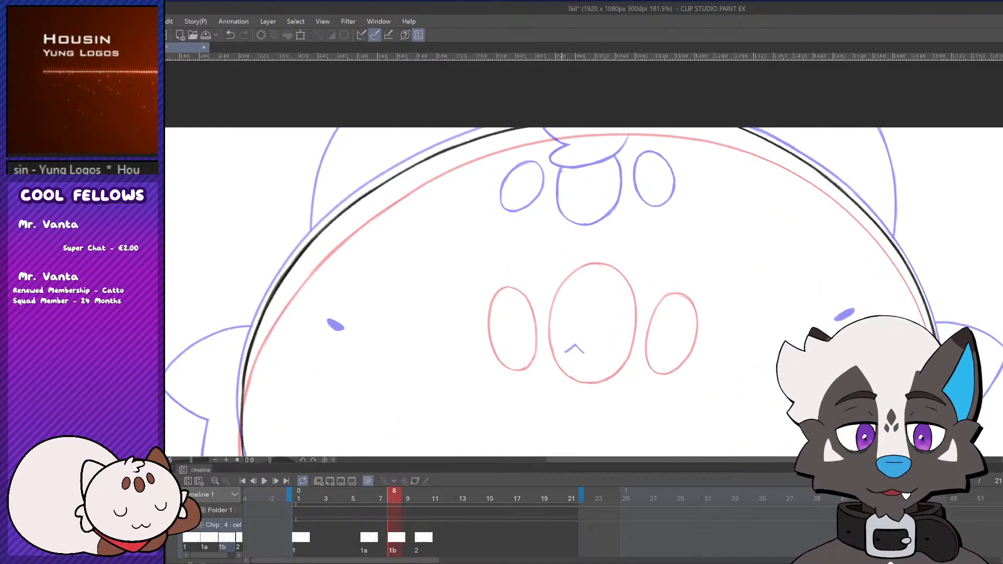
{"action": "key", "text": "ctrl+z"}
{"action": "key", "text": "ctrl+z"}
{"action": "left_click_drag", "start_coordinate": [561, 172], "coordinate": [567, 229]}
{"action": "key", "text": "ctrl+z"}
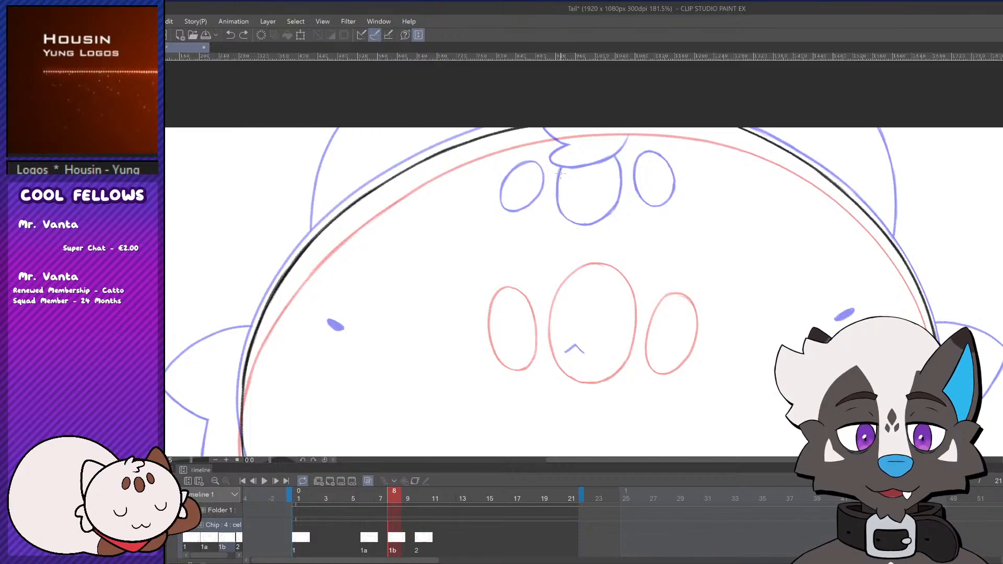
{"action": "left_click_drag", "start_coordinate": [561, 169], "coordinate": [560, 228]}
{"action": "key", "text": "ctrl+z"}
{"action": "mouse_move", "coordinate": [560, 168]}
{"action": "left_mouse_down"}
{"action": "mouse_move", "coordinate": [562, 226]}
{"action": "mouse_move", "coordinate": [595, 227]}
{"action": "left_mouse_up"}
{"action": "key", "text": "ctrl+z"}
{"action": "key", "text": "ctrl+z"}
{"action": "key", "text": "ctrl+z"}
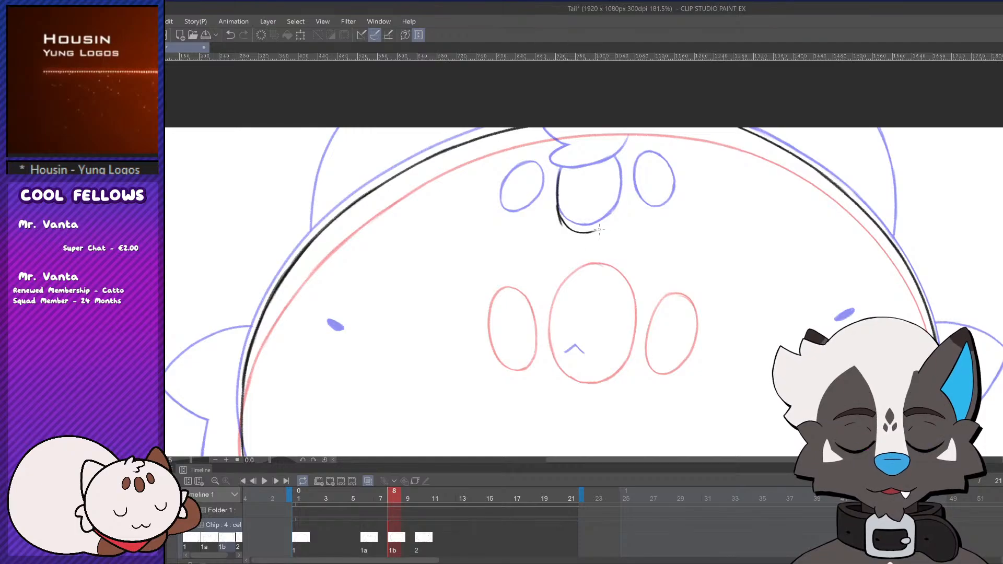
Complete the right side and top of the center forehead spot on cel 1b to close the oval
{"action": "mouse_move", "coordinate": [583, 226]}
{"action": "left_mouse_down"}
{"action": "mouse_move", "coordinate": [612, 205]}
{"action": "mouse_move", "coordinate": [607, 219]}
{"action": "mouse_move", "coordinate": [618, 201]}
{"action": "left_mouse_up"}
{"action": "key", "text": "ctrl+z"}
{"action": "key", "text": "ctrl+z"}
{"action": "mouse_move", "coordinate": [558, 186]}
{"action": "left_mouse_down"}
{"action": "mouse_move", "coordinate": [581, 147]}
{"action": "mouse_move", "coordinate": [595, 144]}
{"action": "mouse_move", "coordinate": [622, 179]}
{"action": "left_mouse_up"}
{"action": "key", "text": "ctrl+z"}
{"action": "key", "text": "ctrl+z"}
{"action": "left_click_drag", "start_coordinate": [574, 148], "coordinate": [619, 202]}
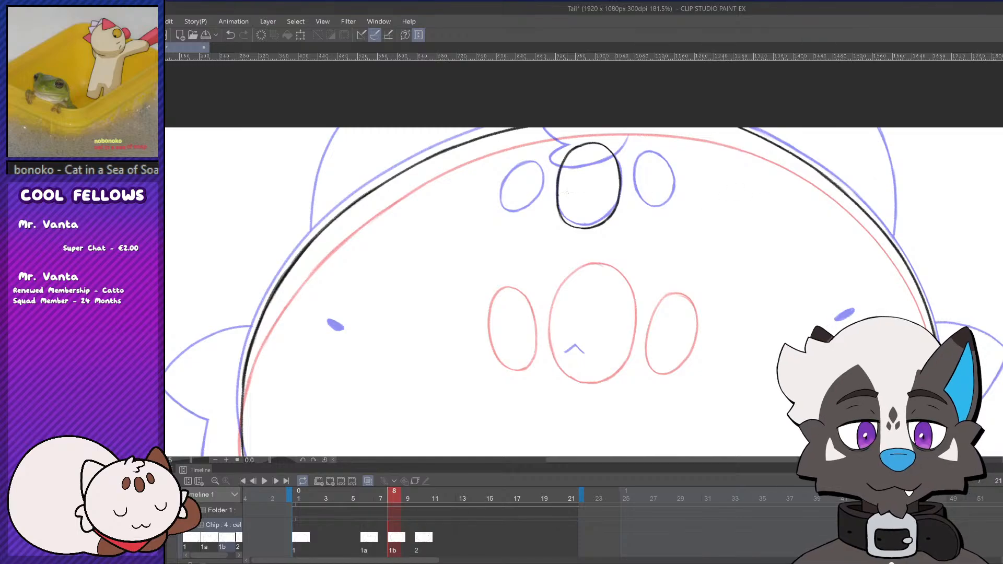
Draw the left forehead spot on cel 1b as a tilted oval, slightly below its blue onion-skin outline
{"action": "scroll", "coordinate": [782, 225], "scroll_direction": "down", "scroll_amount": 2}
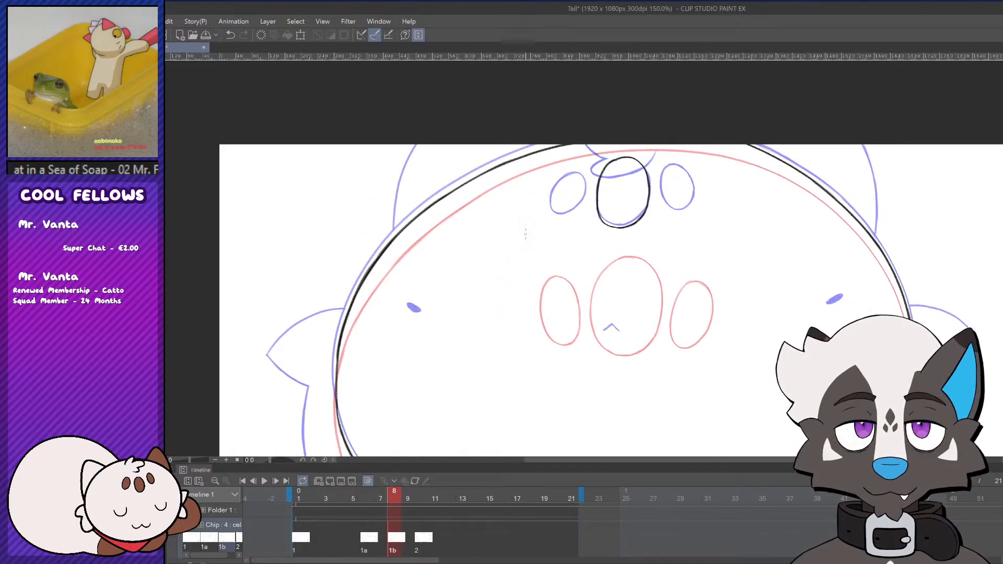
{"action": "scroll", "coordinate": [526, 233], "scroll_direction": "up", "scroll_amount": 3}
{"action": "scroll", "coordinate": [554, 219], "scroll_direction": "down", "scroll_amount": 3}
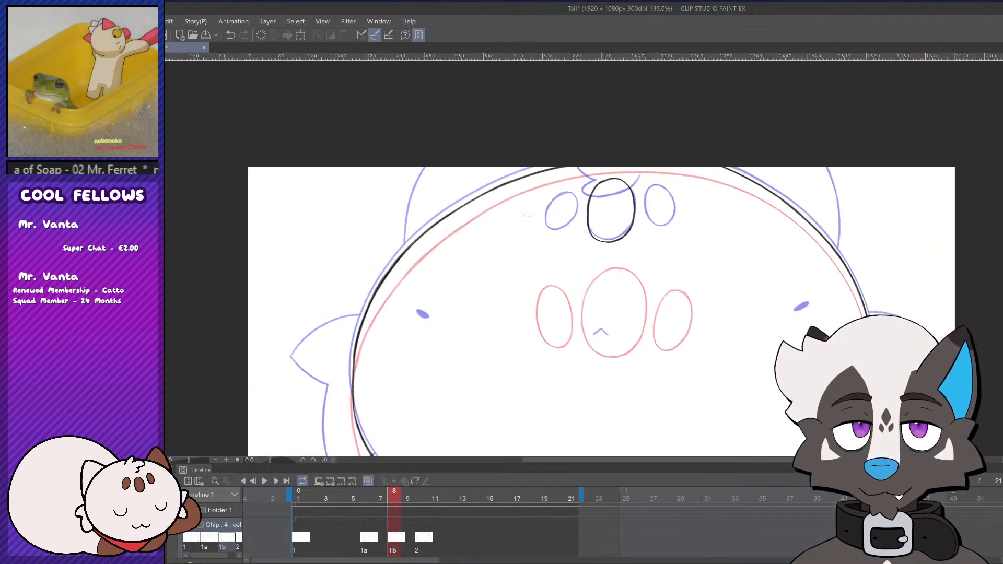
{"action": "scroll", "coordinate": [586, 202], "scroll_direction": "up", "scroll_amount": 3}
{"action": "scroll", "coordinate": [586, 219], "scroll_direction": "up", "scroll_amount": 1}
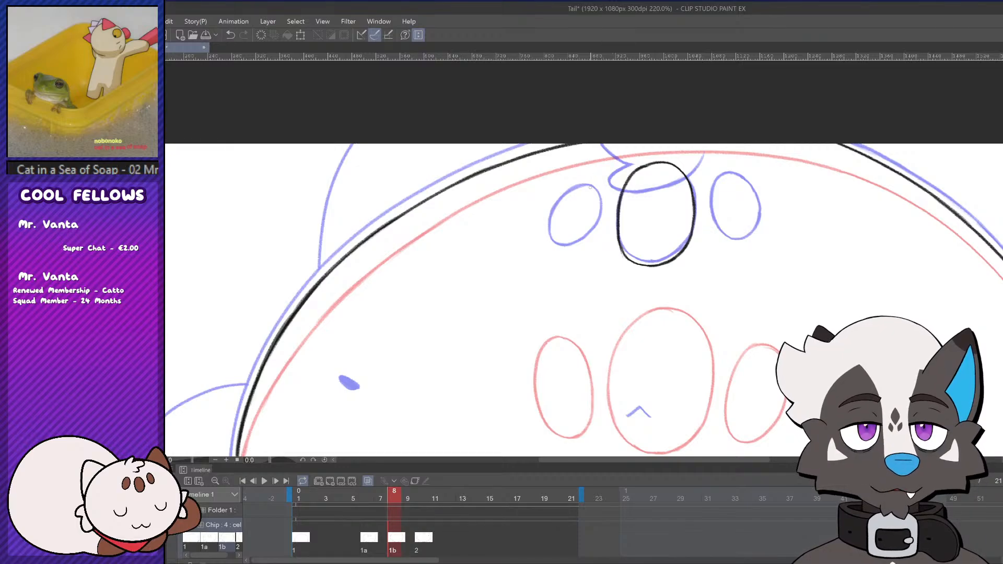
{"action": "key", "text": "ctrl+z"}
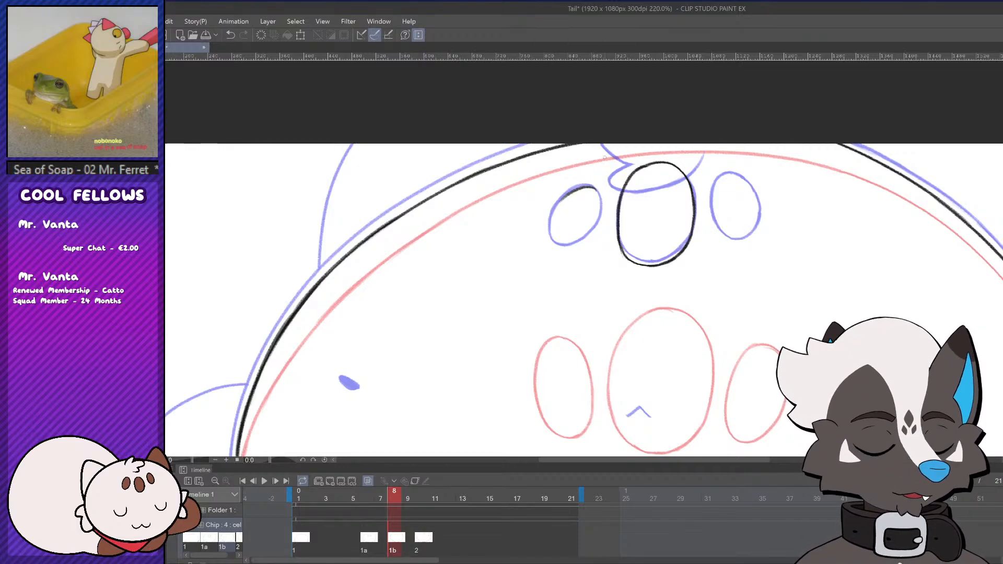
{"action": "mouse_move", "coordinate": [579, 187]}
{"action": "left_mouse_down"}
{"action": "mouse_move", "coordinate": [555, 207]}
{"action": "mouse_move", "coordinate": [548, 238]}
{"action": "left_mouse_up"}
{"action": "mouse_move", "coordinate": [549, 224]}
{"action": "left_mouse_down"}
{"action": "mouse_move", "coordinate": [560, 251]}
{"action": "mouse_move", "coordinate": [577, 245]}
{"action": "left_mouse_up"}
{"action": "key", "text": "ctrl+z"}
{"action": "key", "text": "ctrl+z"}
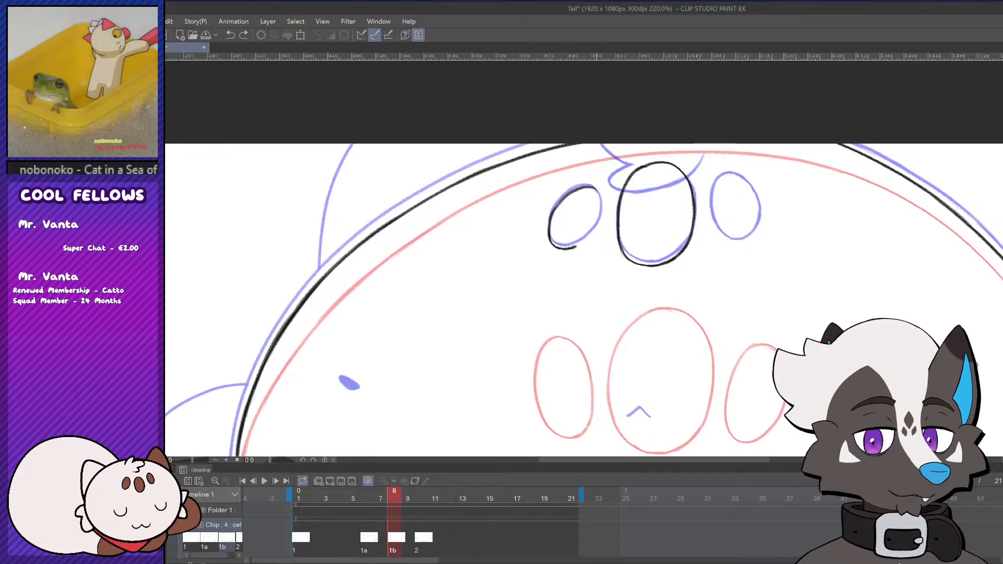
{"action": "left_click_drag", "start_coordinate": [595, 189], "coordinate": [603, 208]}
{"action": "left_click_drag", "start_coordinate": [603, 204], "coordinate": [593, 235]}
{"action": "key", "text": "ctrl+z"}
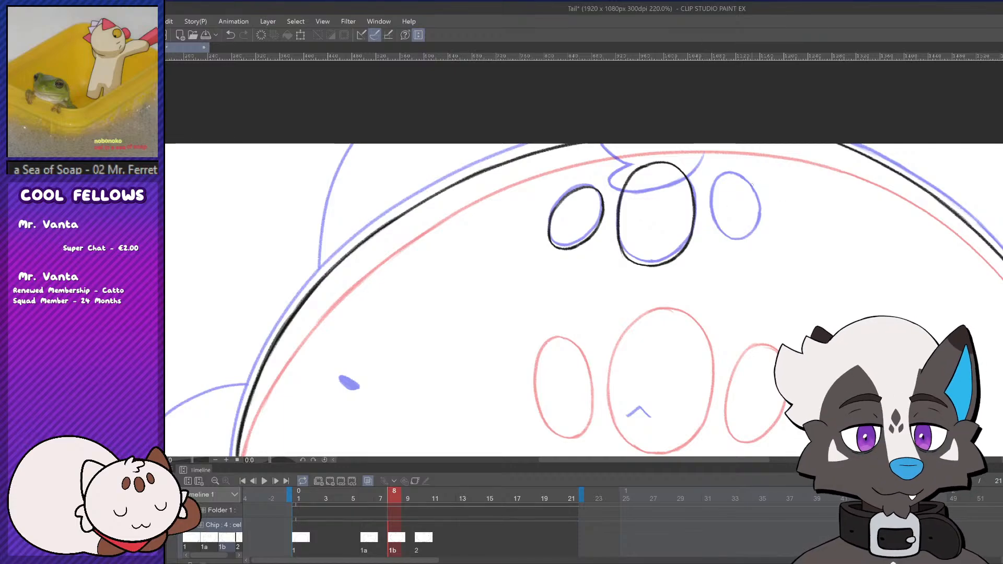
Draw the left side of the right forehead spot on cel 1b along its blue onion-skin outline
{"action": "scroll", "coordinate": [738, 240], "scroll_direction": "down", "scroll_amount": 5}
{"action": "scroll", "coordinate": [828, 227], "scroll_direction": "up", "scroll_amount": 6}
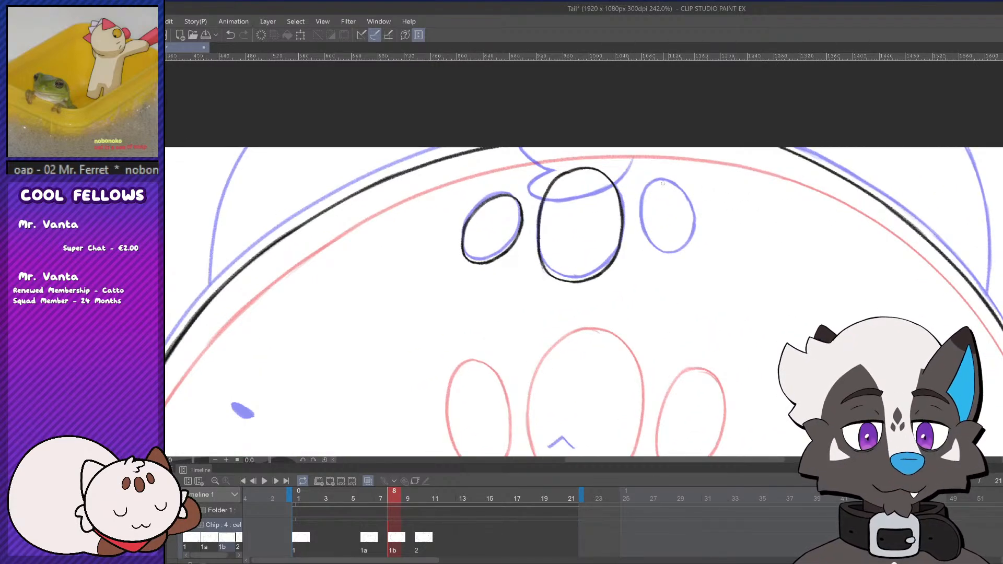
{"action": "left_click_drag", "start_coordinate": [654, 186], "coordinate": [647, 244]}
{"action": "key", "text": "ctrl+z"}
{"action": "left_click_drag", "start_coordinate": [643, 210], "coordinate": [667, 259]}
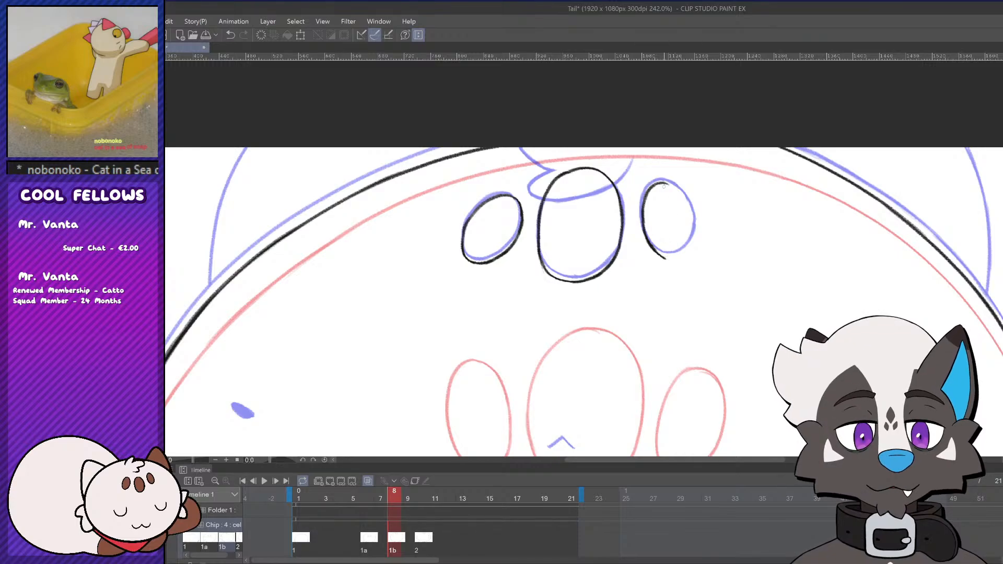
{"action": "left_click_drag", "start_coordinate": [687, 203], "coordinate": [690, 250]}
{"action": "key", "text": "ctrl+z"}
{"action": "left_click_drag", "start_coordinate": [662, 182], "coordinate": [694, 240]}
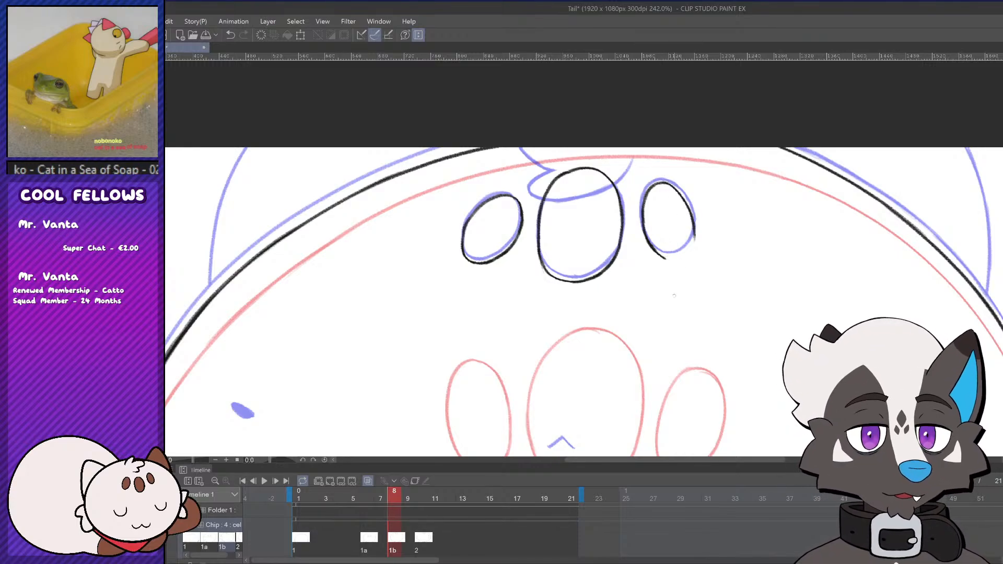
{"action": "key", "text": "ctrl+z"}
{"action": "left_click_drag", "start_coordinate": [662, 183], "coordinate": [695, 240]}
{"action": "key", "text": "ctrl+z"}
{"action": "key", "text": "ctrl+z"}
{"action": "mouse_move", "coordinate": [662, 183]}
{"action": "left_mouse_down"}
{"action": "mouse_move", "coordinate": [695, 240]}
{"action": "mouse_move", "coordinate": [673, 256]}
{"action": "left_mouse_up"}
{"action": "key", "text": "ctrl+z"}
{"action": "key", "text": "ctrl+z"}
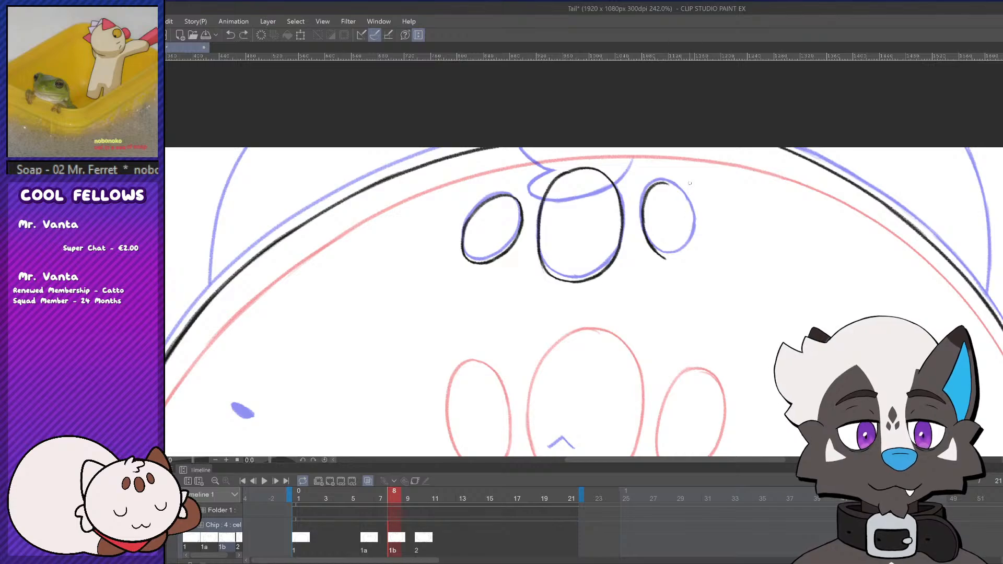
Draw the top, right side and bottom of the right forehead spot on cel 1b to close its oval
{"action": "scroll", "coordinate": [674, 254], "scroll_direction": "down", "scroll_amount": 4}
{"action": "scroll", "coordinate": [728, 214], "scroll_direction": "up", "scroll_amount": 4}
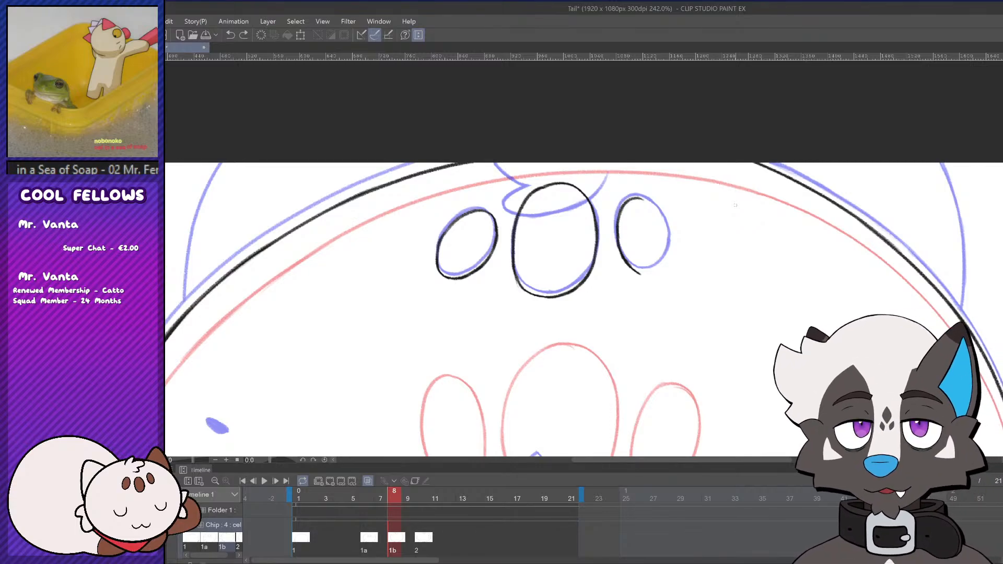
{"action": "scroll", "coordinate": [649, 202], "scroll_direction": "up", "scroll_amount": 4}
{"action": "left_click_drag", "start_coordinate": [625, 197], "coordinate": [680, 255]}
{"action": "key", "text": "ctrl+z"}
{"action": "key", "text": "ctrl+z"}
{"action": "left_click_drag", "start_coordinate": [625, 197], "coordinate": [678, 263]}
{"action": "key", "text": "ctrl+z"}
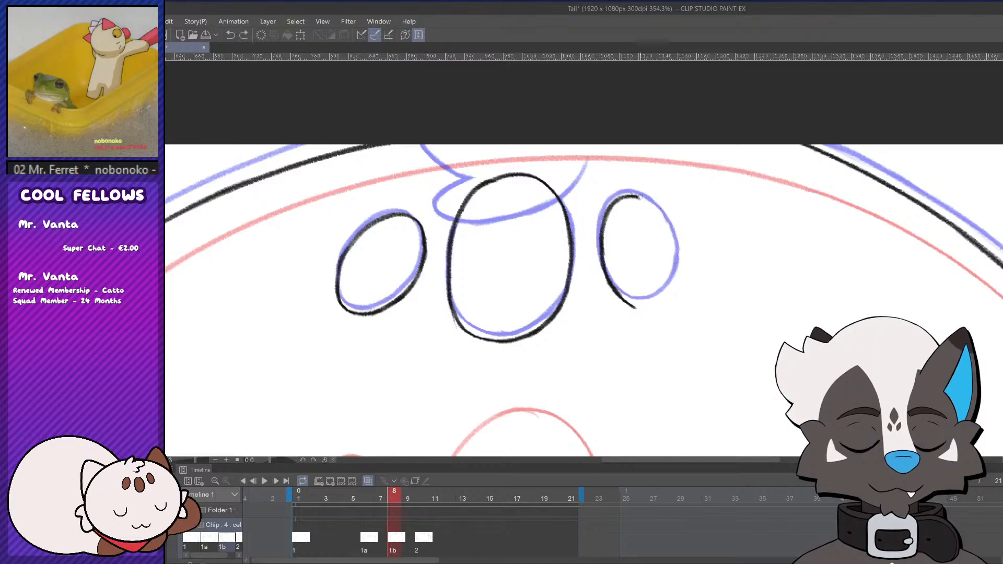
{"action": "mouse_move", "coordinate": [627, 196]}
{"action": "left_mouse_down"}
{"action": "mouse_move", "coordinate": [672, 243]}
{"action": "mouse_move", "coordinate": [669, 227]}
{"action": "mouse_move", "coordinate": [672, 260]}
{"action": "left_mouse_up"}
{"action": "key", "text": "ctrl+z"}
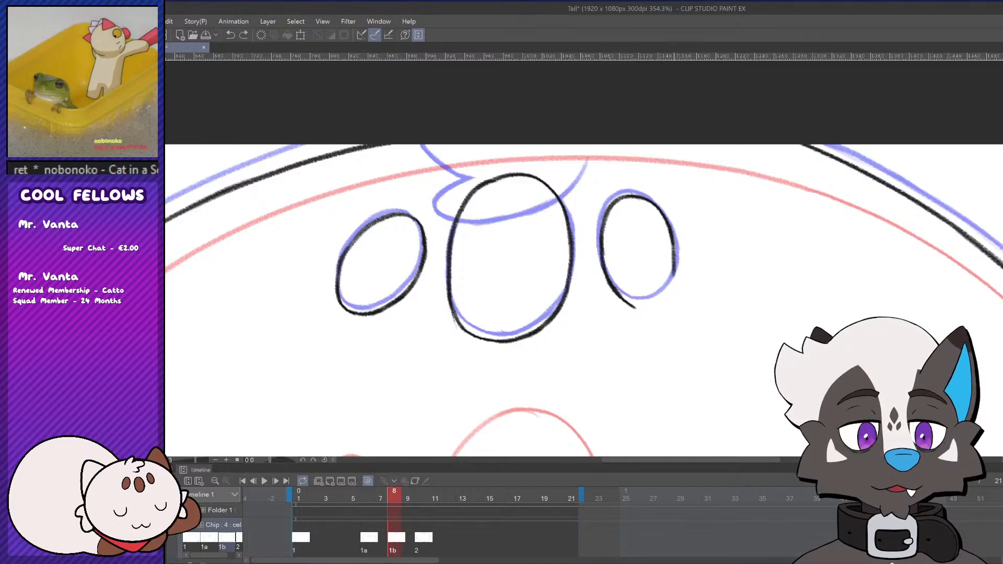
{"action": "key", "text": "ctrl+z"}
{"action": "mouse_move", "coordinate": [669, 226]}
{"action": "left_mouse_down"}
{"action": "mouse_move", "coordinate": [676, 290]}
{"action": "mouse_move", "coordinate": [644, 305]}
{"action": "mouse_move", "coordinate": [671, 291]}
{"action": "left_mouse_up"}
{"action": "key", "text": "ctrl+z"}
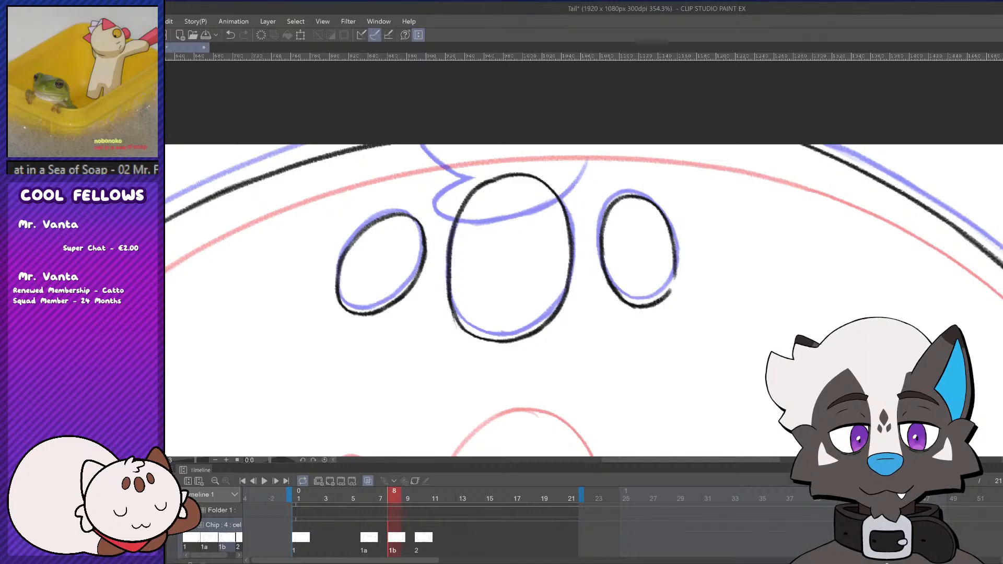
Draw the left and right body lines below the head on cel 1b between the onion-skin outlines and trim their ends inside the head
{"action": "scroll", "coordinate": [709, 216], "scroll_direction": "down", "scroll_amount": 7}
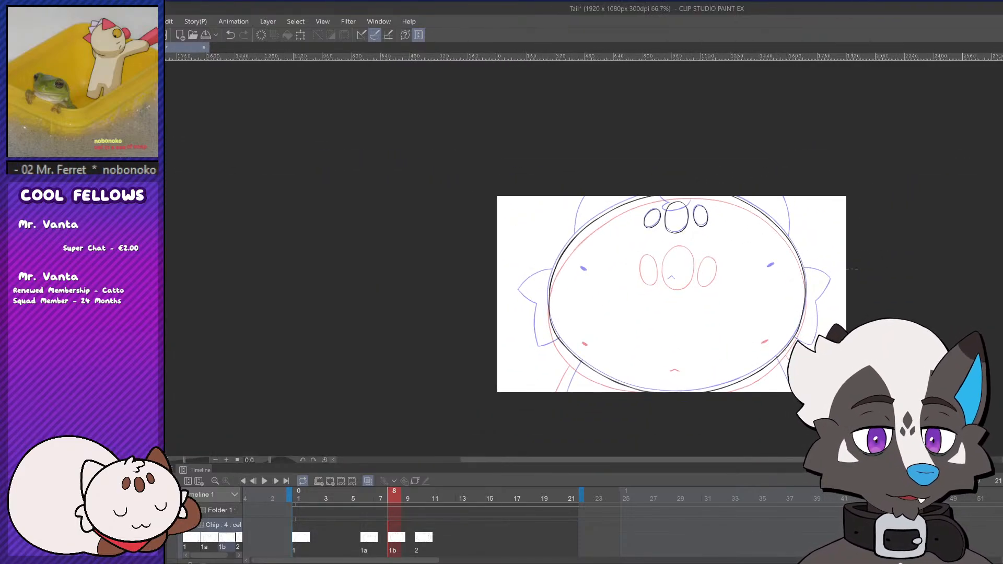
{"action": "scroll", "coordinate": [647, 345], "scroll_direction": "up", "scroll_amount": 3}
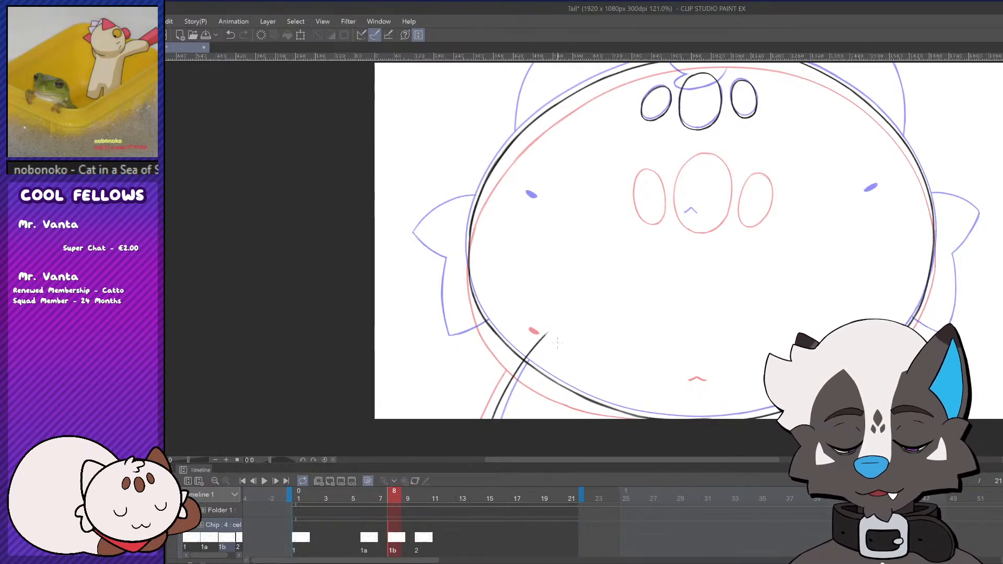
{"action": "left_click_drag", "start_coordinate": [753, 460], "coordinate": [827, 461]}
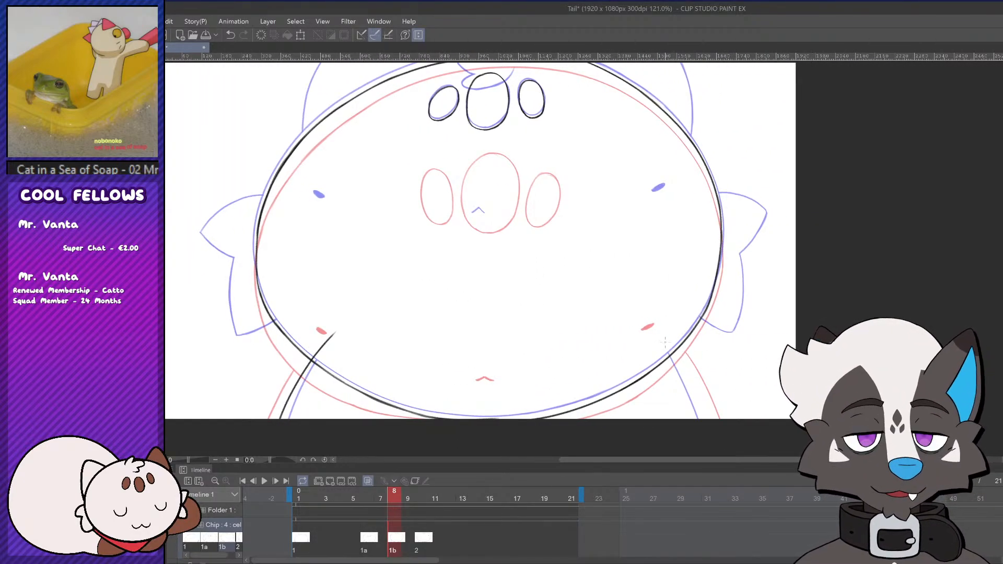
{"action": "key", "text": "ctrl+z"}
{"action": "left_click_drag", "start_coordinate": [666, 343], "coordinate": [701, 419]}
{"action": "key", "text": "ctrl+z"}
{"action": "left_click_drag", "start_coordinate": [664, 337], "coordinate": [704, 420]}
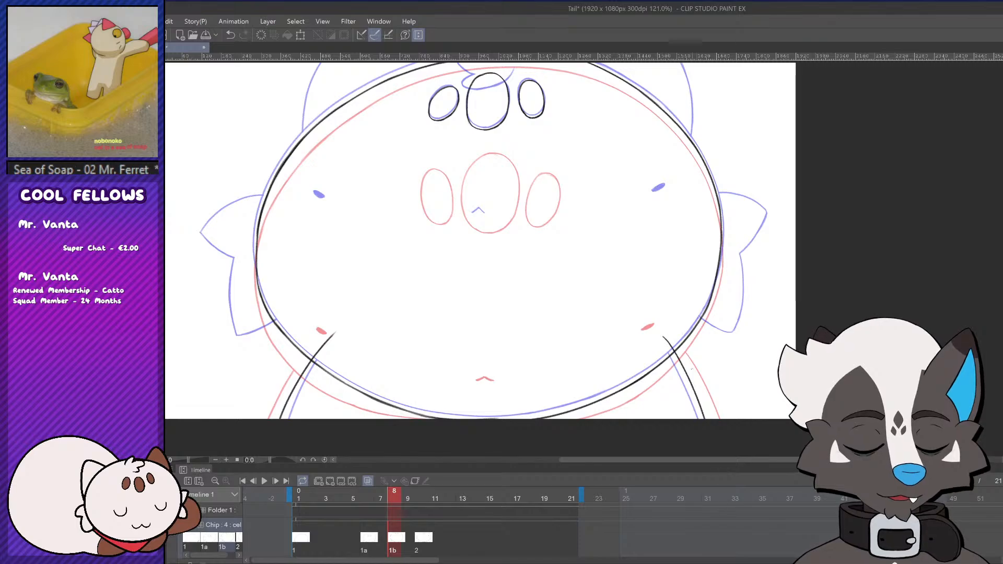
{"action": "scroll", "coordinate": [686, 343], "scroll_direction": "down", "scroll_amount": 8}
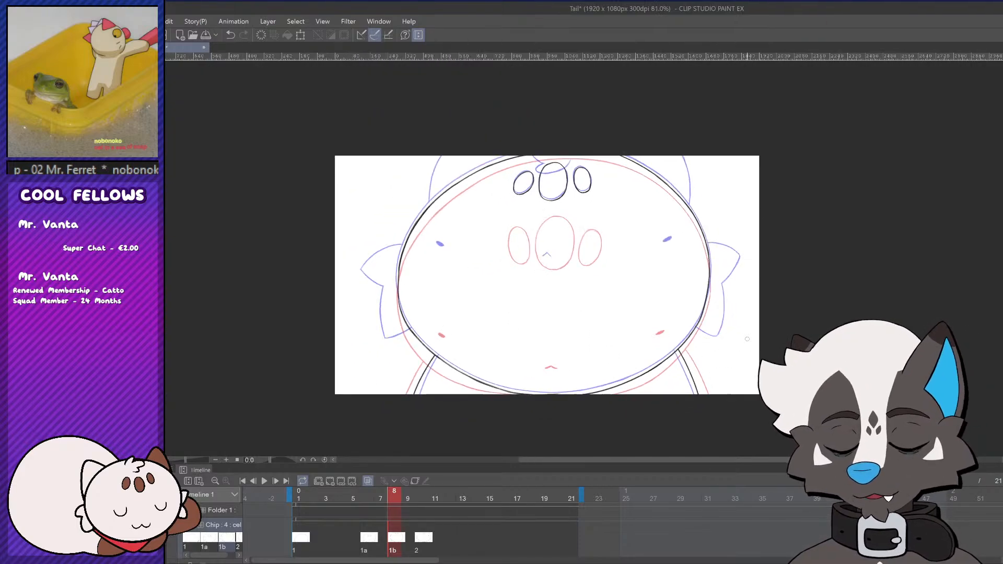
Play back the animation to check its motion and return to cel 1b
{"action": "scroll", "coordinate": [647, 256], "scroll_direction": "up", "scroll_amount": 3}
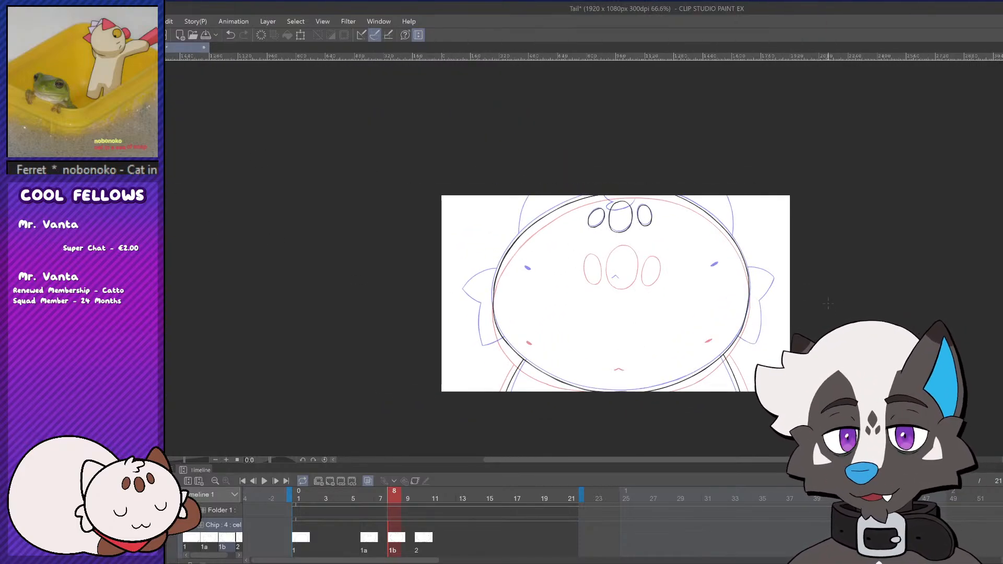
{"action": "scroll", "coordinate": [750, 260], "scroll_direction": "up", "scroll_amount": 1}
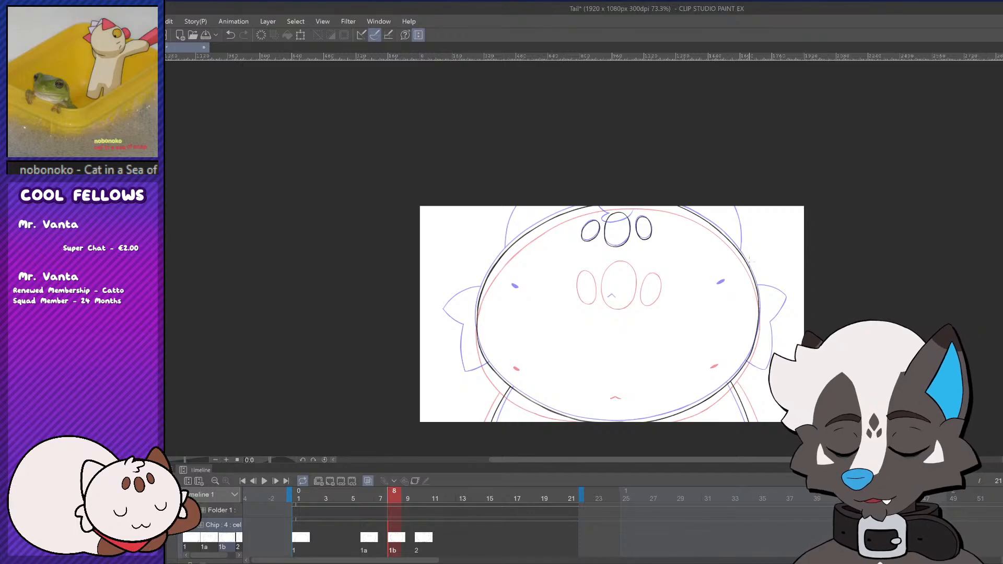
{"action": "left_click", "coordinate": [264, 481]}
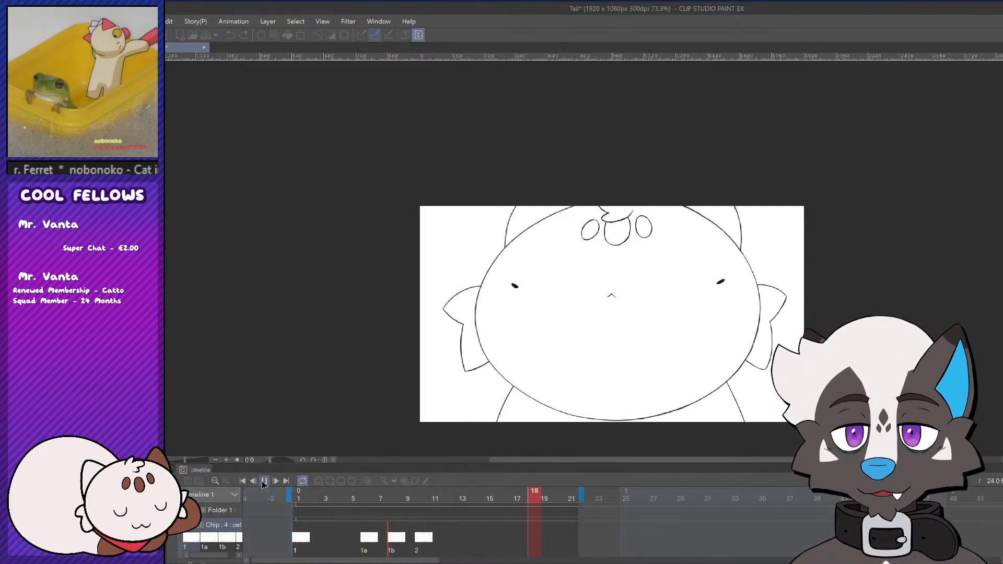
{"action": "left_click", "coordinate": [398, 529]}
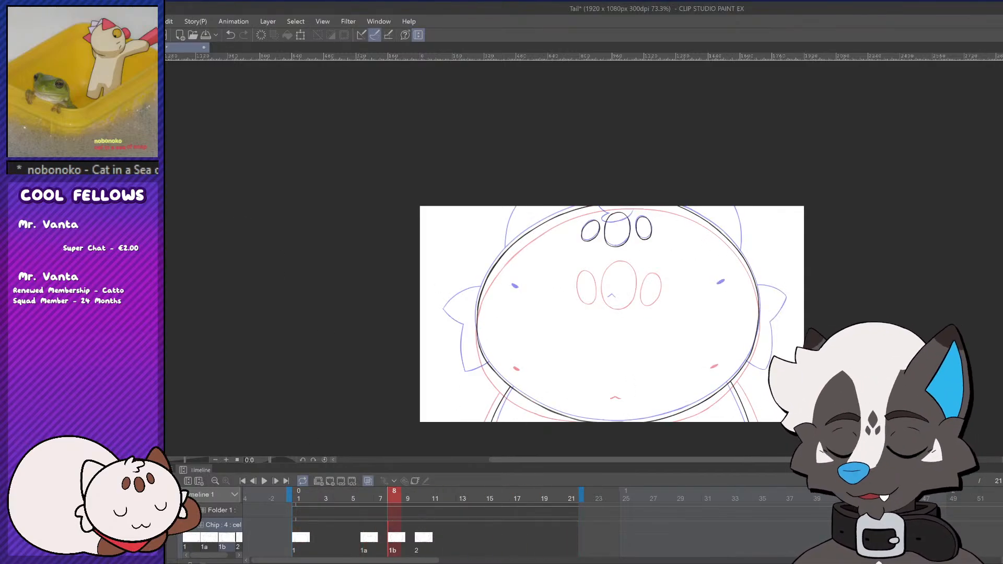
Draw both eyes on cel 1b as small filled tilted ovals, slightly below their blue onion-skin outlines
{"action": "scroll", "coordinate": [730, 255], "scroll_direction": "down", "scroll_amount": 1}
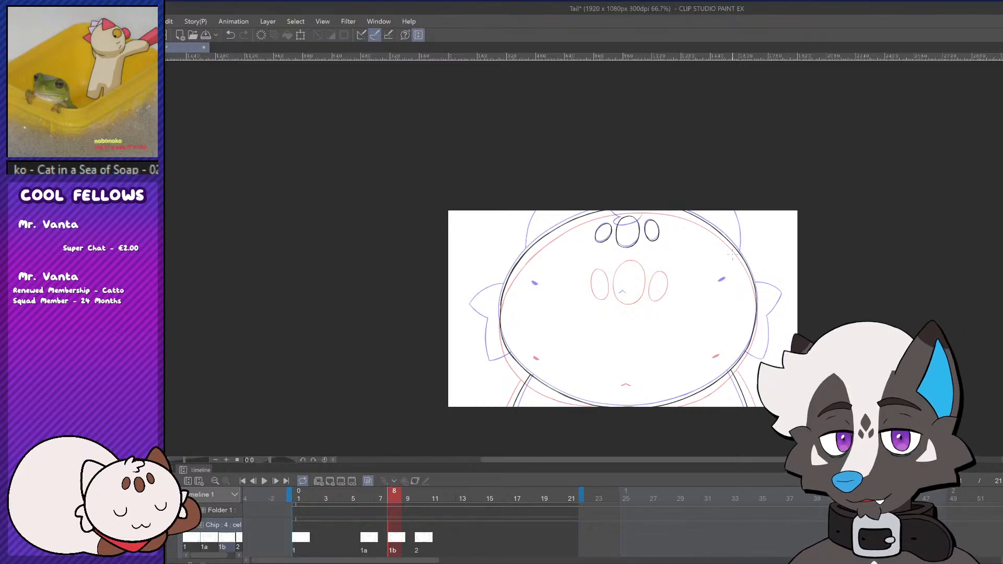
{"action": "scroll", "coordinate": [730, 256], "scroll_direction": "up", "scroll_amount": 8}
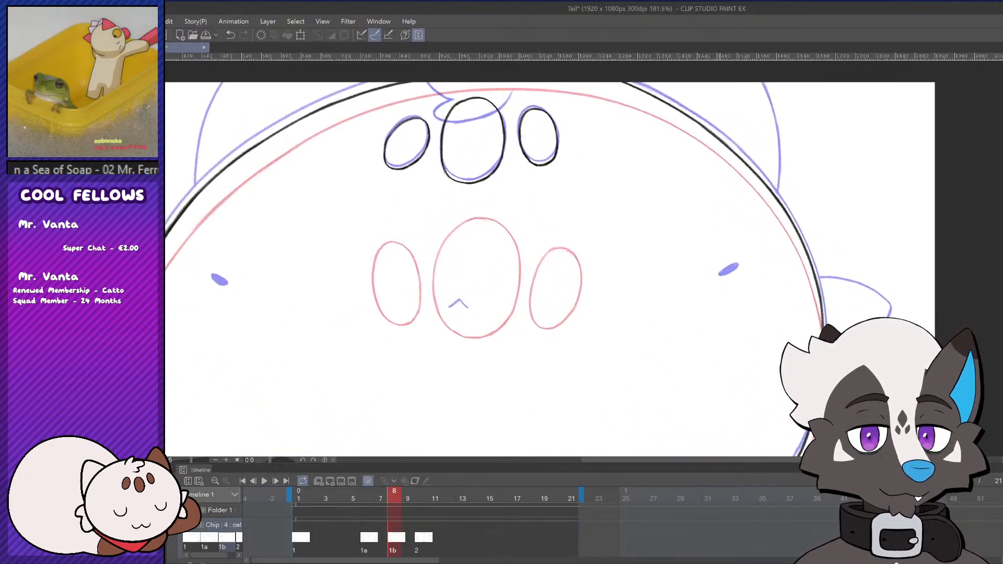
{"action": "mouse_move", "coordinate": [739, 262]}
{"action": "left_mouse_down"}
{"action": "mouse_move", "coordinate": [741, 273]}
{"action": "mouse_move", "coordinate": [721, 278]}
{"action": "left_mouse_up"}
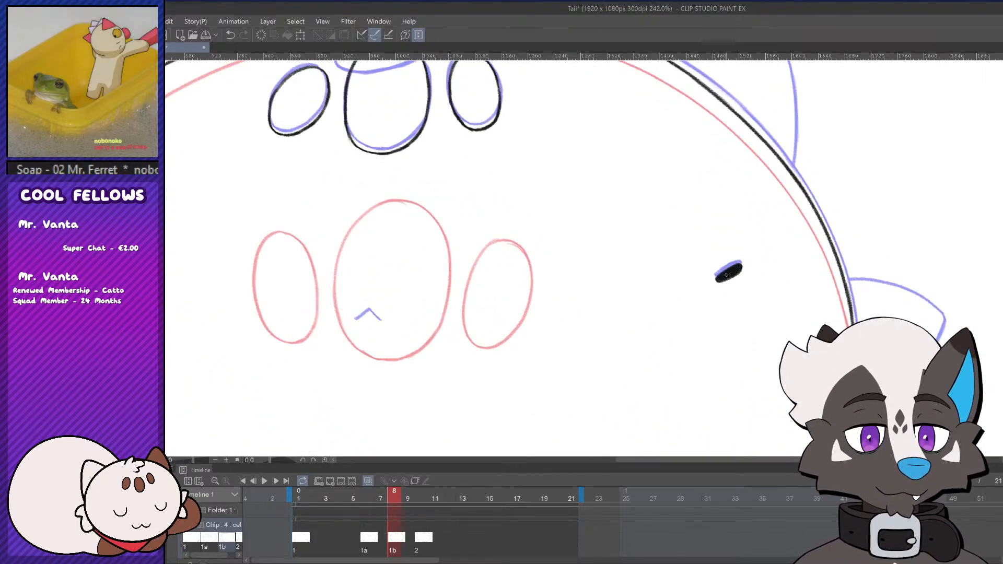
{"action": "scroll", "coordinate": [765, 227], "scroll_direction": "down", "scroll_amount": 5}
{"action": "scroll", "coordinate": [429, 272], "scroll_direction": "up", "scroll_amount": 3}
{"action": "mouse_move", "coordinate": [273, 251]}
{"action": "left_mouse_down"}
{"action": "mouse_move", "coordinate": [290, 262]}
{"action": "mouse_move", "coordinate": [280, 254]}
{"action": "left_mouse_up"}
{"action": "key", "text": "ctrl+z"}
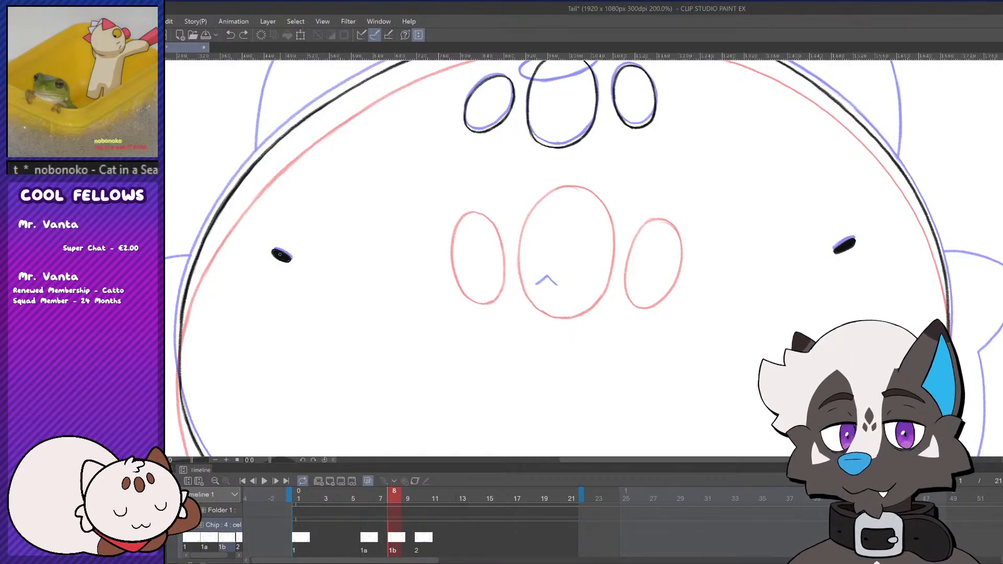
{"action": "scroll", "coordinate": [663, 256], "scroll_direction": "down", "scroll_amount": 7}
Draw the small caret-shaped mouth on cel 1b over its blue onion-skin outline
{"action": "scroll", "coordinate": [616, 275], "scroll_direction": "up", "scroll_amount": 10}
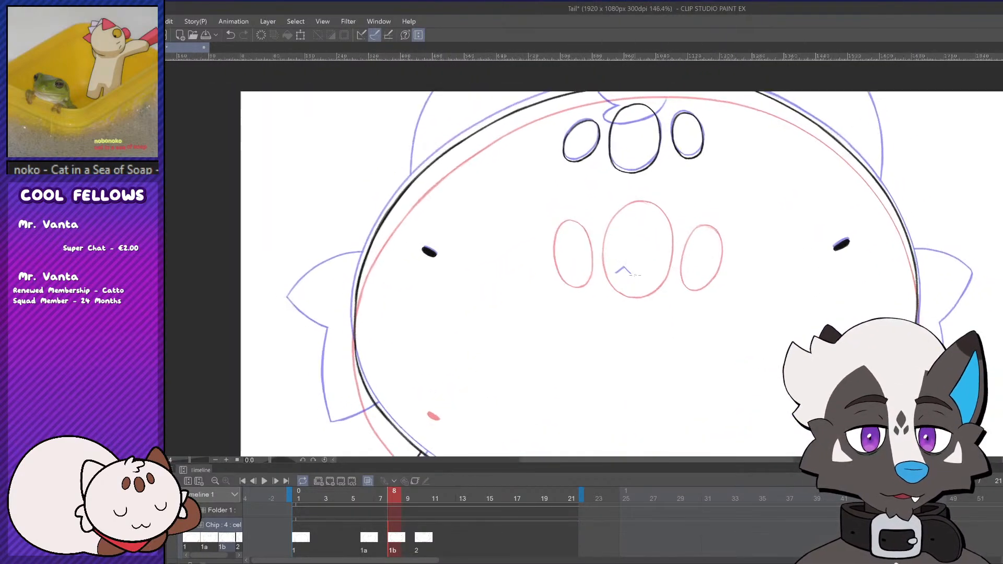
{"action": "mouse_move", "coordinate": [609, 272]}
{"action": "left_mouse_down"}
{"action": "mouse_move", "coordinate": [626, 263]}
{"action": "mouse_move", "coordinate": [642, 272]}
{"action": "left_mouse_up"}
{"action": "scroll", "coordinate": [627, 264], "scroll_direction": "down", "scroll_amount": 8}
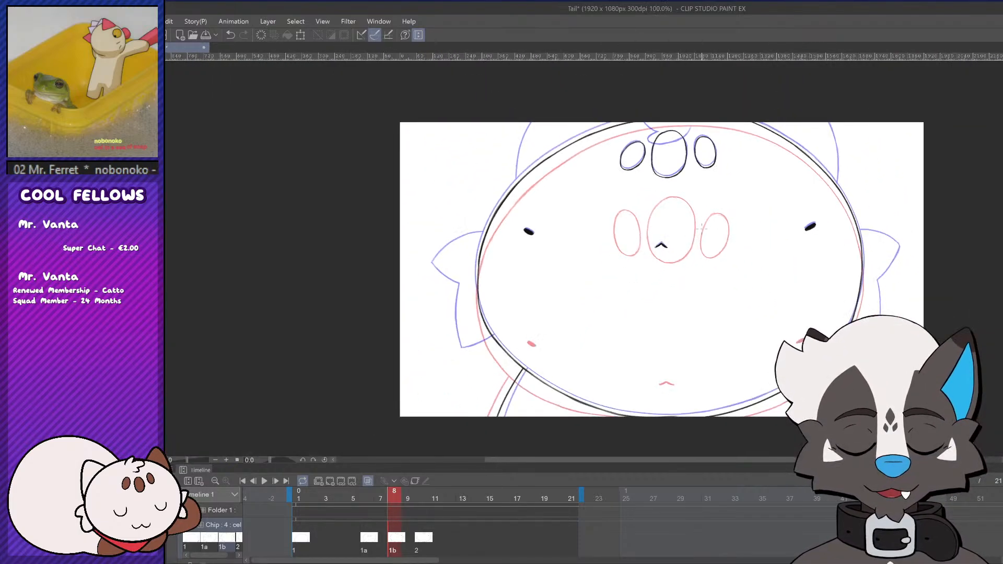
{"action": "scroll", "coordinate": [848, 203], "scroll_direction": "up", "scroll_amount": 2}
Play back the animation from the start and compare the face on cels 1b and 2
{"action": "left_click", "coordinate": [324, 502]}
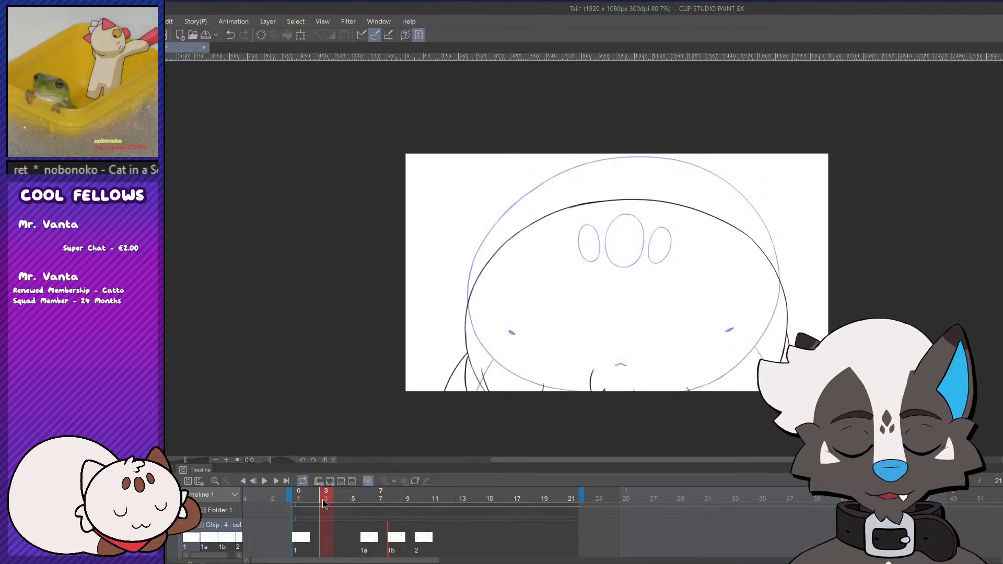
{"action": "left_click", "coordinate": [264, 480]}
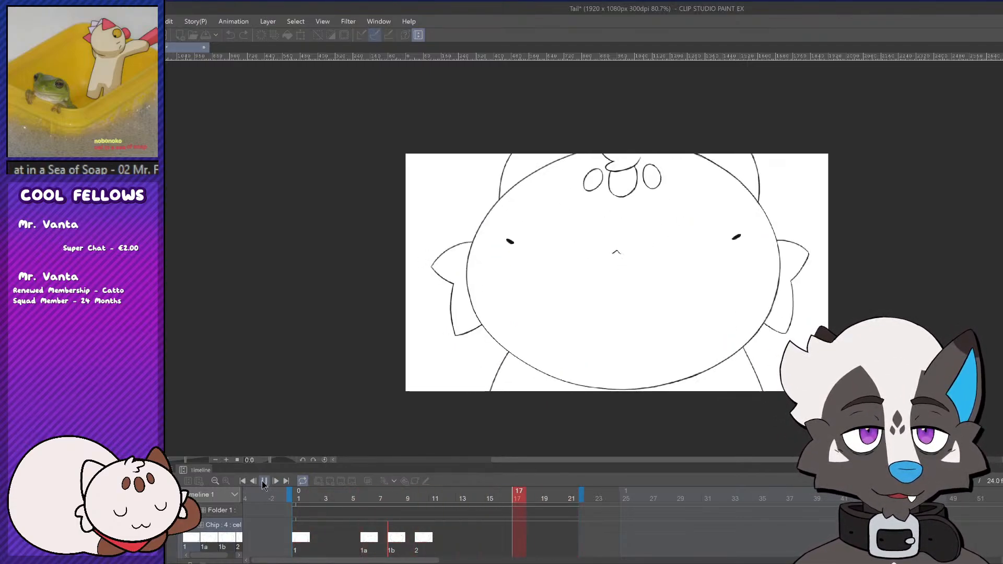
{"action": "left_click", "coordinate": [264, 482]}
{"action": "left_click", "coordinate": [398, 533]}
{"action": "left_click", "coordinate": [422, 529]}
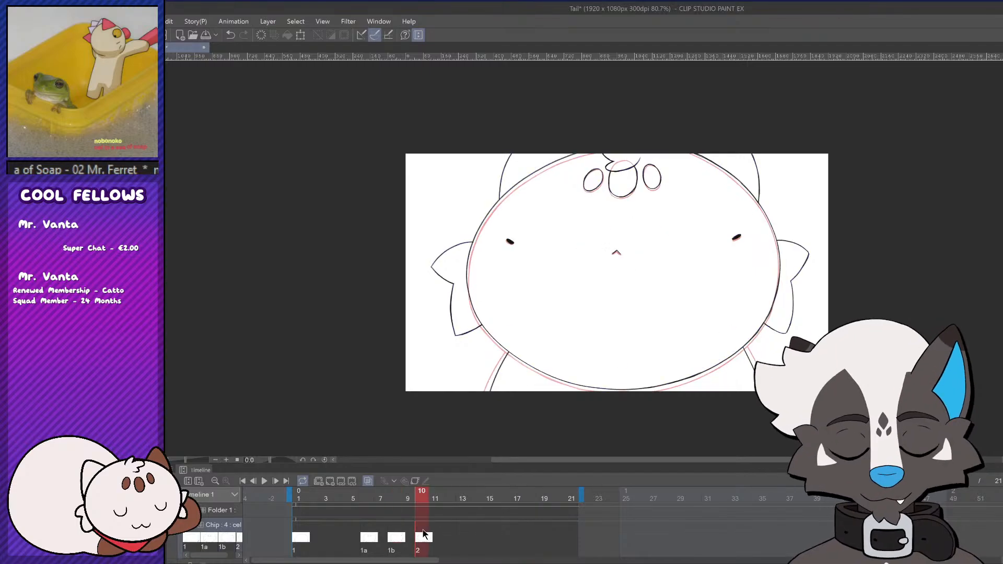
{"action": "left_click", "coordinate": [406, 530]}
Redraw the small caret-shaped mouth on cel 1b slightly below its blue onion-skin outline
{"action": "scroll", "coordinate": [626, 249], "scroll_direction": "up", "scroll_amount": 4}
{"action": "left_click_drag", "start_coordinate": [632, 243], "coordinate": [646, 244]}
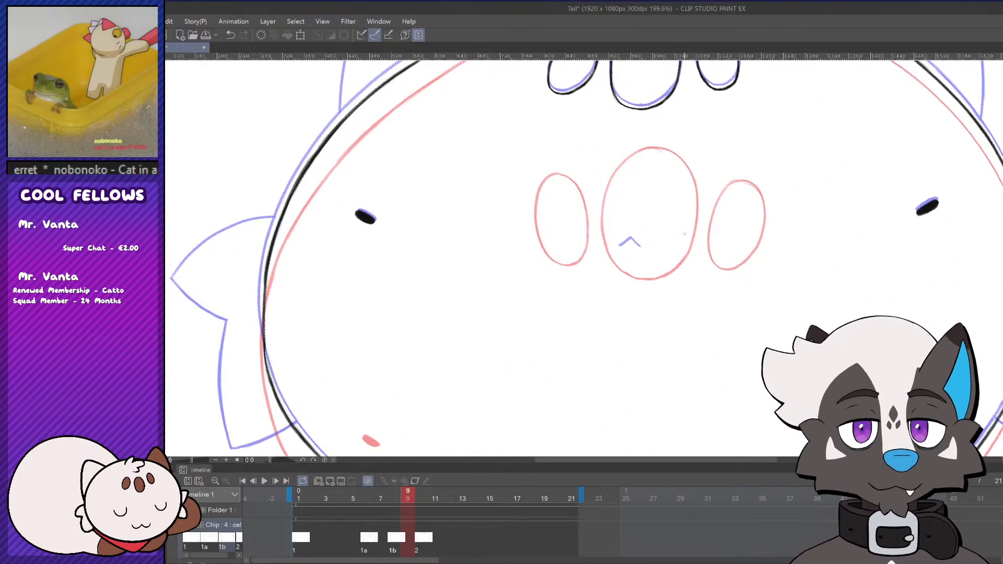
{"action": "scroll", "coordinate": [668, 232], "scroll_direction": "up", "scroll_amount": 1}
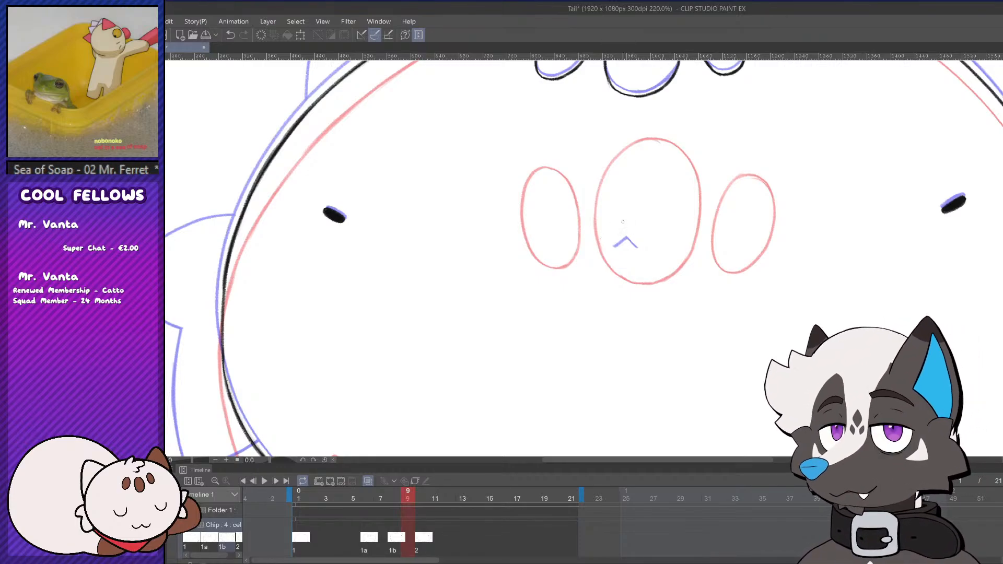
{"action": "scroll", "coordinate": [601, 239], "scroll_direction": "up", "scroll_amount": 1}
{"action": "mouse_move", "coordinate": [616, 251]}
{"action": "left_mouse_down"}
{"action": "mouse_move", "coordinate": [630, 241]}
{"action": "mouse_move", "coordinate": [644, 251]}
{"action": "left_mouse_up"}
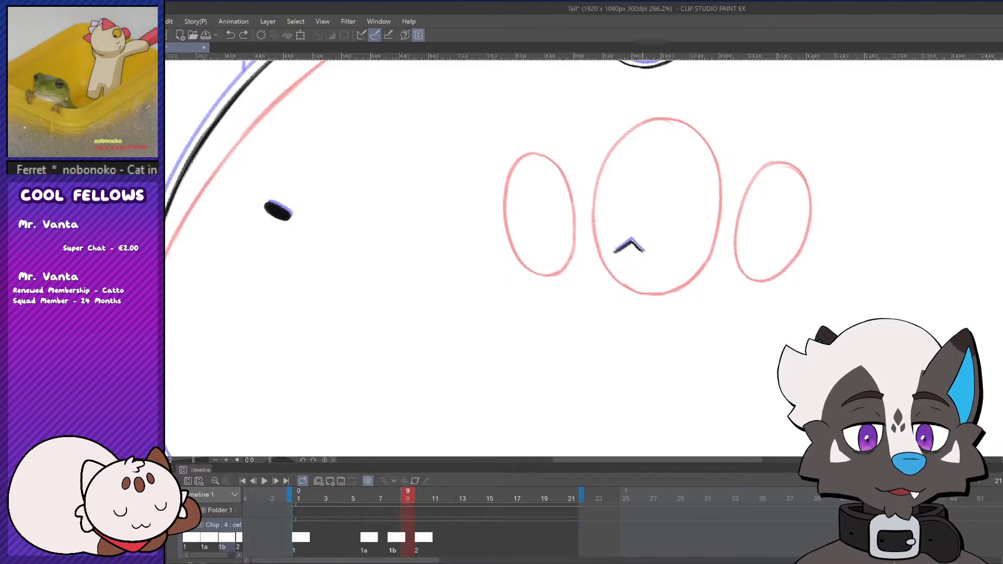
{"action": "key", "text": "ctrl+z"}
{"action": "scroll", "coordinate": [640, 239], "scroll_direction": "down", "scroll_amount": 10}
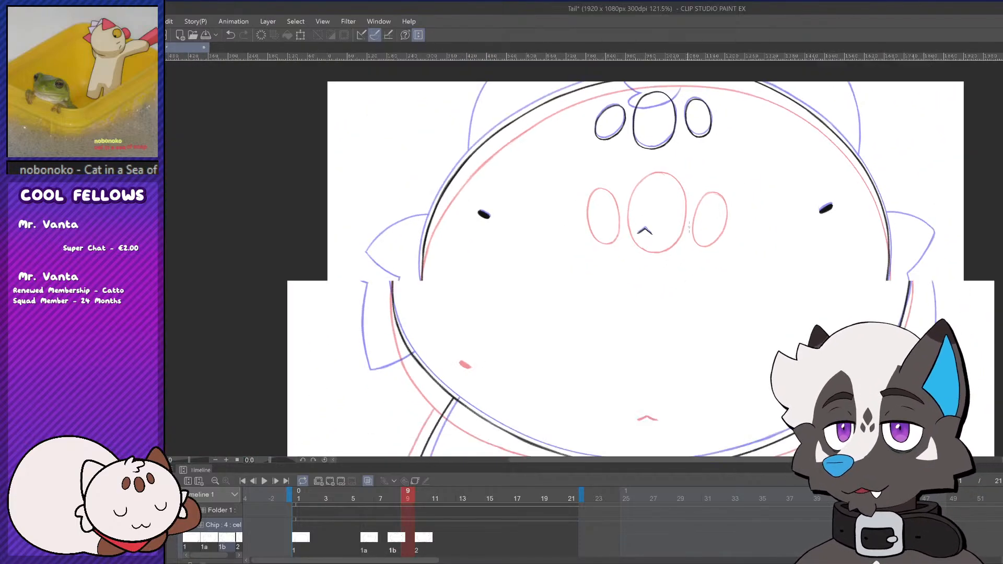
{"action": "scroll", "coordinate": [888, 162], "scroll_direction": "up", "scroll_amount": 3}
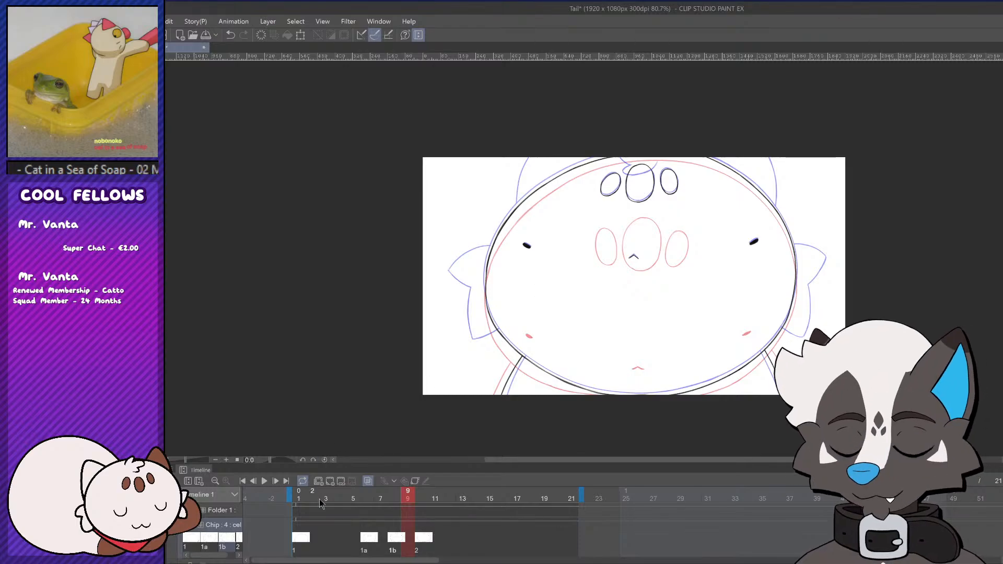
Play back the animation again and return to frame 5, where cel 1 is held
{"action": "left_click", "coordinate": [265, 482]}
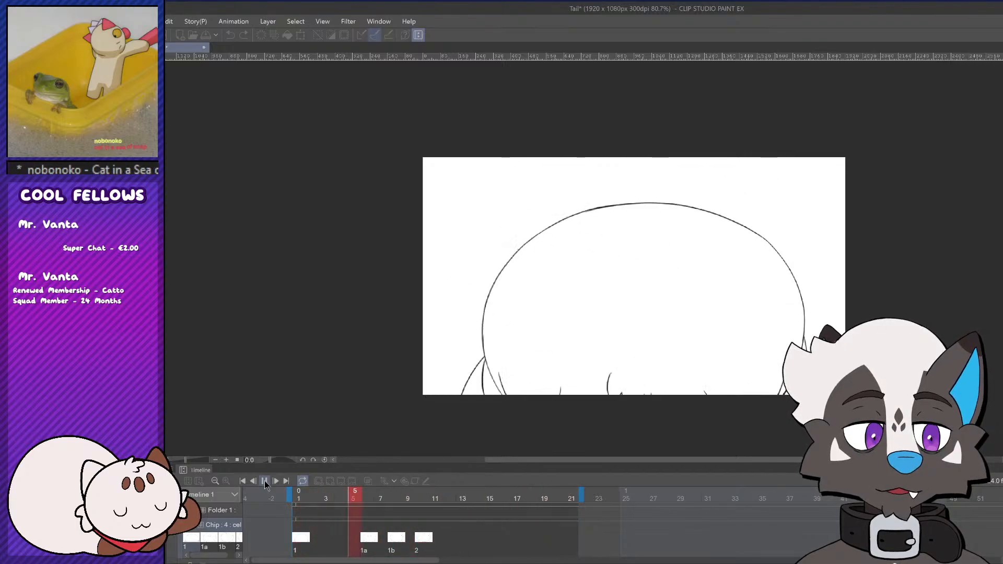
{"action": "left_click", "coordinate": [264, 481]}
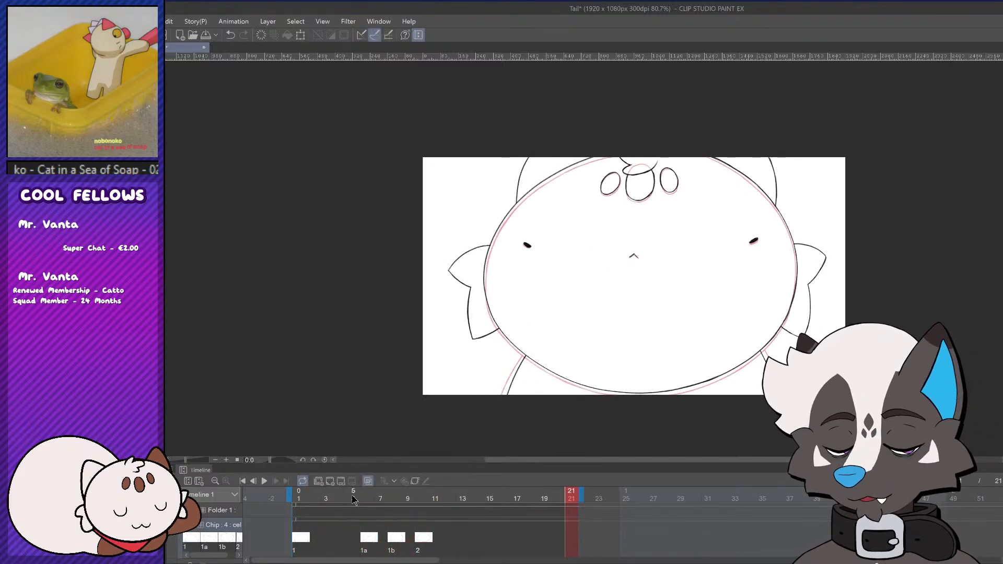
{"action": "mouse_move", "coordinate": [342, 495]}
{"action": "left_mouse_down"}
{"action": "mouse_move", "coordinate": [409, 477]}
{"action": "mouse_move", "coordinate": [356, 489]}
{"action": "left_mouse_up"}
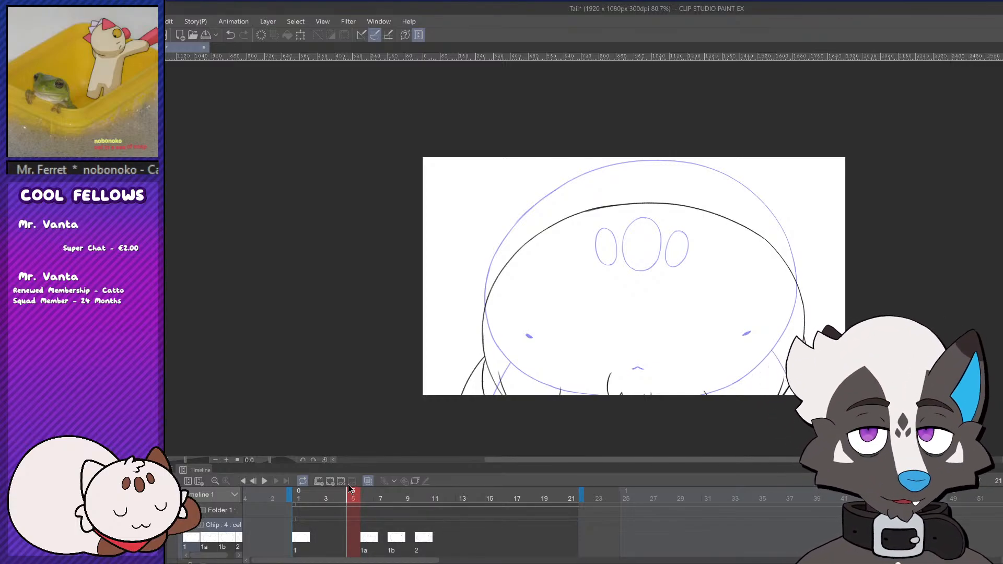
{"action": "mouse_move", "coordinate": [350, 489]}
{"action": "left_mouse_down"}
{"action": "mouse_move", "coordinate": [339, 489]}
{"action": "mouse_move", "coordinate": [393, 489]}
{"action": "mouse_move", "coordinate": [353, 501]}
{"action": "mouse_move", "coordinate": [408, 491]}
{"action": "mouse_move", "coordinate": [325, 494]}
{"action": "mouse_move", "coordinate": [406, 492]}
{"action": "mouse_move", "coordinate": [351, 493]}
{"action": "left_mouse_up"}
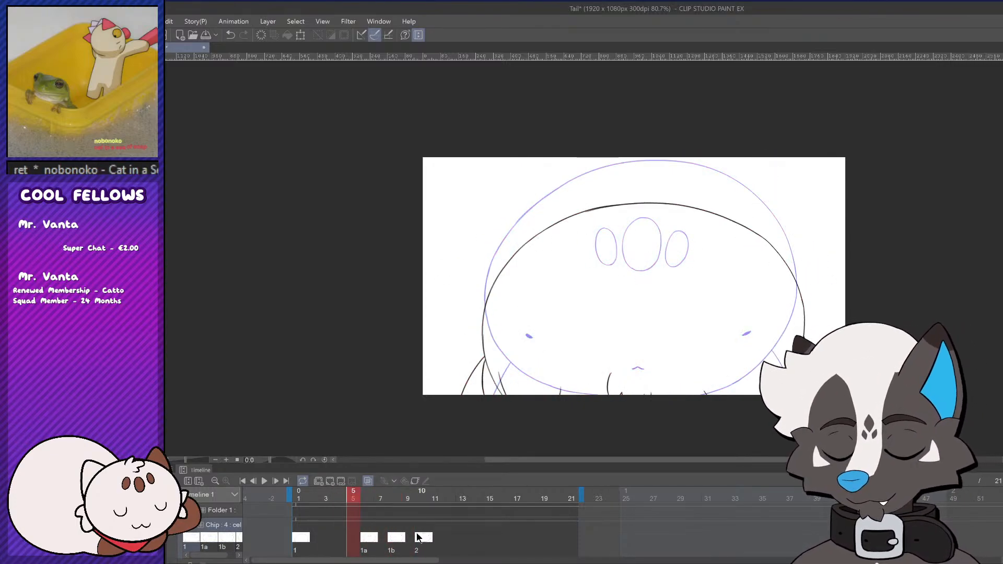
Step through cels 1a, 1b and 2 on the timeline to compare the in-between drawings, ending on cel 1b
{"action": "left_click_drag", "start_coordinate": [423, 538], "coordinate": [374, 538]}
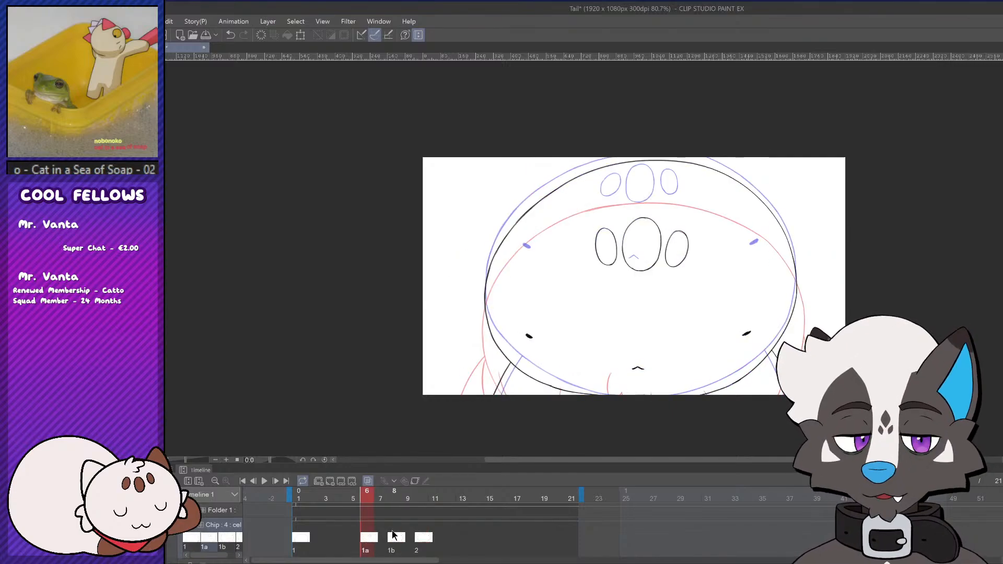
{"action": "left_click", "coordinate": [343, 535]}
{"action": "left_click", "coordinate": [398, 539]}
{"action": "left_click", "coordinate": [417, 537]}
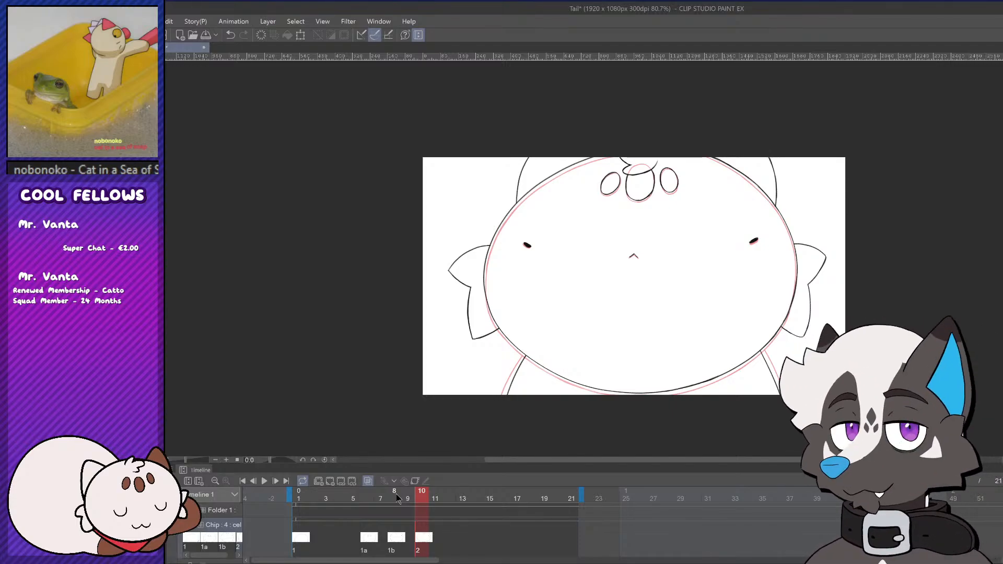
{"action": "key", "text": "Left"}
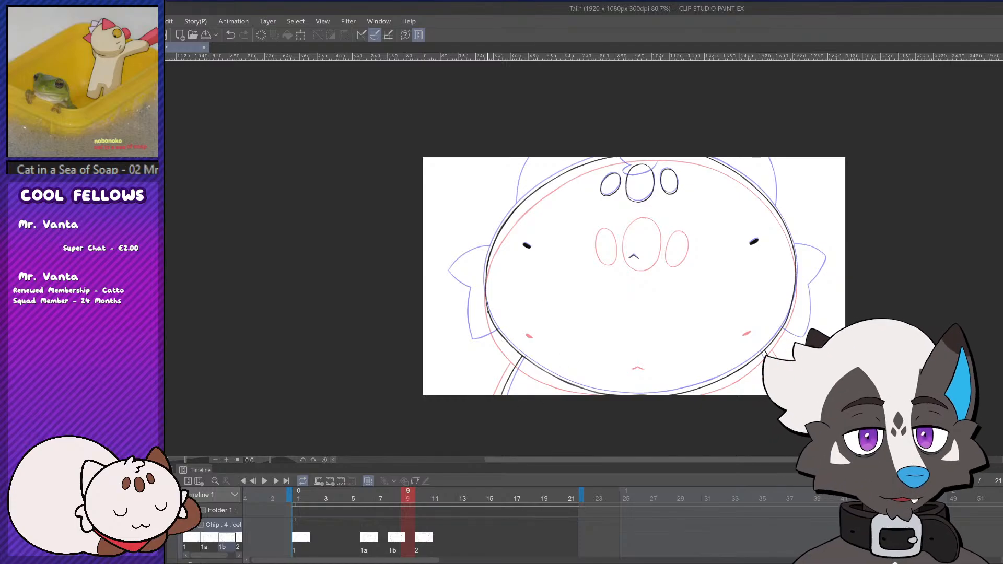
Turn off the onion skin and scrub the timeline from cel 1b to cel 2 at frame 10
{"action": "scroll", "coordinate": [633, 216], "scroll_direction": "down", "scroll_amount": 1}
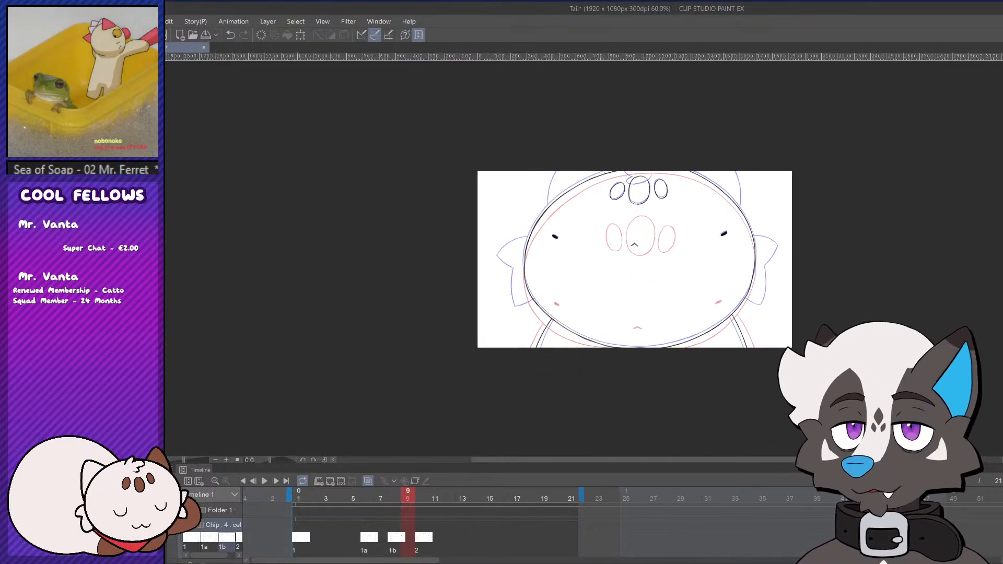
{"action": "scroll", "coordinate": [648, 180], "scroll_direction": "up", "scroll_amount": 2}
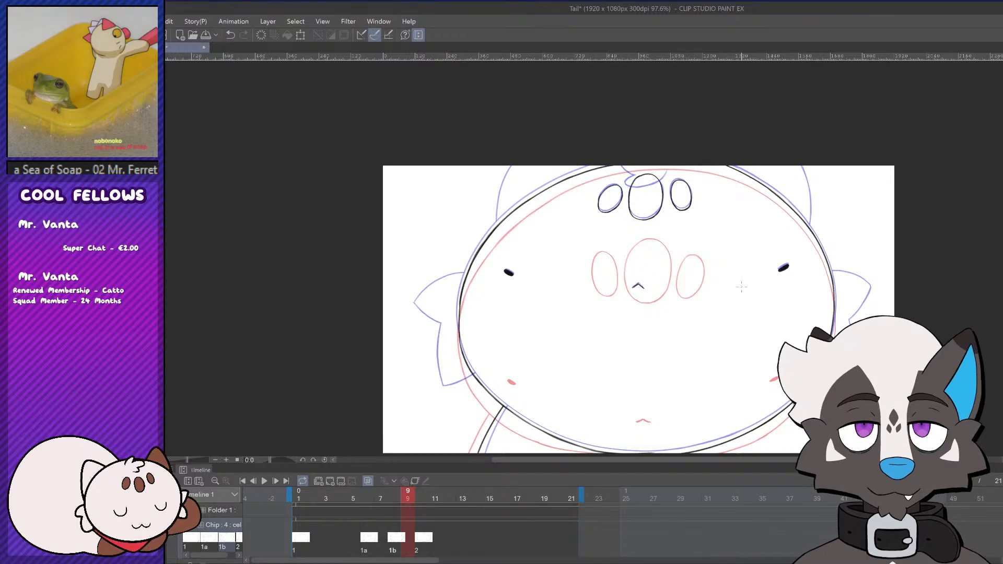
{"action": "scroll", "coordinate": [687, 303], "scroll_direction": "down", "scroll_amount": 2}
{"action": "scroll", "coordinate": [807, 288], "scroll_direction": "up", "scroll_amount": 1}
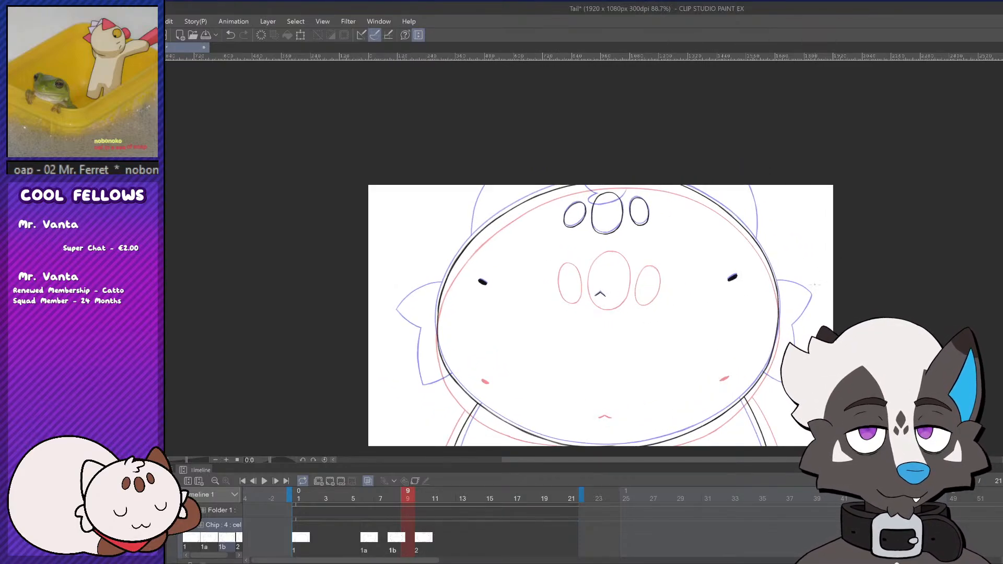
{"action": "scroll", "coordinate": [807, 288], "scroll_direction": "down", "scroll_amount": 1}
{"action": "scroll", "coordinate": [807, 289], "scroll_direction": "up", "scroll_amount": 1}
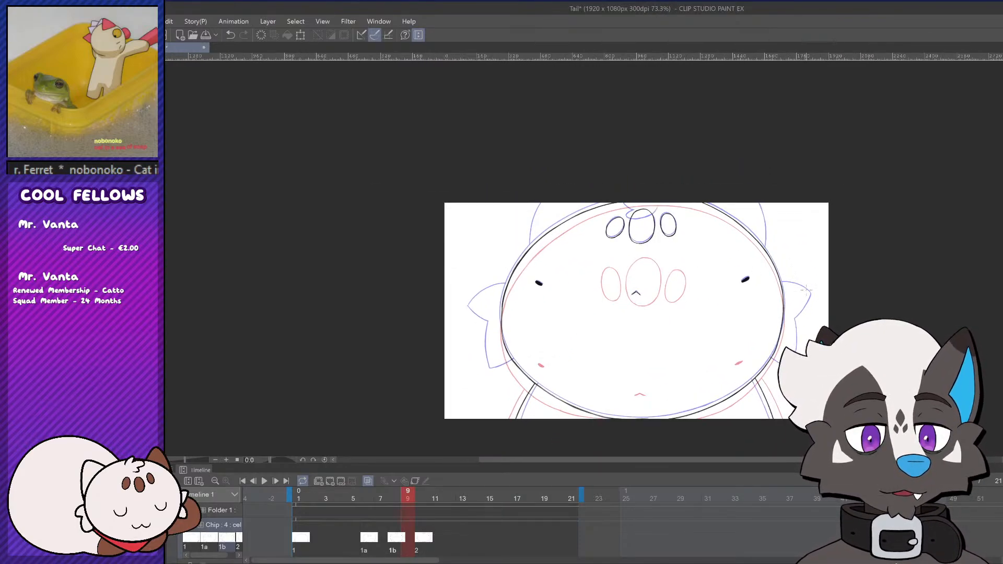
{"action": "left_click", "coordinate": [368, 480]}
{"action": "mouse_move", "coordinate": [400, 495]}
{"action": "left_mouse_down"}
{"action": "mouse_move", "coordinate": [358, 493]}
{"action": "mouse_move", "coordinate": [426, 482]}
{"action": "mouse_move", "coordinate": [400, 495]}
{"action": "mouse_move", "coordinate": [423, 490]}
{"action": "mouse_move", "coordinate": [351, 491]}
{"action": "mouse_move", "coordinate": [424, 488]}
{"action": "left_mouse_up"}
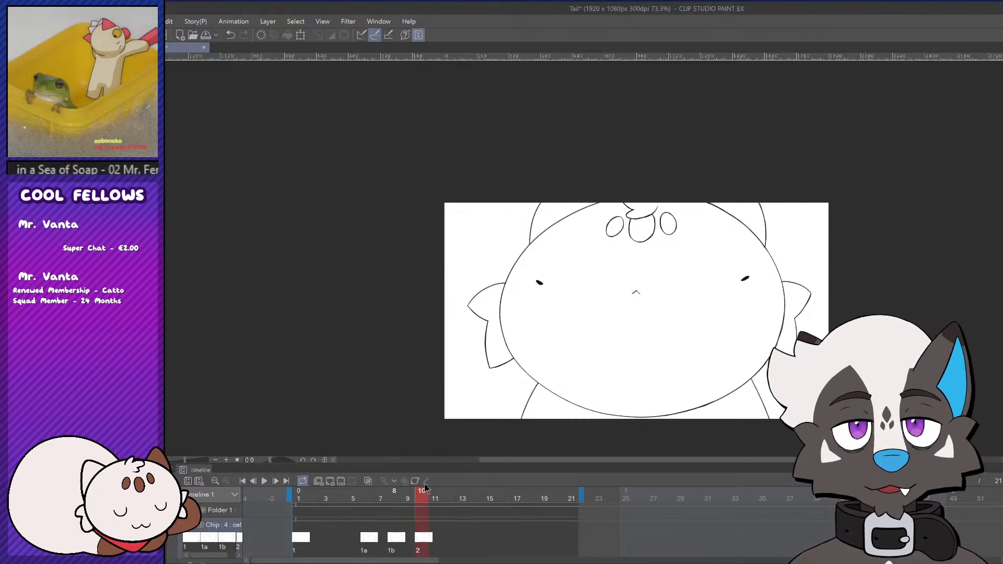
Compare cels 1b and 2 by scrubbing the timeline with the onion skin on and off, ending on cel 1b at frame 9
{"action": "mouse_move", "coordinate": [425, 489]}
{"action": "left_mouse_down"}
{"action": "mouse_move", "coordinate": [365, 489]}
{"action": "mouse_move", "coordinate": [394, 490]}
{"action": "left_mouse_up"}
{"action": "left_click", "coordinate": [368, 480]}
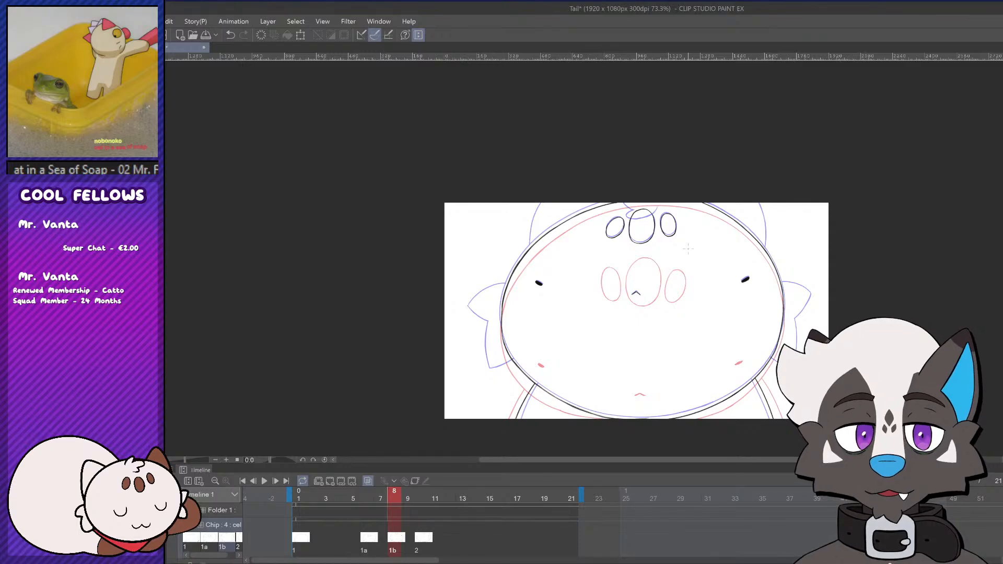
{"action": "mouse_move", "coordinate": [376, 502]}
{"action": "left_mouse_down"}
{"action": "mouse_move", "coordinate": [341, 505]}
{"action": "mouse_move", "coordinate": [435, 492]}
{"action": "mouse_move", "coordinate": [352, 494]}
{"action": "mouse_move", "coordinate": [391, 491]}
{"action": "left_mouse_up"}
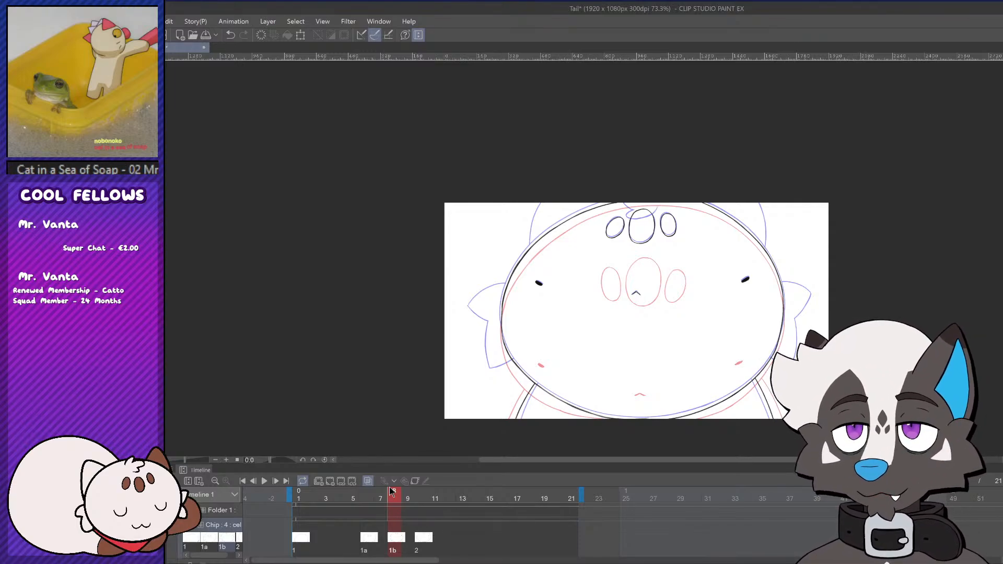
{"action": "left_click_drag", "start_coordinate": [378, 500], "coordinate": [441, 481]}
{"action": "left_click", "coordinate": [368, 481]}
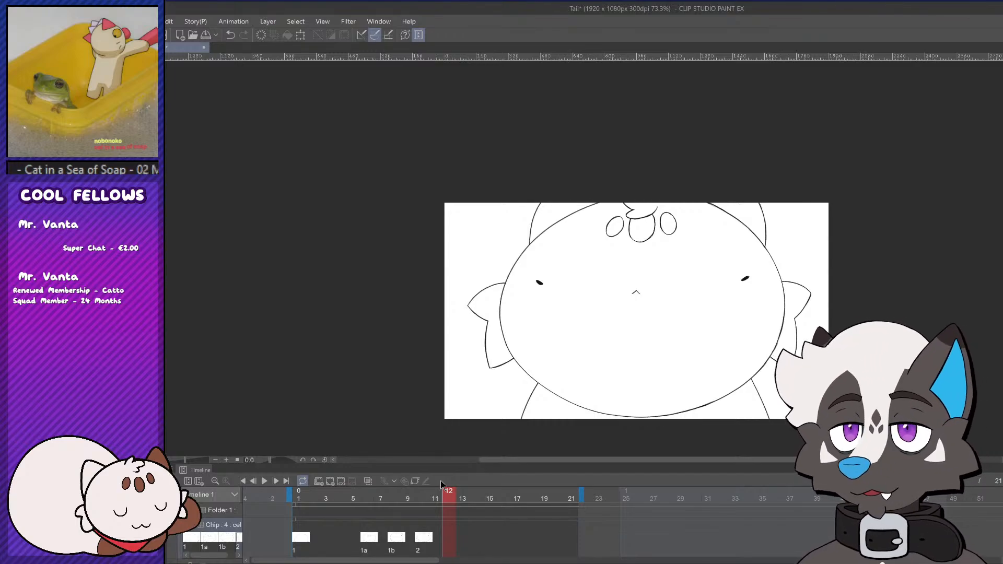
{"action": "mouse_move", "coordinate": [343, 494]}
{"action": "left_mouse_down"}
{"action": "mouse_move", "coordinate": [417, 483]}
{"action": "mouse_move", "coordinate": [363, 496]}
{"action": "mouse_move", "coordinate": [437, 495]}
{"action": "left_mouse_up"}
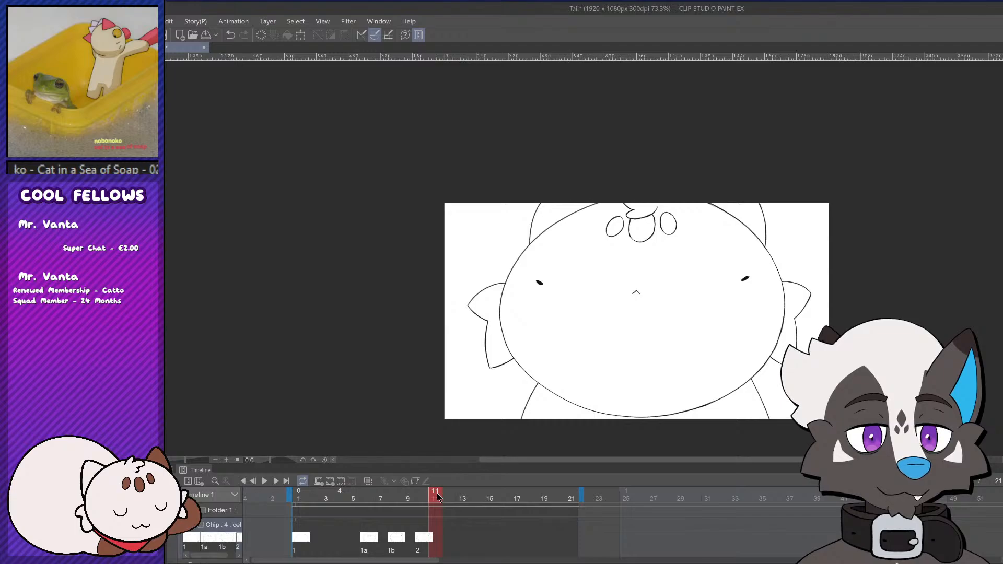
{"action": "left_click_drag", "start_coordinate": [437, 497], "coordinate": [406, 490]}
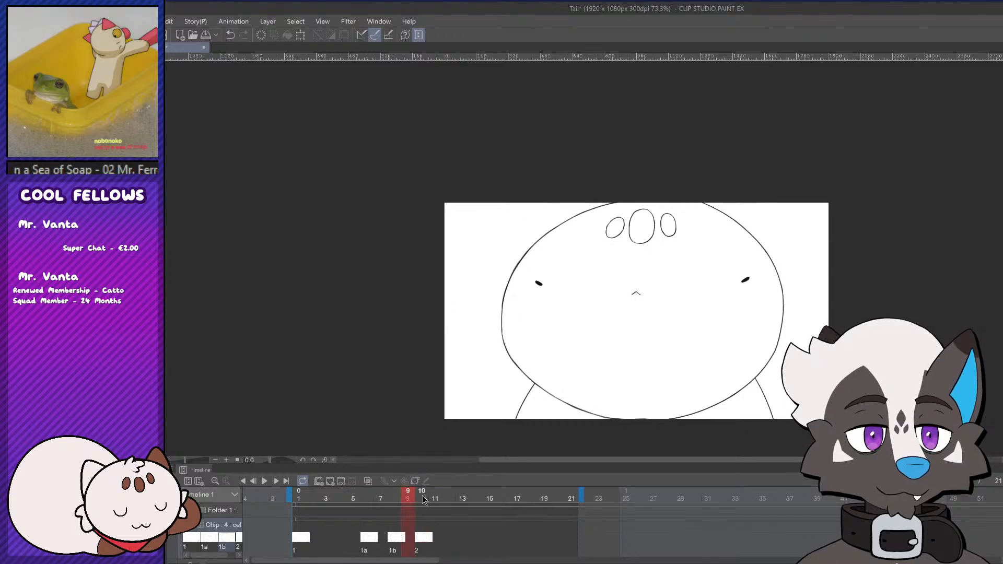
Move cel 2 to frame 12 and place a duplicate of its drawing as a new cel at frame 10
{"action": "left_click", "coordinate": [424, 536]}
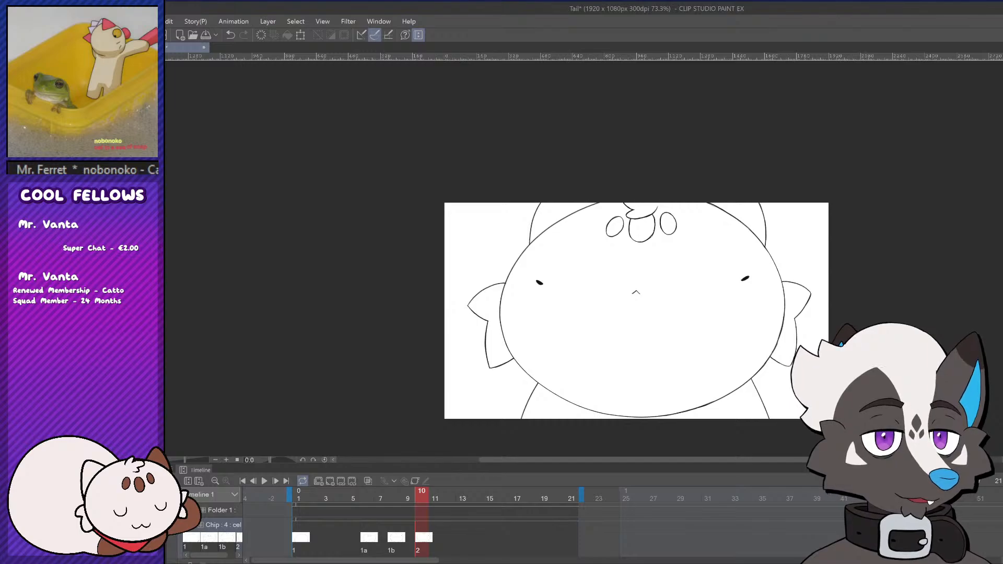
{"action": "key", "text": "ctrl+shift+n"}
{"action": "left_click_drag", "start_coordinate": [420, 529], "coordinate": [448, 530]}
{"action": "right_click", "coordinate": [420, 529]}
{"action": "left_click", "coordinate": [451, 217]}
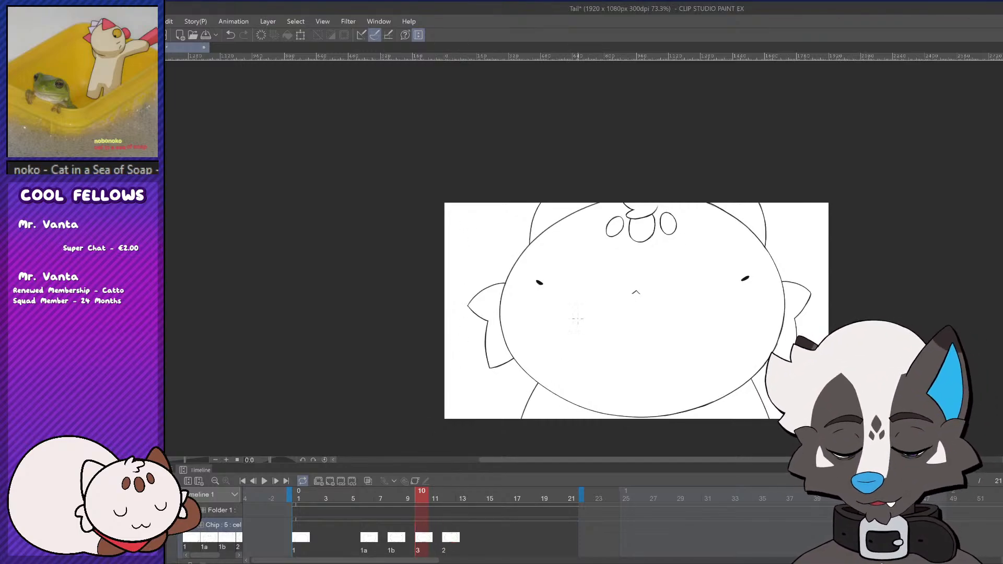
Erase the ears and cheek tufts on both sides of the head from the duplicate cel at frame 10
{"action": "left_click_drag", "start_coordinate": [527, 222], "coordinate": [537, 227]}
{"action": "mouse_move", "coordinate": [482, 285]}
{"action": "left_mouse_down"}
{"action": "mouse_move", "coordinate": [488, 349]}
{"action": "mouse_move", "coordinate": [490, 338]}
{"action": "mouse_move", "coordinate": [508, 365]}
{"action": "left_mouse_up"}
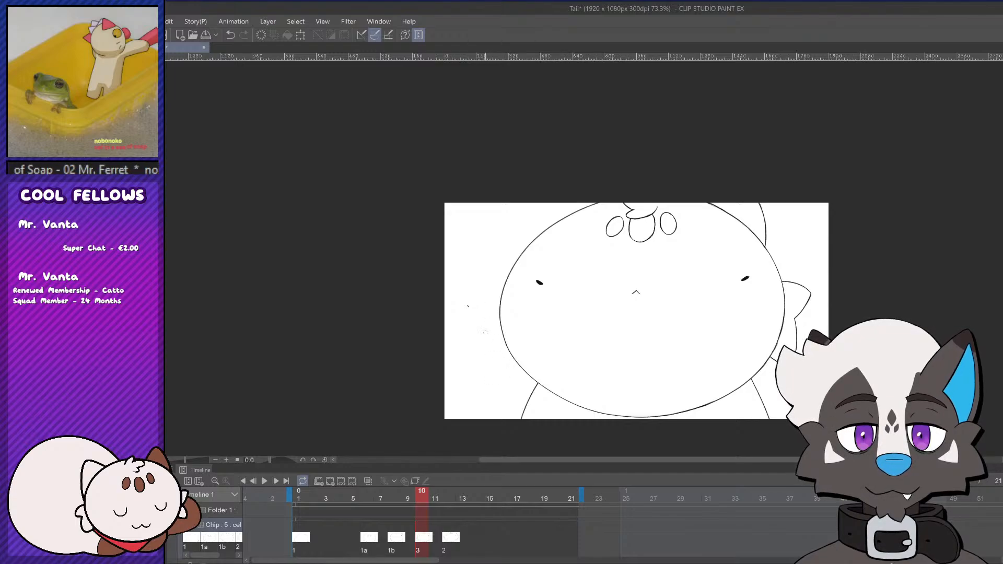
{"action": "mouse_move", "coordinate": [783, 282]}
{"action": "left_mouse_down"}
{"action": "mouse_move", "coordinate": [802, 324]}
{"action": "mouse_move", "coordinate": [791, 332]}
{"action": "mouse_move", "coordinate": [791, 348]}
{"action": "mouse_move", "coordinate": [799, 334]}
{"action": "mouse_move", "coordinate": [776, 360]}
{"action": "left_mouse_up"}
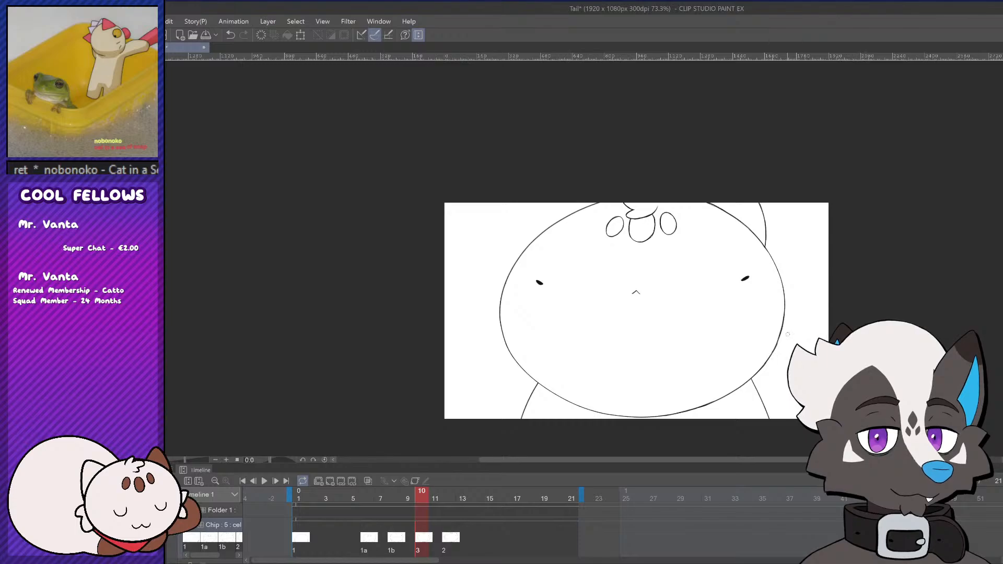
{"action": "left_click_drag", "start_coordinate": [766, 246], "coordinate": [761, 209]}
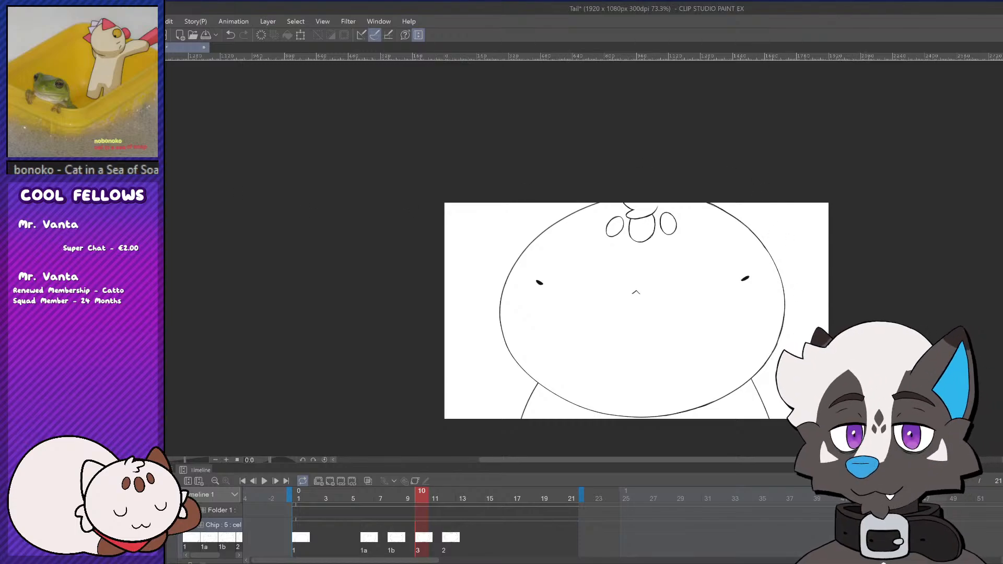
Turn on the onion skin and erase the hair tuft above the middle forehead oval on cel 3
{"action": "left_click", "coordinate": [368, 480]}
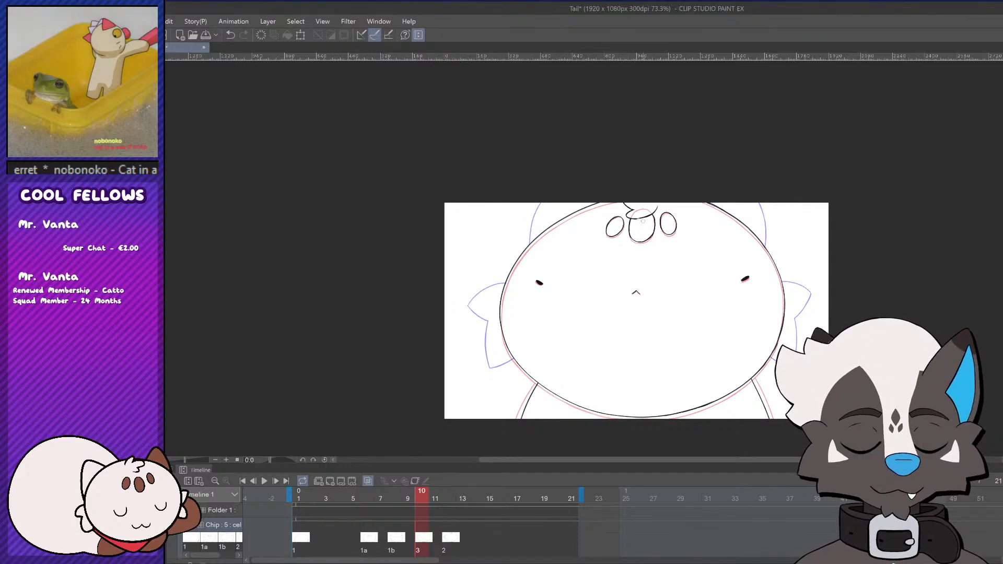
{"action": "scroll", "coordinate": [648, 215], "scroll_direction": "up", "scroll_amount": 2}
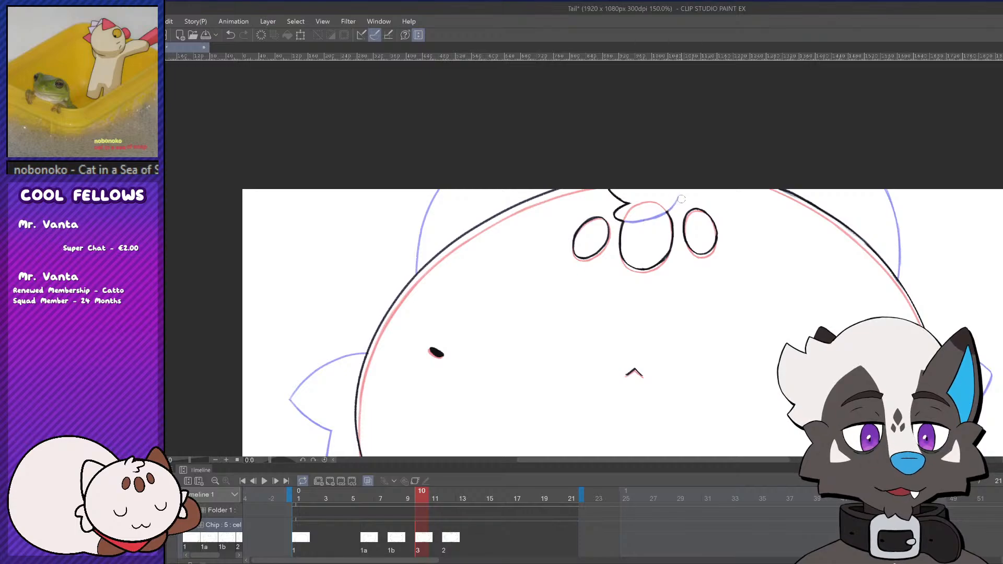
{"action": "scroll", "coordinate": [617, 206], "scroll_direction": "up", "scroll_amount": 1}
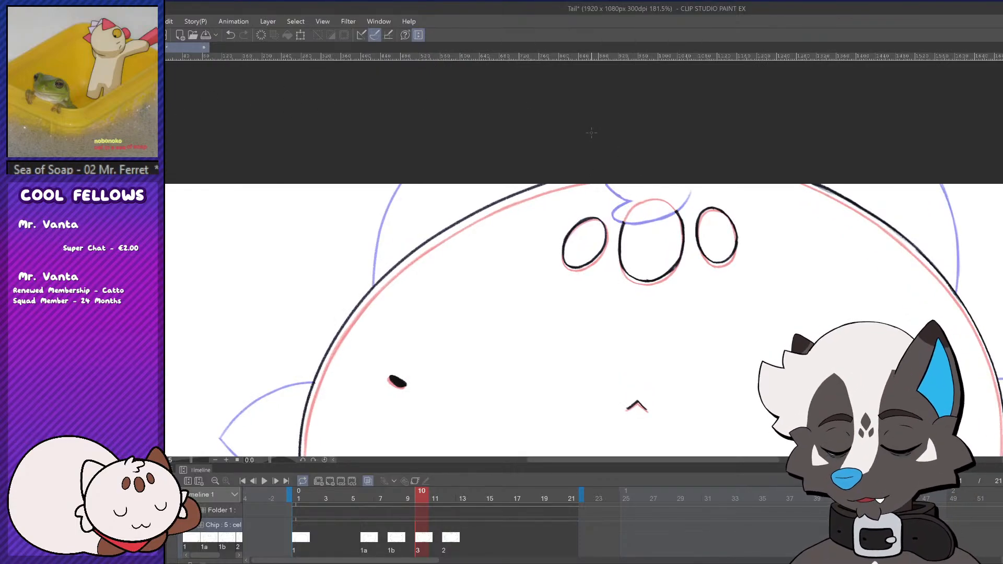
{"action": "scroll", "coordinate": [660, 168], "scroll_direction": "up", "scroll_amount": 3}
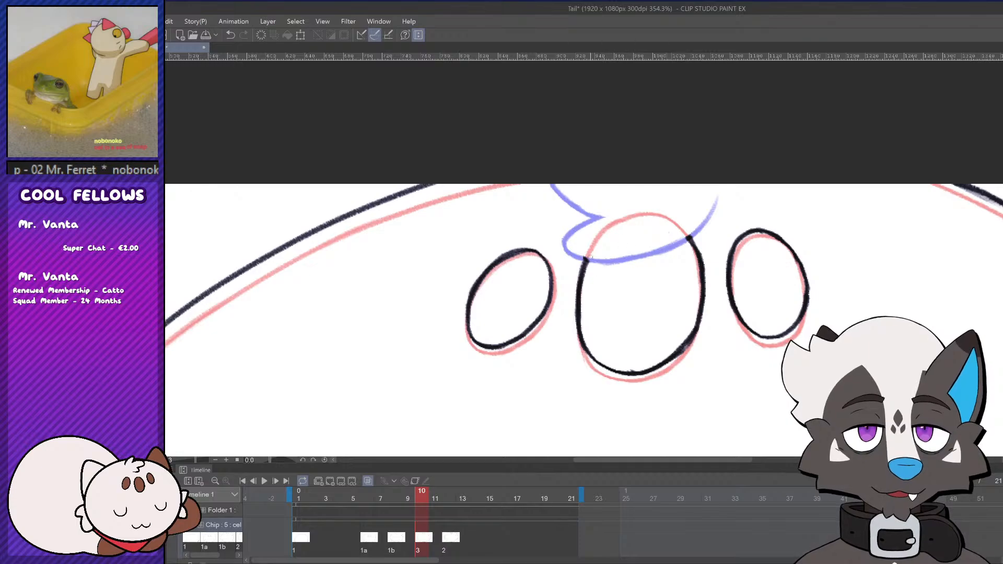
Draw the missing top arc of the middle forehead oval on cel 3 along the red onion-skin outline
{"action": "mouse_move", "coordinate": [603, 235]}
{"action": "left_mouse_down"}
{"action": "mouse_move", "coordinate": [589, 271]}
{"action": "mouse_move", "coordinate": [604, 231]}
{"action": "mouse_move", "coordinate": [627, 220]}
{"action": "left_mouse_up"}
{"action": "key", "text": "ctrl+z"}
{"action": "left_click_drag", "start_coordinate": [607, 230], "coordinate": [653, 212]}
{"action": "key", "text": "ctrl+z"}
{"action": "key", "text": "ctrl+z"}
{"action": "key", "text": "ctrl+z"}
{"action": "key", "text": "ctrl+z"}
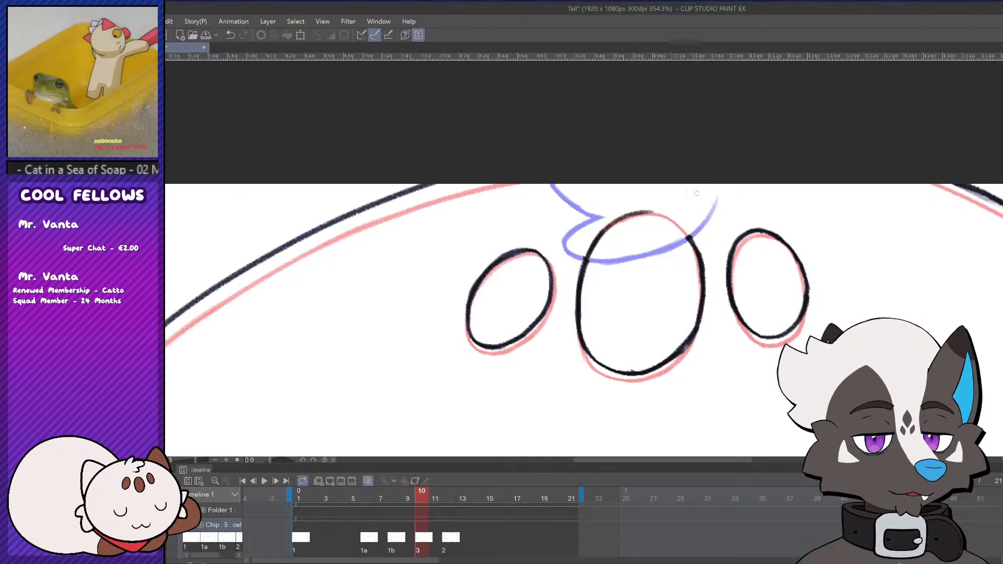
{"action": "key", "text": "ctrl+z"}
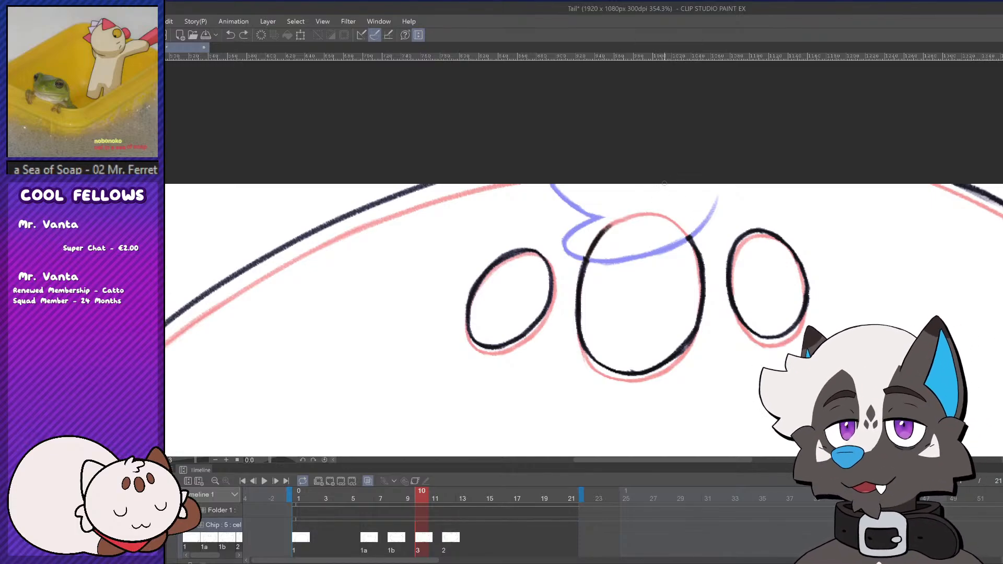
{"action": "mouse_move", "coordinate": [601, 232]}
{"action": "left_mouse_down"}
{"action": "mouse_move", "coordinate": [634, 213]}
{"action": "mouse_move", "coordinate": [606, 228]}
{"action": "mouse_move", "coordinate": [644, 214]}
{"action": "mouse_move", "coordinate": [607, 226]}
{"action": "mouse_move", "coordinate": [673, 220]}
{"action": "mouse_move", "coordinate": [646, 213]}
{"action": "mouse_move", "coordinate": [673, 219]}
{"action": "mouse_move", "coordinate": [663, 213]}
{"action": "mouse_move", "coordinate": [689, 238]}
{"action": "left_mouse_up"}
{"action": "key", "text": "ctrl+z"}
{"action": "key", "text": "ctrl+z"}
{"action": "key", "text": "ctrl+z"}
{"action": "key", "text": "ctrl+z"}
{"action": "key", "text": "ctrl+z"}
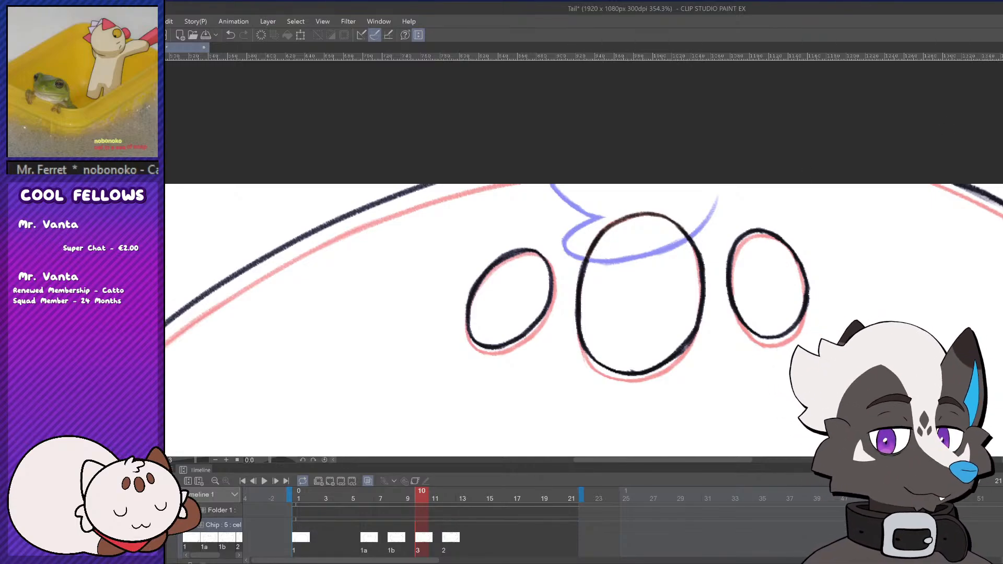
Try several rough shapes for the cheek tuft on the right side of the face on cel 3
{"action": "scroll", "coordinate": [726, 385], "scroll_direction": "down", "scroll_amount": 8}
{"action": "scroll", "coordinate": [726, 385], "scroll_direction": "up", "scroll_amount": 2}
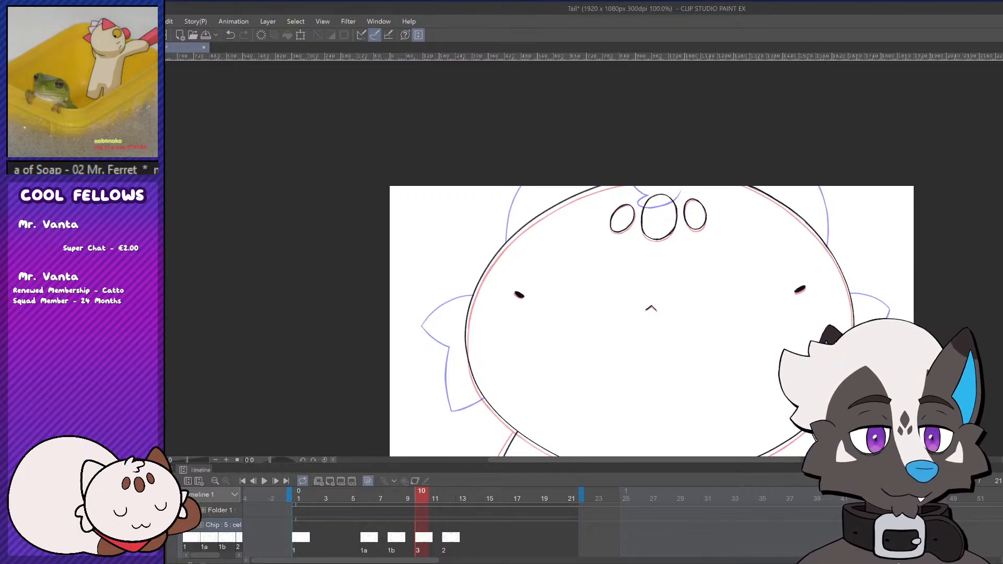
{"action": "scroll", "coordinate": [691, 186], "scroll_direction": "down", "scroll_amount": 4}
{"action": "scroll", "coordinate": [836, 233], "scroll_direction": "up", "scroll_amount": 4}
{"action": "scroll", "coordinate": [775, 243], "scroll_direction": "down", "scroll_amount": 2}
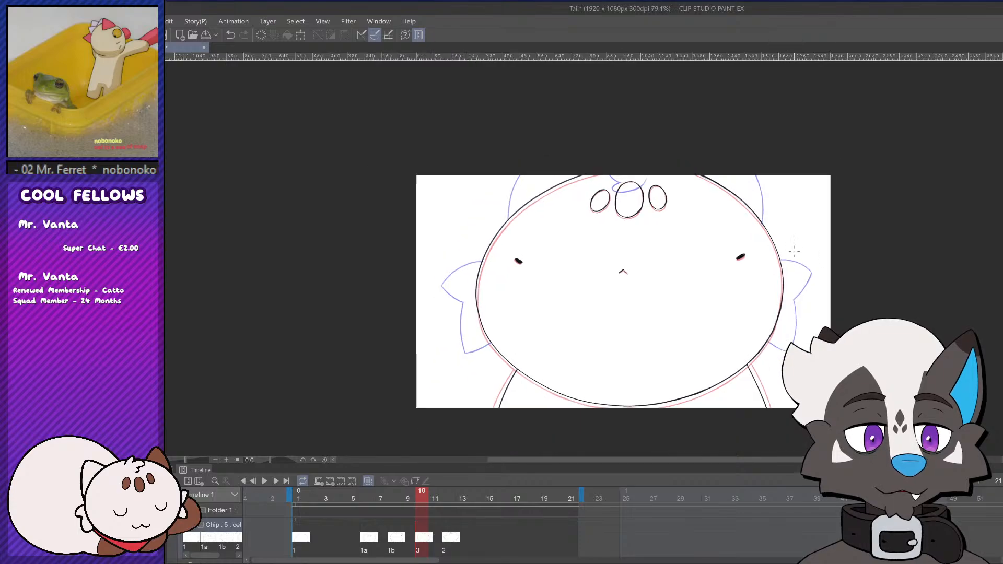
{"action": "scroll", "coordinate": [789, 262], "scroll_direction": "up", "scroll_amount": 2}
{"action": "scroll", "coordinate": [804, 282], "scroll_direction": "down", "scroll_amount": 2}
{"action": "scroll", "coordinate": [822, 307], "scroll_direction": "up", "scroll_amount": 2}
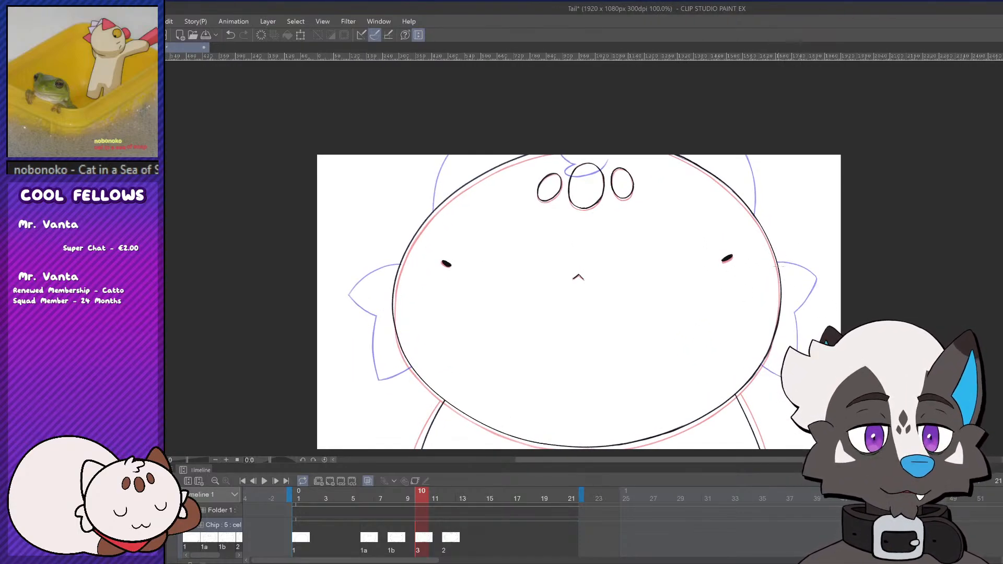
{"action": "left_click_drag", "start_coordinate": [779, 265], "coordinate": [772, 358]}
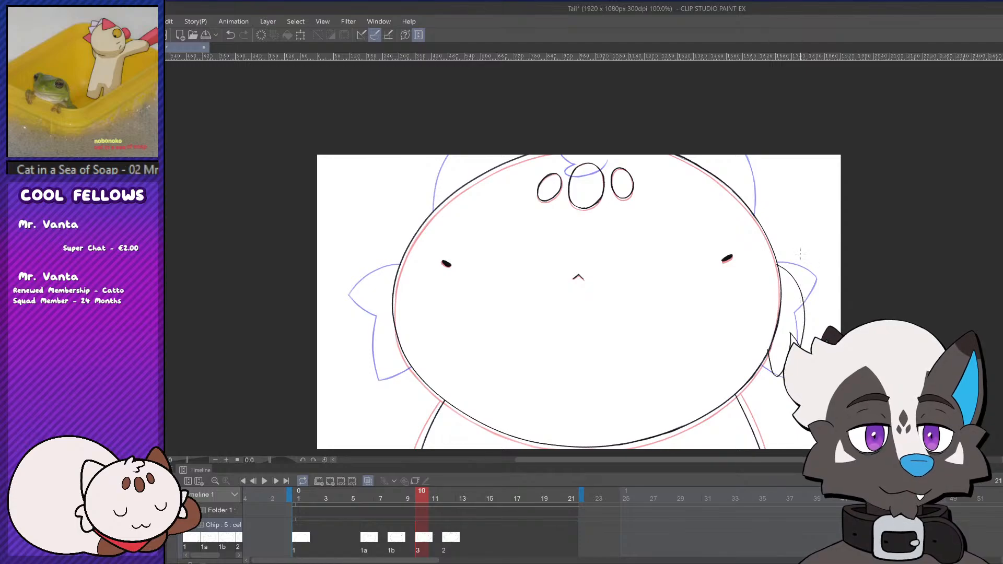
{"action": "key", "text": "ctrl+z"}
{"action": "mouse_move", "coordinate": [773, 263]}
{"action": "left_mouse_down"}
{"action": "mouse_move", "coordinate": [813, 312]}
{"action": "mouse_move", "coordinate": [787, 347]}
{"action": "left_mouse_up"}
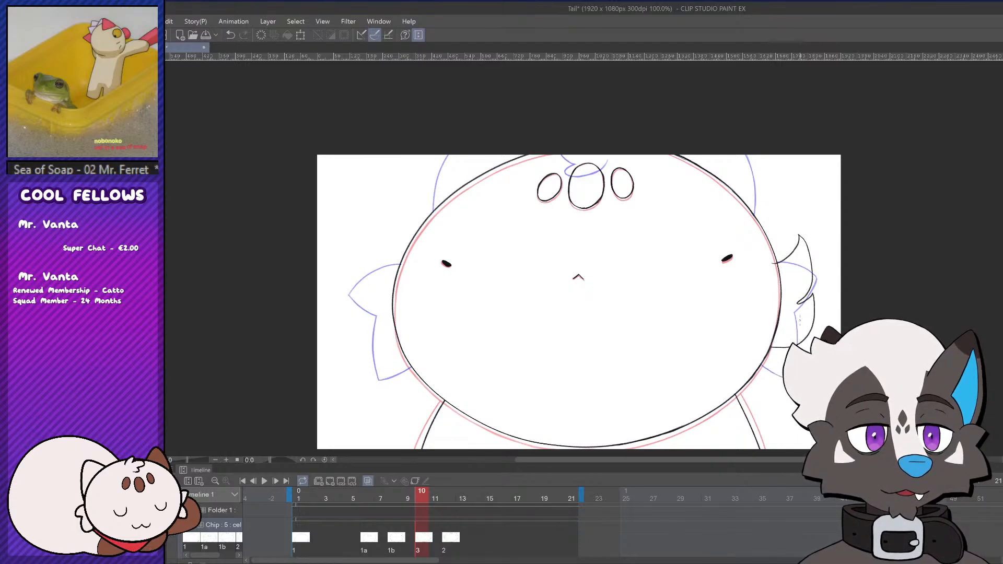
{"action": "key", "text": "ctrl+z"}
{"action": "left_click_drag", "start_coordinate": [775, 265], "coordinate": [808, 323]}
{"action": "key", "text": "ctrl+z"}
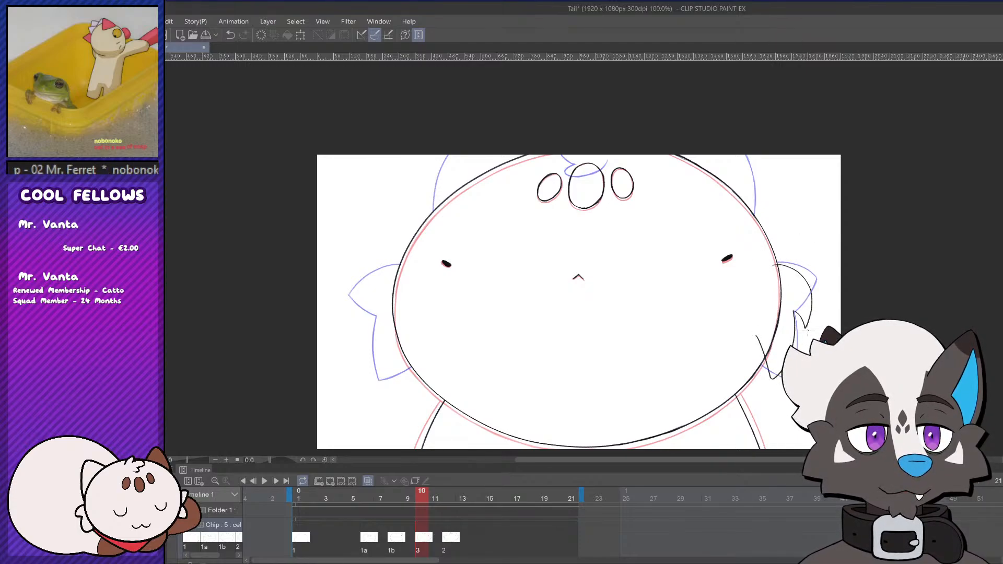
{"action": "left_click_drag", "start_coordinate": [773, 263], "coordinate": [811, 306]}
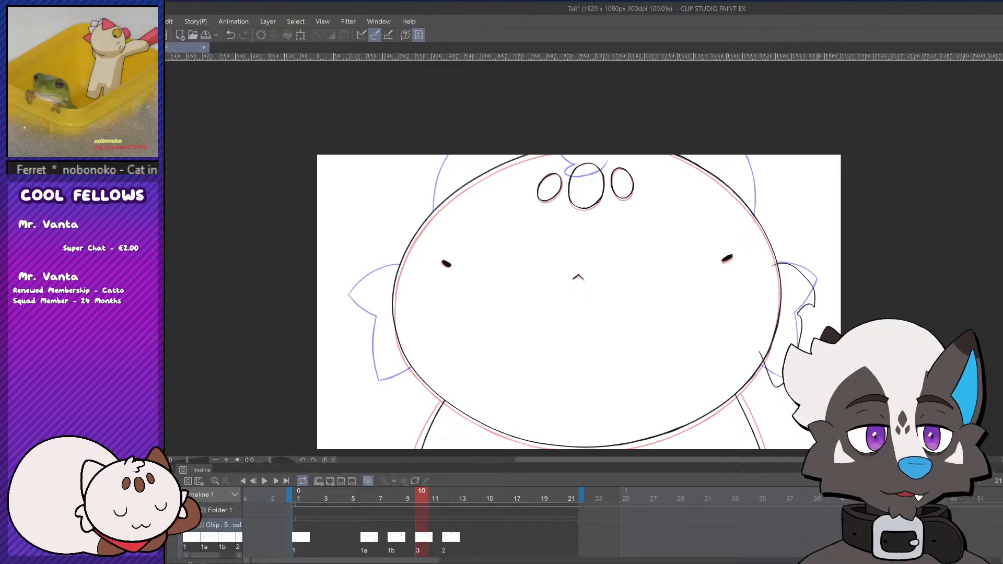
{"action": "key", "text": "ctrl+z"}
Play back the animation to check the motion, then stop it
{"action": "left_click", "coordinate": [264, 481]}
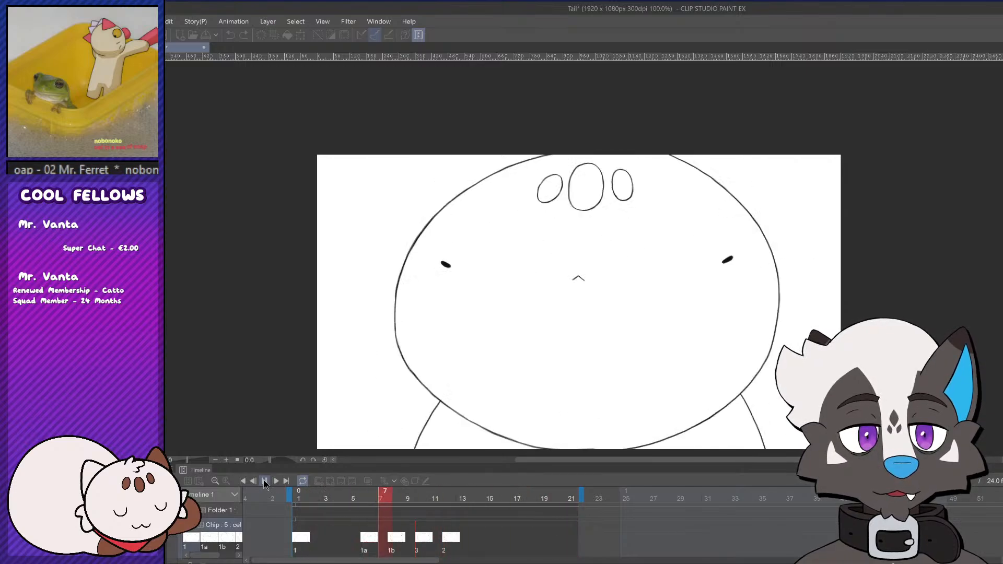
{"action": "left_click", "coordinate": [264, 480]}
Draw the upper edge of the right cheek tuft on cel 3, slightly below its blue onion-skin outline
{"action": "scroll", "coordinate": [807, 284], "scroll_direction": "up", "scroll_amount": 4}
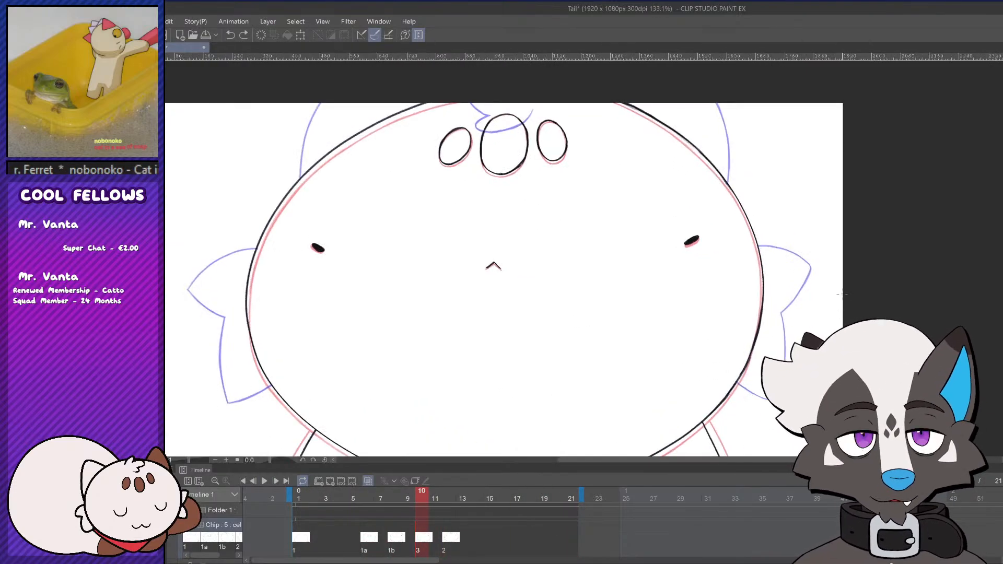
{"action": "key", "text": "ctrl+z"}
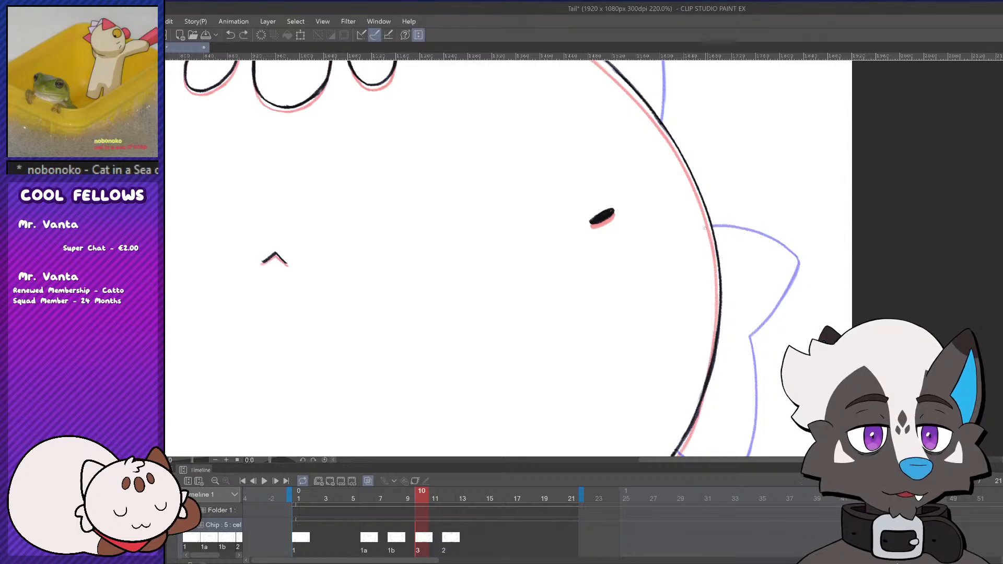
{"action": "left_click_drag", "start_coordinate": [704, 227], "coordinate": [803, 267]}
{"action": "key", "text": "ctrl+z"}
{"action": "left_click_drag", "start_coordinate": [703, 225], "coordinate": [803, 273]}
{"action": "key", "text": "ctrl+z"}
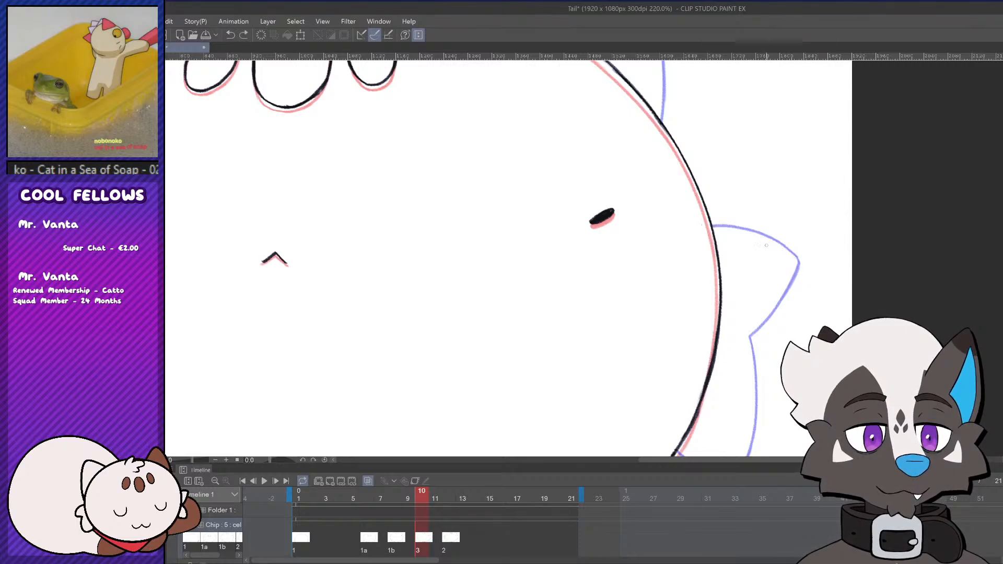
{"action": "mouse_move", "coordinate": [708, 228]}
{"action": "left_mouse_down"}
{"action": "mouse_move", "coordinate": [770, 240]}
{"action": "mouse_move", "coordinate": [797, 277]}
{"action": "mouse_move", "coordinate": [752, 334]}
{"action": "left_mouse_up"}
{"action": "scroll", "coordinate": [724, 230], "scroll_direction": "down", "scroll_amount": 5}
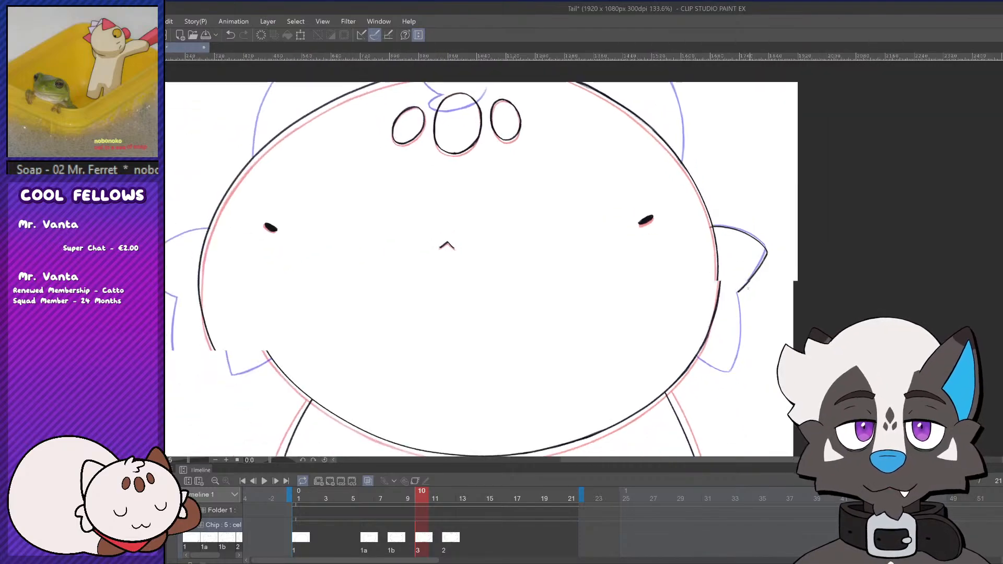
{"action": "scroll", "coordinate": [770, 327], "scroll_direction": "up", "scroll_amount": 5}
{"action": "key", "text": "ctrl+z"}
{"action": "key", "text": "ctrl+z"}
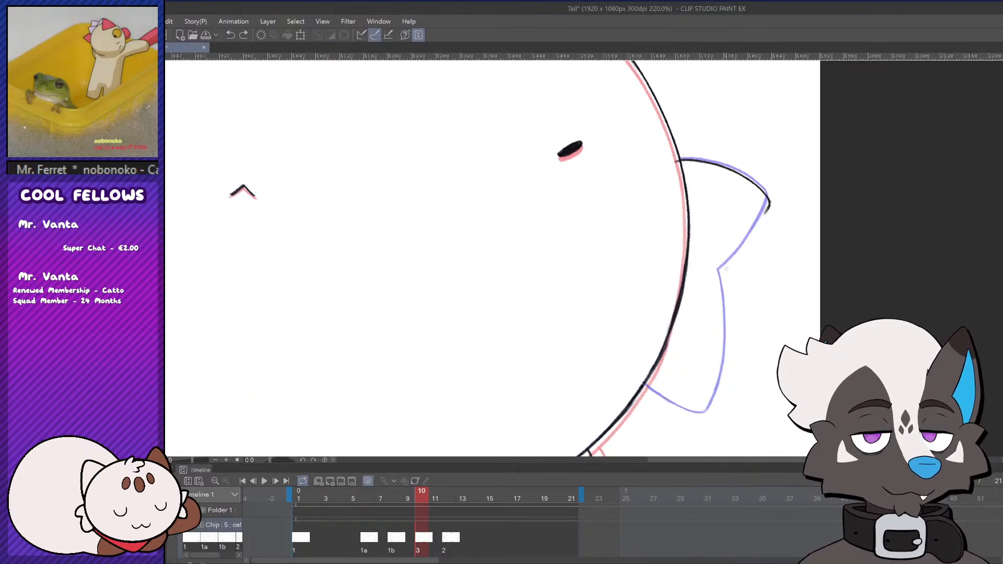
Draw the underside of the tuft's upper point from its tip to the notch, just outside the blue outline
{"action": "left_click_drag", "start_coordinate": [718, 269], "coordinate": [757, 223]}
{"action": "key", "text": "ctrl+z"}
{"action": "left_click_drag", "start_coordinate": [731, 259], "coordinate": [769, 203]}
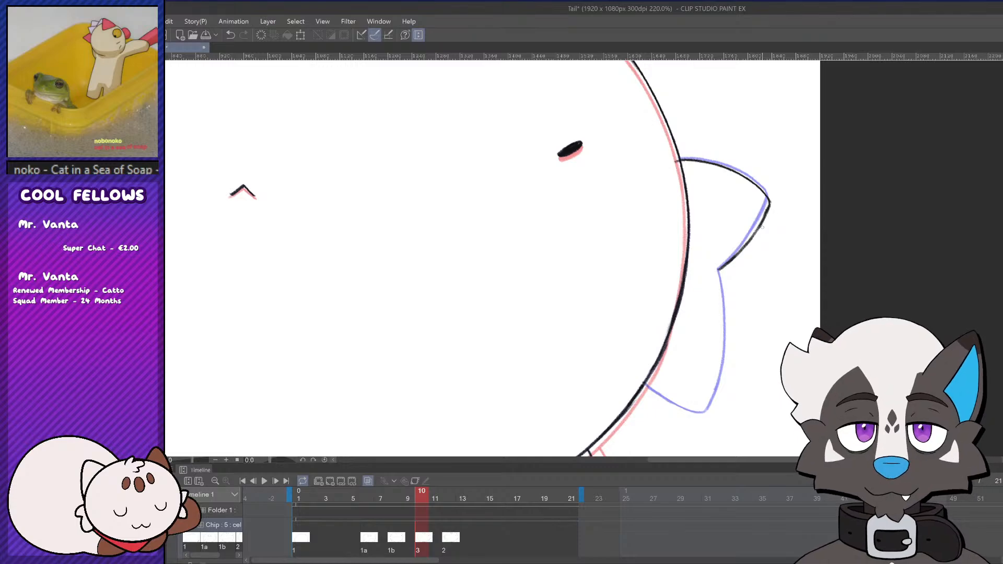
Try several strokes for the outer edge of the right cheek tuft's lower point, starting down from the notch on cel 3
{"action": "scroll", "coordinate": [720, 275], "scroll_direction": "down", "scroll_amount": 1}
{"action": "mouse_move", "coordinate": [720, 275]}
{"action": "left_mouse_down"}
{"action": "mouse_move", "coordinate": [739, 241]}
{"action": "mouse_move", "coordinate": [746, 271]}
{"action": "left_mouse_up"}
{"action": "scroll", "coordinate": [712, 363], "scroll_direction": "up", "scroll_amount": 1}
{"action": "key", "text": "ctrl+z"}
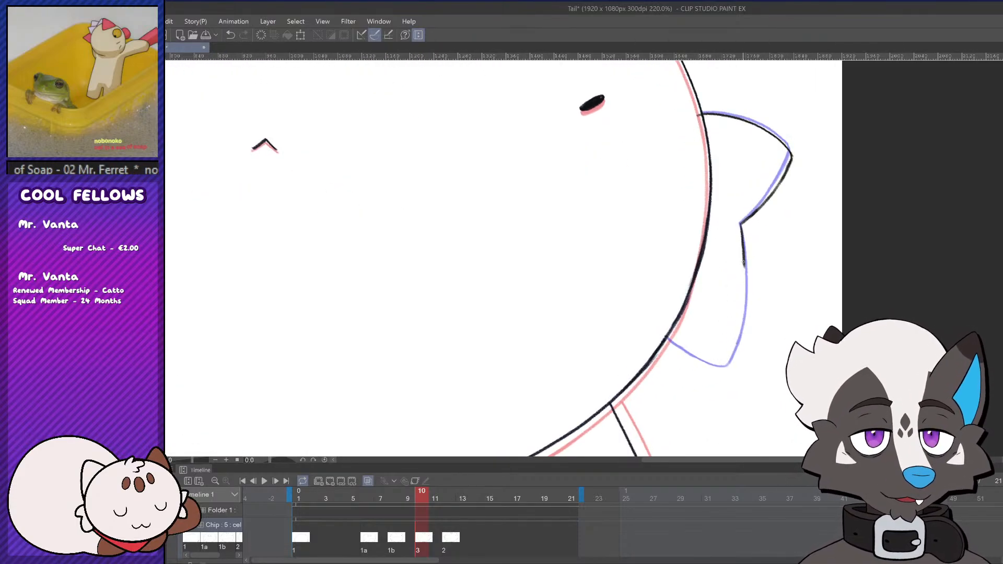
{"action": "left_click_drag", "start_coordinate": [741, 225], "coordinate": [736, 332]}
{"action": "key", "text": "ctrl+z"}
{"action": "left_click_drag", "start_coordinate": [741, 225], "coordinate": [755, 212]}
{"action": "key", "text": "ctrl+z"}
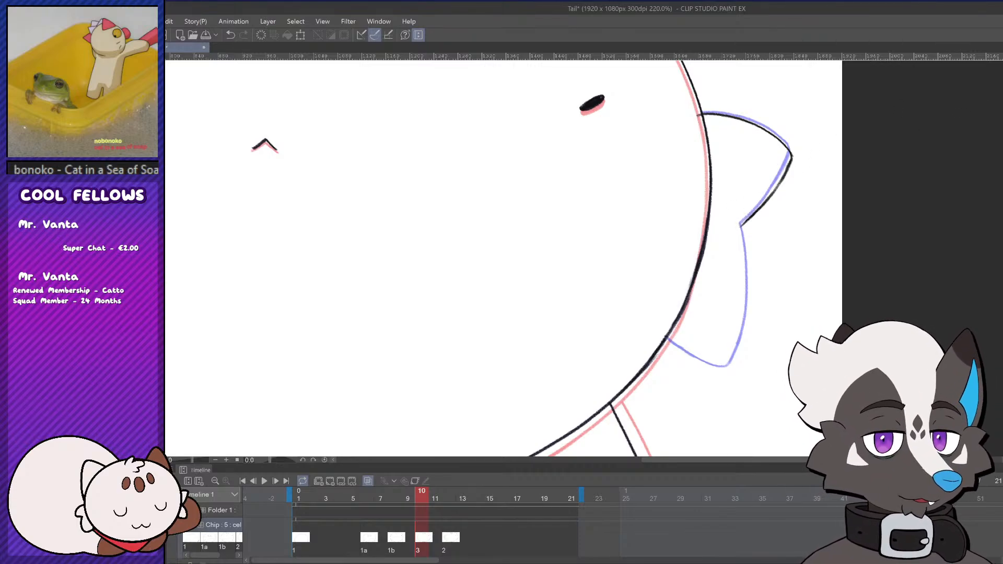
{"action": "left_click_drag", "start_coordinate": [741, 232], "coordinate": [743, 272]}
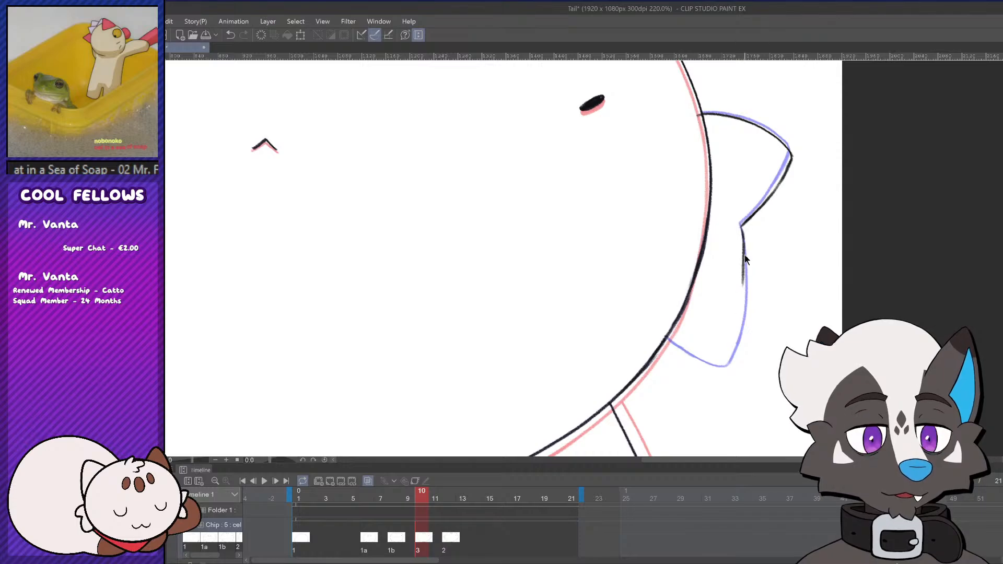
{"action": "key", "text": "ctrl+z"}
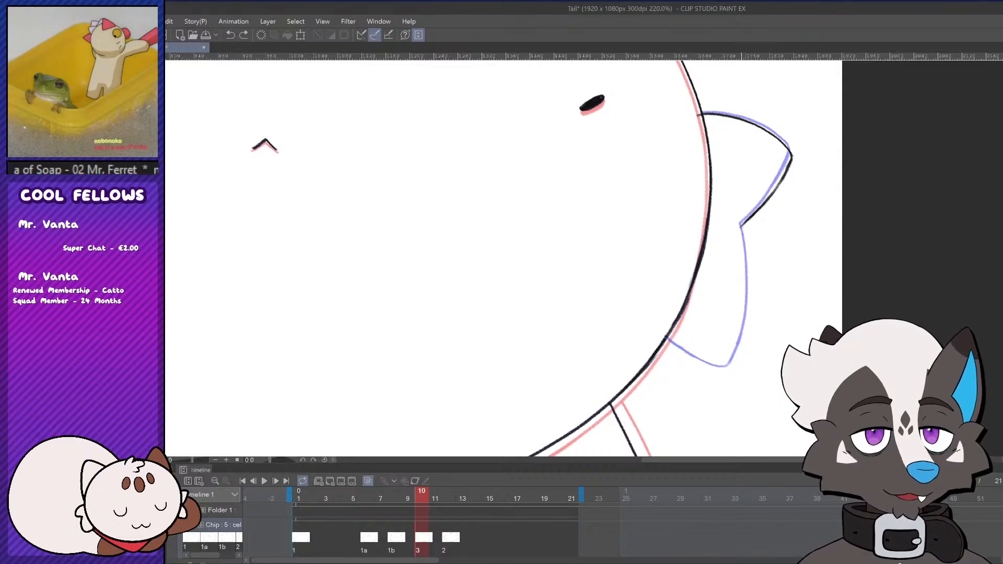
Draw the outer edge of the right tuft's lower point from the notch to its tip, slightly outside the blue onion-skin outline
{"action": "key", "text": "ctrl+z"}
{"action": "left_click_drag", "start_coordinate": [742, 225], "coordinate": [747, 325]}
{"action": "key", "text": "ctrl+z"}
{"action": "left_click_drag", "start_coordinate": [748, 252], "coordinate": [738, 361]}
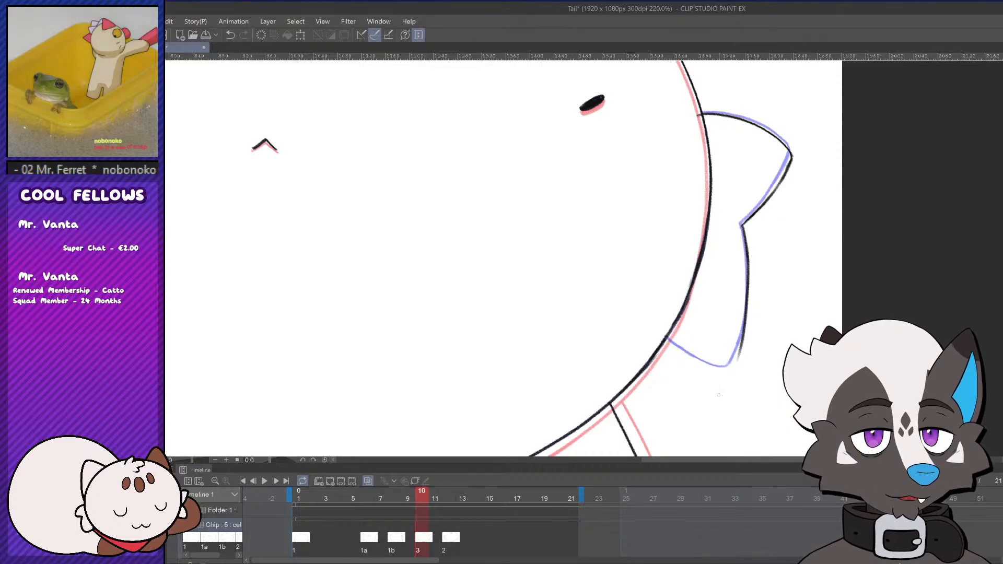
{"action": "key", "text": "ctrl+z"}
{"action": "left_click_drag", "start_coordinate": [748, 258], "coordinate": [737, 350]}
{"action": "key", "text": "ctrl+z"}
{"action": "left_click_drag", "start_coordinate": [748, 253], "coordinate": [726, 370]}
{"action": "key", "text": "ctrl+z"}
Close the right cheek tuft with a curved underside between the face outline and the lower tip, just below the blue outline
{"action": "mouse_move", "coordinate": [662, 335]}
{"action": "left_mouse_down"}
{"action": "mouse_move", "coordinate": [712, 369]}
{"action": "mouse_move", "coordinate": [723, 371]}
{"action": "mouse_move", "coordinate": [736, 345]}
{"action": "left_mouse_up"}
{"action": "key", "text": "ctrl+z"}
{"action": "key", "text": "ctrl+z"}
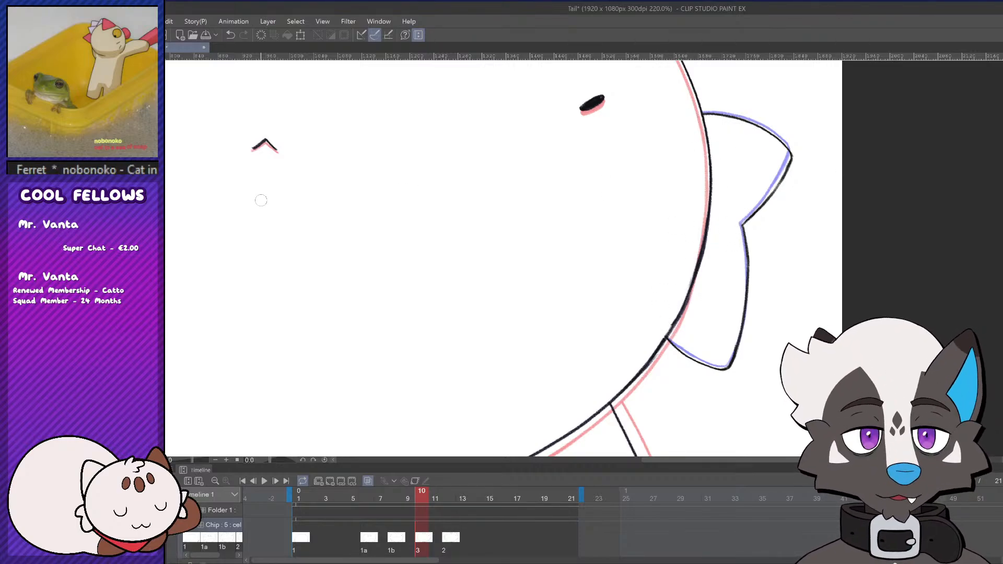
Bring the whole drawing into view and move the timeline playhead to frame 11
{"action": "scroll", "coordinate": [766, 255], "scroll_direction": "down", "scroll_amount": 7}
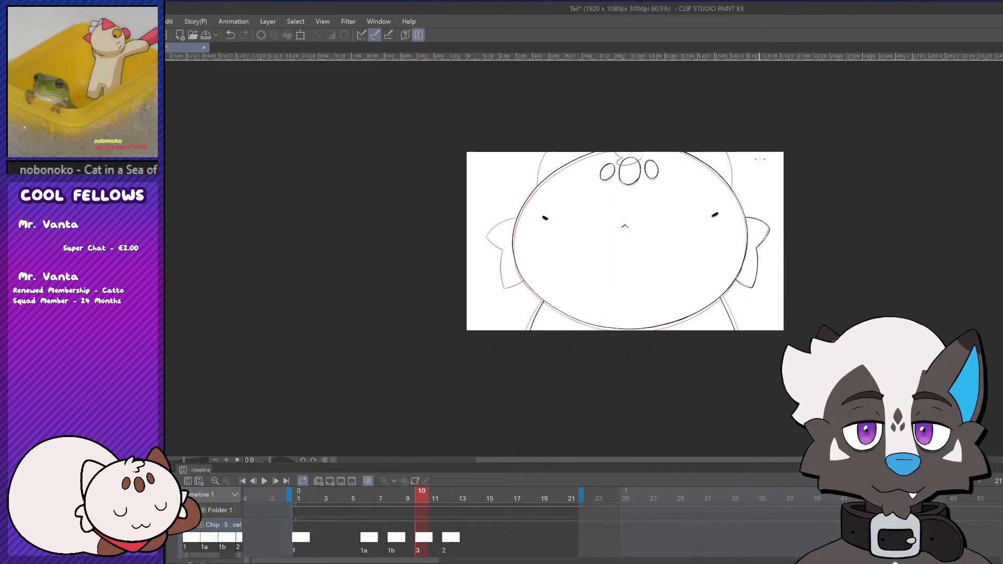
{"action": "scroll", "coordinate": [766, 153], "scroll_direction": "up", "scroll_amount": 2}
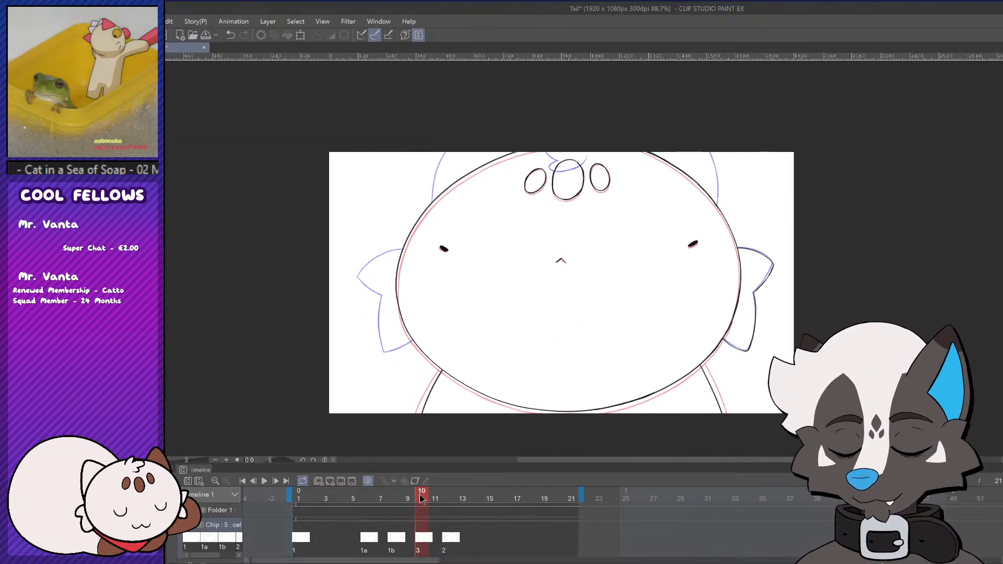
{"action": "mouse_move", "coordinate": [422, 492]}
{"action": "left_mouse_down"}
{"action": "mouse_move", "coordinate": [342, 491]}
{"action": "mouse_move", "coordinate": [461, 492]}
{"action": "mouse_move", "coordinate": [415, 491]}
{"action": "mouse_move", "coordinate": [434, 492]}
{"action": "left_mouse_up"}
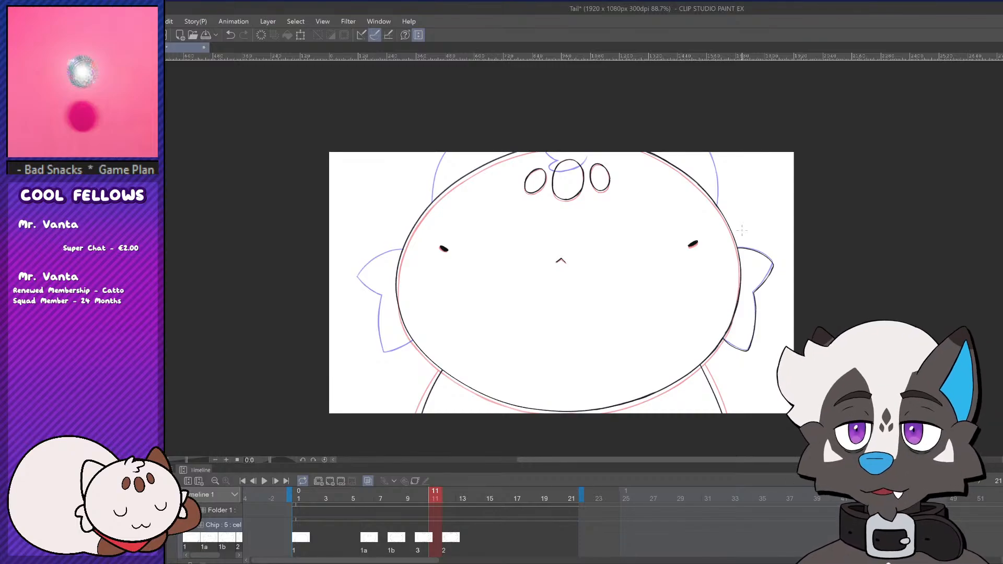
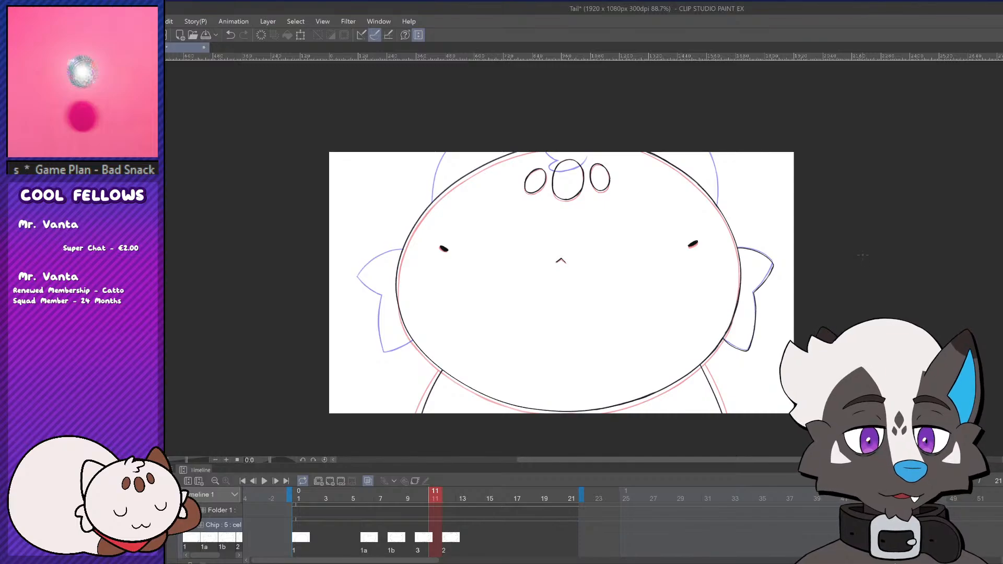
Draw the outer edge of the right ear on cel 3 from the canvas edge down to the head, slightly outside the blue outline
{"action": "scroll", "coordinate": [713, 153], "scroll_direction": "up", "scroll_amount": 3}
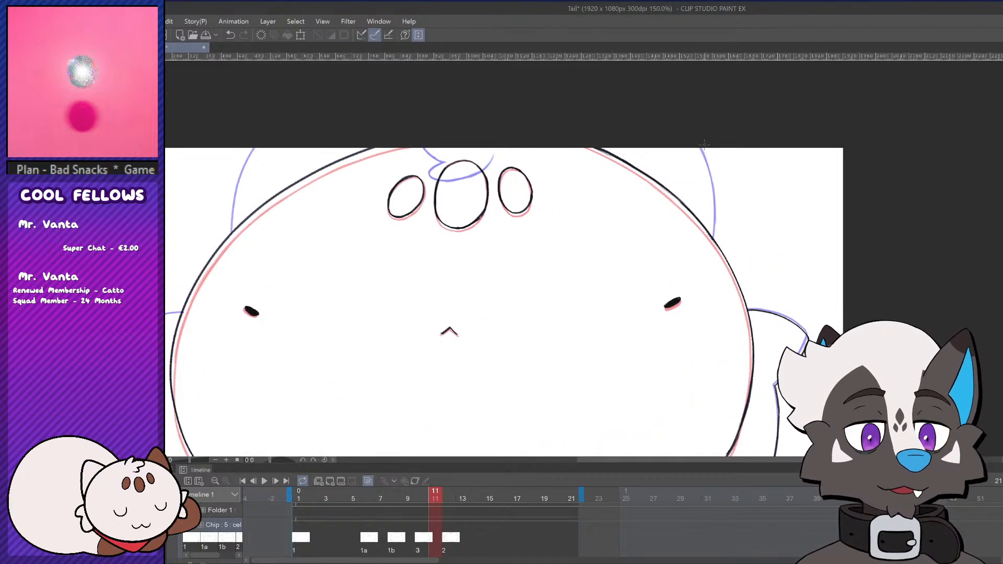
{"action": "scroll", "coordinate": [709, 155], "scroll_direction": "up", "scroll_amount": 1}
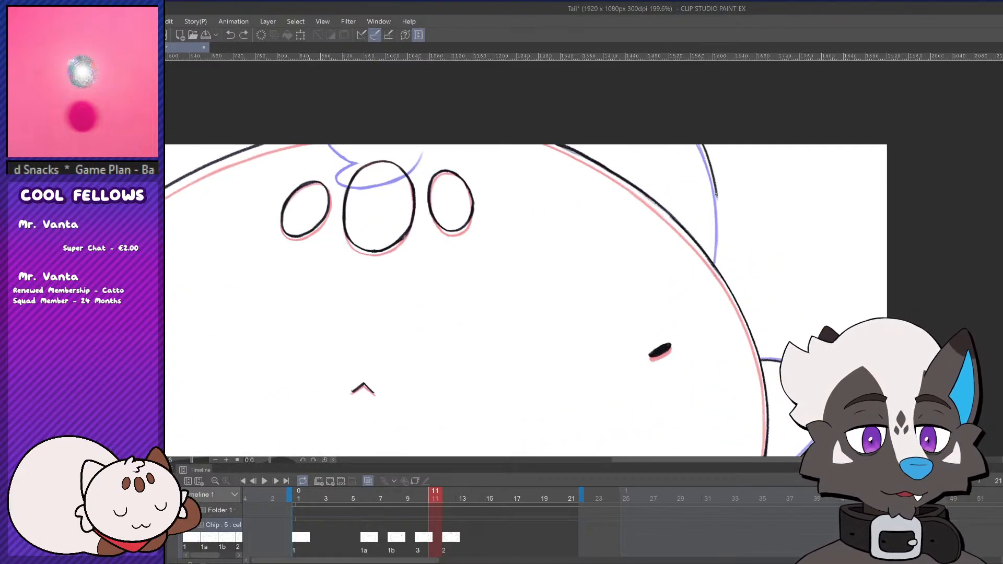
{"action": "left_click_drag", "start_coordinate": [715, 239], "coordinate": [717, 271]}
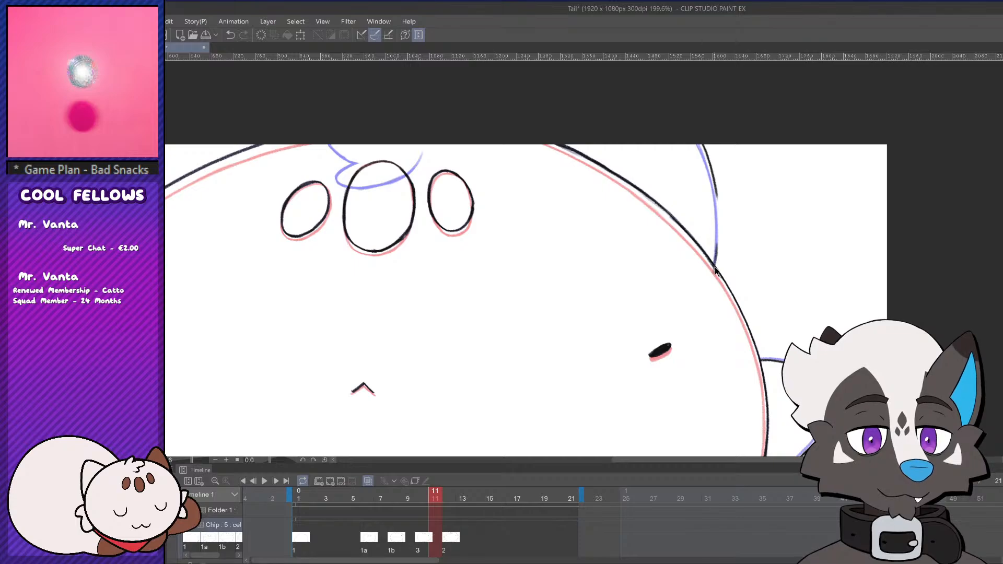
{"action": "key", "text": "ctrl+z"}
{"action": "left_click_drag", "start_coordinate": [718, 204], "coordinate": [715, 260]}
{"action": "key", "text": "ctrl+z"}
{"action": "key", "text": "ctrl+z"}
{"action": "key", "text": "ctrl+z"}
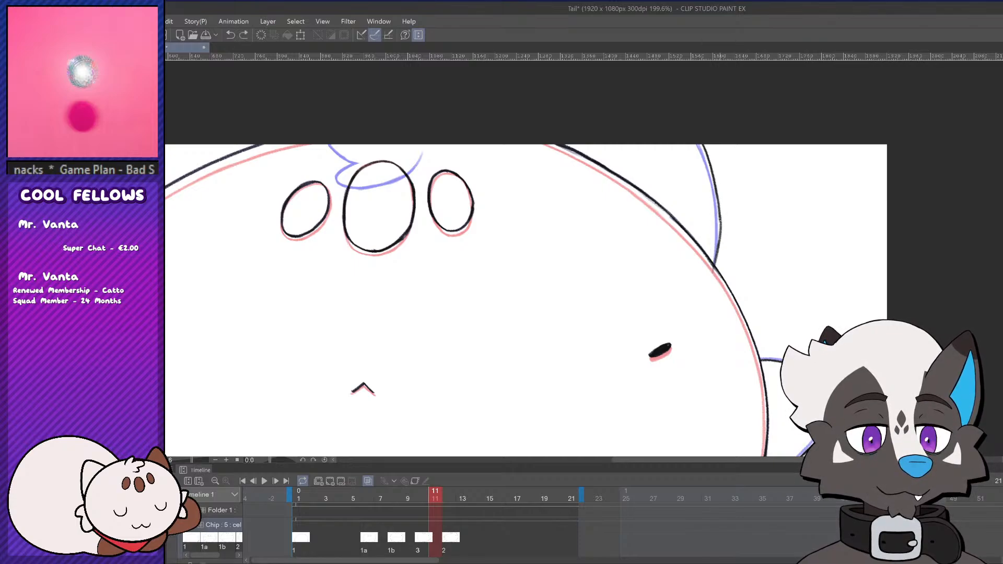
{"action": "left_click_drag", "start_coordinate": [719, 217], "coordinate": [717, 252]}
{"action": "key", "text": "ctrl+z"}
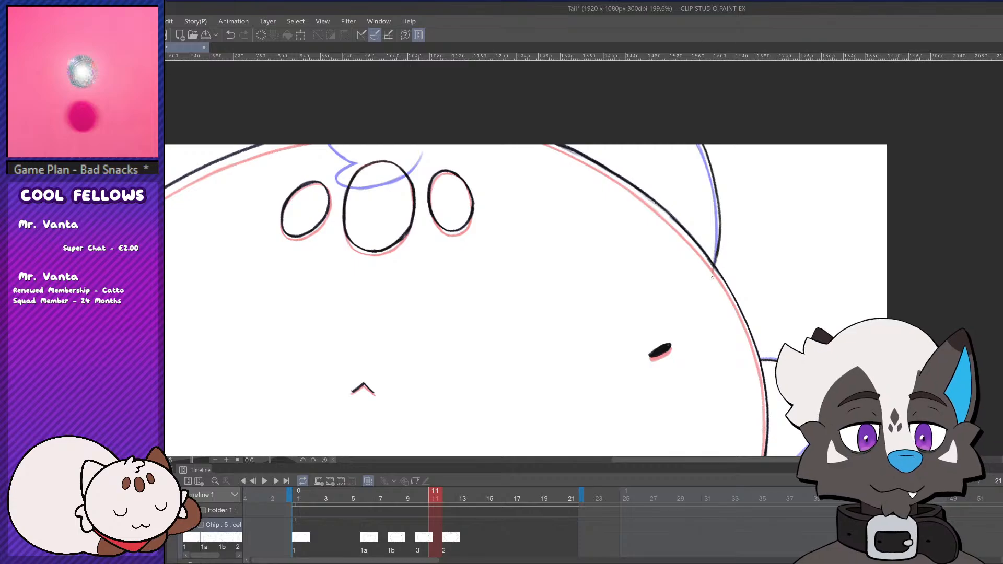
Draw the lower part of the left ear's outer edge up from the head outline, slightly outside the blue outline
{"action": "scroll", "coordinate": [757, 268], "scroll_direction": "down", "scroll_amount": 6}
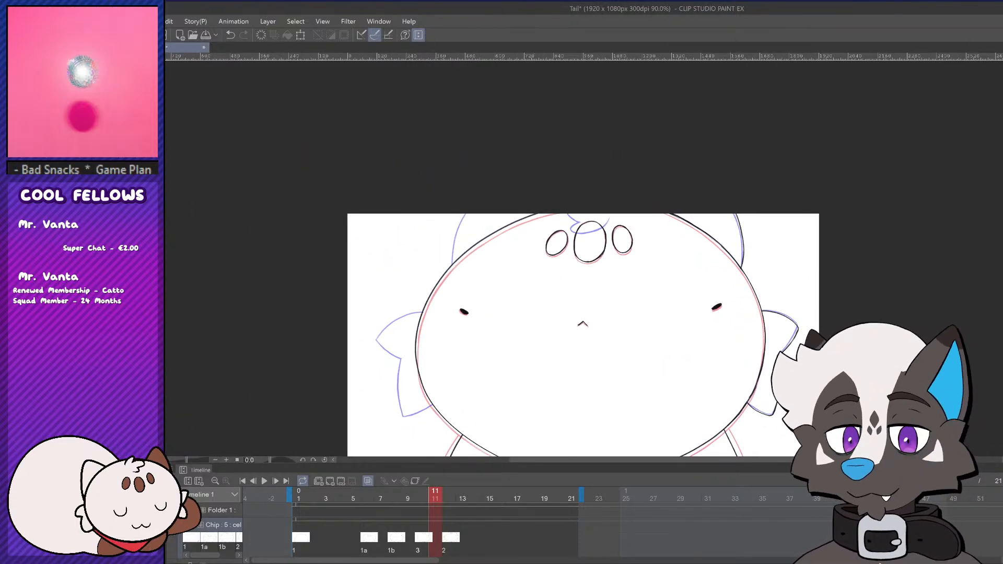
{"action": "scroll", "coordinate": [449, 262], "scroll_direction": "up", "scroll_amount": 3}
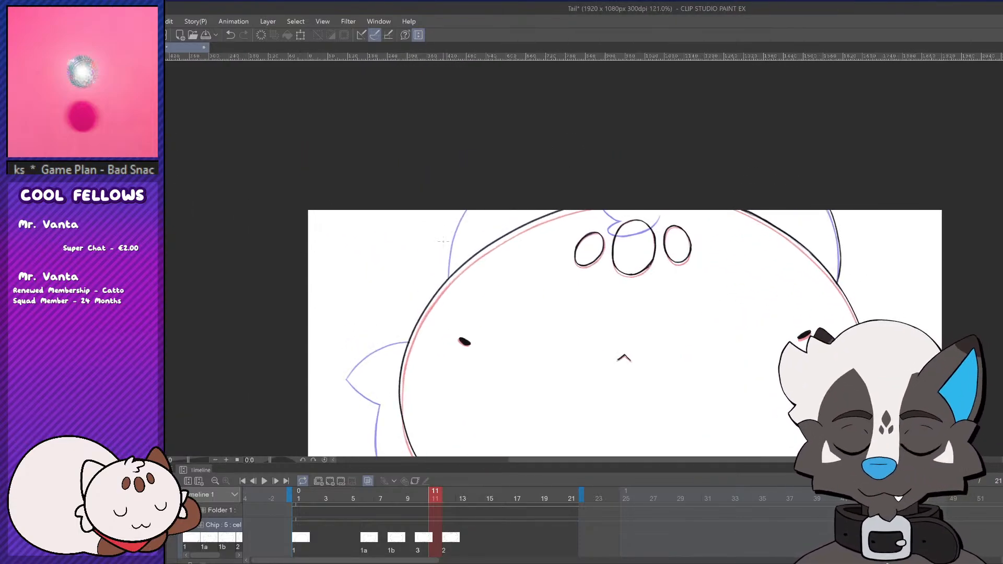
{"action": "left_click_drag", "start_coordinate": [448, 290], "coordinate": [459, 216]}
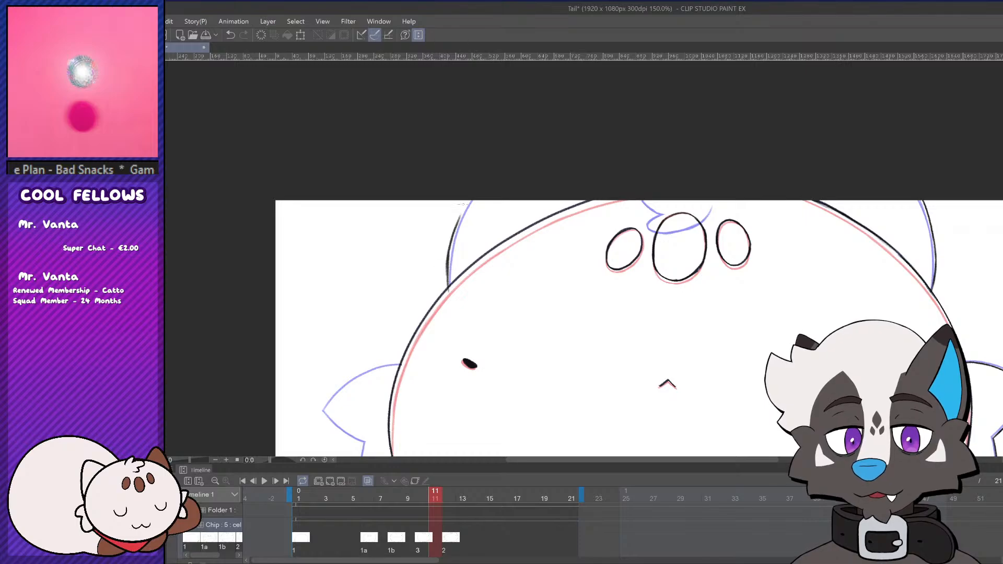
{"action": "key", "text": "ctrl+z"}
{"action": "left_click_drag", "start_coordinate": [448, 277], "coordinate": [459, 214]}
{"action": "key", "text": "ctrl+z"}
{"action": "key", "text": "ctrl+z"}
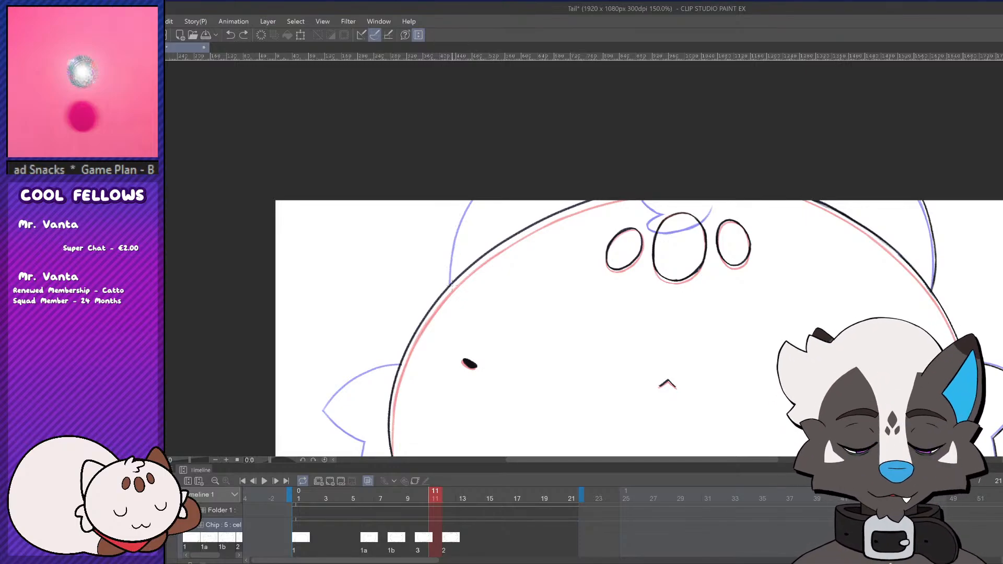
{"action": "mouse_move", "coordinate": [449, 293]}
{"action": "left_mouse_down"}
{"action": "mouse_move", "coordinate": [448, 243]}
{"action": "mouse_move", "coordinate": [445, 264]}
{"action": "mouse_move", "coordinate": [478, 188]}
{"action": "mouse_move", "coordinate": [461, 211]}
{"action": "mouse_move", "coordinate": [461, 198]}
{"action": "mouse_move", "coordinate": [449, 245]}
{"action": "mouse_move", "coordinate": [472, 200]}
{"action": "left_mouse_up"}
{"action": "key", "text": "ctrl+z"}
{"action": "key", "text": "ctrl+z"}
{"action": "key", "text": "ctrl+z"}
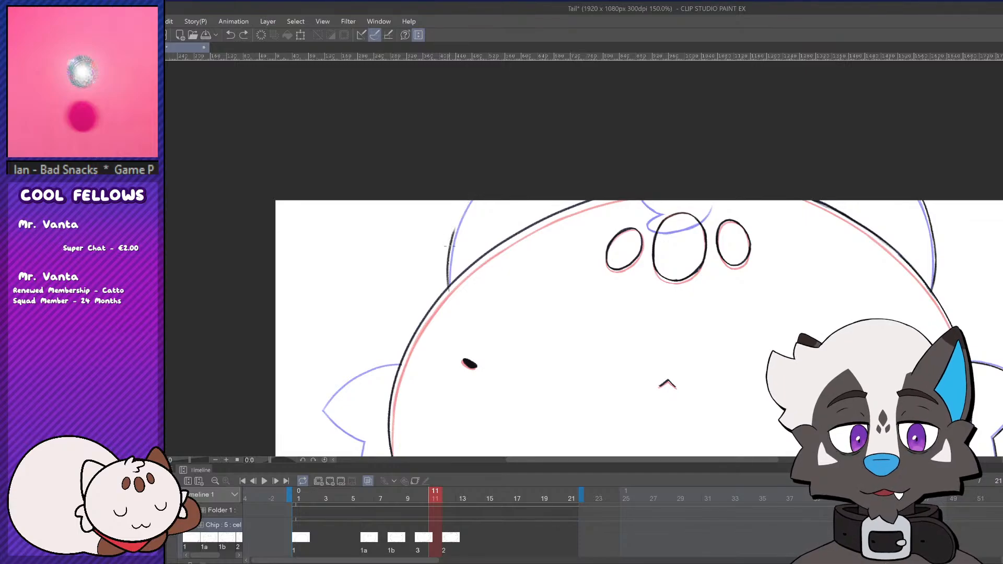
Extend the left ear's outer edge in a smooth curve up to the canvas's upper edge, just outside the blue outline
{"action": "left_click_drag", "start_coordinate": [449, 248], "coordinate": [485, 183]}
{"action": "key", "text": "ctrl+z"}
{"action": "left_click_drag", "start_coordinate": [450, 248], "coordinate": [471, 196]}
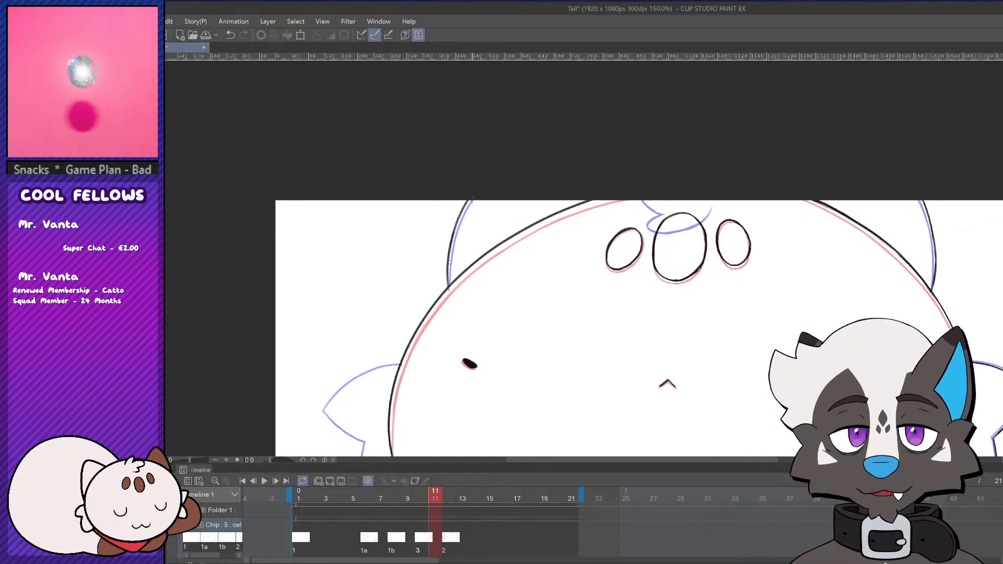
{"action": "key", "text": "ctrl+z"}
{"action": "left_click_drag", "start_coordinate": [449, 244], "coordinate": [475, 193]}
{"action": "key", "text": "ctrl+z"}
{"action": "left_click_drag", "start_coordinate": [449, 246], "coordinate": [473, 198]}
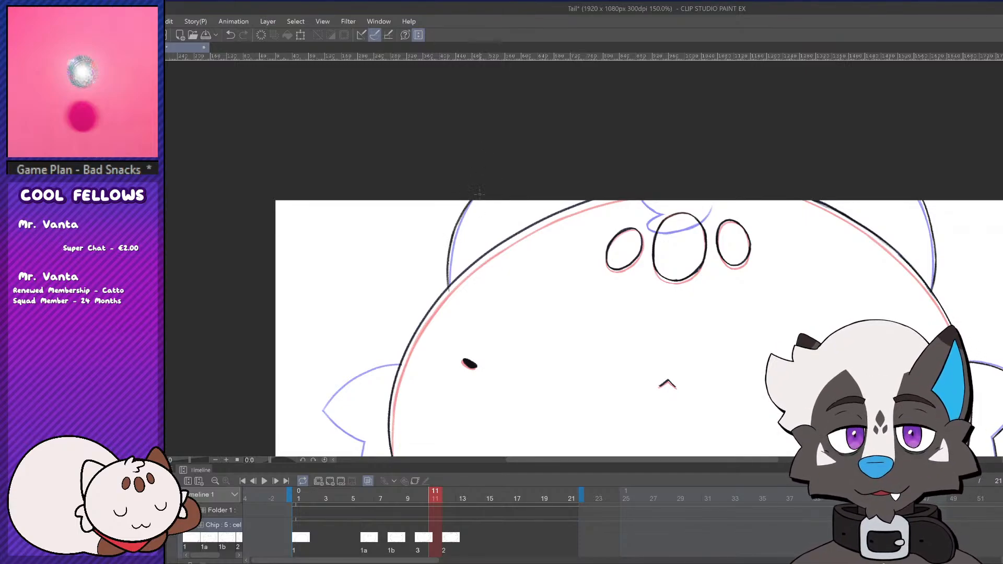
{"action": "key", "text": "ctrl+z"}
{"action": "left_click_drag", "start_coordinate": [452, 240], "coordinate": [489, 185]}
{"action": "key", "text": "ctrl+z"}
{"action": "left_click_drag", "start_coordinate": [450, 243], "coordinate": [472, 200]}
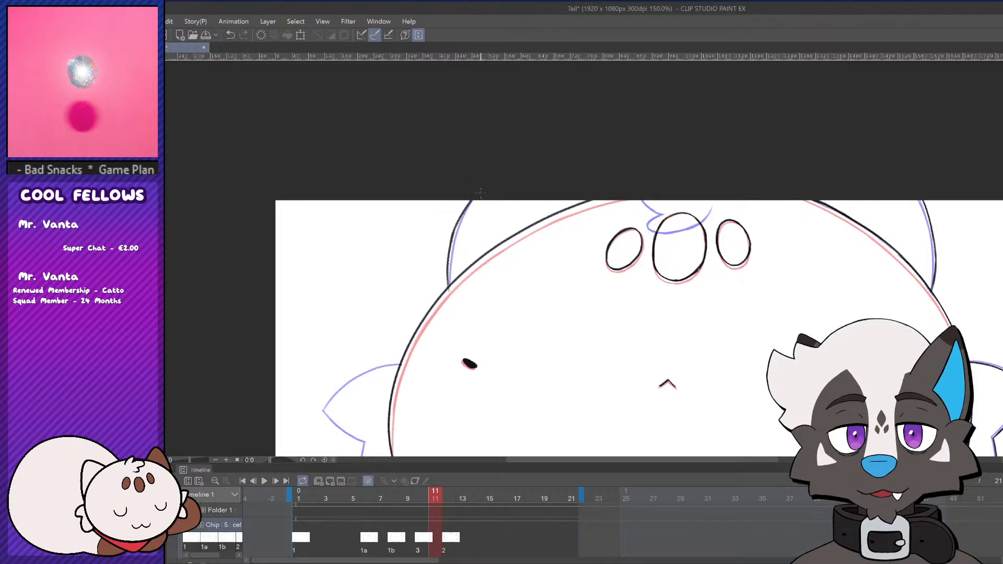
{"action": "key", "text": "ctrl+z"}
{"action": "left_click_drag", "start_coordinate": [449, 248], "coordinate": [470, 200]}
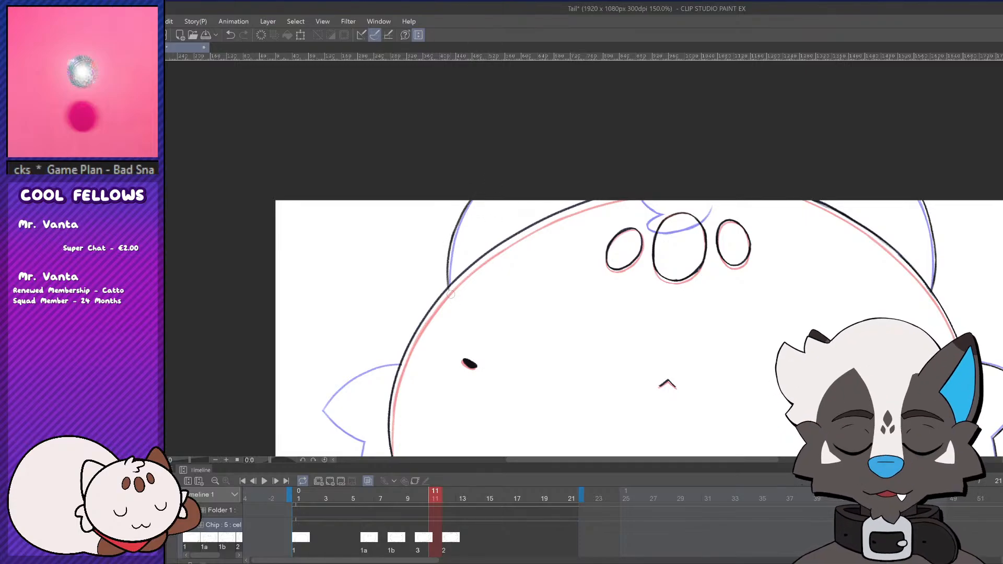
Examine the new ear and tuft lines against the onion-skin outlines across the whole face
{"action": "scroll", "coordinate": [451, 295], "scroll_direction": "down", "scroll_amount": 8}
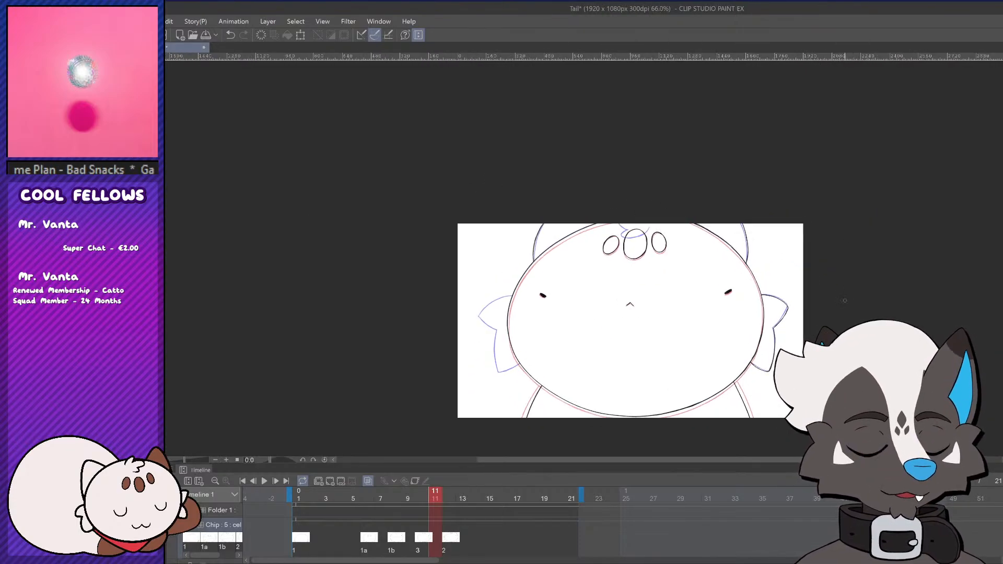
{"action": "scroll", "coordinate": [844, 301], "scroll_direction": "up", "scroll_amount": 2}
{"action": "scroll", "coordinate": [522, 309], "scroll_direction": "down", "scroll_amount": 2}
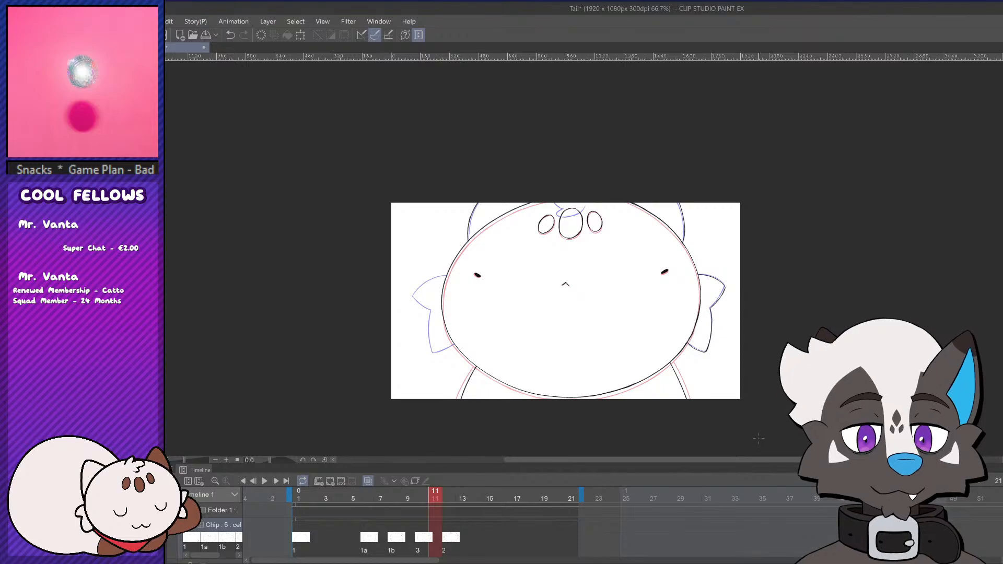
{"action": "scroll", "coordinate": [509, 351], "scroll_direction": "up", "scroll_amount": 2}
{"action": "scroll", "coordinate": [718, 344], "scroll_direction": "down", "scroll_amount": 1}
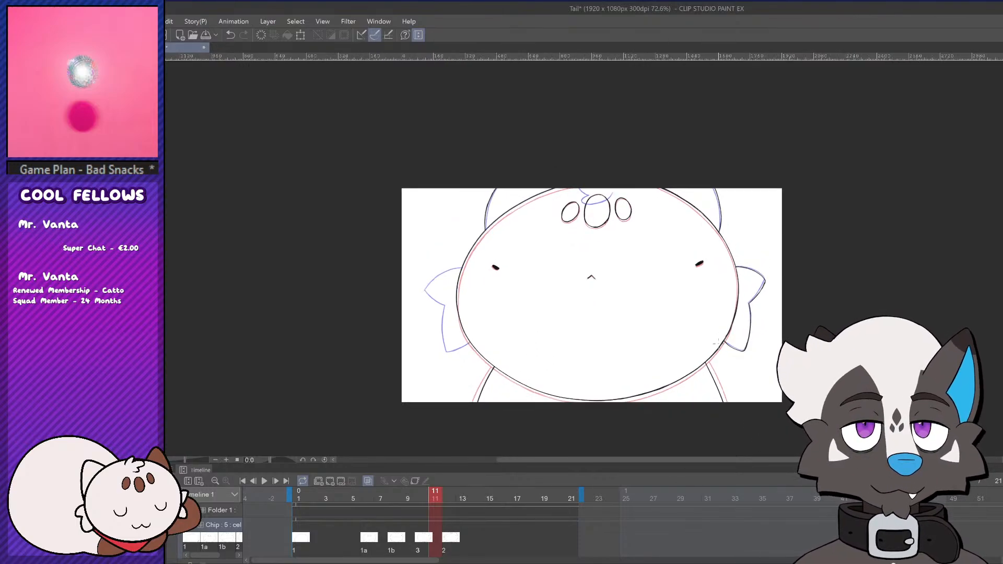
{"action": "scroll", "coordinate": [718, 342], "scroll_direction": "down", "scroll_amount": 1}
{"action": "scroll", "coordinate": [619, 360], "scroll_direction": "up", "scroll_amount": 1}
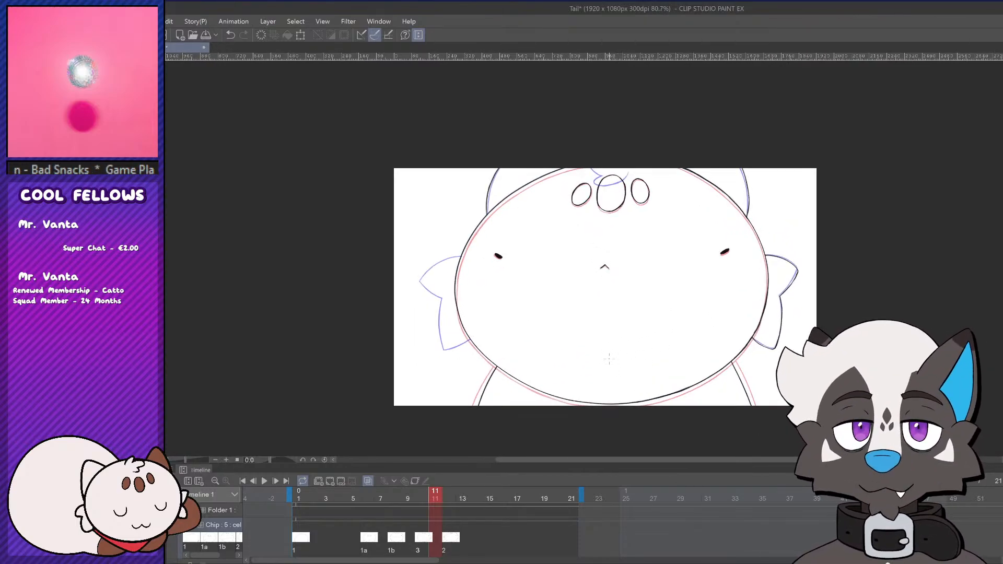
{"action": "scroll", "coordinate": [605, 360], "scroll_direction": "up", "scroll_amount": 1}
{"action": "scroll", "coordinate": [547, 359], "scroll_direction": "up", "scroll_amount": 2}
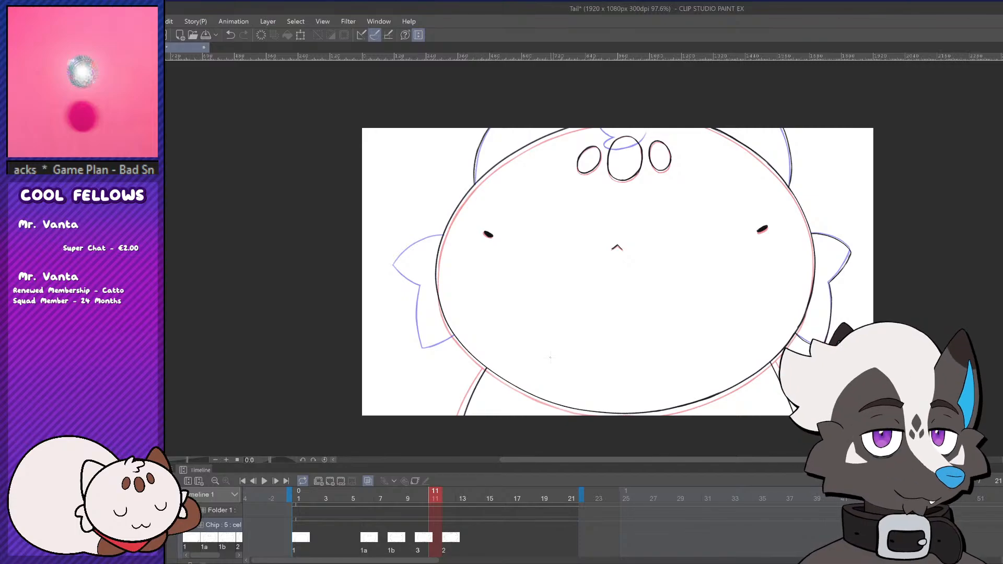
{"action": "mouse_move", "coordinate": [449, 495]}
{"action": "left_mouse_down"}
{"action": "mouse_move", "coordinate": [422, 501]}
{"action": "mouse_move", "coordinate": [431, 497]}
{"action": "left_mouse_up"}
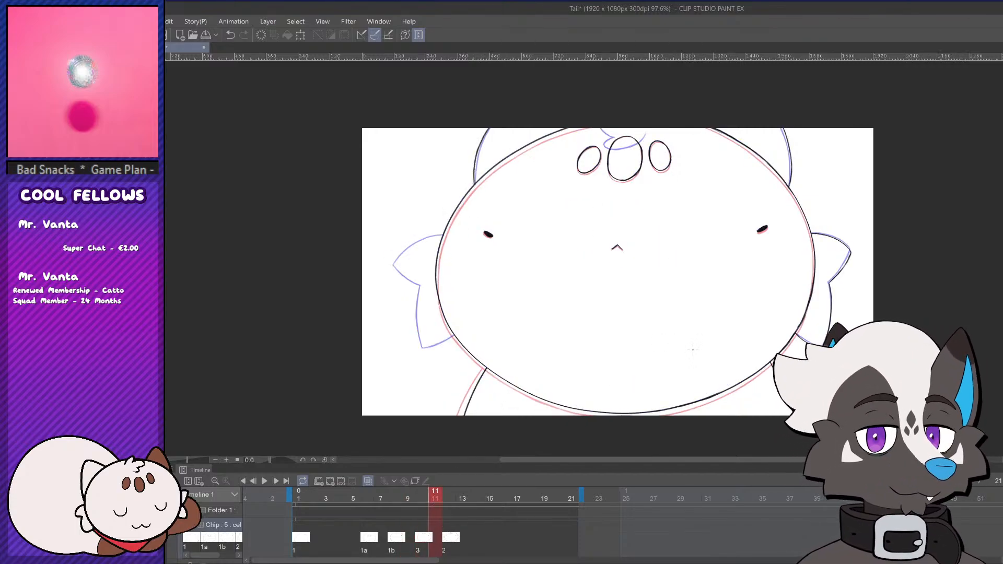
Try several strokes for the upper edge of the left cheek tuft on cel 3, running from the face outline out to the tip
{"action": "left_click_drag", "start_coordinate": [732, 460], "coordinate": [684, 461]}
{"action": "key", "text": "ctrl+plus"}
{"action": "key", "text": "ctrl+plus"}
{"action": "key", "text": "ctrl+plus"}
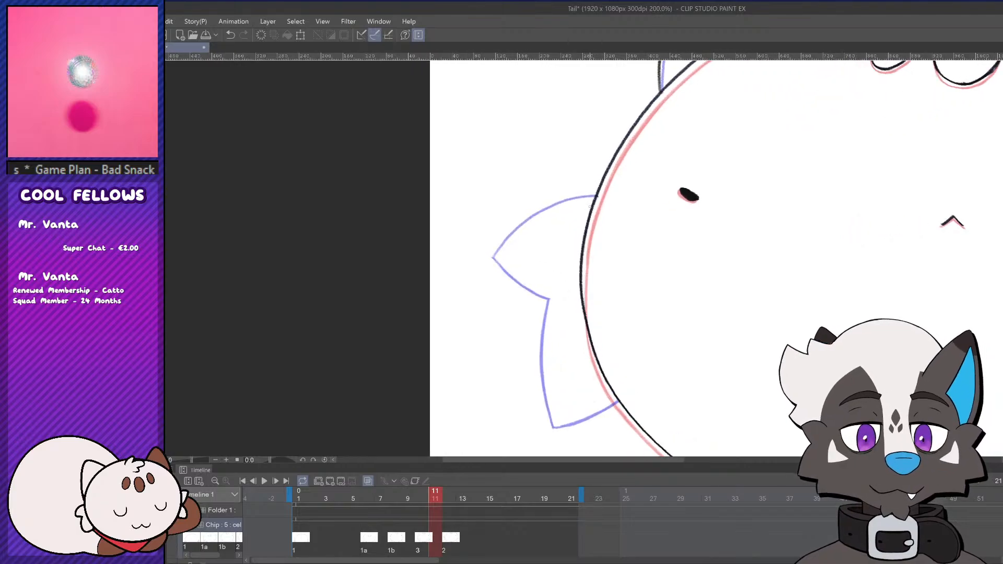
{"action": "left_click_drag", "start_coordinate": [597, 196], "coordinate": [517, 241]}
{"action": "key", "text": "ctrl+z"}
{"action": "left_click_drag", "start_coordinate": [590, 197], "coordinate": [493, 257]}
{"action": "key", "text": "ctrl+z"}
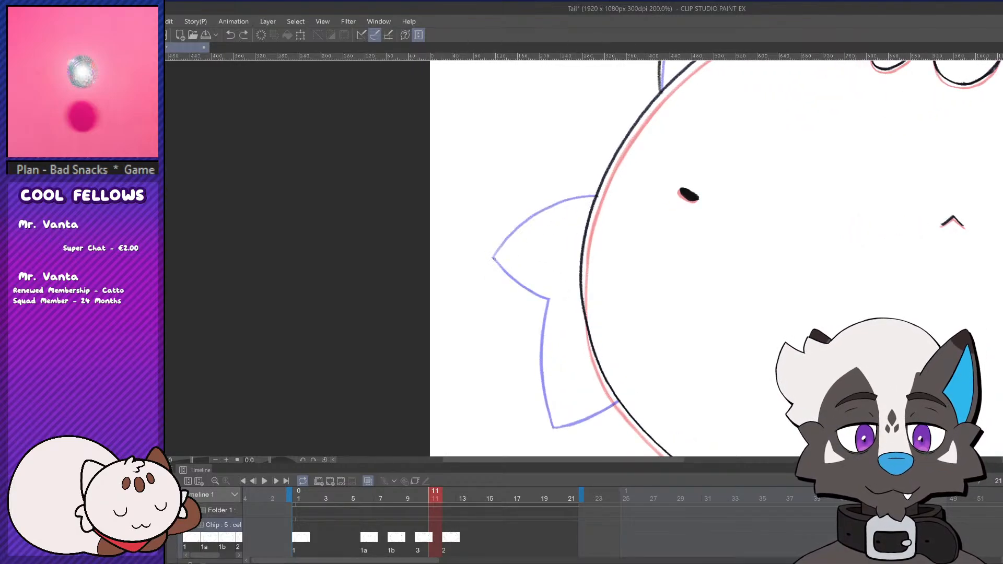
{"action": "left_click_drag", "start_coordinate": [595, 197], "coordinate": [493, 257]}
{"action": "key", "text": "ctrl+z"}
{"action": "mouse_move", "coordinate": [595, 197]}
{"action": "left_mouse_down"}
{"action": "mouse_move", "coordinate": [491, 264]}
{"action": "mouse_move", "coordinate": [595, 197]}
{"action": "left_mouse_up"}
{"action": "key", "text": "ctrl+z"}
{"action": "key", "text": "ctrl+z"}
{"action": "key", "text": "ctrl+z"}
{"action": "key", "text": "ctrl+z"}
{"action": "key", "text": "ctrl+z"}
{"action": "key", "text": "ctrl+z"}
Draw the upper edge of the left cheek tuft on cel 3 from its tip to just past the face outline, slightly inside the blue outline
{"action": "mouse_move", "coordinate": [494, 261]}
{"action": "left_mouse_down"}
{"action": "mouse_move", "coordinate": [568, 201]}
{"action": "mouse_move", "coordinate": [609, 195]}
{"action": "left_mouse_up"}
{"action": "key", "text": "ctrl+z"}
{"action": "left_click_drag", "start_coordinate": [545, 213], "coordinate": [611, 193]}
{"action": "key", "text": "ctrl+z"}
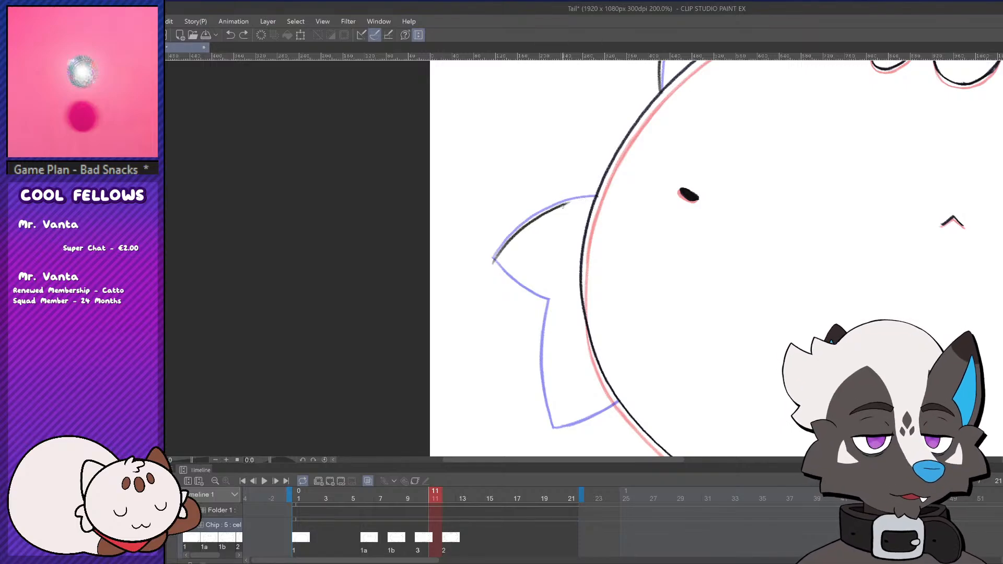
{"action": "left_click_drag", "start_coordinate": [543, 214], "coordinate": [610, 197]}
{"action": "key", "text": "ctrl+z"}
{"action": "left_click_drag", "start_coordinate": [542, 214], "coordinate": [621, 193]}
{"action": "key", "text": "ctrl+z"}
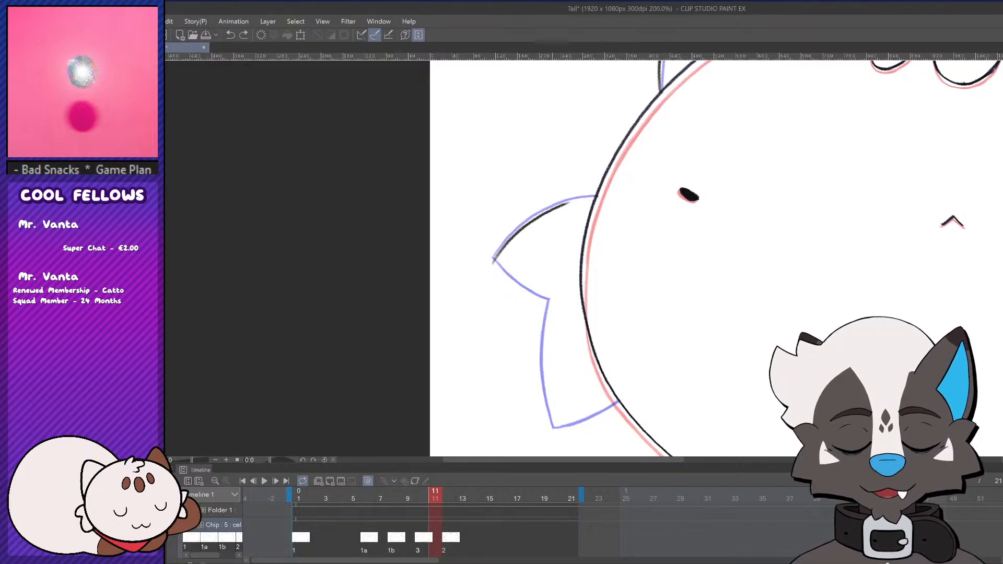
{"action": "left_click_drag", "start_coordinate": [551, 211], "coordinate": [612, 194]}
Draw the short edge from the left cheek tuft's upper tip down to the notch, just below the blue outline
{"action": "left_click_drag", "start_coordinate": [493, 258], "coordinate": [537, 296]}
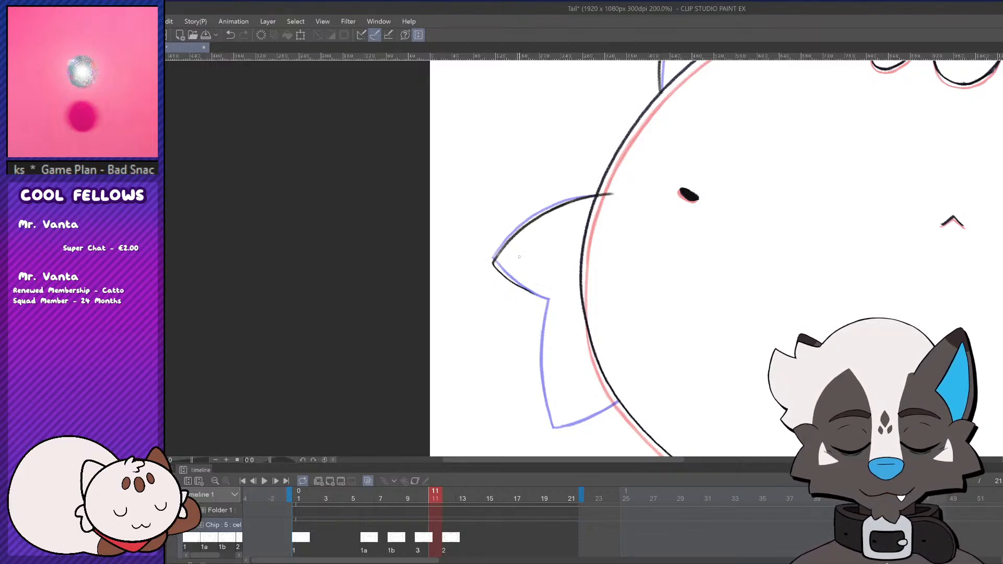
{"action": "key", "text": "ctrl+z"}
{"action": "left_click_drag", "start_coordinate": [494, 261], "coordinate": [542, 299]}
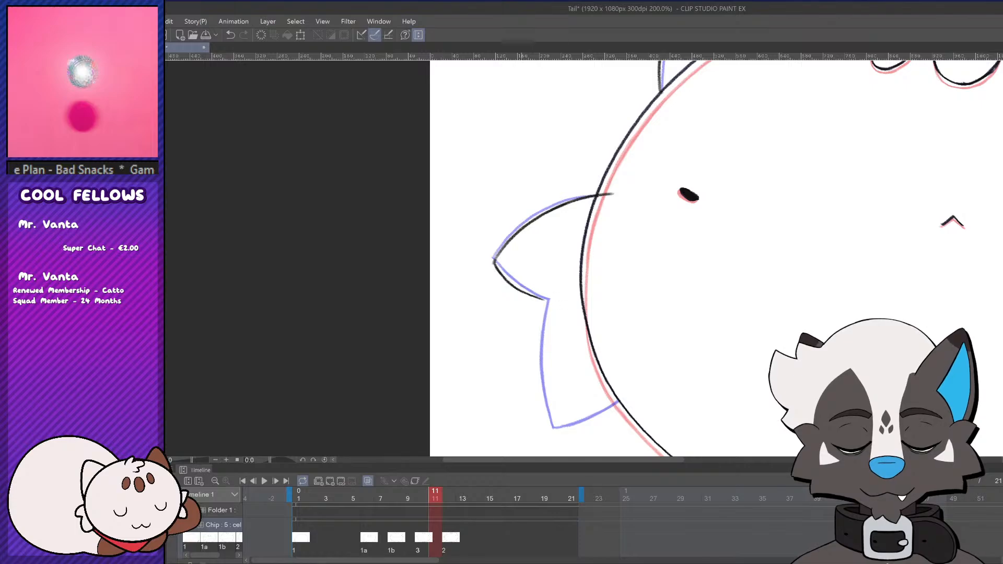
{"action": "key", "text": "ctrl+z"}
{"action": "left_click_drag", "start_coordinate": [493, 259], "coordinate": [547, 302]}
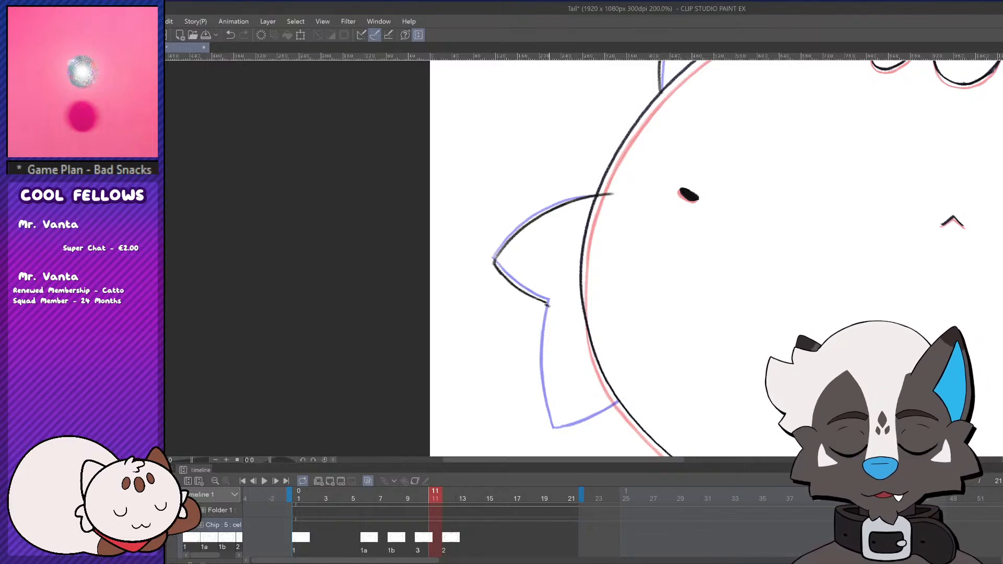
{"action": "key", "text": "ctrl+z"}
Draw the outer edge of the left cheek tuft's lower point from the notch down to its tip, just inside the blue outline
{"action": "left_click_drag", "start_coordinate": [548, 304], "coordinate": [553, 415]}
{"action": "key", "text": "ctrl+z"}
{"action": "key", "text": "ctrl+z"}
{"action": "key", "text": "ctrl+z"}
{"action": "left_click_drag", "start_coordinate": [544, 345], "coordinate": [557, 424]}
{"action": "key", "text": "ctrl+z"}
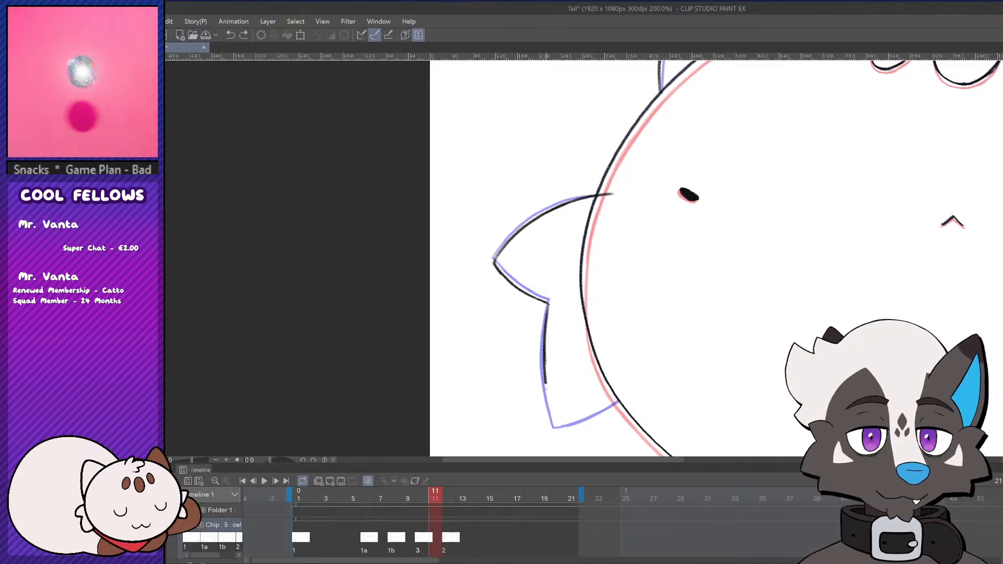
{"action": "key", "text": "ctrl+z"}
{"action": "mouse_move", "coordinate": [545, 345]}
{"action": "left_mouse_down"}
{"action": "mouse_move", "coordinate": [561, 440]}
{"action": "mouse_move", "coordinate": [561, 430]}
{"action": "mouse_move", "coordinate": [612, 413]}
{"action": "left_mouse_up"}
{"action": "key", "text": "ctrl+z"}
{"action": "key", "text": "ctrl+z"}
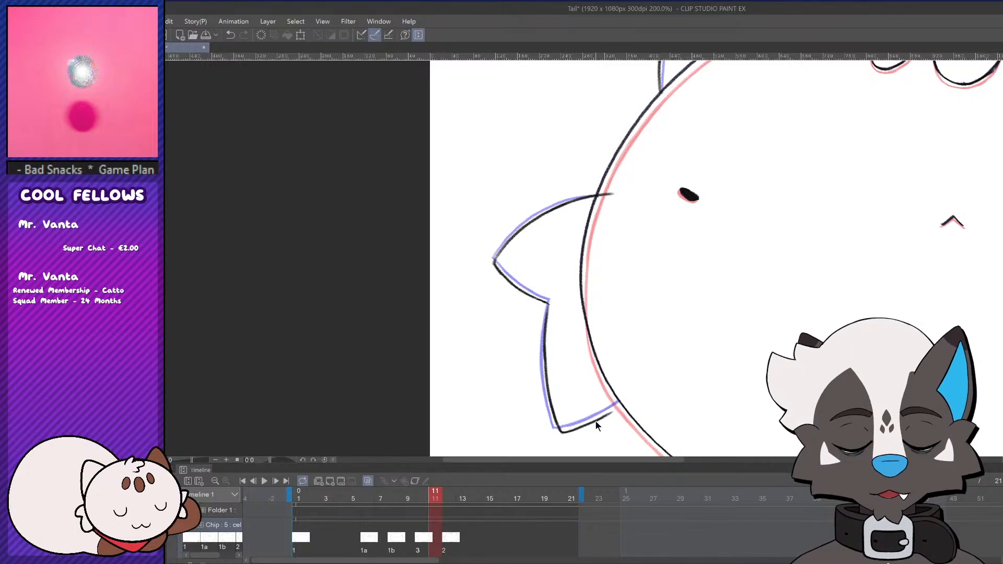
Close the left cheek tuft's lower point with an edge back to the face outline, and erase the upper edge's overshoot inside the face
{"action": "key", "text": "ctrl+z"}
{"action": "mouse_move", "coordinate": [561, 432]}
{"action": "left_mouse_down"}
{"action": "mouse_move", "coordinate": [630, 396]}
{"action": "mouse_move", "coordinate": [568, 439]}
{"action": "left_mouse_up"}
{"action": "key", "text": "ctrl+z"}
{"action": "key", "text": "ctrl+z"}
{"action": "key", "text": "ctrl+z"}
{"action": "key", "text": "ctrl+z"}
{"action": "key", "text": "ctrl+z"}
{"action": "key", "text": "ctrl+z"}
{"action": "key", "text": "e"}
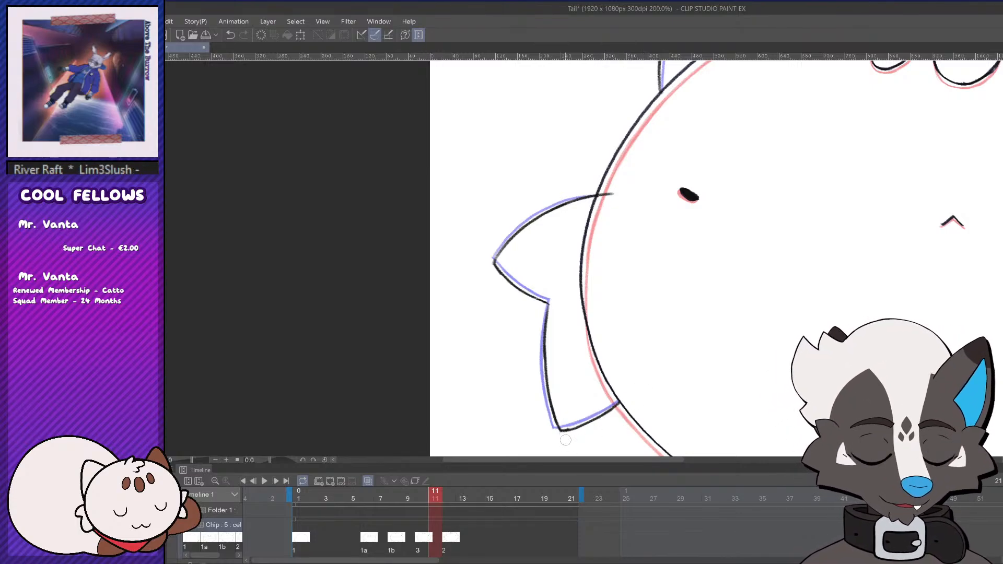
{"action": "left_click_drag", "start_coordinate": [609, 193], "coordinate": [603, 192]}
{"action": "scroll", "coordinate": [549, 284], "scroll_direction": "down", "scroll_amount": 5}
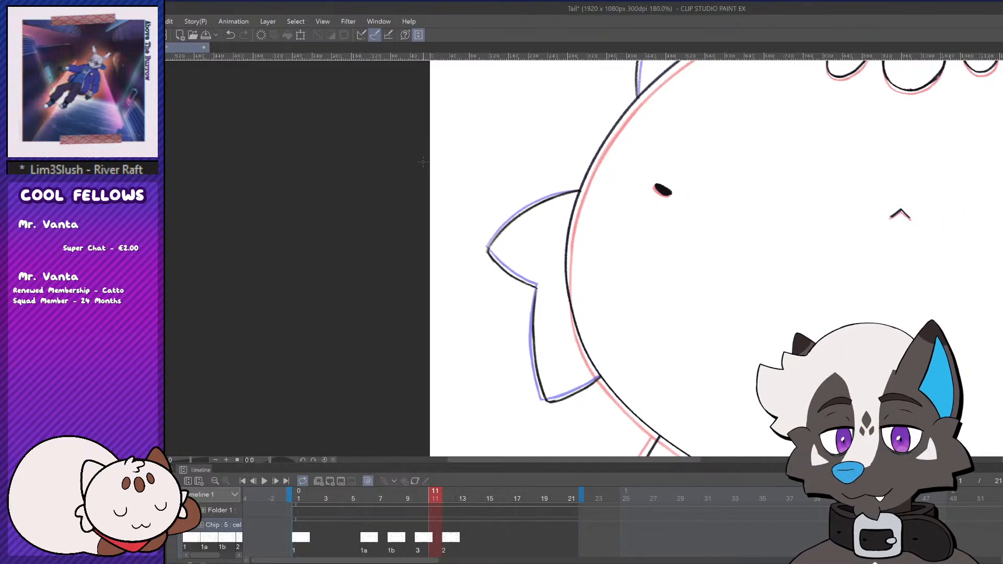
Draw the forehead hair tuft on cel 3, closely following the blue outline from the canvas's upper edge across the middle oval
{"action": "scroll", "coordinate": [771, 206], "scroll_direction": "up", "scroll_amount": 2}
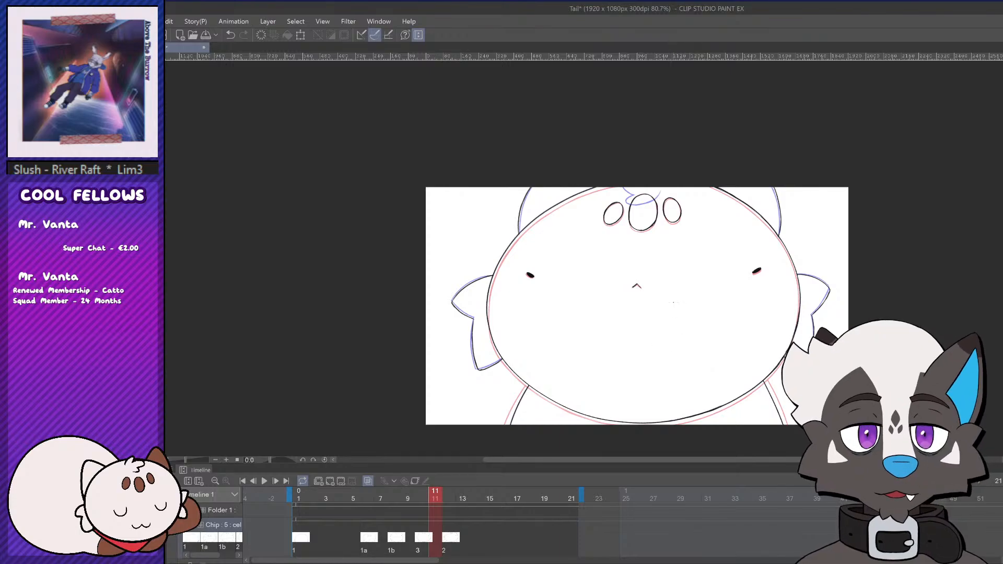
{"action": "scroll", "coordinate": [632, 189], "scroll_direction": "up", "scroll_amount": 4}
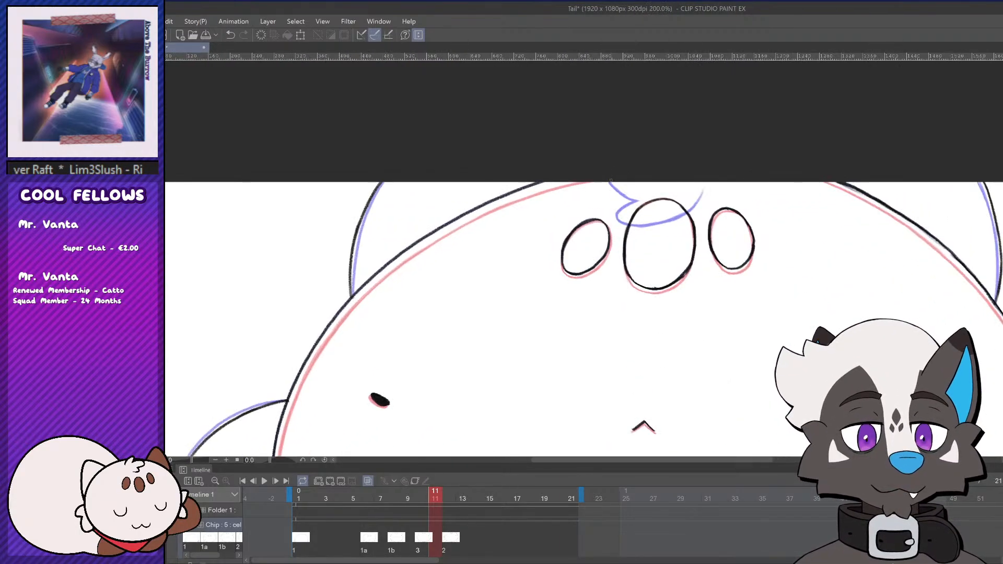
{"action": "mouse_move", "coordinate": [608, 182]}
{"action": "left_mouse_down"}
{"action": "mouse_move", "coordinate": [642, 190]}
{"action": "mouse_move", "coordinate": [618, 197]}
{"action": "mouse_move", "coordinate": [638, 202]}
{"action": "mouse_move", "coordinate": [620, 221]}
{"action": "mouse_move", "coordinate": [641, 227]}
{"action": "mouse_move", "coordinate": [624, 225]}
{"action": "mouse_move", "coordinate": [668, 220]}
{"action": "mouse_move", "coordinate": [628, 226]}
{"action": "mouse_move", "coordinate": [700, 205]}
{"action": "left_mouse_up"}
{"action": "key", "text": "ctrl+z"}
{"action": "key", "text": "ctrl+z"}
{"action": "key", "text": "ctrl+z"}
{"action": "key", "text": "ctrl+z"}
{"action": "key", "text": "ctrl+z"}
{"action": "key", "text": "ctrl+z"}
{"action": "key", "text": "ctrl+z"}
{"action": "key", "text": "ctrl+z"}
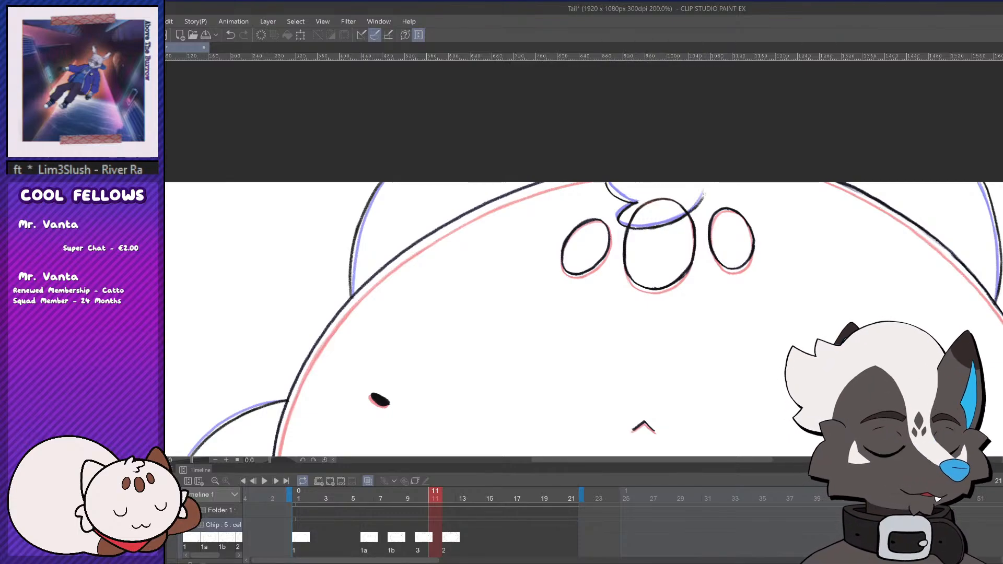
{"action": "key", "text": "ctrl+z"}
{"action": "key", "text": "ctrl+y"}
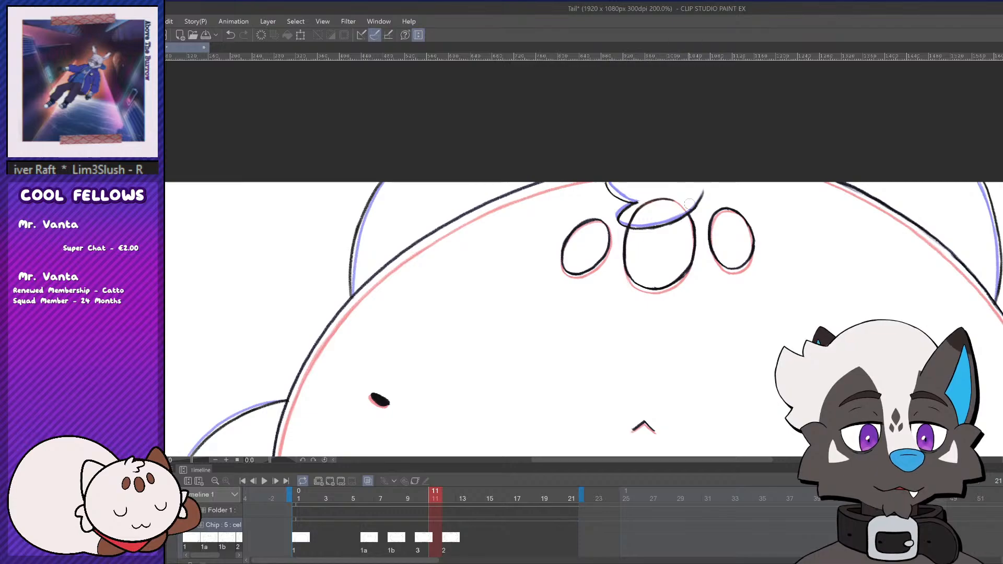
Erase the upper arc of the middle forehead oval where the hair tuft covers it
{"action": "mouse_move", "coordinate": [688, 203]}
{"action": "left_mouse_down"}
{"action": "mouse_move", "coordinate": [640, 211]}
{"action": "mouse_move", "coordinate": [649, 203]}
{"action": "mouse_move", "coordinate": [633, 218]}
{"action": "left_mouse_up"}
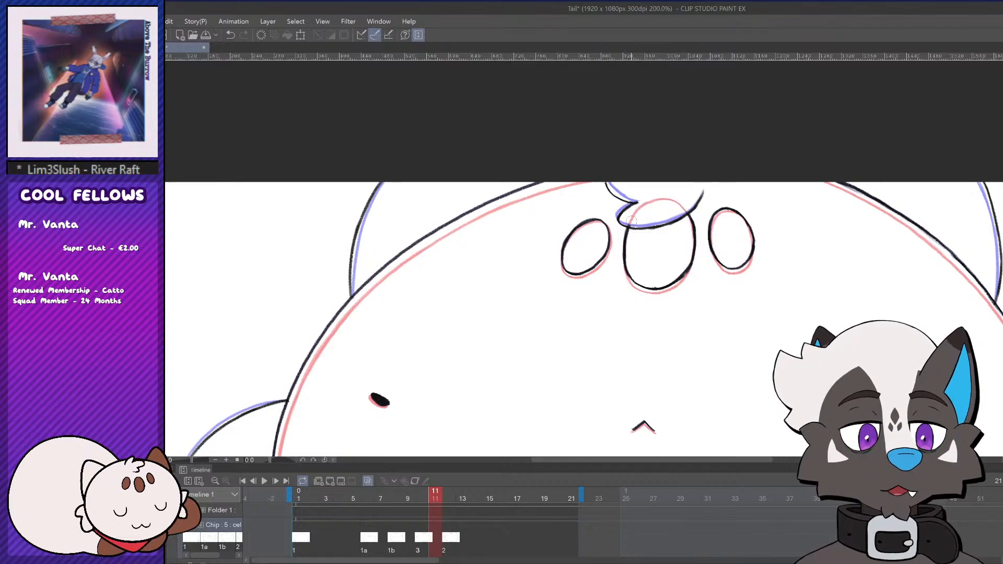
{"action": "scroll", "coordinate": [724, 209], "scroll_direction": "down", "scroll_amount": 5}
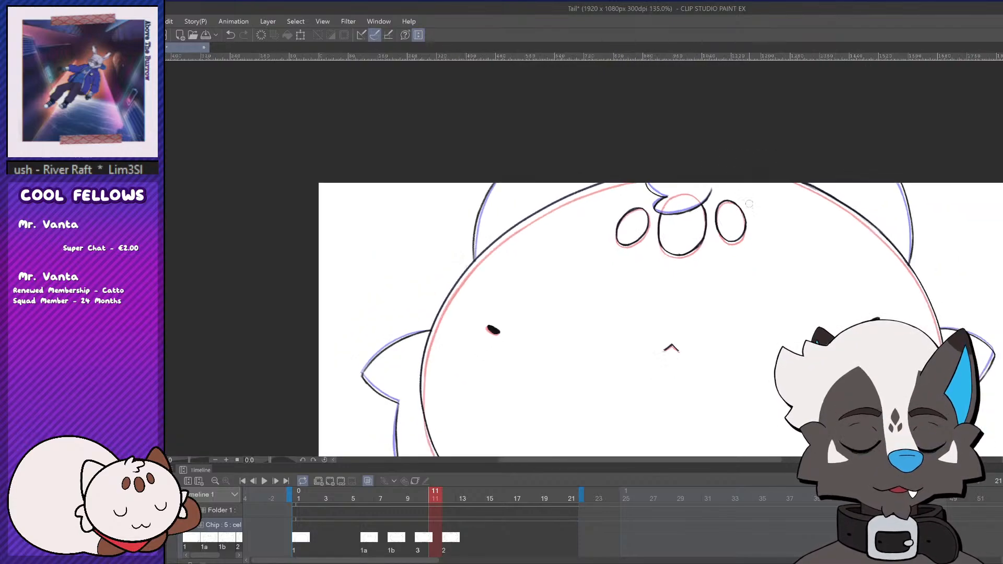
{"action": "left_click_drag", "start_coordinate": [786, 460], "coordinate": [802, 460]}
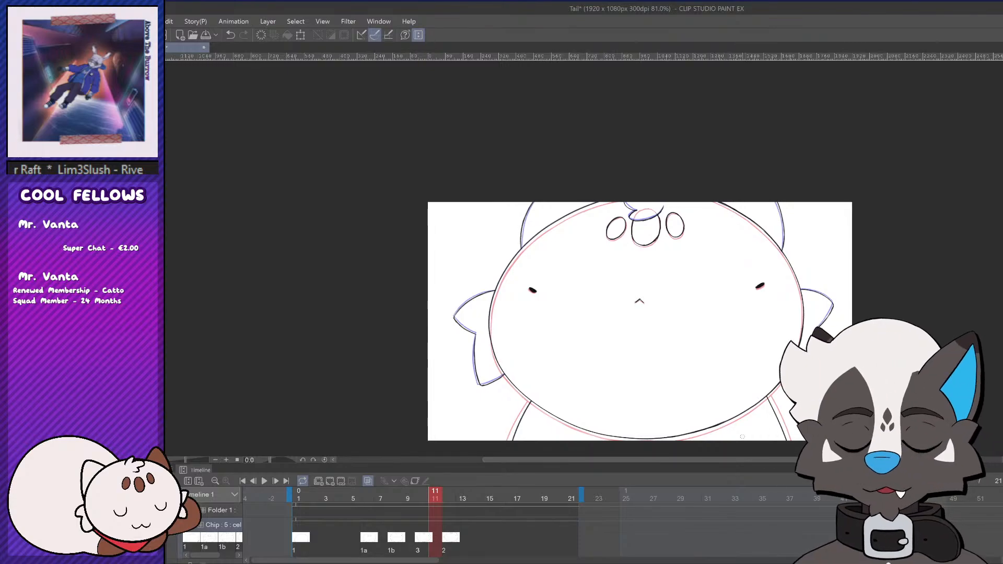
{"action": "scroll", "coordinate": [766, 421], "scroll_direction": "up", "scroll_amount": 2}
{"action": "scroll", "coordinate": [962, 292], "scroll_direction": "down", "scroll_amount": 1}
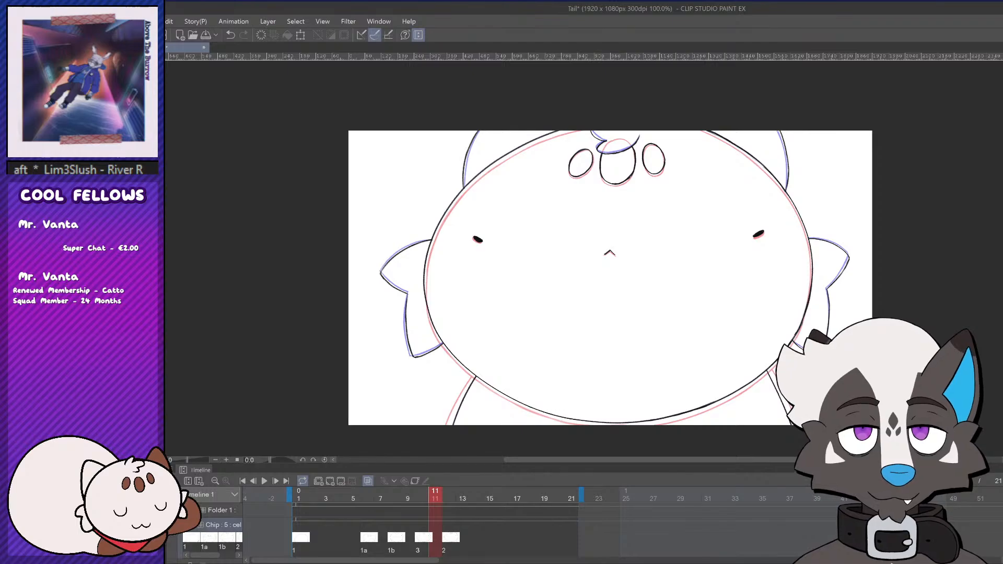
Play the animation from the first frame to check the motion with the finished cel 3
{"action": "mouse_move", "coordinate": [422, 491]}
{"action": "left_mouse_down"}
{"action": "mouse_move", "coordinate": [403, 502]}
{"action": "mouse_move", "coordinate": [453, 490]}
{"action": "mouse_move", "coordinate": [416, 509]}
{"action": "mouse_move", "coordinate": [293, 508]}
{"action": "left_mouse_up"}
{"action": "left_click", "coordinate": [264, 481]}
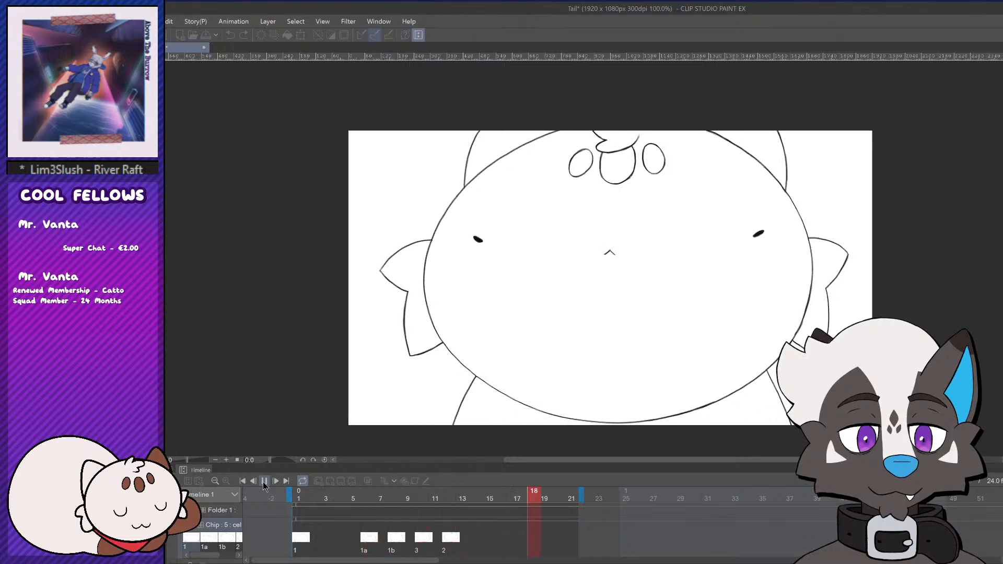
{"action": "left_click", "coordinate": [264, 481]}
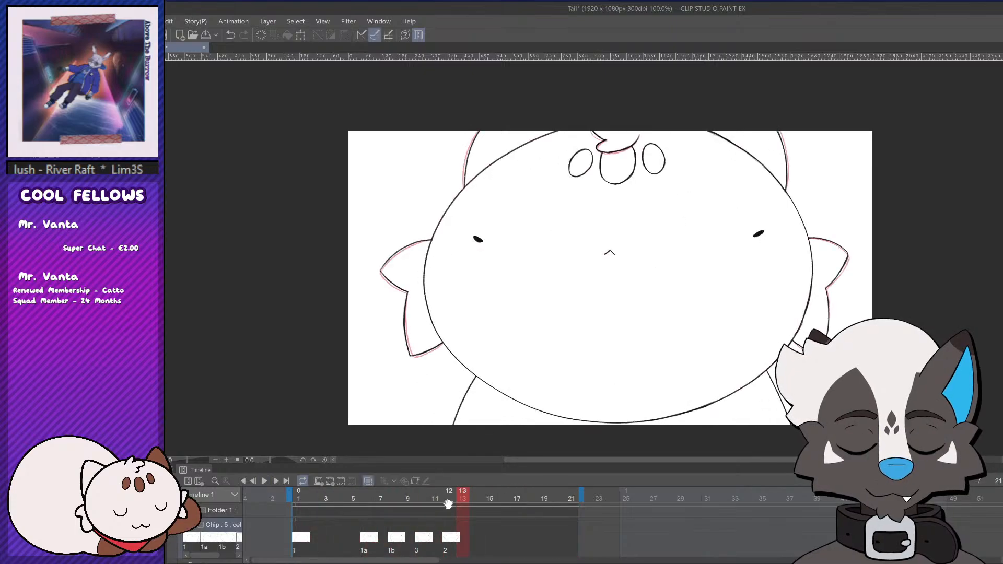
Flip back and forth between cels 1b and 3 to compare how the drawing changes
{"action": "left_click_drag", "start_coordinate": [448, 504], "coordinate": [421, 506]}
{"action": "key", "text": "Left"}
{"action": "key", "text": "Right"}
{"action": "key", "text": "Left"}
{"action": "key", "text": "Right"}
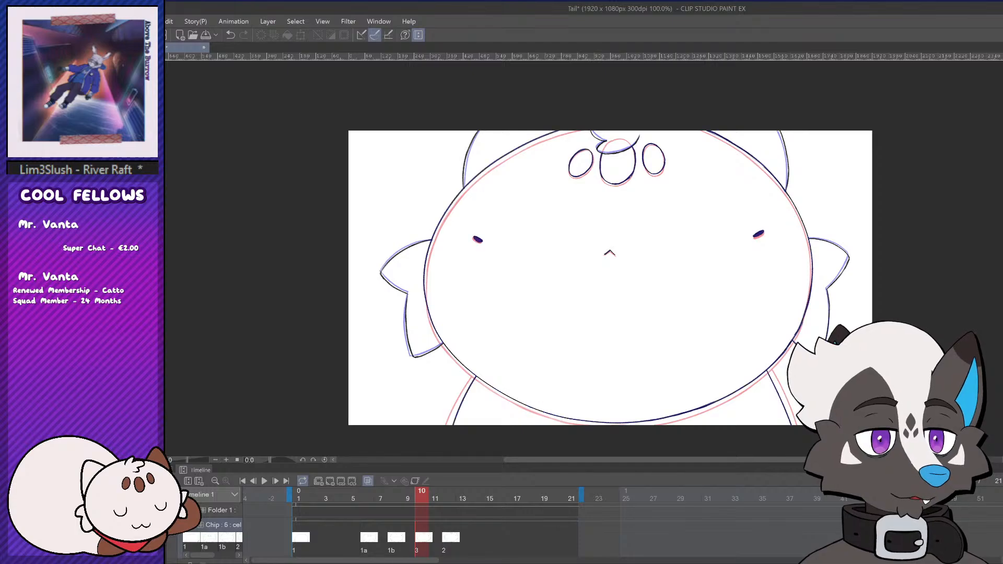
{"action": "key", "text": "Left"}
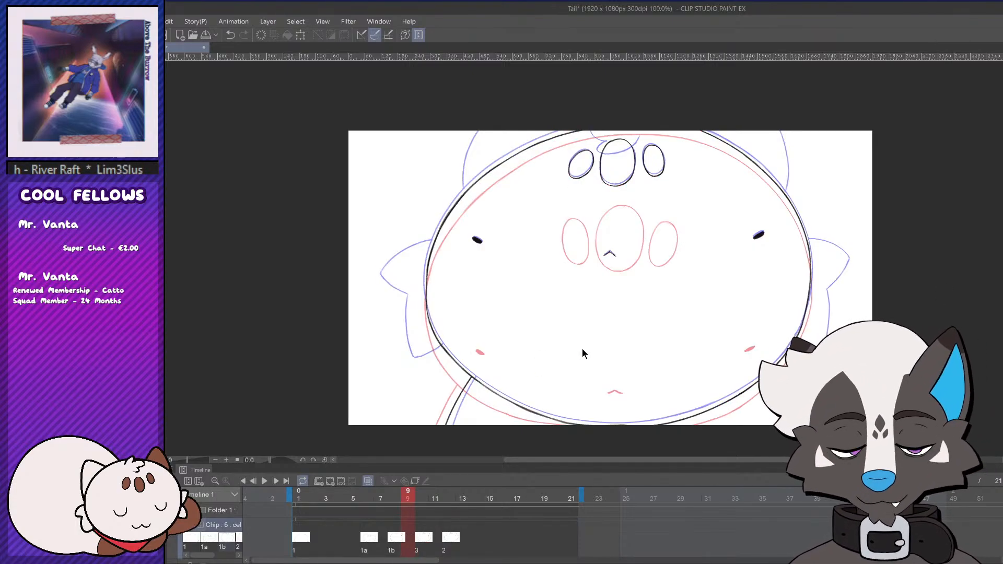
Insert a copy of cel 3 at frame 10 and shift cels 3 and 2 to start at frames 12 and 14
{"action": "left_click_drag", "start_coordinate": [420, 535], "coordinate": [434, 534]}
{"action": "left_click", "coordinate": [423, 534]}
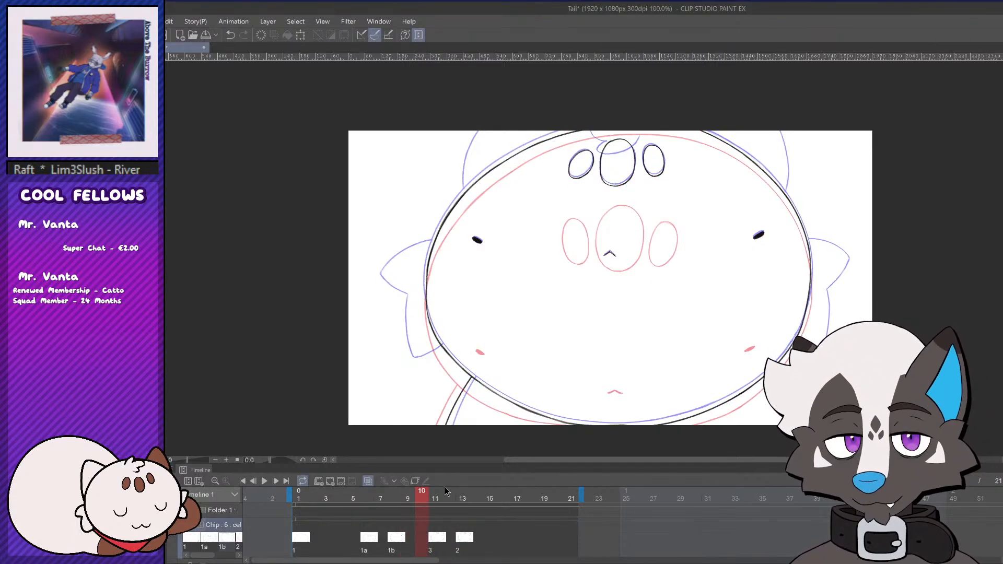
{"action": "key", "text": "ctrl+v"}
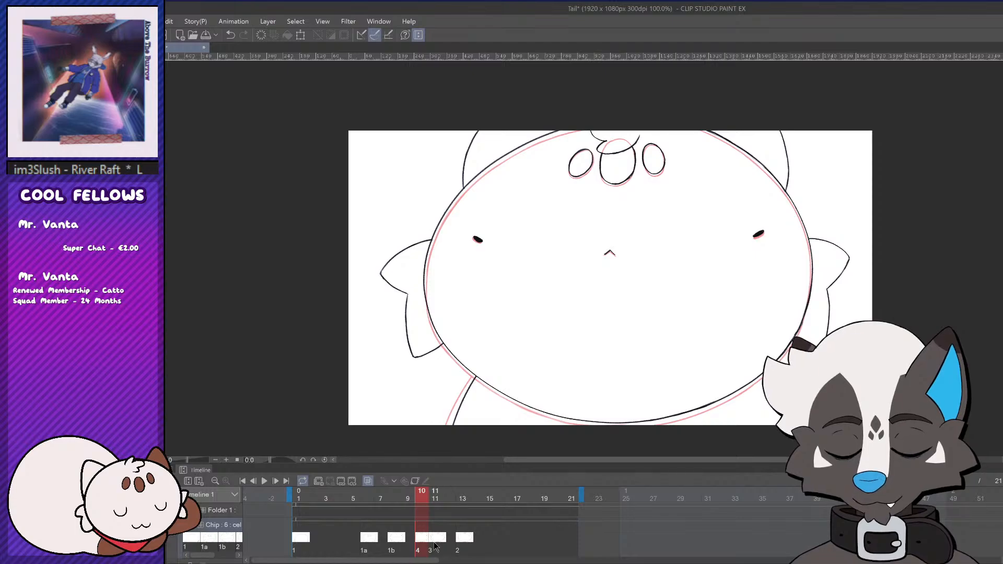
{"action": "left_click_drag", "start_coordinate": [435, 542], "coordinate": [476, 537]}
{"action": "left_click", "coordinate": [464, 537]}
{"action": "left_click", "coordinate": [437, 537]}
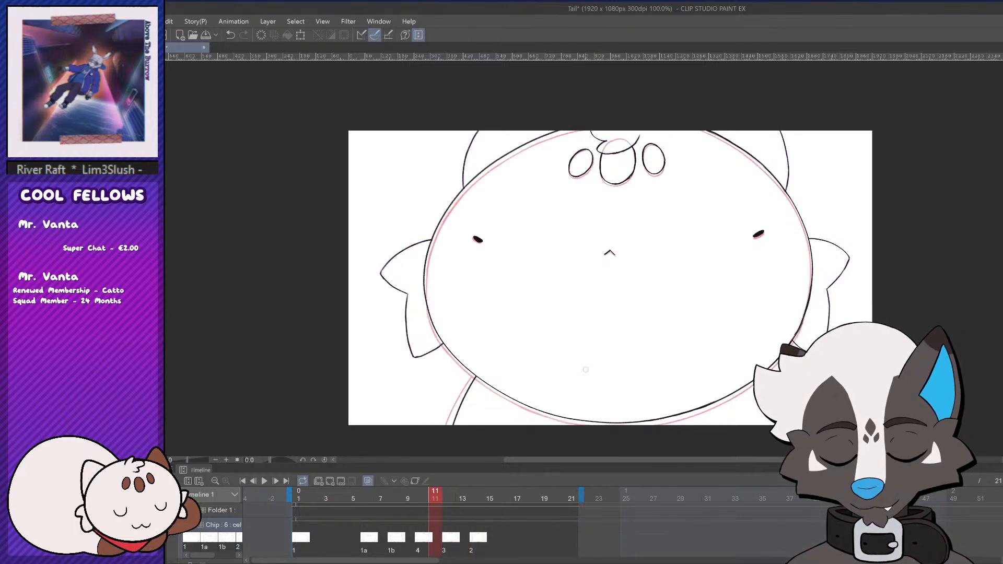
Erase both ears and both cheek tufts from cel 4, keeping the face, forehead markings and hair tuft
{"action": "left_click_drag", "start_coordinate": [827, 291], "coordinate": [829, 329]}
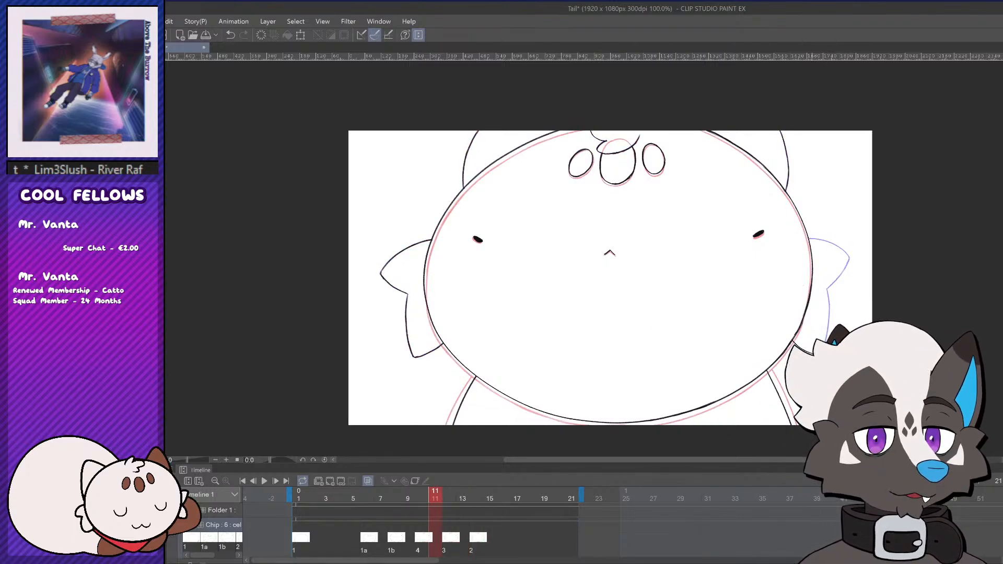
{"action": "key", "text": "ctrl+z"}
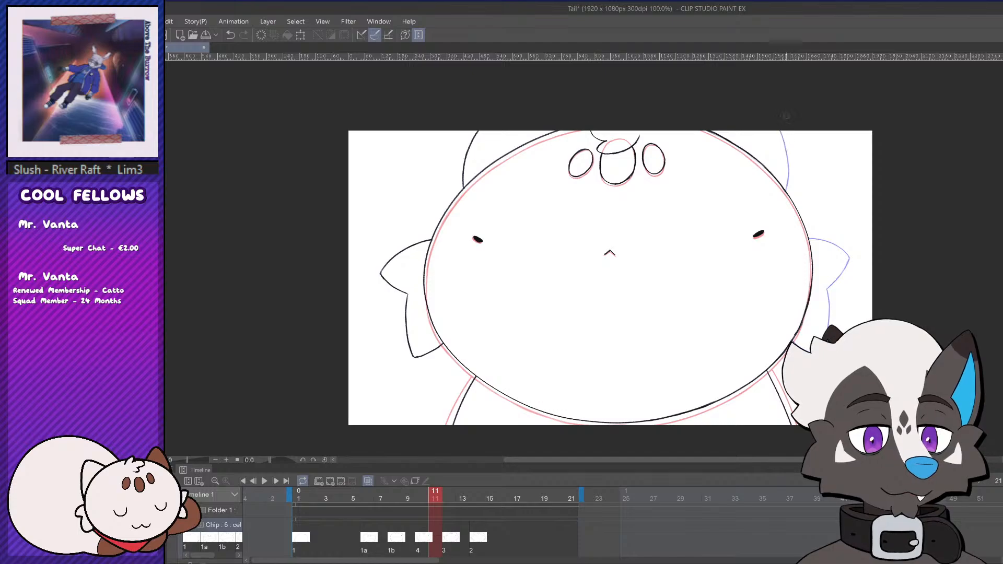
{"action": "left_click_drag", "start_coordinate": [464, 160], "coordinate": [463, 184]}
{"action": "left_click_drag", "start_coordinate": [430, 241], "coordinate": [384, 269]}
{"action": "mouse_move", "coordinate": [383, 277]}
{"action": "left_mouse_down"}
{"action": "mouse_move", "coordinate": [406, 293]}
{"action": "mouse_move", "coordinate": [414, 357]}
{"action": "left_mouse_up"}
{"action": "left_click_drag", "start_coordinate": [406, 323], "coordinate": [407, 296]}
{"action": "left_click_drag", "start_coordinate": [416, 357], "coordinate": [437, 354]}
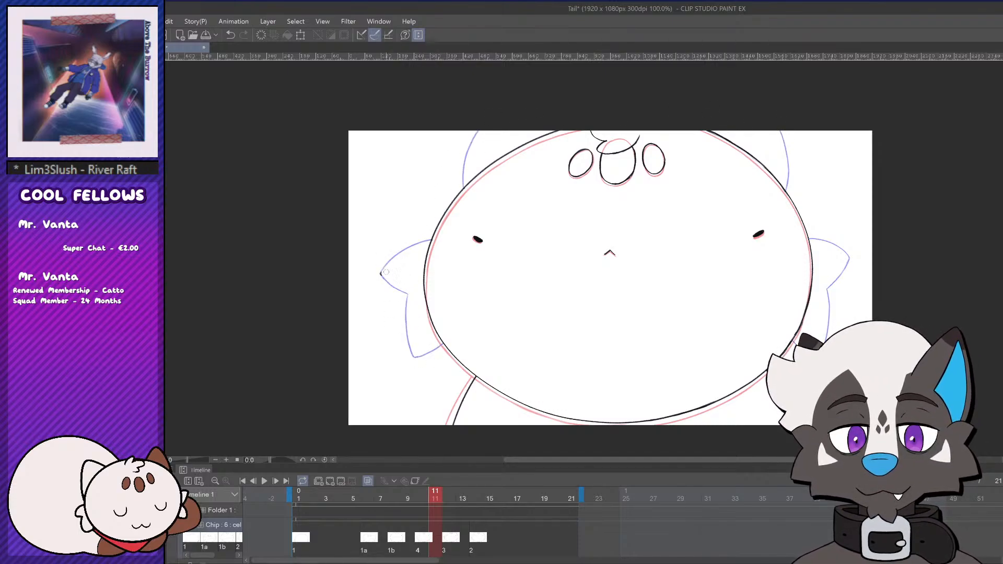
{"action": "left_click_drag", "start_coordinate": [385, 271], "coordinate": [382, 278]}
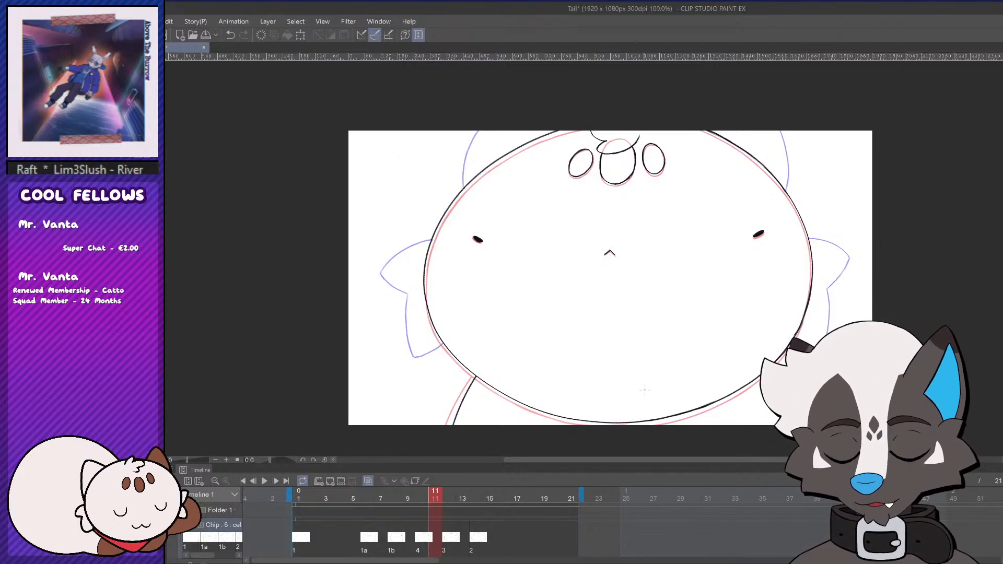
Return to cel 1b at frame 9 with cel 2's ear and tuft lines shown as a faint grey reference
{"action": "left_click", "coordinate": [477, 534]}
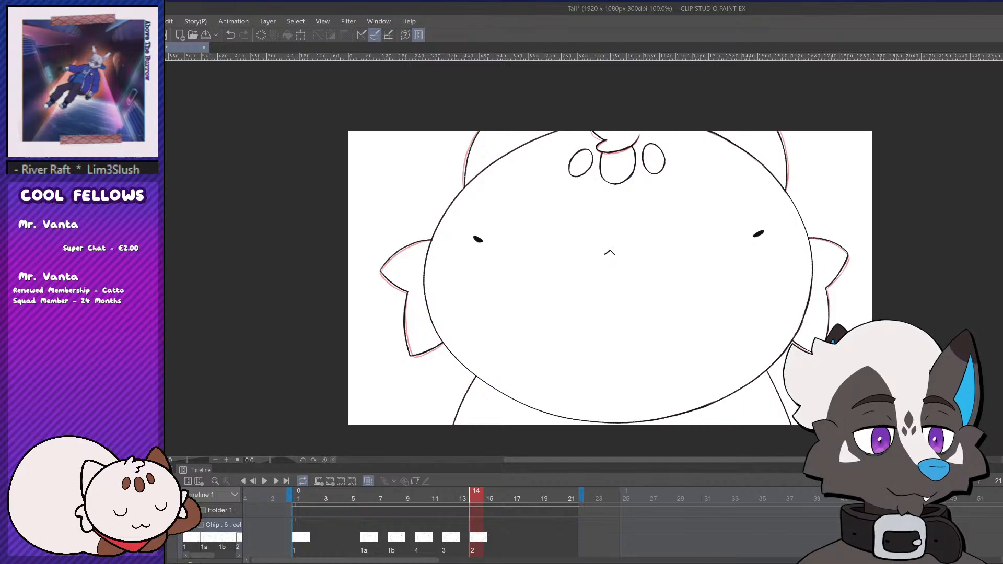
{"action": "left_click", "coordinate": [406, 541]}
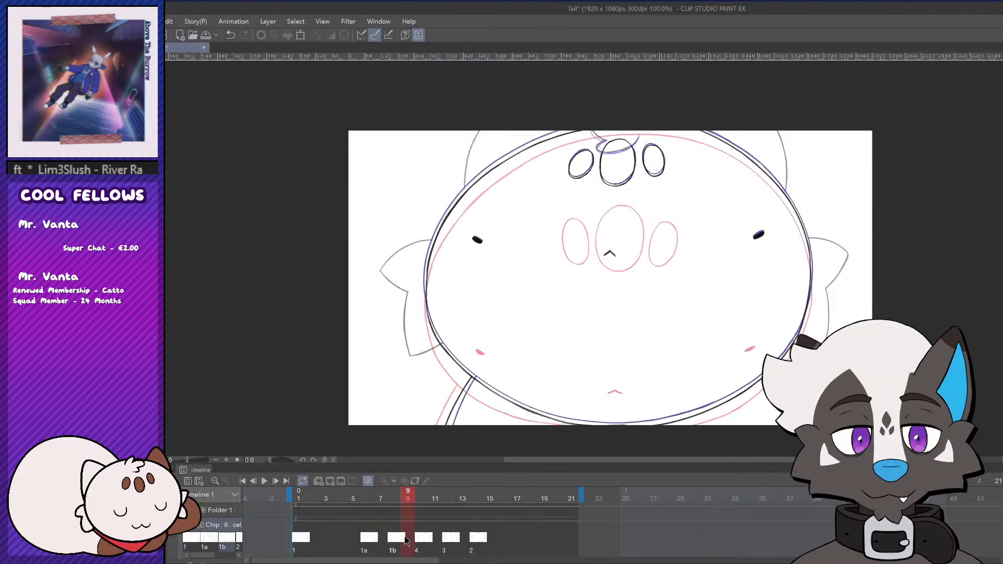
{"action": "scroll", "coordinate": [761, 327], "scroll_direction": "up", "scroll_amount": 2}
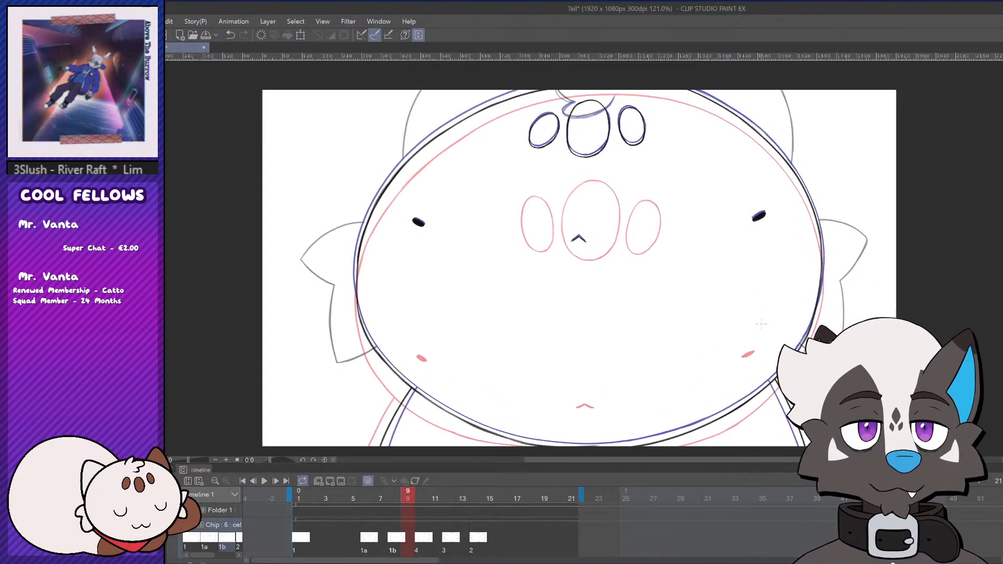
{"action": "scroll", "coordinate": [711, 320], "scroll_direction": "down", "scroll_amount": 3}
{"action": "scroll", "coordinate": [815, 307], "scroll_direction": "up", "scroll_amount": 3}
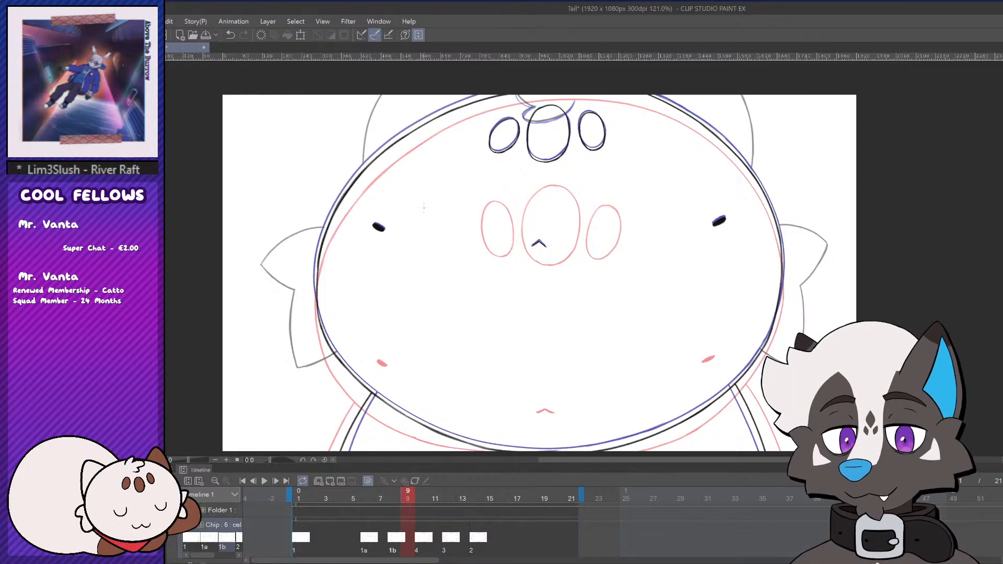
{"action": "scroll", "coordinate": [924, 266], "scroll_direction": "down", "scroll_amount": 1}
{"action": "scroll", "coordinate": [914, 267], "scroll_direction": "up", "scroll_amount": 3}
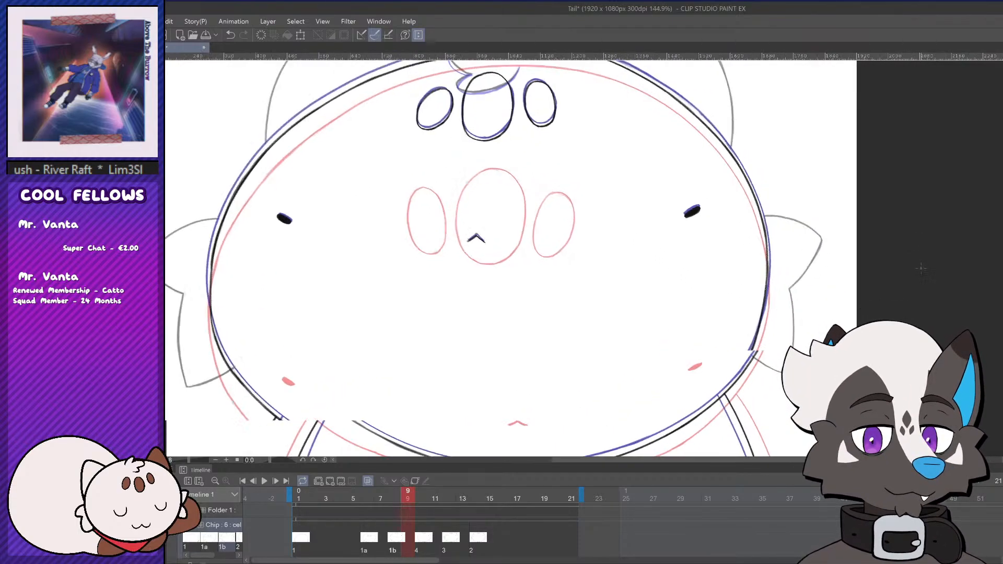
Try several strokes for the upper edge of the right cheek tuft on cel 1b, just above the grey reference line
{"action": "left_click_drag", "start_coordinate": [738, 202], "coordinate": [798, 210]}
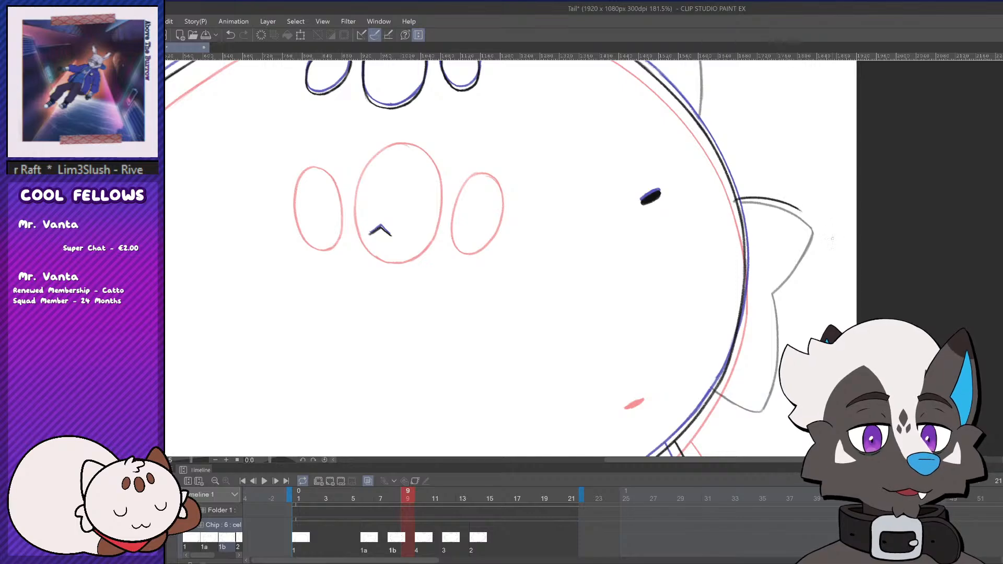
{"action": "key", "text": "ctrl+z"}
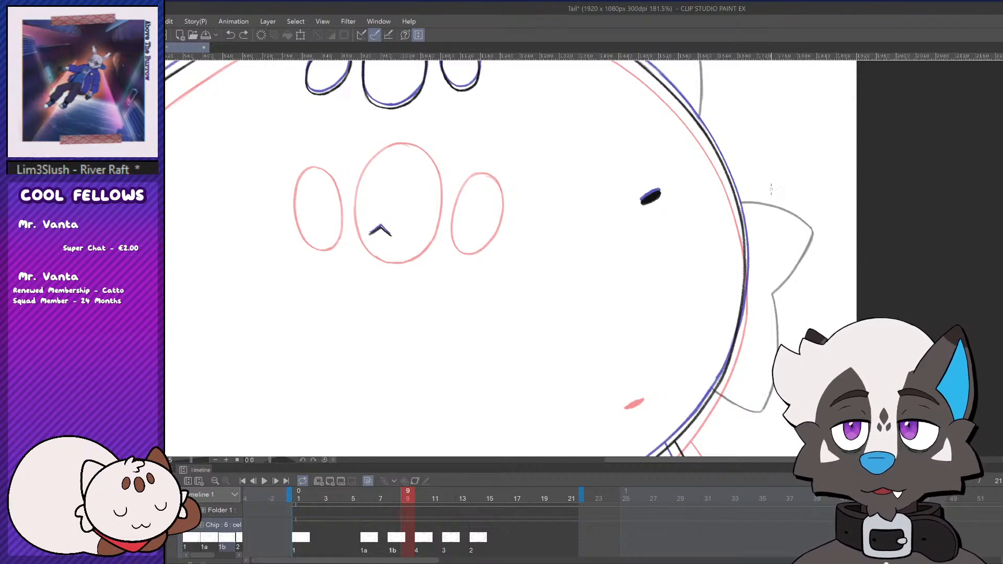
{"action": "left_click_drag", "start_coordinate": [728, 204], "coordinate": [809, 211]}
{"action": "key", "text": "ctrl+z"}
{"action": "key", "text": "ctrl+z"}
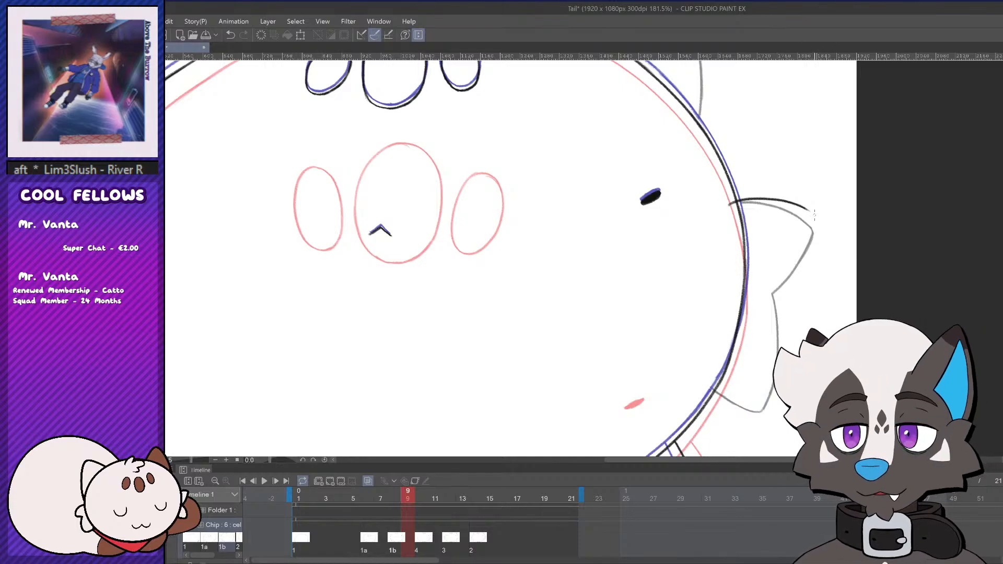
{"action": "key", "text": "ctrl+z"}
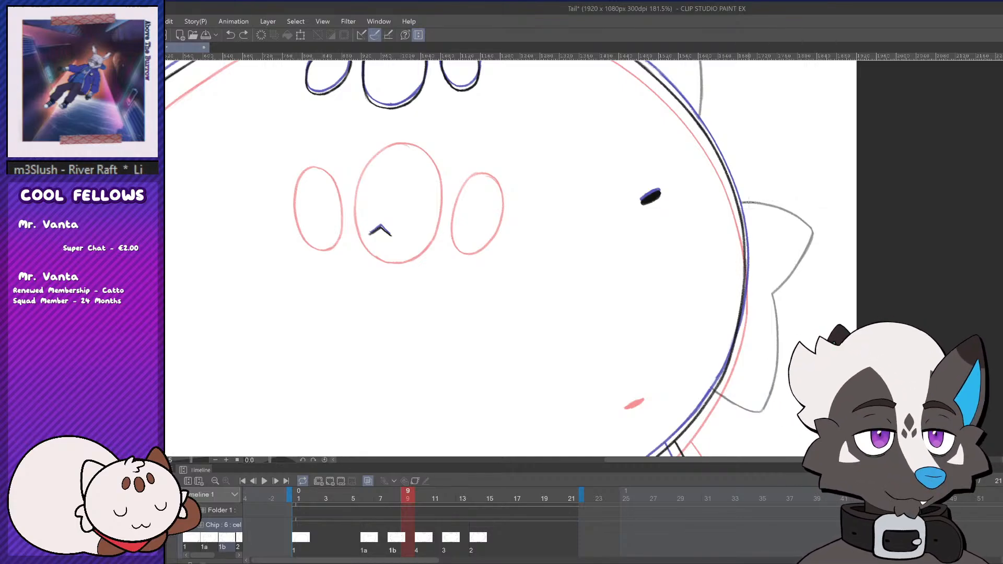
{"action": "left_click_drag", "start_coordinate": [731, 202], "coordinate": [811, 222]}
{"action": "key", "text": "ctrl+z"}
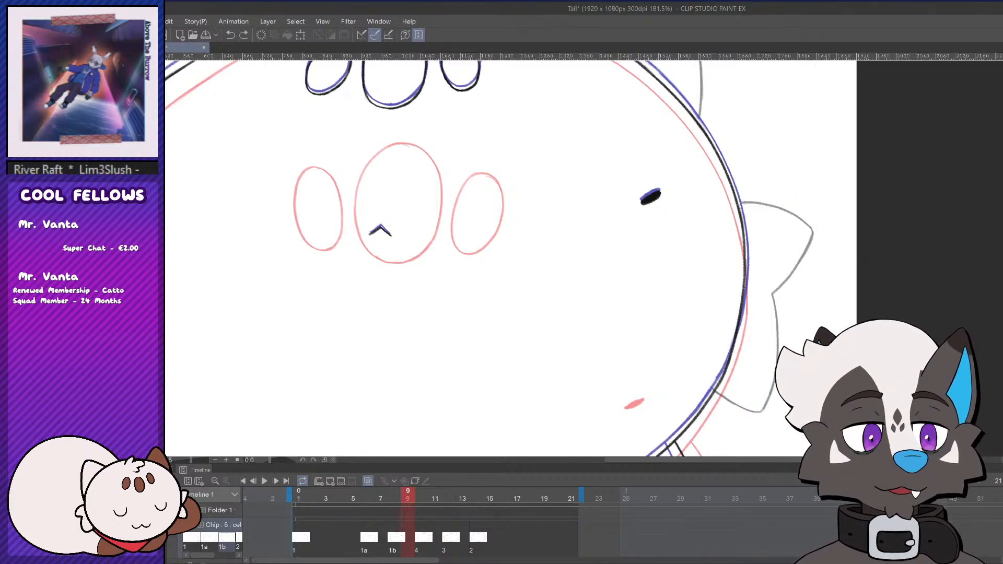
{"action": "left_click_drag", "start_coordinate": [731, 202], "coordinate": [799, 206]}
{"action": "key", "text": "ctrl+z"}
{"action": "left_click_drag", "start_coordinate": [728, 202], "coordinate": [810, 222]}
{"action": "key", "text": "ctrl+z"}
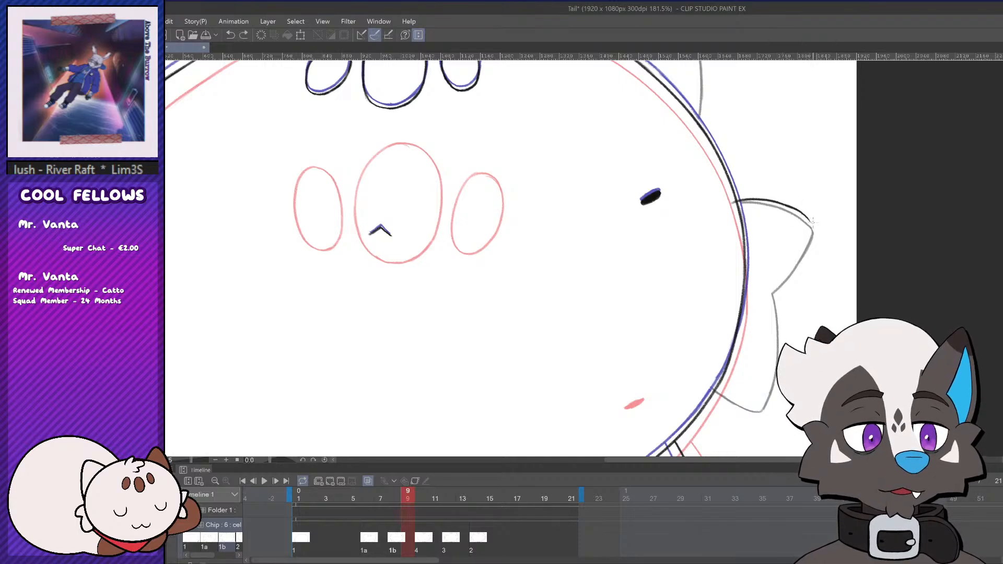
{"action": "key", "text": "ctrl+z"}
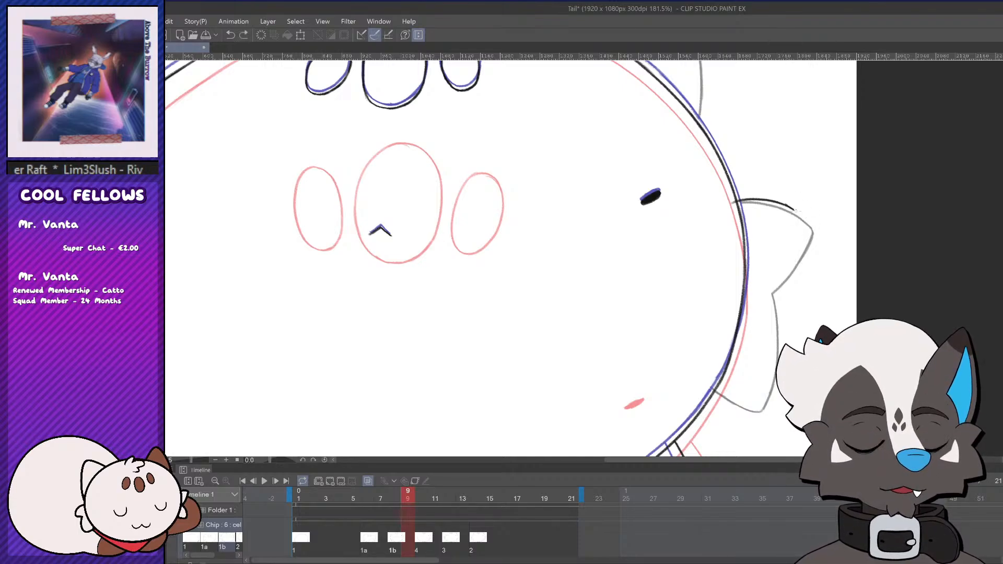
Ink the upper lobe of the right cheek tuft on cel 1b, following the gray reference outline
{"action": "key", "text": "ctrl+z"}
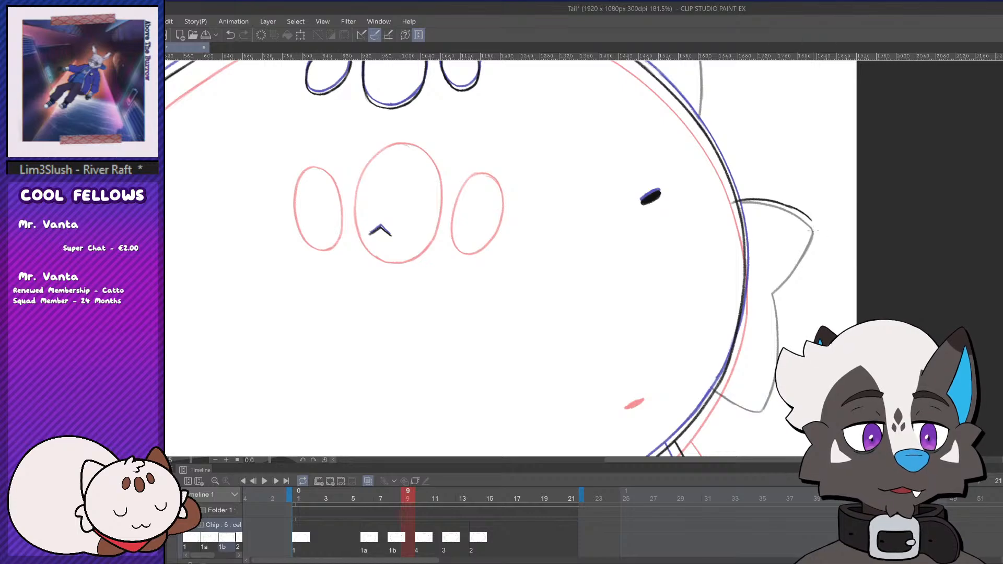
{"action": "key", "text": "ctrl+z"}
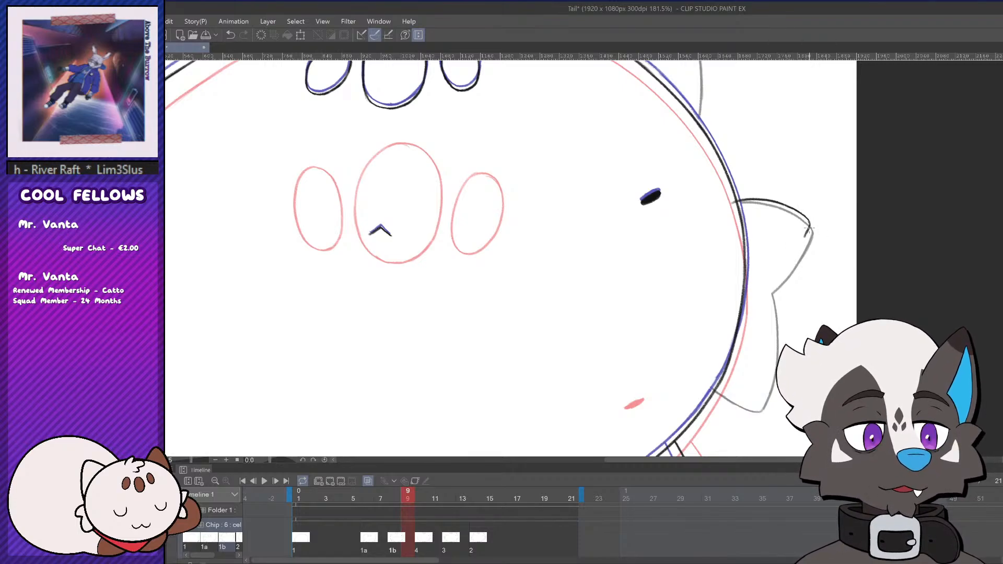
{"action": "key", "text": "ctrl+z"}
{"action": "left_click_drag", "start_coordinate": [811, 228], "coordinate": [774, 286]}
{"action": "key", "text": "ctrl+z"}
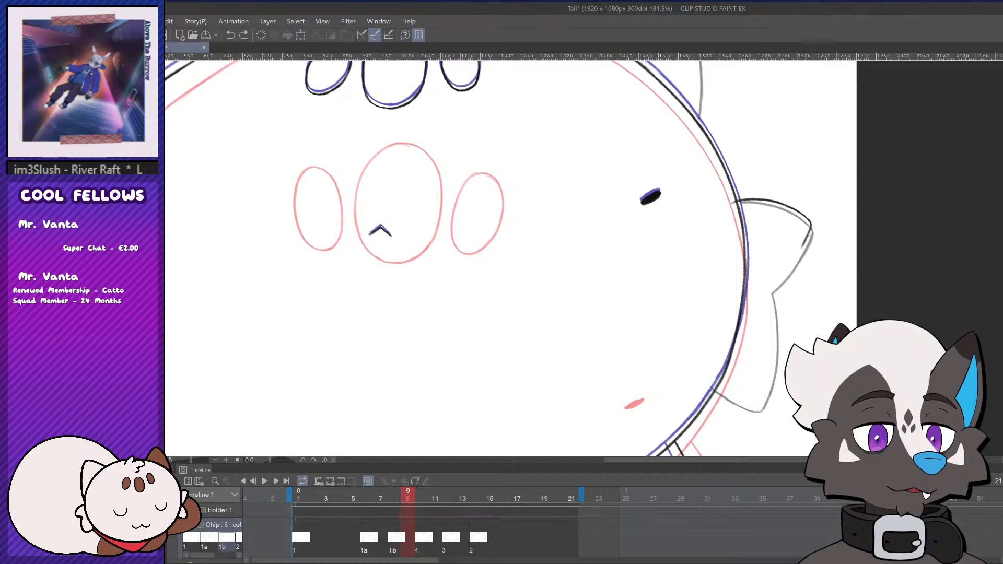
{"action": "key", "text": "ctrl+y"}
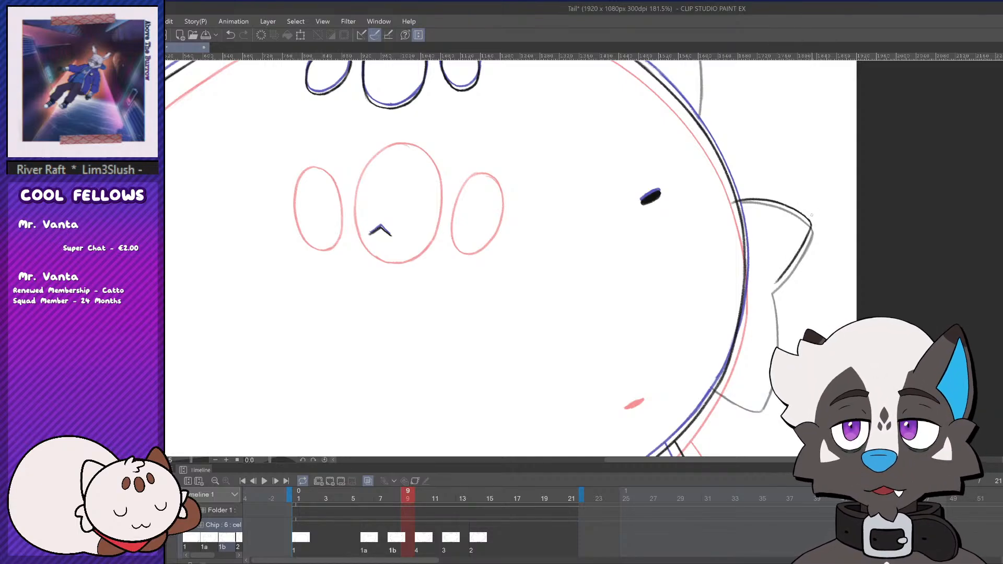
Turn off onion skin and move the playhead to frame 8
{"action": "key", "text": "ctrl+alt+0"}
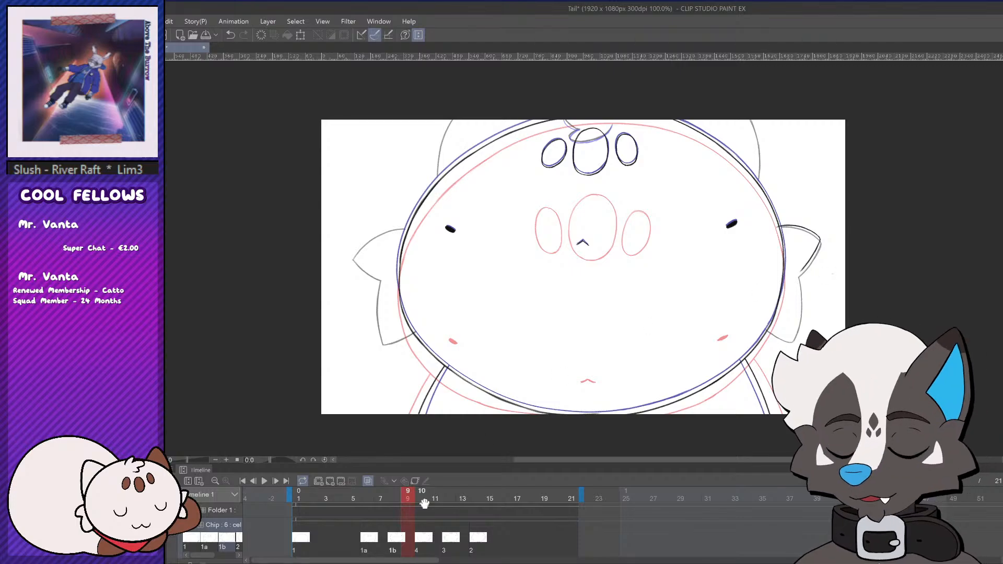
{"action": "mouse_move", "coordinate": [409, 499]}
{"action": "left_mouse_down"}
{"action": "mouse_move", "coordinate": [346, 506]}
{"action": "mouse_move", "coordinate": [408, 501]}
{"action": "left_mouse_up"}
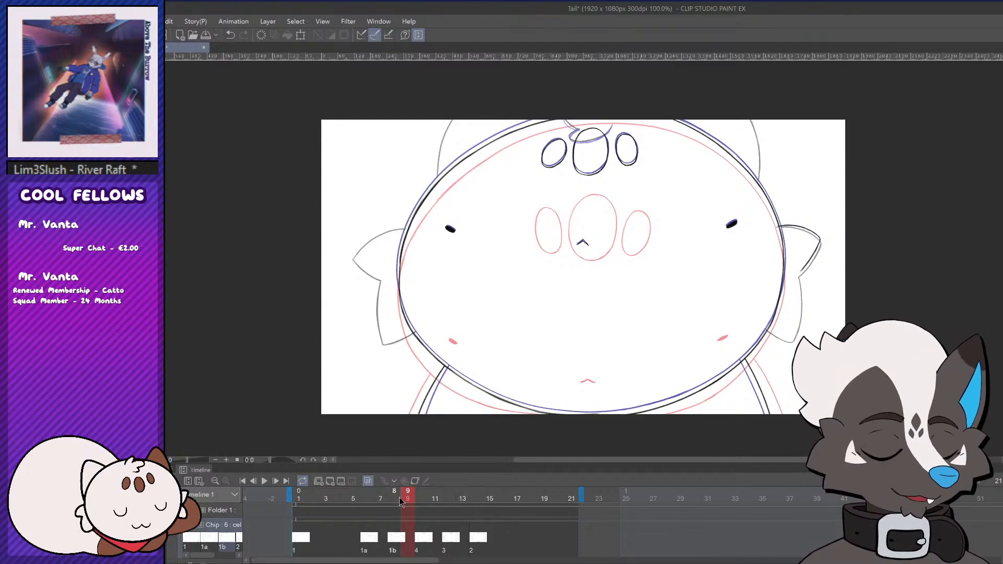
{"action": "left_click", "coordinate": [368, 481]}
{"action": "mouse_move", "coordinate": [387, 499]}
{"action": "left_mouse_down"}
{"action": "mouse_move", "coordinate": [434, 493]}
{"action": "mouse_move", "coordinate": [366, 493]}
{"action": "mouse_move", "coordinate": [397, 489]}
{"action": "left_mouse_up"}
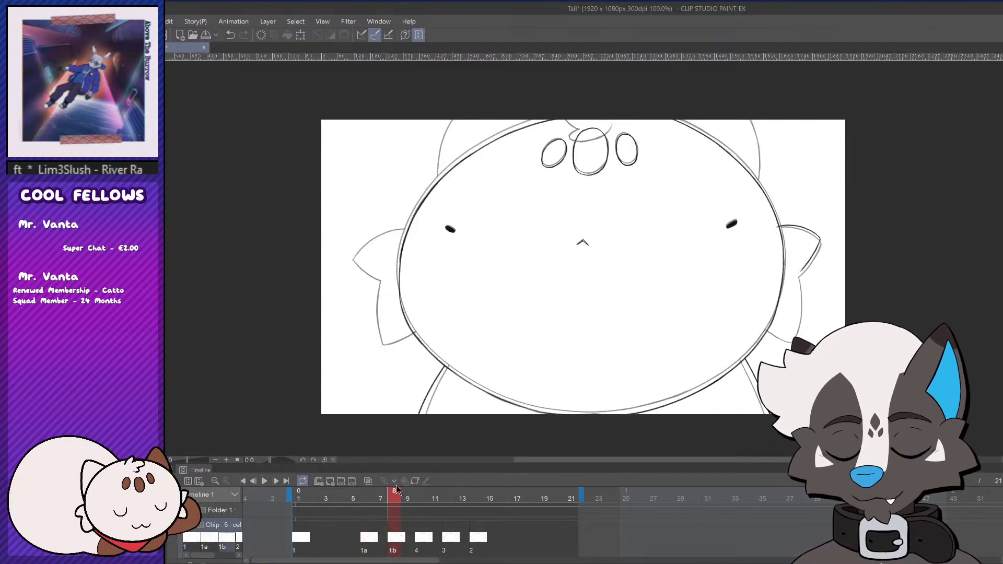
Ink the lower lobe of the right cheek tuft on cel 1b, joining it to the head outline
{"action": "scroll", "coordinate": [800, 281], "scroll_direction": "up", "scroll_amount": 1}
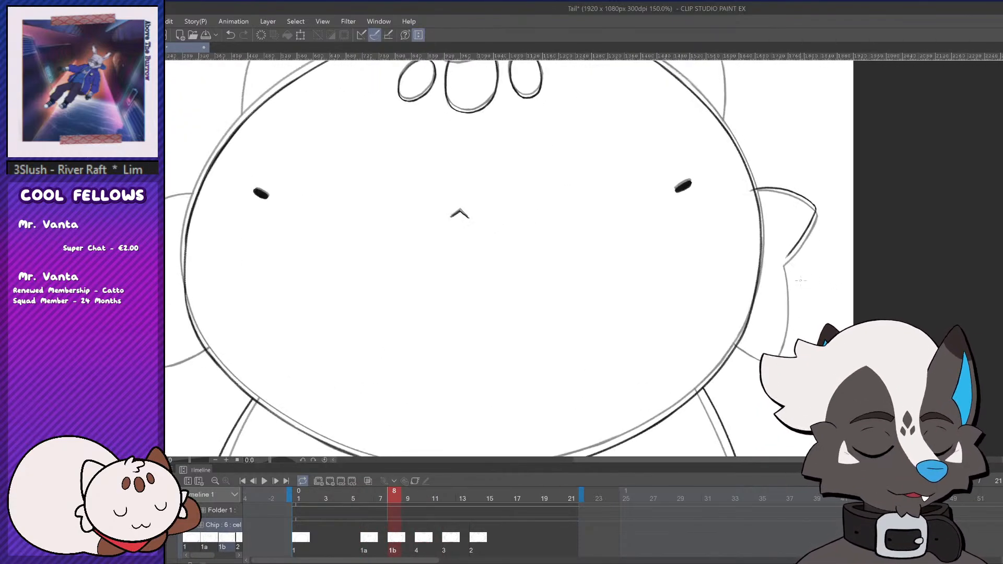
{"action": "scroll", "coordinate": [801, 281], "scroll_direction": "up", "scroll_amount": 1}
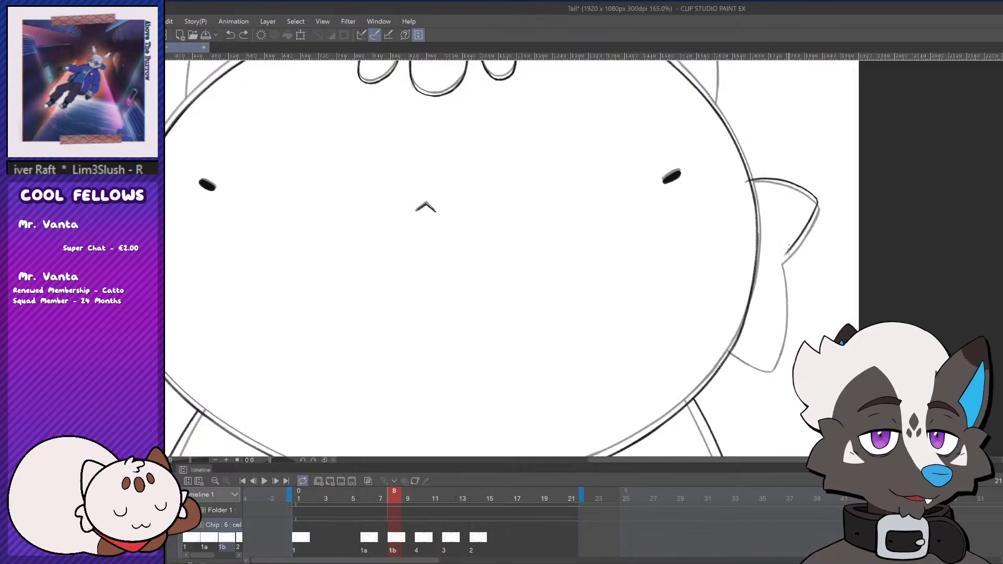
{"action": "left_click_drag", "start_coordinate": [789, 250], "coordinate": [794, 333]}
{"action": "key", "text": "ctrl+z"}
{"action": "mouse_move", "coordinate": [783, 260]}
{"action": "left_mouse_down"}
{"action": "mouse_move", "coordinate": [791, 344]}
{"action": "mouse_move", "coordinate": [719, 351]}
{"action": "left_mouse_up"}
{"action": "key", "text": "ctrl+z"}
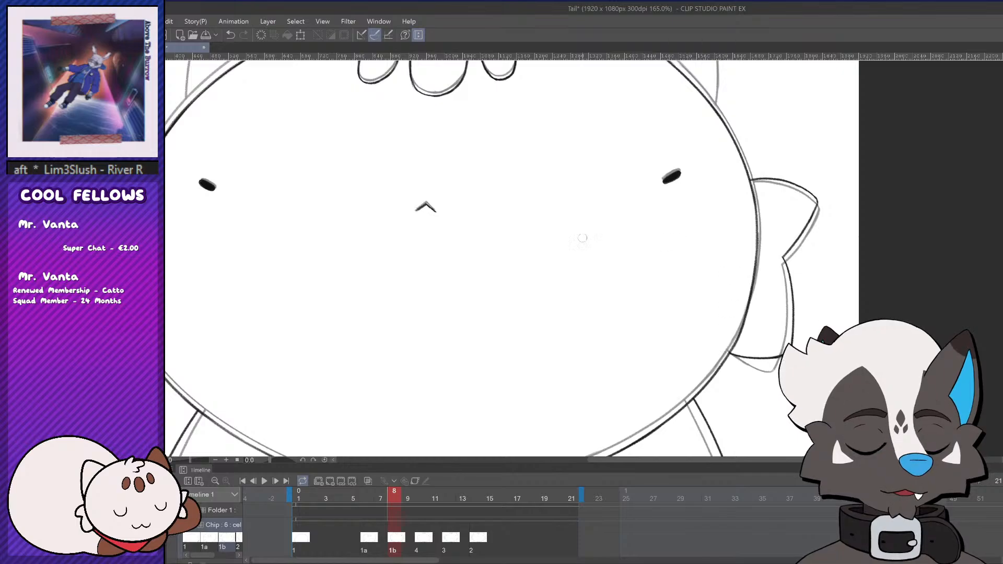
{"action": "left_click_drag", "start_coordinate": [735, 325], "coordinate": [756, 310]}
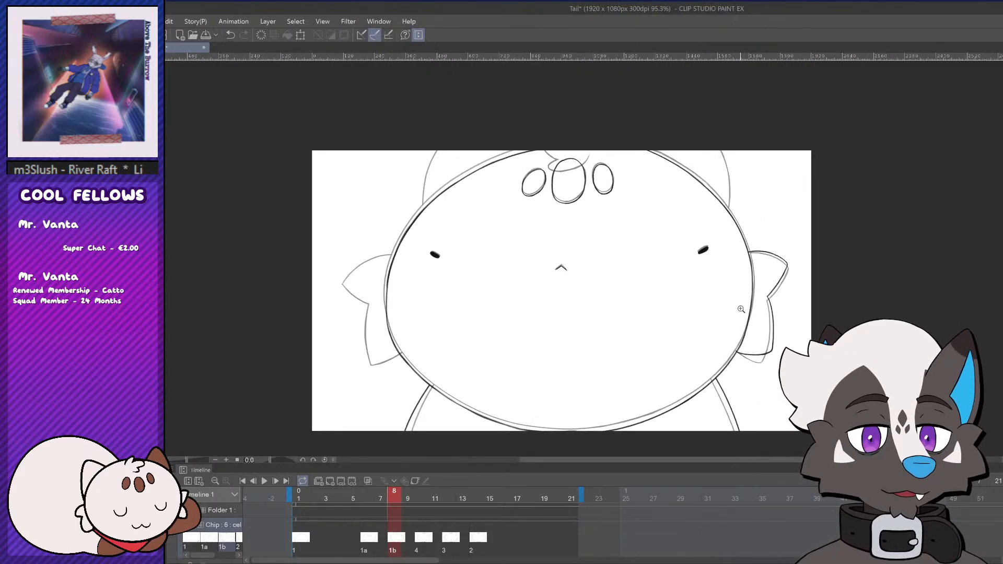
Play back the animation and compare the cheek tufts across cels 1b, 4 and 3
{"action": "left_click", "coordinate": [264, 481]}
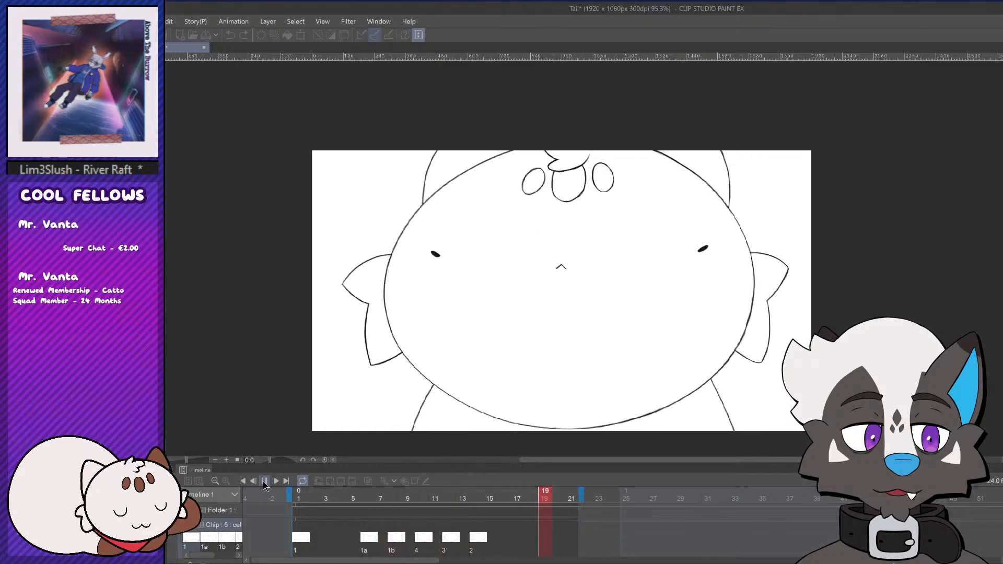
{"action": "left_click", "coordinate": [263, 482]}
{"action": "left_click", "coordinate": [425, 537]}
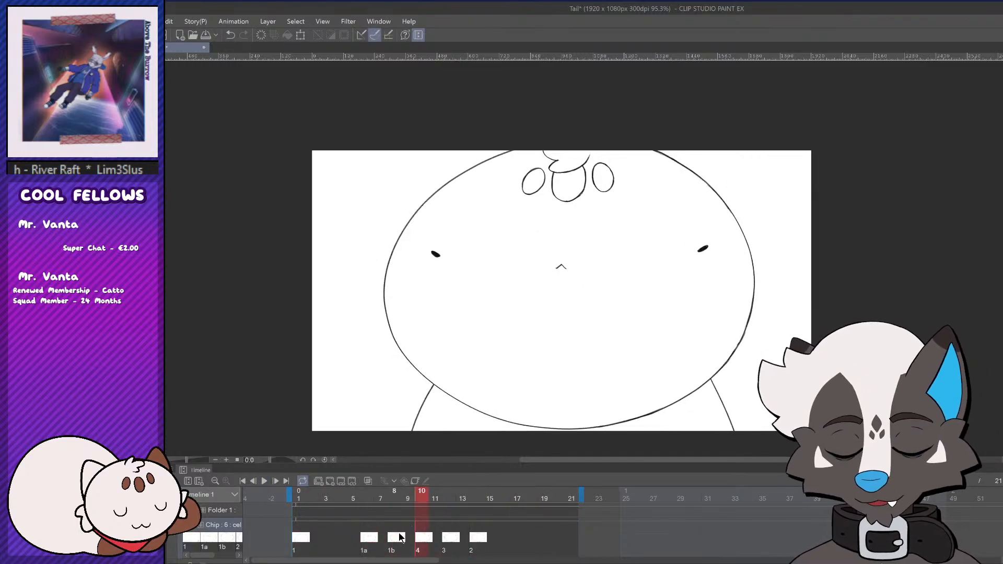
{"action": "left_click", "coordinate": [438, 537]}
{"action": "left_click", "coordinate": [443, 501]}
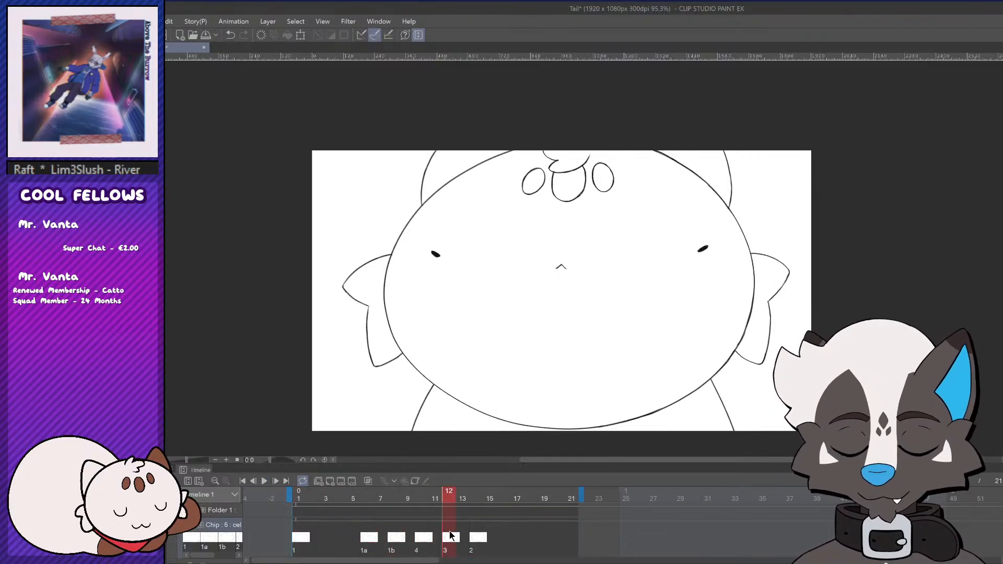
{"action": "left_click", "coordinate": [264, 482]}
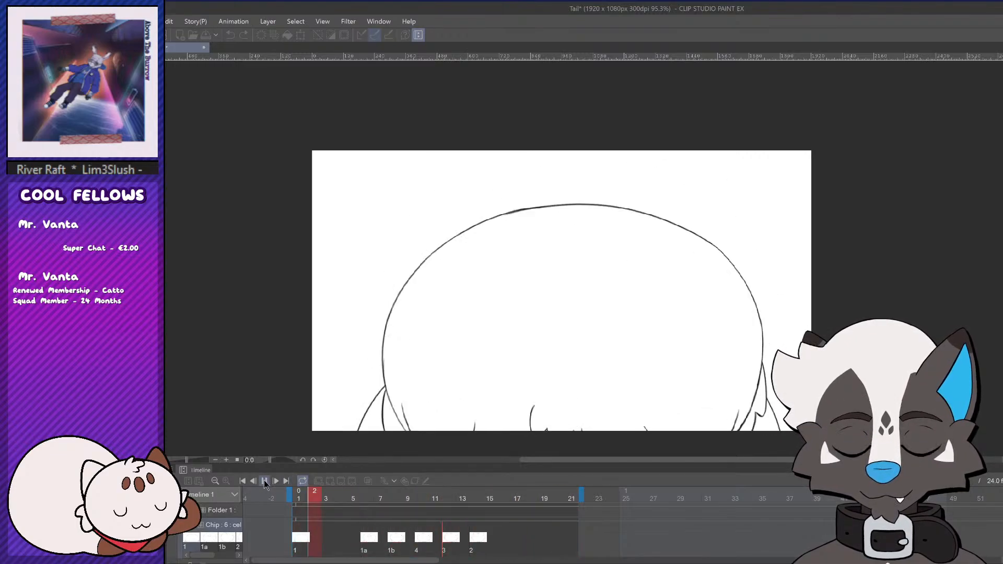
{"action": "left_click", "coordinate": [410, 529]}
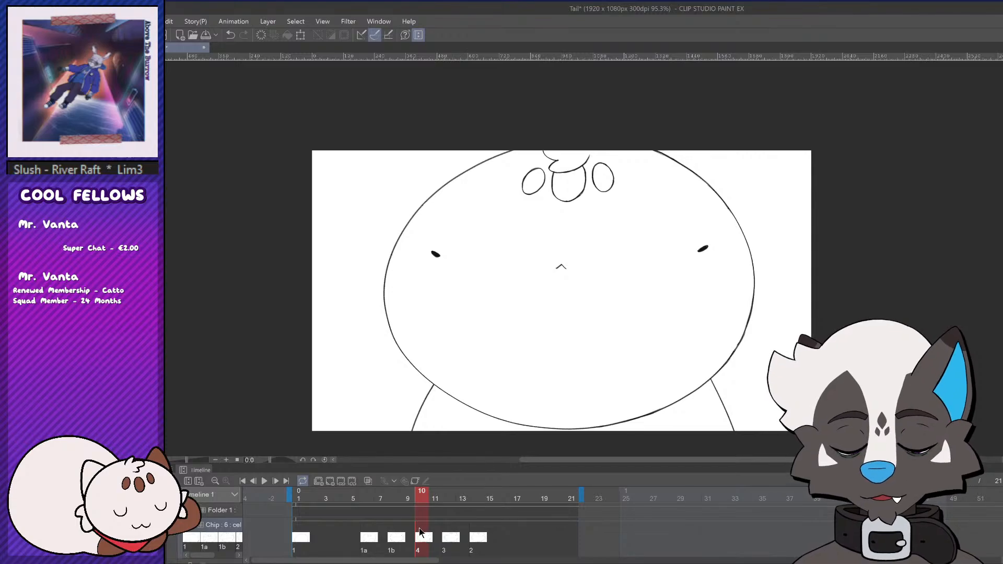
{"action": "left_click", "coordinate": [456, 538]}
{"action": "left_click", "coordinate": [410, 538]}
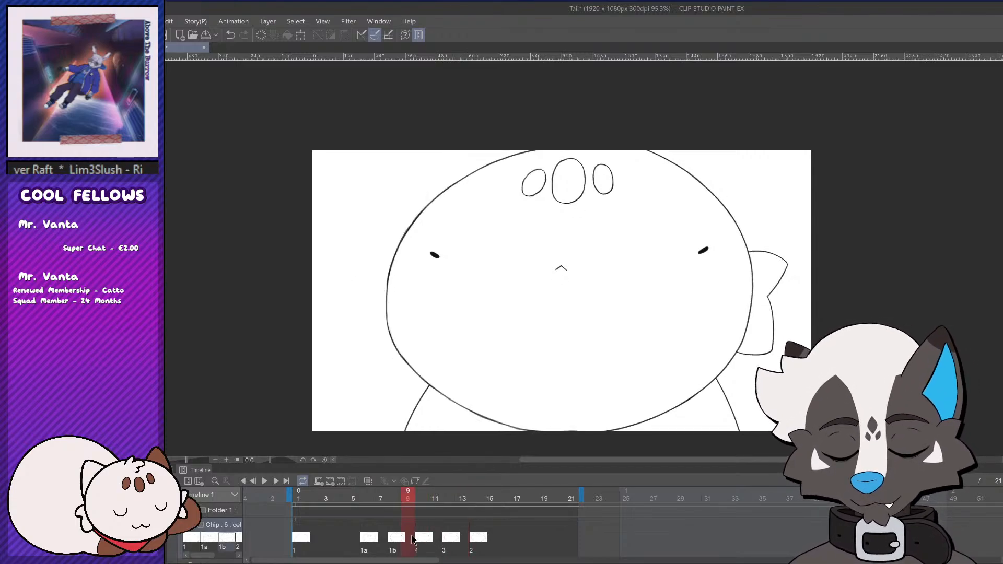
{"action": "left_click", "coordinate": [372, 538]}
{"action": "left_click", "coordinate": [395, 537]}
Remove the right cheek tuft from cel 1b
{"action": "left_click_drag", "start_coordinate": [784, 245], "coordinate": [778, 307]}
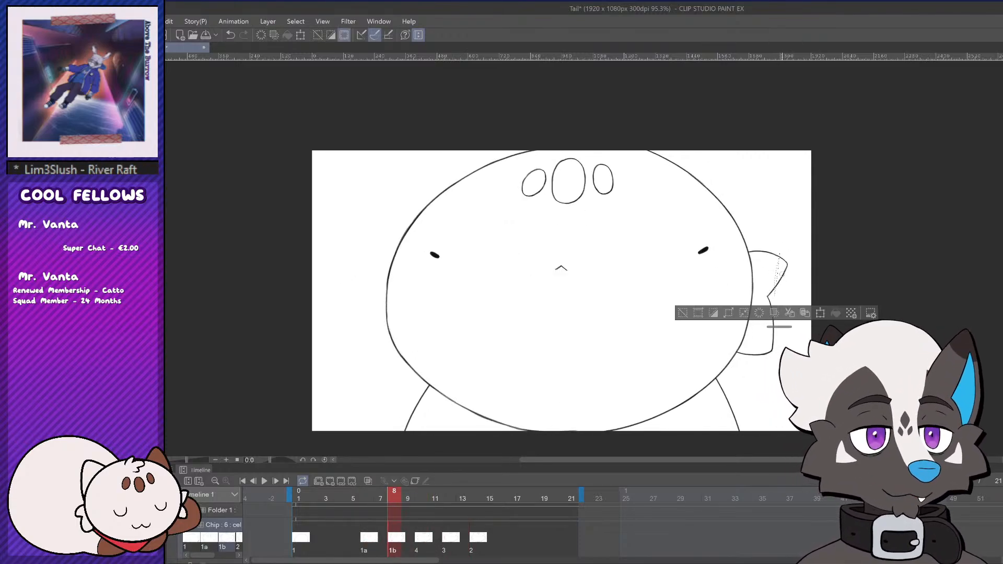
{"action": "key", "text": "ctrl+d"}
{"action": "mouse_move", "coordinate": [751, 252]}
{"action": "left_mouse_down"}
{"action": "mouse_move", "coordinate": [767, 304]}
{"action": "mouse_move", "coordinate": [783, 262]}
{"action": "mouse_move", "coordinate": [773, 341]}
{"action": "mouse_move", "coordinate": [763, 350]}
{"action": "left_mouse_up"}
On cel 4 at frame 10, ink the top edge and tip of the right cheek tuft, slightly above the gray reference
{"action": "left_click", "coordinate": [421, 536]}
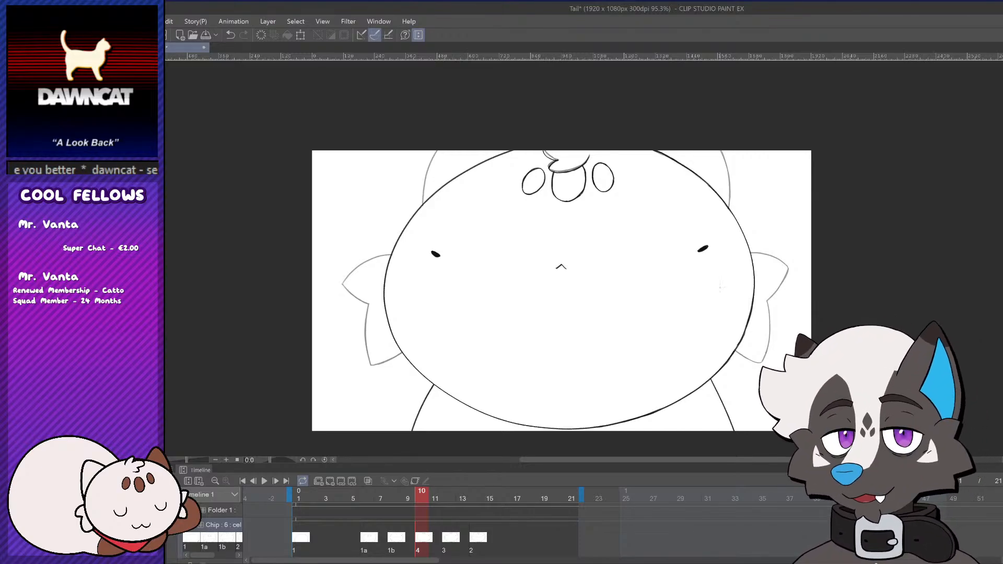
{"action": "scroll", "coordinate": [747, 307], "scroll_direction": "up", "scroll_amount": 3}
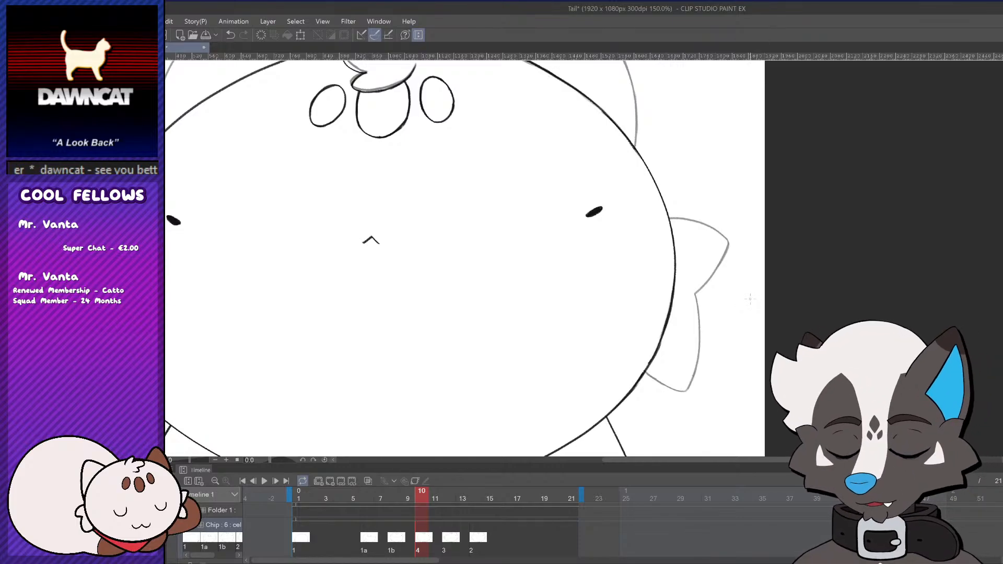
{"action": "scroll", "coordinate": [762, 289], "scroll_direction": "up", "scroll_amount": 2}
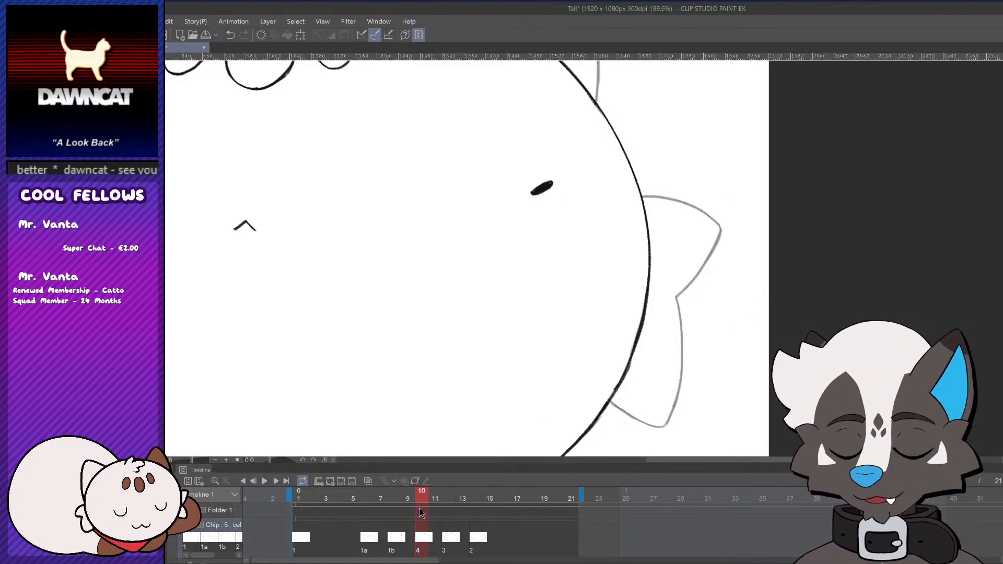
{"action": "mouse_move", "coordinate": [422, 508]}
{"action": "left_mouse_down"}
{"action": "mouse_move", "coordinate": [409, 506]}
{"action": "mouse_move", "coordinate": [430, 507]}
{"action": "left_mouse_up"}
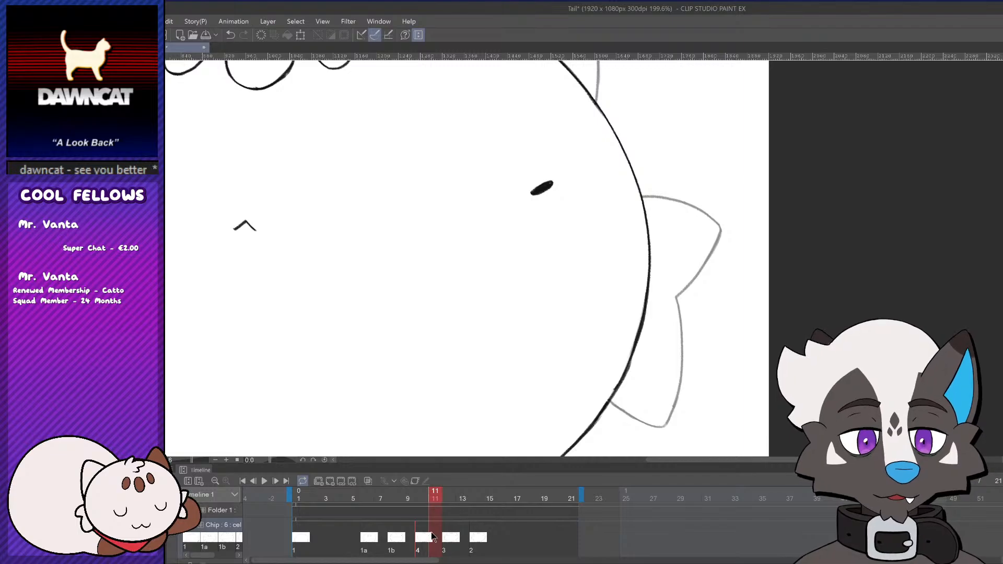
{"action": "key", "text": "ctrl+z"}
{"action": "mouse_move", "coordinate": [633, 198]}
{"action": "left_mouse_down"}
{"action": "mouse_move", "coordinate": [665, 192]}
{"action": "mouse_move", "coordinate": [731, 217]}
{"action": "left_mouse_up"}
{"action": "key", "text": "ctrl+z"}
{"action": "mouse_move", "coordinate": [630, 198]}
{"action": "left_mouse_down"}
{"action": "mouse_move", "coordinate": [709, 197]}
{"action": "mouse_move", "coordinate": [703, 243]}
{"action": "left_mouse_up"}
{"action": "key", "text": "ctrl+z"}
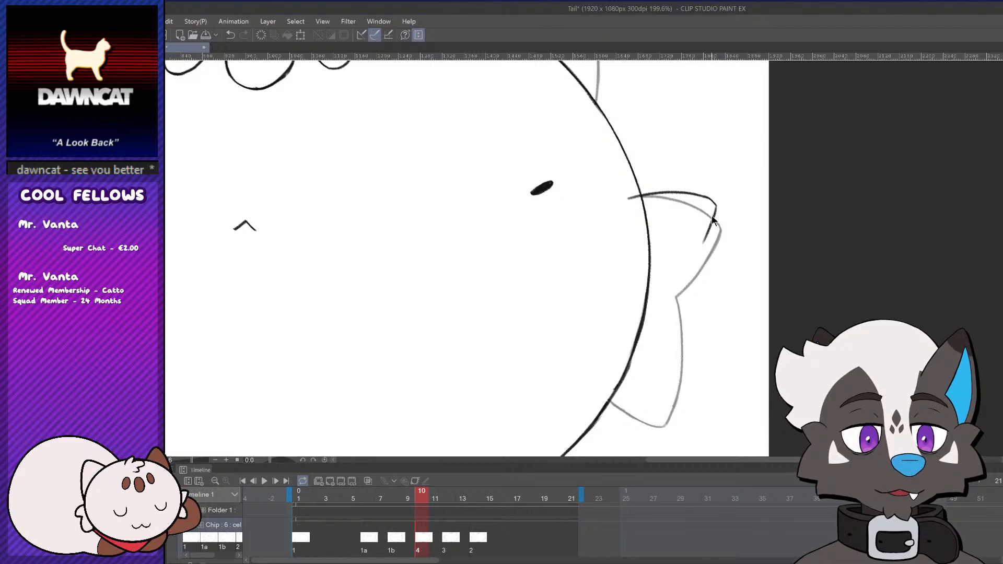
Ink the upper lobe's underside and the lower lobe of cel 4's right cheek tuft, closing it at the head outline
{"action": "mouse_move", "coordinate": [702, 196]}
{"action": "left_mouse_down"}
{"action": "mouse_move", "coordinate": [716, 205]}
{"action": "mouse_move", "coordinate": [676, 300]}
{"action": "mouse_move", "coordinate": [689, 376]}
{"action": "left_mouse_up"}
{"action": "key", "text": "ctrl+z"}
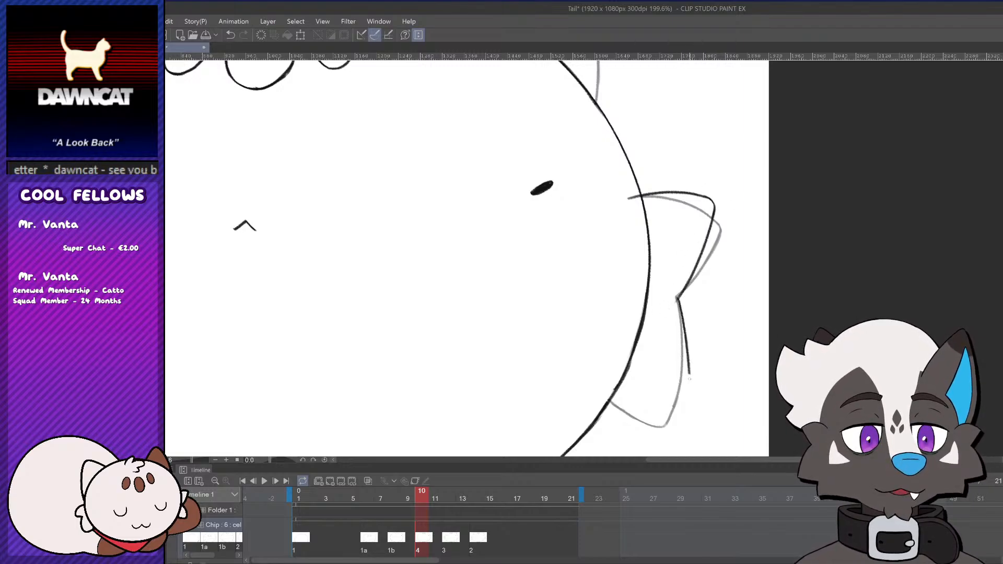
{"action": "left_click_drag", "start_coordinate": [677, 298], "coordinate": [683, 400]}
{"action": "left_click_drag", "start_coordinate": [601, 397], "coordinate": [678, 417]}
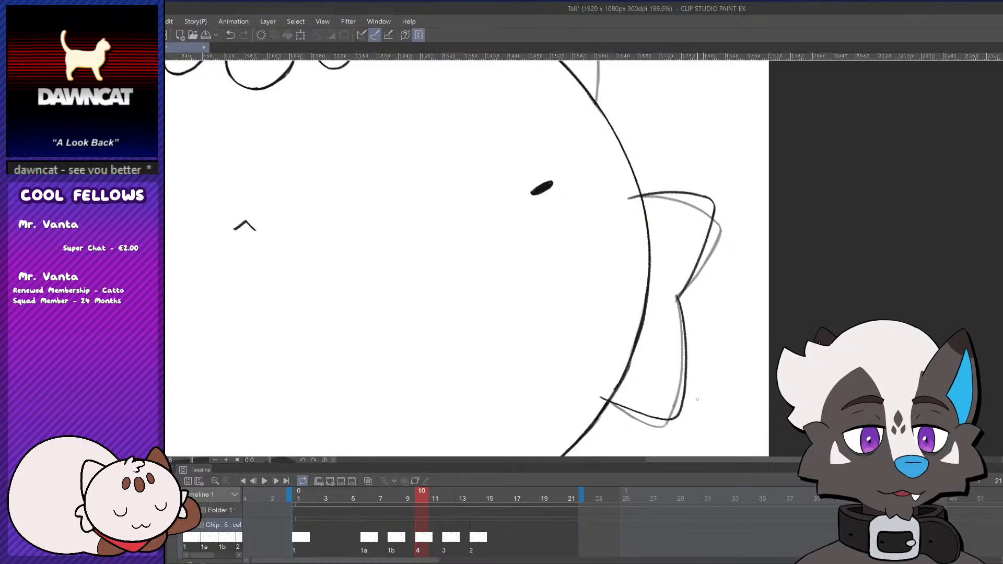
{"action": "left_click_drag", "start_coordinate": [677, 298], "coordinate": [688, 398]}
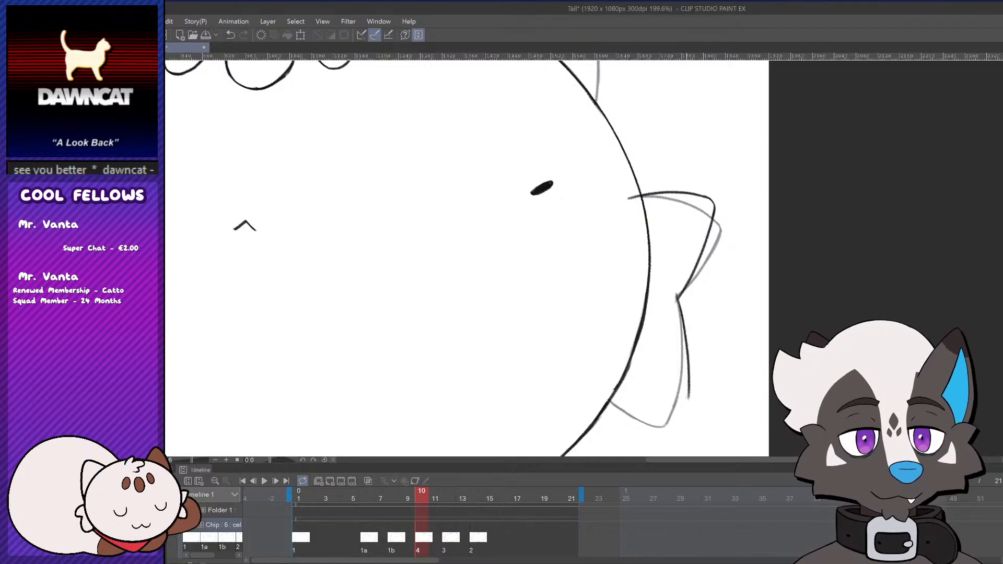
{"action": "mouse_move", "coordinate": [609, 403]}
{"action": "left_mouse_down"}
{"action": "mouse_move", "coordinate": [686, 410]}
{"action": "mouse_move", "coordinate": [695, 401]}
{"action": "mouse_move", "coordinate": [672, 401]}
{"action": "mouse_move", "coordinate": [690, 393]}
{"action": "left_mouse_up"}
{"action": "key", "text": "ctrl+z"}
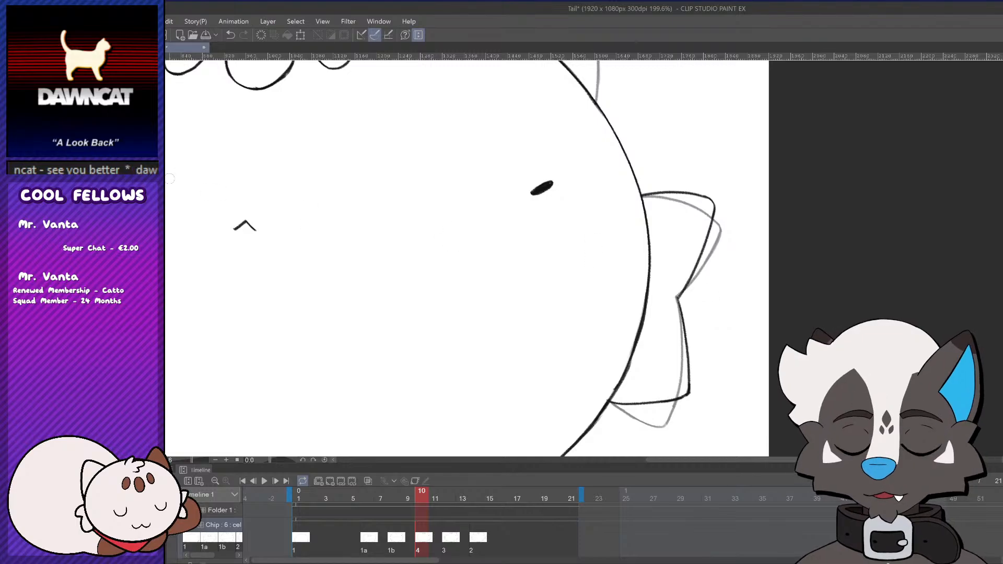
Return to cel 1b at frame 8 and shift the gray reference drawing slightly down against the head outline
{"action": "scroll", "coordinate": [722, 316], "scroll_direction": "down", "scroll_amount": 5}
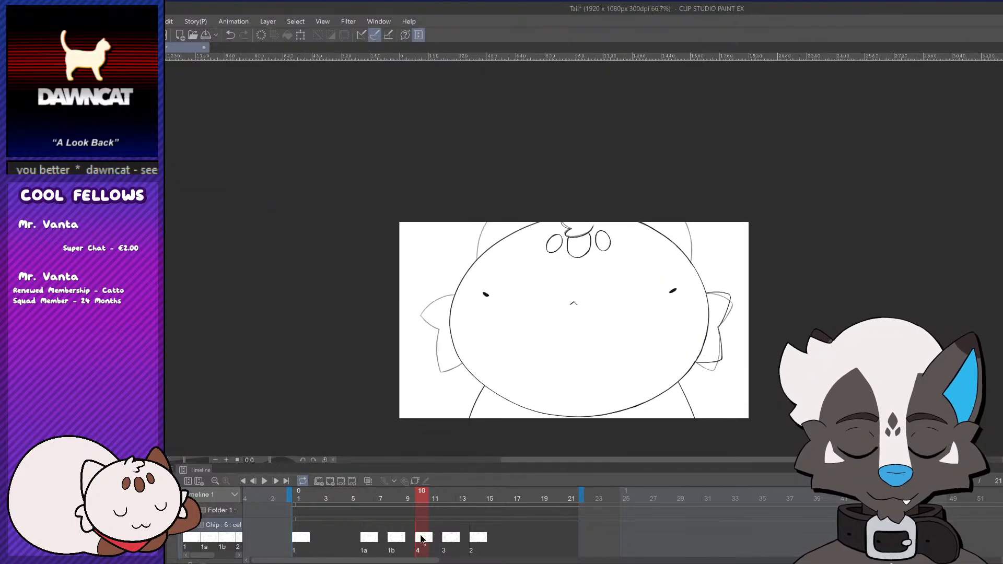
{"action": "scroll", "coordinate": [731, 343], "scroll_direction": "up", "scroll_amount": 3}
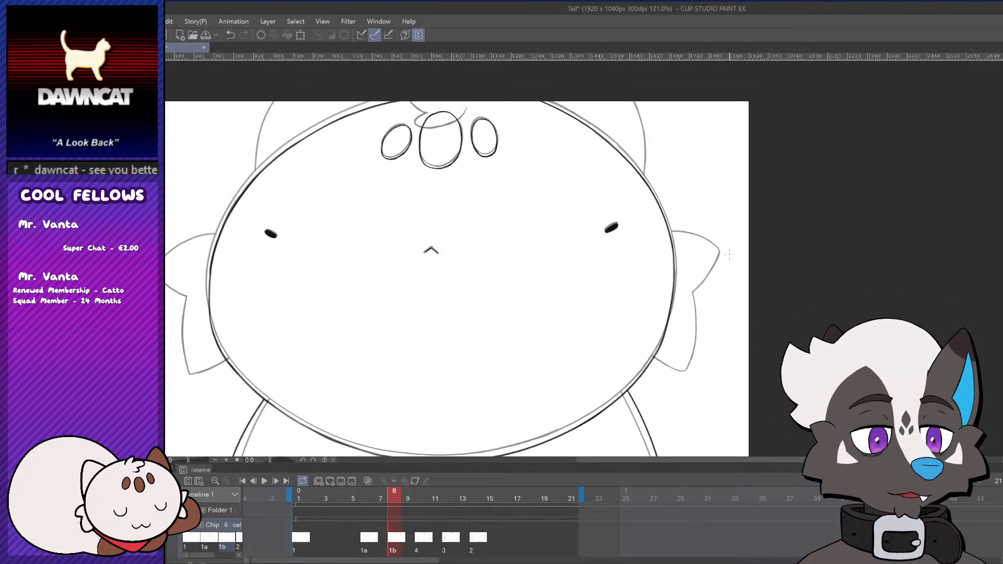
{"action": "key", "text": "ctrl+t"}
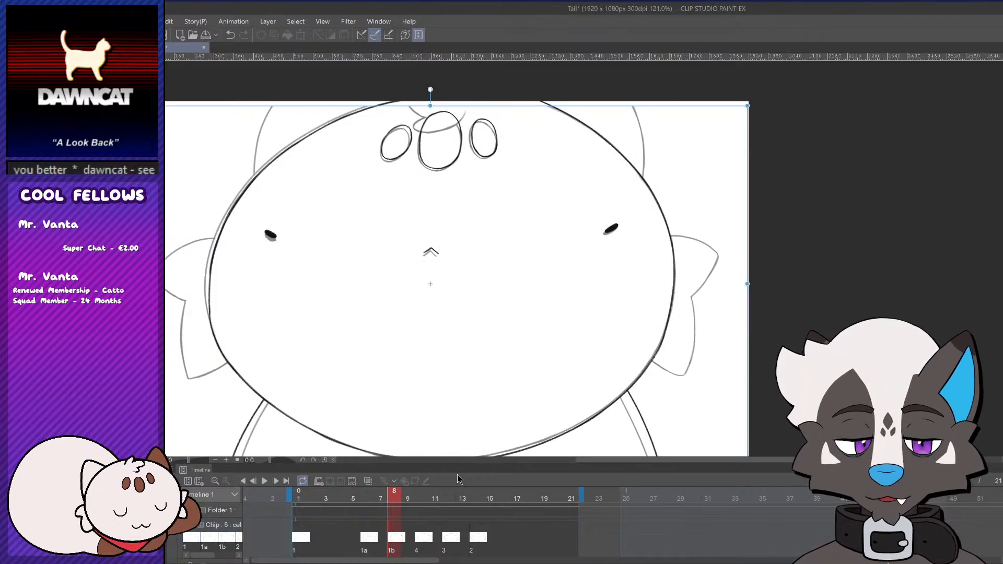
{"action": "left_click", "coordinate": [397, 524]}
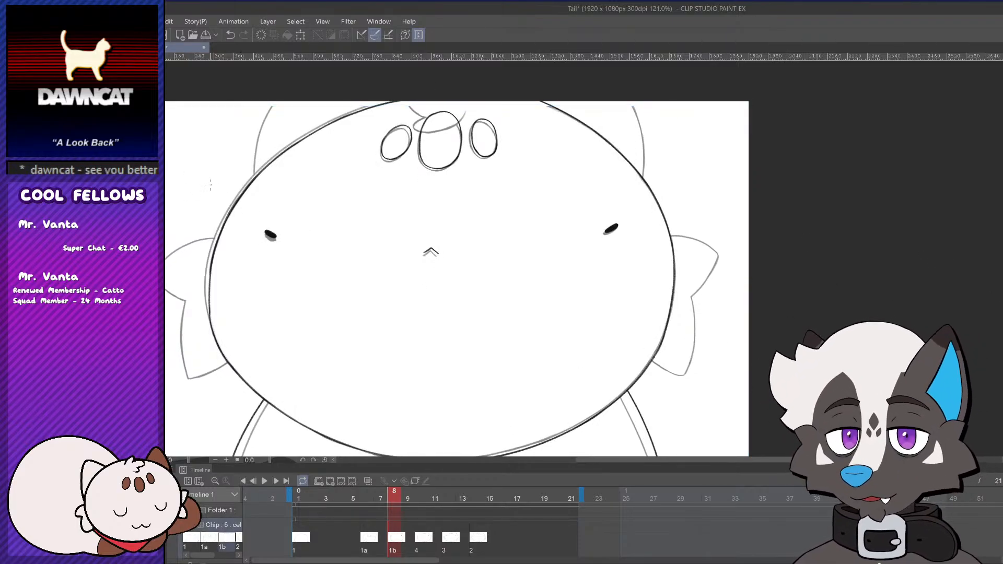
Ink the upper lobe of cel 1b's right cheek tuft, sweeping downward inside the gray reference to a rounded tip
{"action": "key", "text": "ctrl+z"}
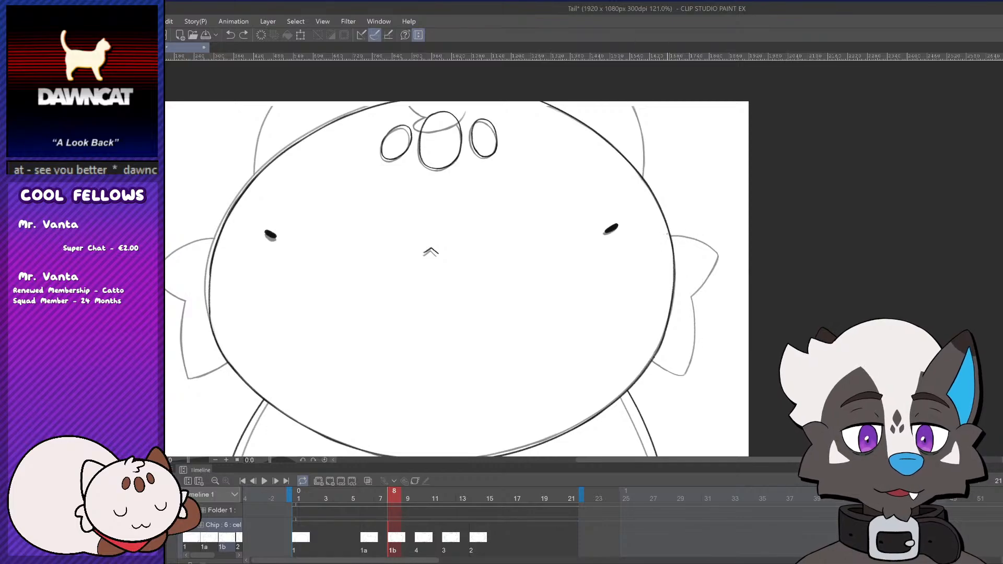
{"action": "left_click_drag", "start_coordinate": [669, 236], "coordinate": [703, 298]}
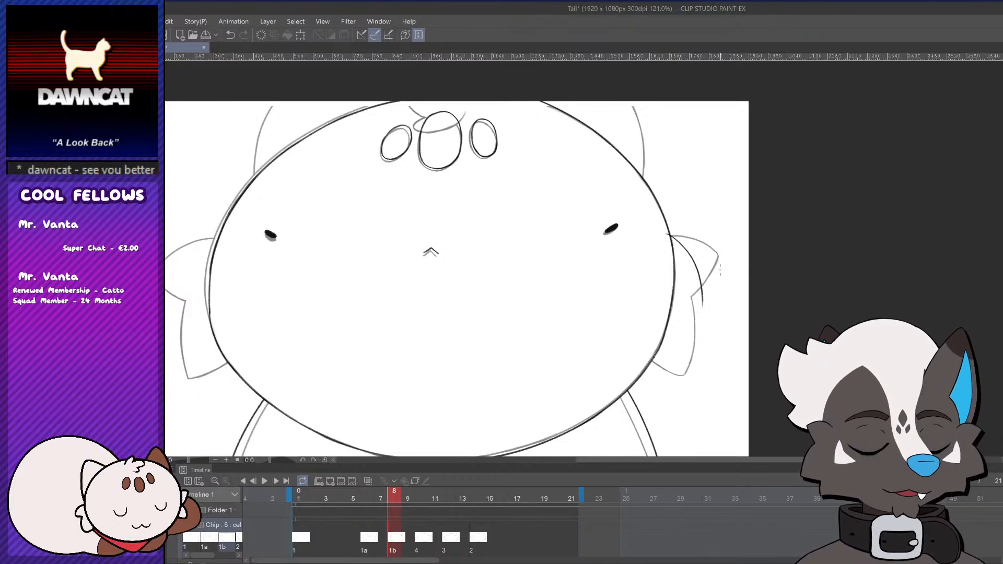
{"action": "key", "text": "ctrl+z"}
{"action": "left_click_drag", "start_coordinate": [667, 234], "coordinate": [701, 301]}
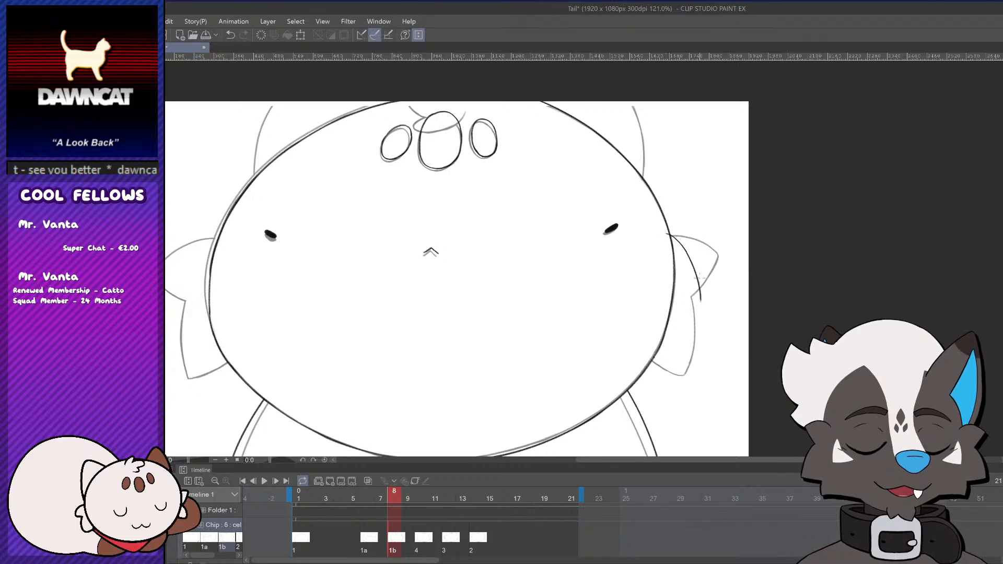
{"action": "mouse_move", "coordinate": [667, 235]}
{"action": "left_mouse_down"}
{"action": "mouse_move", "coordinate": [704, 327]}
{"action": "mouse_move", "coordinate": [705, 292]}
{"action": "mouse_move", "coordinate": [690, 311]}
{"action": "left_mouse_up"}
{"action": "key", "text": "ctrl+z"}
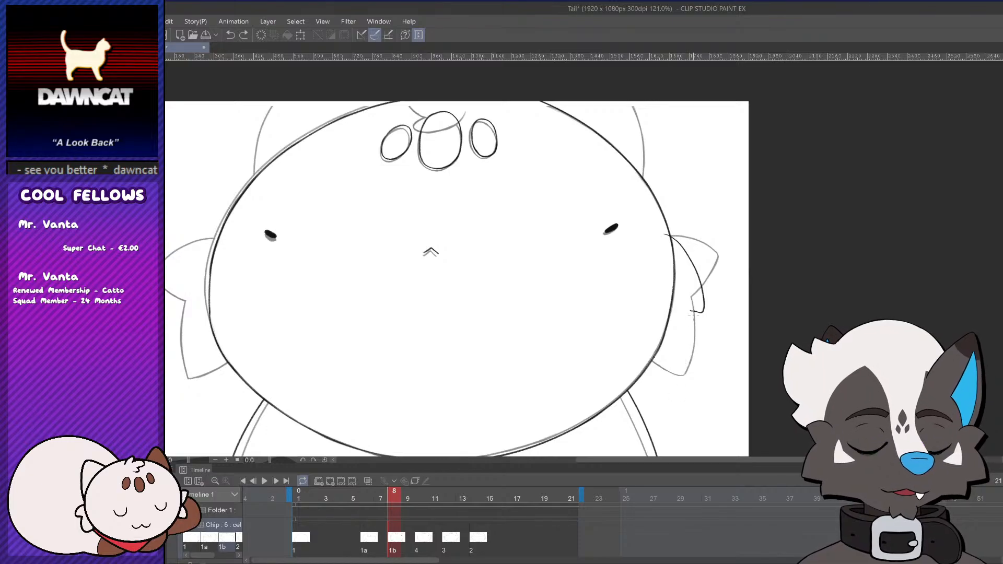
{"action": "key", "text": "ctrl+z"}
Ink the lower lobe of cel 1b's right cheek tuft, curving its tip back to close at the head outline
{"action": "mouse_move", "coordinate": [674, 384]}
{"action": "left_mouse_down"}
{"action": "mouse_move", "coordinate": [650, 349]}
{"action": "mouse_move", "coordinate": [670, 368]}
{"action": "mouse_move", "coordinate": [652, 360]}
{"action": "mouse_move", "coordinate": [677, 389]}
{"action": "left_mouse_up"}
{"action": "left_click_drag", "start_coordinate": [649, 357], "coordinate": [672, 388]}
{"action": "key", "text": "ctrl+z"}
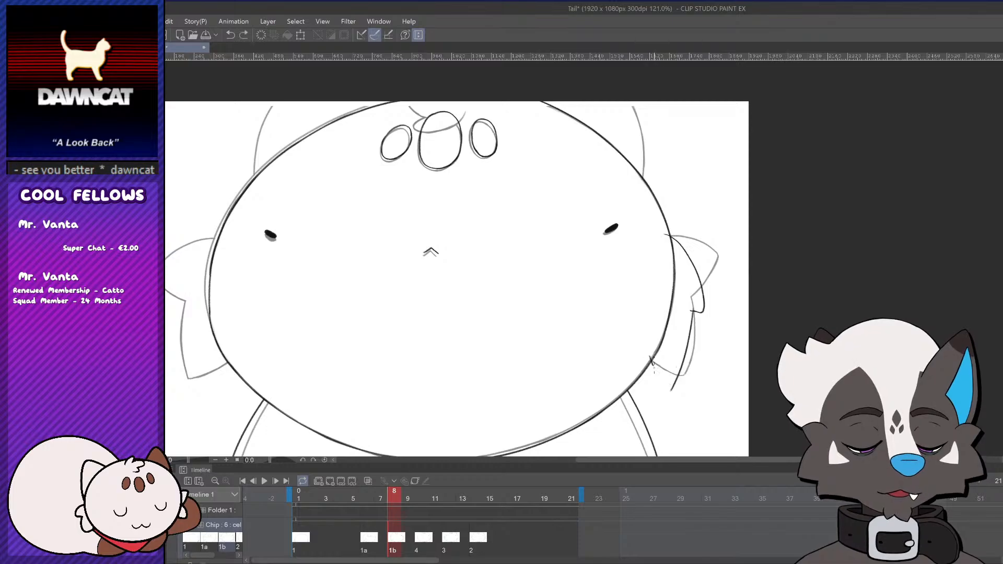
{"action": "key", "text": "ctrl+z"}
{"action": "key", "text": "ctrl+z"}
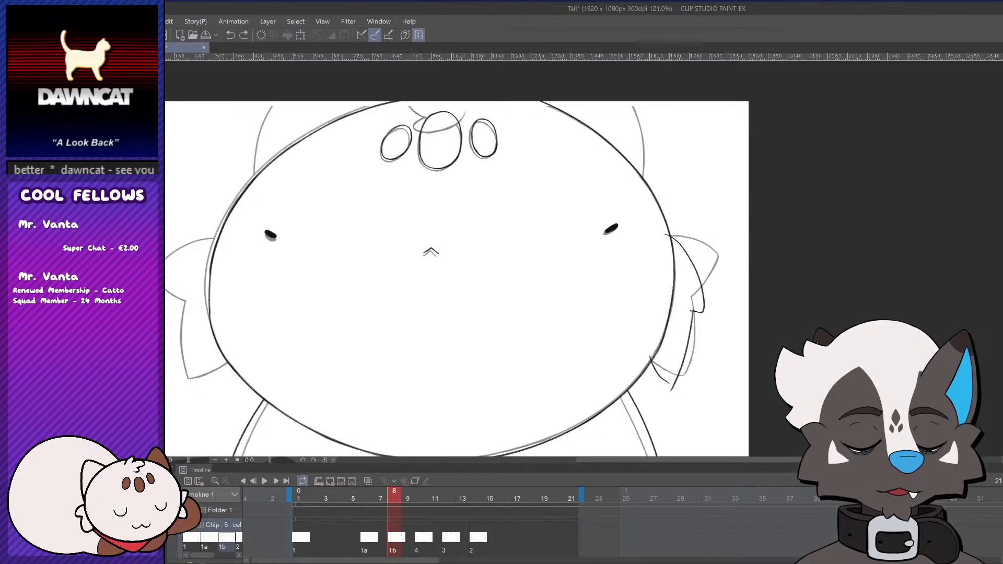
{"action": "key", "text": "ctrl+z"}
{"action": "key", "text": "ctrl+z"}
{"action": "key", "text": "ctrl+y"}
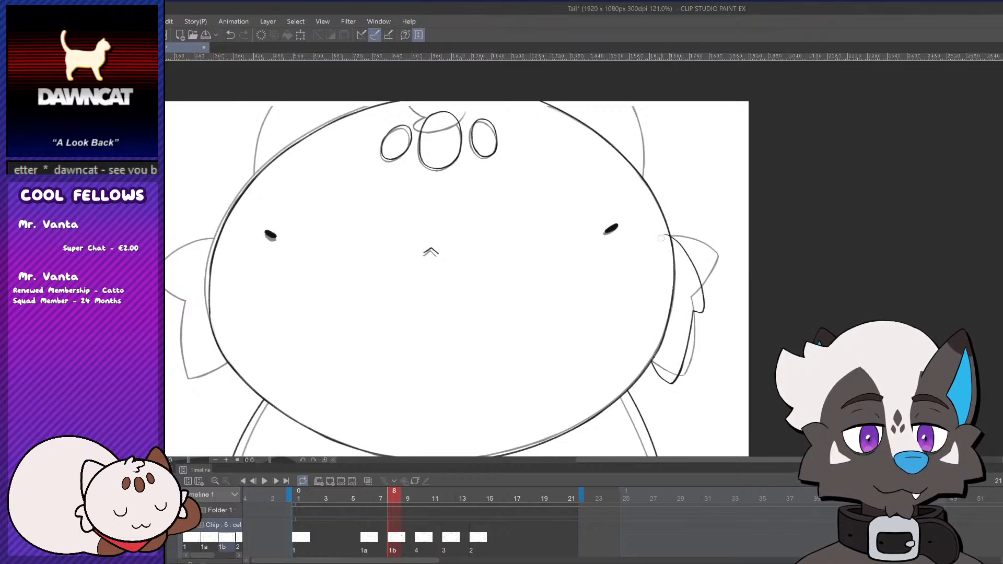
{"action": "left_click_drag", "start_coordinate": [697, 324], "coordinate": [742, 310]}
Go to cel 1a at frame 7 and shift the gray reference drawing down to match the head outline
{"action": "mouse_move", "coordinate": [395, 498]}
{"action": "left_mouse_down"}
{"action": "mouse_move", "coordinate": [372, 504]}
{"action": "mouse_move", "coordinate": [405, 501]}
{"action": "mouse_move", "coordinate": [384, 506]}
{"action": "left_mouse_up"}
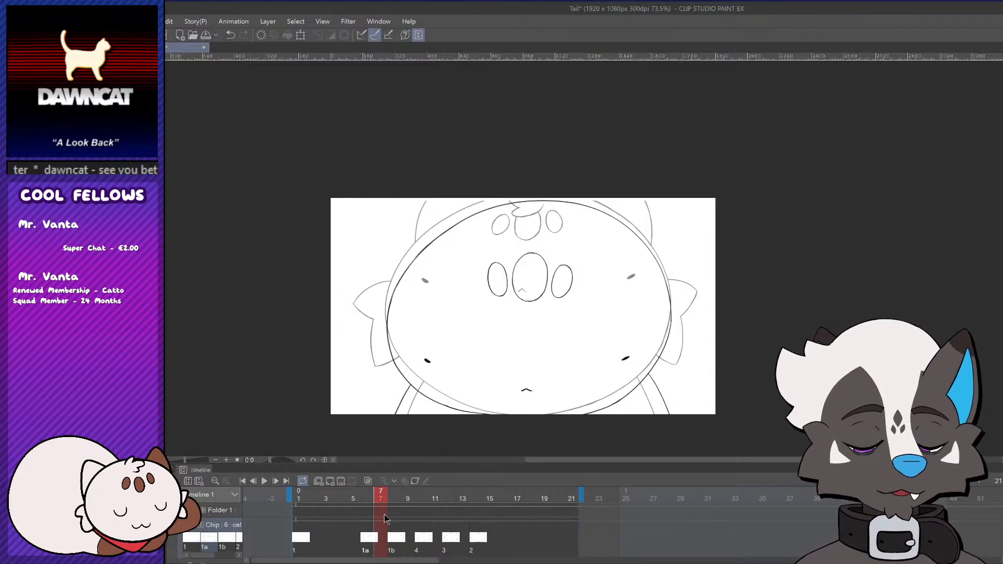
{"action": "key", "text": "ctrl+t"}
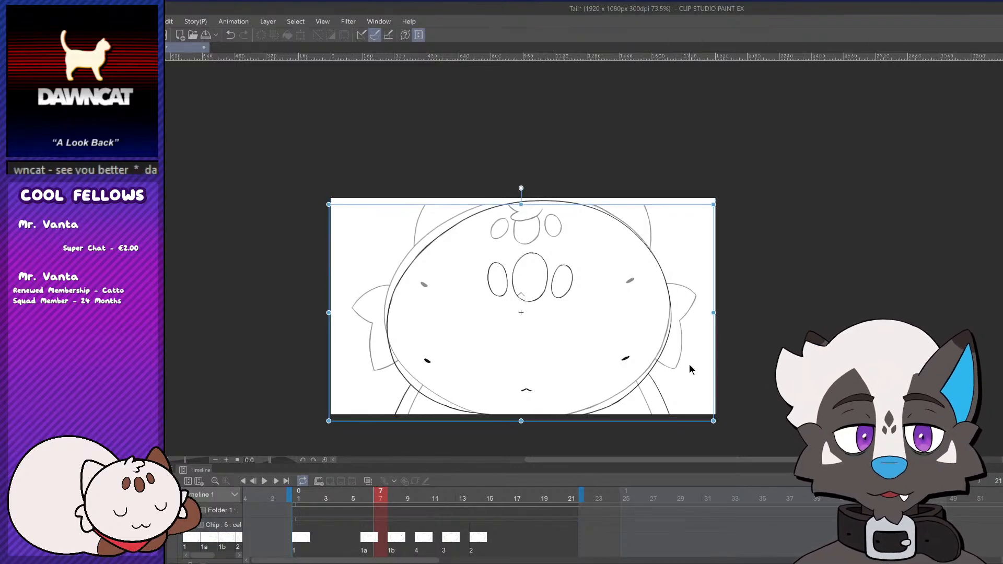
{"action": "left_click_drag", "start_coordinate": [689, 366], "coordinate": [691, 370]}
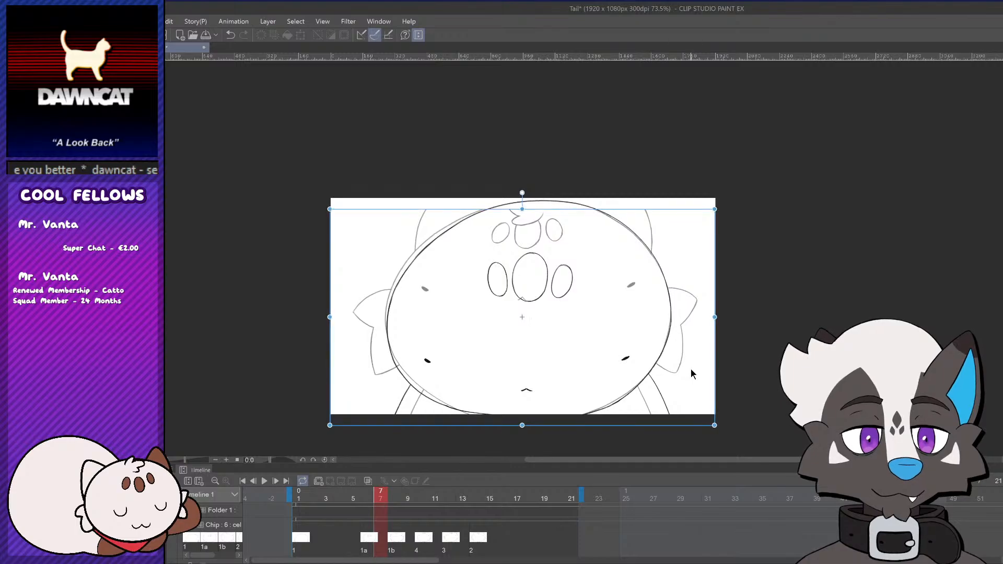
{"action": "key", "text": "Return"}
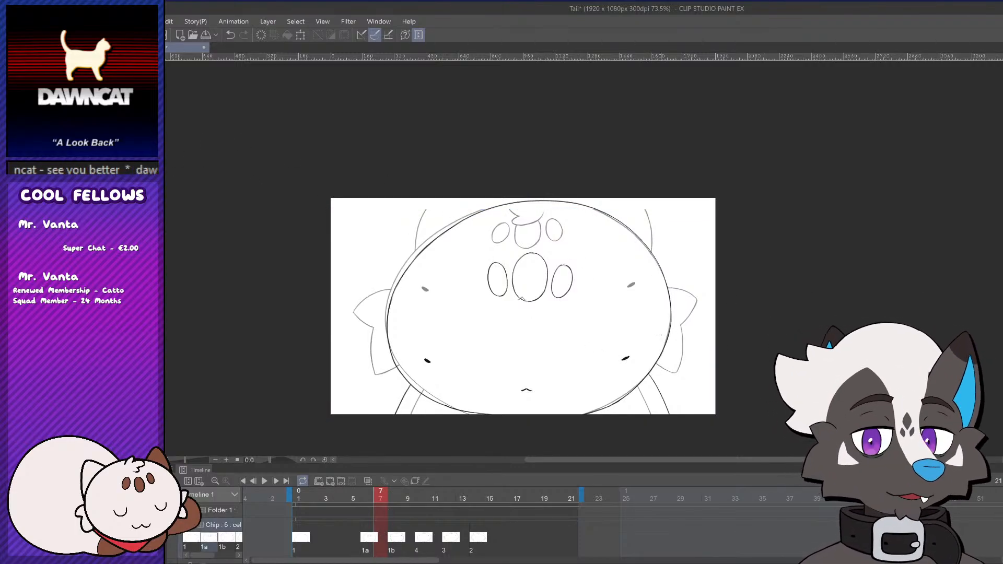
{"action": "scroll", "coordinate": [616, 397], "scroll_direction": "up", "scroll_amount": 1}
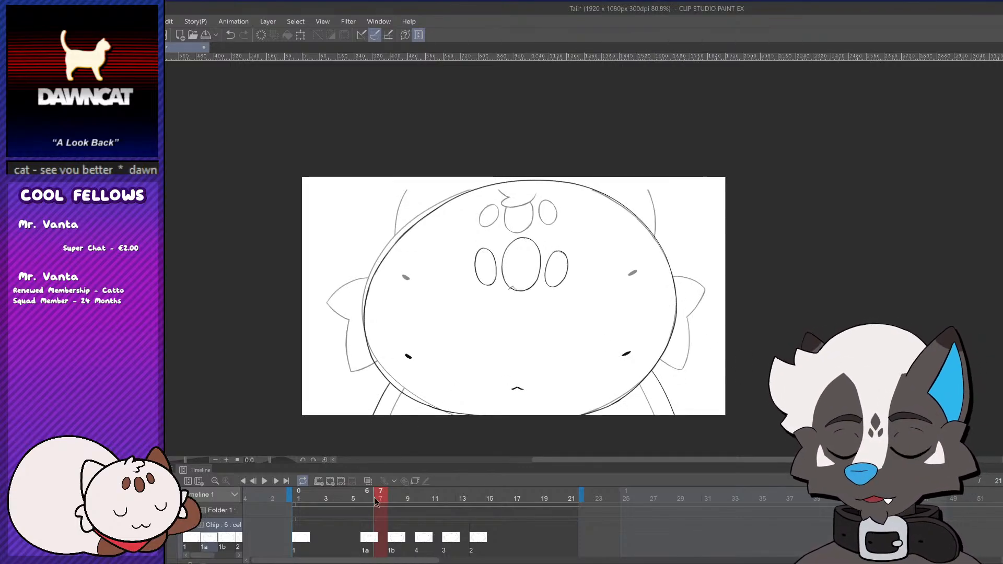
Scrub back through the opening frames and play the animation to check the right cheek tuft's motion
{"action": "mouse_move", "coordinate": [377, 500]}
{"action": "left_mouse_down"}
{"action": "mouse_move", "coordinate": [358, 500]}
{"action": "mouse_move", "coordinate": [476, 500]}
{"action": "mouse_move", "coordinate": [352, 501]}
{"action": "mouse_move", "coordinate": [487, 490]}
{"action": "mouse_move", "coordinate": [325, 504]}
{"action": "left_mouse_up"}
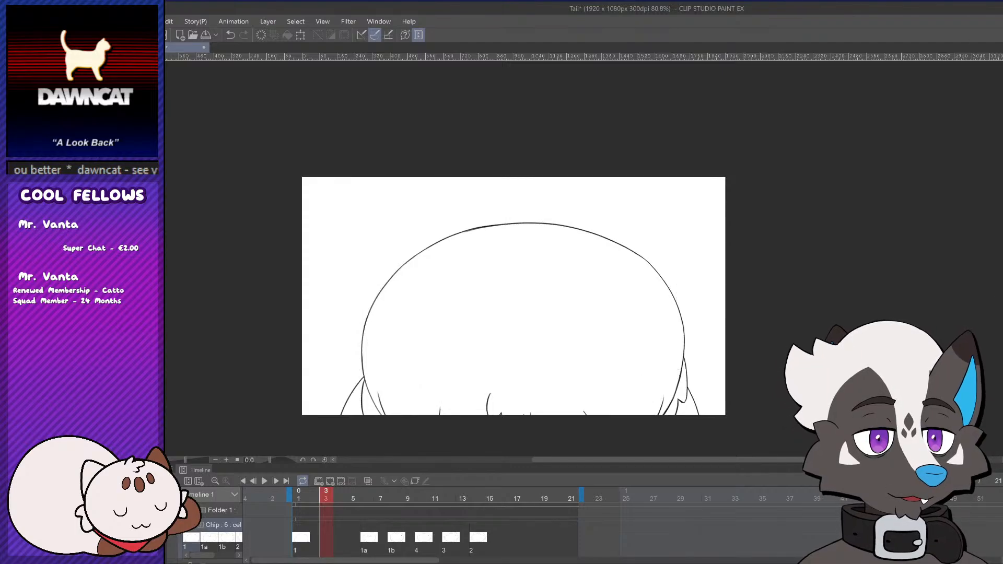
{"action": "left_click_drag", "start_coordinate": [350, 492], "coordinate": [284, 491]}
{"action": "left_click", "coordinate": [265, 484]}
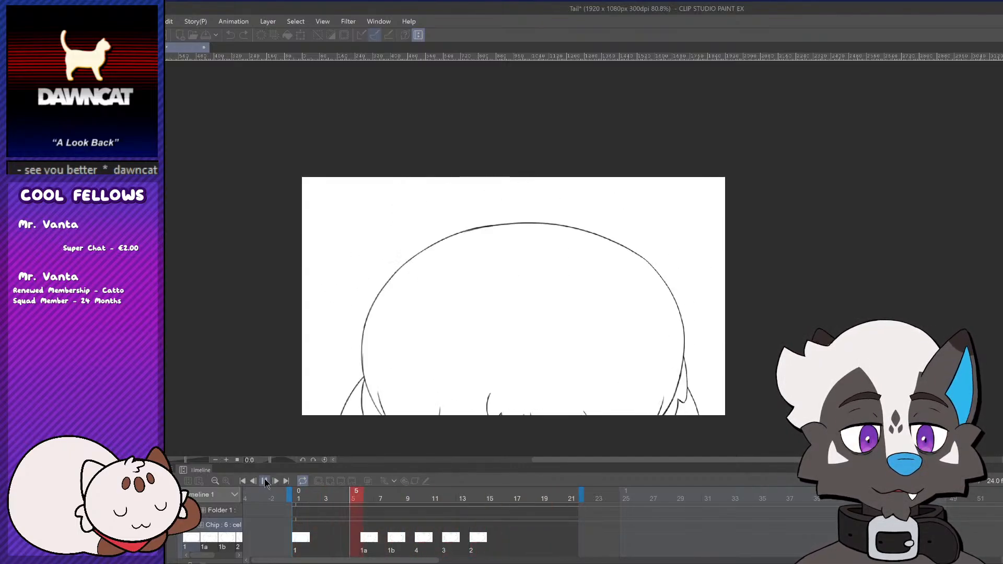
{"action": "left_click", "coordinate": [266, 482]}
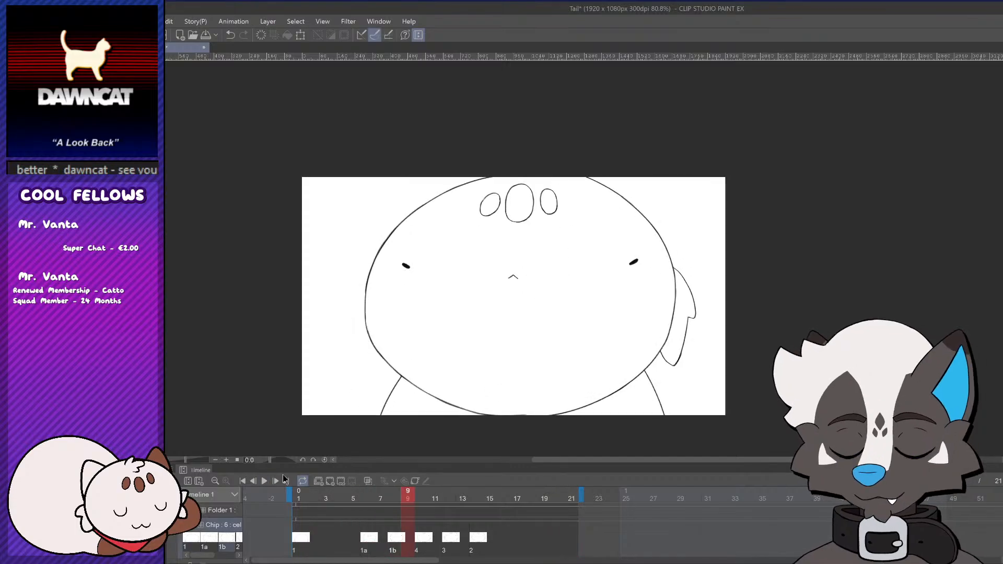
On cel 1a at frame 6, show the gray reference and ink a drooping two-lobed right cheek tuft against the head outline
{"action": "left_click", "coordinate": [379, 536]}
{"action": "left_click", "coordinate": [354, 539]}
{"action": "left_click", "coordinate": [367, 534]}
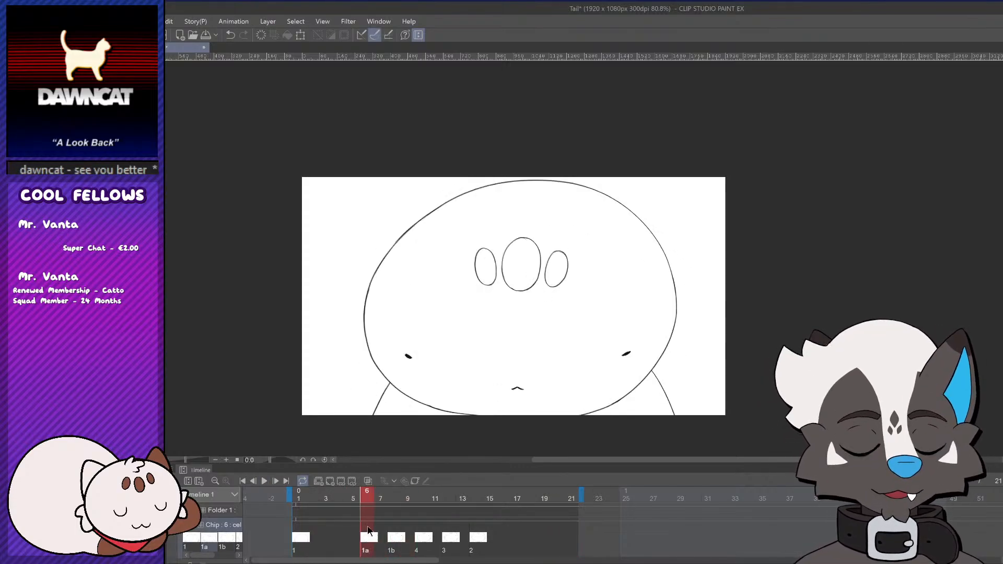
{"action": "left_click", "coordinate": [163, 169]}
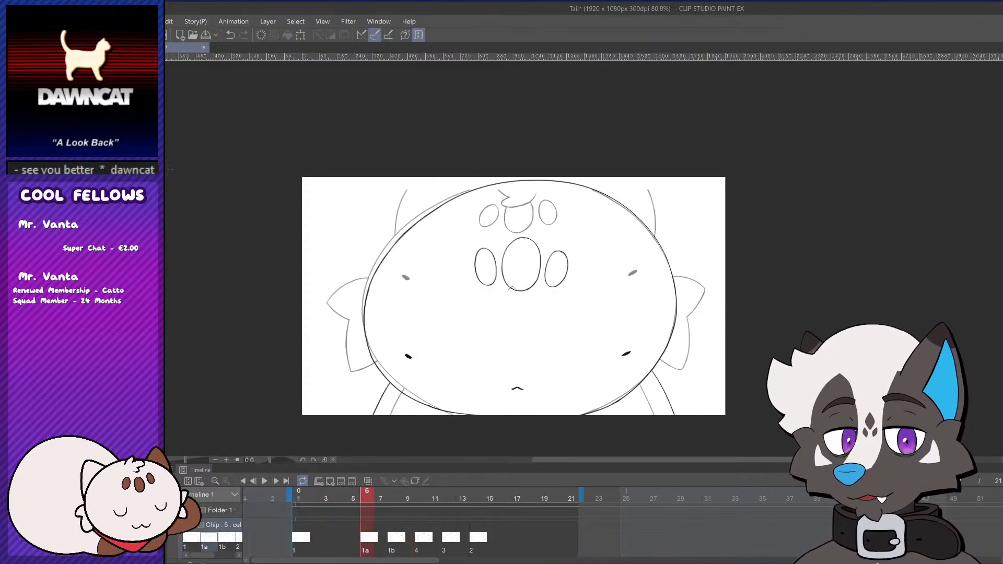
{"action": "scroll", "coordinate": [693, 322], "scroll_direction": "up", "scroll_amount": 1}
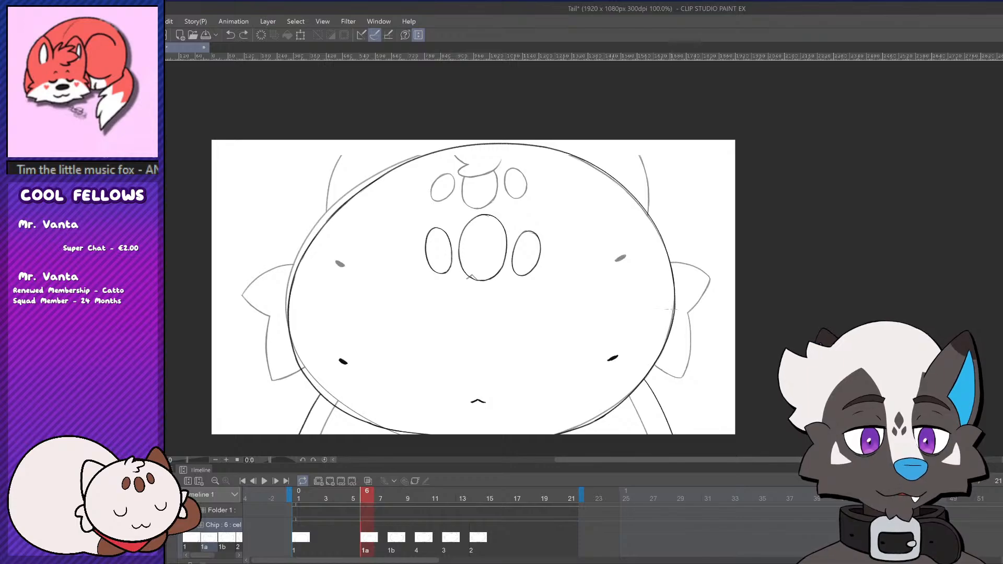
{"action": "left_click_drag", "start_coordinate": [671, 309], "coordinate": [674, 372]}
{"action": "mouse_move", "coordinate": [668, 304]}
{"action": "left_mouse_down"}
{"action": "mouse_move", "coordinate": [677, 381]}
{"action": "mouse_move", "coordinate": [660, 403]}
{"action": "left_mouse_up"}
{"action": "key", "text": "ctrl+z"}
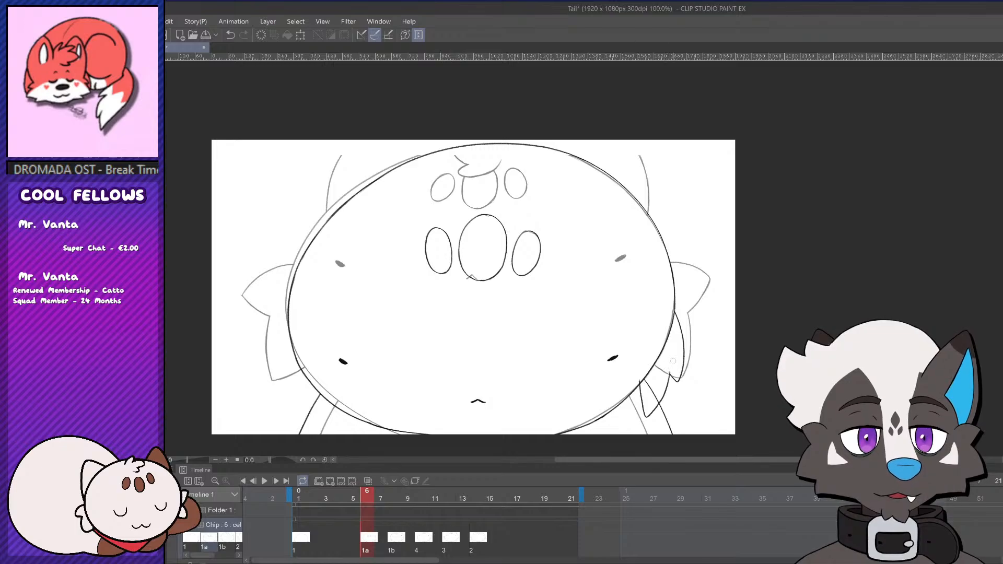
{"action": "key", "text": "ctrl+z"}
{"action": "key", "text": "ctrl+y"}
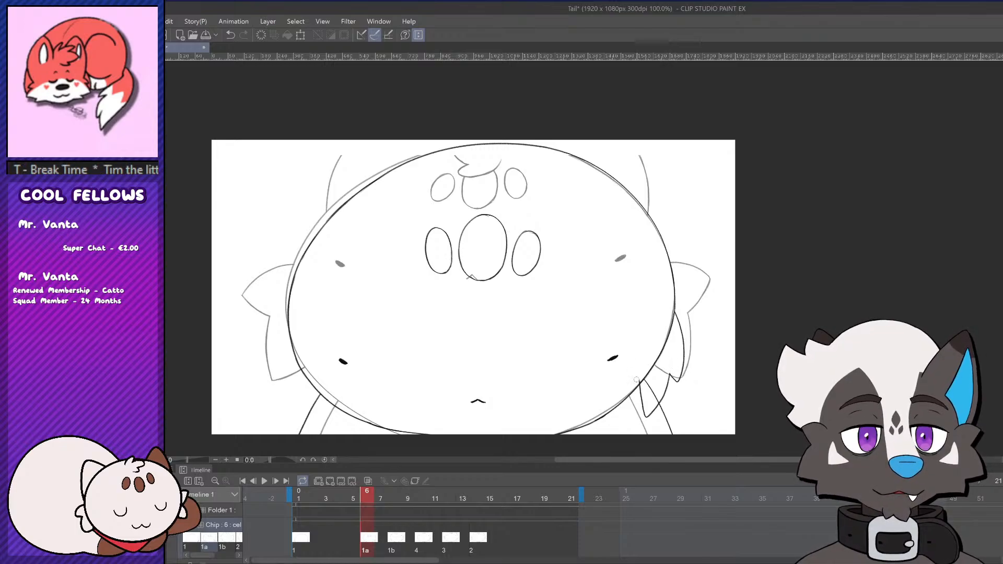
Play the animation twice and scrub the early frames to check the timing with cel 1a's tuft
{"action": "scroll", "coordinate": [664, 363], "scroll_direction": "down", "scroll_amount": 3}
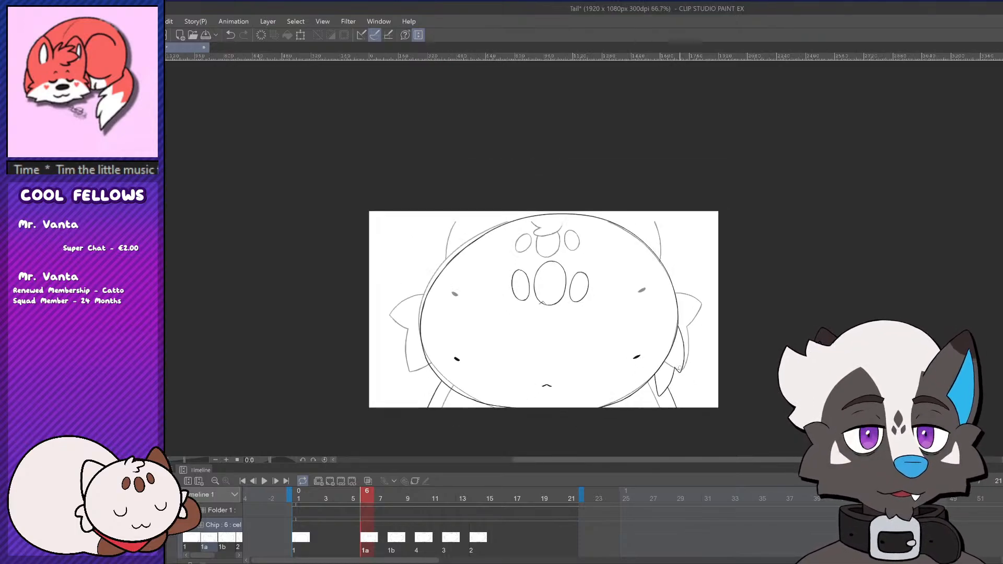
{"action": "scroll", "coordinate": [664, 363], "scroll_direction": "up", "scroll_amount": 1}
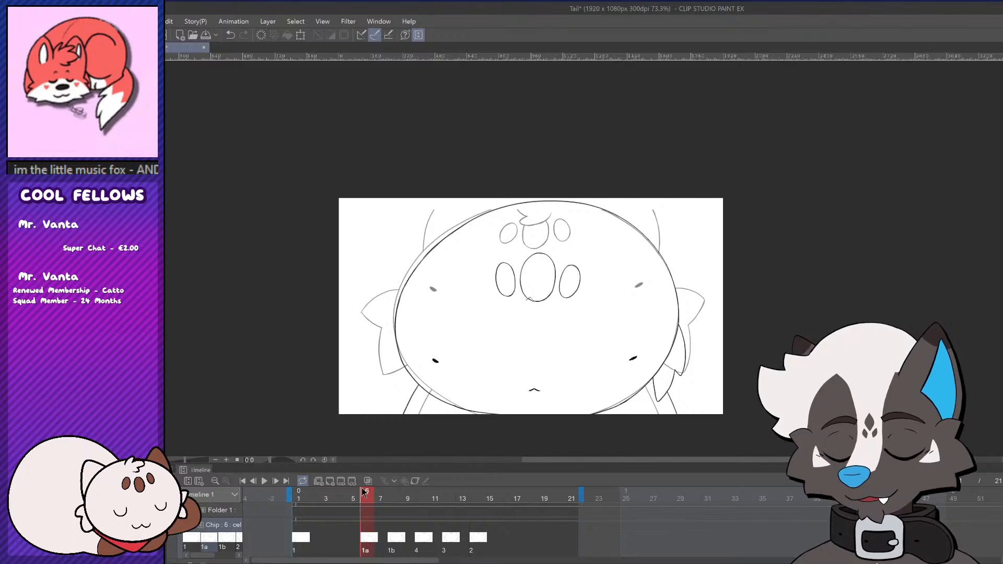
{"action": "left_click_drag", "start_coordinate": [364, 492], "coordinate": [344, 500]}
{"action": "left_click", "coordinate": [264, 481]}
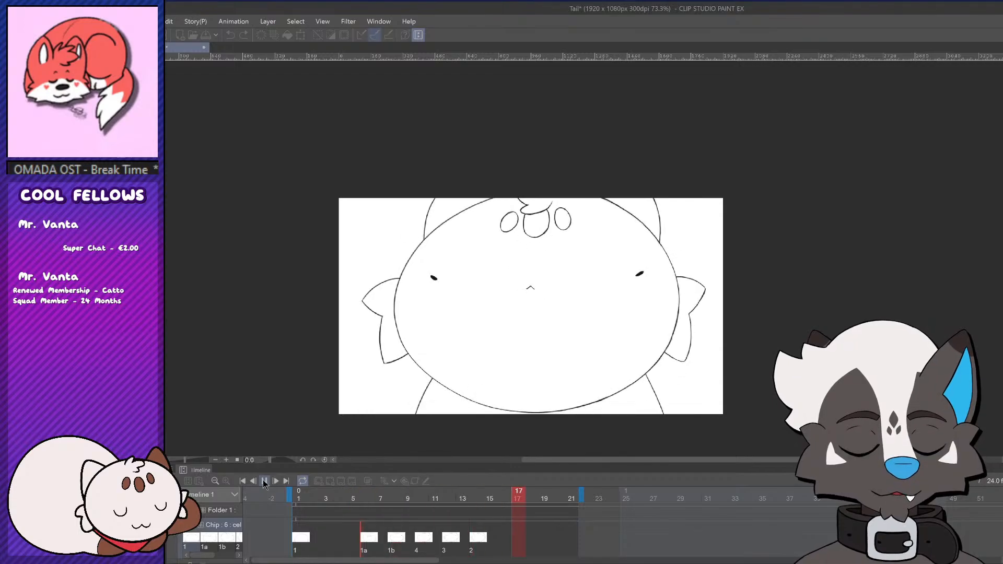
{"action": "left_click", "coordinate": [264, 481]}
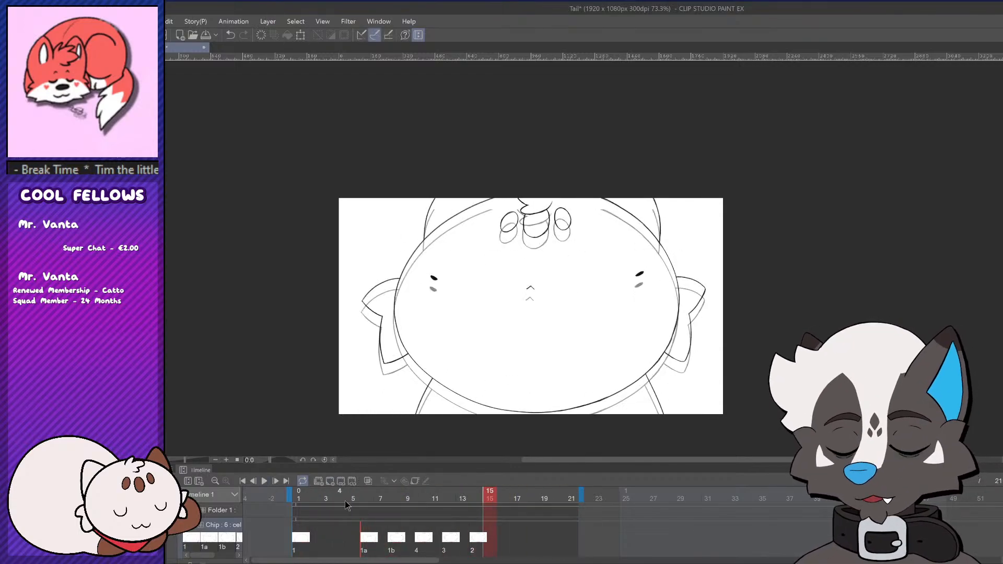
{"action": "mouse_move", "coordinate": [344, 498]}
{"action": "left_mouse_down"}
{"action": "mouse_move", "coordinate": [451, 496]}
{"action": "mouse_move", "coordinate": [324, 488]}
{"action": "left_mouse_up"}
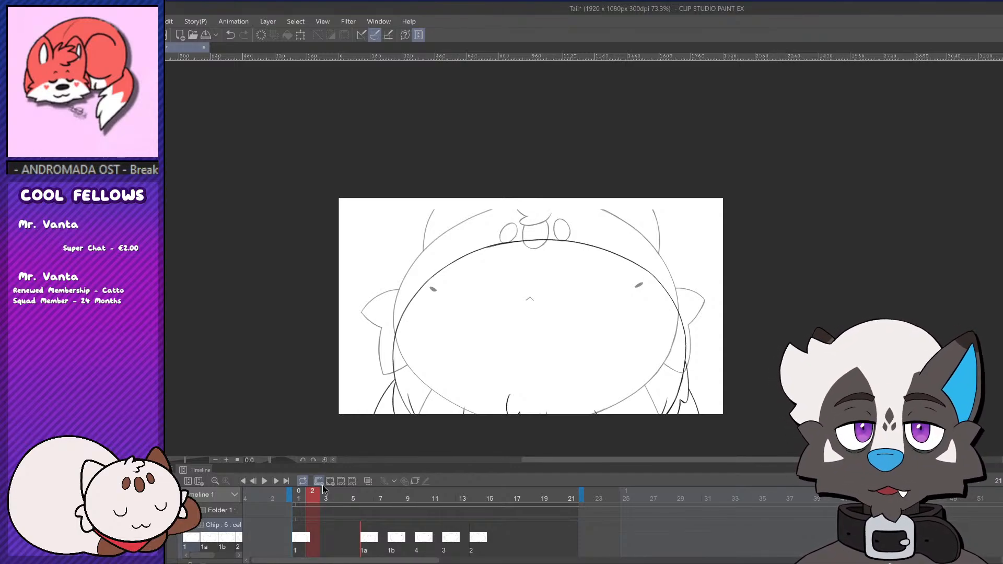
{"action": "left_click", "coordinate": [266, 483]}
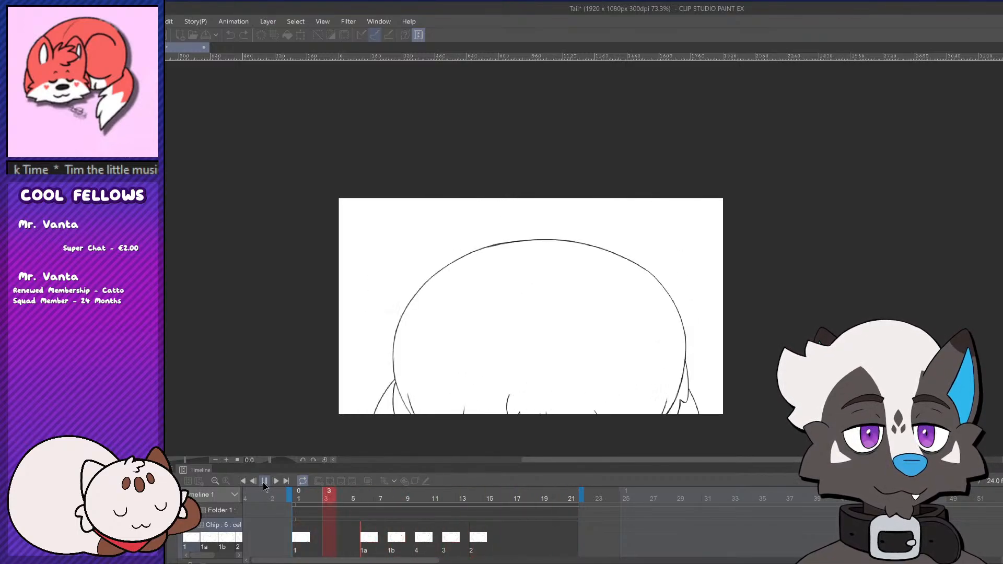
{"action": "left_click", "coordinate": [263, 482]}
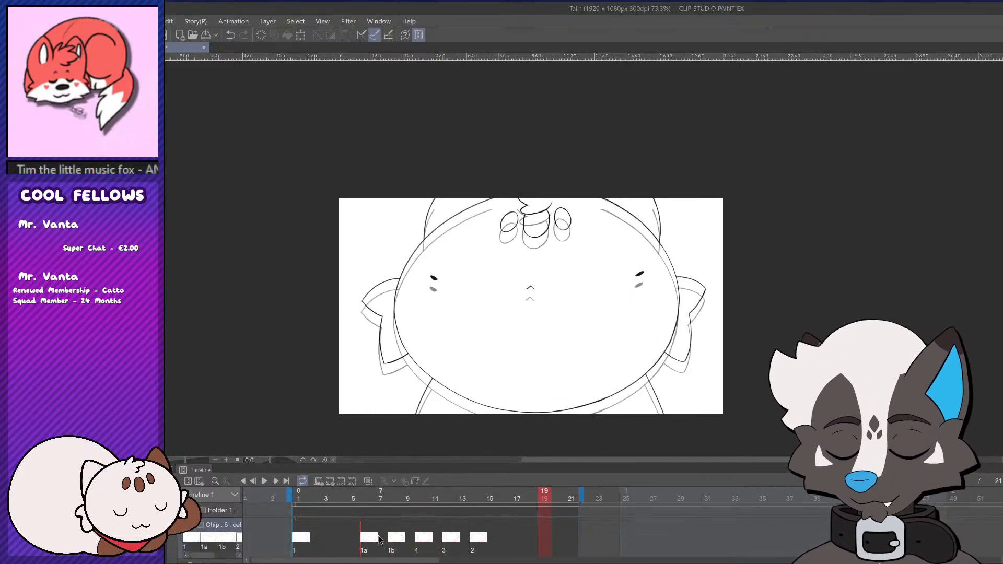
Move cel 1a one frame later on the timeline so it starts at frame 7
{"action": "left_click", "coordinate": [380, 536]}
{"action": "left_click_drag", "start_coordinate": [368, 537], "coordinate": [383, 536]}
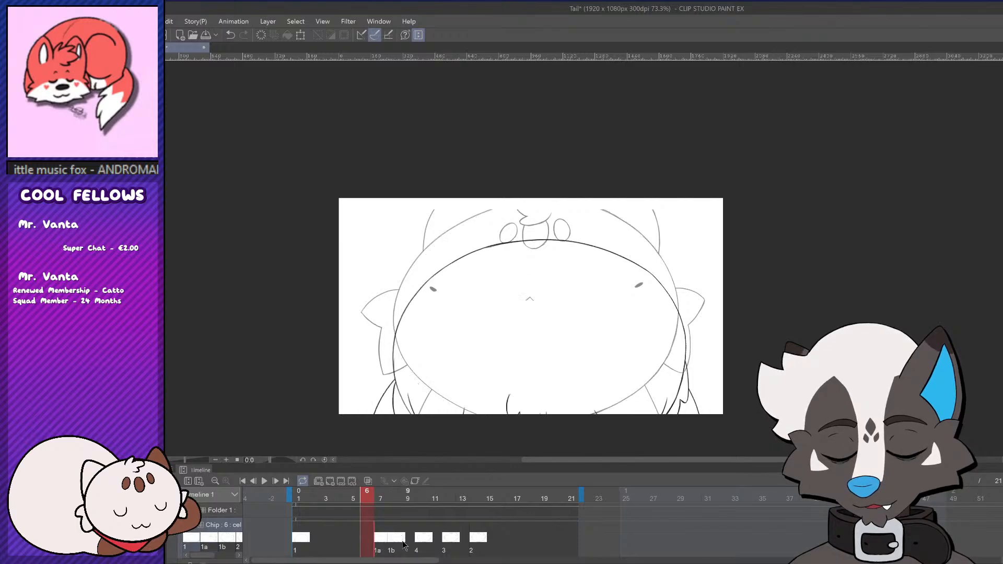
{"action": "left_click", "coordinate": [412, 539]}
Play back the retimed animation and scrub from frame 1 to frame 11
{"action": "left_click", "coordinate": [265, 481]}
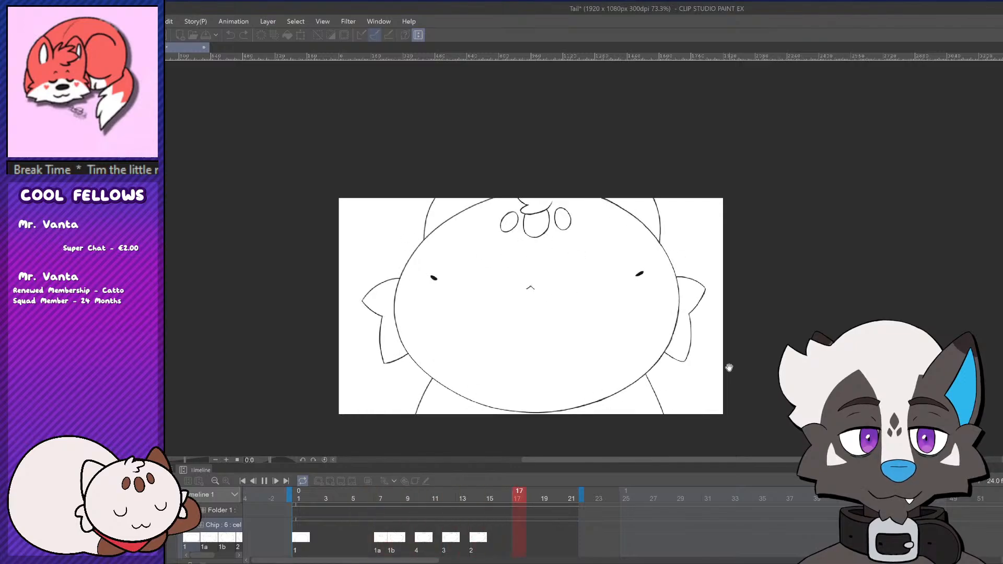
{"action": "left_click", "coordinate": [297, 494]}
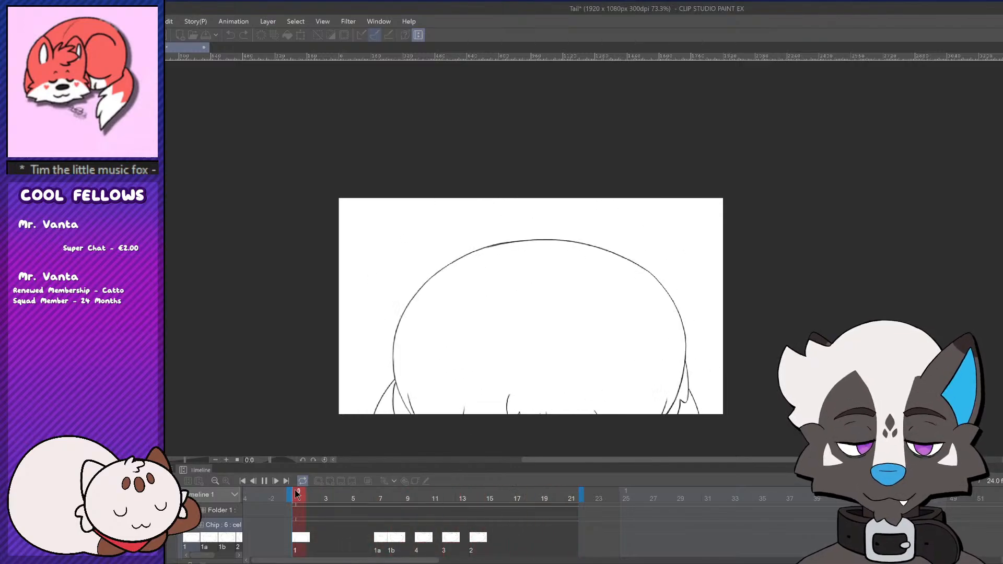
{"action": "mouse_move", "coordinate": [296, 495]}
{"action": "left_mouse_down"}
{"action": "mouse_move", "coordinate": [458, 500]}
{"action": "mouse_move", "coordinate": [434, 501]}
{"action": "left_mouse_up"}
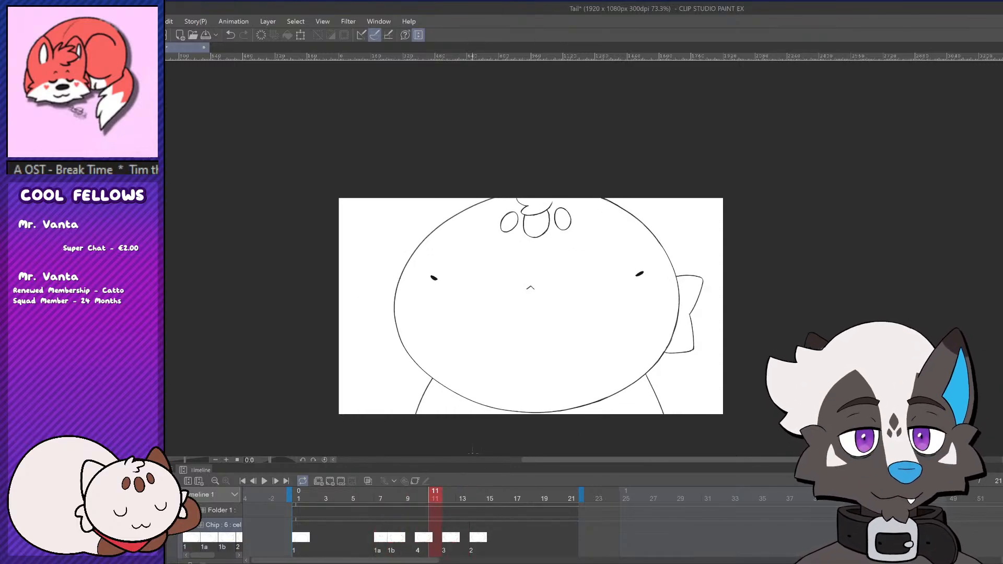
Redraw cel 4's right cheek tuft at frame 11 with an upturned upper lobe and a rounded lower lobe, and play it back
{"action": "scroll", "coordinate": [721, 299], "scroll_direction": "up", "scroll_amount": 3}
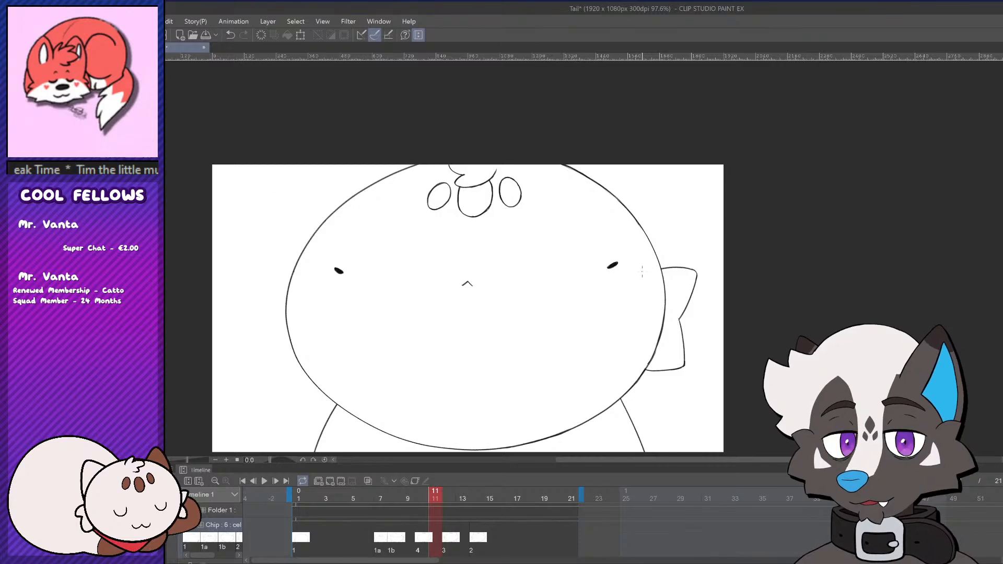
{"action": "scroll", "coordinate": [642, 270], "scroll_direction": "up", "scroll_amount": 2}
{"action": "mouse_move", "coordinate": [649, 256]}
{"action": "left_mouse_down"}
{"action": "mouse_move", "coordinate": [688, 244]}
{"action": "mouse_move", "coordinate": [703, 255]}
{"action": "mouse_move", "coordinate": [679, 243]}
{"action": "mouse_move", "coordinate": [687, 300]}
{"action": "mouse_move", "coordinate": [689, 244]}
{"action": "mouse_move", "coordinate": [677, 314]}
{"action": "mouse_move", "coordinate": [698, 311]}
{"action": "mouse_move", "coordinate": [699, 336]}
{"action": "mouse_move", "coordinate": [634, 382]}
{"action": "mouse_move", "coordinate": [694, 350]}
{"action": "mouse_move", "coordinate": [633, 376]}
{"action": "mouse_move", "coordinate": [699, 329]}
{"action": "mouse_move", "coordinate": [680, 301]}
{"action": "mouse_move", "coordinate": [696, 339]}
{"action": "mouse_move", "coordinate": [684, 302]}
{"action": "left_mouse_up"}
{"action": "key", "text": "ctrl+z"}
{"action": "key", "text": "ctrl+z"}
{"action": "key", "text": "ctrl+z"}
{"action": "key", "text": "ctrl+z"}
{"action": "key", "text": "ctrl+z"}
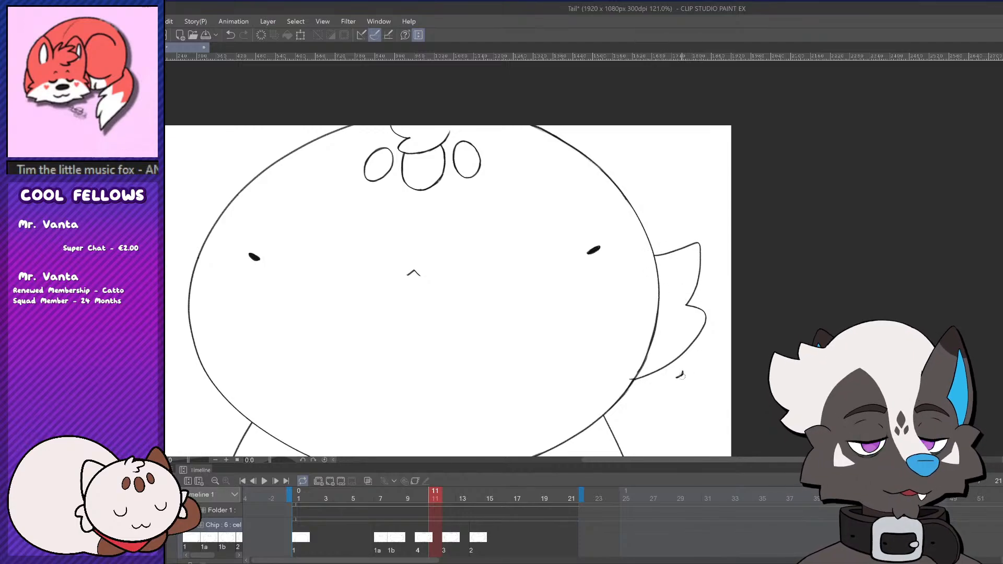
{"action": "scroll", "coordinate": [762, 313], "scroll_direction": "down", "scroll_amount": 4}
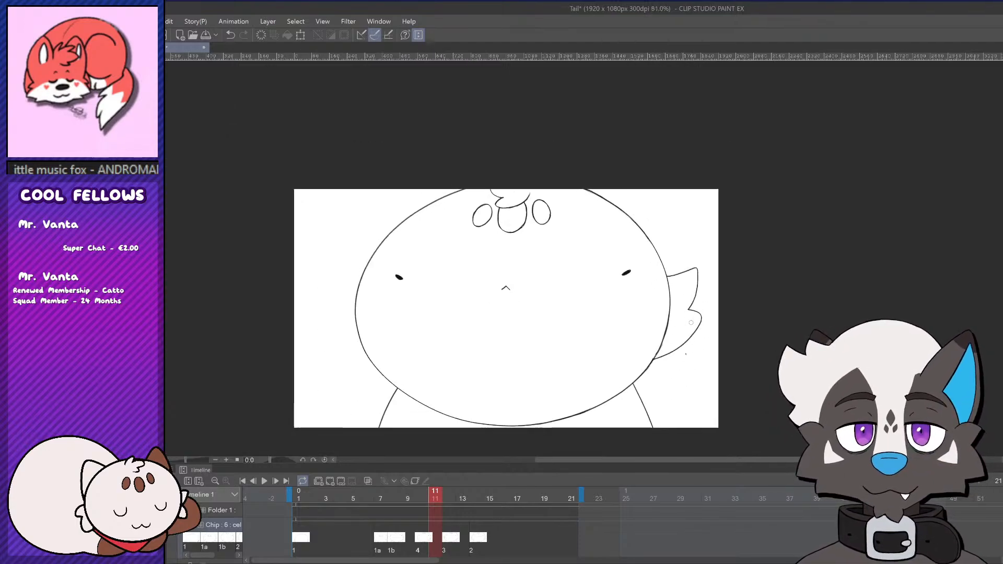
{"action": "left_click", "coordinate": [264, 482]}
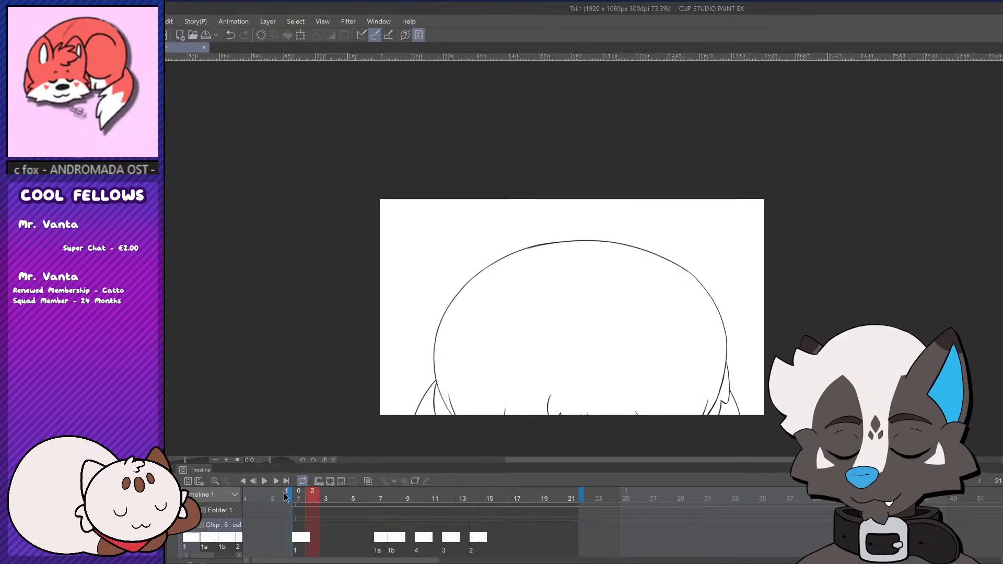
Play back the animation and scrub from frame 8 to frame 11 to check cel 4's redrawn cheek tuft
{"action": "left_click", "coordinate": [265, 481]}
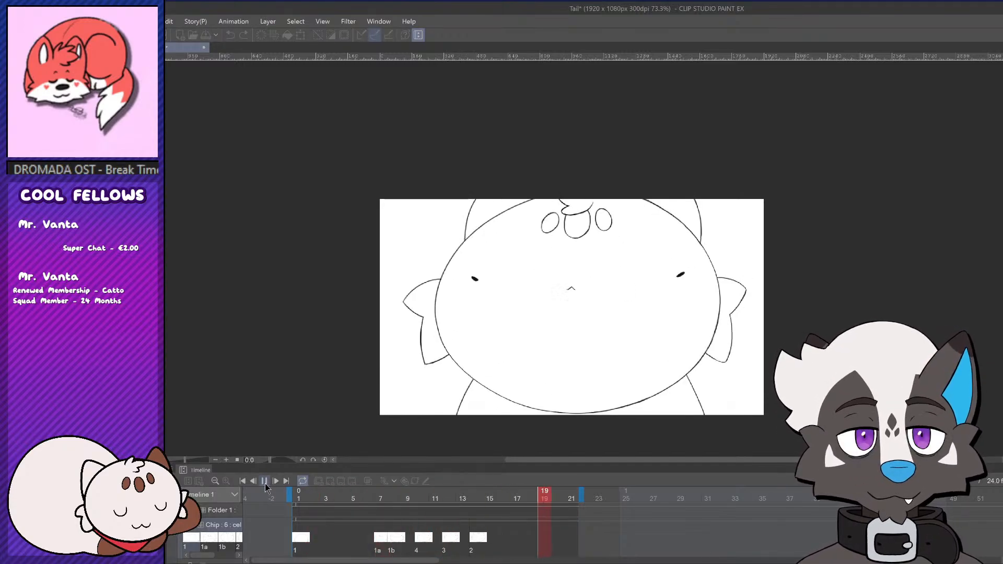
{"action": "left_click", "coordinate": [401, 501]}
{"action": "left_click_drag", "start_coordinate": [401, 503], "coordinate": [433, 501]}
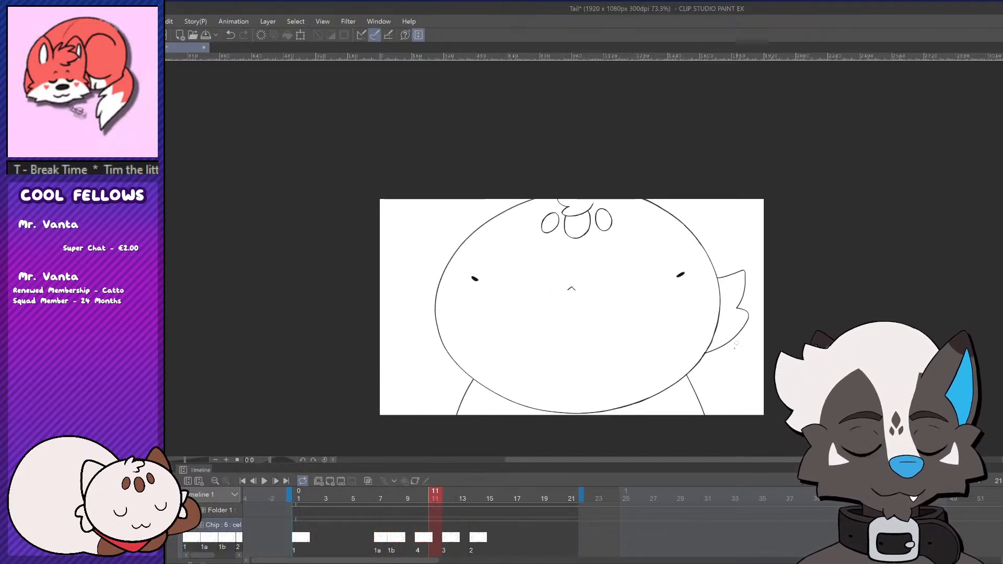
Turn on onion skin and move cels 3 and 2 one frame later, to start at frames 13 and 15
{"action": "left_click", "coordinate": [451, 533]}
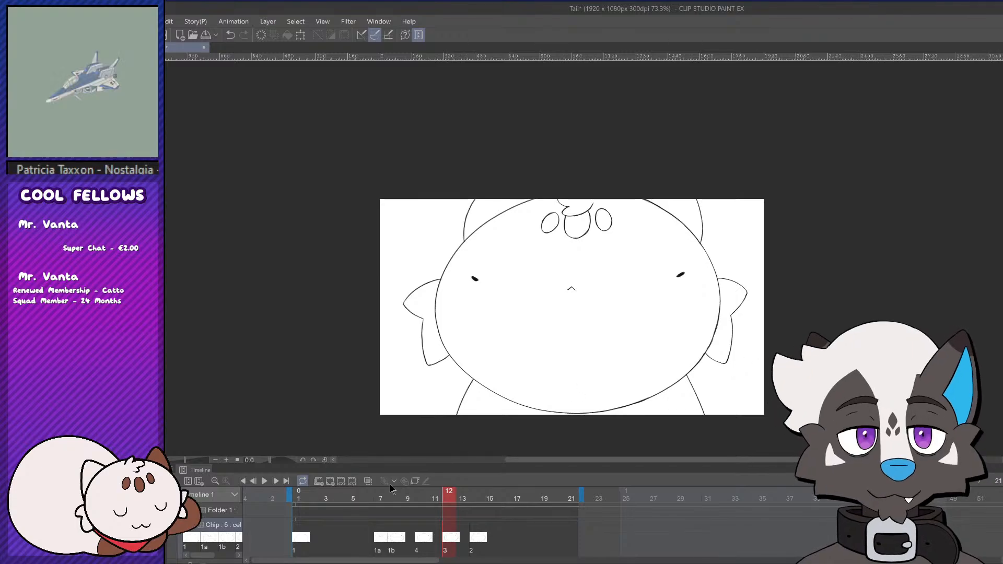
{"action": "left_click", "coordinate": [367, 481]}
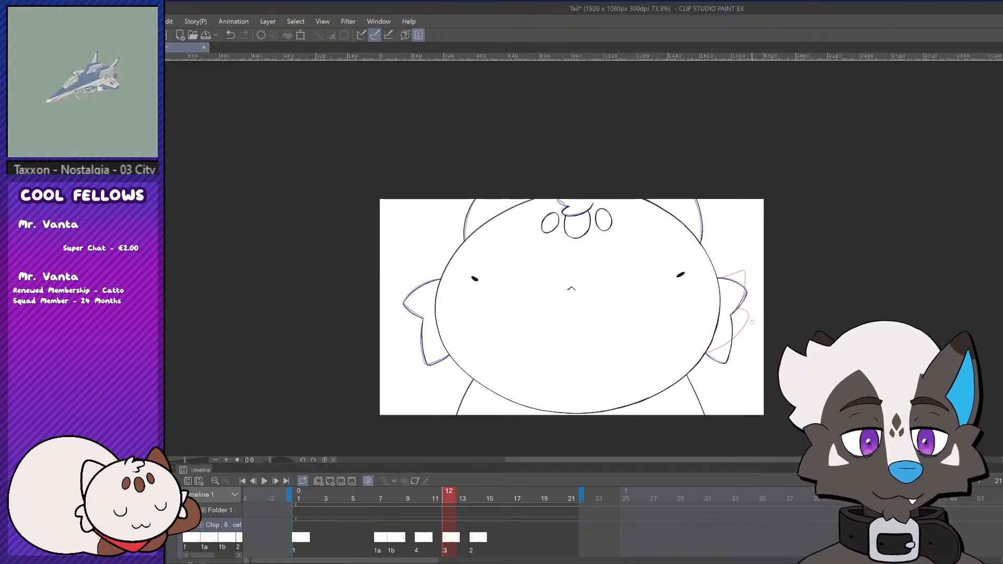
{"action": "scroll", "coordinate": [750, 319], "scroll_direction": "up", "scroll_amount": 3}
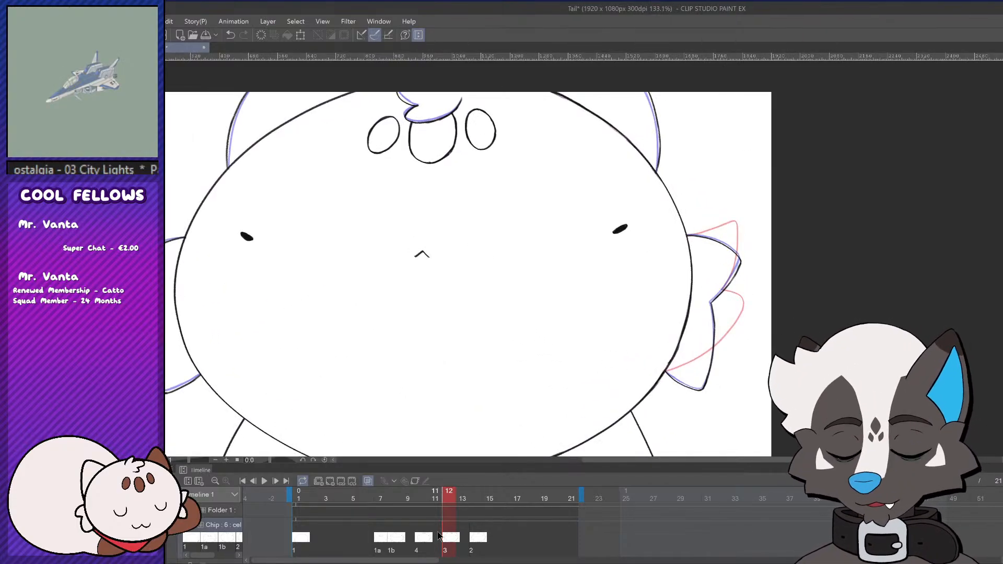
{"action": "key", "text": "comma"}
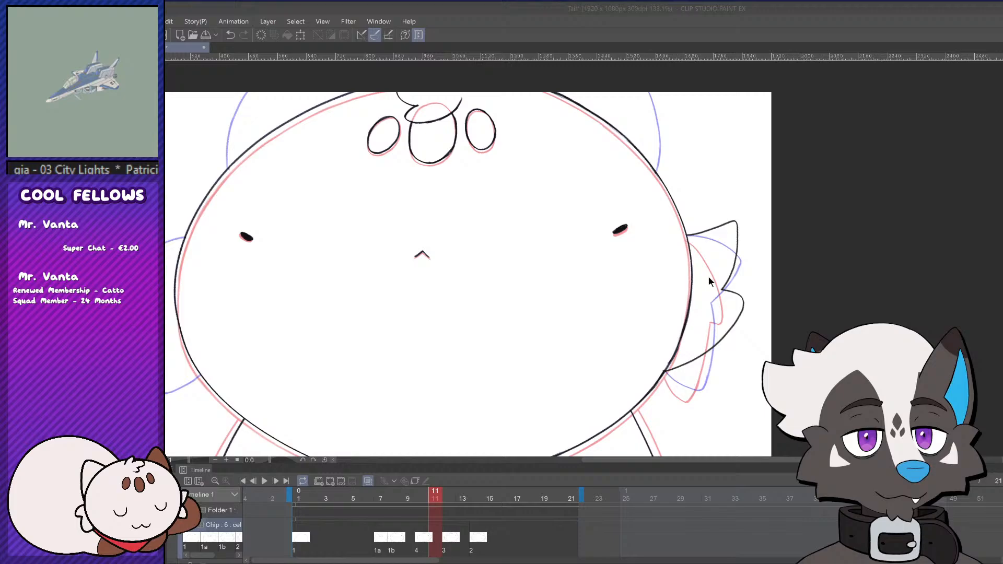
{"action": "left_click", "coordinate": [638, 284]}
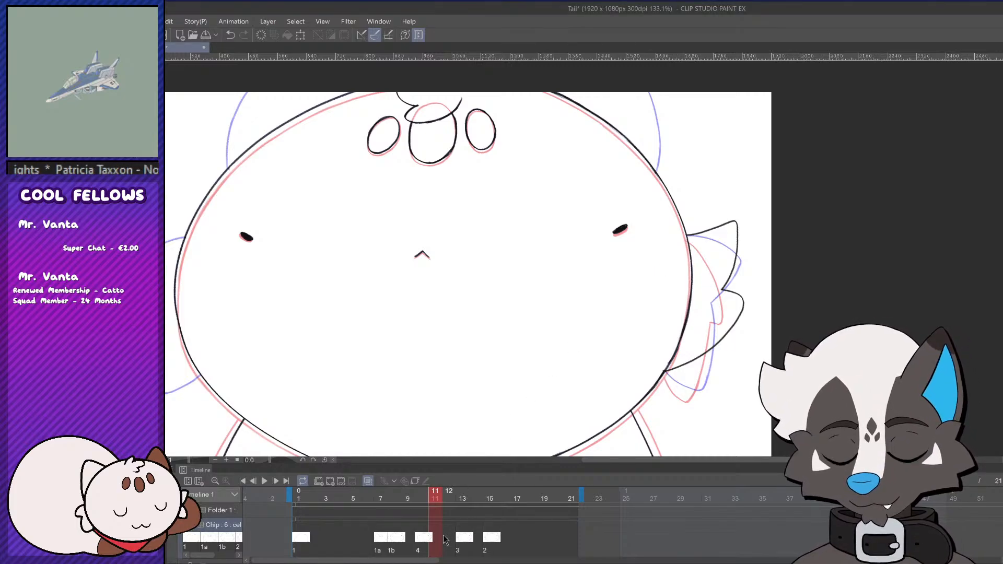
Duplicate cel 4's drawing into a new cel at frame 12, directly before cel 3
{"action": "key", "text": "ctrl+v"}
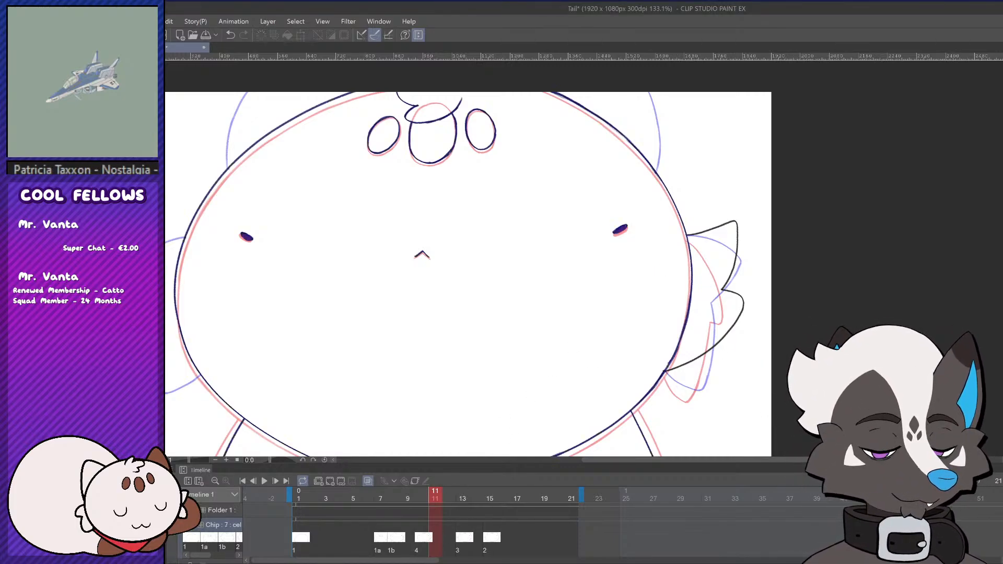
{"action": "left_click", "coordinate": [449, 536]}
{"action": "key", "text": "ctrl+shift+alt+n"}
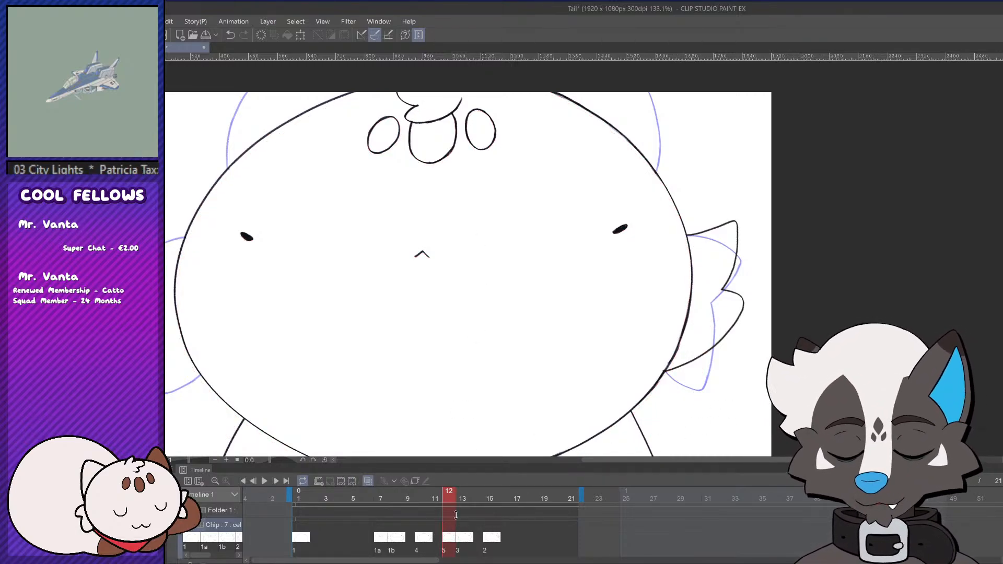
Clear the copied cheek tuft from cel 5 and move cels 3 and 2 to start at frames 14 and 16
{"action": "left_click", "coordinate": [664, 280]}
{"action": "left_click_drag", "start_coordinate": [712, 252], "coordinate": [729, 311]}
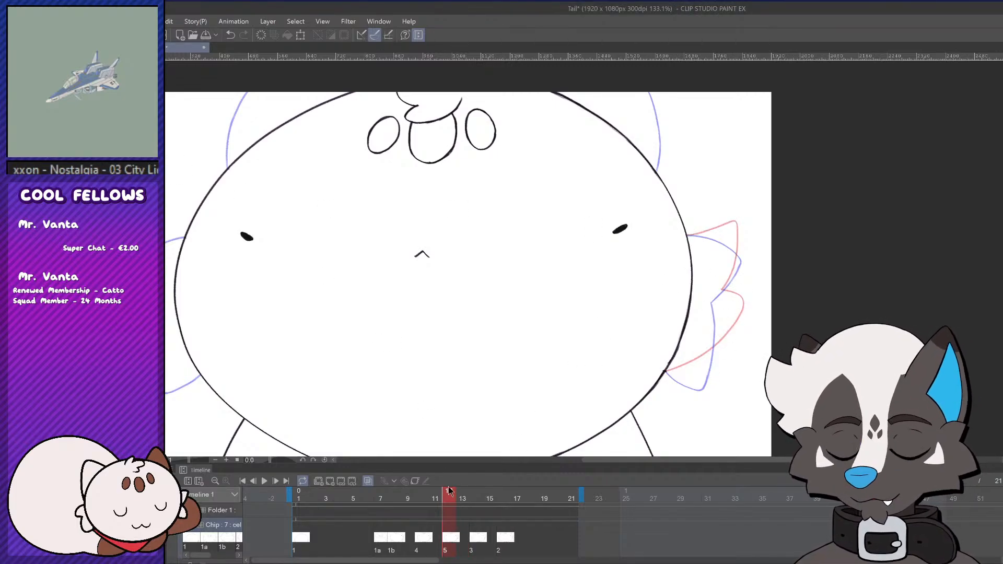
{"action": "left_click", "coordinate": [469, 495]}
{"action": "left_click", "coordinate": [452, 500]}
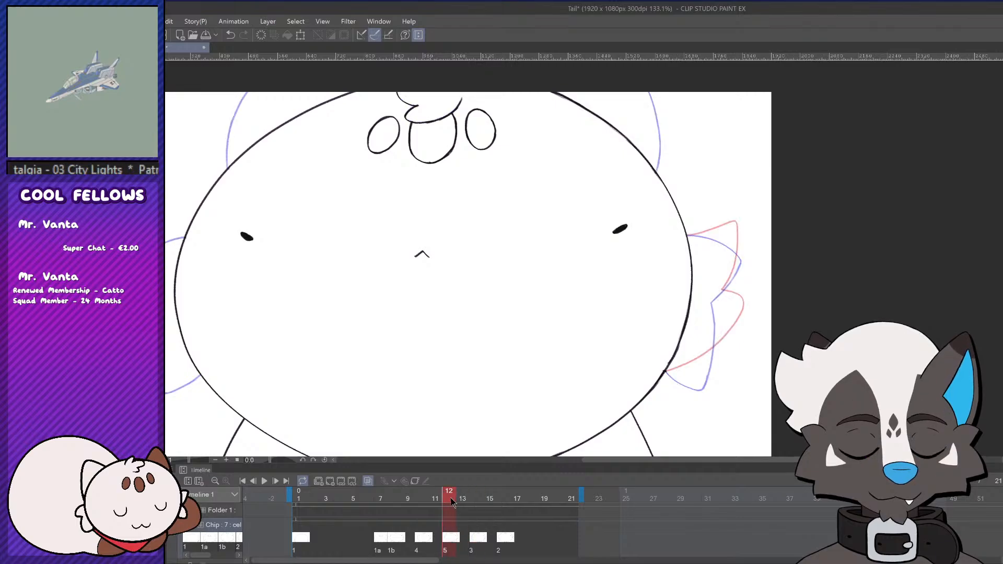
Draw cel 5's right cheek tuft with a rounded drooping upper lobe and a downward-pointing lower lobe, using the onion skin as guide
{"action": "mouse_move", "coordinate": [682, 236]}
{"action": "left_mouse_down"}
{"action": "mouse_move", "coordinate": [720, 258]}
{"action": "mouse_move", "coordinate": [723, 335]}
{"action": "mouse_move", "coordinate": [708, 242]}
{"action": "mouse_move", "coordinate": [705, 308]}
{"action": "left_mouse_up"}
{"action": "key", "text": "ctrl+z"}
{"action": "key", "text": "ctrl+z"}
{"action": "mouse_move", "coordinate": [681, 236]}
{"action": "left_mouse_down"}
{"action": "mouse_move", "coordinate": [730, 267]}
{"action": "mouse_move", "coordinate": [710, 318]}
{"action": "mouse_move", "coordinate": [673, 365]}
{"action": "left_mouse_up"}
{"action": "key", "text": "ctrl+z"}
{"action": "left_click_drag", "start_coordinate": [709, 314], "coordinate": [659, 370]}
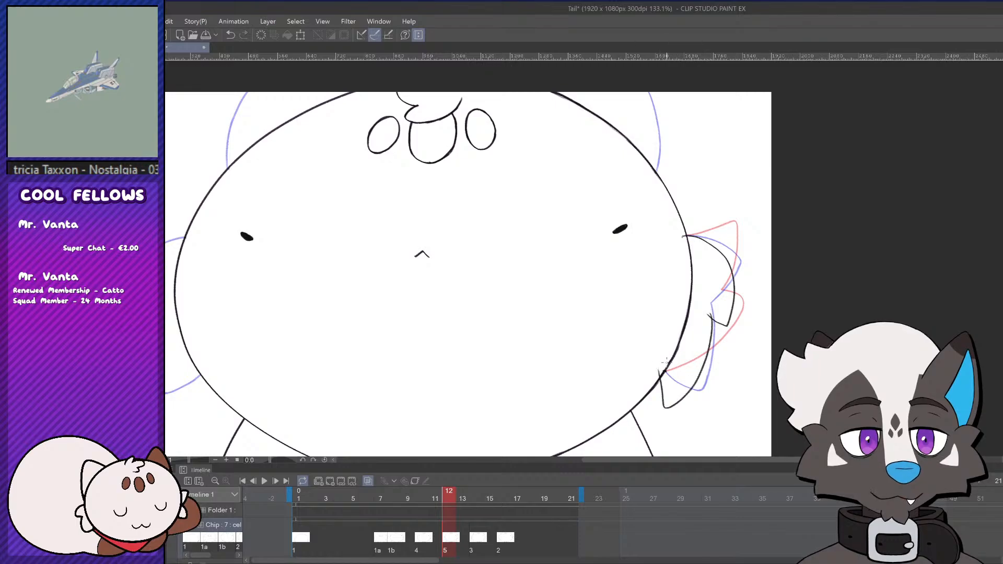
{"action": "key", "text": "ctrl+z"}
{"action": "left_click_drag", "start_coordinate": [711, 319], "coordinate": [661, 365]}
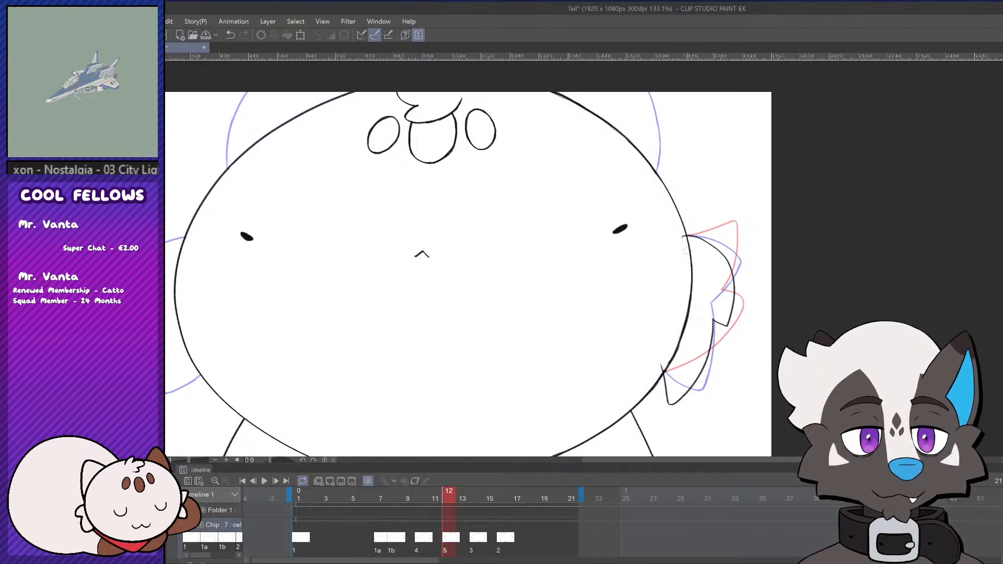
Play the animation from the start twice to check the motion with cel 5's new tuft
{"action": "scroll", "coordinate": [707, 341], "scroll_direction": "down", "scroll_amount": 3}
{"action": "scroll", "coordinate": [731, 348], "scroll_direction": "up", "scroll_amount": 1}
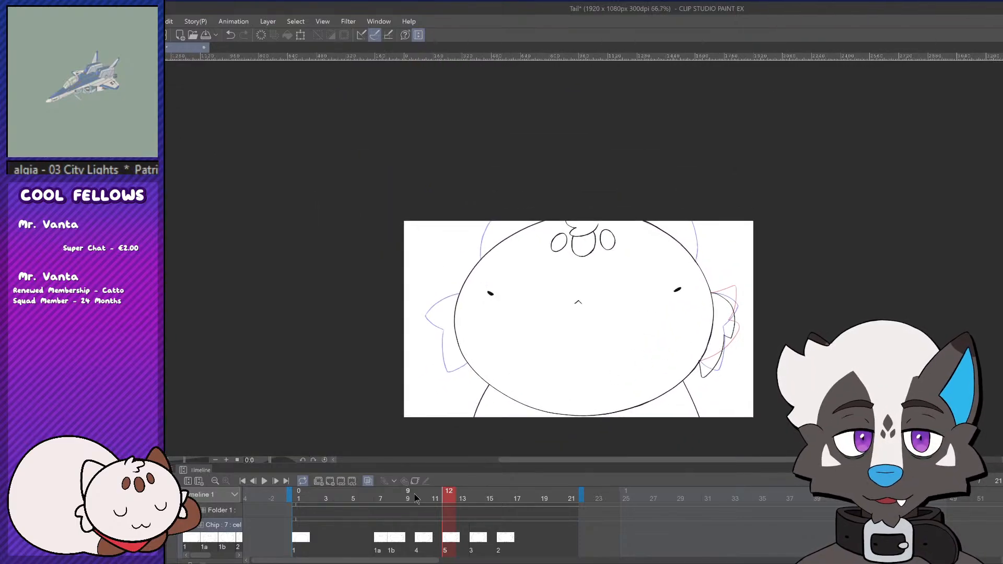
{"action": "left_click", "coordinate": [297, 495]}
{"action": "left_click", "coordinate": [264, 481]}
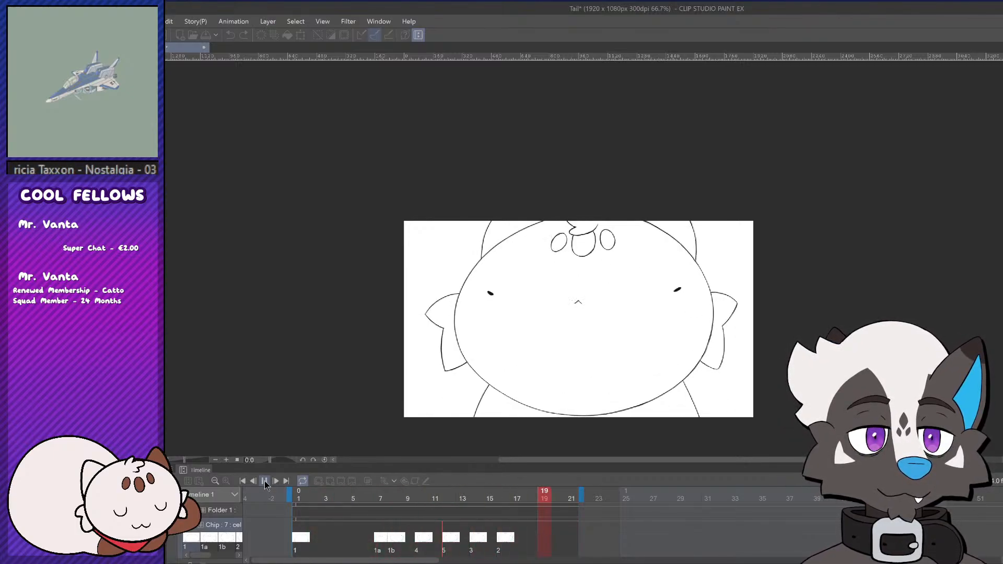
{"action": "left_click", "coordinate": [264, 481]}
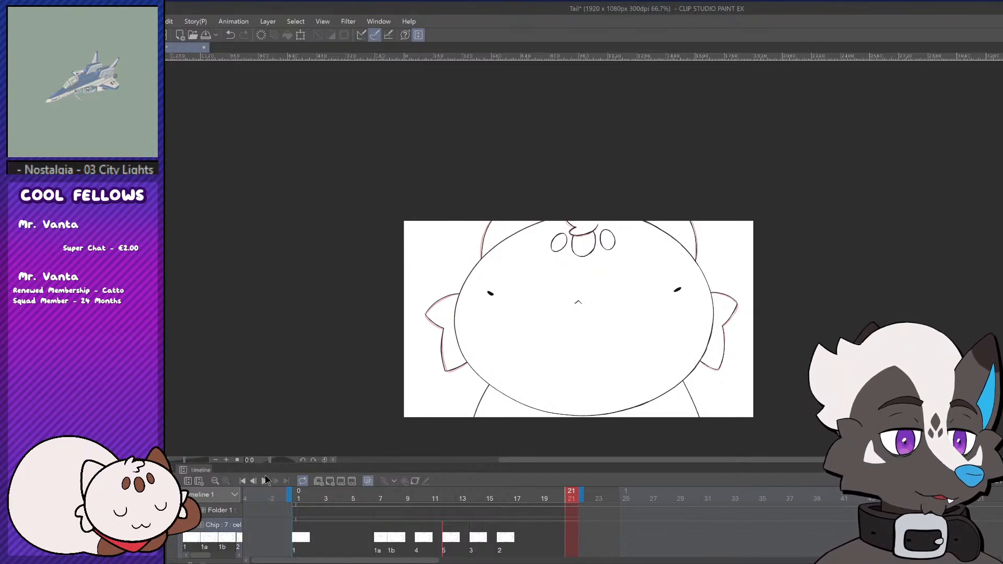
{"action": "left_click", "coordinate": [265, 481]}
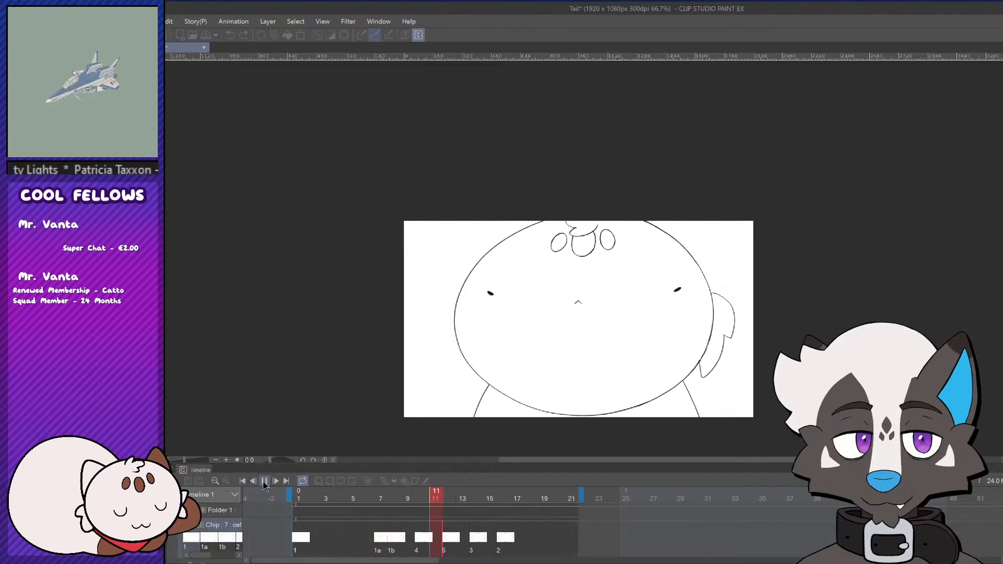
{"action": "left_click", "coordinate": [264, 480]}
Scrub between frames 9 and 12 to compare the tuft shapes and body position on cels 1b, 4 and 5
{"action": "left_click", "coordinate": [426, 511]}
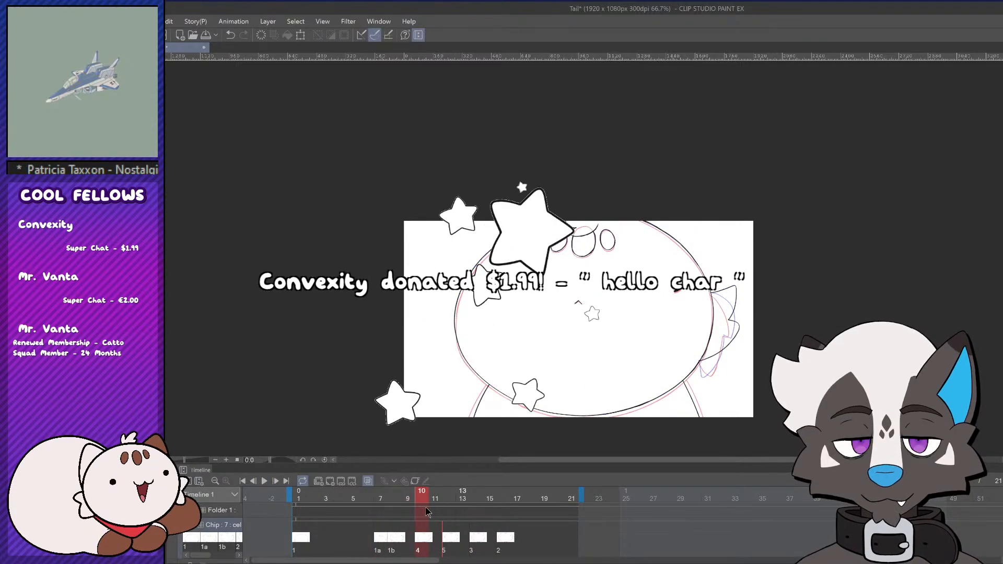
{"action": "left_click_drag", "start_coordinate": [426, 508], "coordinate": [448, 507]}
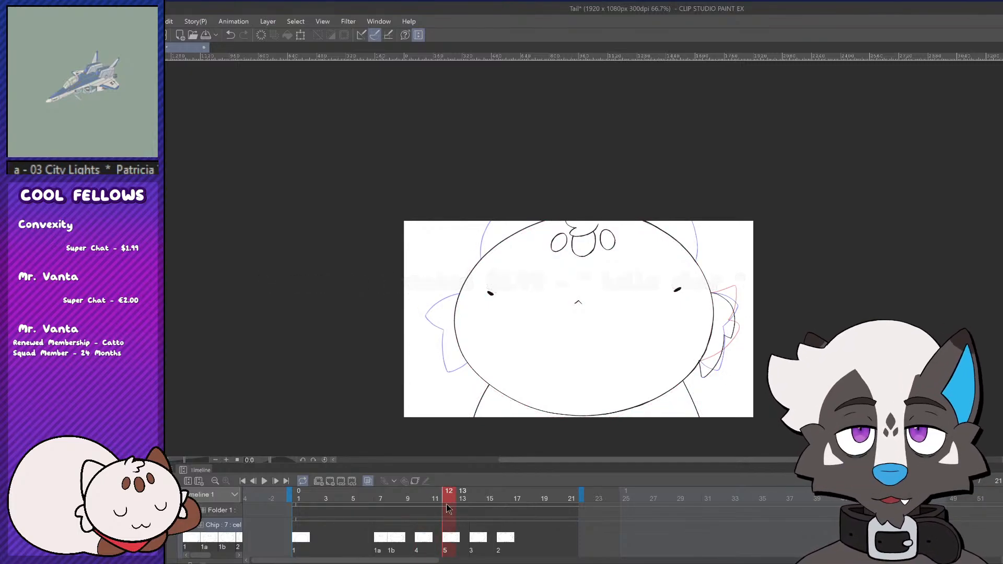
{"action": "left_click", "coordinate": [421, 514]}
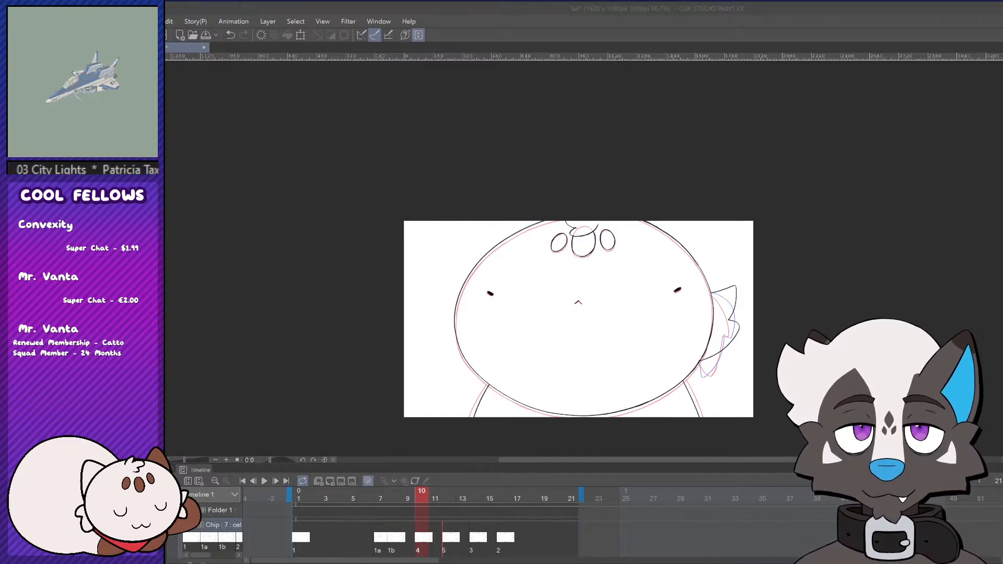
{"action": "left_click", "coordinate": [762, 337]}
{"action": "scroll", "coordinate": [619, 341], "scroll_direction": "down", "scroll_amount": 2}
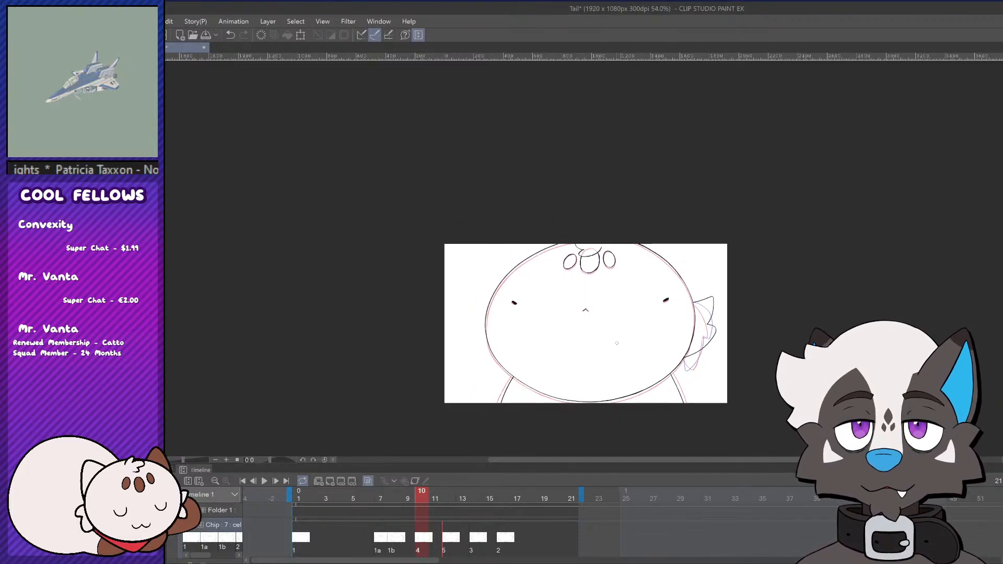
{"action": "scroll", "coordinate": [619, 340], "scroll_direction": "up", "scroll_amount": 2}
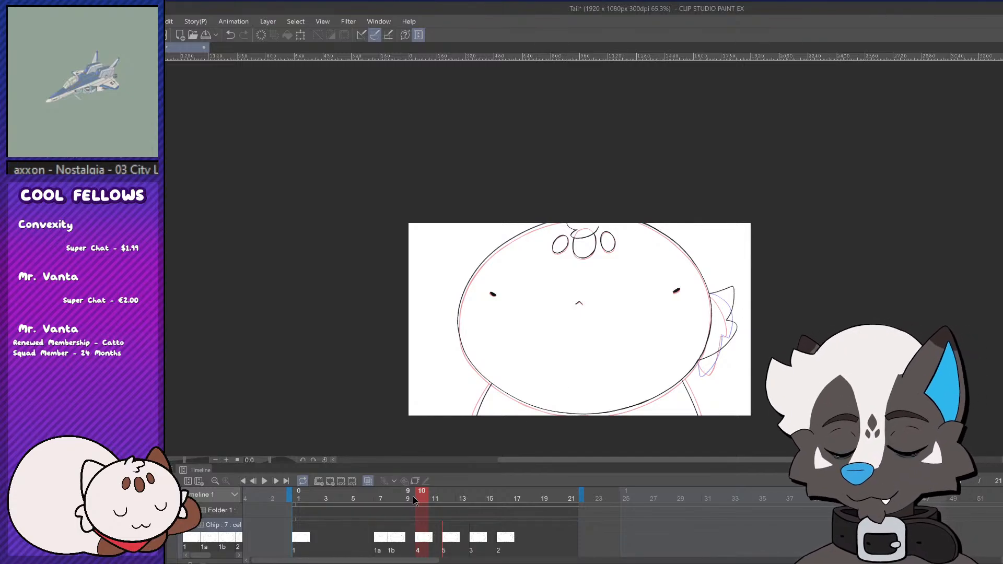
{"action": "left_click_drag", "start_coordinate": [405, 497], "coordinate": [425, 490]}
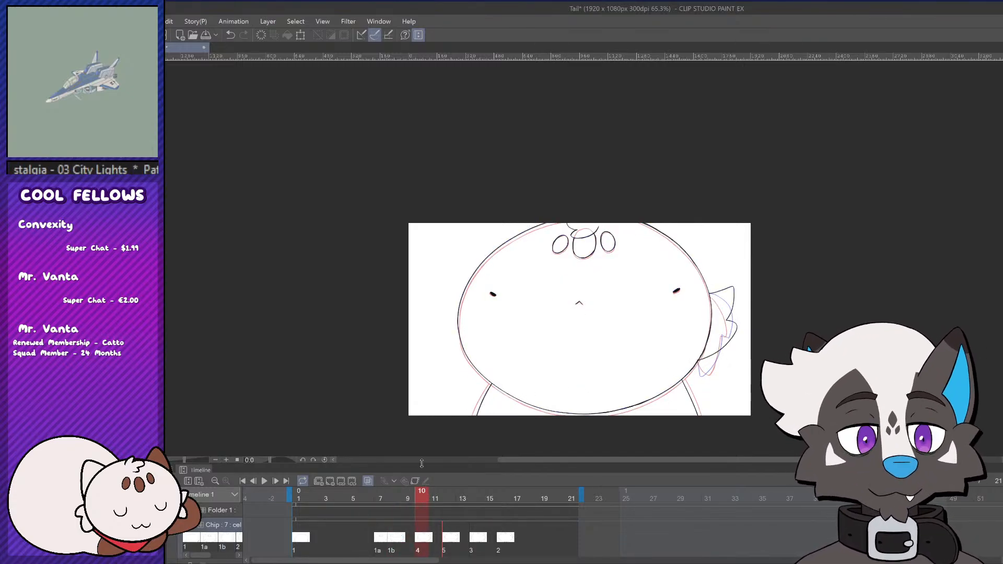
{"action": "left_click", "coordinate": [406, 505]}
{"action": "left_click", "coordinate": [423, 502]}
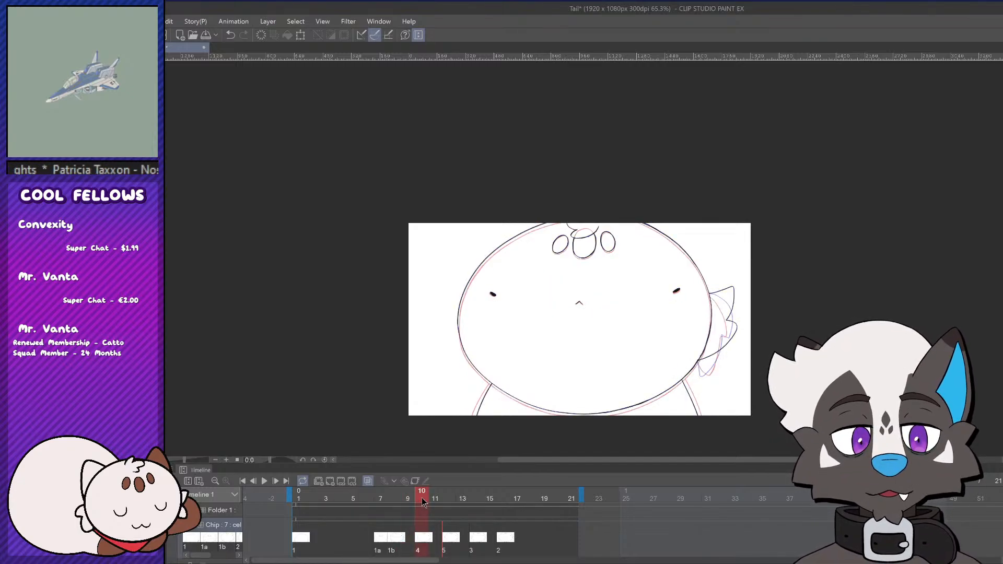
Turn off onion skin, nudge cel 4's line art seven steps upward, and play back the animation
{"action": "left_click", "coordinate": [368, 480]}
{"action": "left_click", "coordinate": [368, 481]}
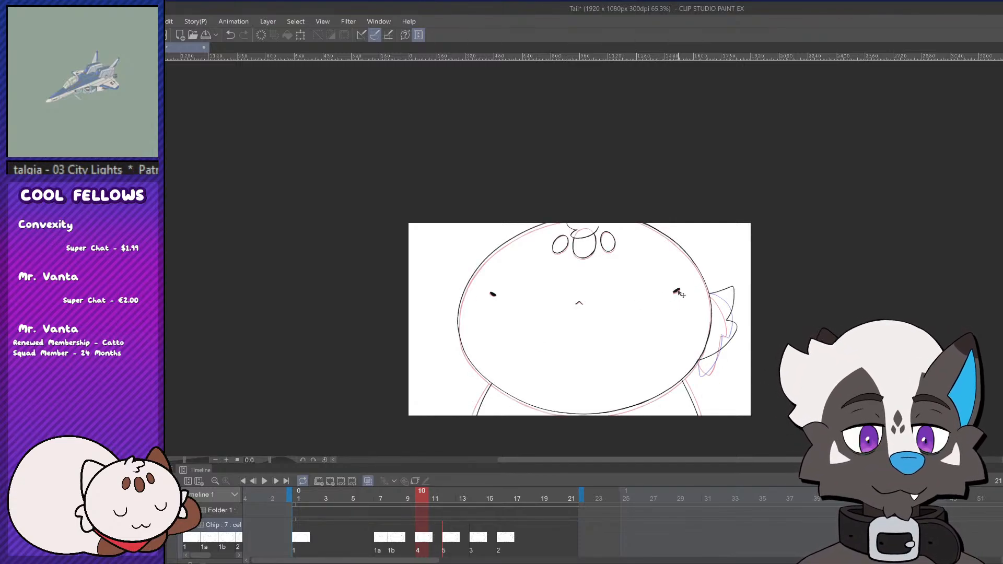
{"action": "key", "text": "Up"}
{"action": "key", "text": "Up"}
{"action": "key", "text": "Up"}
{"action": "key", "text": "Up"}
{"action": "key", "text": "Up"}
{"action": "key", "text": "Up"}
{"action": "key", "text": "Up"}
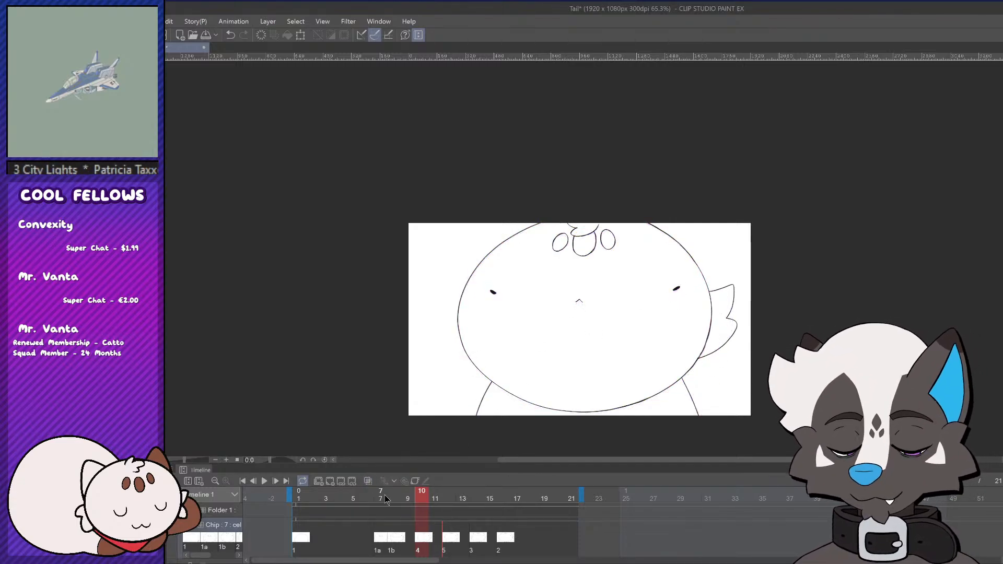
{"action": "left_click", "coordinate": [264, 481]}
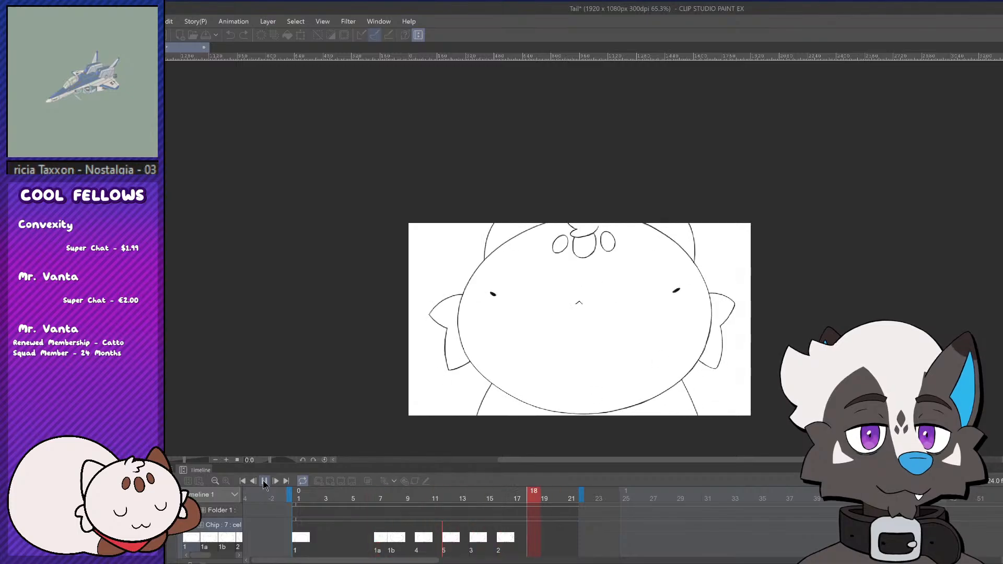
{"action": "left_click", "coordinate": [265, 480]}
Move cels 4, 5, 3 and 2 one frame earlier, to start at frames 9, 11, 13 and 15, and review the retimed animation
{"action": "left_click_drag", "start_coordinate": [402, 530], "coordinate": [489, 538]}
{"action": "left_click_drag", "start_coordinate": [528, 491], "coordinate": [275, 493]}
{"action": "left_click", "coordinate": [264, 481]}
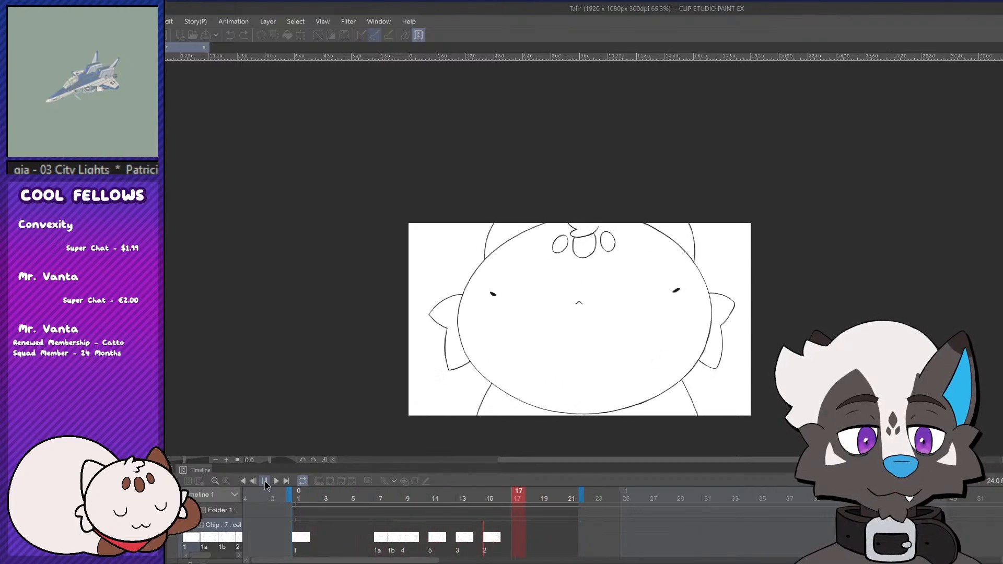
{"action": "left_click", "coordinate": [264, 481]}
{"action": "left_click", "coordinate": [442, 536]}
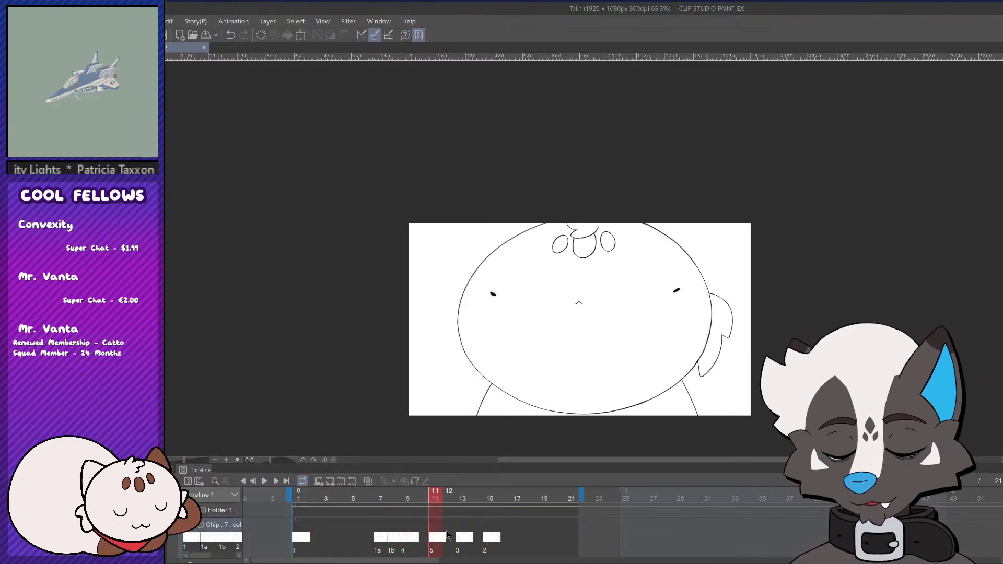
{"action": "left_click", "coordinate": [473, 539]}
{"action": "left_click", "coordinate": [500, 538]}
{"action": "left_click", "coordinate": [474, 539]}
{"action": "left_click", "coordinate": [447, 538]}
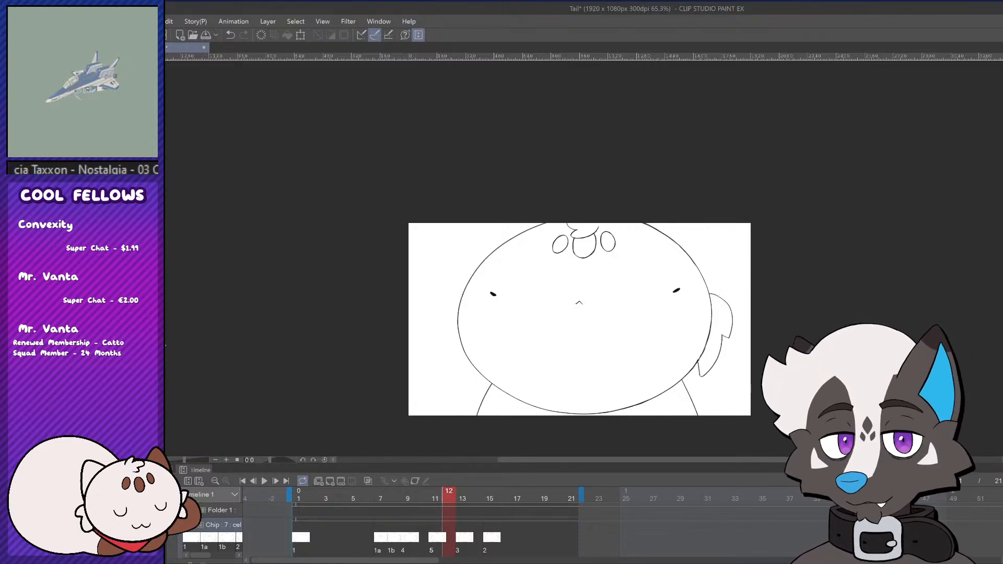
Lasso cel 5's right cheek tuft, shift it slightly inward toward the body with a transform, and deselect it
{"action": "left_click", "coordinate": [734, 363]}
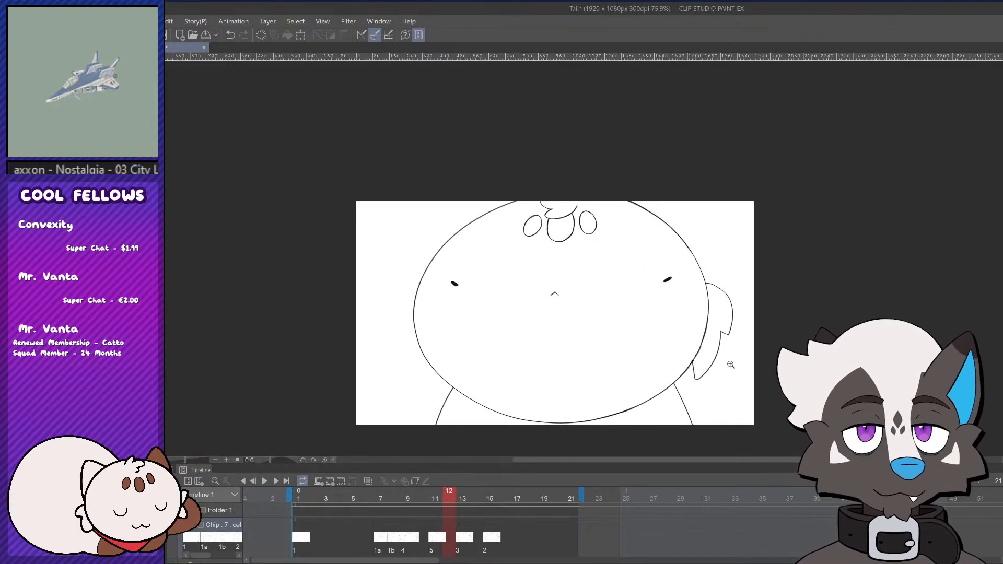
{"action": "left_click", "coordinate": [732, 335]}
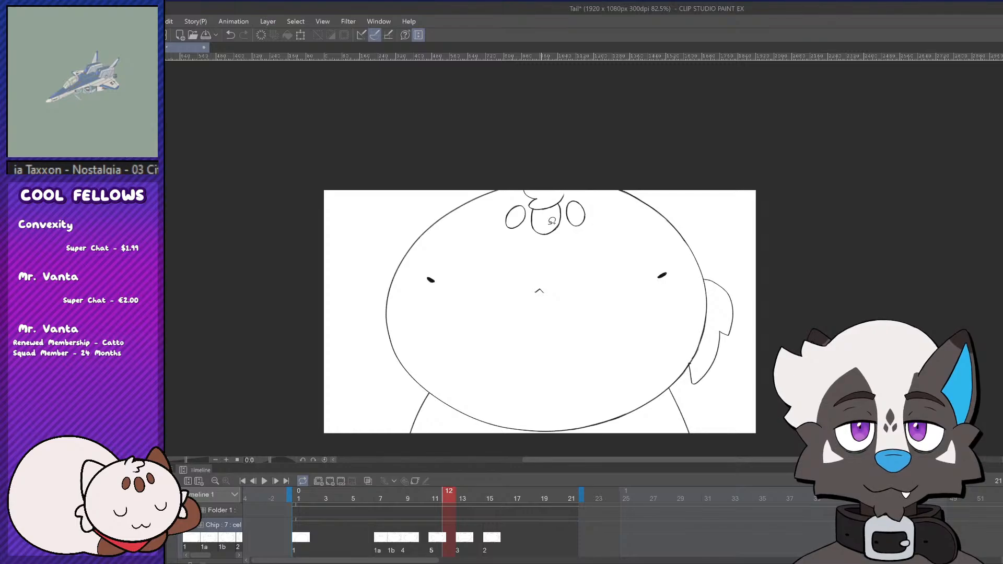
{"action": "scroll", "coordinate": [752, 372], "scroll_direction": "up", "scroll_amount": 2}
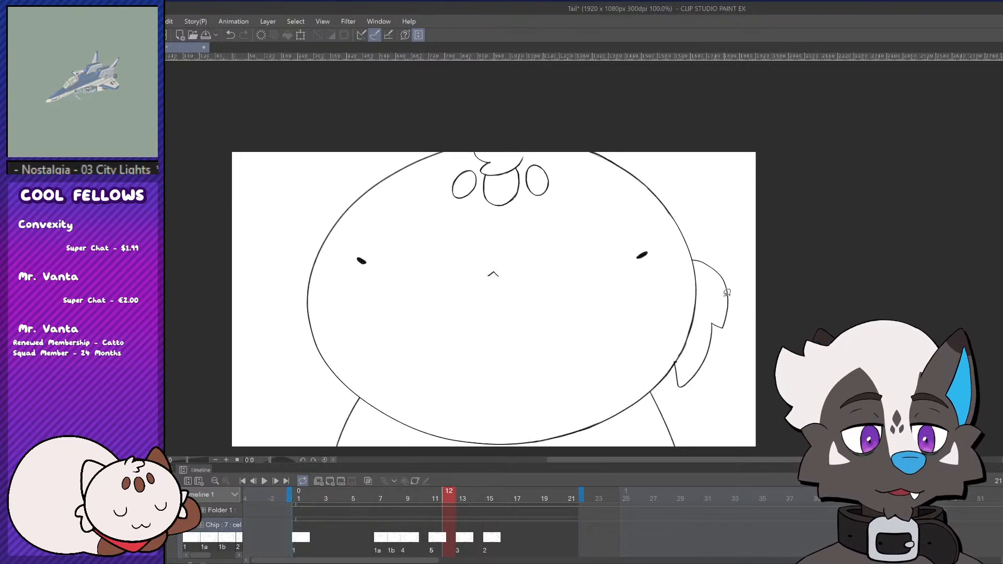
{"action": "scroll", "coordinate": [699, 252], "scroll_direction": "up", "scroll_amount": 3}
{"action": "mouse_move", "coordinate": [695, 257]}
{"action": "left_mouse_down"}
{"action": "mouse_move", "coordinate": [718, 294]}
{"action": "mouse_move", "coordinate": [688, 387]}
{"action": "mouse_move", "coordinate": [729, 236]}
{"action": "left_mouse_up"}
{"action": "key", "text": "ctrl+t"}
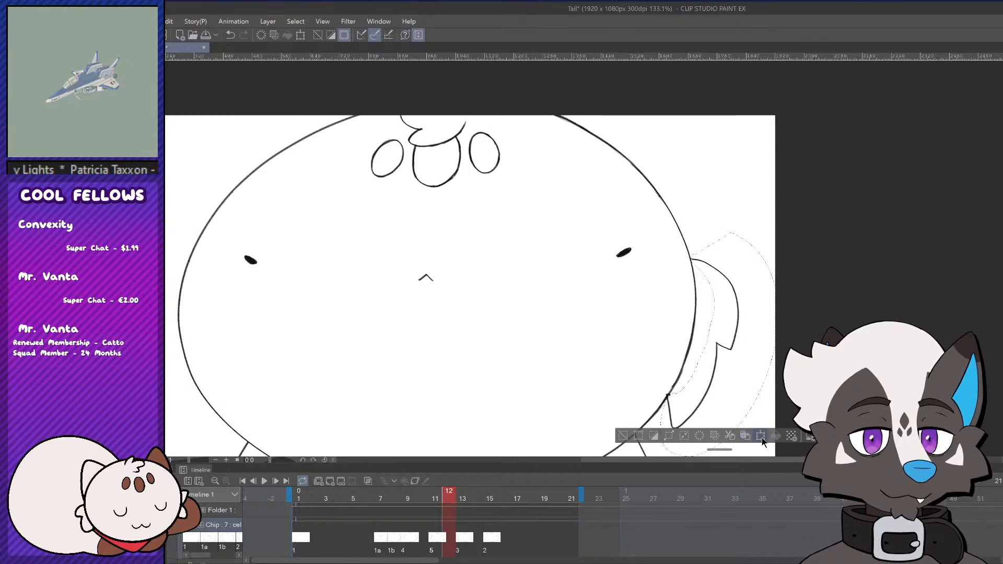
{"action": "left_click_drag", "start_coordinate": [741, 403], "coordinate": [732, 403]}
{"action": "left_click", "coordinate": [698, 449]}
{"action": "key", "text": "ctrl+d"}
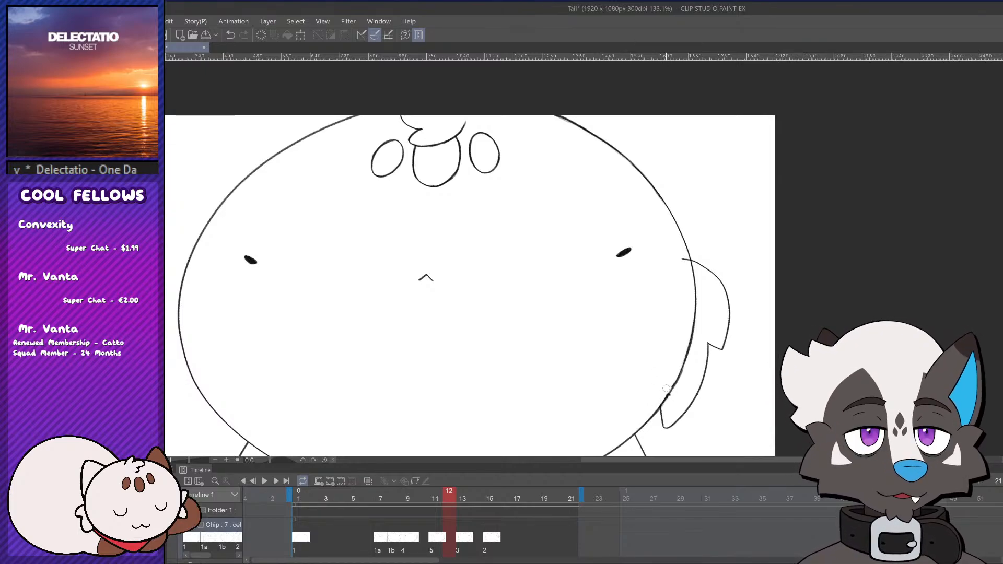
Trim the ends of cel 5's right cheek tuft where they cross the body outline and clean up the outline there
{"action": "key", "text": "ctrl+z"}
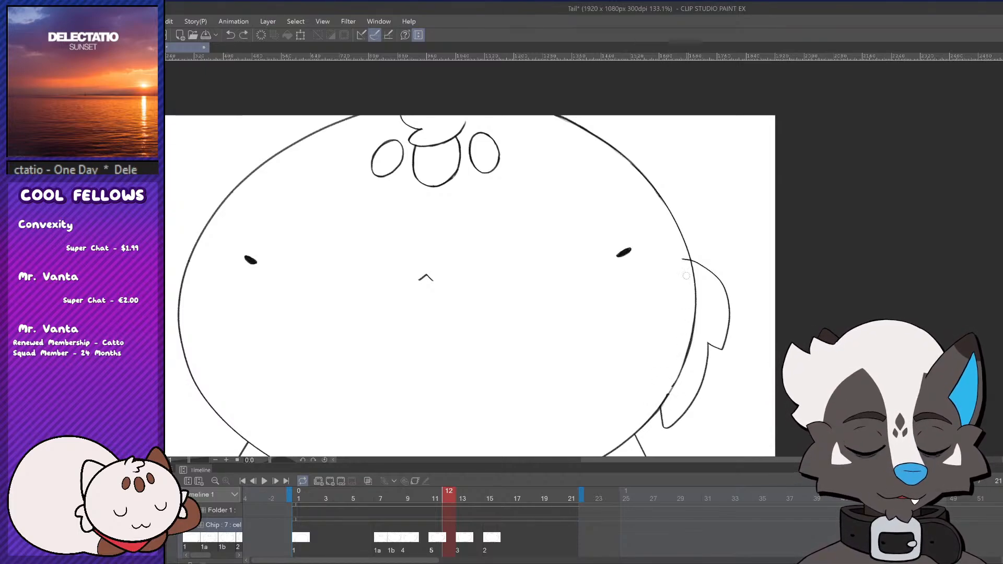
{"action": "scroll", "coordinate": [691, 271], "scroll_direction": "down", "scroll_amount": 3}
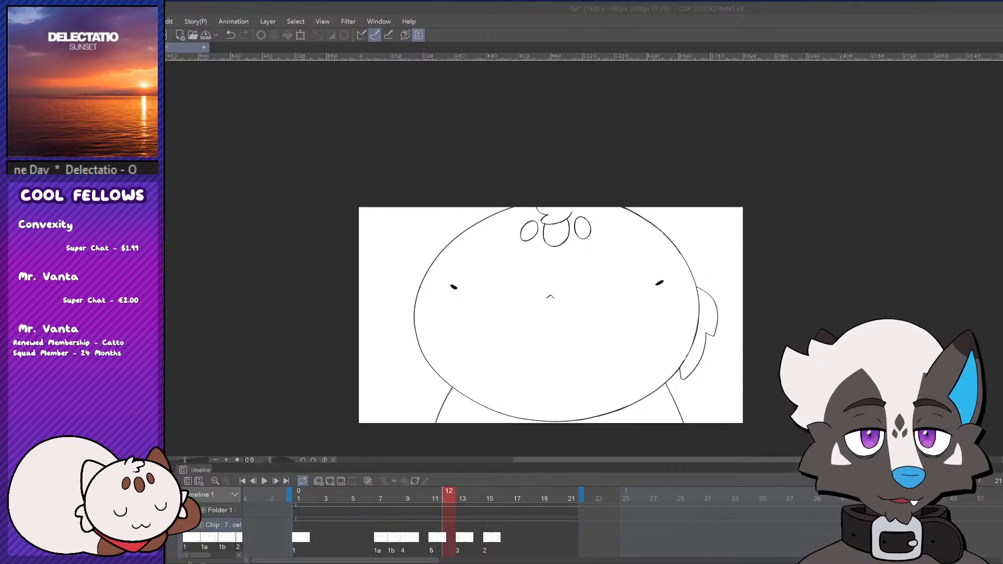
{"action": "left_click", "coordinate": [186, 155]}
{"action": "scroll", "coordinate": [685, 269], "scroll_direction": "up", "scroll_amount": 3}
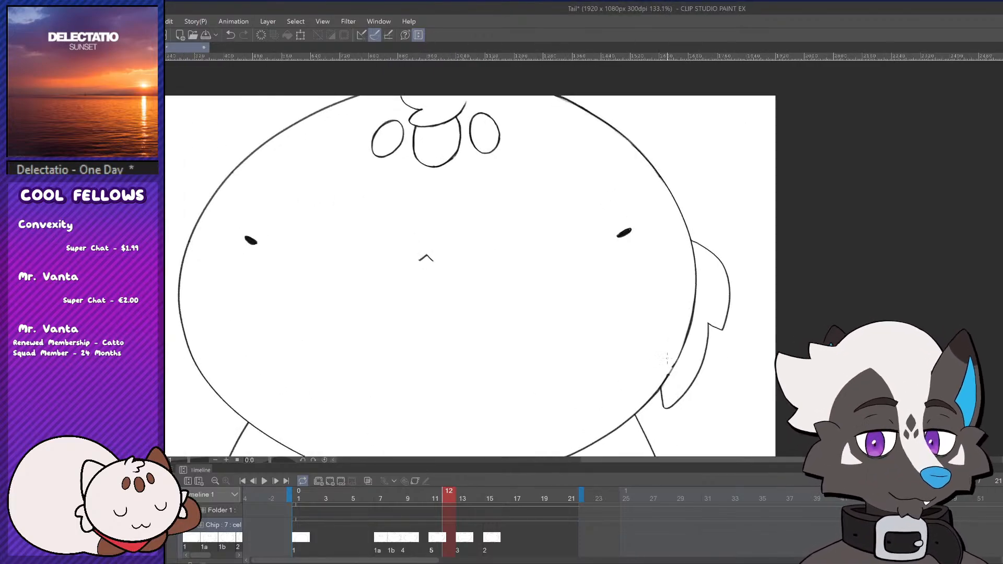
{"action": "scroll", "coordinate": [688, 341], "scroll_direction": "down", "scroll_amount": 3}
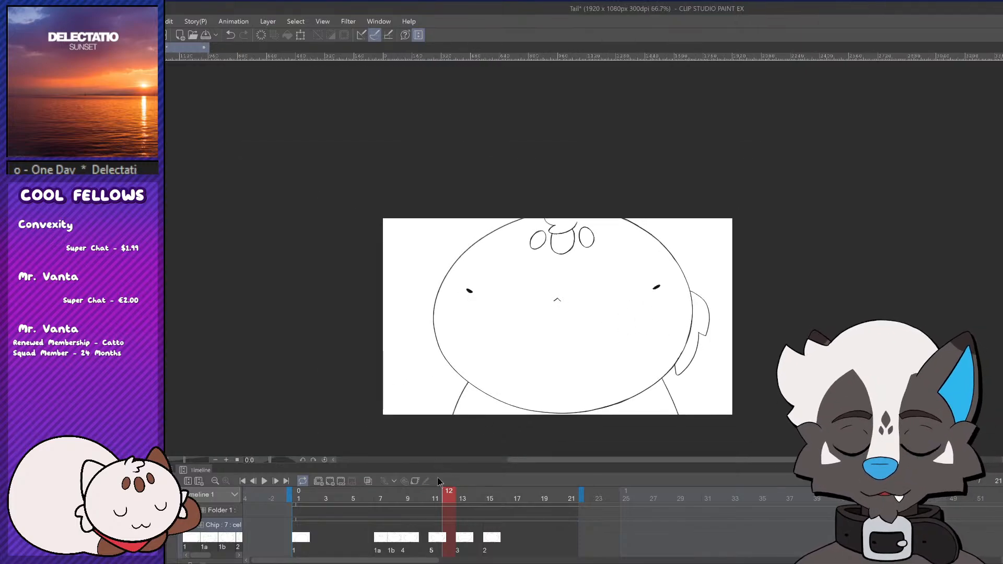
Play back the animation from the start, stop it, and inspect cel 3 at frame 14
{"action": "left_click", "coordinate": [280, 491]}
{"action": "left_click", "coordinate": [264, 481]}
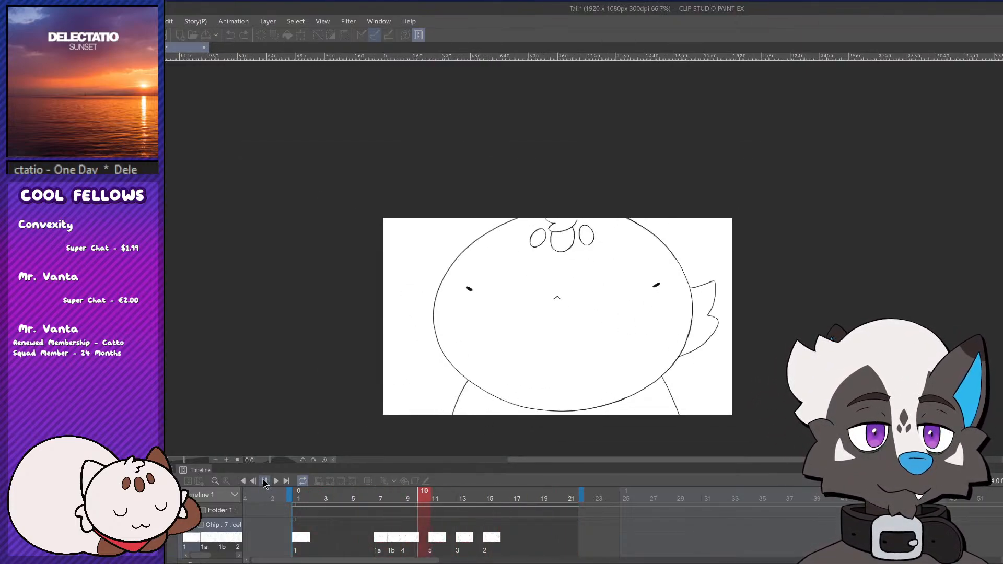
{"action": "left_click", "coordinate": [476, 533]}
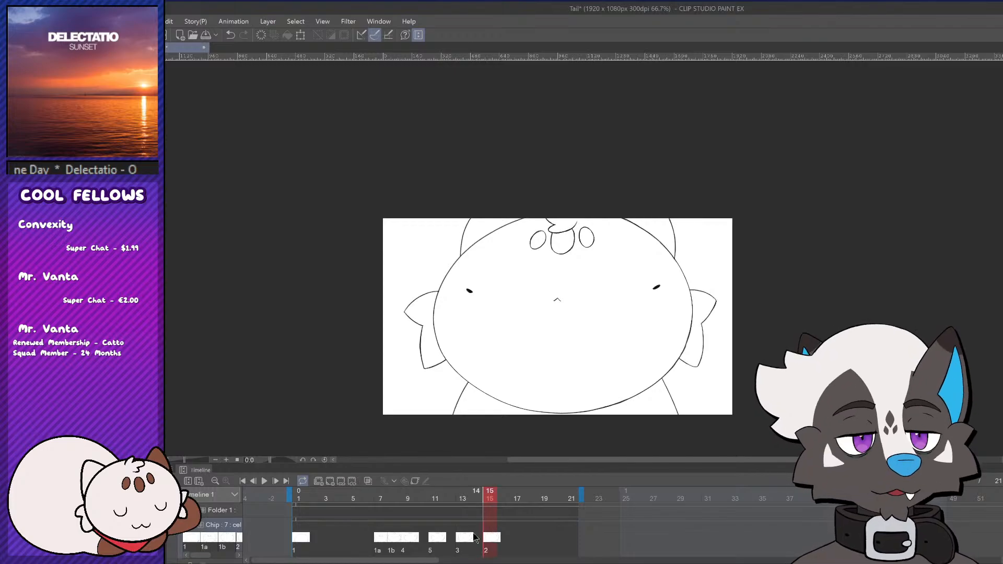
{"action": "mouse_move", "coordinate": [478, 500]}
{"action": "left_mouse_down"}
{"action": "mouse_move", "coordinate": [548, 500]}
{"action": "mouse_move", "coordinate": [448, 500]}
{"action": "mouse_move", "coordinate": [495, 503]}
{"action": "mouse_move", "coordinate": [476, 515]}
{"action": "left_mouse_up"}
{"action": "mouse_move", "coordinate": [479, 507]}
{"action": "left_mouse_down"}
{"action": "mouse_move", "coordinate": [489, 506]}
{"action": "mouse_move", "coordinate": [479, 506]}
{"action": "left_mouse_up"}
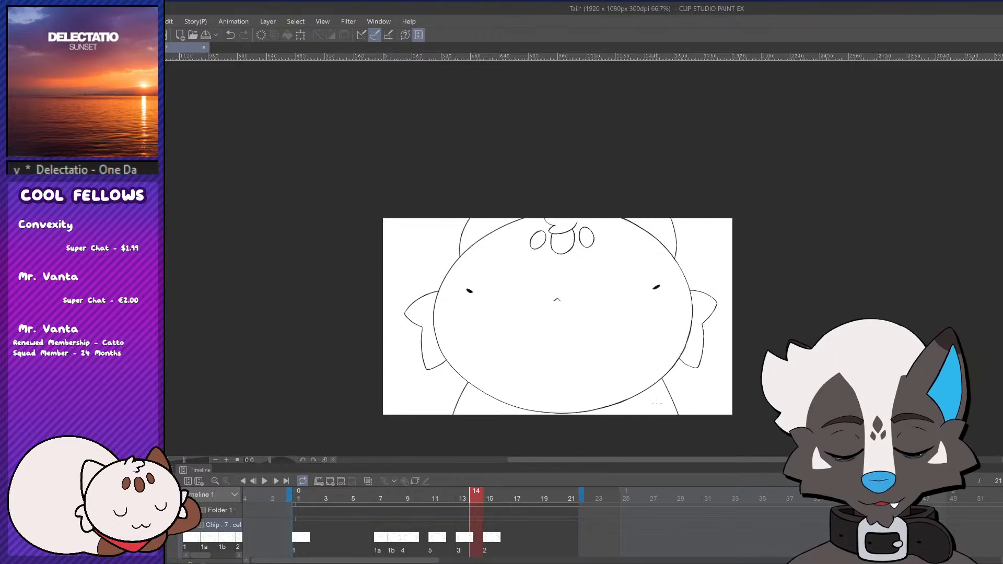
Lasso cel 3's right cheek tuft, turn on onion skin, shift the tuft slightly inward with a transform, and deselect it
{"action": "scroll", "coordinate": [653, 354], "scroll_direction": "up", "scroll_amount": 3}
{"action": "mouse_move", "coordinate": [653, 353]}
{"action": "left_mouse_down"}
{"action": "mouse_move", "coordinate": [672, 385]}
{"action": "mouse_move", "coordinate": [666, 197]}
{"action": "mouse_move", "coordinate": [680, 302]}
{"action": "mouse_move", "coordinate": [652, 352]}
{"action": "mouse_move", "coordinate": [788, 314]}
{"action": "mouse_move", "coordinate": [669, 215]}
{"action": "left_mouse_up"}
{"action": "key", "text": "ctrl+z"}
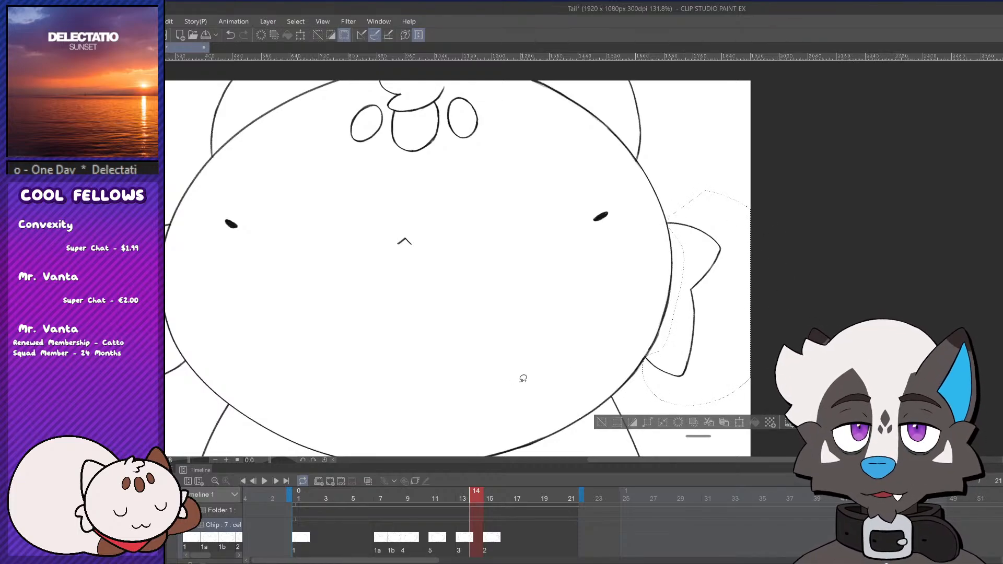
{"action": "left_click", "coordinate": [368, 481]}
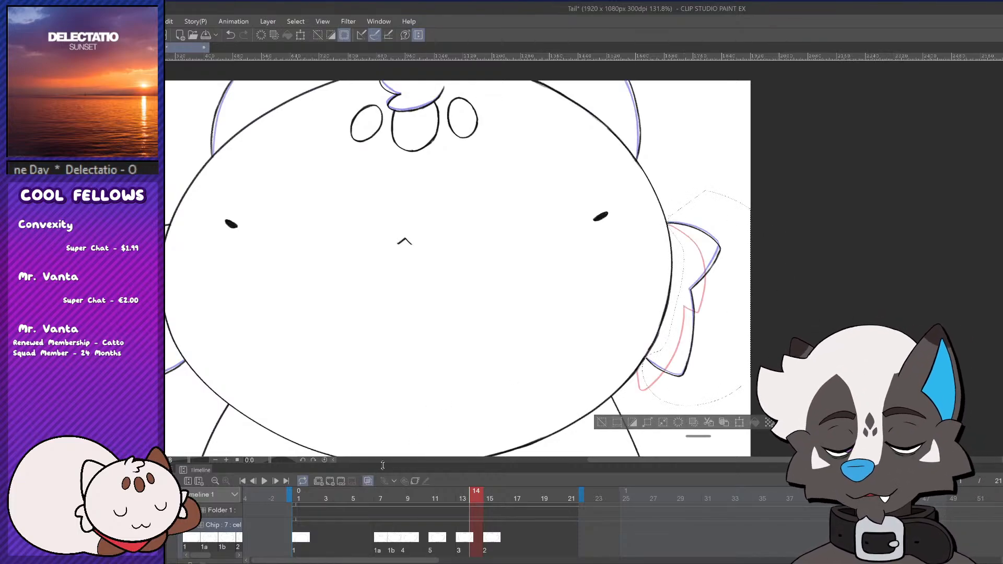
{"action": "left_click", "coordinate": [739, 421]}
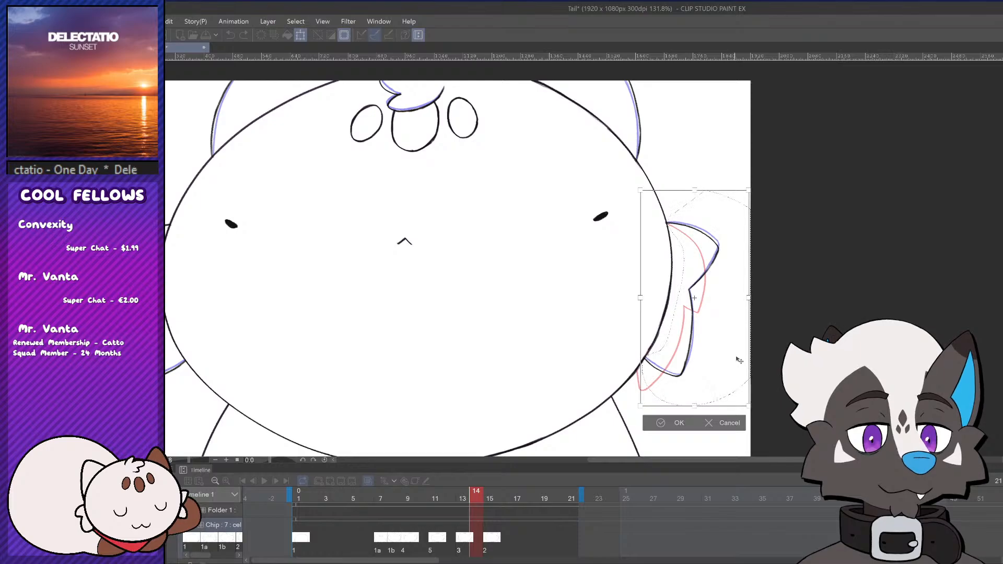
{"action": "left_click", "coordinate": [676, 422]}
{"action": "left_click", "coordinate": [601, 424]}
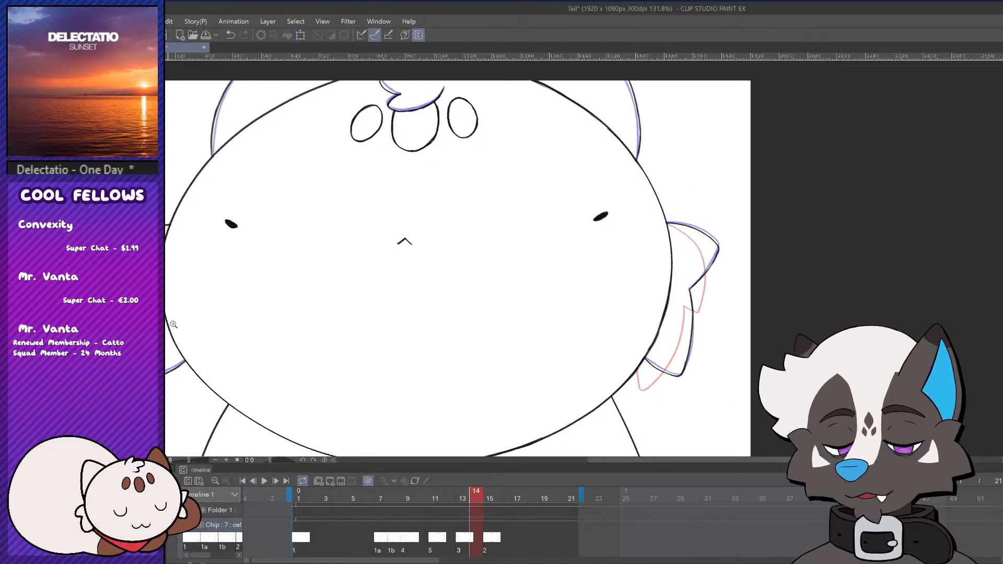
Turn off onion skin and play back the animation to review the adjusted cheek tufts
{"action": "scroll", "coordinate": [711, 366], "scroll_direction": "down", "scroll_amount": 3}
{"action": "scroll", "coordinate": [722, 385], "scroll_direction": "up", "scroll_amount": 2}
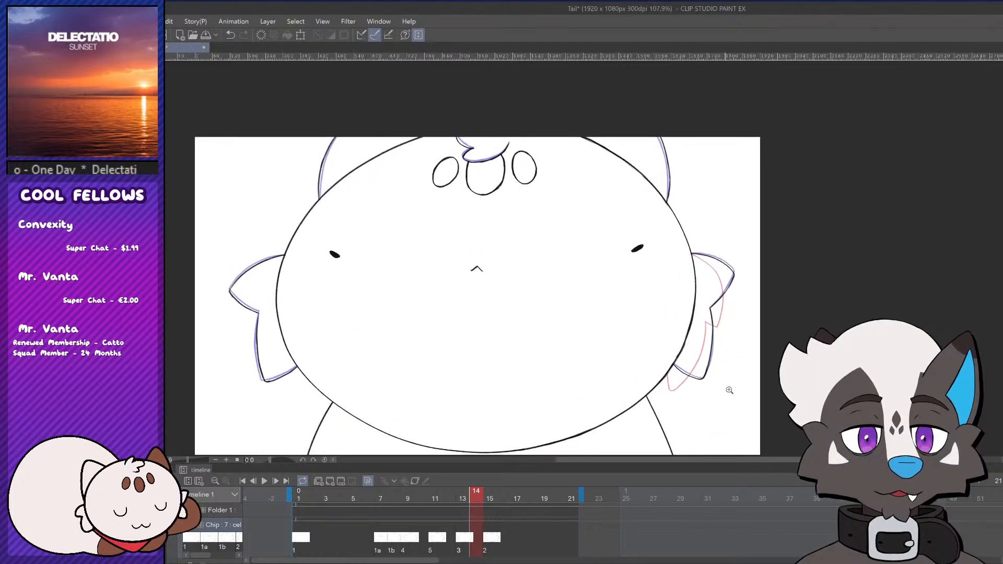
{"action": "scroll", "coordinate": [669, 413], "scroll_direction": "down", "scroll_amount": 1}
{"action": "scroll", "coordinate": [674, 410], "scroll_direction": "up", "scroll_amount": 1}
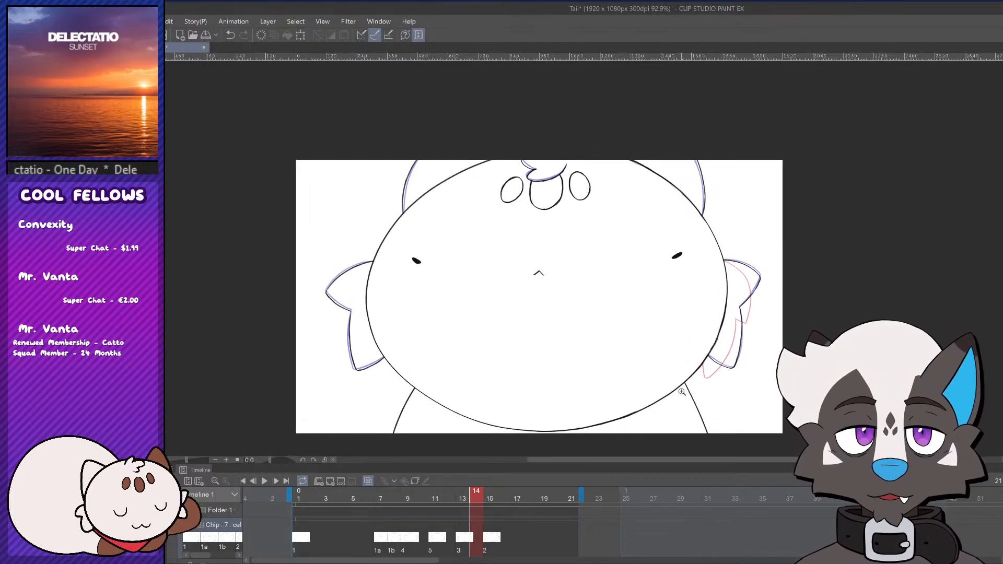
{"action": "left_click", "coordinate": [326, 498]}
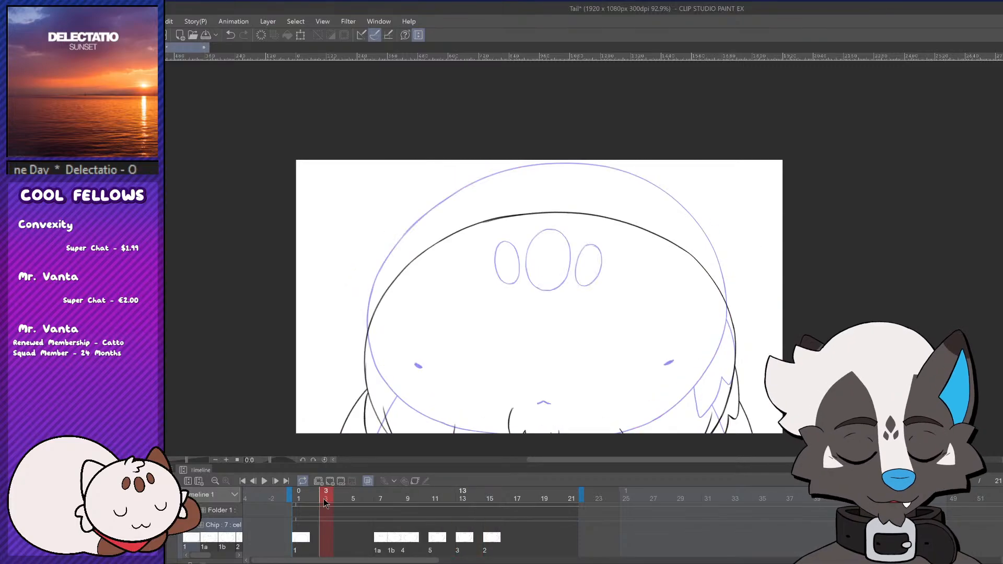
{"action": "left_click", "coordinate": [368, 481]}
{"action": "left_click", "coordinate": [264, 480]}
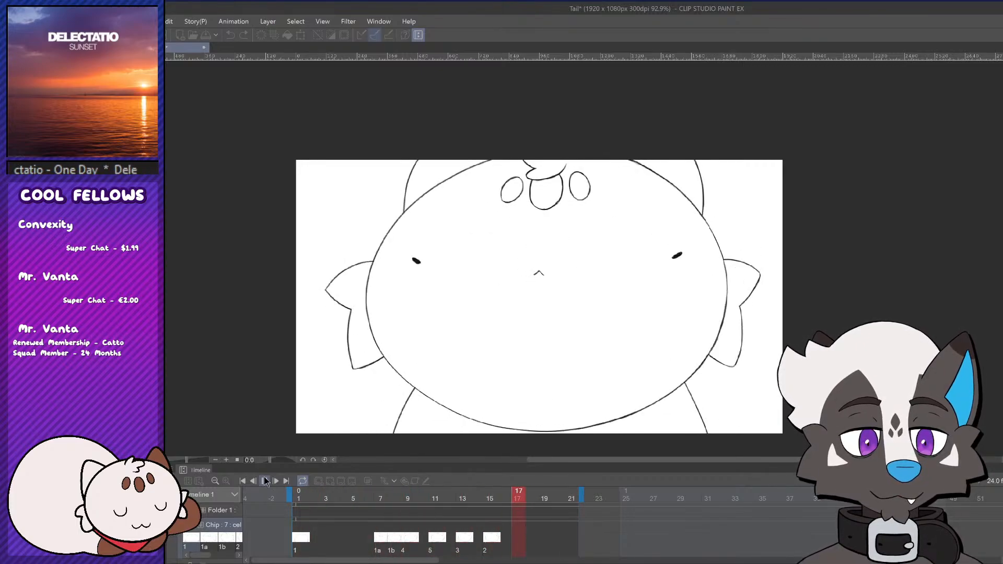
{"action": "left_click", "coordinate": [265, 481]}
Erase the forehead hair tuft from cels 5 and 4, and turn on onion skin on cel 5 at frame 12
{"action": "mouse_move", "coordinate": [426, 498]}
{"action": "left_mouse_down"}
{"action": "mouse_move", "coordinate": [554, 481]}
{"action": "mouse_move", "coordinate": [478, 528]}
{"action": "mouse_move", "coordinate": [437, 538]}
{"action": "left_mouse_up"}
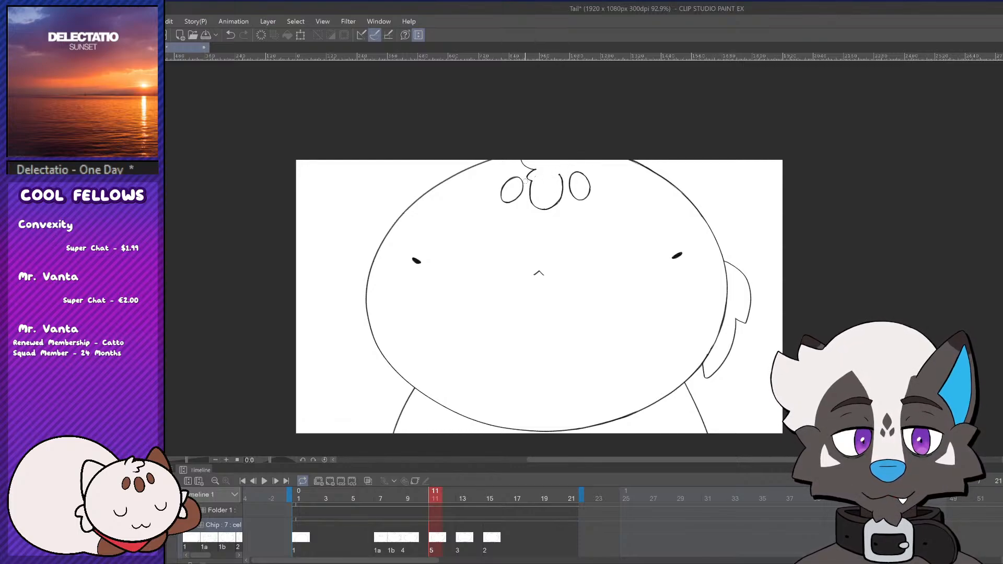
{"action": "left_click", "coordinate": [424, 528]}
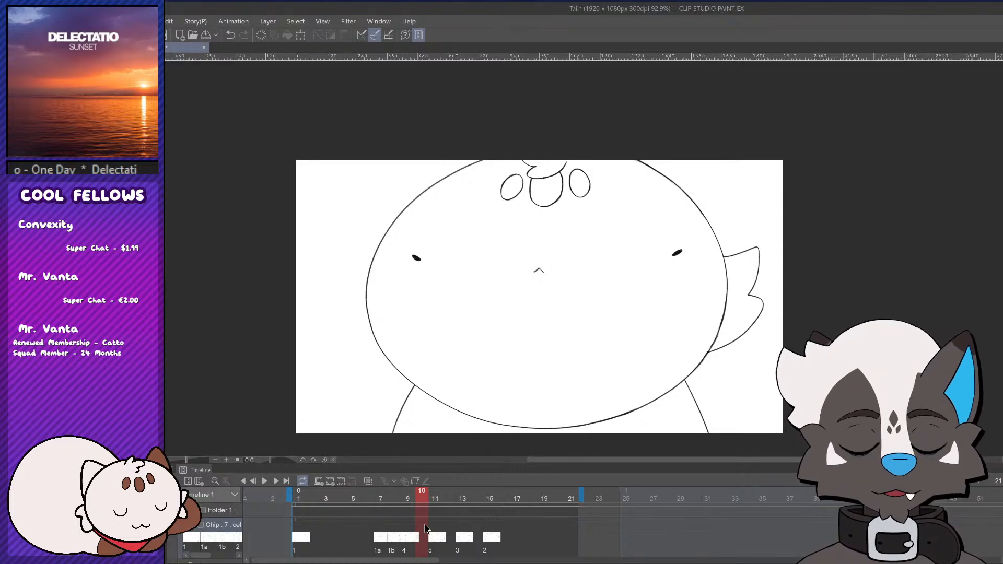
{"action": "mouse_move", "coordinate": [421, 501]}
{"action": "left_mouse_down"}
{"action": "mouse_move", "coordinate": [400, 503]}
{"action": "mouse_move", "coordinate": [448, 502]}
{"action": "mouse_move", "coordinate": [421, 502]}
{"action": "left_mouse_up"}
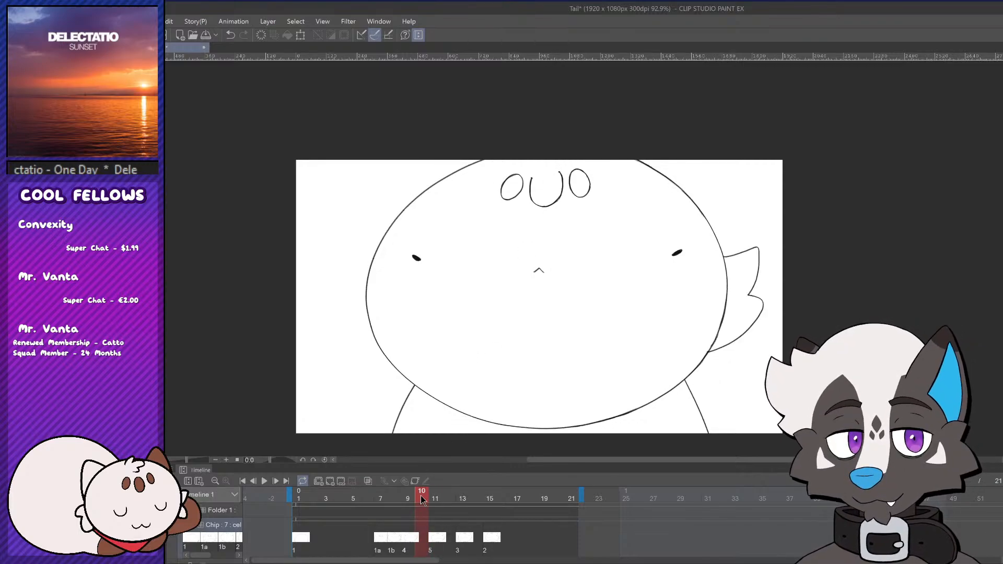
{"action": "mouse_move", "coordinate": [396, 503]}
{"action": "left_mouse_down"}
{"action": "mouse_move", "coordinate": [460, 470]}
{"action": "mouse_move", "coordinate": [440, 488]}
{"action": "mouse_move", "coordinate": [473, 476]}
{"action": "mouse_move", "coordinate": [448, 494]}
{"action": "mouse_move", "coordinate": [502, 496]}
{"action": "mouse_move", "coordinate": [491, 518]}
{"action": "mouse_move", "coordinate": [472, 521]}
{"action": "mouse_move", "coordinate": [486, 522]}
{"action": "mouse_move", "coordinate": [448, 536]}
{"action": "left_mouse_up"}
{"action": "left_click", "coordinate": [368, 480]}
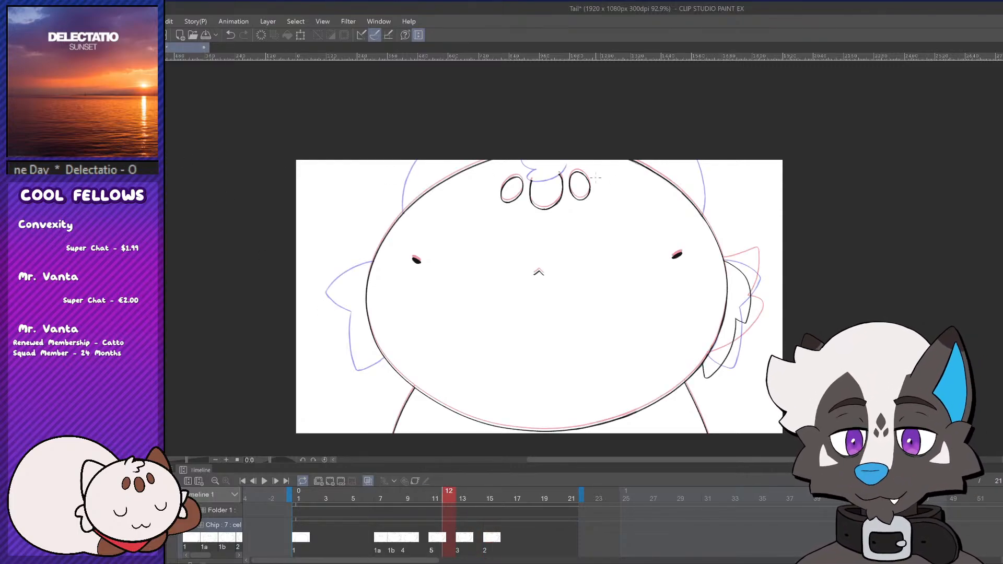
Try out sketched shapes for a new forehead hair tuft on cel 5 and undo them
{"action": "scroll", "coordinate": [528, 156], "scroll_direction": "up", "scroll_amount": 2}
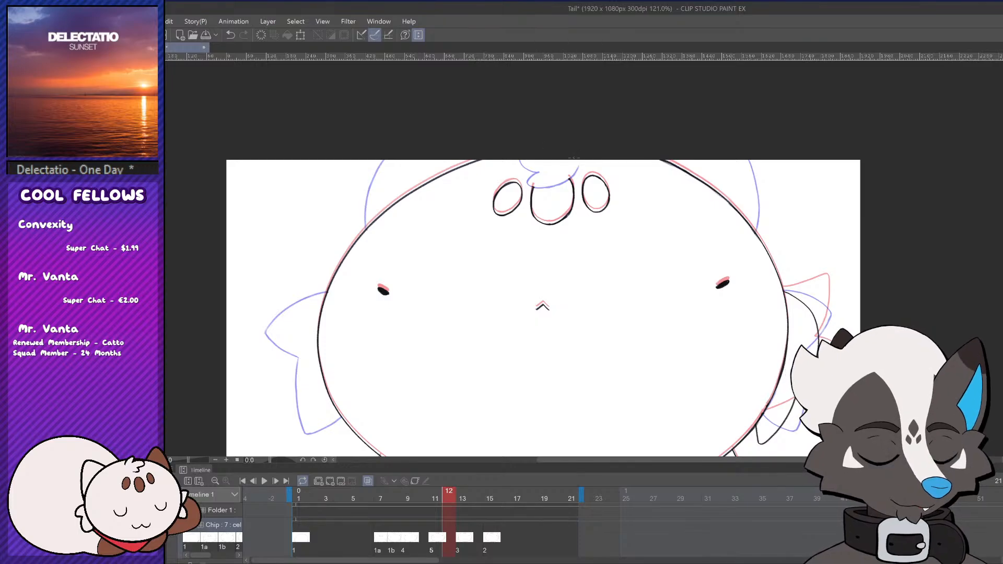
{"action": "mouse_move", "coordinate": [541, 163]}
{"action": "left_mouse_down"}
{"action": "mouse_move", "coordinate": [519, 196]}
{"action": "mouse_move", "coordinate": [549, 172]}
{"action": "mouse_move", "coordinate": [511, 191]}
{"action": "mouse_move", "coordinate": [545, 167]}
{"action": "mouse_move", "coordinate": [539, 175]}
{"action": "mouse_move", "coordinate": [514, 166]}
{"action": "mouse_move", "coordinate": [541, 180]}
{"action": "mouse_move", "coordinate": [580, 175]}
{"action": "mouse_move", "coordinate": [540, 193]}
{"action": "mouse_move", "coordinate": [573, 165]}
{"action": "mouse_move", "coordinate": [540, 193]}
{"action": "mouse_move", "coordinate": [576, 161]}
{"action": "mouse_move", "coordinate": [545, 193]}
{"action": "mouse_move", "coordinate": [578, 160]}
{"action": "left_mouse_up"}
{"action": "key", "text": "ctrl+z"}
{"action": "key", "text": "ctrl+z"}
{"action": "key", "text": "ctrl+z"}
{"action": "key", "text": "ctrl+z"}
{"action": "key", "text": "ctrl+z"}
{"action": "key", "text": "ctrl+z"}
{"action": "key", "text": "ctrl+z"}
{"action": "scroll", "coordinate": [596, 146], "scroll_direction": "down", "scroll_amount": 1}
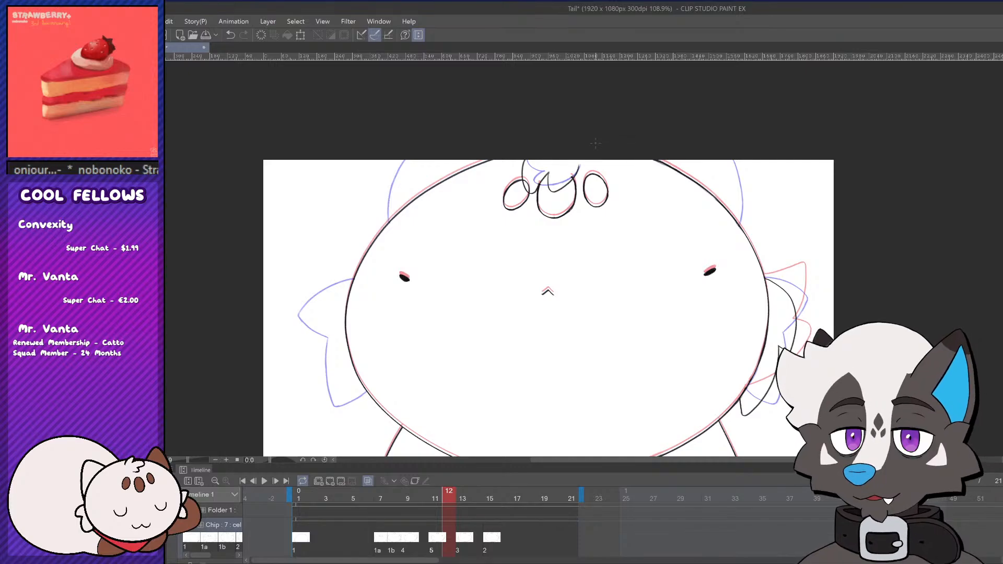
{"action": "scroll", "coordinate": [672, 100], "scroll_direction": "up", "scroll_amount": 3}
{"action": "key", "text": "ctrl+z"}
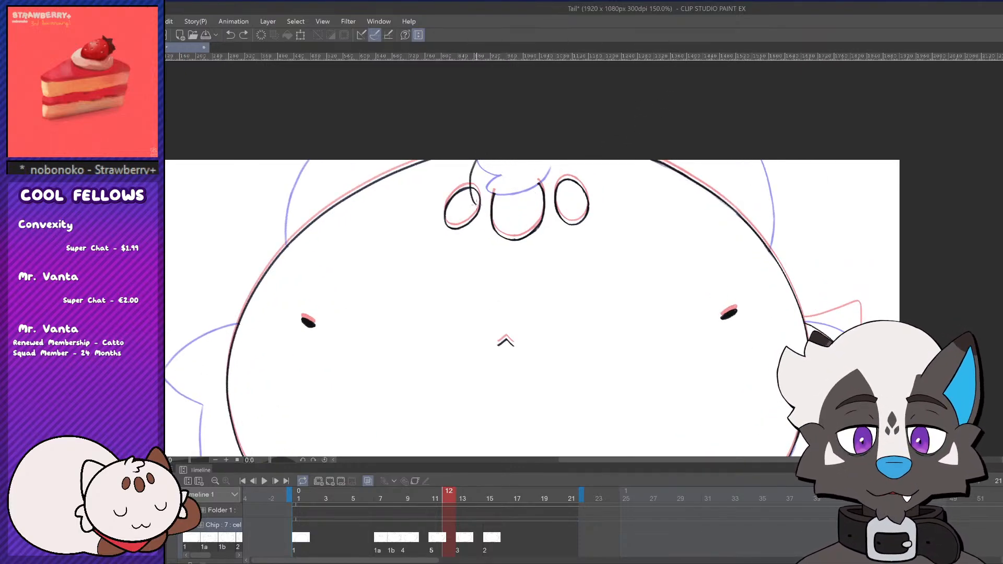
{"action": "key", "text": "ctrl+z"}
Draw a jagged forehead hair tuft with three downward points on cel 5, redoing strokes until the shape fits over the middle marking
{"action": "mouse_move", "coordinate": [478, 172]}
{"action": "left_mouse_down"}
{"action": "mouse_move", "coordinate": [515, 204]}
{"action": "mouse_move", "coordinate": [529, 172]}
{"action": "mouse_move", "coordinate": [520, 204]}
{"action": "left_mouse_up"}
{"action": "key", "text": "ctrl+z"}
{"action": "key", "text": "ctrl+z"}
{"action": "key", "text": "ctrl+z"}
{"action": "left_click_drag", "start_coordinate": [475, 162], "coordinate": [521, 206]}
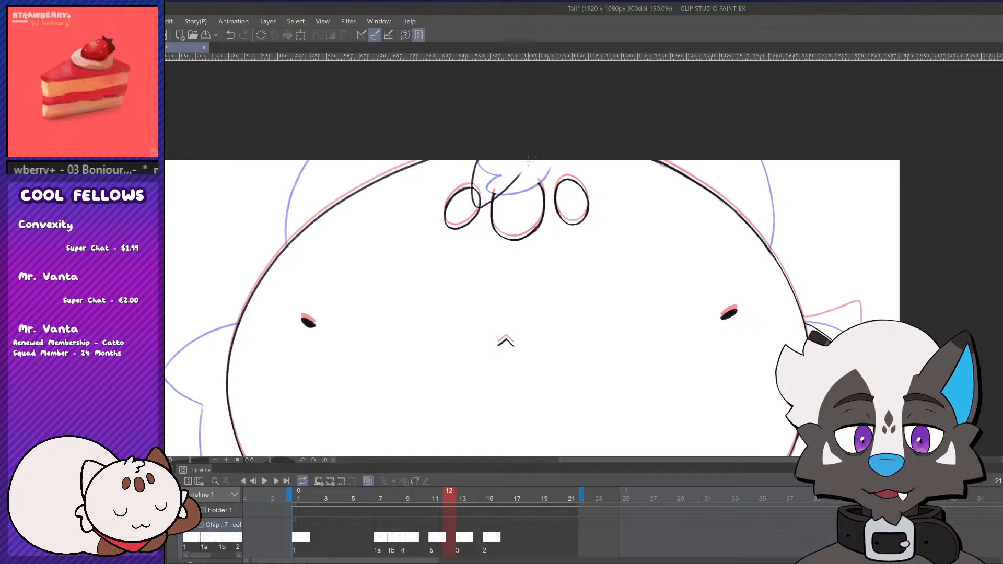
{"action": "key", "text": "ctrl+z"}
{"action": "left_click_drag", "start_coordinate": [475, 161], "coordinate": [522, 204]}
{"action": "key", "text": "ctrl+z"}
{"action": "mouse_move", "coordinate": [475, 162]}
{"action": "left_mouse_down"}
{"action": "mouse_move", "coordinate": [508, 181]}
{"action": "mouse_move", "coordinate": [475, 181]}
{"action": "mouse_move", "coordinate": [495, 173]}
{"action": "mouse_move", "coordinate": [493, 213]}
{"action": "mouse_move", "coordinate": [520, 168]}
{"action": "mouse_move", "coordinate": [521, 197]}
{"action": "mouse_move", "coordinate": [550, 167]}
{"action": "left_mouse_up"}
{"action": "key", "text": "ctrl+z"}
{"action": "key", "text": "ctrl+z"}
{"action": "key", "text": "ctrl+z"}
{"action": "left_click_drag", "start_coordinate": [517, 202], "coordinate": [553, 170]}
{"action": "key", "text": "ctrl+z"}
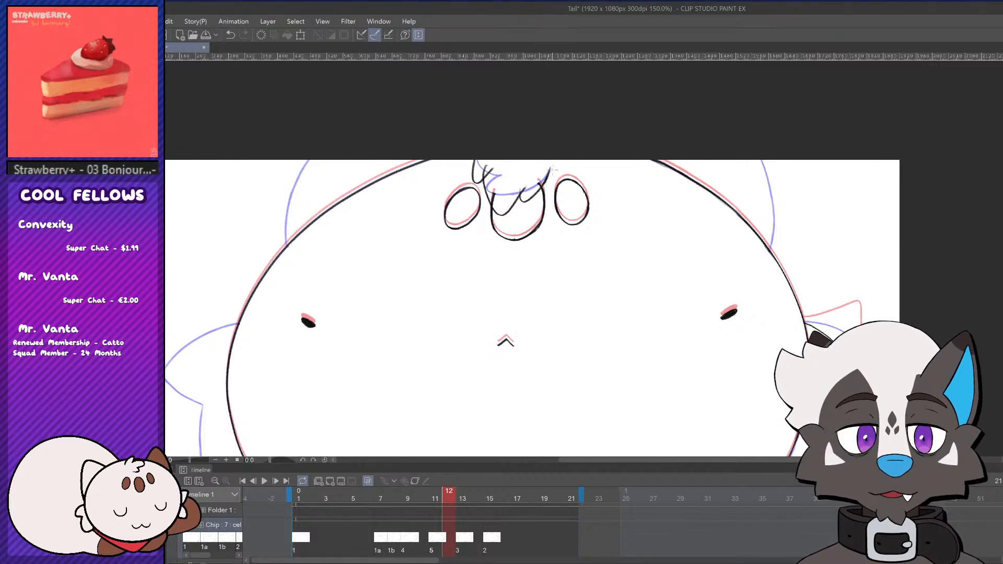
Refine cel 5's hair tuft, trim the middle forehead marking where the tuft overlaps it, and check the lines without onion skin
{"action": "scroll", "coordinate": [537, 160], "scroll_direction": "up", "scroll_amount": 2}
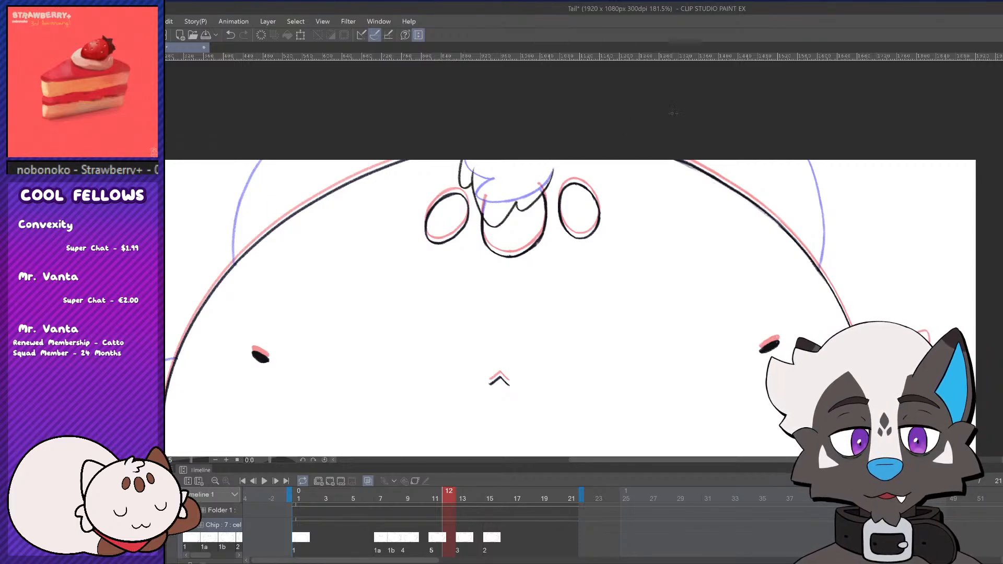
{"action": "key", "text": "ctrl+z"}
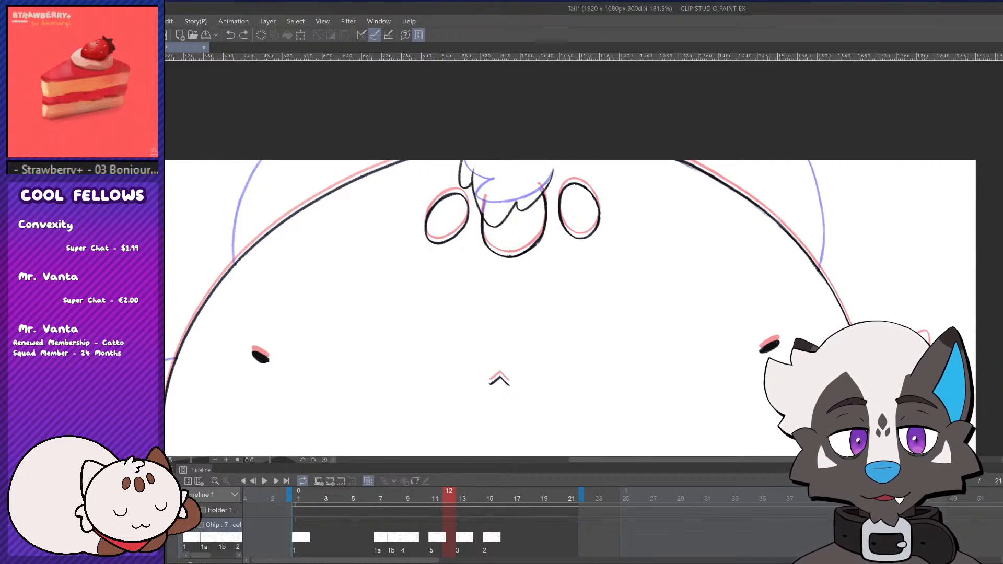
{"action": "key", "text": "ctrl+z"}
{"action": "mouse_move", "coordinate": [541, 194]}
{"action": "left_mouse_down"}
{"action": "mouse_move", "coordinate": [553, 167]}
{"action": "mouse_move", "coordinate": [545, 192]}
{"action": "mouse_move", "coordinate": [550, 182]}
{"action": "left_mouse_up"}
{"action": "key", "text": "ctrl+z"}
{"action": "key", "text": "ctrl+z"}
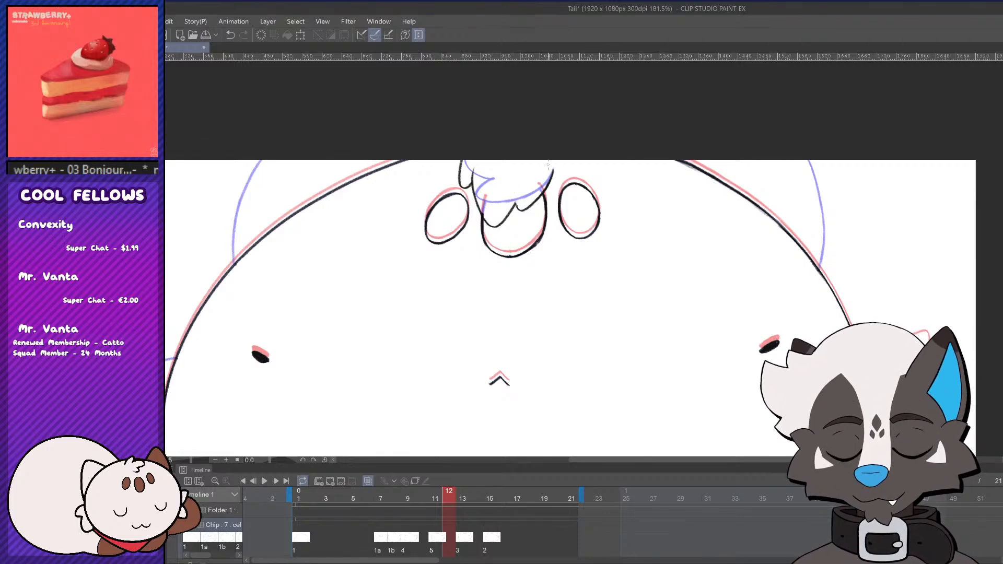
{"action": "key", "text": "ctrl+z"}
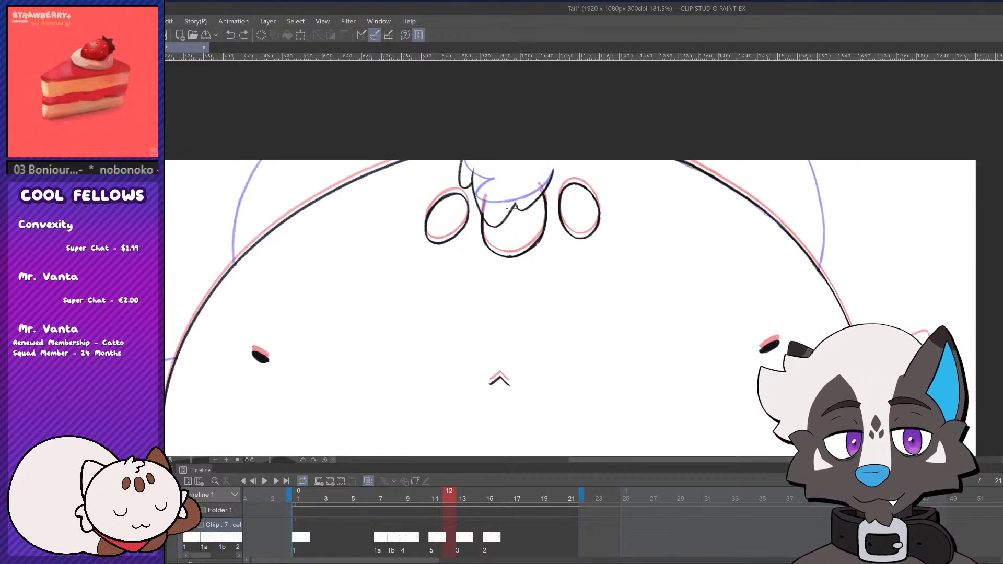
{"action": "left_click_drag", "start_coordinate": [515, 203], "coordinate": [517, 208]}
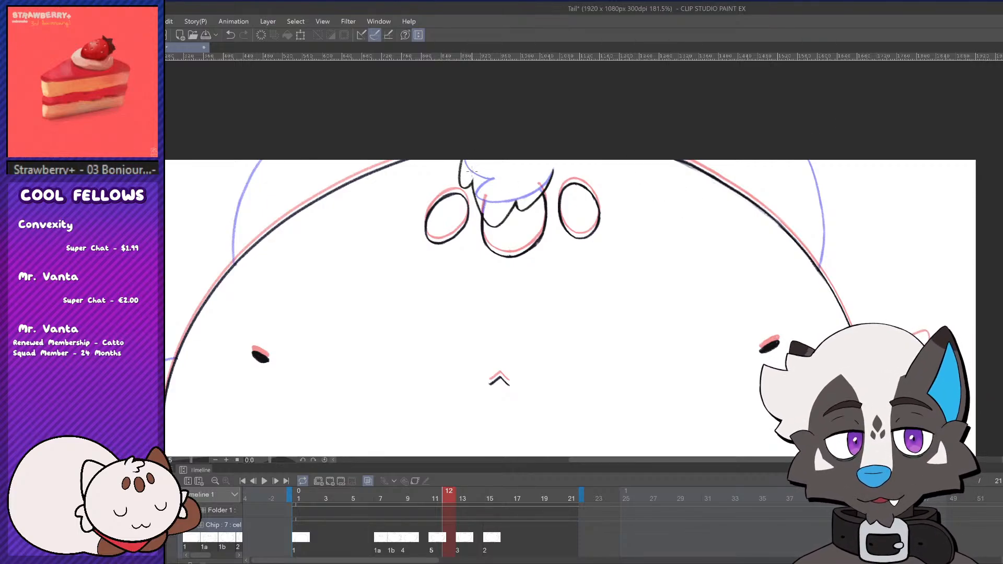
{"action": "scroll", "coordinate": [571, 326], "scroll_direction": "down", "scroll_amount": 4}
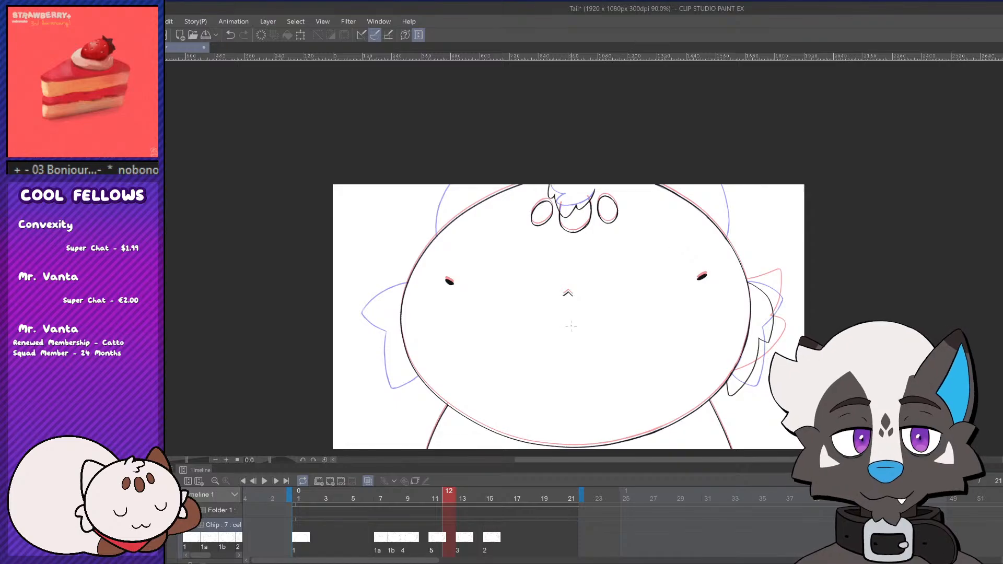
{"action": "left_click", "coordinate": [369, 480]}
{"action": "scroll", "coordinate": [576, 223], "scroll_direction": "up", "scroll_amount": 4}
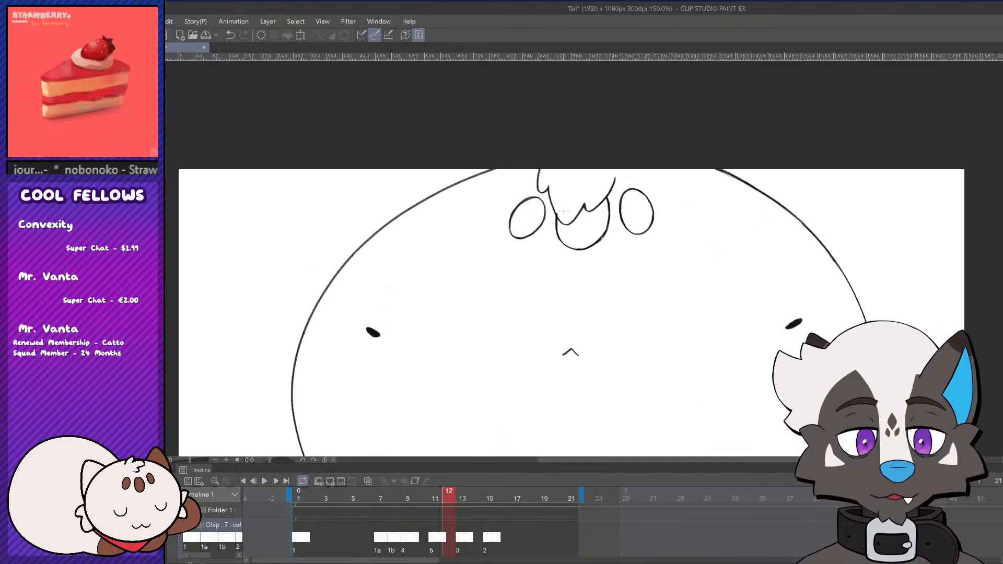
{"action": "scroll", "coordinate": [653, 246], "scroll_direction": "down", "scroll_amount": 5}
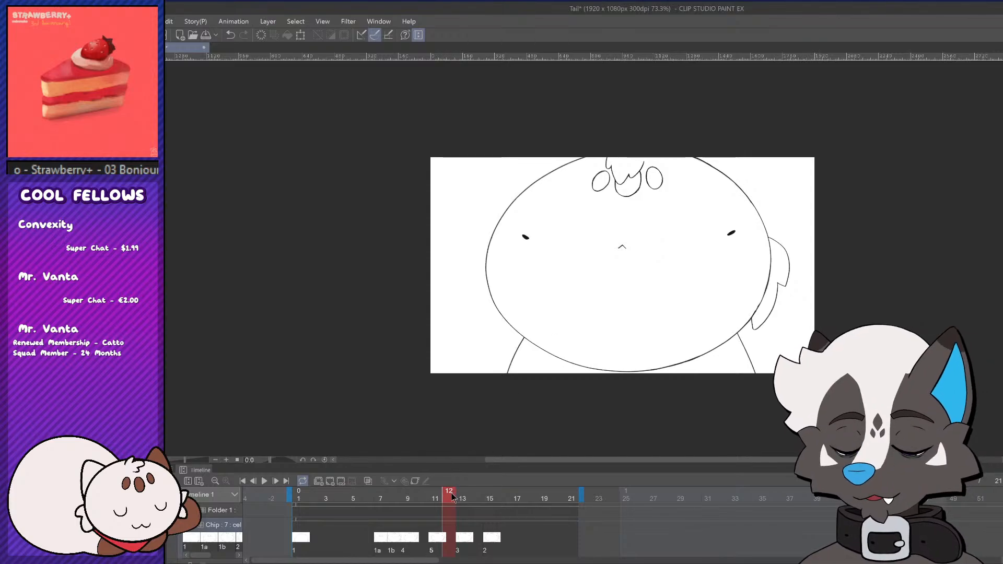
Turn on onion skin for cel 4 at frame 10 and compare its forehead with the tufts on the neighbouring cels
{"action": "mouse_move", "coordinate": [450, 493]}
{"action": "left_mouse_down"}
{"action": "mouse_move", "coordinate": [424, 492]}
{"action": "mouse_move", "coordinate": [515, 485]}
{"action": "mouse_move", "coordinate": [380, 488]}
{"action": "mouse_move", "coordinate": [517, 475]}
{"action": "mouse_move", "coordinate": [443, 516]}
{"action": "mouse_move", "coordinate": [423, 516]}
{"action": "mouse_move", "coordinate": [477, 520]}
{"action": "mouse_move", "coordinate": [422, 527]}
{"action": "left_mouse_up"}
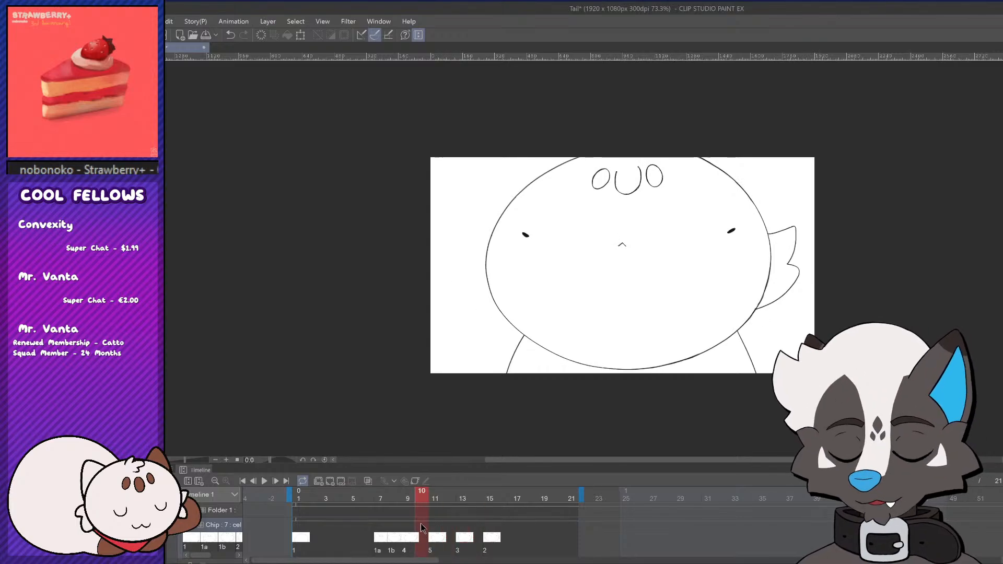
{"action": "left_click", "coordinate": [368, 481]}
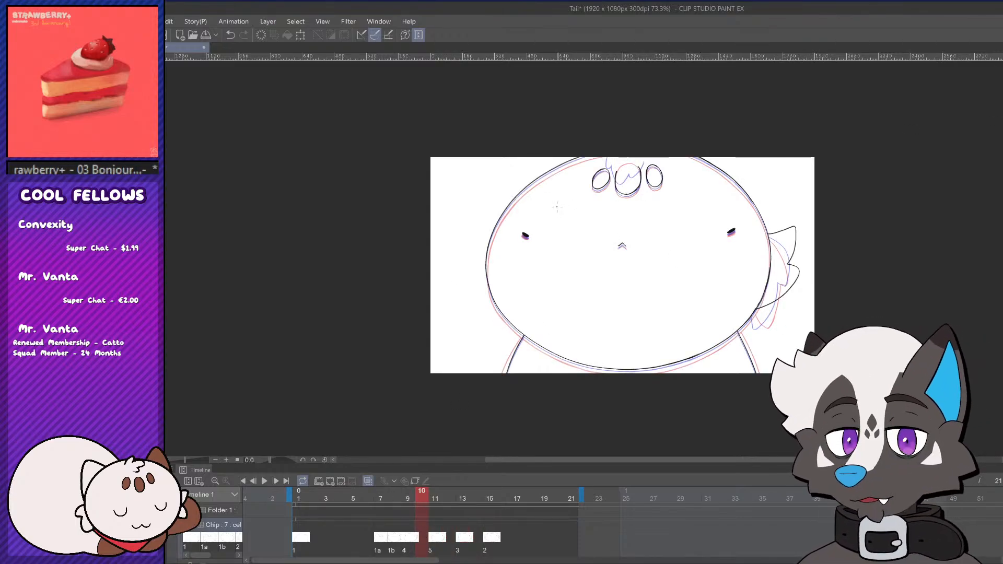
{"action": "scroll", "coordinate": [601, 158], "scroll_direction": "up", "scroll_amount": 3}
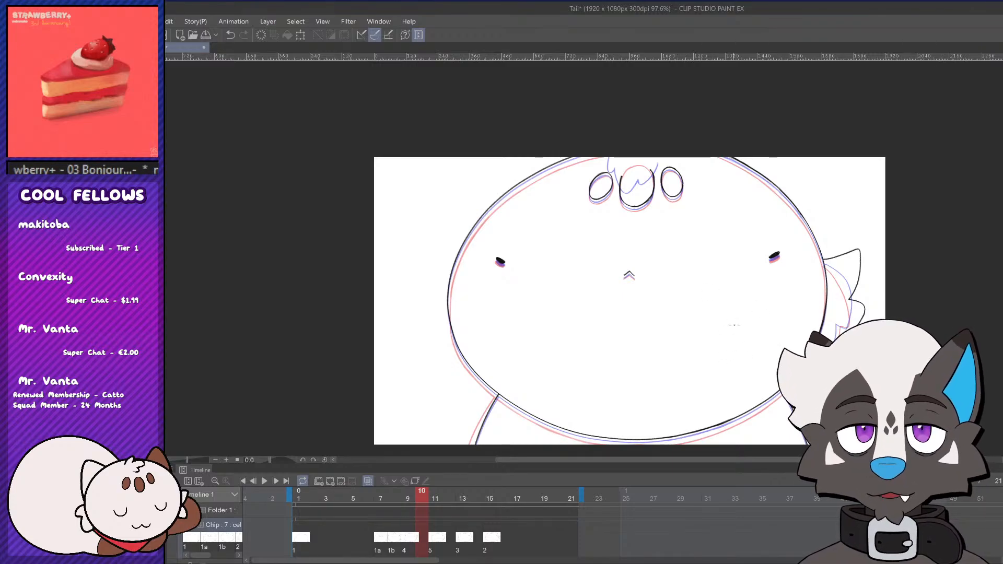
{"action": "scroll", "coordinate": [618, 336], "scroll_direction": "down", "scroll_amount": 1}
{"action": "scroll", "coordinate": [642, 334], "scroll_direction": "up", "scroll_amount": 1}
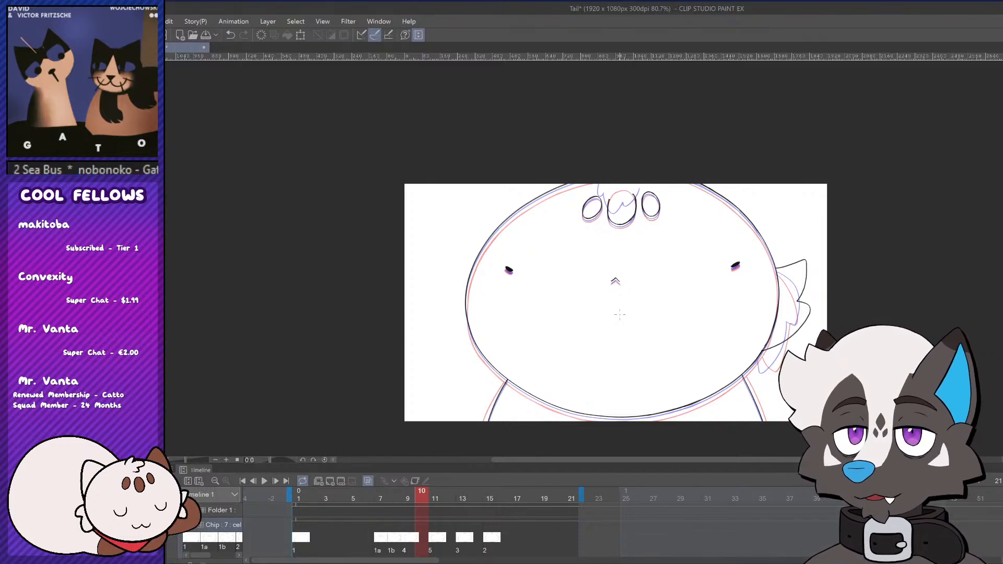
{"action": "left_click", "coordinate": [408, 499]}
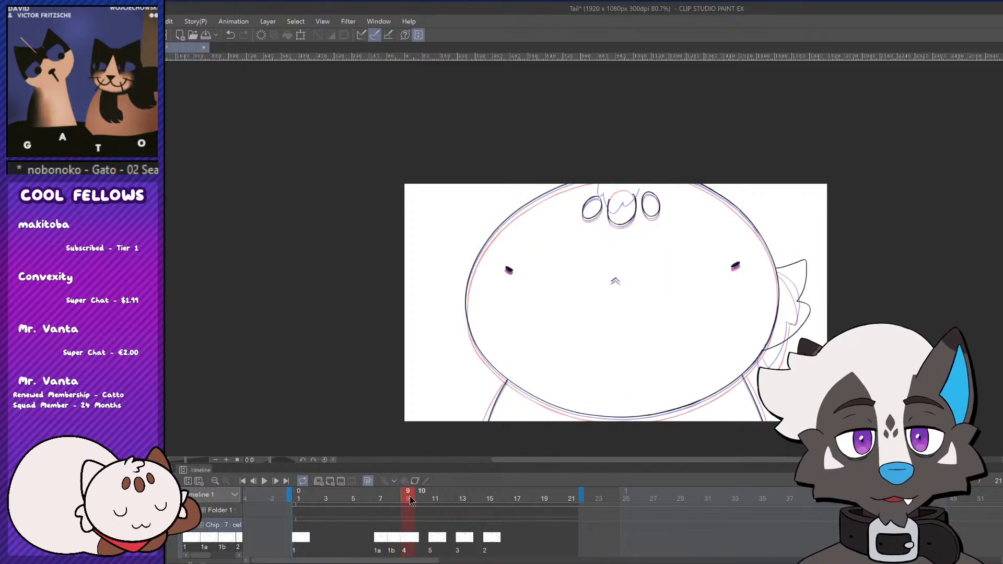
{"action": "mouse_move", "coordinate": [410, 500]}
{"action": "left_mouse_down"}
{"action": "mouse_move", "coordinate": [436, 496]}
{"action": "mouse_move", "coordinate": [422, 499]}
{"action": "left_mouse_up"}
{"action": "scroll", "coordinate": [643, 162], "scroll_direction": "up", "scroll_amount": 2}
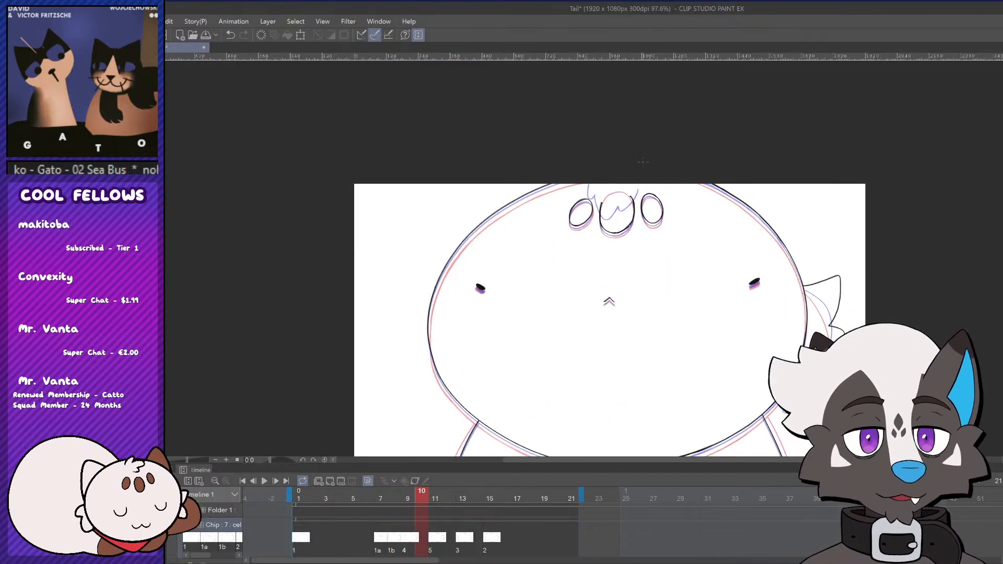
{"action": "scroll", "coordinate": [643, 163], "scroll_direction": "up", "scroll_amount": 2}
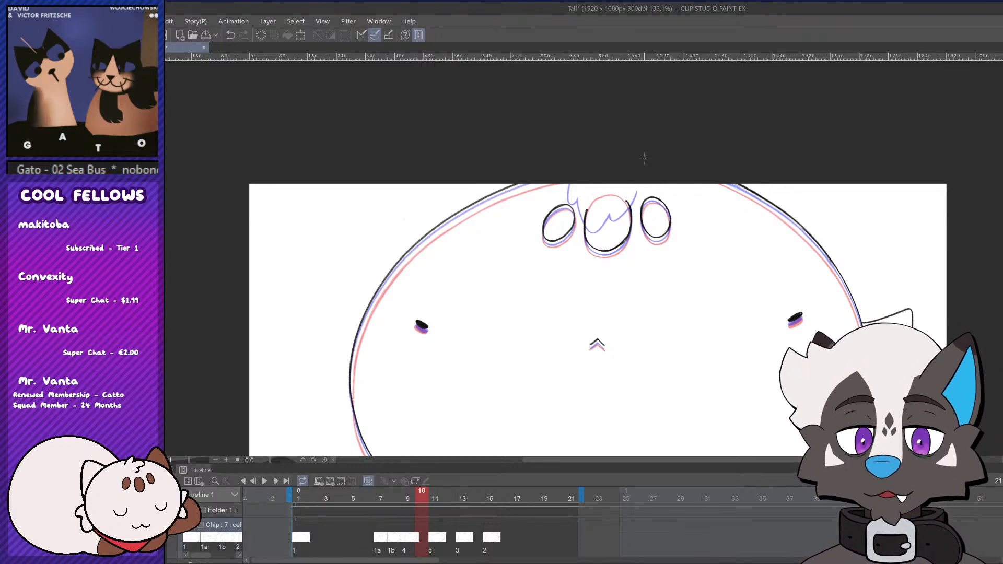
{"action": "left_click", "coordinate": [446, 500]}
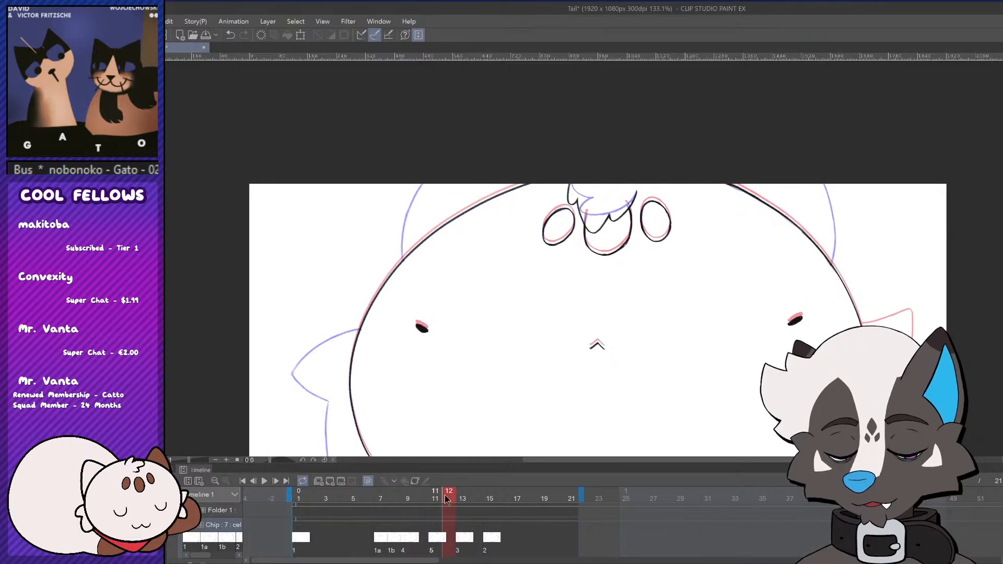
{"action": "left_click_drag", "start_coordinate": [447, 500], "coordinate": [422, 499]}
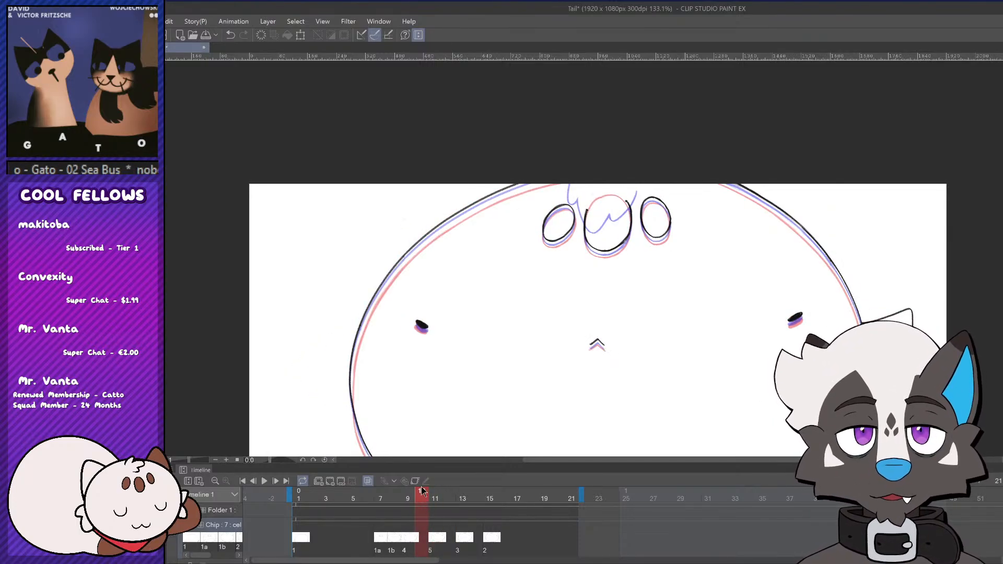
Draw a short, curved forehead hair tuft sweeping across the open top of cel 4's middle marking, redoing strokes until it fits
{"action": "scroll", "coordinate": [653, 272], "scroll_direction": "down", "scroll_amount": 5}
{"action": "scroll", "coordinate": [615, 405], "scroll_direction": "up", "scroll_amount": 3}
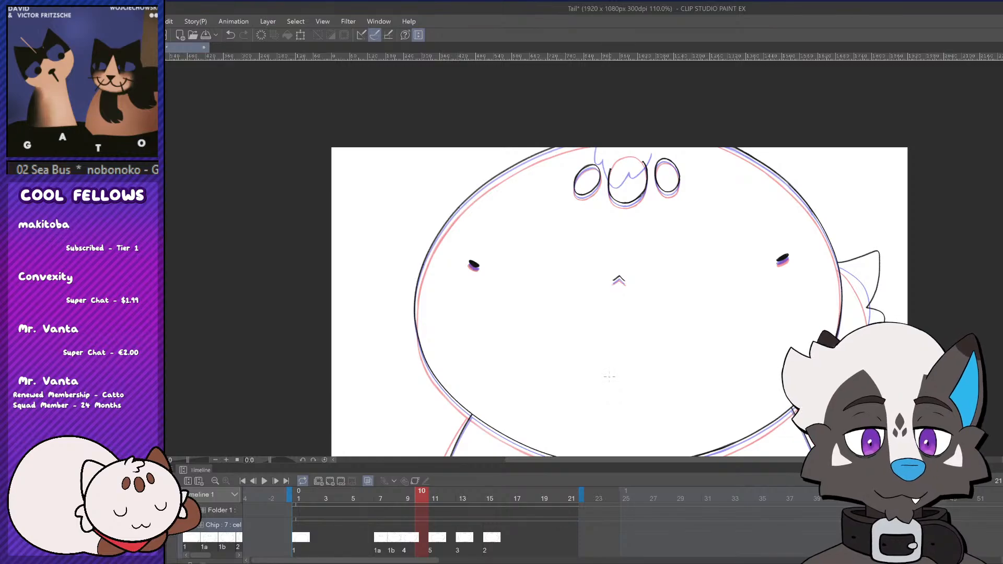
{"action": "scroll", "coordinate": [606, 366], "scroll_direction": "down", "scroll_amount": 1}
{"action": "scroll", "coordinate": [624, 342], "scroll_direction": "up", "scroll_amount": 2}
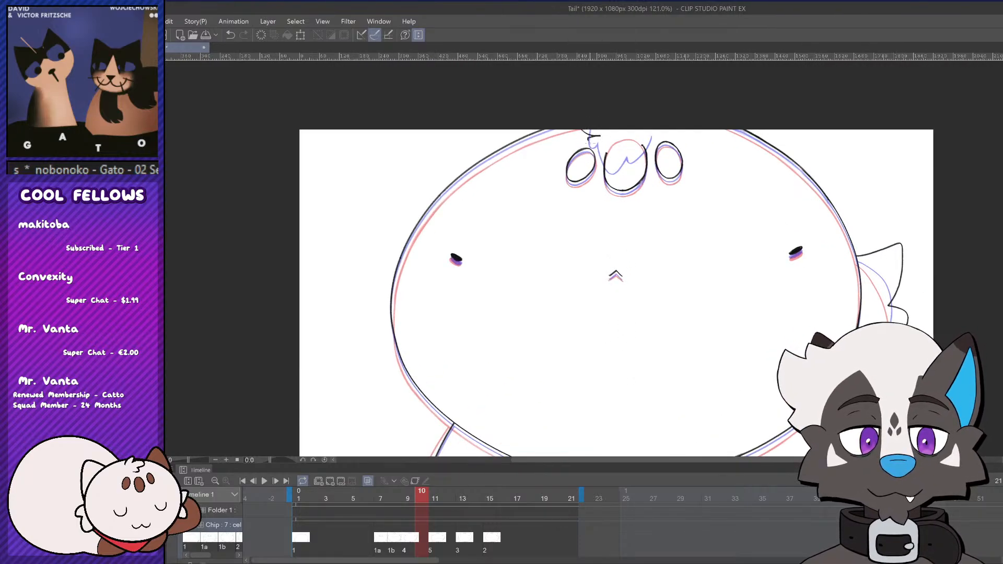
{"action": "mouse_move", "coordinate": [605, 153]}
{"action": "left_mouse_down"}
{"action": "mouse_move", "coordinate": [656, 138]}
{"action": "mouse_move", "coordinate": [606, 148]}
{"action": "mouse_move", "coordinate": [614, 138]}
{"action": "mouse_move", "coordinate": [588, 129]}
{"action": "left_mouse_up"}
{"action": "key", "text": "ctrl+z"}
{"action": "key", "text": "ctrl+z"}
{"action": "key", "text": "ctrl+z"}
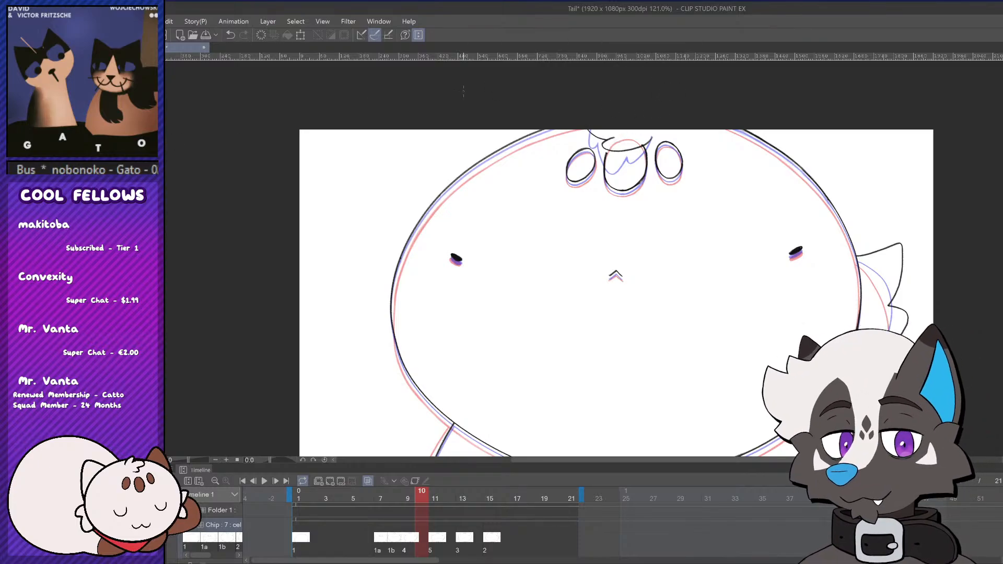
{"action": "scroll", "coordinate": [606, 131], "scroll_direction": "up", "scroll_amount": 3}
{"action": "key", "text": "ctrl+z"}
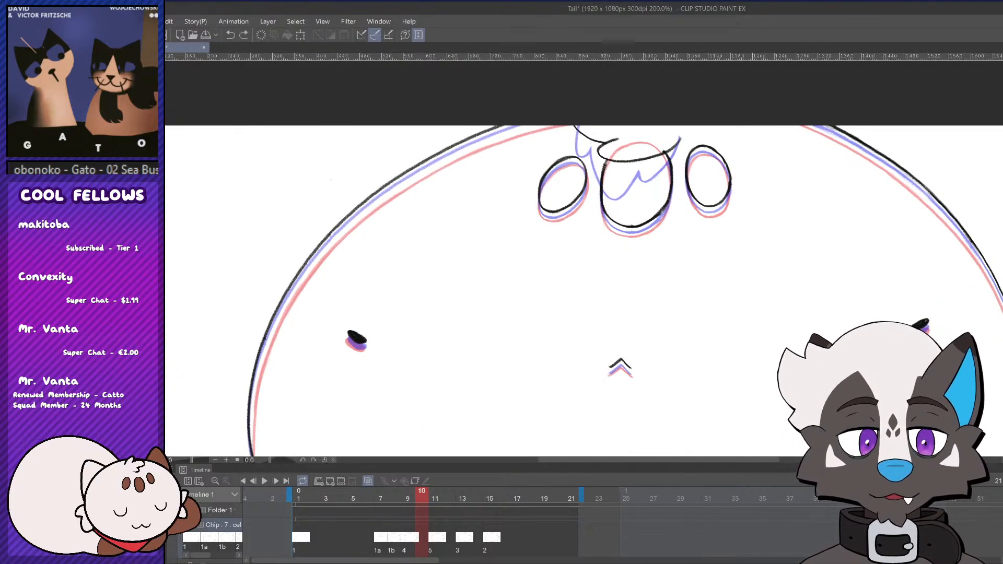
{"action": "key", "text": "ctrl+y"}
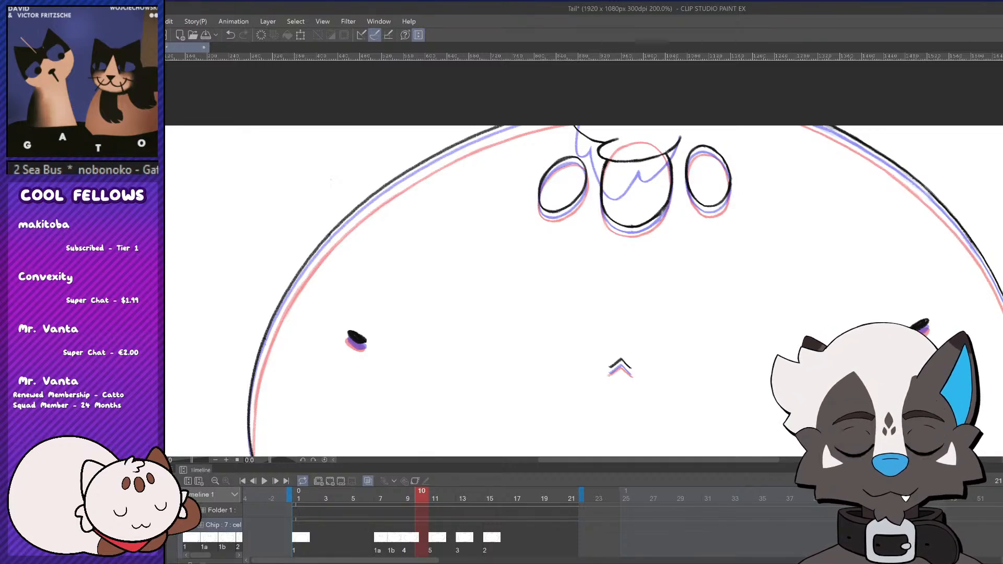
Turn off onion skin and play back the animation to check the hair tuft's motion
{"action": "scroll", "coordinate": [707, 170], "scroll_direction": "down", "scroll_amount": 1}
{"action": "scroll", "coordinate": [708, 171], "scroll_direction": "down", "scroll_amount": 2}
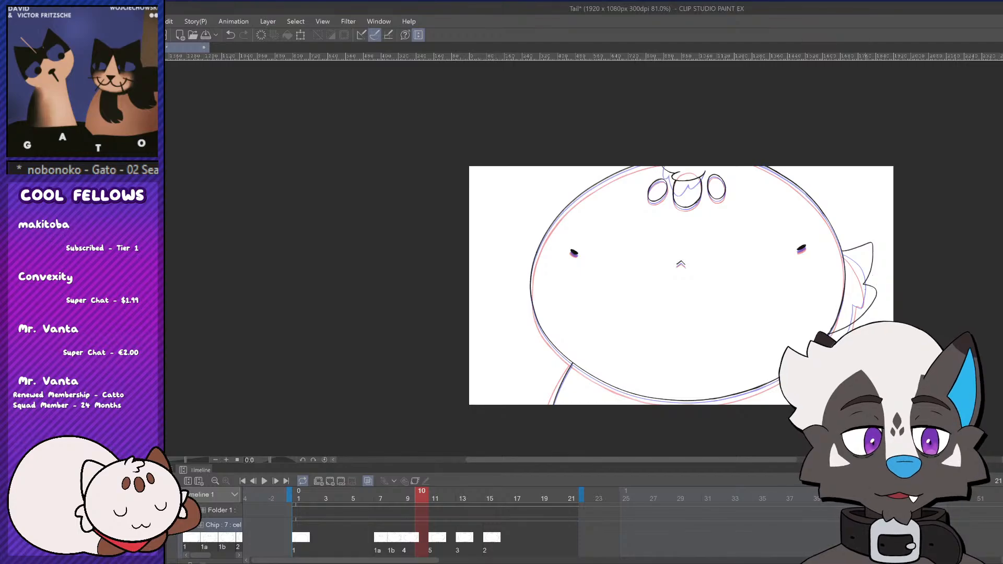
{"action": "scroll", "coordinate": [911, 287], "scroll_direction": "down", "scroll_amount": 1}
{"action": "scroll", "coordinate": [911, 287], "scroll_direction": "up", "scroll_amount": 2}
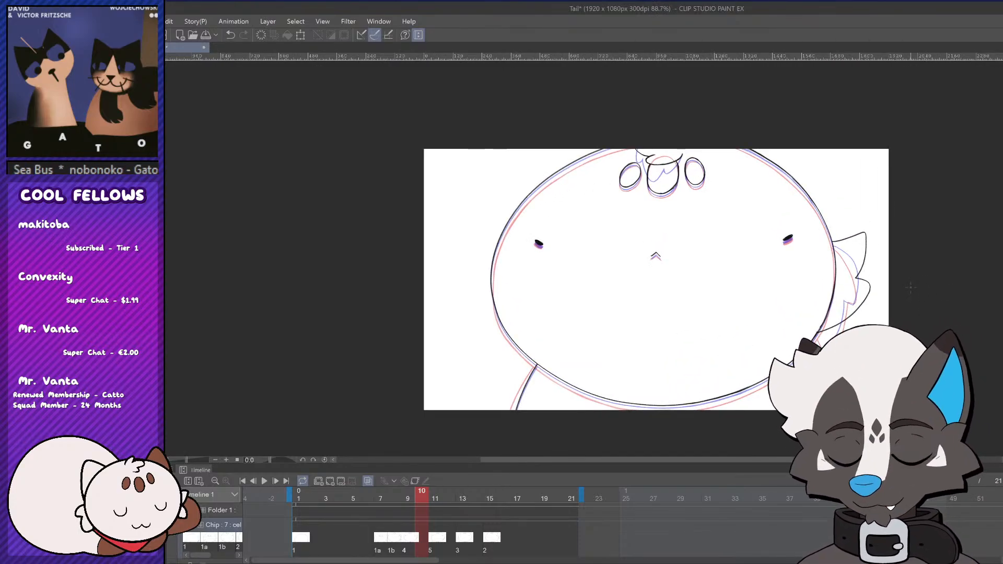
{"action": "key", "text": "Left"}
{"action": "key", "text": "Left"}
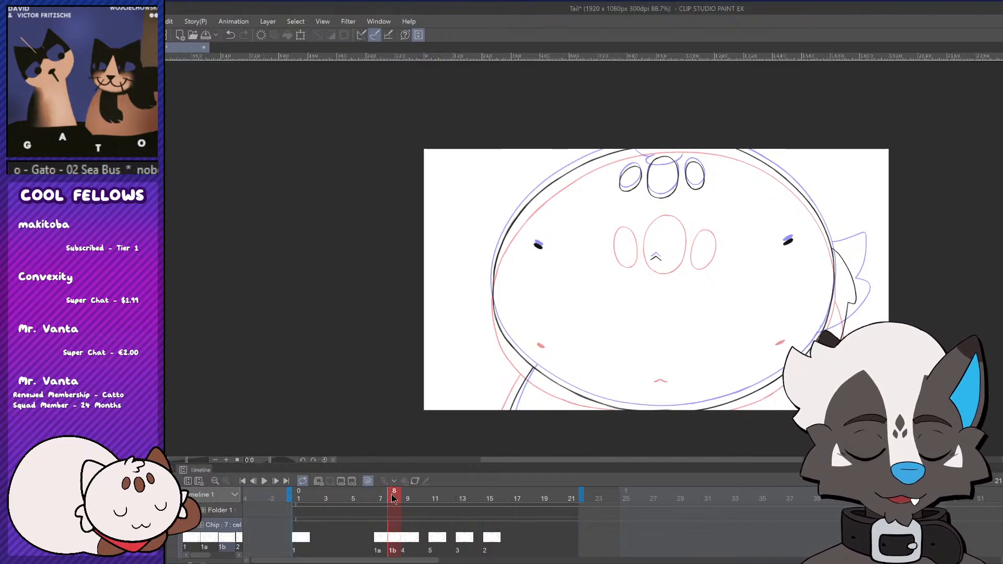
{"action": "mouse_move", "coordinate": [394, 503]}
{"action": "left_mouse_down"}
{"action": "mouse_move", "coordinate": [367, 504]}
{"action": "mouse_move", "coordinate": [393, 504]}
{"action": "mouse_move", "coordinate": [382, 505]}
{"action": "left_mouse_up"}
{"action": "left_click_drag", "start_coordinate": [372, 511], "coordinate": [339, 509]}
{"action": "left_click", "coordinate": [360, 480]}
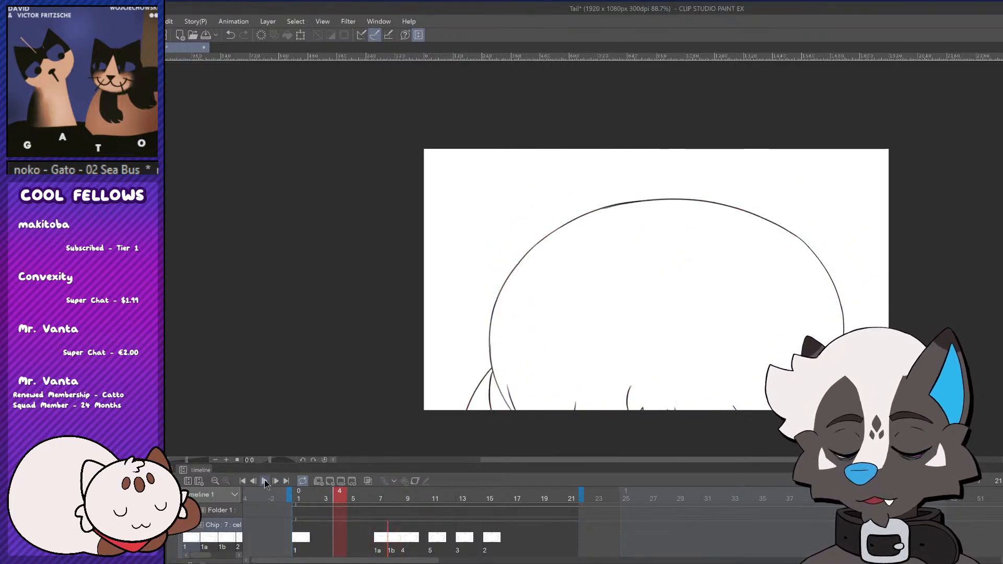
{"action": "left_click", "coordinate": [264, 481]}
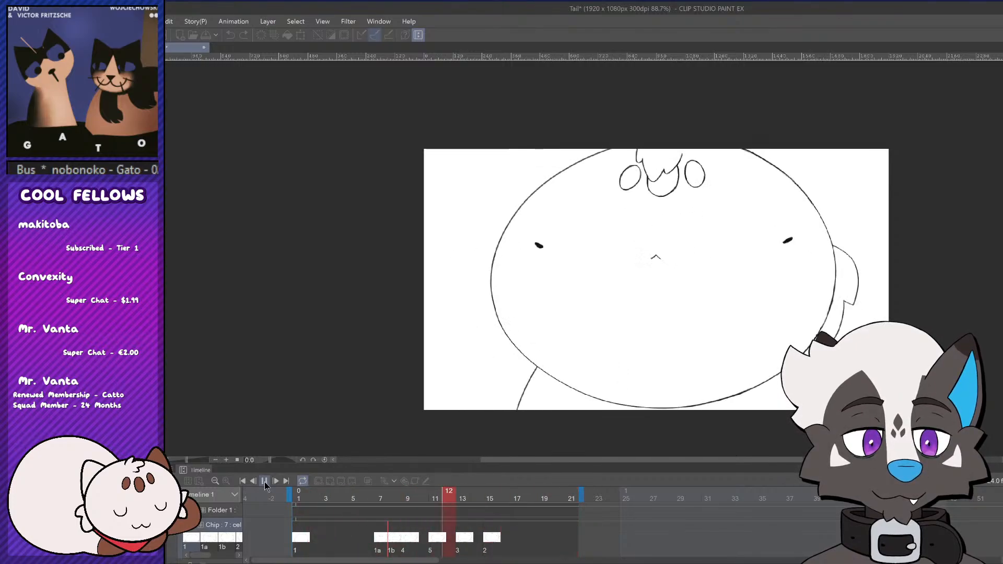
With onion skin on, draw a hair tuft with a short side lock and long central point on cel 1b at frame 8
{"action": "left_click", "coordinate": [387, 501]}
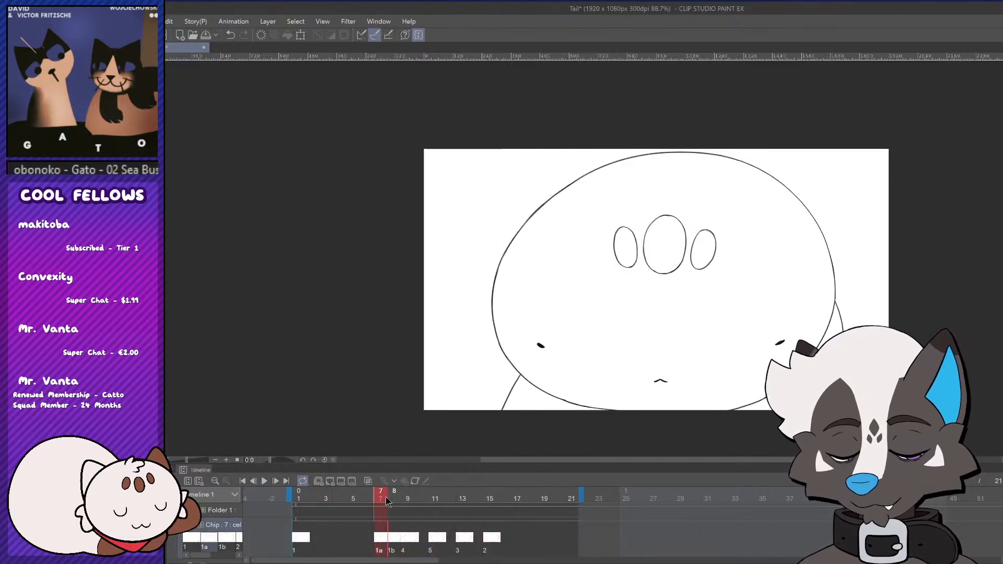
{"action": "mouse_move", "coordinate": [387, 501]}
{"action": "left_mouse_down"}
{"action": "mouse_move", "coordinate": [370, 501]}
{"action": "mouse_move", "coordinate": [403, 501]}
{"action": "mouse_move", "coordinate": [398, 486]}
{"action": "left_mouse_up"}
{"action": "scroll", "coordinate": [689, 186], "scroll_direction": "up", "scroll_amount": 1}
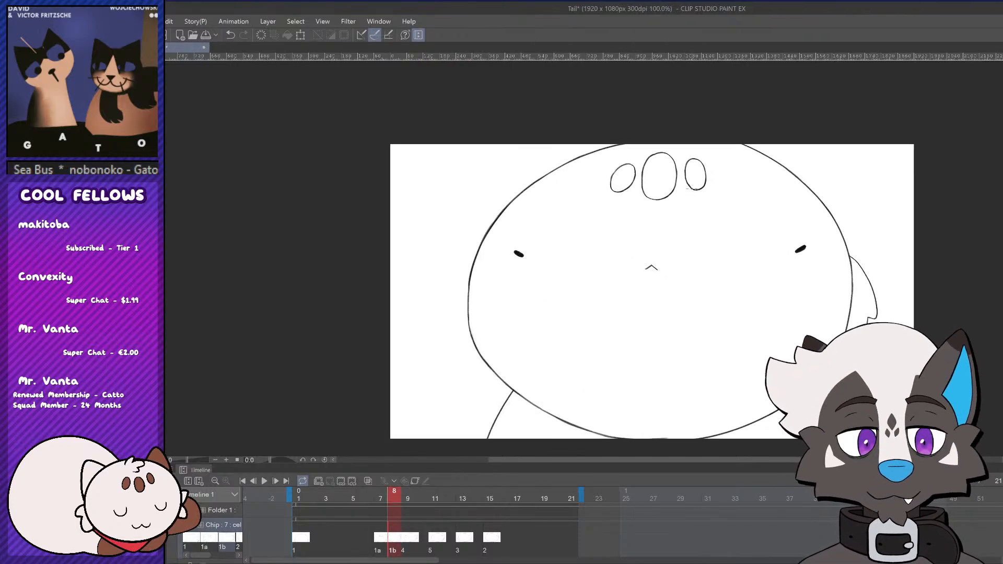
{"action": "left_click", "coordinate": [369, 481]}
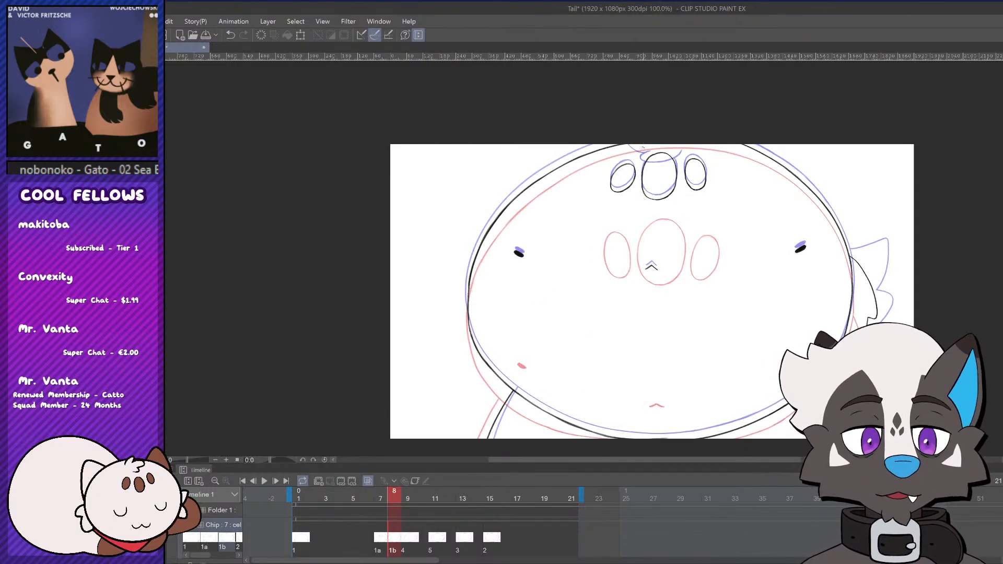
{"action": "mouse_move", "coordinate": [643, 148]}
{"action": "left_mouse_down"}
{"action": "mouse_move", "coordinate": [654, 210]}
{"action": "mouse_move", "coordinate": [661, 164]}
{"action": "mouse_move", "coordinate": [636, 153]}
{"action": "mouse_move", "coordinate": [643, 213]}
{"action": "left_mouse_up"}
{"action": "key", "text": "ctrl+z"}
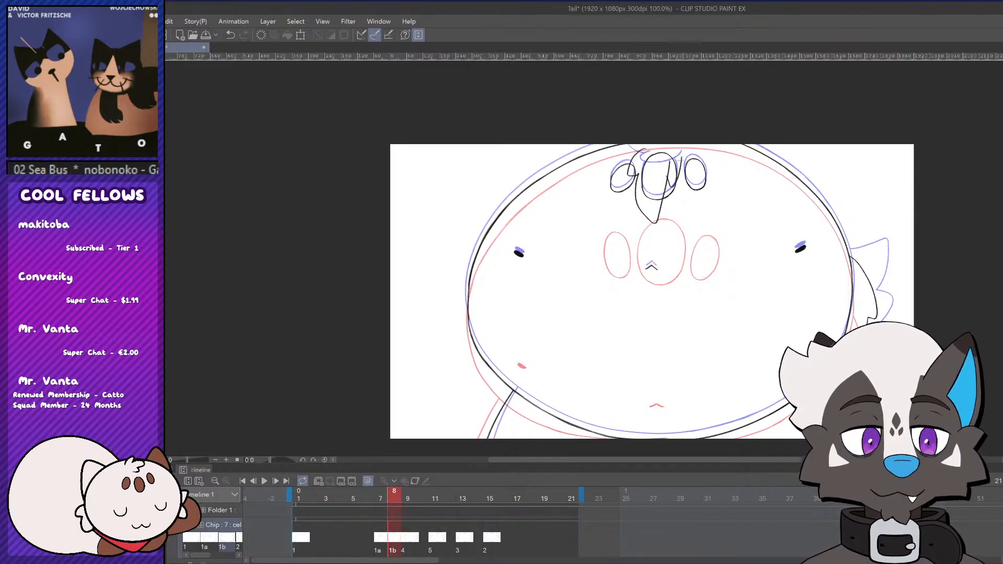
{"action": "key", "text": "ctrl+z"}
{"action": "key", "text": "ctrl+z"}
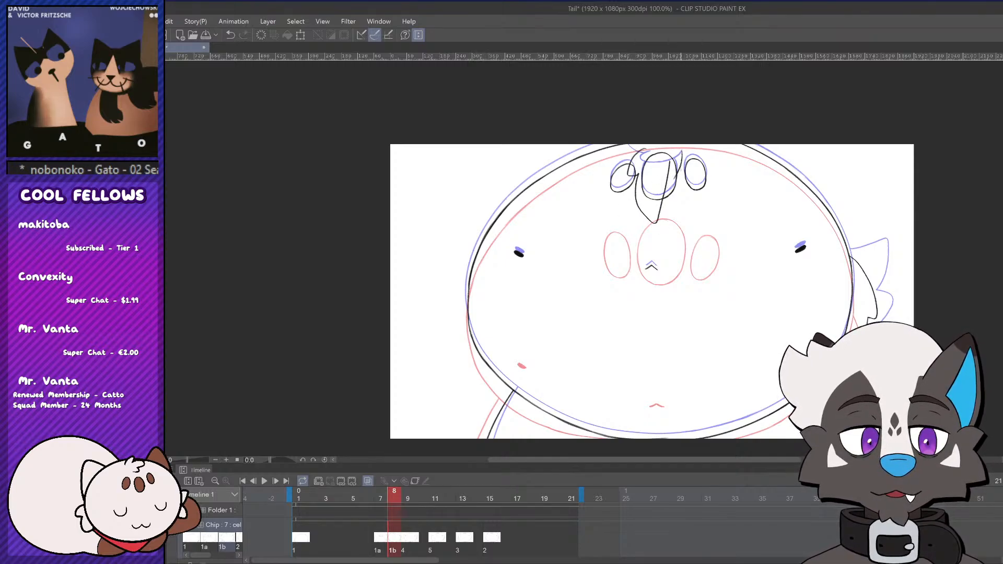
Refine the small right-hand point of cel 1b's hair tuft and erase the middle marking's lines where the tuft overlaps them
{"action": "left_click_drag", "start_coordinate": [676, 174], "coordinate": [671, 181]}
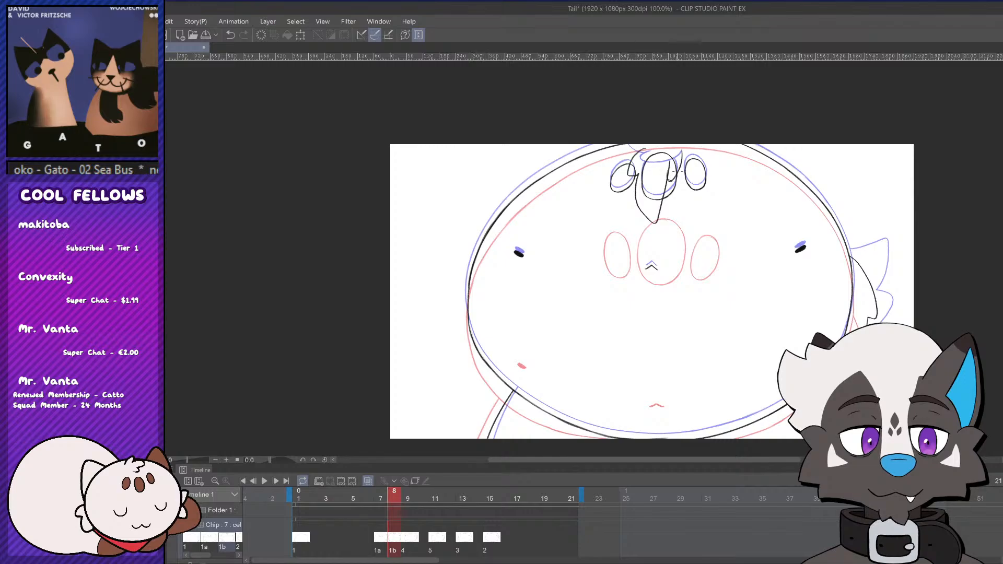
{"action": "key", "text": "ctrl+z"}
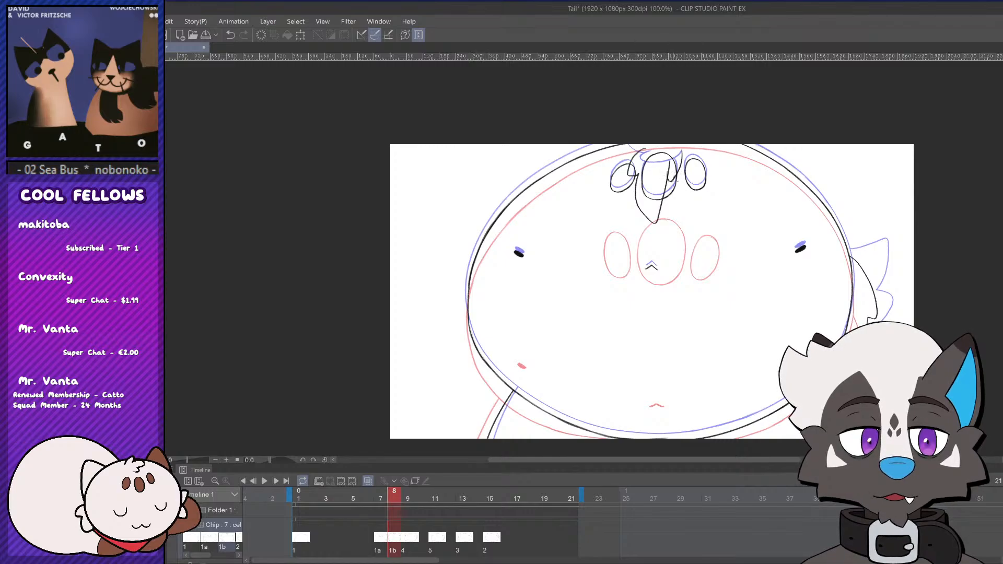
{"action": "key", "text": "ctrl+z"}
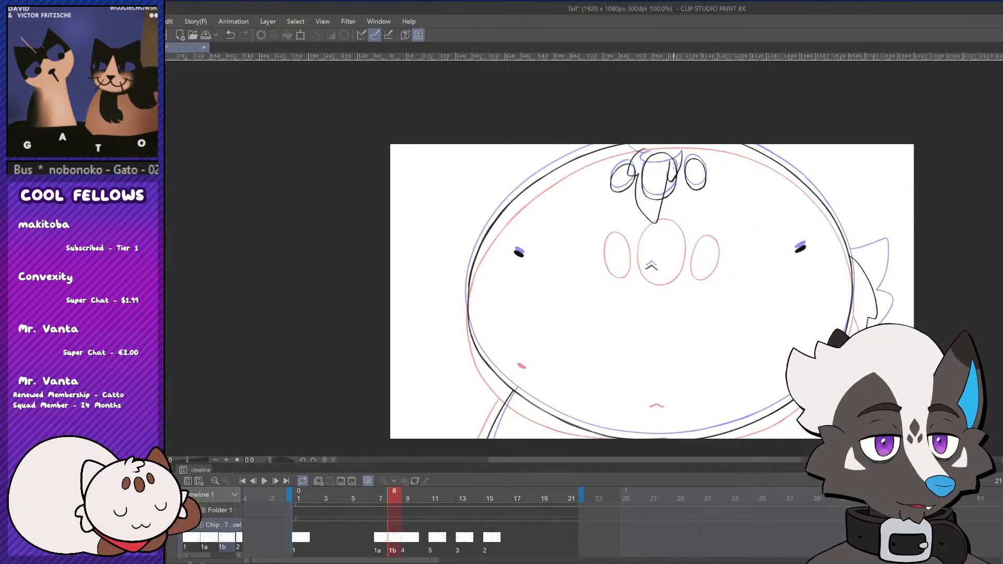
{"action": "left_click", "coordinate": [674, 166]}
{"action": "mouse_move", "coordinate": [674, 170]}
{"action": "left_mouse_down"}
{"action": "mouse_move", "coordinate": [650, 156]}
{"action": "mouse_move", "coordinate": [654, 200]}
{"action": "left_mouse_up"}
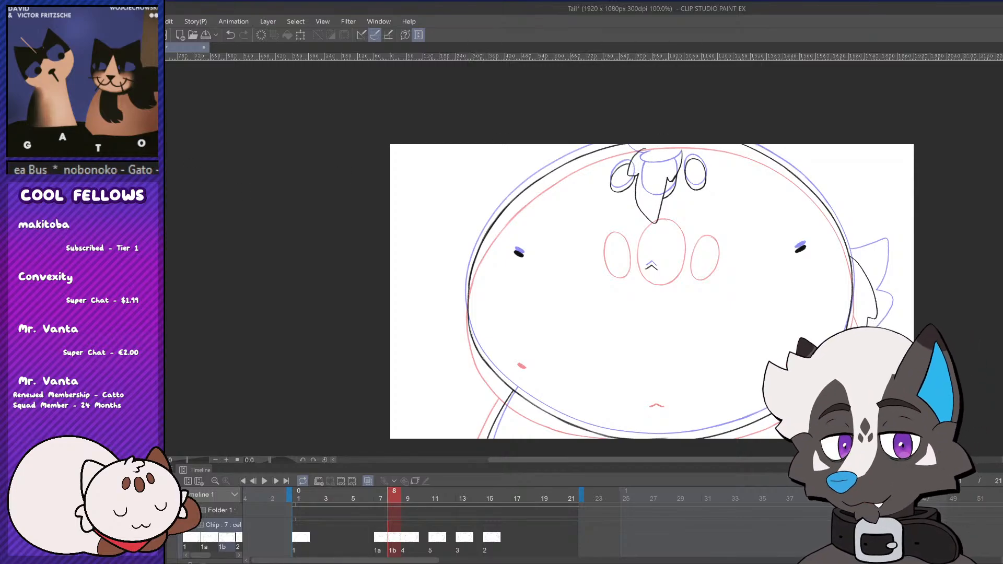
{"action": "scroll", "coordinate": [654, 149], "scroll_direction": "up", "scroll_amount": 6}
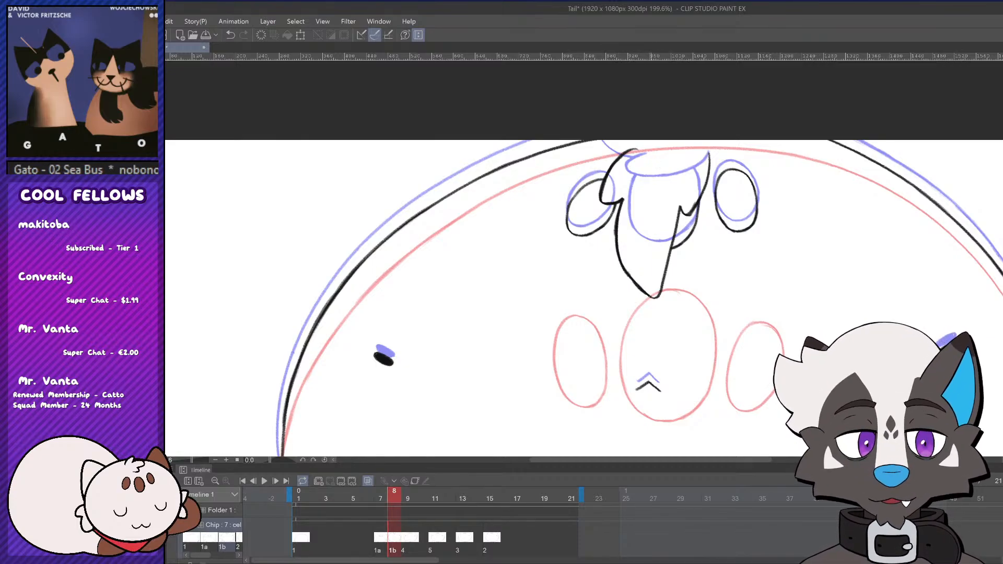
{"action": "scroll", "coordinate": [734, 180], "scroll_direction": "down", "scroll_amount": 5}
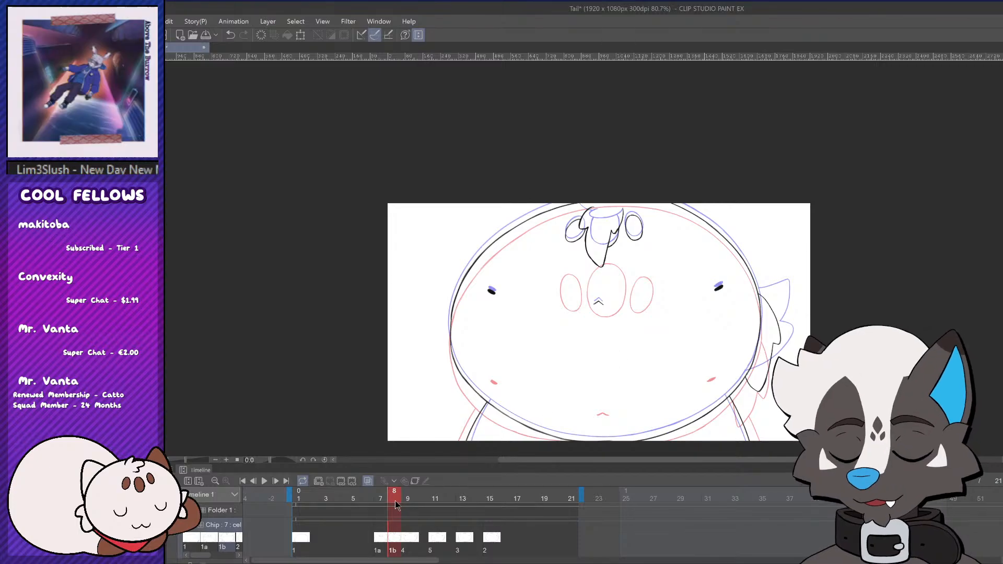
On cel 1a at frame 7, draw a hair tuft's left side lock and central point over the middle marking, redoing strokes
{"action": "mouse_move", "coordinate": [395, 509]}
{"action": "left_mouse_down"}
{"action": "mouse_move", "coordinate": [407, 510]}
{"action": "mouse_move", "coordinate": [373, 512]}
{"action": "mouse_move", "coordinate": [382, 514]}
{"action": "left_mouse_up"}
{"action": "scroll", "coordinate": [580, 402], "scroll_direction": "up", "scroll_amount": 2}
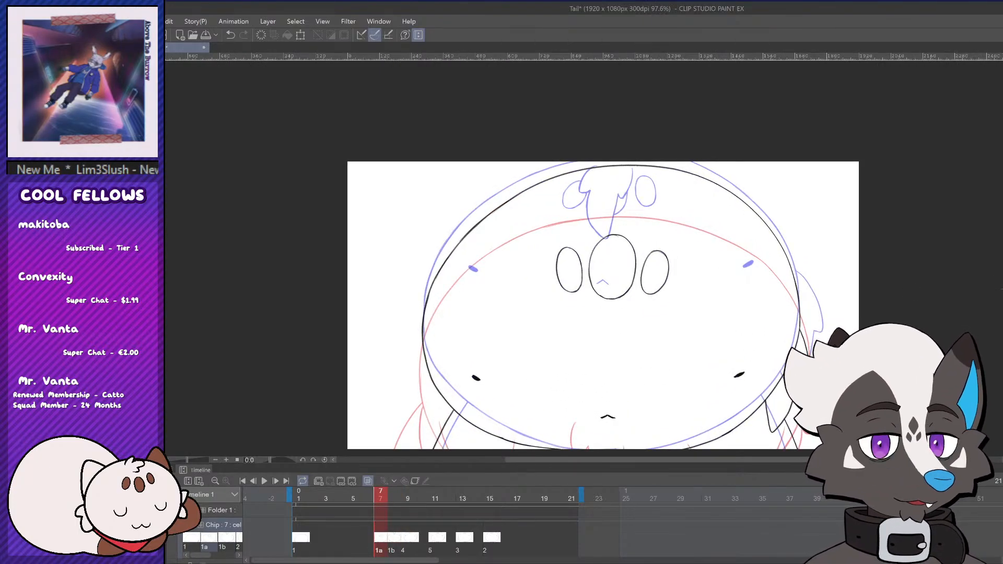
{"action": "scroll", "coordinate": [622, 367], "scroll_direction": "up", "scroll_amount": 1}
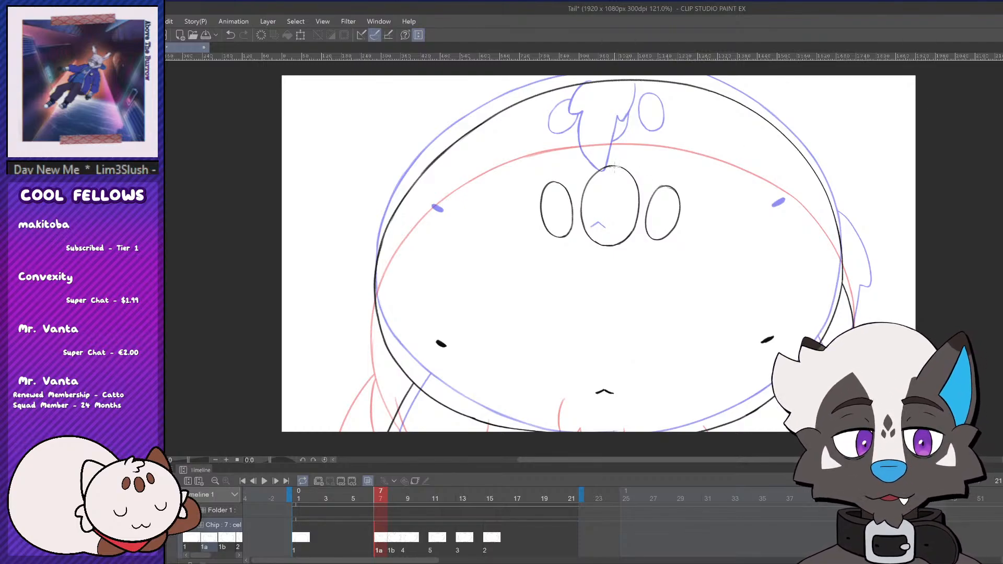
{"action": "scroll", "coordinate": [703, 147], "scroll_direction": "up", "scroll_amount": 2}
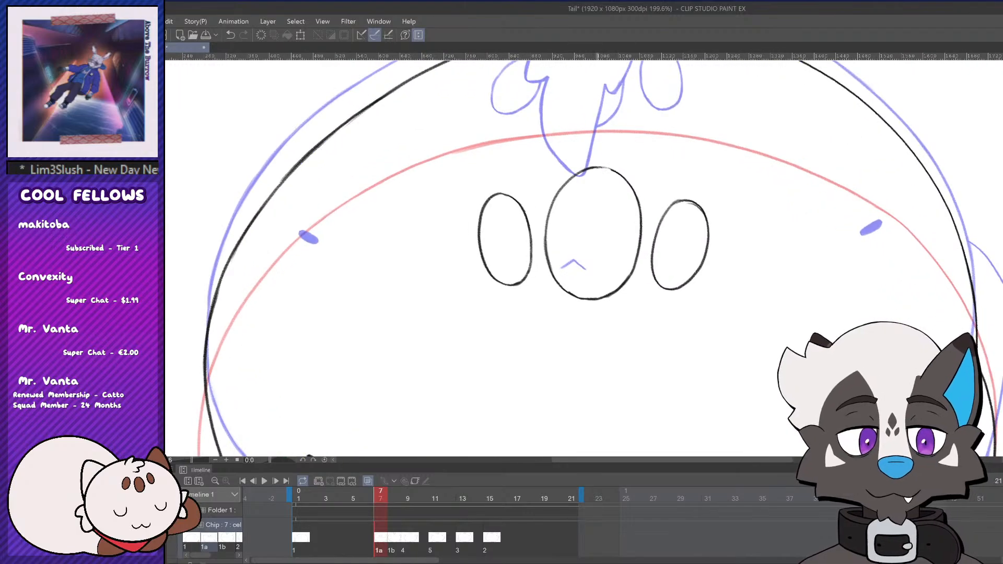
{"action": "left_click_drag", "start_coordinate": [600, 168], "coordinate": [614, 169]}
{"action": "key", "text": "ctrl+z"}
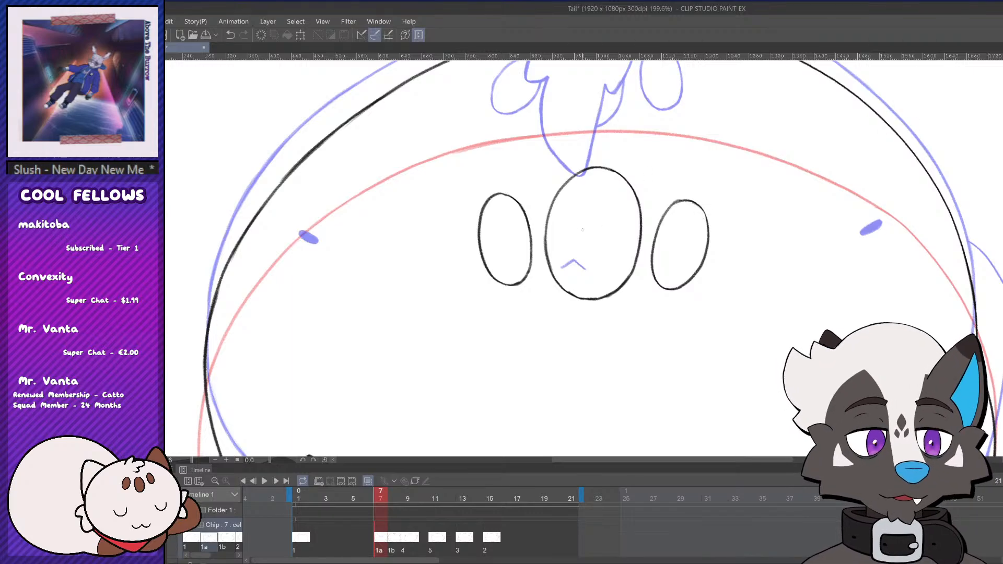
{"action": "scroll", "coordinate": [644, 387], "scroll_direction": "down", "scroll_amount": 5}
{"action": "scroll", "coordinate": [635, 344], "scroll_direction": "up", "scroll_amount": 6}
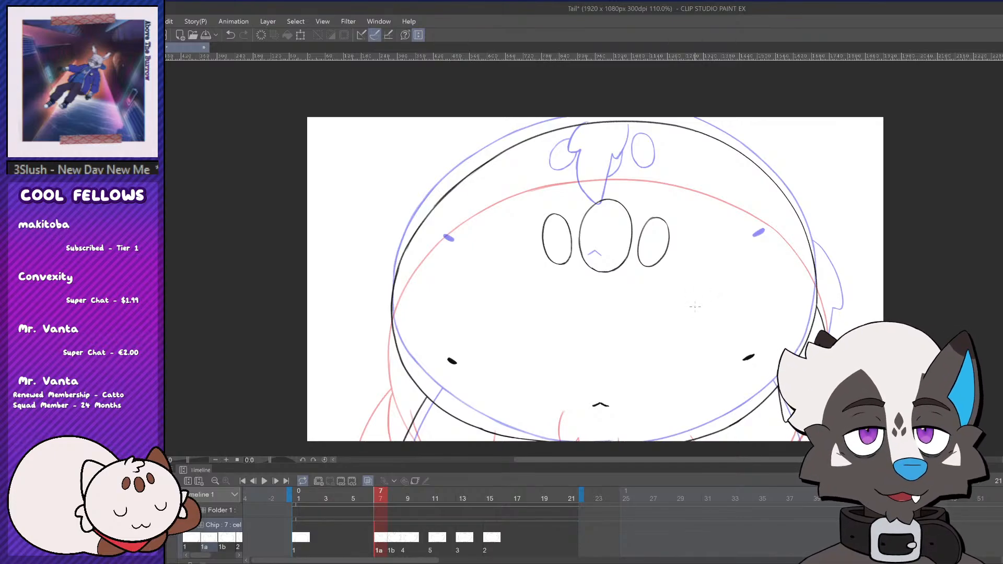
{"action": "key", "text": "ctrl+minus"}
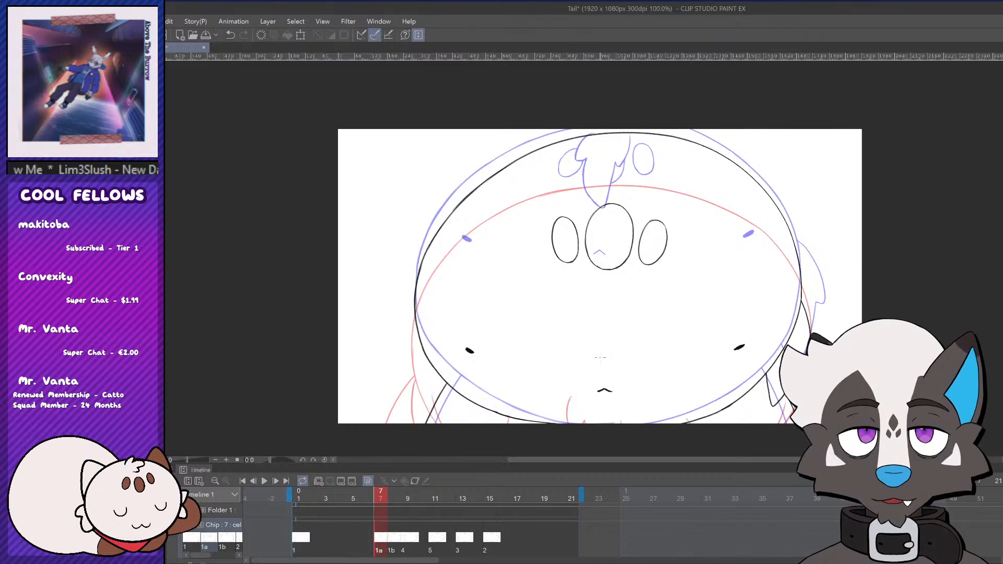
{"action": "key", "text": "ctrl+z"}
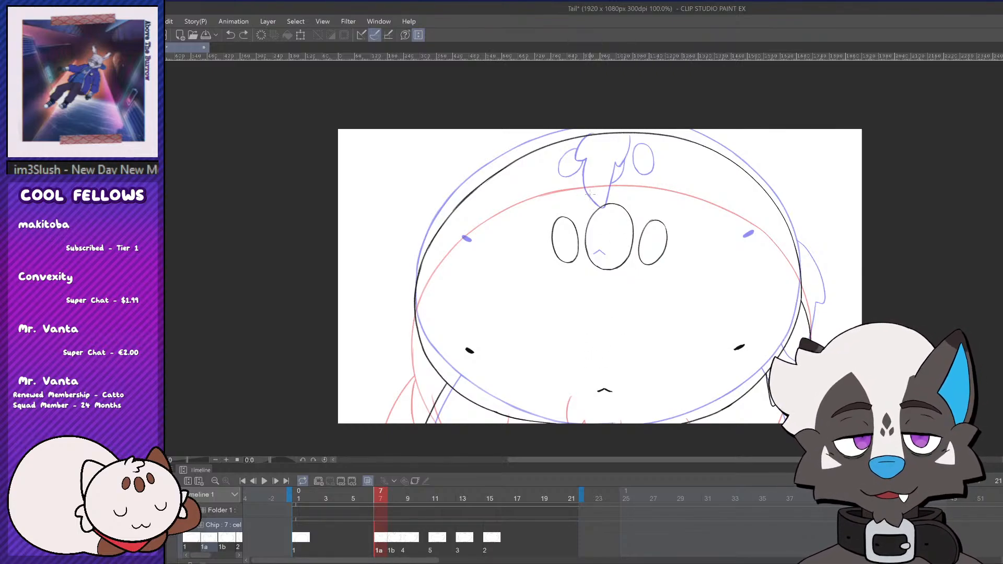
{"action": "key", "text": "ctrl+z"}
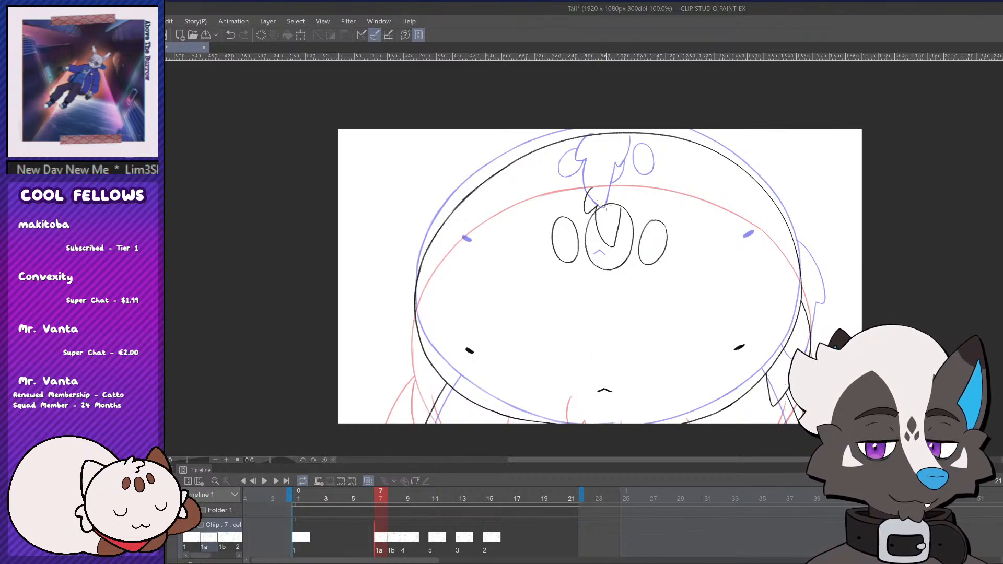
Extend the tuft's central point to the marking's lower edge, add the right-hand lock, and erase the marking's lines inside the tuft
{"action": "mouse_move", "coordinate": [601, 206]}
{"action": "left_mouse_down"}
{"action": "mouse_move", "coordinate": [595, 242]}
{"action": "mouse_move", "coordinate": [629, 252]}
{"action": "mouse_move", "coordinate": [635, 206]}
{"action": "mouse_move", "coordinate": [641, 216]}
{"action": "mouse_move", "coordinate": [653, 194]}
{"action": "mouse_move", "coordinate": [627, 233]}
{"action": "left_mouse_up"}
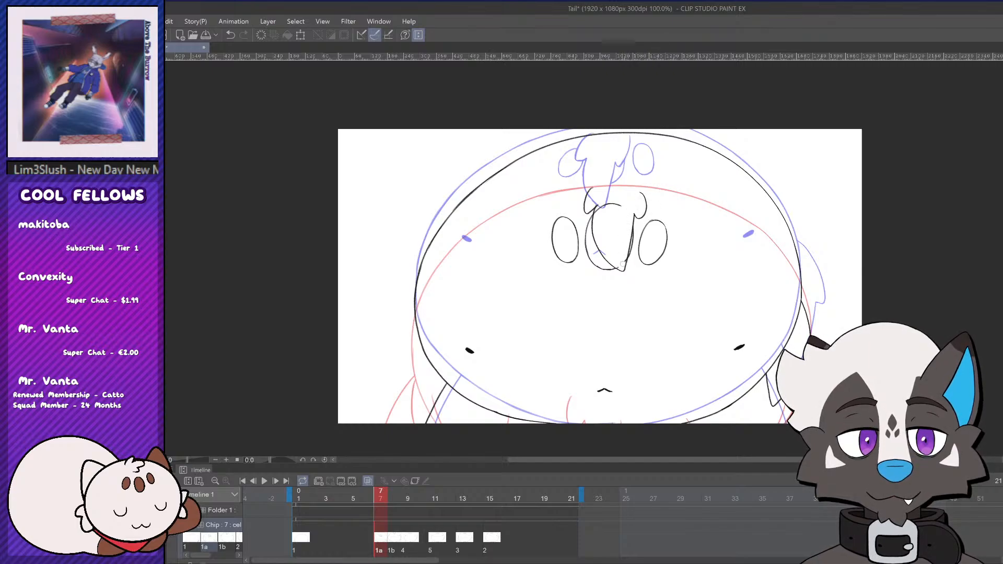
{"action": "left_click_drag", "start_coordinate": [619, 203], "coordinate": [605, 215]}
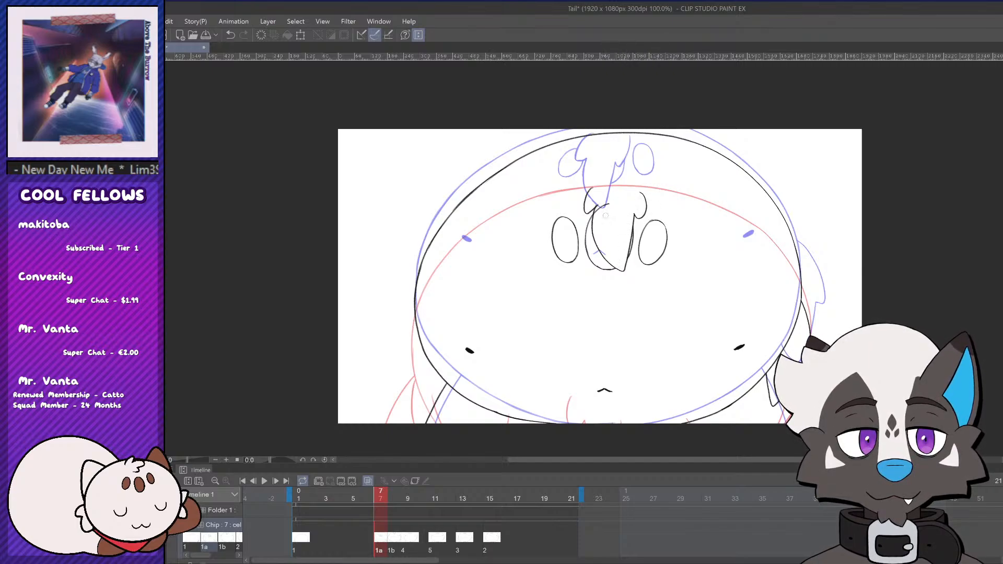
{"action": "scroll", "coordinate": [621, 313], "scroll_direction": "down", "scroll_amount": 1}
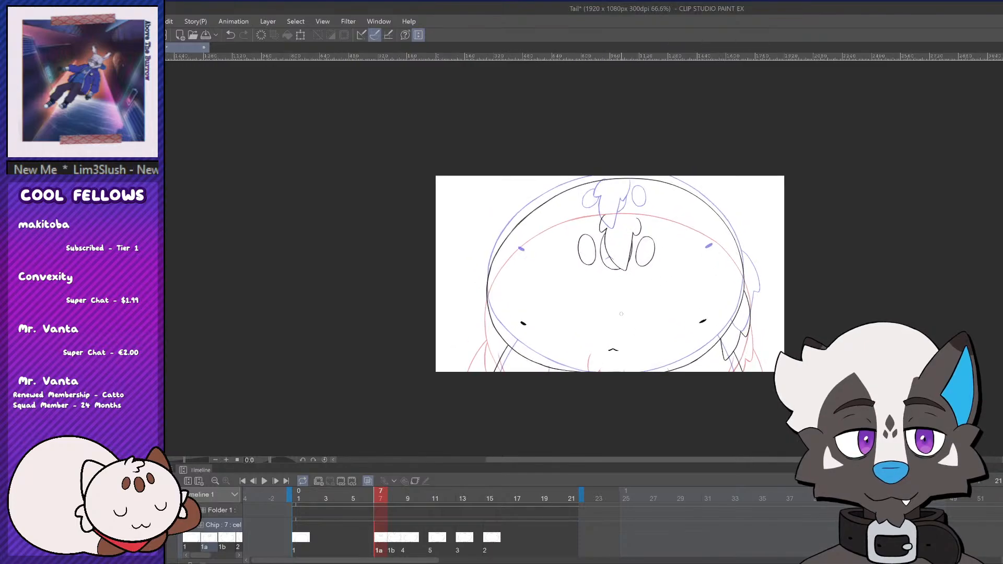
Play back the animation and compare the drawings at frames 8 and 9 to judge the hair tuft's motion
{"action": "left_click_drag", "start_coordinate": [374, 503], "coordinate": [360, 499]}
{"action": "left_click", "coordinate": [263, 481]}
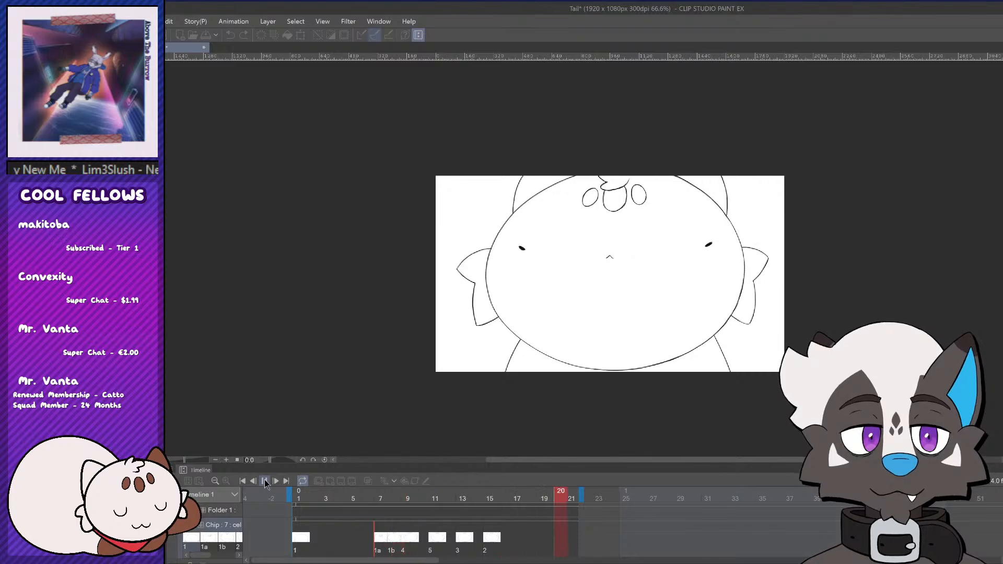
{"action": "left_click", "coordinate": [265, 483]}
{"action": "left_click", "coordinate": [408, 539]}
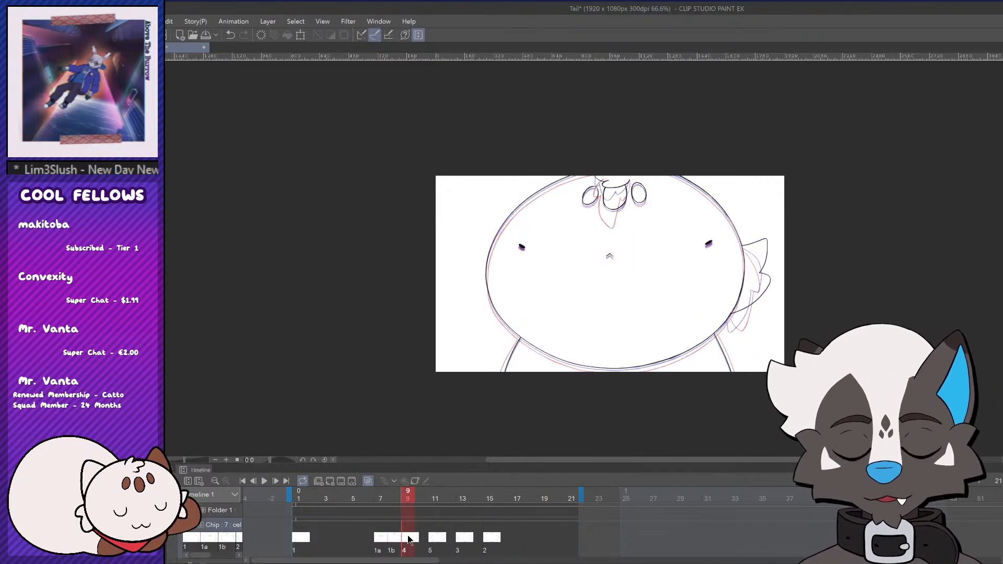
{"action": "left_click", "coordinate": [399, 499]}
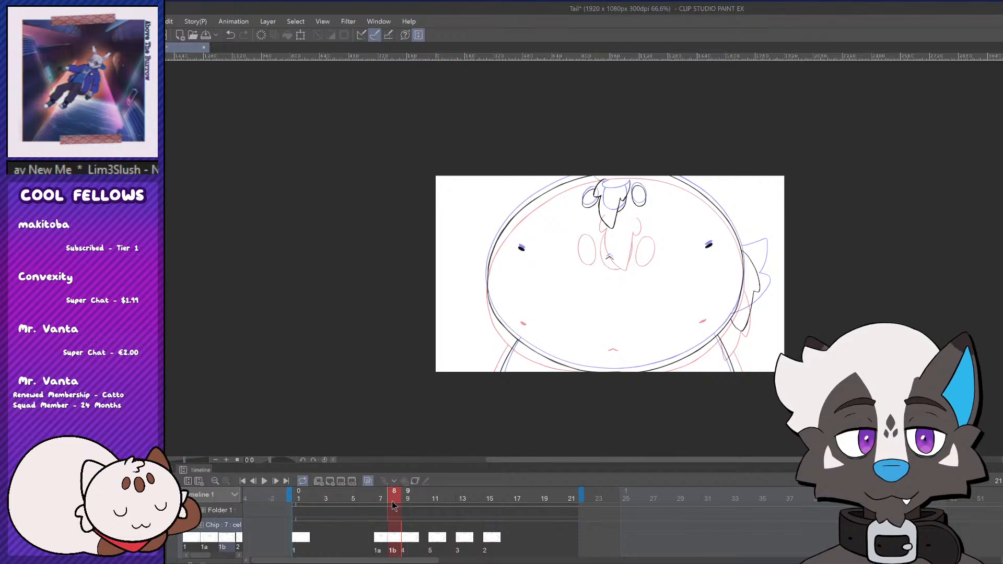
{"action": "left_click", "coordinate": [406, 501]}
{"action": "left_click", "coordinate": [392, 511]}
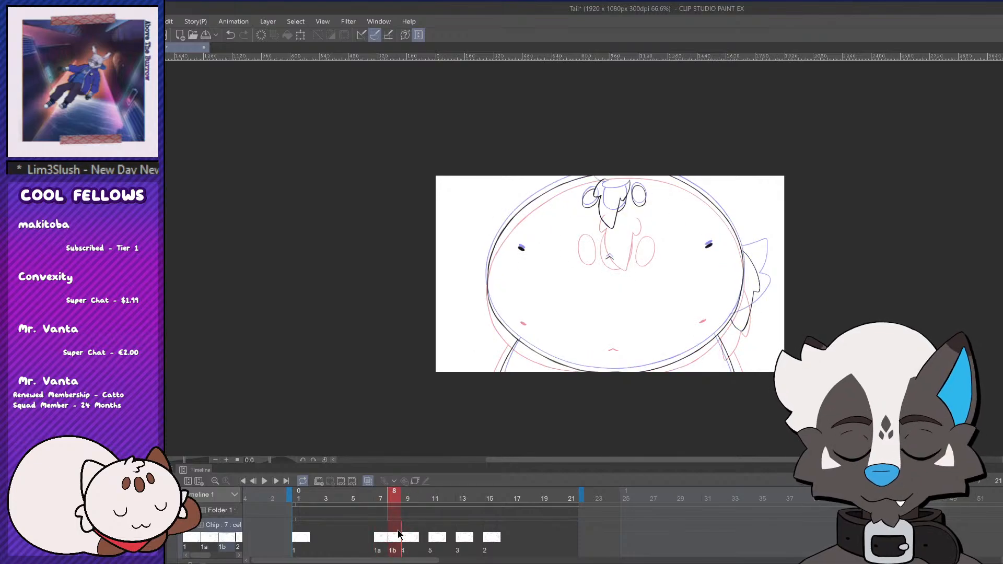
Remove cel 1b from frame 8, move cel 4 into its place, and play back the new timing
{"action": "right_click", "coordinate": [395, 535]}
{"action": "left_click", "coordinate": [594, 211]}
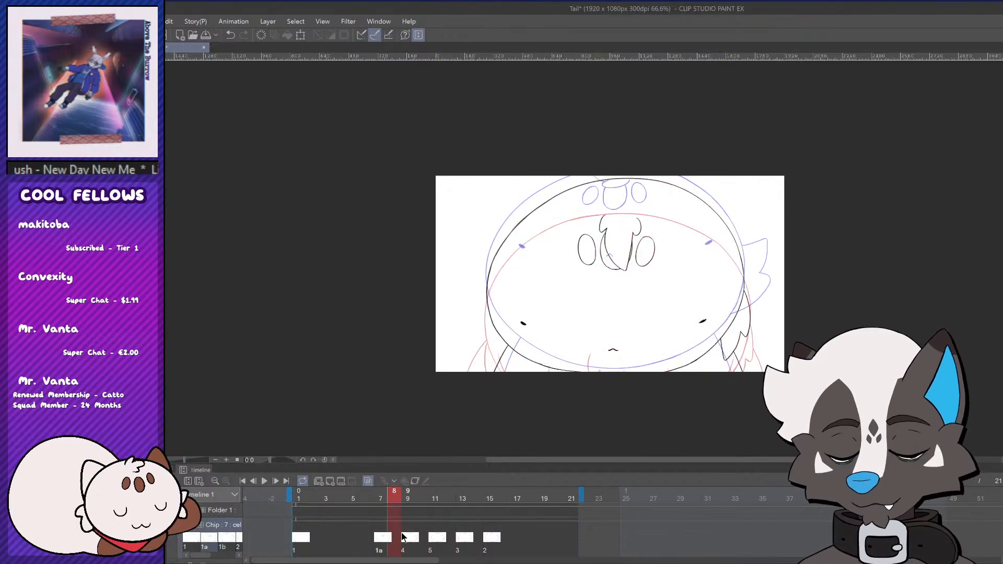
{"action": "left_click", "coordinate": [403, 535]}
{"action": "left_click_drag", "start_coordinate": [396, 541], "coordinate": [395, 538]}
{"action": "left_click", "coordinate": [264, 482]}
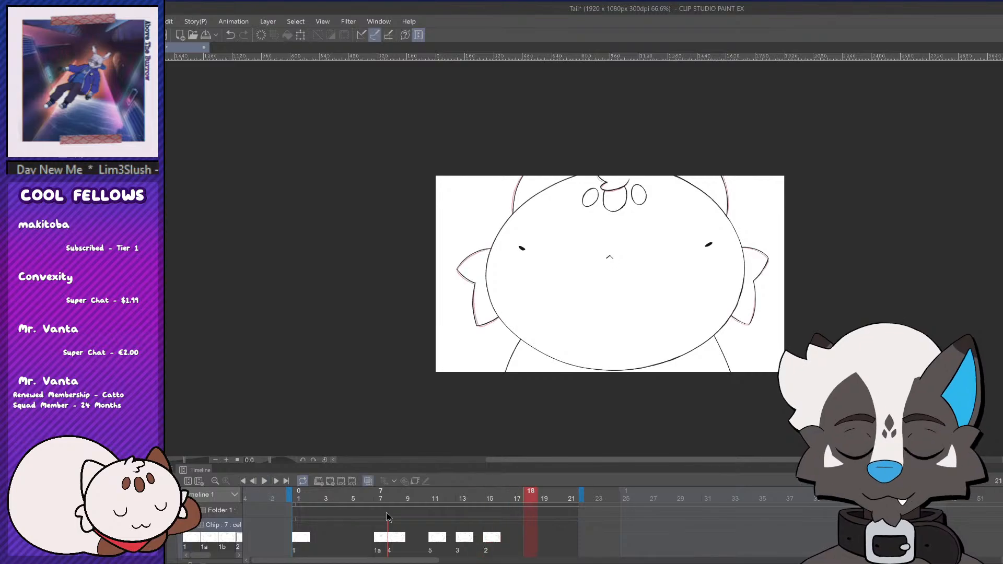
Nudge cel 4's whole drawing slightly upward on the canvas
{"action": "left_click", "coordinate": [396, 534]}
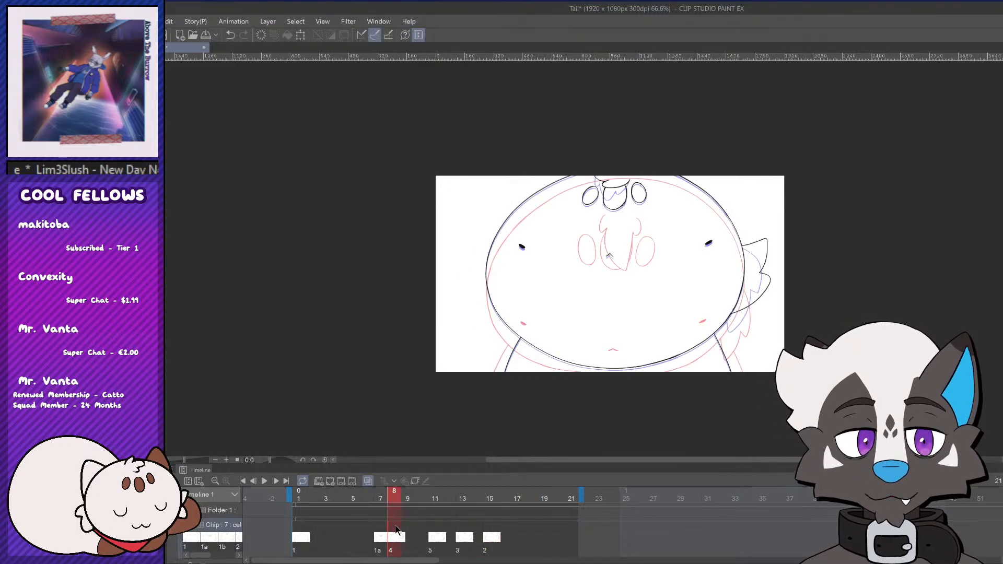
{"action": "mouse_move", "coordinate": [399, 499]}
{"action": "left_mouse_down"}
{"action": "mouse_move", "coordinate": [433, 499]}
{"action": "mouse_move", "coordinate": [418, 499]}
{"action": "left_mouse_up"}
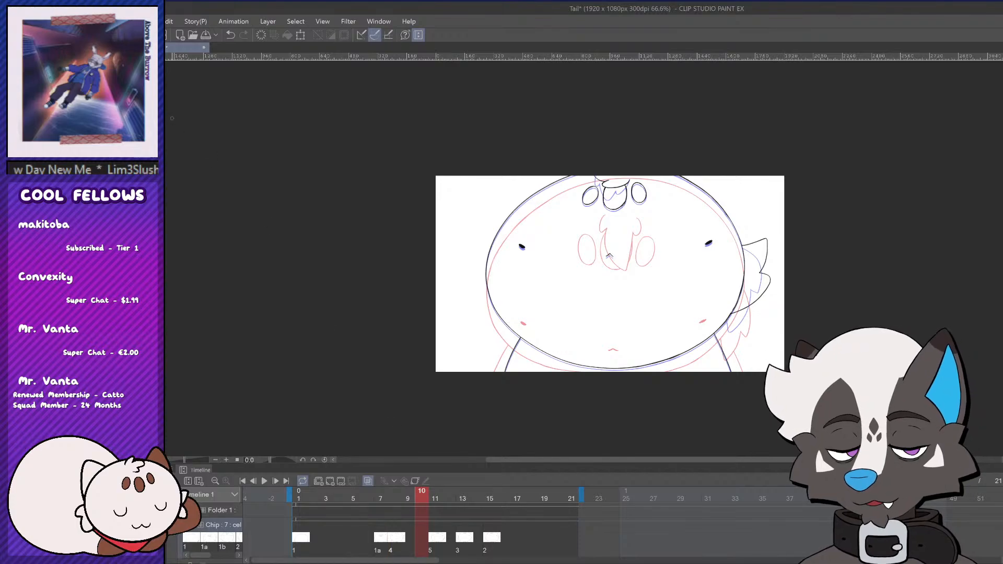
{"action": "key", "text": "Up"}
{"action": "key", "text": "Up"}
{"action": "key", "text": "Up"}
{"action": "key", "text": "Up"}
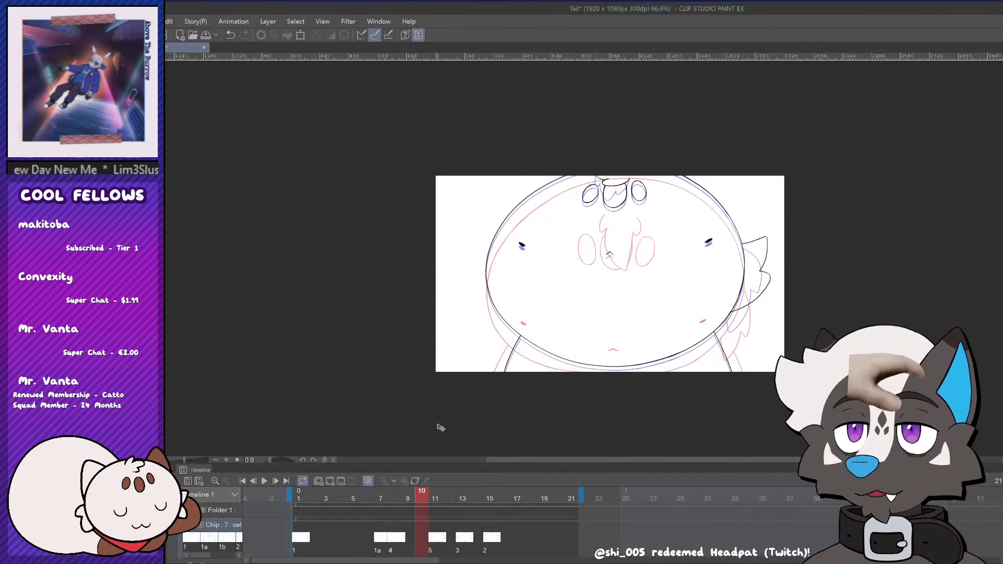
Play back the animation from the start twice to check the revised timing and the raised pose
{"action": "left_click", "coordinate": [399, 506]}
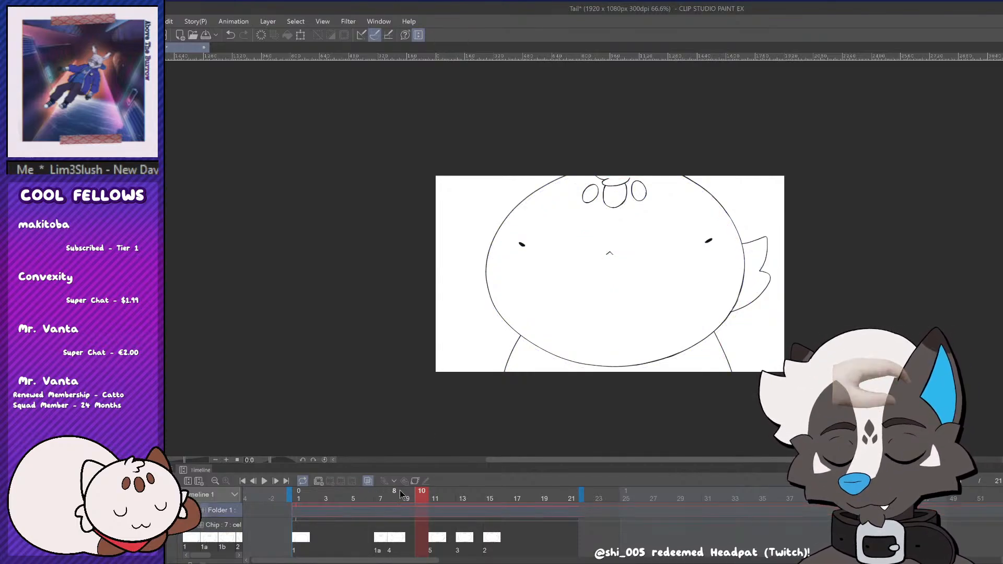
{"action": "left_click_drag", "start_coordinate": [406, 494], "coordinate": [272, 492]}
{"action": "left_click", "coordinate": [264, 480]}
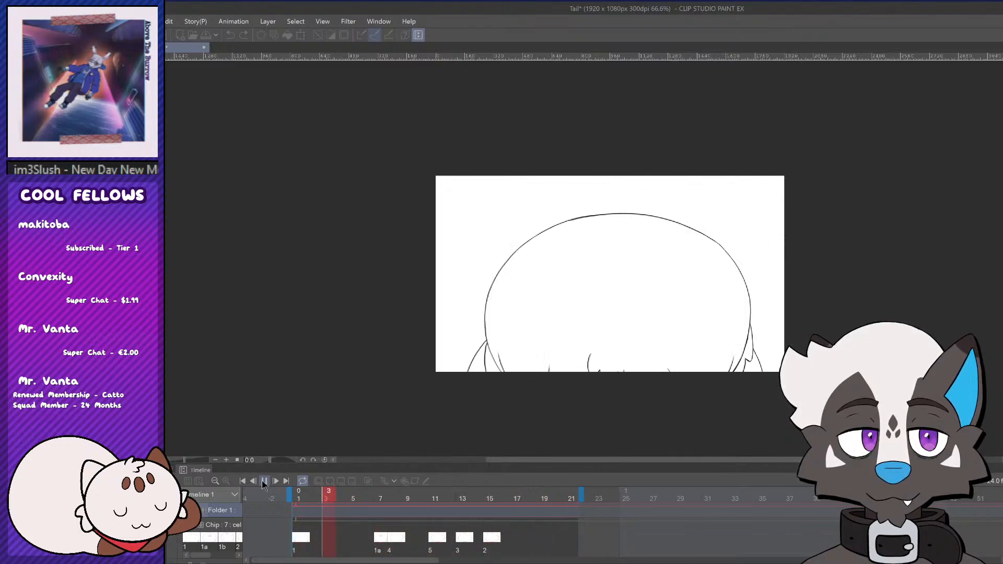
{"action": "left_click", "coordinate": [265, 481]}
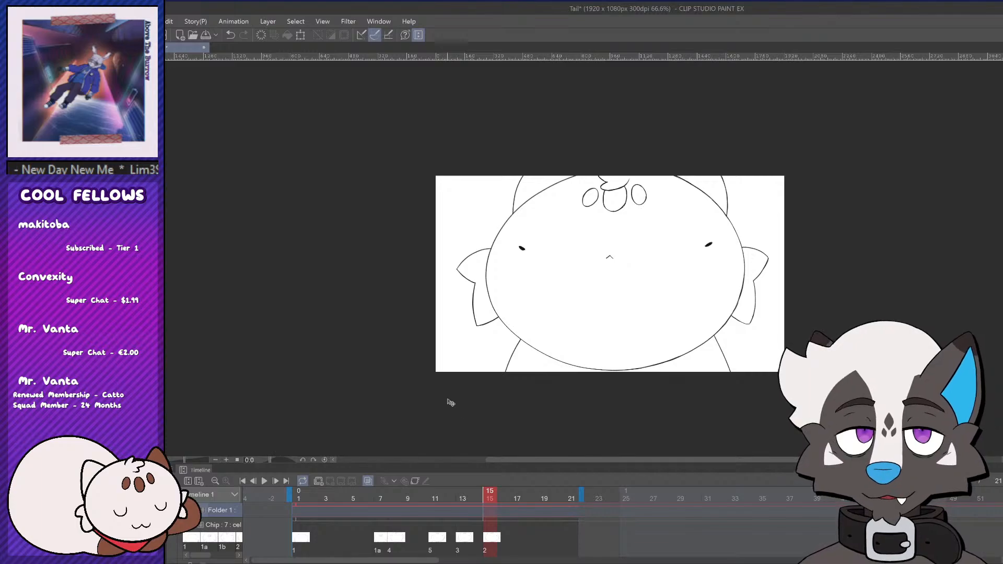
{"action": "left_click_drag", "start_coordinate": [388, 498], "coordinate": [271, 477]}
{"action": "left_click", "coordinate": [265, 481]}
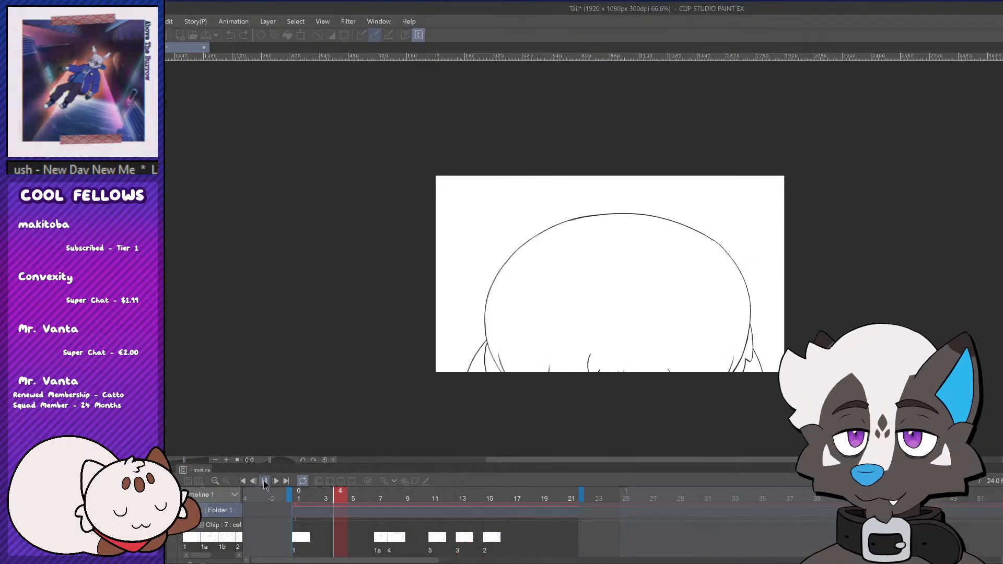
{"action": "left_click", "coordinate": [265, 481]}
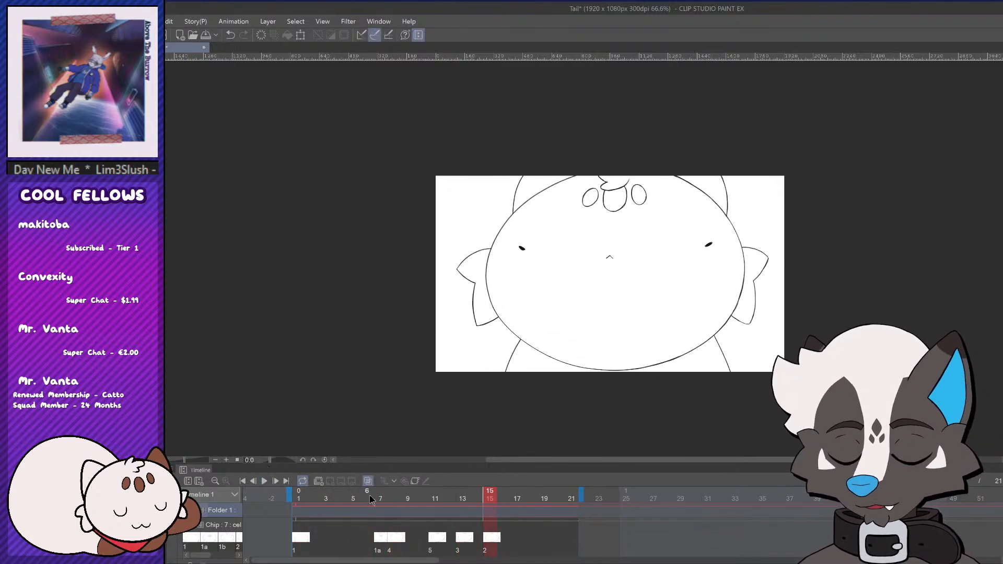
{"action": "left_click_drag", "start_coordinate": [350, 499], "coordinate": [435, 491]}
Examine the onion-skinned poses around cel 5 at frames 11 to 13 and replay the animation from the start
{"action": "left_click", "coordinate": [410, 538]}
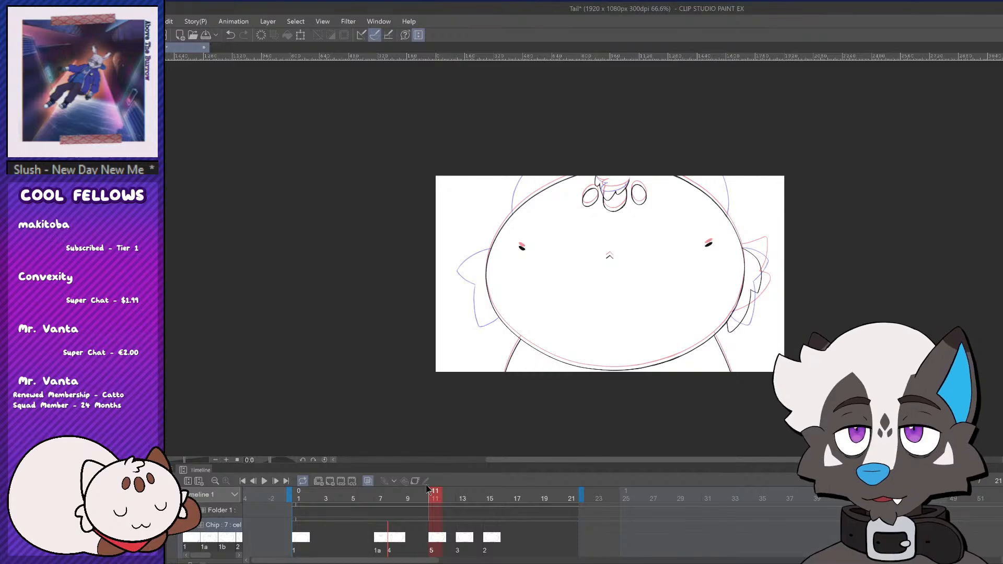
{"action": "left_click", "coordinate": [471, 540]}
{"action": "left_click", "coordinate": [448, 537]}
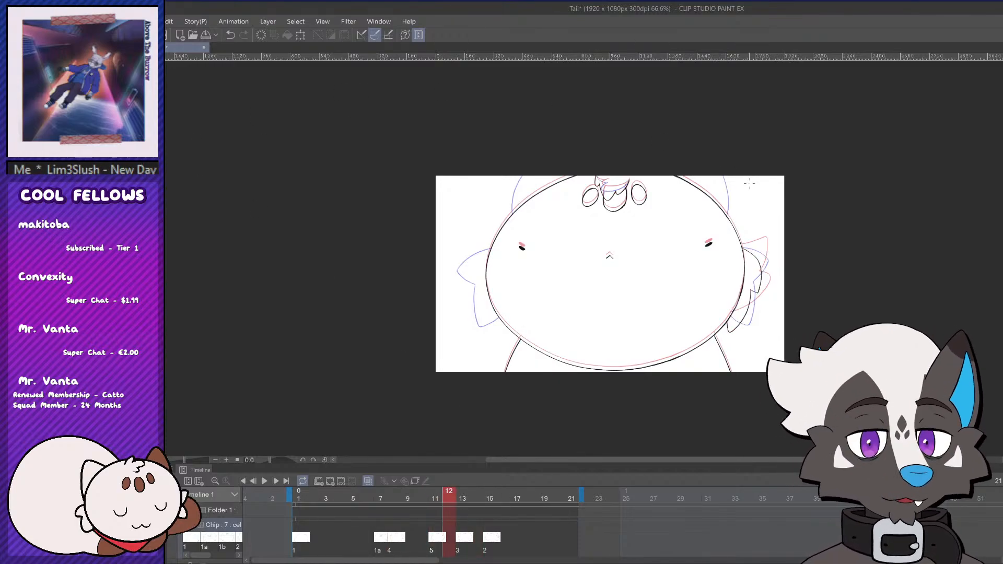
{"action": "scroll", "coordinate": [750, 186], "scroll_direction": "up", "scroll_amount": 1}
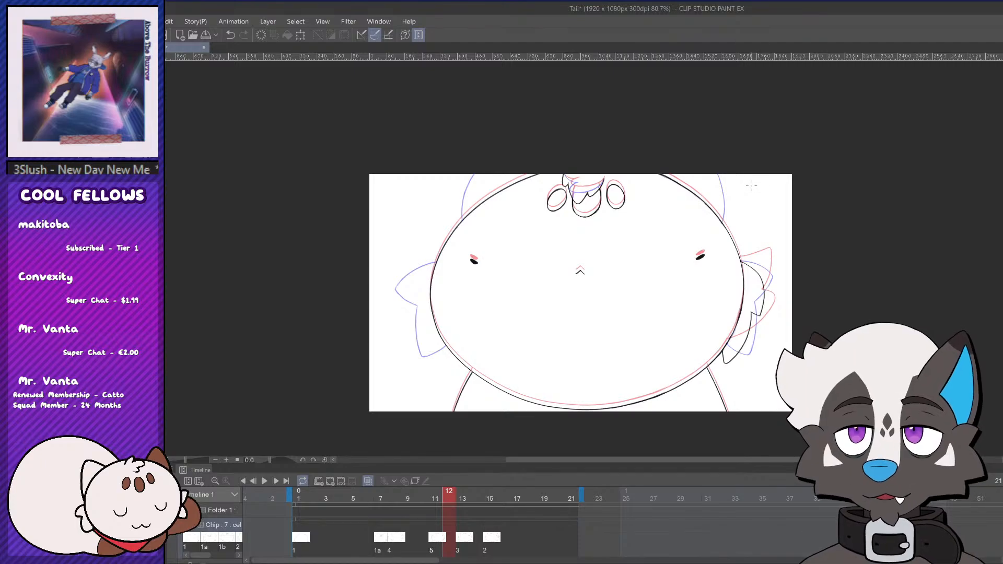
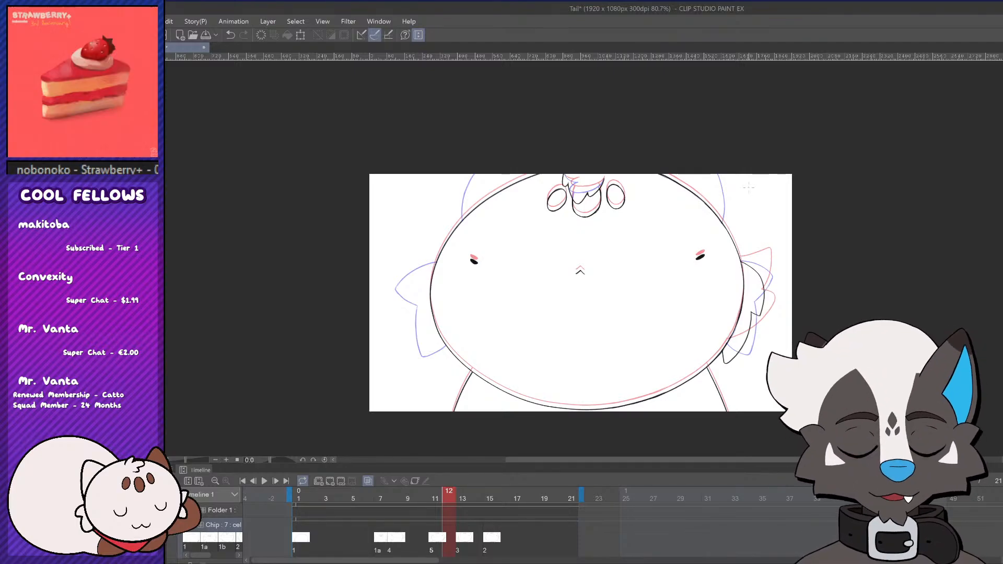
{"action": "mouse_move", "coordinate": [434, 498]}
{"action": "left_mouse_down"}
{"action": "mouse_move", "coordinate": [410, 499]}
{"action": "mouse_move", "coordinate": [437, 500]}
{"action": "left_mouse_up"}
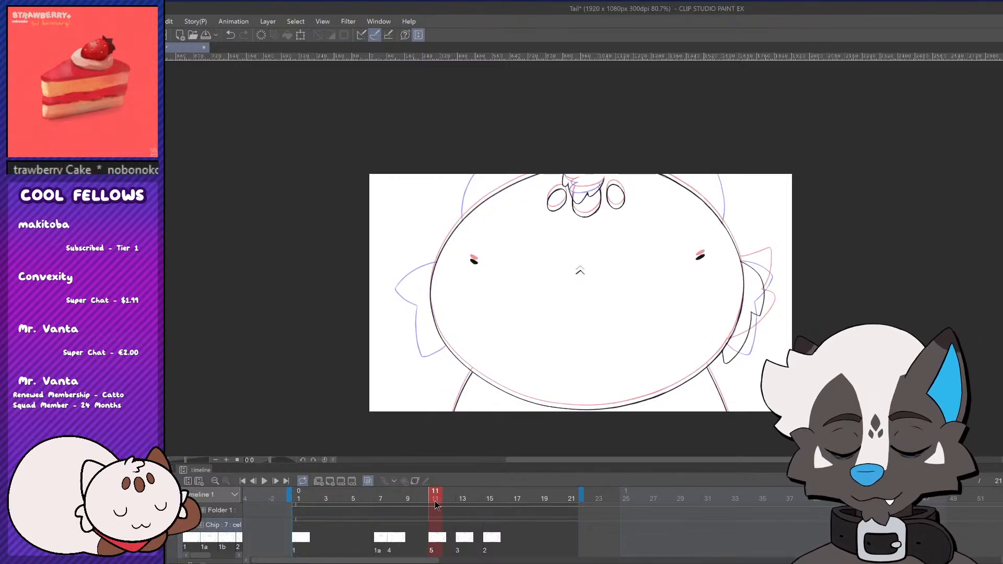
{"action": "mouse_move", "coordinate": [440, 503]}
{"action": "left_mouse_down"}
{"action": "mouse_move", "coordinate": [460, 504]}
{"action": "mouse_move", "coordinate": [418, 518]}
{"action": "mouse_move", "coordinate": [294, 495]}
{"action": "left_mouse_up"}
{"action": "left_click", "coordinate": [264, 481]}
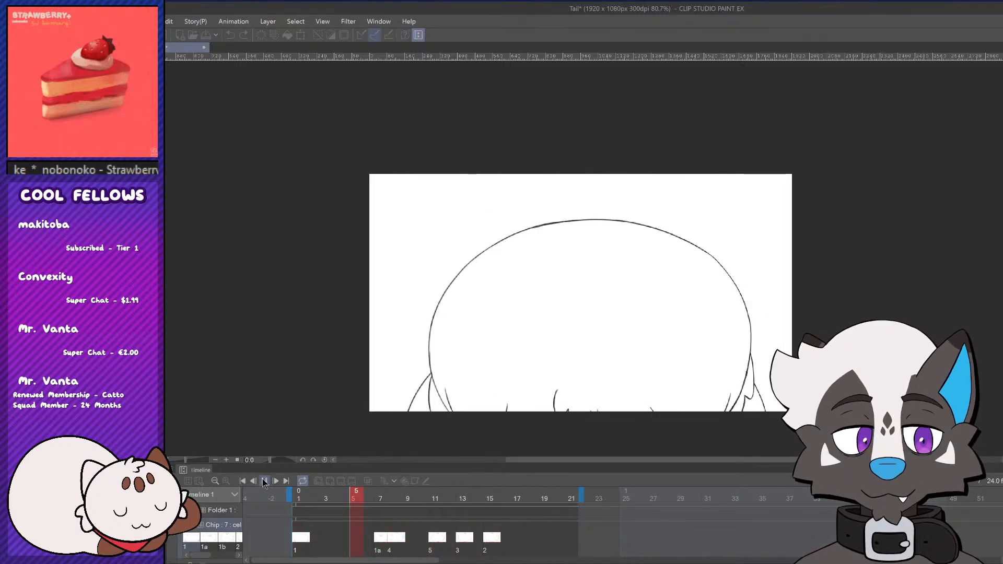
{"action": "left_click", "coordinate": [264, 482]}
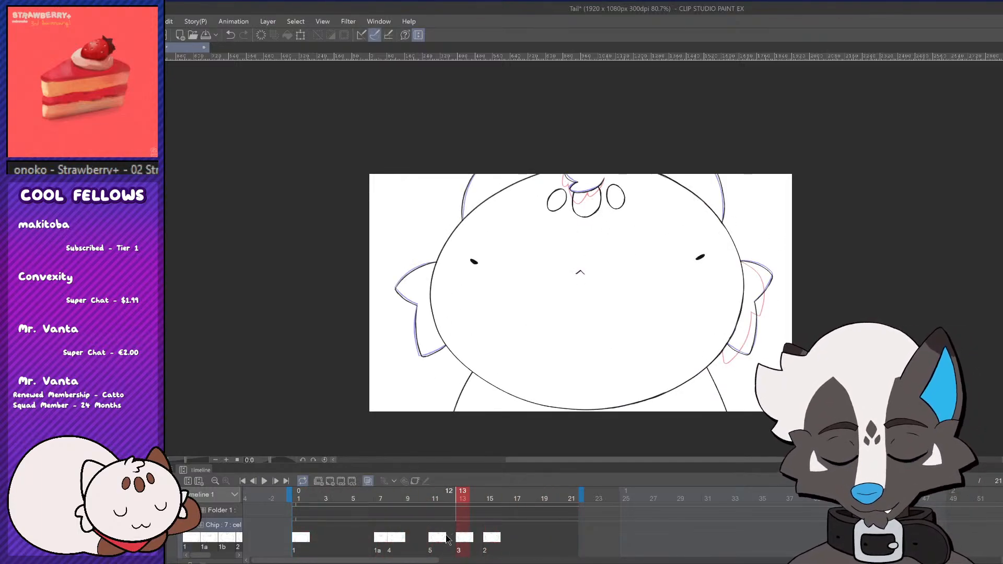
Try several drooping ear outlines beside the head's upper-right edge on cel 5 at frame 12, and undo them
{"action": "left_click", "coordinate": [449, 538]}
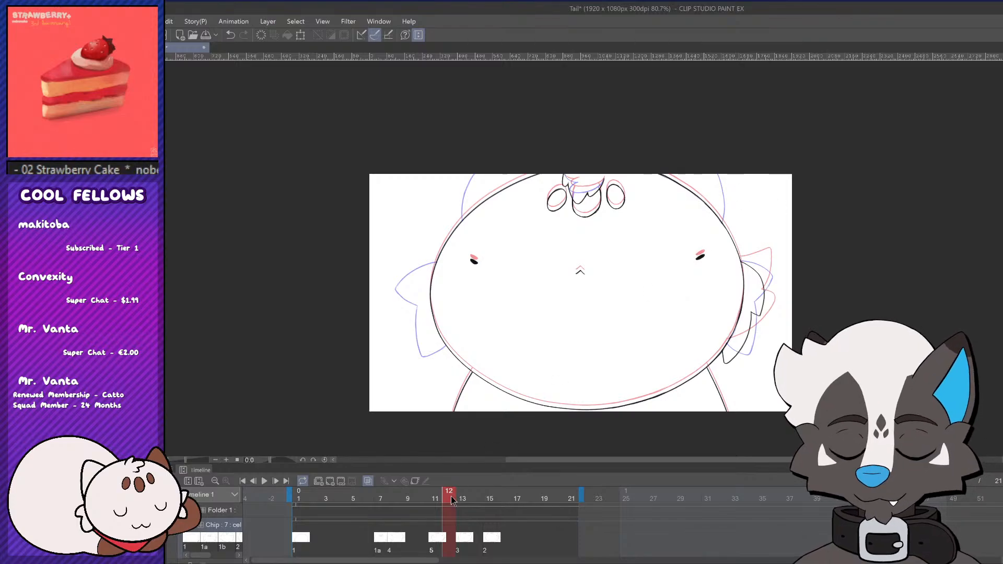
{"action": "mouse_move", "coordinate": [452, 500]}
{"action": "left_mouse_down"}
{"action": "mouse_move", "coordinate": [461, 500]}
{"action": "mouse_move", "coordinate": [448, 501]}
{"action": "left_mouse_up"}
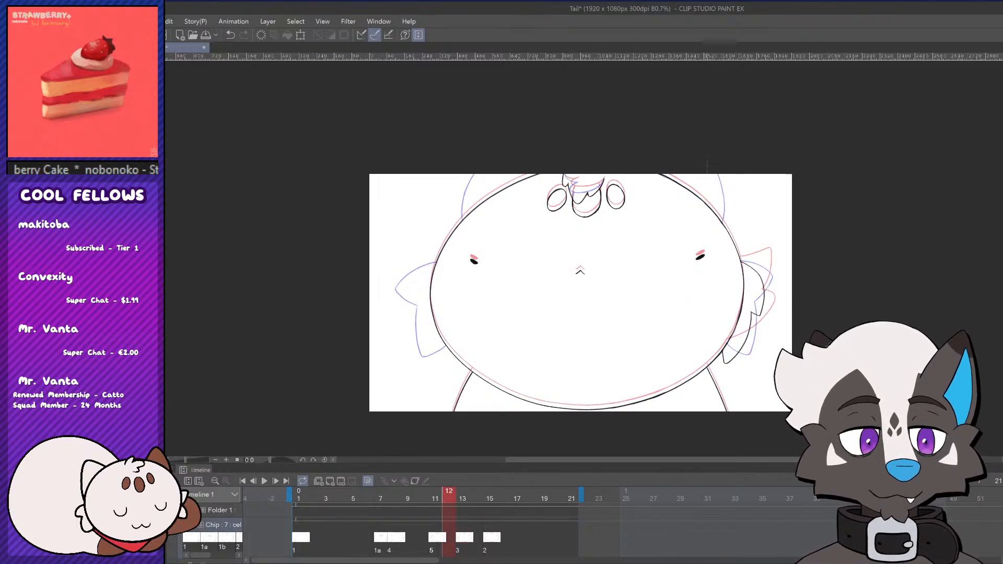
{"action": "key", "text": "ctrl+z"}
{"action": "mouse_move", "coordinate": [710, 173]}
{"action": "left_mouse_down"}
{"action": "mouse_move", "coordinate": [742, 230]}
{"action": "mouse_move", "coordinate": [728, 231]}
{"action": "left_mouse_up"}
{"action": "key", "text": "ctrl+z"}
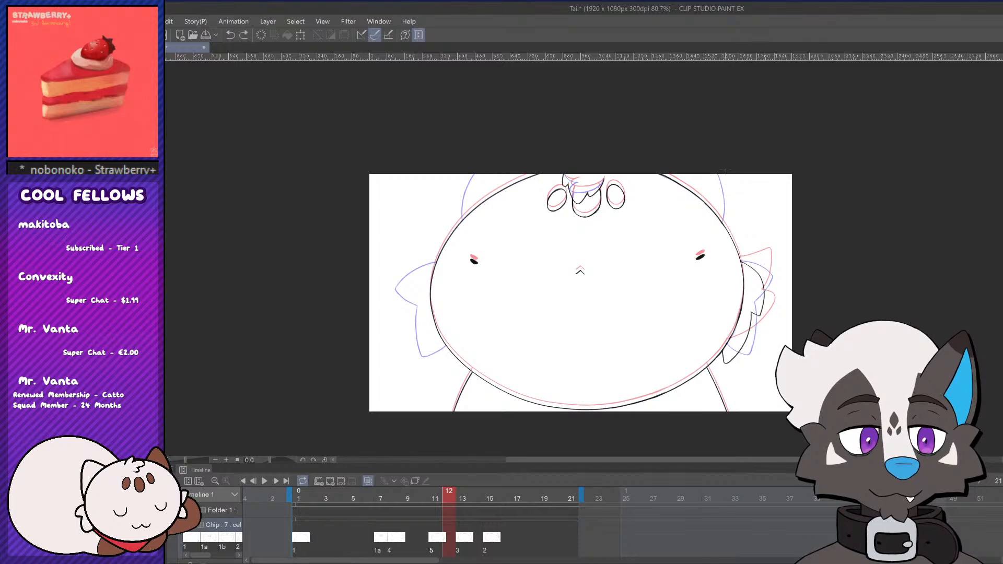
{"action": "key", "text": "ctrl+z"}
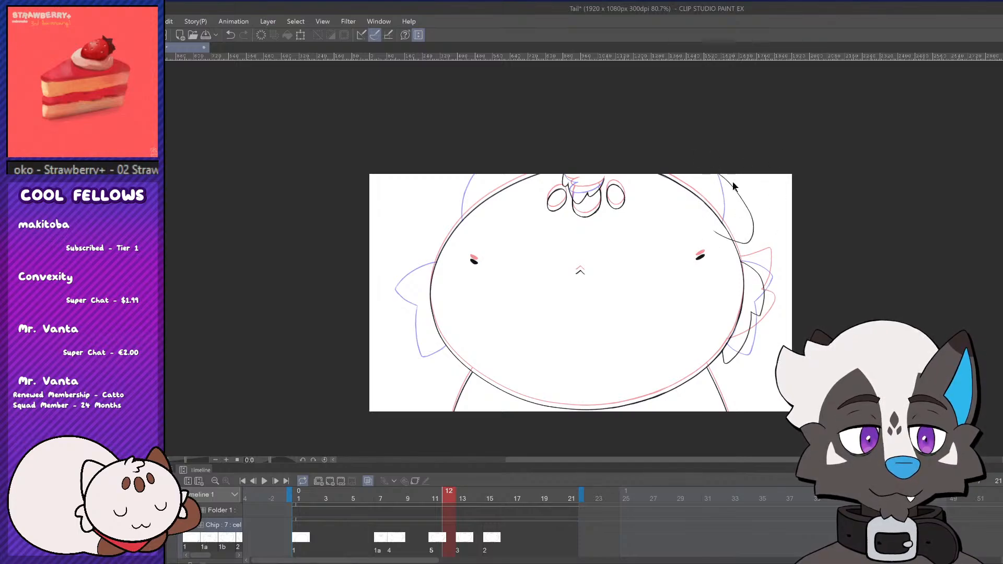
{"action": "key", "text": "ctrl+z"}
{"action": "mouse_move", "coordinate": [712, 175]}
{"action": "left_mouse_down"}
{"action": "mouse_move", "coordinate": [731, 190]}
{"action": "mouse_move", "coordinate": [717, 228]}
{"action": "left_mouse_up"}
{"action": "scroll", "coordinate": [752, 212], "scroll_direction": "down", "scroll_amount": 2}
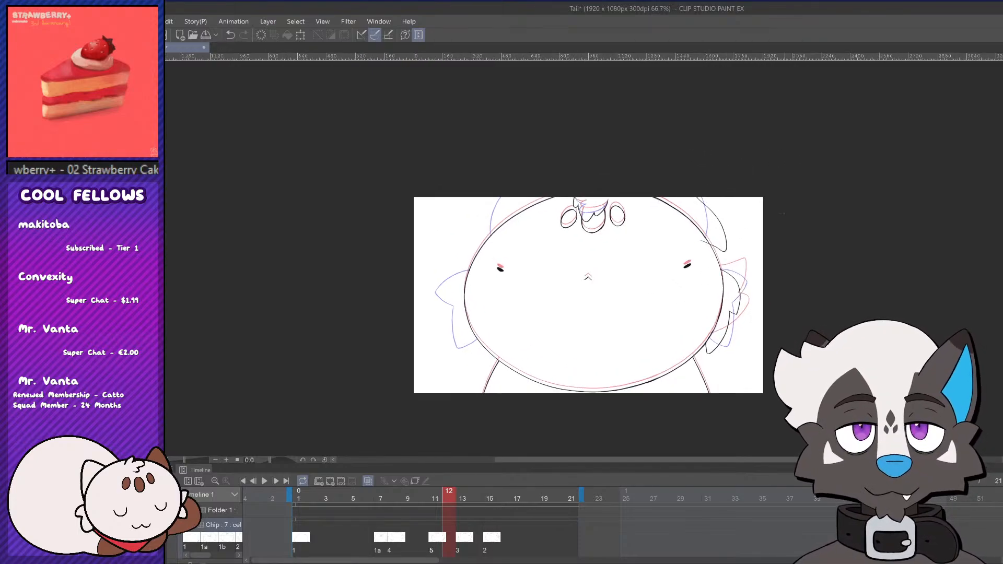
{"action": "scroll", "coordinate": [751, 212], "scroll_direction": "up", "scroll_amount": 1}
{"action": "scroll", "coordinate": [752, 212], "scroll_direction": "down", "scroll_amount": 2}
{"action": "scroll", "coordinate": [752, 211], "scroll_direction": "up", "scroll_amount": 1}
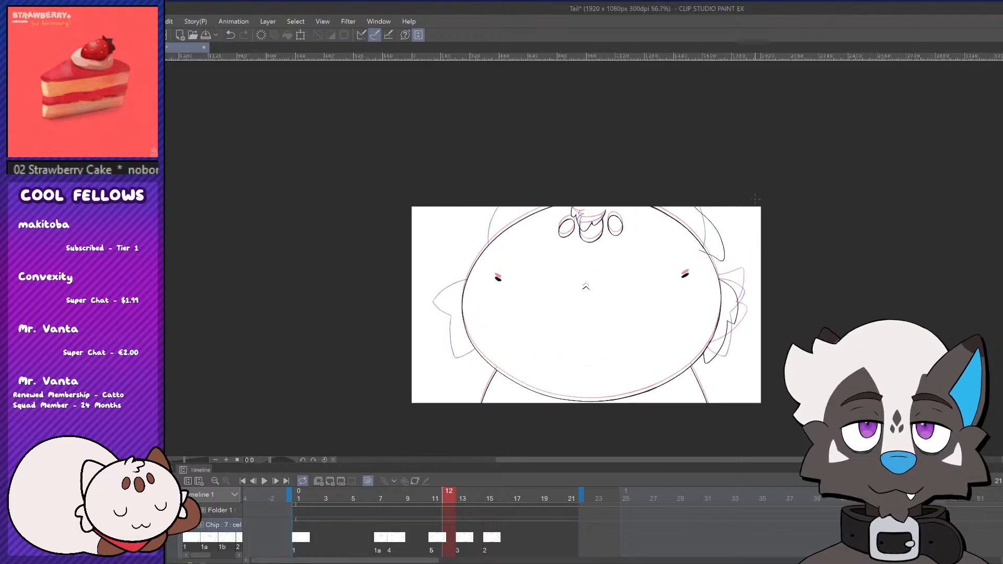
{"action": "scroll", "coordinate": [677, 270], "scroll_direction": "down", "scroll_amount": 1}
{"action": "scroll", "coordinate": [677, 270], "scroll_direction": "up", "scroll_amount": 2}
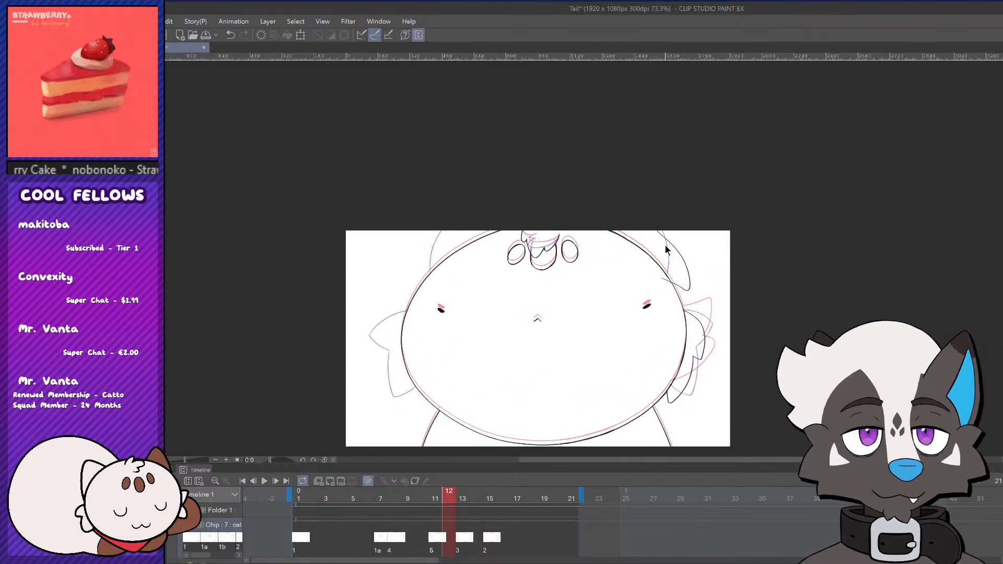
{"action": "key", "text": "ctrl+z"}
{"action": "key", "text": "ctrl+z"}
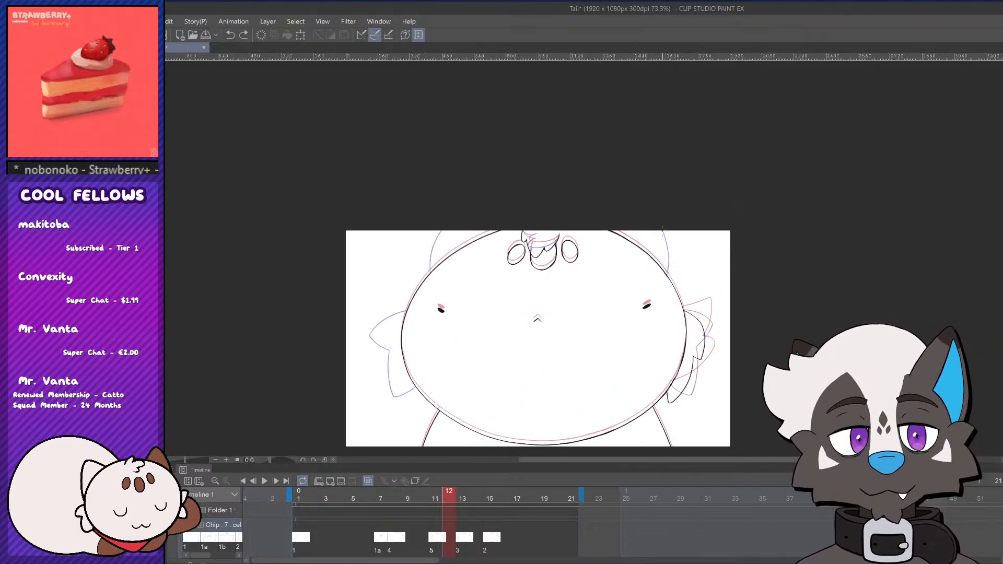
Rework the right ear on cel 5 as a narrower drooping curve that ends against the head outline
{"action": "left_click_drag", "start_coordinate": [670, 292], "coordinate": [676, 285]}
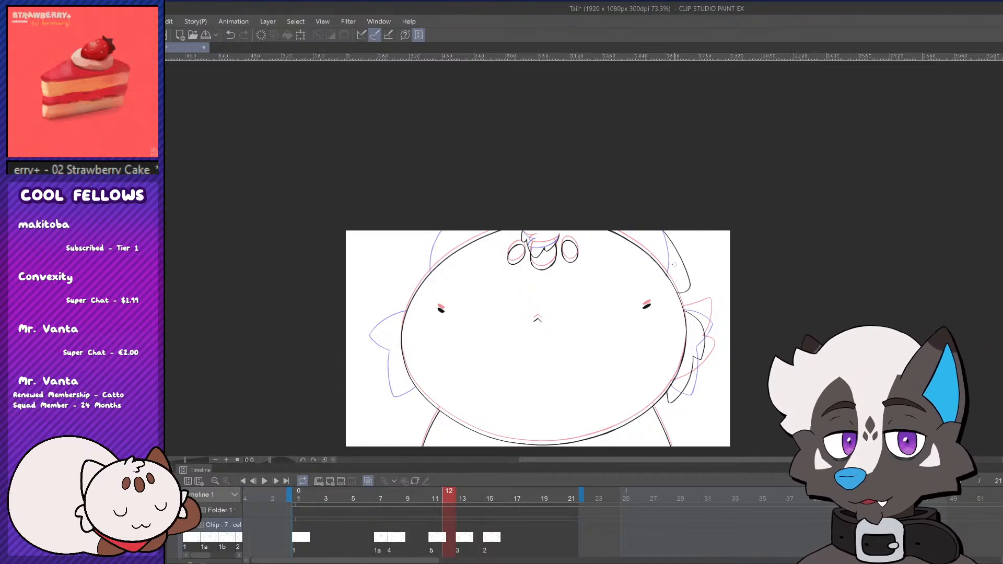
{"action": "key", "text": "ctrl+z"}
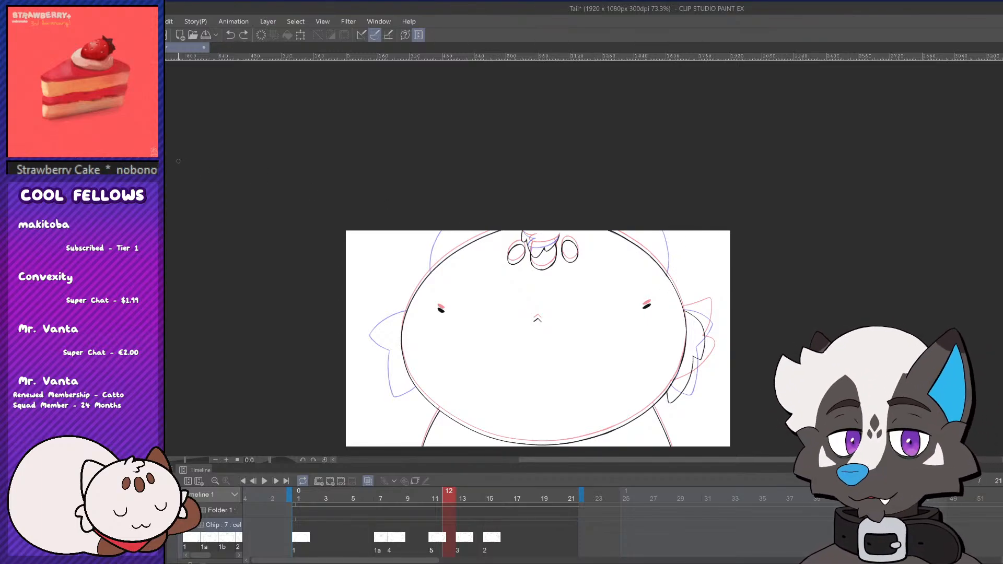
{"action": "key", "text": "ctrl+z"}
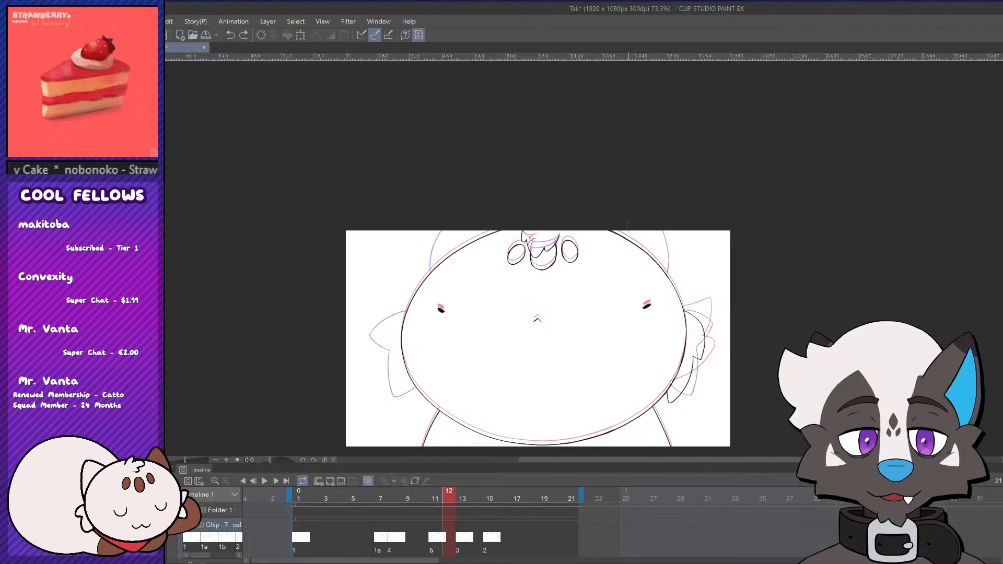
{"action": "key", "text": "ctrl+z"}
{"action": "key", "text": "ctrl+z"}
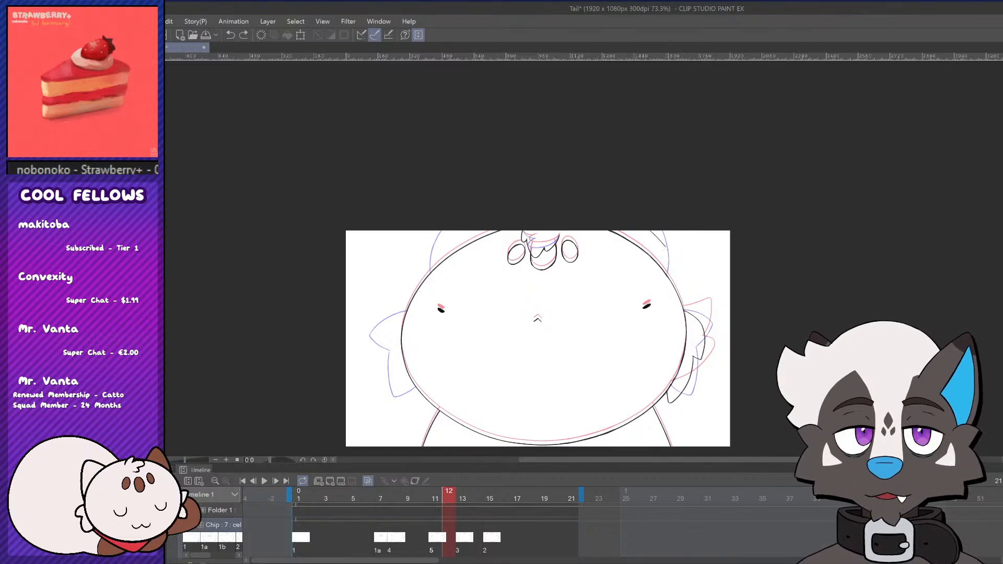
{"action": "key", "text": "ctrl+z"}
{"action": "mouse_move", "coordinate": [658, 230]}
{"action": "left_mouse_down"}
{"action": "mouse_move", "coordinate": [682, 282]}
{"action": "mouse_move", "coordinate": [674, 283]}
{"action": "left_mouse_up"}
{"action": "key", "text": "ctrl+z"}
{"action": "scroll", "coordinate": [670, 283], "scroll_direction": "down", "scroll_amount": 1}
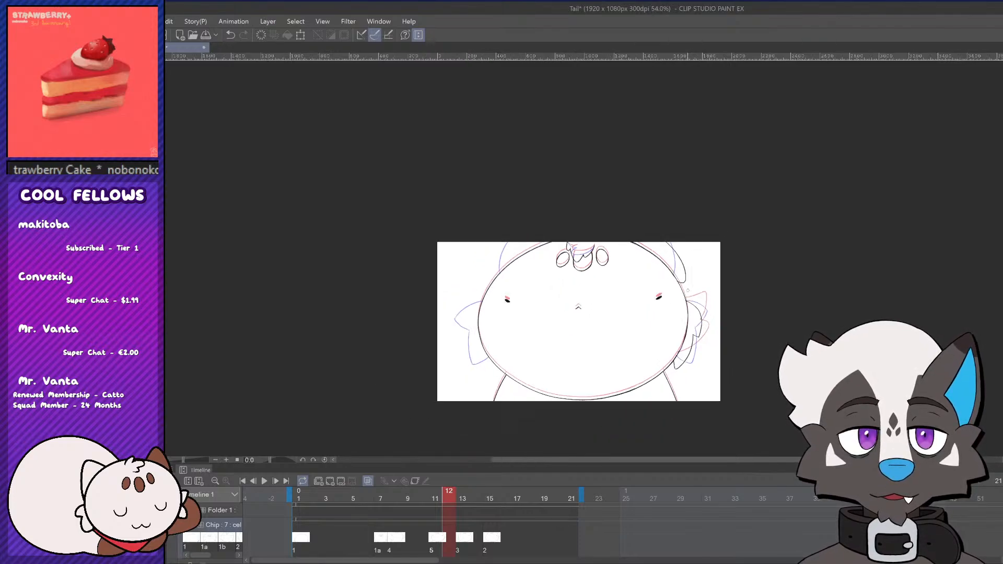
{"action": "scroll", "coordinate": [670, 280], "scroll_direction": "up", "scroll_amount": 3}
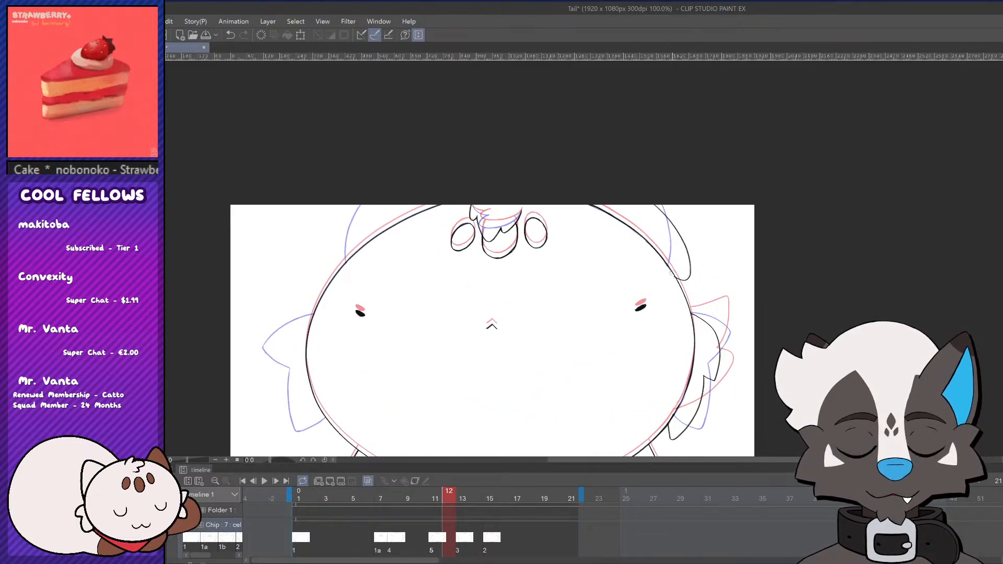
{"action": "scroll", "coordinate": [674, 271], "scroll_direction": "down", "scroll_amount": 4}
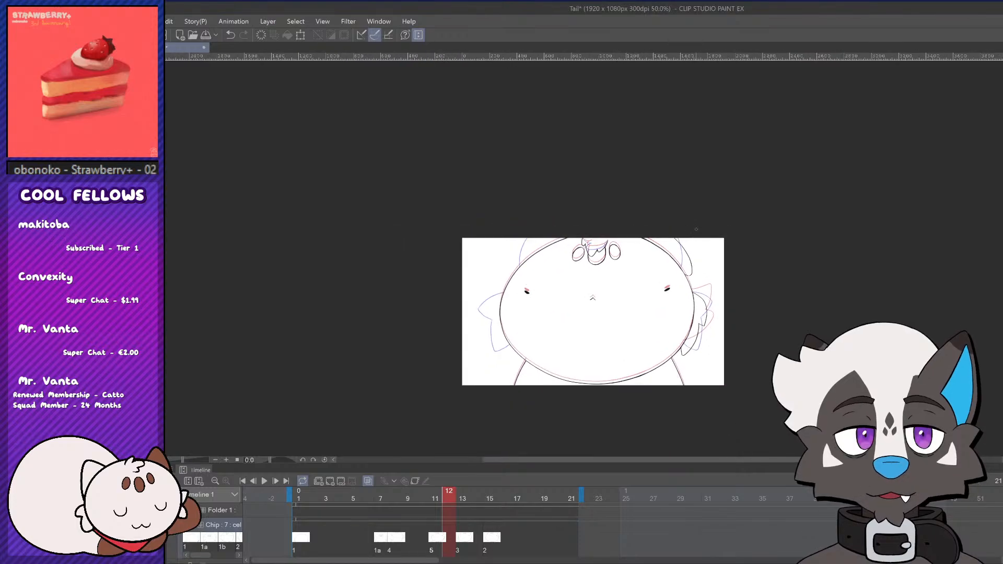
{"action": "scroll", "coordinate": [689, 171], "scroll_direction": "up", "scroll_amount": 1}
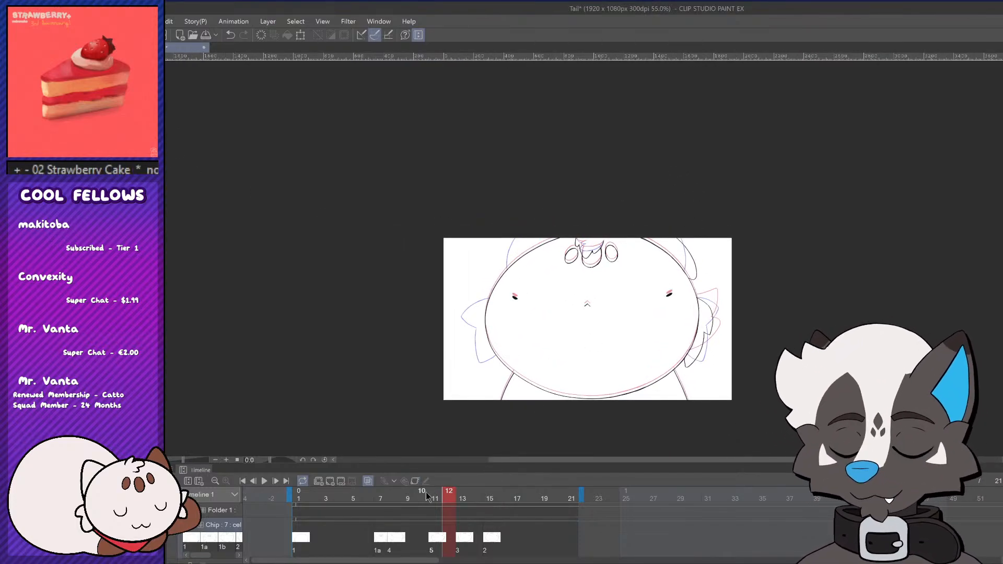
Draw the raised, outward-curving right ear on cel 4 at frame 10 and play the animation from the start
{"action": "left_click_drag", "start_coordinate": [426, 492], "coordinate": [416, 511]}
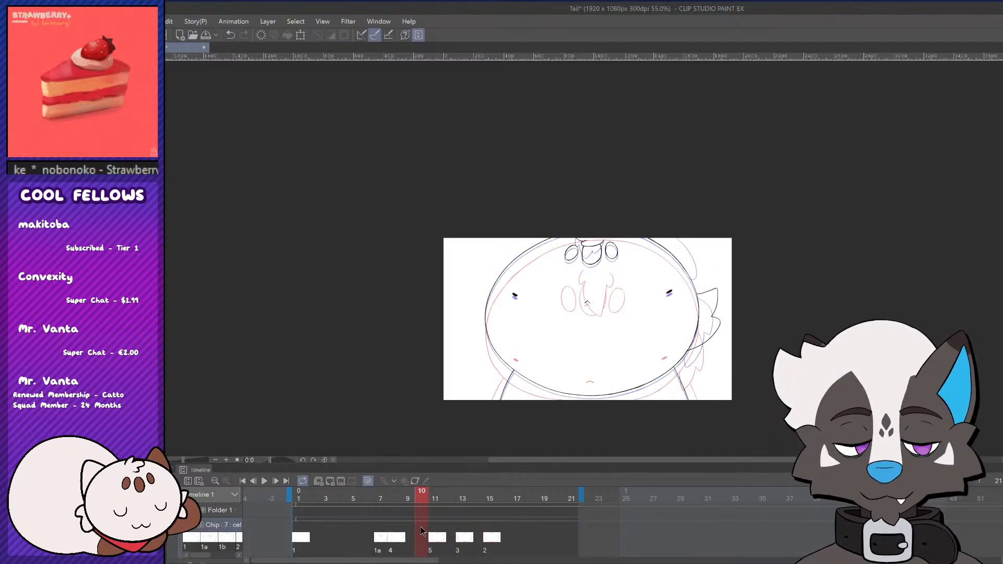
{"action": "scroll", "coordinate": [687, 256], "scroll_direction": "up", "scroll_amount": 1}
{"action": "mouse_move", "coordinate": [673, 269]}
{"action": "left_mouse_down"}
{"action": "mouse_move", "coordinate": [692, 253]}
{"action": "mouse_move", "coordinate": [675, 268]}
{"action": "left_mouse_up"}
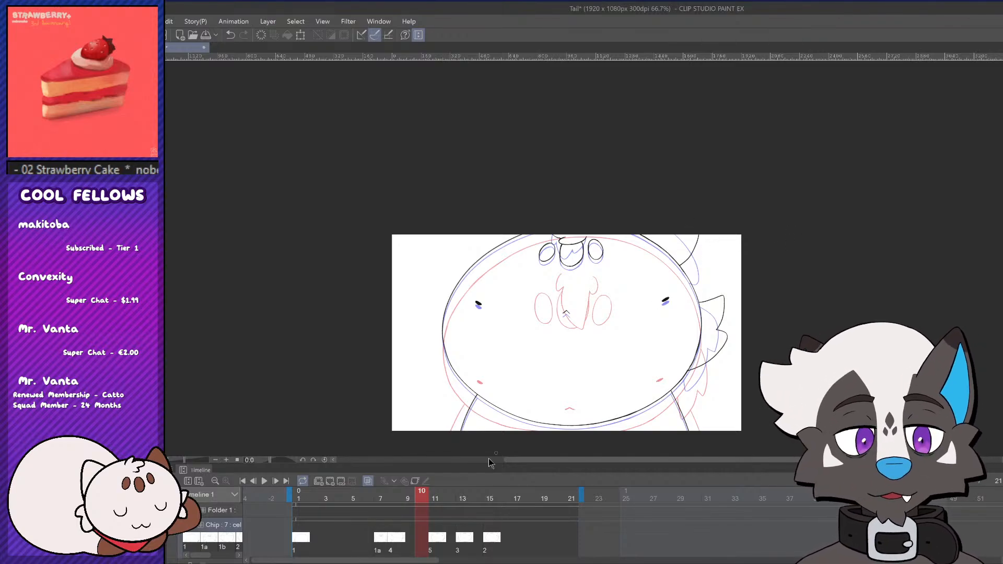
{"action": "left_click_drag", "start_coordinate": [412, 500], "coordinate": [291, 509]}
{"action": "left_click", "coordinate": [265, 481]}
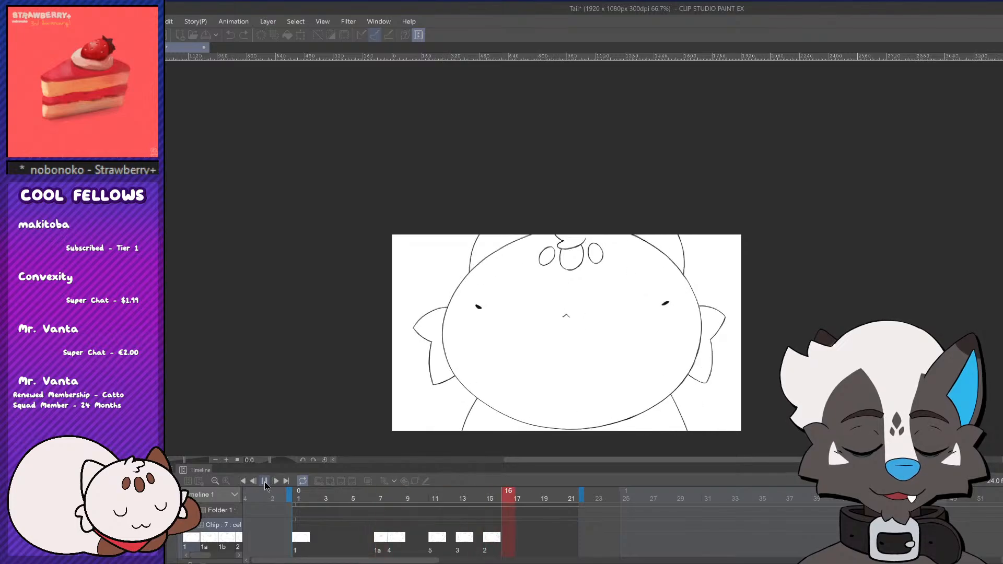
Redraw the drooping right ear on cel 5 at frame 12 and play back the ear motion
{"action": "left_click_drag", "start_coordinate": [408, 494], "coordinate": [447, 489]}
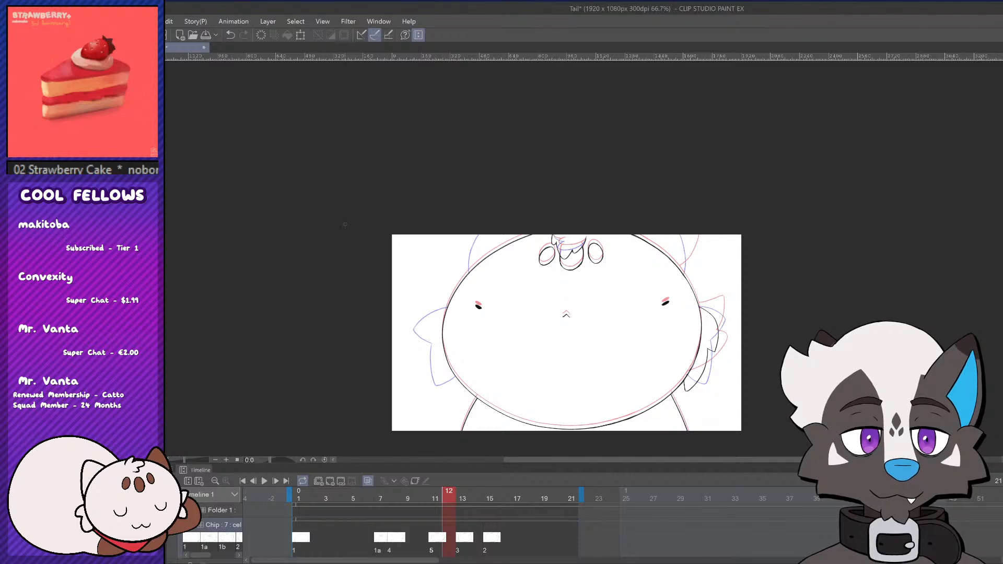
{"action": "left_click_drag", "start_coordinate": [679, 237], "coordinate": [704, 296]}
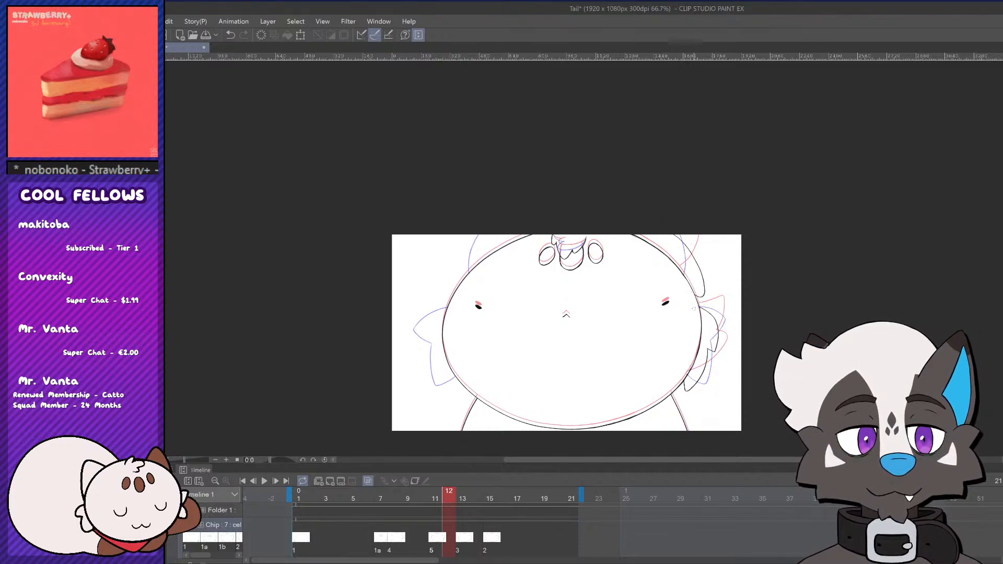
{"action": "left_click_drag", "start_coordinate": [416, 490], "coordinate": [353, 493]}
{"action": "left_click", "coordinate": [264, 481]}
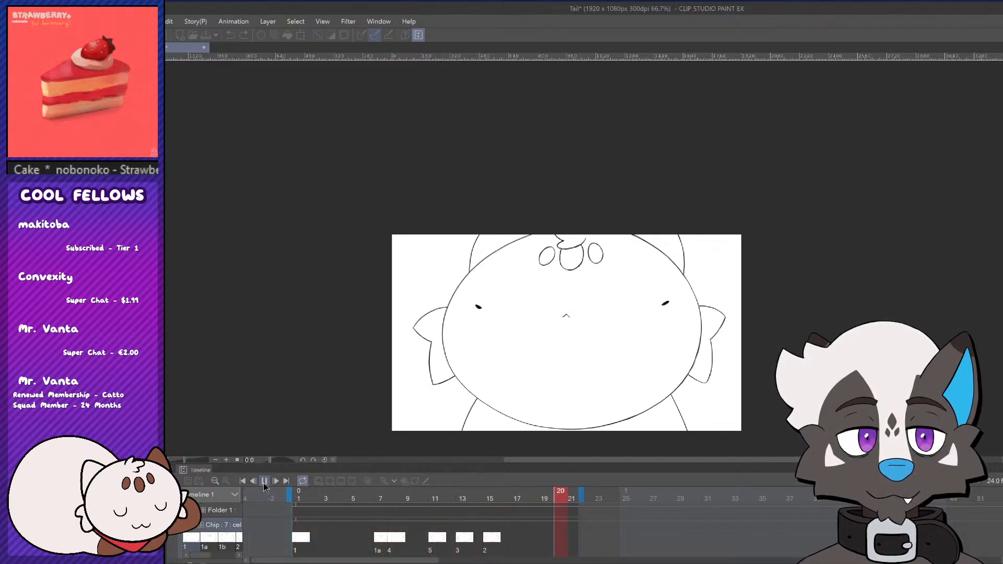
{"action": "left_click", "coordinate": [264, 482]}
Try a right ear outline on cel 3 at frame 13 that follows the onion-skinned ear of cel 2, and play it back
{"action": "left_click", "coordinate": [452, 525]}
{"action": "left_click", "coordinate": [474, 526]}
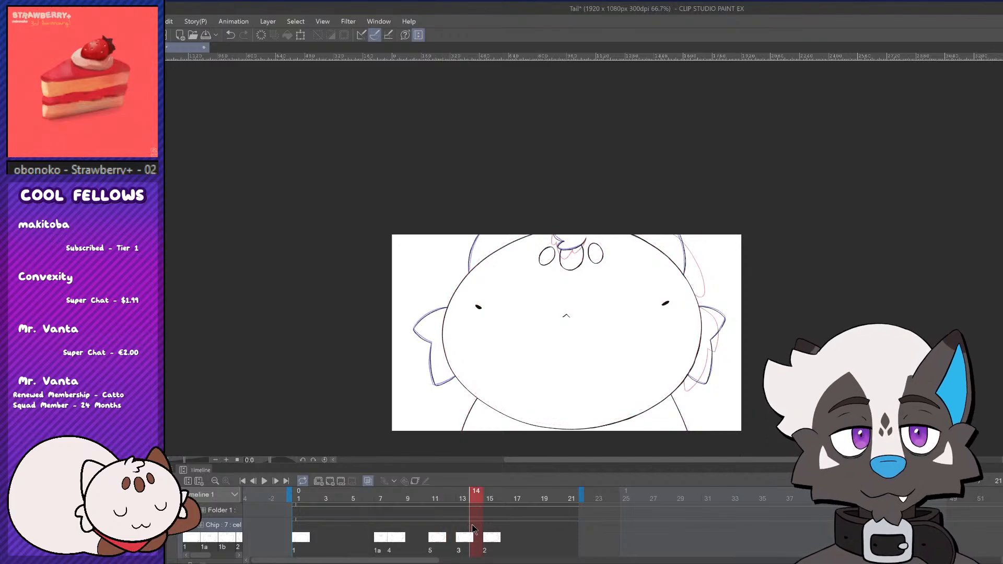
{"action": "left_click", "coordinate": [485, 527]}
{"action": "left_click", "coordinate": [468, 530]}
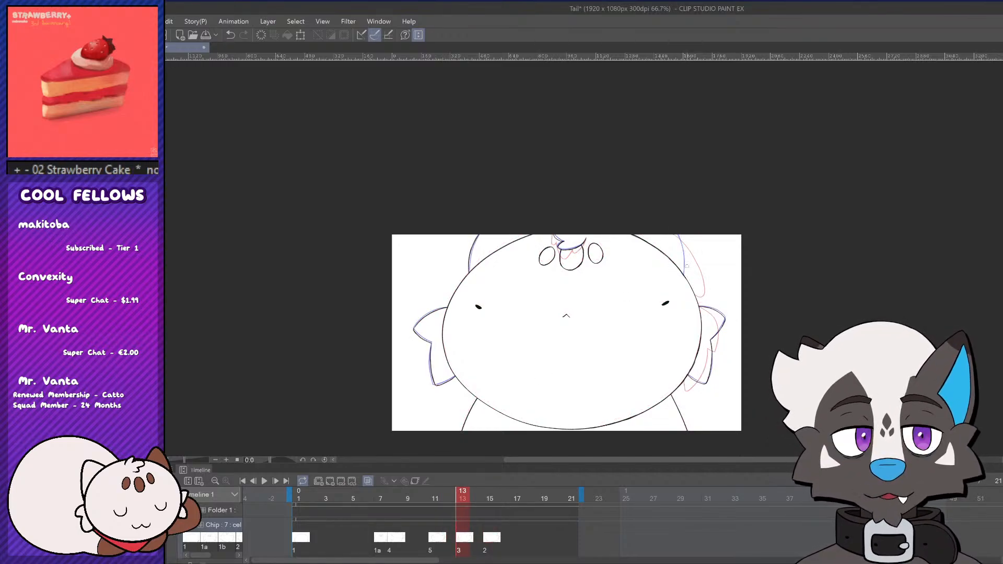
{"action": "scroll", "coordinate": [588, 206], "scroll_direction": "up", "scroll_amount": 3}
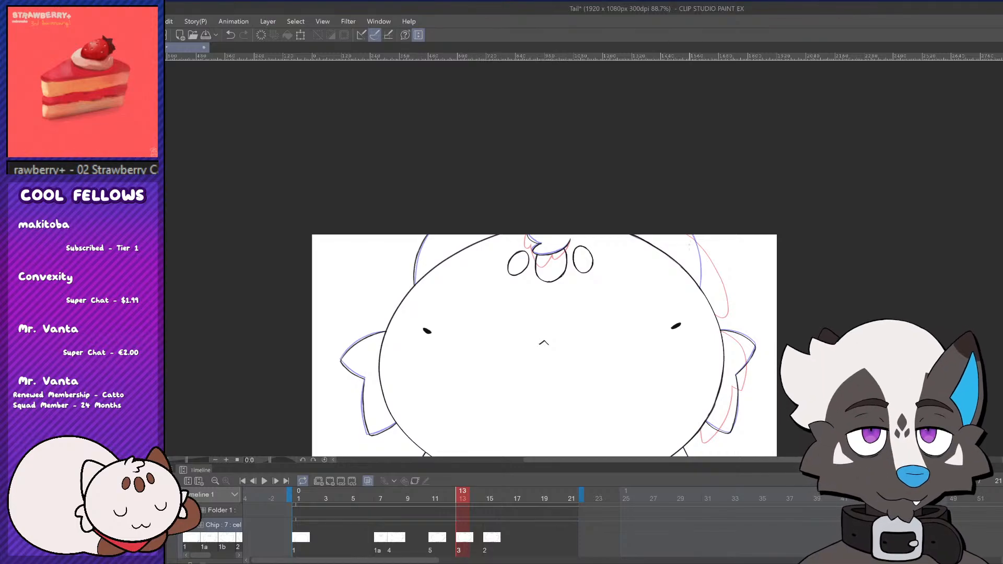
{"action": "left_click_drag", "start_coordinate": [690, 235], "coordinate": [698, 287]}
{"action": "left_click_drag", "start_coordinate": [691, 235], "coordinate": [699, 295]}
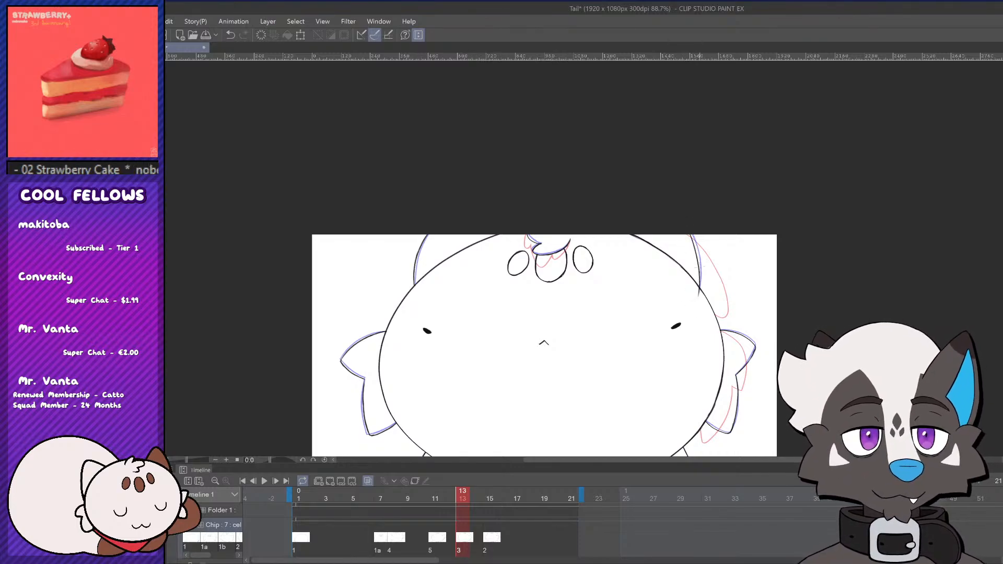
{"action": "scroll", "coordinate": [700, 299], "scroll_direction": "down", "scroll_amount": 1}
{"action": "left_click", "coordinate": [264, 481]}
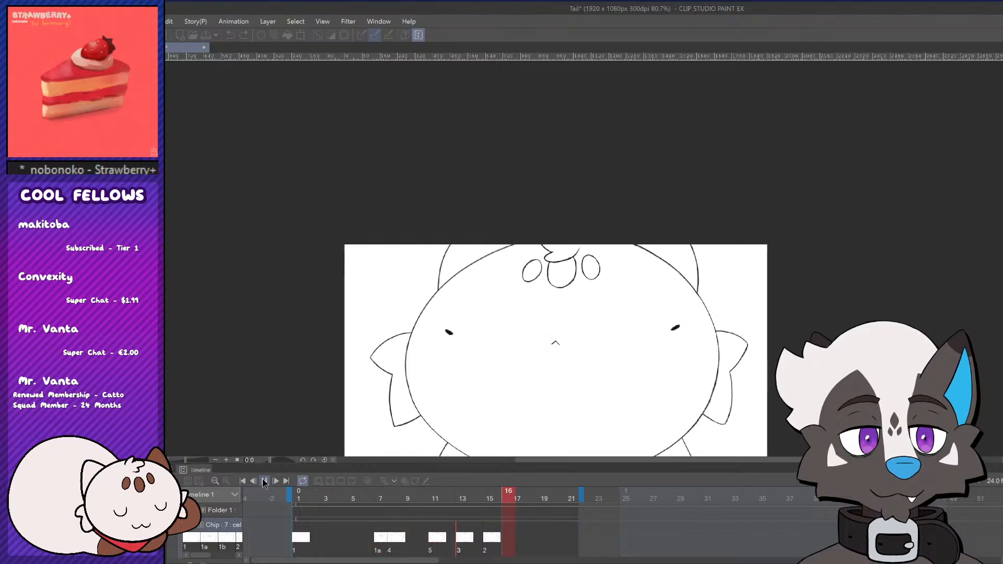
{"action": "scroll", "coordinate": [992, 293], "scroll_direction": "down", "scroll_amount": 3}
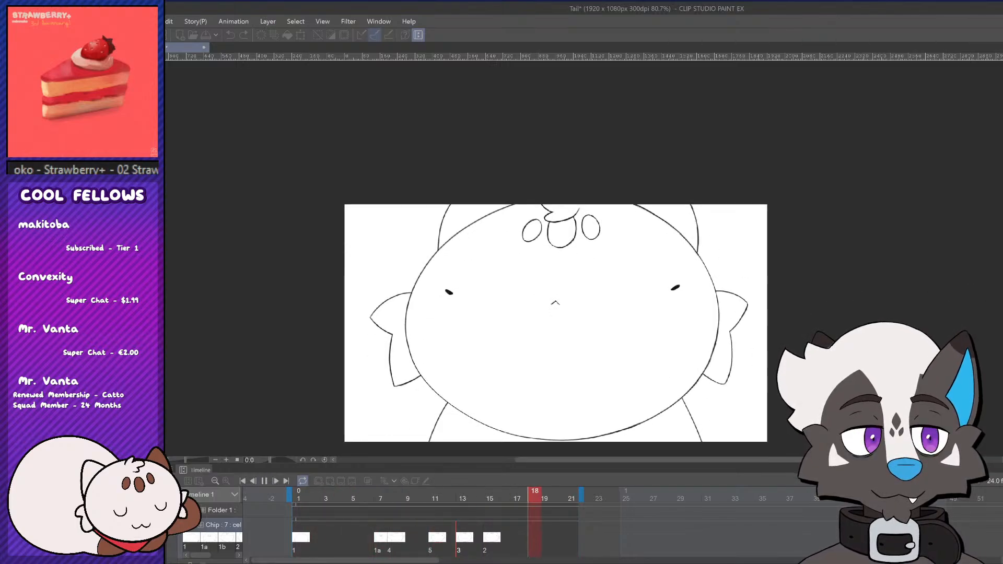
Redraw the right ear on cel 3 at frame 13 with its edge slightly inside the onion-skinned ear of cel 2
{"action": "left_click", "coordinate": [440, 499]}
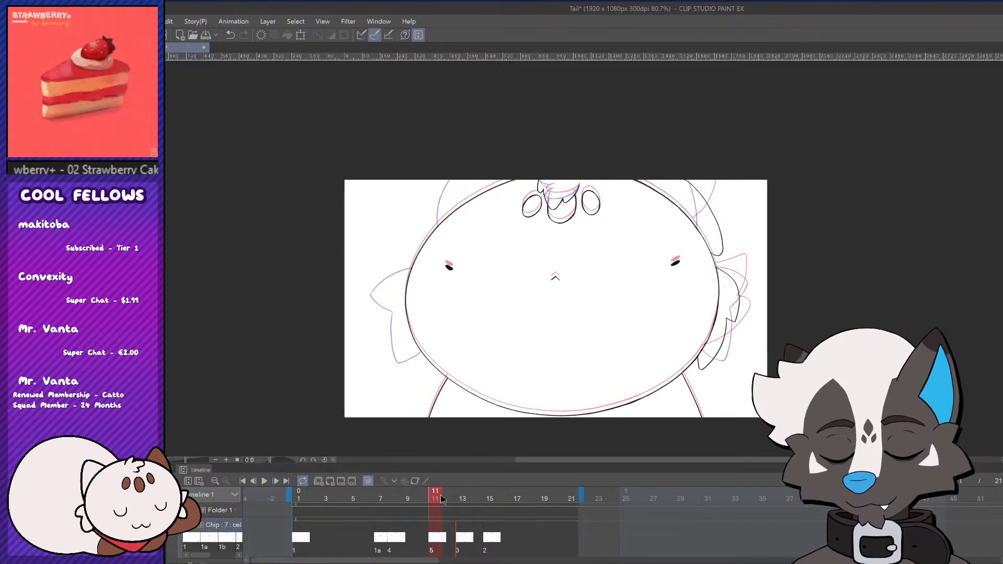
{"action": "mouse_move", "coordinate": [437, 500]}
{"action": "left_mouse_down"}
{"action": "mouse_move", "coordinate": [473, 498]}
{"action": "mouse_move", "coordinate": [466, 507]}
{"action": "mouse_move", "coordinate": [509, 495]}
{"action": "mouse_move", "coordinate": [484, 513]}
{"action": "mouse_move", "coordinate": [437, 517]}
{"action": "mouse_move", "coordinate": [465, 540]}
{"action": "mouse_move", "coordinate": [504, 533]}
{"action": "mouse_move", "coordinate": [448, 543]}
{"action": "mouse_move", "coordinate": [467, 536]}
{"action": "left_mouse_up"}
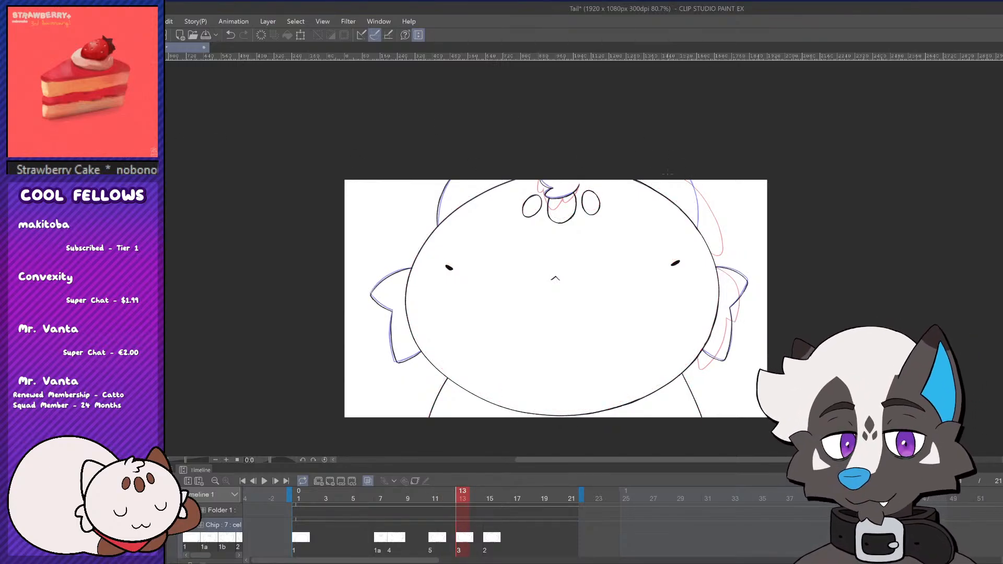
{"action": "mouse_move", "coordinate": [698, 234]}
{"action": "left_mouse_down"}
{"action": "mouse_move", "coordinate": [689, 170]}
{"action": "mouse_move", "coordinate": [695, 212]}
{"action": "mouse_move", "coordinate": [695, 179]}
{"action": "left_mouse_up"}
{"action": "key", "text": "ctrl+z"}
{"action": "mouse_move", "coordinate": [698, 231]}
{"action": "left_mouse_down"}
{"action": "mouse_move", "coordinate": [695, 166]}
{"action": "mouse_move", "coordinate": [696, 236]}
{"action": "left_mouse_up"}
{"action": "key", "text": "ctrl+z"}
{"action": "key", "text": "ctrl+z"}
{"action": "key", "text": "ctrl+z"}
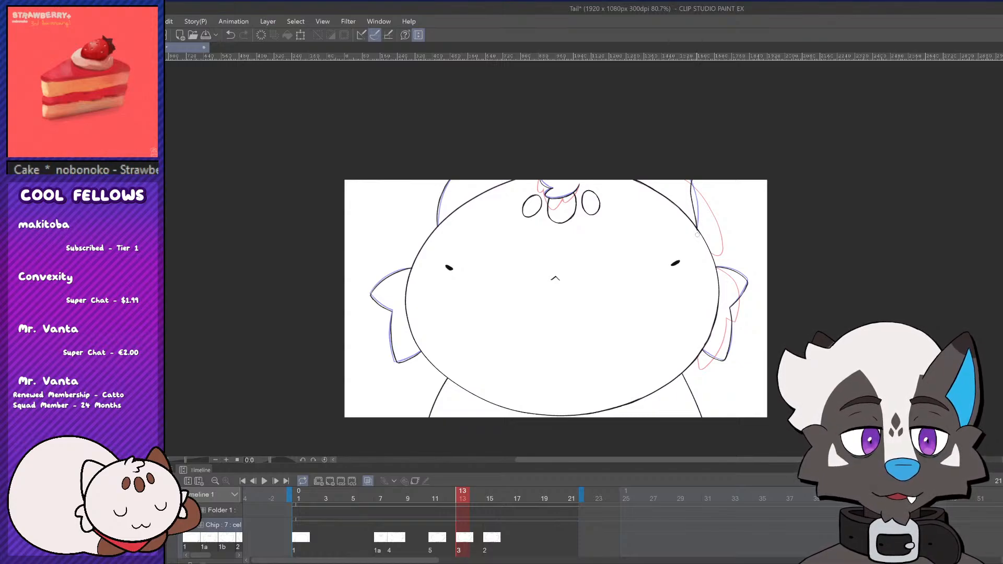
{"action": "scroll", "coordinate": [714, 217], "scroll_direction": "up", "scroll_amount": 1}
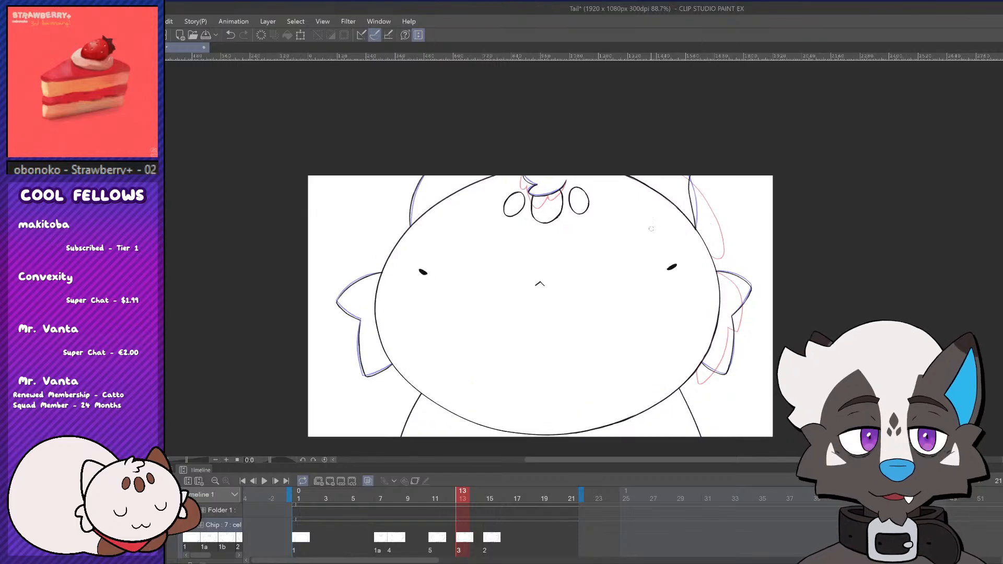
Play back the animation to check the right ear's follow-through across cels 4, 5, 3 and 2
{"action": "scroll", "coordinate": [482, 198], "scroll_direction": "down", "scroll_amount": 3}
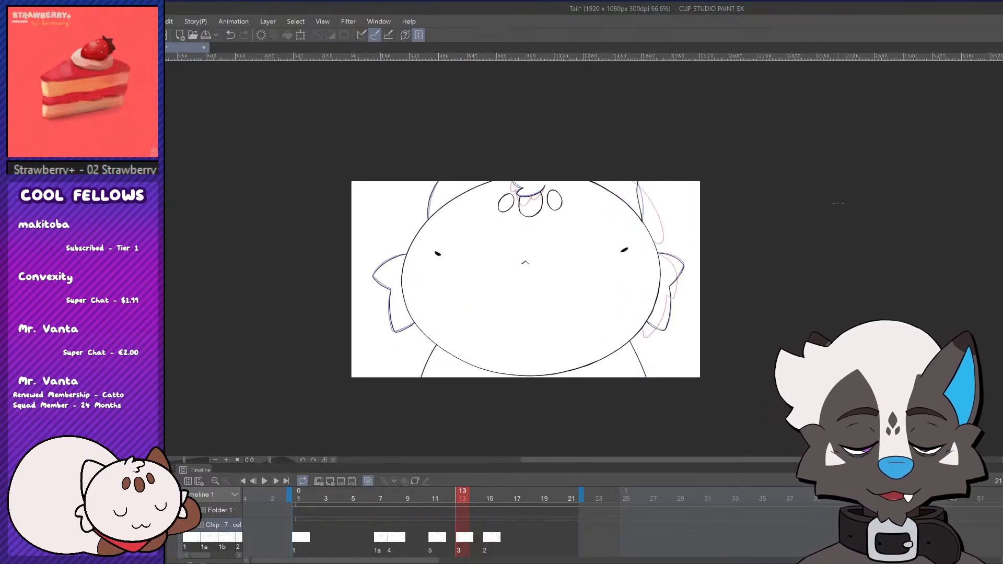
{"action": "left_click_drag", "start_coordinate": [663, 459], "coordinate": [637, 460]}
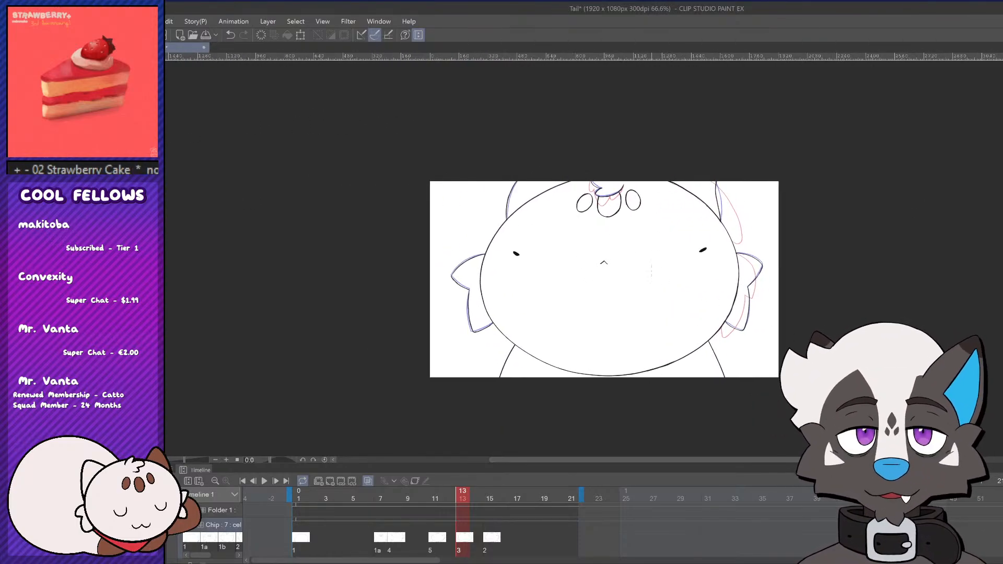
{"action": "scroll", "coordinate": [665, 260], "scroll_direction": "up", "scroll_amount": 1}
{"action": "left_click", "coordinate": [264, 481]}
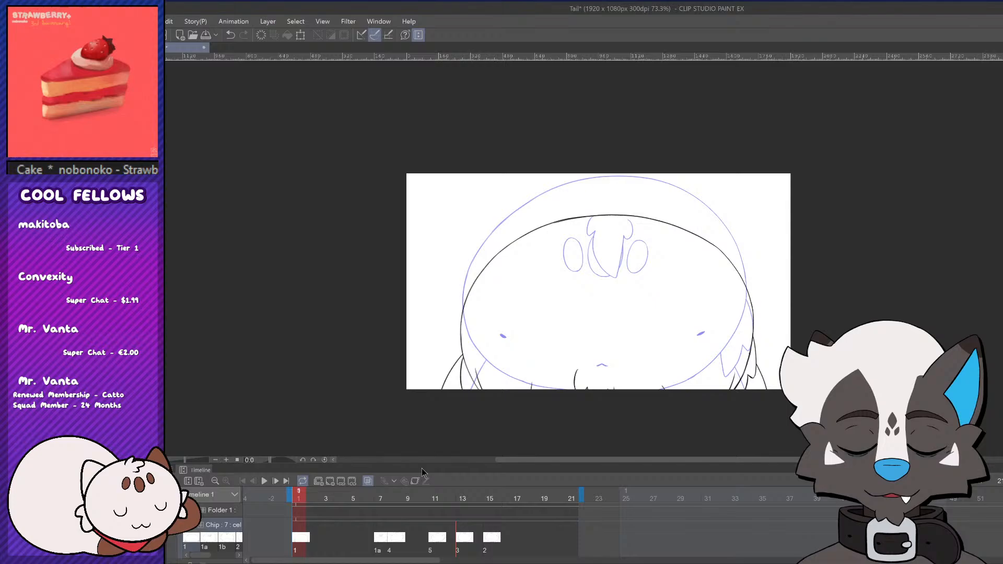
Step between frames 14 and 17 to compare the right ear on cels 3 and 2
{"action": "left_click", "coordinate": [473, 528]}
{"action": "left_click", "coordinate": [515, 532]}
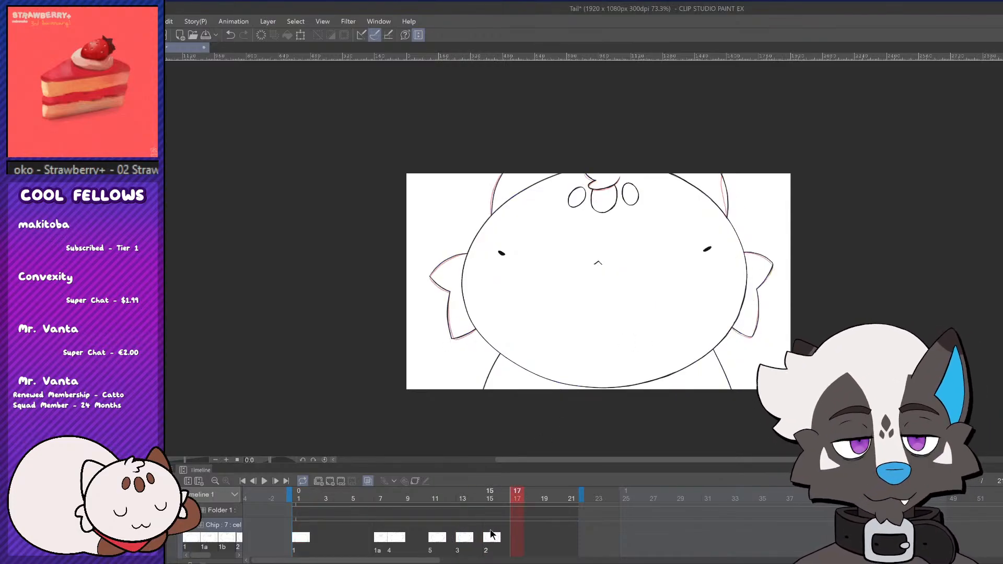
{"action": "left_click", "coordinate": [491, 535]}
{"action": "left_click", "coordinate": [479, 538]}
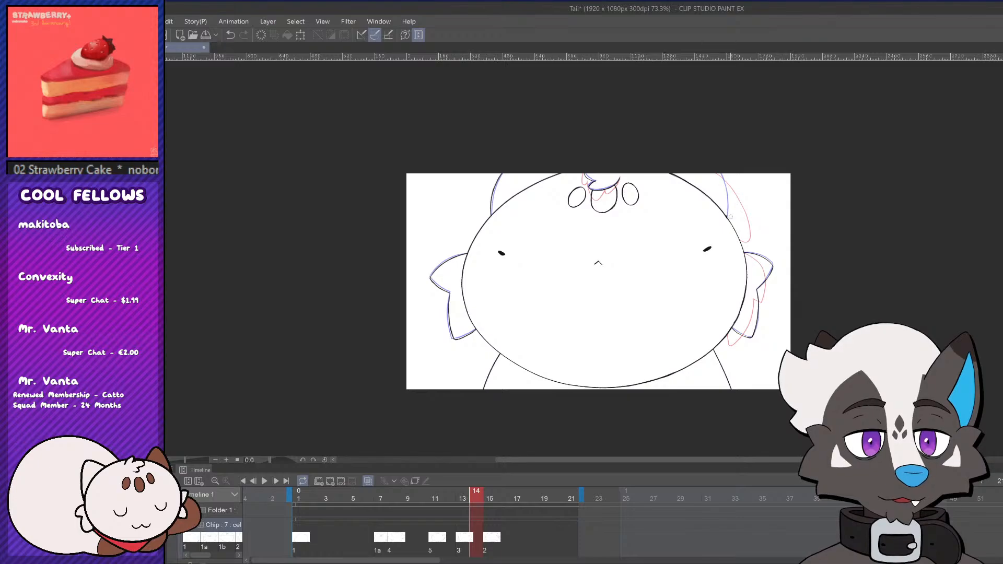
Try a right ear outline on cel 5 at frame 11 that swings outward beyond the onion-skinned ear of cel 4, and play it back
{"action": "mouse_move", "coordinate": [407, 497]}
{"action": "left_mouse_down"}
{"action": "mouse_move", "coordinate": [371, 508]}
{"action": "mouse_move", "coordinate": [441, 499]}
{"action": "left_mouse_up"}
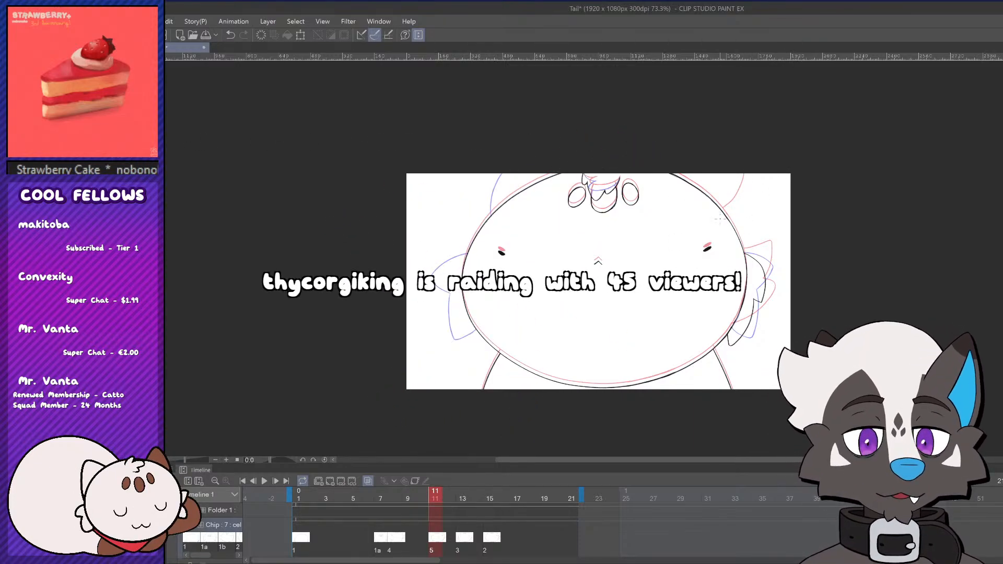
{"action": "left_click_drag", "start_coordinate": [719, 220], "coordinate": [767, 174]}
{"action": "key", "text": "ctrl+z"}
{"action": "left_click_drag", "start_coordinate": [720, 220], "coordinate": [749, 162]}
{"action": "key", "text": "ctrl+z"}
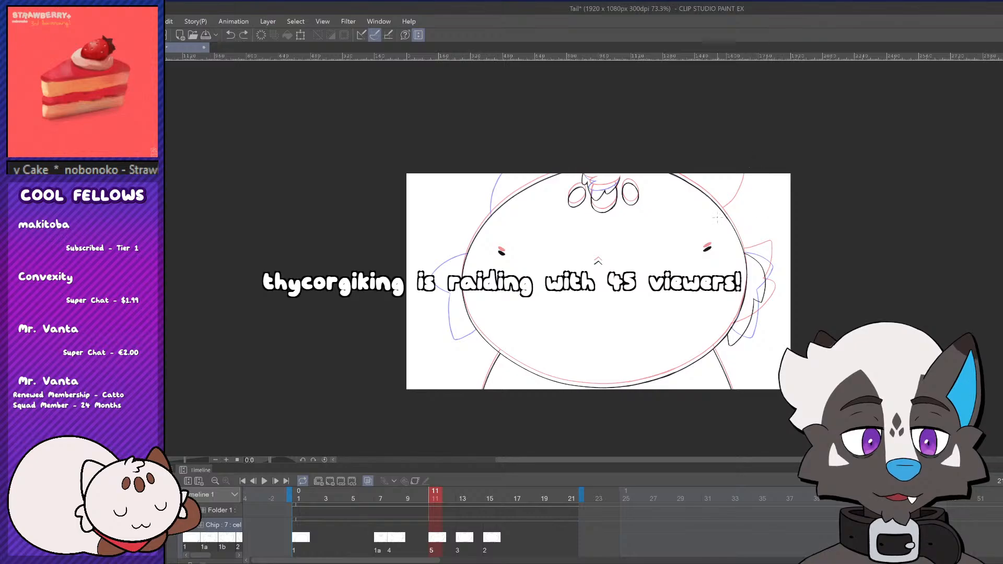
{"action": "left_click_drag", "start_coordinate": [718, 217], "coordinate": [767, 174]}
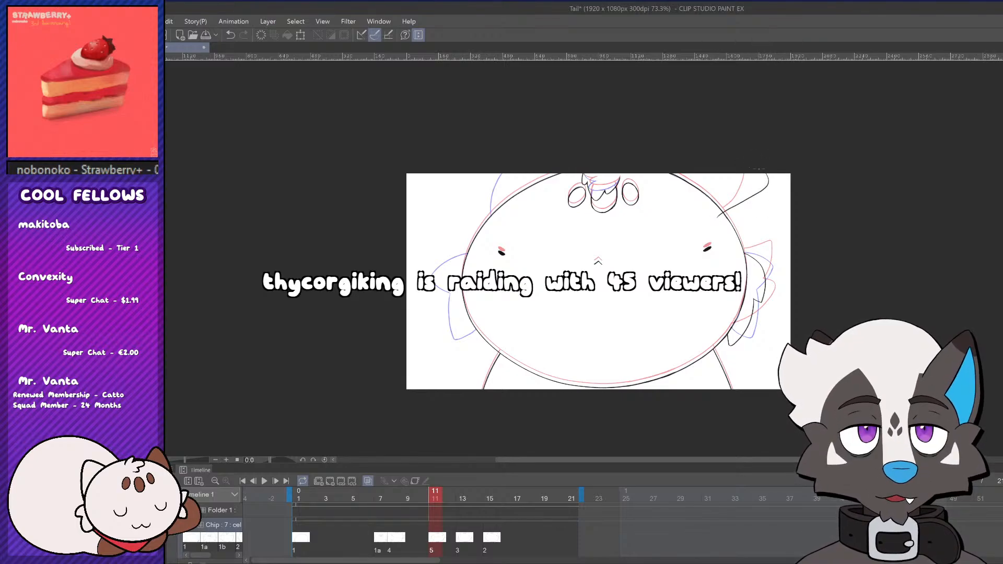
{"action": "key", "text": "ctrl+z"}
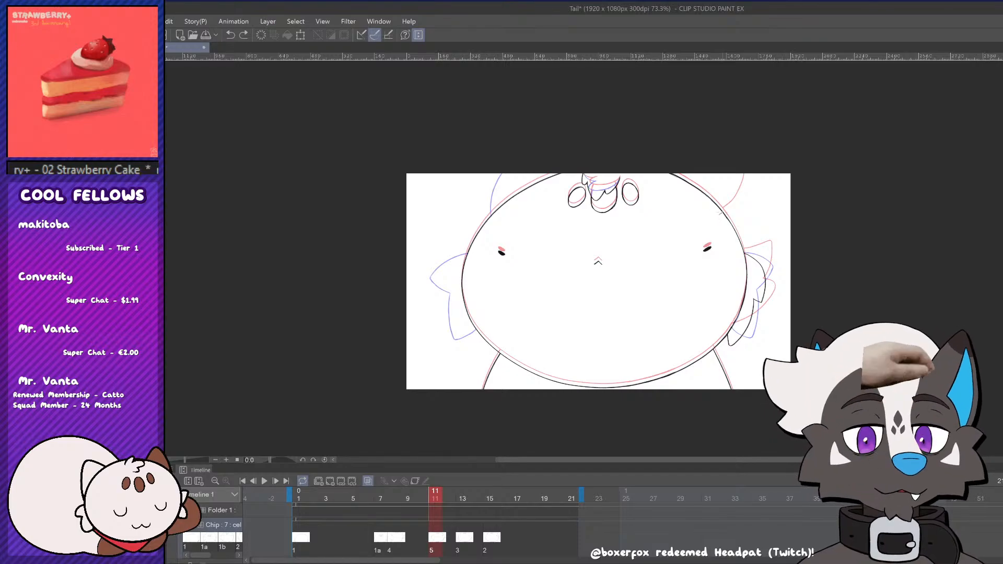
{"action": "left_click_drag", "start_coordinate": [719, 214], "coordinate": [766, 171]}
{"action": "key", "text": "ctrl+z"}
{"action": "mouse_move", "coordinate": [719, 214]}
{"action": "left_mouse_down"}
{"action": "mouse_move", "coordinate": [745, 201]}
{"action": "mouse_move", "coordinate": [757, 168]}
{"action": "left_mouse_up"}
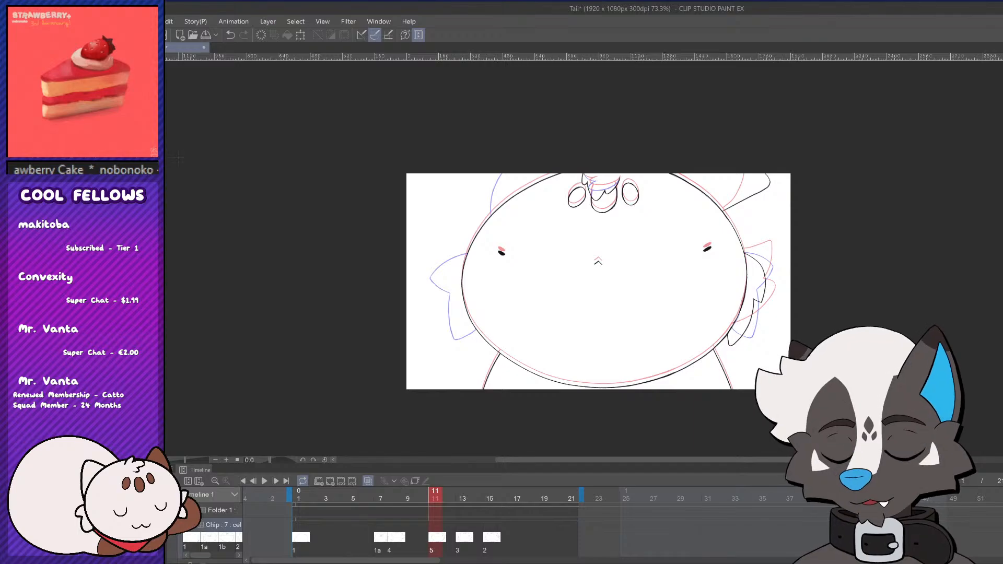
{"action": "left_click", "coordinate": [421, 499]}
{"action": "left_click_drag", "start_coordinate": [420, 495], "coordinate": [296, 493]}
{"action": "left_click", "coordinate": [263, 481]}
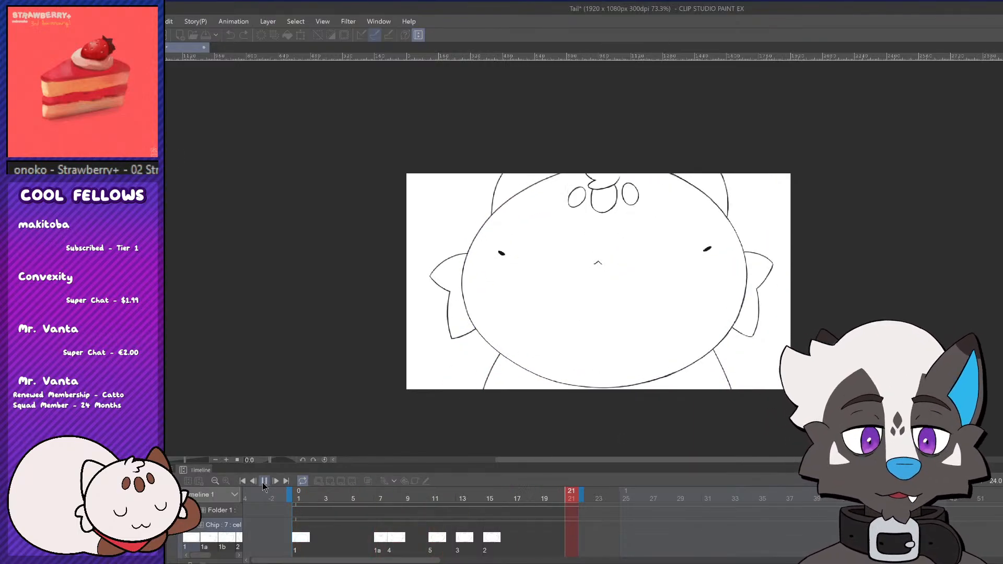
{"action": "left_click", "coordinate": [264, 482]}
Try a slightly shorter outward-swinging right ear on cel 5 at frame 12 and play back the ear motion
{"action": "left_click", "coordinate": [448, 539]}
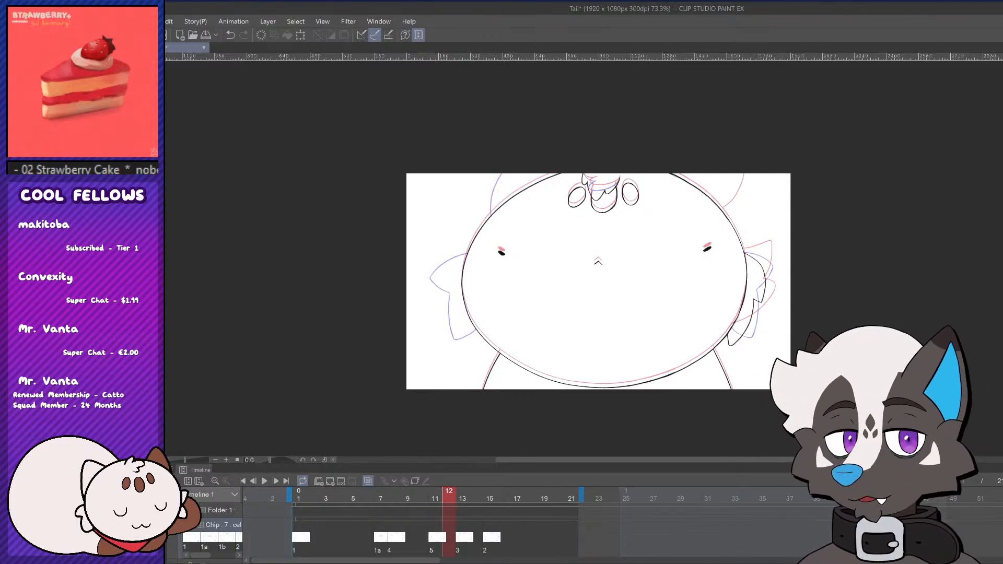
{"action": "left_click_drag", "start_coordinate": [719, 217], "coordinate": [761, 174]}
{"action": "key", "text": "ctrl+z"}
{"action": "key", "text": "ctrl+z"}
{"action": "left_click_drag", "start_coordinate": [717, 218], "coordinate": [756, 164]}
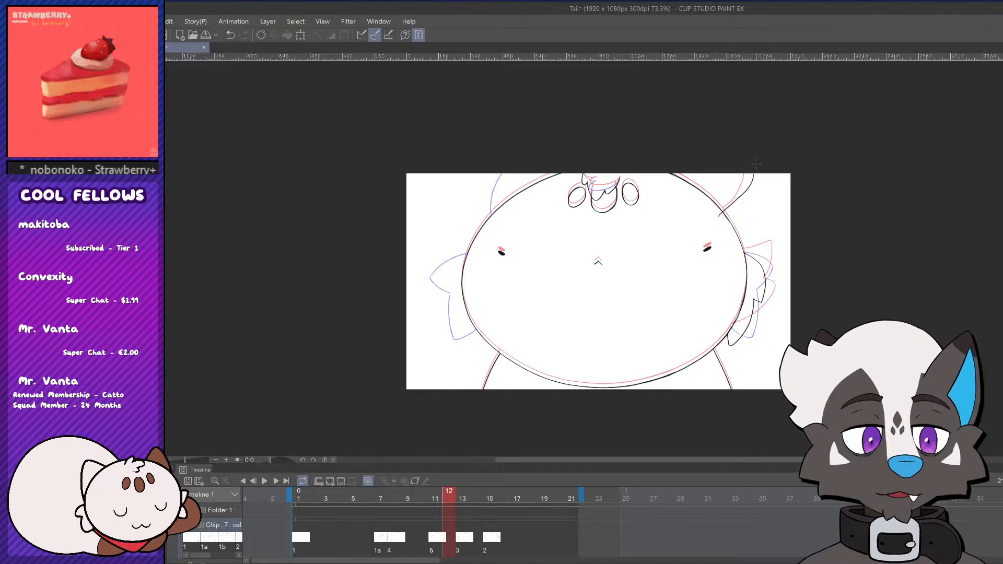
{"action": "key", "text": "ctrl+z"}
{"action": "left_click_drag", "start_coordinate": [720, 211], "coordinate": [764, 175]}
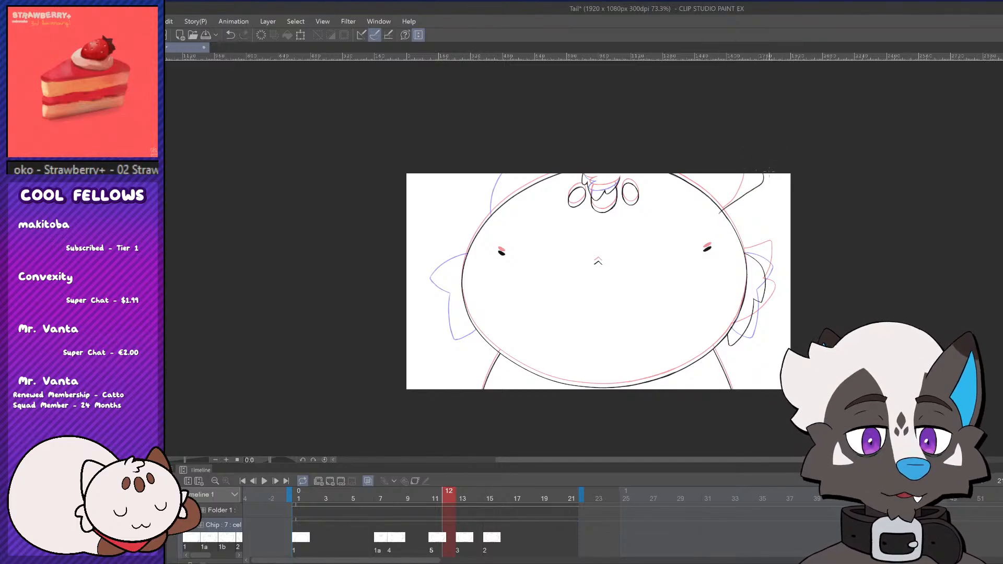
{"action": "left_click_drag", "start_coordinate": [361, 492], "coordinate": [328, 491]}
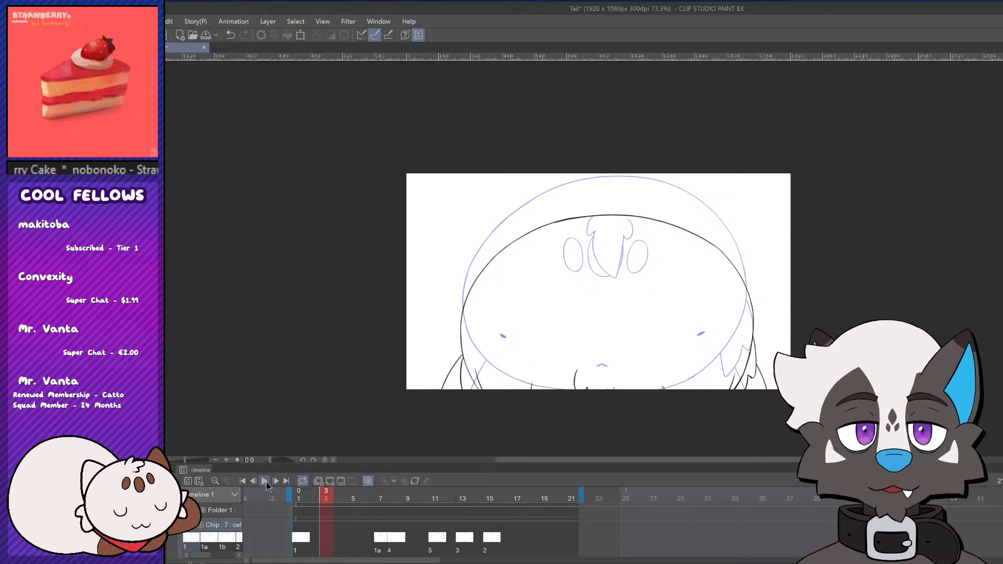
{"action": "left_click", "coordinate": [264, 481]}
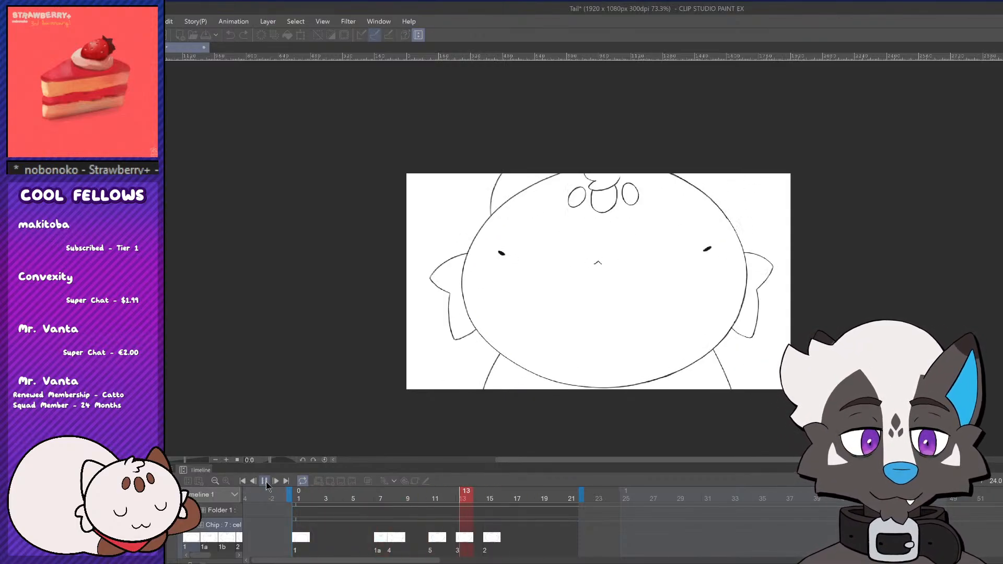
Step through cels 5, 3 and 2 to compare the onion-skinned right ear positions
{"action": "left_click", "coordinate": [432, 538]}
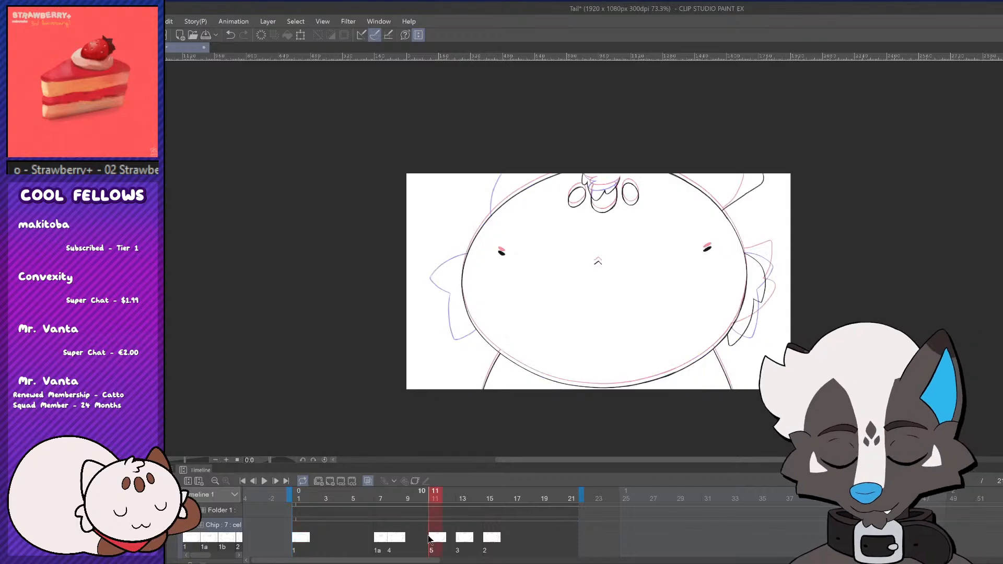
{"action": "left_click", "coordinate": [433, 535]}
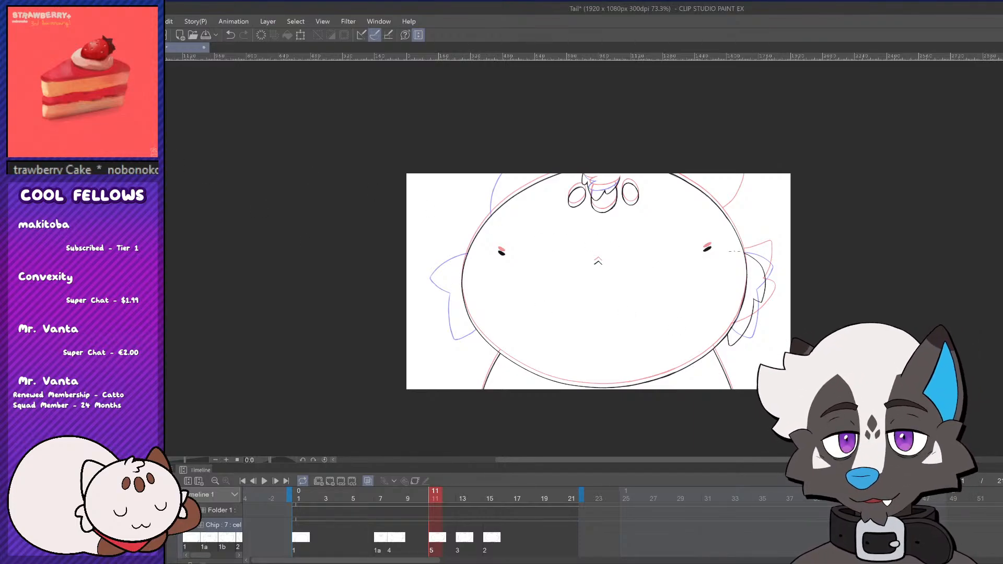
{"action": "left_click", "coordinate": [463, 536]}
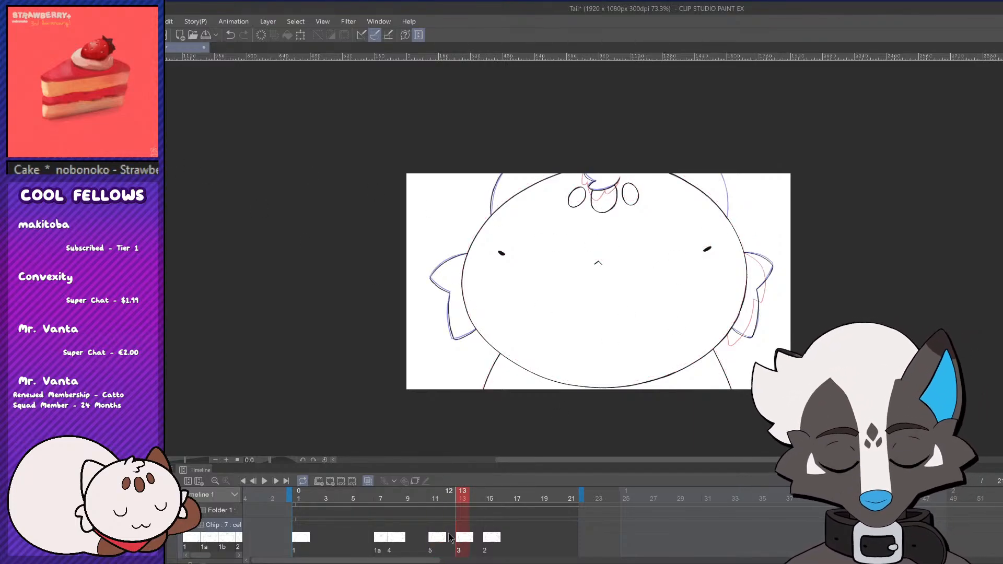
{"action": "left_click", "coordinate": [453, 534]}
{"action": "left_click", "coordinate": [491, 536]}
{"action": "left_click", "coordinate": [463, 536]}
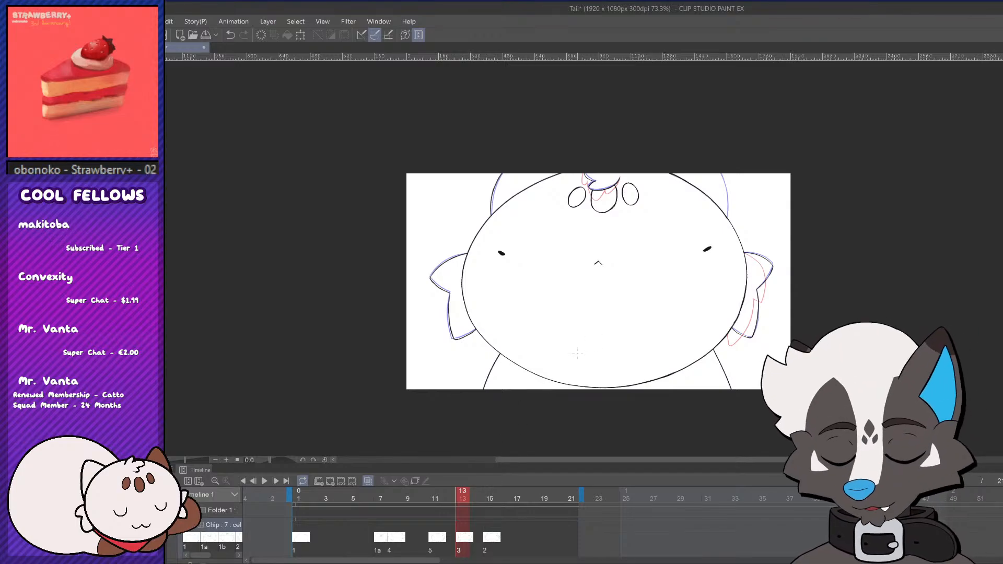
{"action": "left_click", "coordinate": [476, 536]}
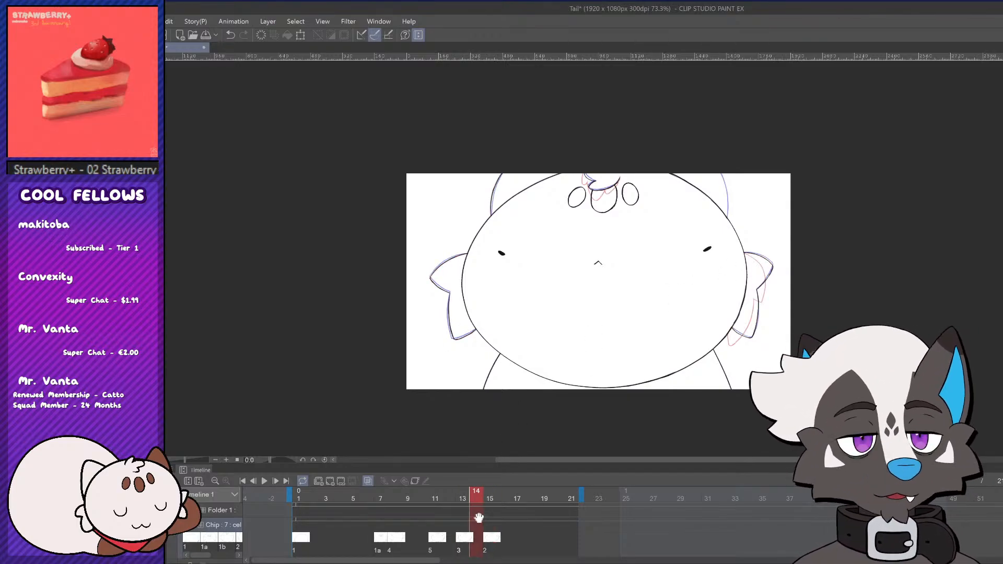
Try a right ear outline on cel 3 at frame 14 slightly outside the onion-skinned ear of cel 2, and play it back
{"action": "mouse_move", "coordinate": [726, 224]}
{"action": "left_mouse_down"}
{"action": "mouse_move", "coordinate": [723, 171]}
{"action": "mouse_move", "coordinate": [729, 230]}
{"action": "left_mouse_up"}
{"action": "key", "text": "ctrl+z"}
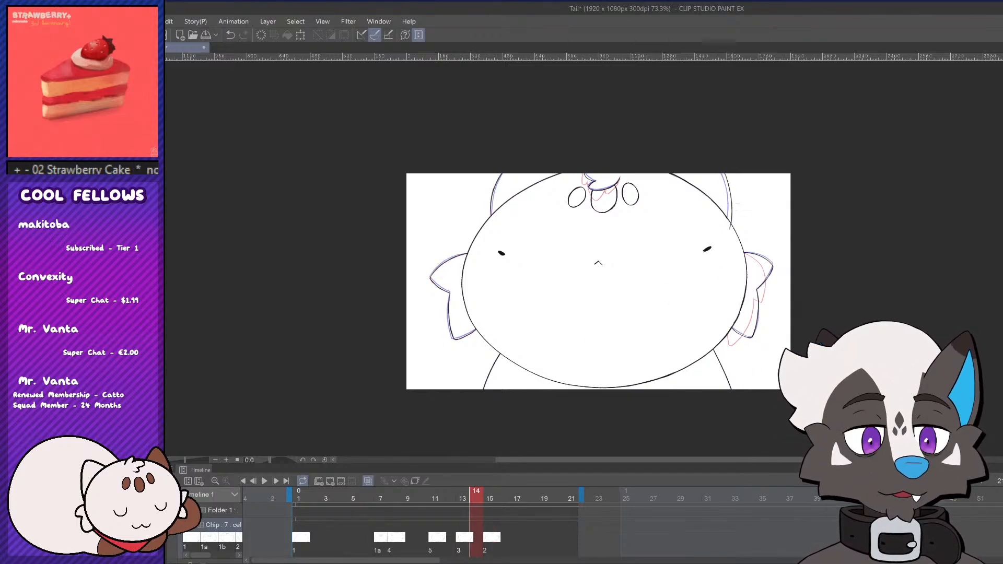
{"action": "key", "text": "ctrl+z"}
{"action": "mouse_move", "coordinate": [724, 172]}
{"action": "left_mouse_down"}
{"action": "mouse_move", "coordinate": [727, 225]}
{"action": "mouse_move", "coordinate": [723, 173]}
{"action": "left_mouse_up"}
{"action": "key", "text": "ctrl+z"}
{"action": "key", "text": "ctrl+z"}
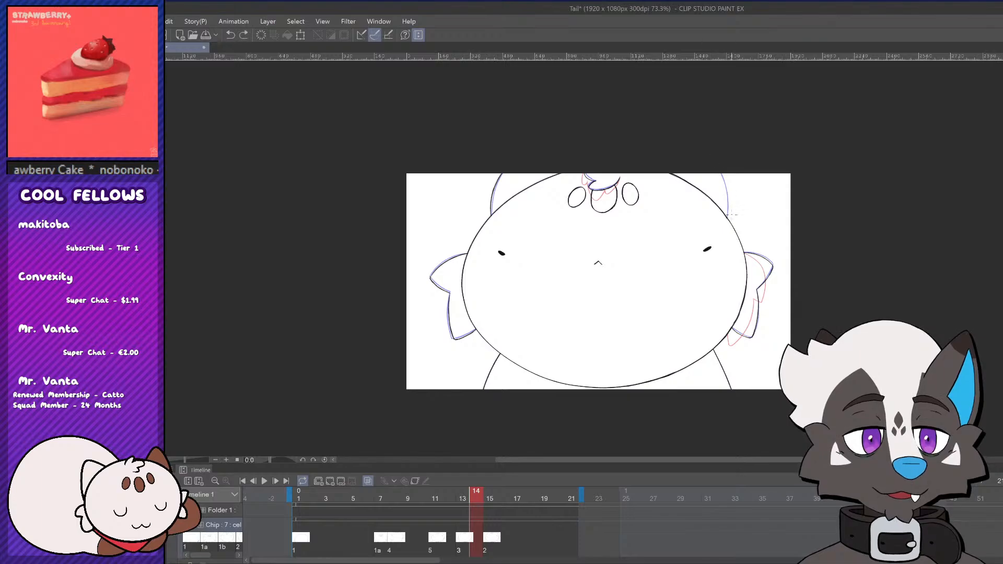
{"action": "left_click_drag", "start_coordinate": [726, 221], "coordinate": [725, 174]}
{"action": "key", "text": "ctrl+z"}
{"action": "left_click_drag", "start_coordinate": [726, 222], "coordinate": [724, 173]}
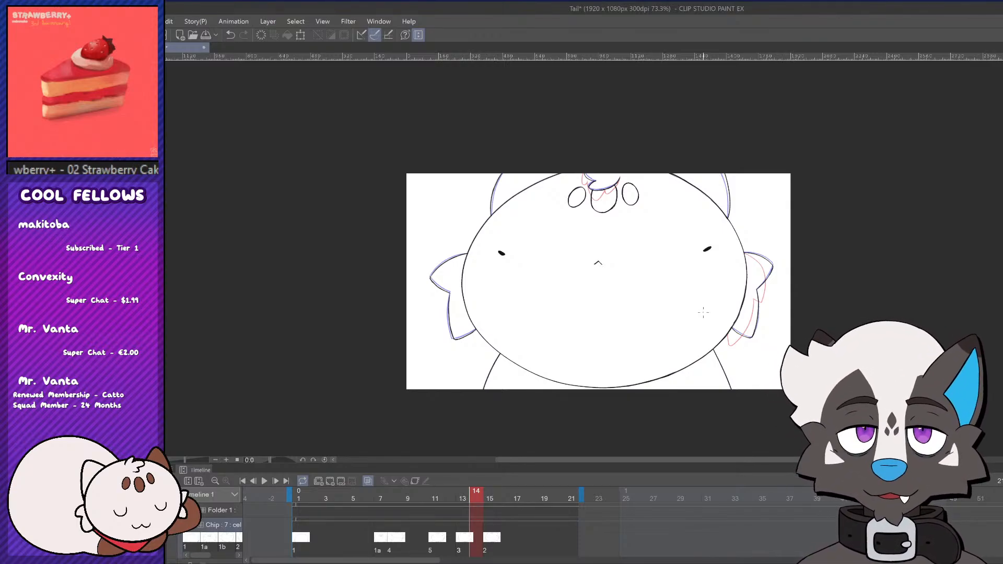
{"action": "left_click", "coordinate": [451, 500]}
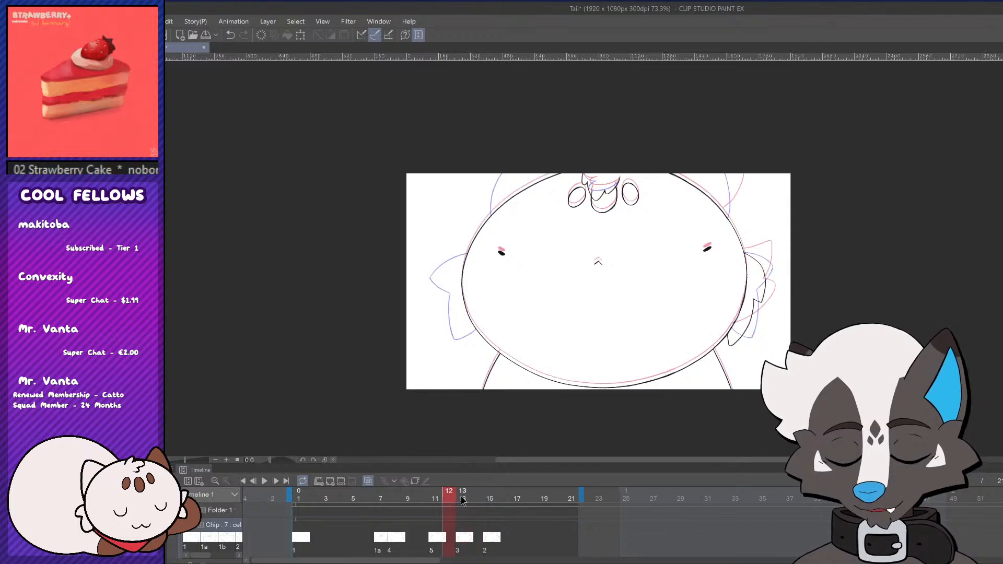
{"action": "left_click_drag", "start_coordinate": [449, 500], "coordinate": [474, 494]}
{"action": "left_click", "coordinate": [265, 481]}
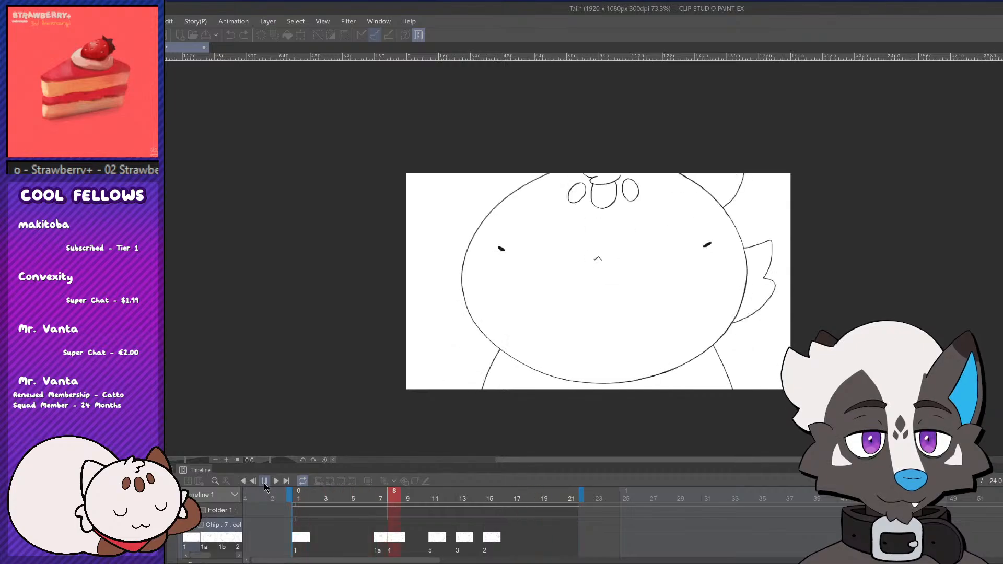
{"action": "left_click", "coordinate": [264, 483]}
Step between cels 5 and 3 on frames 11 to 13 to examine the right ear's spacing
{"action": "left_click", "coordinate": [434, 533]}
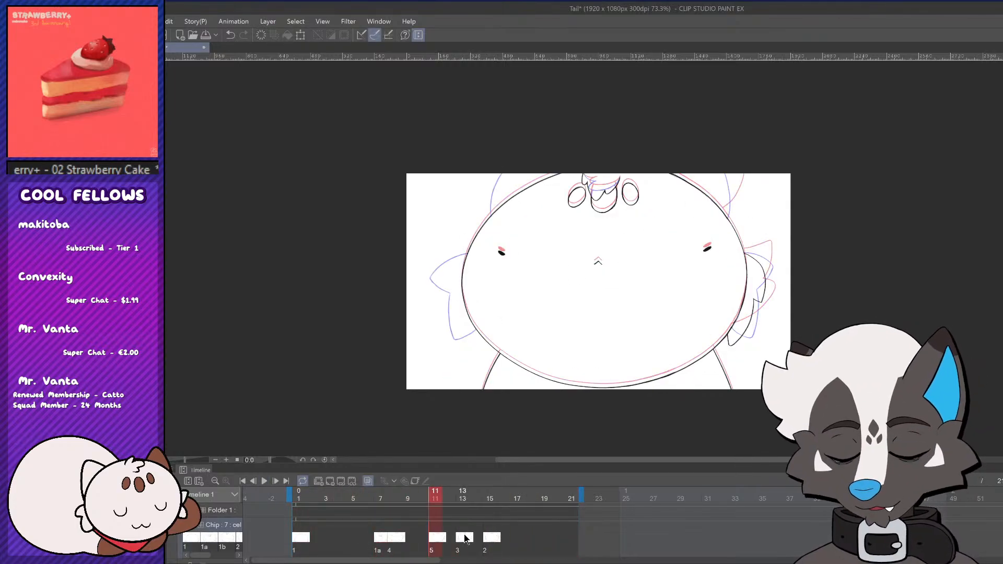
{"action": "left_click", "coordinate": [464, 535]}
{"action": "left_click", "coordinate": [448, 531]}
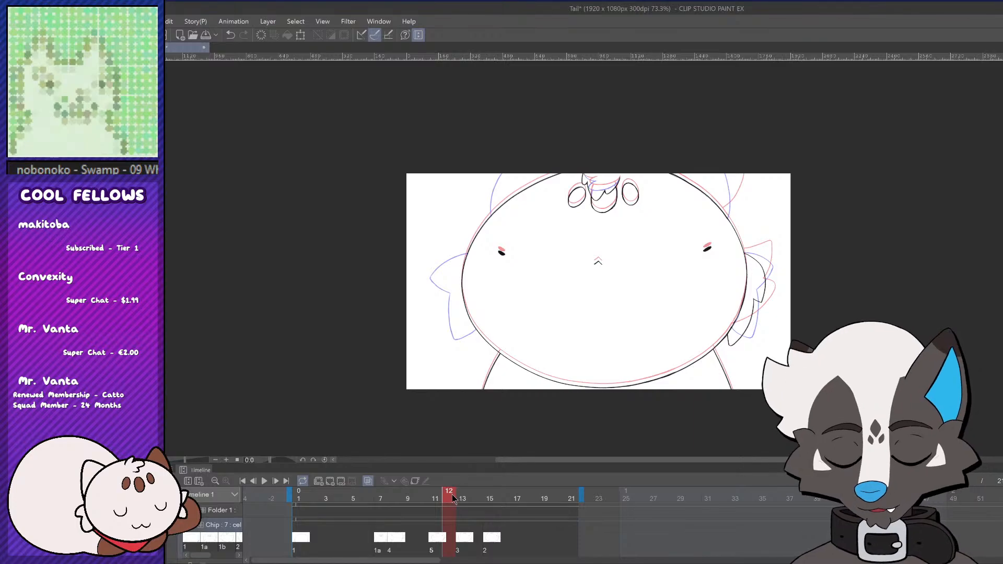
{"action": "left_click", "coordinate": [424, 510]}
{"action": "left_click", "coordinate": [447, 511]}
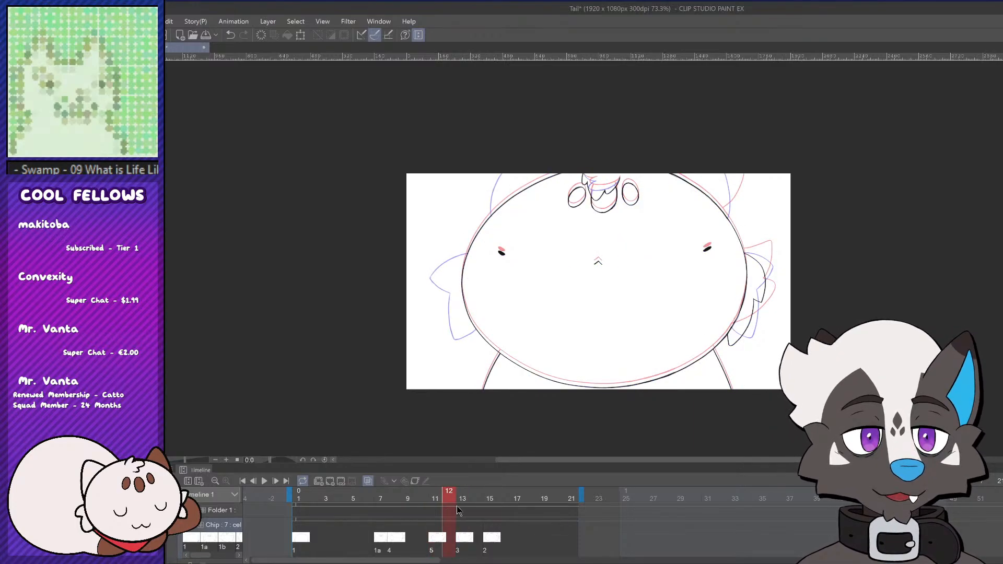
{"action": "mouse_move", "coordinate": [447, 508]}
{"action": "left_mouse_down"}
{"action": "mouse_move", "coordinate": [425, 513]}
{"action": "mouse_move", "coordinate": [473, 502]}
{"action": "mouse_move", "coordinate": [412, 524]}
{"action": "mouse_move", "coordinate": [447, 520]}
{"action": "mouse_move", "coordinate": [388, 534]}
{"action": "mouse_move", "coordinate": [436, 526]}
{"action": "left_mouse_up"}
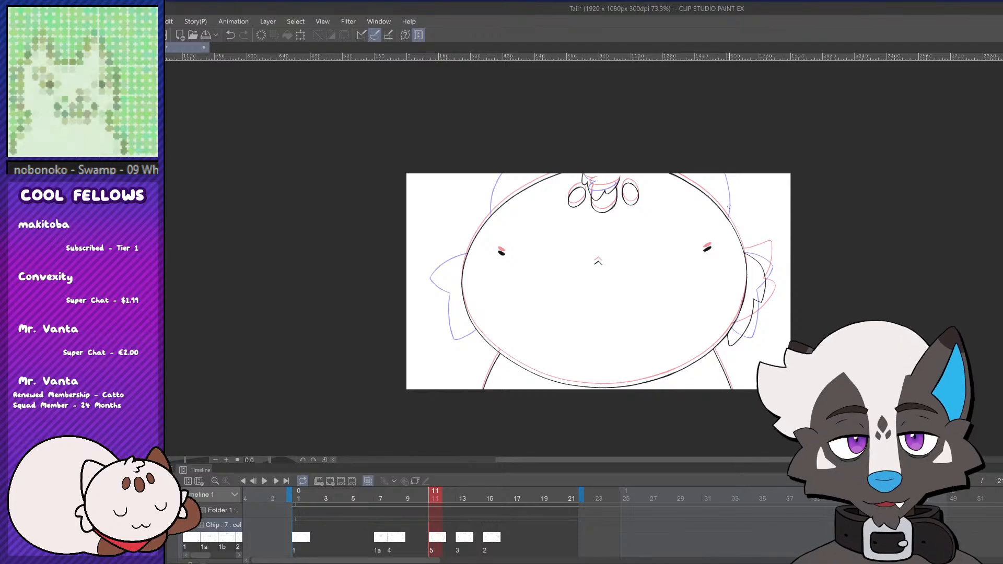
Redraw the right ear on cel 3 at frame 14 close to the onion-skinned ear of cel 2, ending it cleanly at the head outline
{"action": "left_click", "coordinate": [459, 551]}
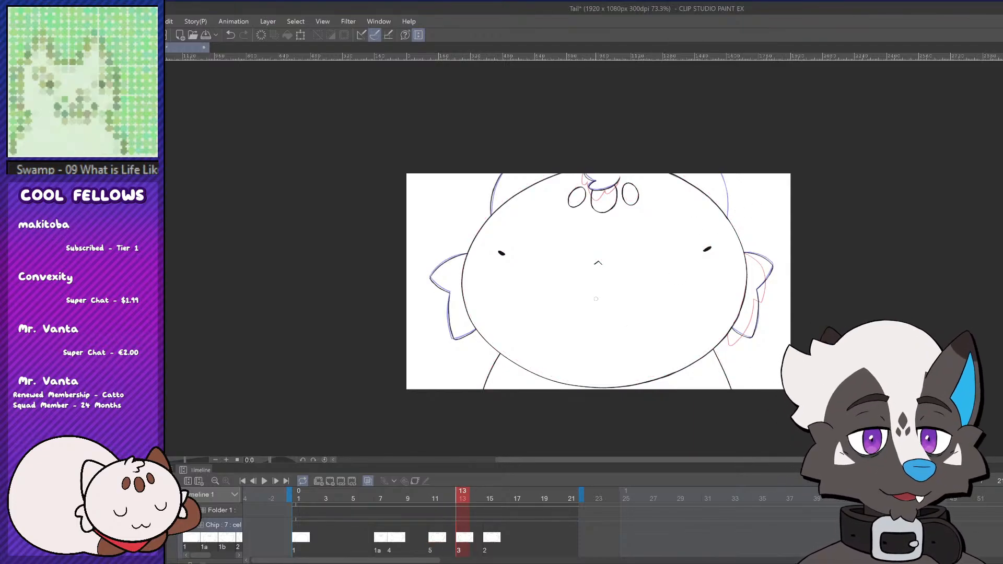
{"action": "left_click_drag", "start_coordinate": [492, 538], "coordinate": [477, 528]}
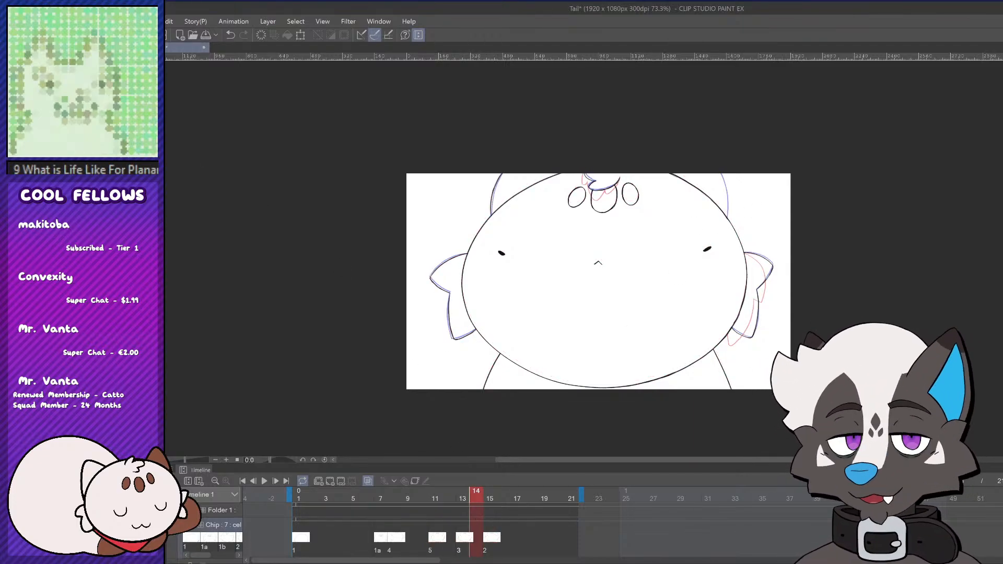
{"action": "scroll", "coordinate": [734, 196], "scroll_direction": "up", "scroll_amount": 3}
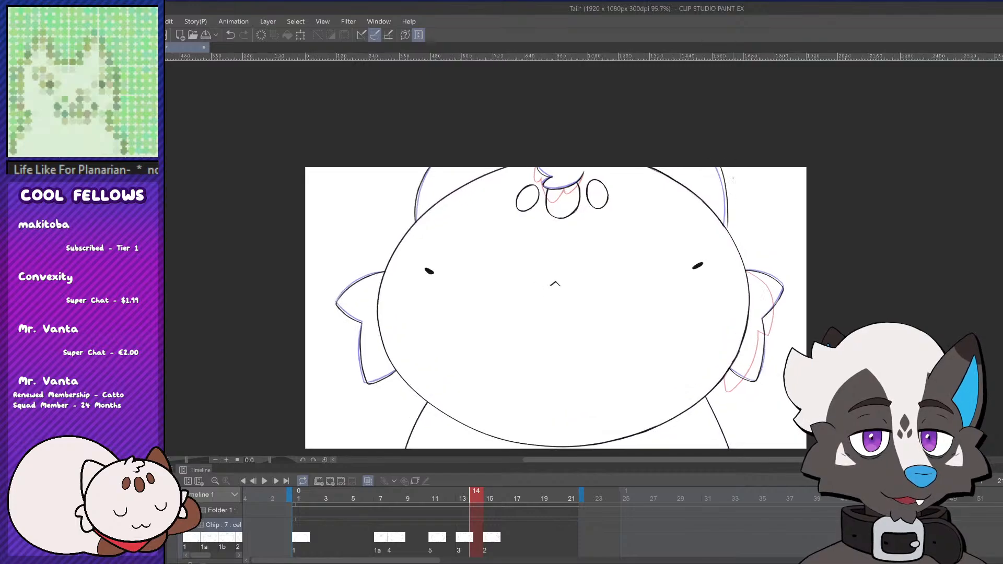
{"action": "left_click_drag", "start_coordinate": [724, 206], "coordinate": [719, 251]}
{"action": "key", "text": "ctrl+z"}
{"action": "key", "text": "ctrl+z"}
{"action": "key", "text": "ctrl+z"}
{"action": "left_click_drag", "start_coordinate": [725, 200], "coordinate": [719, 249]}
{"action": "key", "text": "ctrl+z"}
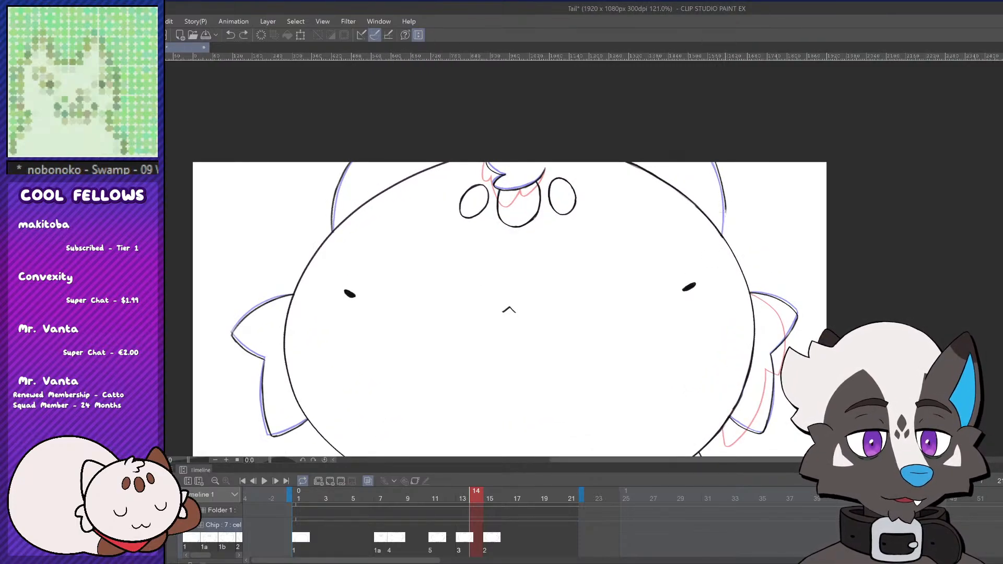
{"action": "left_click_drag", "start_coordinate": [725, 202], "coordinate": [720, 250]}
{"action": "key", "text": "e"}
{"action": "scroll", "coordinate": [729, 247], "scroll_direction": "down", "scroll_amount": 3}
{"action": "scroll", "coordinate": [721, 241], "scroll_direction": "up", "scroll_amount": 4}
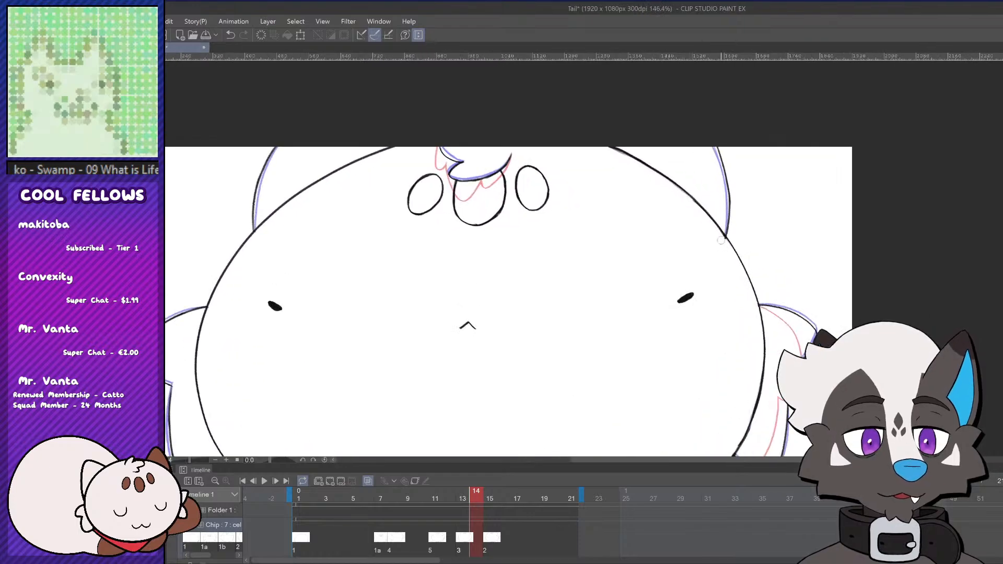
{"action": "scroll", "coordinate": [724, 246], "scroll_direction": "down", "scroll_amount": 4}
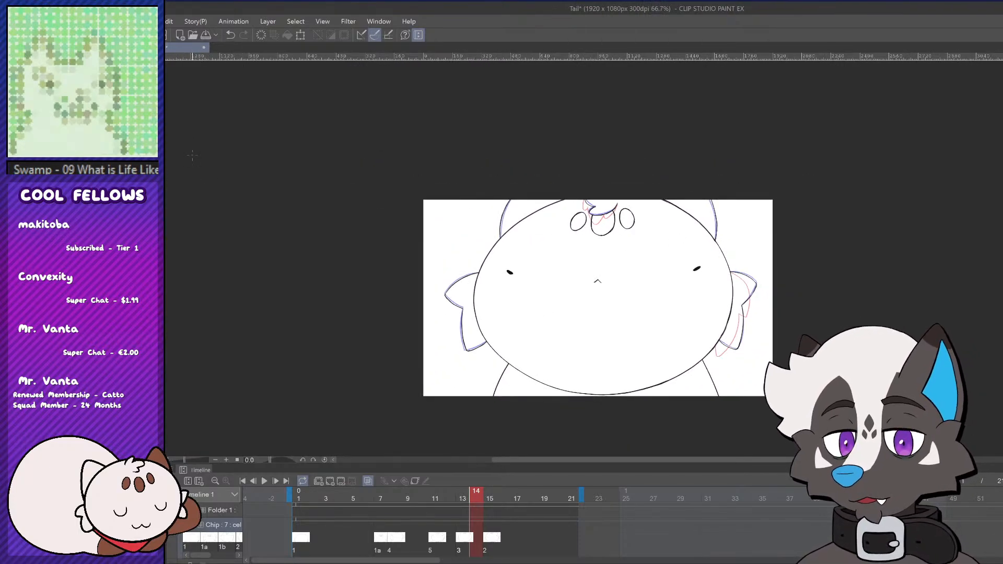
Play back the animation and go to cel 5 at frame 11 to examine the ear positions
{"action": "scroll", "coordinate": [726, 314], "scroll_direction": "up", "scroll_amount": 2}
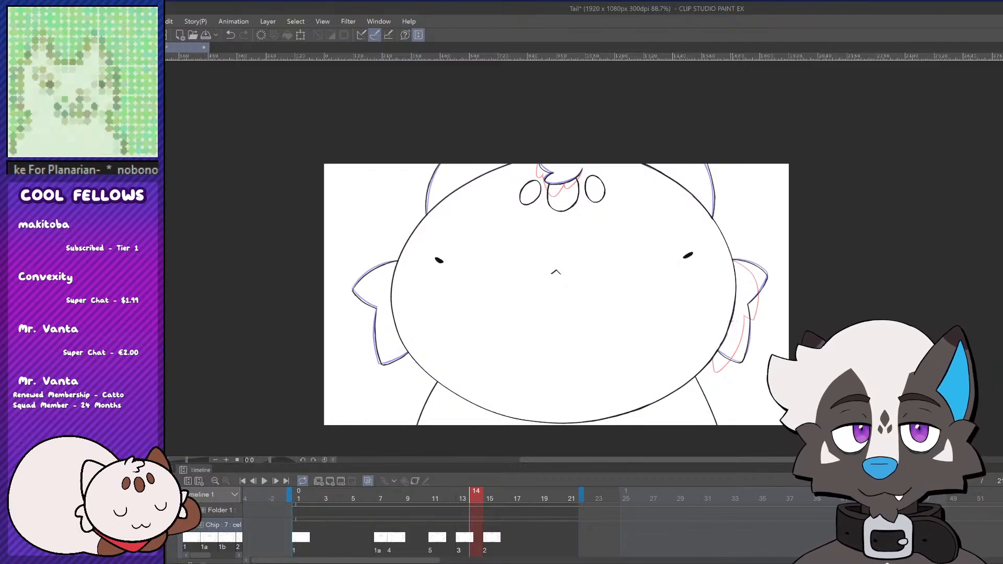
{"action": "left_click", "coordinate": [265, 481]}
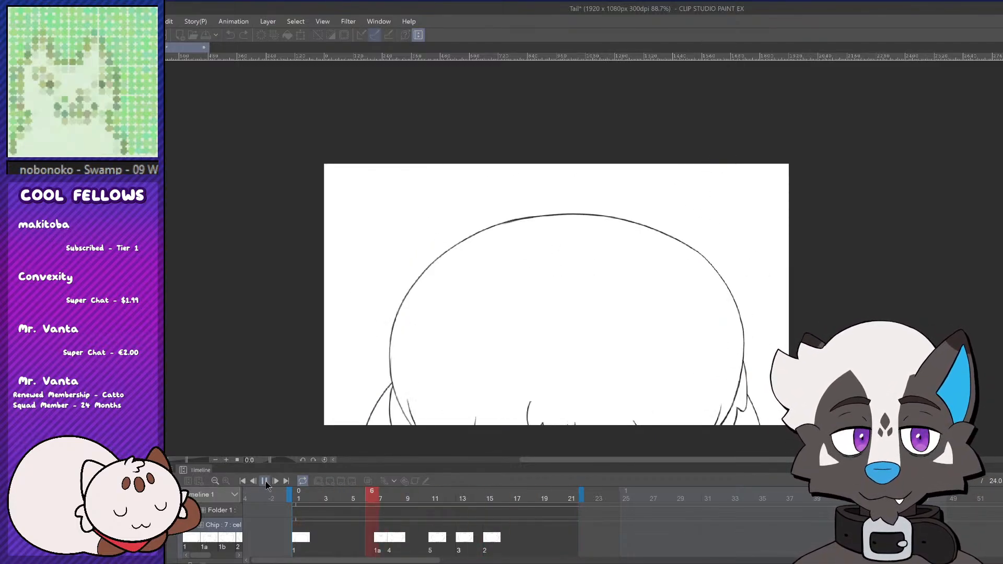
{"action": "left_click", "coordinate": [416, 481]}
{"action": "left_click", "coordinate": [439, 531]}
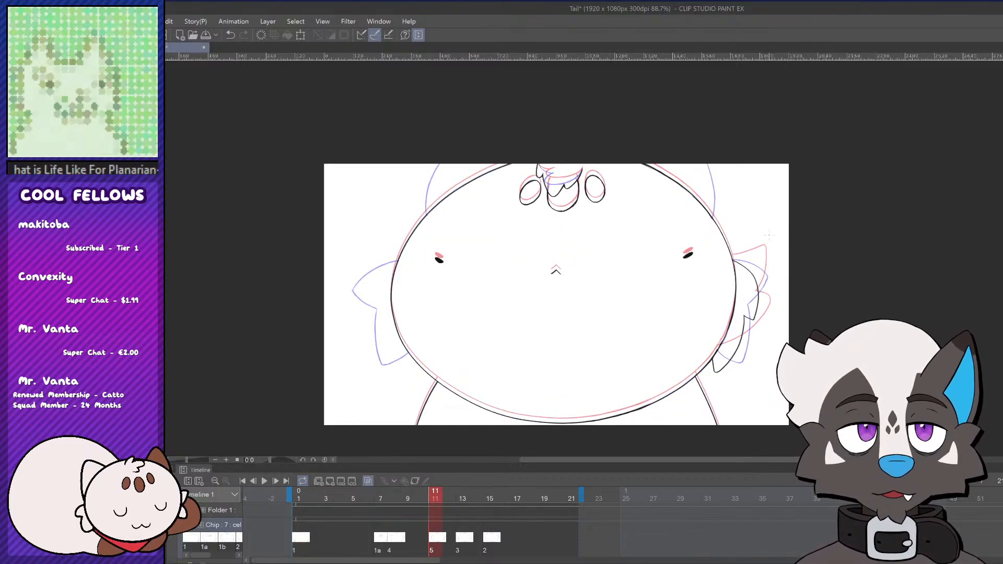
Draw the drooping right ear on cel 1a at frame 7 as a long rounded curve hugging the head's upper side
{"action": "left_click_drag", "start_coordinate": [445, 497], "coordinate": [386, 510]}
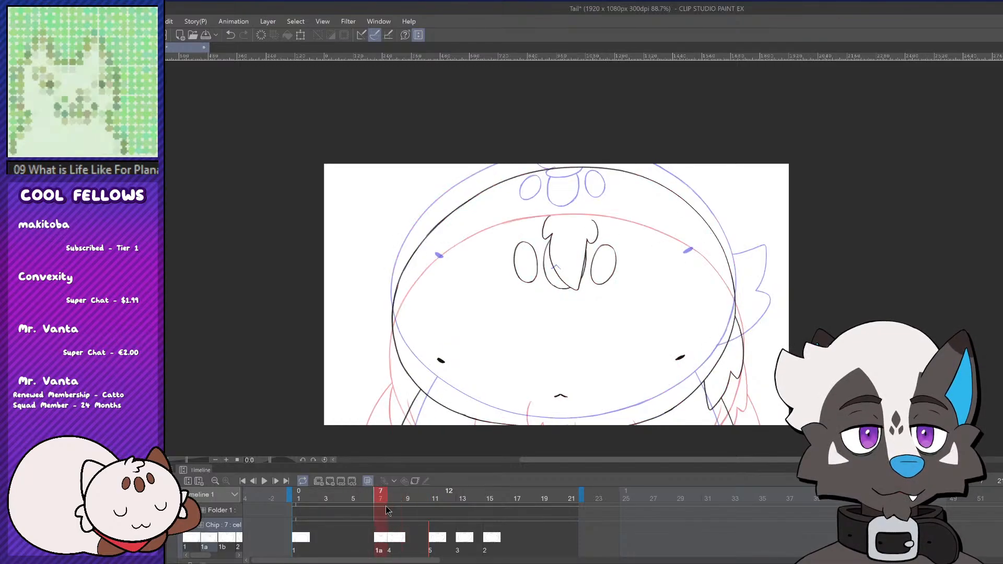
{"action": "mouse_move", "coordinate": [640, 175]}
{"action": "left_mouse_down"}
{"action": "mouse_move", "coordinate": [750, 284]}
{"action": "mouse_move", "coordinate": [726, 280]}
{"action": "mouse_move", "coordinate": [740, 221]}
{"action": "mouse_move", "coordinate": [752, 292]}
{"action": "left_mouse_up"}
{"action": "key", "text": "ctrl+z"}
{"action": "key", "text": "ctrl+z"}
{"action": "left_click_drag", "start_coordinate": [639, 177], "coordinate": [770, 285]}
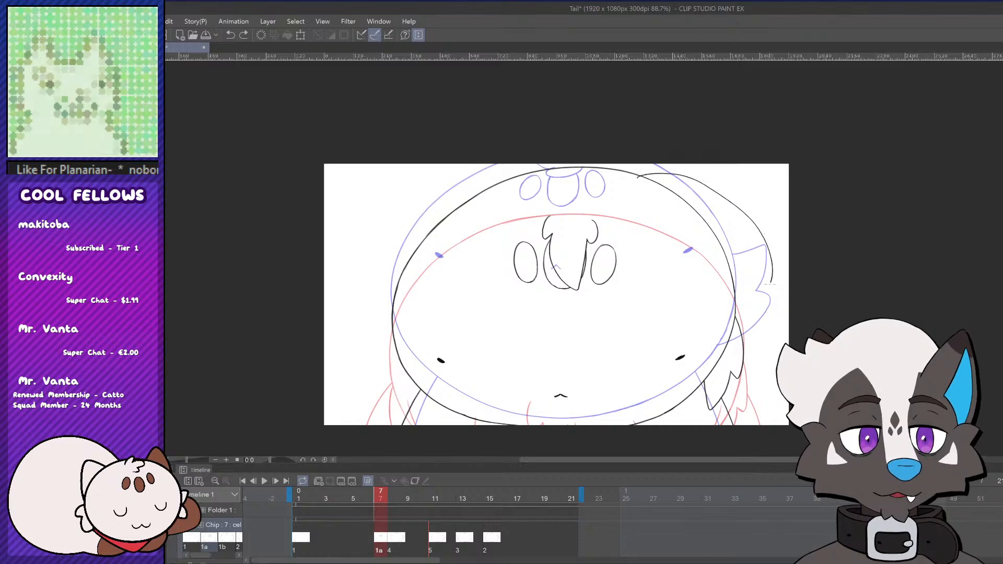
{"action": "key", "text": "ctrl+z"}
{"action": "mouse_move", "coordinate": [629, 177]}
{"action": "left_mouse_down"}
{"action": "mouse_move", "coordinate": [737, 221]}
{"action": "mouse_move", "coordinate": [764, 302]}
{"action": "left_mouse_up"}
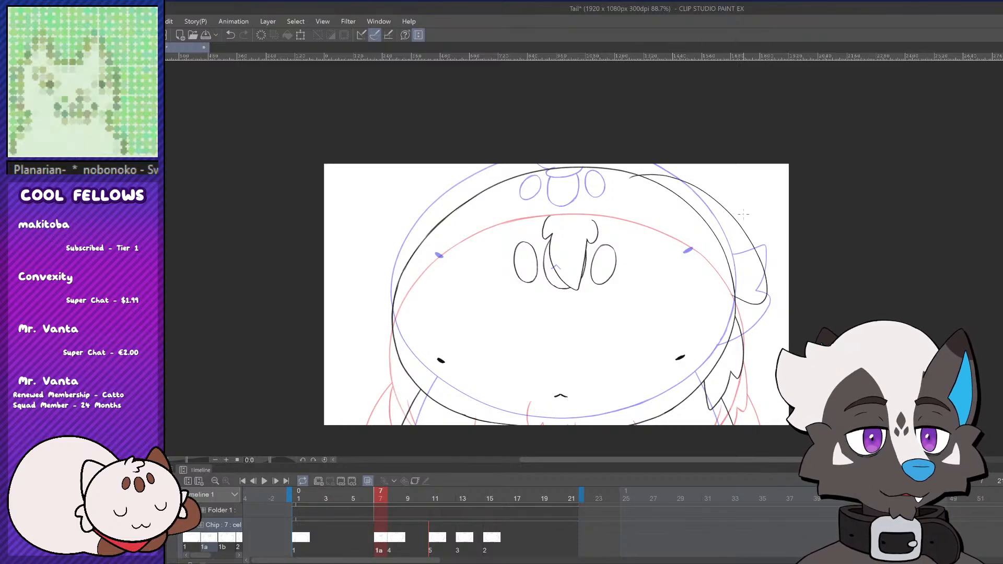
Draw the right ear on cel 4 at frame 9 as a short curve from the head outline to the canvas's upper edge
{"action": "left_click", "coordinate": [410, 538]}
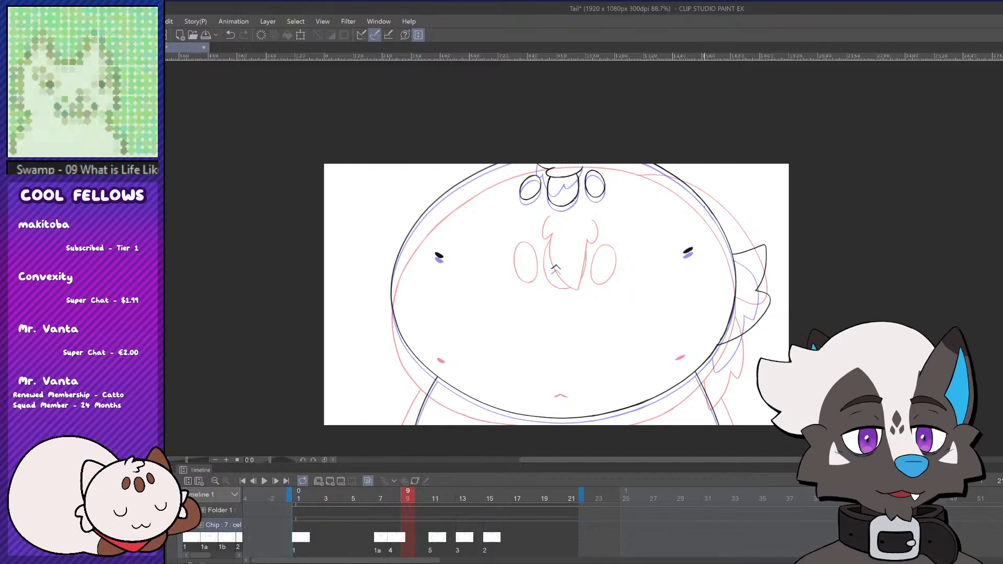
{"action": "key", "text": "ctrl+z"}
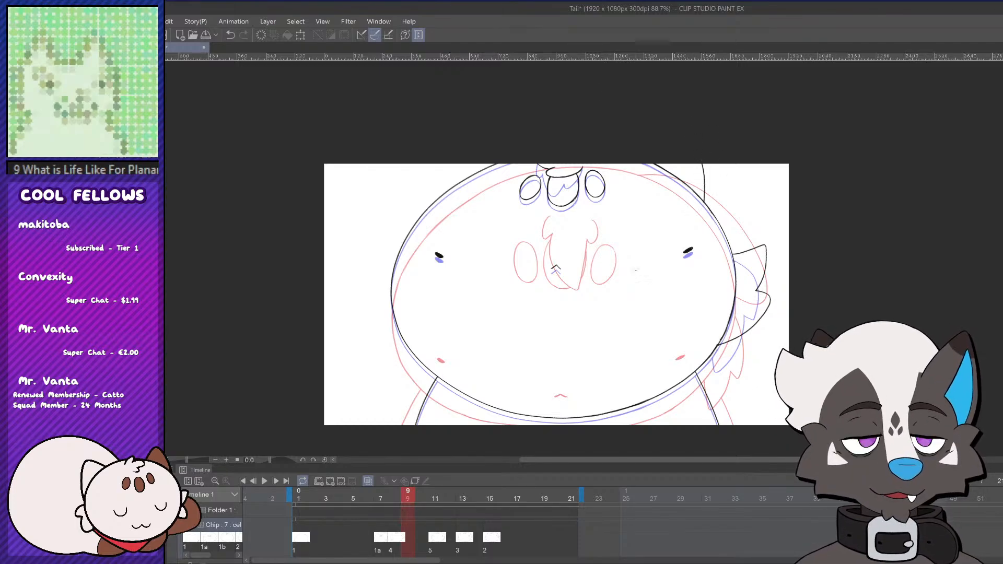
{"action": "mouse_move", "coordinate": [406, 499]}
{"action": "left_mouse_down"}
{"action": "mouse_move", "coordinate": [386, 503]}
{"action": "mouse_move", "coordinate": [429, 500]}
{"action": "left_mouse_up"}
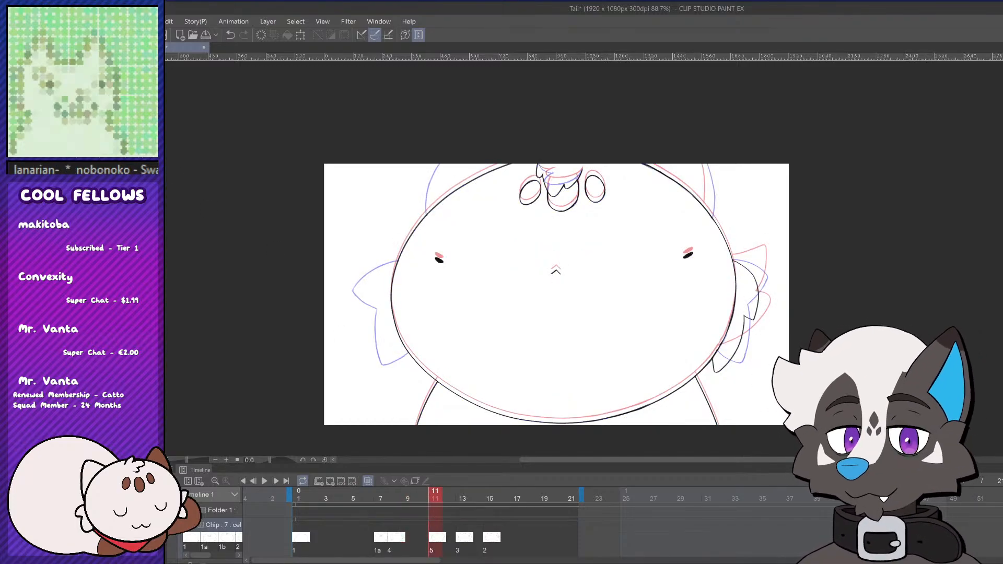
Compare the right ear across cels 3, 5 and 4, and play the animation from frame 1
{"action": "left_click", "coordinate": [472, 538]}
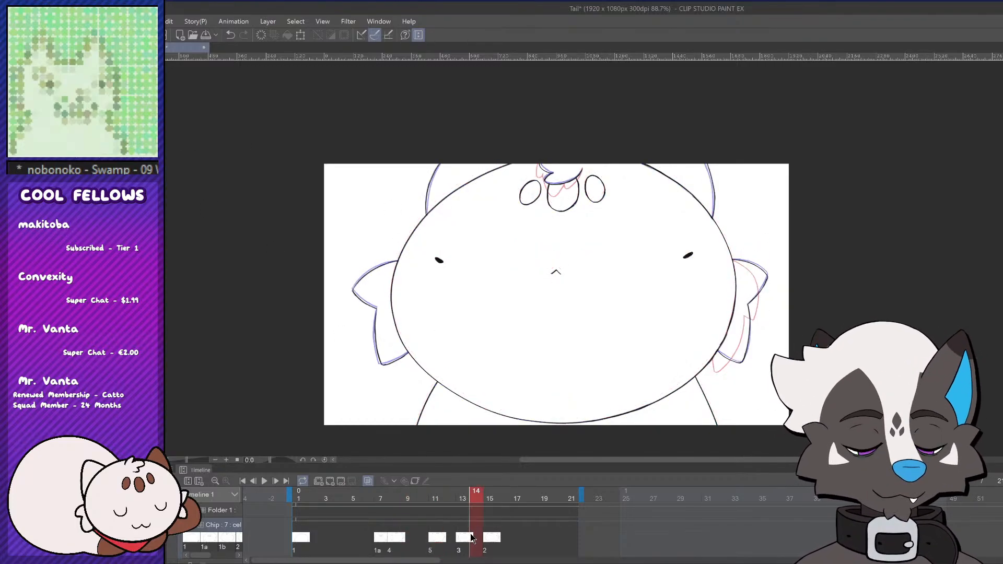
{"action": "left_click", "coordinate": [449, 540]}
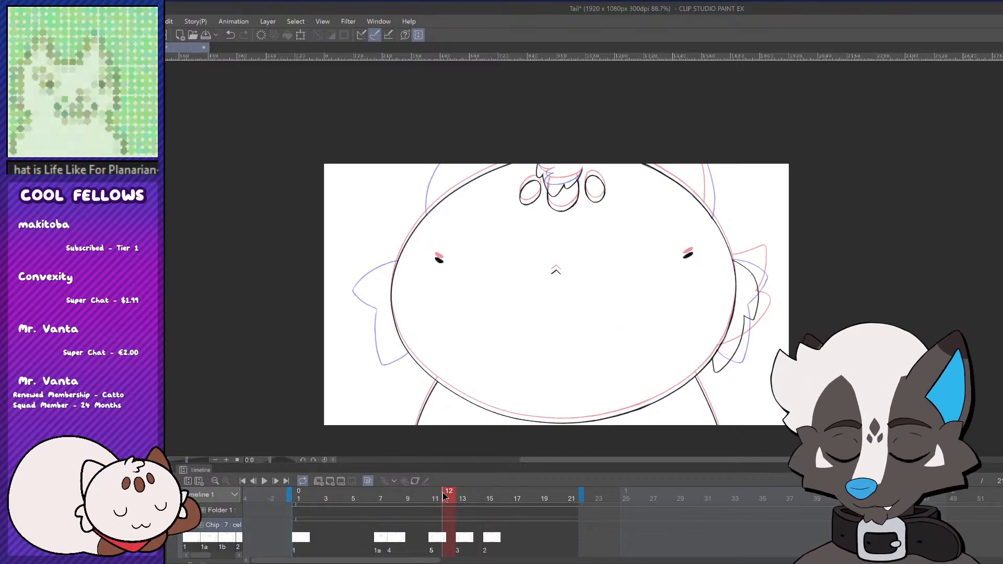
{"action": "mouse_move", "coordinate": [445, 494]}
{"action": "left_mouse_down"}
{"action": "mouse_move", "coordinate": [424, 504]}
{"action": "mouse_move", "coordinate": [466, 494]}
{"action": "mouse_move", "coordinate": [425, 517]}
{"action": "left_mouse_up"}
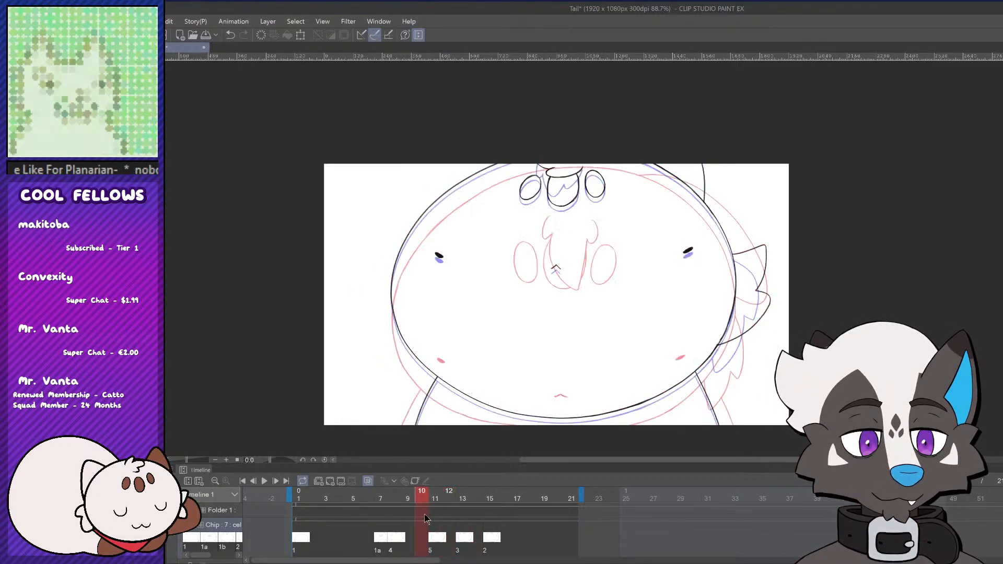
{"action": "left_click", "coordinate": [300, 499]}
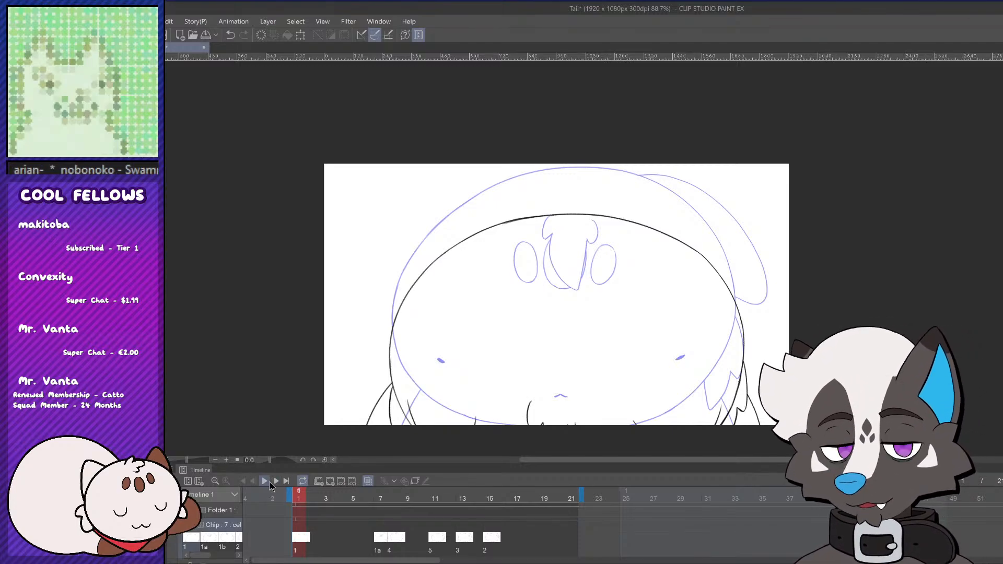
{"action": "left_click", "coordinate": [266, 486]}
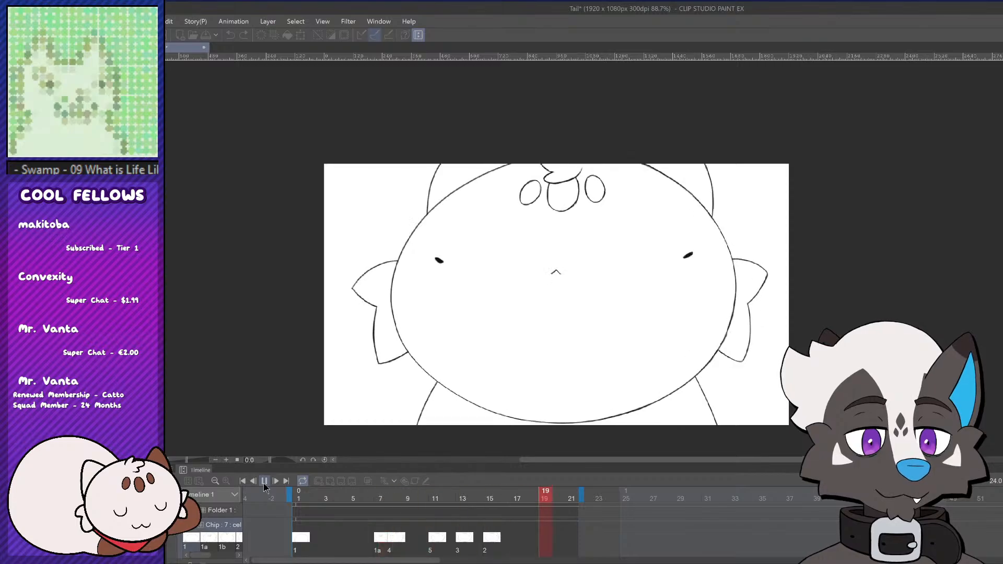
{"action": "left_click", "coordinate": [265, 486]}
Try an outward-slanting right ear line on cel 5 at frame 12 and play it back
{"action": "left_click", "coordinate": [448, 544]}
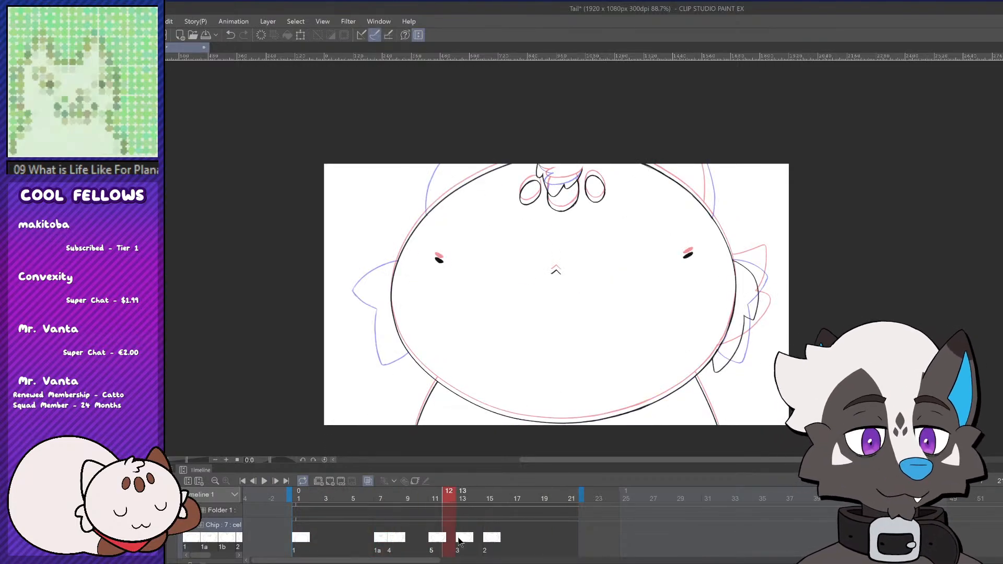
{"action": "left_click", "coordinate": [459, 543]}
{"action": "left_click", "coordinate": [446, 536]}
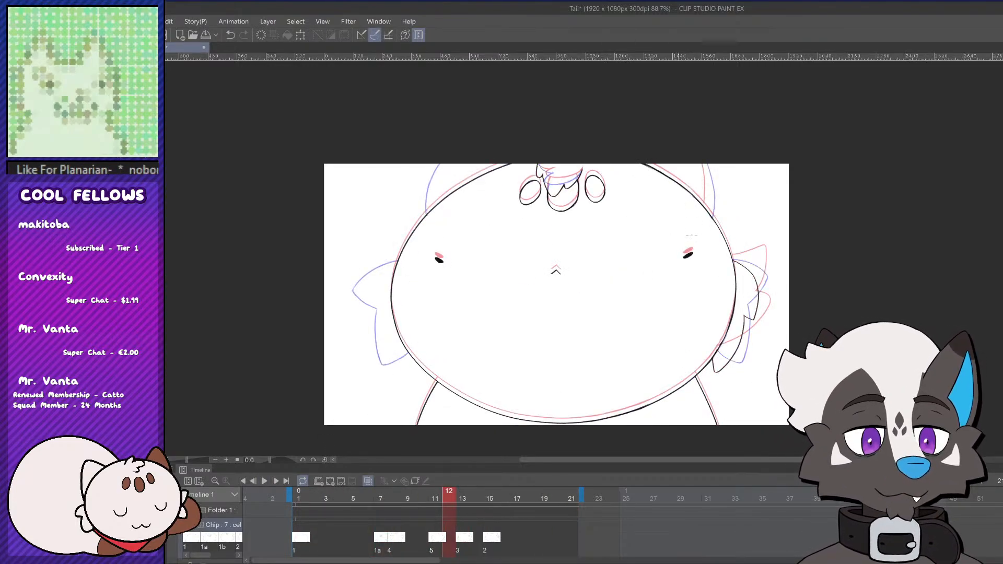
{"action": "mouse_move", "coordinate": [453, 497]}
{"action": "left_mouse_down"}
{"action": "mouse_move", "coordinate": [472, 493]}
{"action": "mouse_move", "coordinate": [447, 499]}
{"action": "left_mouse_up"}
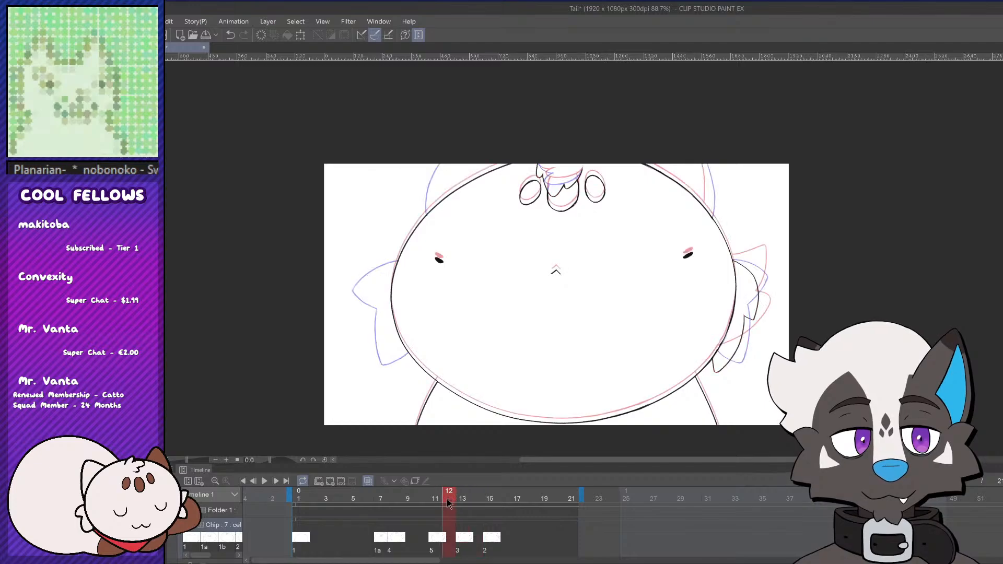
{"action": "left_click_drag", "start_coordinate": [733, 178], "coordinate": [739, 164]}
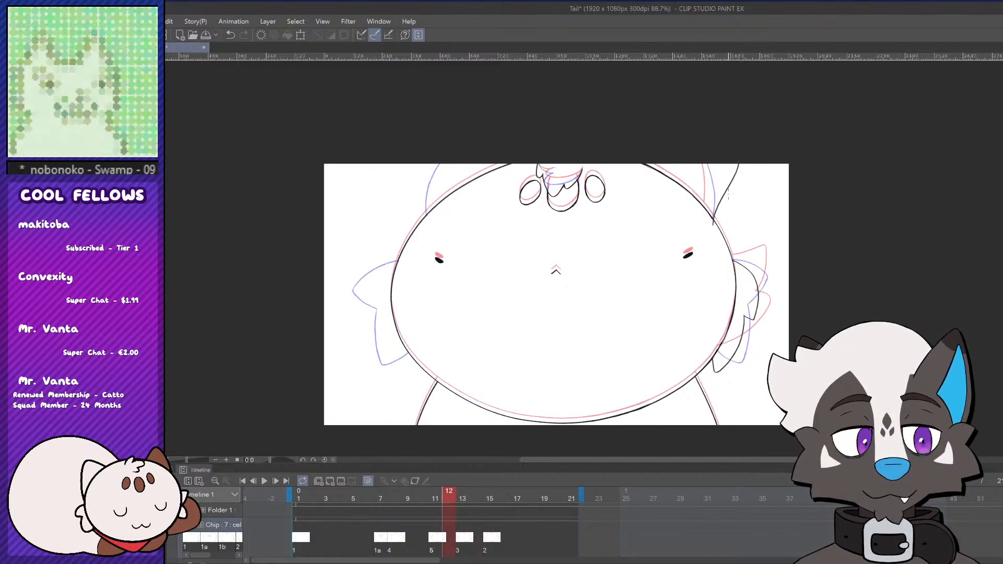
{"action": "left_click", "coordinate": [264, 482]}
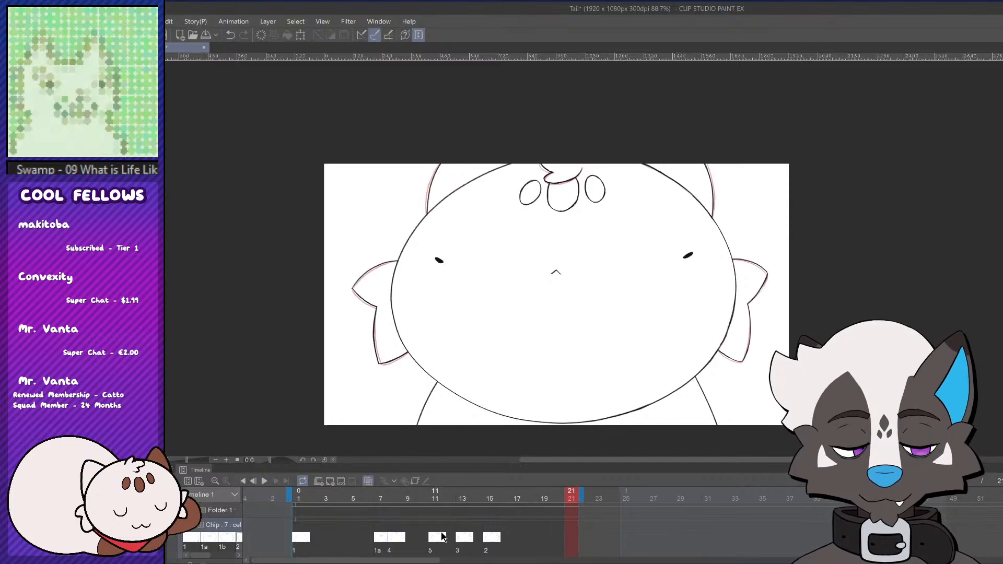
{"action": "left_click", "coordinate": [265, 481]}
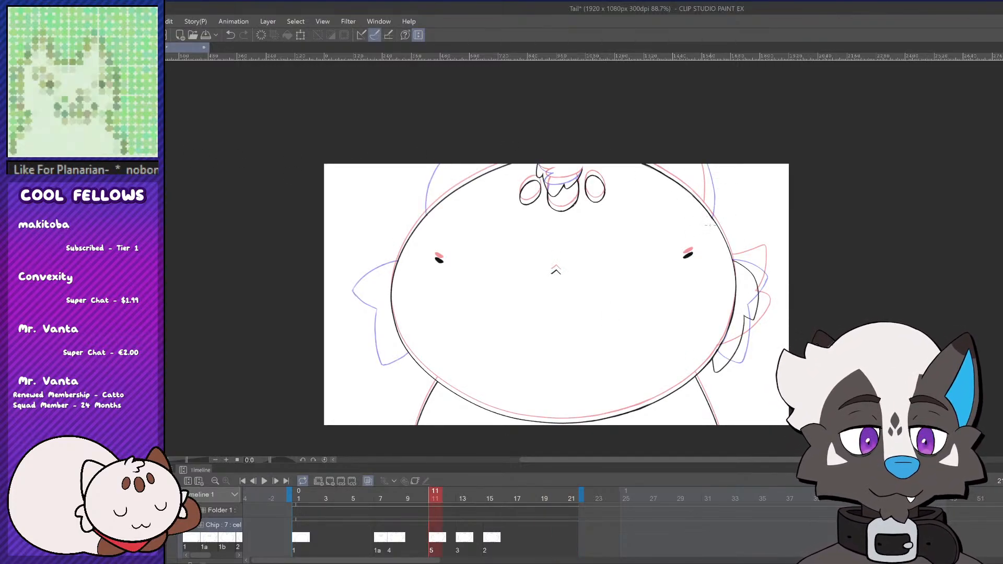
Redraw the right ear on cel 5 at frame 11 as a steeper curve just outside cel 3's onion-skinned ear, and play it back
{"action": "left_click_drag", "start_coordinate": [717, 189], "coordinate": [734, 147]}
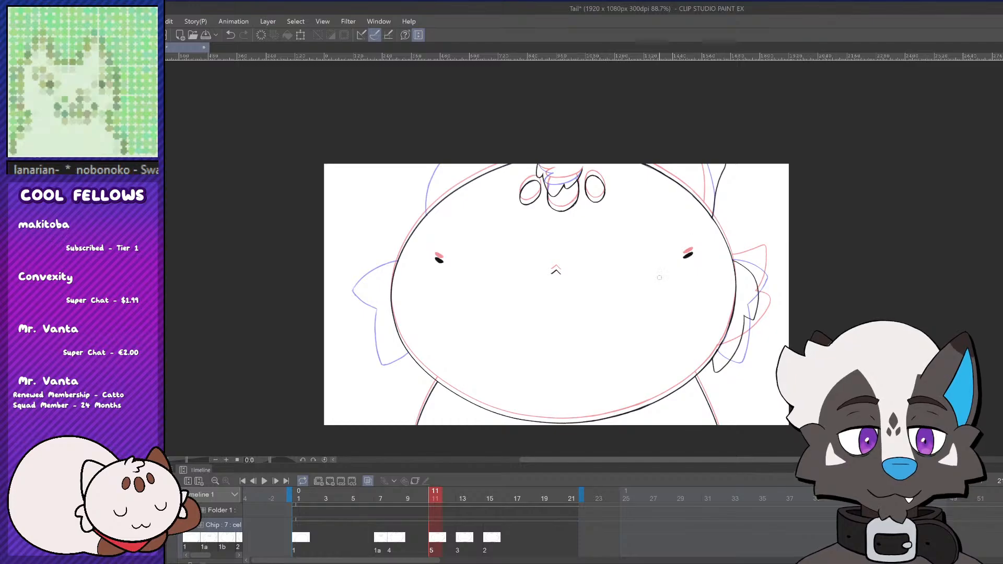
{"action": "scroll", "coordinate": [510, 324], "scroll_direction": "down", "scroll_amount": 4}
{"action": "scroll", "coordinate": [509, 324], "scroll_direction": "up", "scroll_amount": 2}
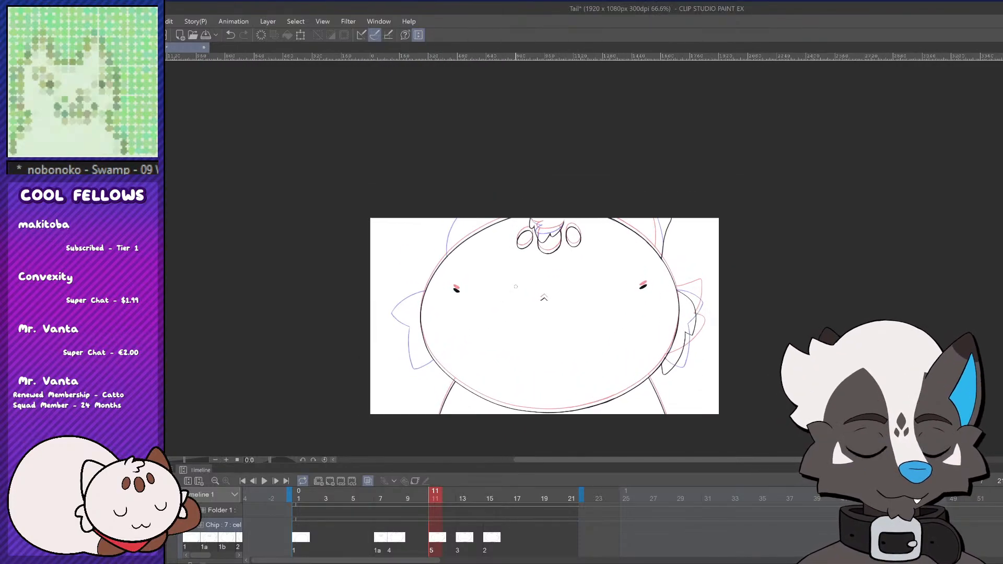
{"action": "scroll", "coordinate": [514, 289], "scroll_direction": "down", "scroll_amount": 2}
{"action": "scroll", "coordinate": [512, 292], "scroll_direction": "up", "scroll_amount": 1}
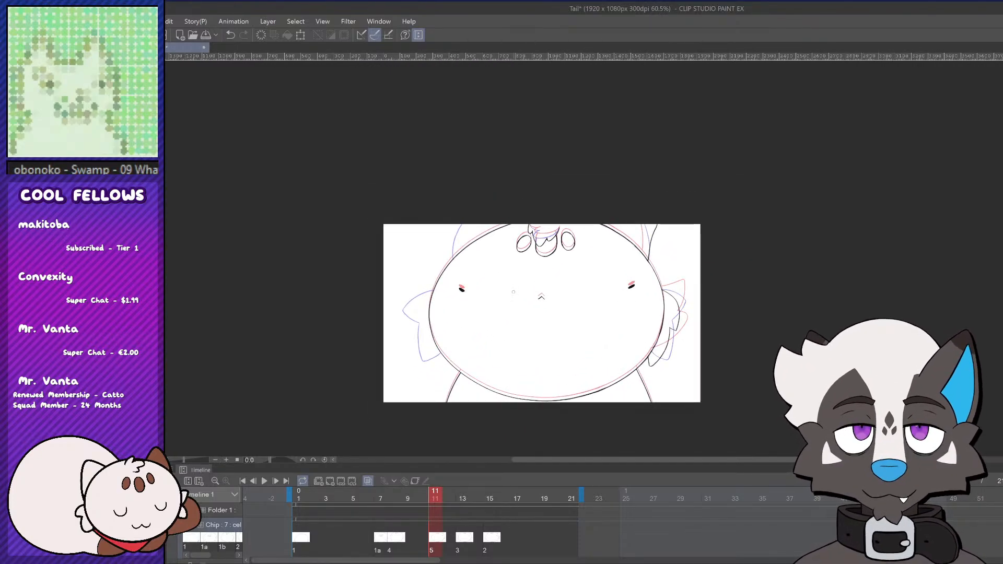
{"action": "scroll", "coordinate": [423, 349], "scroll_direction": "down", "scroll_amount": 1}
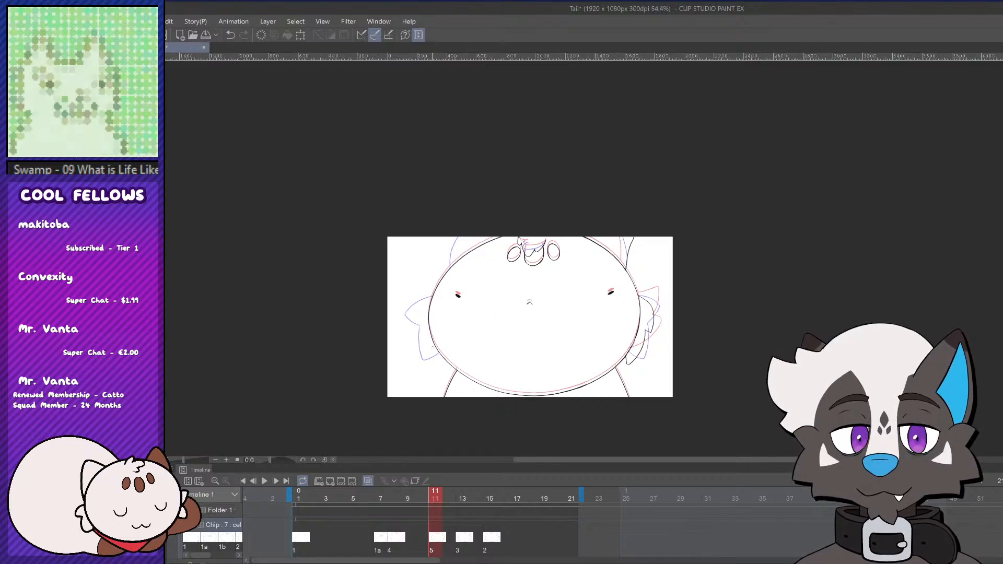
{"action": "left_click", "coordinate": [265, 481]}
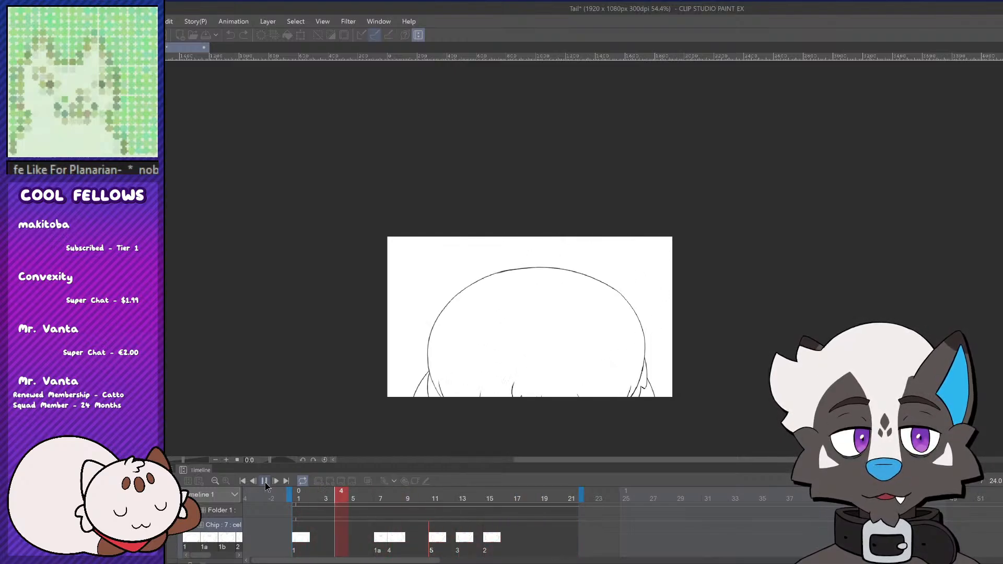
{"action": "left_click", "coordinate": [264, 481]}
Compare cel 4 with cel 5 at frame 11 and shift cel 5's drawing slightly downward
{"action": "left_click_drag", "start_coordinate": [400, 490], "coordinate": [422, 499]}
{"action": "scroll", "coordinate": [428, 314], "scroll_direction": "up", "scroll_amount": 3}
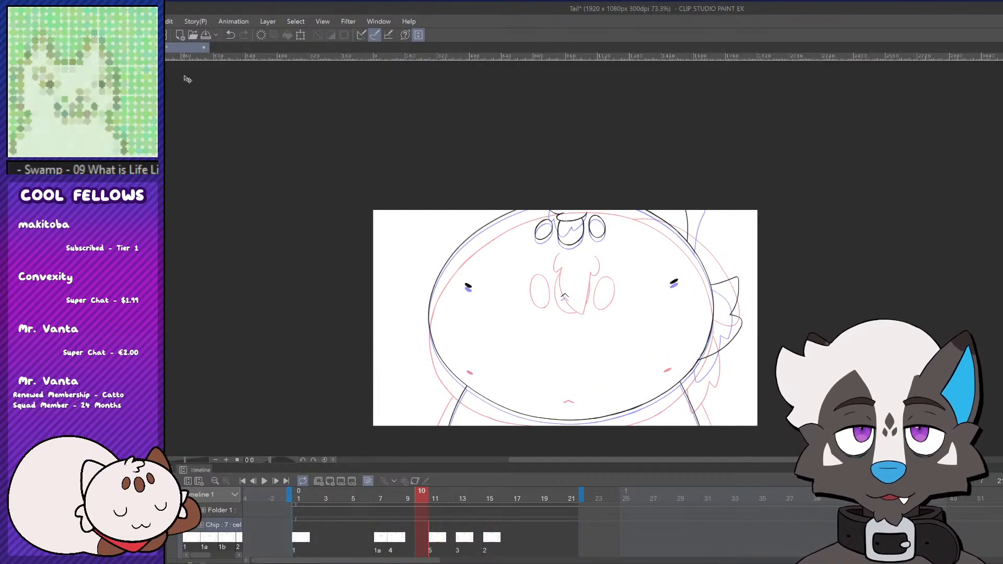
{"action": "scroll", "coordinate": [541, 415], "scroll_direction": "up", "scroll_amount": 2}
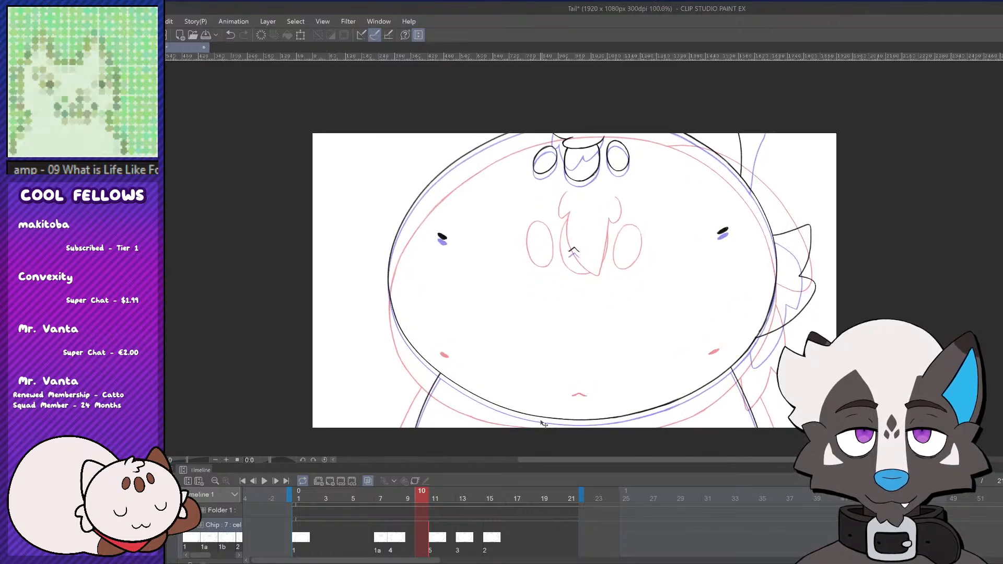
{"action": "scroll", "coordinate": [542, 414], "scroll_direction": "down", "scroll_amount": 1}
{"action": "scroll", "coordinate": [543, 414], "scroll_direction": "up", "scroll_amount": 1}
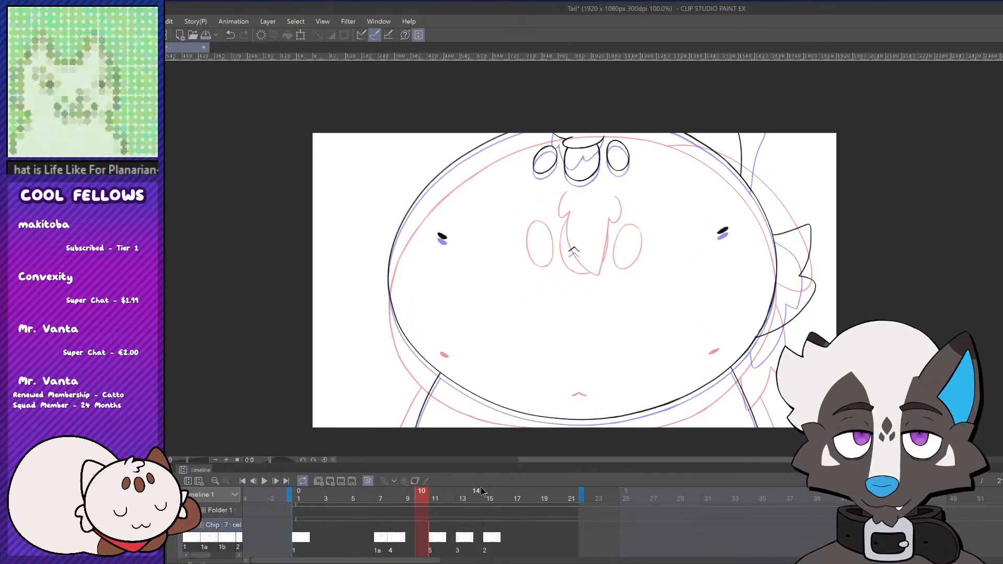
{"action": "mouse_move", "coordinate": [424, 501]}
{"action": "left_mouse_down"}
{"action": "mouse_move", "coordinate": [456, 504]}
{"action": "mouse_move", "coordinate": [423, 517]}
{"action": "mouse_move", "coordinate": [437, 516]}
{"action": "left_mouse_up"}
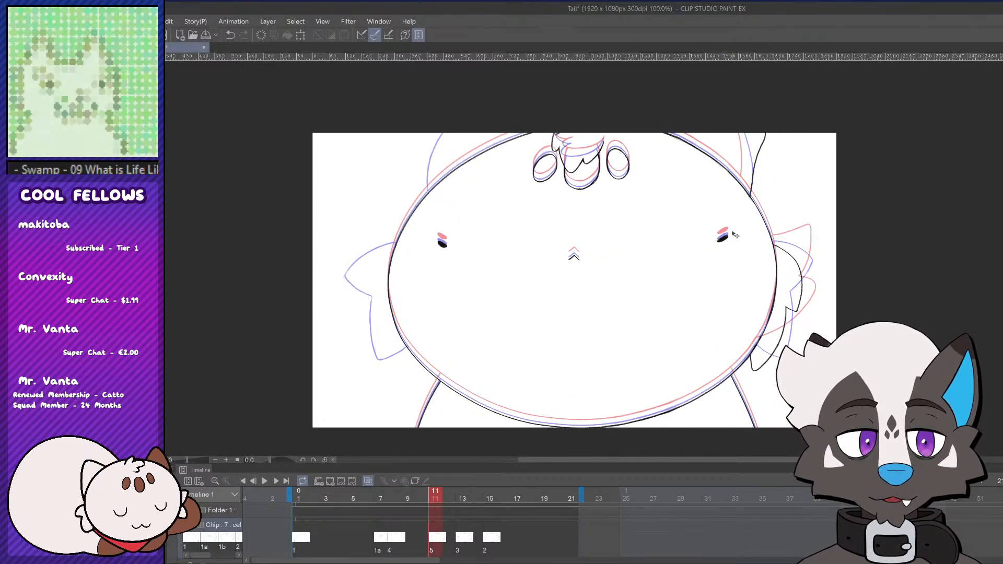
Play back the animation and step between cels 4 and 5 on frames 9 to 11 to check the motion
{"action": "left_click", "coordinate": [264, 481]}
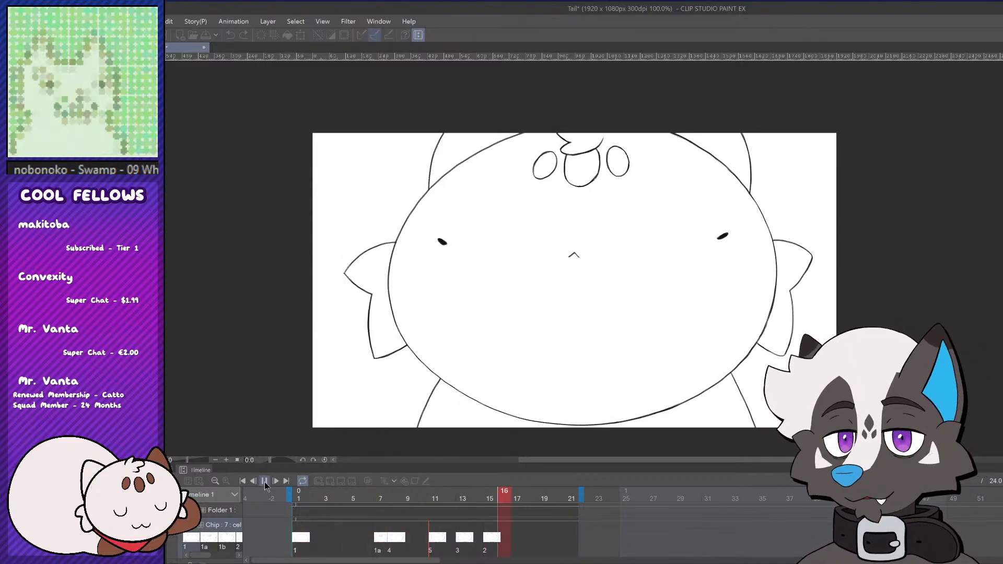
{"action": "left_click", "coordinate": [265, 482]}
{"action": "left_click", "coordinate": [439, 516]}
{"action": "left_click", "coordinate": [413, 532]}
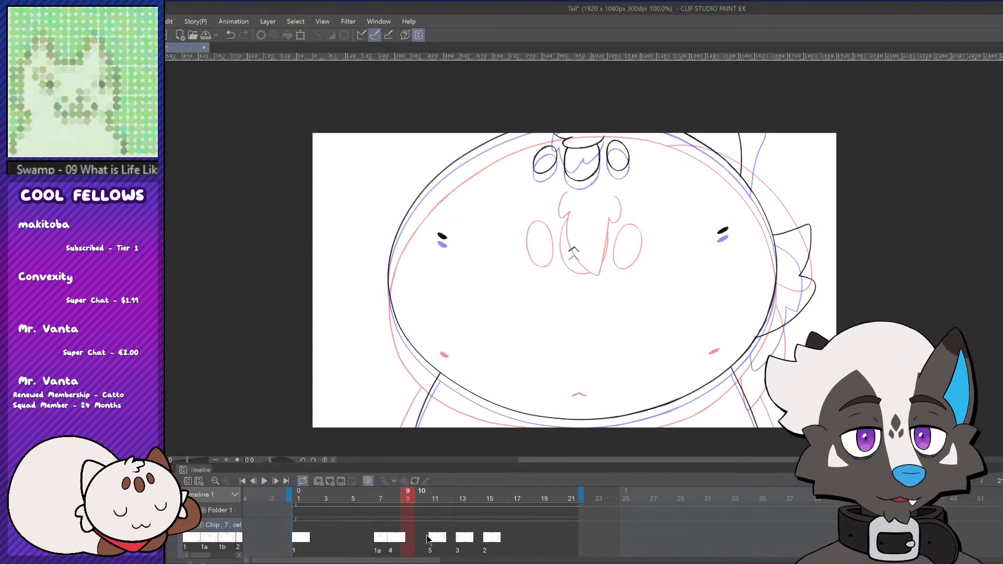
{"action": "left_click", "coordinate": [438, 514]}
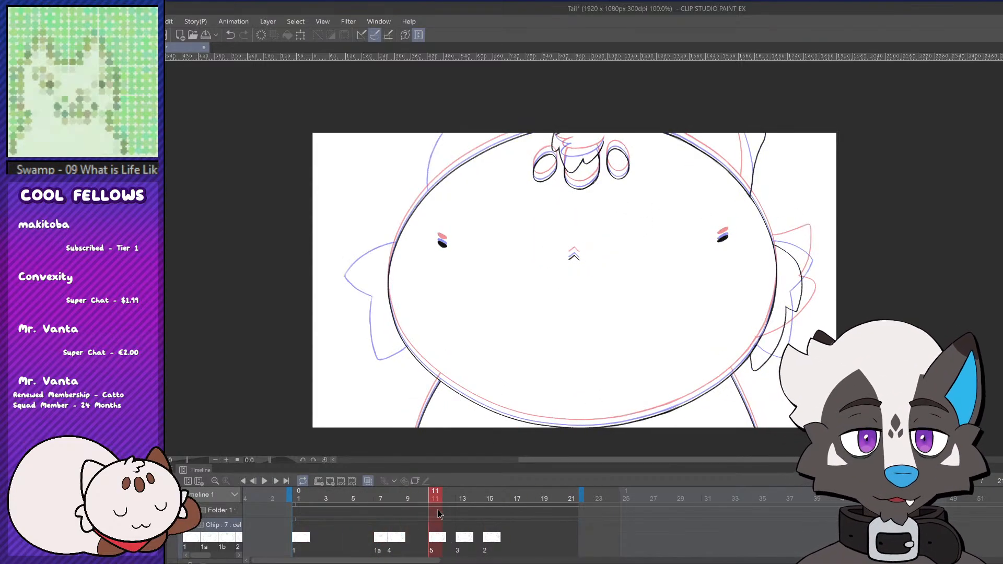
Draw the drooping left ear on cel 1a at frame 7, mirroring the right ear and ending cleanly at the head outline
{"action": "left_click", "coordinate": [379, 533]}
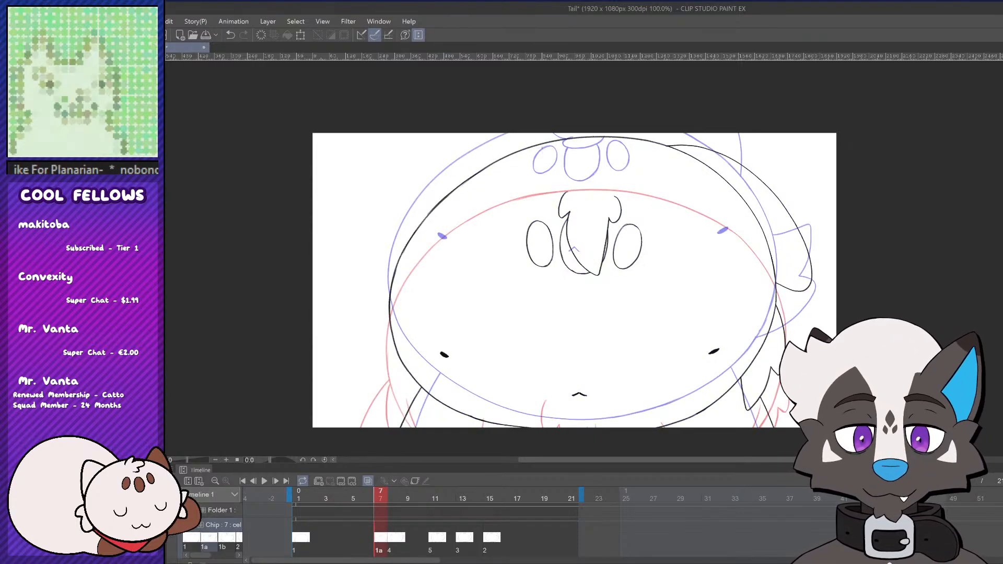
{"action": "mouse_move", "coordinate": [533, 142]}
{"action": "left_mouse_down"}
{"action": "mouse_move", "coordinate": [370, 214]}
{"action": "mouse_move", "coordinate": [399, 279]}
{"action": "mouse_move", "coordinate": [515, 141]}
{"action": "mouse_move", "coordinate": [367, 215]}
{"action": "mouse_move", "coordinate": [410, 267]}
{"action": "left_mouse_up"}
{"action": "key", "text": "ctrl+z"}
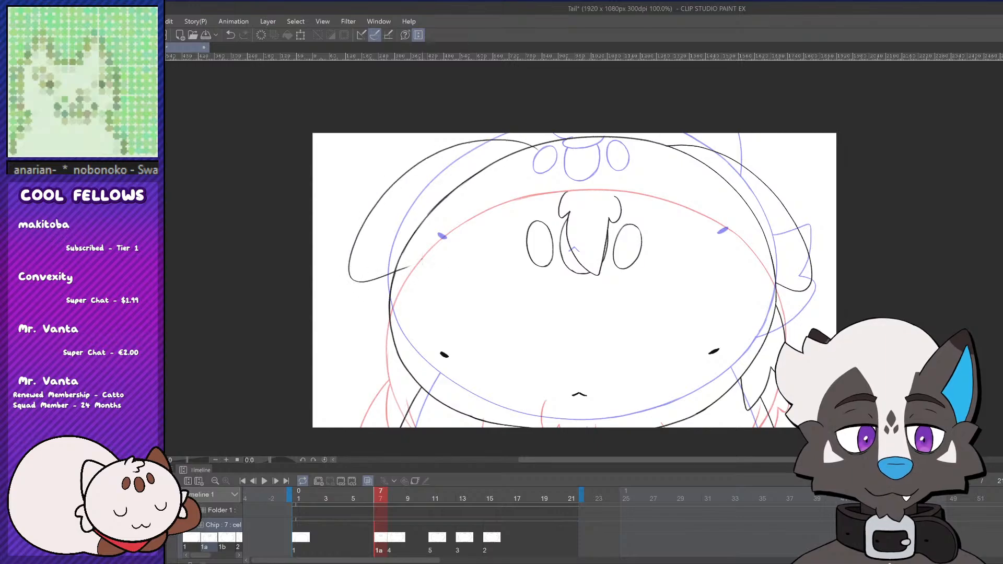
{"action": "key", "text": "ctrl+z"}
{"action": "mouse_move", "coordinate": [531, 146]}
{"action": "left_mouse_down"}
{"action": "mouse_move", "coordinate": [440, 174]}
{"action": "mouse_move", "coordinate": [394, 308]}
{"action": "left_mouse_up"}
{"action": "key", "text": "ctrl+z"}
{"action": "mouse_move", "coordinate": [535, 146]}
{"action": "left_mouse_down"}
{"action": "mouse_move", "coordinate": [379, 216]}
{"action": "mouse_move", "coordinate": [396, 274]}
{"action": "left_mouse_up"}
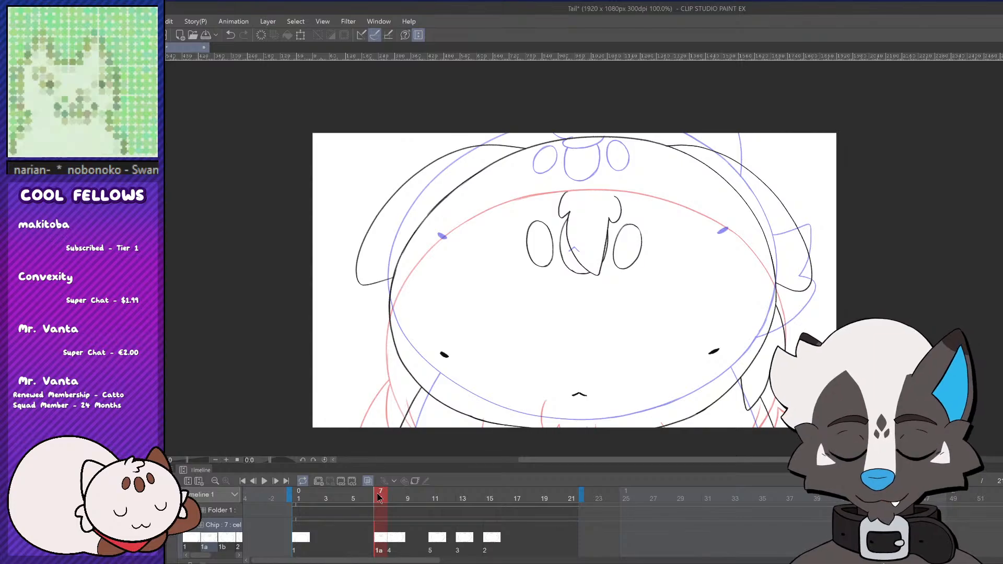
Draw the left ear on cel 4 at frame 9, rising from the head outline to the canvas edge to match the right ear
{"action": "mouse_move", "coordinate": [379, 497]}
{"action": "left_mouse_down"}
{"action": "mouse_move", "coordinate": [369, 495]}
{"action": "mouse_move", "coordinate": [394, 491]}
{"action": "left_mouse_up"}
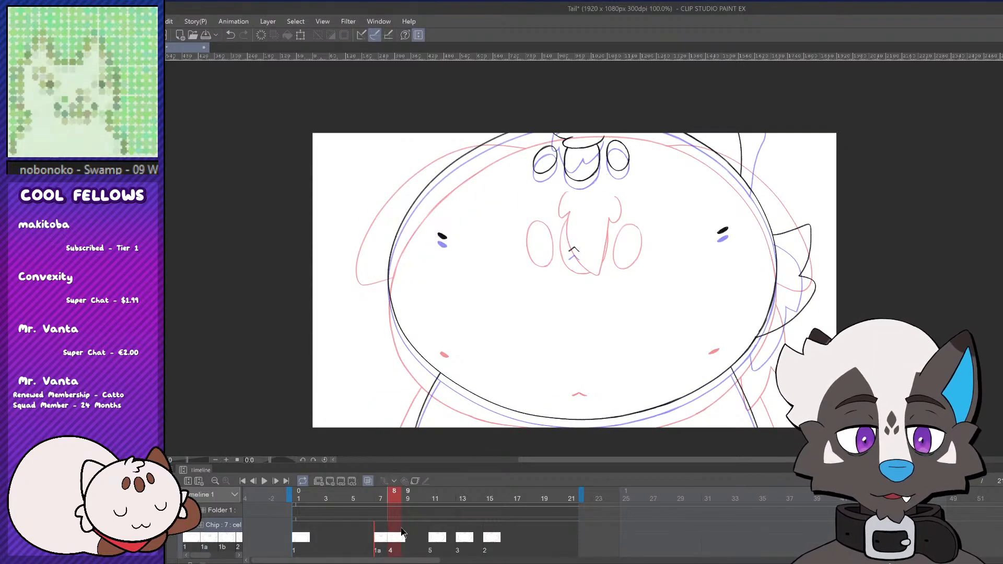
{"action": "left_click", "coordinate": [402, 532]}
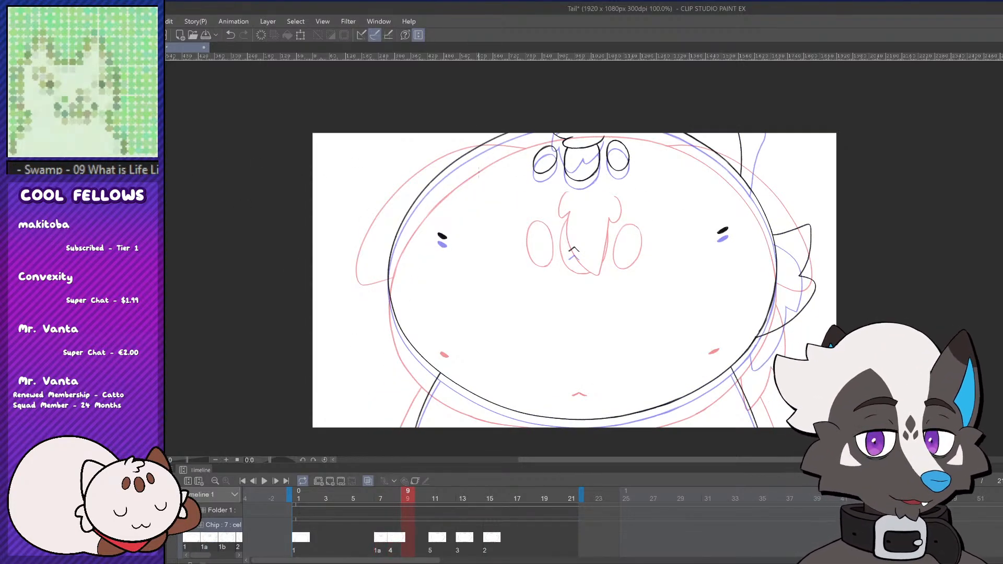
{"action": "mouse_move", "coordinate": [452, 185]}
{"action": "left_mouse_down"}
{"action": "mouse_move", "coordinate": [464, 107]}
{"action": "mouse_move", "coordinate": [461, 171]}
{"action": "left_mouse_up"}
{"action": "key", "text": "ctrl+z"}
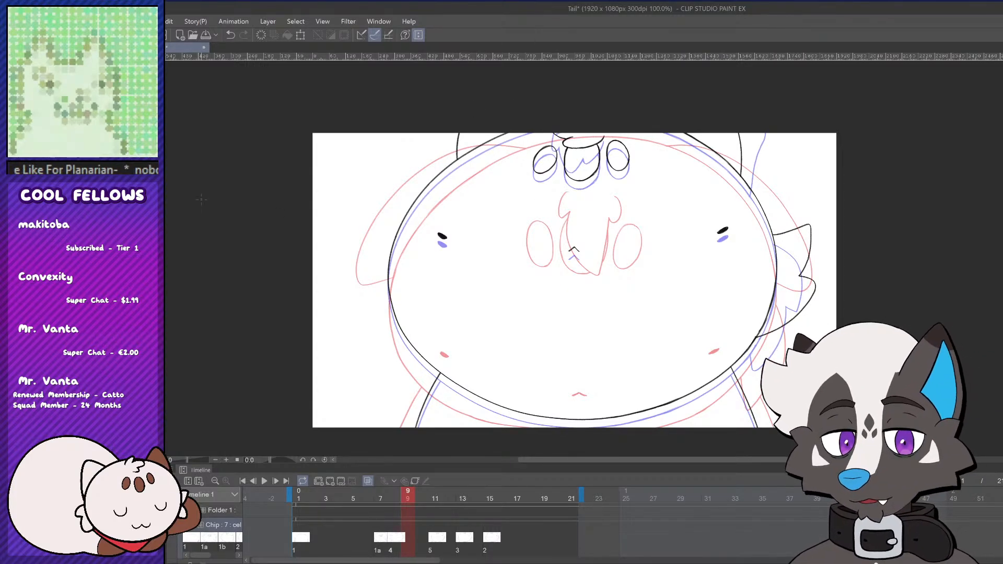
Draw the drooping left cheek tuft on cel 1a at frame 7 with jagged points along the head outline, and play it back
{"action": "left_click", "coordinate": [383, 540]}
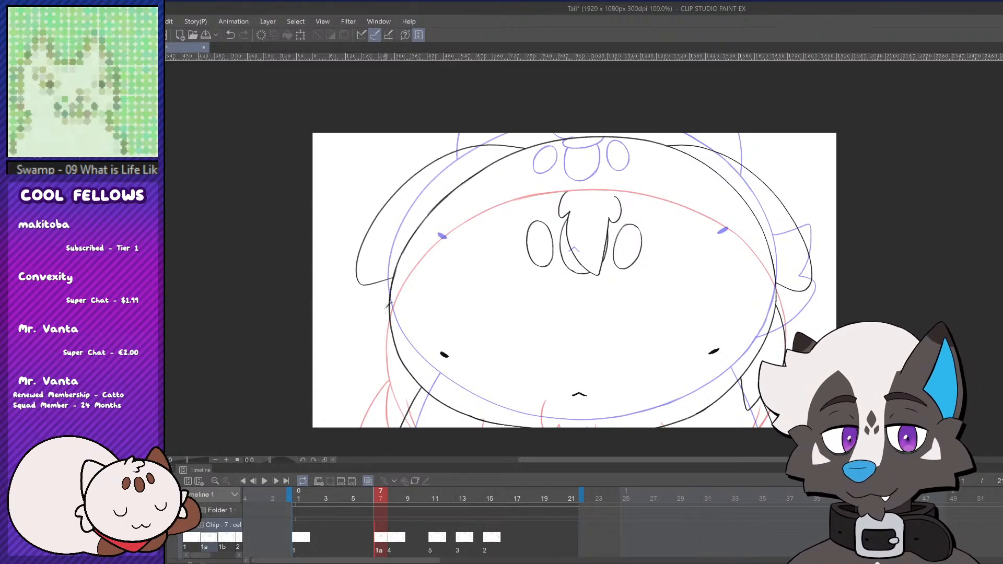
{"action": "key", "text": "ctrl+z"}
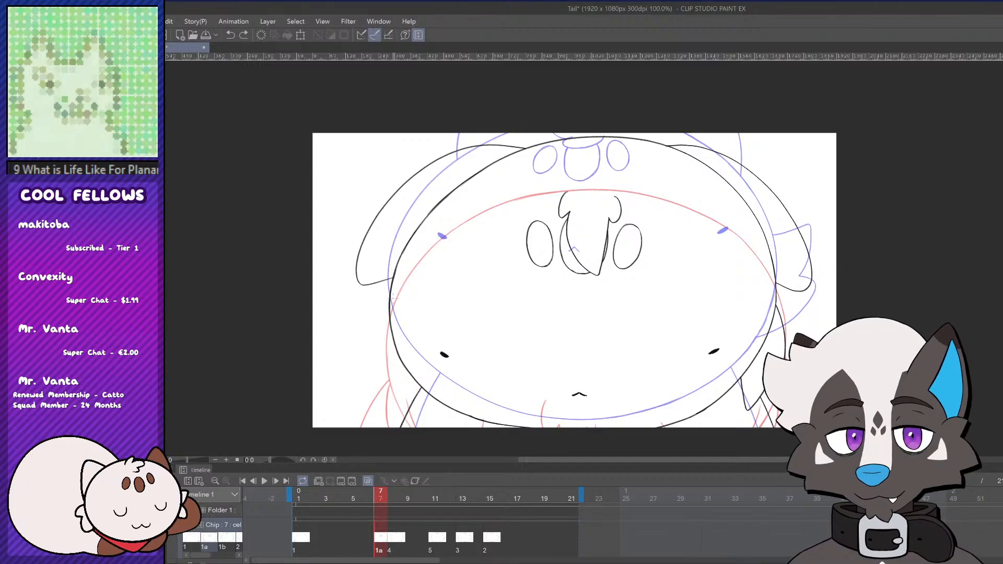
{"action": "mouse_move", "coordinate": [392, 298]}
{"action": "left_mouse_down"}
{"action": "mouse_move", "coordinate": [394, 372]}
{"action": "mouse_move", "coordinate": [436, 401]}
{"action": "left_mouse_up"}
{"action": "key", "text": "ctrl+z"}
{"action": "key", "text": "ctrl+z"}
{"action": "left_click_drag", "start_coordinate": [395, 361], "coordinate": [433, 382]}
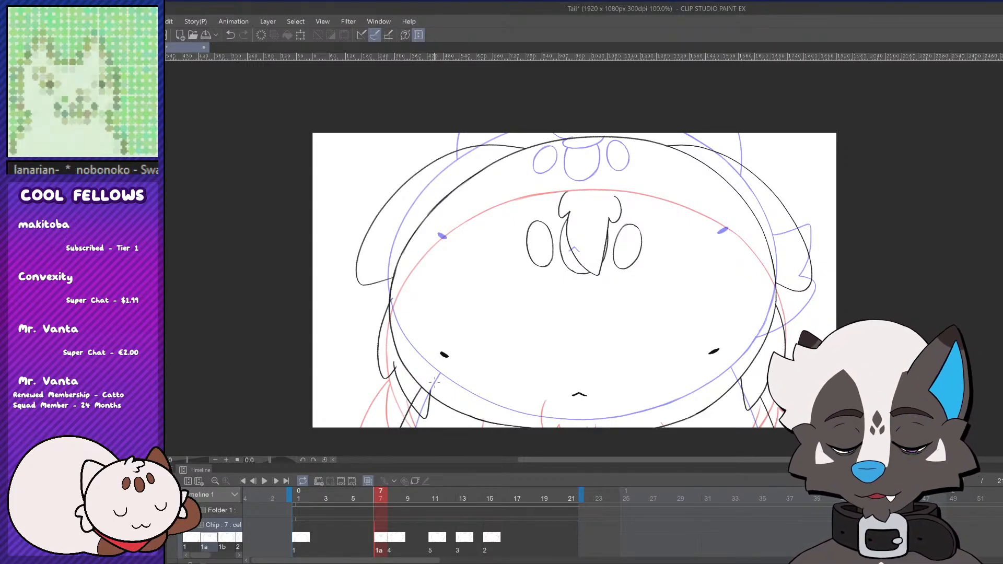
{"action": "key", "text": "ctrl+z"}
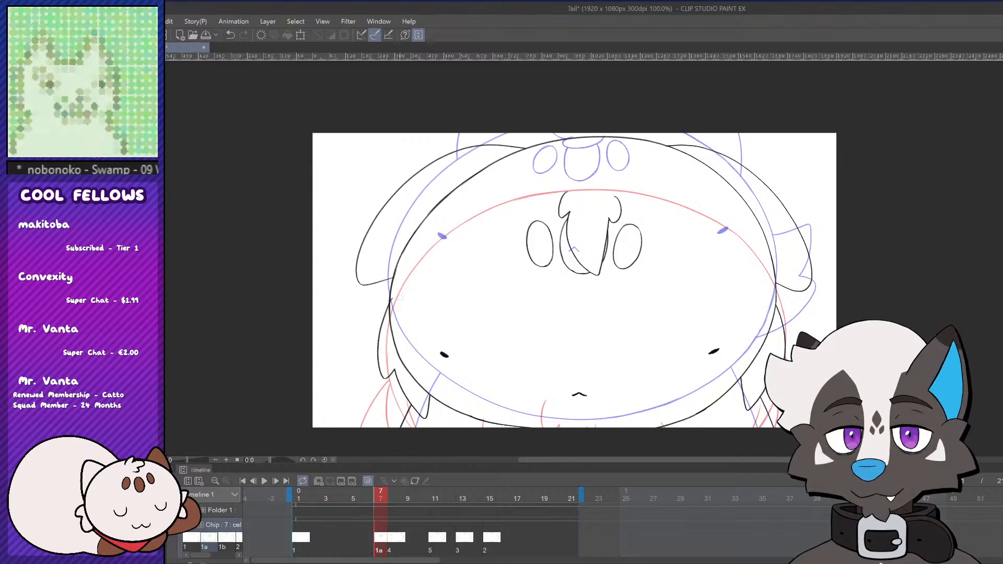
{"action": "left_click_drag", "start_coordinate": [380, 499], "coordinate": [282, 490]}
{"action": "left_click", "coordinate": [264, 481]}
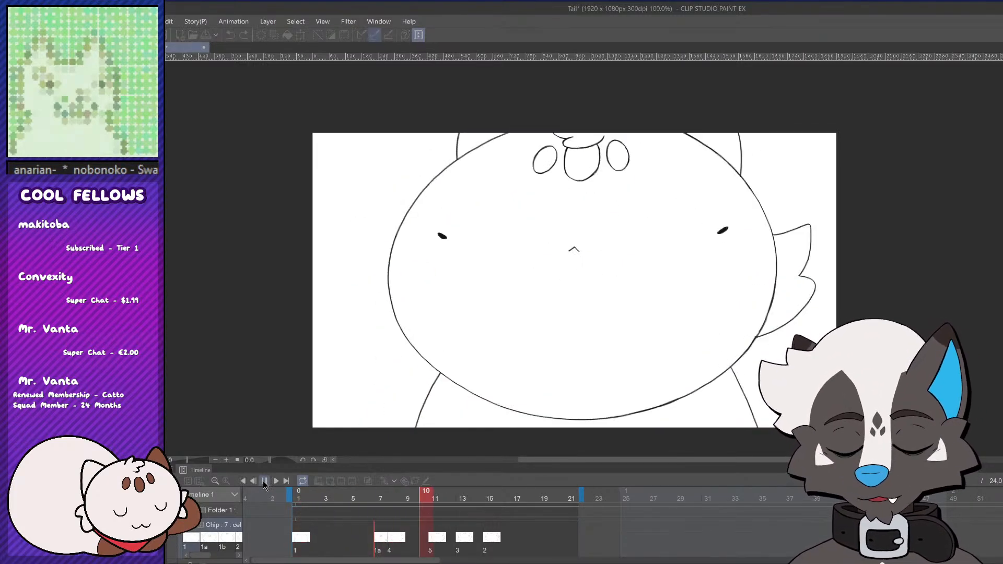
{"action": "left_click", "coordinate": [265, 481]}
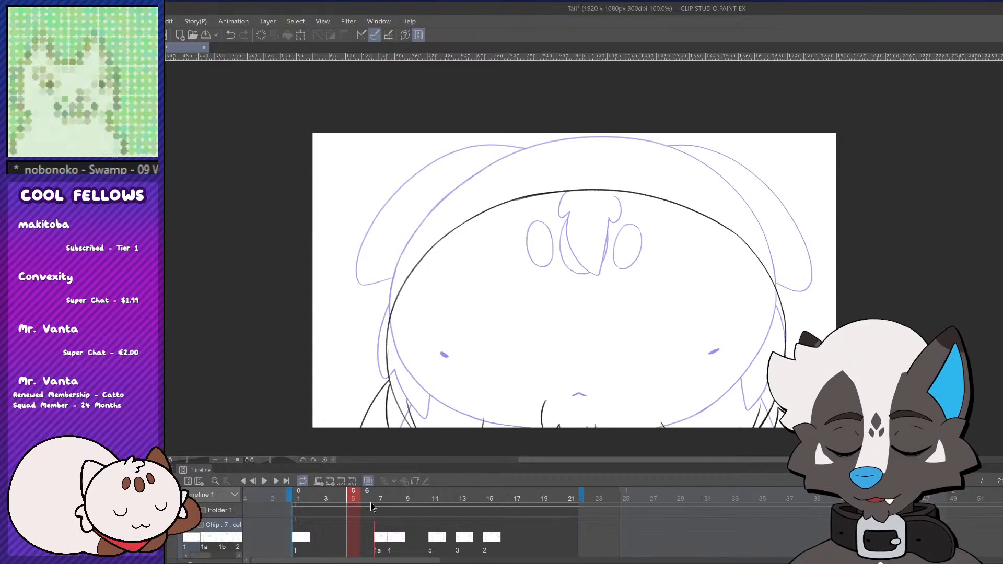
Draw the upswept two-point left cheek tuft on cel 4 at frame 9, ending at the head outline, and play it back
{"action": "left_click_drag", "start_coordinate": [372, 497], "coordinate": [408, 497]}
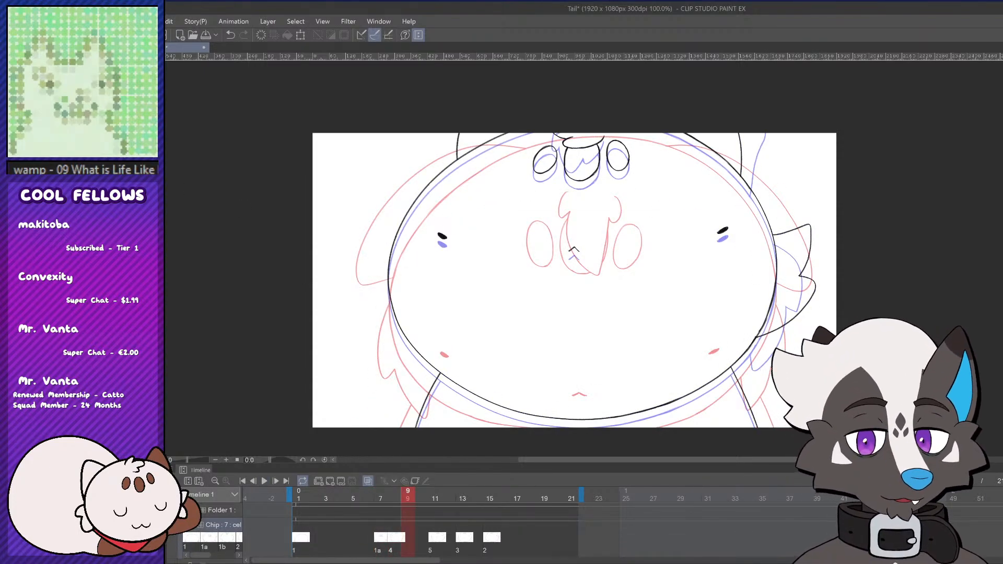
{"action": "left_click_drag", "start_coordinate": [402, 229], "coordinate": [365, 264]}
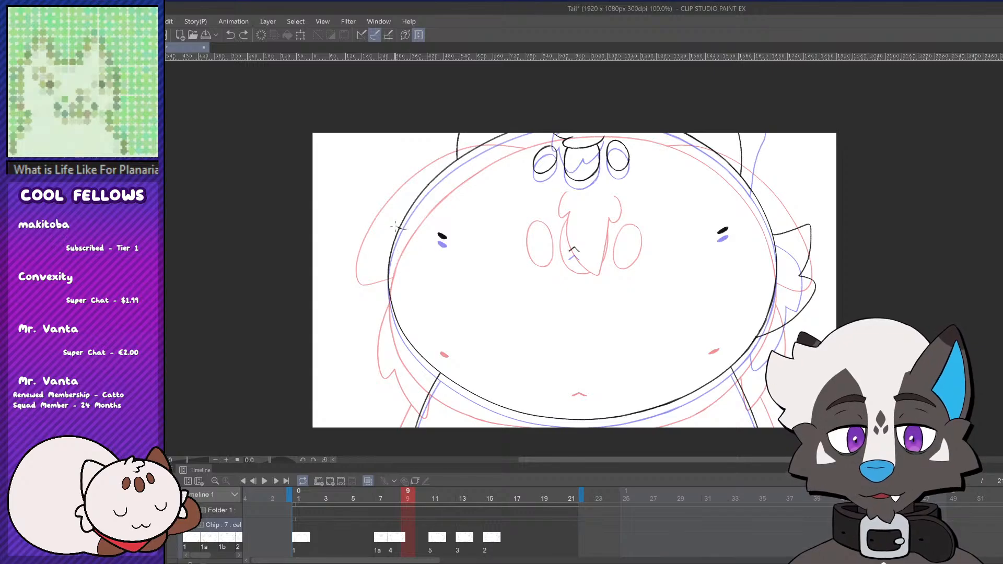
{"action": "left_click_drag", "start_coordinate": [395, 226], "coordinate": [363, 265]}
{"action": "mouse_move", "coordinate": [369, 222]}
{"action": "left_mouse_down"}
{"action": "mouse_move", "coordinate": [369, 272]}
{"action": "mouse_move", "coordinate": [408, 345]}
{"action": "left_mouse_up"}
{"action": "key", "text": "ctrl+z"}
{"action": "key", "text": "ctrl+z"}
{"action": "left_click_drag", "start_coordinate": [369, 270], "coordinate": [334, 272]}
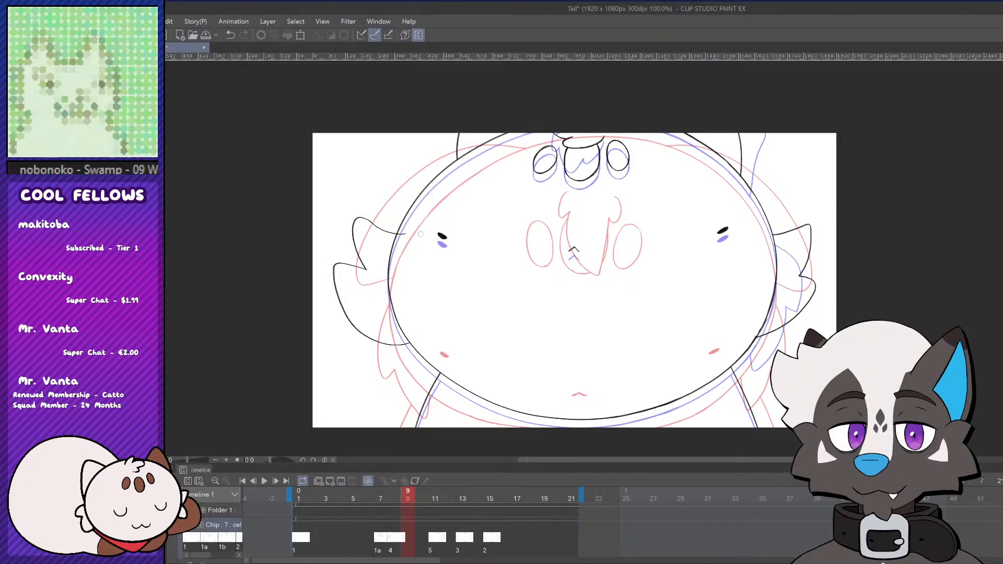
{"action": "mouse_move", "coordinate": [394, 502]}
{"action": "left_mouse_down"}
{"action": "mouse_move", "coordinate": [403, 500]}
{"action": "mouse_move", "coordinate": [370, 494]}
{"action": "left_mouse_up"}
{"action": "left_click", "coordinate": [264, 480]}
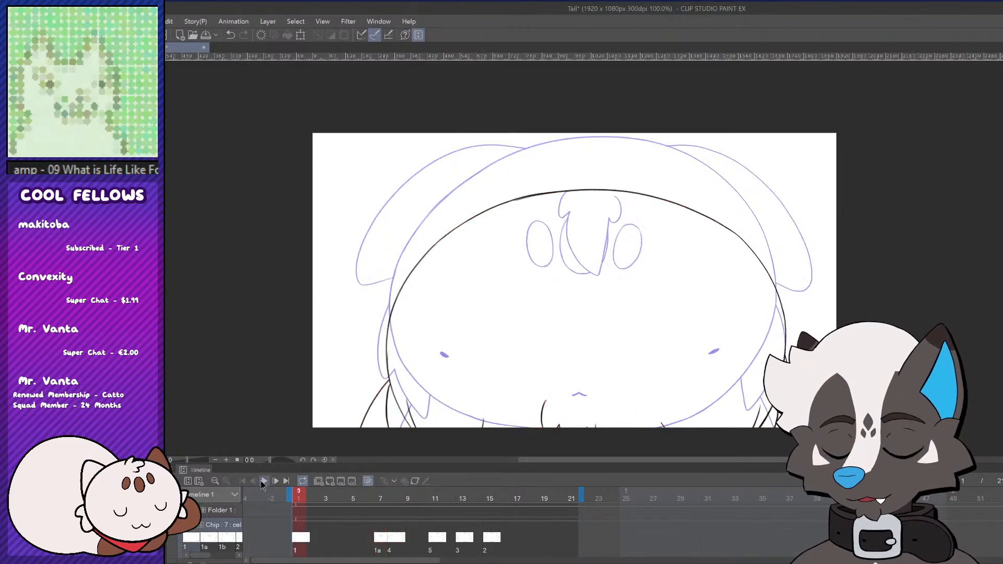
{"action": "left_click", "coordinate": [264, 481]}
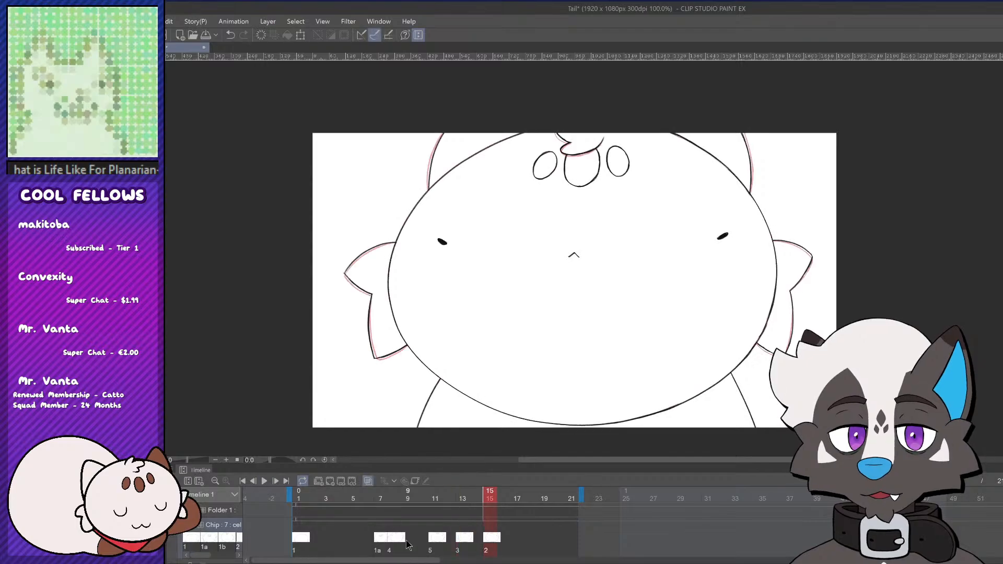
Step through cels 4, 5 and 3, and return to cel 5 at frame 12
{"action": "left_click", "coordinate": [409, 541]}
{"action": "left_click", "coordinate": [435, 534]}
{"action": "left_click", "coordinate": [470, 531]}
{"action": "left_click", "coordinate": [450, 501]}
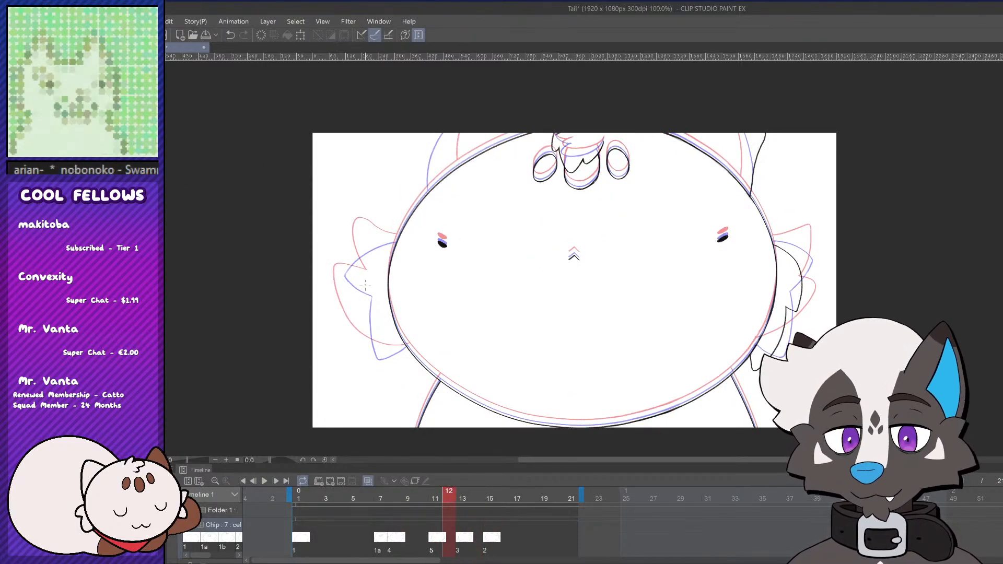
{"action": "left_click_drag", "start_coordinate": [398, 242], "coordinate": [345, 290]}
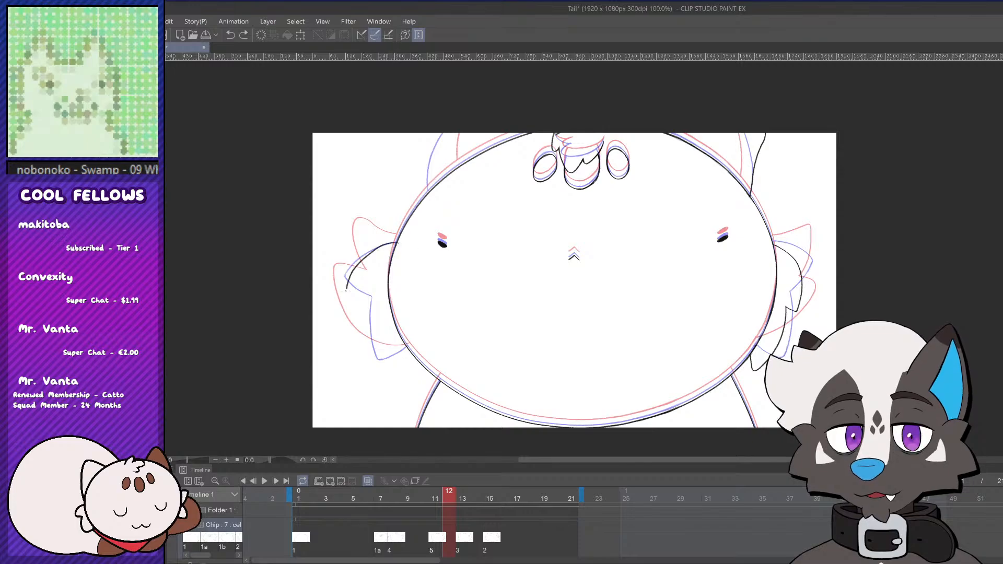
{"action": "mouse_move", "coordinate": [398, 244]}
{"action": "left_mouse_down"}
{"action": "mouse_move", "coordinate": [351, 269]}
{"action": "mouse_move", "coordinate": [366, 295]}
{"action": "left_mouse_up"}
{"action": "left_click_drag", "start_coordinate": [402, 242], "coordinate": [358, 299]}
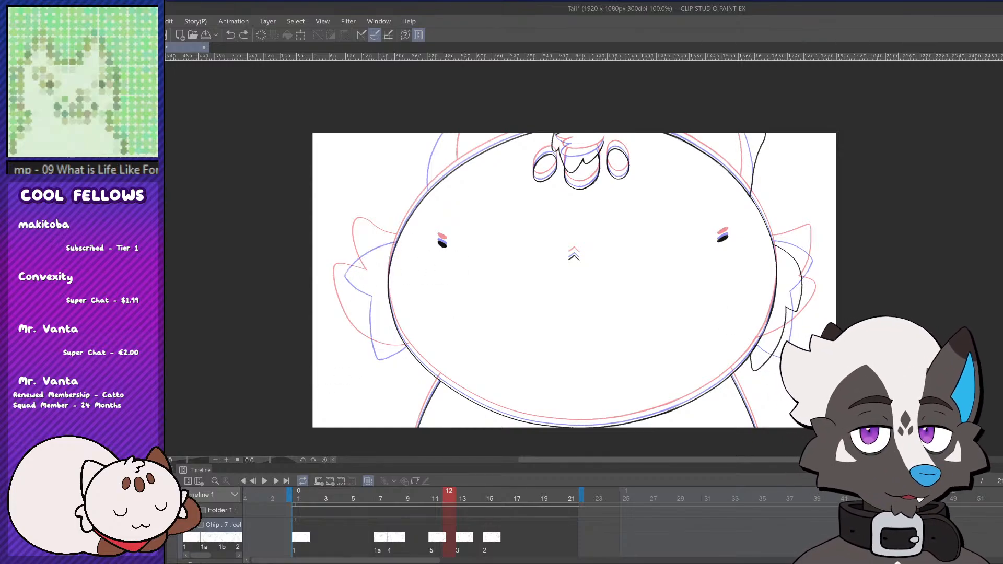
Draw the left cheek tuft on cel 5 at frame 12 with two rounded, downward-curling points near cel 3's onion-skinned tuft
{"action": "scroll", "coordinate": [334, 418], "scroll_direction": "up", "scroll_amount": 3}
{"action": "scroll", "coordinate": [501, 309], "scroll_direction": "down", "scroll_amount": 2}
{"action": "scroll", "coordinate": [377, 397], "scroll_direction": "up", "scroll_amount": 1}
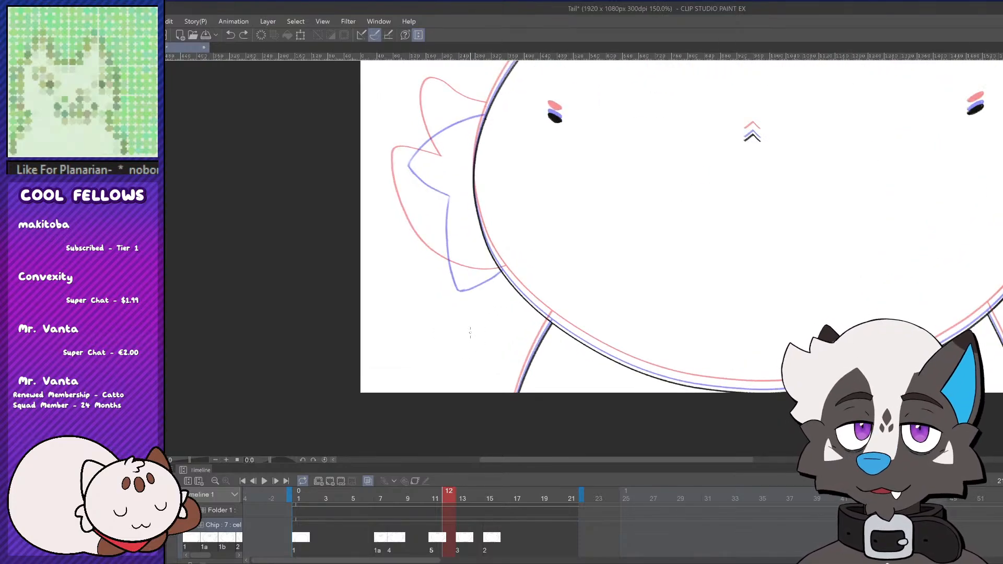
{"action": "mouse_move", "coordinate": [489, 114]}
{"action": "left_mouse_down"}
{"action": "mouse_move", "coordinate": [445, 136]}
{"action": "mouse_move", "coordinate": [413, 203]}
{"action": "left_mouse_up"}
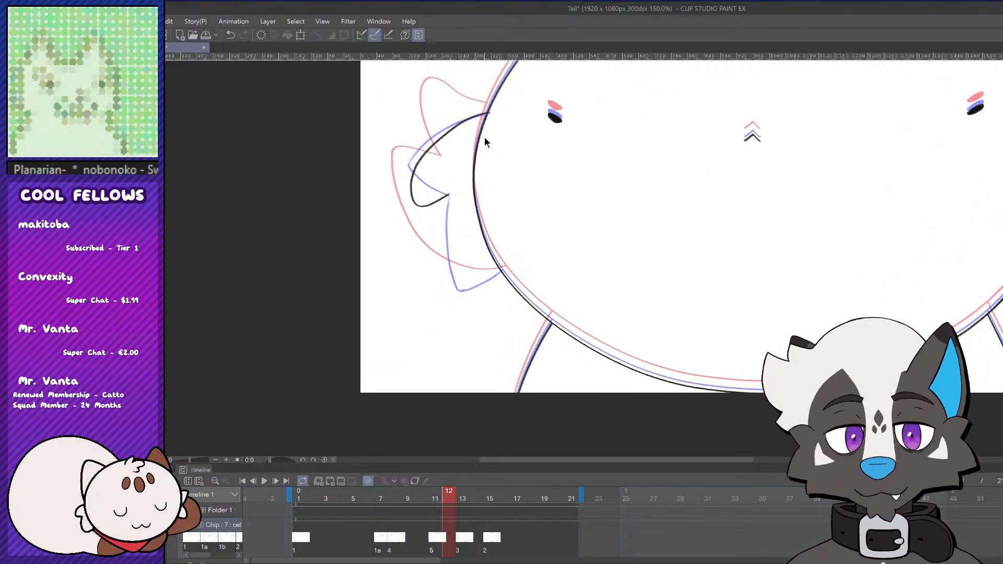
{"action": "key", "text": "ctrl+z"}
{"action": "mouse_move", "coordinate": [490, 114]}
{"action": "left_mouse_down"}
{"action": "mouse_move", "coordinate": [451, 128]}
{"action": "mouse_move", "coordinate": [417, 210]}
{"action": "mouse_move", "coordinate": [455, 201]}
{"action": "mouse_move", "coordinate": [452, 258]}
{"action": "mouse_move", "coordinate": [495, 293]}
{"action": "left_mouse_up"}
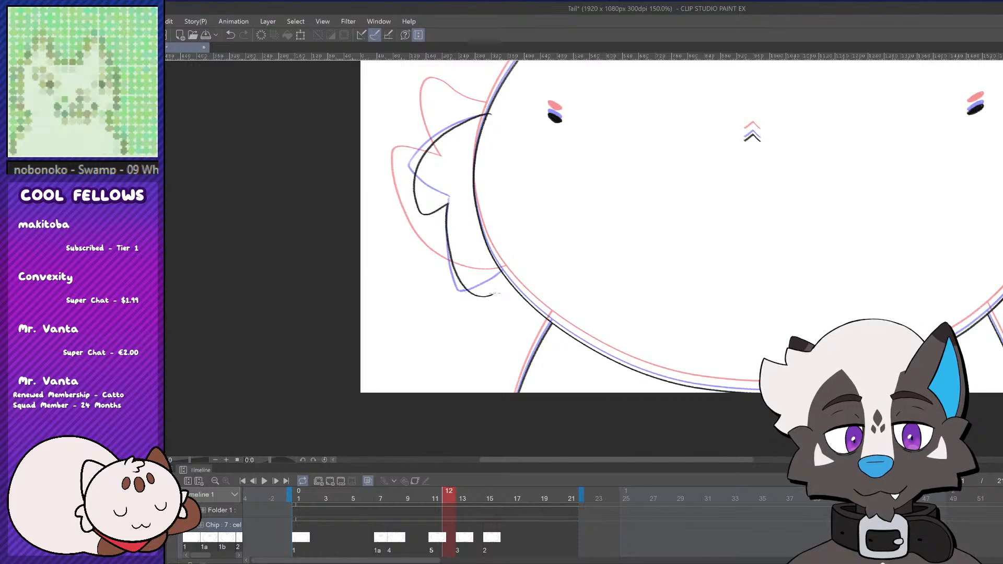
{"action": "left_click_drag", "start_coordinate": [447, 207], "coordinate": [458, 277]}
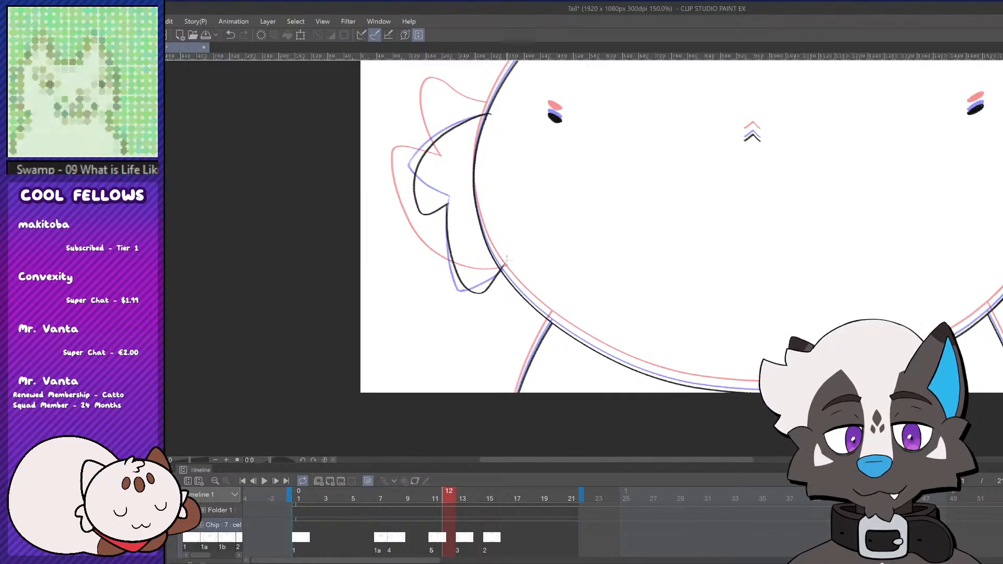
Play back the animation and compare cels 5 and 3 at frames 11 and 13
{"action": "scroll", "coordinate": [460, 308], "scroll_direction": "down", "scroll_amount": 5}
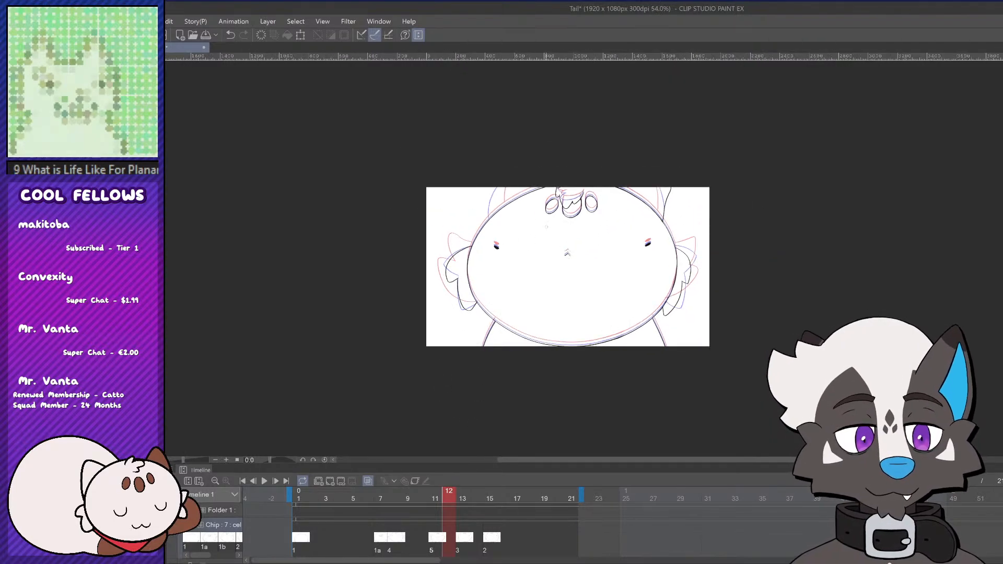
{"action": "scroll", "coordinate": [535, 296], "scroll_direction": "up", "scroll_amount": 1}
{"action": "left_click", "coordinate": [264, 481]}
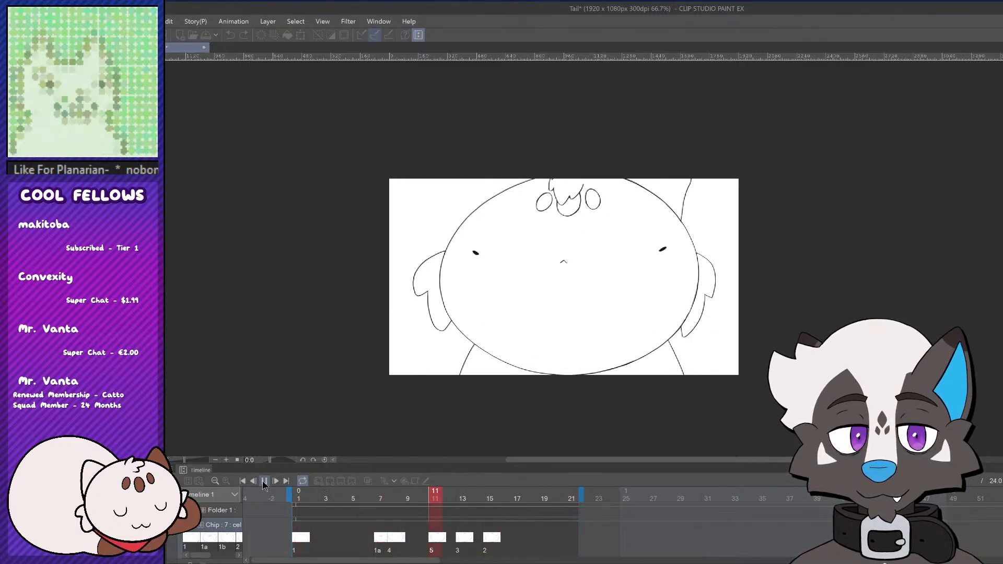
{"action": "left_click_drag", "start_coordinate": [364, 496], "coordinate": [393, 492]}
{"action": "left_click", "coordinate": [435, 537]}
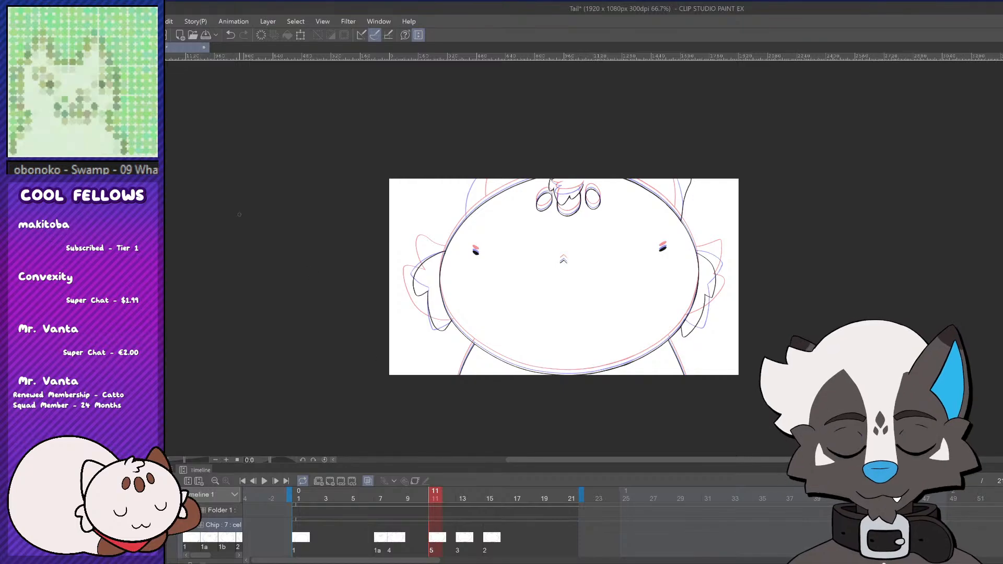
{"action": "left_click", "coordinate": [464, 537]}
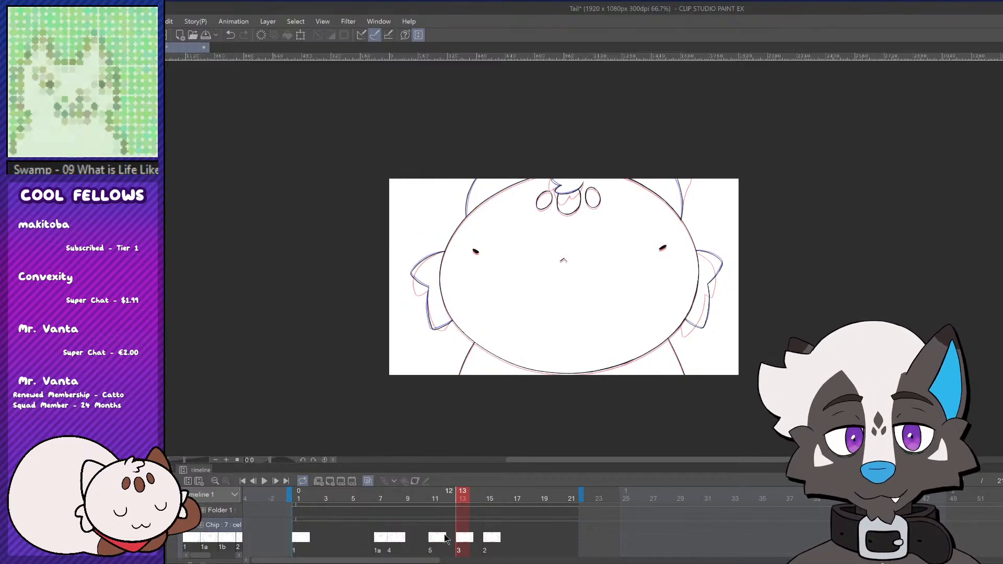
Draw the left ear on cel 5 at frame 12 with an outward-bending tip mirroring the right ear, and play it back
{"action": "left_click", "coordinate": [449, 538]}
{"action": "scroll", "coordinate": [466, 197], "scroll_direction": "up", "scroll_amount": 1}
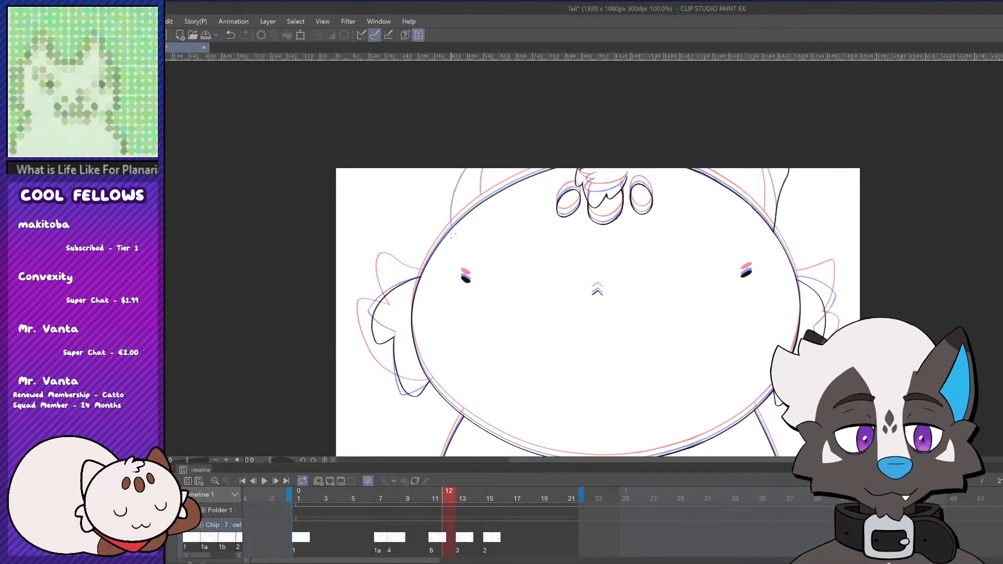
{"action": "left_click_drag", "start_coordinate": [450, 209], "coordinate": [447, 170]}
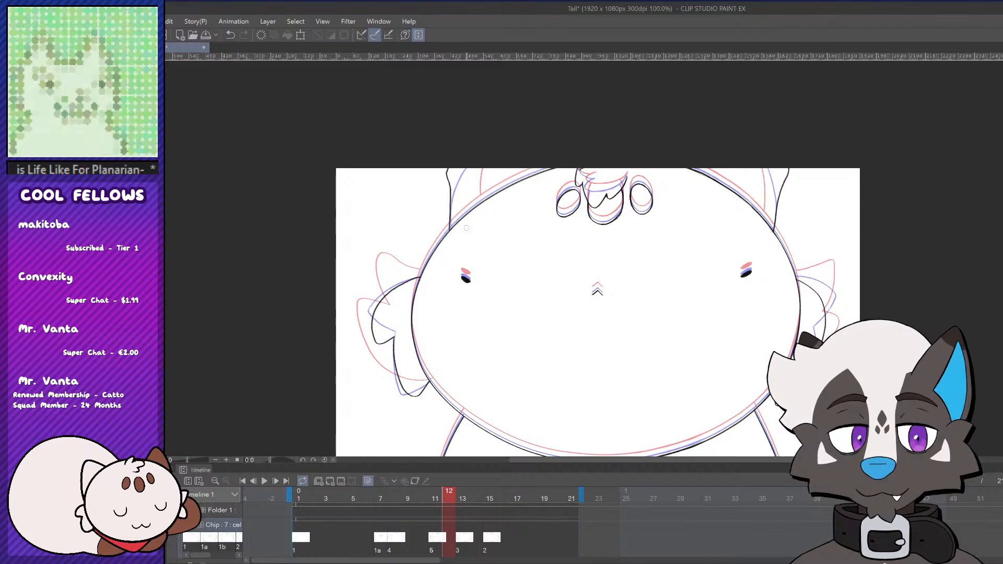
{"action": "scroll", "coordinate": [533, 231], "scroll_direction": "down", "scroll_amount": 2}
{"action": "left_click", "coordinate": [264, 481]}
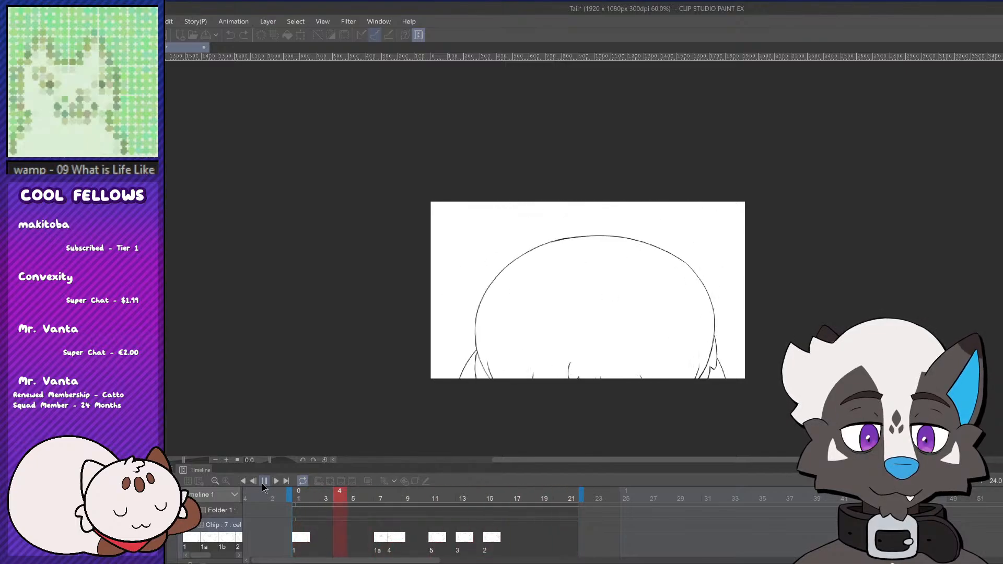
{"action": "left_click", "coordinate": [264, 481]}
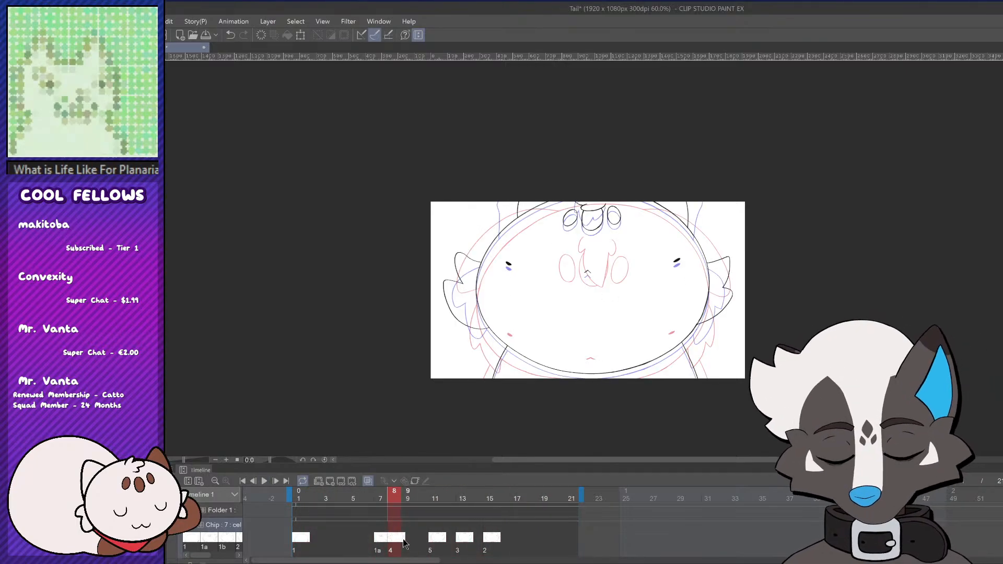
Retime cel 5 to start at frame 10 and cel 3 at frame 12, and play back the animation
{"action": "left_click", "coordinate": [432, 536]}
{"action": "left_click_drag", "start_coordinate": [418, 541], "coordinate": [412, 537]}
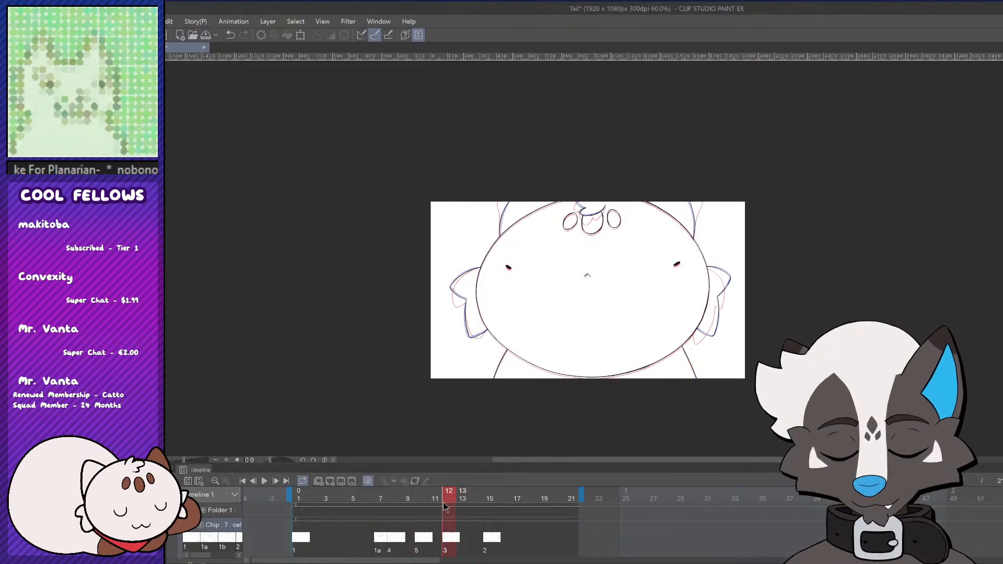
{"action": "left_click_drag", "start_coordinate": [445, 505], "coordinate": [472, 500]}
{"action": "left_click", "coordinate": [487, 542]}
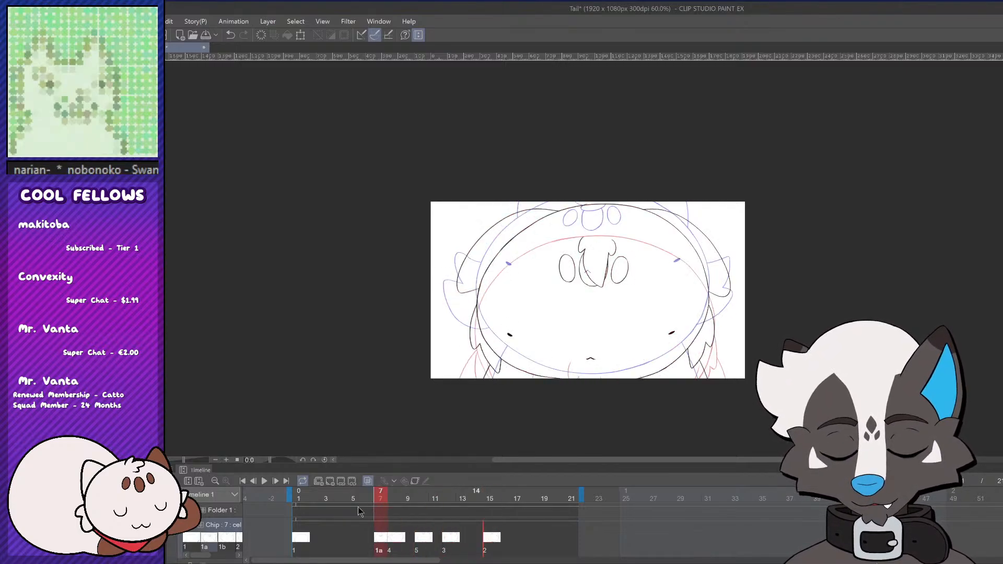
{"action": "left_click", "coordinate": [265, 481]}
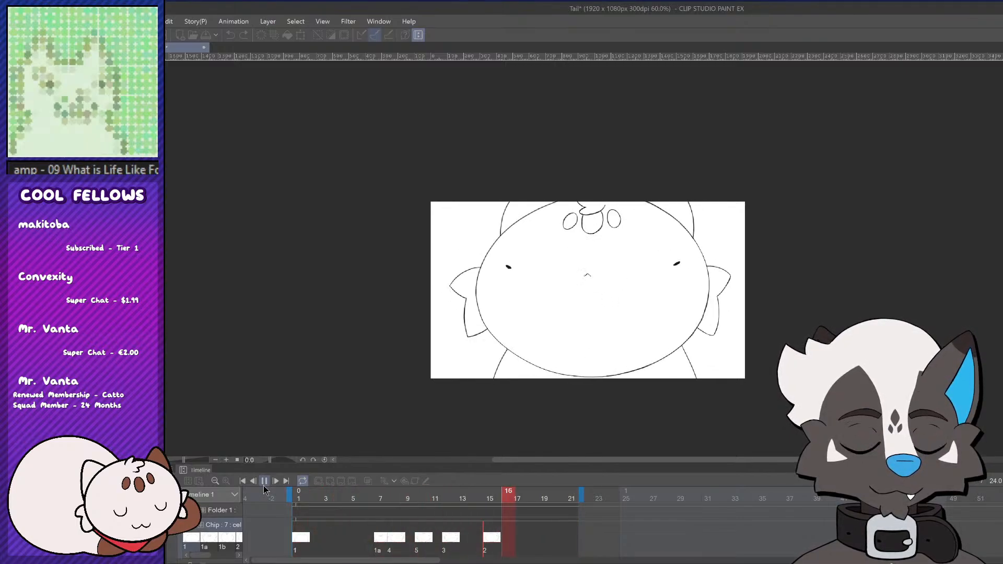
Move cel 2 to start at frame 14 and play back the new timing
{"action": "left_click", "coordinate": [484, 540]}
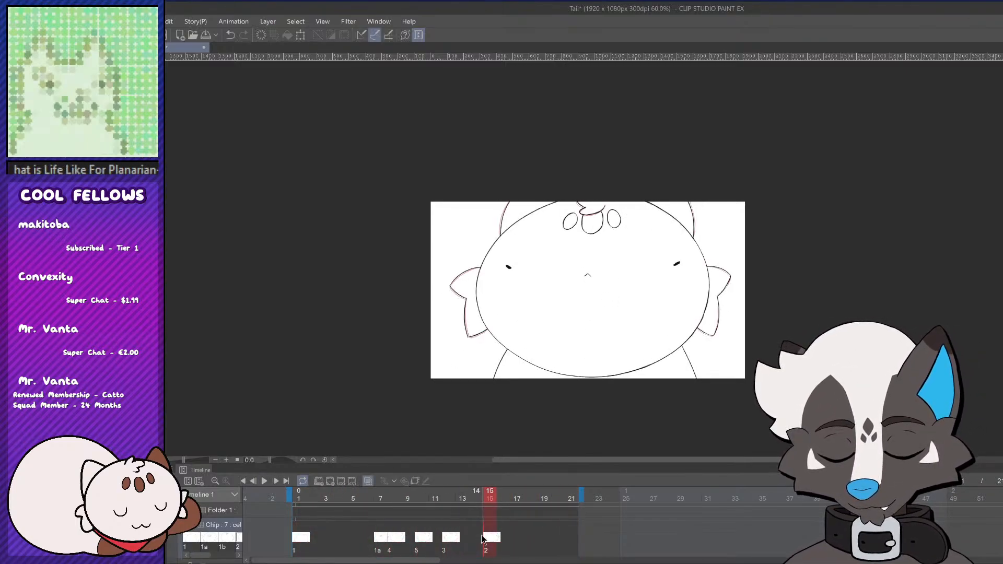
{"action": "left_click", "coordinate": [264, 482]}
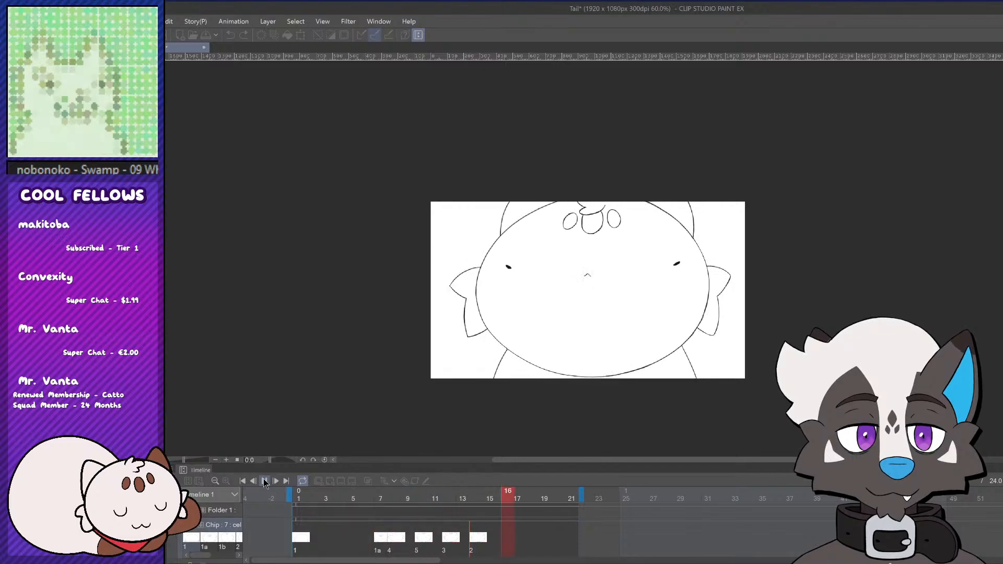
{"action": "left_click", "coordinate": [263, 481]}
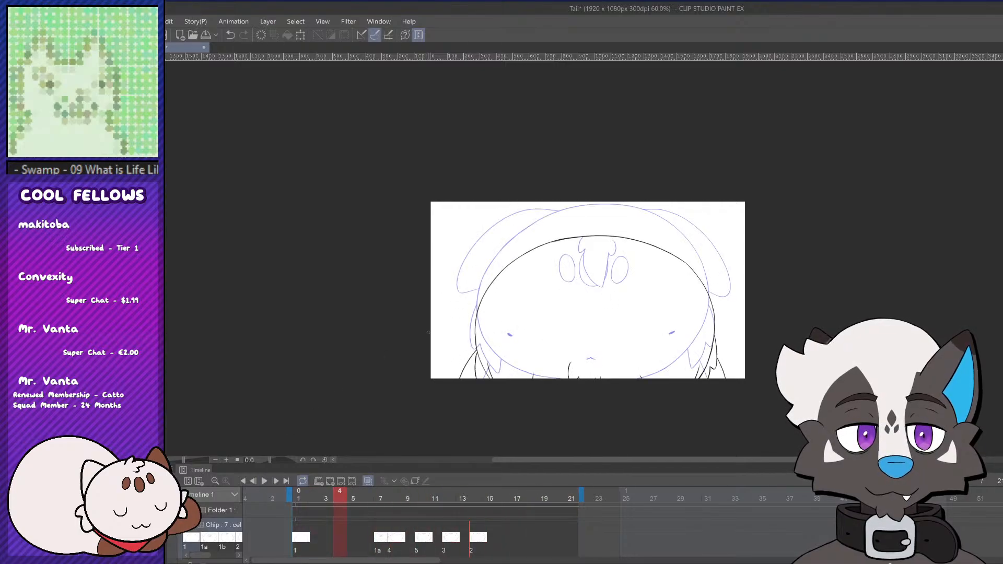
Scrub through the opening frames and play back the animation from frame 1 to check its timing
{"action": "scroll", "coordinate": [428, 332], "scroll_direction": "up", "scroll_amount": 1}
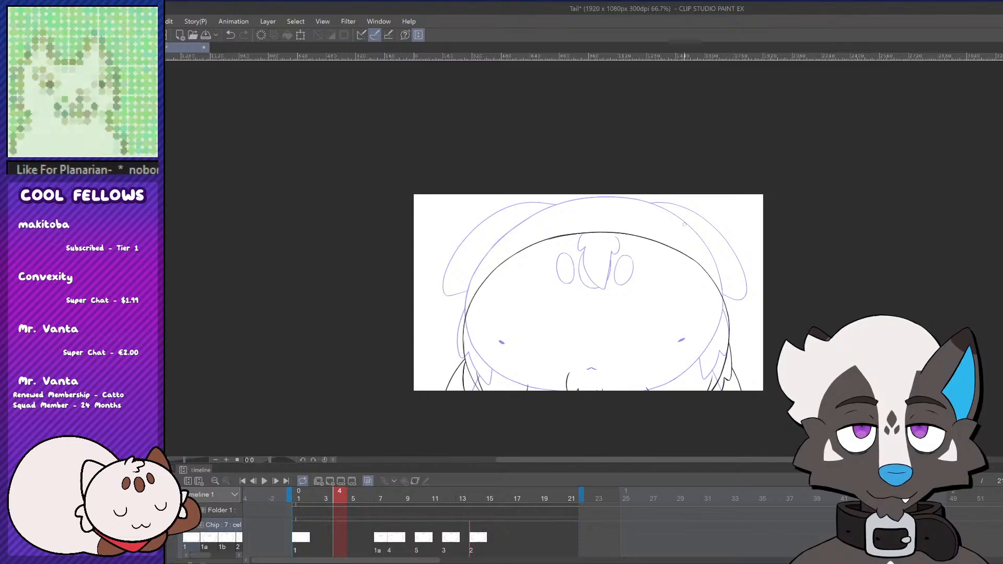
{"action": "scroll", "coordinate": [684, 225], "scroll_direction": "up", "scroll_amount": 2}
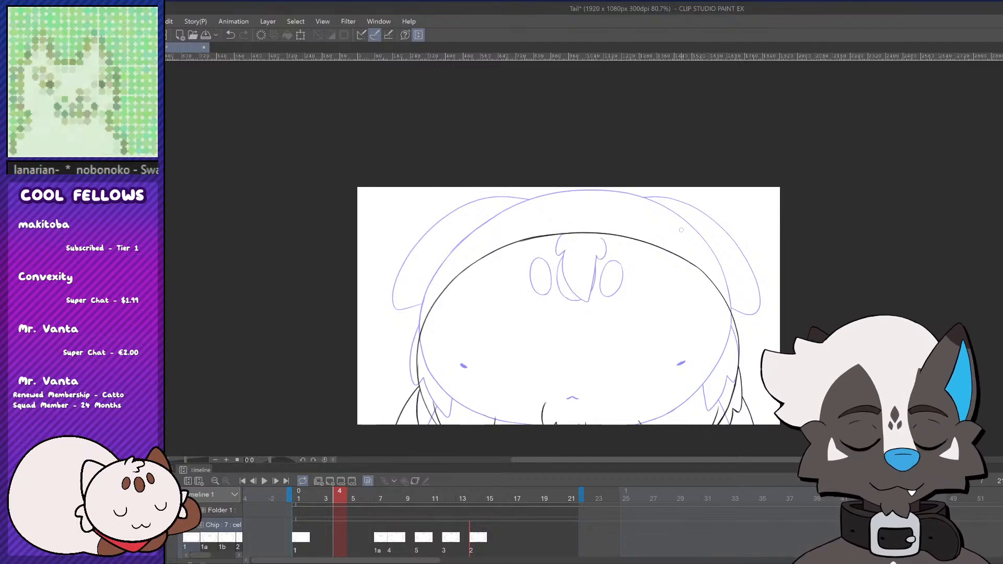
{"action": "left_click", "coordinate": [311, 499]}
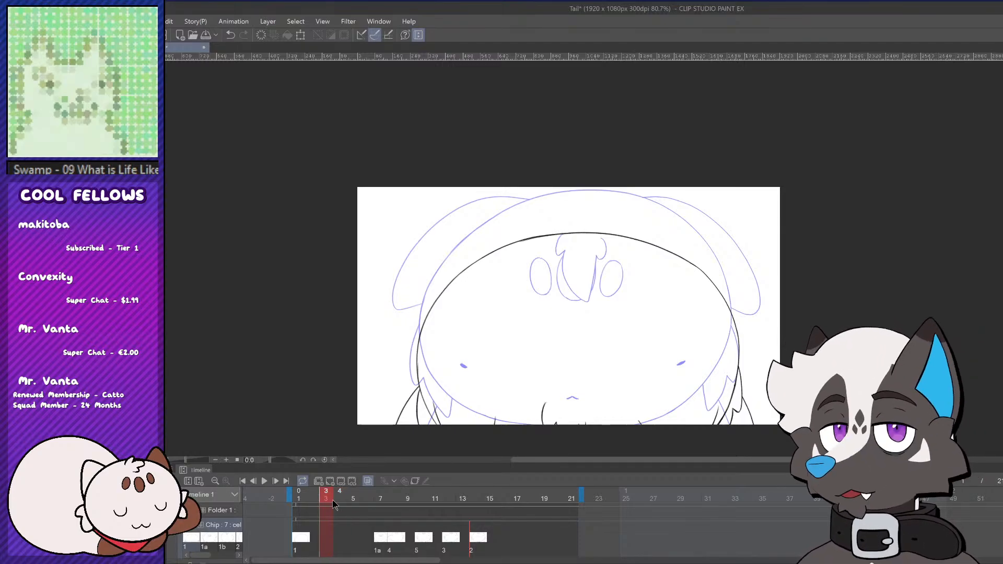
{"action": "left_click", "coordinate": [380, 494]}
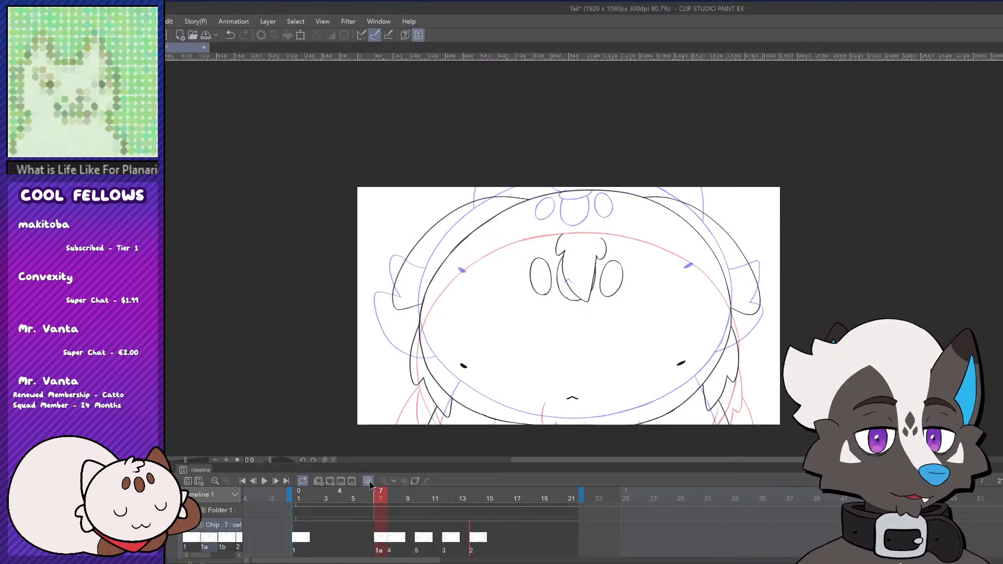
{"action": "mouse_move", "coordinate": [370, 483]}
{"action": "left_mouse_down"}
{"action": "mouse_move", "coordinate": [448, 484]}
{"action": "mouse_move", "coordinate": [297, 483]}
{"action": "left_mouse_up"}
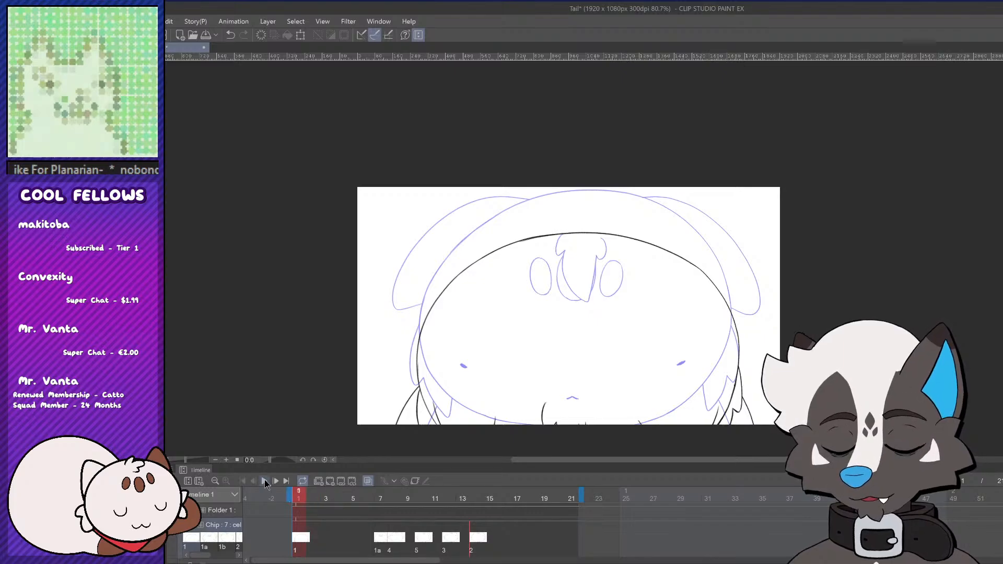
{"action": "left_click", "coordinate": [265, 481]}
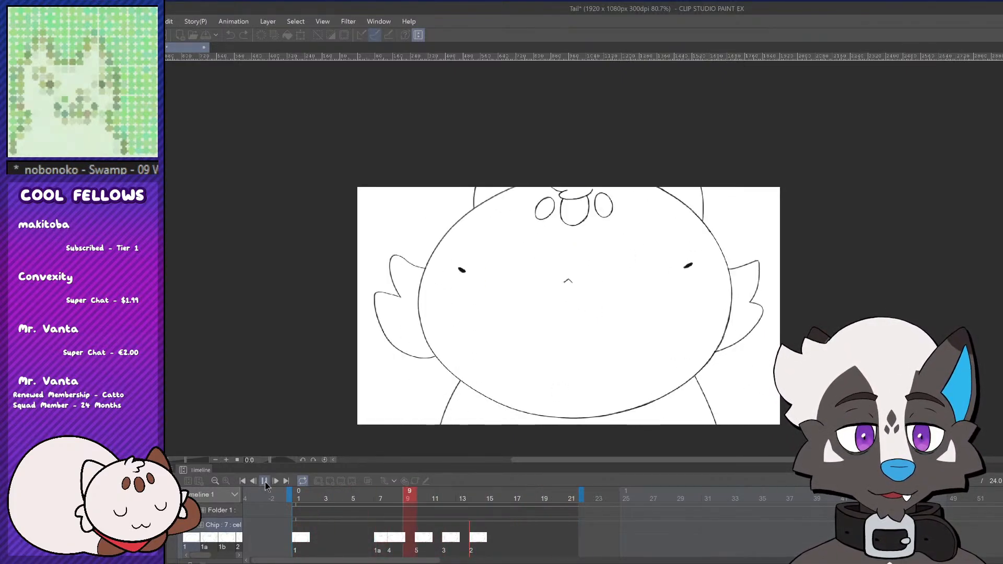
{"action": "left_click", "coordinate": [265, 485]}
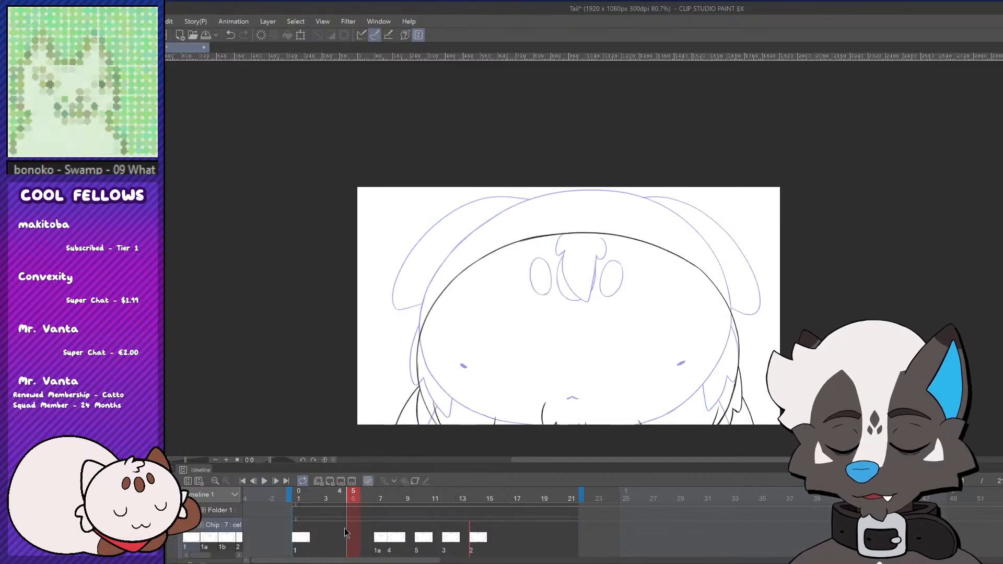
Place a copy of cel 1 at frame 4 and nudge its head drawing slightly upward
{"action": "left_click", "coordinate": [345, 501]}
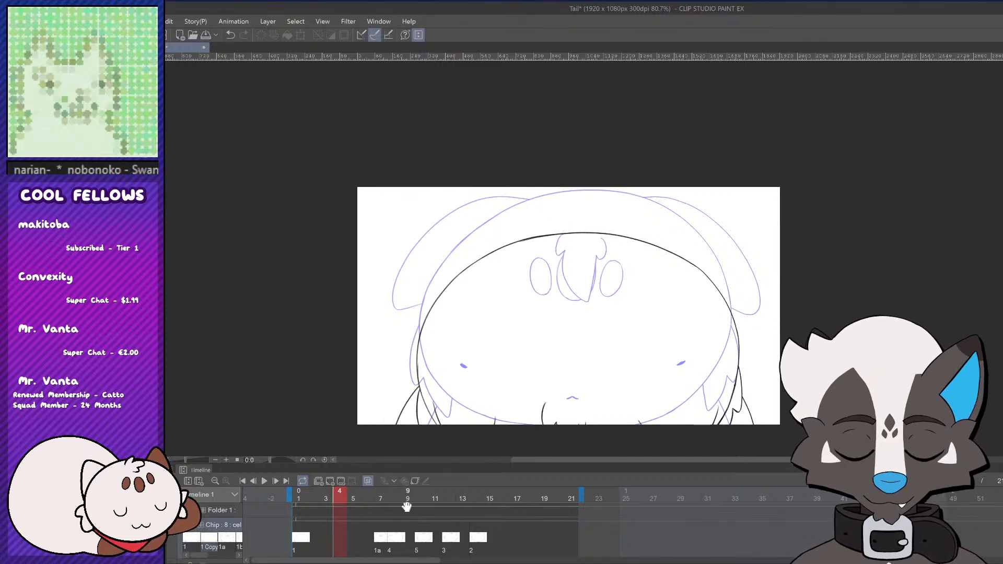
{"action": "left_click", "coordinate": [347, 520]}
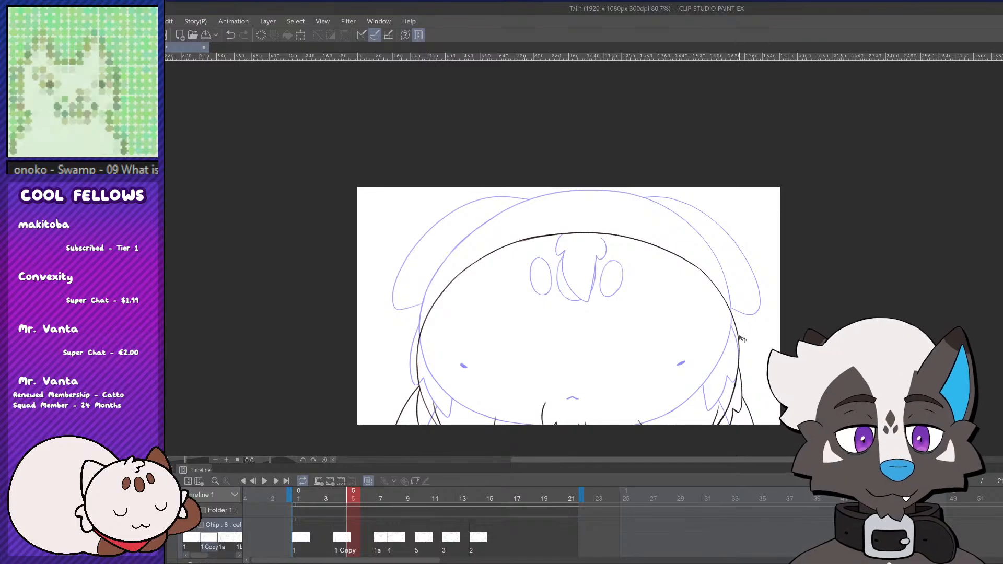
{"action": "left_click_drag", "start_coordinate": [740, 337], "coordinate": [740, 335]}
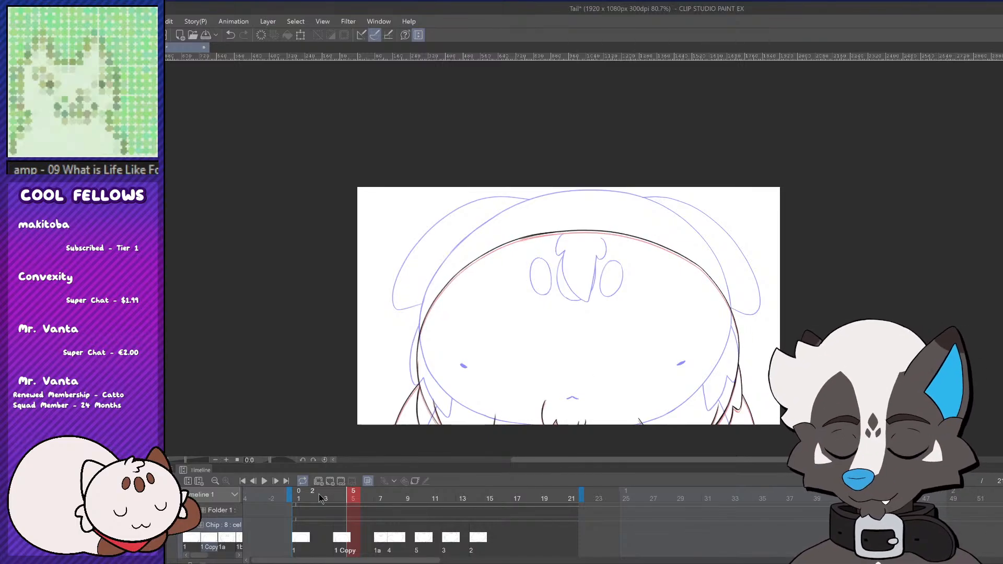
Play back the animation several times and scrub to frame 10 to review the head motion
{"action": "left_click", "coordinate": [264, 482]}
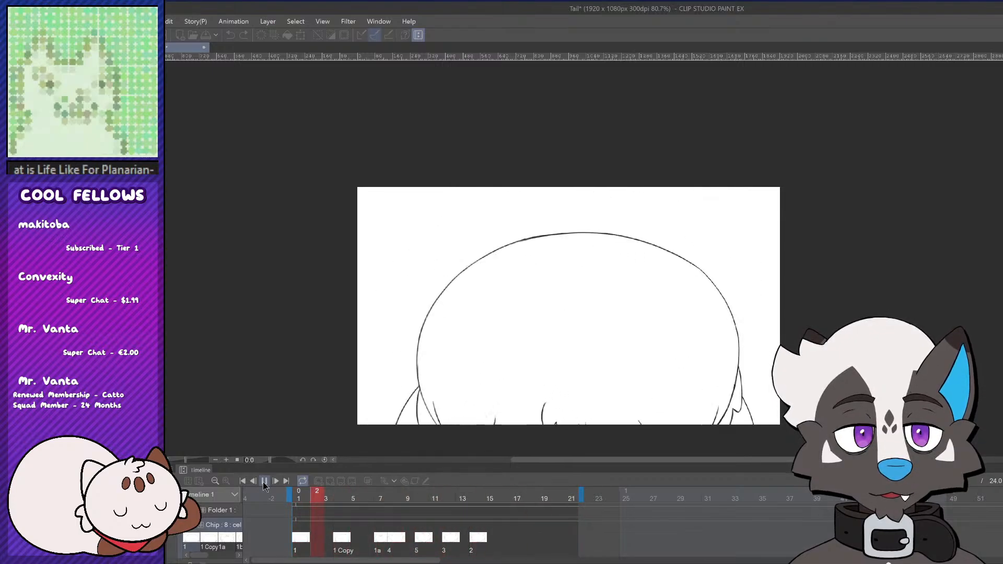
{"action": "left_click", "coordinate": [265, 481]}
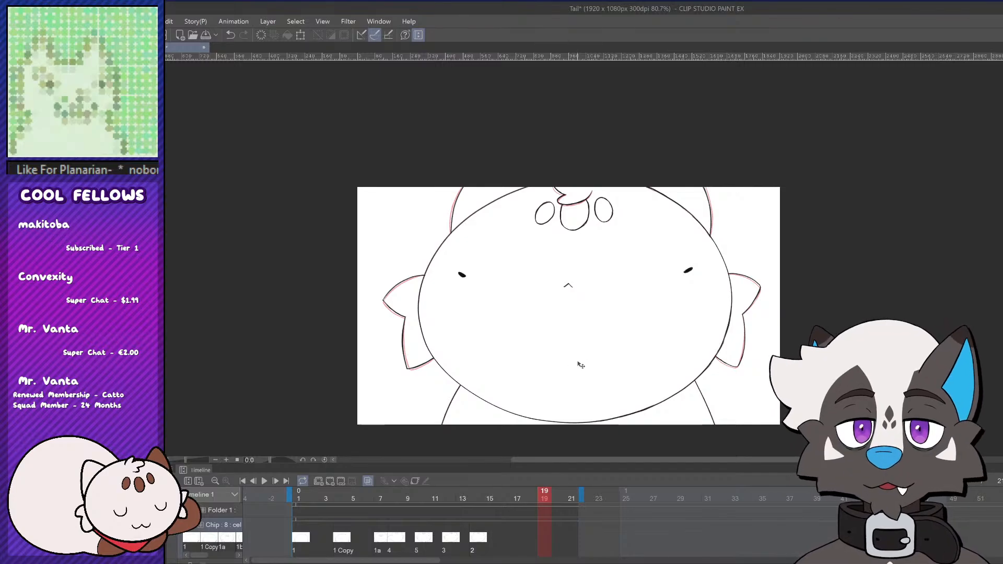
{"action": "scroll", "coordinate": [581, 365], "scroll_direction": "down", "scroll_amount": 3}
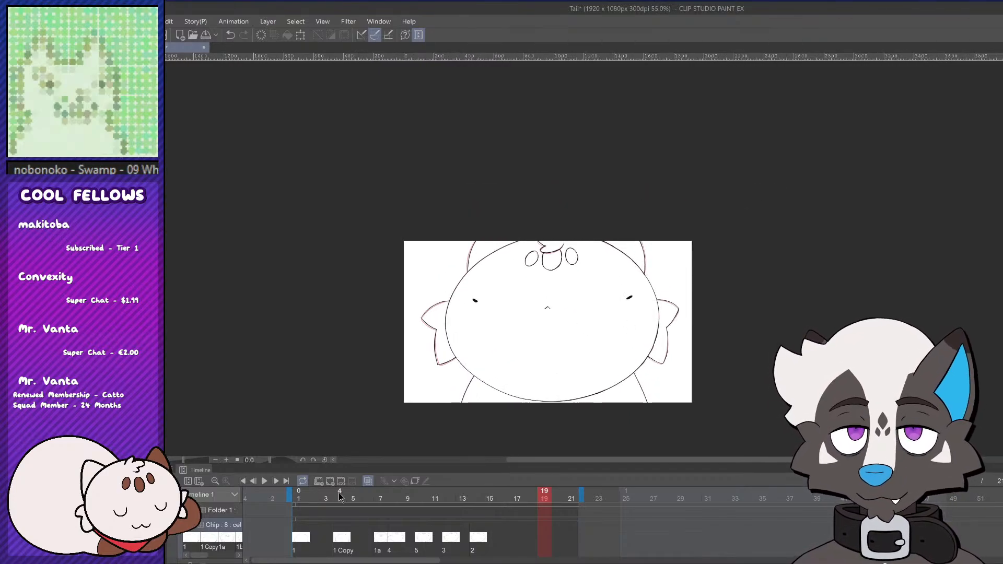
{"action": "left_click", "coordinate": [265, 481]}
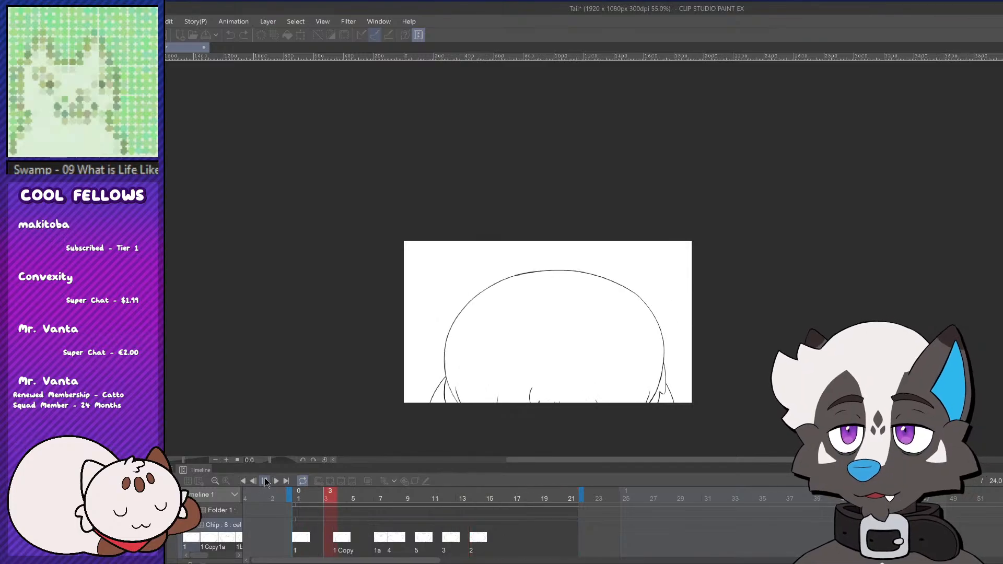
{"action": "left_click", "coordinate": [265, 481]}
{"action": "left_click_drag", "start_coordinate": [304, 494], "coordinate": [425, 494]}
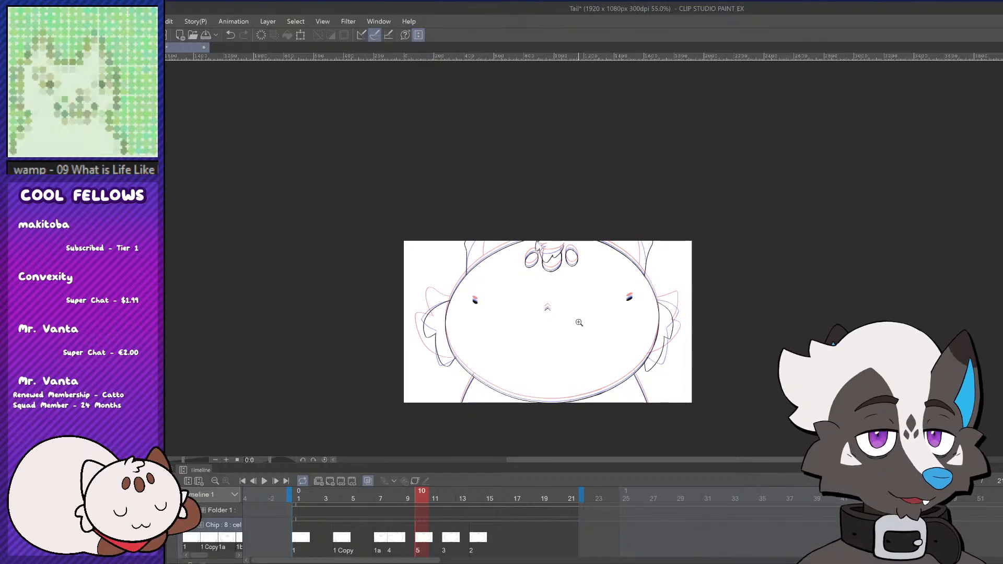
{"action": "left_click_drag", "start_coordinate": [545, 359], "coordinate": [569, 339]}
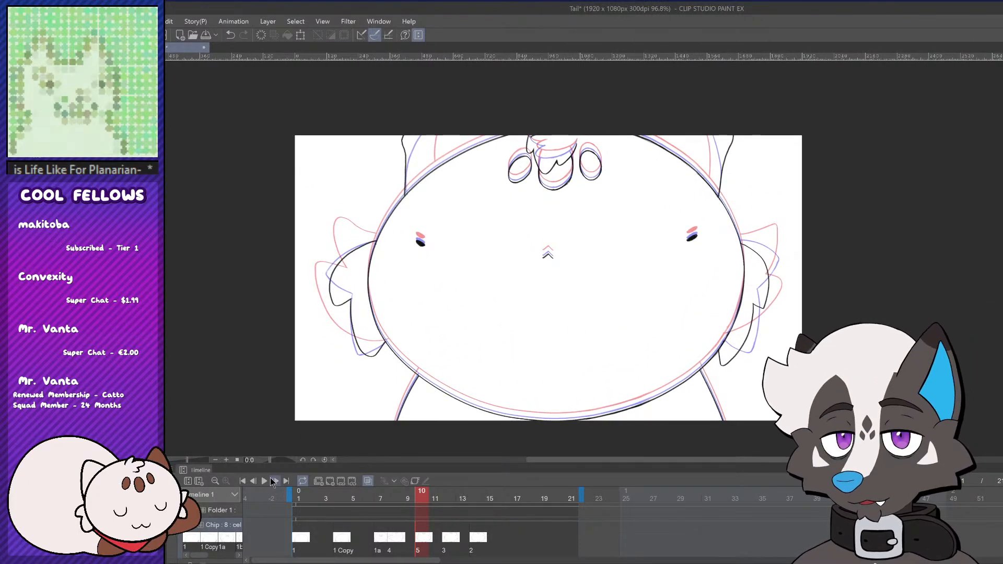
{"action": "left_click", "coordinate": [263, 481]}
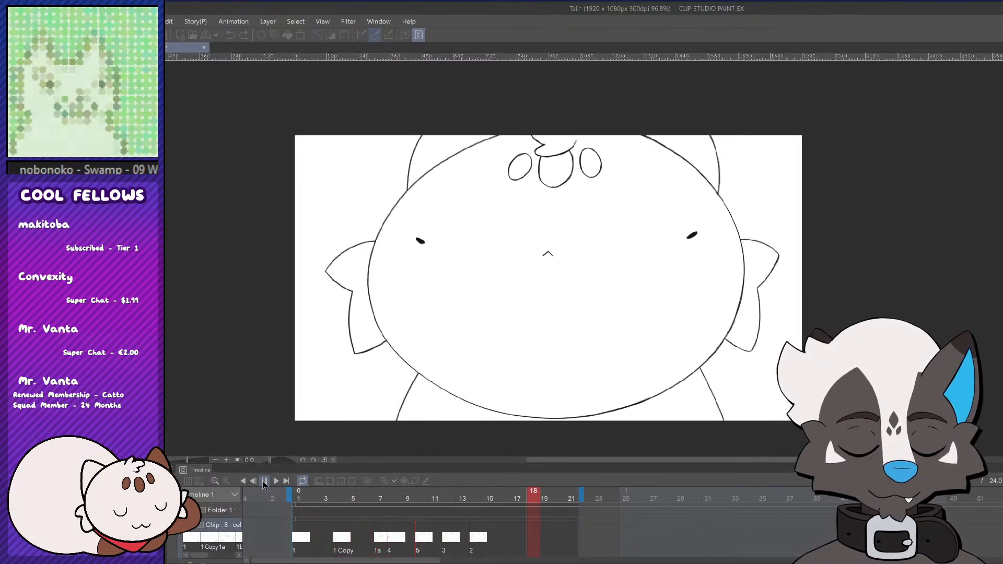
{"action": "left_click", "coordinate": [436, 496]}
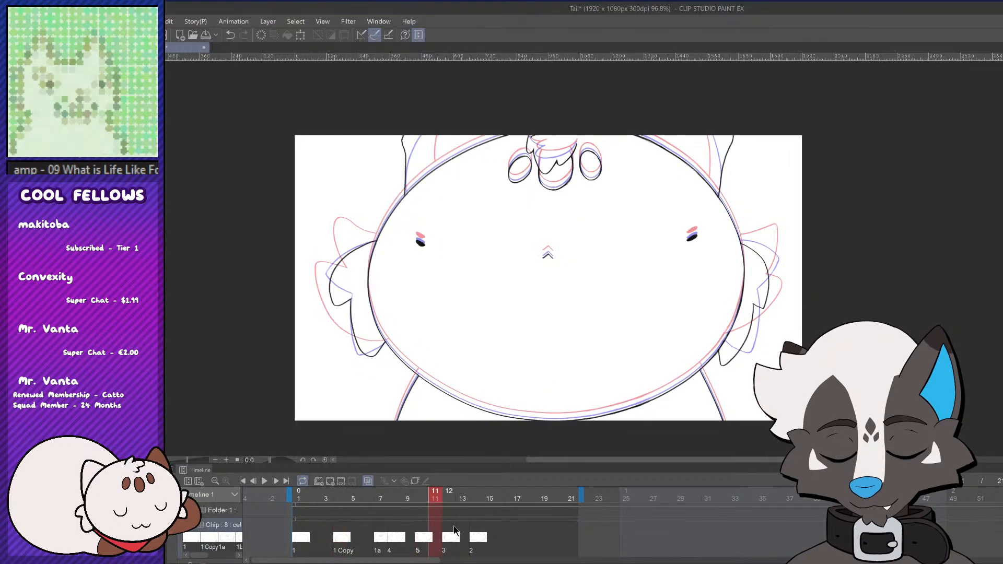
Thicken both eyes on cel 5 at frame 10 into fuller black ovals
{"action": "mouse_move", "coordinate": [454, 530]}
{"action": "left_mouse_down"}
{"action": "mouse_move", "coordinate": [448, 523]}
{"action": "mouse_move", "coordinate": [475, 512]}
{"action": "mouse_move", "coordinate": [358, 501]}
{"action": "mouse_move", "coordinate": [446, 499]}
{"action": "mouse_move", "coordinate": [421, 499]}
{"action": "left_mouse_up"}
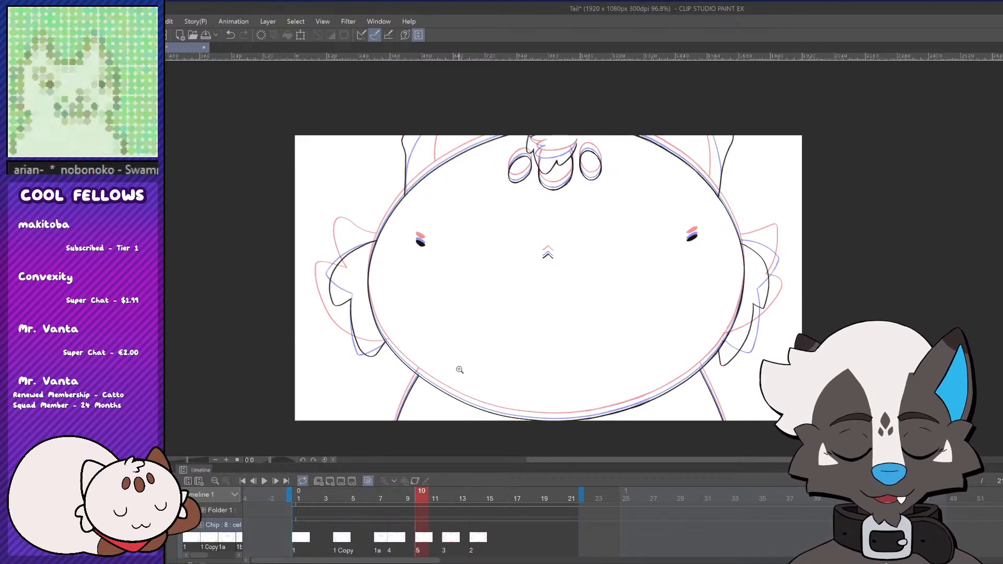
{"action": "left_click_drag", "start_coordinate": [700, 238], "coordinate": [721, 233]}
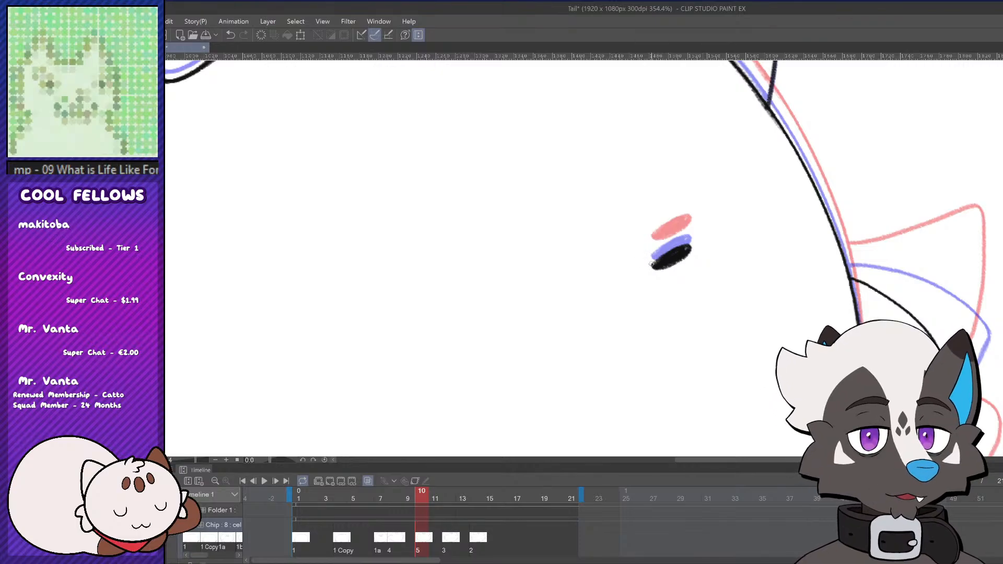
{"action": "mouse_move", "coordinate": [661, 252]}
{"action": "left_mouse_down"}
{"action": "mouse_move", "coordinate": [687, 244]}
{"action": "mouse_move", "coordinate": [668, 267]}
{"action": "left_mouse_up"}
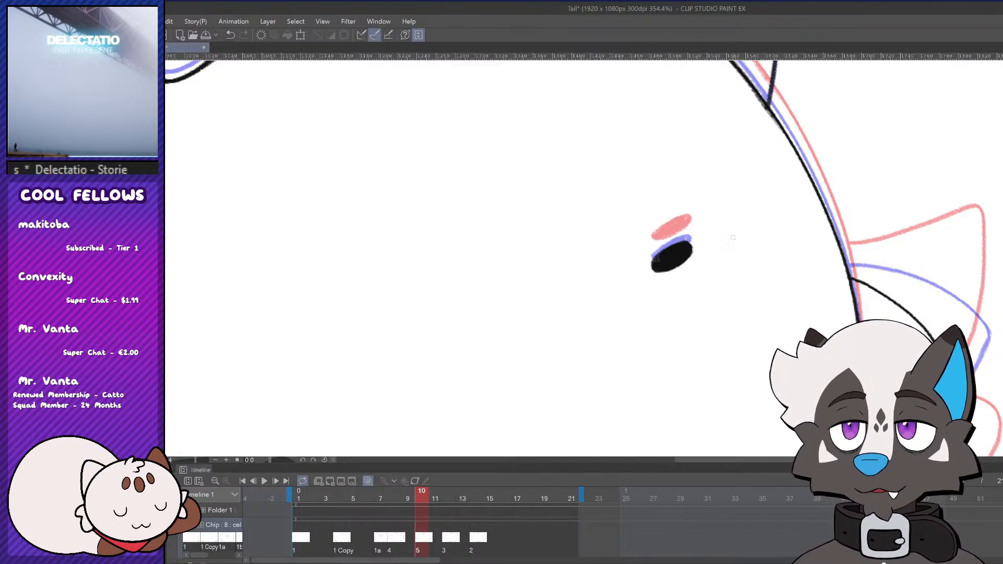
{"action": "left_click_drag", "start_coordinate": [820, 460], "coordinate": [658, 460]}
{"action": "left_click_drag", "start_coordinate": [420, 269], "coordinate": [446, 280]}
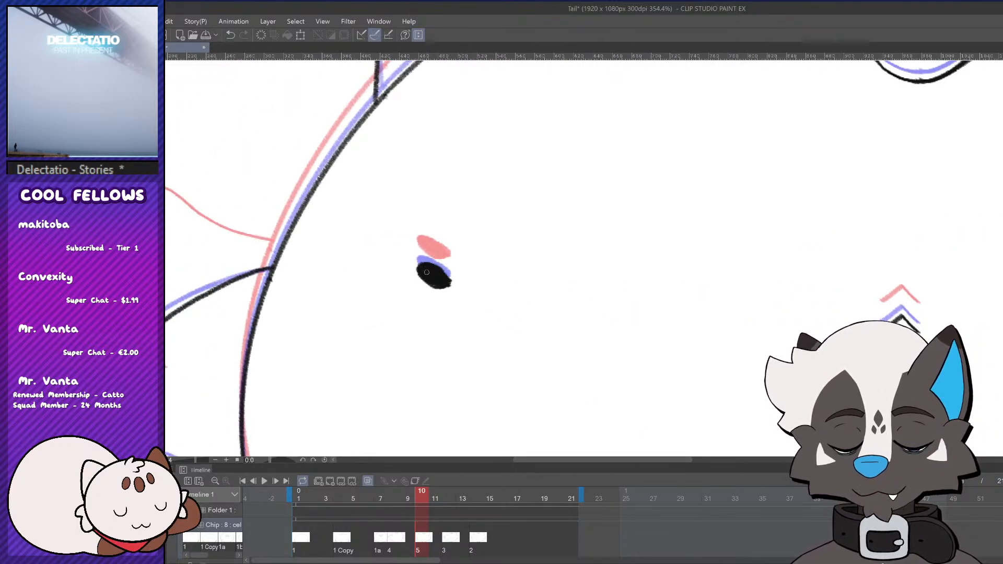
{"action": "left_click_drag", "start_coordinate": [418, 271], "coordinate": [447, 288]}
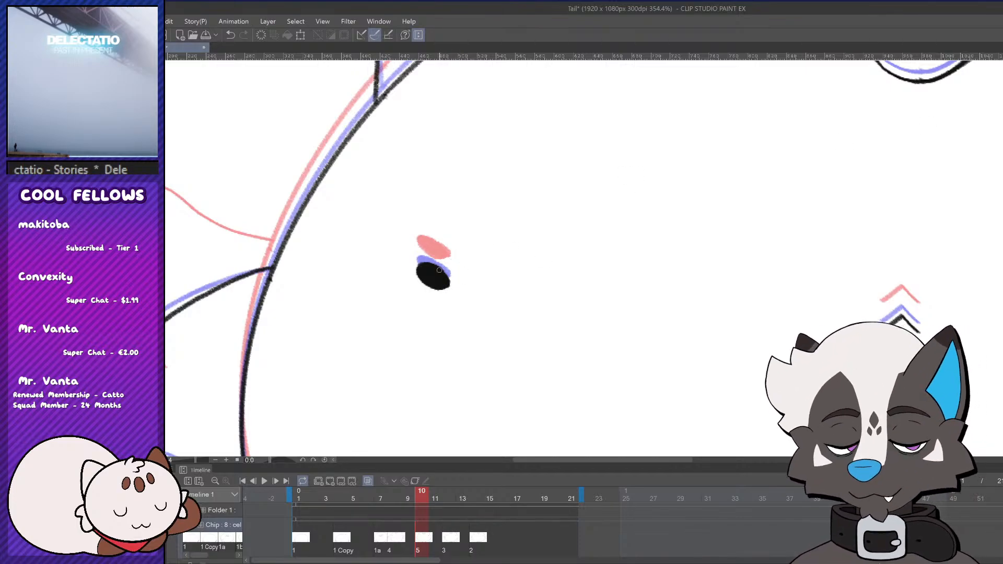
Thicken the character's right-hand-side eye on cel 4 at frame 9 with black line strokes
{"action": "scroll", "coordinate": [439, 270], "scroll_direction": "down", "scroll_amount": 8}
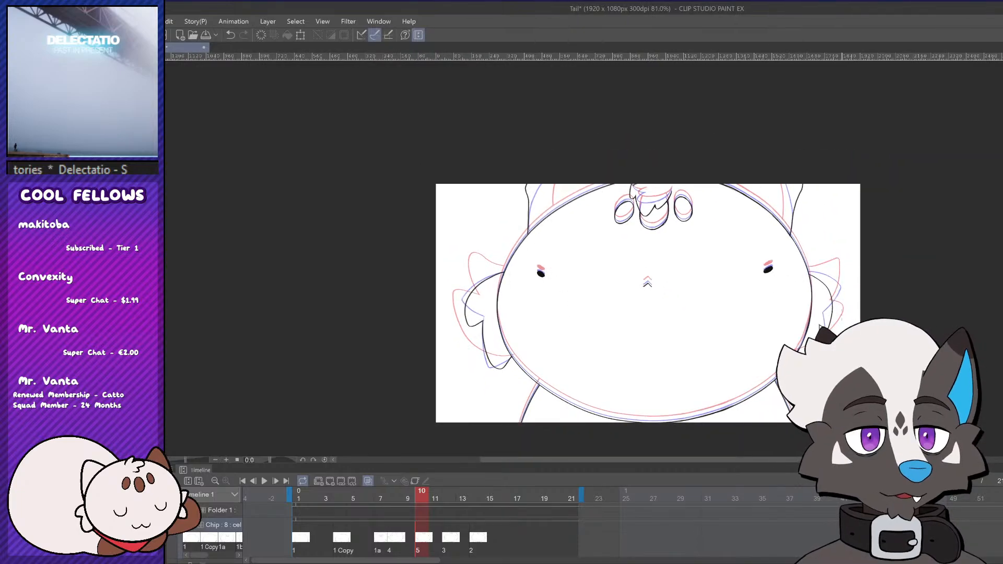
{"action": "scroll", "coordinate": [864, 340], "scroll_direction": "up", "scroll_amount": 2}
{"action": "left_click_drag", "start_coordinate": [606, 460], "coordinate": [611, 460]}
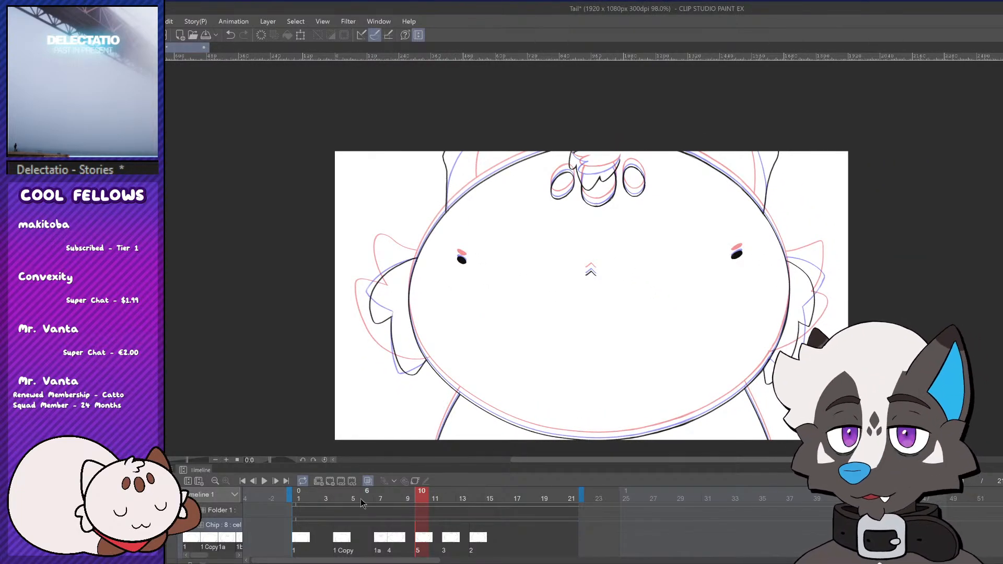
{"action": "left_click", "coordinate": [394, 500]}
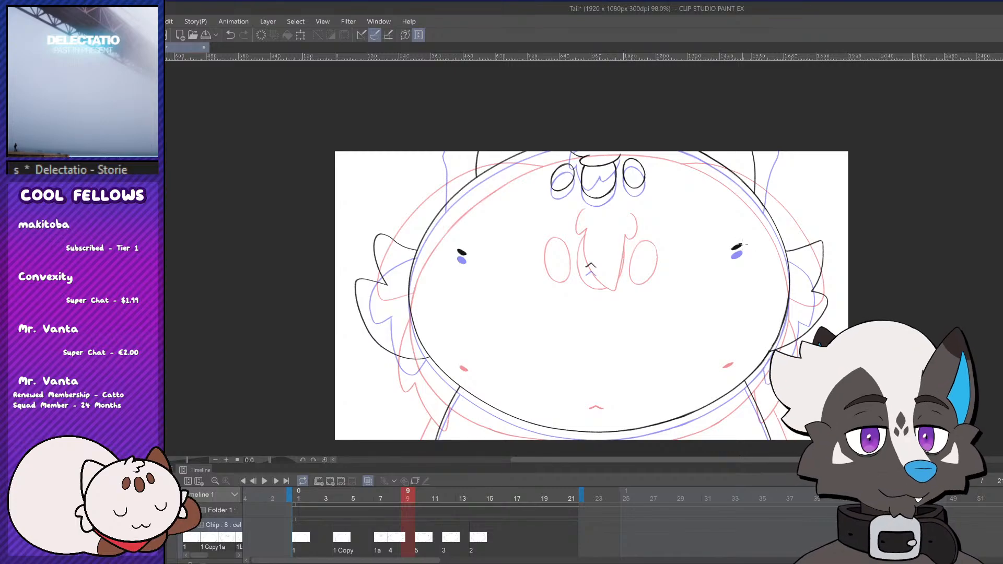
{"action": "scroll", "coordinate": [745, 244], "scroll_direction": "up", "scroll_amount": 4}
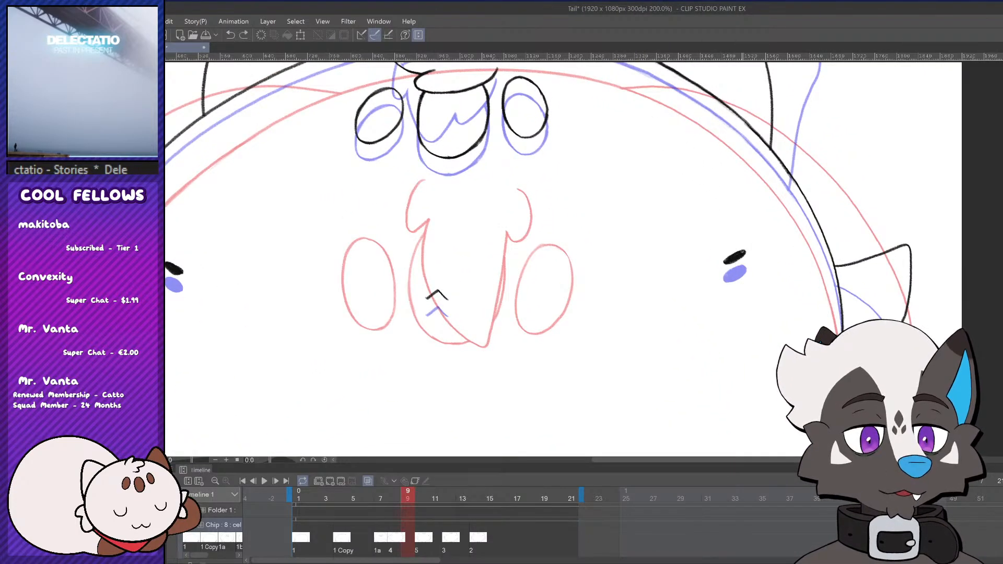
{"action": "mouse_move", "coordinate": [743, 248]}
{"action": "left_mouse_down"}
{"action": "mouse_move", "coordinate": [729, 251]}
{"action": "mouse_move", "coordinate": [740, 258]}
{"action": "left_mouse_up"}
Redraw the left-hand-side eye on cel 4 as a fuller solid black oval, undoing the stray strokes
{"action": "left_click_drag", "start_coordinate": [748, 460], "coordinate": [668, 455]}
{"action": "scroll", "coordinate": [507, 269], "scroll_direction": "up", "scroll_amount": 3}
{"action": "left_click_drag", "start_coordinate": [495, 260], "coordinate": [501, 277]}
{"action": "scroll", "coordinate": [500, 220], "scroll_direction": "up", "scroll_amount": 1}
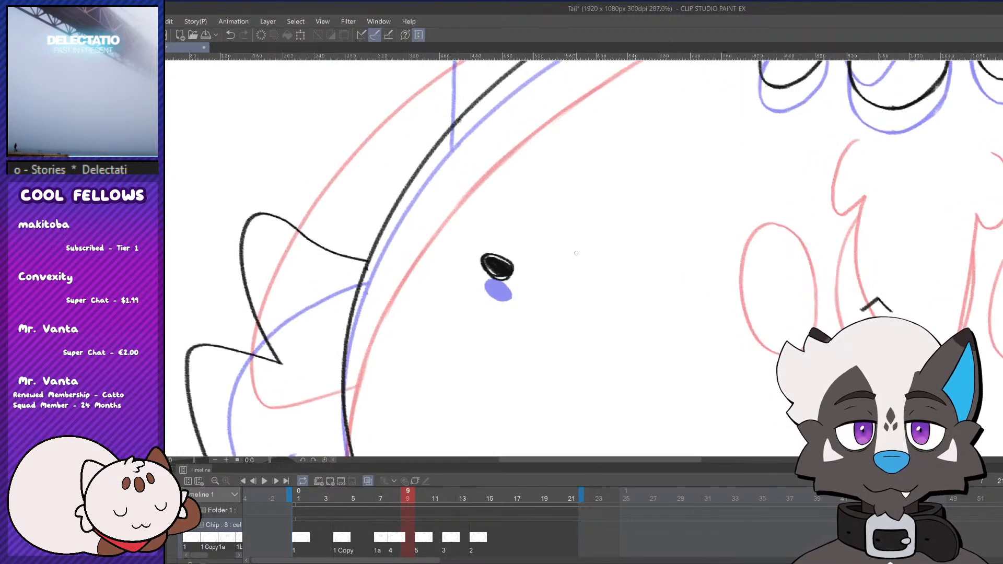
{"action": "key", "text": "ctrl+z"}
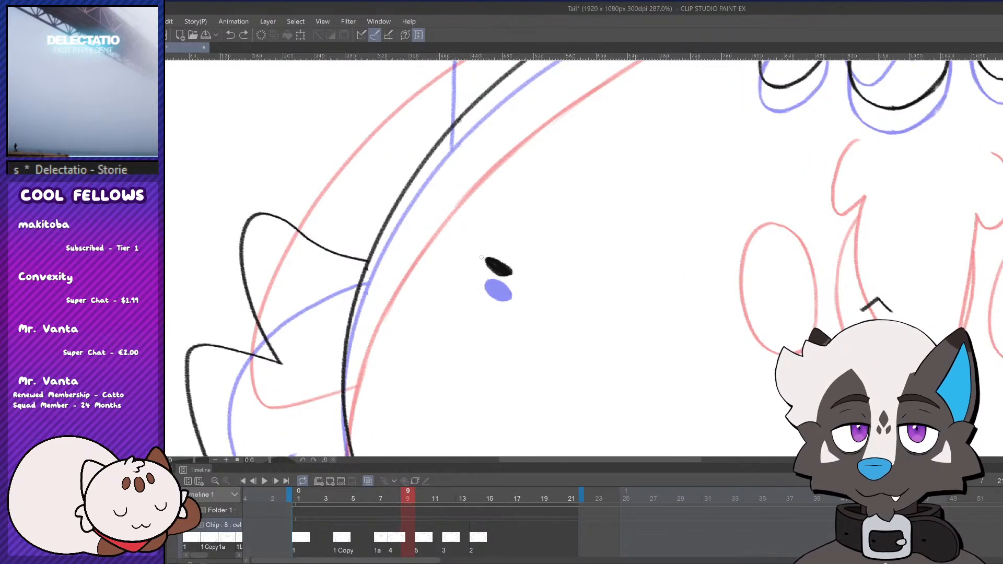
{"action": "left_click_drag", "start_coordinate": [490, 260], "coordinate": [488, 267]}
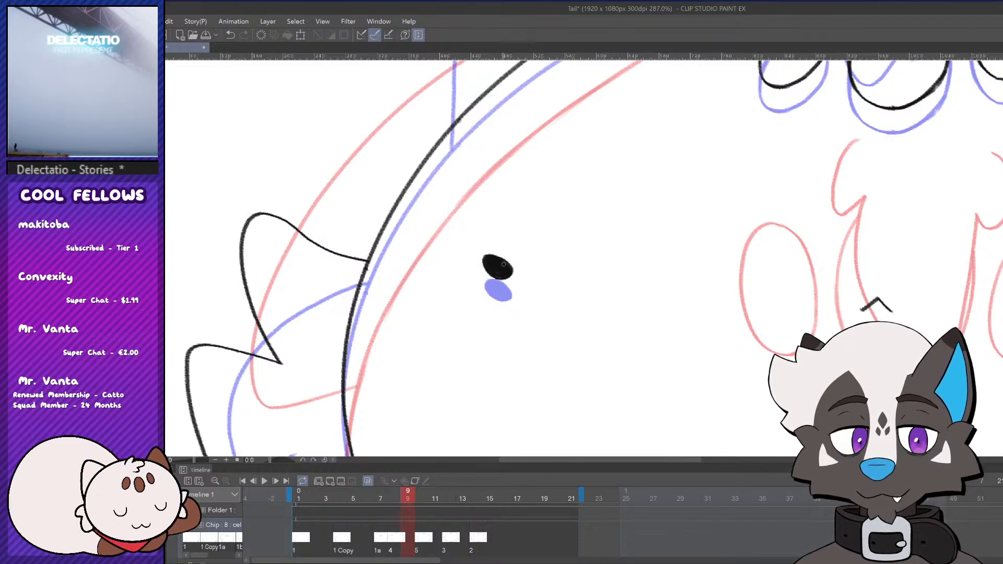
{"action": "key", "text": "ctrl+z"}
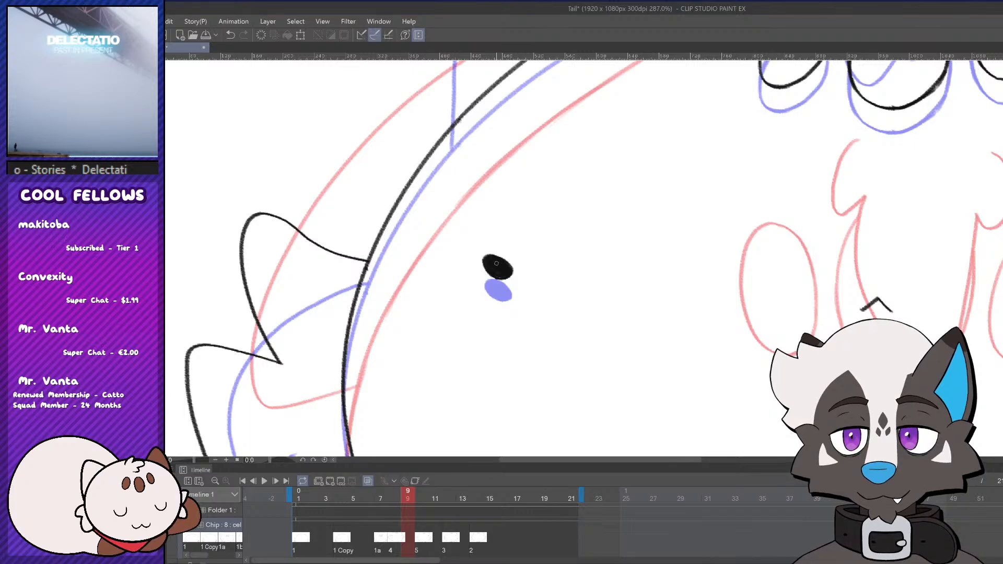
{"action": "scroll", "coordinate": [500, 276], "scroll_direction": "down", "scroll_amount": 8}
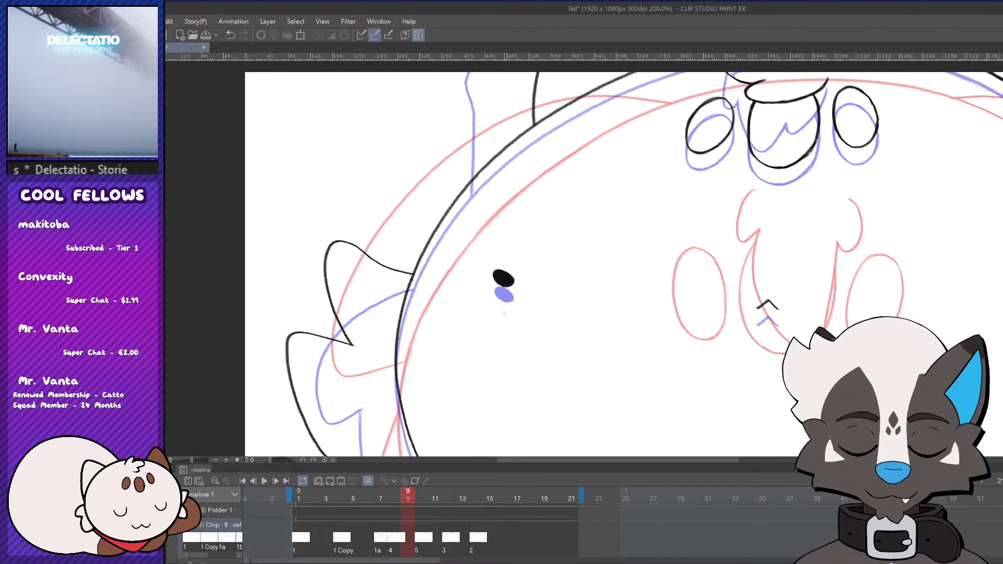
{"action": "scroll", "coordinate": [496, 452], "scroll_direction": "up", "scroll_amount": 2}
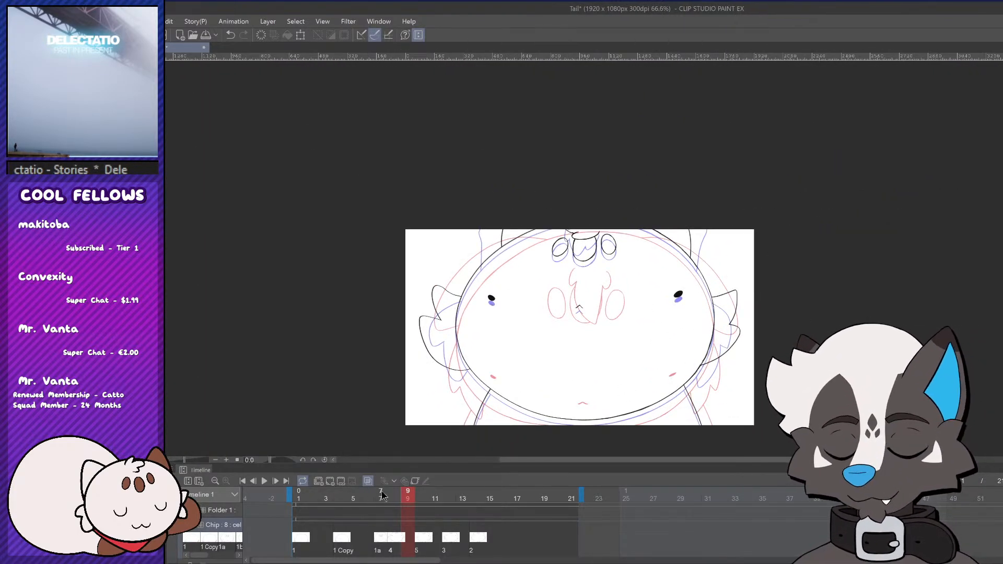
Step back to frame 1, play back the animation to check the eyes, and go to cel 3 at frame 12
{"action": "left_click", "coordinate": [379, 498]}
{"action": "left_click", "coordinate": [339, 498]}
{"action": "left_click", "coordinate": [299, 496]}
{"action": "left_click", "coordinate": [264, 482]}
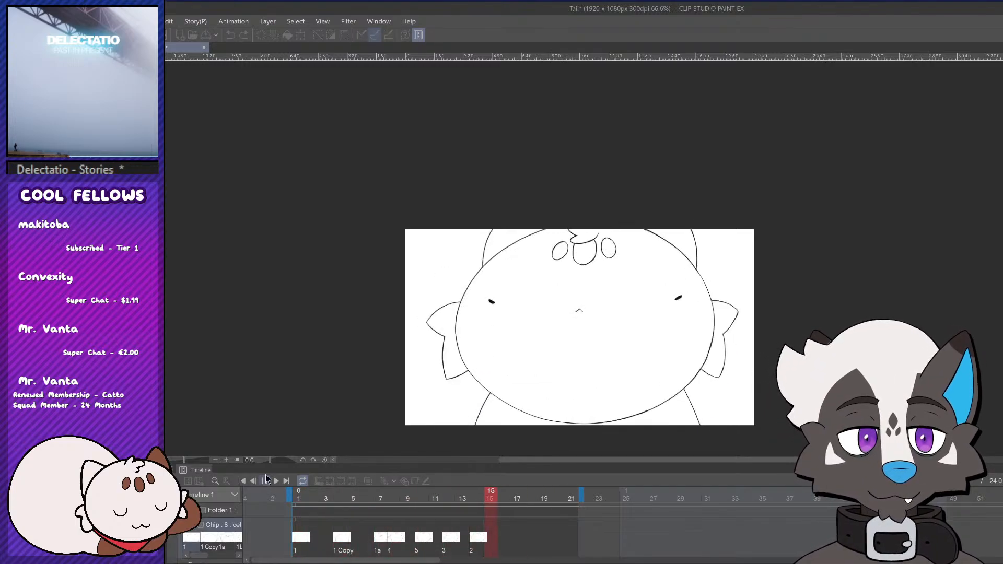
{"action": "left_click", "coordinate": [266, 479]}
{"action": "left_click", "coordinate": [441, 537]}
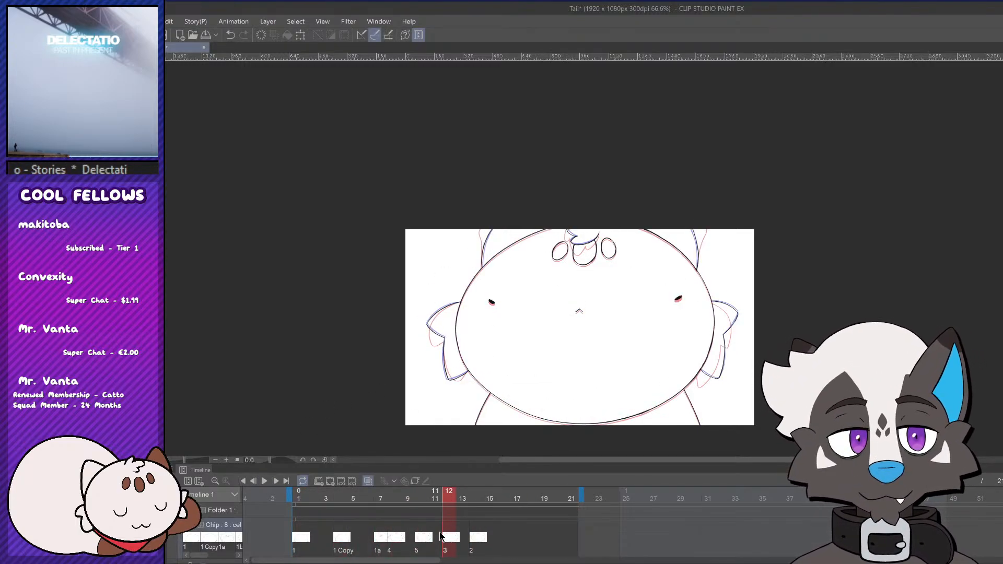
Examine both eyes on cel 3 at frame 12 up close against the onion-skin outlines of the neighbouring cels
{"action": "left_click", "coordinate": [427, 536]}
{"action": "left_click", "coordinate": [454, 498]}
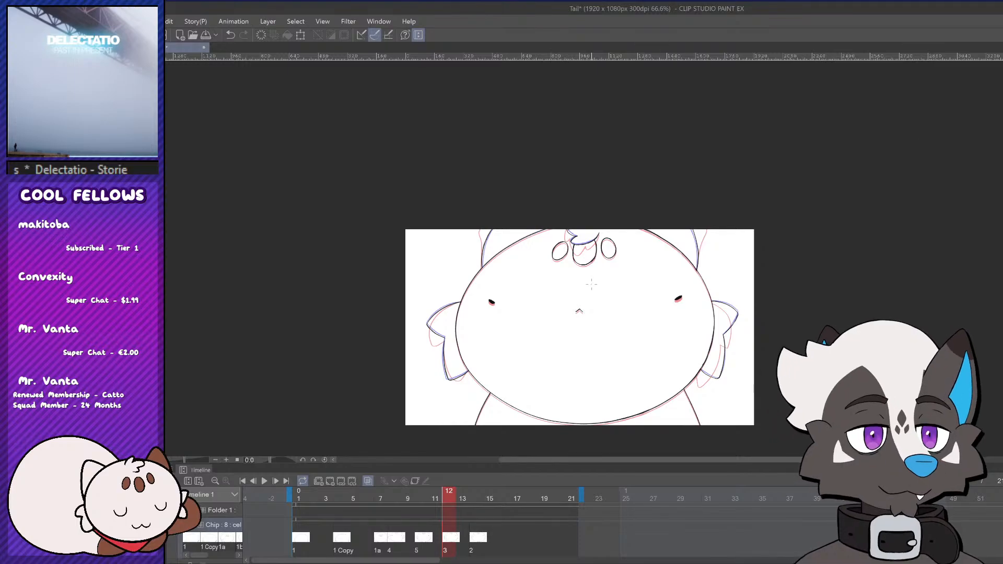
{"action": "scroll", "coordinate": [592, 284], "scroll_direction": "up", "scroll_amount": 6}
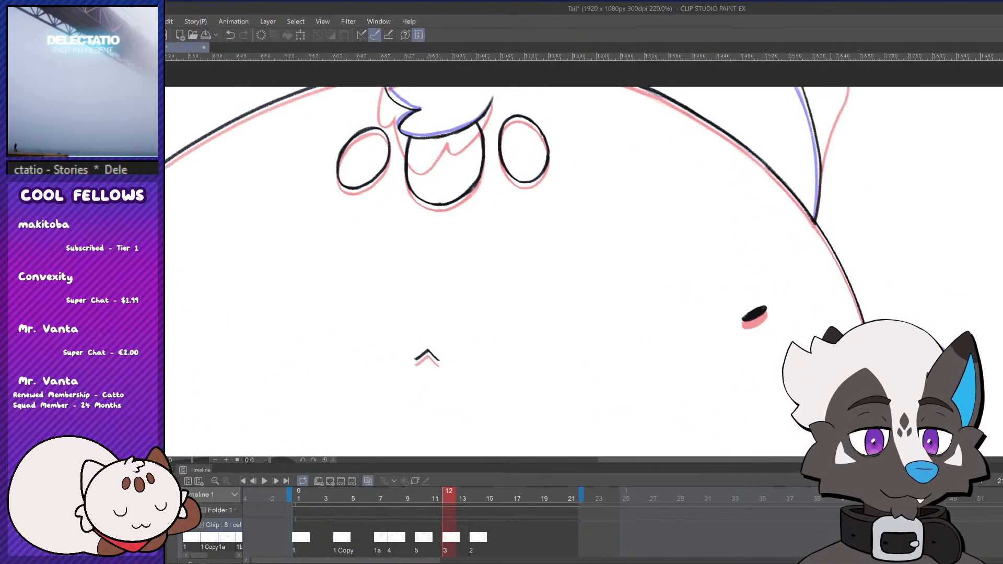
{"action": "scroll", "coordinate": [778, 322], "scroll_direction": "up", "scroll_amount": 3}
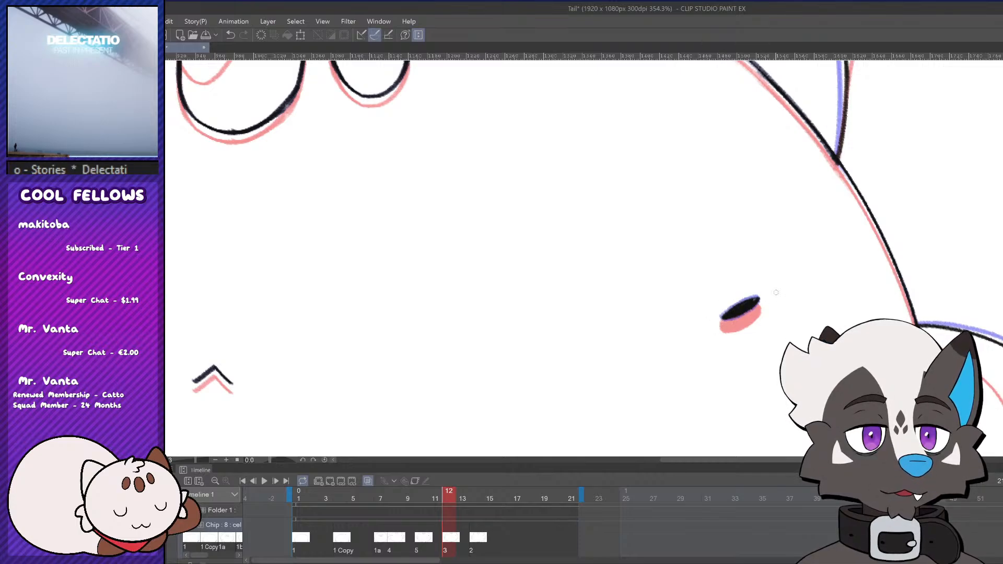
{"action": "scroll", "coordinate": [776, 293], "scroll_direction": "down", "scroll_amount": 5}
{"action": "scroll", "coordinate": [776, 293], "scroll_direction": "up", "scroll_amount": 1}
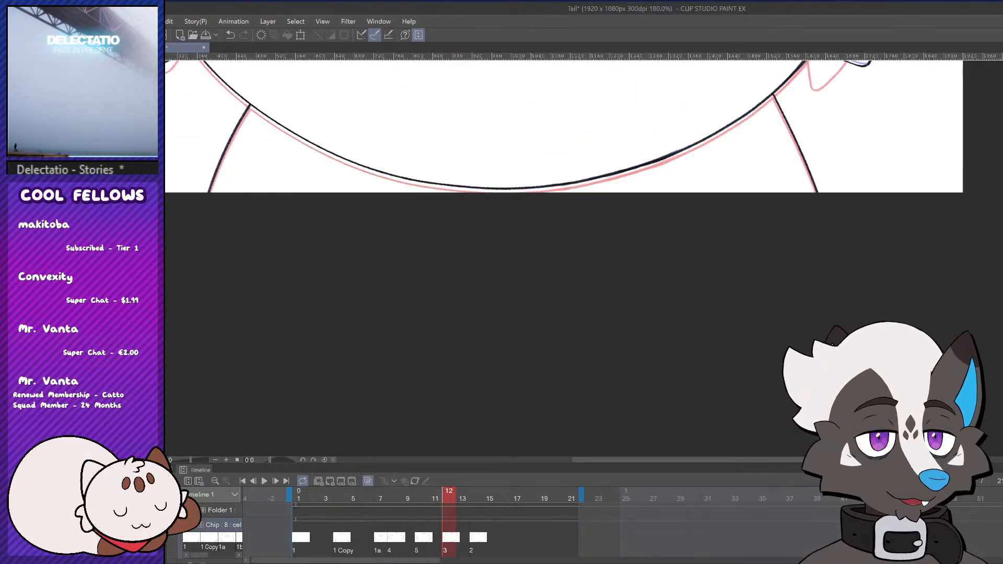
{"action": "left_click_drag", "start_coordinate": [1000, 361], "coordinate": [1000, 252]}
{"action": "left_click_drag", "start_coordinate": [736, 460], "coordinate": [654, 461]}
{"action": "scroll", "coordinate": [653, 299], "scroll_direction": "up", "scroll_amount": 1}
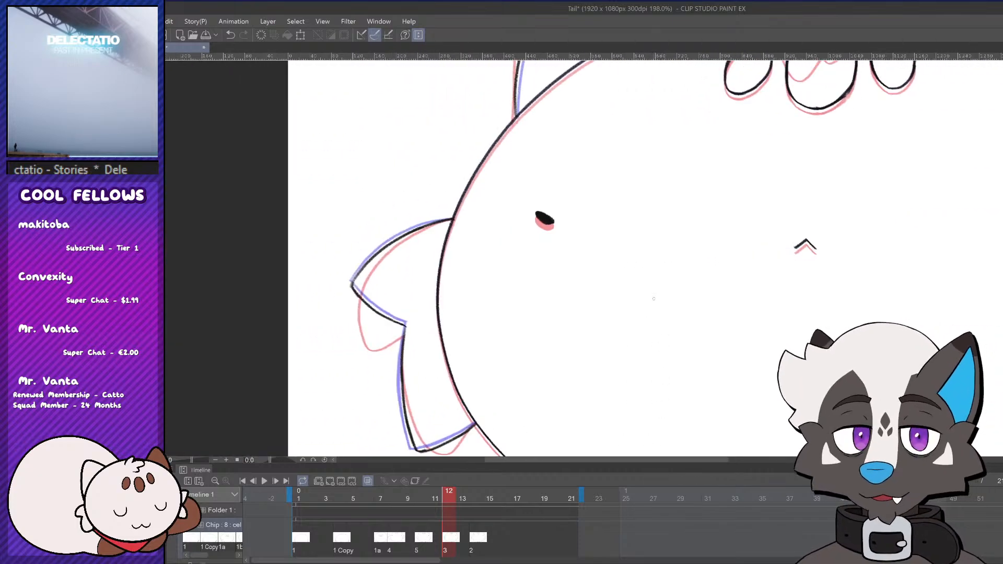
{"action": "scroll", "coordinate": [544, 223], "scroll_direction": "up", "scroll_amount": 4}
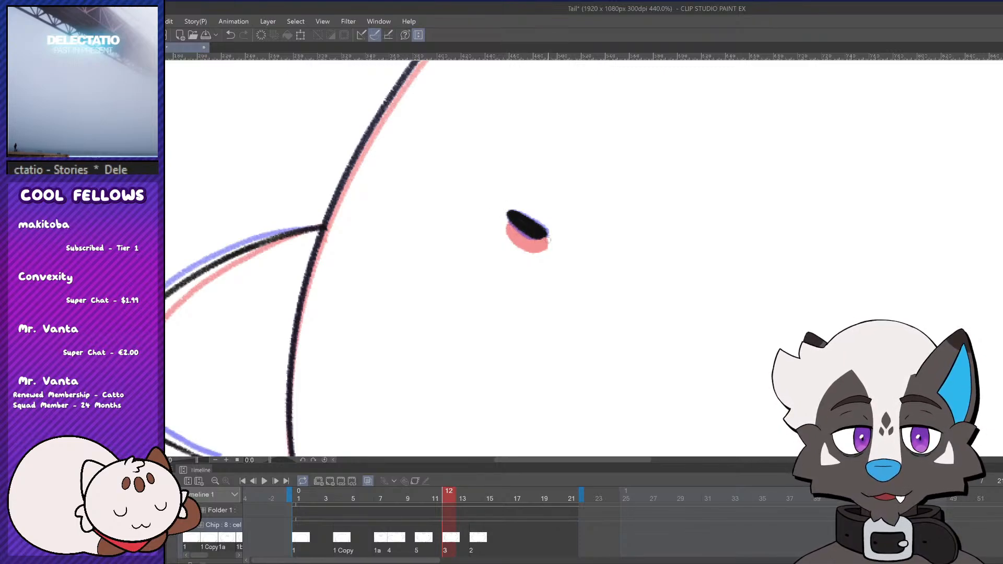
{"action": "scroll", "coordinate": [549, 307], "scroll_direction": "down", "scroll_amount": 16}
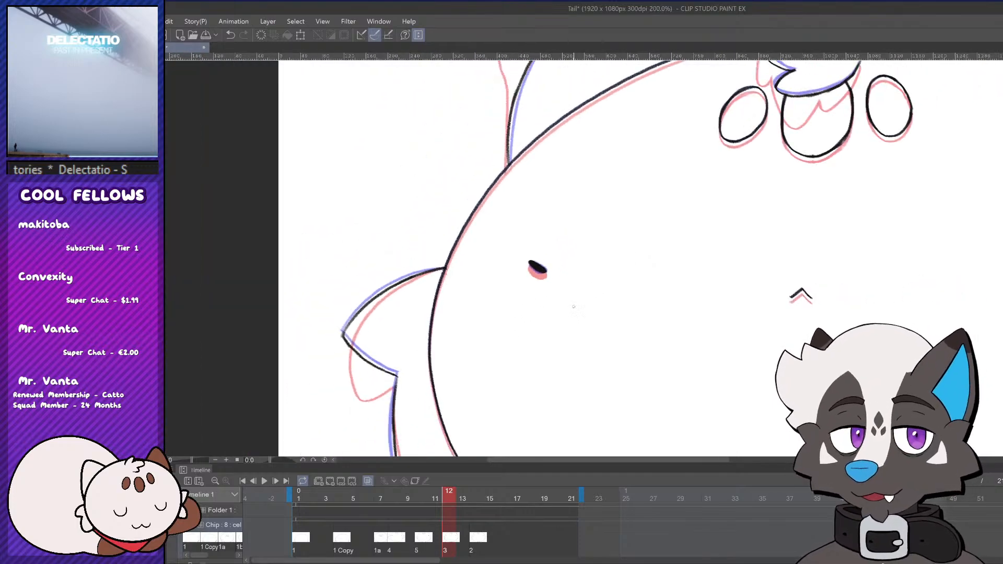
{"action": "scroll", "coordinate": [808, 384], "scroll_direction": "up", "scroll_amount": 3}
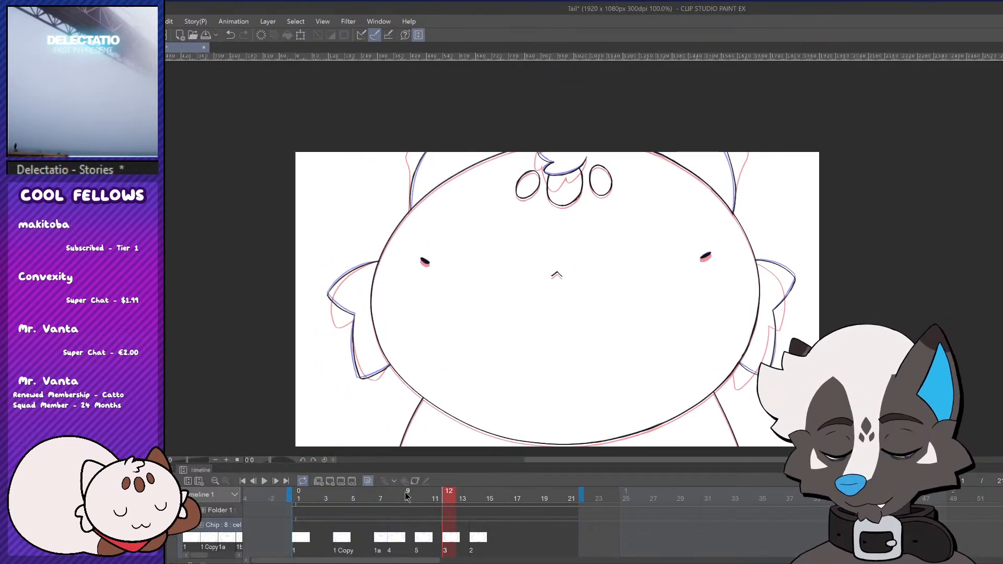
Play the head animation through, and inspect the cels at frames 7 and 6
{"action": "left_click", "coordinate": [264, 482]}
{"action": "left_click", "coordinate": [264, 482]}
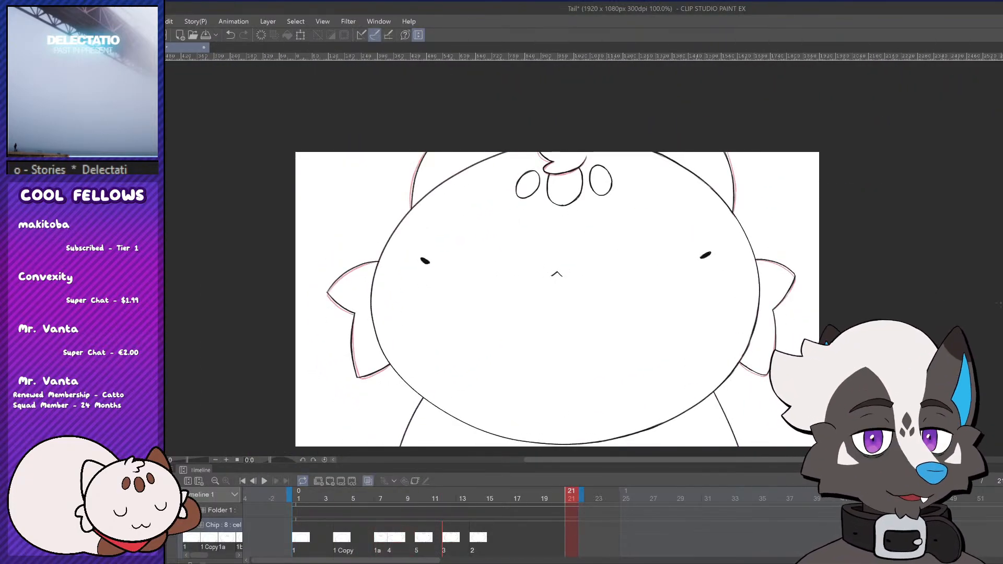
{"action": "scroll", "coordinate": [830, 309], "scroll_direction": "down", "scroll_amount": 1}
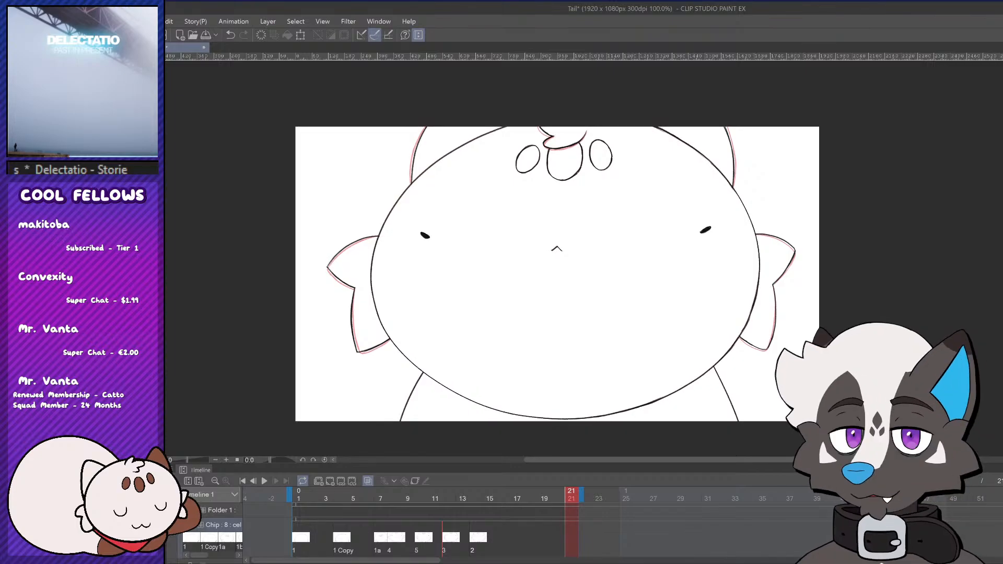
{"action": "scroll", "coordinate": [661, 366], "scroll_direction": "left", "scroll_amount": 1}
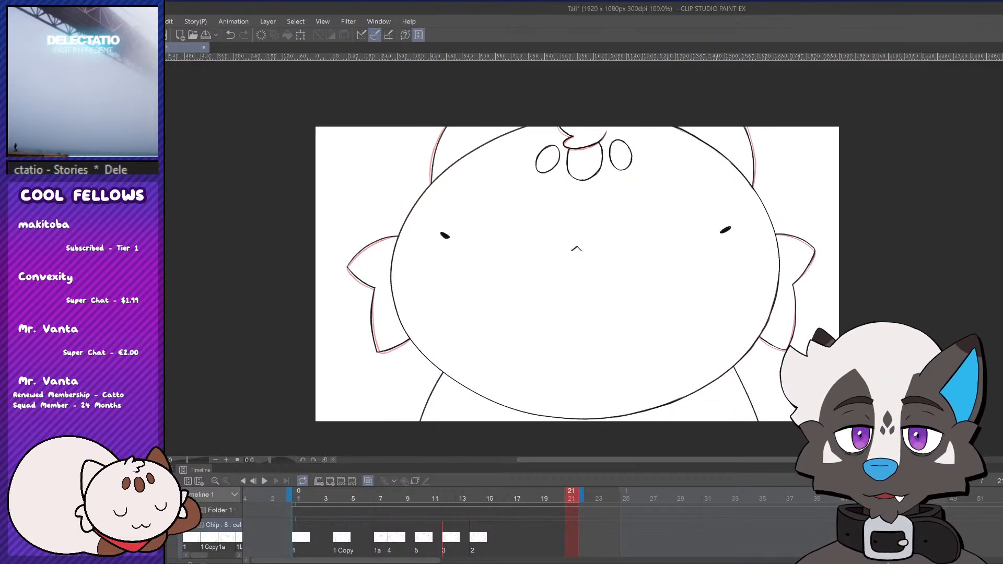
{"action": "left_click", "coordinate": [265, 482]}
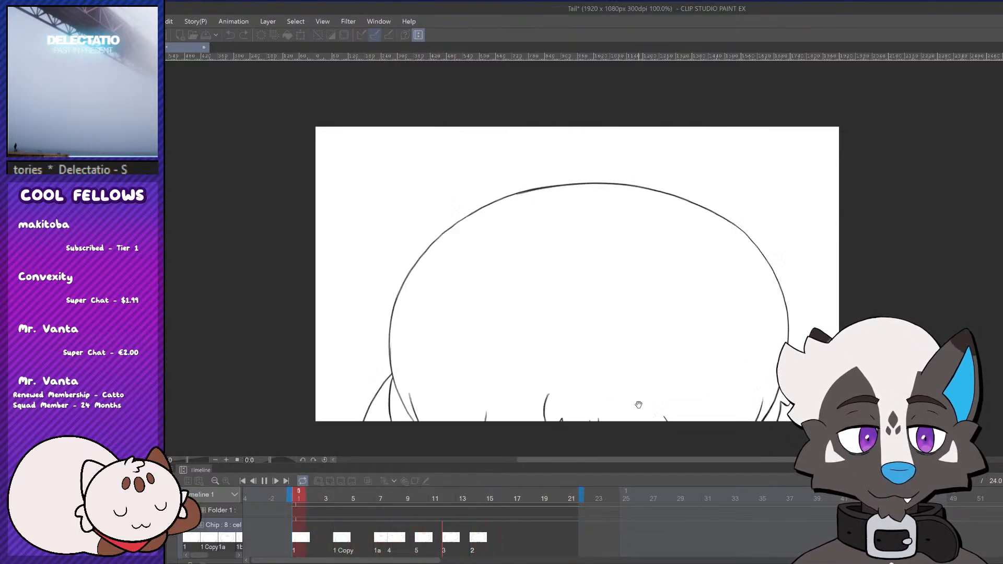
{"action": "left_click", "coordinate": [392, 498]}
{"action": "left_click", "coordinate": [380, 499]}
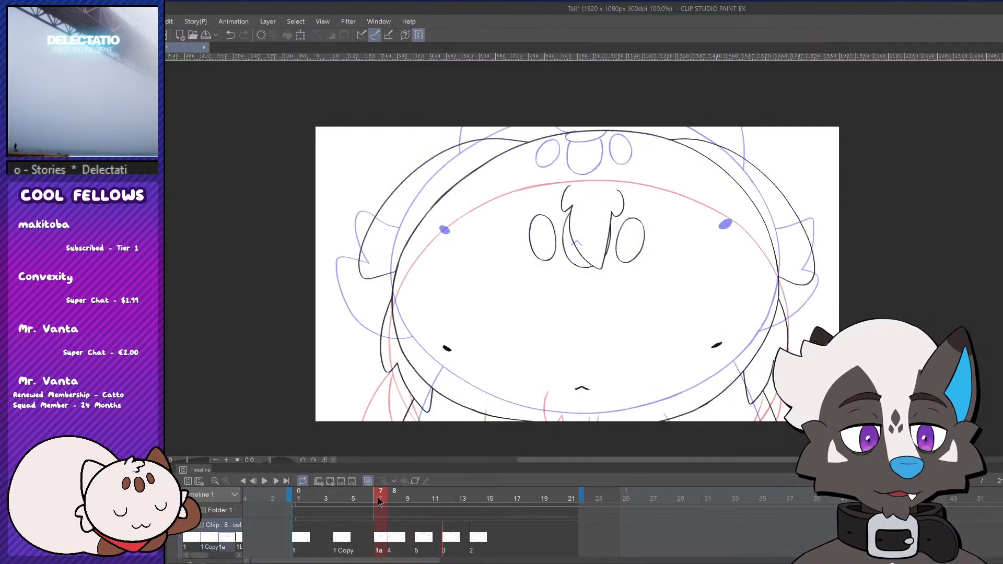
{"action": "left_click", "coordinate": [369, 505]}
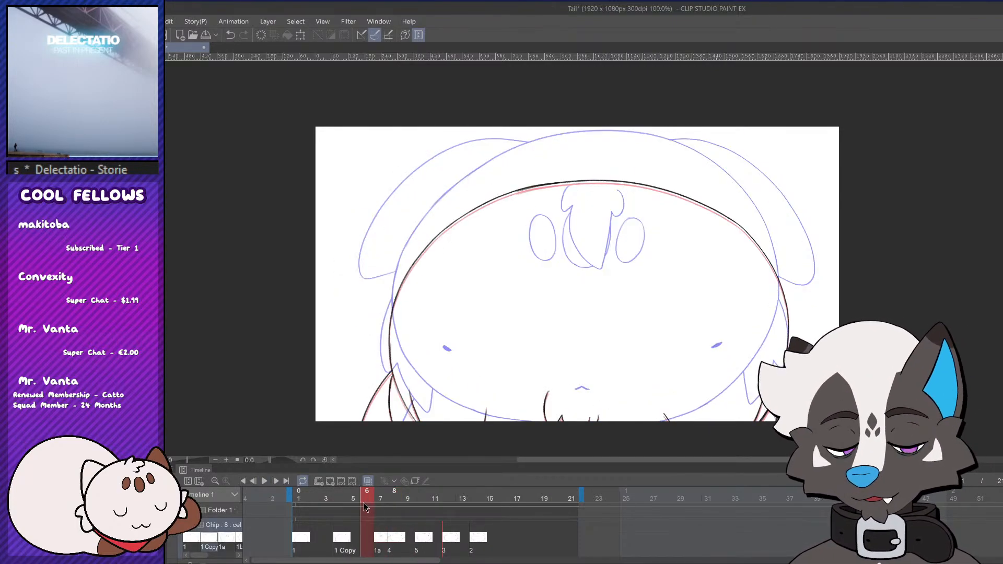
Play the animation from frame 6 and again from frame 1 to check the motion, stopping each playback
{"action": "left_click", "coordinate": [264, 480]}
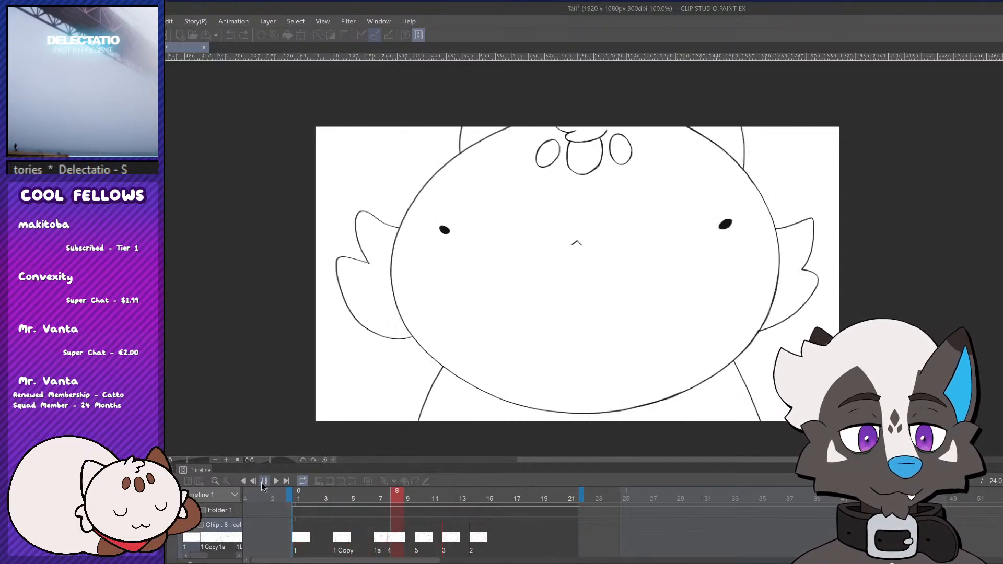
{"action": "left_click", "coordinate": [263, 483]}
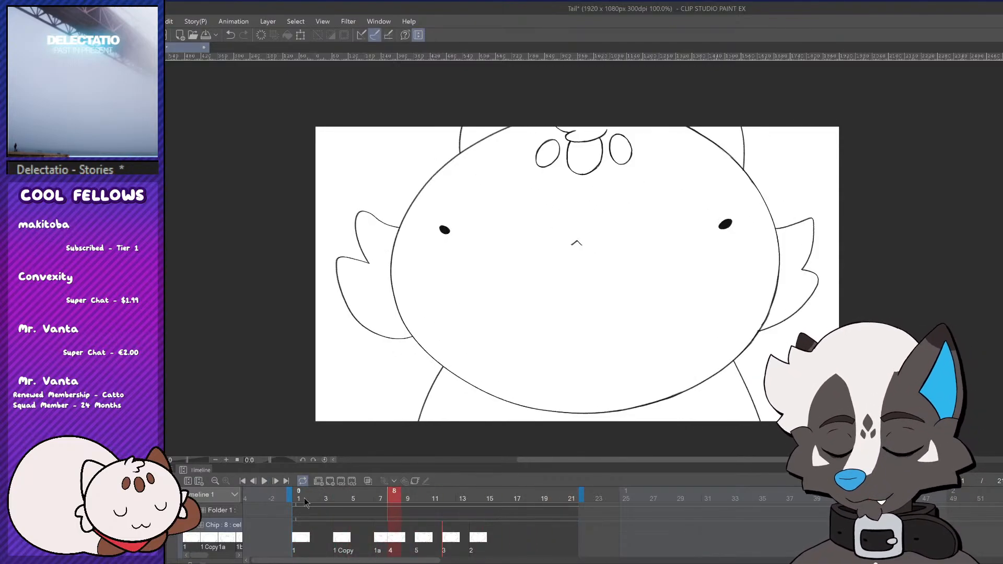
{"action": "mouse_move", "coordinate": [312, 496]}
{"action": "left_mouse_down"}
{"action": "mouse_move", "coordinate": [422, 499]}
{"action": "mouse_move", "coordinate": [295, 496]}
{"action": "left_mouse_up"}
{"action": "left_click", "coordinate": [265, 483]}
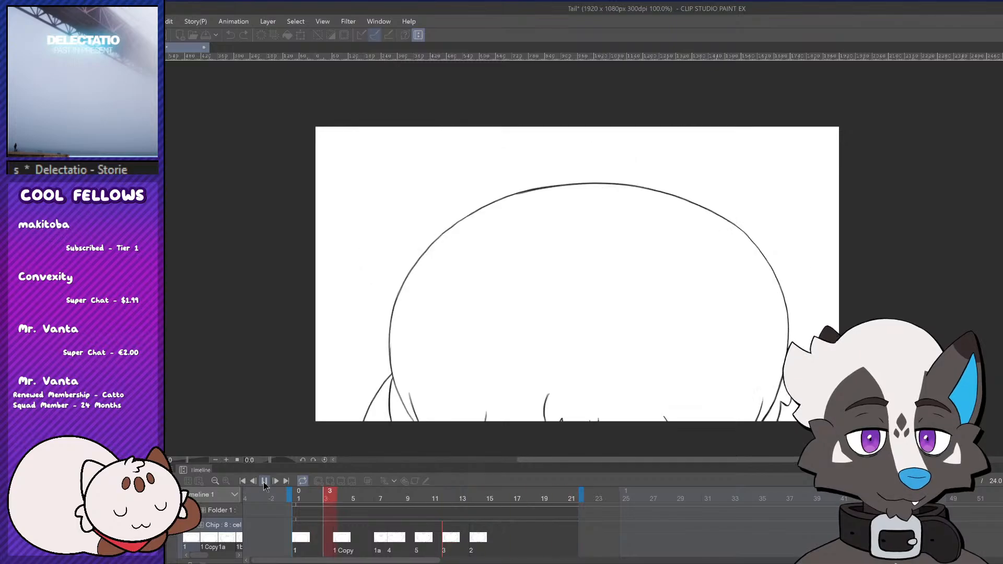
{"action": "left_click", "coordinate": [264, 481]}
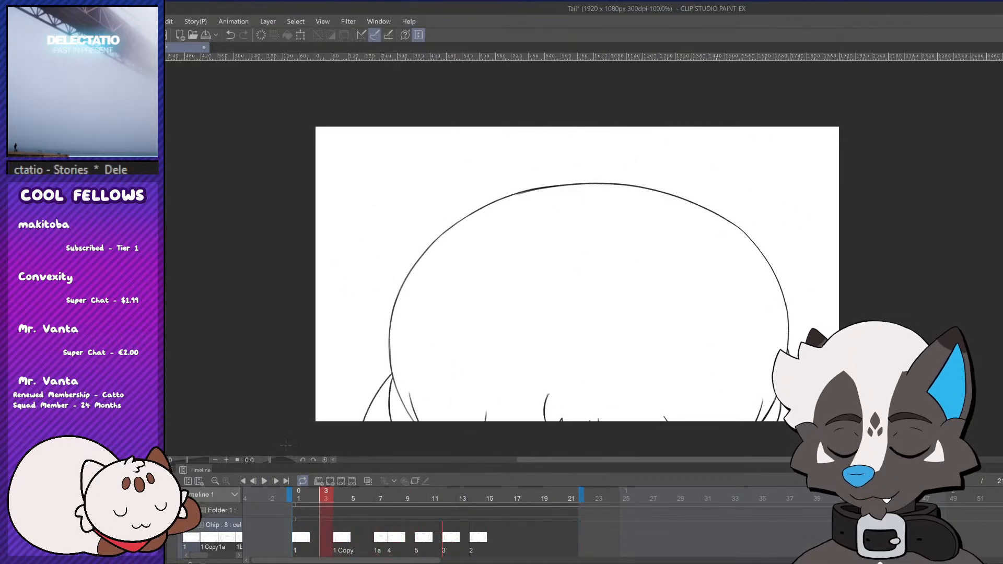
Scrub through the frames between 12 and 18, and replay the whole animation from the start
{"action": "left_click", "coordinate": [469, 493]}
{"action": "left_click_drag", "start_coordinate": [469, 494], "coordinate": [530, 493]}
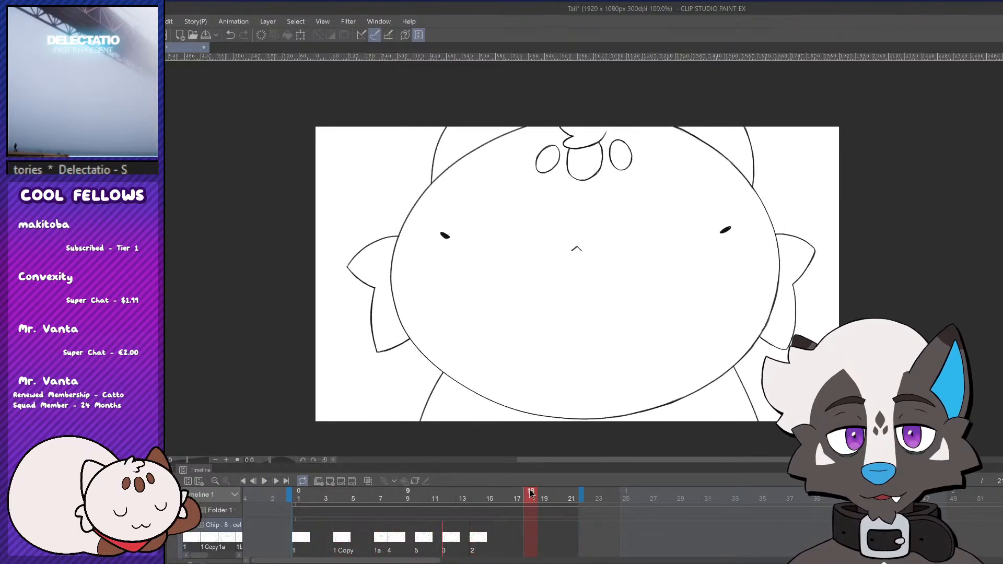
{"action": "left_click", "coordinate": [407, 501]}
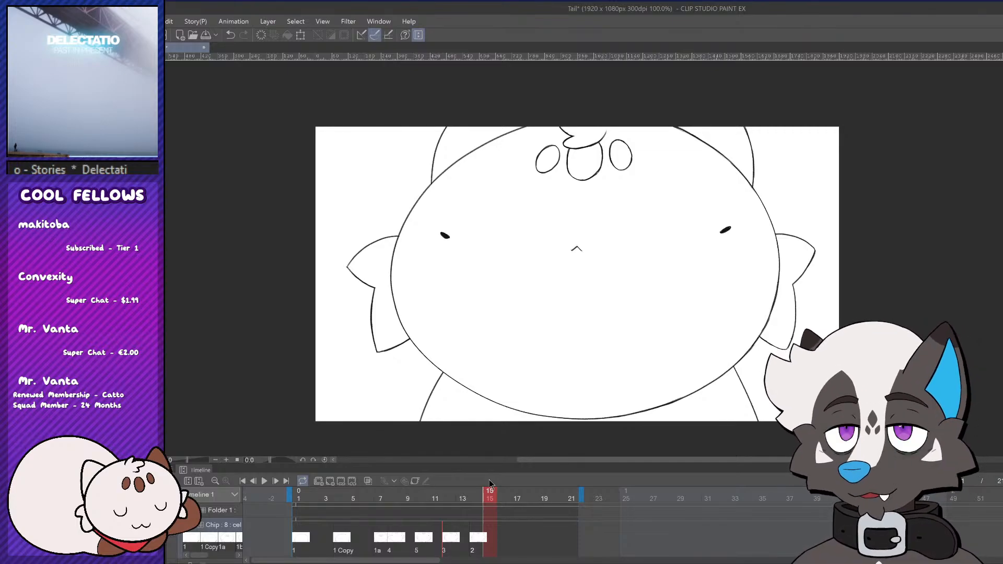
{"action": "left_click", "coordinate": [439, 501]}
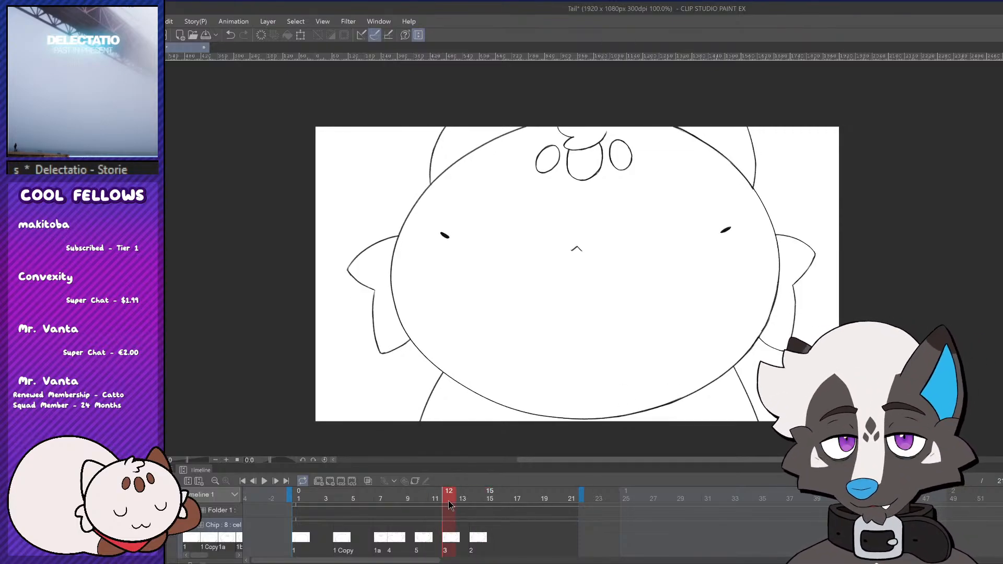
{"action": "left_click_drag", "start_coordinate": [450, 505], "coordinate": [276, 500]}
{"action": "left_click", "coordinate": [264, 483]}
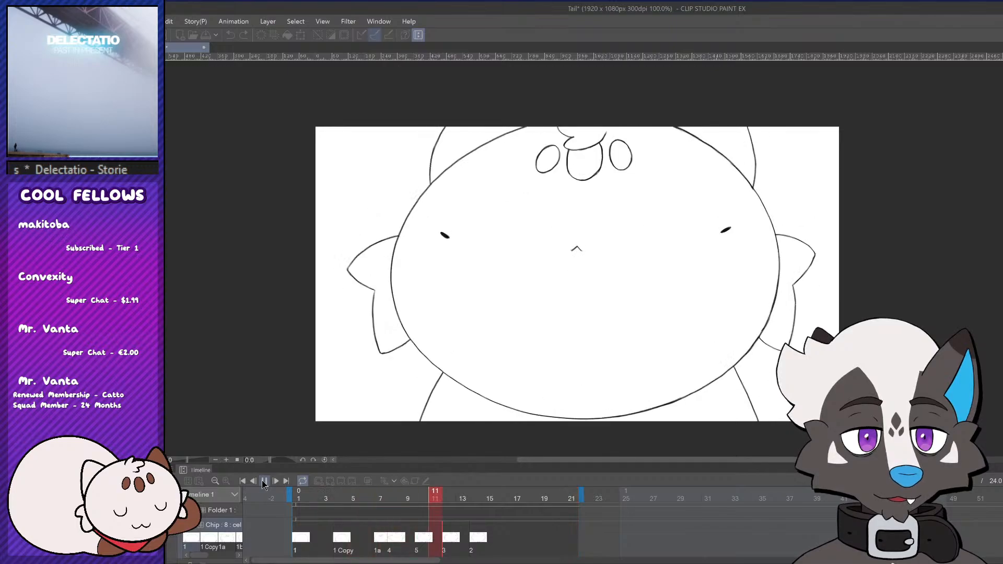
{"action": "left_click", "coordinate": [263, 481]}
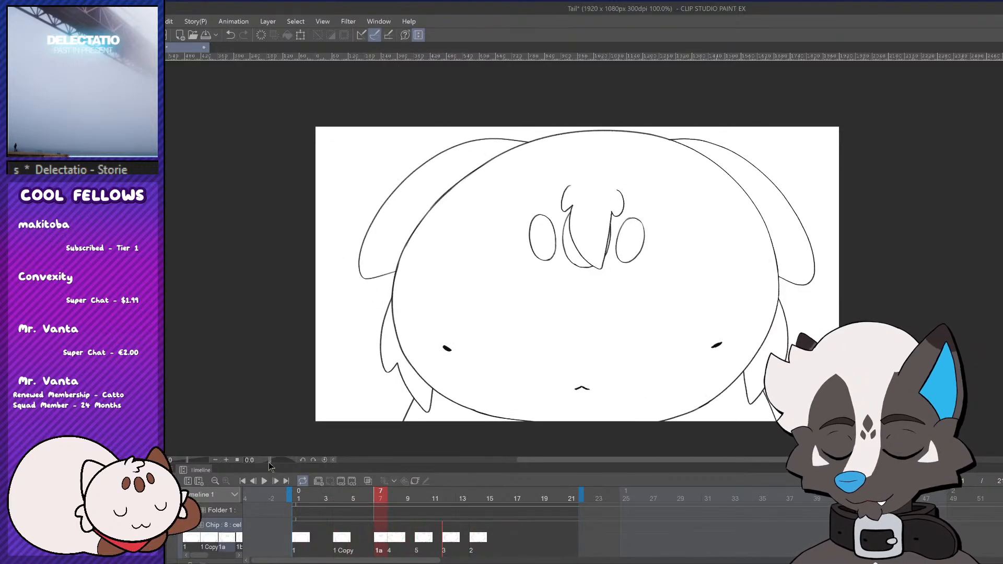
Extend the timeline's playback range to end at frame 64, and check frames 23 and 1
{"action": "left_click", "coordinate": [215, 481]}
{"action": "left_click", "coordinate": [215, 481]}
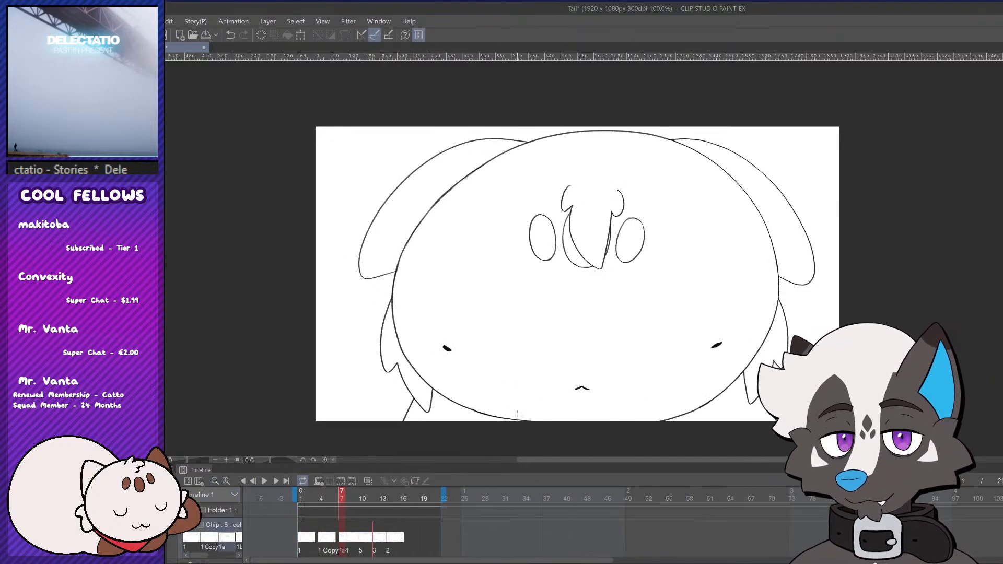
{"action": "left_click", "coordinate": [740, 489]}
{"action": "scroll", "coordinate": [991, 505], "scroll_direction": "down", "scroll_amount": 1}
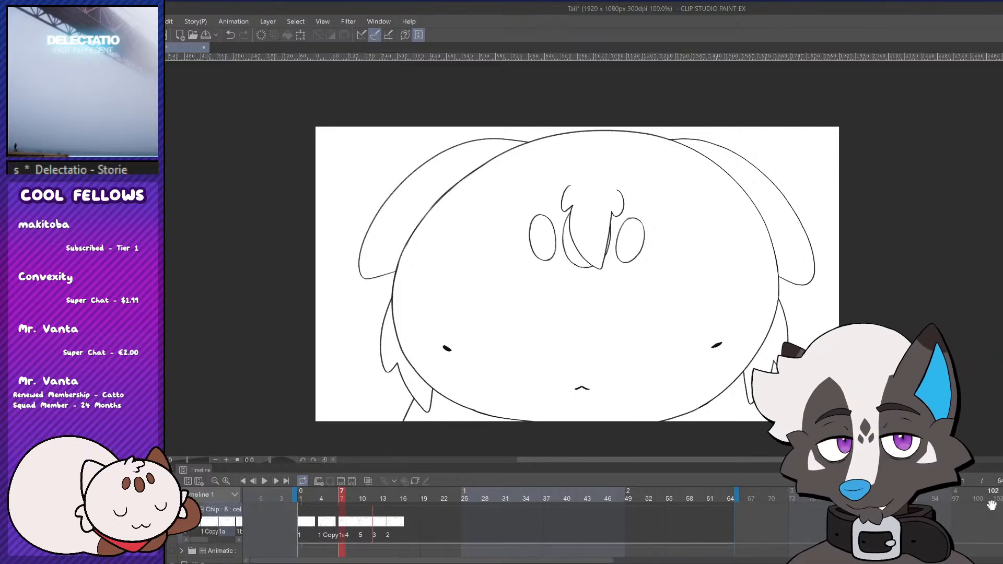
{"action": "left_click", "coordinate": [452, 494]}
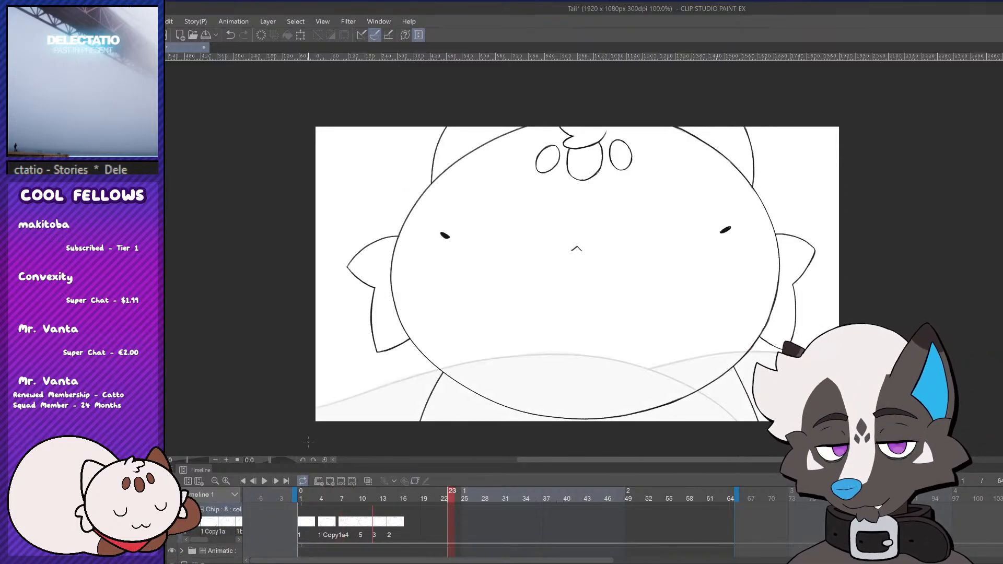
{"action": "left_click", "coordinate": [304, 501]}
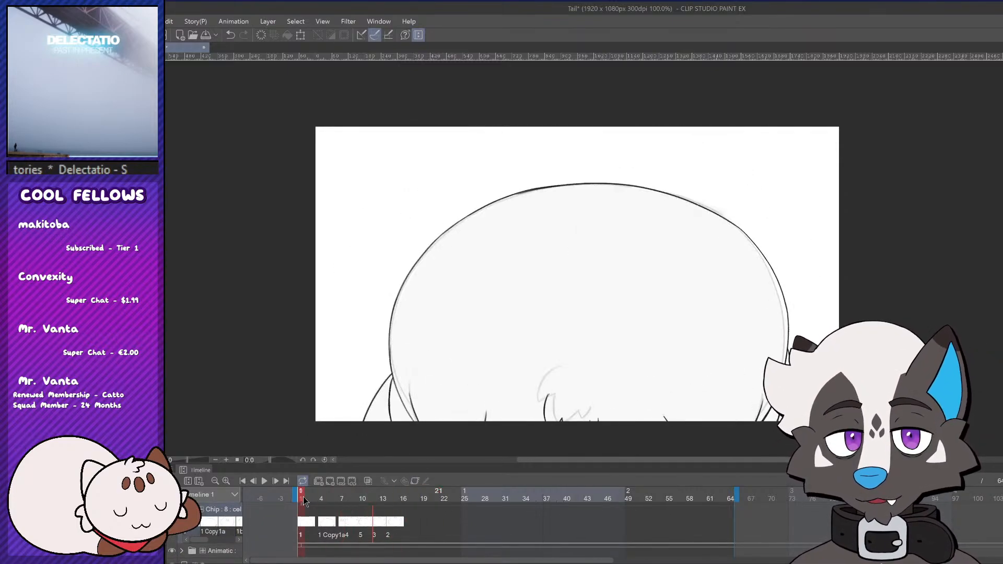
{"action": "left_click", "coordinate": [425, 527]}
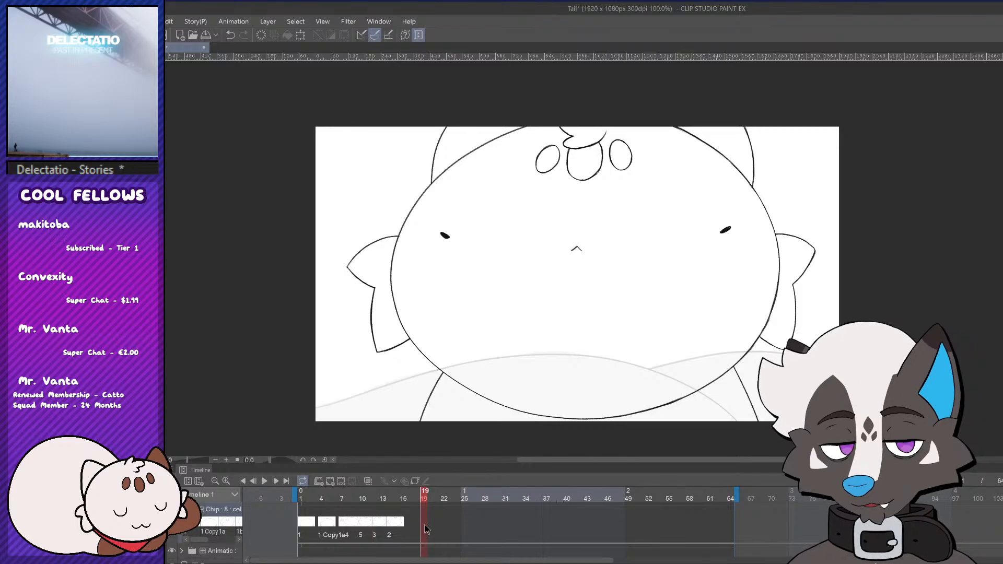
{"action": "key", "text": "ctrl+v"}
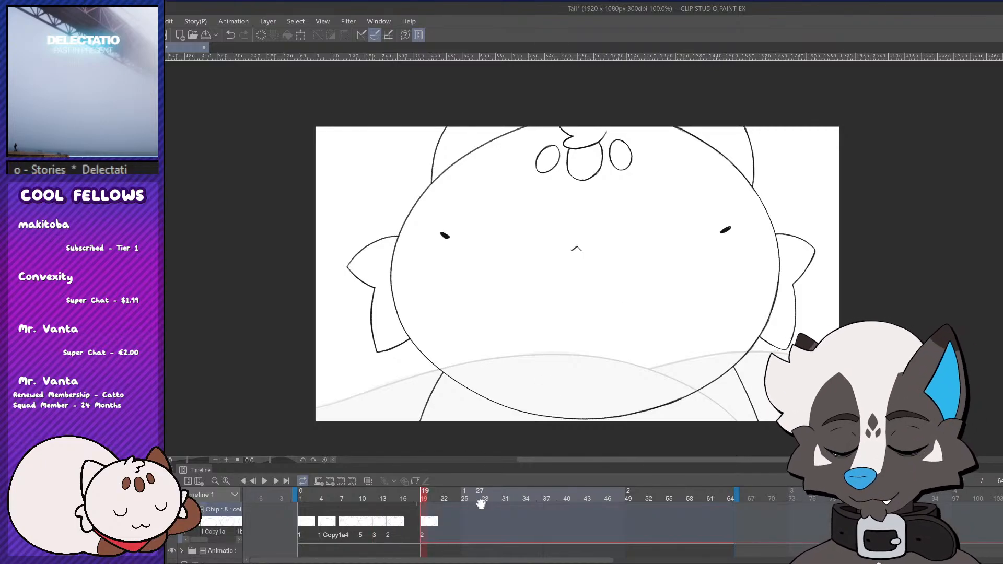
{"action": "key", "text": "ctrl+z"}
Add a new blank animation cel at frame 19 on the Chip track
{"action": "left_click", "coordinate": [418, 501]}
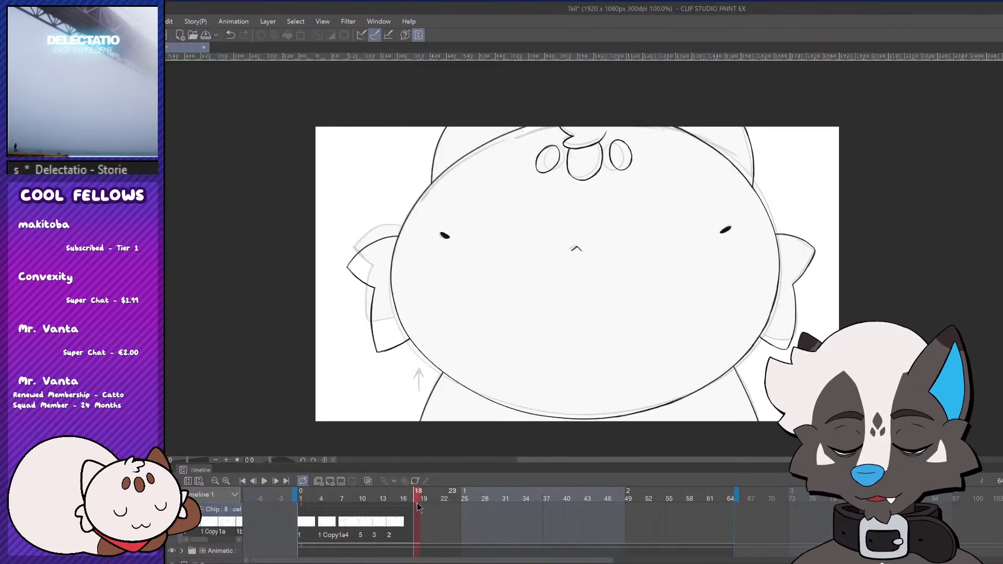
{"action": "left_click", "coordinate": [425, 500]}
{"action": "left_click", "coordinate": [342, 479]}
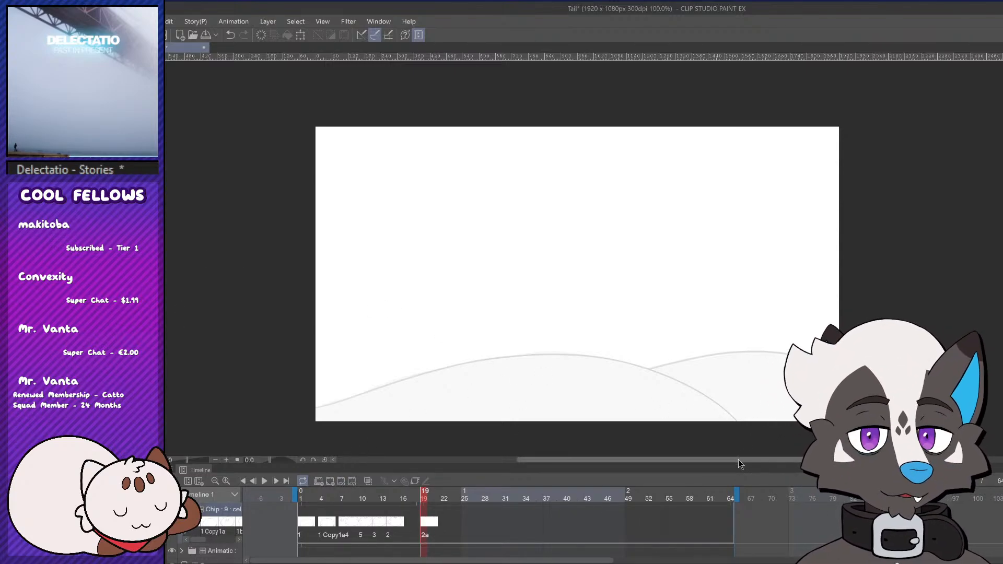
Scrub through the animatic to find the next change, add a new blank Chip cel at frame 28, and go to frame 26
{"action": "left_click", "coordinate": [602, 495]}
{"action": "mouse_move", "coordinate": [619, 494]}
{"action": "left_mouse_down"}
{"action": "mouse_move", "coordinate": [648, 495]}
{"action": "mouse_move", "coordinate": [418, 495]}
{"action": "left_mouse_up"}
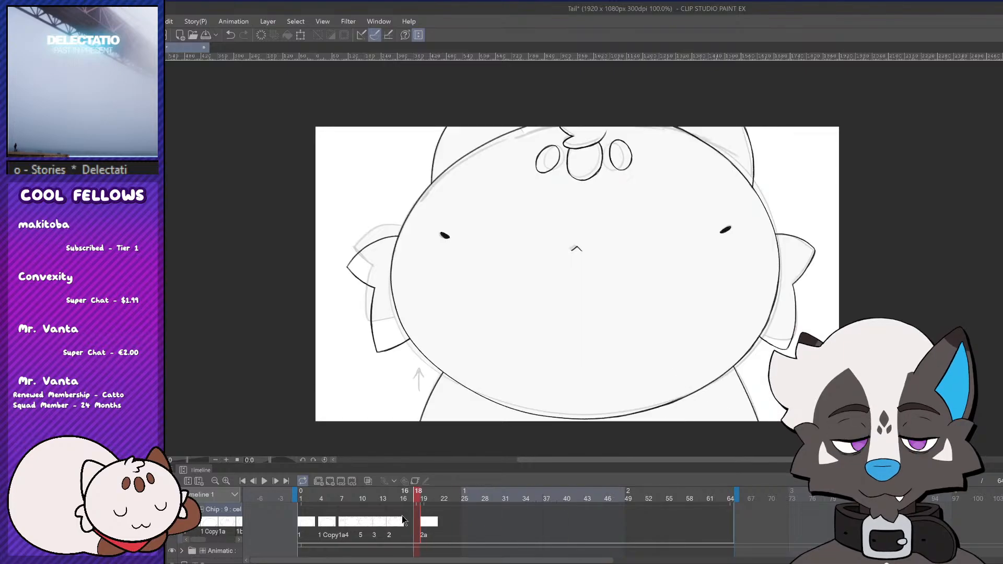
{"action": "mouse_move", "coordinate": [442, 502]}
{"action": "left_mouse_down"}
{"action": "mouse_move", "coordinate": [414, 501]}
{"action": "mouse_move", "coordinate": [583, 501]}
{"action": "mouse_move", "coordinate": [568, 500]}
{"action": "left_mouse_up"}
{"action": "mouse_move", "coordinate": [734, 515]}
{"action": "left_mouse_down"}
{"action": "mouse_move", "coordinate": [459, 515]}
{"action": "mouse_move", "coordinate": [492, 509]}
{"action": "mouse_move", "coordinate": [481, 524]}
{"action": "left_mouse_up"}
{"action": "left_click", "coordinate": [547, 502]}
{"action": "left_click", "coordinate": [486, 518]}
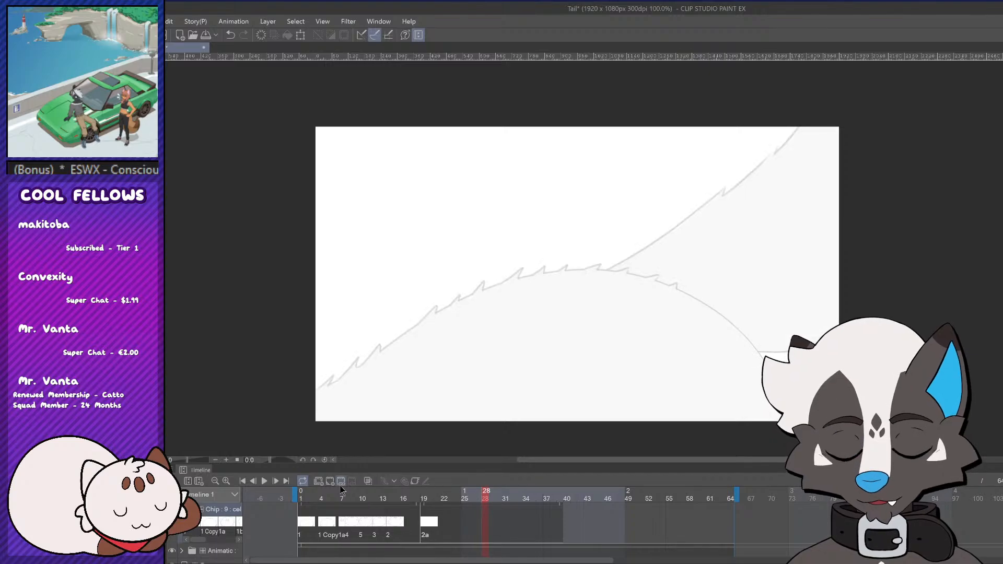
{"action": "left_click", "coordinate": [331, 481]}
{"action": "left_click", "coordinate": [471, 522]}
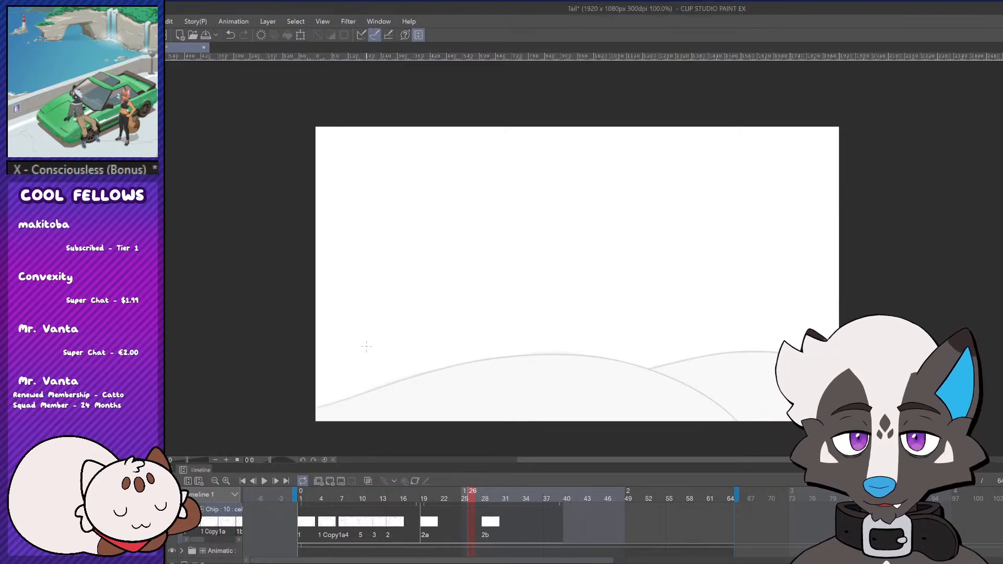
{"action": "scroll", "coordinate": [768, 413], "scroll_direction": "down", "scroll_amount": 2}
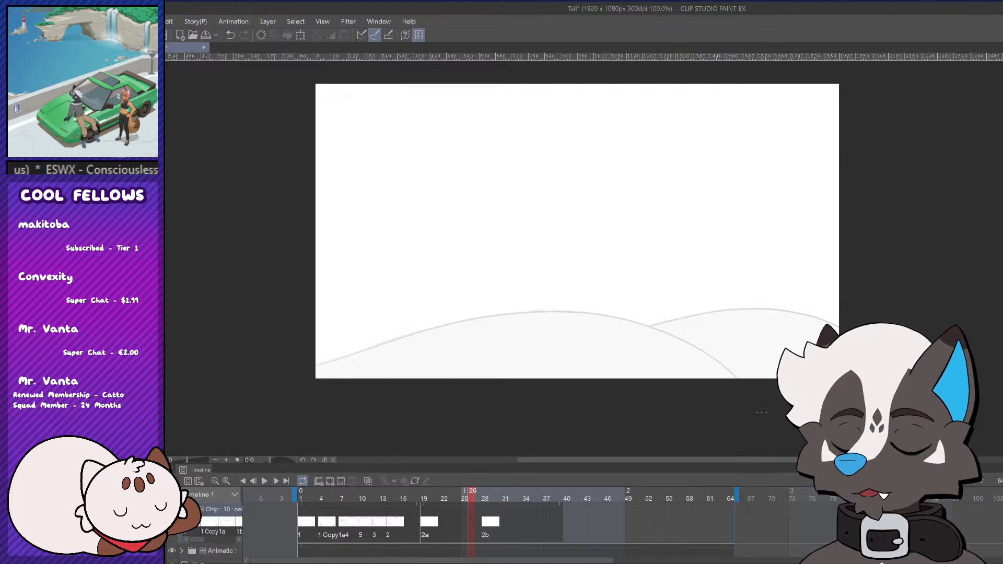
Ink the start of the front hill's outline from the canvas's left edge over the faint sketch at frame 26, redoing uneven strokes
{"action": "left_click_drag", "start_coordinate": [742, 460], "coordinate": [700, 464]}
{"action": "mouse_move", "coordinate": [428, 365]}
{"action": "left_mouse_down"}
{"action": "mouse_move", "coordinate": [577, 322]}
{"action": "mouse_move", "coordinate": [554, 332]}
{"action": "left_mouse_up"}
{"action": "key", "text": "ctrl+z"}
{"action": "key", "text": "ctrl+z"}
{"action": "key", "text": "ctrl+z"}
{"action": "mouse_move", "coordinate": [428, 366]}
{"action": "left_mouse_down"}
{"action": "mouse_move", "coordinate": [532, 334]}
{"action": "mouse_move", "coordinate": [446, 362]}
{"action": "mouse_move", "coordinate": [494, 346]}
{"action": "left_mouse_up"}
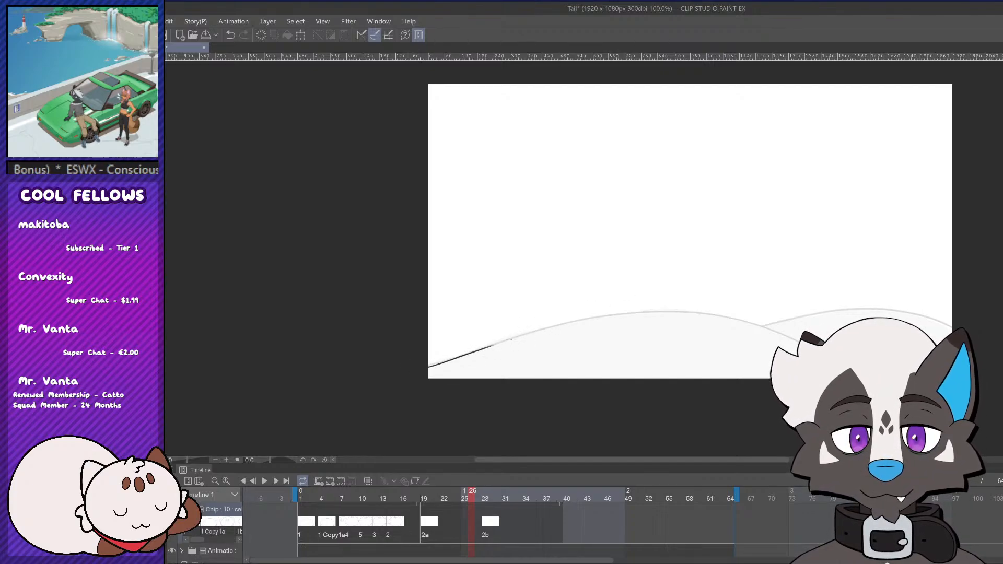
{"action": "key", "text": "ctrl+z"}
{"action": "key", "text": "ctrl+z"}
{"action": "mouse_move", "coordinate": [428, 367]}
{"action": "left_mouse_down"}
{"action": "mouse_move", "coordinate": [546, 325]}
{"action": "mouse_move", "coordinate": [702, 327]}
{"action": "left_mouse_up"}
{"action": "key", "text": "ctrl+z"}
{"action": "key", "text": "ctrl+z"}
Extend the front hill's ink line along its rising slope to the crest, retrying until it follows the sketch
{"action": "left_click_drag", "start_coordinate": [478, 350], "coordinate": [661, 314]}
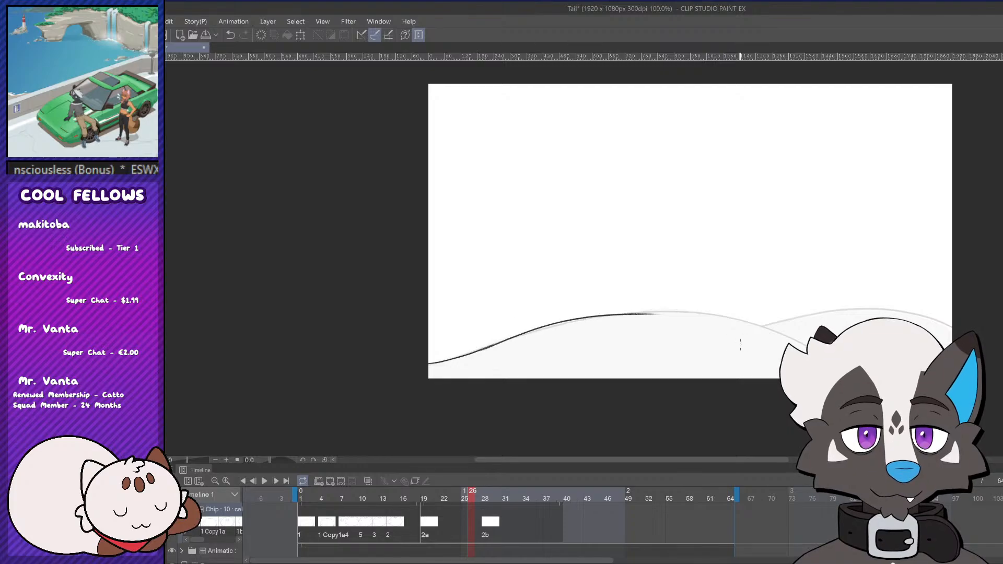
{"action": "key", "text": "ctrl+z"}
{"action": "left_click_drag", "start_coordinate": [482, 349], "coordinate": [641, 316]}
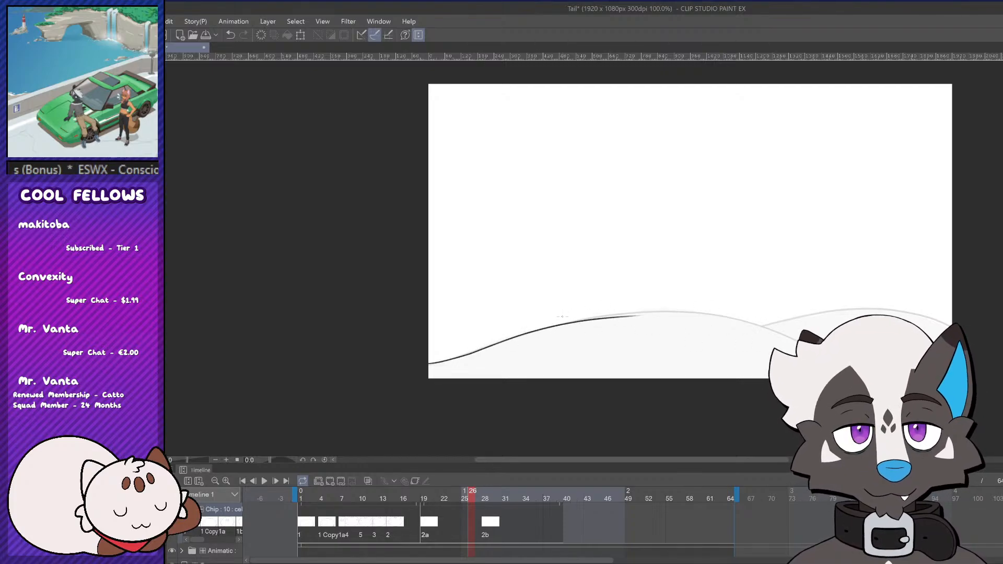
{"action": "key", "text": "ctrl+z"}
{"action": "left_click_drag", "start_coordinate": [486, 349], "coordinate": [622, 312]}
{"action": "key", "text": "ctrl+z"}
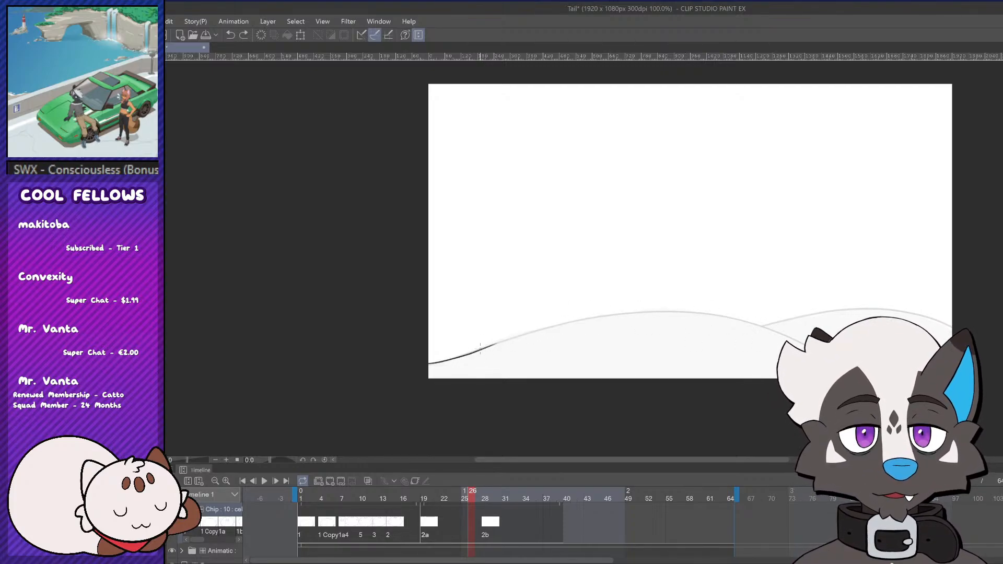
{"action": "left_click_drag", "start_coordinate": [481, 352], "coordinate": [616, 316]}
{"action": "key", "text": "ctrl+z"}
{"action": "mouse_move", "coordinate": [489, 345]}
{"action": "left_mouse_down"}
{"action": "mouse_move", "coordinate": [665, 311]}
{"action": "mouse_move", "coordinate": [810, 347]}
{"action": "left_mouse_up"}
{"action": "key", "text": "ctrl+z"}
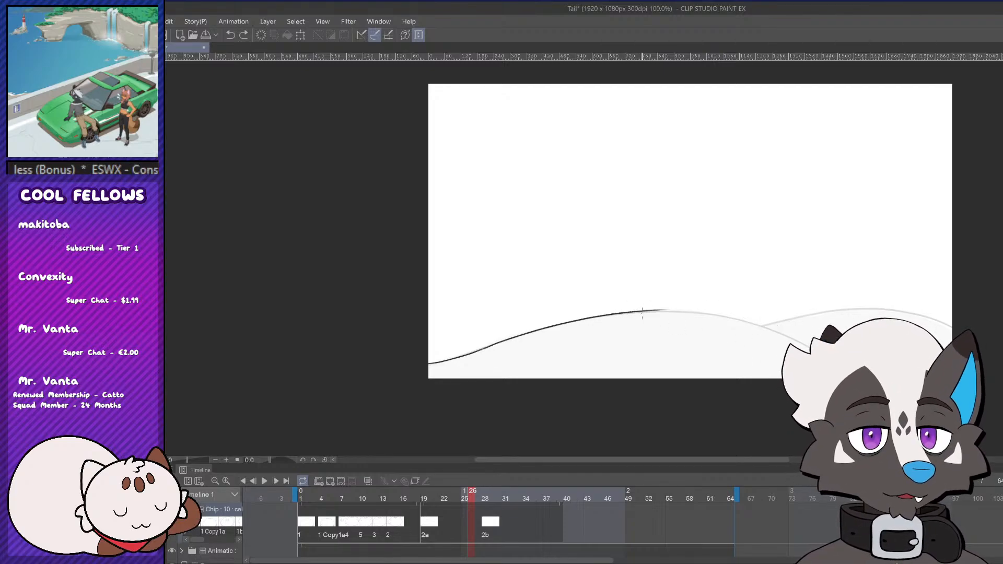
Ink the front hill's descending slope from the crest down to the canvas's bottom edge as one smooth curve
{"action": "left_click_drag", "start_coordinate": [637, 311], "coordinate": [802, 345]}
{"action": "key", "text": "ctrl+z"}
{"action": "left_click_drag", "start_coordinate": [633, 312], "coordinate": [809, 347]}
{"action": "key", "text": "ctrl+z"}
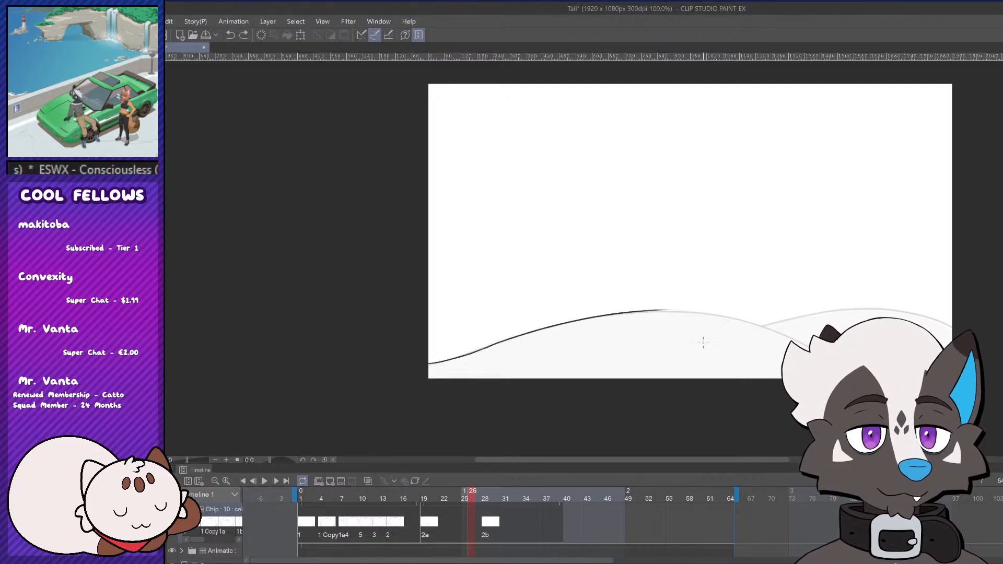
{"action": "left_click_drag", "start_coordinate": [635, 312], "coordinate": [809, 346]}
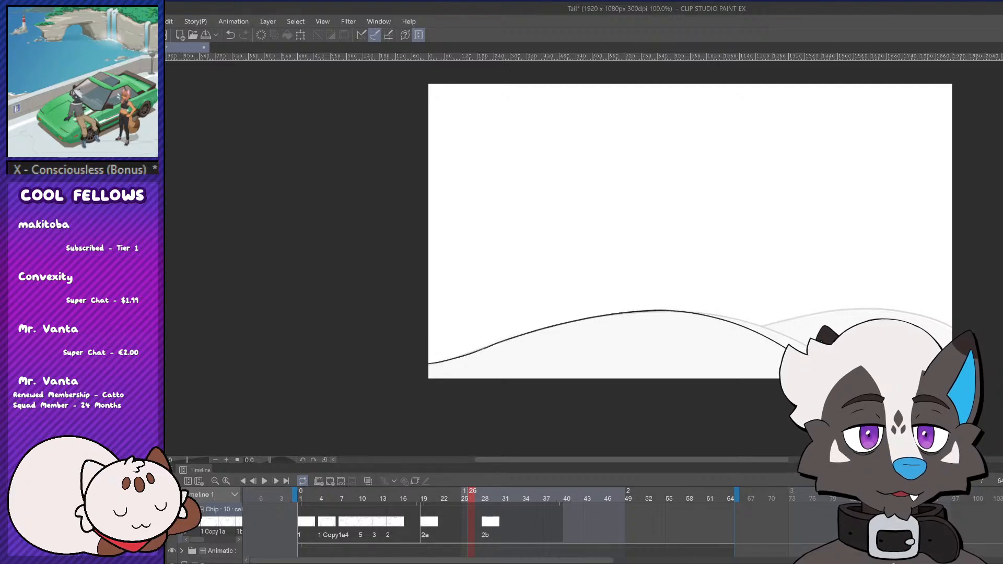
{"action": "key", "text": "ctrl+z"}
{"action": "left_click_drag", "start_coordinate": [635, 312], "coordinate": [810, 347]}
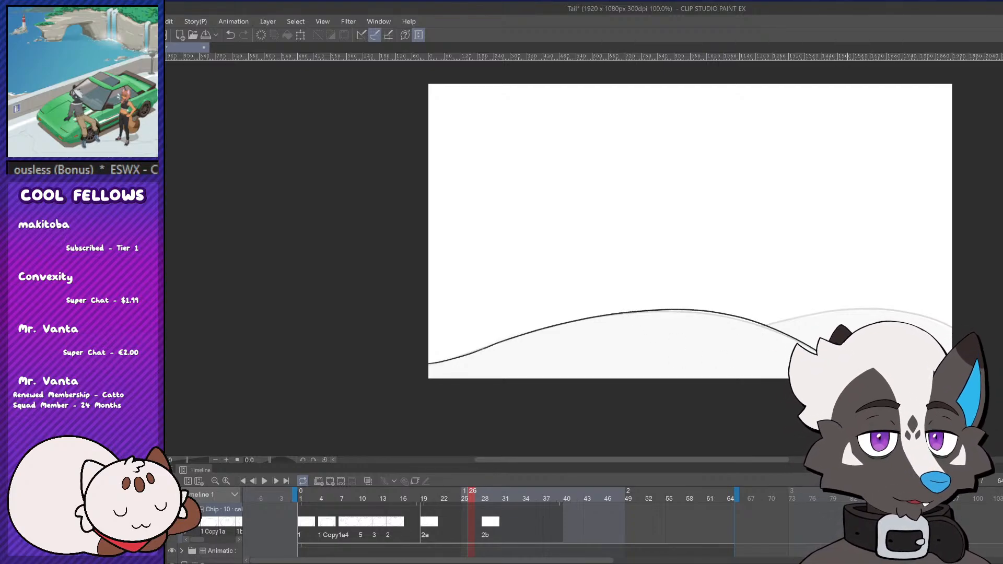
Ink the back hill's outline from the front hill to the canvas's right edge, and clear the overlap inside the front hill
{"action": "left_click_drag", "start_coordinate": [776, 461], "coordinate": [852, 461]}
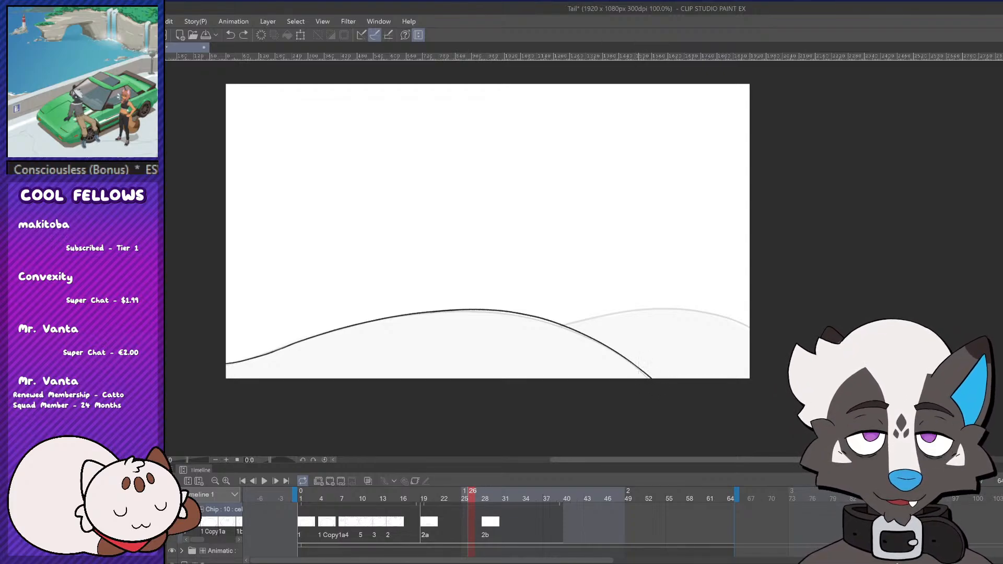
{"action": "left_click_drag", "start_coordinate": [767, 463], "coordinate": [711, 459]}
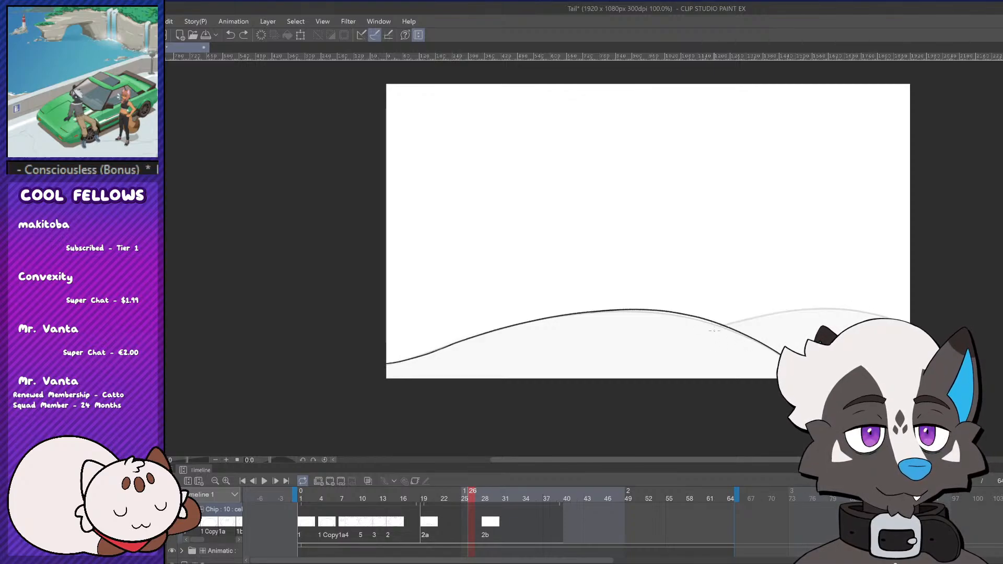
{"action": "left_click_drag", "start_coordinate": [699, 329], "coordinate": [830, 309]}
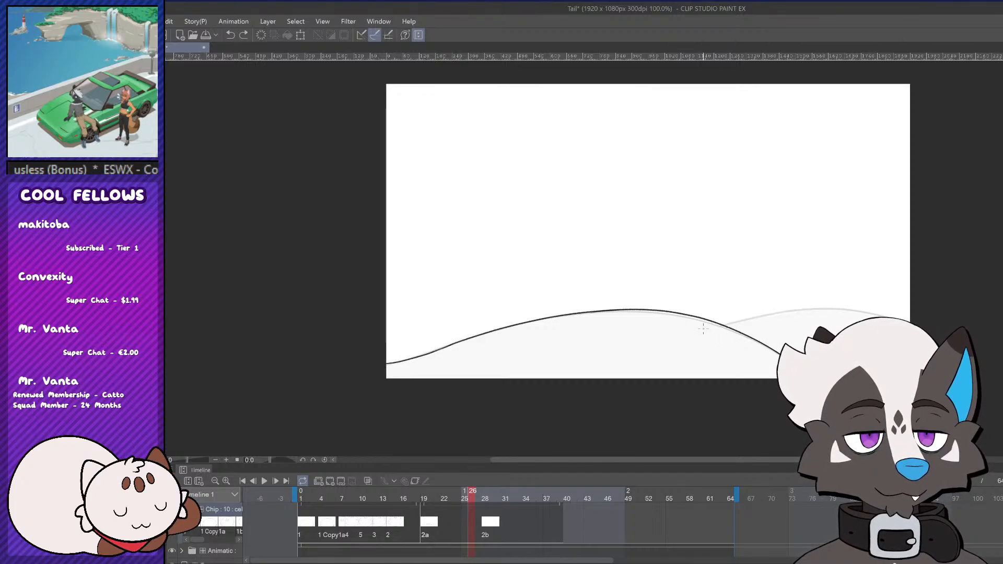
{"action": "key", "text": "ctrl+z"}
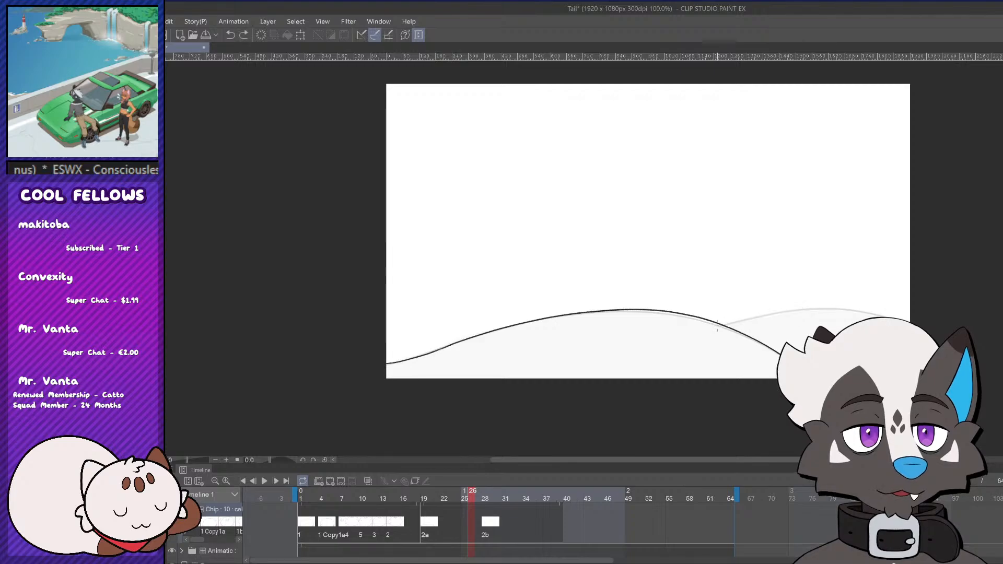
{"action": "left_click_drag", "start_coordinate": [685, 328], "coordinate": [891, 315]}
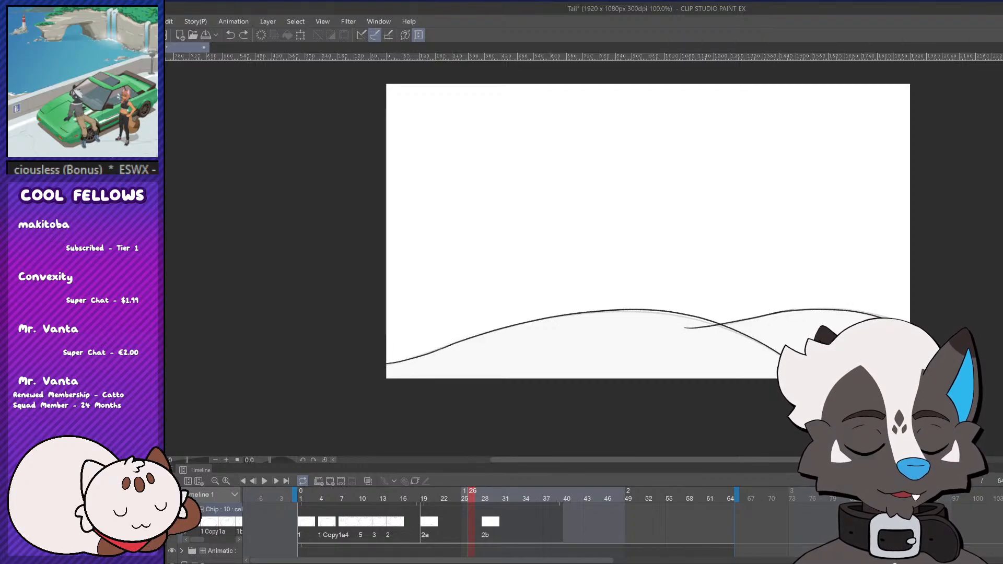
{"action": "key", "text": "ctrl+z"}
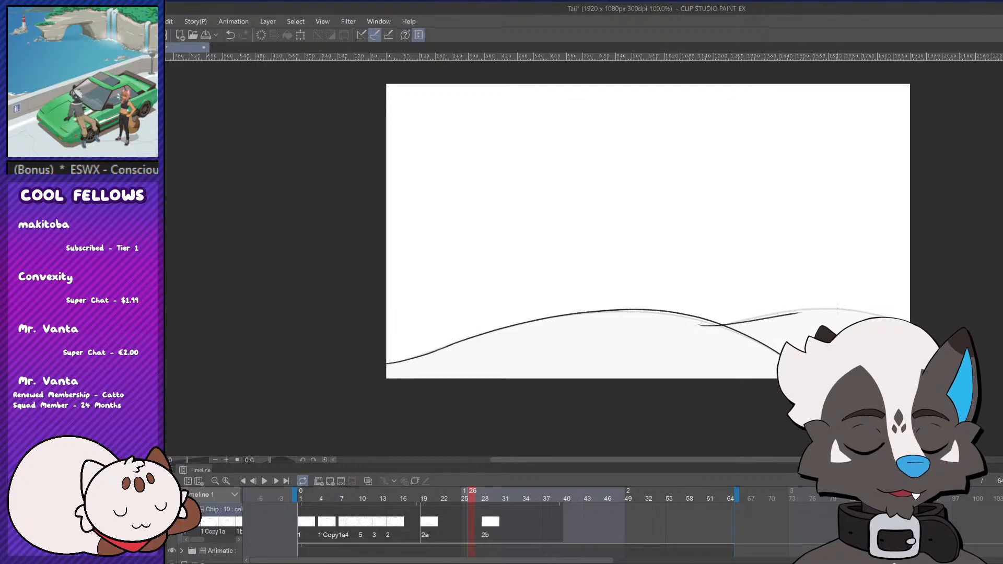
{"action": "left_click_drag", "start_coordinate": [694, 325], "coordinate": [784, 312]}
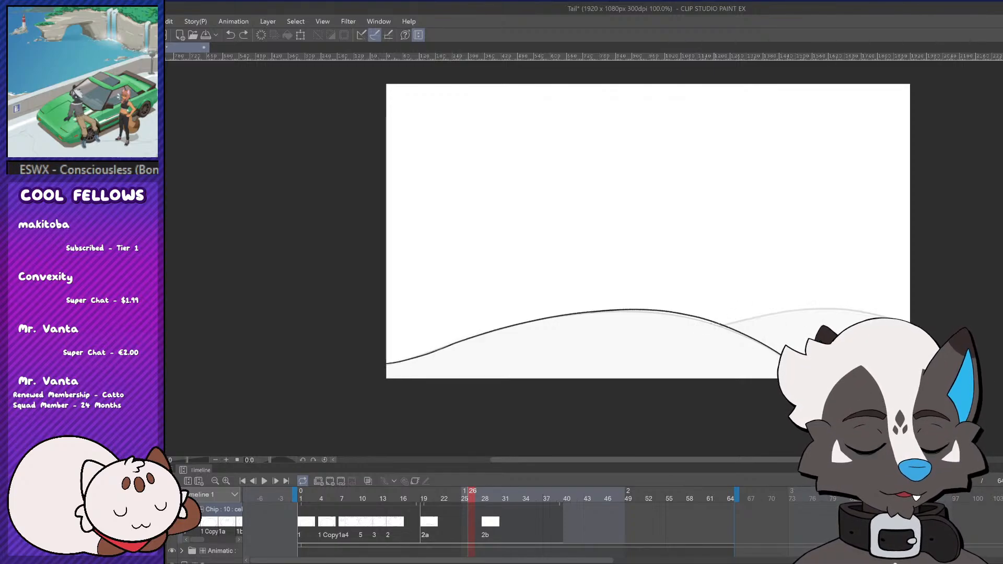
{"action": "left_click_drag", "start_coordinate": [702, 327], "coordinate": [821, 310]}
{"action": "key", "text": "ctrl+z"}
{"action": "mouse_move", "coordinate": [696, 327]}
{"action": "left_mouse_down"}
{"action": "mouse_move", "coordinate": [795, 310]}
{"action": "mouse_move", "coordinate": [888, 315]}
{"action": "left_mouse_up"}
{"action": "left_click_drag", "start_coordinate": [771, 314], "coordinate": [888, 312]}
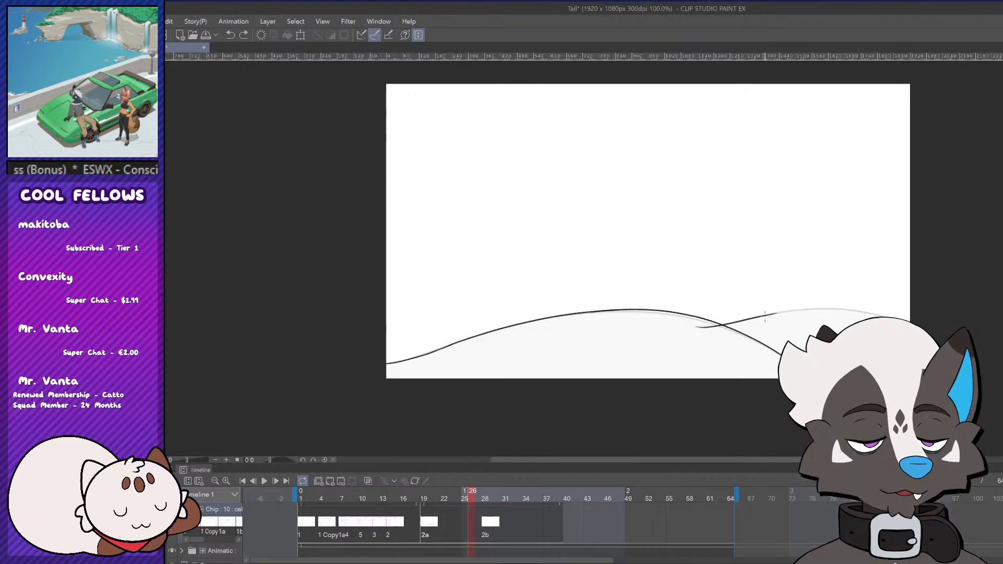
{"action": "left_click_drag", "start_coordinate": [765, 315], "coordinate": [888, 314]}
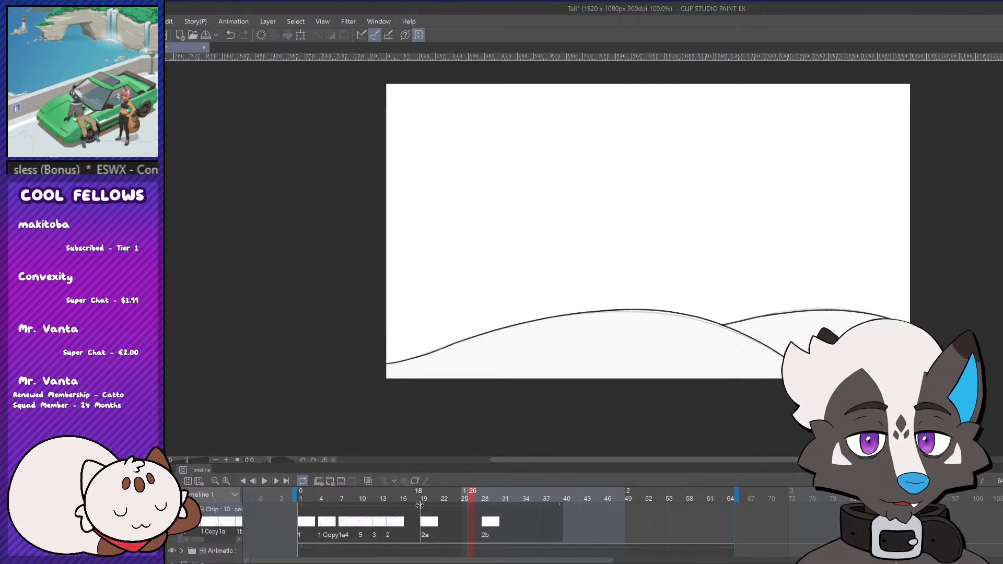
Go to frame 29 and ink the first jagged fur tufts of the large front shape, starting at the canvas's left edge
{"action": "mouse_move", "coordinate": [472, 498]}
{"action": "left_mouse_down"}
{"action": "mouse_move", "coordinate": [487, 495]}
{"action": "mouse_move", "coordinate": [474, 501]}
{"action": "mouse_move", "coordinate": [490, 509]}
{"action": "left_mouse_up"}
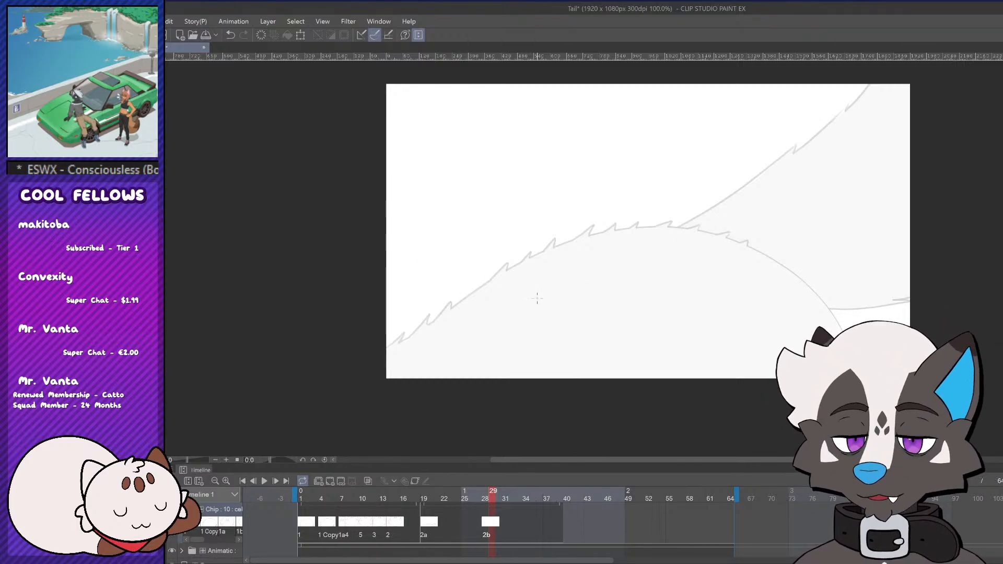
{"action": "scroll", "coordinate": [789, 311], "scroll_direction": "down", "scroll_amount": 4}
{"action": "scroll", "coordinate": [737, 293], "scroll_direction": "up", "scroll_amount": 3}
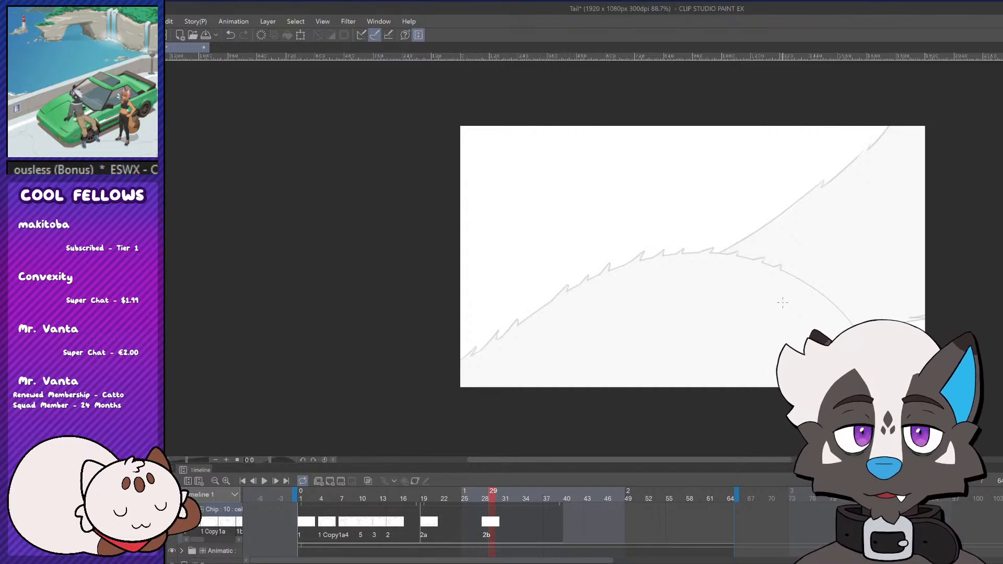
{"action": "scroll", "coordinate": [783, 302], "scroll_direction": "up", "scroll_amount": 2}
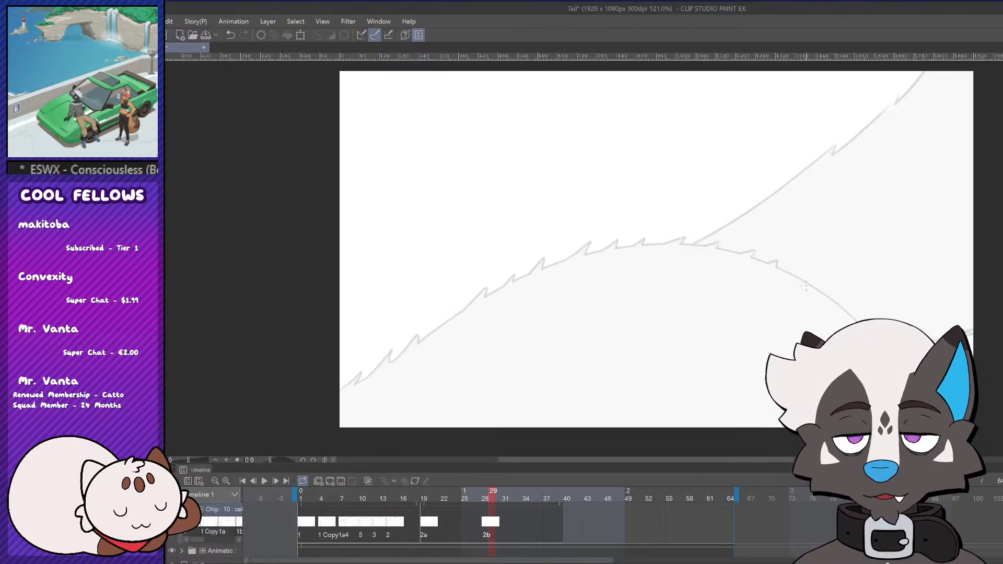
{"action": "left_click_drag", "start_coordinate": [336, 389], "coordinate": [510, 279]}
{"action": "key", "text": "ctrl+z"}
{"action": "key", "text": "ctrl+z"}
{"action": "key", "text": "ctrl+z"}
{"action": "key", "text": "ctrl+z"}
{"action": "key", "text": "ctrl+z"}
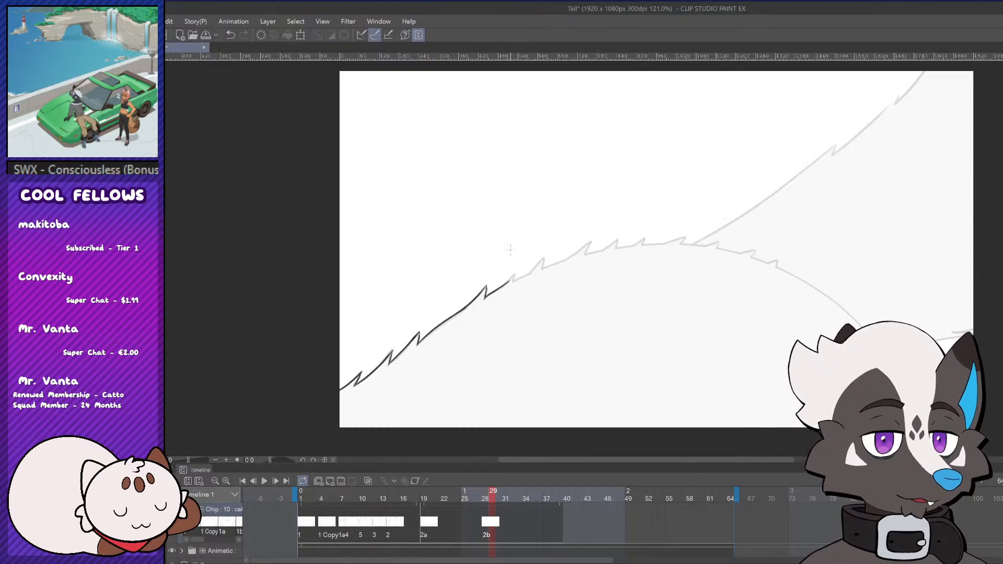
Continue the inked fur edge up the rising slope with the next small tuft, redoing strokes that miss the sketch
{"action": "key", "text": "ctrl+z"}
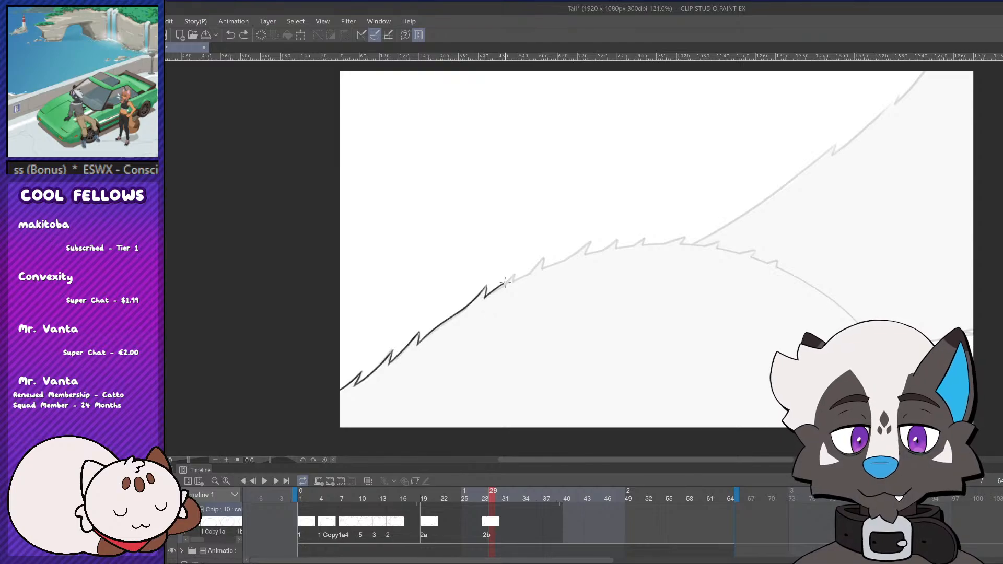
{"action": "key", "text": "ctrl+z"}
{"action": "key", "text": "ctrl+z"}
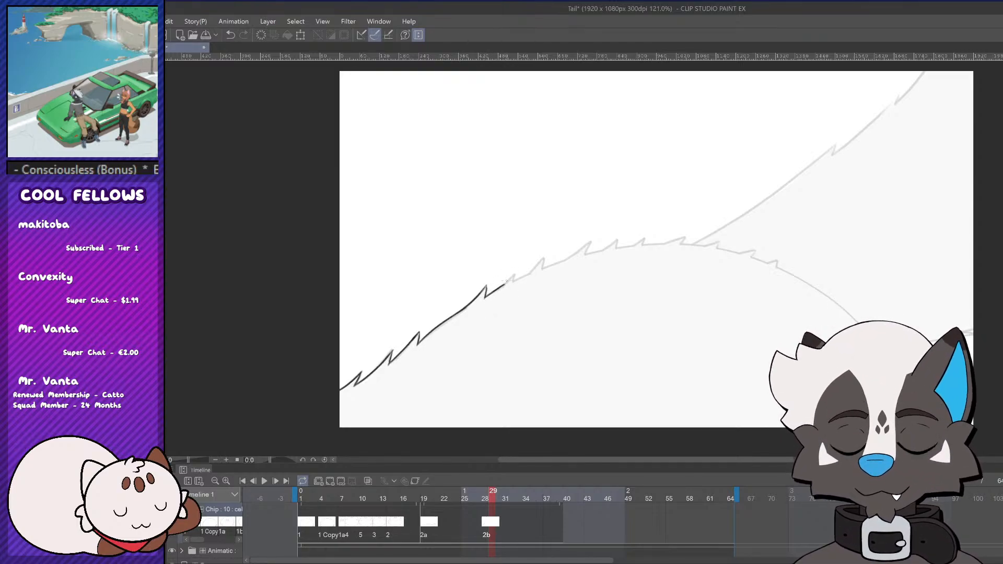
{"action": "left_click_drag", "start_coordinate": [506, 282], "coordinate": [514, 275]}
{"action": "key", "text": "ctrl+z"}
{"action": "key", "text": "ctrl+z"}
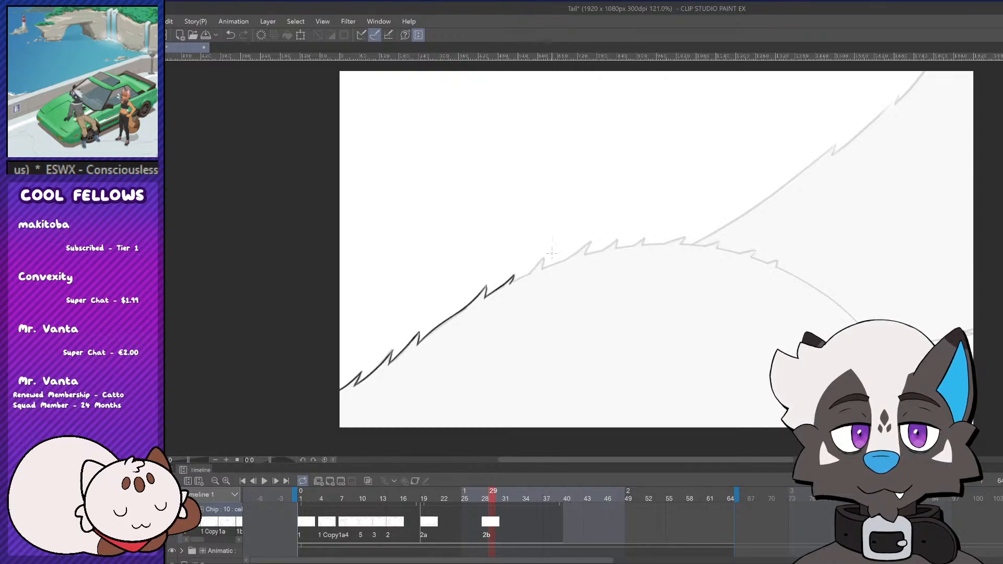
{"action": "key", "text": "ctrl+z"}
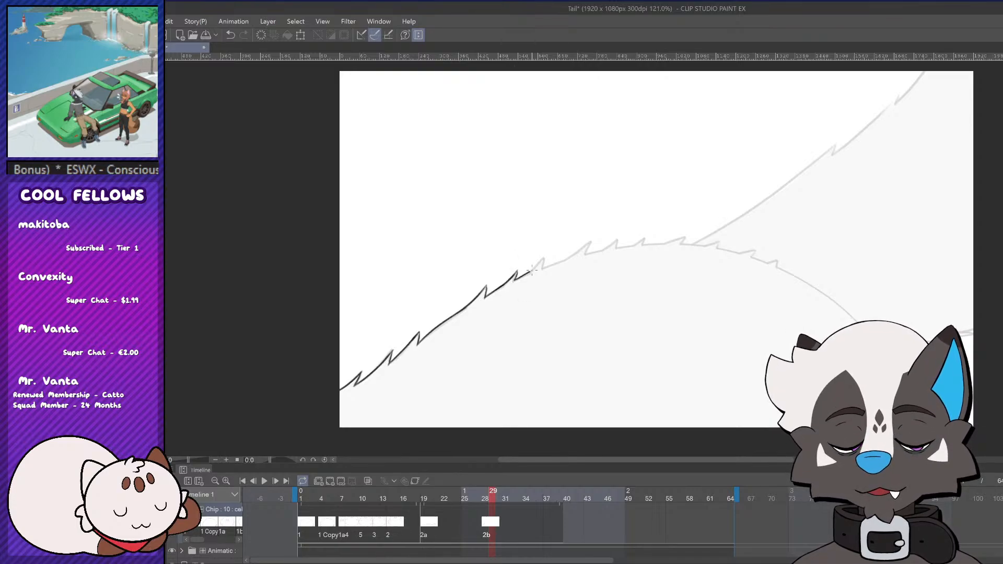
{"action": "key", "text": "ctrl+z"}
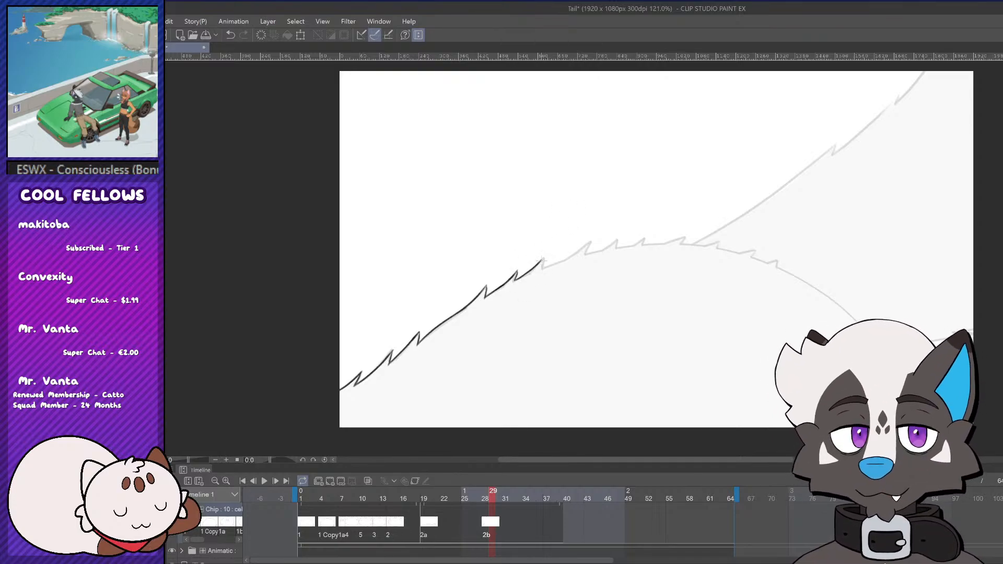
Ink the remaining fur tufts along the upper slope as far as the crest, where the rear shape's outline meets it
{"action": "mouse_move", "coordinate": [541, 260]}
{"action": "left_mouse_down"}
{"action": "mouse_move", "coordinate": [541, 270]}
{"action": "mouse_move", "coordinate": [590, 240]}
{"action": "left_mouse_up"}
{"action": "key", "text": "ctrl+z"}
{"action": "key", "text": "ctrl+z"}
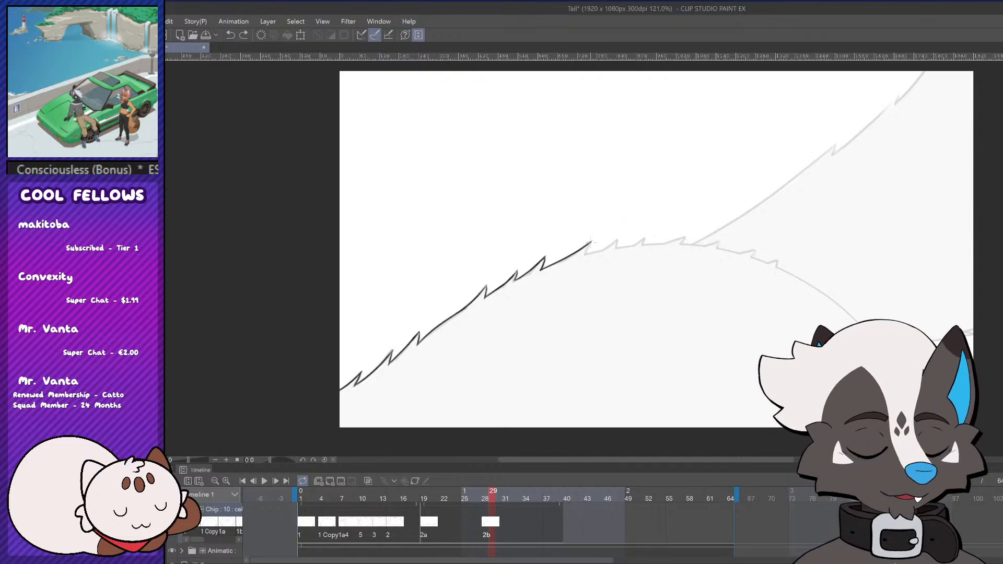
{"action": "left_click_drag", "start_coordinate": [591, 241], "coordinate": [586, 253]}
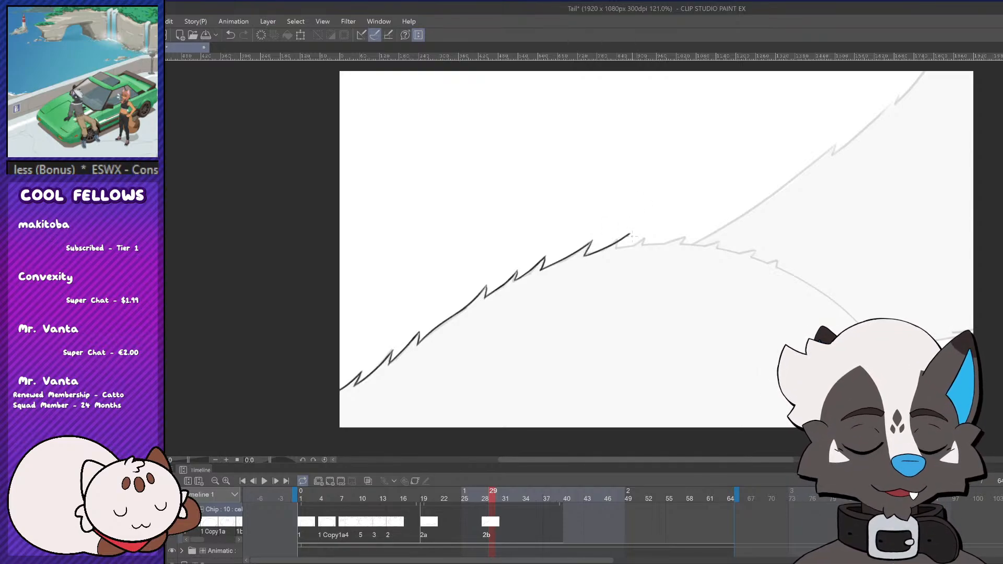
{"action": "key", "text": "ctrl+z"}
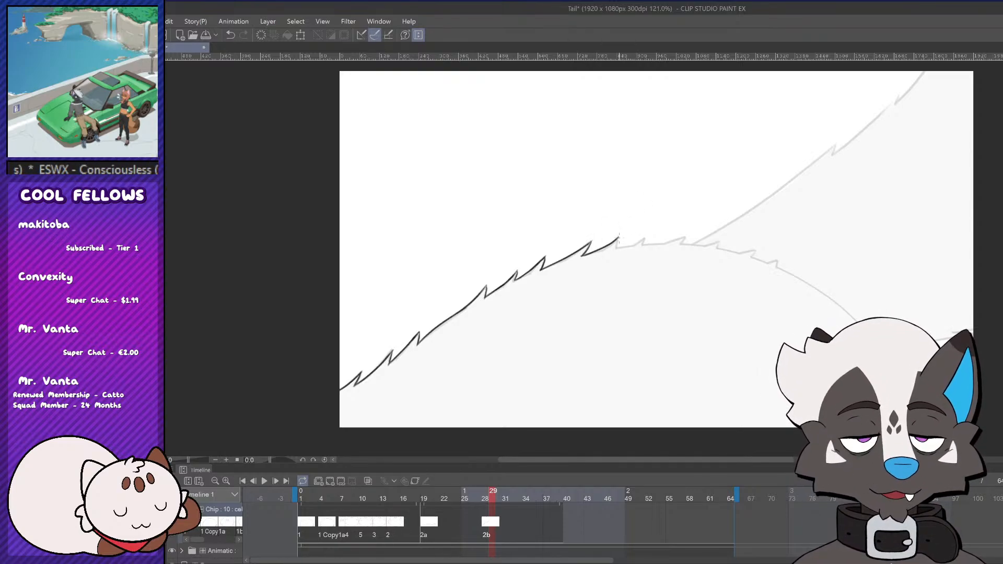
{"action": "mouse_move", "coordinate": [619, 238]}
{"action": "left_mouse_down"}
{"action": "mouse_move", "coordinate": [616, 248]}
{"action": "mouse_move", "coordinate": [650, 235]}
{"action": "left_mouse_up"}
{"action": "key", "text": "ctrl+z"}
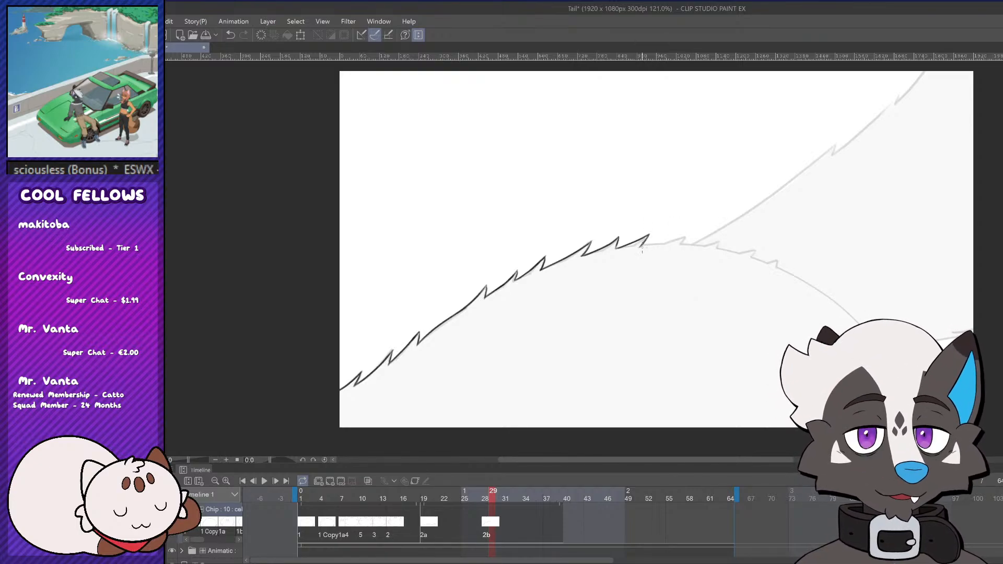
{"action": "mouse_move", "coordinate": [642, 245]}
{"action": "left_mouse_down"}
{"action": "mouse_move", "coordinate": [690, 234]}
{"action": "mouse_move", "coordinate": [681, 244]}
{"action": "left_mouse_up"}
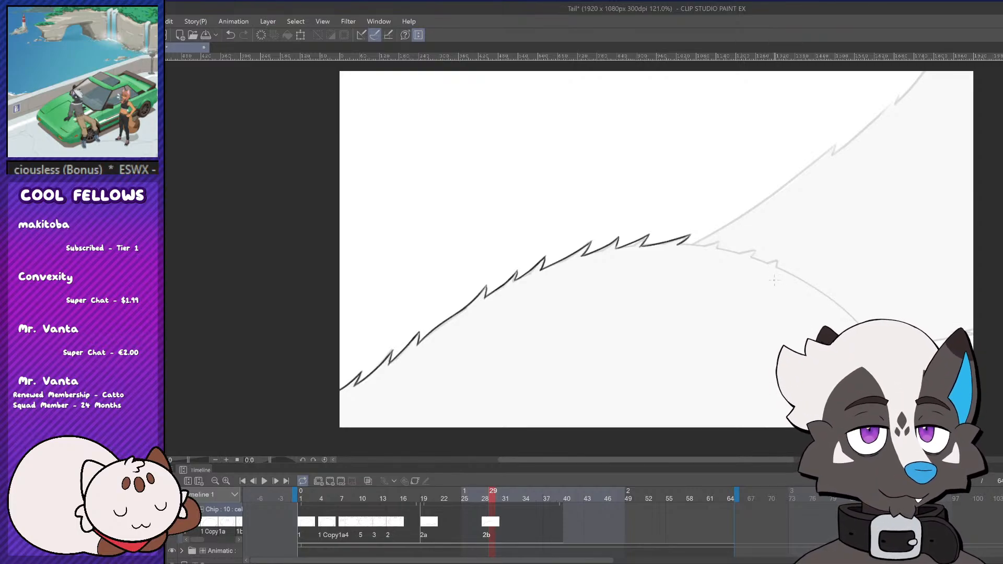
Try to ink the front shape's descending side with three fur tufts past the crest and a smooth curve below them
{"action": "mouse_move", "coordinate": [678, 244]}
{"action": "left_mouse_down"}
{"action": "mouse_move", "coordinate": [729, 243]}
{"action": "mouse_move", "coordinate": [721, 253]}
{"action": "mouse_move", "coordinate": [724, 242]}
{"action": "mouse_move", "coordinate": [712, 248]}
{"action": "mouse_move", "coordinate": [787, 261]}
{"action": "mouse_move", "coordinate": [771, 266]}
{"action": "mouse_move", "coordinate": [863, 331]}
{"action": "left_mouse_up"}
{"action": "key", "text": "ctrl+z"}
{"action": "key", "text": "ctrl+z"}
{"action": "key", "text": "ctrl+z"}
{"action": "key", "text": "ctrl+z"}
{"action": "key", "text": "ctrl+z"}
{"action": "key", "text": "ctrl+z"}
{"action": "left_click_drag", "start_coordinate": [772, 266], "coordinate": [865, 330]}
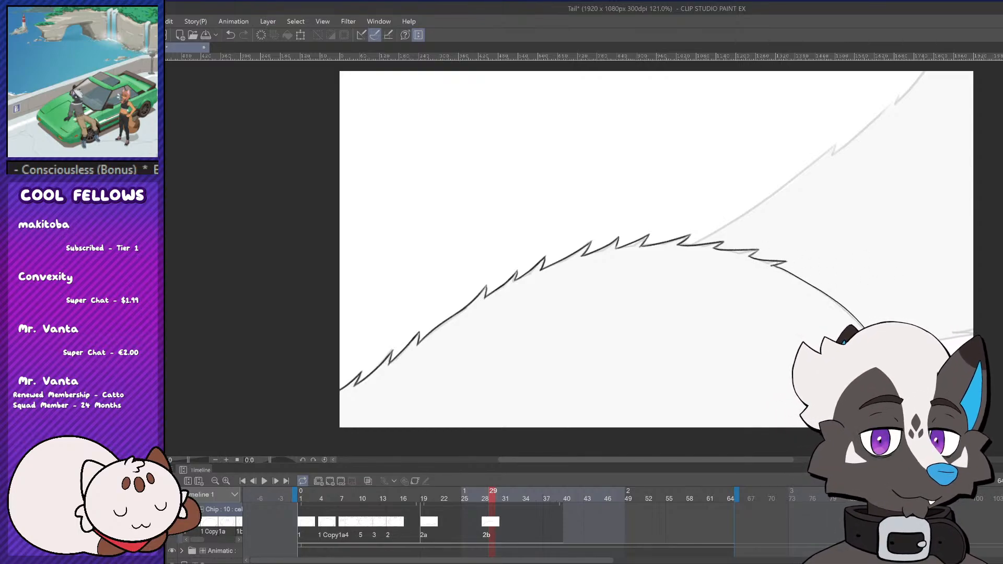
Undo the strokes on the front shape's descending side
{"action": "key", "text": "ctrl+z"}
{"action": "left_click_drag", "start_coordinate": [771, 461], "coordinate": [825, 460]}
{"action": "key", "text": "ctrl+z"}
{"action": "key", "text": "ctrl+z"}
{"action": "key", "text": "ctrl+z"}
{"action": "key", "text": "ctrl+z"}
{"action": "key", "text": "ctrl+z"}
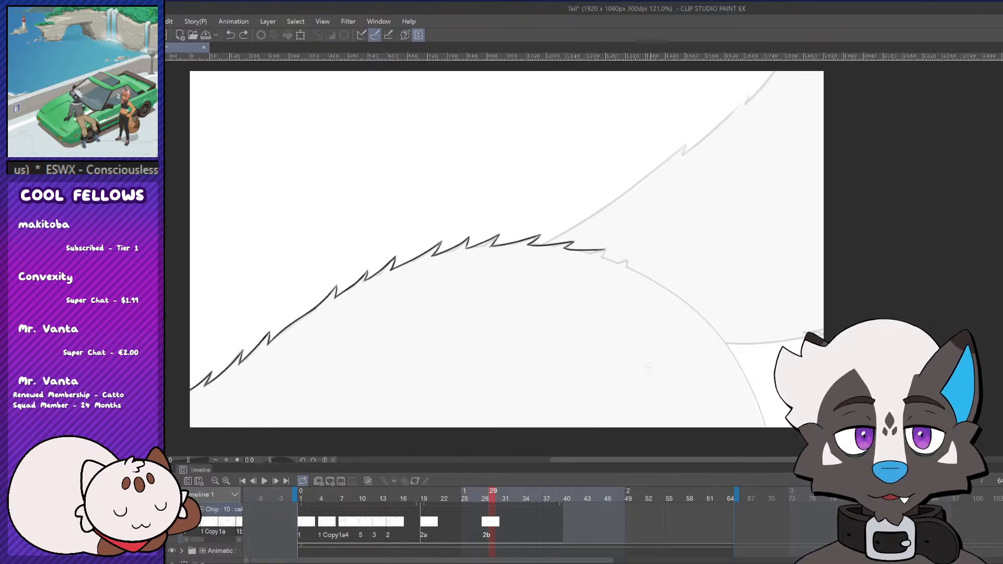
Ink a smooth curve from the crest partway down the front shape's descending side, redoing the stroke that misses the sketch
{"action": "left_click_drag", "start_coordinate": [528, 243], "coordinate": [741, 397]}
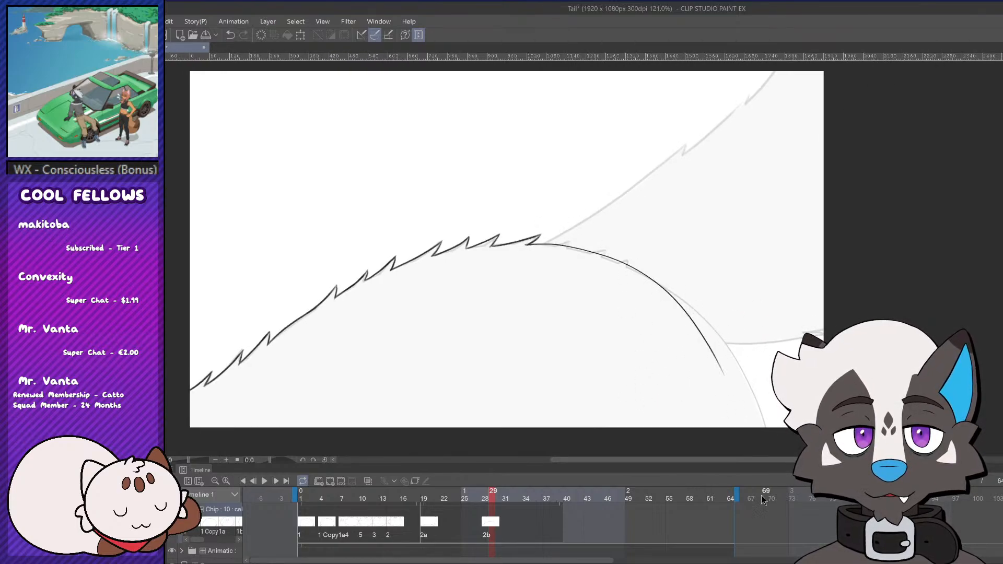
{"action": "key", "text": "ctrl+z"}
{"action": "mouse_move", "coordinate": [528, 243]}
{"action": "left_mouse_down"}
{"action": "mouse_move", "coordinate": [664, 287]}
{"action": "mouse_move", "coordinate": [685, 305]}
{"action": "left_mouse_up"}
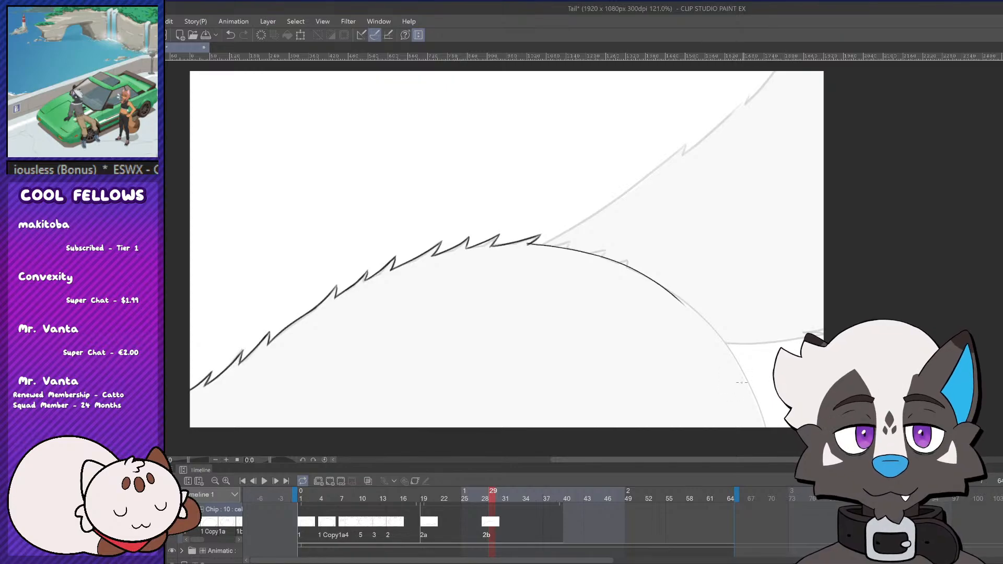
{"action": "key", "text": "o"}
{"action": "key", "text": "o"}
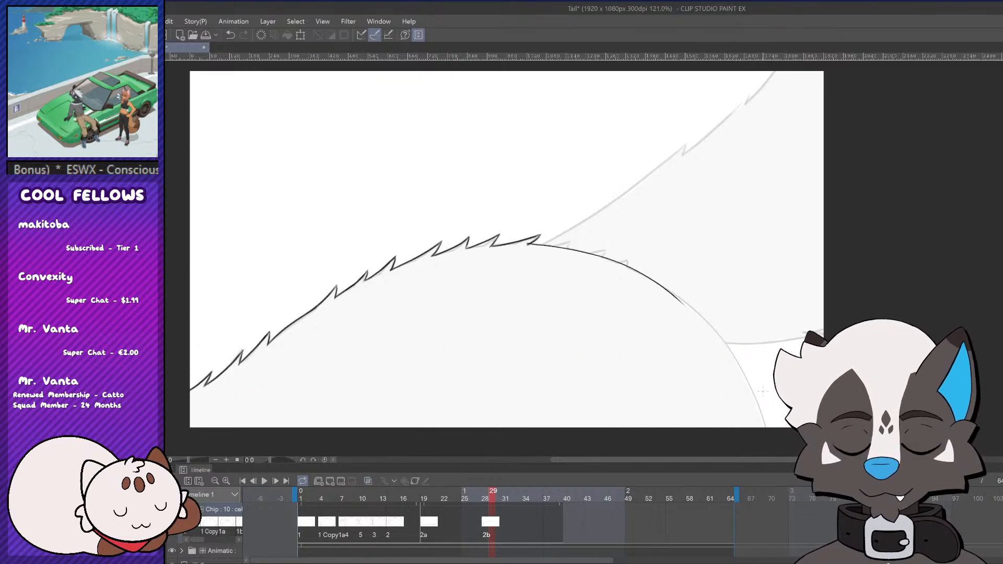
Extend the front shape's descending curve through its middle section towards the rear shape's lower edge, redoing strokes that stray from the sketch
{"action": "left_click_drag", "start_coordinate": [795, 285], "coordinate": [689, 413]}
{"action": "scroll", "coordinate": [606, 272], "scroll_direction": "down", "scroll_amount": 6}
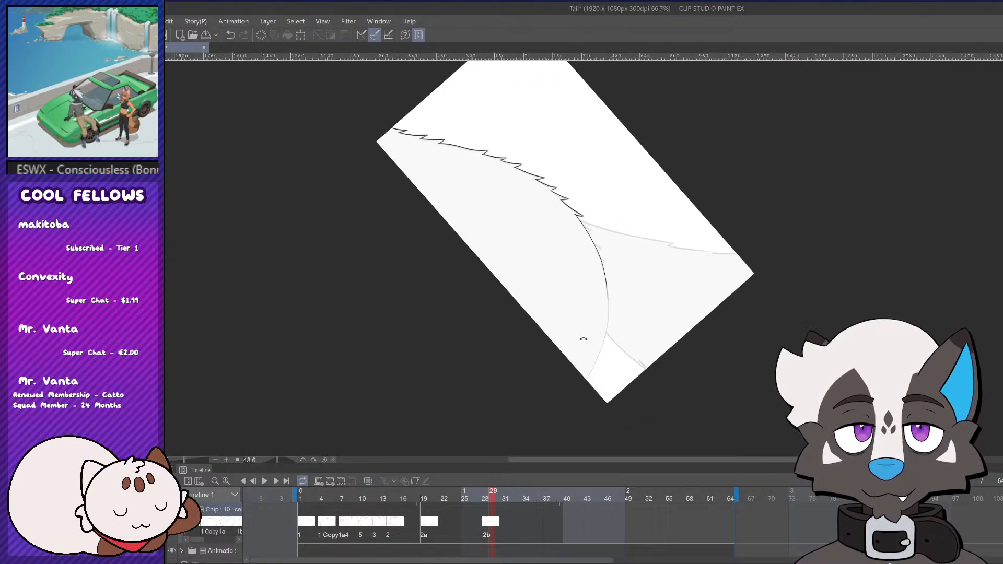
{"action": "scroll", "coordinate": [584, 336], "scroll_direction": "up", "scroll_amount": 5}
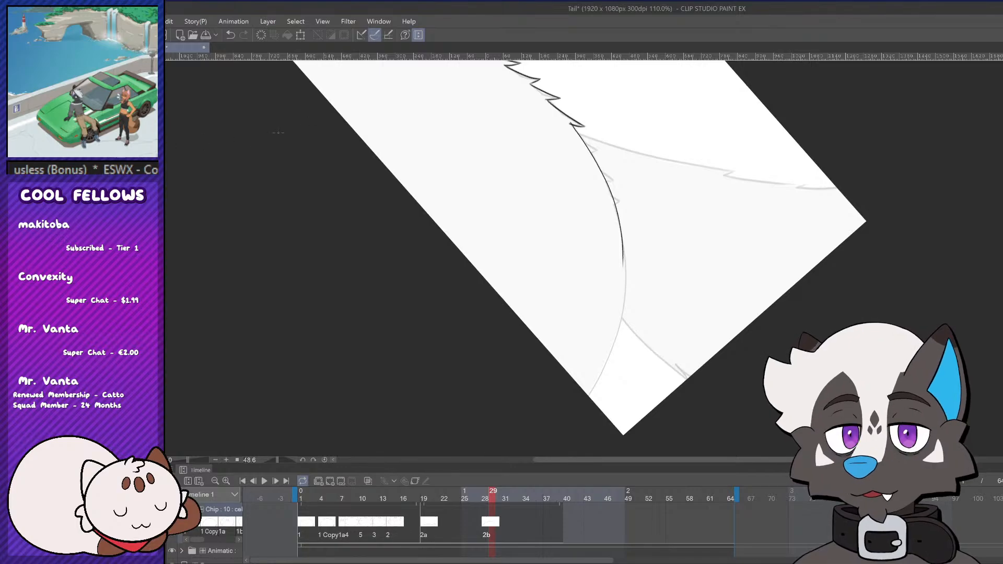
{"action": "scroll", "coordinate": [594, 338], "scroll_direction": "up", "scroll_amount": 2}
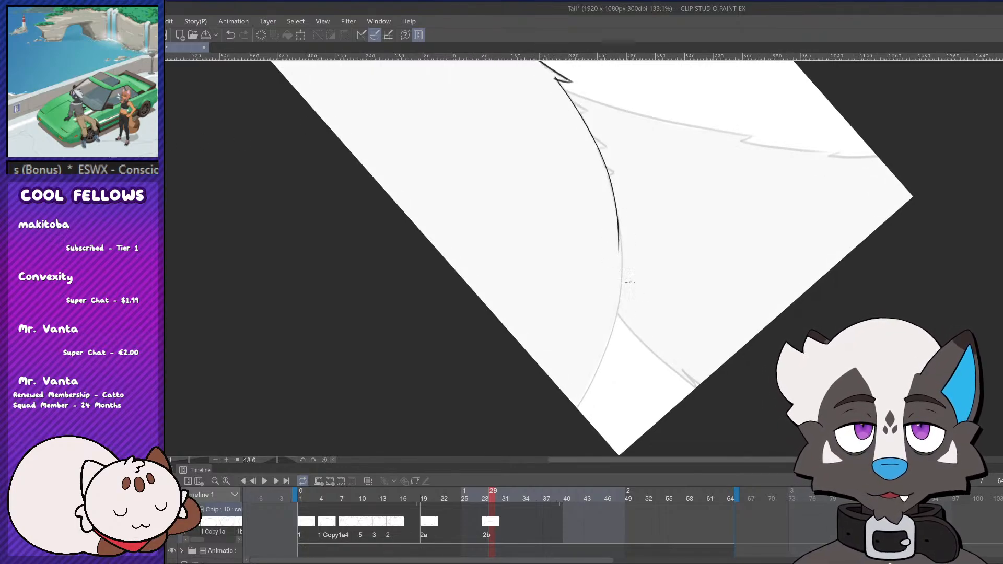
{"action": "left_click_drag", "start_coordinate": [614, 201], "coordinate": [620, 309]}
{"action": "key", "text": "ctrl+z"}
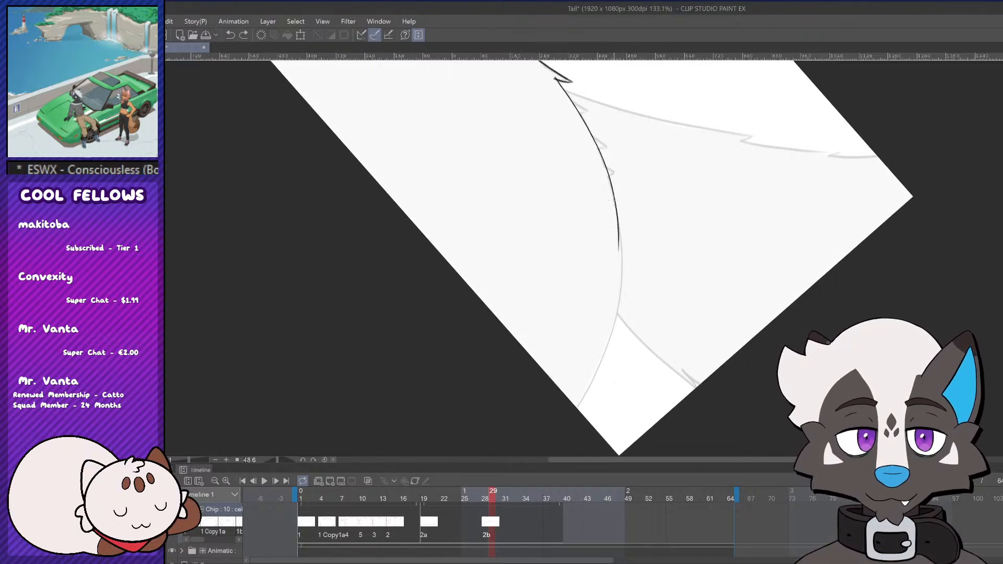
{"action": "left_click_drag", "start_coordinate": [614, 199], "coordinate": [619, 345]}
{"action": "key", "text": "ctrl+z"}
Ink the lower part of the descending curve down to the canvas edge, repeating the stroke until it follows the sketch
{"action": "left_click_drag", "start_coordinate": [622, 276], "coordinate": [579, 412]}
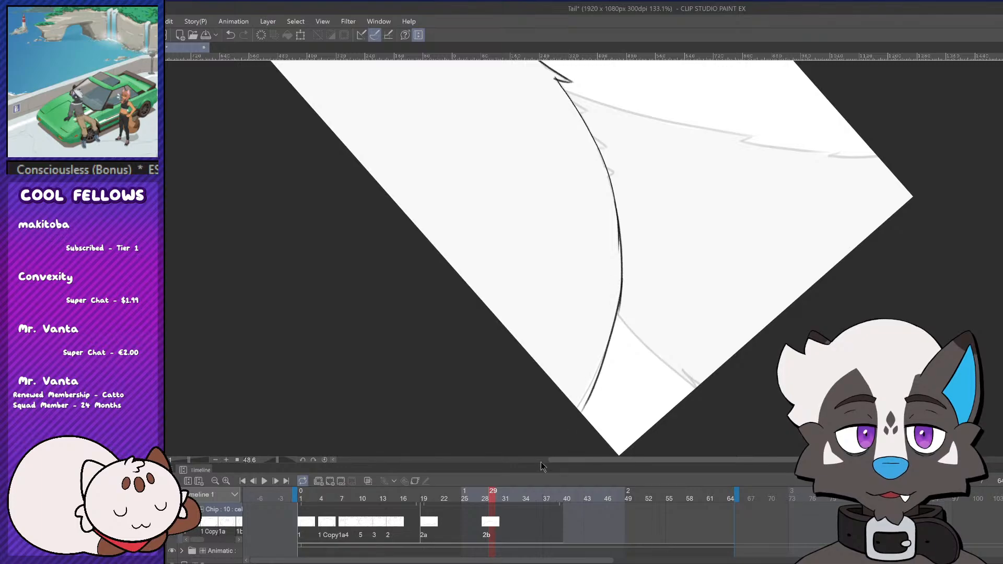
{"action": "key", "text": "ctrl+z"}
{"action": "left_click_drag", "start_coordinate": [621, 273], "coordinate": [577, 408]}
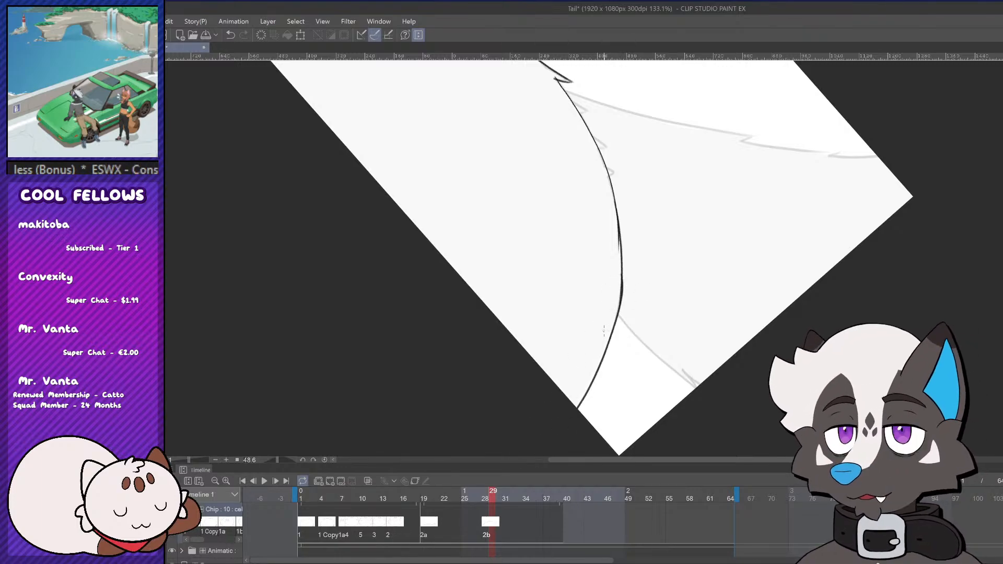
{"action": "key", "text": "ctrl+z"}
{"action": "left_click_drag", "start_coordinate": [622, 269], "coordinate": [577, 408]}
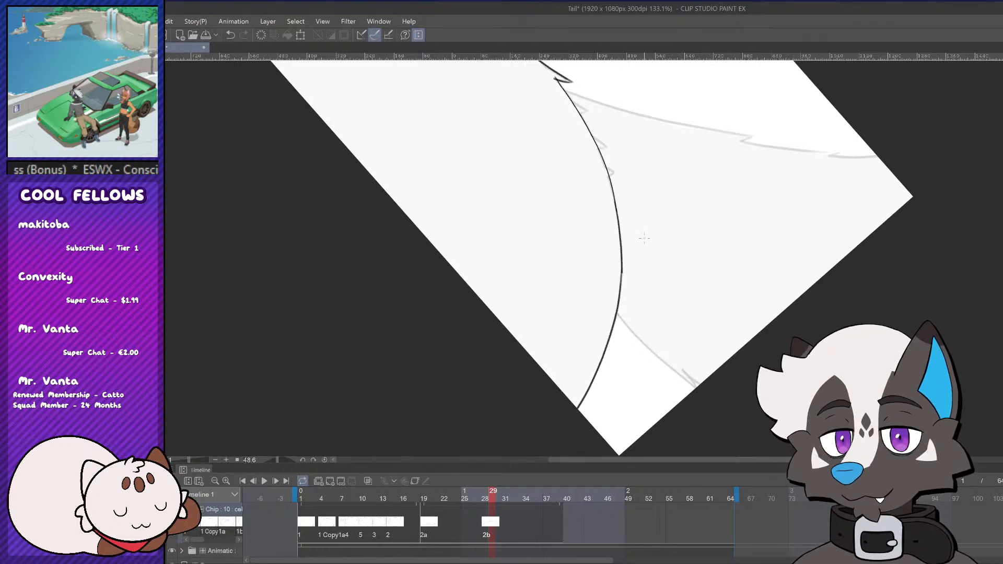
Retrace the descending curve where it bends and just below the crest to thicken the line, undoing strokes that double it
{"action": "left_click_drag", "start_coordinate": [621, 265], "coordinate": [617, 314]}
{"action": "left_click_drag", "start_coordinate": [556, 80], "coordinate": [587, 130]}
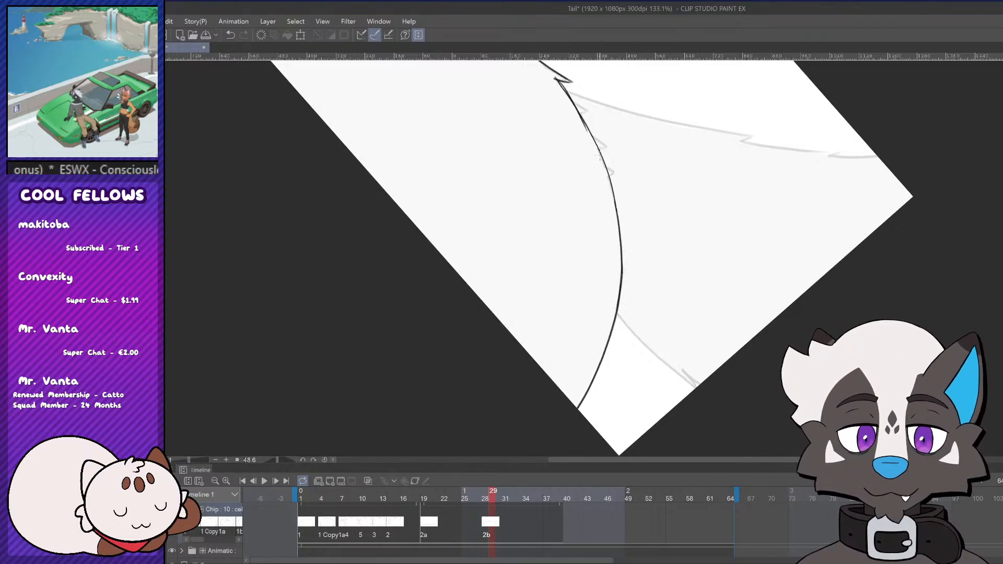
{"action": "key", "text": "ctrl+z"}
{"action": "key", "text": "ctrl+z"}
{"action": "left_click_drag", "start_coordinate": [556, 80], "coordinate": [612, 183]}
{"action": "key", "text": "ctrl+z"}
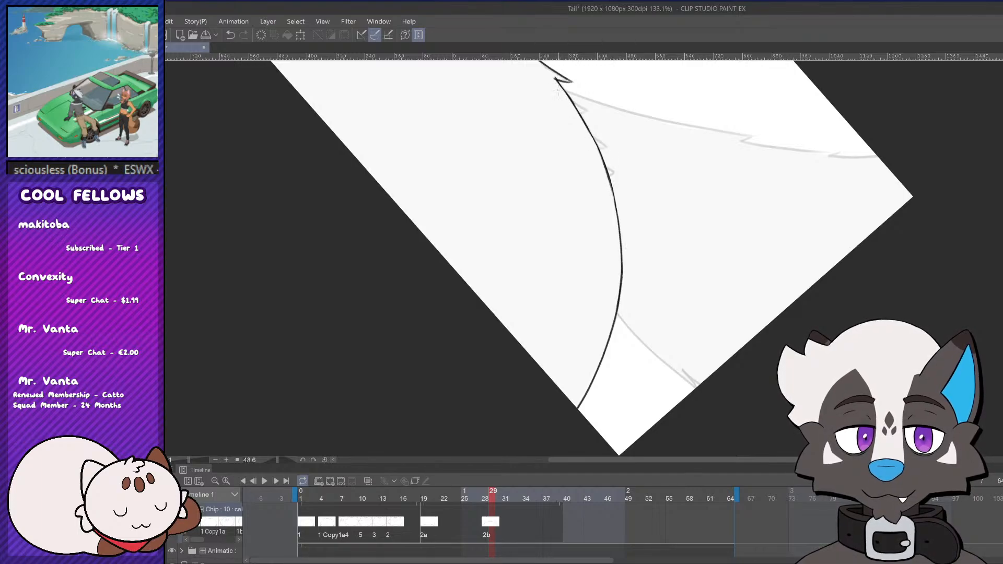
Straighten the canvas and ink the rear shape's upper edge from the crest to its first fur tuft, redoing missed strokes
{"action": "left_click_drag", "start_coordinate": [704, 222], "coordinate": [605, 89]}
{"action": "scroll", "coordinate": [742, 258], "scroll_direction": "down", "scroll_amount": 8}
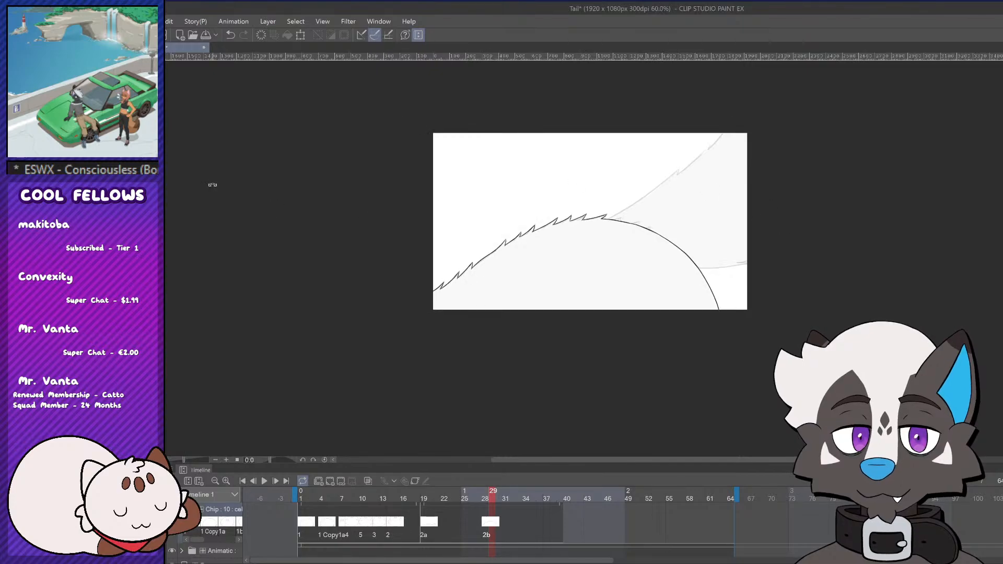
{"action": "scroll", "coordinate": [599, 116], "scroll_direction": "up", "scroll_amount": 3}
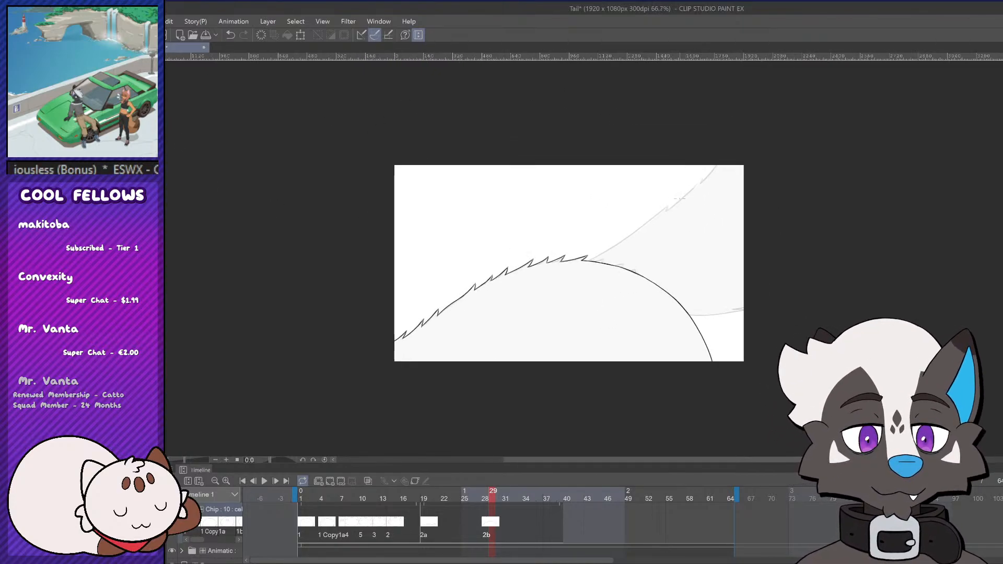
{"action": "key", "text": "ctrl+z"}
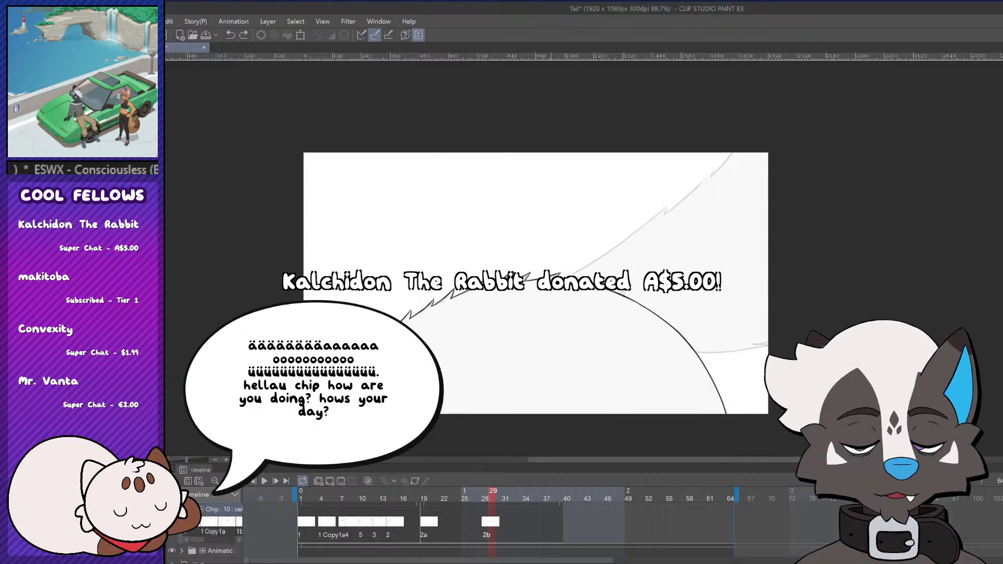
{"action": "left_click_drag", "start_coordinate": [566, 277], "coordinate": [666, 208]}
{"action": "key", "text": "ctrl+z"}
{"action": "mouse_move", "coordinate": [564, 279]}
{"action": "left_mouse_down"}
{"action": "mouse_move", "coordinate": [671, 201]}
{"action": "mouse_move", "coordinate": [662, 218]}
{"action": "left_mouse_up"}
{"action": "key", "text": "ctrl+z"}
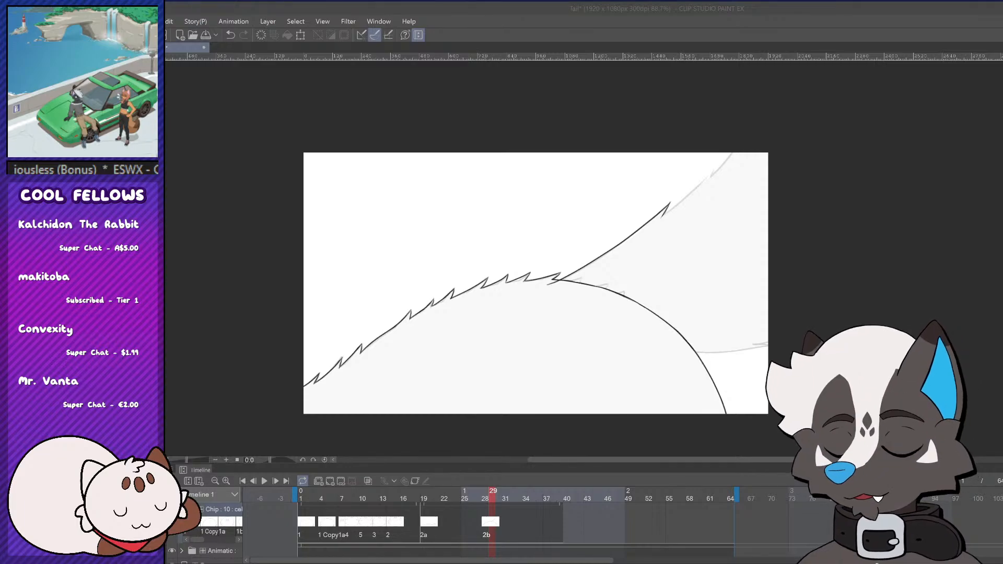
Continue the rear shape's inked upper edge past the first tuft and through a second tuft to the canvas's top edge
{"action": "left_click", "coordinate": [849, 245]}
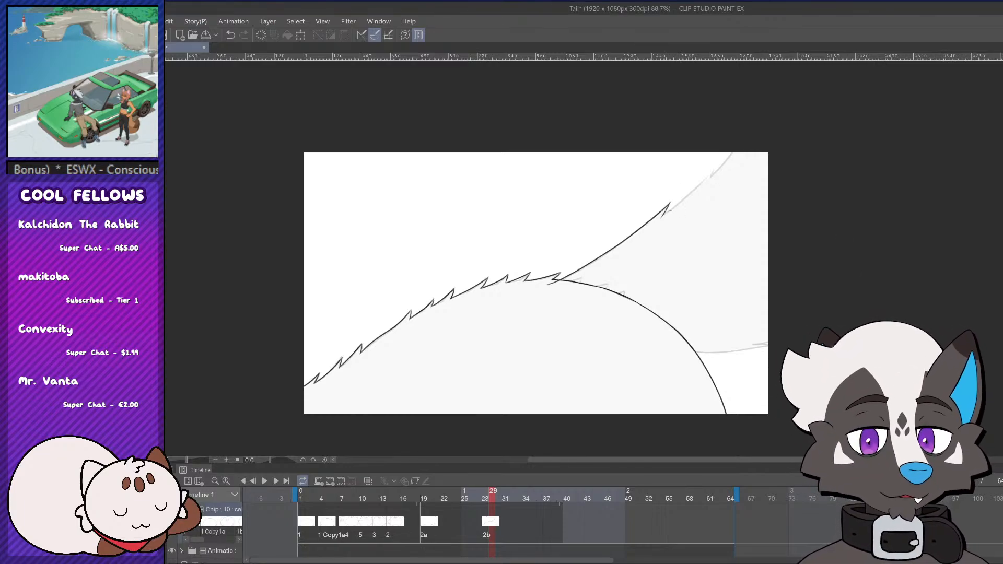
{"action": "left_click_drag", "start_coordinate": [661, 215], "coordinate": [711, 175]}
{"action": "key", "text": "ctrl+z"}
{"action": "left_click_drag", "start_coordinate": [660, 216], "coordinate": [745, 144]}
{"action": "key", "text": "ctrl+z"}
{"action": "scroll", "coordinate": [810, 325], "scroll_direction": "down", "scroll_amount": 4}
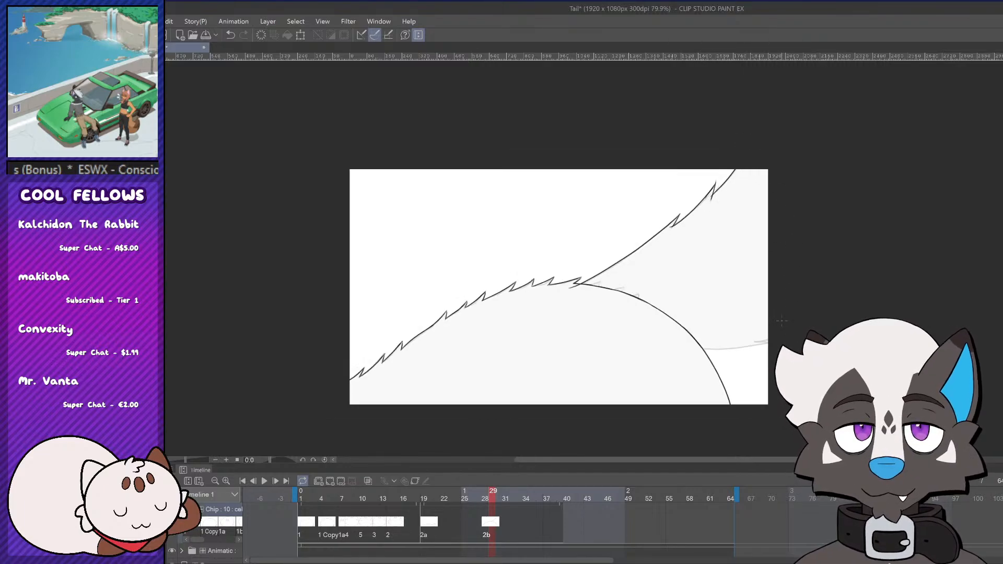
Ink the rear shape's lower edge from the front shape's curve to the canvas's side edge, without overlapping the front shape
{"action": "scroll", "coordinate": [546, 349], "scroll_direction": "up", "scroll_amount": 1}
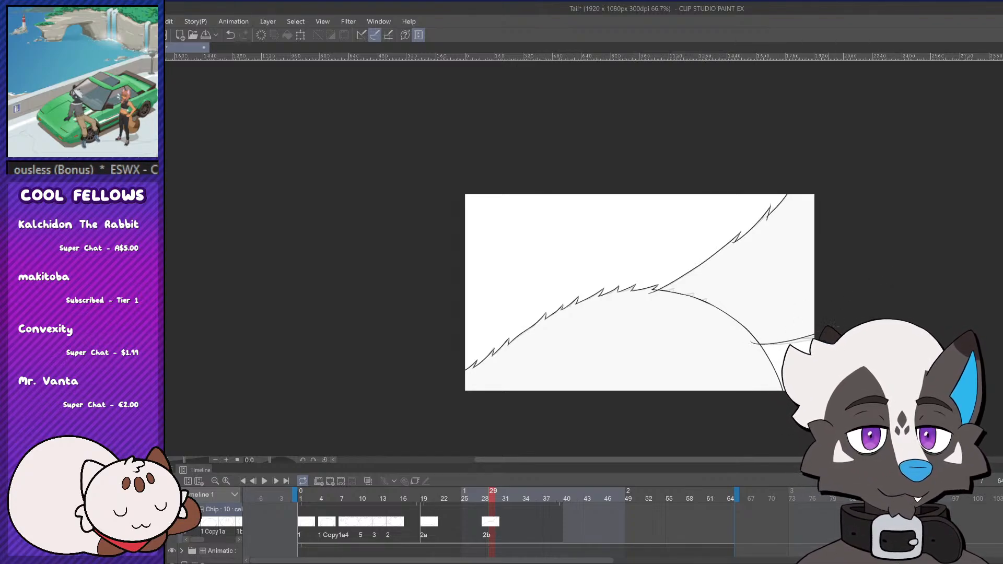
{"action": "left_click_drag", "start_coordinate": [751, 340], "coordinate": [813, 337]}
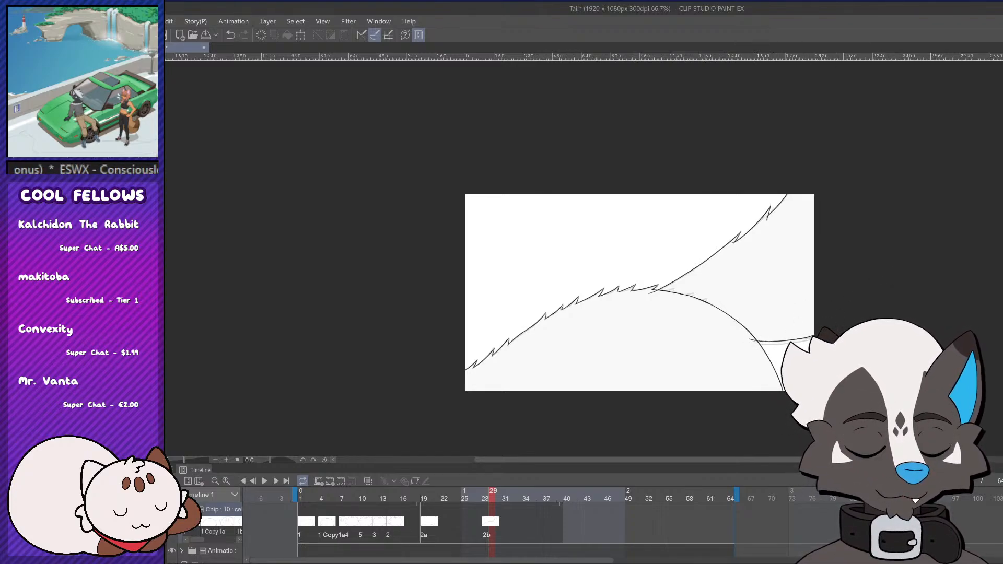
{"action": "key", "text": "ctrl+z"}
{"action": "scroll", "coordinate": [761, 314], "scroll_direction": "down", "scroll_amount": 1}
{"action": "scroll", "coordinate": [629, 299], "scroll_direction": "up", "scroll_amount": 1}
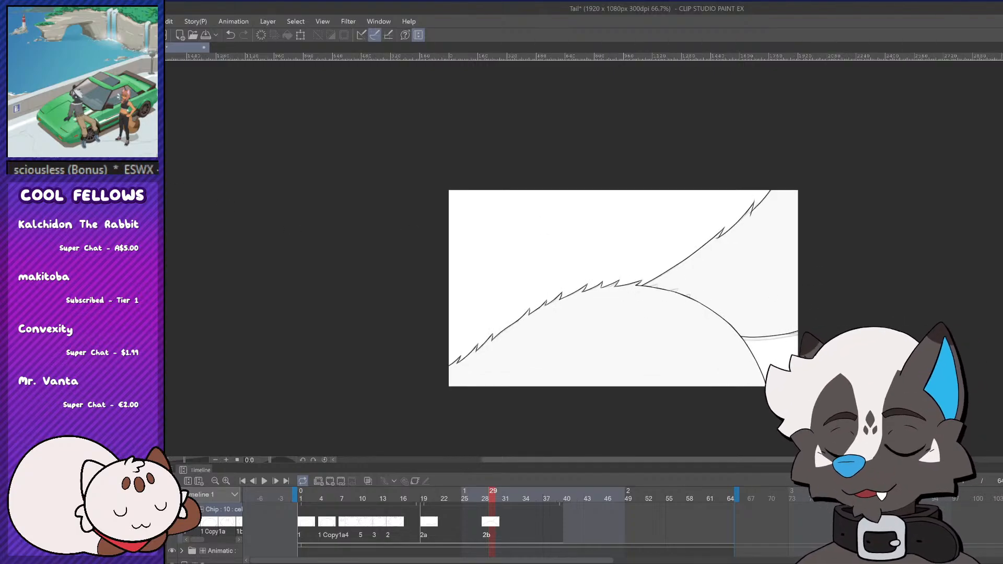
Clean up the overshooting line ends at the two fur tufts on the rear shape's upper edge
{"action": "scroll", "coordinate": [673, 235], "scroll_direction": "up", "scroll_amount": 2}
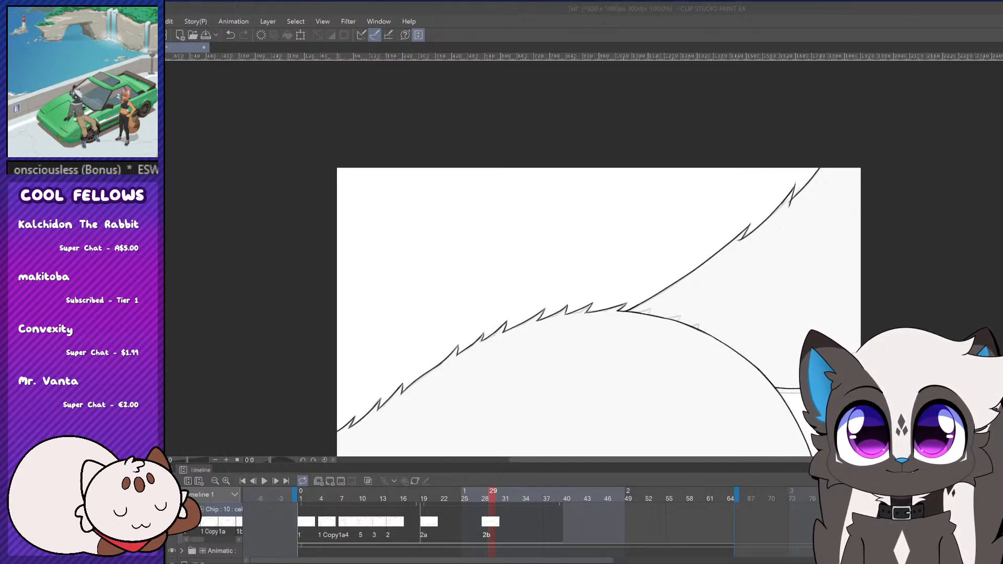
{"action": "left_click", "coordinate": [740, 244]}
{"action": "left_click_drag", "start_coordinate": [740, 244], "coordinate": [738, 242]}
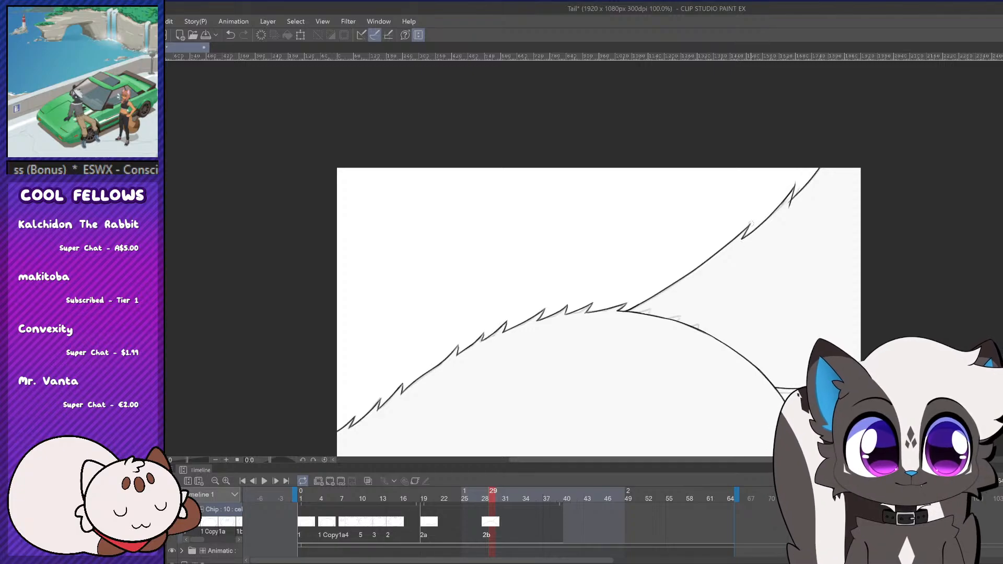
{"action": "key", "text": "ctrl+z"}
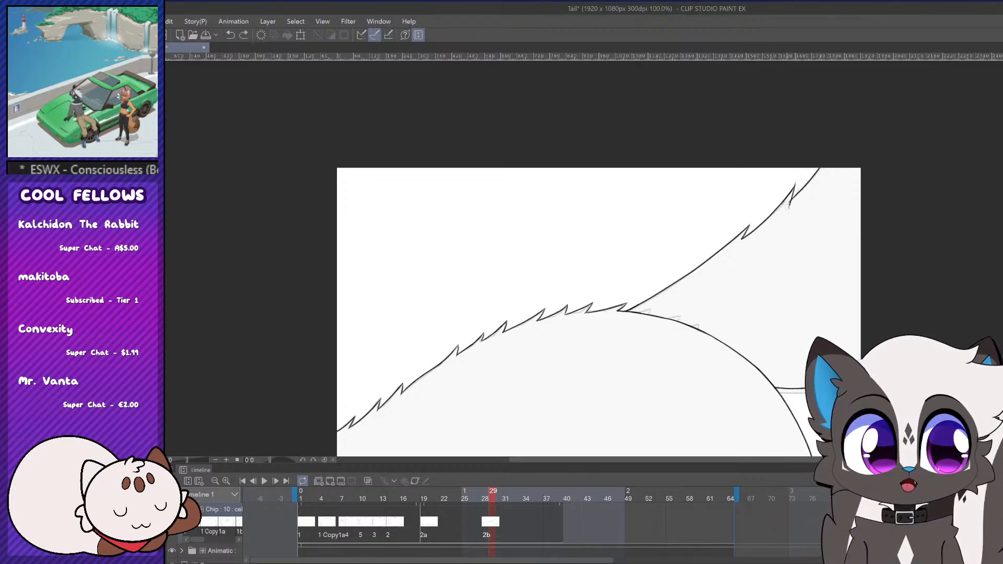
{"action": "left_click_drag", "start_coordinate": [788, 207], "coordinate": [798, 182]}
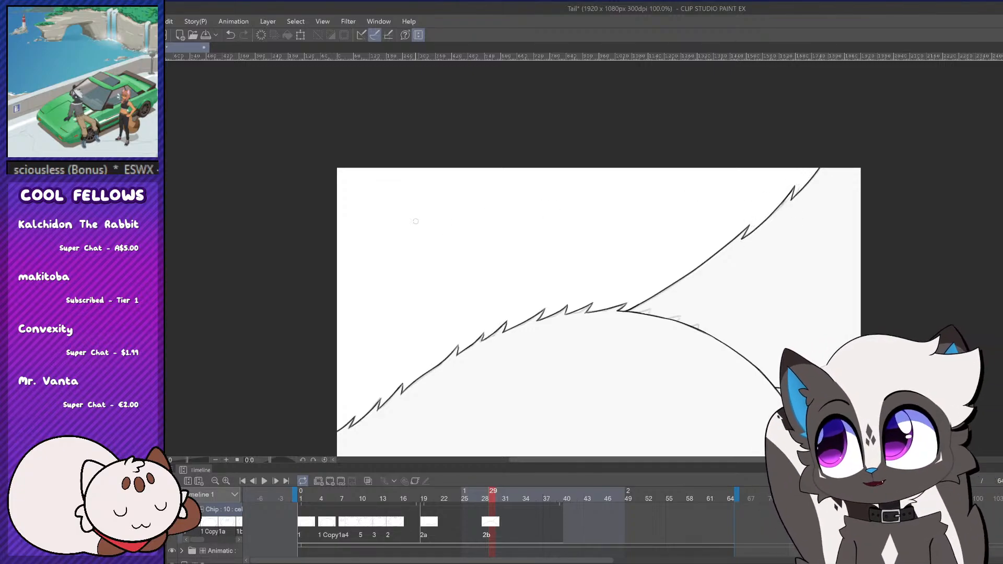
Add a new Chip animation cel at frame 26 and turn on onion skin to show the neighbouring cels
{"action": "scroll", "coordinate": [491, 229], "scroll_direction": "down", "scroll_amount": 3}
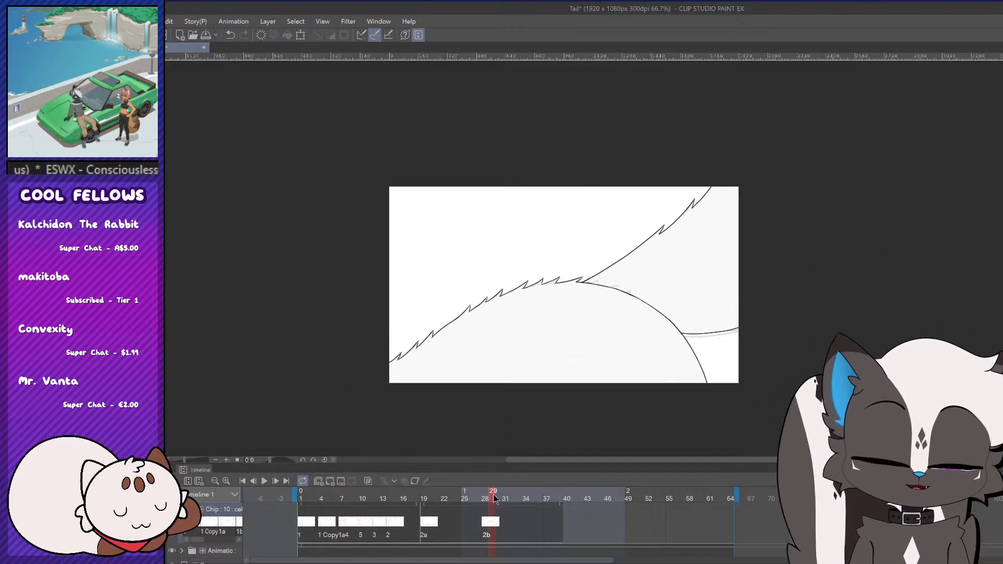
{"action": "mouse_move", "coordinate": [494, 495]}
{"action": "left_mouse_down"}
{"action": "mouse_move", "coordinate": [465, 500]}
{"action": "mouse_move", "coordinate": [486, 495]}
{"action": "mouse_move", "coordinate": [466, 501]}
{"action": "mouse_move", "coordinate": [474, 522]}
{"action": "left_mouse_up"}
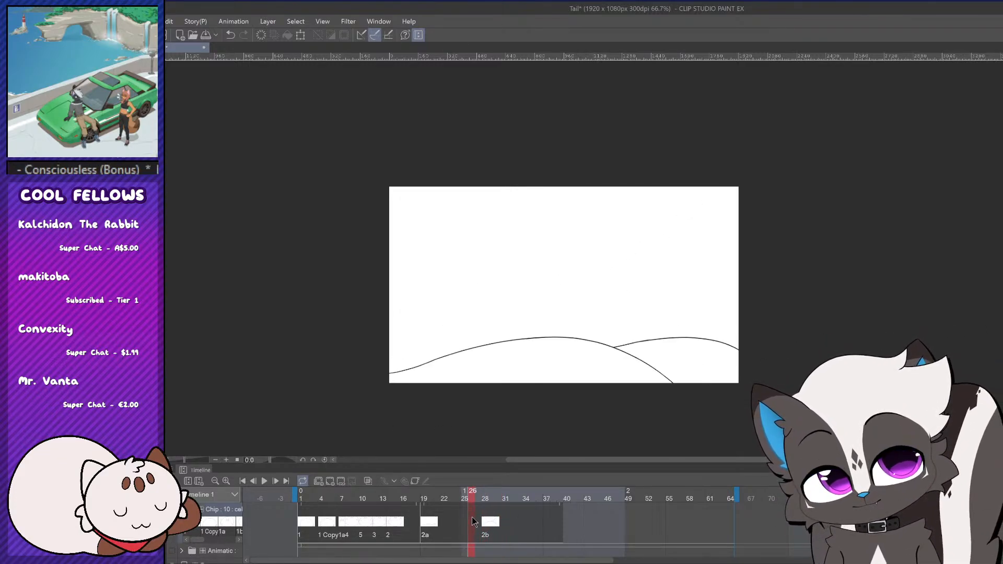
{"action": "left_click", "coordinate": [330, 481]}
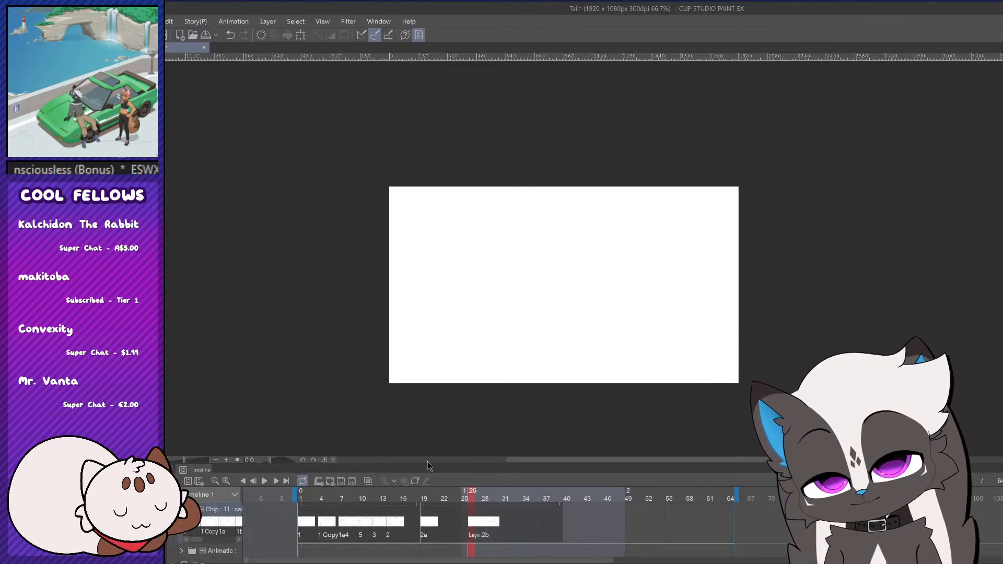
{"action": "left_click", "coordinate": [366, 481]}
{"action": "scroll", "coordinate": [675, 356], "scroll_direction": "down", "scroll_amount": 1}
{"action": "scroll", "coordinate": [606, 252], "scroll_direction": "up", "scroll_amount": 1}
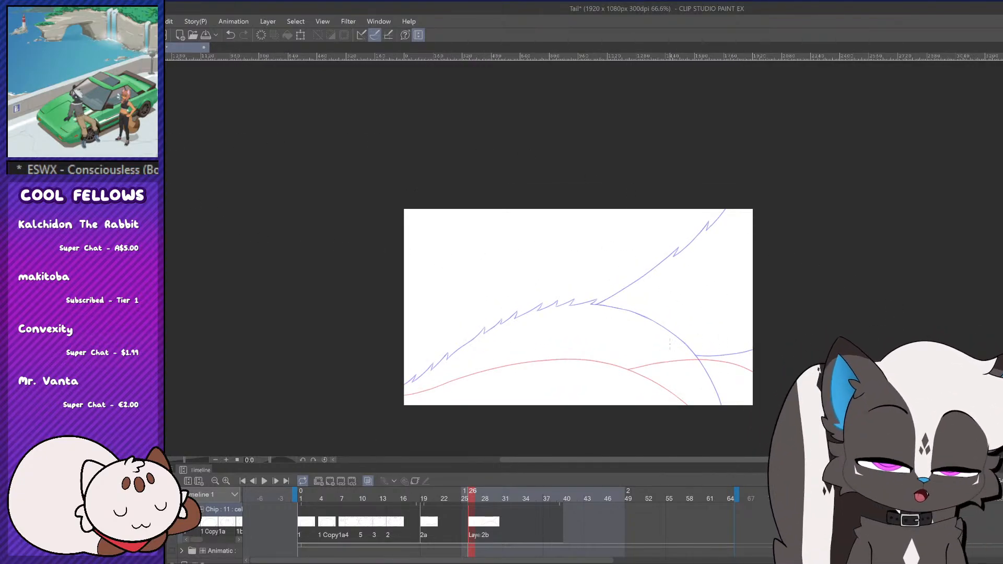
{"action": "left_click_drag", "start_coordinate": [783, 460], "coordinate": [712, 466]}
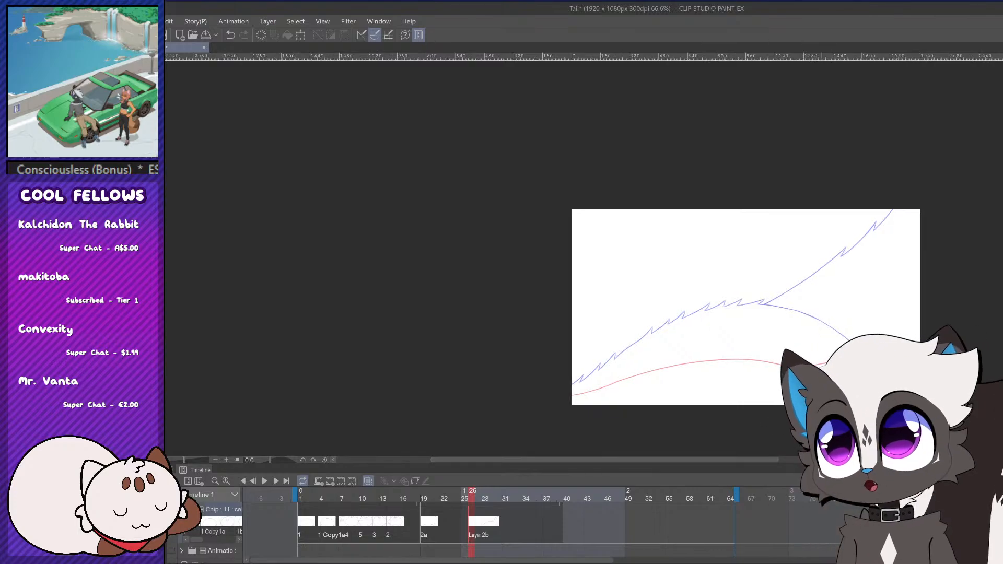
{"action": "scroll", "coordinate": [919, 387], "scroll_direction": "up", "scroll_amount": 1}
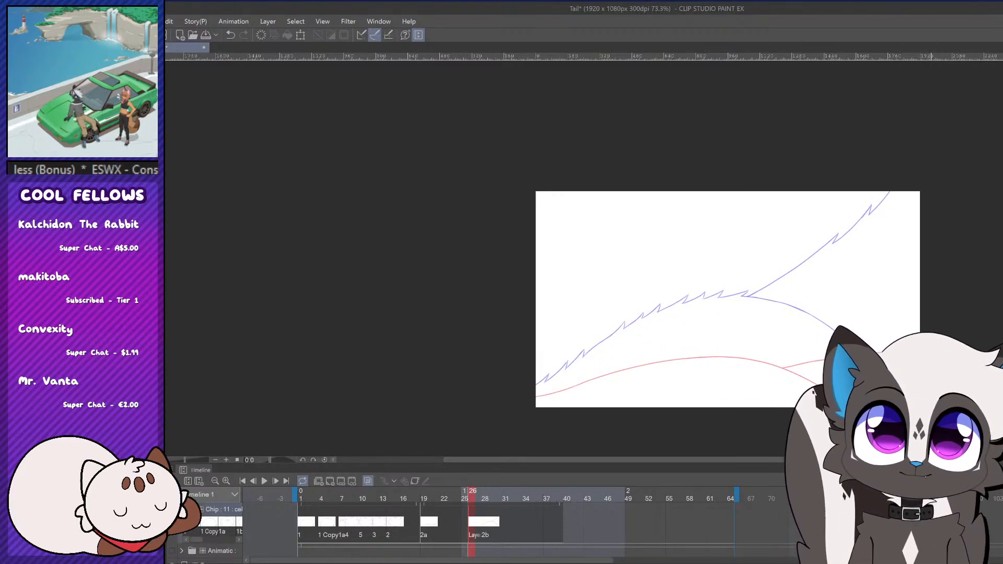
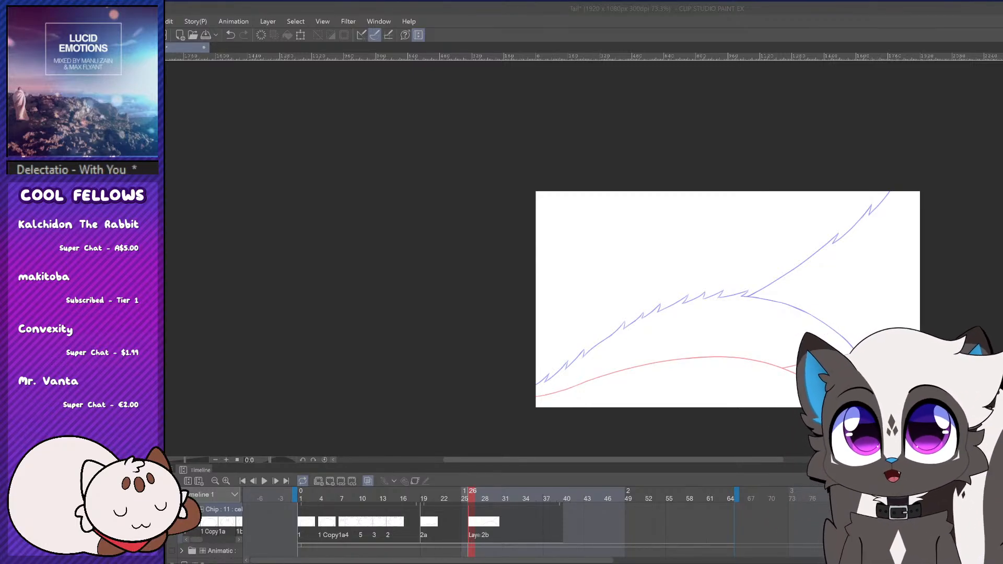
{"action": "left_click", "coordinate": [456, 311]}
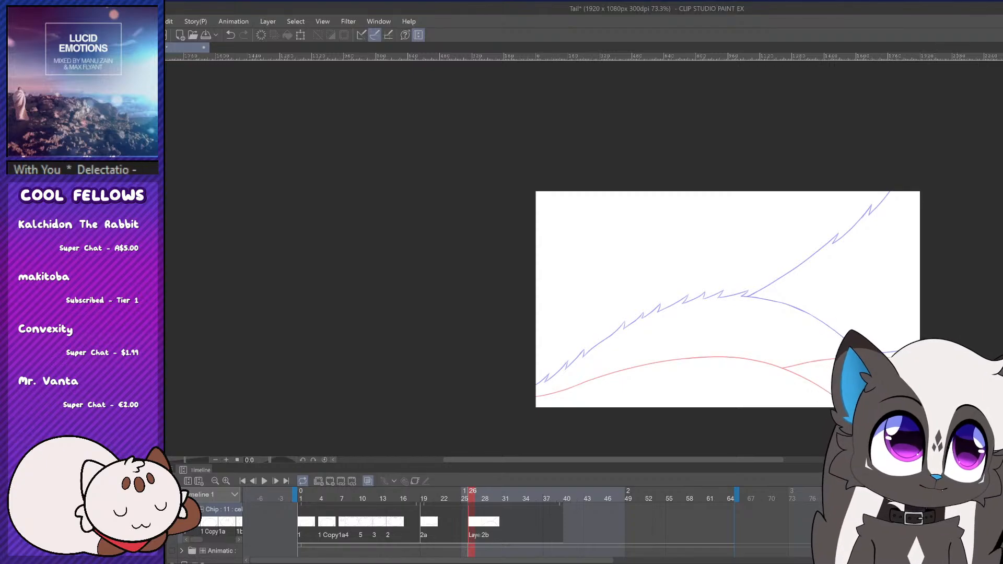
{"action": "scroll", "coordinate": [844, 407], "scroll_direction": "up", "scroll_amount": 3}
{"action": "scroll", "coordinate": [767, 362], "scroll_direction": "down", "scroll_amount": 1}
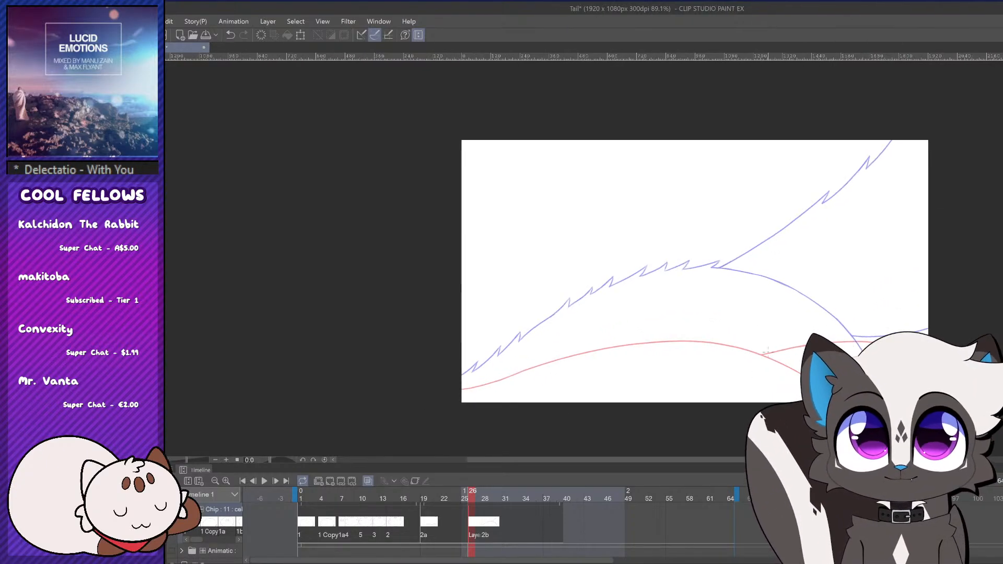
{"action": "scroll", "coordinate": [768, 363], "scroll_direction": "up", "scroll_amount": 1}
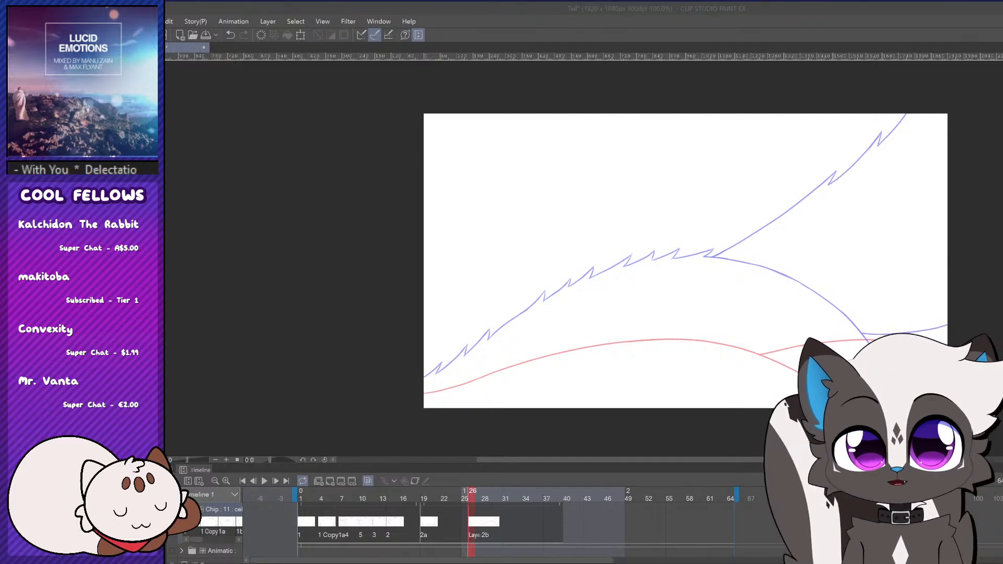
At frame 27, ink the front shape's upper edge from the canvas's side edge through the first three fur tufts, slightly below the blue onion skin
{"action": "left_click", "coordinate": [476, 499]}
{"action": "mouse_move", "coordinate": [476, 499]}
{"action": "left_mouse_down"}
{"action": "mouse_move", "coordinate": [486, 496]}
{"action": "mouse_move", "coordinate": [477, 496]}
{"action": "left_mouse_up"}
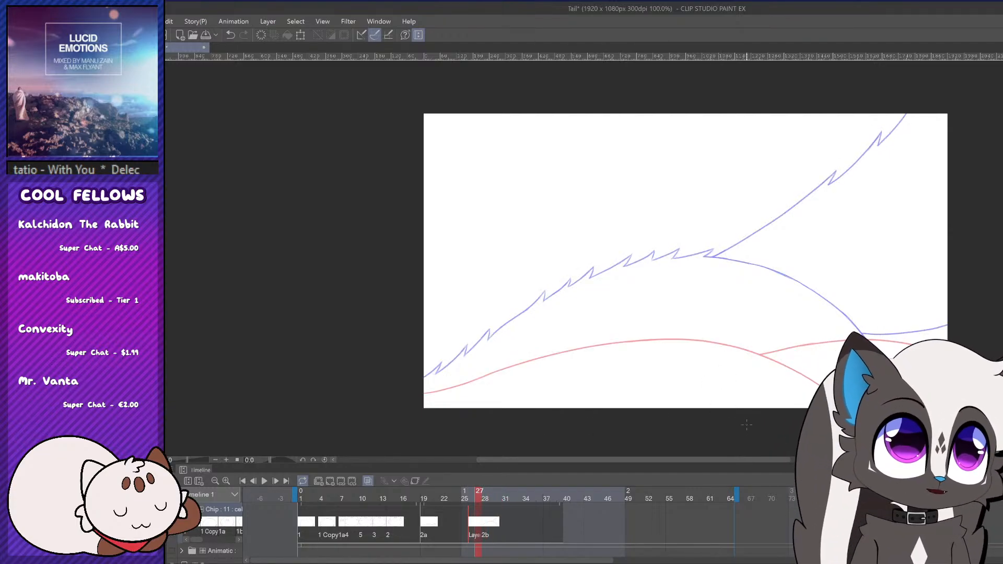
{"action": "left_click_drag", "start_coordinate": [725, 460], "coordinate": [707, 460]}
{"action": "scroll", "coordinate": [591, 408], "scroll_direction": "up", "scroll_amount": 3}
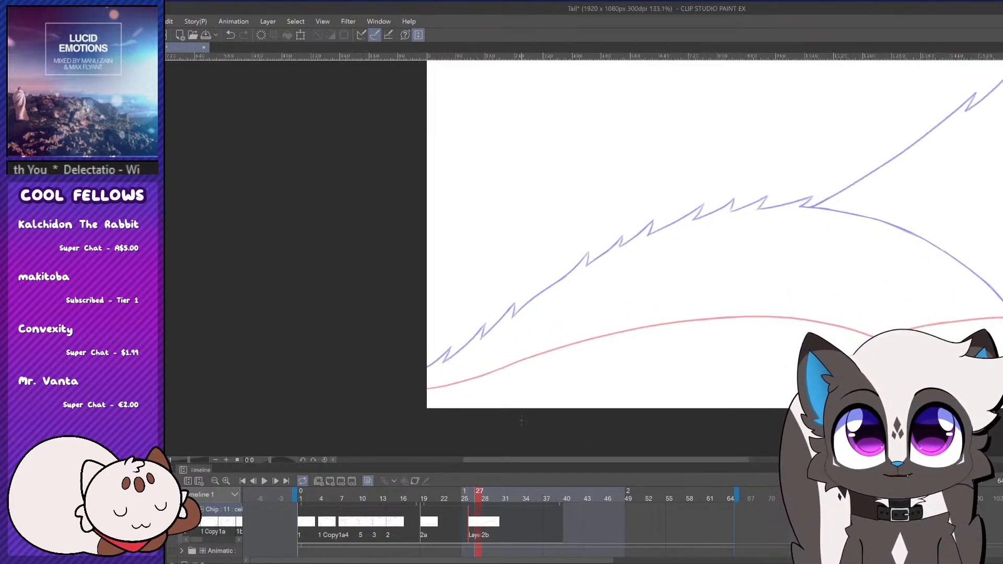
{"action": "scroll", "coordinate": [520, 361], "scroll_direction": "down", "scroll_amount": 3}
{"action": "scroll", "coordinate": [554, 345], "scroll_direction": "up", "scroll_amount": 5}
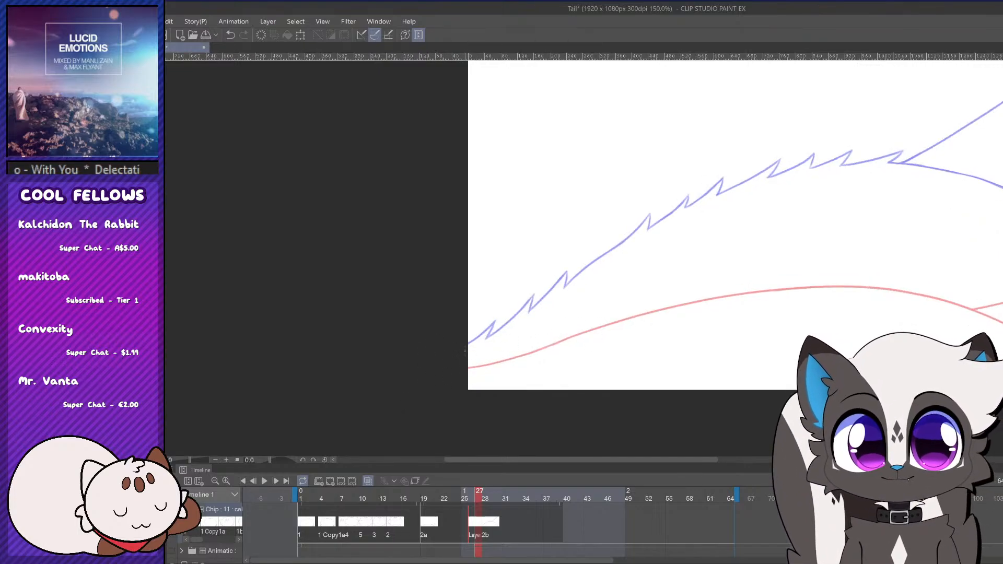
{"action": "mouse_move", "coordinate": [468, 345]}
{"action": "left_mouse_down"}
{"action": "mouse_move", "coordinate": [494, 324]}
{"action": "mouse_move", "coordinate": [487, 341]}
{"action": "mouse_move", "coordinate": [501, 327]}
{"action": "mouse_move", "coordinate": [489, 341]}
{"action": "mouse_move", "coordinate": [505, 330]}
{"action": "mouse_move", "coordinate": [535, 299]}
{"action": "left_mouse_up"}
{"action": "key", "text": "ctrl+z"}
{"action": "mouse_move", "coordinate": [535, 298]}
{"action": "left_mouse_down"}
{"action": "mouse_move", "coordinate": [530, 314]}
{"action": "mouse_move", "coordinate": [574, 276]}
{"action": "left_mouse_up"}
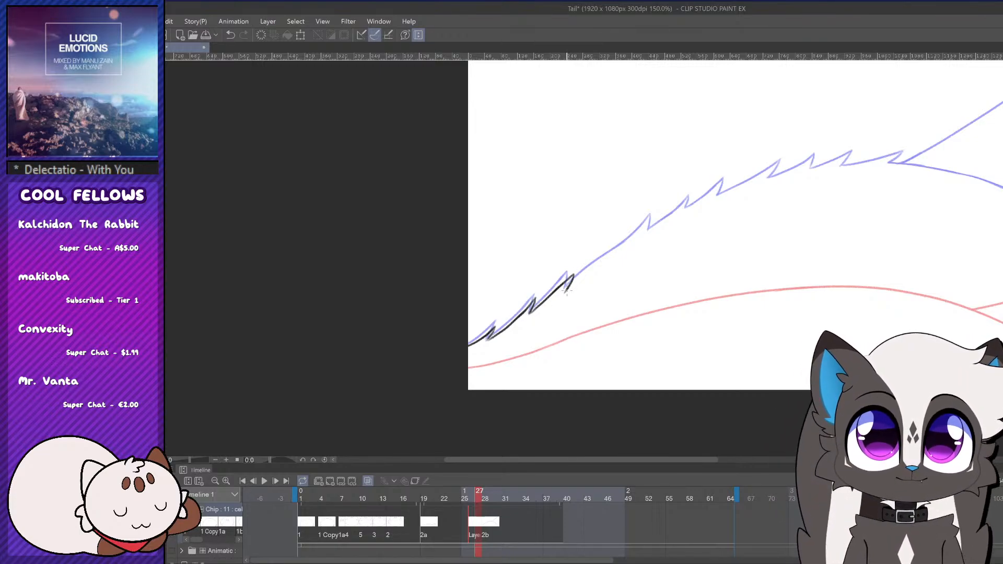
Continue the front shape's inked upper edge through the next four fur tufts, following the blue onion-skin line
{"action": "key", "text": "ctrl+z"}
{"action": "mouse_move", "coordinate": [567, 288]}
{"action": "left_mouse_down"}
{"action": "mouse_move", "coordinate": [654, 219]}
{"action": "mouse_move", "coordinate": [780, 173]}
{"action": "left_mouse_up"}
{"action": "key", "text": "ctrl+z"}
{"action": "key", "text": "ctrl+z"}
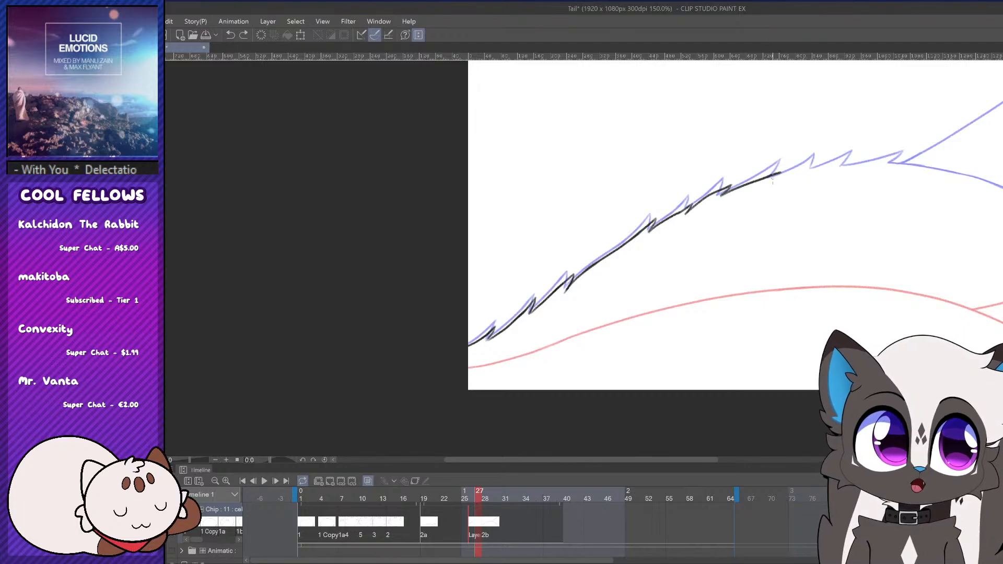
{"action": "key", "text": "ctrl+z"}
{"action": "mouse_move", "coordinate": [723, 194]}
{"action": "left_mouse_down"}
{"action": "mouse_move", "coordinate": [779, 171]}
{"action": "mouse_move", "coordinate": [766, 181]}
{"action": "left_mouse_up"}
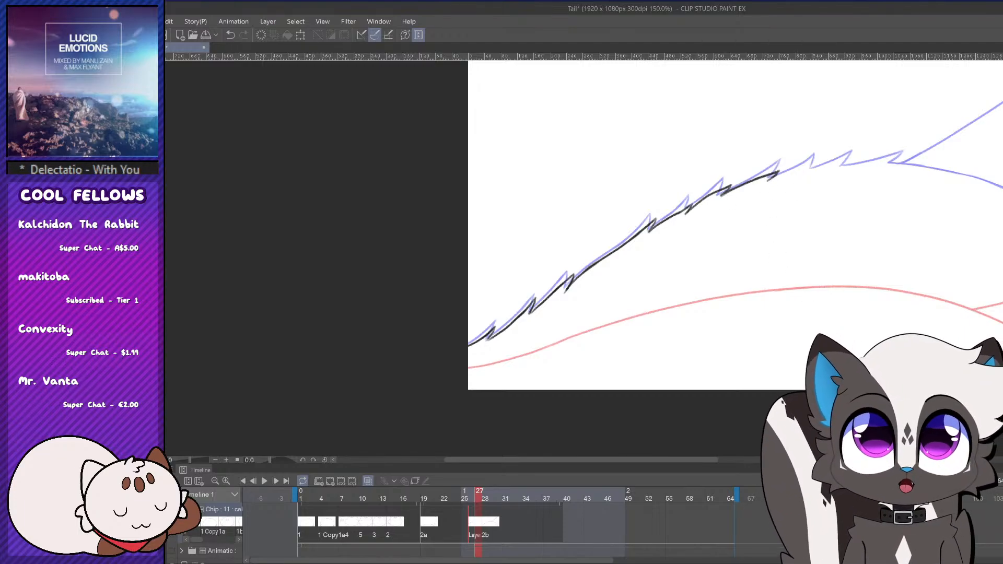
Ink the front shape's last three fur tufts up to the rear shape's junction and start the smooth curve beyond them
{"action": "left_click_drag", "start_coordinate": [853, 220], "coordinate": [620, 220]}
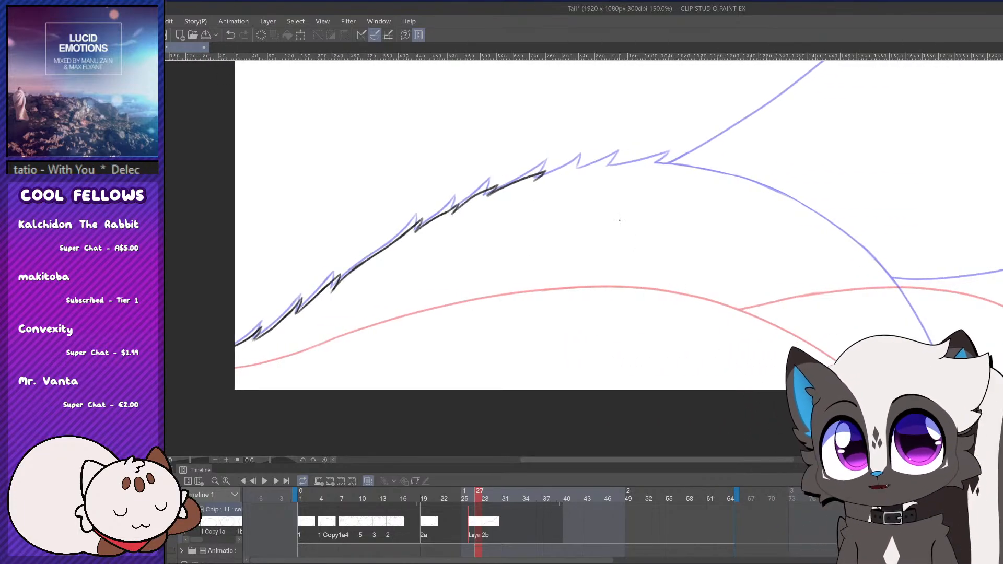
{"action": "mouse_move", "coordinate": [535, 179]}
{"action": "left_mouse_down"}
{"action": "mouse_move", "coordinate": [586, 163]}
{"action": "mouse_move", "coordinate": [574, 172]}
{"action": "mouse_move", "coordinate": [611, 165]}
{"action": "left_mouse_up"}
{"action": "mouse_move", "coordinate": [610, 166]}
{"action": "left_mouse_down"}
{"action": "mouse_move", "coordinate": [687, 155]}
{"action": "mouse_move", "coordinate": [666, 165]}
{"action": "mouse_move", "coordinate": [715, 172]}
{"action": "left_mouse_up"}
{"action": "key", "text": "ctrl+z"}
{"action": "key", "text": "ctrl+z"}
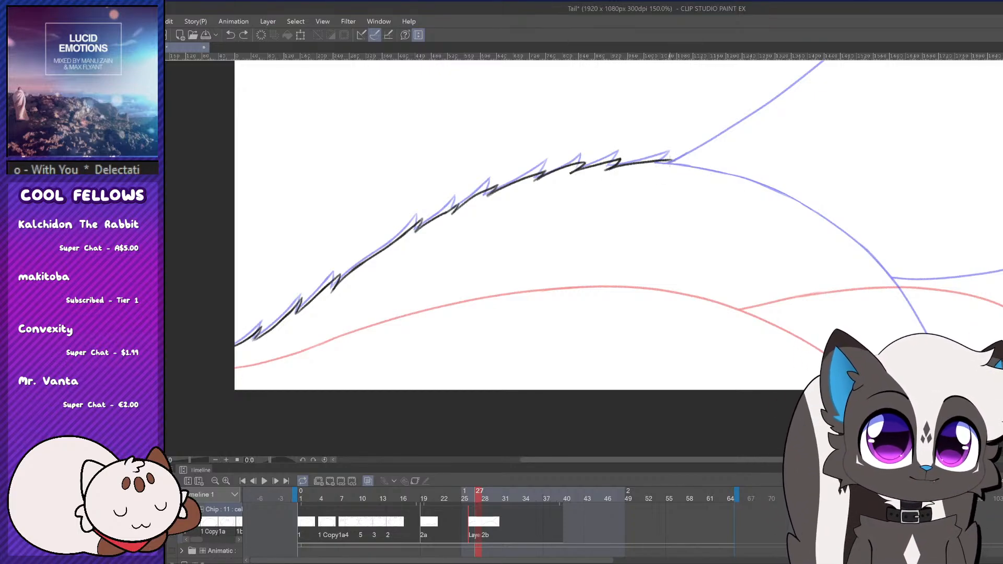
{"action": "mouse_move", "coordinate": [653, 166]}
{"action": "left_mouse_down"}
{"action": "mouse_move", "coordinate": [671, 159]}
{"action": "mouse_move", "coordinate": [738, 184]}
{"action": "mouse_move", "coordinate": [865, 262]}
{"action": "mouse_move", "coordinate": [894, 299]}
{"action": "left_mouse_up"}
{"action": "scroll", "coordinate": [830, 332], "scroll_direction": "down", "scroll_amount": 1}
{"action": "scroll", "coordinate": [661, 332], "scroll_direction": "down", "scroll_amount": 5}
{"action": "left_click_drag", "start_coordinate": [769, 460], "coordinate": [835, 461]}
{"action": "scroll", "coordinate": [646, 403], "scroll_direction": "up", "scroll_amount": 1}
{"action": "scroll", "coordinate": [679, 361], "scroll_direction": "up", "scroll_amount": 3}
{"action": "key", "text": "ctrl+z"}
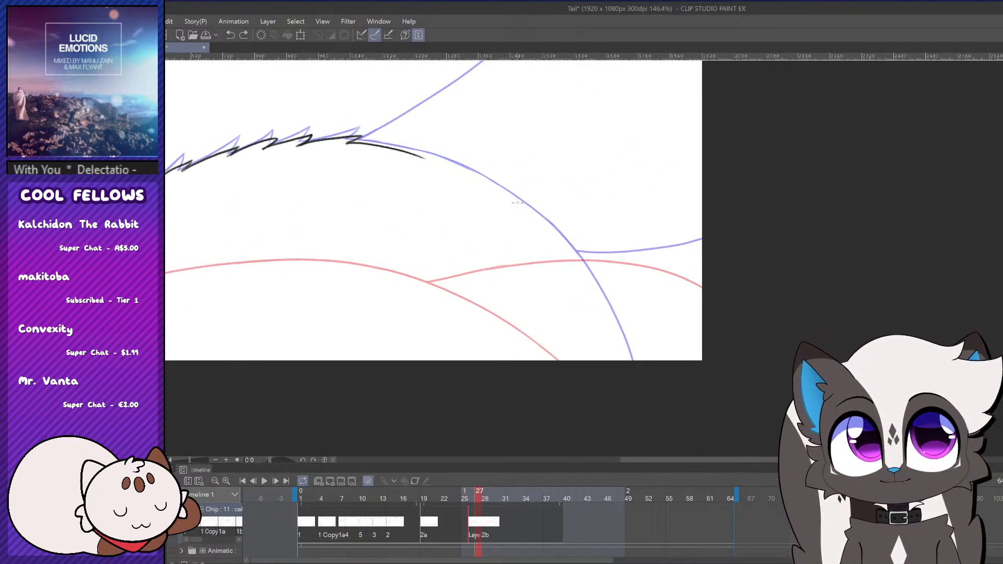
Extend the front shape's smooth curve from the last tuft down past the rear shape's lower edge, just inside the blue onion-skin line
{"action": "left_click_drag", "start_coordinate": [407, 149], "coordinate": [537, 251]}
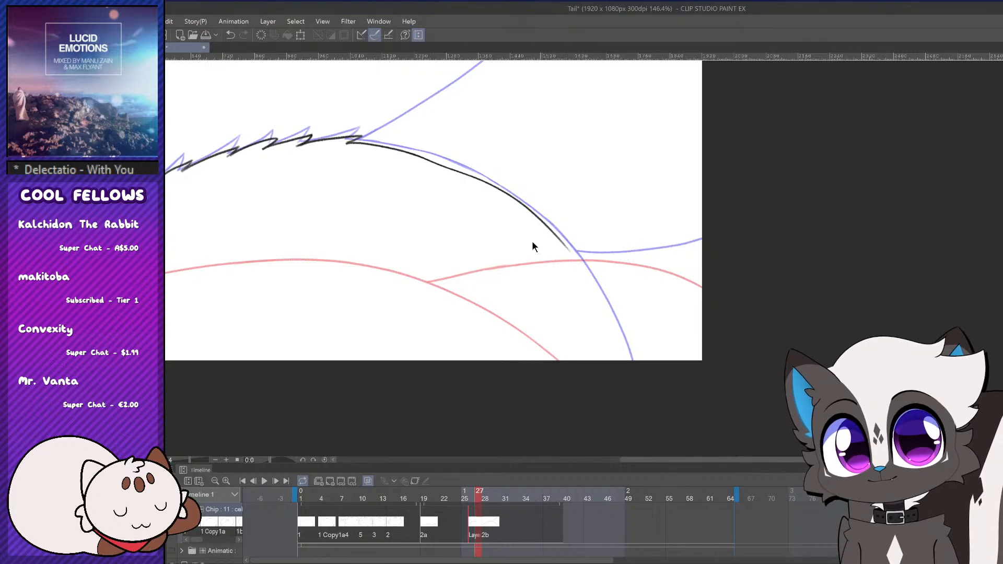
{"action": "key", "text": "ctrl+z"}
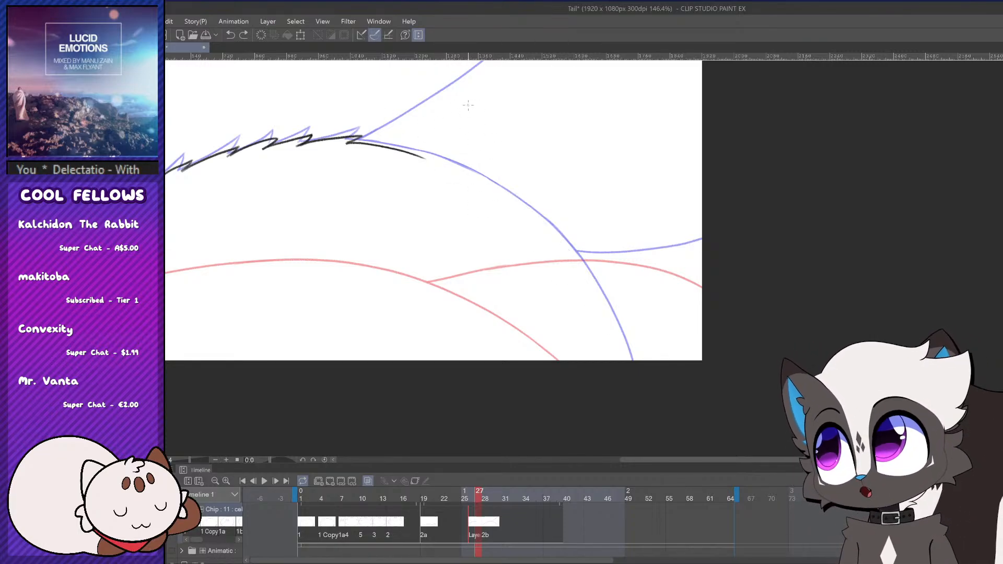
{"action": "left_click_drag", "start_coordinate": [412, 154], "coordinate": [547, 230]}
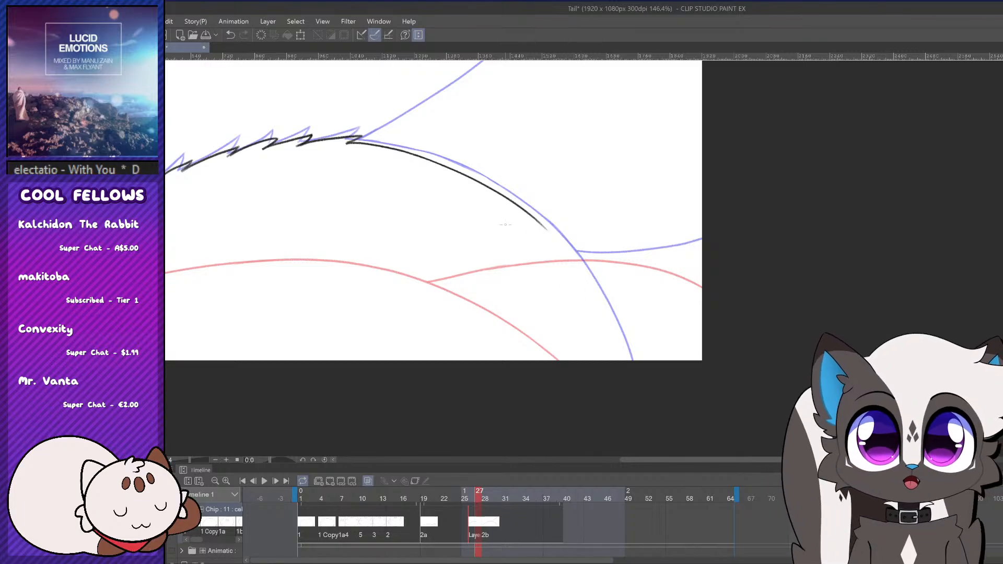
{"action": "key", "text": "ctrl+z"}
{"action": "left_click_drag", "start_coordinate": [399, 152], "coordinate": [569, 258]}
{"action": "key", "text": "ctrl+z"}
{"action": "mouse_move", "coordinate": [399, 152]}
{"action": "left_mouse_down"}
{"action": "mouse_move", "coordinate": [500, 195]}
{"action": "mouse_move", "coordinate": [584, 283]}
{"action": "left_mouse_up"}
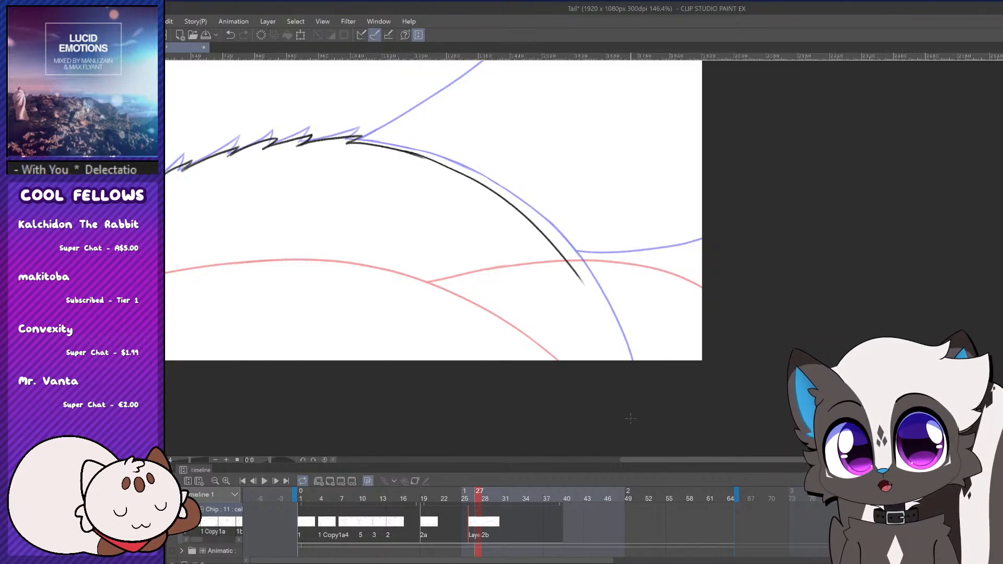
{"action": "key", "text": "ctrl+z"}
{"action": "left_click_drag", "start_coordinate": [400, 152], "coordinate": [585, 287]}
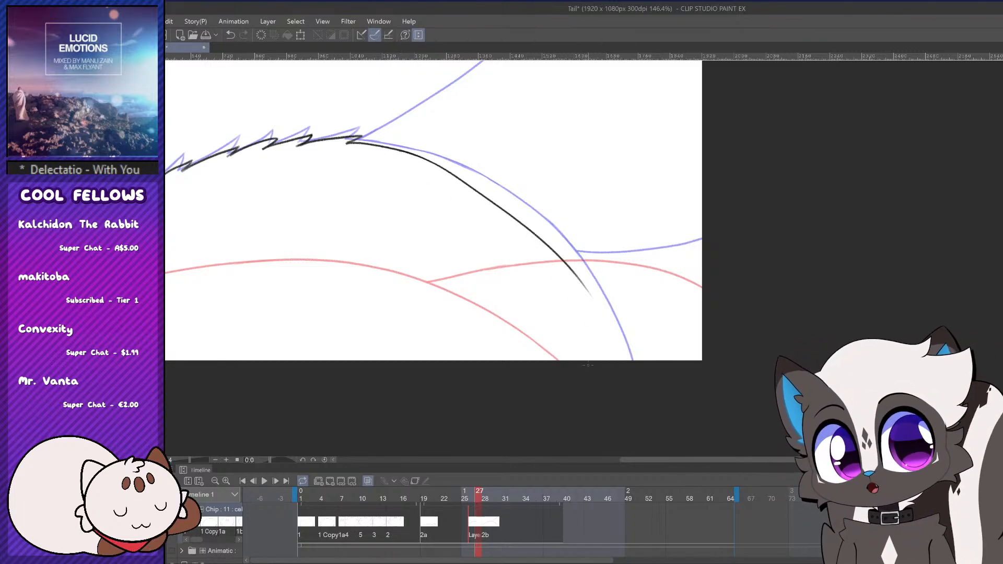
{"action": "key", "text": "ctrl+z"}
{"action": "left_click_drag", "start_coordinate": [404, 152], "coordinate": [600, 290]}
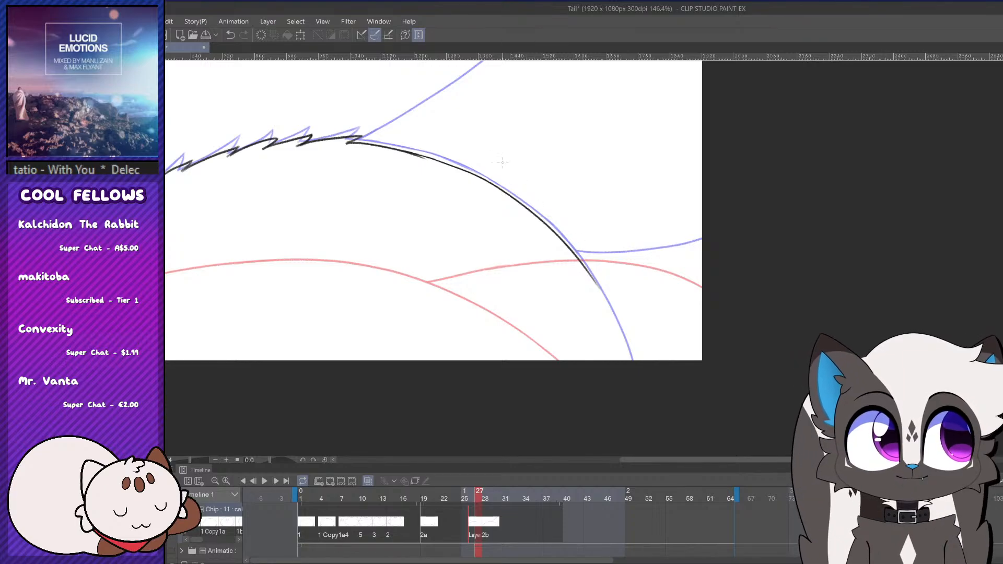
{"action": "key", "text": "ctrl+z"}
{"action": "mouse_move", "coordinate": [403, 151]}
{"action": "left_mouse_down"}
{"action": "mouse_move", "coordinate": [516, 194]}
{"action": "mouse_move", "coordinate": [597, 288]}
{"action": "left_mouse_up"}
{"action": "key", "text": "ctrl+z"}
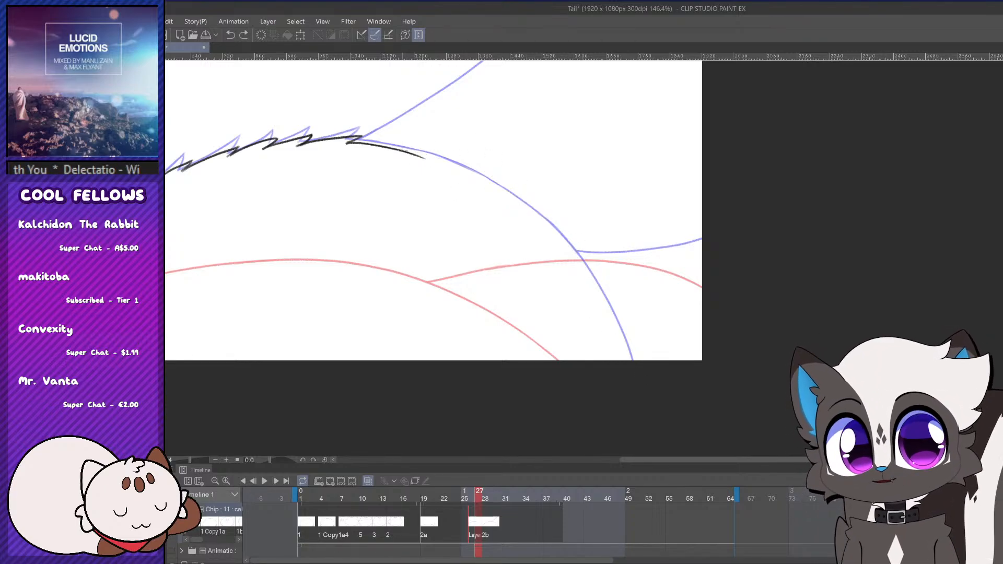
{"action": "left_click_drag", "start_coordinate": [403, 150], "coordinate": [619, 363]}
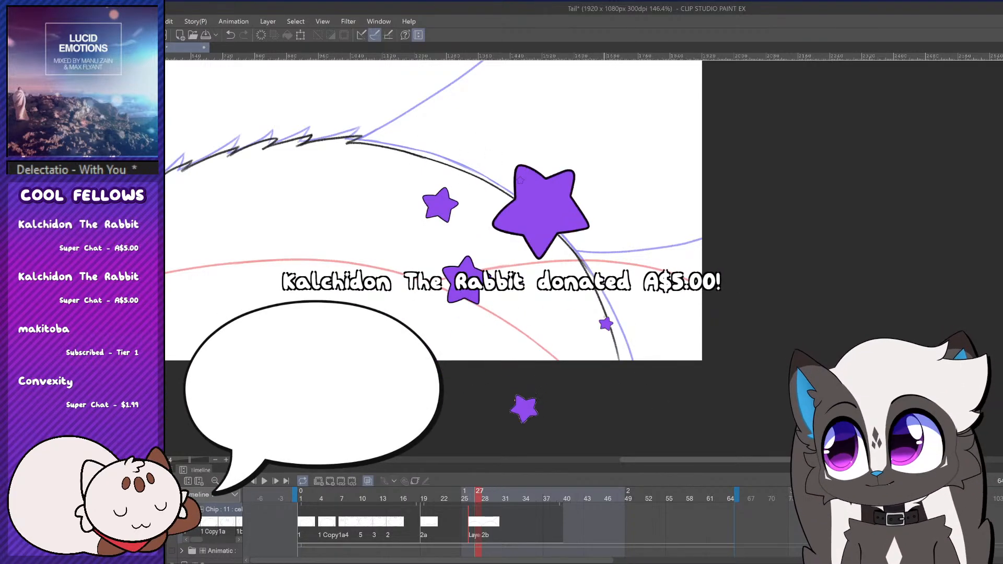
Refine the lower end of the front shape's smooth curve so it runs off the canvas's bottom edge
{"action": "key", "text": "ctrl+z"}
{"action": "left_click_drag", "start_coordinate": [595, 281], "coordinate": [630, 366]}
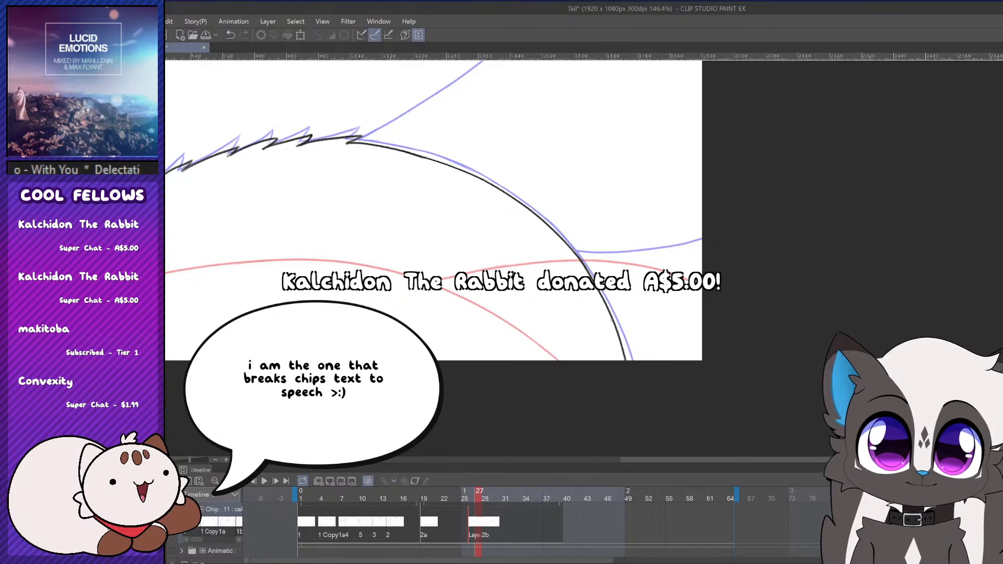
{"action": "key", "text": "ctrl+z"}
{"action": "left_click_drag", "start_coordinate": [575, 253], "coordinate": [633, 372]}
{"action": "scroll", "coordinate": [623, 316], "scroll_direction": "down", "scroll_amount": 5}
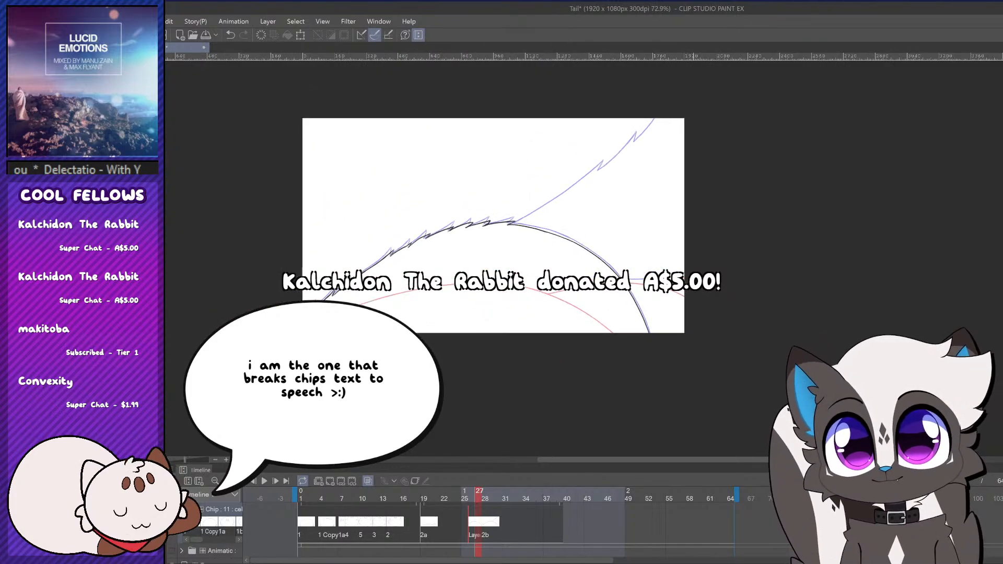
{"action": "scroll", "coordinate": [616, 233], "scroll_direction": "up", "scroll_amount": 2}
{"action": "scroll", "coordinate": [593, 249], "scroll_direction": "up", "scroll_amount": 2}
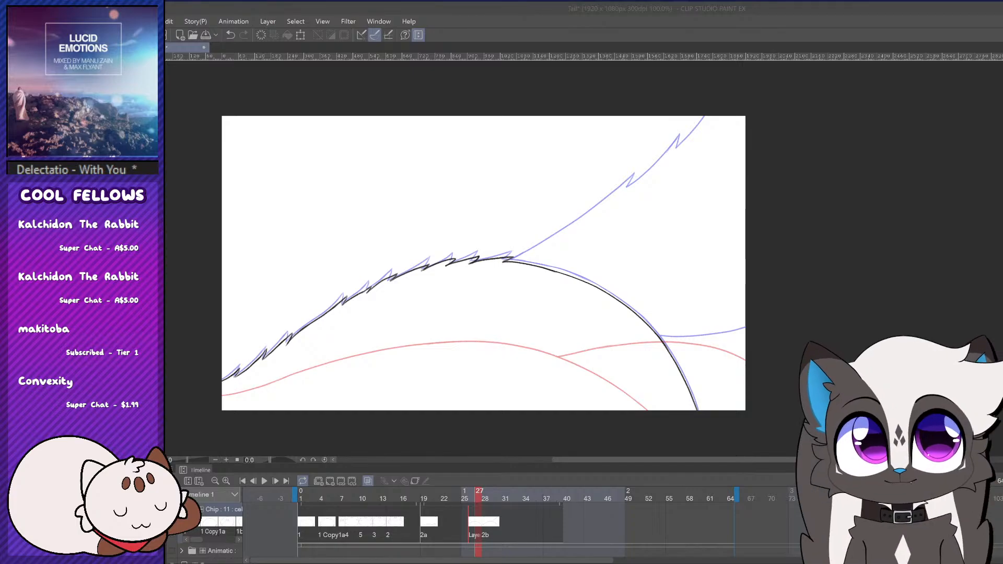
{"action": "left_click", "coordinate": [803, 298]}
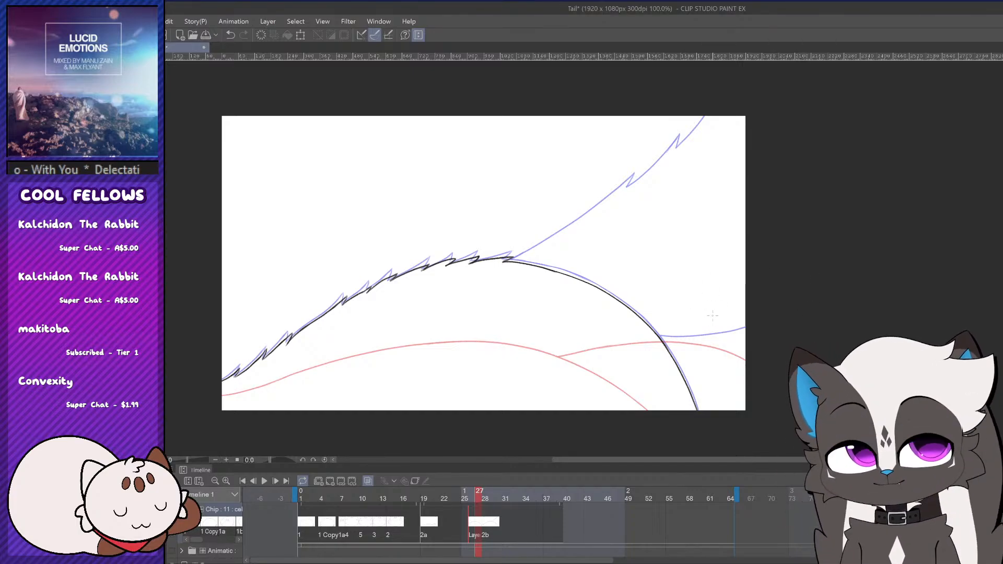
{"action": "scroll", "coordinate": [656, 246], "scroll_direction": "down", "scroll_amount": 2}
{"action": "scroll", "coordinate": [631, 206], "scroll_direction": "up", "scroll_amount": 2}
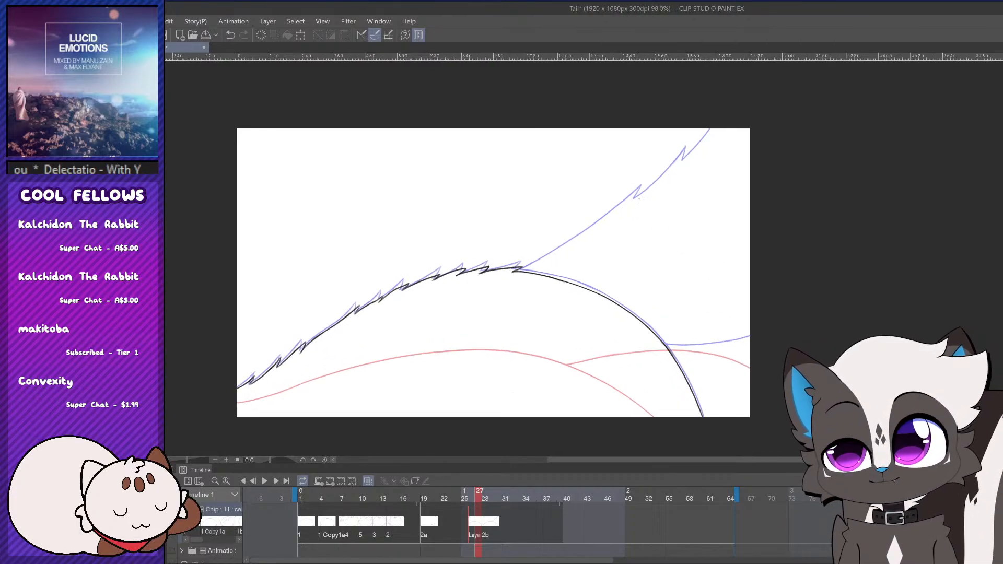
{"action": "scroll", "coordinate": [631, 211], "scroll_direction": "up", "scroll_amount": 1}
{"action": "scroll", "coordinate": [630, 211], "scroll_direction": "down", "scroll_amount": 2}
{"action": "scroll", "coordinate": [631, 213], "scroll_direction": "up", "scroll_amount": 1}
{"action": "scroll", "coordinate": [631, 214], "scroll_direction": "down", "scroll_amount": 3}
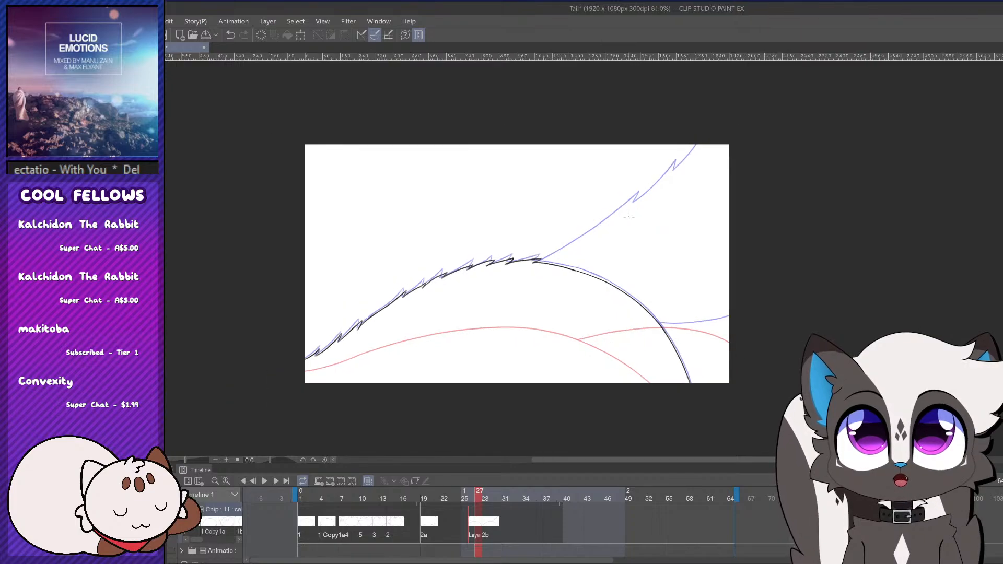
{"action": "scroll", "coordinate": [496, 217], "scroll_direction": "up", "scroll_amount": 1}
{"action": "scroll", "coordinate": [539, 198], "scroll_direction": "up", "scroll_amount": 1}
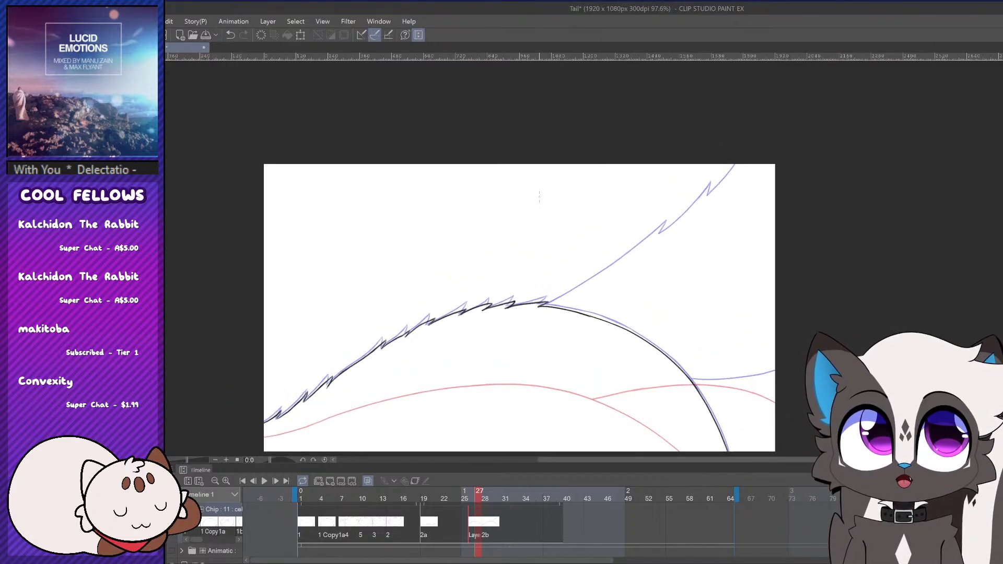
{"action": "scroll", "coordinate": [642, 172], "scroll_direction": "down", "scroll_amount": 2}
{"action": "scroll", "coordinate": [638, 190], "scroll_direction": "up", "scroll_amount": 1}
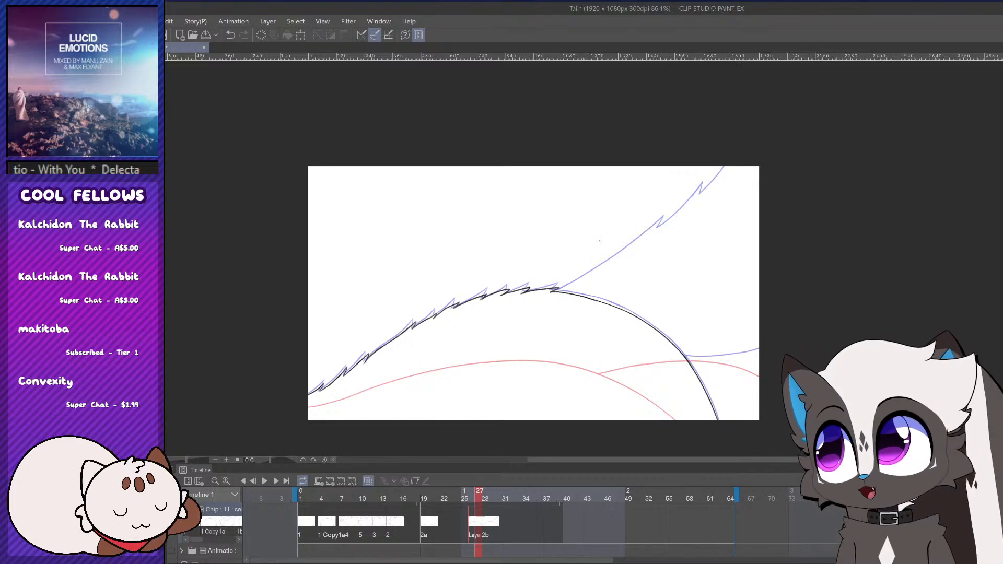
Ink the rear shape's upper edge from the front shape's last tuft to its first fur tuft, slightly below the blue onion skin
{"action": "mouse_move", "coordinate": [545, 293]}
{"action": "left_mouse_down"}
{"action": "mouse_move", "coordinate": [651, 226]}
{"action": "mouse_move", "coordinate": [579, 282]}
{"action": "mouse_move", "coordinate": [660, 218]}
{"action": "left_mouse_up"}
{"action": "key", "text": "ctrl+z"}
{"action": "key", "text": "ctrl+z"}
{"action": "left_click_drag", "start_coordinate": [548, 294], "coordinate": [672, 213]}
{"action": "key", "text": "ctrl+z"}
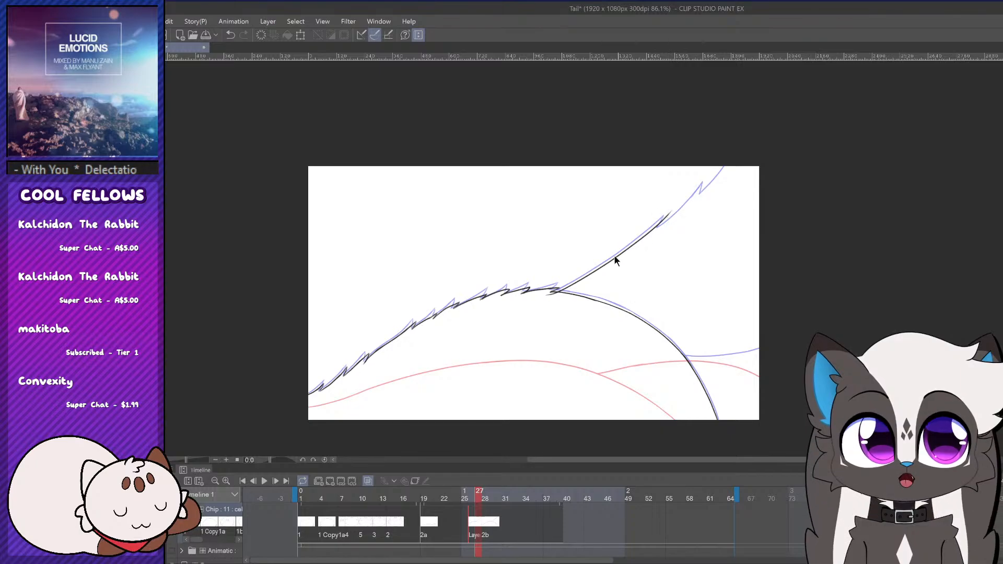
{"action": "key", "text": "ctrl+z"}
{"action": "left_click_drag", "start_coordinate": [550, 295], "coordinate": [689, 202]}
{"action": "key", "text": "ctrl+z"}
Continue the rear shape's upper edge through its second fur tuft and off the canvas's top edge
{"action": "mouse_move", "coordinate": [552, 295]}
{"action": "left_mouse_down"}
{"action": "mouse_move", "coordinate": [628, 251]}
{"action": "mouse_move", "coordinate": [675, 208]}
{"action": "mouse_move", "coordinate": [667, 223]}
{"action": "mouse_move", "coordinate": [712, 182]}
{"action": "left_mouse_up"}
{"action": "key", "text": "ctrl+z"}
{"action": "key", "text": "ctrl+z"}
{"action": "left_click_drag", "start_coordinate": [651, 237], "coordinate": [730, 165]}
{"action": "key", "text": "ctrl+z"}
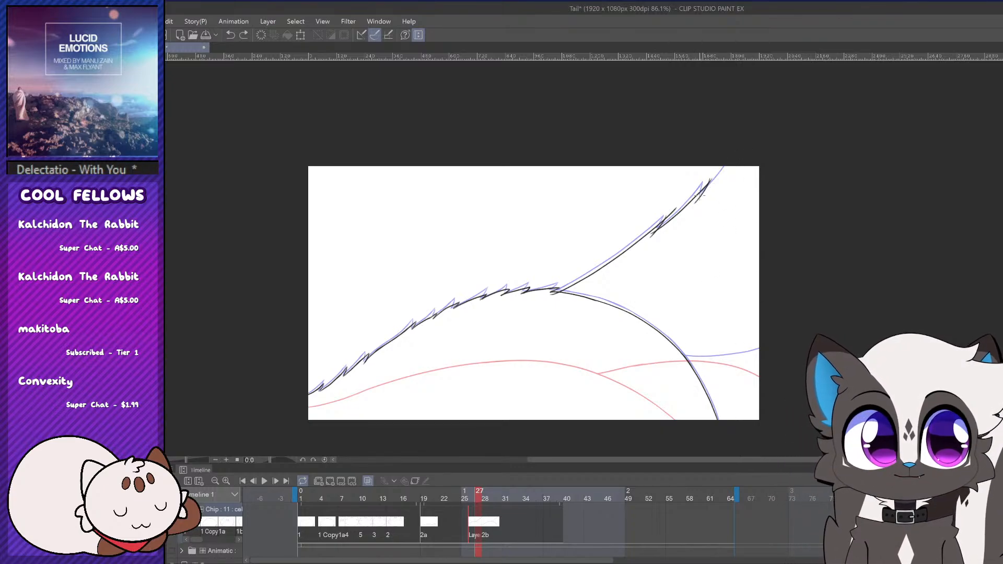
{"action": "left_click_drag", "start_coordinate": [696, 201], "coordinate": [728, 166]}
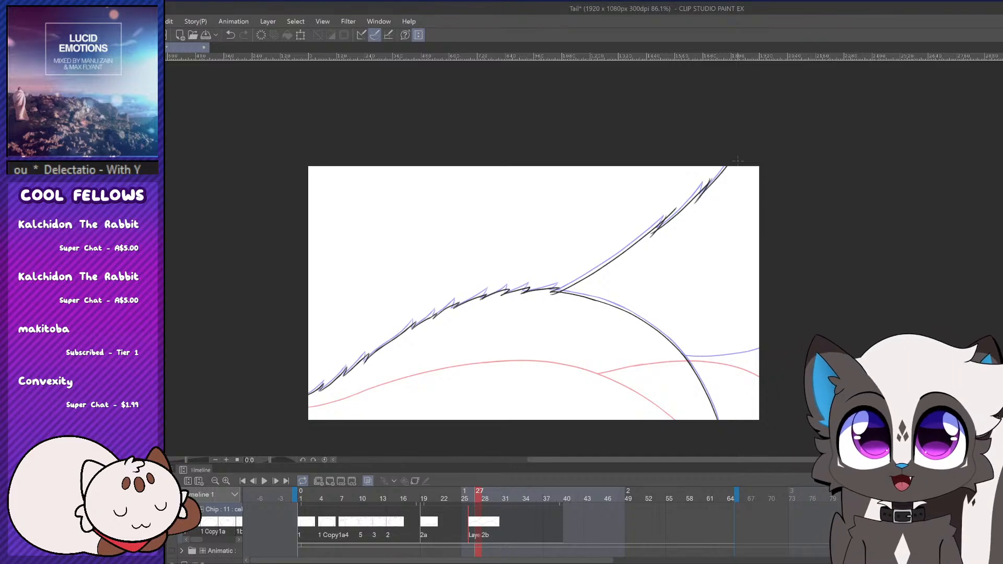
Ink the rear shape's lower edge from the front curve to the canvas's side edge and clean up the overshooting line ends
{"action": "left_click_drag", "start_coordinate": [679, 357], "coordinate": [752, 351]}
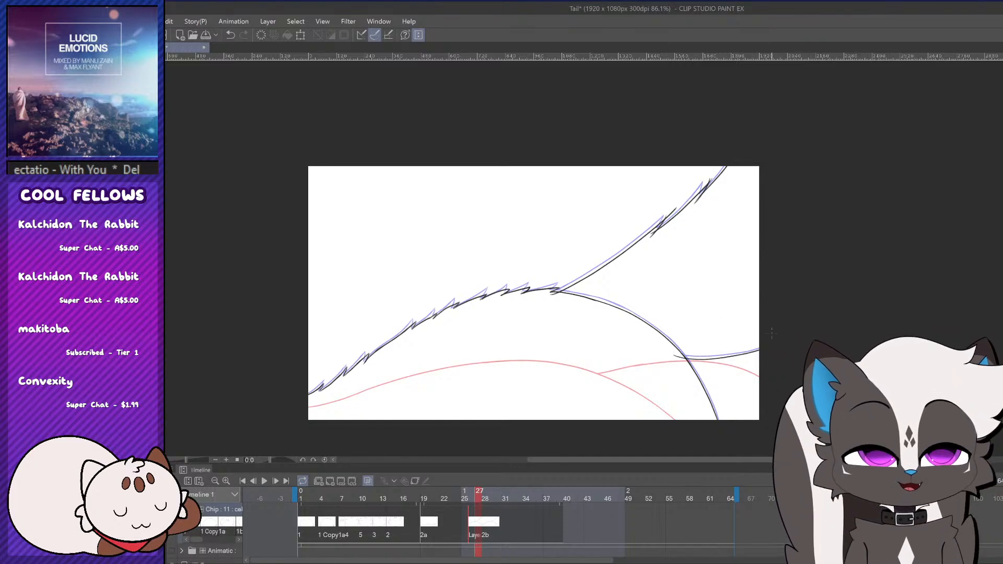
{"action": "key", "text": "ctrl+z"}
{"action": "left_click_drag", "start_coordinate": [679, 356], "coordinate": [792, 335]}
{"action": "key", "text": "ctrl+z"}
{"action": "key", "text": "ctrl+z"}
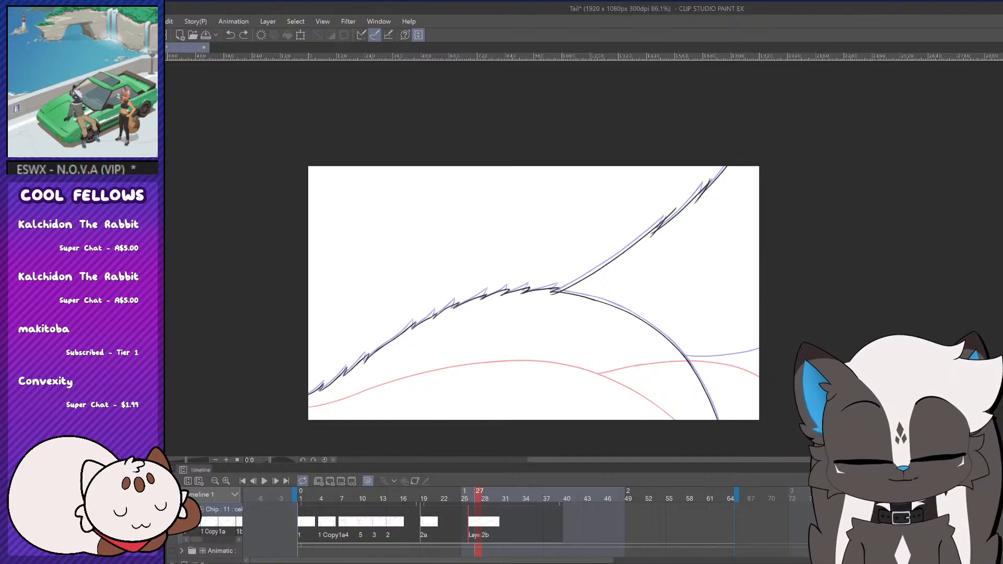
{"action": "left_click_drag", "start_coordinate": [674, 355], "coordinate": [753, 351]}
{"action": "key", "text": "ctrl+z"}
{"action": "left_click_drag", "start_coordinate": [674, 356], "coordinate": [752, 351]}
{"action": "key", "text": "ctrl+z"}
{"action": "key", "text": "ctrl+z"}
{"action": "key", "text": "ctrl+z"}
{"action": "left_click_drag", "start_coordinate": [674, 356], "coordinate": [753, 352]}
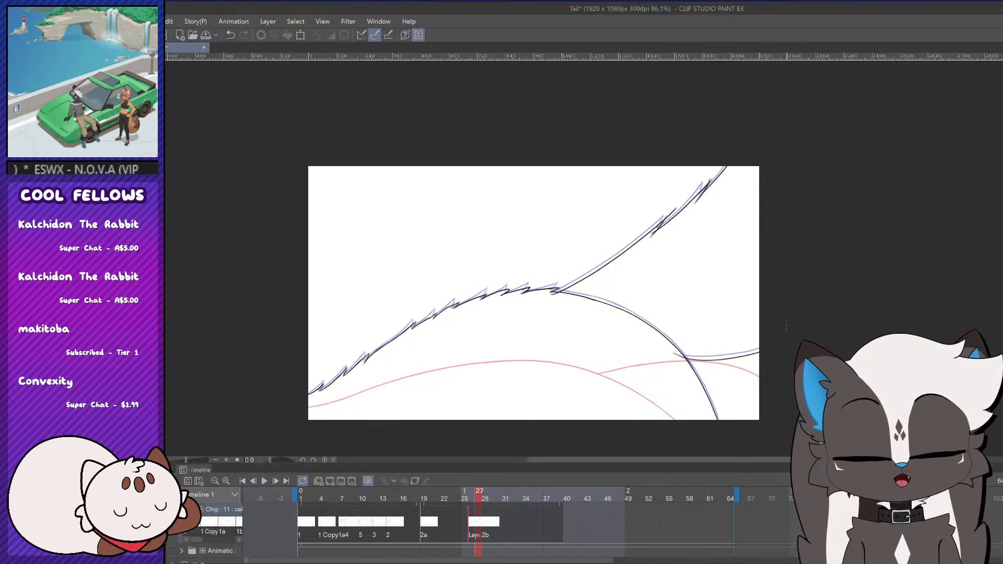
{"action": "key", "text": "ctrl+z"}
{"action": "left_click_drag", "start_coordinate": [674, 356], "coordinate": [753, 351]}
{"action": "key", "text": "ctrl+z"}
{"action": "left_click_drag", "start_coordinate": [671, 353], "coordinate": [753, 351]}
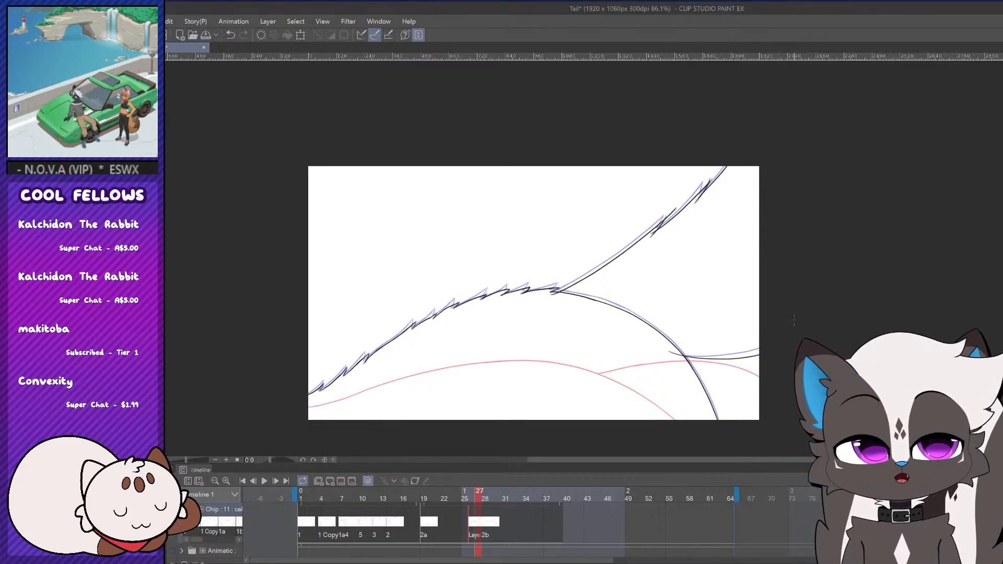
{"action": "key", "text": "ctrl+z"}
{"action": "left_click_drag", "start_coordinate": [674, 356], "coordinate": [752, 352]}
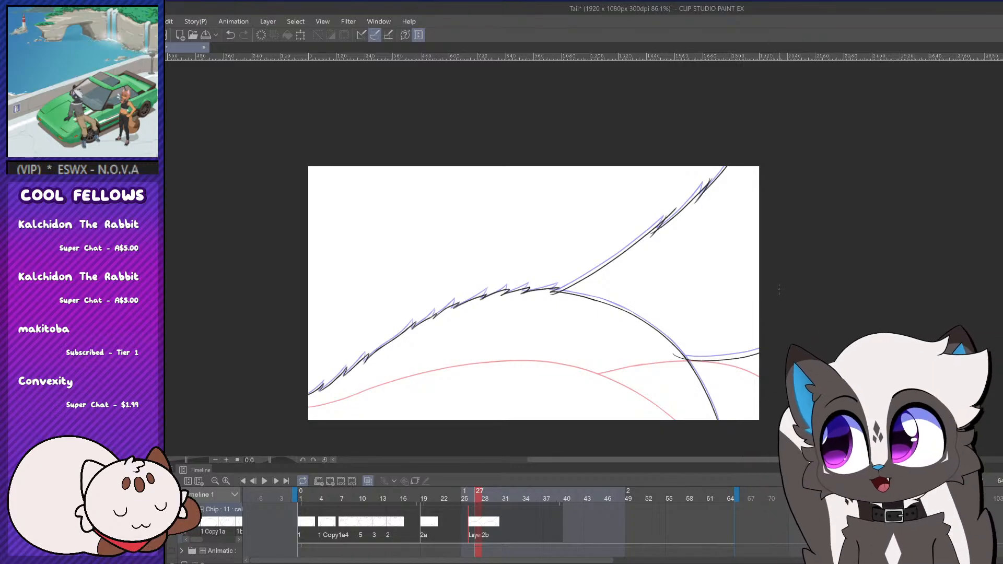
{"action": "key", "text": "ctrl+z"}
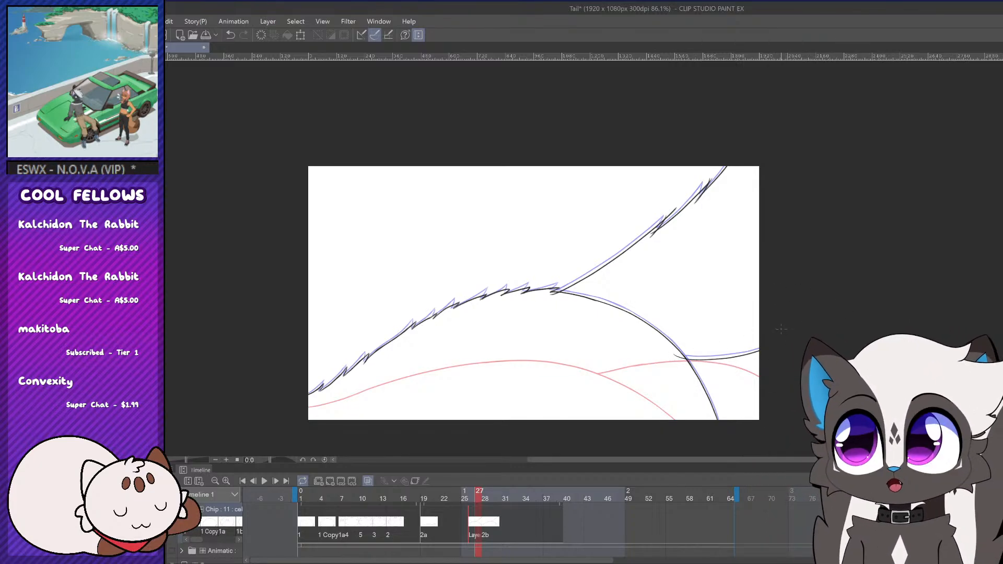
{"action": "left_click_drag", "start_coordinate": [675, 357], "coordinate": [690, 358]}
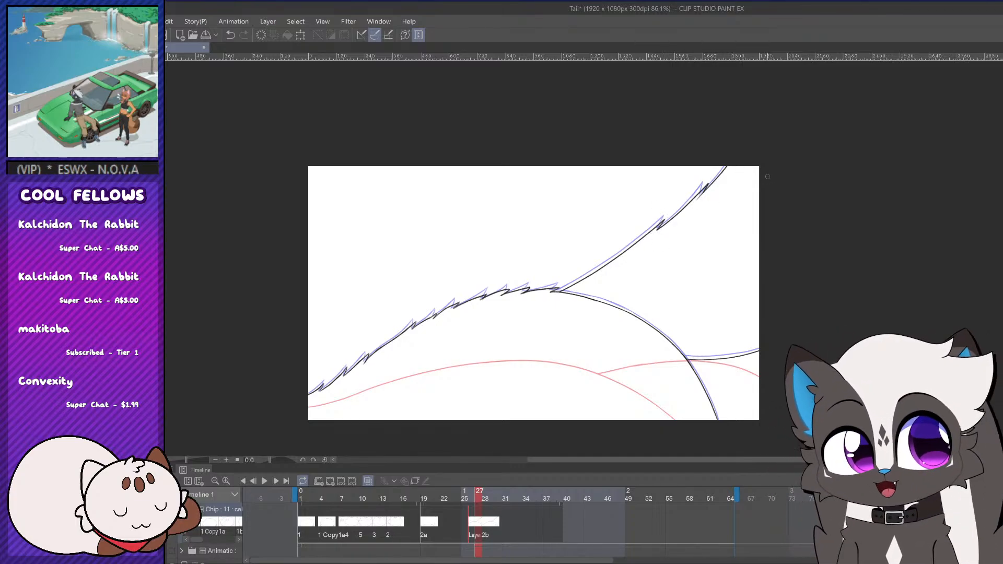
Touch up the junction where the rear shape's upper edge meets the front shape's last fur tuft
{"action": "scroll", "coordinate": [723, 190], "scroll_direction": "up", "scroll_amount": 4}
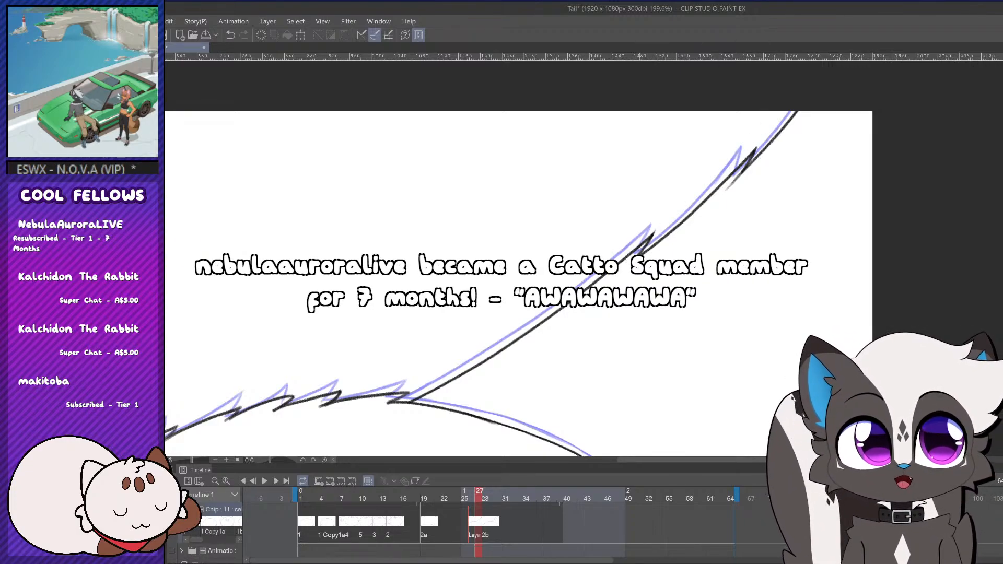
{"action": "key", "text": "ctrl+z"}
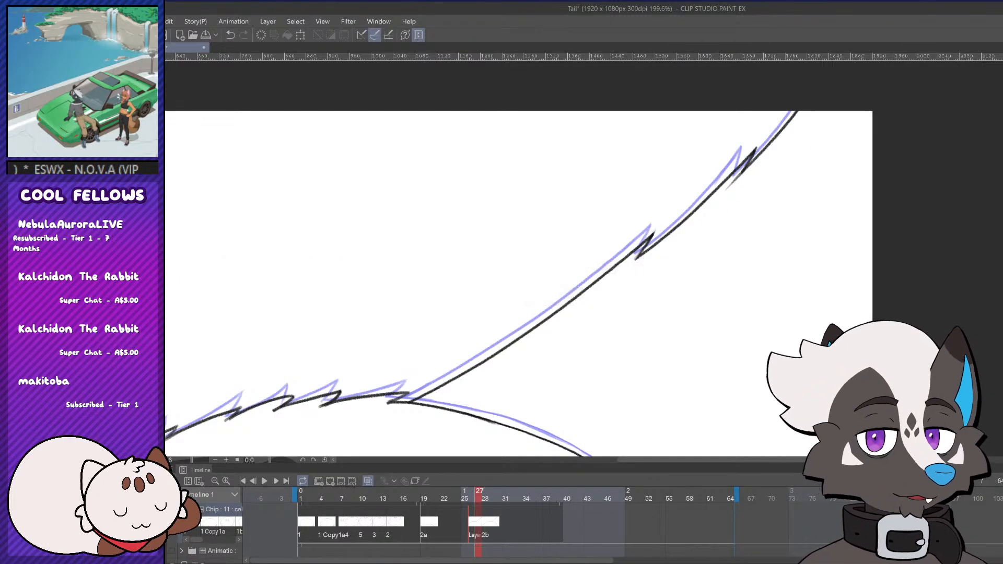
{"action": "scroll", "coordinate": [763, 214], "scroll_direction": "down", "scroll_amount": 2}
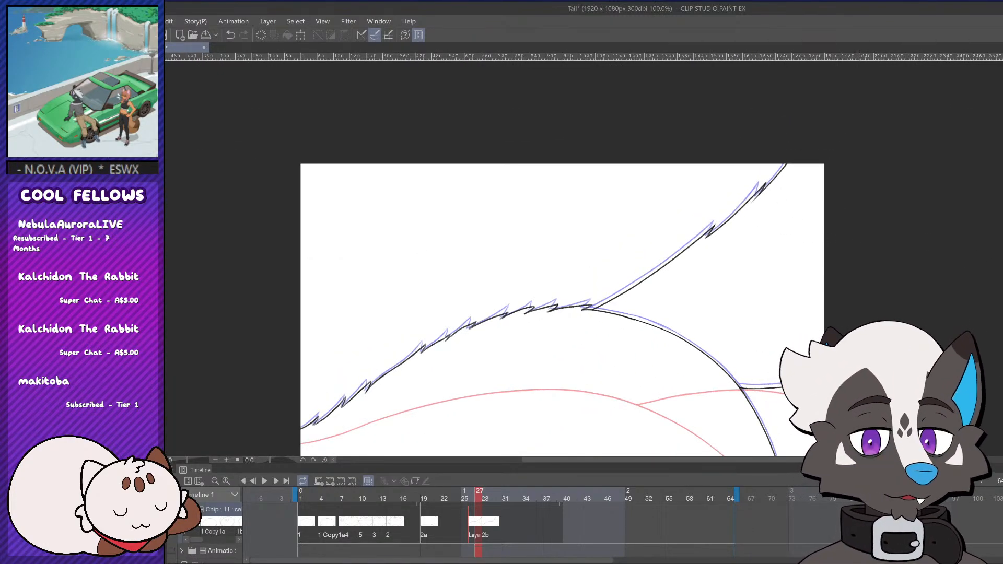
{"action": "scroll", "coordinate": [604, 269], "scroll_direction": "up", "scroll_amount": 2}
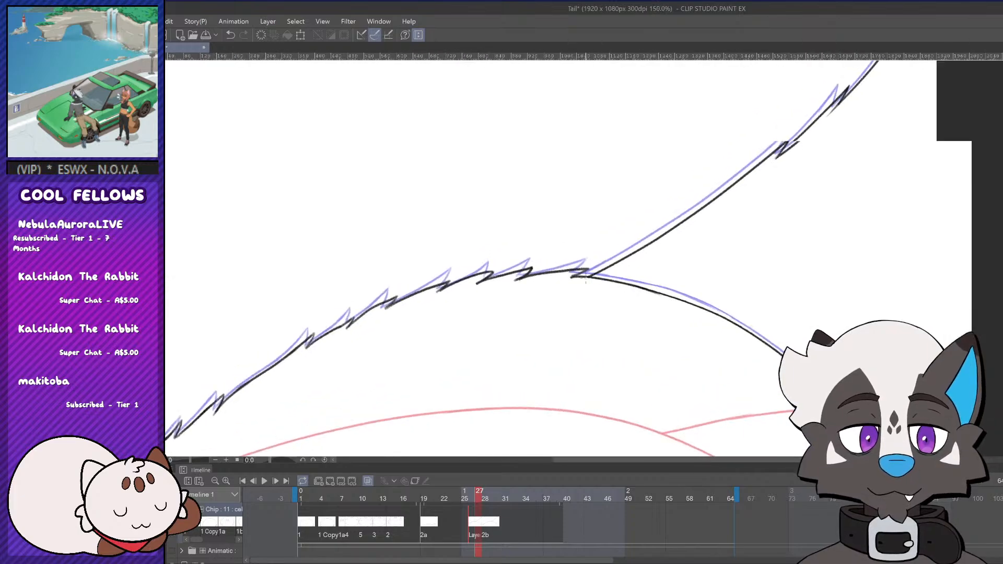
{"action": "key", "text": "ctrl+z"}
{"action": "key", "text": "ctrl+z"}
{"action": "left_click_drag", "start_coordinate": [570, 284], "coordinate": [609, 266]}
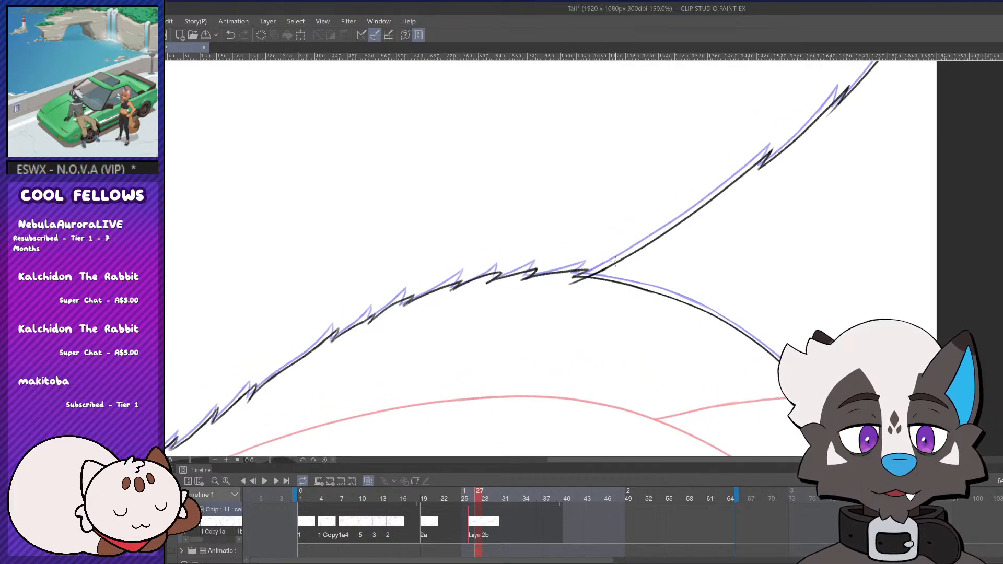
Look over the finished cel at frame 26 and play back the animation leading into it
{"action": "scroll", "coordinate": [578, 284], "scroll_direction": "down", "scroll_amount": 3}
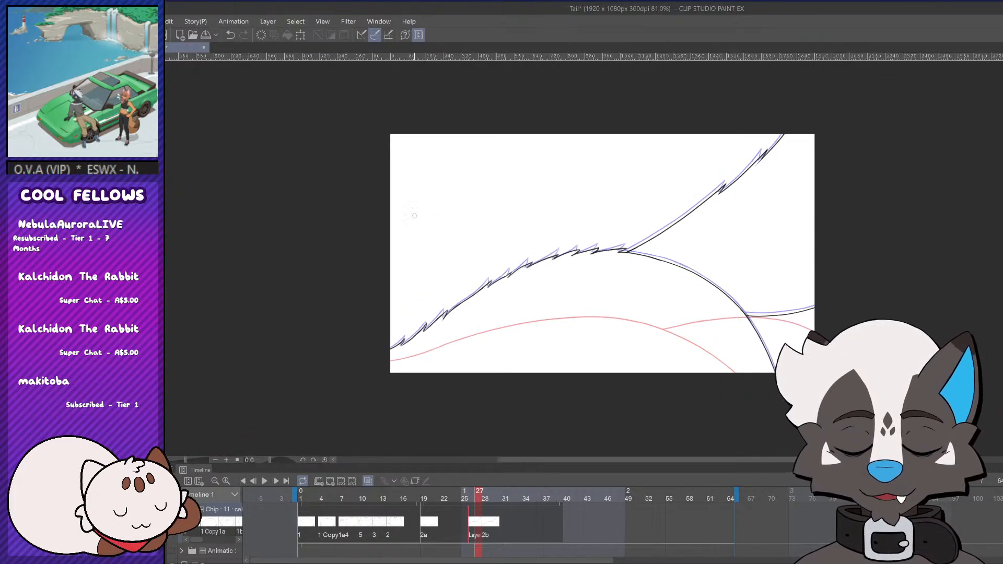
{"action": "scroll", "coordinate": [678, 340], "scroll_direction": "down", "scroll_amount": 3}
{"action": "scroll", "coordinate": [680, 214], "scroll_direction": "up", "scroll_amount": 3}
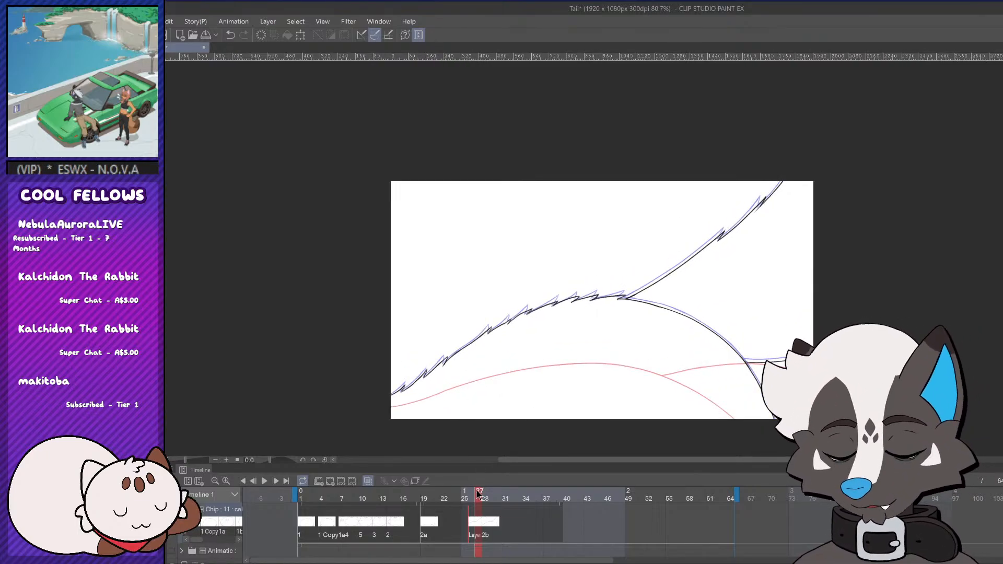
{"action": "mouse_move", "coordinate": [477, 493]}
{"action": "left_mouse_down"}
{"action": "mouse_move", "coordinate": [464, 495]}
{"action": "mouse_move", "coordinate": [482, 494]}
{"action": "left_mouse_up"}
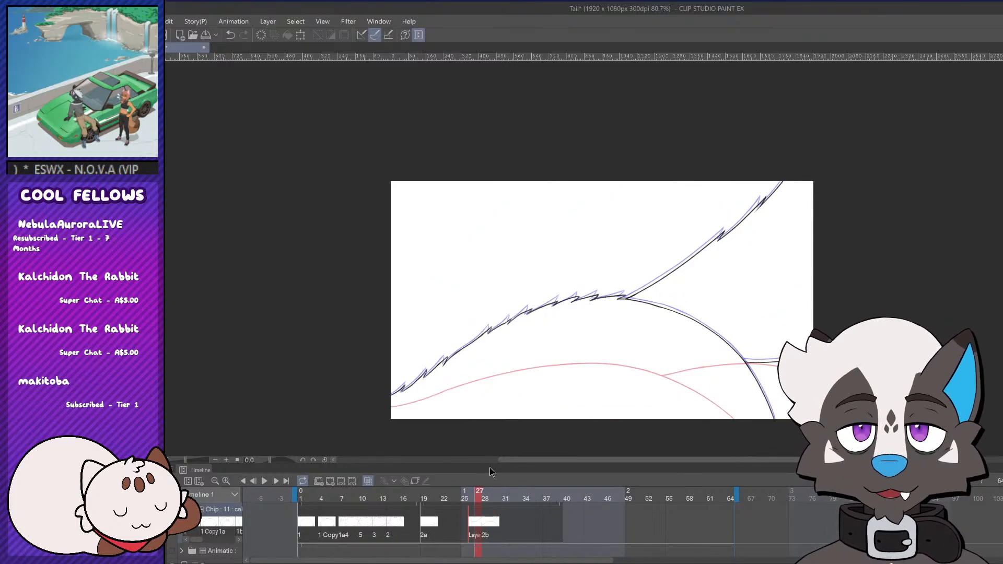
{"action": "scroll", "coordinate": [627, 340], "scroll_direction": "down", "scroll_amount": 3}
{"action": "scroll", "coordinate": [642, 337], "scroll_direction": "up", "scroll_amount": 2}
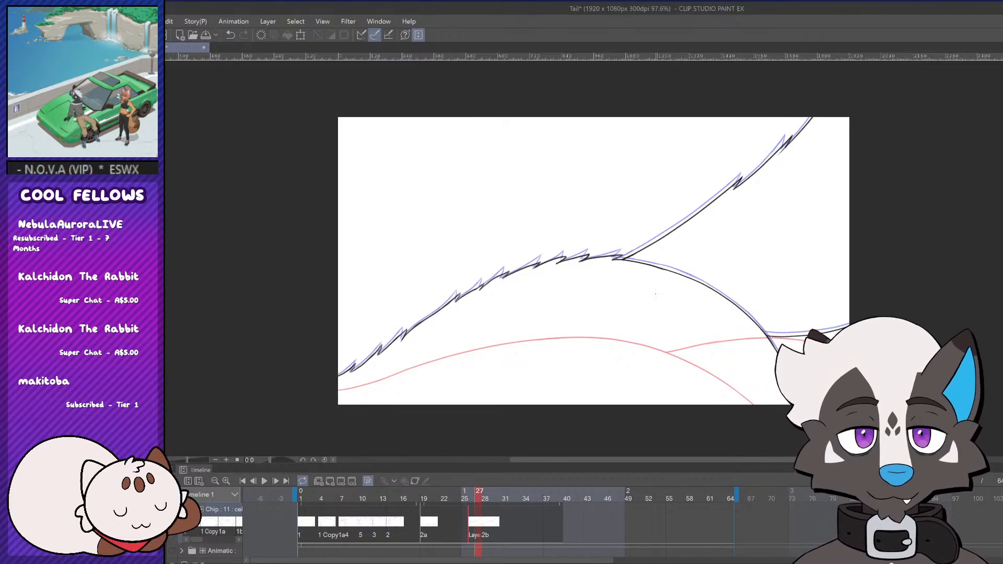
{"action": "scroll", "coordinate": [656, 294], "scroll_direction": "down", "scroll_amount": 3}
{"action": "left_click", "coordinate": [436, 496]}
{"action": "left_click", "coordinate": [265, 482]}
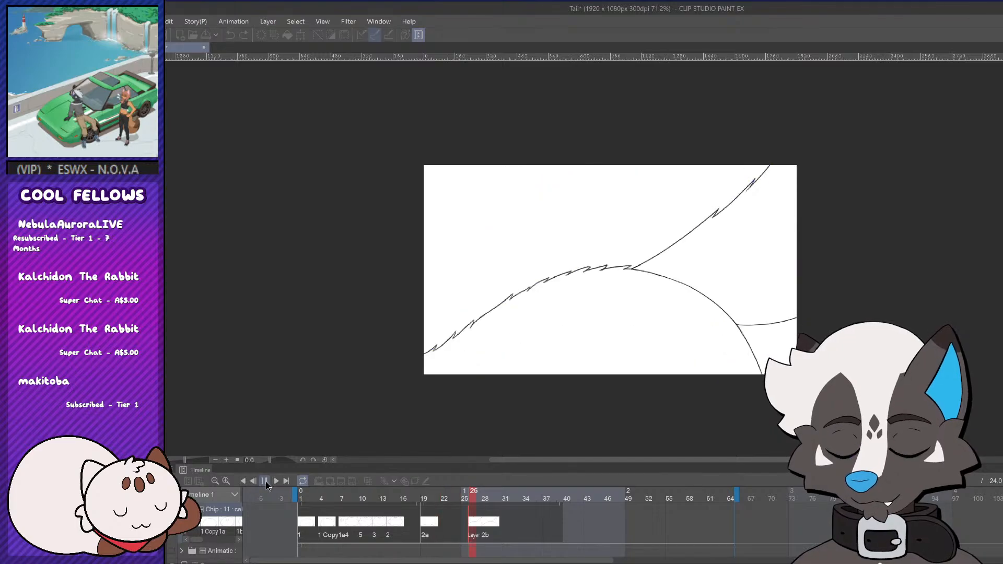
Add a new Chip animation cel at frame 24, directly before the cel just inked
{"action": "left_click", "coordinate": [446, 498]}
{"action": "left_click_drag", "start_coordinate": [448, 501], "coordinate": [471, 499]}
{"action": "left_click", "coordinate": [464, 519]}
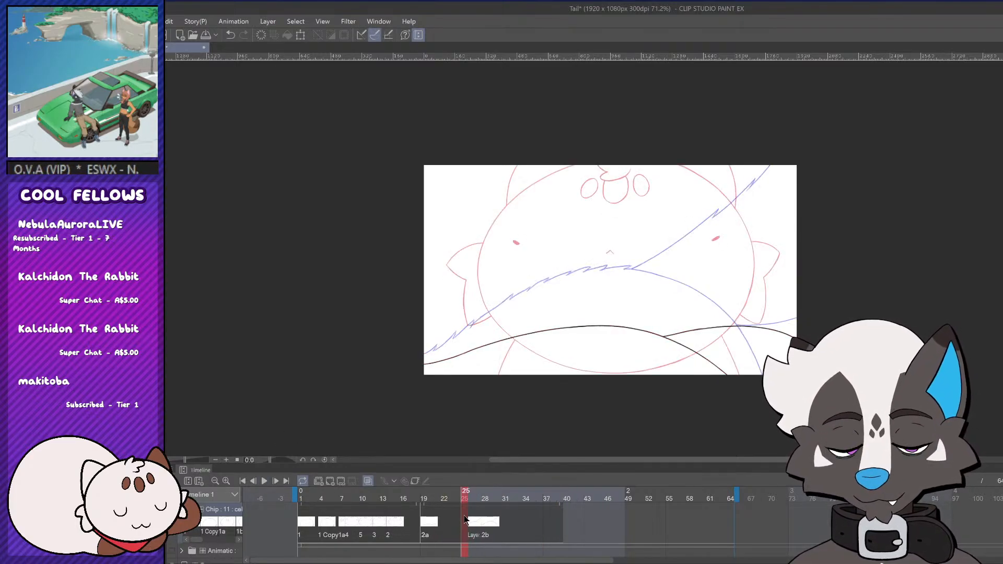
{"action": "left_click", "coordinate": [330, 481]}
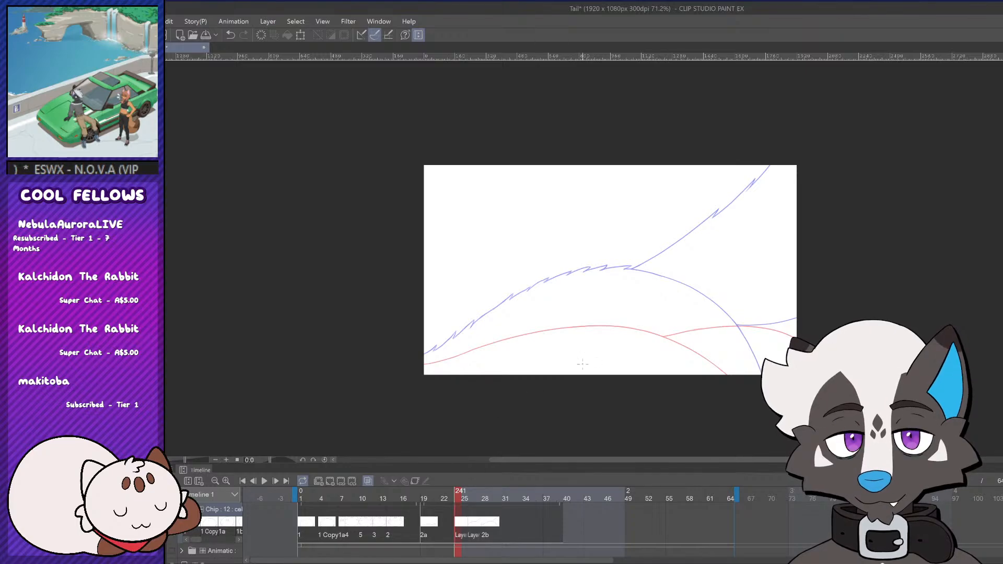
Ink the front shape's first small fur tufts from the canvas's side edge, between the blue and red onion skins
{"action": "scroll", "coordinate": [448, 387], "scroll_direction": "up", "scroll_amount": 1}
{"action": "scroll", "coordinate": [448, 386], "scroll_direction": "up", "scroll_amount": 1}
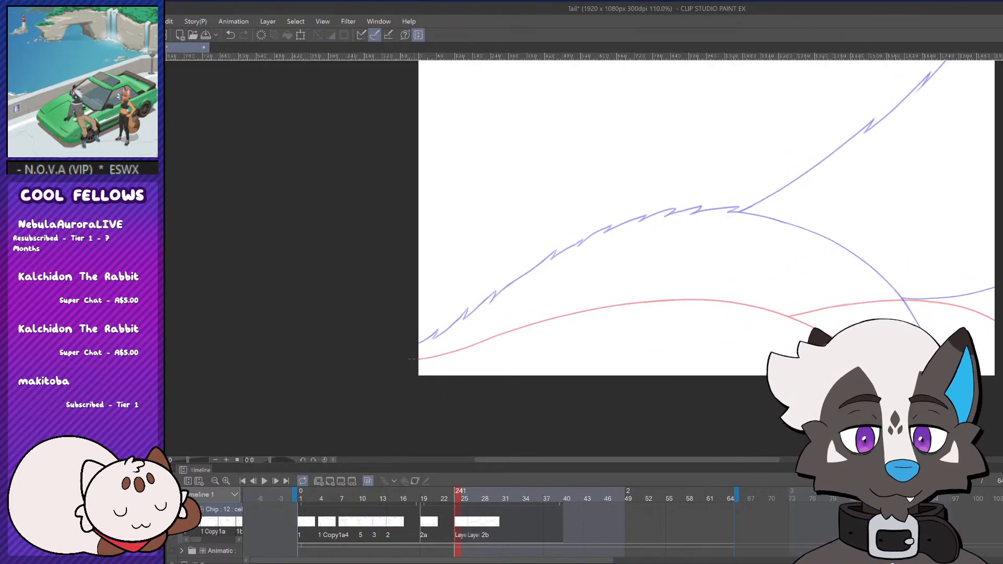
{"action": "left_click_drag", "start_coordinate": [417, 357], "coordinate": [479, 333]}
{"action": "key", "text": "ctrl+z"}
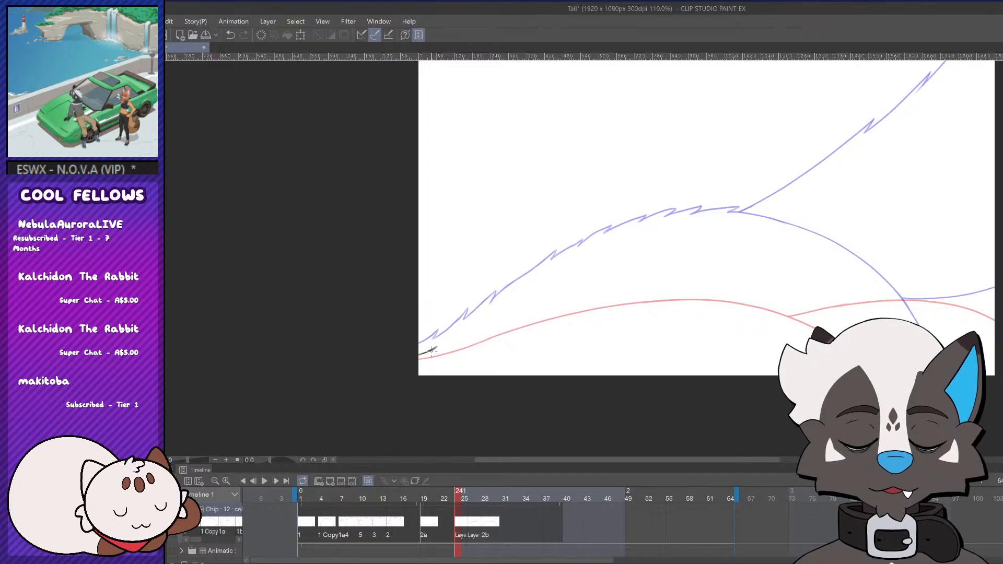
{"action": "mouse_move", "coordinate": [431, 350]}
{"action": "left_mouse_down"}
{"action": "mouse_move", "coordinate": [546, 285]}
{"action": "mouse_move", "coordinate": [649, 251]}
{"action": "left_mouse_up"}
{"action": "key", "text": "ctrl+z"}
{"action": "key", "text": "ctrl+z"}
{"action": "key", "text": "ctrl+z"}
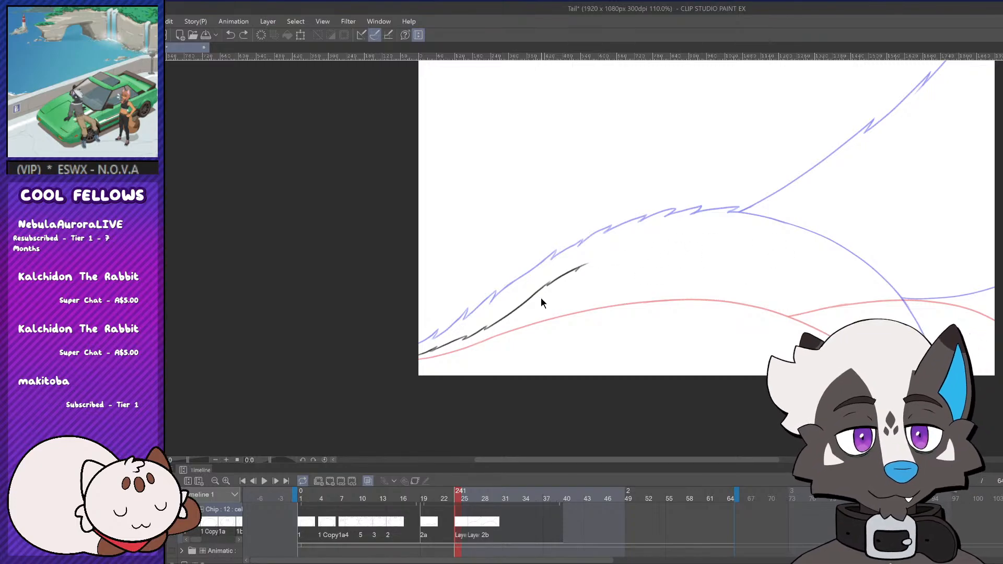
{"action": "key", "text": "ctrl+z"}
{"action": "key", "text": "ctrl+z"}
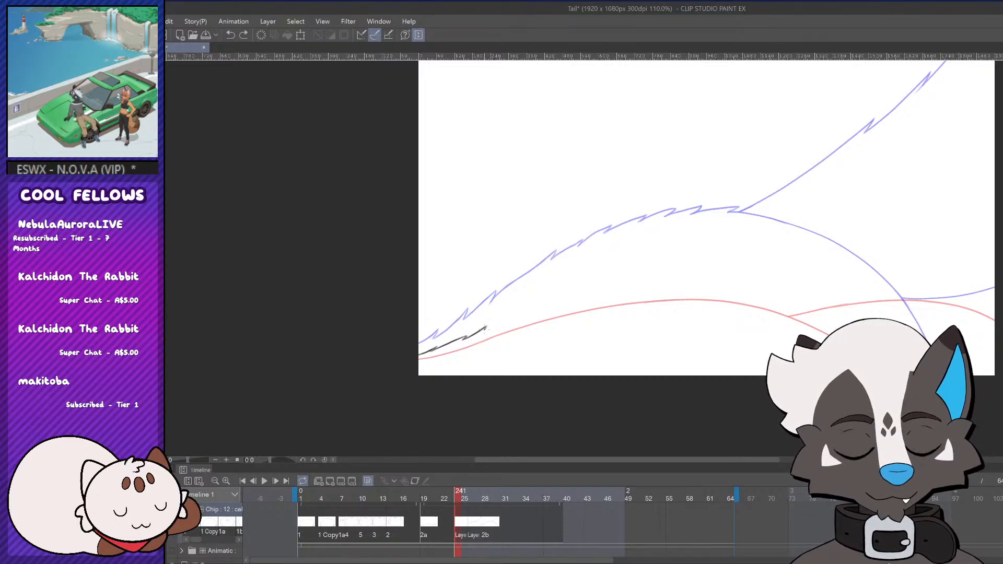
Continue the front shape's fur edge up the slope with small tufts, keeping it between the two onion skins
{"action": "mouse_move", "coordinate": [486, 329]}
{"action": "left_mouse_down"}
{"action": "mouse_move", "coordinate": [548, 291]}
{"action": "mouse_move", "coordinate": [648, 261]}
{"action": "left_mouse_up"}
{"action": "key", "text": "ctrl+z"}
{"action": "key", "text": "ctrl+z"}
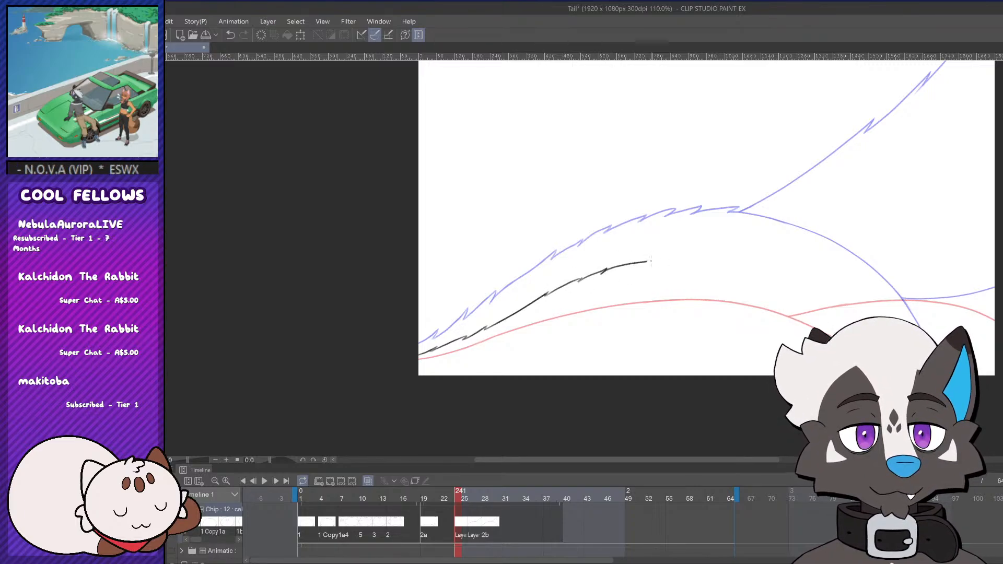
{"action": "key", "text": "ctrl+z"}
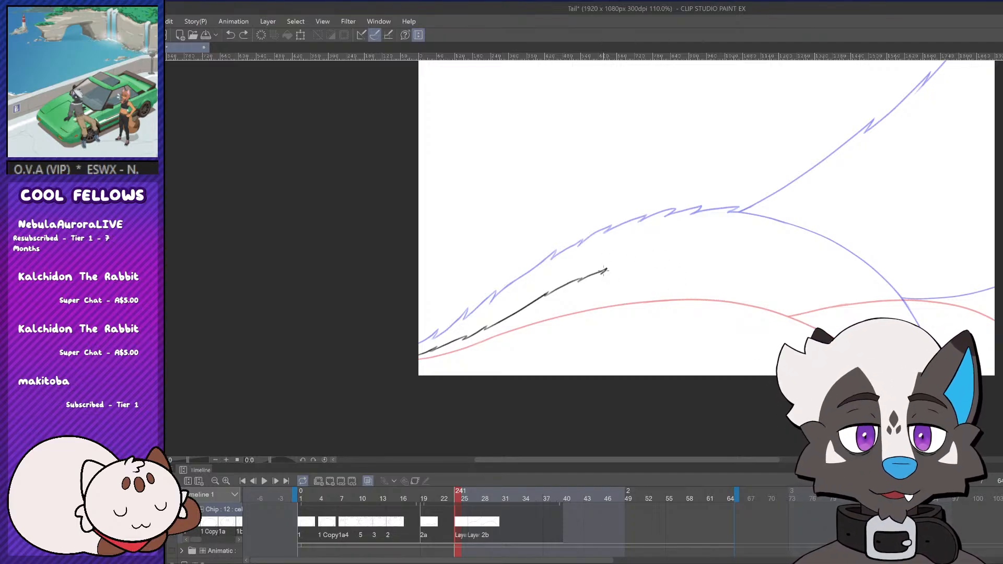
{"action": "left_click_drag", "start_coordinate": [603, 273], "coordinate": [648, 260]}
{"action": "key", "text": "ctrl+z"}
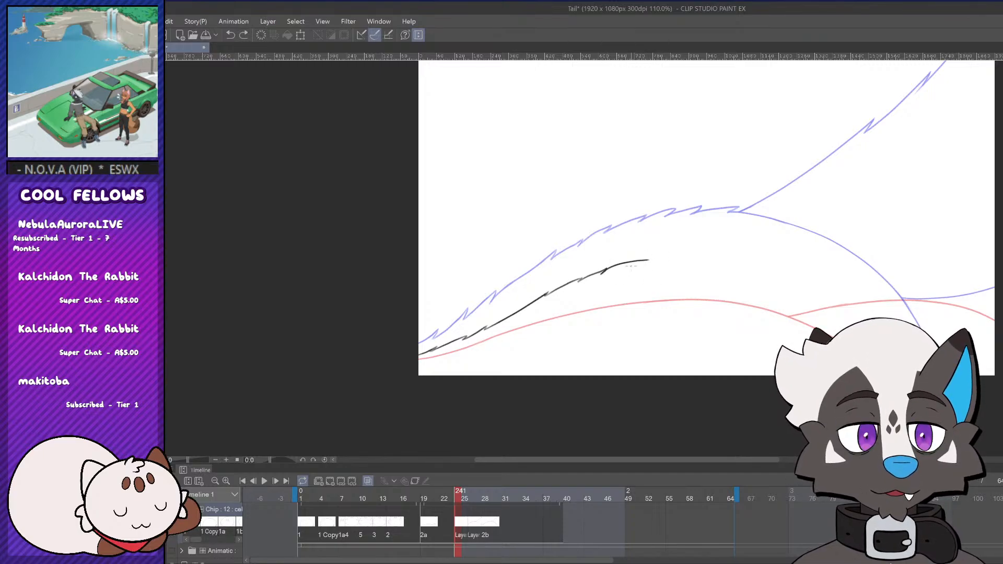
{"action": "key", "text": "ctrl+z"}
Ink the flat fur tufts over the crest of the front shape up to its last tuft
{"action": "left_click_drag", "start_coordinate": [605, 271], "coordinate": [714, 261]}
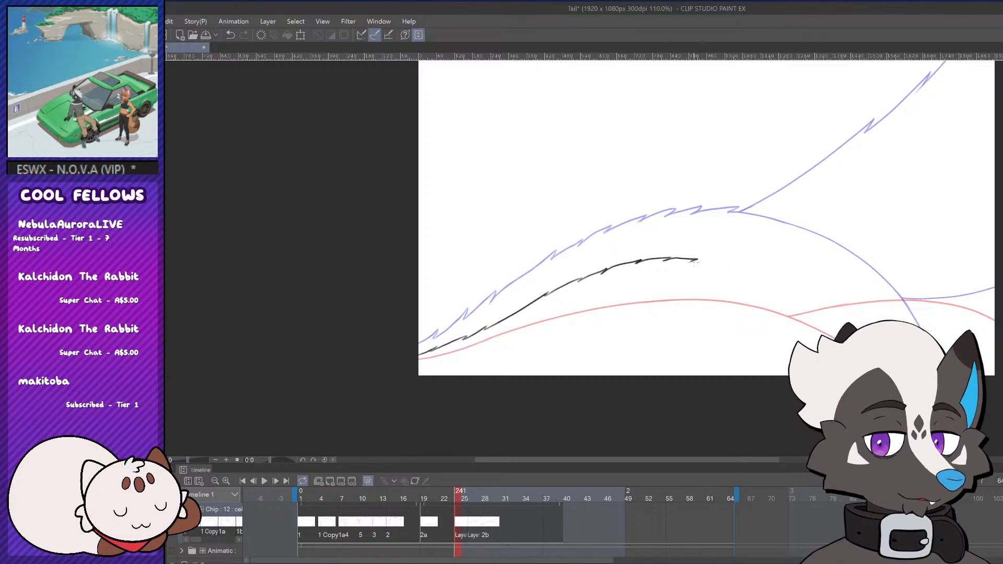
{"action": "key", "text": "ctrl+z"}
{"action": "scroll", "coordinate": [699, 261], "scroll_direction": "down", "scroll_amount": 1}
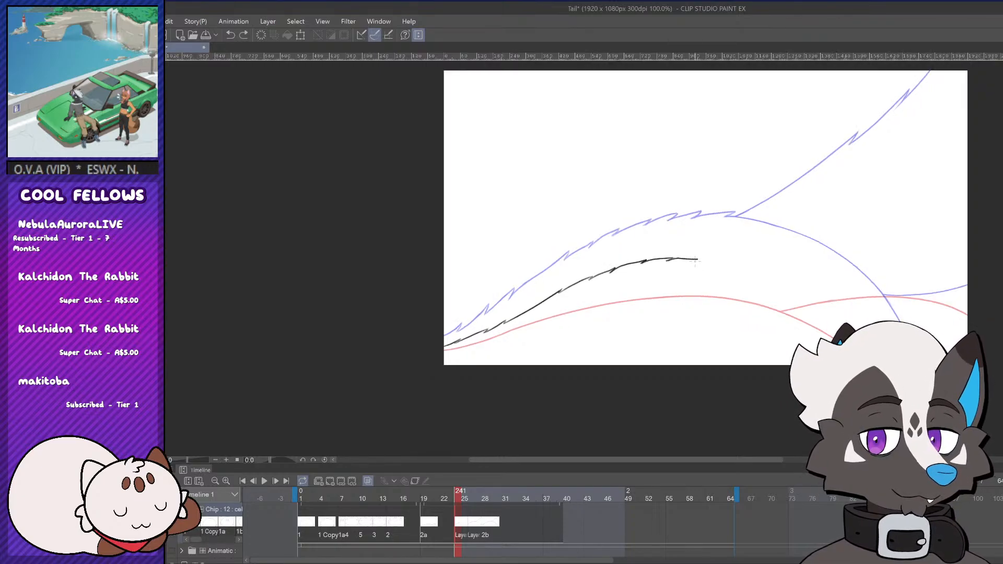
{"action": "left_click_drag", "start_coordinate": [697, 259], "coordinate": [728, 261]}
{"action": "scroll", "coordinate": [833, 302], "scroll_direction": "up", "scroll_amount": 2}
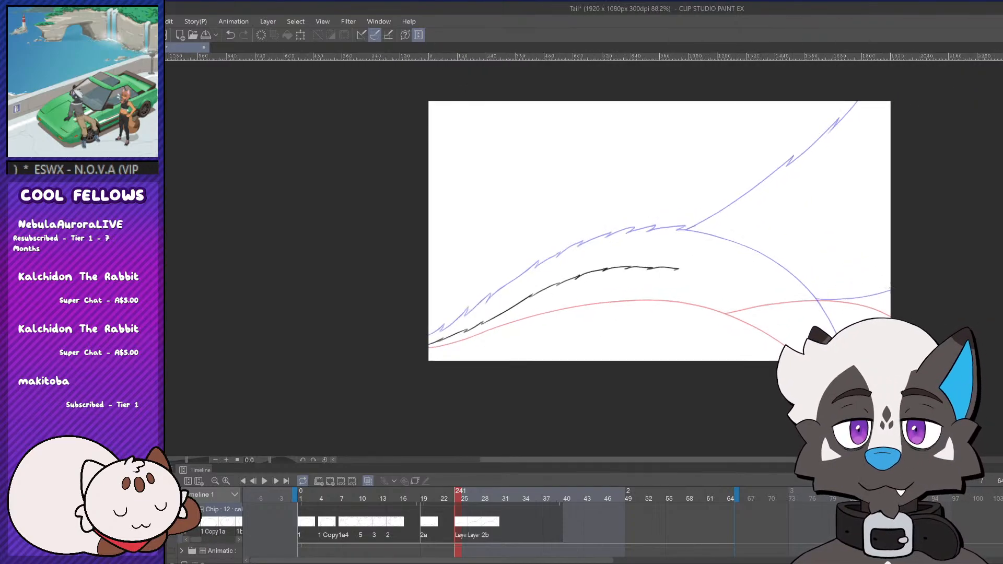
Ink the front shape's smooth curve from its last tuft down off the canvas's bottom edge, between the onion skins
{"action": "scroll", "coordinate": [687, 302], "scroll_direction": "down", "scroll_amount": 3}
{"action": "scroll", "coordinate": [686, 302], "scroll_direction": "up", "scroll_amount": 2}
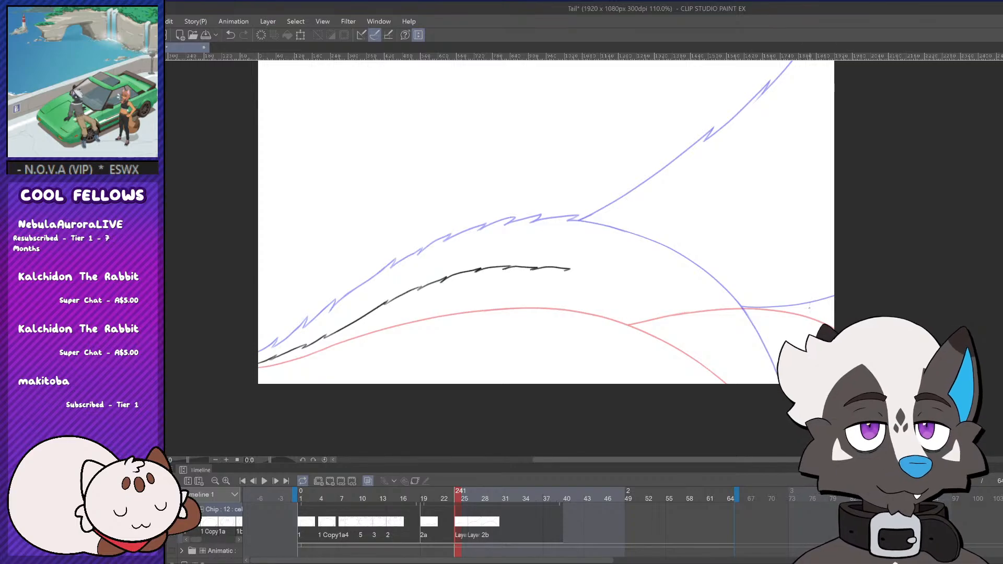
{"action": "mouse_move", "coordinate": [570, 269]}
{"action": "left_mouse_down"}
{"action": "mouse_move", "coordinate": [659, 292]}
{"action": "mouse_move", "coordinate": [726, 338]}
{"action": "left_mouse_up"}
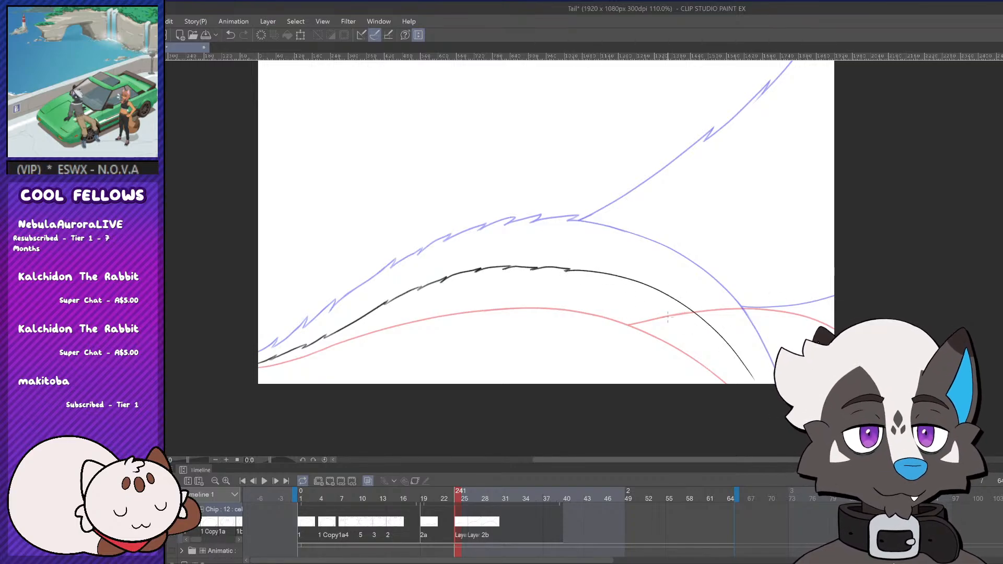
{"action": "key", "text": "ctrl+z"}
{"action": "left_click_drag", "start_coordinate": [568, 269], "coordinate": [744, 384]}
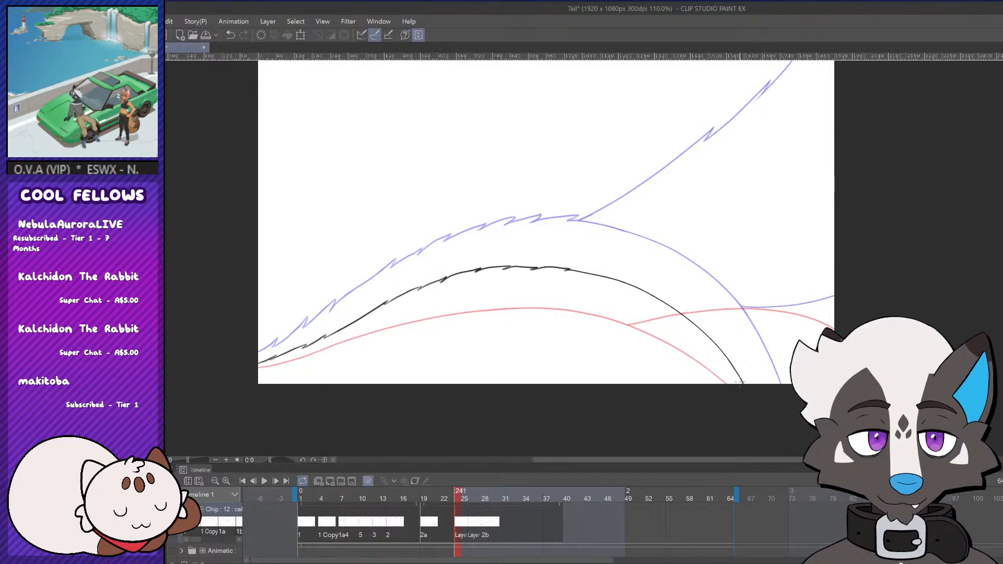
Ink the rear shape's upper edge from the front curve through one fur tuft and off the canvas's side edge
{"action": "scroll", "coordinate": [732, 361], "scroll_direction": "down", "scroll_amount": 3}
{"action": "left_click_drag", "start_coordinate": [668, 299], "coordinate": [746, 276]}
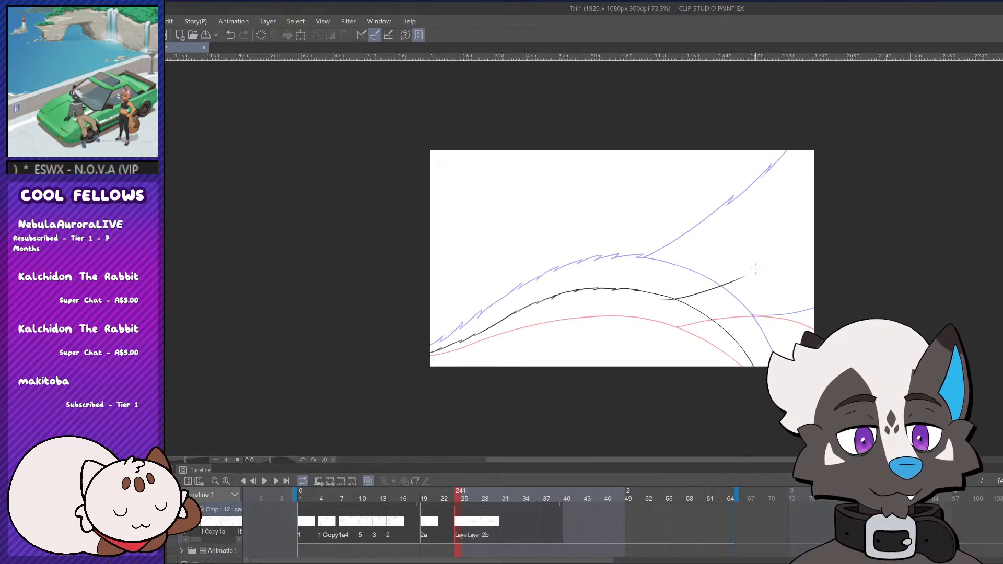
{"action": "key", "text": "ctrl+z"}
{"action": "mouse_move", "coordinate": [660, 299]}
{"action": "left_mouse_down"}
{"action": "mouse_move", "coordinate": [770, 277]}
{"action": "mouse_move", "coordinate": [781, 271]}
{"action": "mouse_move", "coordinate": [760, 279]}
{"action": "mouse_move", "coordinate": [826, 252]}
{"action": "left_mouse_up"}
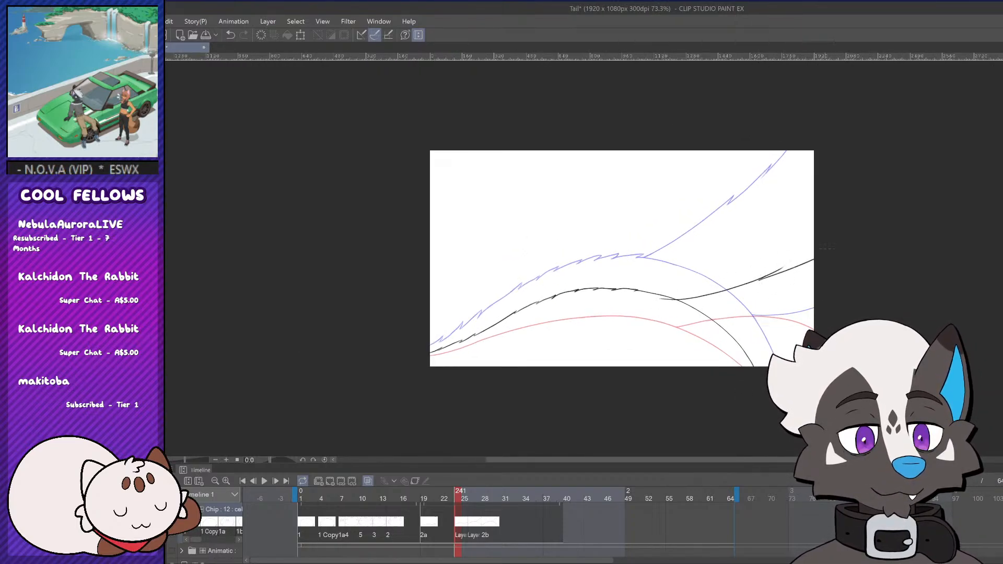
{"action": "key", "text": "ctrl+z"}
{"action": "left_click_drag", "start_coordinate": [758, 282], "coordinate": [830, 240]}
{"action": "key", "text": "ctrl+z"}
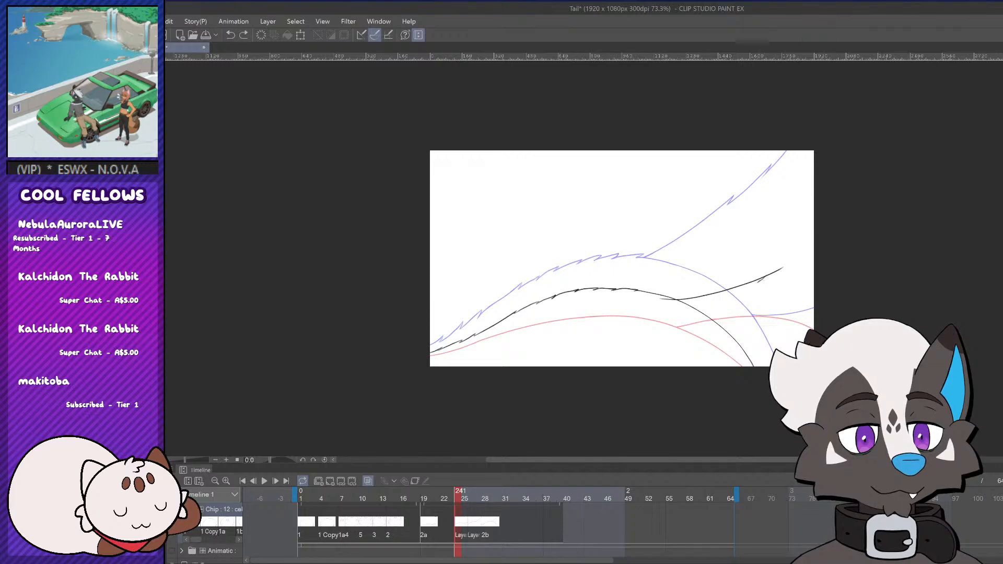
{"action": "left_click_drag", "start_coordinate": [757, 283], "coordinate": [831, 246]}
Ink the rear shape's lower edge from the front curve towards the canvas's side edge and clean up the overshooting line ends
{"action": "left_click_drag", "start_coordinate": [734, 345], "coordinate": [830, 350]}
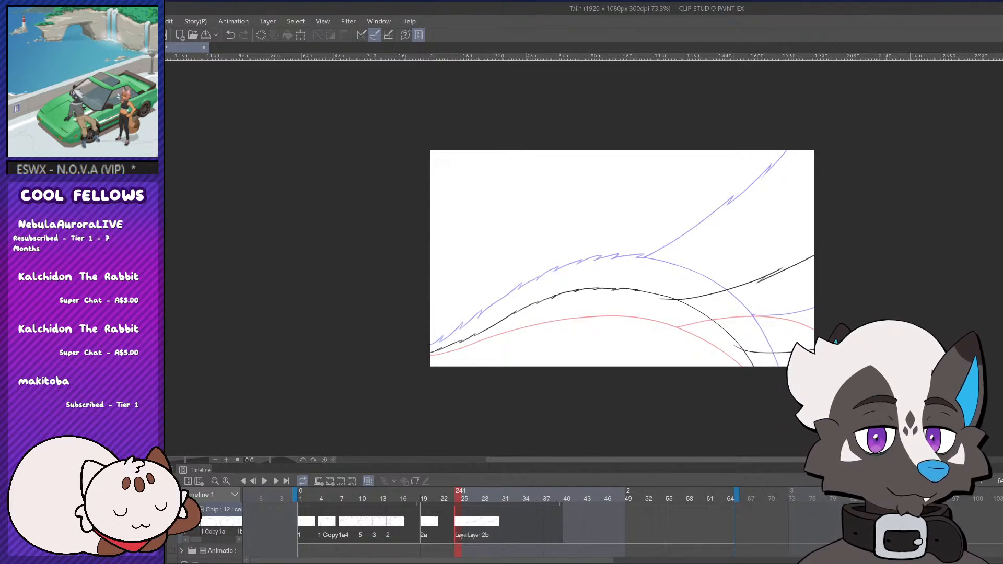
{"action": "key", "text": "ctrl+z"}
{"action": "left_click_drag", "start_coordinate": [731, 343], "coordinate": [833, 351]}
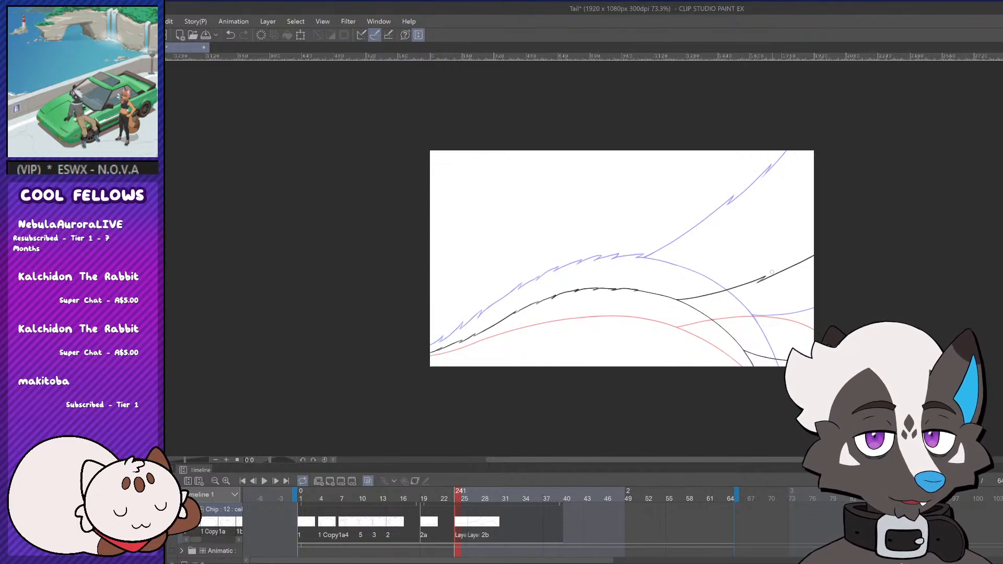
Play back the animation from shortly before frame 24 to check the new in-between cel's motion
{"action": "scroll", "coordinate": [688, 320], "scroll_direction": "down", "scroll_amount": 2}
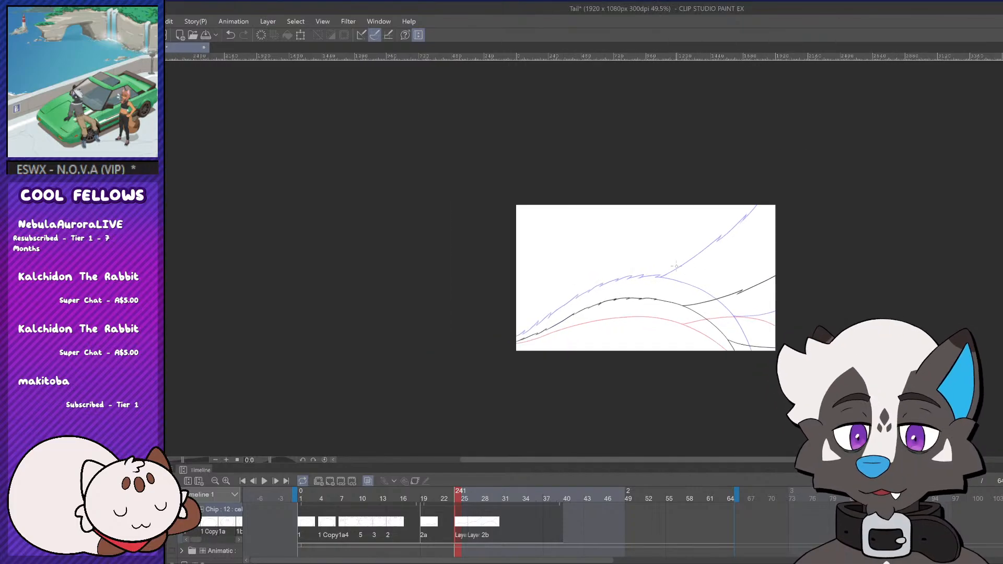
{"action": "scroll", "coordinate": [430, 225], "scroll_direction": "up", "scroll_amount": 3}
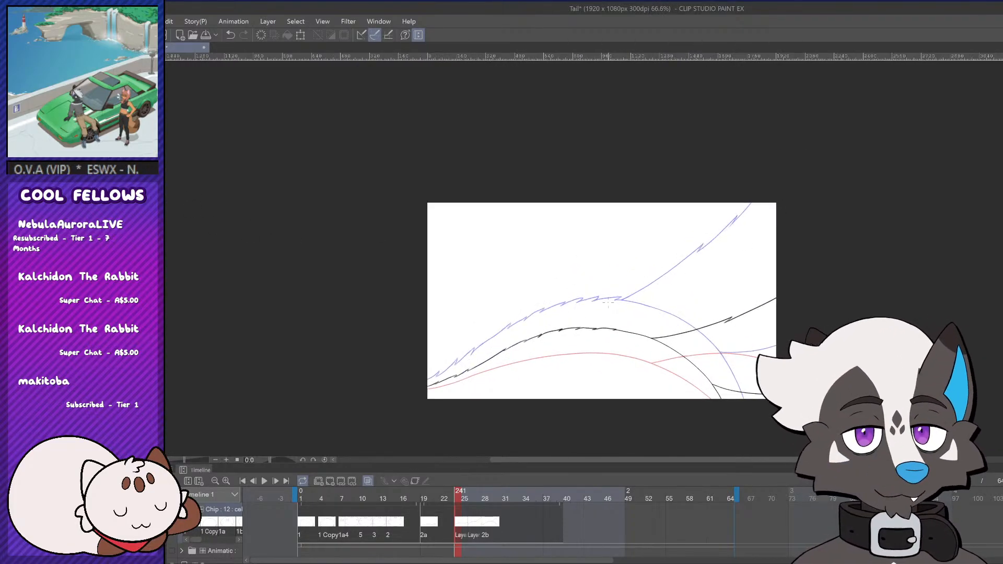
{"action": "left_click_drag", "start_coordinate": [454, 492], "coordinate": [436, 492]}
{"action": "left_click", "coordinate": [264, 480]}
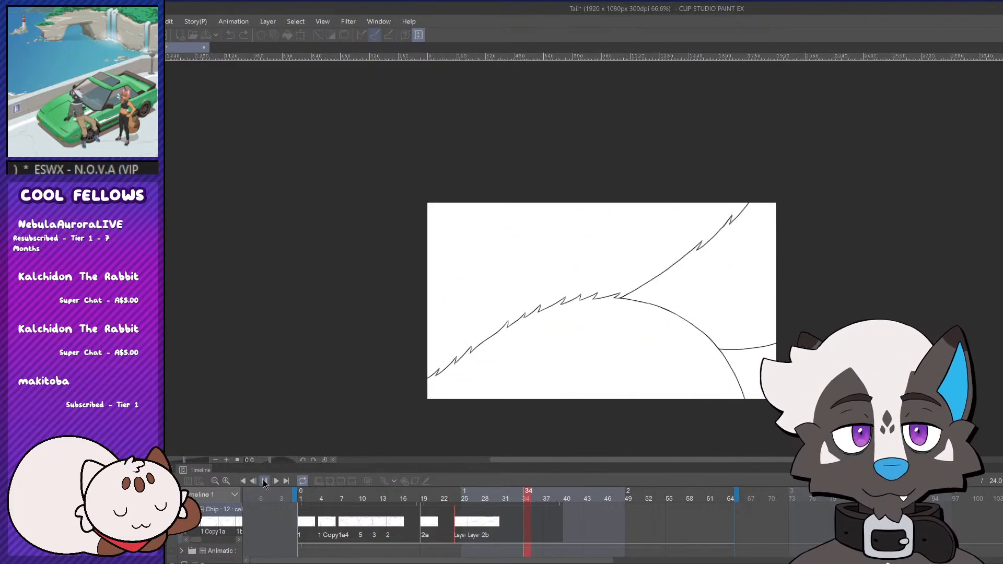
{"action": "left_click", "coordinate": [264, 482]}
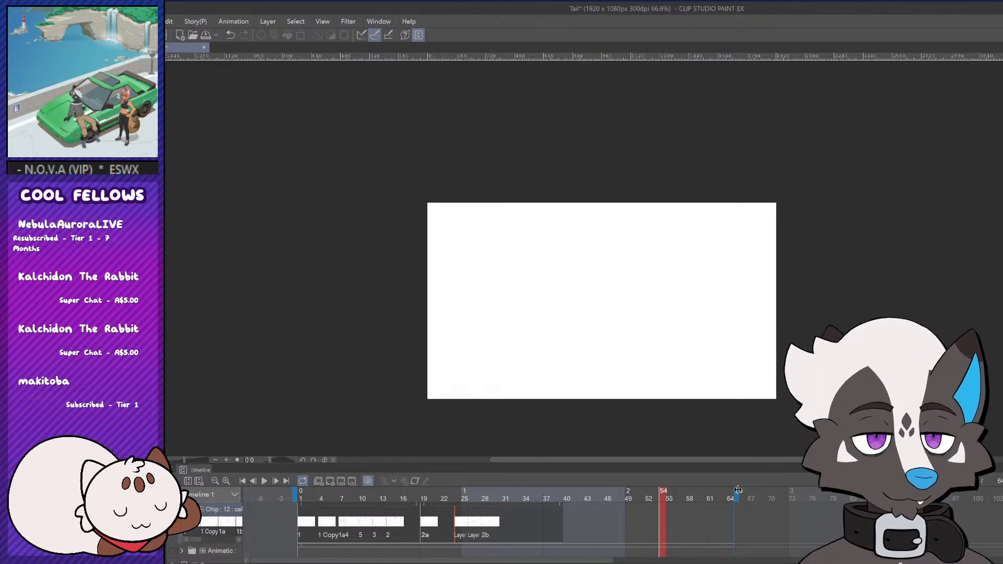
Shorten the timeline's playback range to end at frame 49 and replay the animation
{"action": "left_click_drag", "start_coordinate": [737, 491], "coordinate": [634, 495]}
{"action": "left_click", "coordinate": [264, 482]}
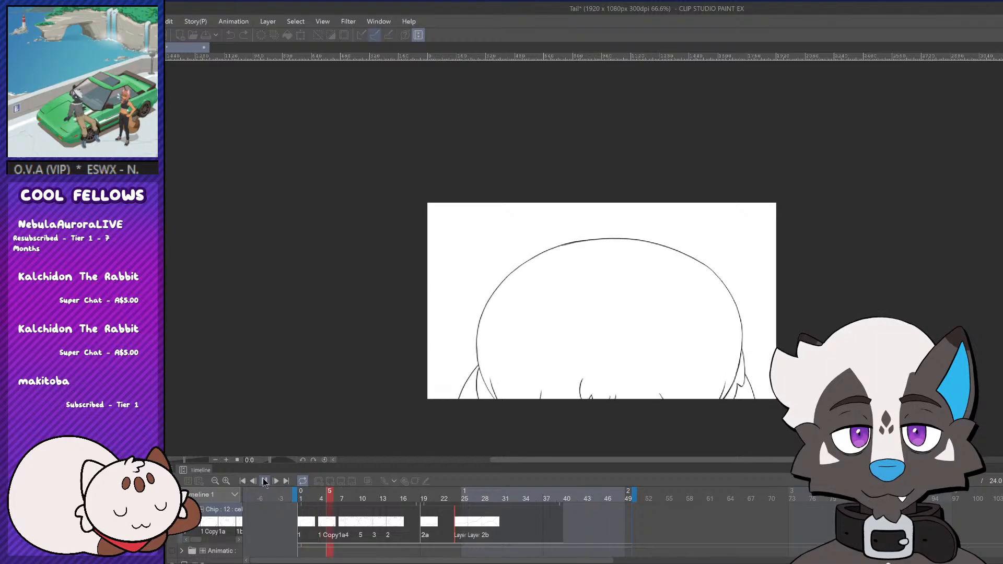
Stop playback, extend the playback range to end at frame 52 and add a new Chip animation cel at frame 40
{"action": "left_click", "coordinate": [264, 481]}
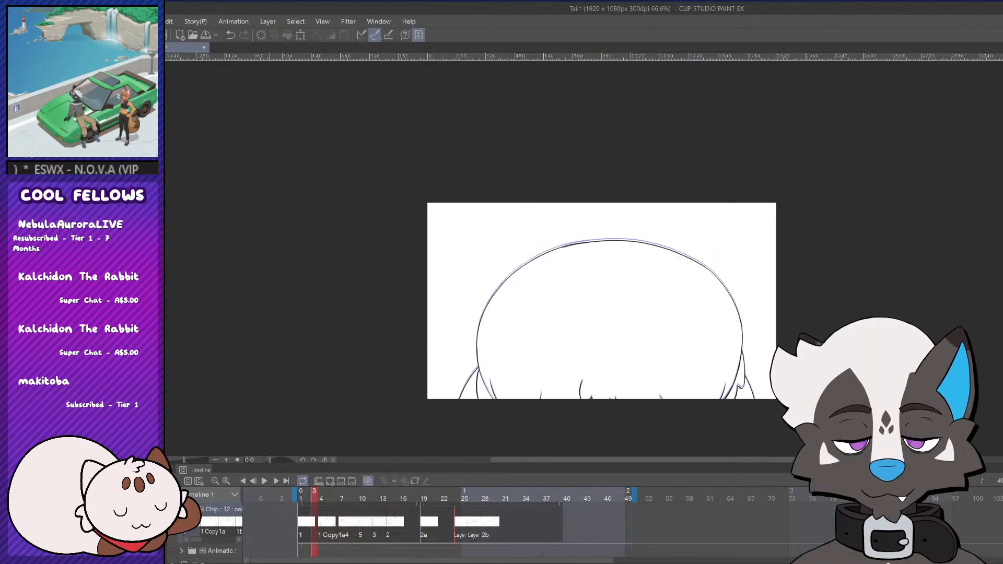
{"action": "left_click", "coordinate": [566, 490]}
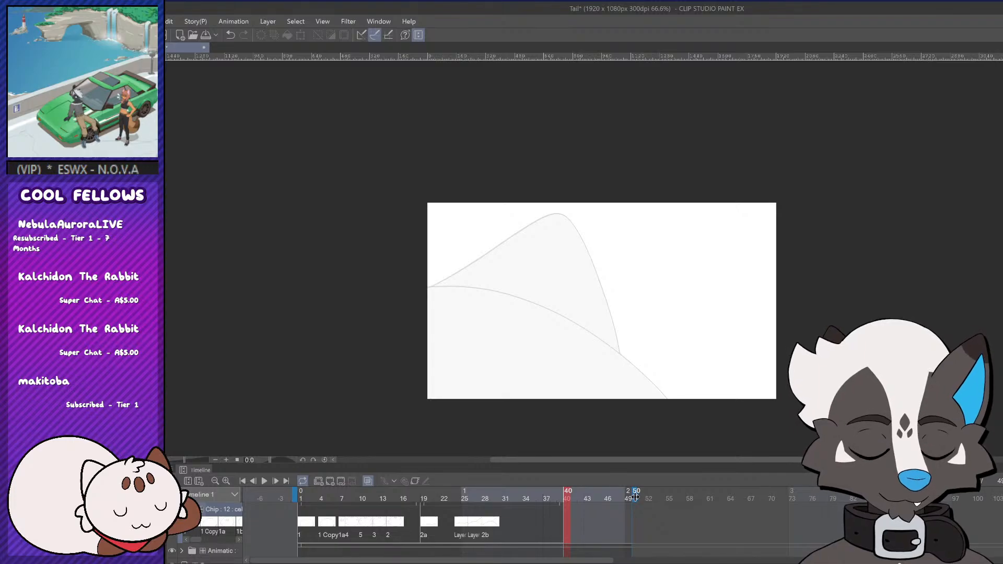
{"action": "left_click_drag", "start_coordinate": [633, 492], "coordinate": [655, 495]}
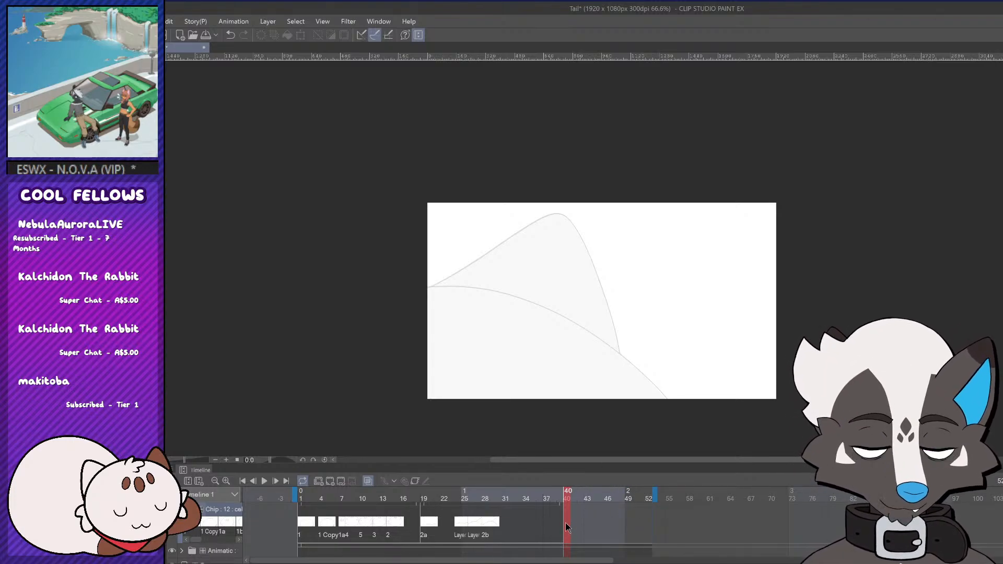
{"action": "left_click", "coordinate": [330, 480]}
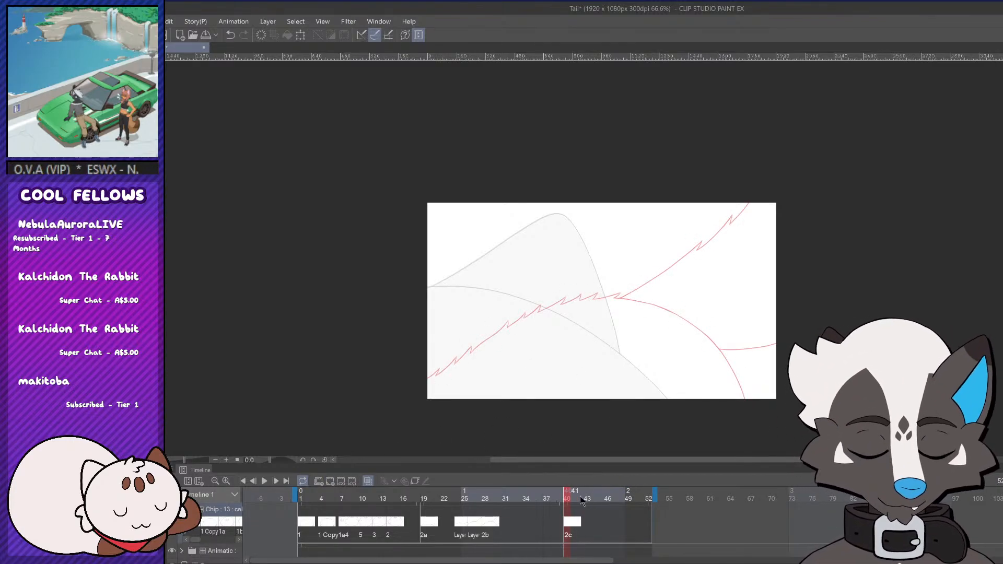
{"action": "mouse_move", "coordinate": [581, 498]}
{"action": "left_mouse_down"}
{"action": "mouse_move", "coordinate": [594, 500]}
{"action": "mouse_move", "coordinate": [574, 499]}
{"action": "left_mouse_up"}
{"action": "scroll", "coordinate": [727, 391], "scroll_direction": "up", "scroll_amount": 2}
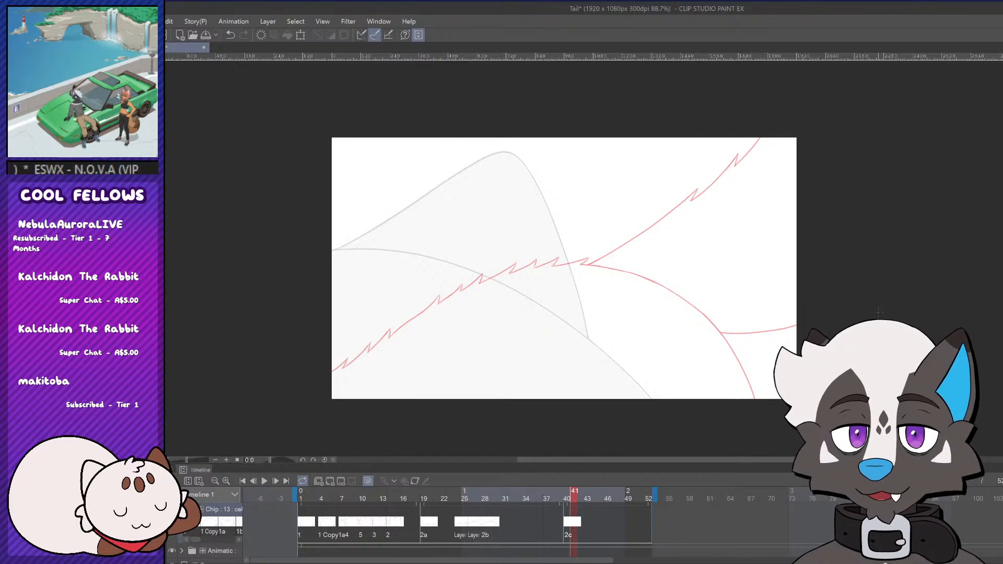
{"action": "mouse_move", "coordinate": [581, 496]}
{"action": "left_mouse_down"}
{"action": "mouse_move", "coordinate": [615, 498]}
{"action": "mouse_move", "coordinate": [589, 519]}
{"action": "left_mouse_up"}
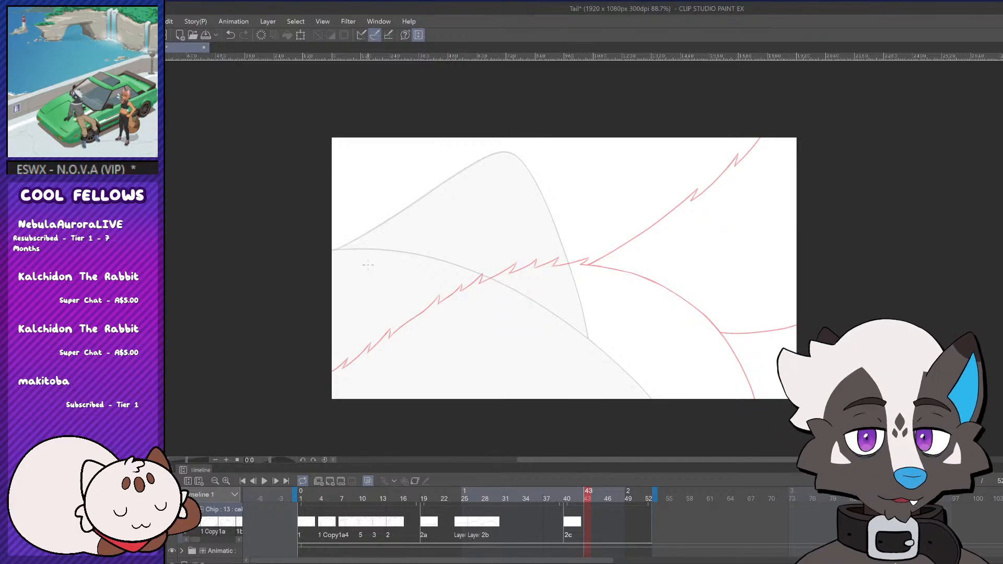
Ink the large body curve on the frame 40 cel, tracing the grey sketch from the canvas's left edge
{"action": "mouse_move", "coordinate": [332, 247]}
{"action": "left_mouse_down"}
{"action": "mouse_move", "coordinate": [489, 254]}
{"action": "mouse_move", "coordinate": [574, 298]}
{"action": "left_mouse_up"}
{"action": "key", "text": "ctrl+alt+0"}
{"action": "key", "text": "ctrl+z"}
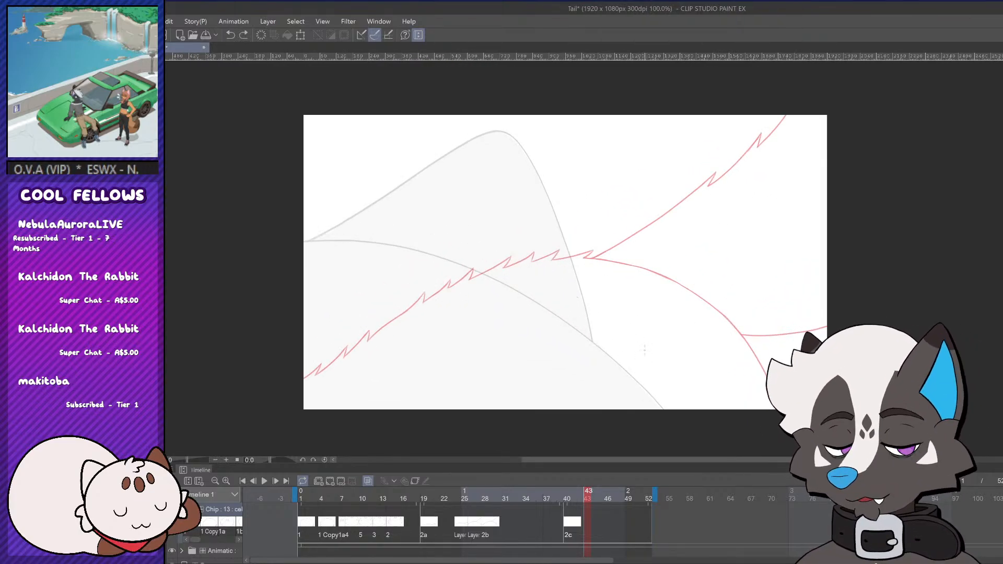
{"action": "left_click_drag", "start_coordinate": [735, 309], "coordinate": [658, 336]}
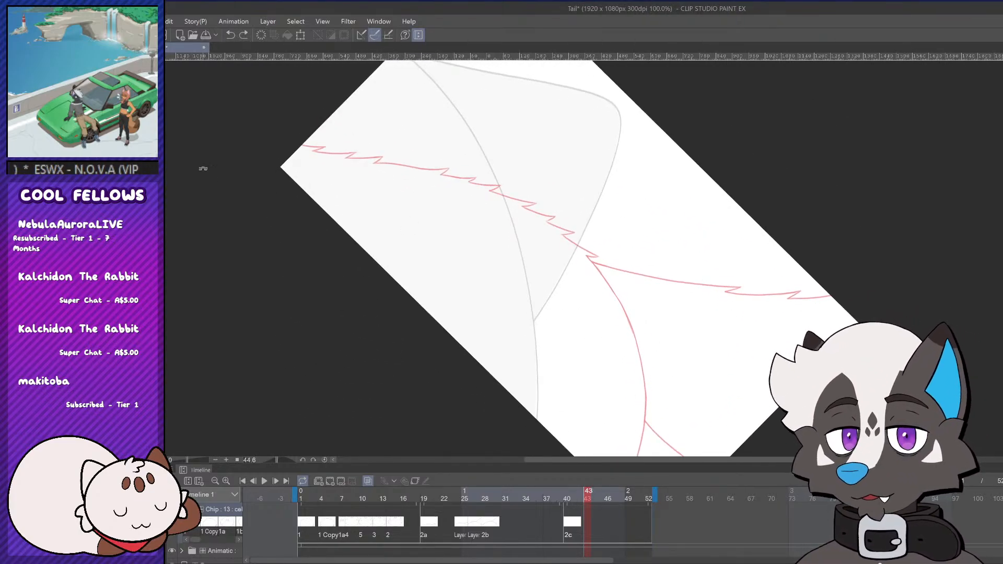
{"action": "scroll", "coordinate": [582, 339], "scroll_direction": "down", "scroll_amount": 1}
{"action": "scroll", "coordinate": [530, 206], "scroll_direction": "up", "scroll_amount": 2}
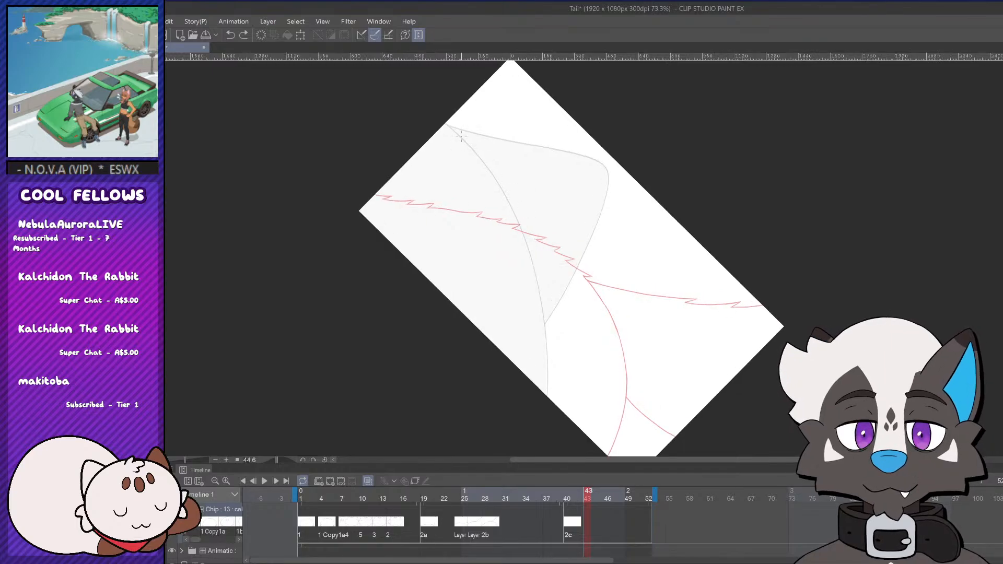
{"action": "left_click_drag", "start_coordinate": [444, 122], "coordinate": [493, 177]}
{"action": "key", "text": "ctrl+z"}
{"action": "left_click_drag", "start_coordinate": [445, 122], "coordinate": [511, 214]}
{"action": "key", "text": "ctrl+z"}
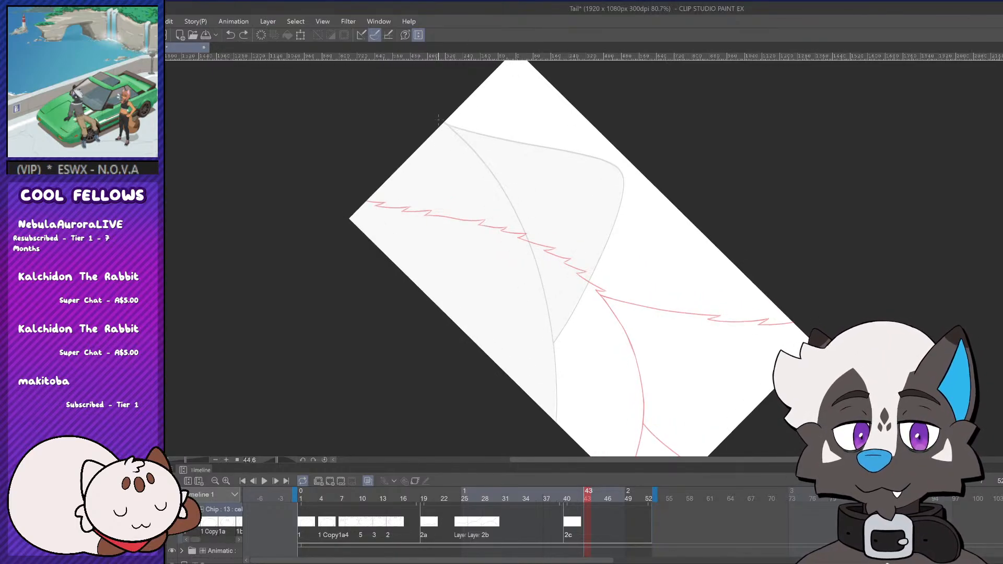
{"action": "left_click_drag", "start_coordinate": [446, 122], "coordinate": [528, 220]}
{"action": "key", "text": "ctrl+z"}
{"action": "left_click_drag", "start_coordinate": [445, 123], "coordinate": [535, 270]}
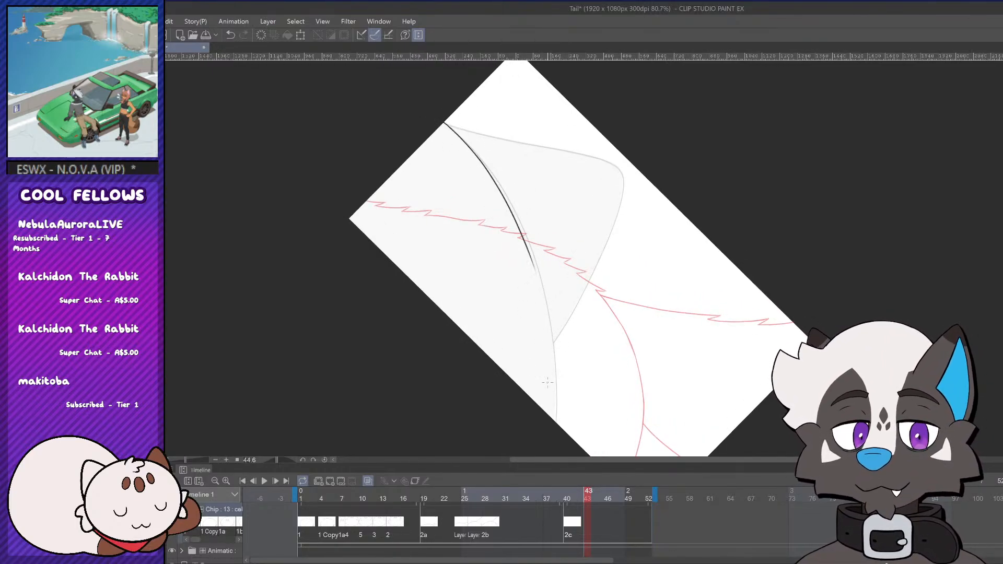
{"action": "key", "text": "ctrl+z"}
{"action": "mouse_move", "coordinate": [445, 124]}
{"action": "left_mouse_down"}
{"action": "mouse_move", "coordinate": [499, 191]}
{"action": "mouse_move", "coordinate": [538, 275]}
{"action": "left_mouse_up"}
{"action": "key", "text": "ctrl+z"}
{"action": "left_click_drag", "start_coordinate": [444, 123], "coordinate": [555, 337]}
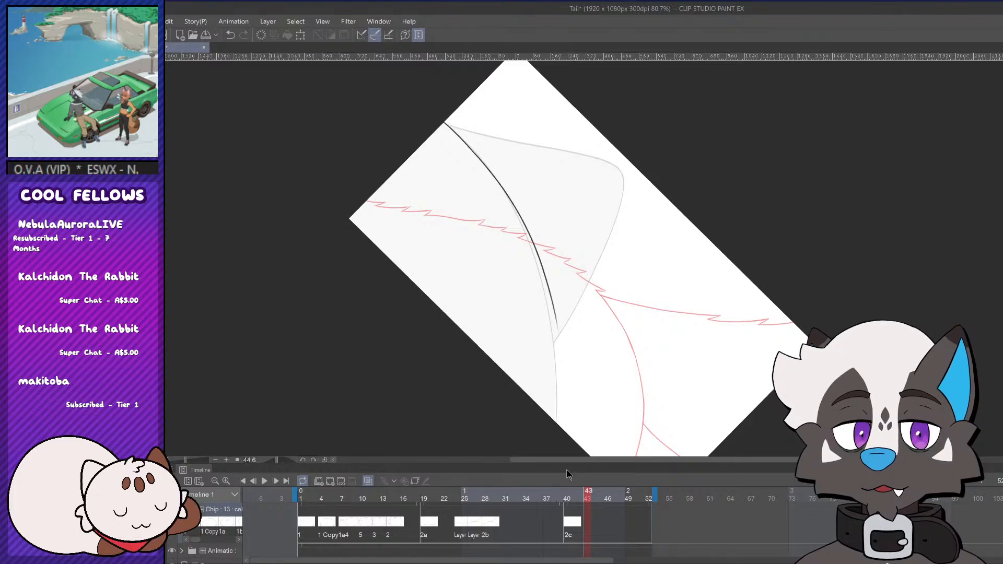
{"action": "key", "text": "ctrl+z"}
{"action": "mouse_move", "coordinate": [445, 122]}
{"action": "left_mouse_down"}
{"action": "mouse_move", "coordinate": [475, 148]}
{"action": "mouse_move", "coordinate": [556, 447]}
{"action": "mouse_move", "coordinate": [563, 331]}
{"action": "mouse_move", "coordinate": [554, 319]}
{"action": "mouse_move", "coordinate": [557, 425]}
{"action": "left_mouse_up"}
Redraw the lower end of the body curve so it runs smoothly off the canvas's bottom edge
{"action": "key", "text": "ctrl+z"}
{"action": "left_click_drag", "start_coordinate": [550, 306], "coordinate": [556, 426]}
{"action": "key", "text": "ctrl+z"}
{"action": "left_click_drag", "start_coordinate": [551, 314], "coordinate": [555, 419]}
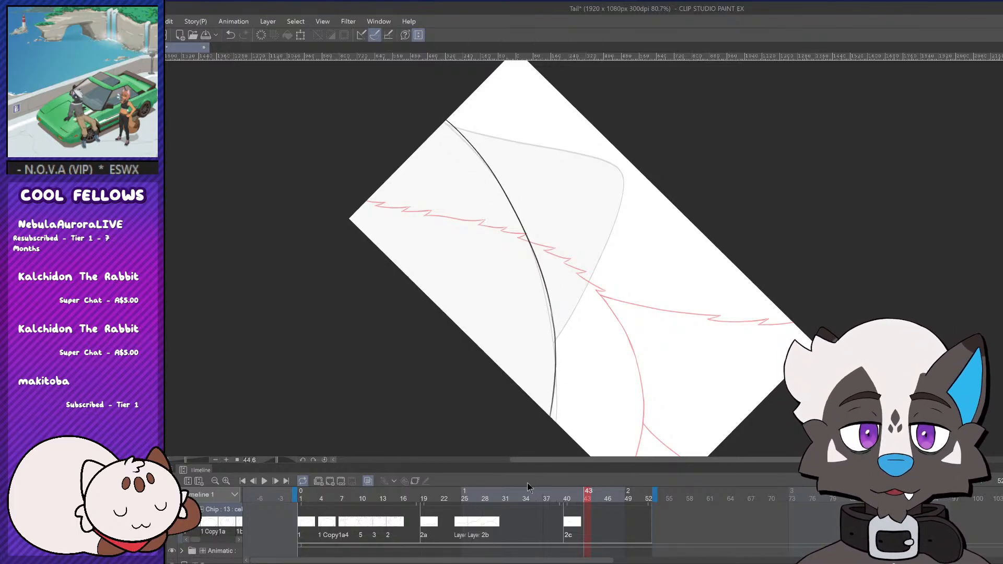
{"action": "key", "text": "ctrl+z"}
{"action": "left_click_drag", "start_coordinate": [549, 298], "coordinate": [553, 431]}
{"action": "key", "text": "ctrl+z"}
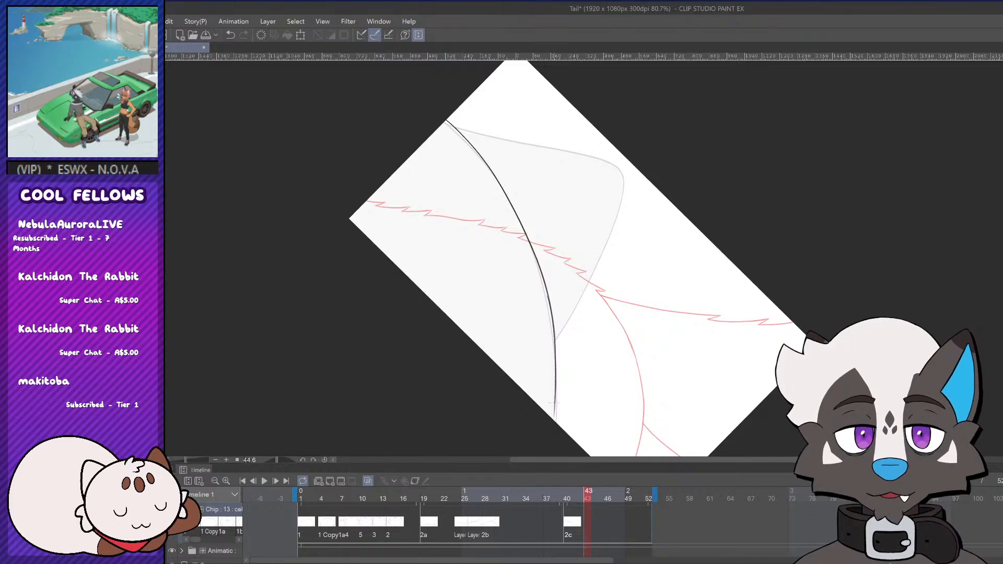
{"action": "key", "text": "ctrl+z"}
{"action": "mouse_move", "coordinate": [550, 303]}
{"action": "left_mouse_down"}
{"action": "mouse_move", "coordinate": [555, 404]}
{"action": "mouse_move", "coordinate": [557, 386]}
{"action": "mouse_move", "coordinate": [565, 402]}
{"action": "mouse_move", "coordinate": [556, 416]}
{"action": "mouse_move", "coordinate": [556, 393]}
{"action": "mouse_move", "coordinate": [552, 420]}
{"action": "mouse_move", "coordinate": [557, 388]}
{"action": "mouse_move", "coordinate": [553, 420]}
{"action": "left_mouse_up"}
{"action": "key", "text": "ctrl+z"}
{"action": "key", "text": "ctrl+z"}
{"action": "key", "text": "ctrl+z"}
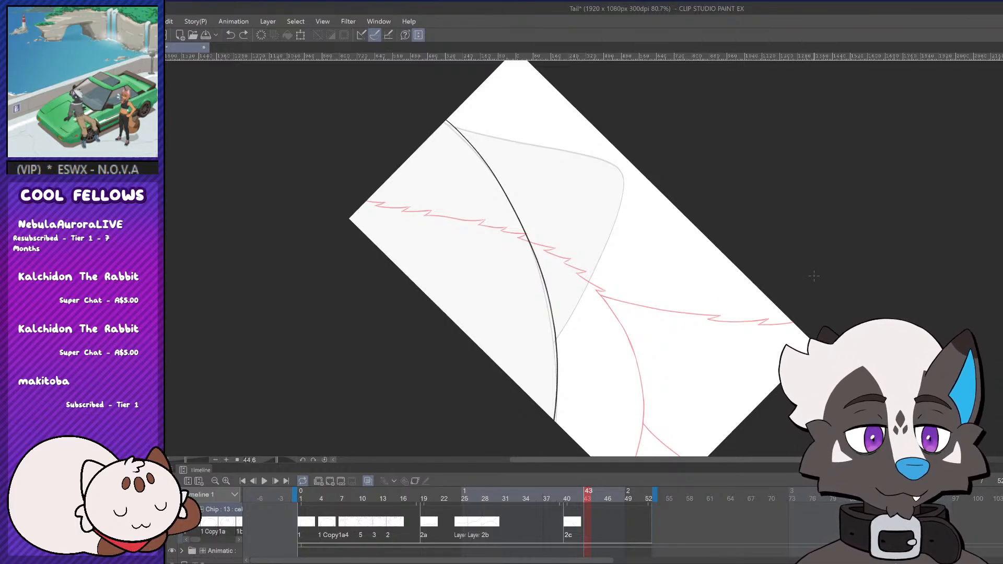
Ink the raised rear shape's long rising edge from the canvas's left edge up to its peak
{"action": "key", "text": "Left"}
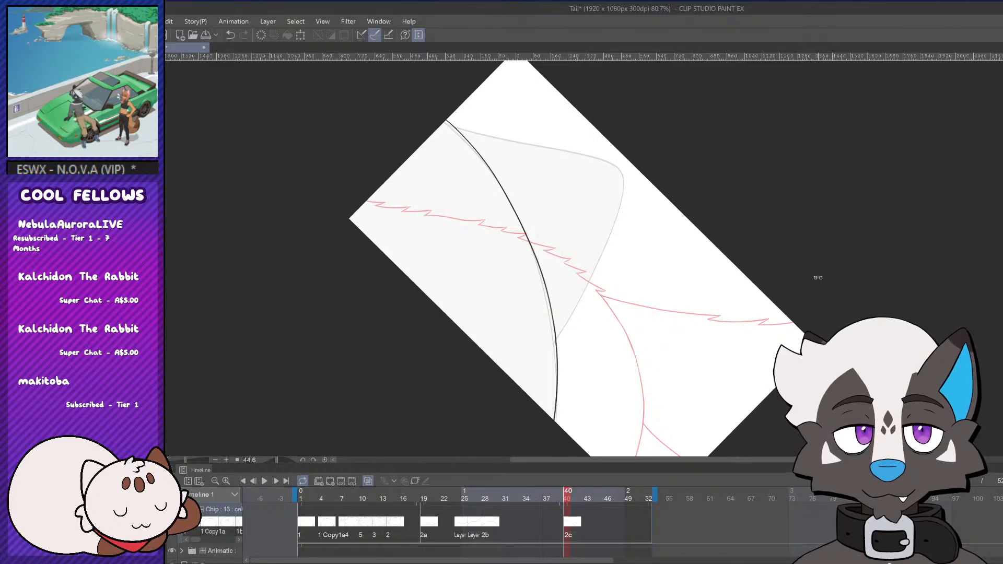
{"action": "left_click_drag", "start_coordinate": [817, 277], "coordinate": [842, 250]}
{"action": "scroll", "coordinate": [813, 282], "scroll_direction": "down", "scroll_amount": 3}
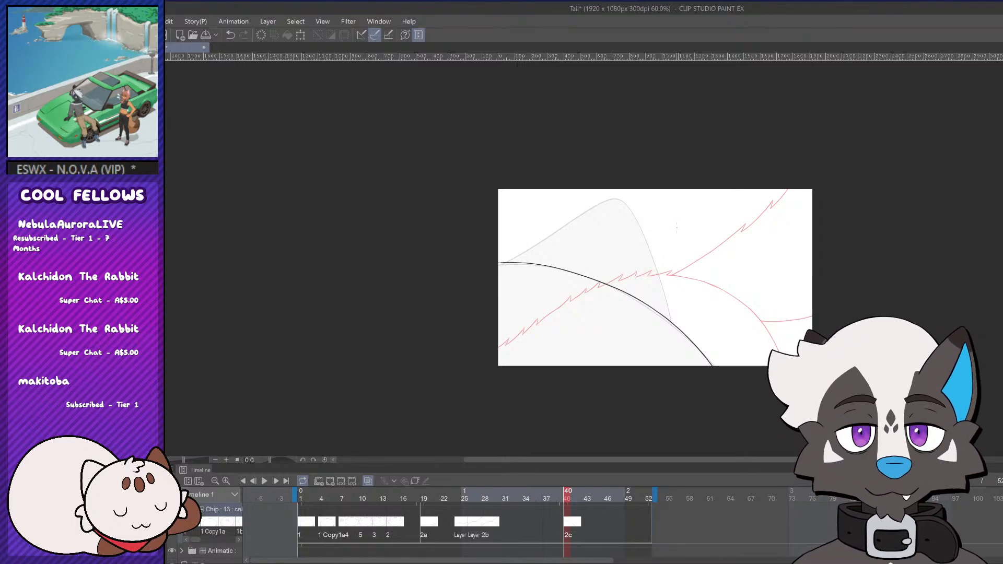
{"action": "scroll", "coordinate": [803, 250], "scroll_direction": "up", "scroll_amount": 2}
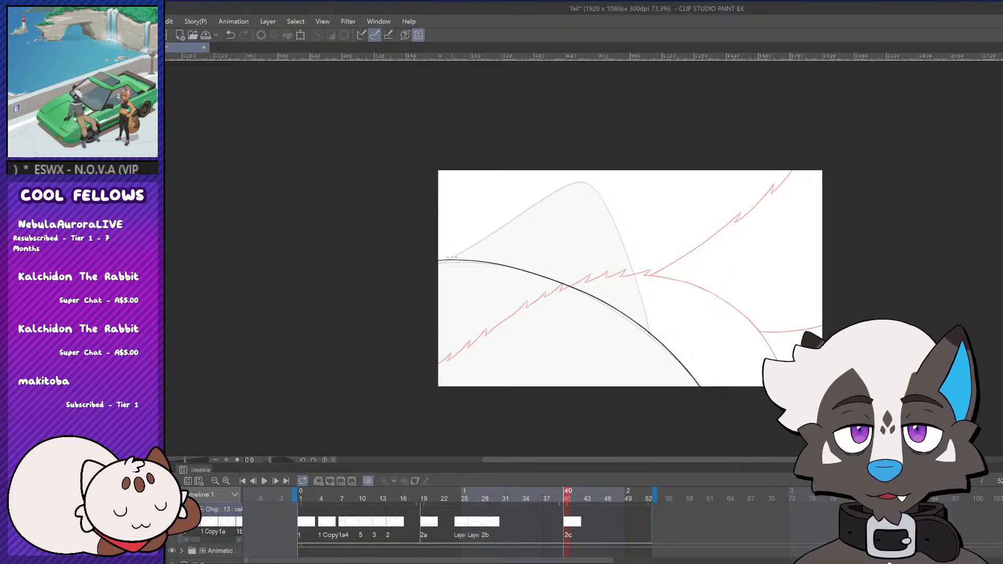
{"action": "left_click_drag", "start_coordinate": [439, 260], "coordinate": [569, 179]}
{"action": "key", "text": "ctrl+z"}
{"action": "left_click_drag", "start_coordinate": [439, 260], "coordinate": [569, 179]}
{"action": "key", "text": "ctrl+z"}
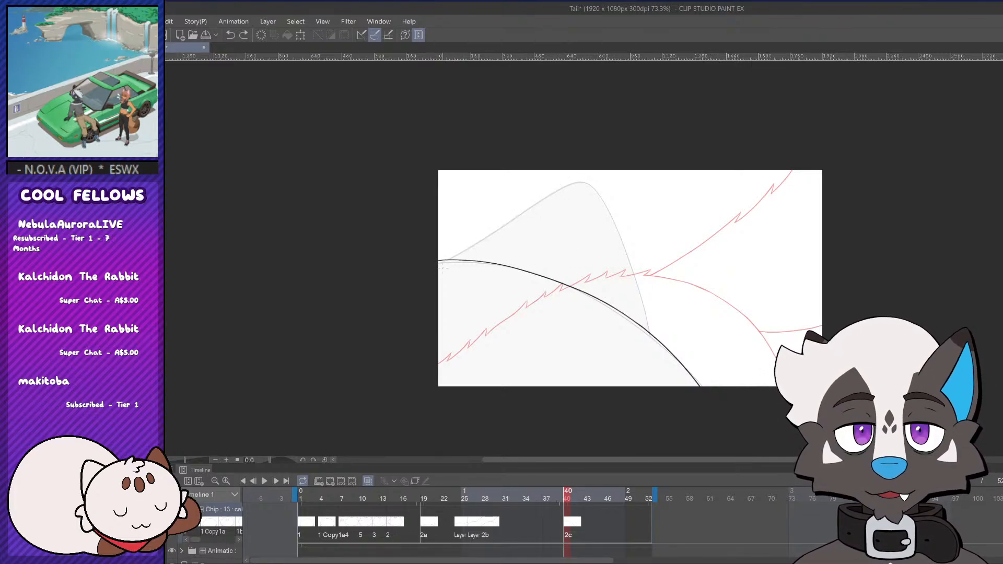
{"action": "mouse_move", "coordinate": [439, 265]}
{"action": "left_mouse_down"}
{"action": "mouse_move", "coordinate": [576, 179]}
{"action": "mouse_move", "coordinate": [569, 187]}
{"action": "mouse_move", "coordinate": [594, 184]}
{"action": "left_mouse_up"}
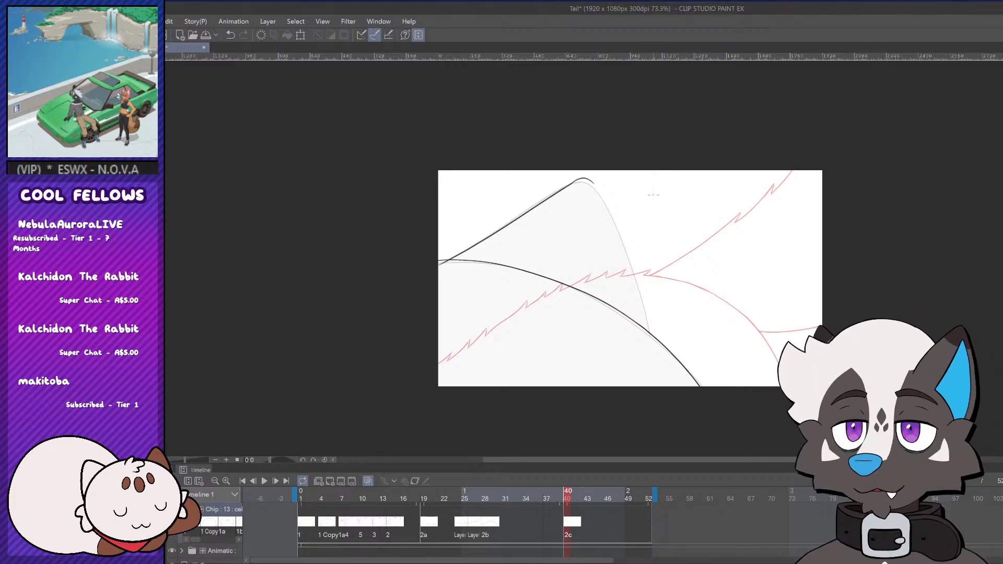
{"action": "key", "text": "ctrl+z"}
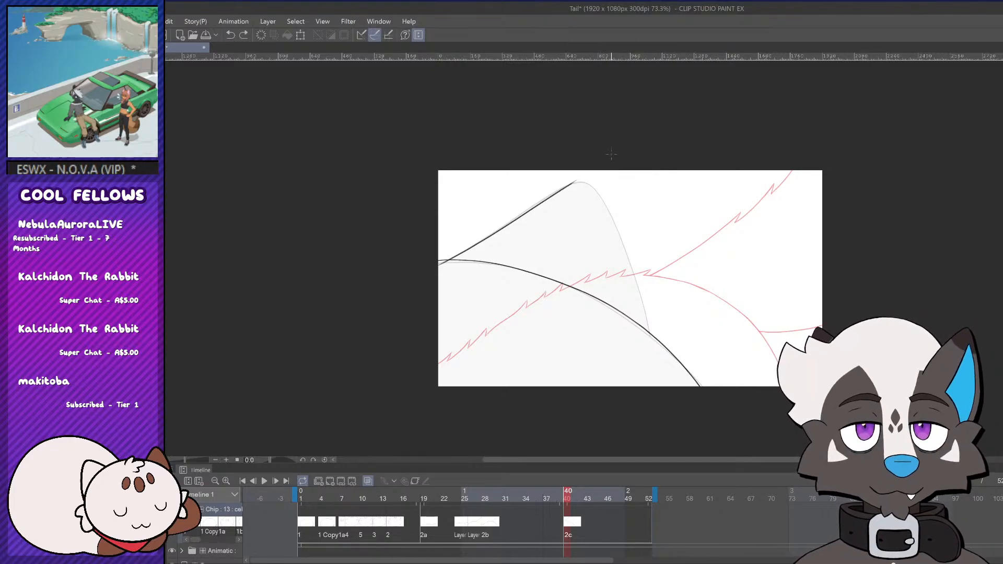
Ink the raised shape's rounded tip and the upper part of its falling edge
{"action": "mouse_move", "coordinate": [573, 182]}
{"action": "left_mouse_down"}
{"action": "mouse_move", "coordinate": [588, 180]}
{"action": "mouse_move", "coordinate": [633, 261]}
{"action": "mouse_move", "coordinate": [649, 341]}
{"action": "left_mouse_up"}
{"action": "key", "text": "ctrl+z"}
{"action": "key", "text": "ctrl+z"}
{"action": "key", "text": "ctrl+z"}
{"action": "key", "text": "ctrl+z"}
Finish the raised shape's falling edge down to the body curve and clean up the overshooting line ends
{"action": "left_click_drag", "start_coordinate": [631, 269], "coordinate": [648, 358]}
{"action": "key", "text": "ctrl+z"}
{"action": "key", "text": "ctrl+z"}
{"action": "left_click_drag", "start_coordinate": [632, 271], "coordinate": [649, 349]}
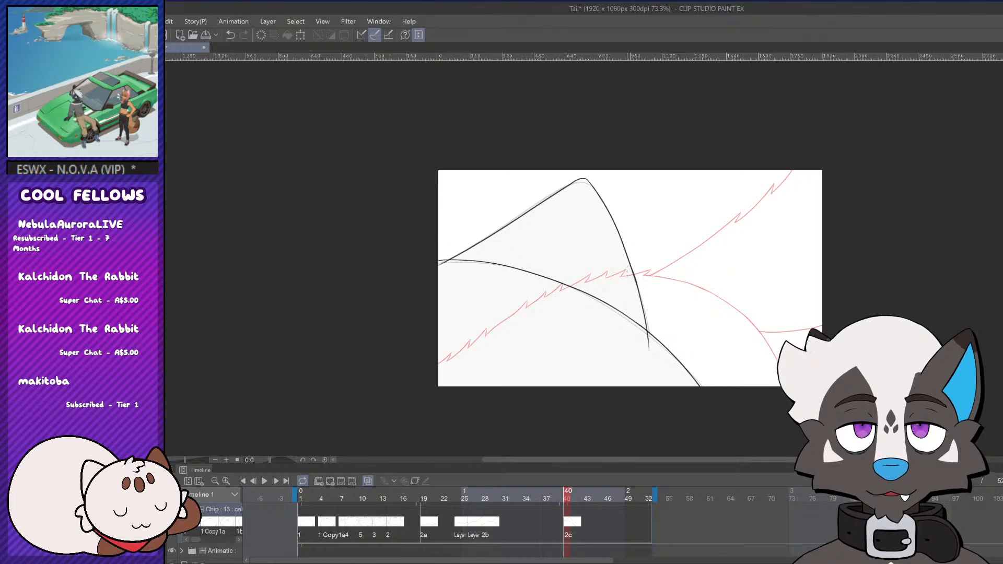
{"action": "key", "text": "ctrl+minus"}
{"action": "key", "text": "ctrl+z"}
{"action": "left_click_drag", "start_coordinate": [634, 272], "coordinate": [648, 339]}
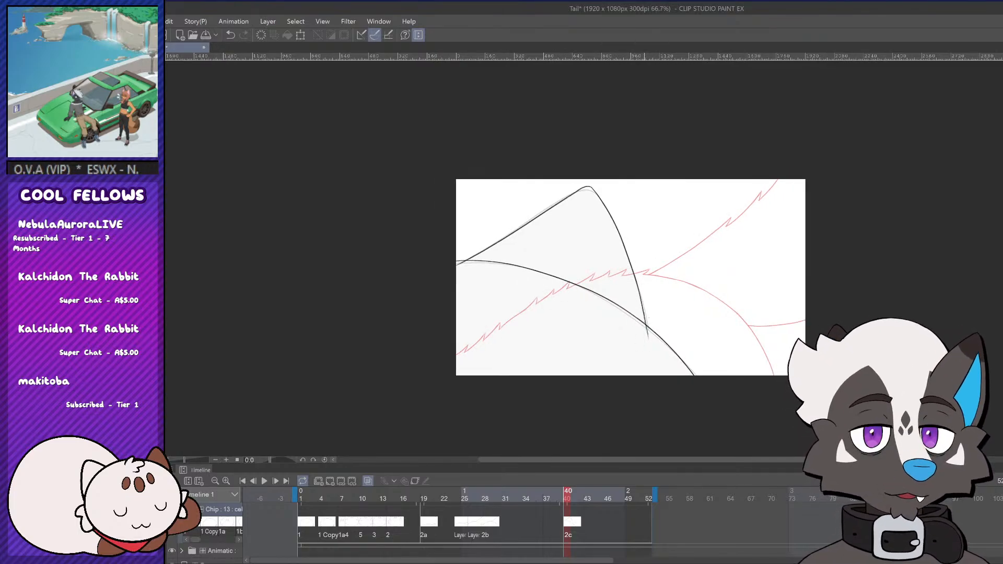
{"action": "key", "text": "ctrl+z"}
{"action": "left_click_drag", "start_coordinate": [634, 268], "coordinate": [647, 363]}
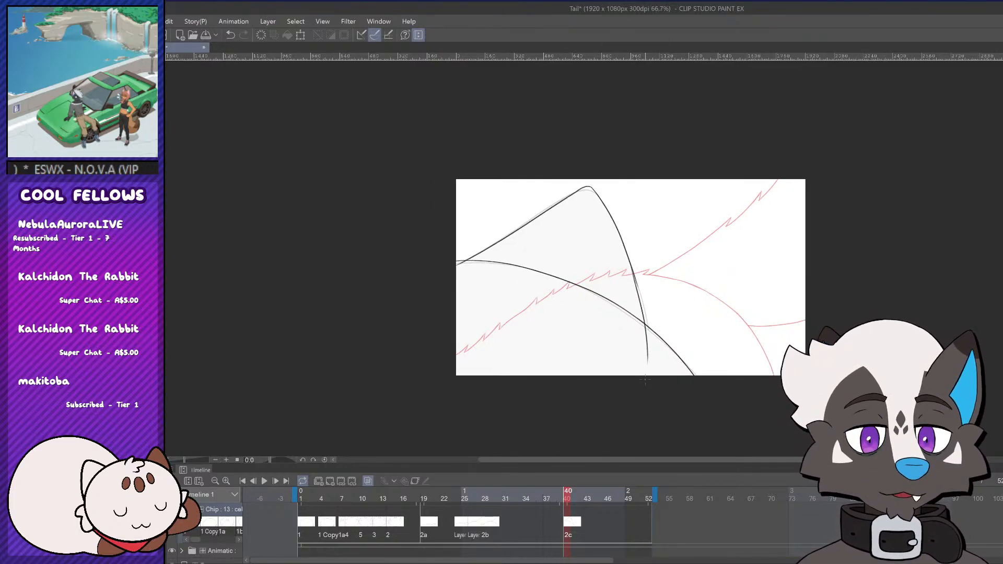
{"action": "key", "text": "ctrl+z"}
{"action": "left_click_drag", "start_coordinate": [633, 268], "coordinate": [648, 362]}
{"action": "key", "text": "ctrl+z"}
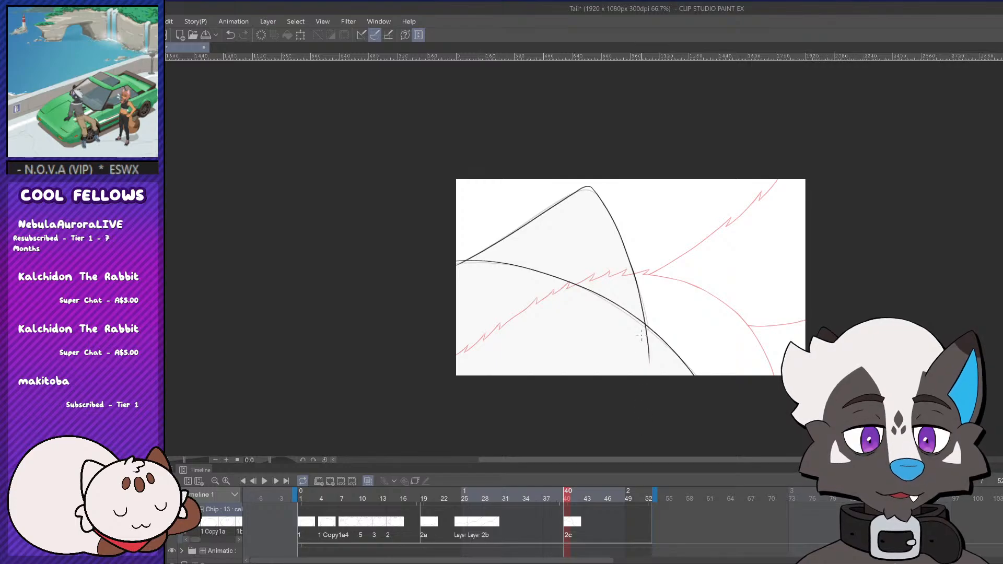
{"action": "key", "text": "ctrl+z"}
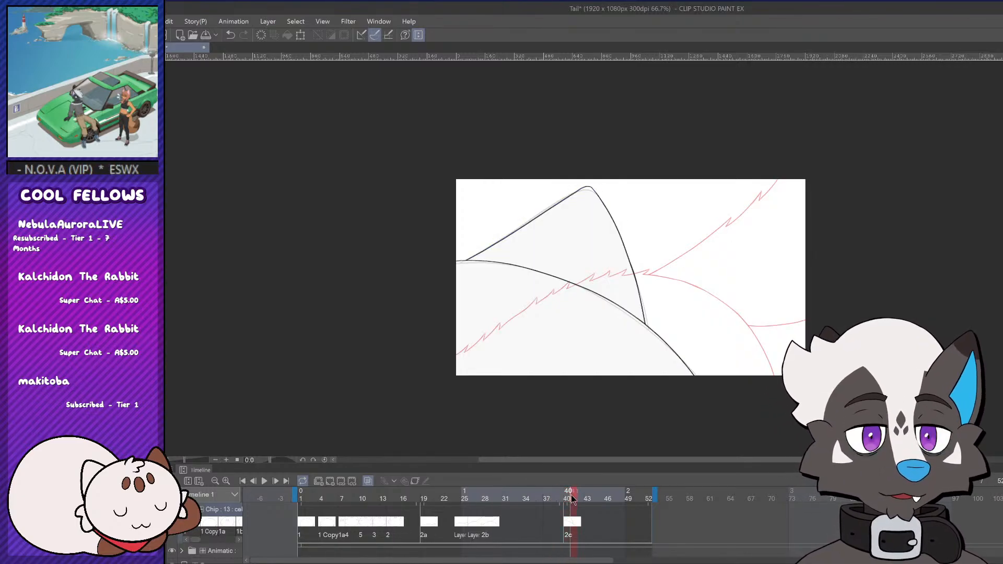
Add a new Chip animation cel at frame 46, with the previous drawing shown through onion skin
{"action": "left_click_drag", "start_coordinate": [571, 499], "coordinate": [606, 500]}
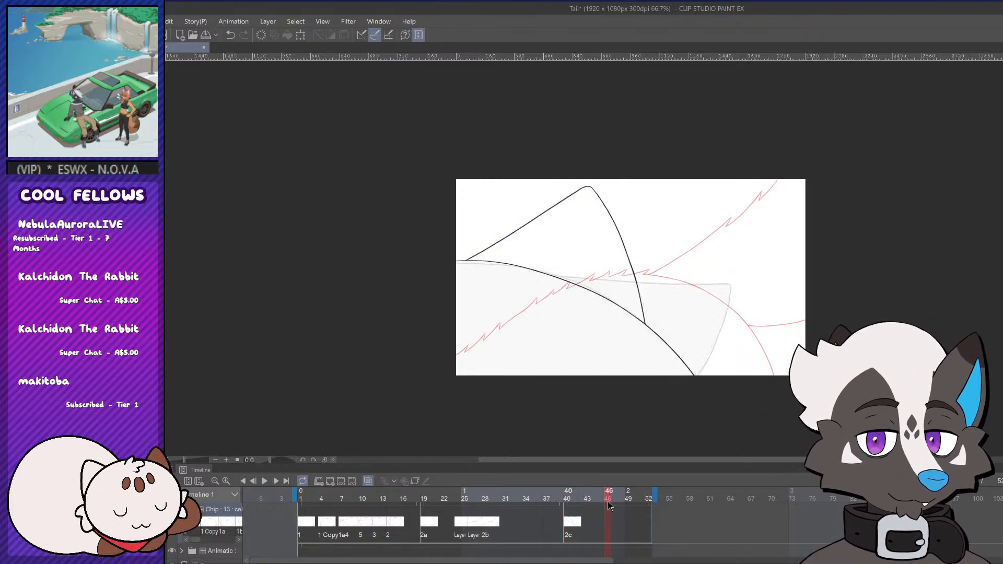
{"action": "left_click", "coordinate": [353, 481]}
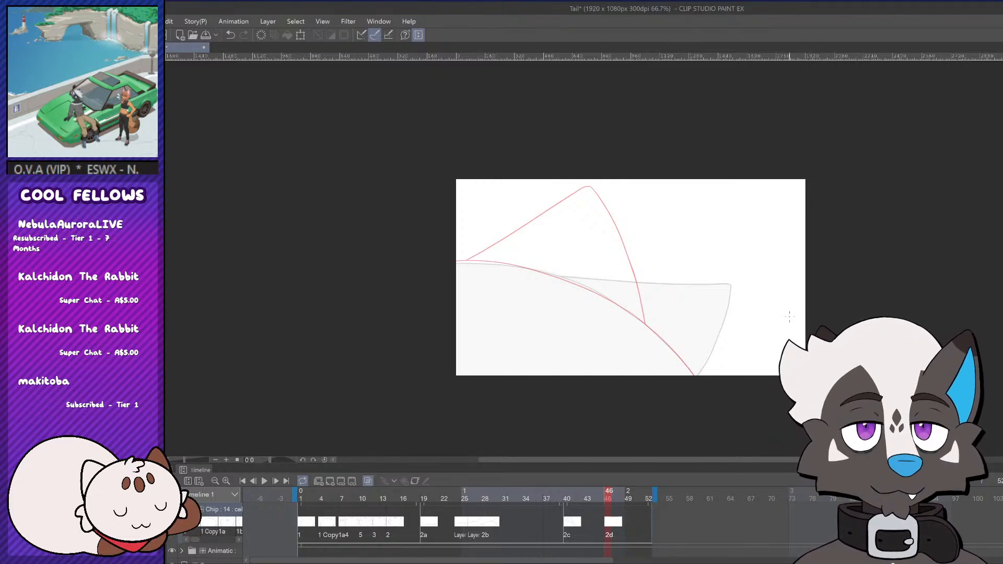
{"action": "key", "text": "o"}
{"action": "key", "text": "o"}
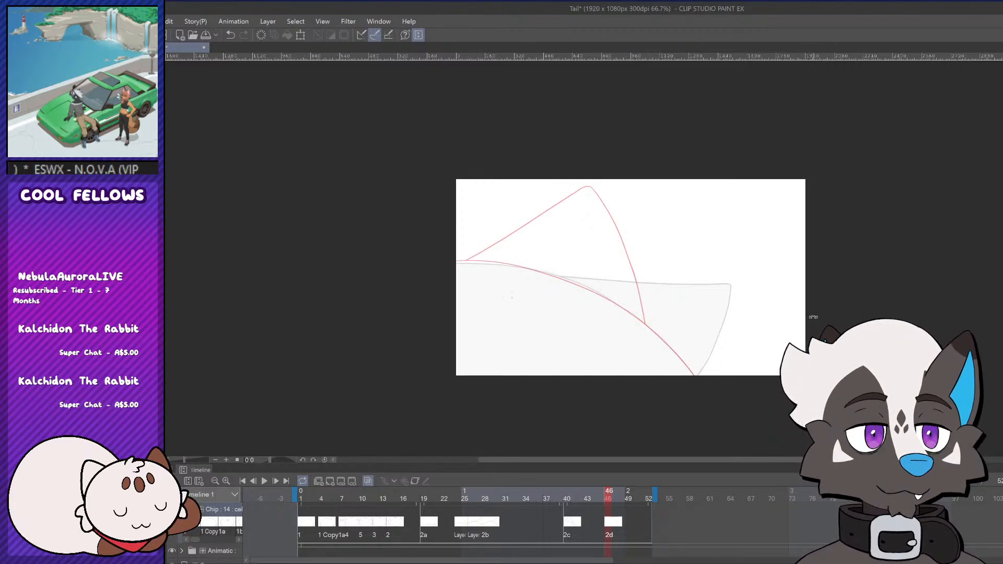
Ink the upper part of the body curve on the frame 46 cel, starting at the canvas's left edge
{"action": "left_click_drag", "start_coordinate": [813, 316], "coordinate": [663, 397]}
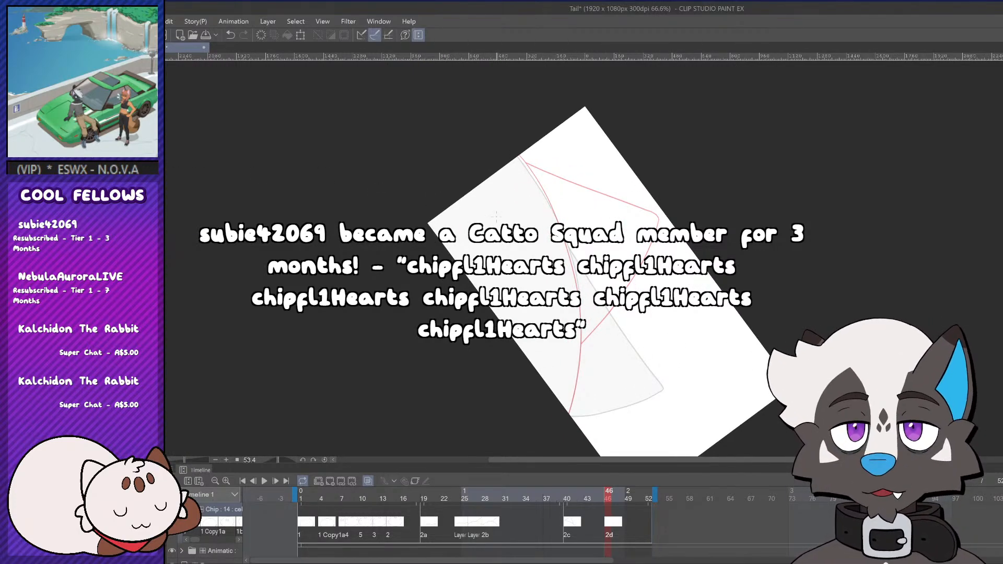
{"action": "scroll", "coordinate": [568, 205], "scroll_direction": "up", "scroll_amount": 2}
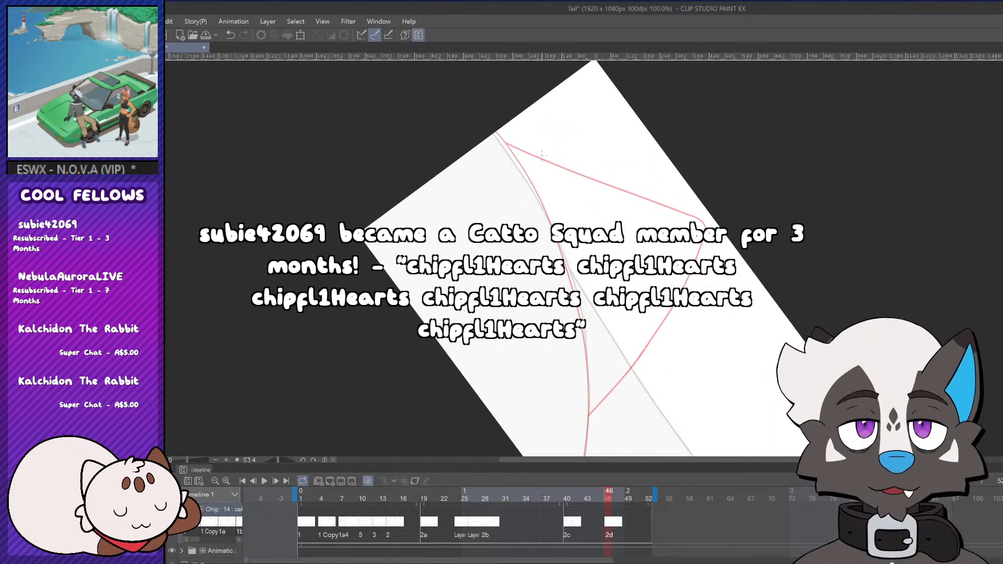
{"action": "left_click_drag", "start_coordinate": [510, 152], "coordinate": [533, 191]}
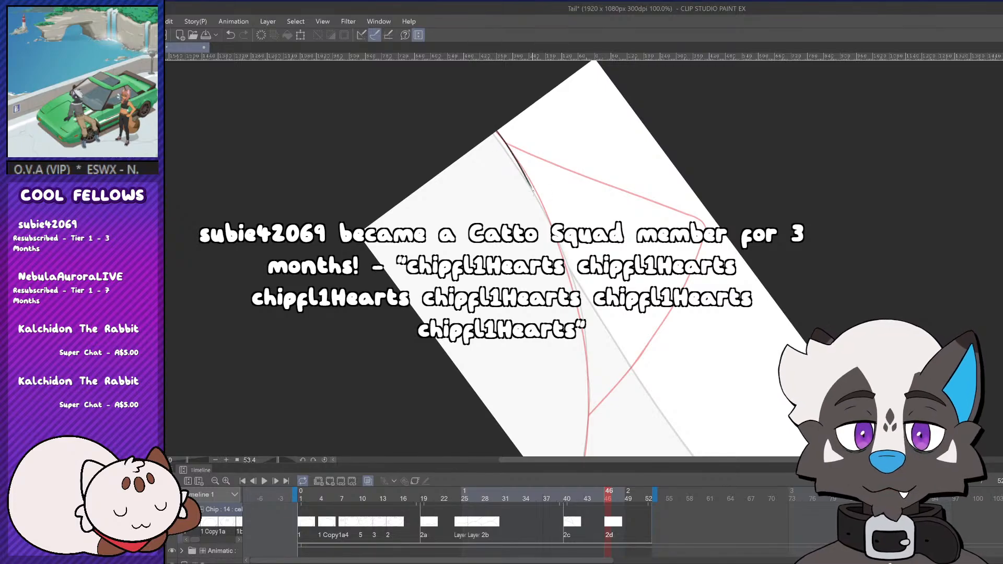
{"action": "key", "text": "ctrl+z"}
{"action": "left_click_drag", "start_coordinate": [496, 133], "coordinate": [547, 212]}
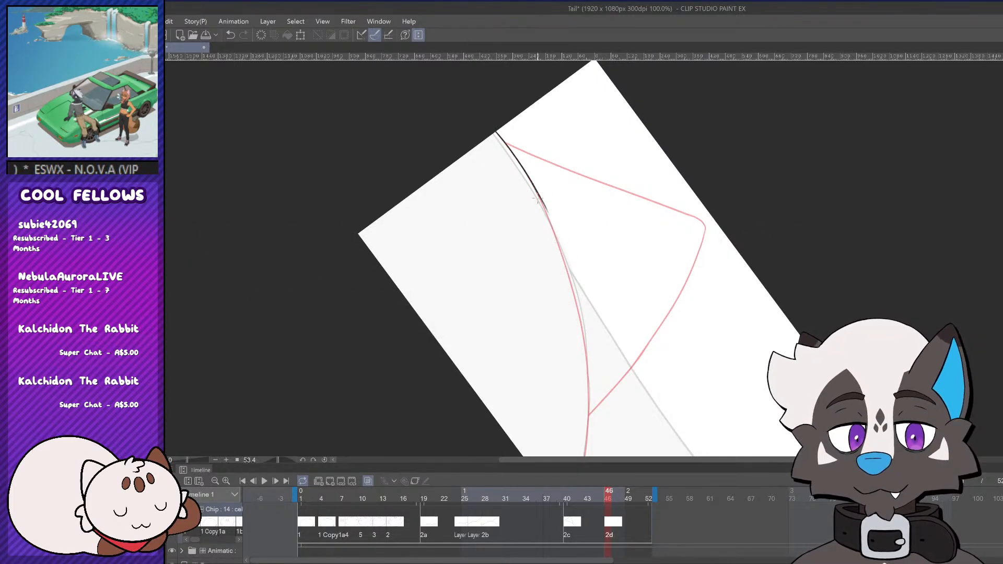
{"action": "key", "text": "ctrl+z"}
{"action": "mouse_move", "coordinate": [497, 133]}
{"action": "left_mouse_down"}
{"action": "mouse_move", "coordinate": [532, 177]}
{"action": "mouse_move", "coordinate": [583, 347]}
{"action": "left_mouse_up"}
{"action": "key", "text": "ctrl+z"}
{"action": "key", "text": "ctrl+y"}
Continue inking the body curve on the frame 46 cel down to the canvas's bottom edge
{"action": "scroll", "coordinate": [539, 277], "scroll_direction": "down", "scroll_amount": 3}
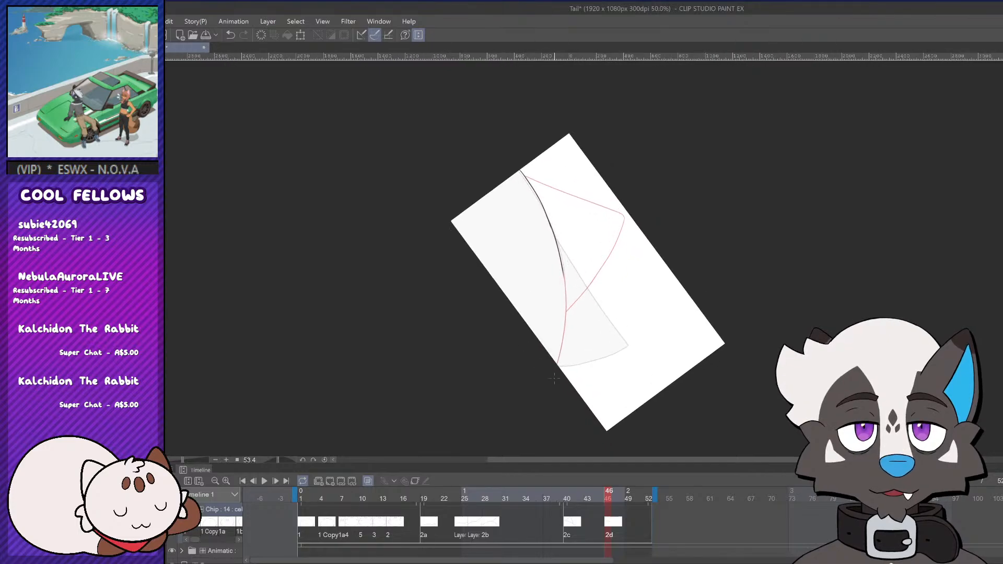
{"action": "scroll", "coordinate": [538, 278], "scroll_direction": "up", "scroll_amount": 3}
{"action": "key", "text": "ctrl+z"}
{"action": "left_click_drag", "start_coordinate": [557, 194], "coordinate": [564, 298]}
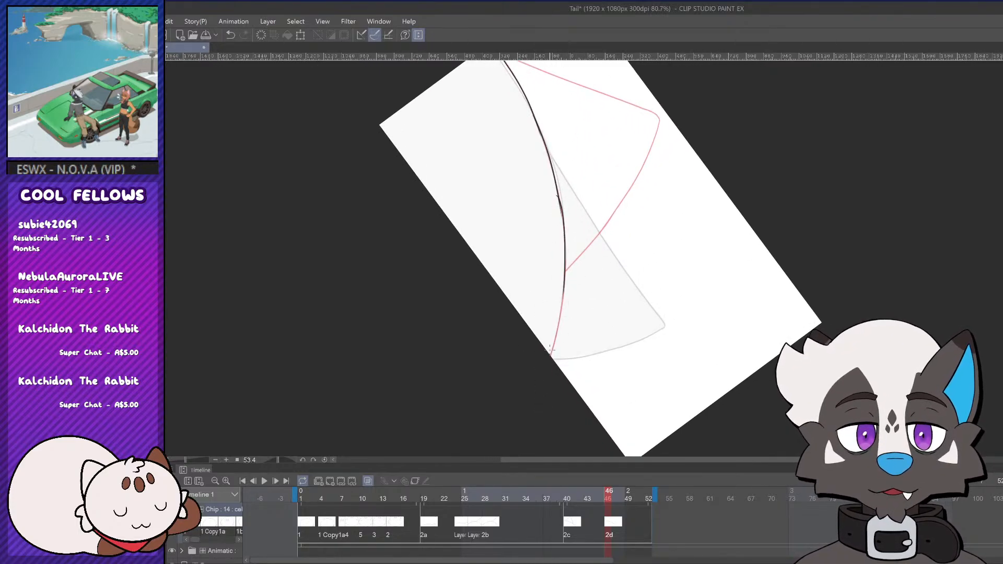
{"action": "key", "text": "ctrl+z"}
{"action": "left_click_drag", "start_coordinate": [557, 203], "coordinate": [564, 305]}
{"action": "key", "text": "ctrl+z"}
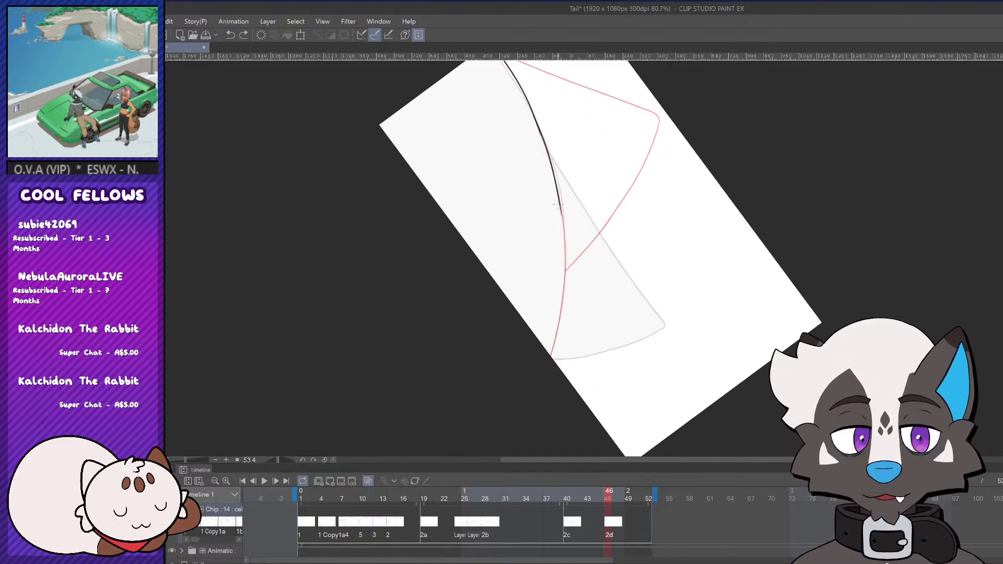
{"action": "mouse_move", "coordinate": [557, 197]}
{"action": "left_mouse_down"}
{"action": "mouse_move", "coordinate": [552, 323]}
{"action": "mouse_move", "coordinate": [563, 280]}
{"action": "mouse_move", "coordinate": [562, 311]}
{"action": "mouse_move", "coordinate": [551, 358]}
{"action": "left_mouse_up"}
{"action": "key", "text": "ctrl+z"}
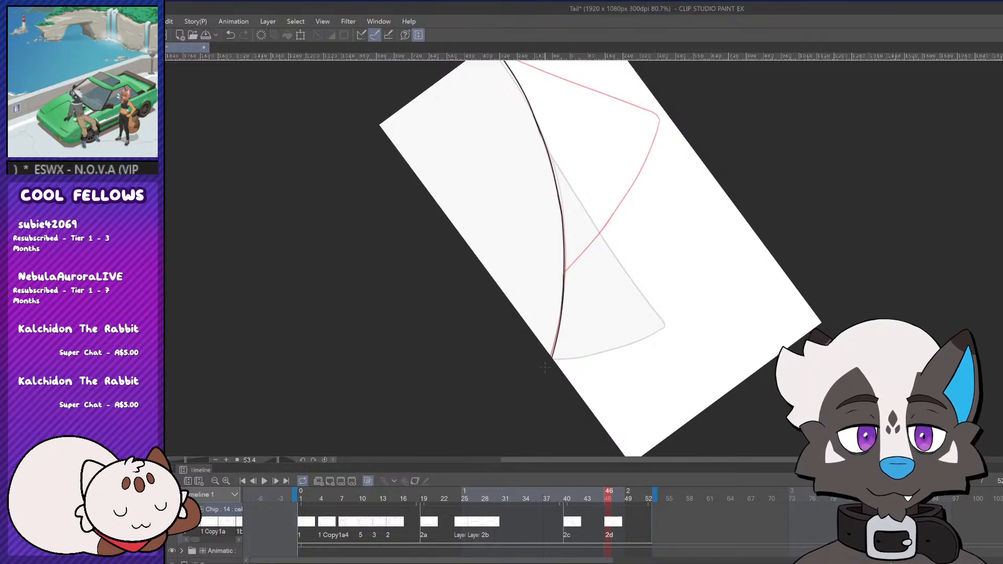
{"action": "key", "text": "ctrl+z"}
{"action": "left_click_drag", "start_coordinate": [564, 281], "coordinate": [551, 358]}
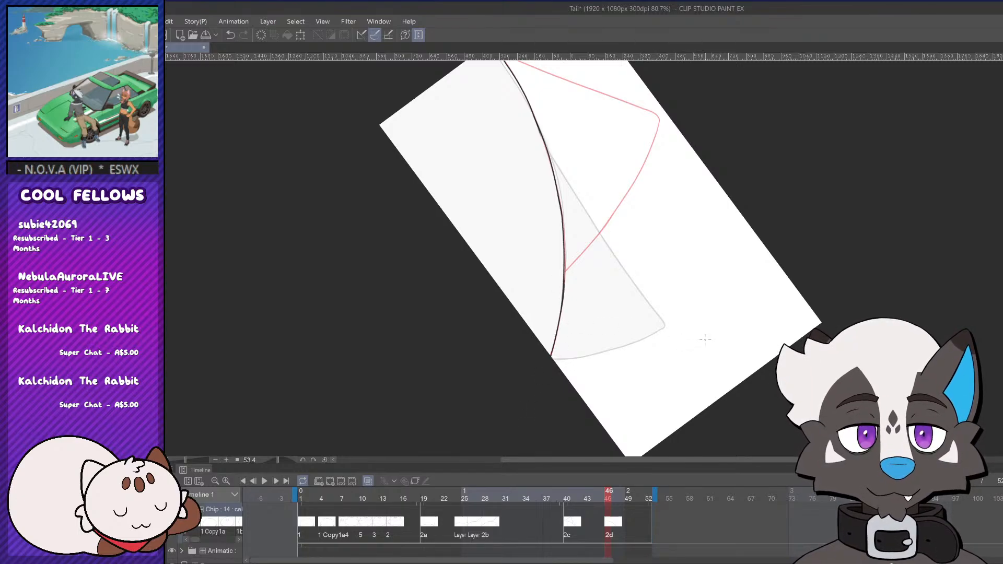
Scrub through the timeline to frame 45 to compare the frame 40 drawing with the newly inked body curve
{"action": "key", "text": "Home"}
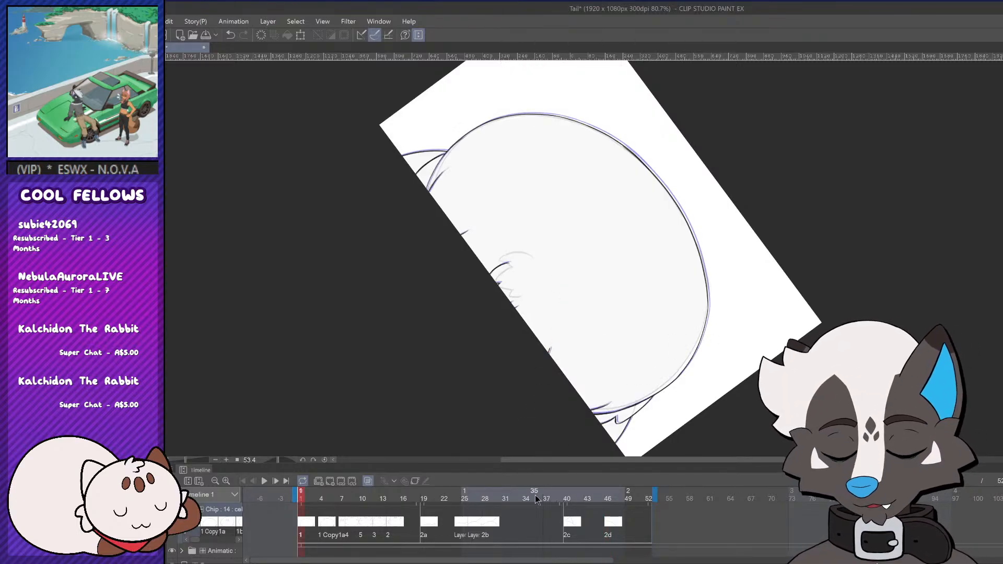
{"action": "left_click_drag", "start_coordinate": [536, 496], "coordinate": [602, 497]}
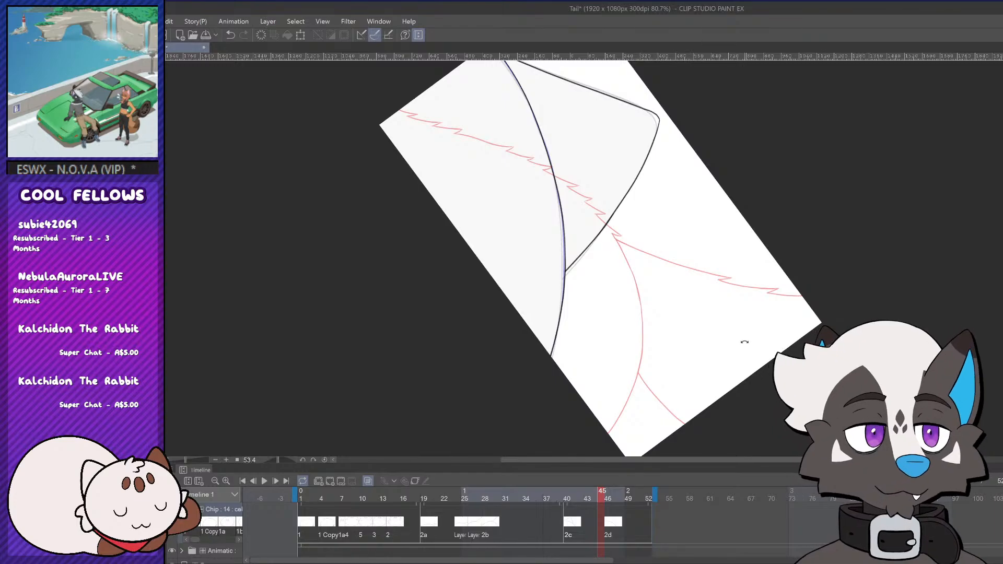
{"action": "left_click_drag", "start_coordinate": [756, 324], "coordinate": [744, 158]}
{"action": "left_click_drag", "start_coordinate": [740, 309], "coordinate": [656, 334]}
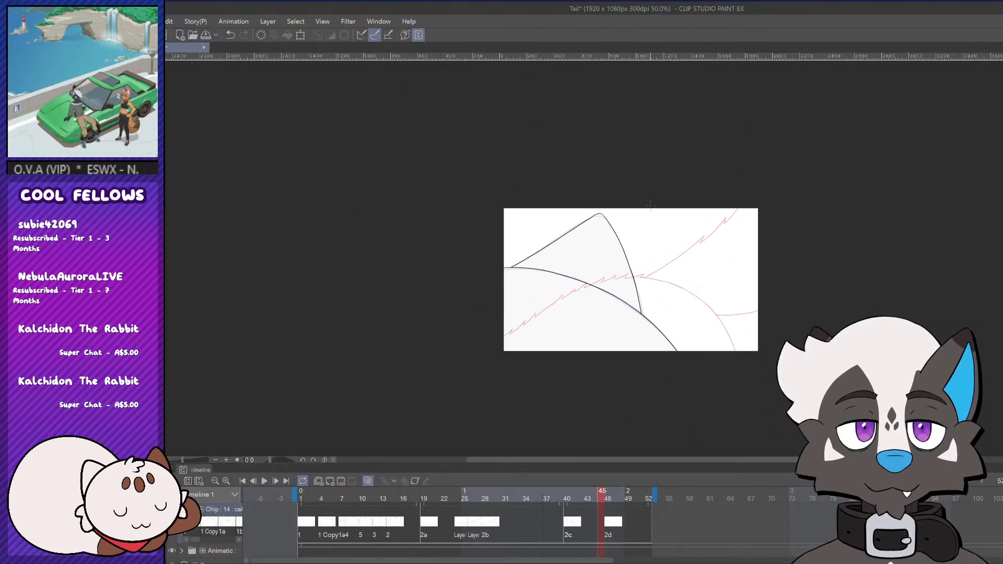
{"action": "left_click_drag", "start_coordinate": [652, 208], "coordinate": [695, 209]}
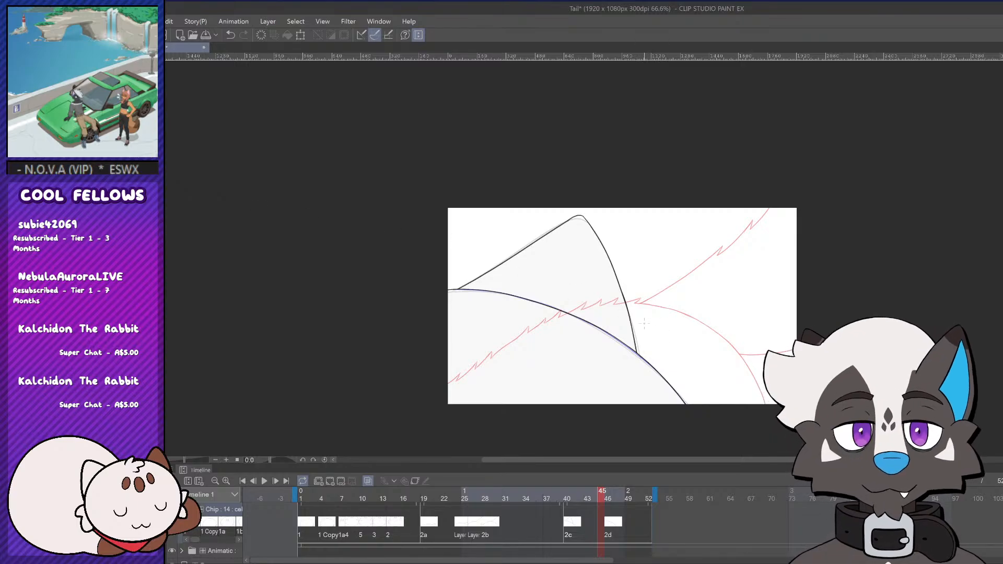
{"action": "mouse_move", "coordinate": [605, 499]}
{"action": "left_mouse_down"}
{"action": "mouse_move", "coordinate": [625, 498]}
{"action": "mouse_move", "coordinate": [603, 499]}
{"action": "left_mouse_up"}
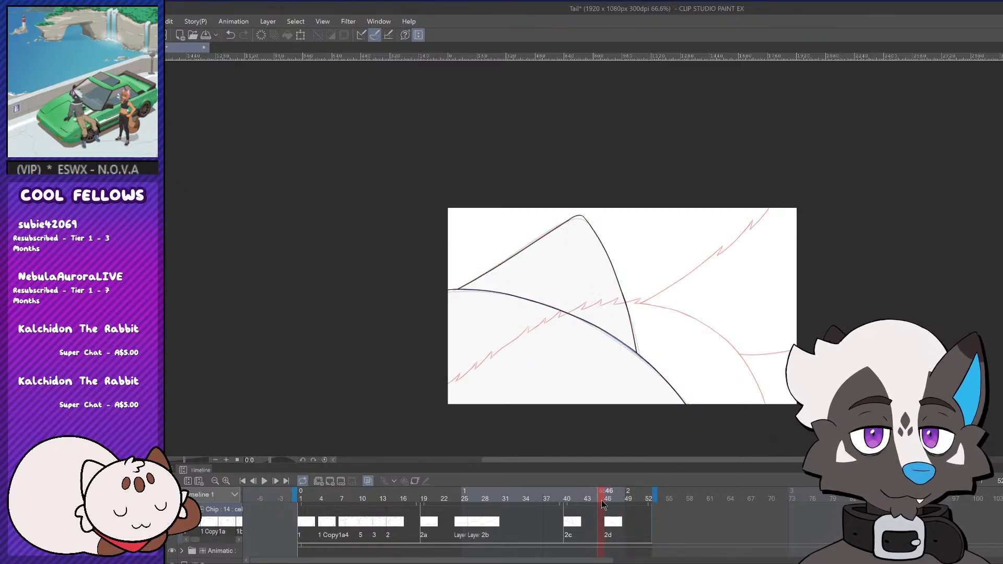
{"action": "left_click", "coordinate": [616, 497]}
Ink the lowered shape's long upper edge over the rough sketch, from the body curve almost to its outer corner
{"action": "left_click_drag", "start_coordinate": [525, 302], "coordinate": [709, 301]}
{"action": "key", "text": "ctrl+z"}
{"action": "left_click_drag", "start_coordinate": [516, 302], "coordinate": [712, 300]}
{"action": "key", "text": "ctrl+z"}
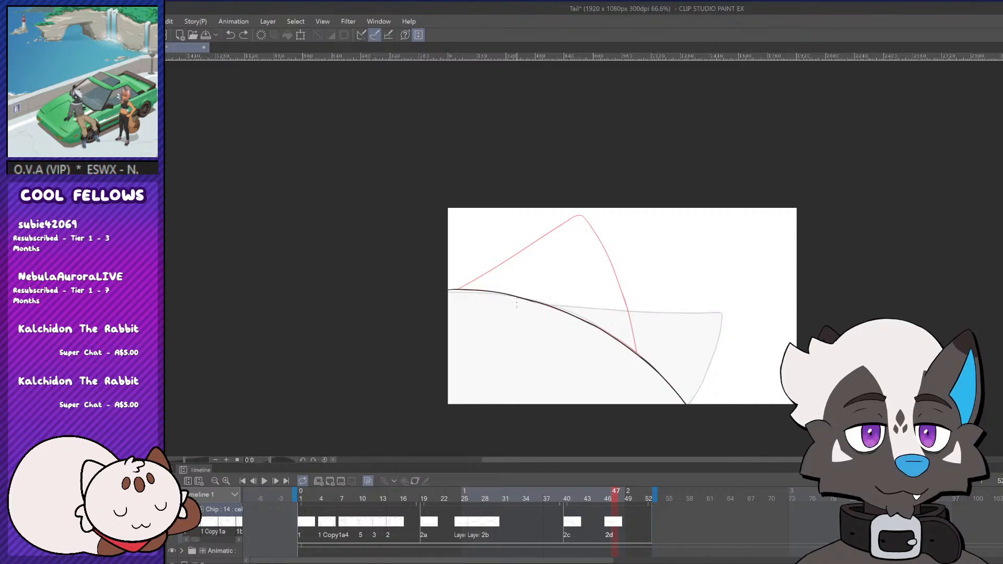
{"action": "left_click_drag", "start_coordinate": [518, 303], "coordinate": [699, 297]}
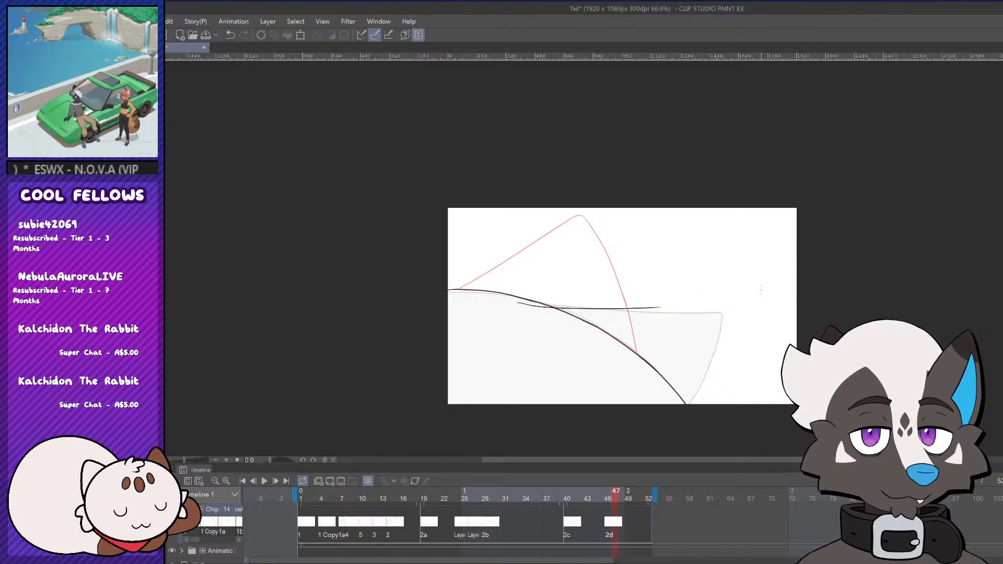
{"action": "key", "text": "ctrl+z"}
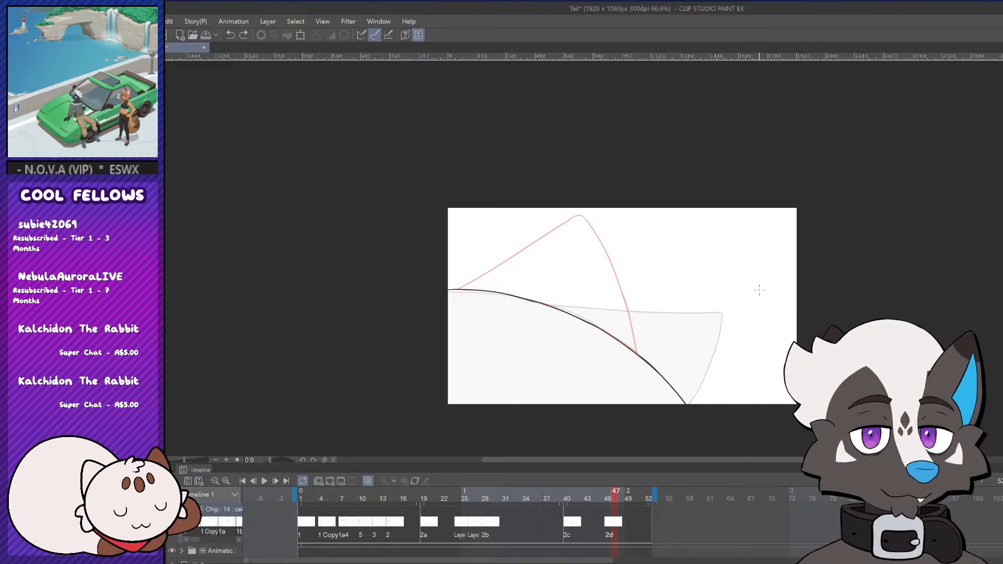
{"action": "left_click_drag", "start_coordinate": [529, 302], "coordinate": [712, 308]}
{"action": "key", "text": "ctrl+z"}
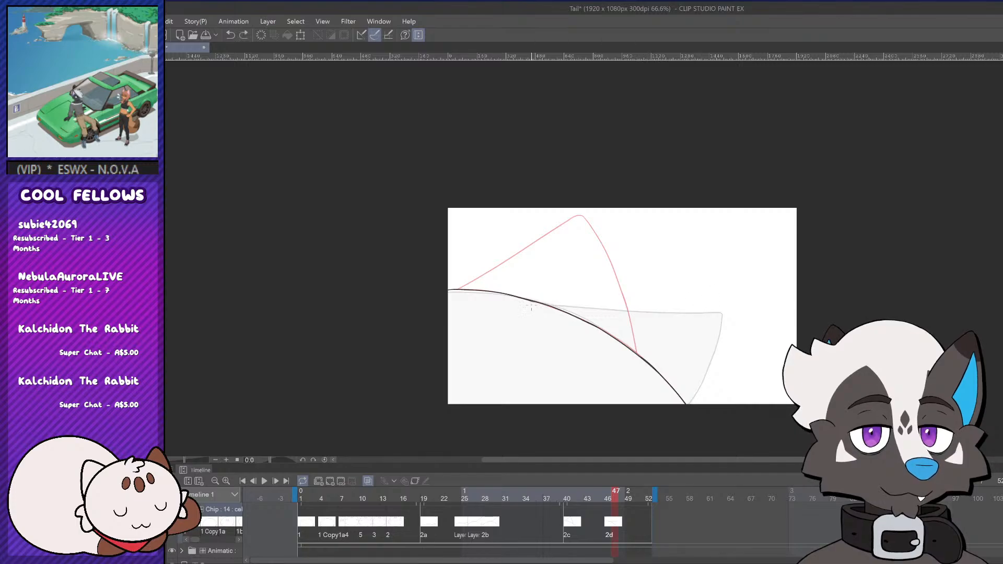
{"action": "left_click_drag", "start_coordinate": [531, 304], "coordinate": [703, 309]}
{"action": "key", "text": "ctrl+z"}
{"action": "left_click_drag", "start_coordinate": [523, 302], "coordinate": [715, 317]}
{"action": "key", "text": "ctrl+z"}
{"action": "key", "text": "ctrl+z"}
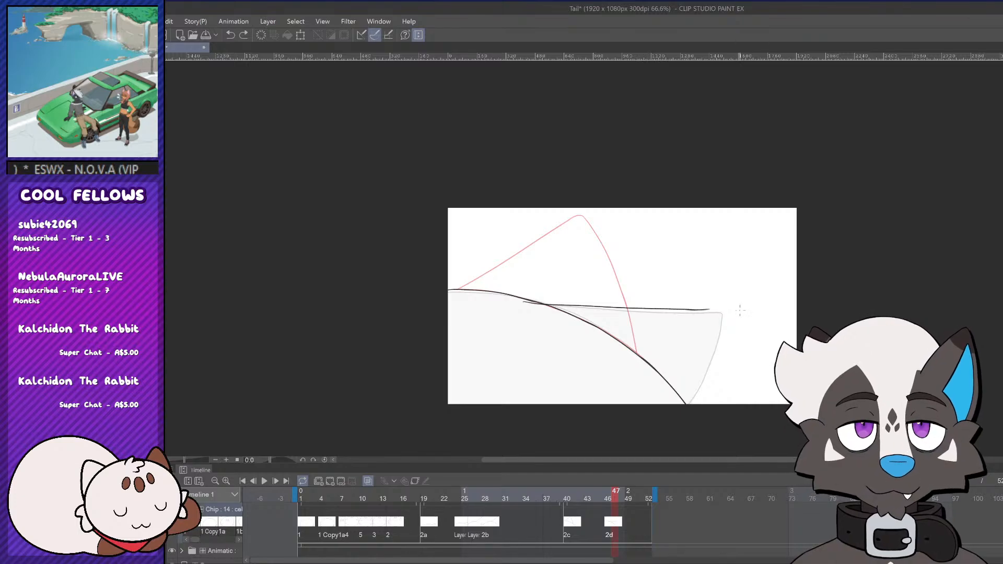
Ink the lowered shape's rounded outer corner and a first pass of its outer edge
{"action": "scroll", "coordinate": [691, 314], "scroll_direction": "up", "scroll_amount": 3}
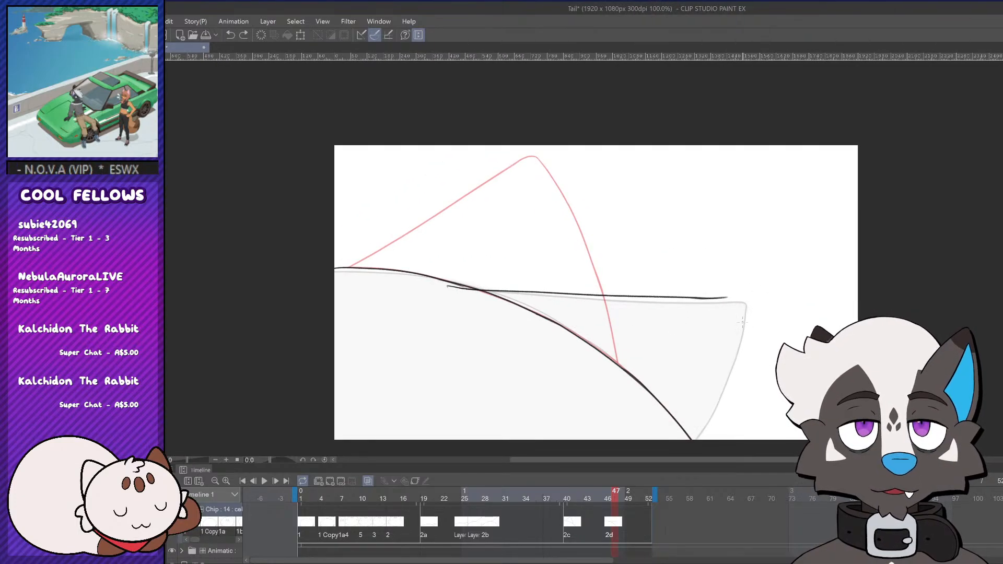
{"action": "key", "text": "ctrl+z"}
{"action": "mouse_move", "coordinate": [695, 299]}
{"action": "left_mouse_down"}
{"action": "mouse_move", "coordinate": [748, 294]}
{"action": "mouse_move", "coordinate": [689, 296]}
{"action": "mouse_move", "coordinate": [739, 294]}
{"action": "mouse_move", "coordinate": [694, 297]}
{"action": "mouse_move", "coordinate": [729, 298]}
{"action": "mouse_move", "coordinate": [716, 304]}
{"action": "mouse_move", "coordinate": [691, 299]}
{"action": "mouse_move", "coordinate": [754, 293]}
{"action": "mouse_move", "coordinate": [772, 280]}
{"action": "mouse_move", "coordinate": [763, 278]}
{"action": "mouse_move", "coordinate": [741, 320]}
{"action": "mouse_move", "coordinate": [753, 325]}
{"action": "mouse_move", "coordinate": [745, 275]}
{"action": "mouse_move", "coordinate": [757, 273]}
{"action": "mouse_move", "coordinate": [744, 274]}
{"action": "mouse_move", "coordinate": [761, 272]}
{"action": "mouse_move", "coordinate": [744, 272]}
{"action": "mouse_move", "coordinate": [761, 273]}
{"action": "mouse_move", "coordinate": [746, 275]}
{"action": "mouse_move", "coordinate": [761, 278]}
{"action": "mouse_move", "coordinate": [764, 311]}
{"action": "mouse_move", "coordinate": [751, 314]}
{"action": "mouse_move", "coordinate": [709, 419]}
{"action": "left_mouse_up"}
{"action": "key", "text": "ctrl+z"}
{"action": "key", "text": "ctrl+z"}
{"action": "key", "text": "ctrl+z"}
{"action": "key", "text": "ctrl+z"}
{"action": "key", "text": "ctrl+z"}
{"action": "scroll", "coordinate": [772, 287], "scroll_direction": "down", "scroll_amount": 1}
{"action": "scroll", "coordinate": [772, 280], "scroll_direction": "down", "scroll_amount": 3}
{"action": "scroll", "coordinate": [742, 320], "scroll_direction": "up", "scroll_amount": 4}
{"action": "key", "text": "ctrl+z"}
{"action": "key", "text": "ctrl+z"}
{"action": "key", "text": "ctrl+z"}
{"action": "key", "text": "ctrl+z"}
{"action": "key", "text": "ctrl+z"}
{"action": "key", "text": "ctrl+z"}
{"action": "key", "text": "ctrl+z"}
{"action": "key", "text": "ctrl+z"}
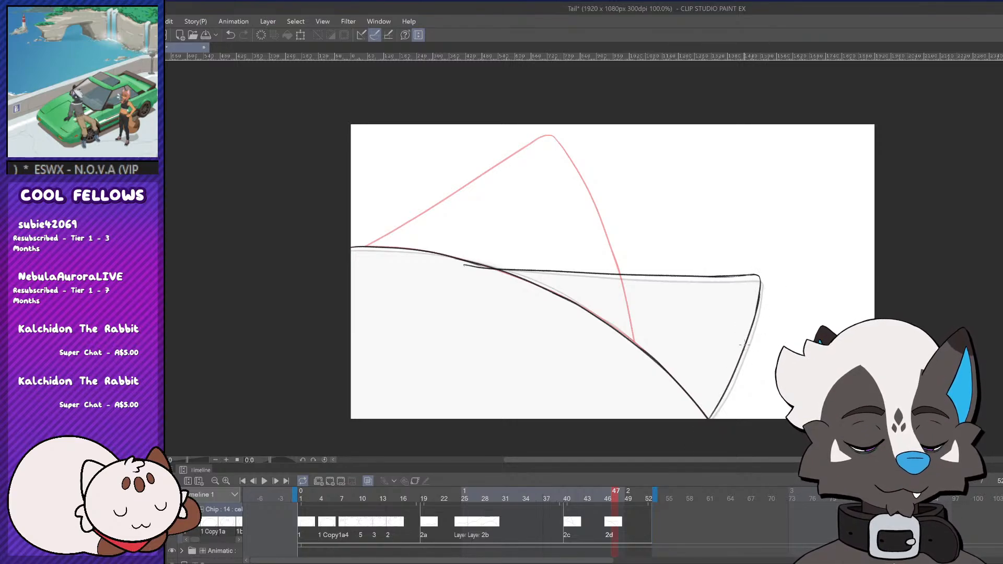
Try re-inking the outer edge as a smoother line from the rounded corner down to the body curve's end
{"action": "key", "text": "ctrl+z"}
{"action": "mouse_move", "coordinate": [759, 298]}
{"action": "left_mouse_down"}
{"action": "mouse_move", "coordinate": [731, 376]}
{"action": "mouse_move", "coordinate": [709, 419]}
{"action": "left_mouse_up"}
{"action": "key", "text": "ctrl+z"}
{"action": "left_click_drag", "start_coordinate": [759, 298], "coordinate": [709, 419]}
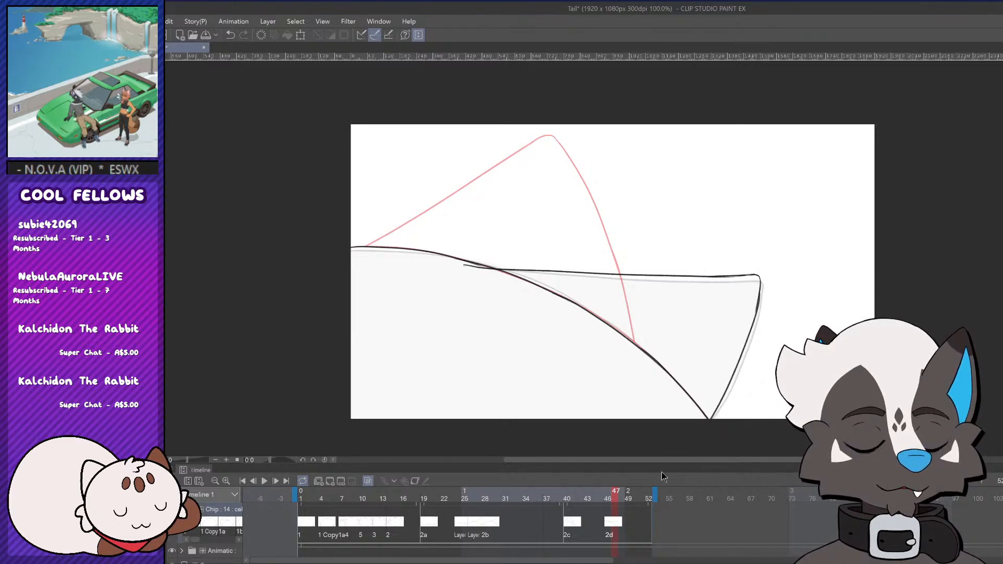
{"action": "key", "text": "ctrl+z"}
{"action": "left_click_drag", "start_coordinate": [737, 358], "coordinate": [710, 419]}
{"action": "key", "text": "ctrl+z"}
{"action": "left_click_drag", "start_coordinate": [736, 359], "coordinate": [709, 419]}
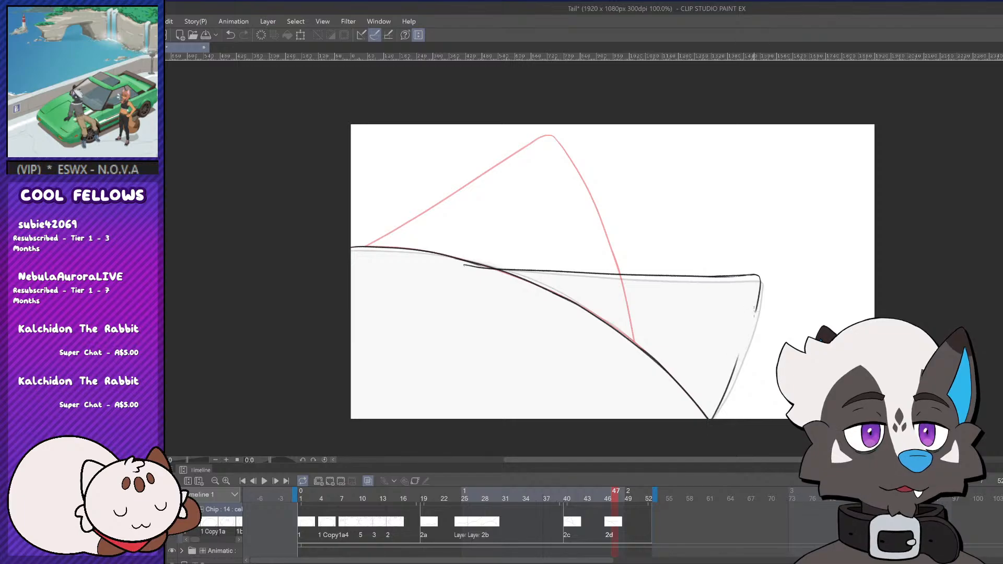
{"action": "key", "text": "ctrl+z"}
{"action": "key", "text": "ctrl+z"}
{"action": "left_click_drag", "start_coordinate": [758, 300], "coordinate": [710, 419]}
{"action": "key", "text": "ctrl+z"}
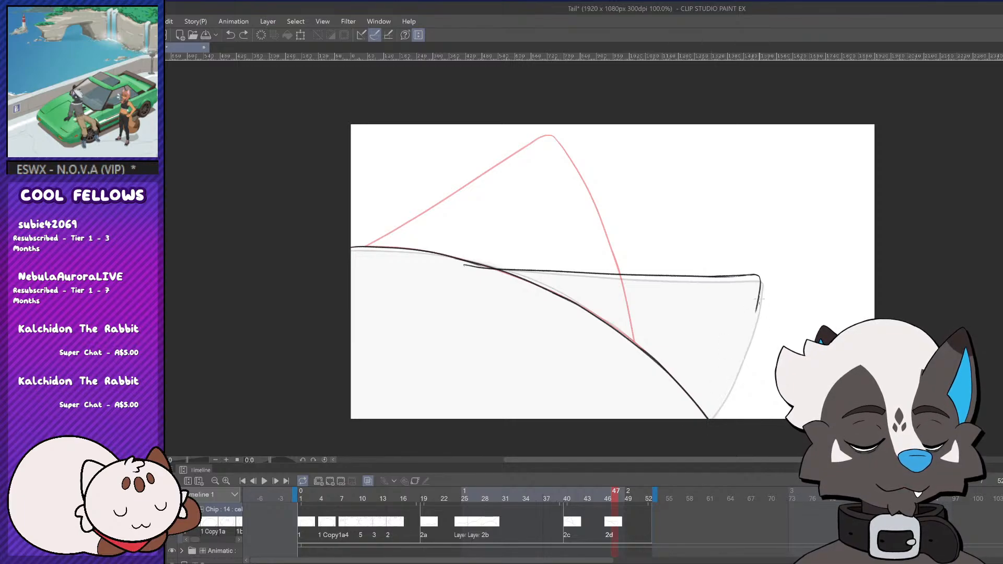
{"action": "key", "text": "ctrl+z"}
{"action": "left_click_drag", "start_coordinate": [758, 301], "coordinate": [689, 477]}
{"action": "key", "text": "ctrl+z"}
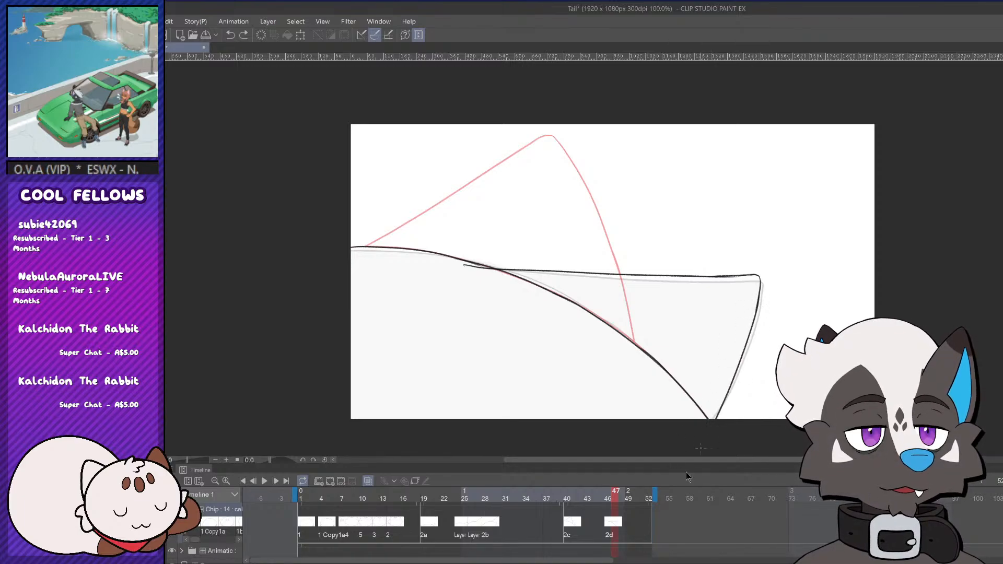
{"action": "key", "text": "ctrl+z"}
{"action": "left_click_drag", "start_coordinate": [758, 305], "coordinate": [710, 419]}
{"action": "key", "text": "ctrl+z"}
{"action": "left_click_drag", "start_coordinate": [758, 303], "coordinate": [637, 516]}
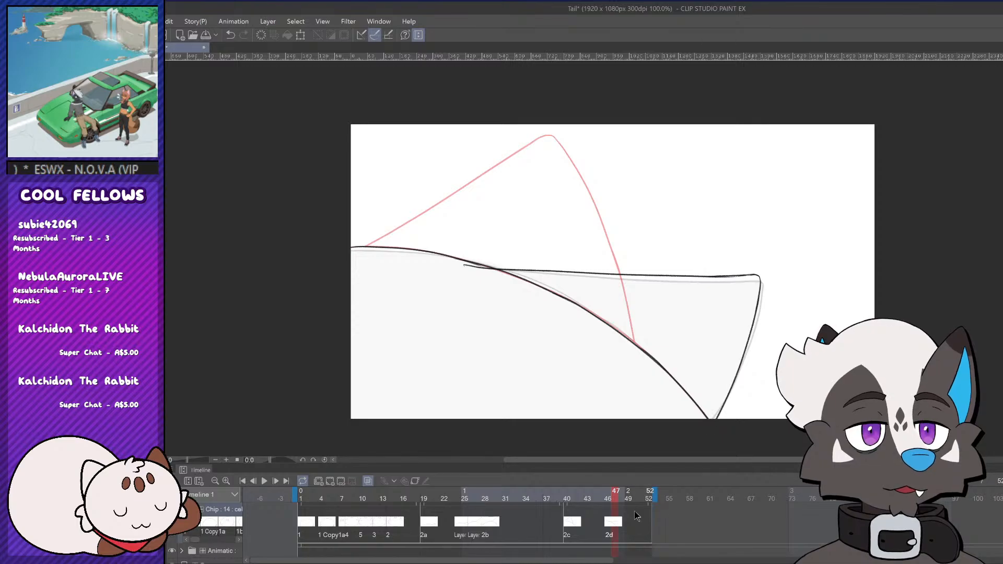
Ink the outer edge in short joined segments down to the body curve and erase the upper edge's overshoot inside the body
{"action": "key", "text": "ctrl+z"}
{"action": "mouse_move", "coordinate": [758, 308]}
{"action": "left_mouse_down"}
{"action": "mouse_move", "coordinate": [711, 419]}
{"action": "mouse_move", "coordinate": [750, 329]}
{"action": "left_mouse_up"}
{"action": "key", "text": "ctrl+z"}
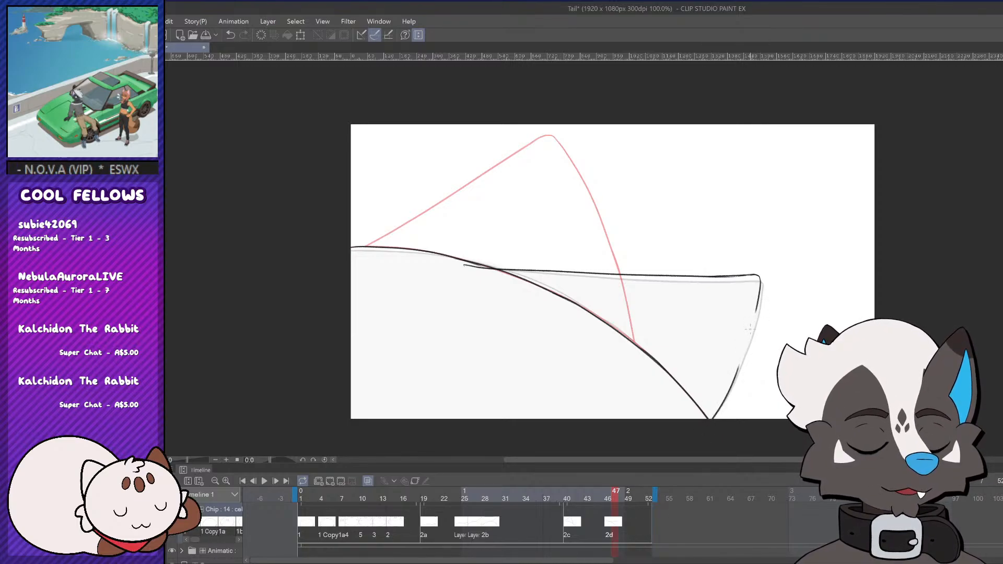
{"action": "key", "text": "ctrl+z"}
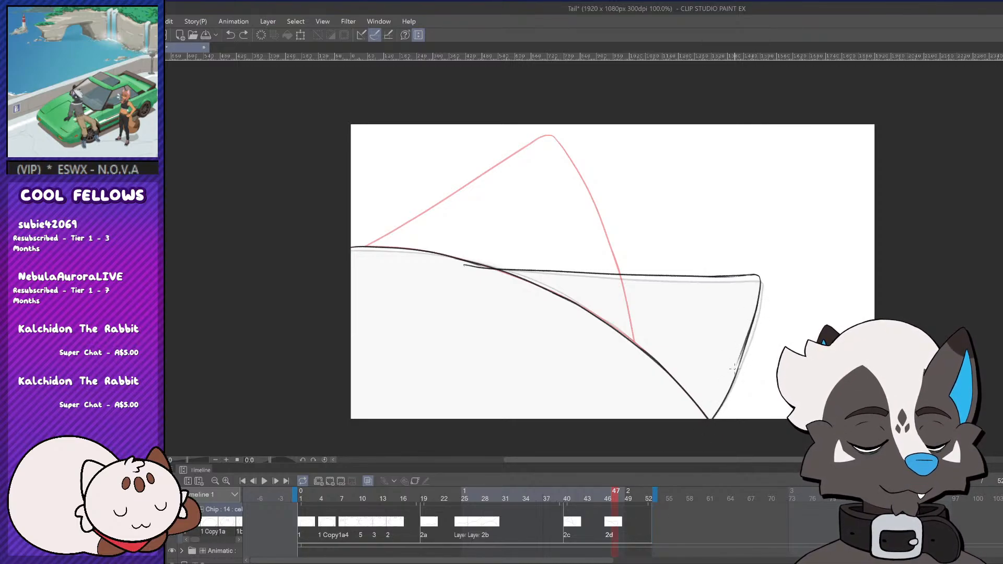
{"action": "left_click_drag", "start_coordinate": [757, 305], "coordinate": [732, 387]}
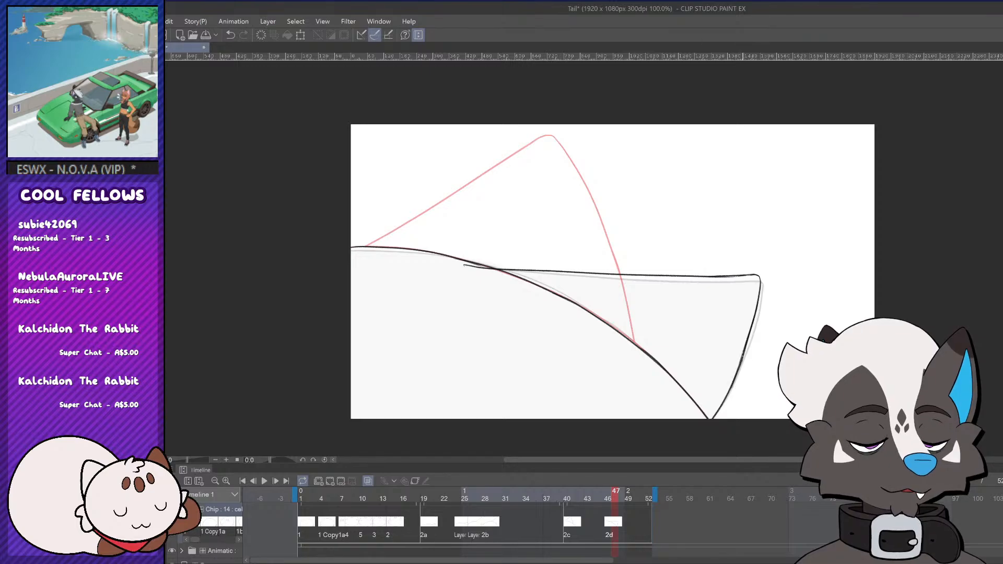
{"action": "key", "text": "ctrl+z"}
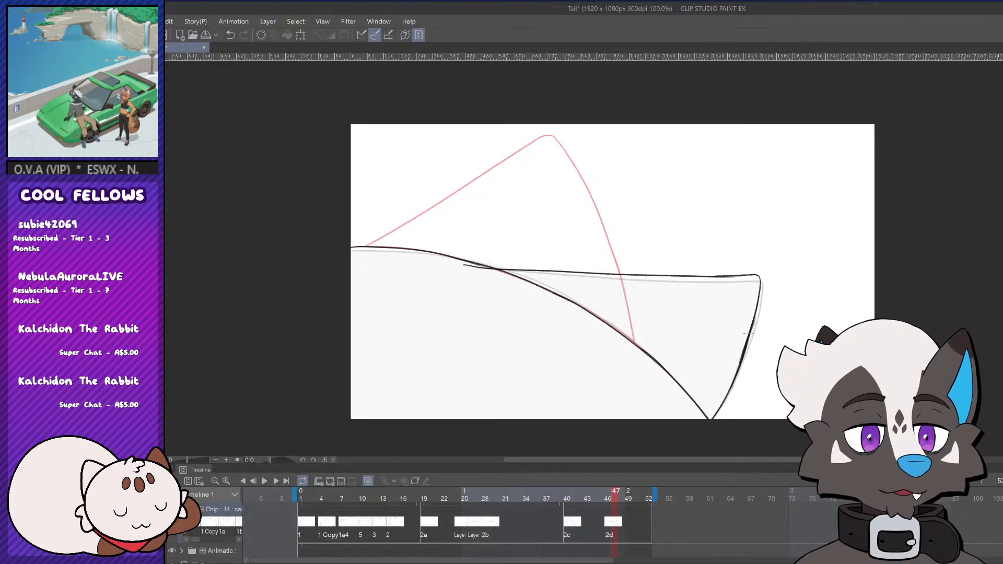
{"action": "left_click_drag", "start_coordinate": [748, 337], "coordinate": [742, 355]}
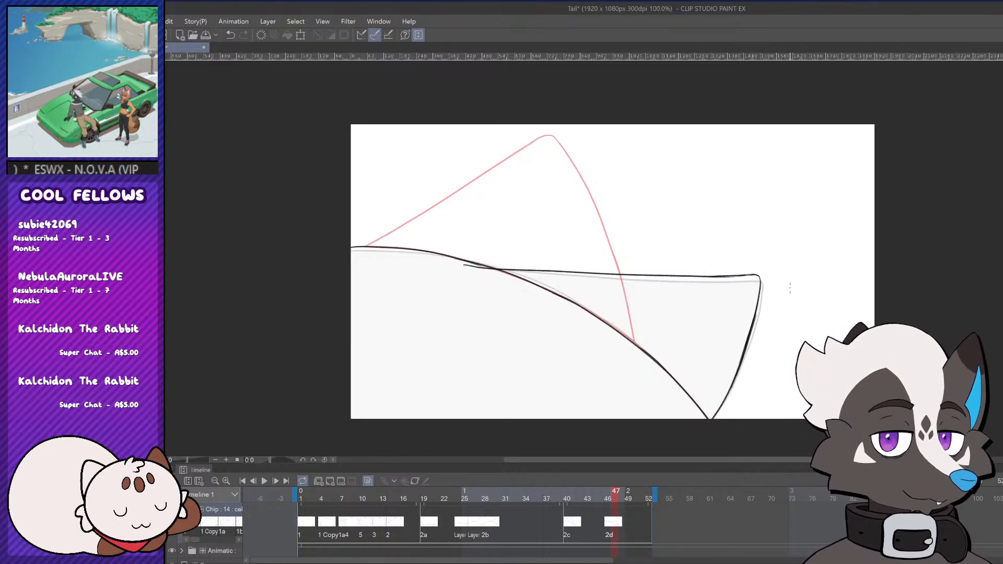
{"action": "key", "text": "ctrl+z"}
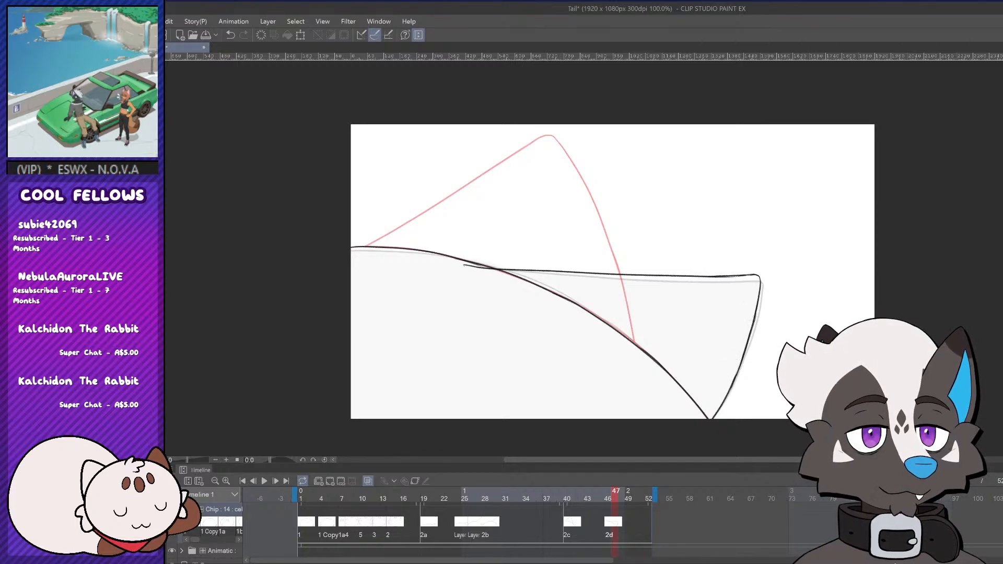
{"action": "left_click_drag", "start_coordinate": [754, 316], "coordinate": [751, 329]}
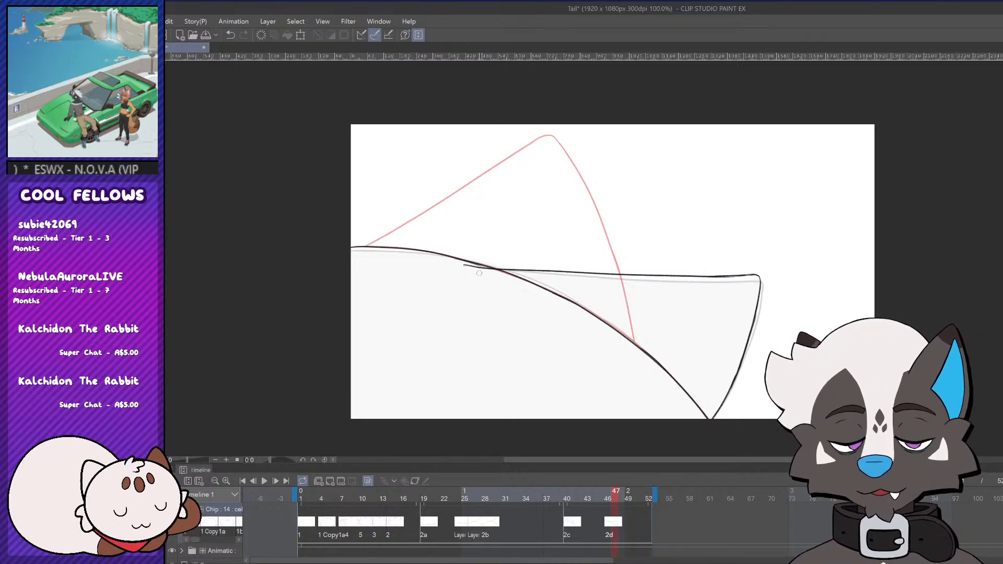
{"action": "left_click_drag", "start_coordinate": [475, 268], "coordinate": [477, 263]}
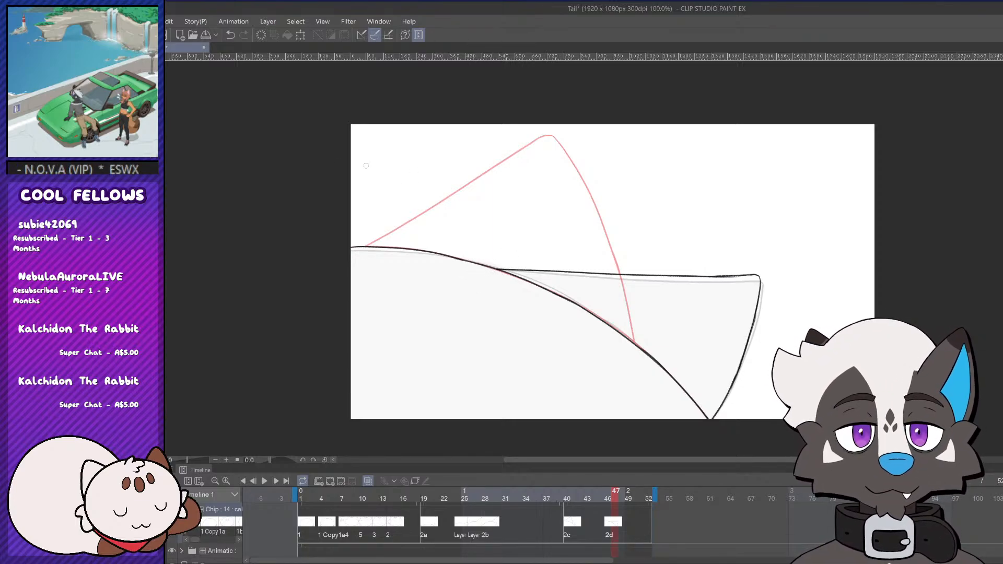
{"action": "scroll", "coordinate": [789, 227], "scroll_direction": "down", "scroll_amount": 1}
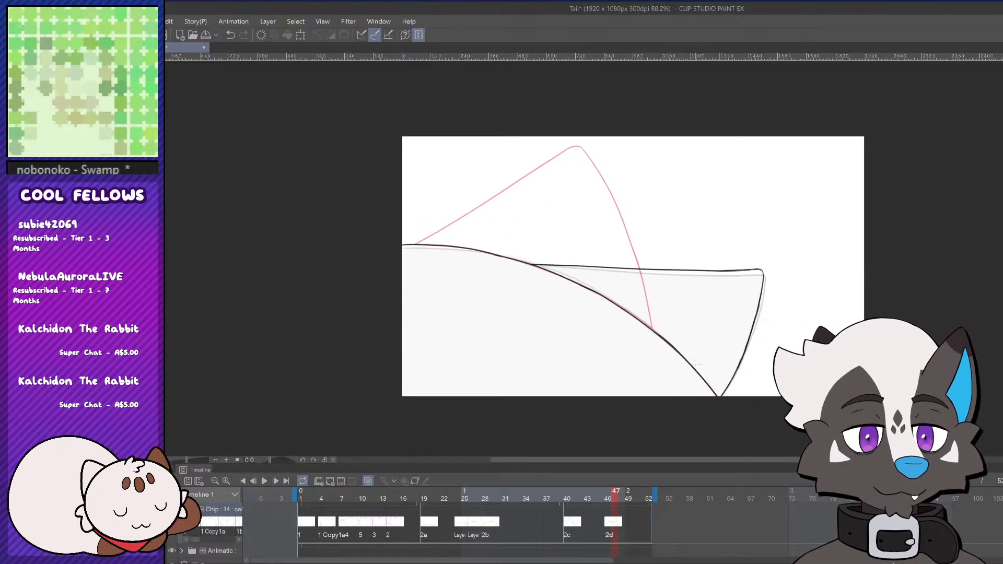
Add a new Chip animation cel at frame 49
{"action": "left_click_drag", "start_coordinate": [617, 500], "coordinate": [669, 491]}
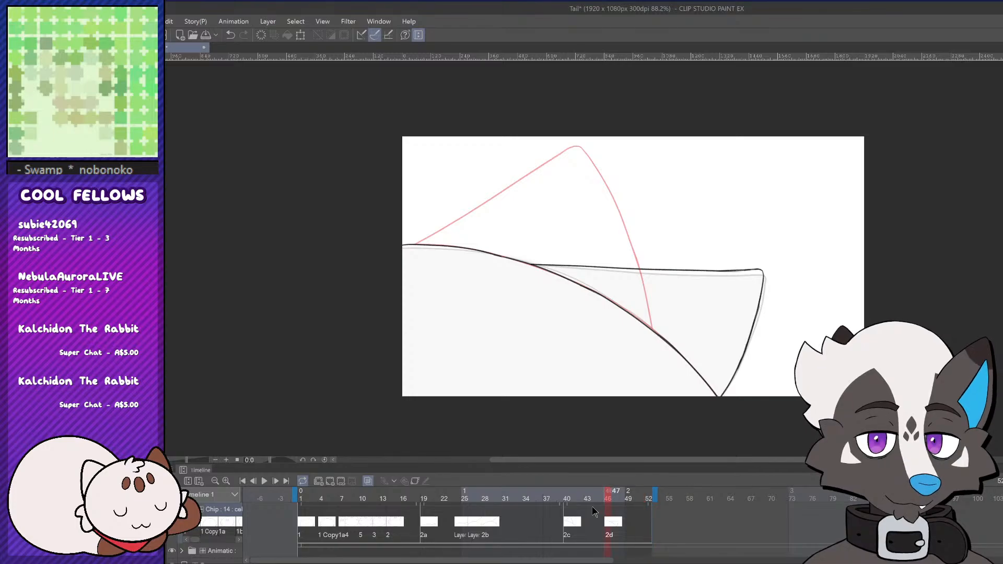
{"action": "left_click", "coordinate": [631, 499]}
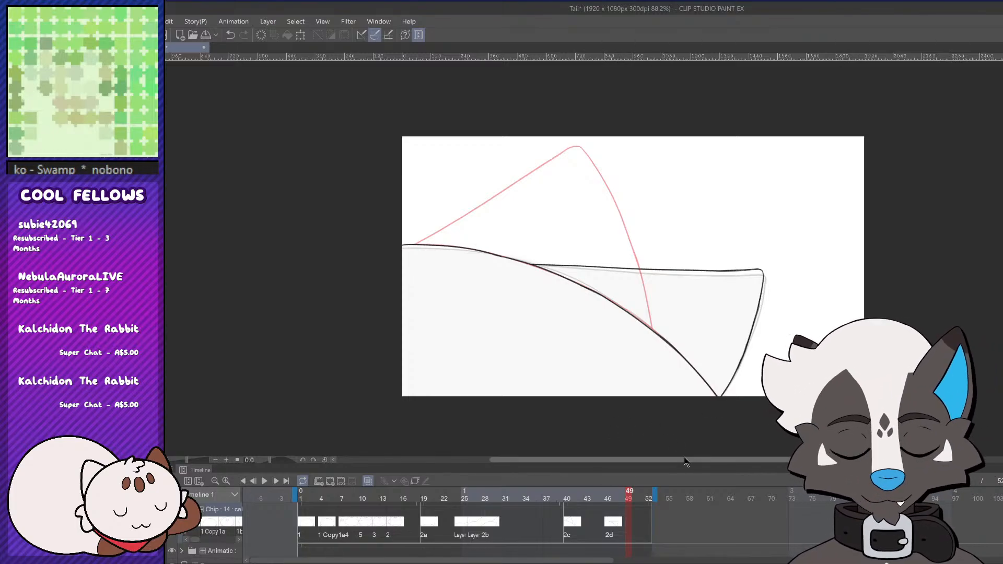
{"action": "scroll", "coordinate": [585, 528], "scroll_direction": "down", "scroll_amount": 2}
{"action": "scroll", "coordinate": [586, 529], "scroll_direction": "up", "scroll_amount": 3}
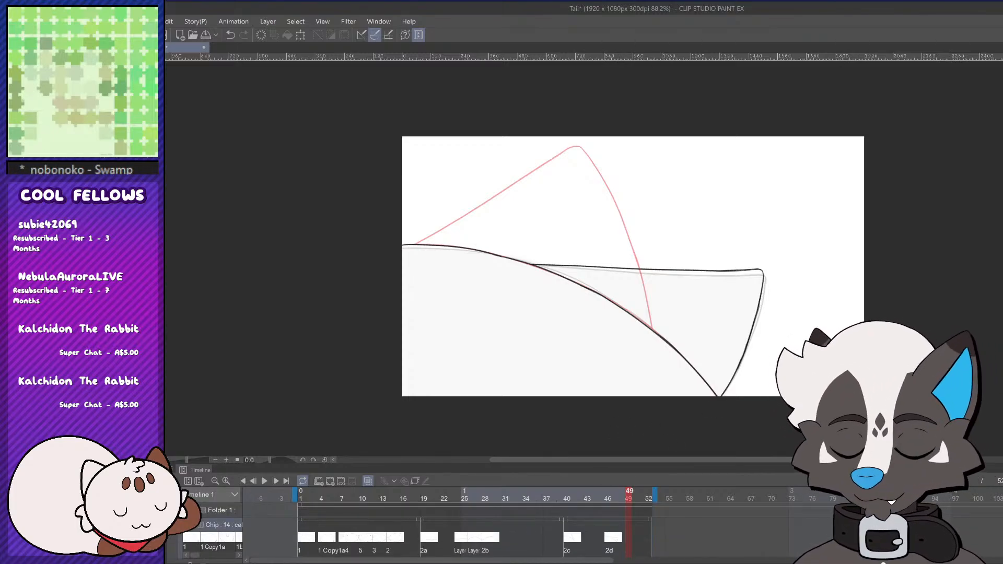
{"action": "left_click", "coordinate": [329, 480]}
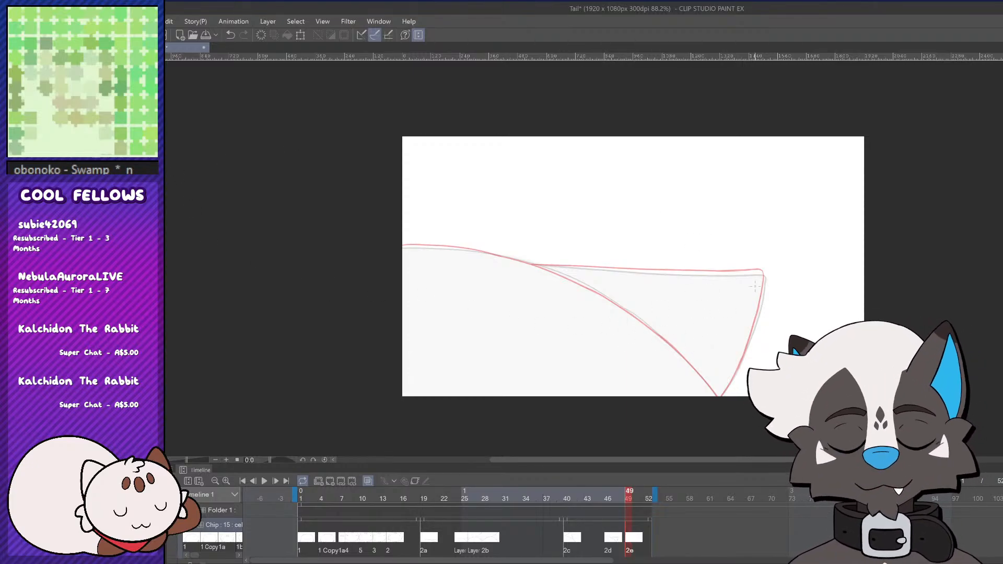
Ink the body curve over the onion skin on the frame 49 cel, from the canvas's bottom edge past the tail shape's junction
{"action": "mouse_move", "coordinate": [830, 307]}
{"action": "left_mouse_down"}
{"action": "mouse_move", "coordinate": [663, 412]}
{"action": "mouse_move", "coordinate": [549, 408]}
{"action": "mouse_move", "coordinate": [487, 316]}
{"action": "left_mouse_up"}
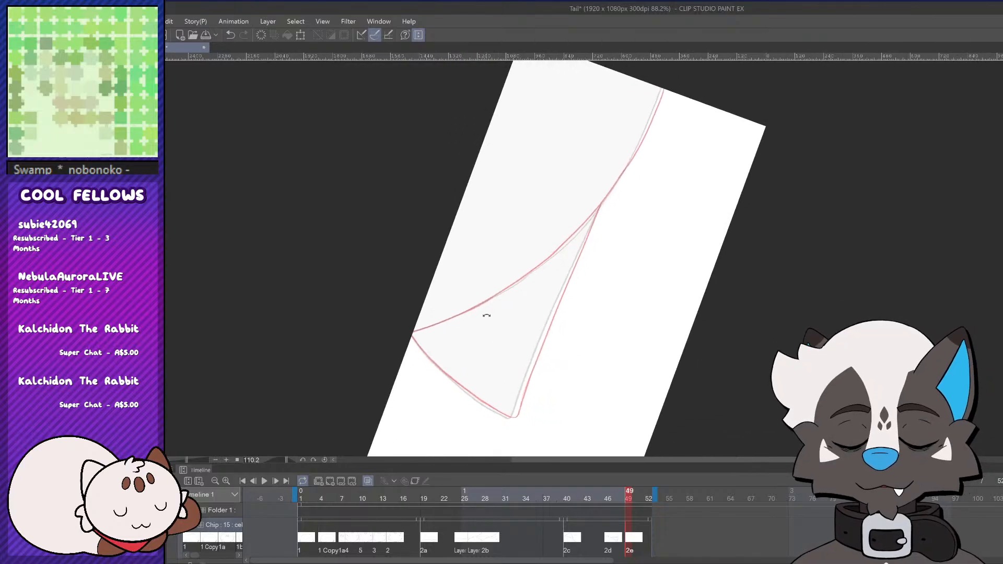
{"action": "scroll", "coordinate": [491, 334], "scroll_direction": "down", "scroll_amount": 2}
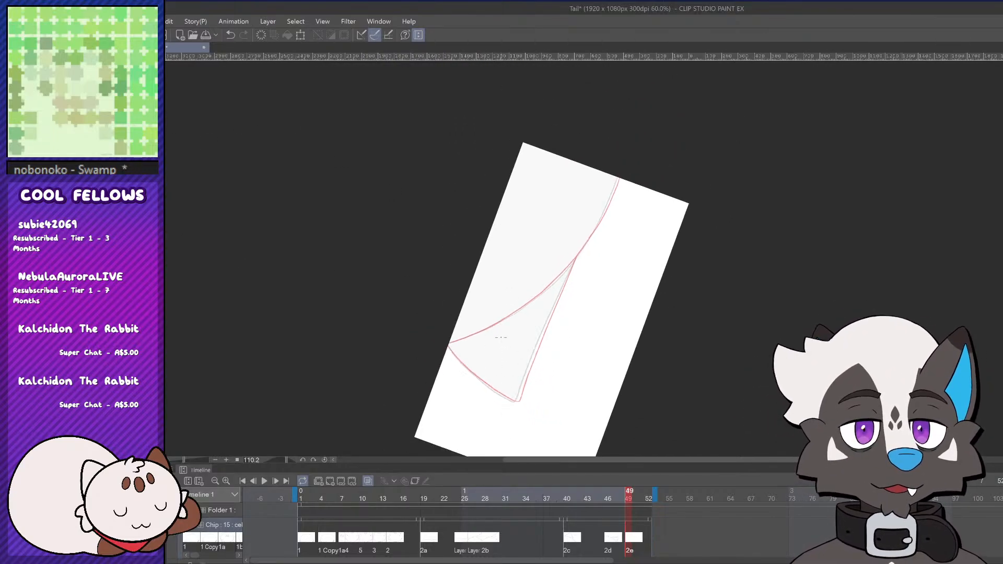
{"action": "mouse_move", "coordinate": [422, 382]}
{"action": "left_mouse_down"}
{"action": "mouse_move", "coordinate": [480, 365]}
{"action": "mouse_move", "coordinate": [468, 366]}
{"action": "mouse_move", "coordinate": [529, 327]}
{"action": "left_mouse_up"}
{"action": "key", "text": "ctrl+z"}
{"action": "mouse_move", "coordinate": [468, 367]}
{"action": "left_mouse_down"}
{"action": "mouse_move", "coordinate": [534, 324]}
{"action": "mouse_move", "coordinate": [468, 367]}
{"action": "mouse_move", "coordinate": [556, 304]}
{"action": "mouse_move", "coordinate": [520, 327]}
{"action": "mouse_move", "coordinate": [601, 255]}
{"action": "left_mouse_up"}
{"action": "key", "text": "ctrl+z"}
{"action": "key", "text": "ctrl+z"}
{"action": "key", "text": "ctrl+z"}
{"action": "mouse_move", "coordinate": [567, 293]}
{"action": "left_mouse_down"}
{"action": "mouse_move", "coordinate": [608, 248]}
{"action": "mouse_move", "coordinate": [576, 292]}
{"action": "left_mouse_up"}
{"action": "left_click_drag", "start_coordinate": [621, 179], "coordinate": [669, 179]}
{"action": "left_click_drag", "start_coordinate": [569, 329], "coordinate": [618, 258]}
{"action": "key", "text": "ctrl+z"}
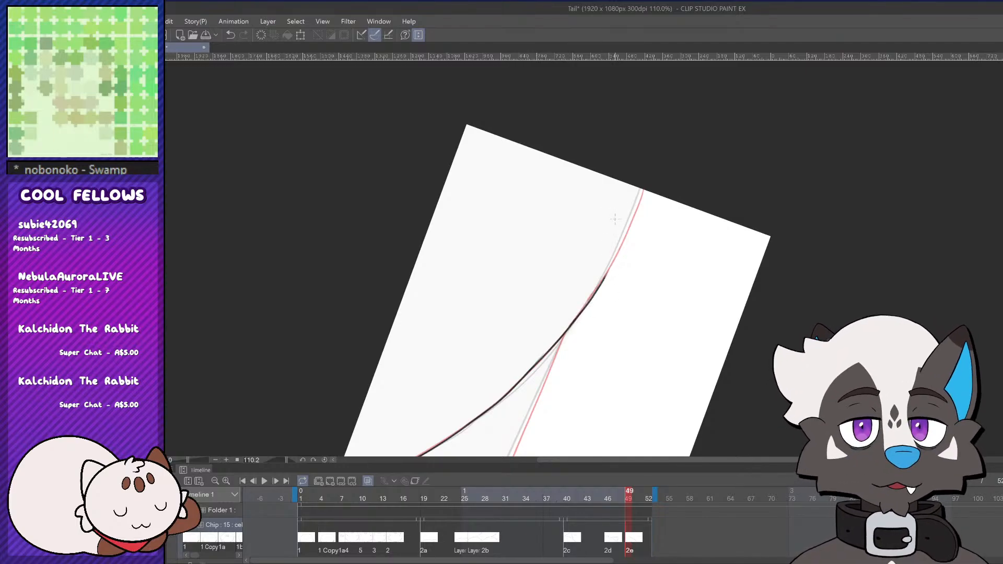
{"action": "key", "text": "ctrl+z"}
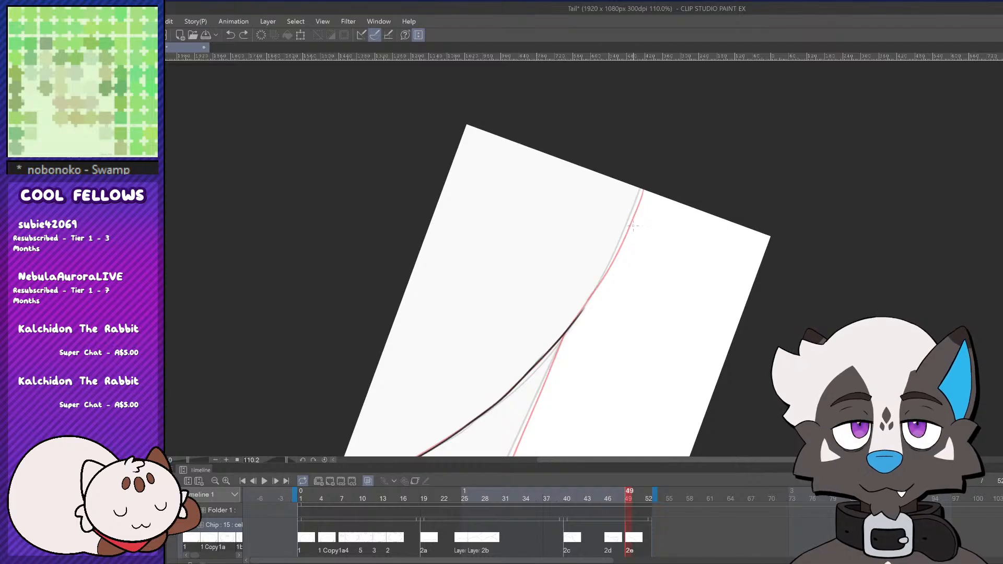
Ink the remaining body curve at the canvas's side edge and join it smoothly to the stroke past the tail shape's junction
{"action": "left_click_drag", "start_coordinate": [642, 191], "coordinate": [603, 277]}
{"action": "key", "text": "ctrl+z"}
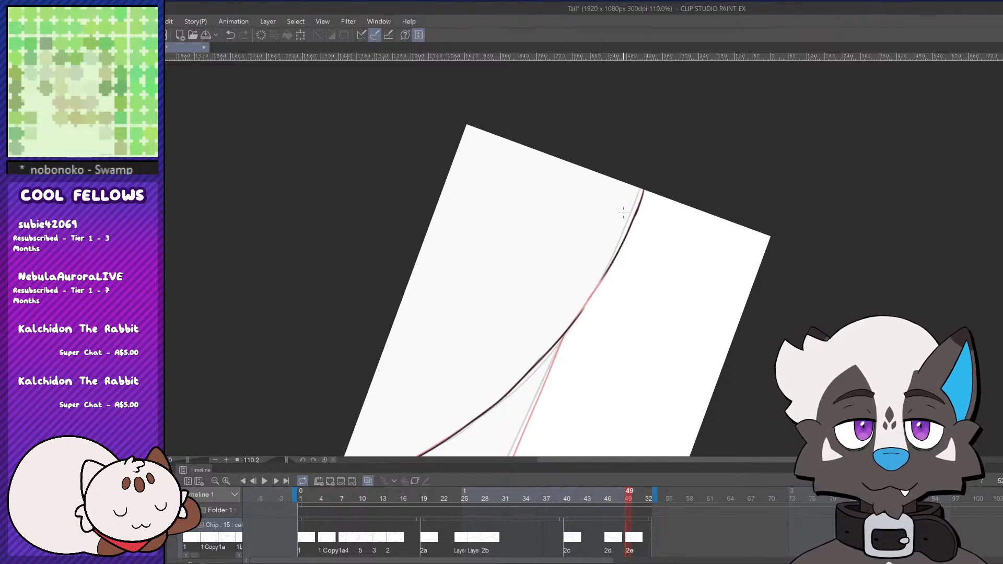
{"action": "key", "text": "ctrl+z"}
{"action": "left_click_drag", "start_coordinate": [578, 314], "coordinate": [619, 253]}
{"action": "key", "text": "ctrl+z"}
{"action": "left_click_drag", "start_coordinate": [580, 318], "coordinate": [623, 241]}
{"action": "key", "text": "ctrl+z"}
{"action": "left_click_drag", "start_coordinate": [577, 317], "coordinate": [609, 268]}
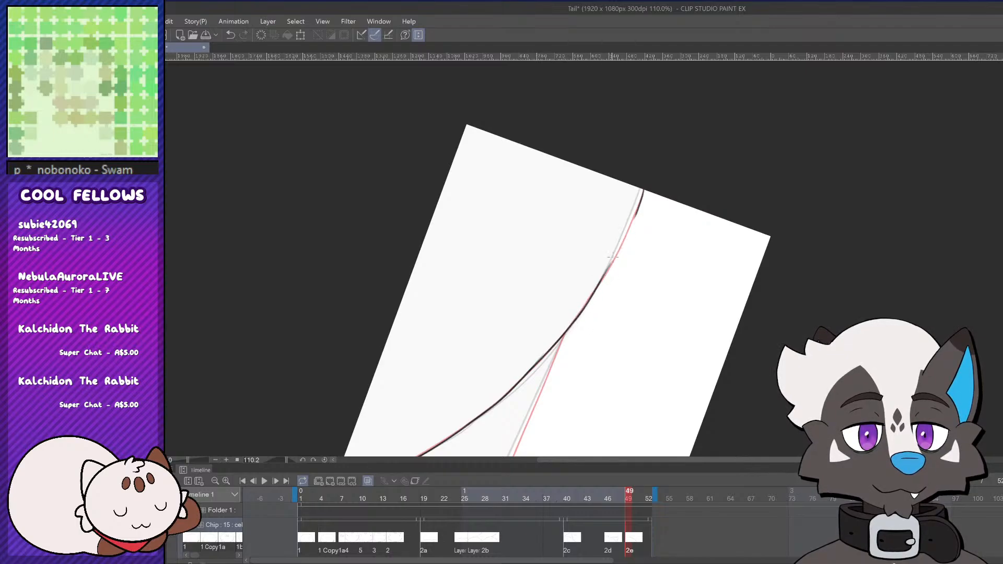
{"action": "key", "text": "ctrl+z"}
{"action": "mouse_move", "coordinate": [577, 317]}
{"action": "left_mouse_down"}
{"action": "mouse_move", "coordinate": [618, 247]}
{"action": "mouse_move", "coordinate": [610, 274]}
{"action": "mouse_move", "coordinate": [640, 193]}
{"action": "mouse_move", "coordinate": [629, 228]}
{"action": "left_mouse_up"}
{"action": "key", "text": "ctrl+z"}
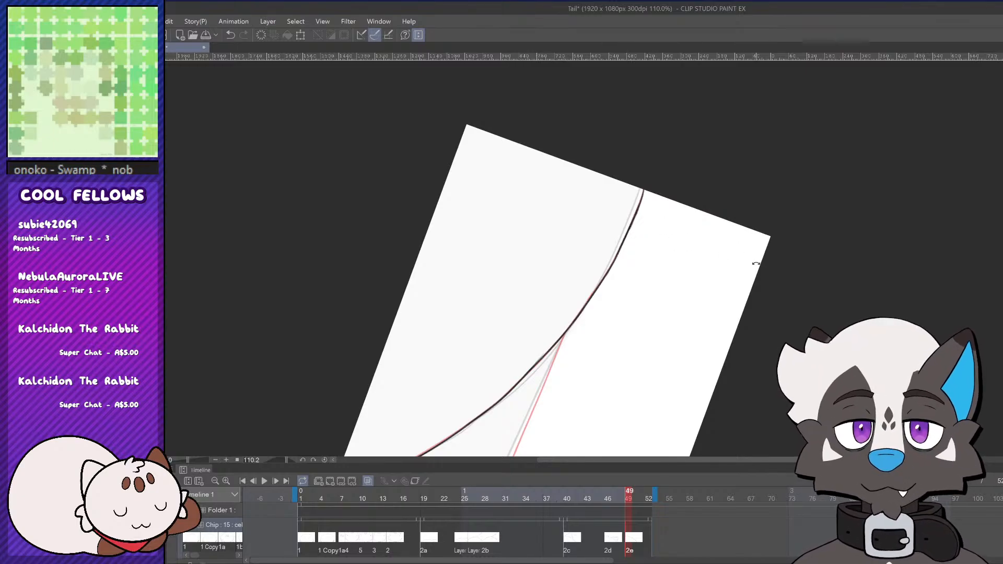
Try inking the tail shape's upper edge from just inside the body curve towards the outer corner
{"action": "left_click_drag", "start_coordinate": [794, 261], "coordinate": [487, 152]}
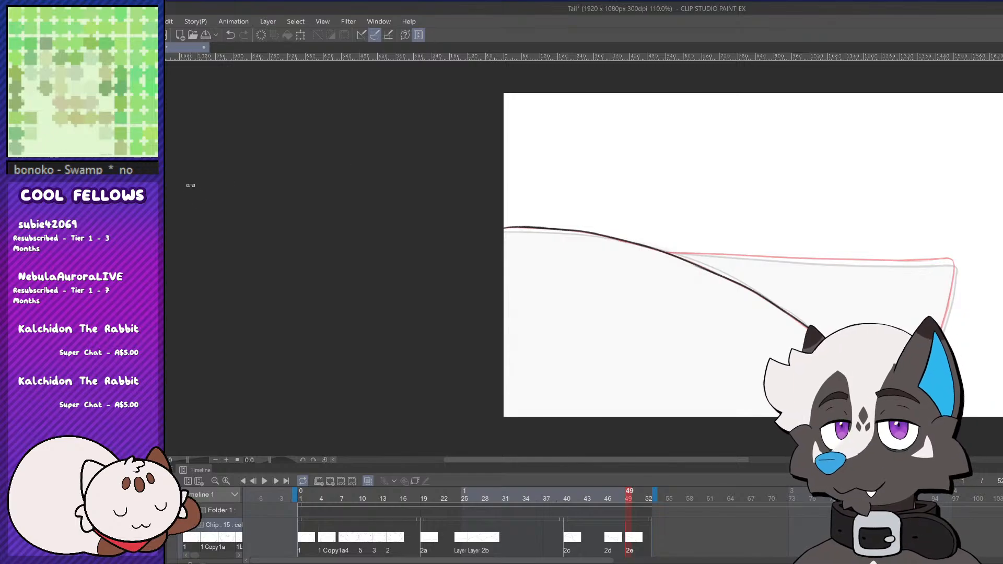
{"action": "scroll", "coordinate": [626, 324], "scroll_direction": "down", "scroll_amount": 2}
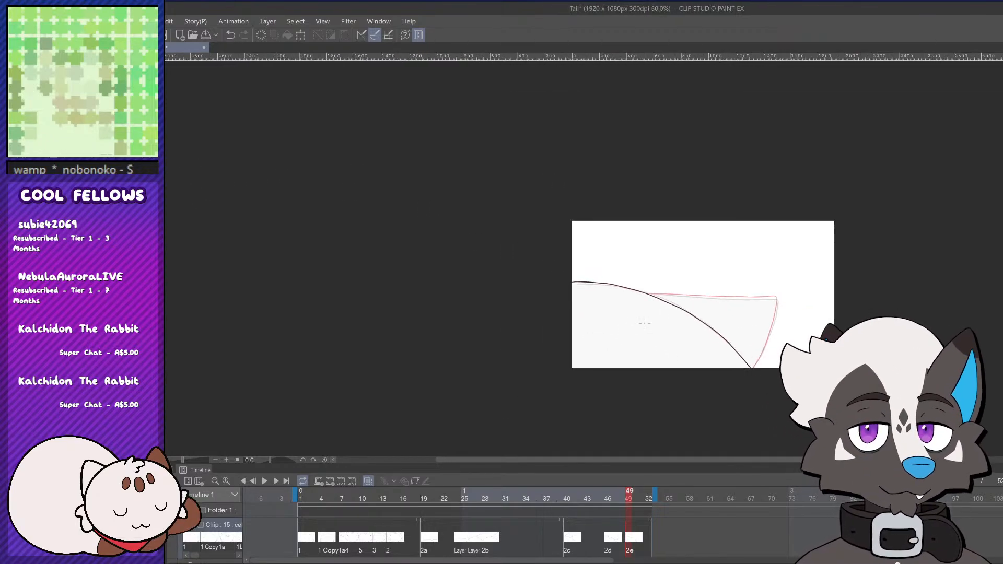
{"action": "left_click_drag", "start_coordinate": [627, 323], "coordinate": [614, 325]}
{"action": "scroll", "coordinate": [823, 308], "scroll_direction": "up", "scroll_amount": 1}
{"action": "left_click_drag", "start_coordinate": [551, 289], "coordinate": [741, 296]}
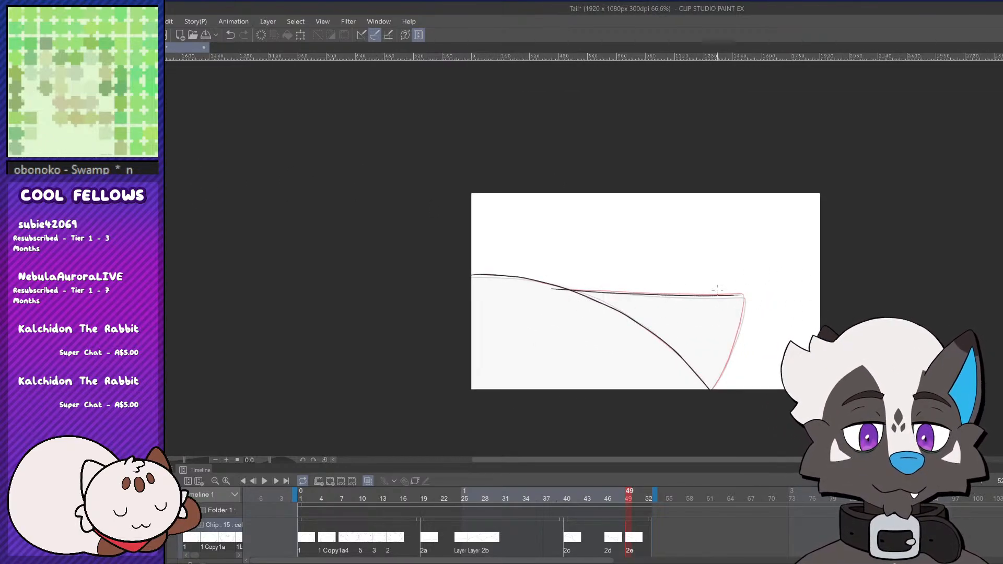
{"action": "scroll", "coordinate": [619, 313], "scroll_direction": "down", "scroll_amount": 1}
{"action": "scroll", "coordinate": [589, 310], "scroll_direction": "up", "scroll_amount": 1}
{"action": "key", "text": "ctrl+z"}
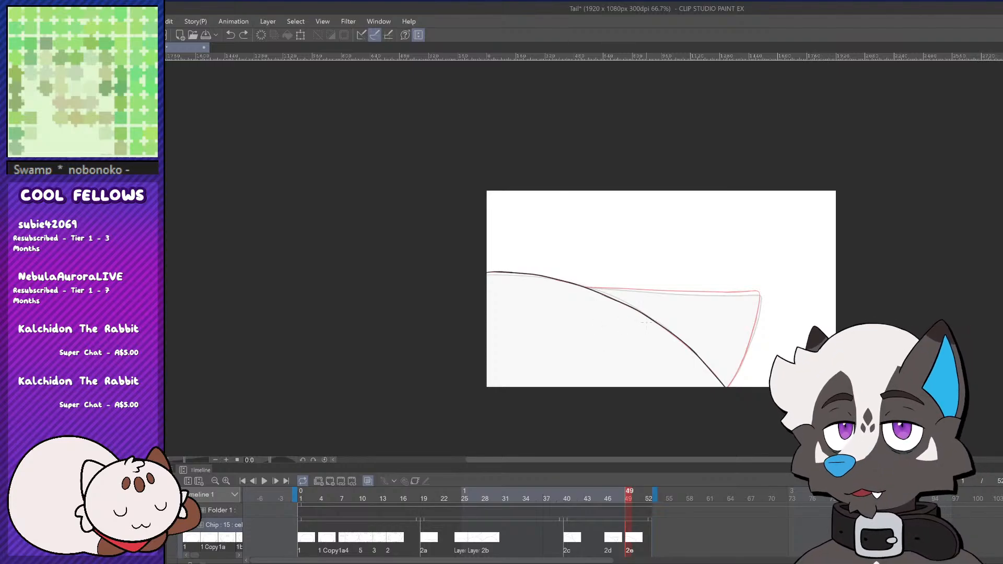
{"action": "left_click_drag", "start_coordinate": [570, 288], "coordinate": [751, 295]}
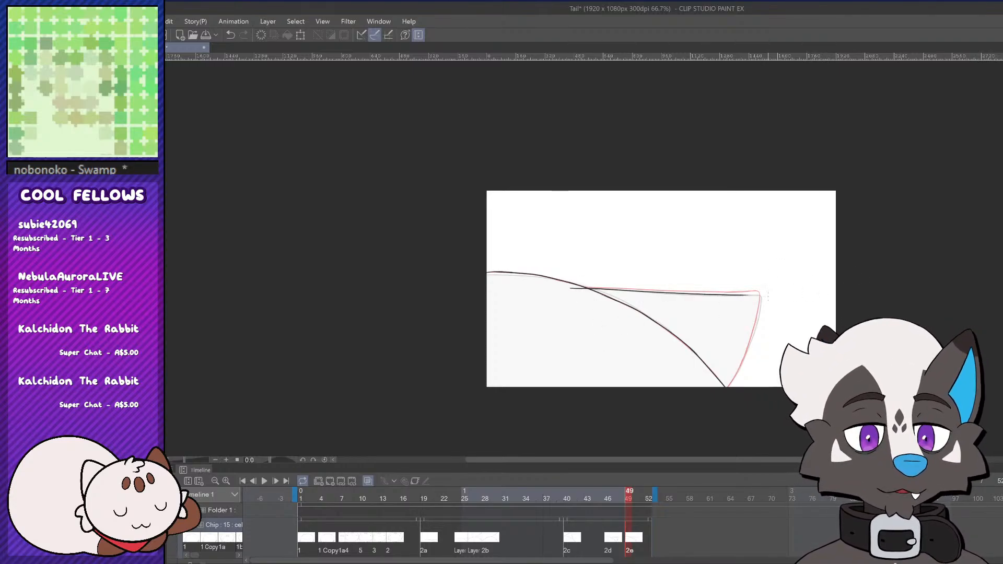
{"action": "key", "text": "ctrl+z"}
{"action": "left_click_drag", "start_coordinate": [570, 287], "coordinate": [694, 287]}
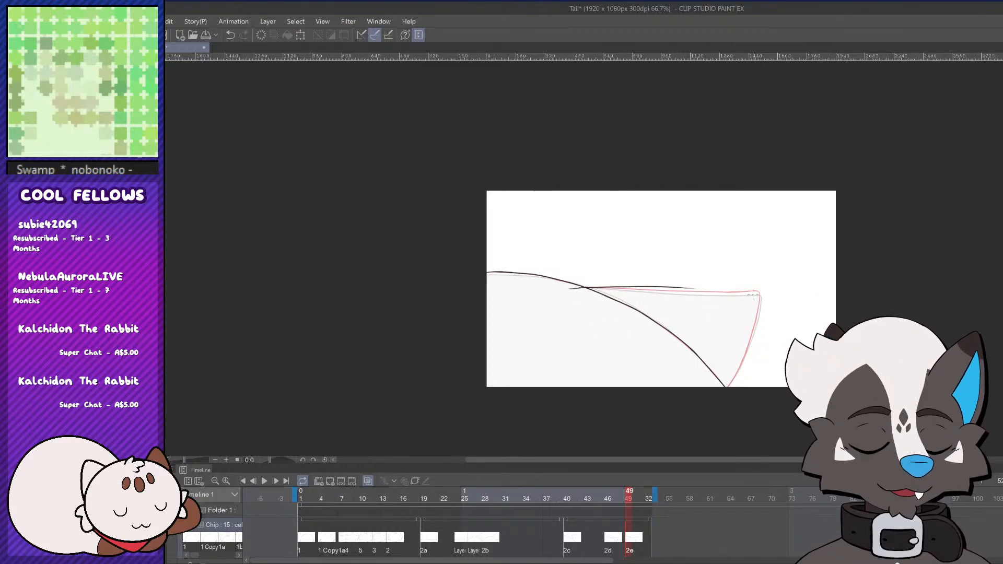
{"action": "key", "text": "ctrl+z"}
{"action": "left_click_drag", "start_coordinate": [571, 288], "coordinate": [678, 298]}
{"action": "key", "text": "ctrl+z"}
{"action": "left_click_drag", "start_coordinate": [577, 287], "coordinate": [679, 296]}
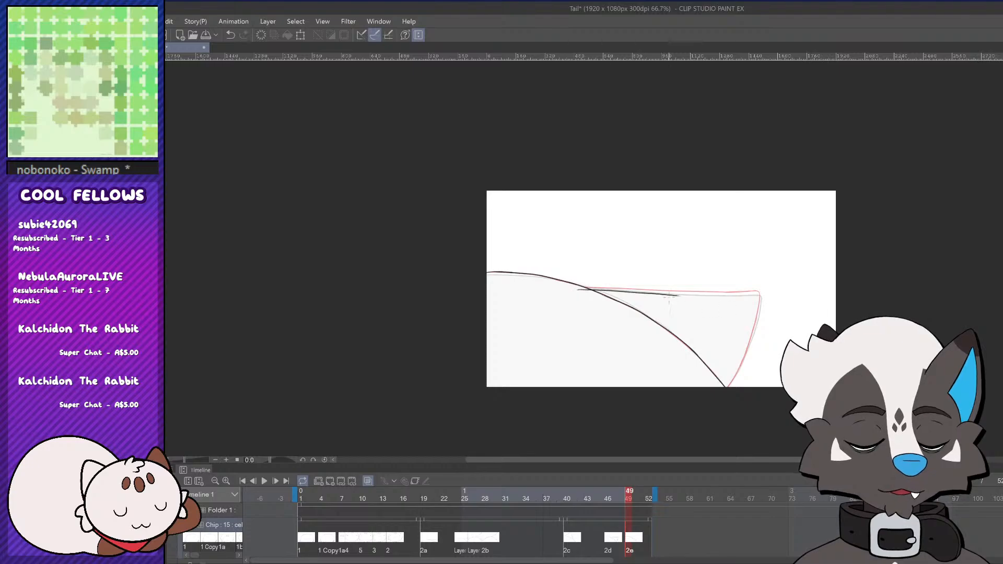
{"action": "key", "text": "ctrl+z"}
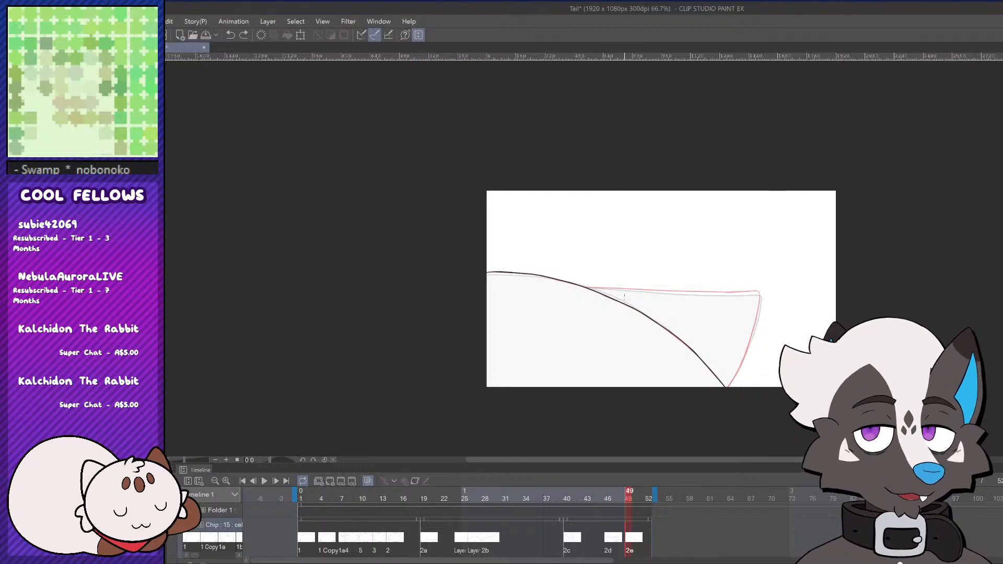
Ink the tail shape's upper edge slightly below the previous cel's line in joined segments, ending in the rounded outer corner
{"action": "left_click_drag", "start_coordinate": [577, 288], "coordinate": [738, 292]}
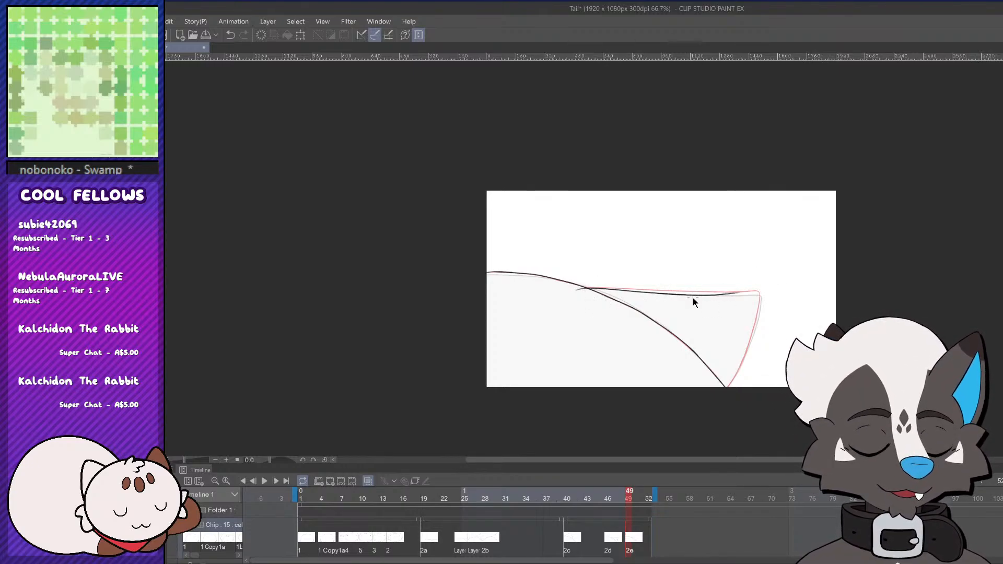
{"action": "key", "text": "ctrl+z"}
{"action": "left_click_drag", "start_coordinate": [671, 295], "coordinate": [745, 297]}
{"action": "key", "text": "ctrl+z"}
{"action": "left_click_drag", "start_coordinate": [671, 295], "coordinate": [747, 298]}
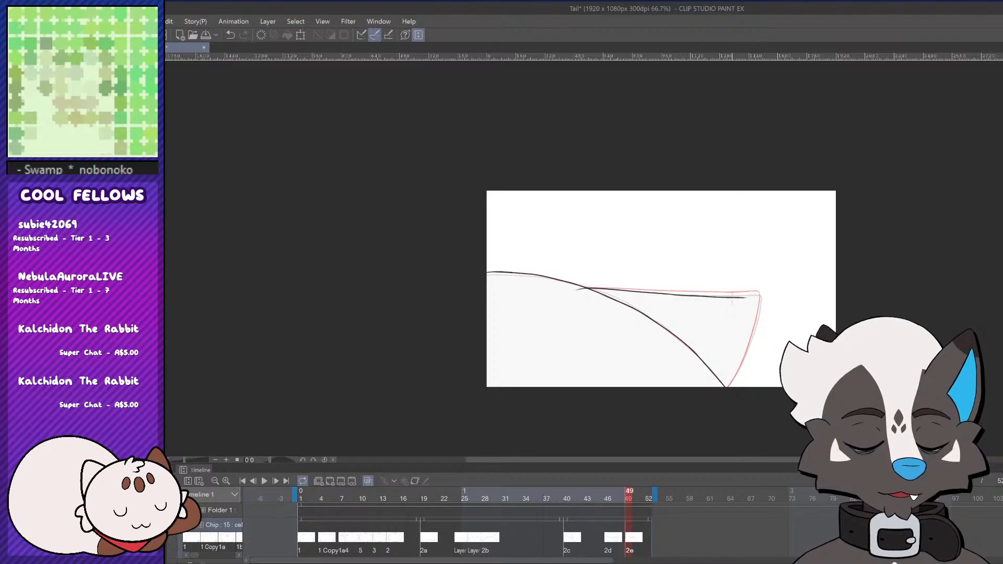
{"action": "key", "text": "ctrl+z"}
{"action": "key", "text": "ctrl+z"}
{"action": "left_click_drag", "start_coordinate": [668, 295], "coordinate": [759, 296]}
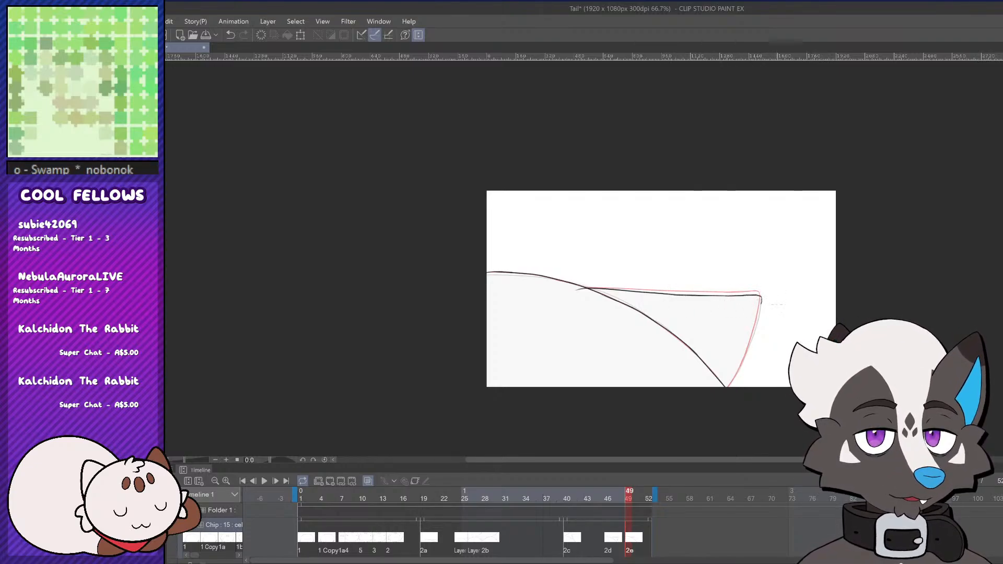
Ink the outer edge from the rounded corner down to the body curve's end and erase the upper edge's overshoot inside the body
{"action": "key", "text": "ctrl+z"}
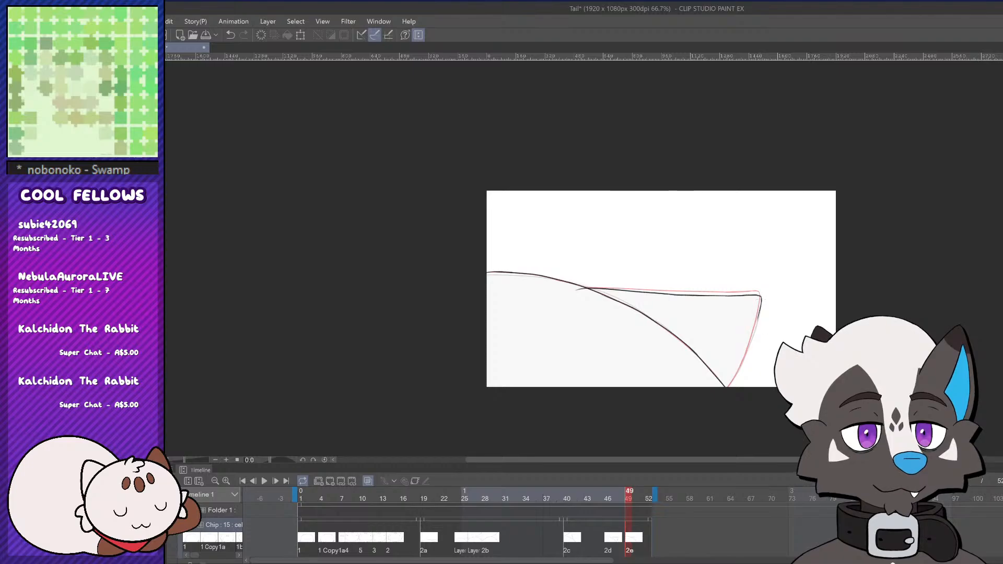
{"action": "key", "text": "ctrl+z"}
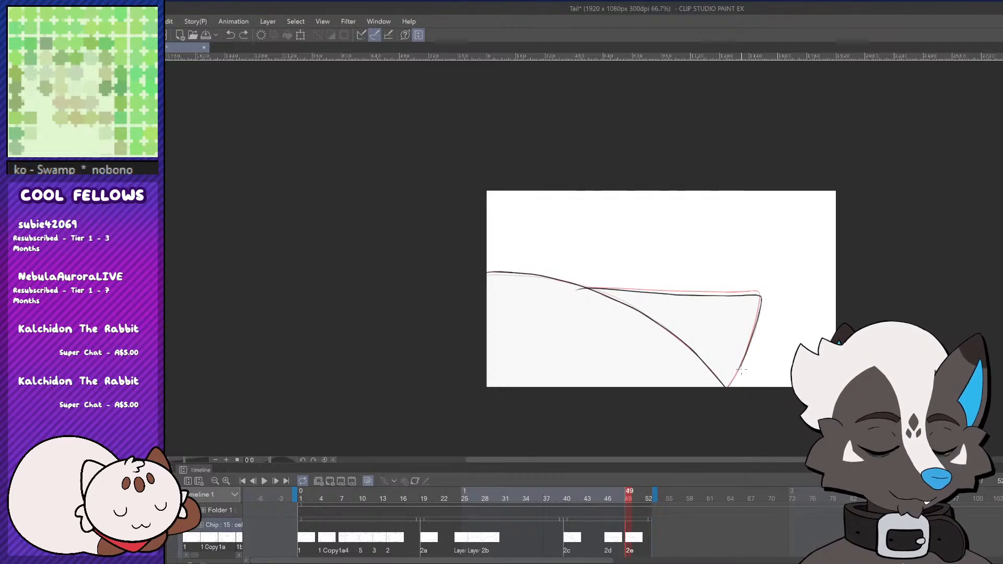
{"action": "left_click_drag", "start_coordinate": [741, 371], "coordinate": [759, 298]}
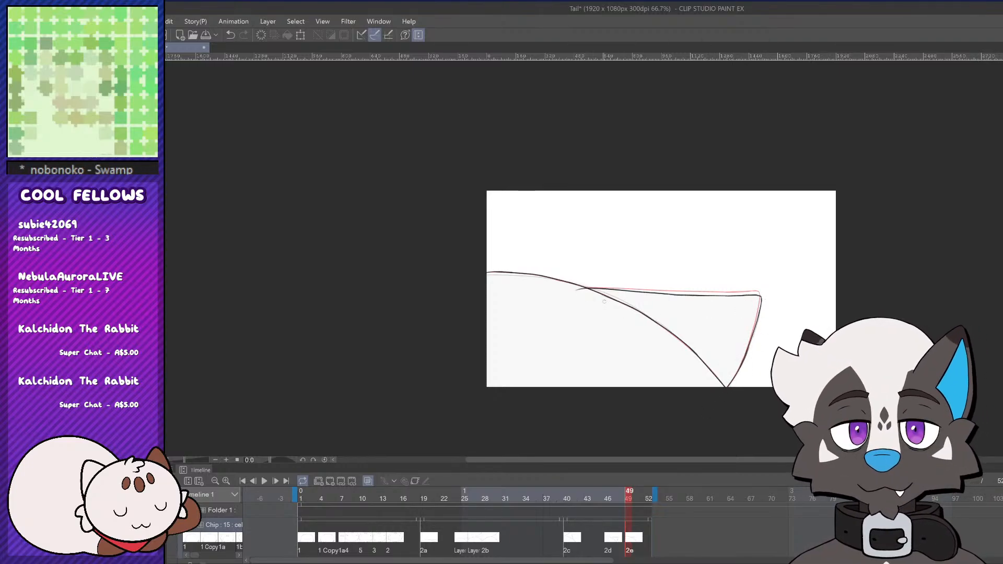
{"action": "scroll", "coordinate": [742, 356], "scroll_direction": "down", "scroll_amount": 2}
{"action": "scroll", "coordinate": [825, 378], "scroll_direction": "up", "scroll_amount": 2}
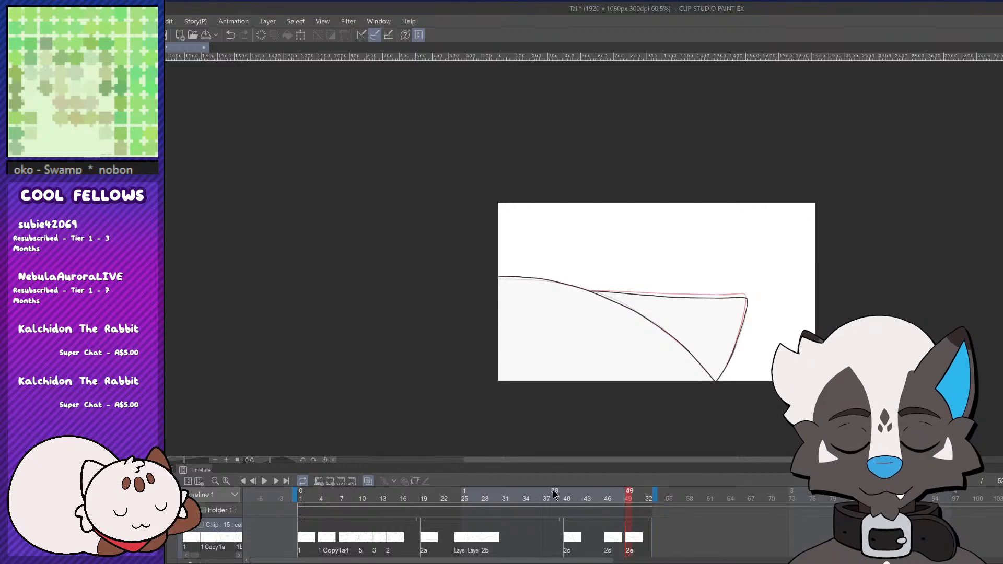
Play back the animation to review the newly inked frames with the rough animatic visible
{"action": "left_click", "coordinate": [555, 495]}
{"action": "left_click", "coordinate": [265, 482]}
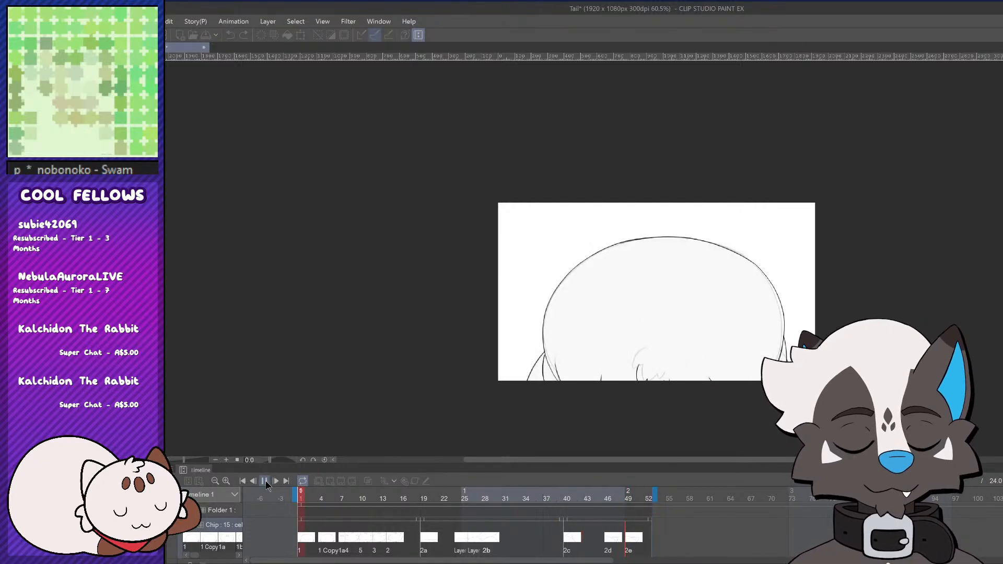
{"action": "left_click", "coordinate": [265, 481]}
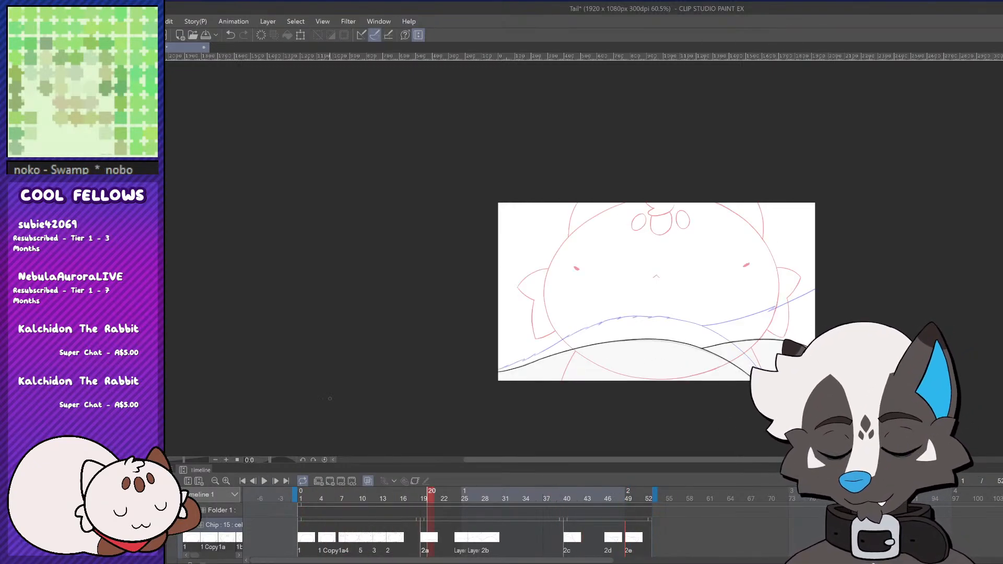
Hide the Animatic layer beneath the Chip cels
{"action": "left_click_drag", "start_coordinate": [1002, 292], "coordinate": [998, 293]}
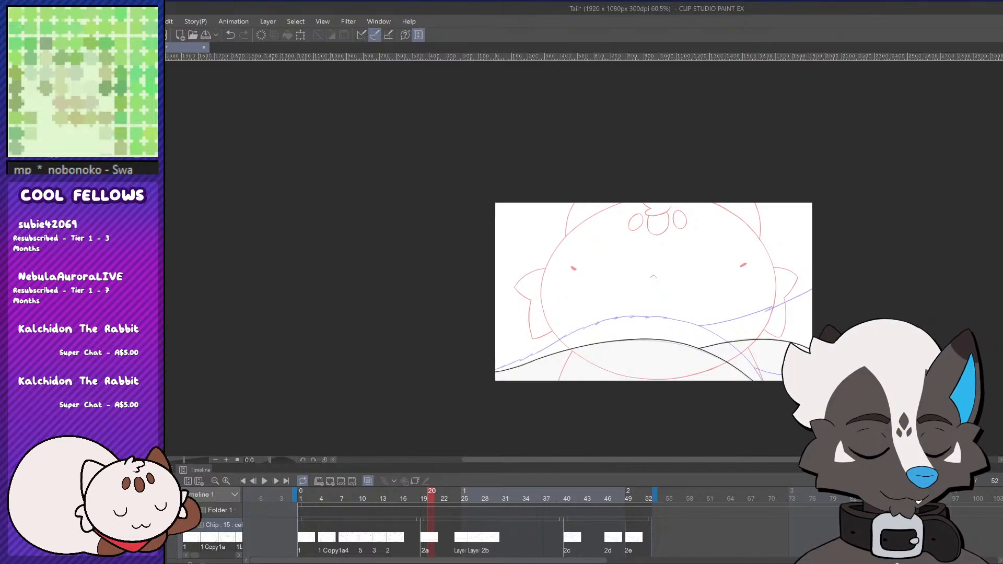
{"action": "scroll", "coordinate": [470, 527], "scroll_direction": "down", "scroll_amount": 2}
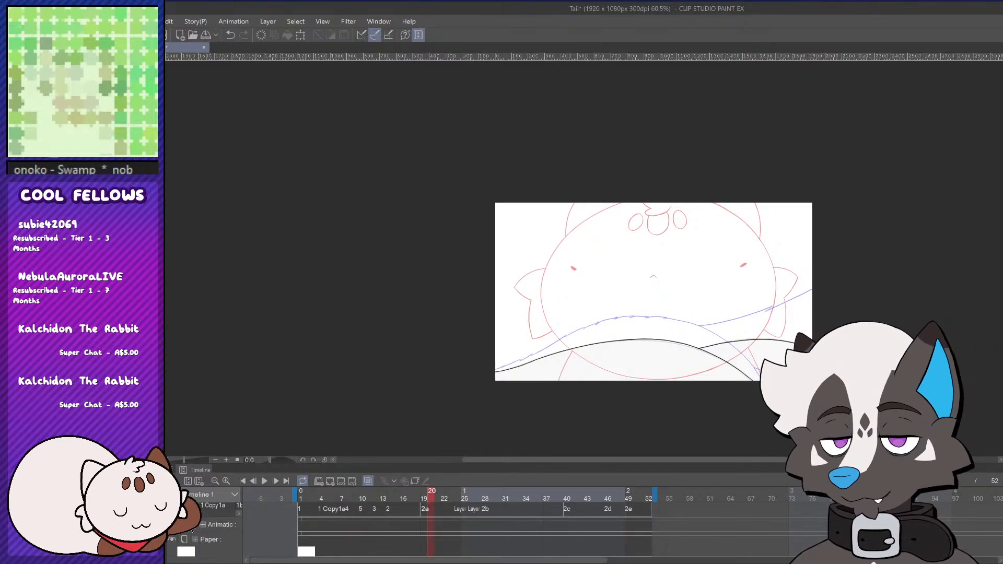
{"action": "left_click", "coordinate": [190, 525]}
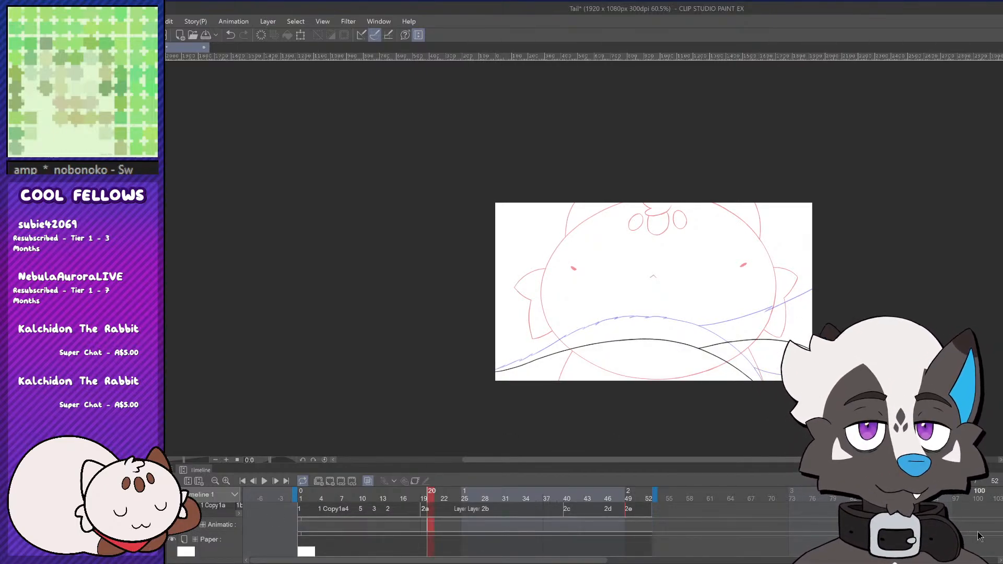
{"action": "scroll", "coordinate": [998, 518], "scroll_direction": "up", "scroll_amount": 2}
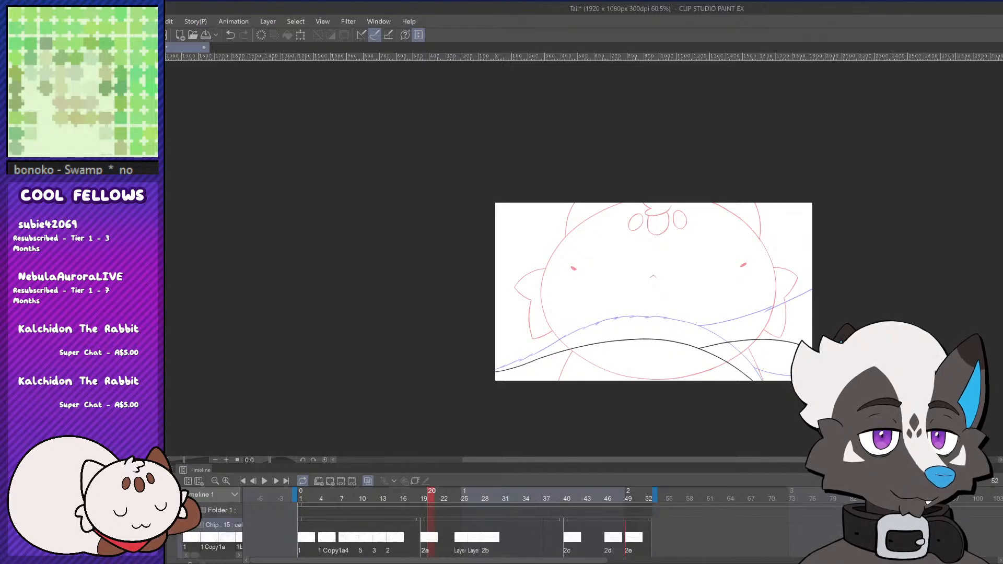
Play the animation from frame 1 to review the inked Chip cels without the animatic
{"action": "left_click", "coordinate": [302, 494]}
{"action": "left_click", "coordinate": [265, 481]}
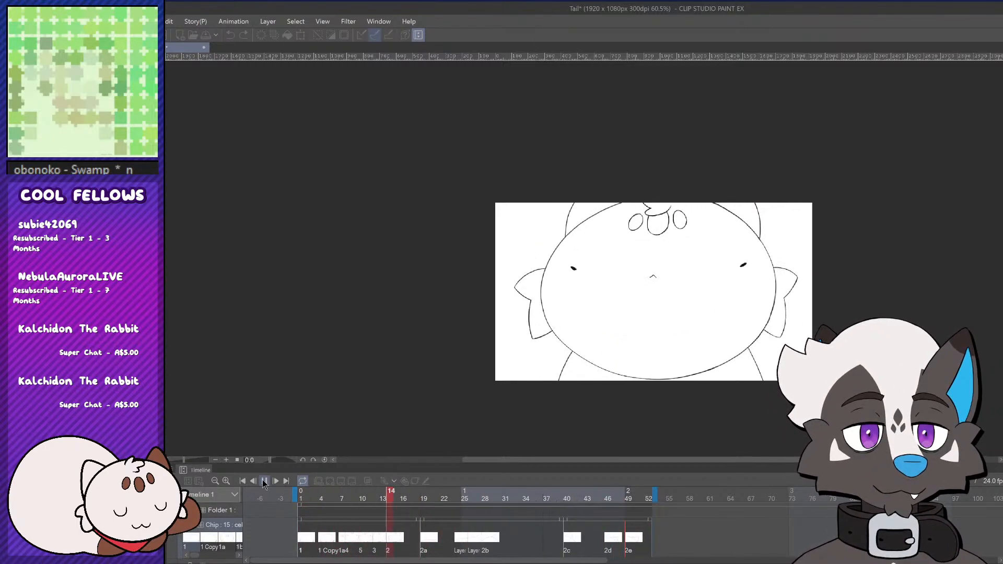
{"action": "left_click", "coordinate": [265, 481]}
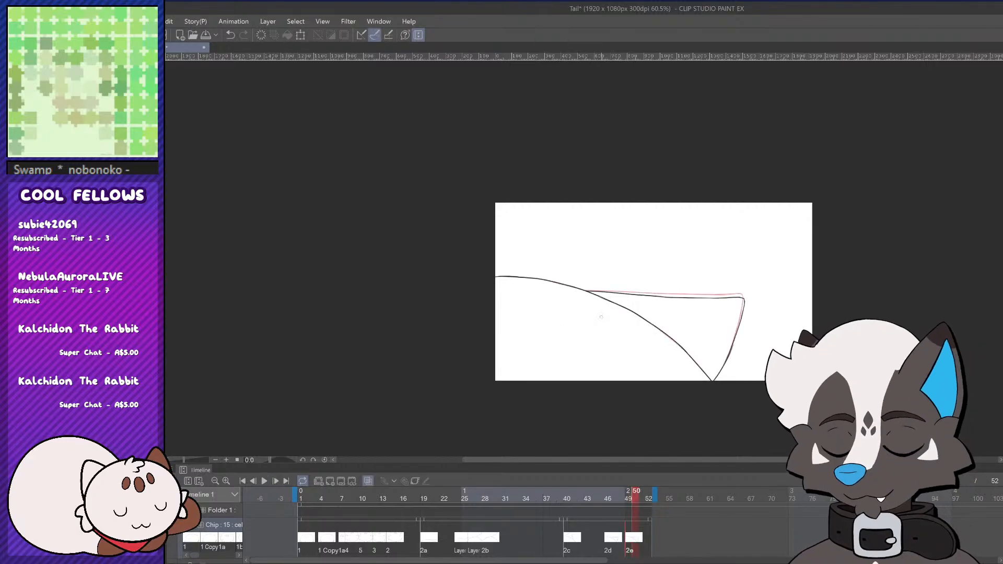
Add a new Chip animation cel at frame 43, between the cels at frames 40 and 46
{"action": "left_click", "coordinate": [595, 540]}
{"action": "left_click", "coordinate": [615, 543]}
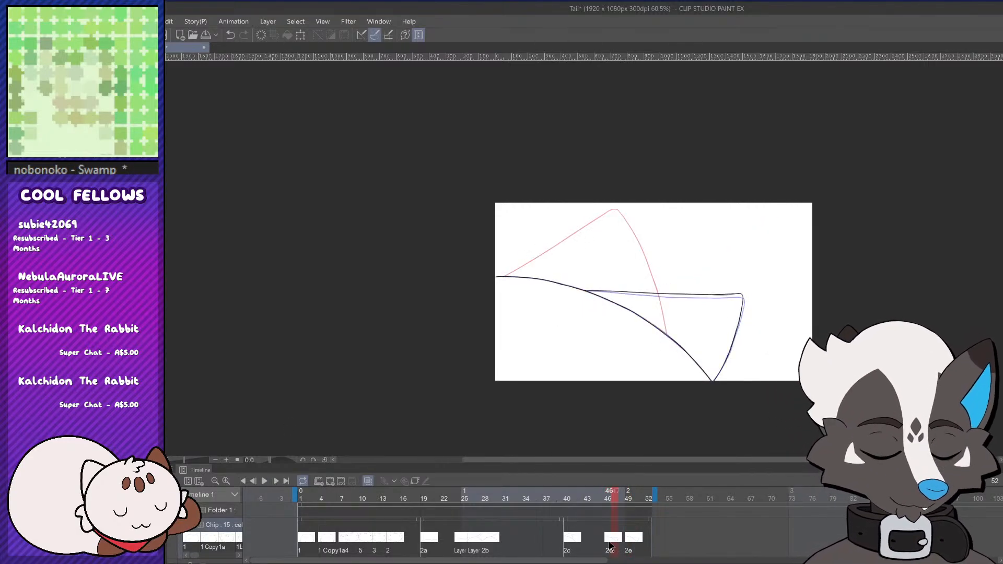
{"action": "left_click", "coordinate": [589, 538]}
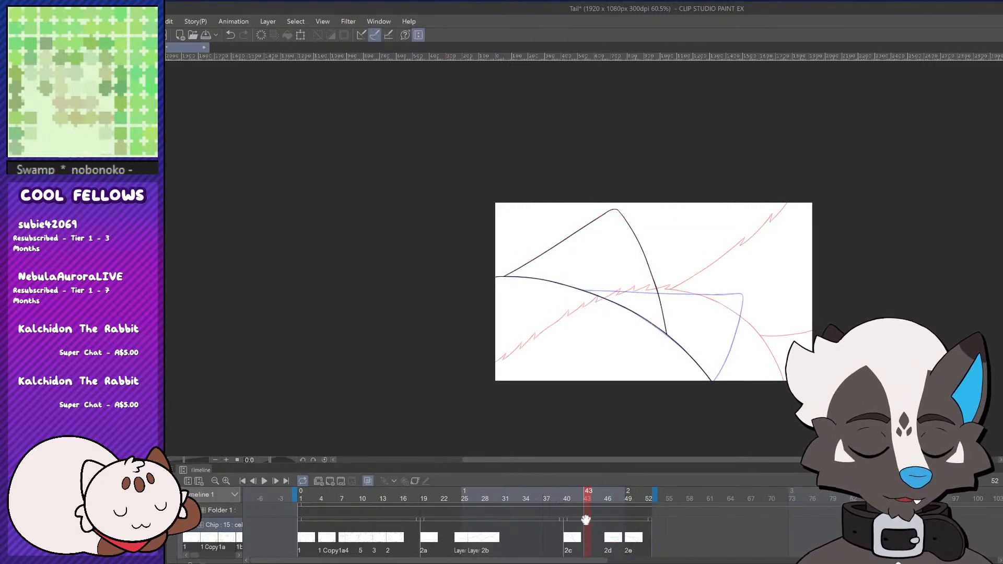
{"action": "left_click", "coordinate": [330, 481]}
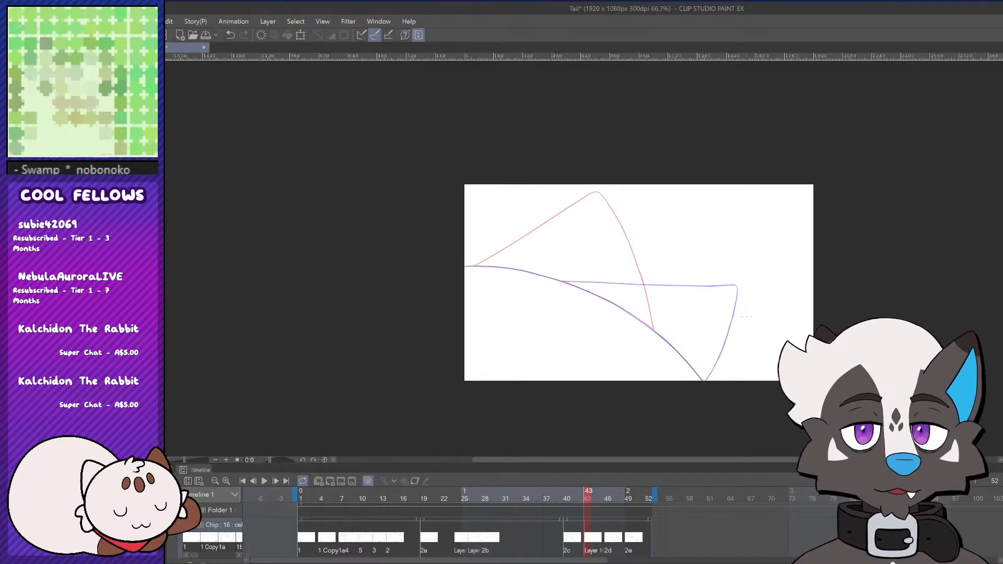
Switch onion skin off and back on to compare the empty frame 43 cel with its neighbouring cels
{"action": "scroll", "coordinate": [732, 317], "scroll_direction": "up", "scroll_amount": 2}
{"action": "key", "text": "o"}
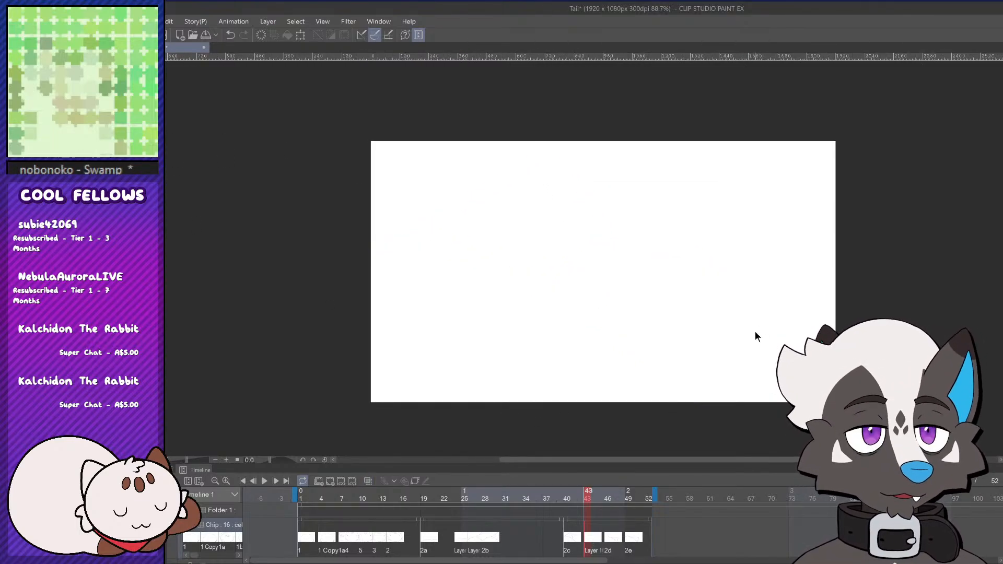
{"action": "key", "text": "o"}
{"action": "left_click_drag", "start_coordinate": [763, 334], "coordinate": [504, 344]}
{"action": "scroll", "coordinate": [334, 261], "scroll_direction": "down", "scroll_amount": 1}
{"action": "scroll", "coordinate": [449, 199], "scroll_direction": "up", "scroll_amount": 3}
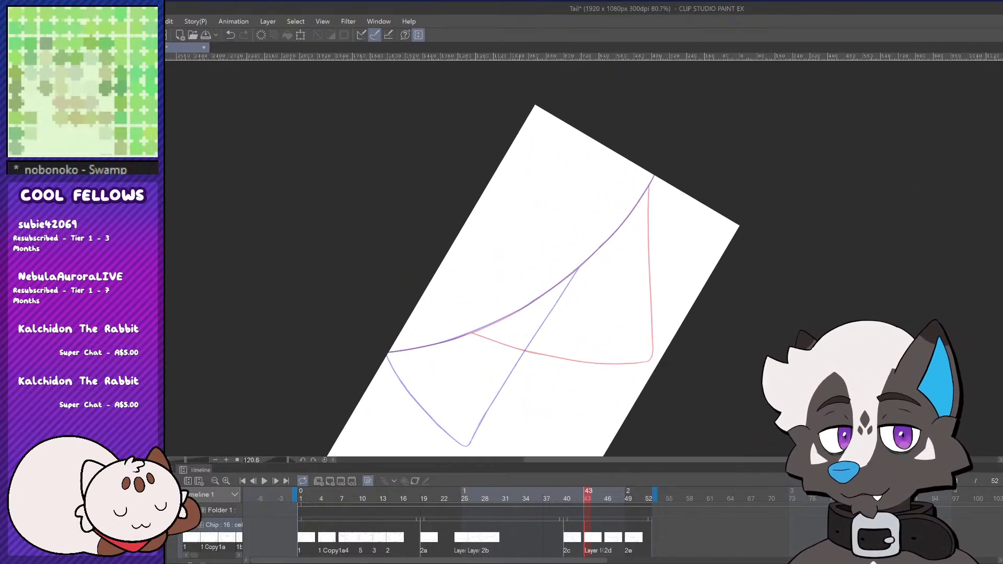
Ink the first stretch of the long body curve from the canvas edge on the frame 43 cel, tracing the onion-skin line
{"action": "scroll", "coordinate": [376, 345], "scroll_direction": "up", "scroll_amount": 1}
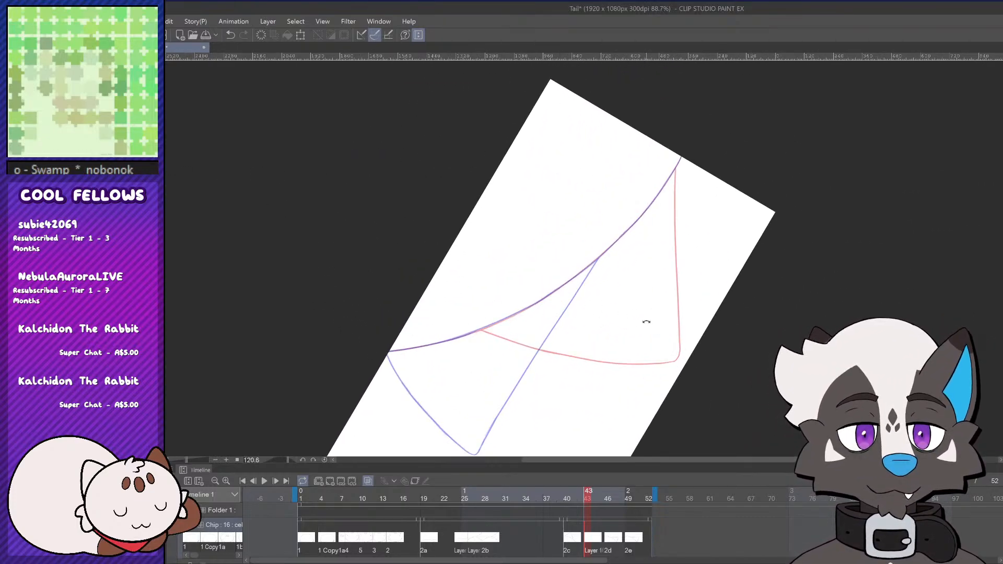
{"action": "left_click_drag", "start_coordinate": [647, 321], "coordinate": [647, 238]}
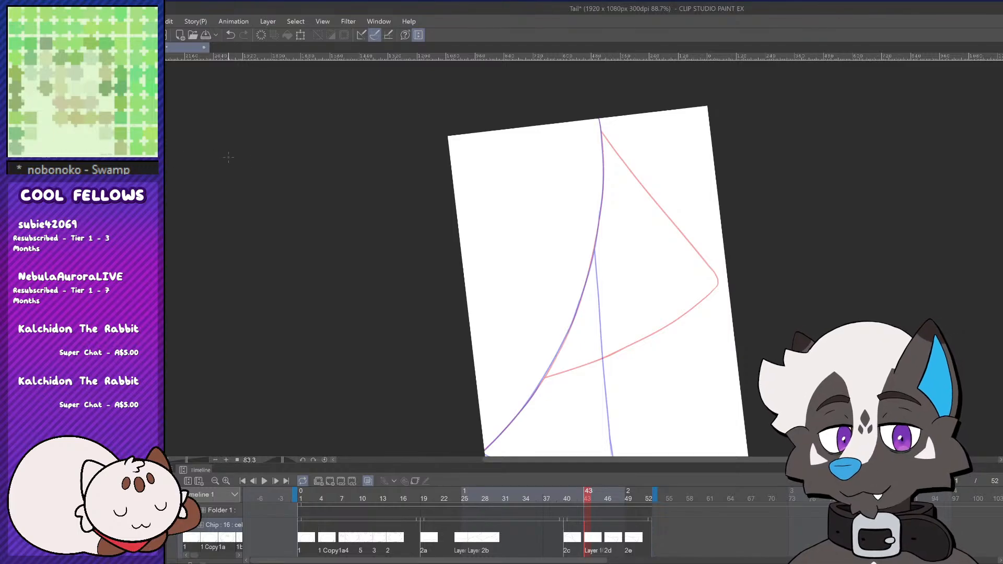
{"action": "left_click_drag", "start_coordinate": [599, 118], "coordinate": [600, 211]}
{"action": "key", "text": "ctrl+z"}
{"action": "key", "text": "ctrl+z"}
{"action": "mouse_move", "coordinate": [603, 152]}
{"action": "left_mouse_down"}
{"action": "mouse_move", "coordinate": [594, 246]}
{"action": "mouse_move", "coordinate": [603, 215]}
{"action": "mouse_move", "coordinate": [579, 292]}
{"action": "left_mouse_up"}
{"action": "key", "text": "ctrl+z"}
{"action": "key", "text": "ctrl+z"}
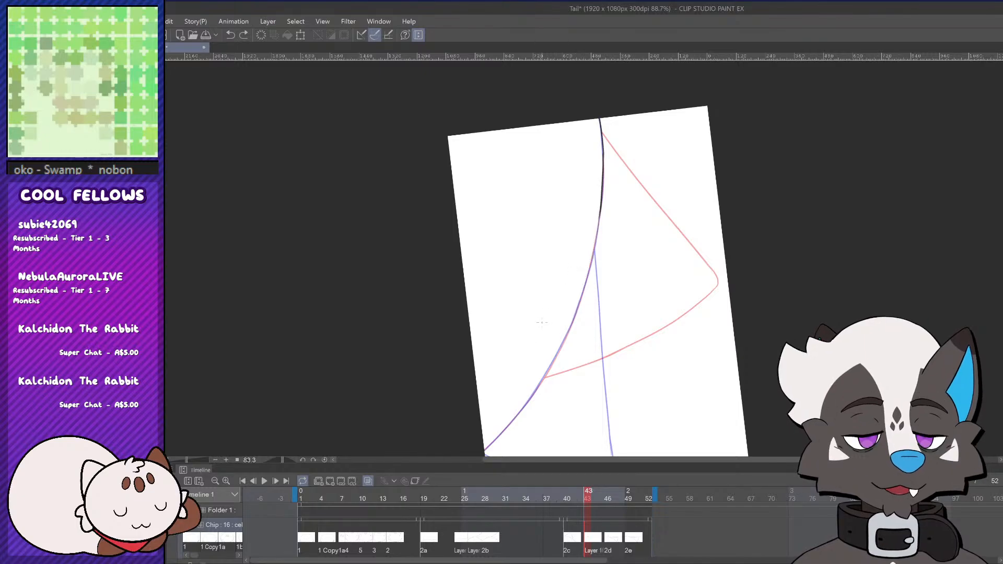
Ink the opposite end of the frame 43 body curve from the other canvas edge, redoing strokes until they follow the onion-skin line
{"action": "scroll", "coordinate": [540, 316], "scroll_direction": "down", "scroll_amount": 1}
{"action": "scroll", "coordinate": [529, 393], "scroll_direction": "up", "scroll_amount": 2}
{"action": "mouse_move", "coordinate": [478, 442]}
{"action": "left_mouse_down"}
{"action": "mouse_move", "coordinate": [529, 370]}
{"action": "mouse_move", "coordinate": [489, 429]}
{"action": "mouse_move", "coordinate": [513, 402]}
{"action": "left_mouse_up"}
{"action": "key", "text": "ctrl+z"}
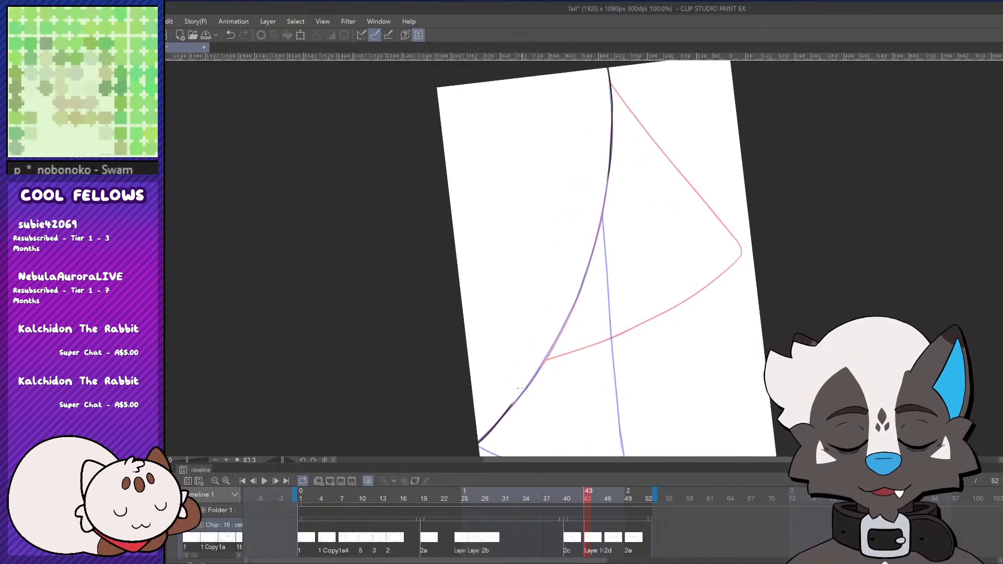
{"action": "key", "text": "ctrl+z"}
{"action": "mouse_move", "coordinate": [477, 443]}
{"action": "left_mouse_down"}
{"action": "mouse_move", "coordinate": [530, 381]}
{"action": "mouse_move", "coordinate": [515, 402]}
{"action": "mouse_move", "coordinate": [591, 277]}
{"action": "left_mouse_up"}
{"action": "key", "text": "ctrl+z"}
{"action": "left_click_drag", "start_coordinate": [545, 359], "coordinate": [599, 244]}
{"action": "key", "text": "ctrl+z"}
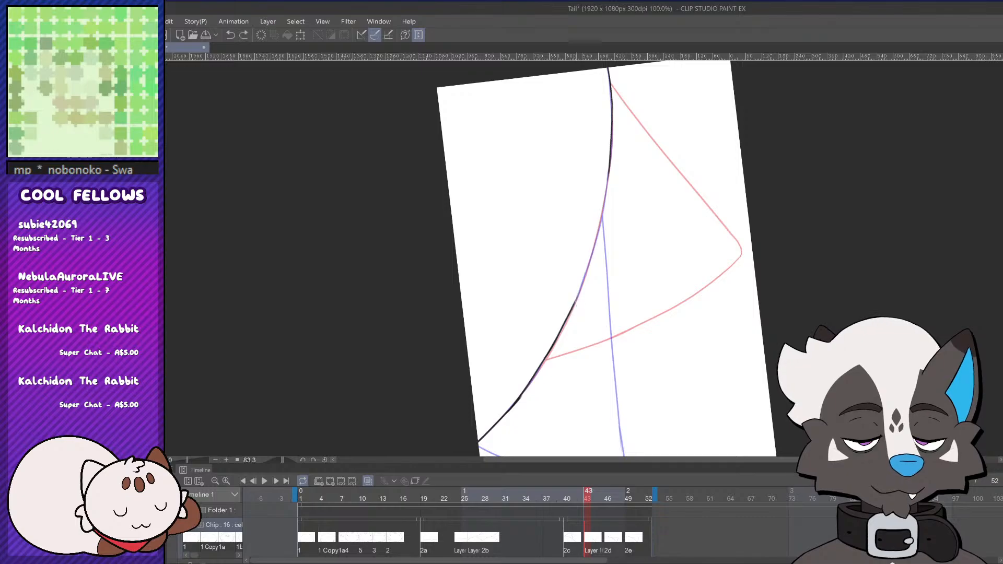
Ink the middle stretch of the body curve so that both inked ends join into one continuous line
{"action": "left_click_drag", "start_coordinate": [572, 311], "coordinate": [589, 264]}
{"action": "key", "text": "ctrl+z"}
{"action": "mouse_move", "coordinate": [570, 312]}
{"action": "left_mouse_down"}
{"action": "mouse_move", "coordinate": [606, 184]}
{"action": "mouse_move", "coordinate": [603, 198]}
{"action": "left_mouse_up"}
{"action": "key", "text": "ctrl+z"}
{"action": "key", "text": "ctrl+z"}
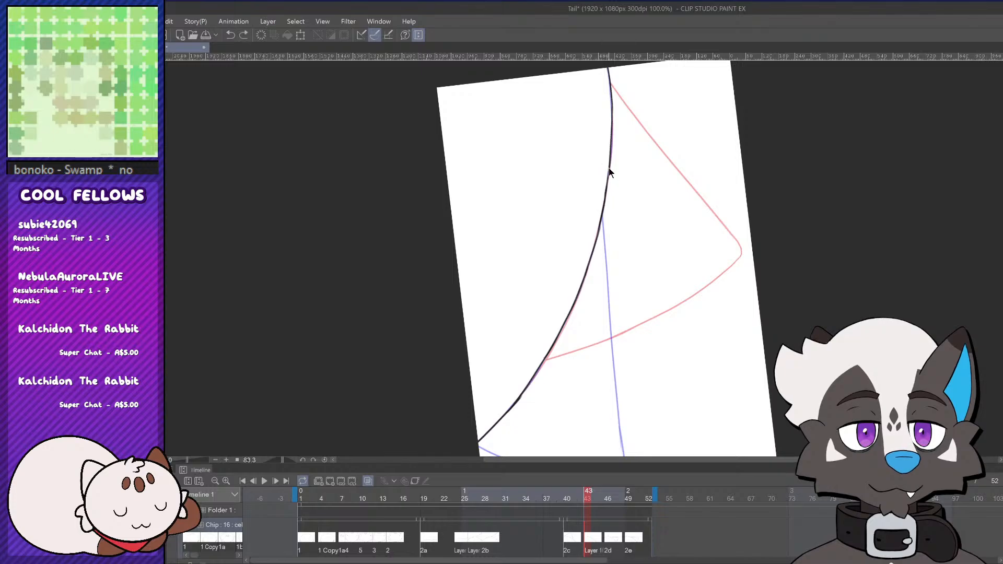
{"action": "key", "text": "ctrl+z"}
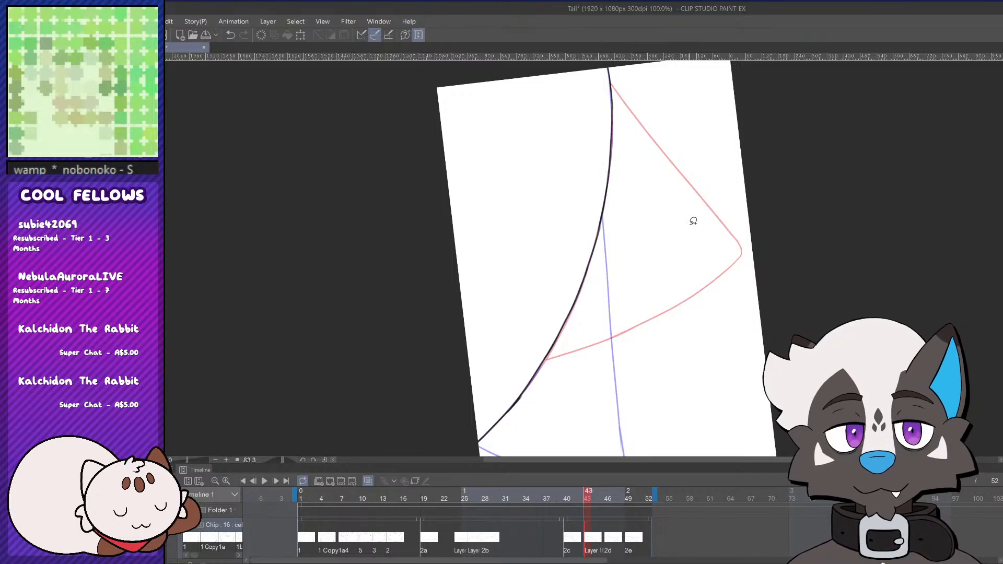
Ink the near side of the pointed shape as a slightly sagging line from the body curve's start up towards the red tip
{"action": "left_click_drag", "start_coordinate": [757, 241], "coordinate": [612, 105]}
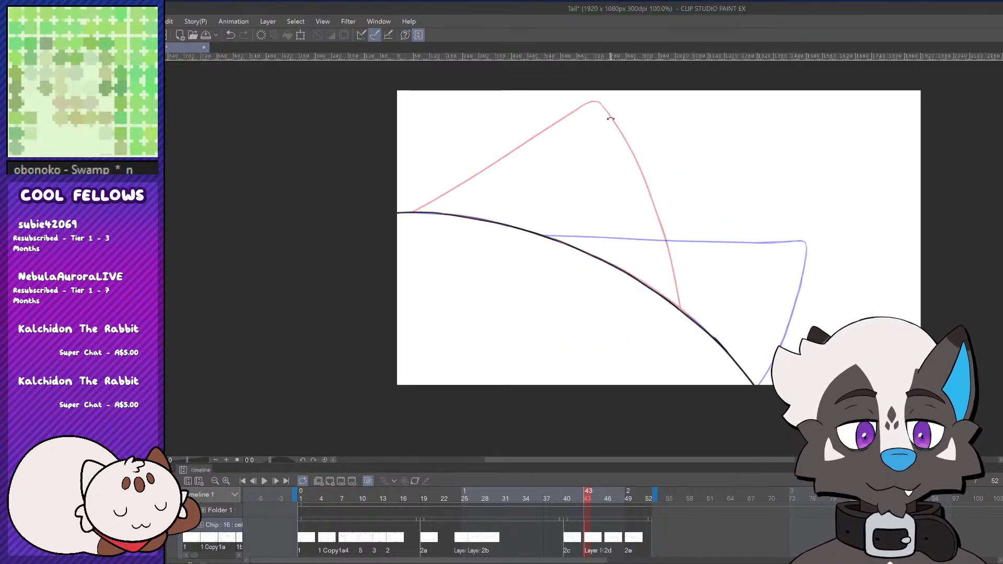
{"action": "scroll", "coordinate": [504, 255], "scroll_direction": "down", "scroll_amount": 5}
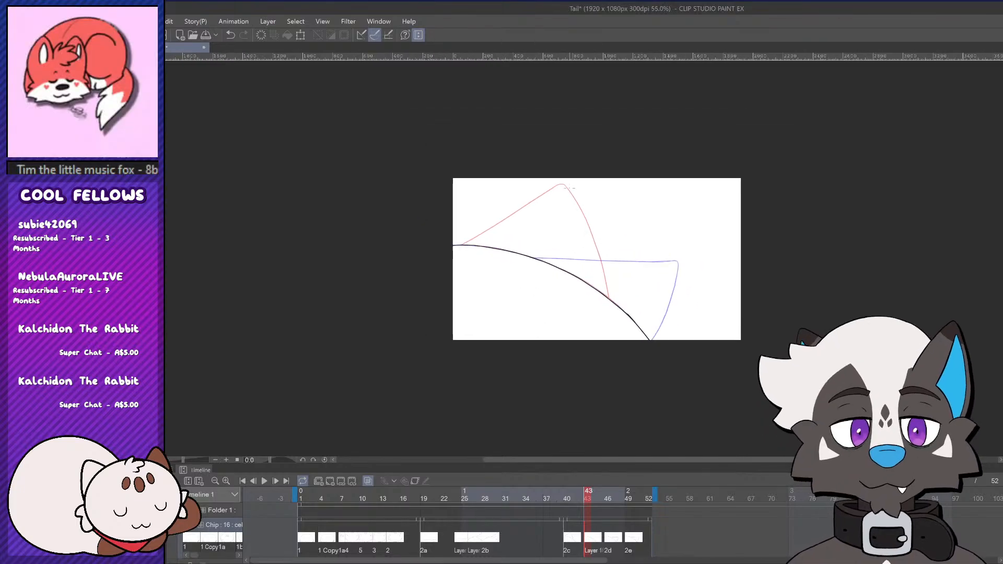
{"action": "scroll", "coordinate": [540, 182], "scroll_direction": "up", "scroll_amount": 3}
{"action": "left_click_drag", "start_coordinate": [418, 279], "coordinate": [538, 206]}
{"action": "key", "text": "ctrl+z"}
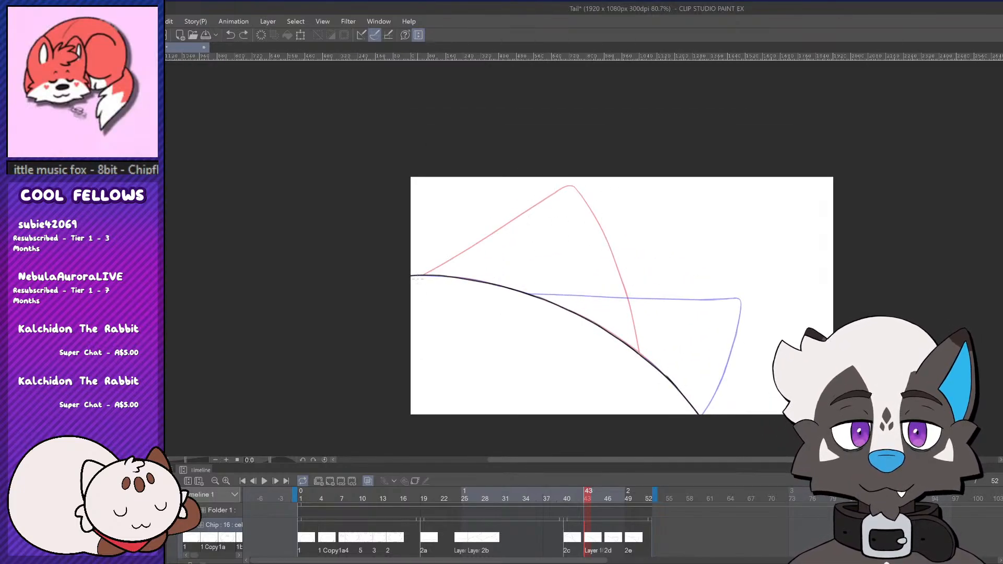
{"action": "key", "text": "ctrl+y"}
{"action": "key", "text": "ctrl+z"}
{"action": "mouse_move", "coordinate": [416, 279]}
{"action": "left_mouse_down"}
{"action": "mouse_move", "coordinate": [569, 193]}
{"action": "mouse_move", "coordinate": [590, 197]}
{"action": "left_mouse_up"}
{"action": "key", "text": "ctrl+z"}
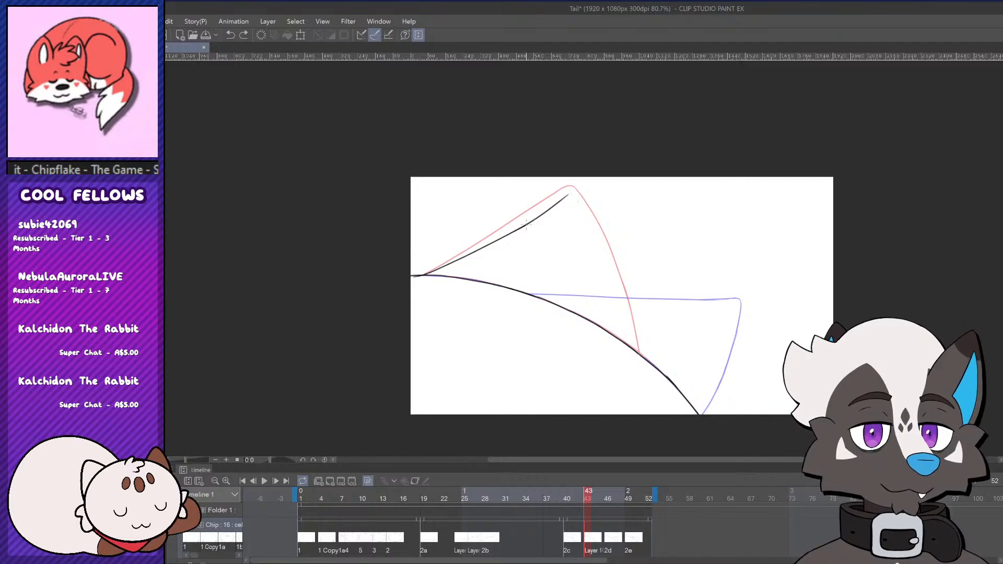
Ink the rounded tip of the pointed shape slightly beyond the red onion-skin tip
{"action": "key", "text": "ctrl+z"}
{"action": "left_click_drag", "start_coordinate": [561, 199], "coordinate": [571, 191]}
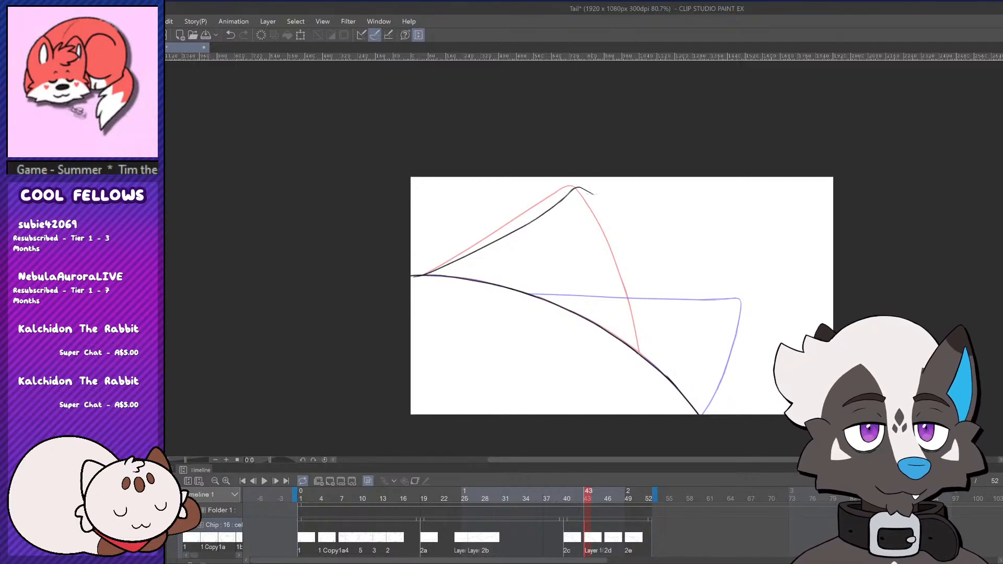
{"action": "key", "text": "ctrl+z"}
{"action": "key", "text": "ctrl+z"}
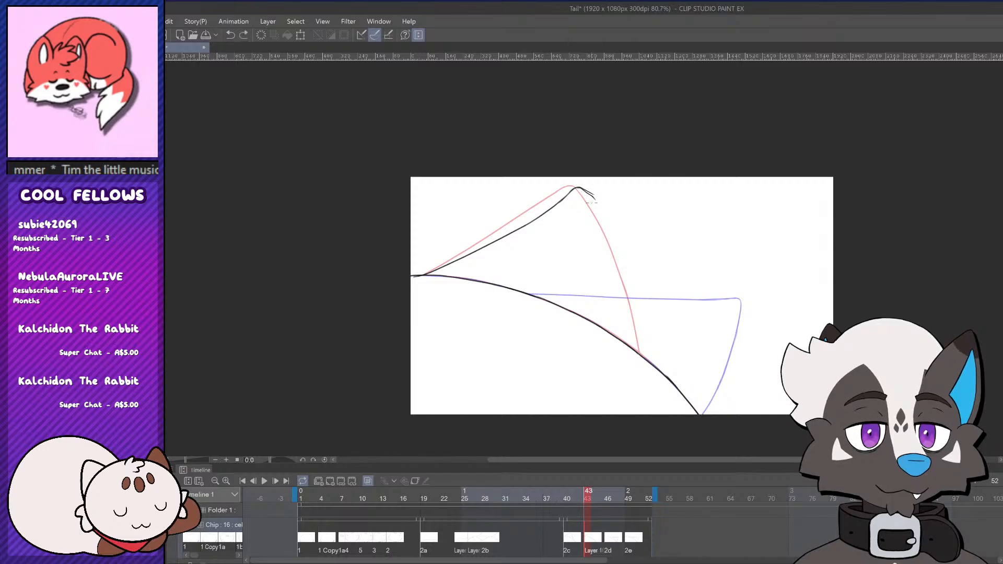
{"action": "key", "text": "ctrl+y"}
{"action": "key", "text": "ctrl+z"}
Ink the bulging far side from the tip down to the body curve and clean up the stray line at the tip
{"action": "left_click_drag", "start_coordinate": [596, 197], "coordinate": [646, 321]}
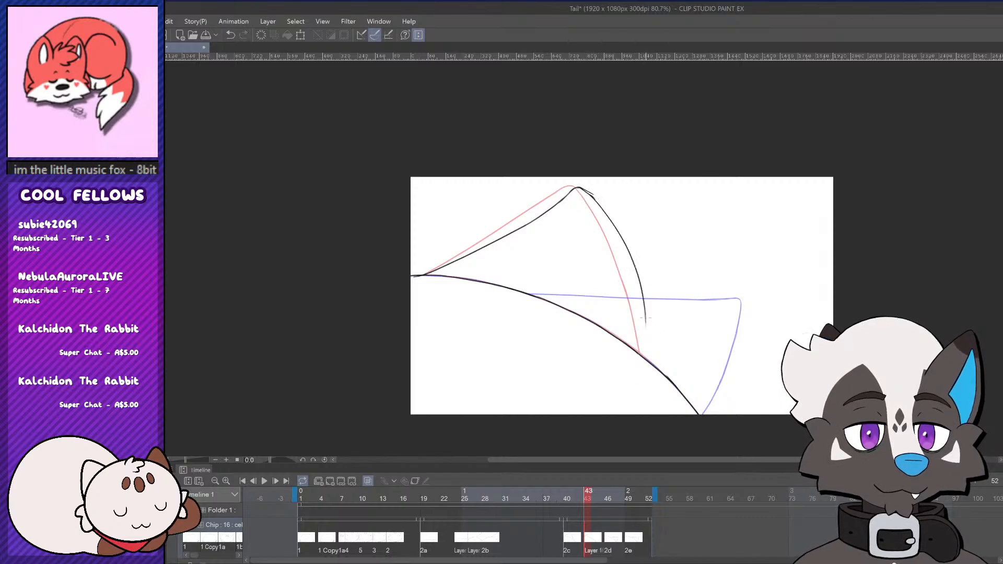
{"action": "key", "text": "ctrl+y"}
{"action": "key", "text": "ctrl+z"}
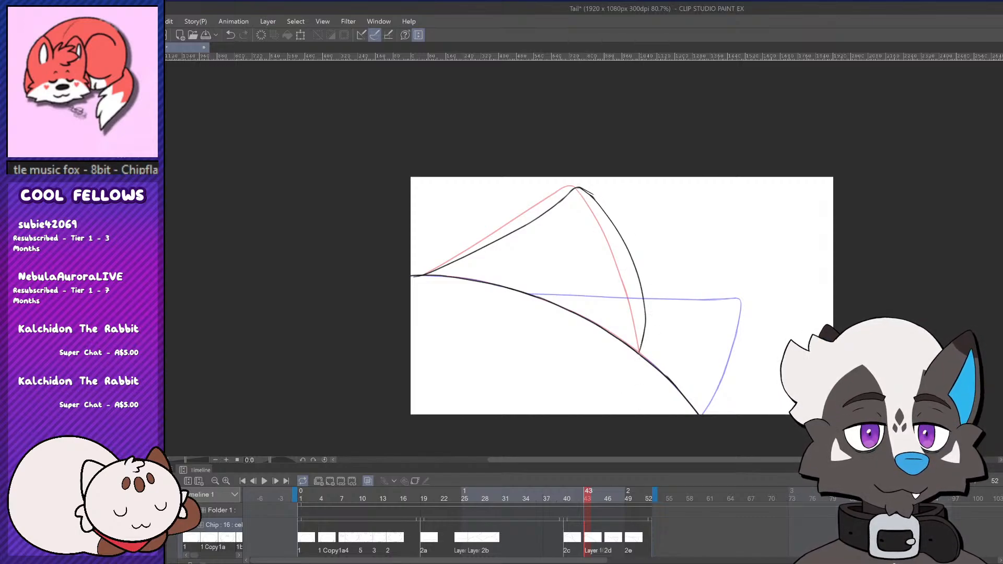
{"action": "left_click_drag", "start_coordinate": [591, 191], "coordinate": [597, 194]}
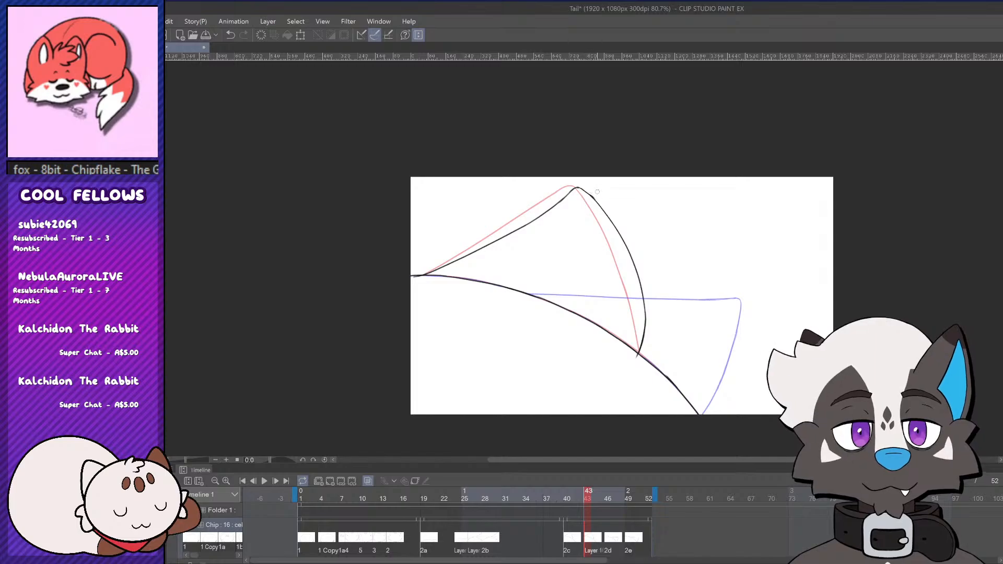
Play the animation to review the new frame 43 in-between together with the other Chip cels
{"action": "scroll", "coordinate": [621, 235], "scroll_direction": "down", "scroll_amount": 6}
{"action": "scroll", "coordinate": [633, 317], "scroll_direction": "up", "scroll_amount": 2}
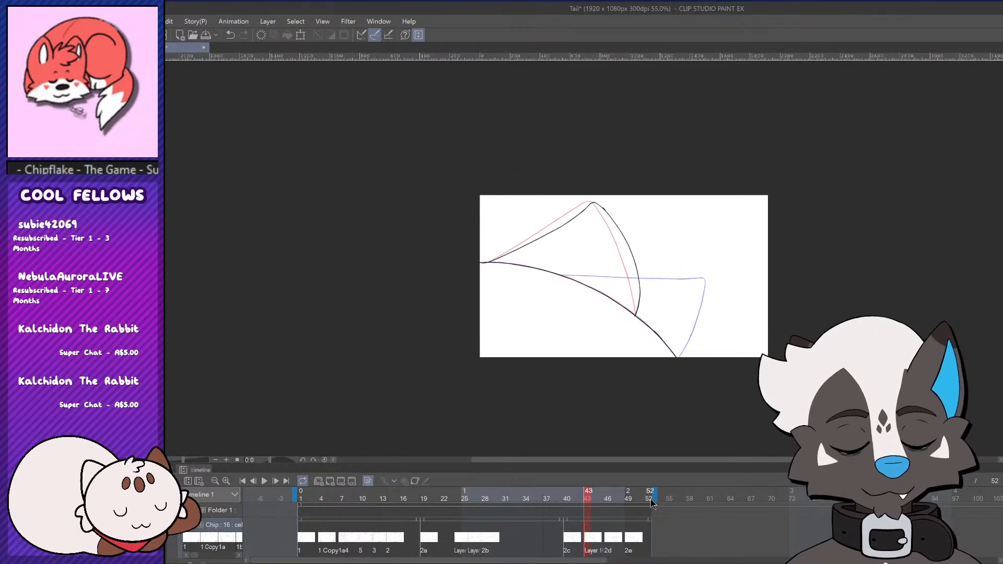
{"action": "left_click_drag", "start_coordinate": [591, 493], "coordinate": [541, 495]}
{"action": "left_click", "coordinate": [265, 484]}
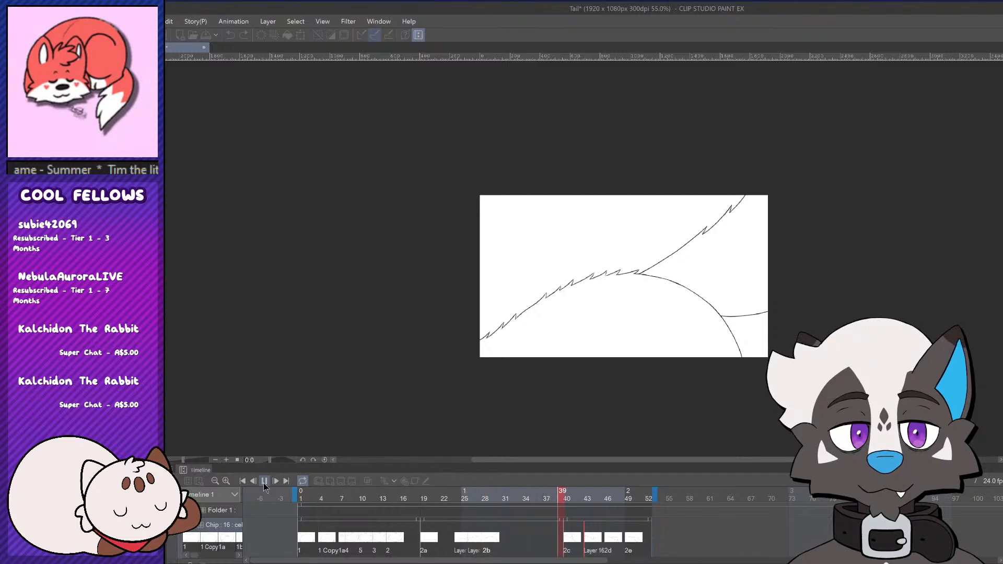
{"action": "left_click", "coordinate": [265, 481]}
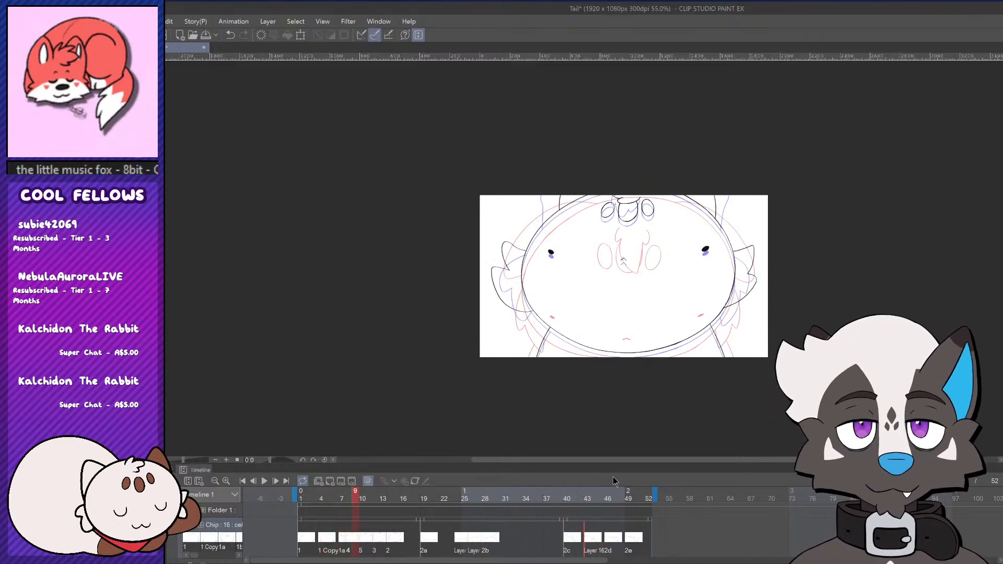
Set the playback range to start at frame 40 and play that section to check the in-between motion
{"action": "scroll", "coordinate": [758, 314], "scroll_direction": "up", "scroll_amount": 3}
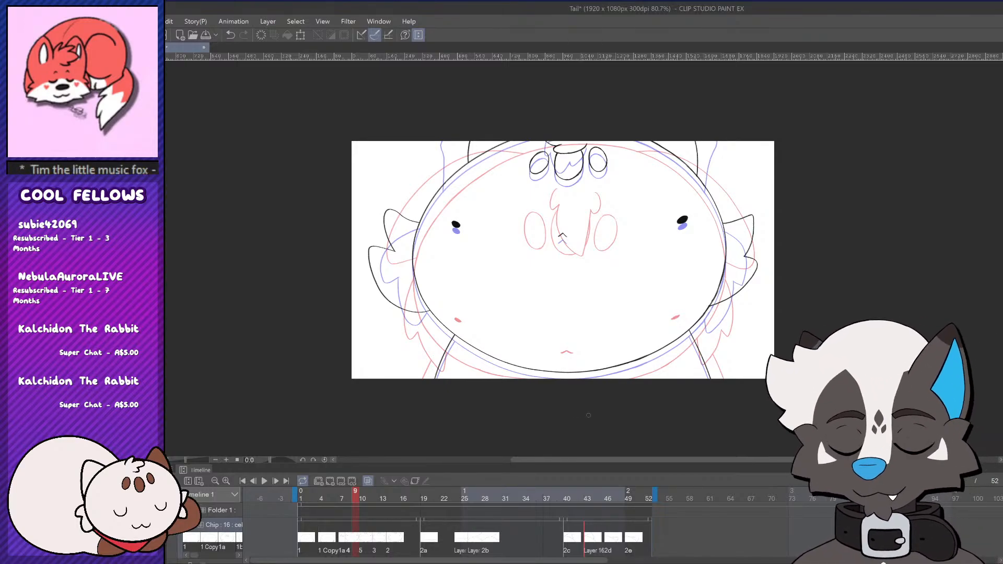
{"action": "mouse_move", "coordinate": [568, 493]}
{"action": "left_mouse_down"}
{"action": "mouse_move", "coordinate": [608, 497]}
{"action": "mouse_move", "coordinate": [573, 506]}
{"action": "mouse_move", "coordinate": [562, 493]}
{"action": "left_mouse_up"}
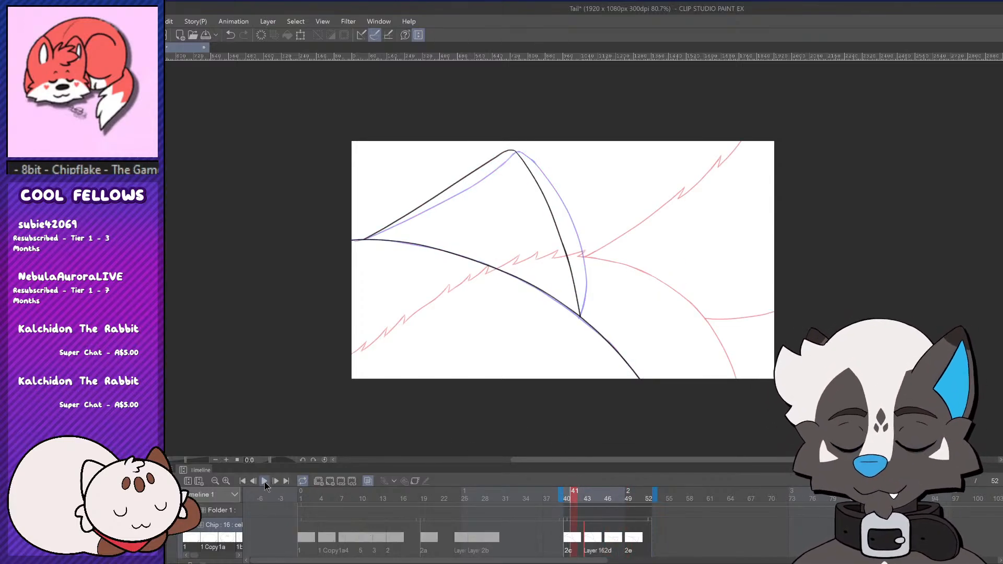
{"action": "left_click", "coordinate": [264, 481]}
{"action": "left_click", "coordinate": [265, 481]}
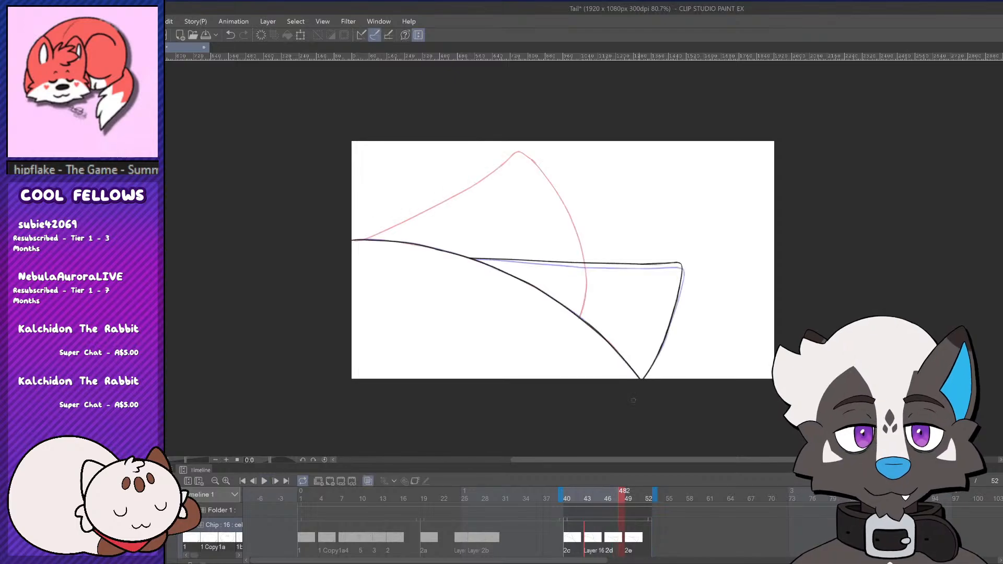
Select the Chip cel at frame 49
{"action": "left_click", "coordinate": [631, 544]}
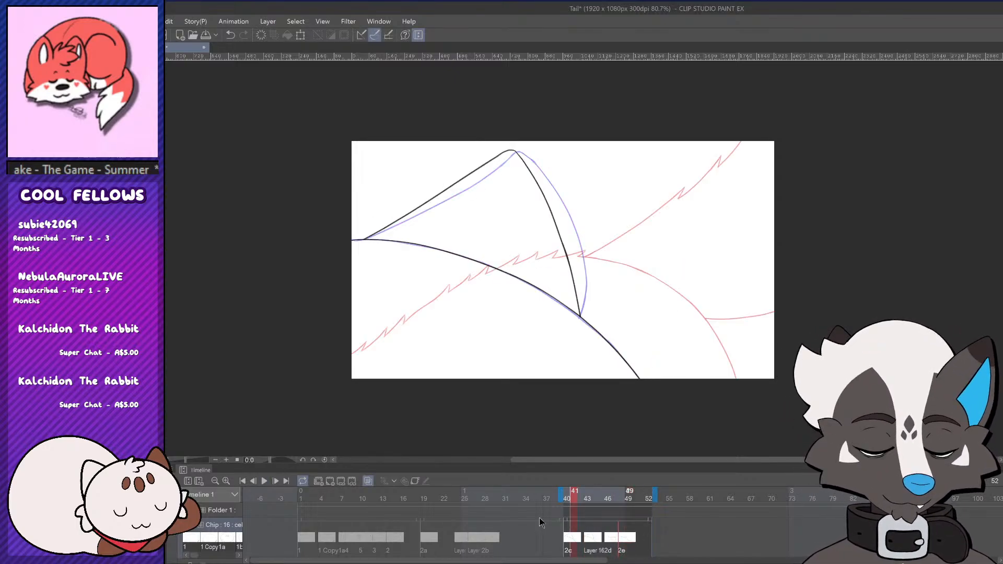
Play back the looped frames 40–52 and shift the Layer 16 cel one frame later, to frame 44
{"action": "left_click", "coordinate": [265, 480]}
{"action": "left_click", "coordinate": [265, 480]}
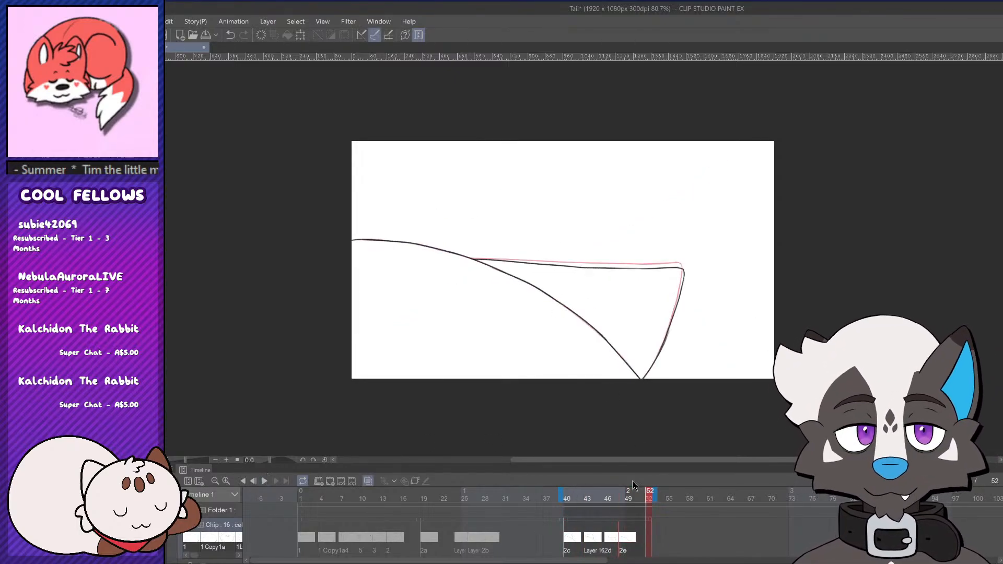
{"action": "left_click_drag", "start_coordinate": [618, 535], "coordinate": [527, 487]}
{"action": "left_click", "coordinate": [598, 543]}
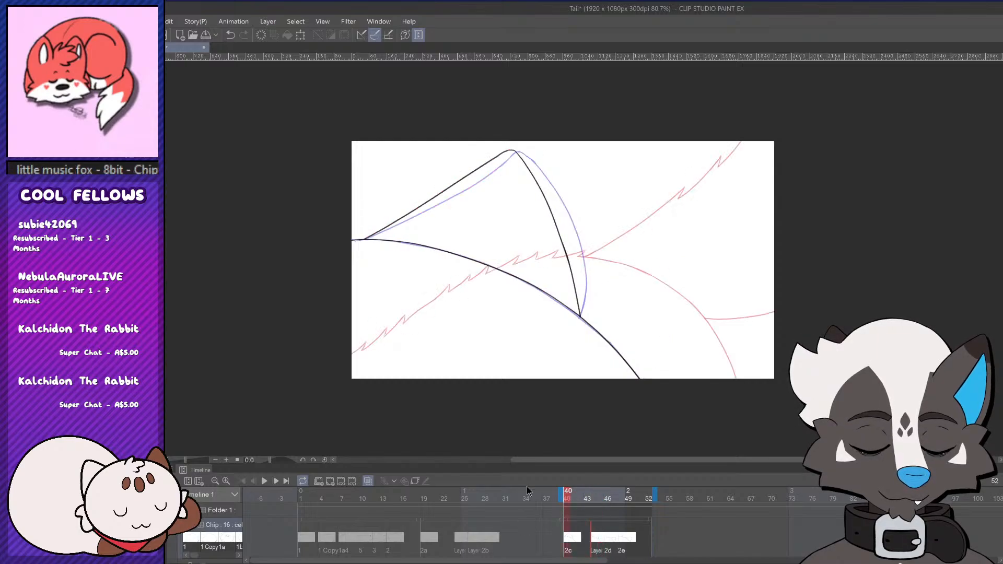
Turn off looped playback and replay frames 40–52 several times to check the new cel timing
{"action": "left_click", "coordinate": [264, 481]}
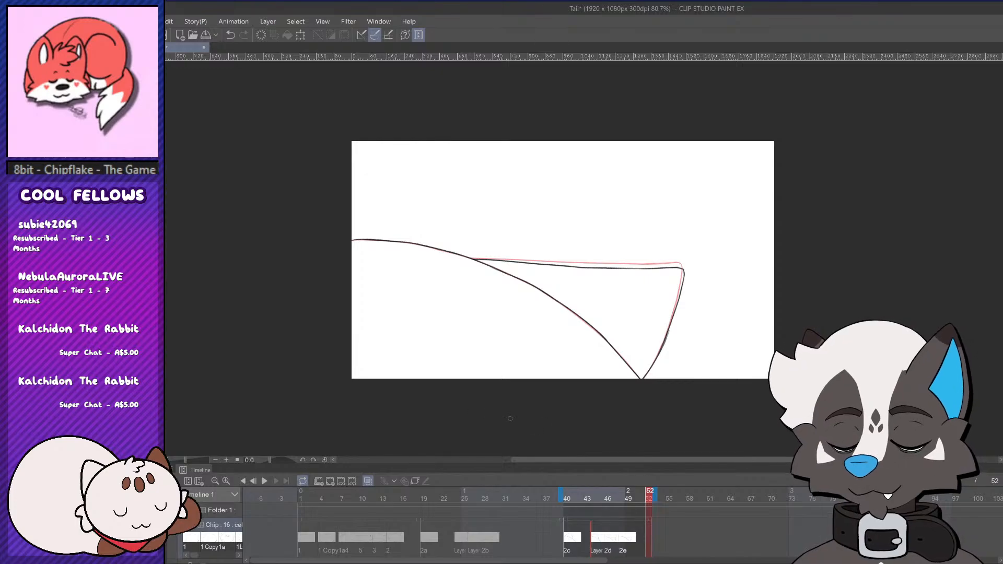
{"action": "left_click", "coordinate": [303, 481]}
{"action": "left_click", "coordinate": [596, 496]}
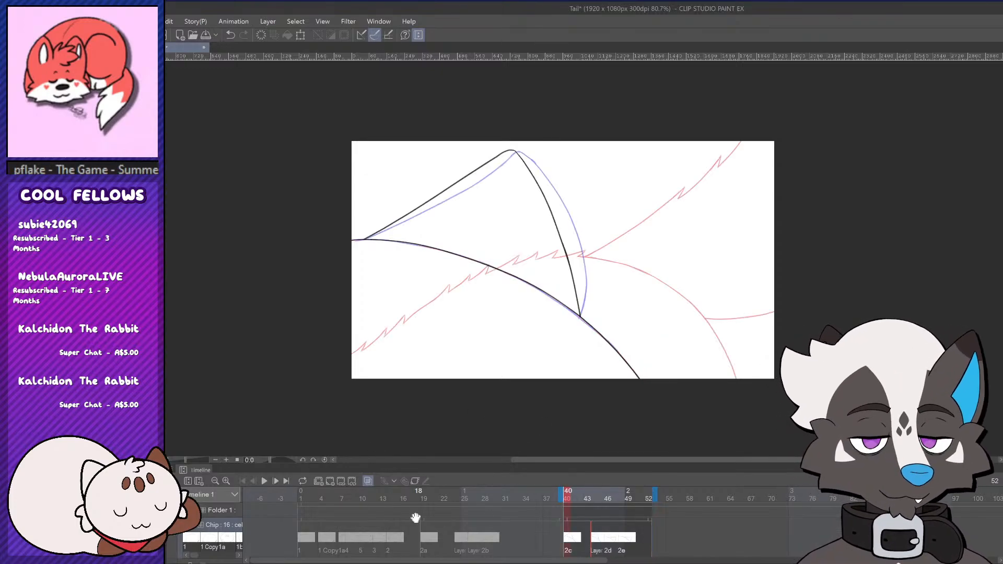
{"action": "left_click", "coordinate": [265, 482]}
{"action": "left_click", "coordinate": [265, 482]}
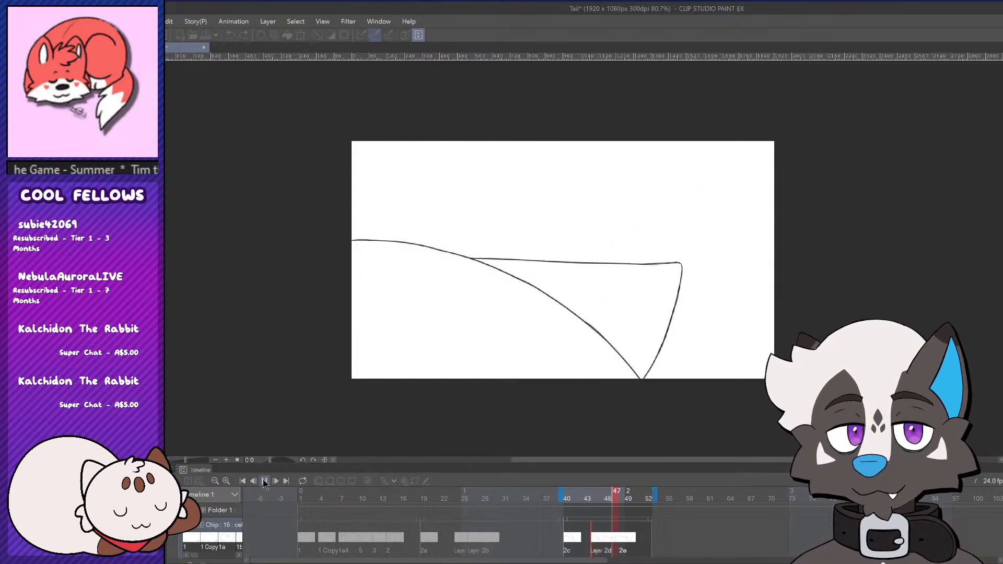
{"action": "left_click", "coordinate": [265, 481]}
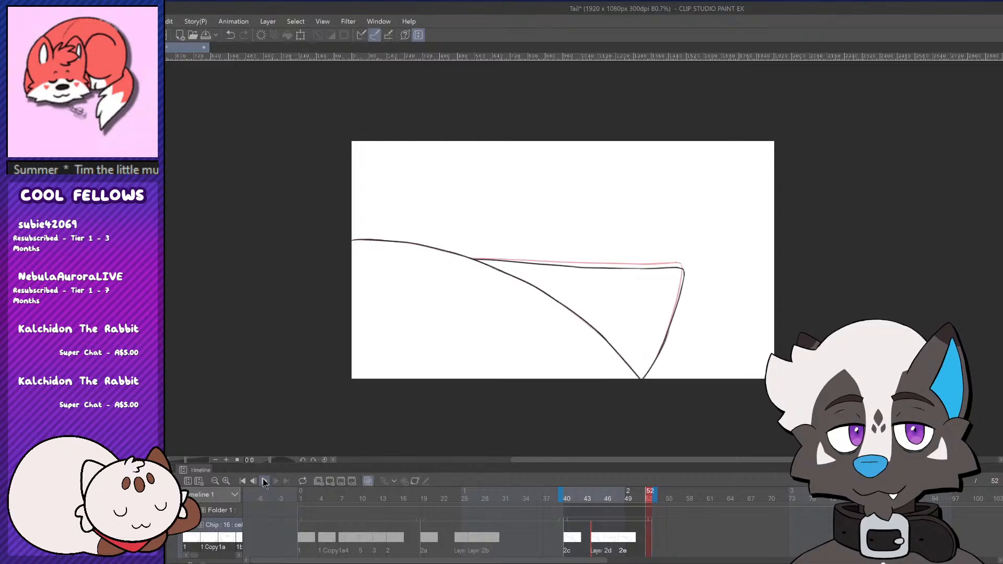
{"action": "left_click", "coordinate": [265, 481]}
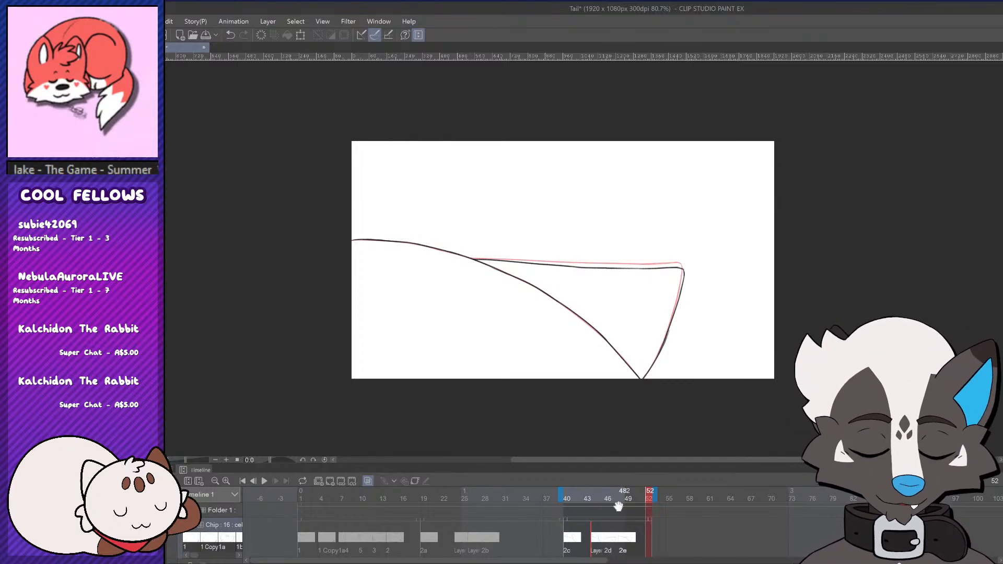
Move the 2e cel to frame 50 and add a new animation cel at frame 48
{"action": "left_click", "coordinate": [622, 545]}
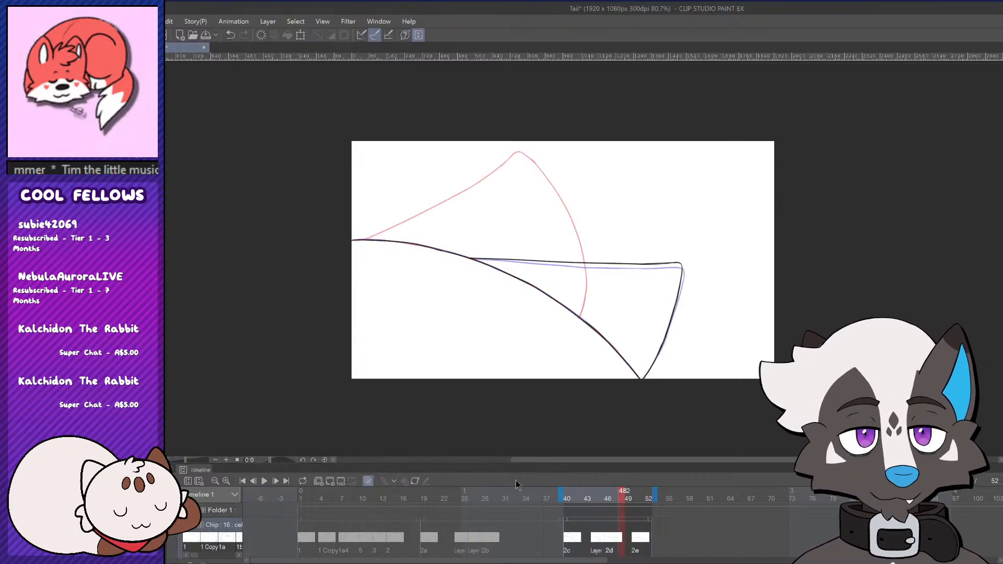
{"action": "left_click", "coordinate": [331, 485]}
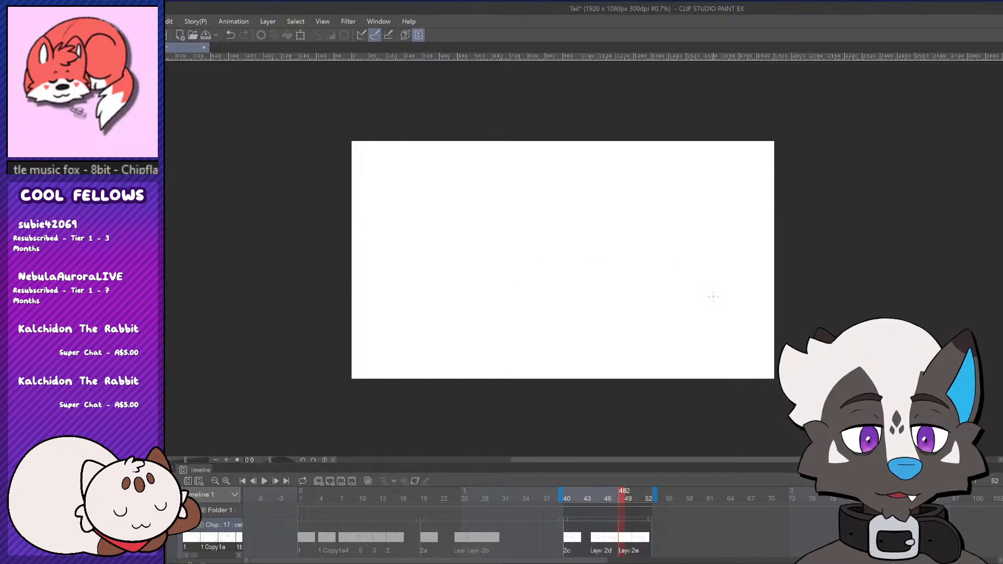
Ink the first stretch of the long body curve on the new cel, starting where it meets the canvas's bottom edge, following the onion-skin lines
{"action": "left_click_drag", "start_coordinate": [712, 293], "coordinate": [446, 148]}
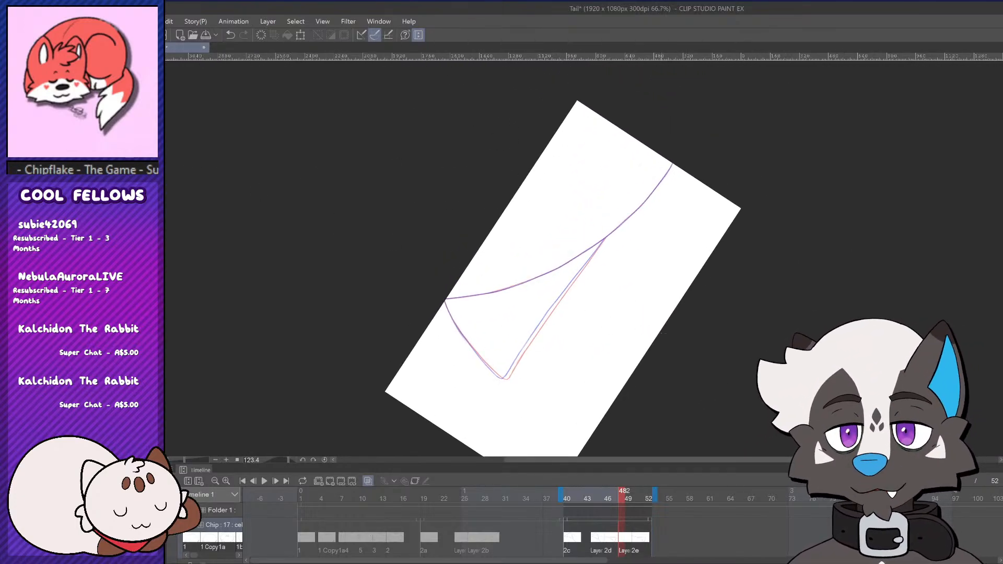
{"action": "left_click_drag", "start_coordinate": [687, 326], "coordinate": [687, 264]}
{"action": "scroll", "coordinate": [565, 313], "scroll_direction": "up", "scroll_amount": 2}
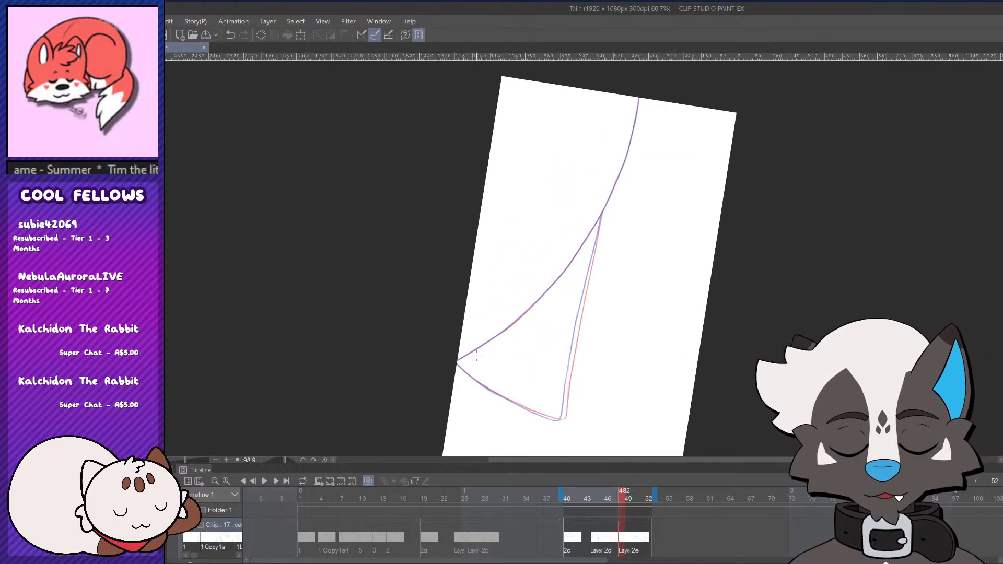
{"action": "key", "text": "ctrl+z"}
{"action": "left_click_drag", "start_coordinate": [510, 321], "coordinate": [589, 212]}
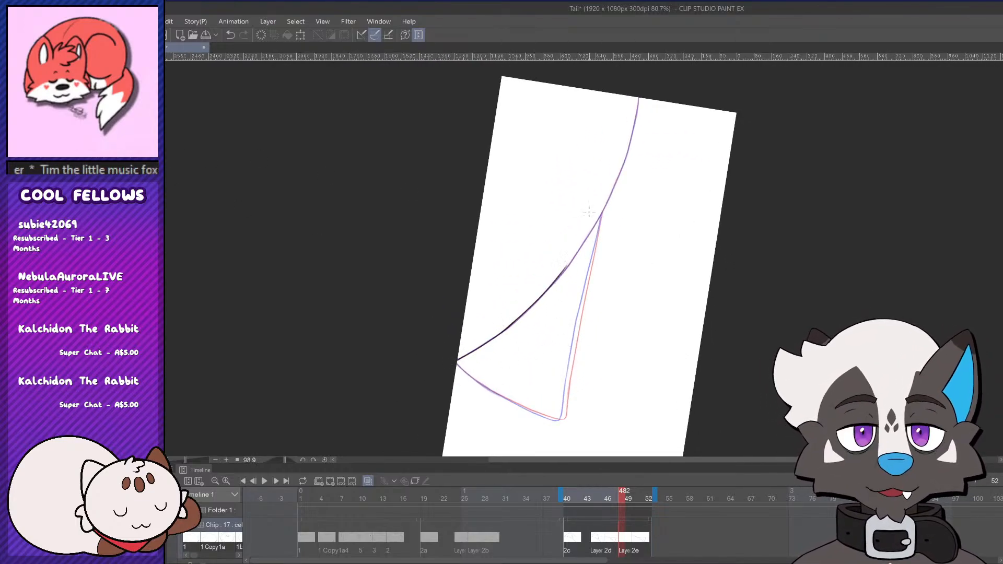
{"action": "key", "text": "ctrl+z"}
Ink the other end of the long curve where it meets the canvas's left edge, redoing the stroke until it follows the onion skin
{"action": "mouse_move", "coordinate": [638, 95]}
{"action": "left_mouse_down"}
{"action": "mouse_move", "coordinate": [614, 161]}
{"action": "mouse_move", "coordinate": [637, 102]}
{"action": "mouse_move", "coordinate": [630, 149]}
{"action": "left_mouse_up"}
{"action": "key", "text": "ctrl+z"}
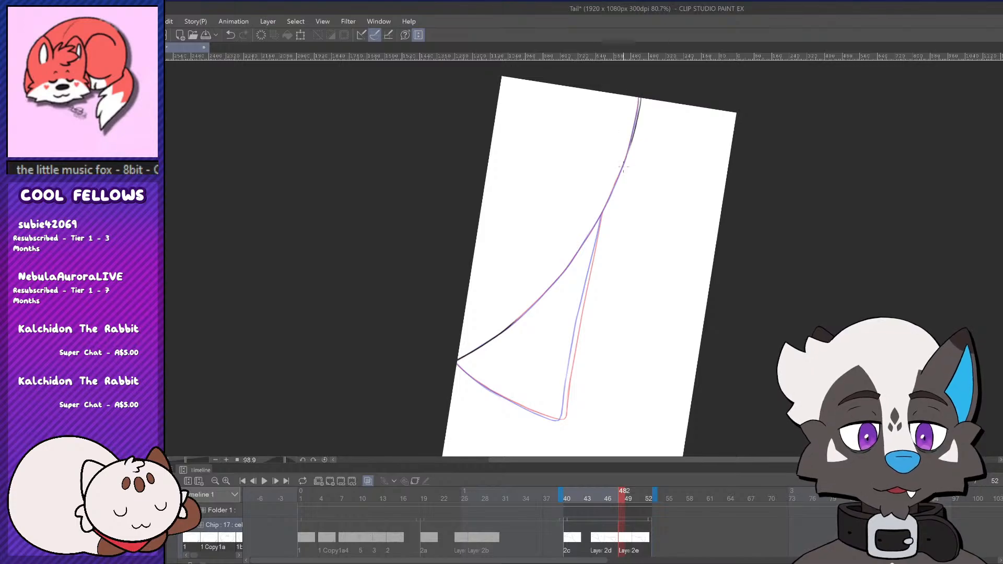
{"action": "key", "text": "ctrl+z"}
{"action": "left_click_drag", "start_coordinate": [639, 96], "coordinate": [627, 156]}
{"action": "key", "text": "ctrl+z"}
{"action": "left_click_drag", "start_coordinate": [639, 97], "coordinate": [628, 155]}
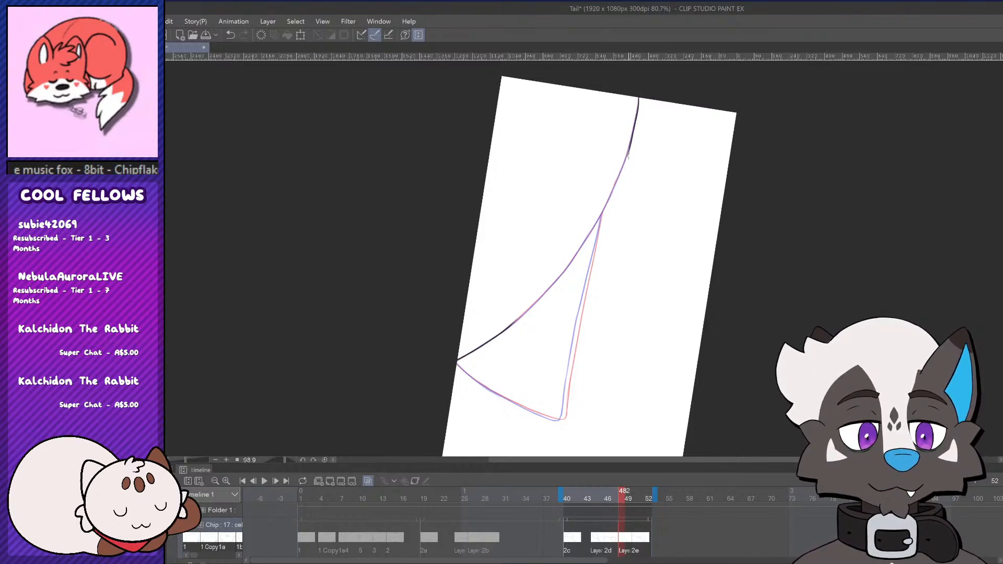
Ink the middle of the long curve up to the point where the pointed shape branches off
{"action": "key", "text": "ctrl+z"}
{"action": "mouse_move", "coordinate": [510, 327]}
{"action": "left_mouse_down"}
{"action": "mouse_move", "coordinate": [563, 269]}
{"action": "mouse_move", "coordinate": [552, 284]}
{"action": "left_mouse_up"}
{"action": "key", "text": "ctrl+z"}
{"action": "key", "text": "ctrl+z"}
{"action": "mouse_move", "coordinate": [509, 329]}
{"action": "left_mouse_down"}
{"action": "mouse_move", "coordinate": [583, 246]}
{"action": "mouse_move", "coordinate": [564, 268]}
{"action": "mouse_move", "coordinate": [615, 186]}
{"action": "left_mouse_up"}
{"action": "key", "text": "ctrl+z"}
{"action": "key", "text": "ctrl+z"}
{"action": "key", "text": "ctrl+z"}
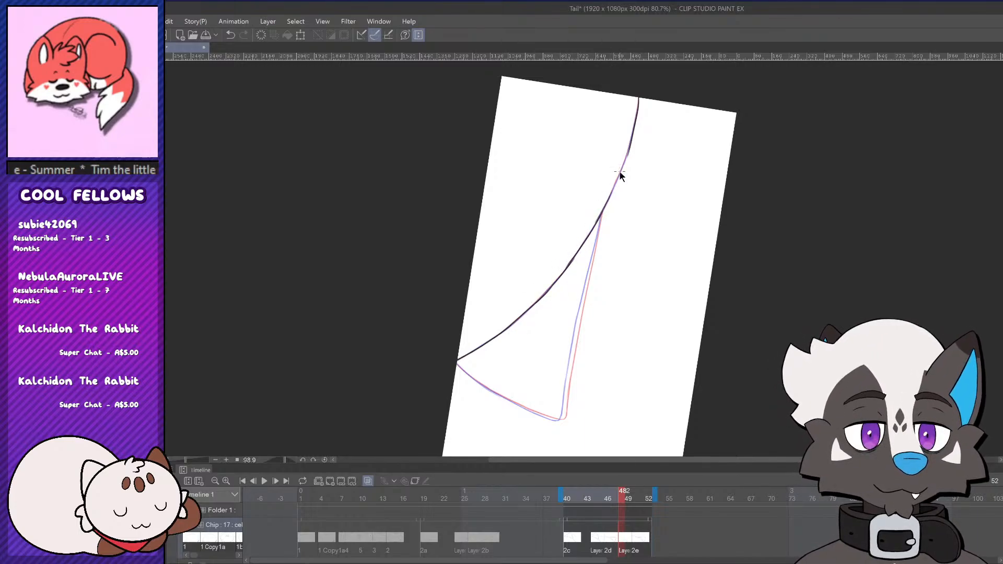
{"action": "key", "text": "ctrl+z"}
Close the remaining gap in the long curve between the branching point and the end at the canvas's left edge
{"action": "scroll", "coordinate": [622, 166], "scroll_direction": "up", "scroll_amount": 4}
{"action": "scroll", "coordinate": [638, 146], "scroll_direction": "down", "scroll_amount": 2}
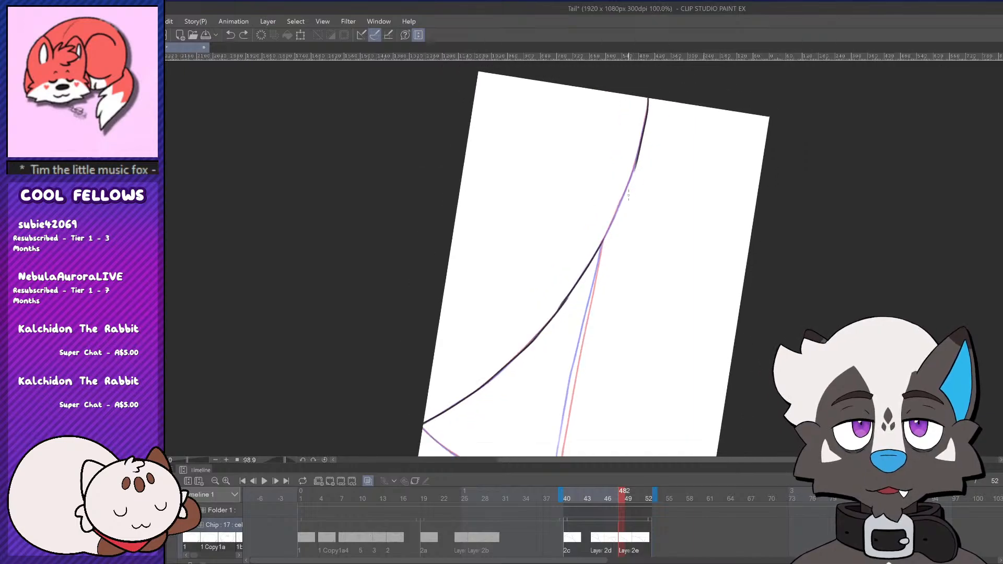
{"action": "scroll", "coordinate": [635, 162], "scroll_direction": "up", "scroll_amount": 1}
{"action": "left_click_drag", "start_coordinate": [641, 144], "coordinate": [589, 258]}
{"action": "key", "text": "ctrl+z"}
{"action": "key", "text": "ctrl+z"}
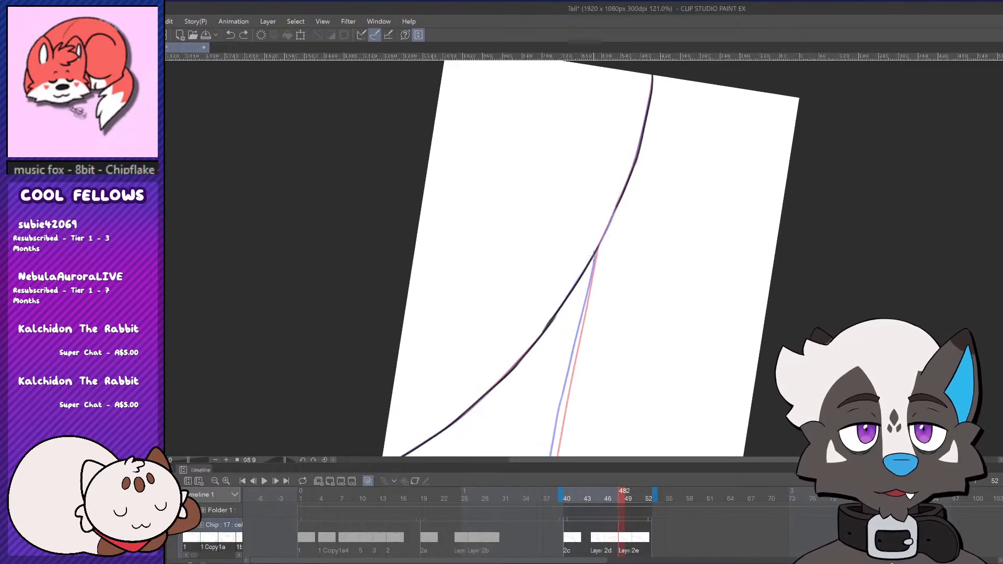
{"action": "mouse_move", "coordinate": [614, 213]}
{"action": "left_mouse_down"}
{"action": "mouse_move", "coordinate": [596, 254]}
{"action": "mouse_move", "coordinate": [619, 195]}
{"action": "left_mouse_up"}
{"action": "key", "text": "ctrl+z"}
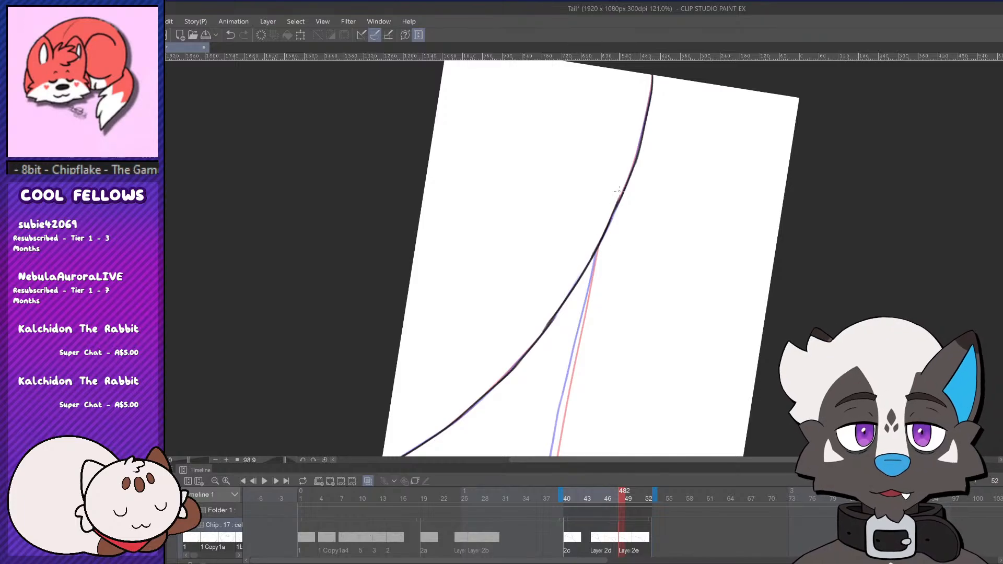
{"action": "left_click_drag", "start_coordinate": [602, 237], "coordinate": [617, 205]}
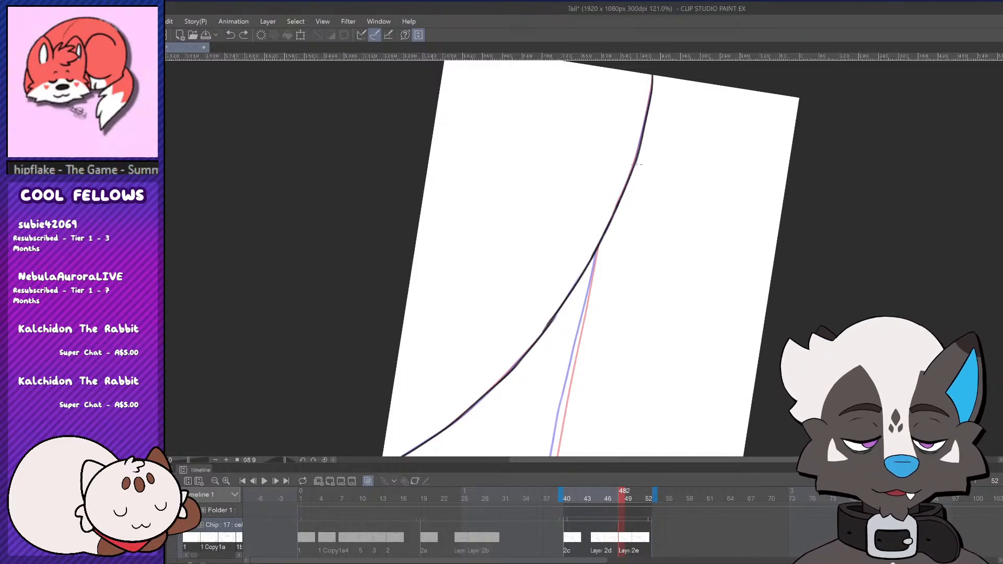
Ink the lower half of the pointed shape's short side, starting from its corner at the canvas's bottom edge
{"action": "scroll", "coordinate": [682, 168], "scroll_direction": "down", "scroll_amount": 5}
{"action": "scroll", "coordinate": [672, 282], "scroll_direction": "up", "scroll_amount": 3}
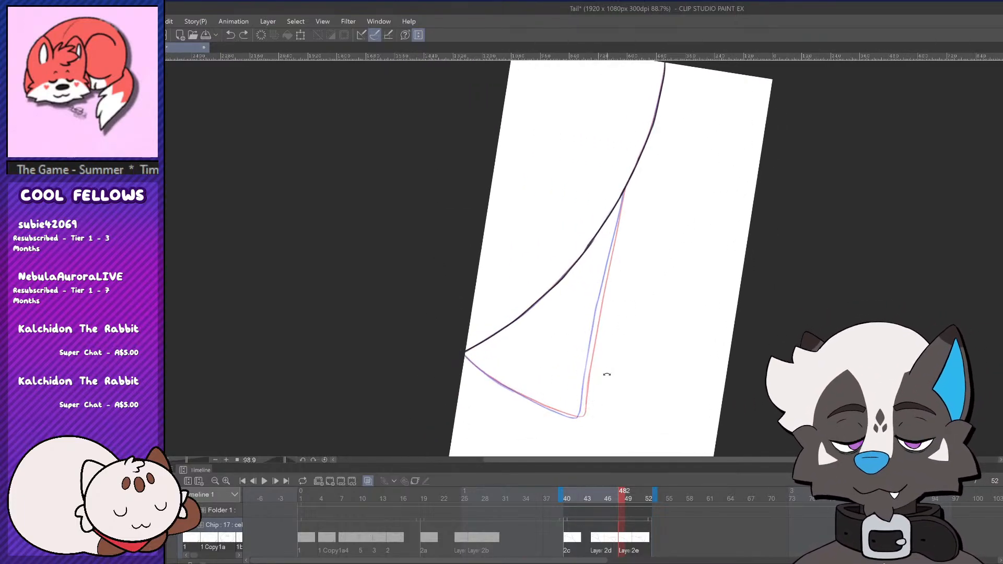
{"action": "left_click_drag", "start_coordinate": [605, 374], "coordinate": [241, 198]}
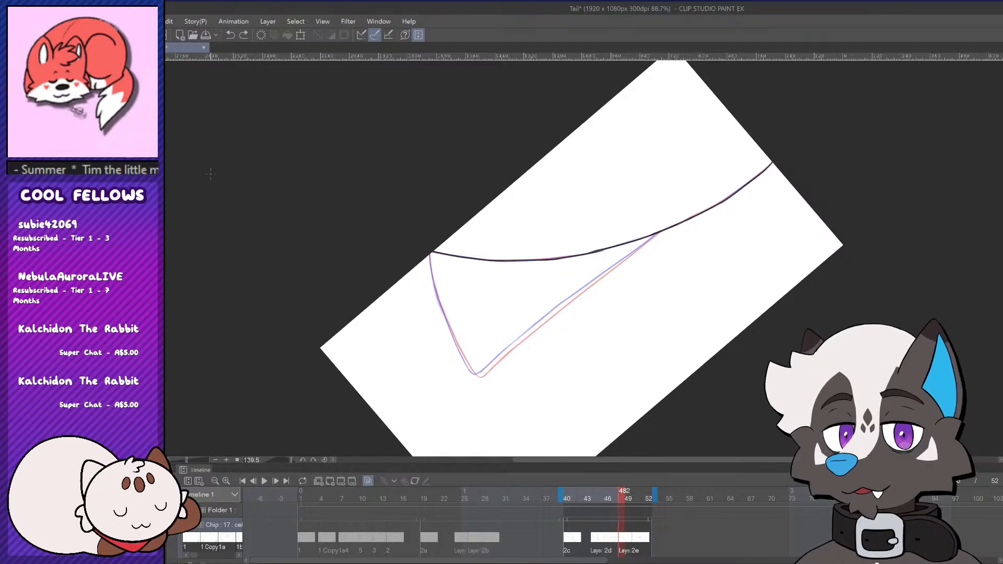
{"action": "scroll", "coordinate": [452, 329], "scroll_direction": "up", "scroll_amount": 2}
{"action": "left_click_drag", "start_coordinate": [415, 208], "coordinate": [440, 307]}
{"action": "key", "text": "ctrl+z"}
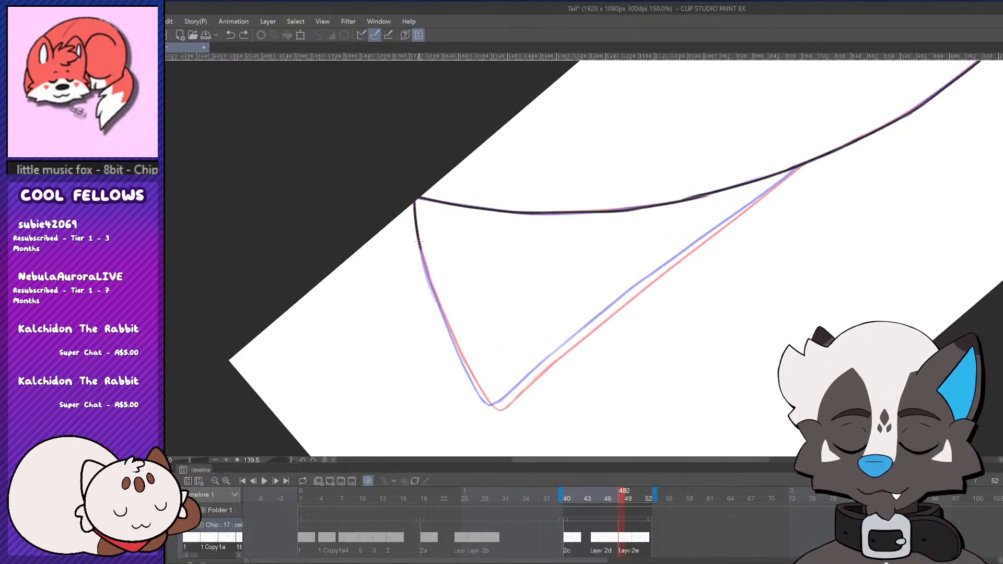
{"action": "left_click_drag", "start_coordinate": [415, 238], "coordinate": [449, 327]}
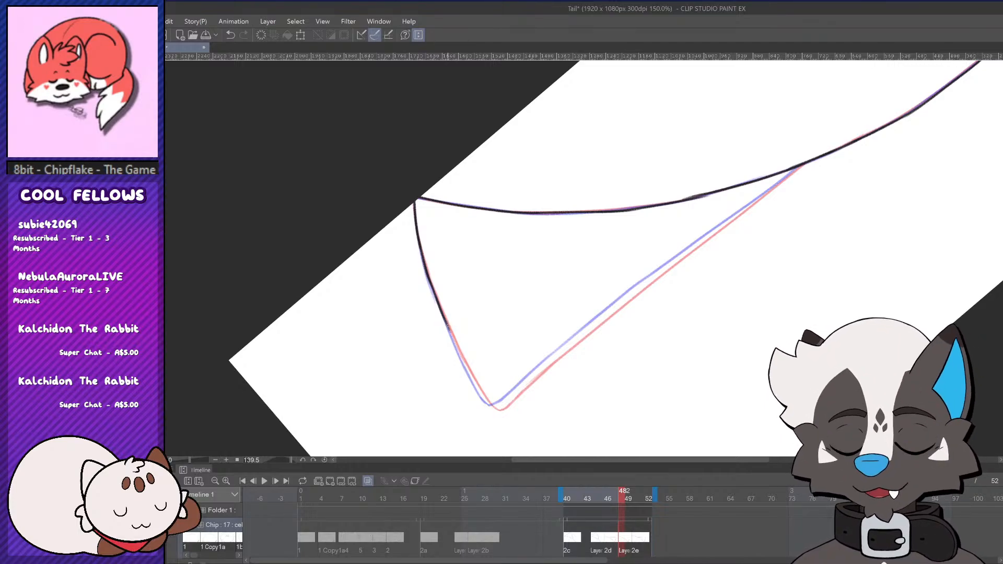
{"action": "left_click_drag", "start_coordinate": [446, 321], "coordinate": [476, 387]}
{"action": "key", "text": "ctrl+z"}
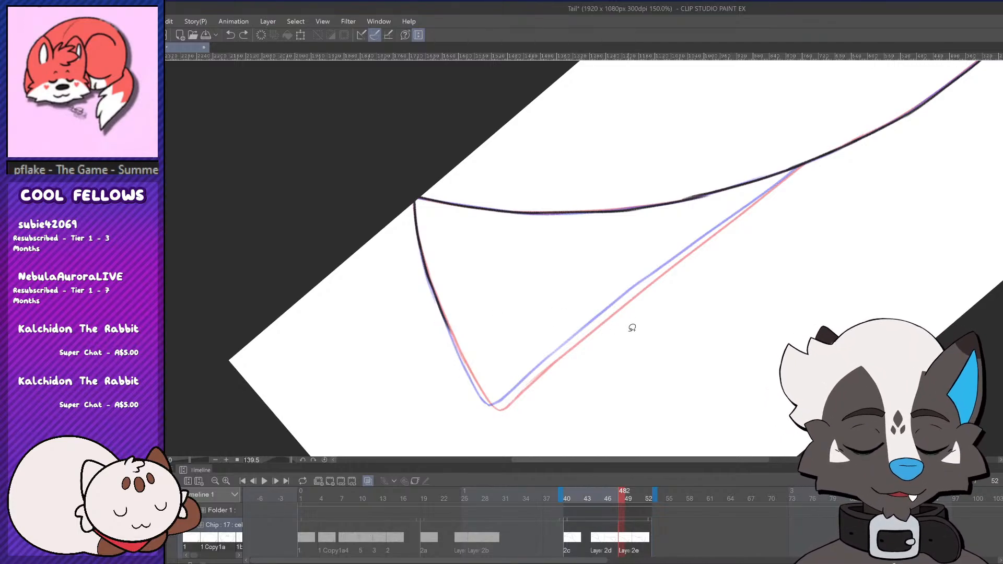
Ink the pointed shape's long side from its junction with the curve up to the tip, between the red and blue onion-skin lines
{"action": "left_click_drag", "start_coordinate": [650, 344], "coordinate": [502, 135]}
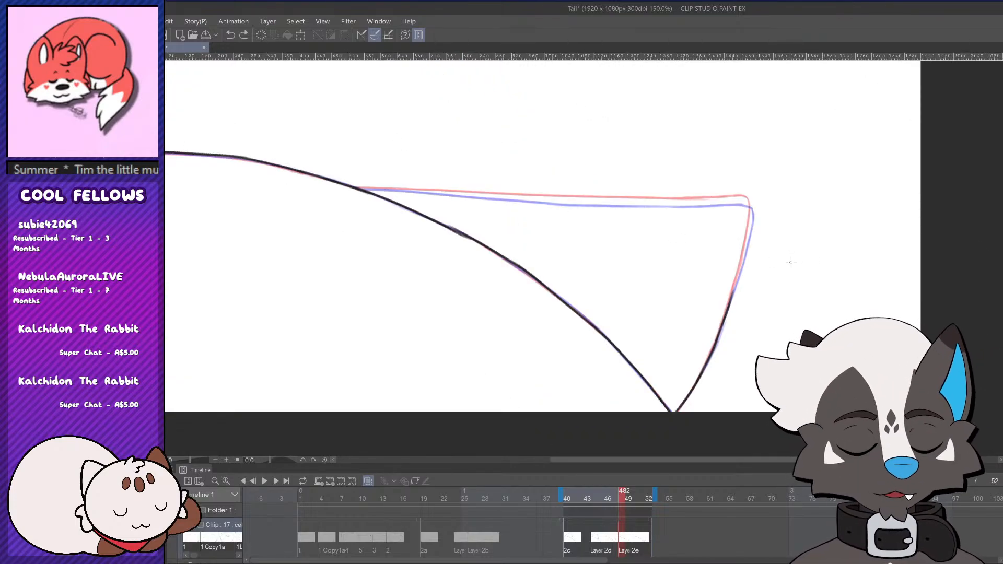
{"action": "scroll", "coordinate": [764, 197], "scroll_direction": "up", "scroll_amount": 1}
{"action": "scroll", "coordinate": [761, 194], "scroll_direction": "down", "scroll_amount": 3}
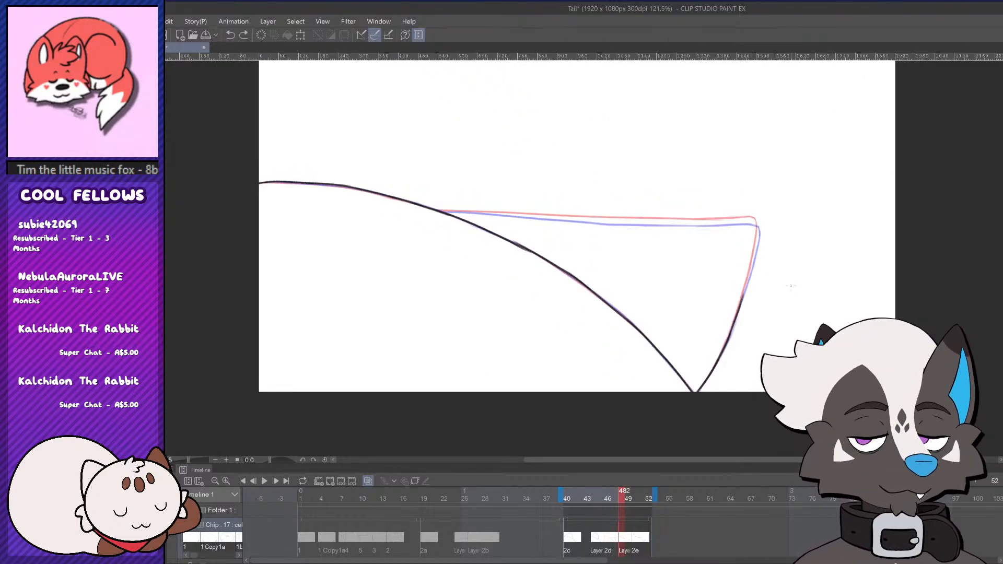
{"action": "left_click_drag", "start_coordinate": [810, 291], "coordinate": [587, 174]}
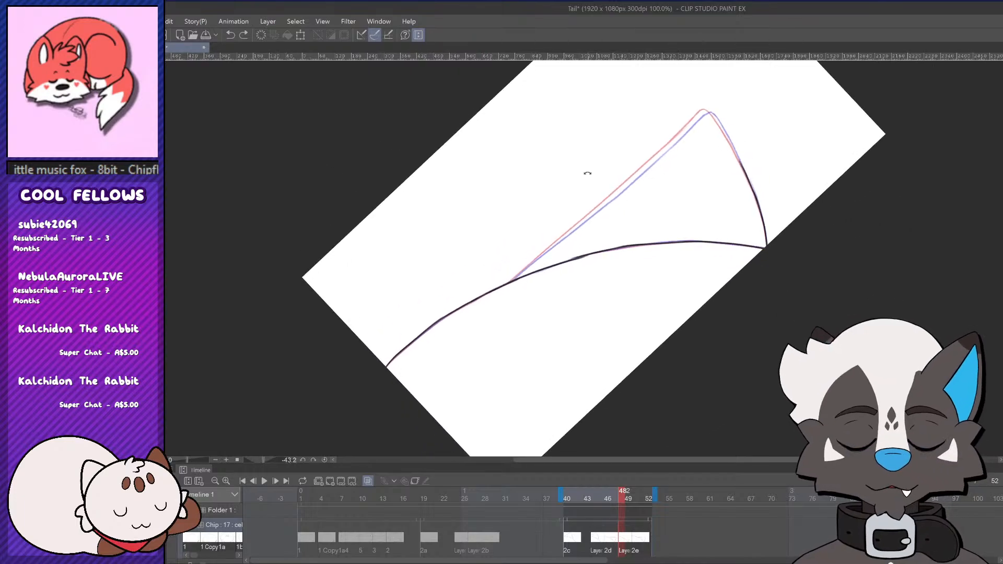
{"action": "scroll", "coordinate": [777, 124], "scroll_direction": "up", "scroll_amount": 3}
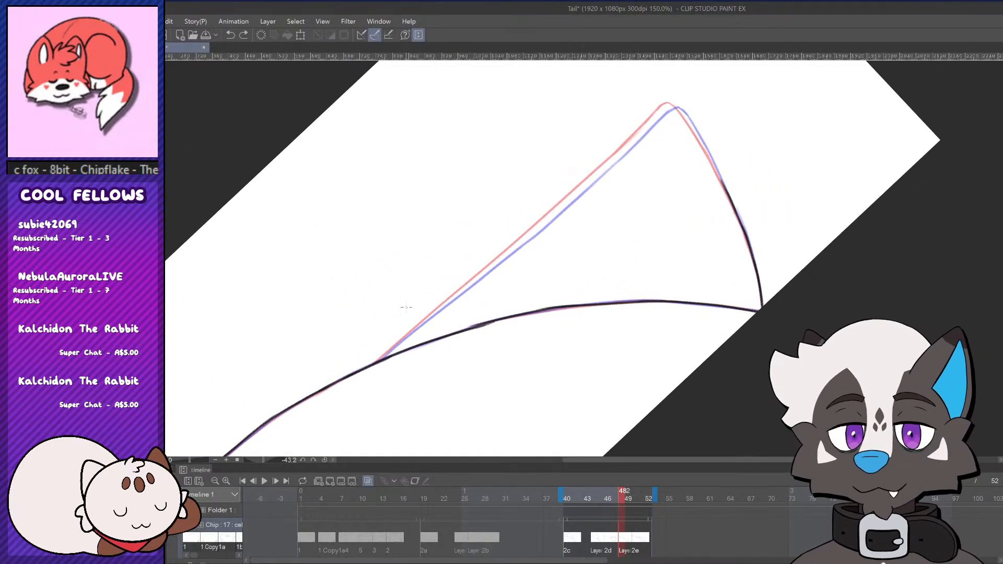
{"action": "left_click_drag", "start_coordinate": [379, 360], "coordinate": [472, 282]}
{"action": "key", "text": "ctrl+z"}
{"action": "mouse_move", "coordinate": [412, 331]}
{"action": "left_mouse_down"}
{"action": "mouse_move", "coordinate": [640, 144]}
{"action": "mouse_move", "coordinate": [657, 121]}
{"action": "mouse_move", "coordinate": [625, 147]}
{"action": "mouse_move", "coordinate": [661, 115]}
{"action": "mouse_move", "coordinate": [684, 109]}
{"action": "left_mouse_up"}
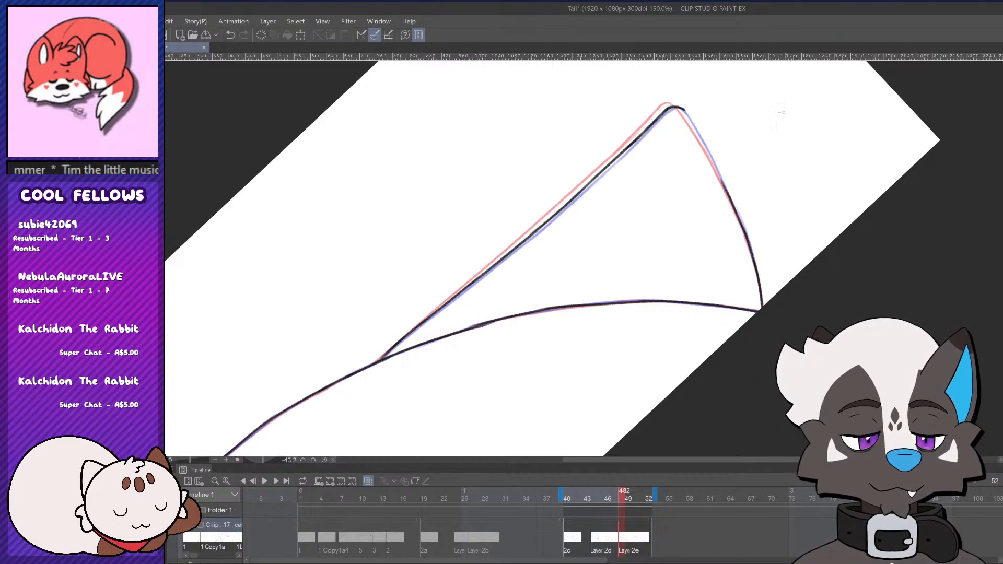
{"action": "scroll", "coordinate": [705, 196], "scroll_direction": "up", "scroll_amount": 3}
{"action": "key", "text": "ctrl+z"}
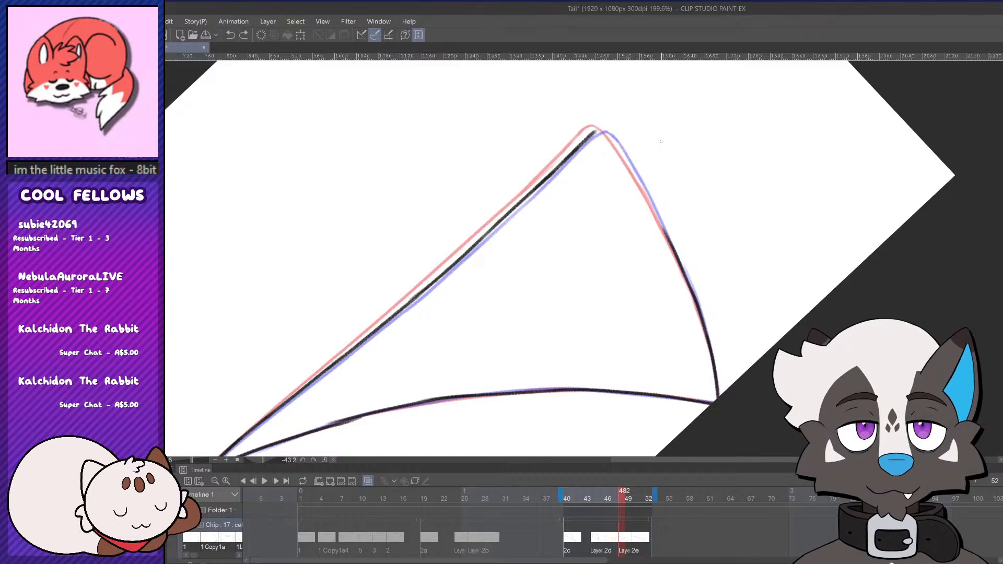
Ink the rounded tip of the pointed shape and the beginning of its short side
{"action": "left_click_drag", "start_coordinate": [597, 132], "coordinate": [662, 223]}
{"action": "key", "text": "ctrl+z"}
{"action": "key", "text": "ctrl+z"}
{"action": "left_click_drag", "start_coordinate": [629, 163], "coordinate": [651, 205]}
{"action": "key", "text": "ctrl+z"}
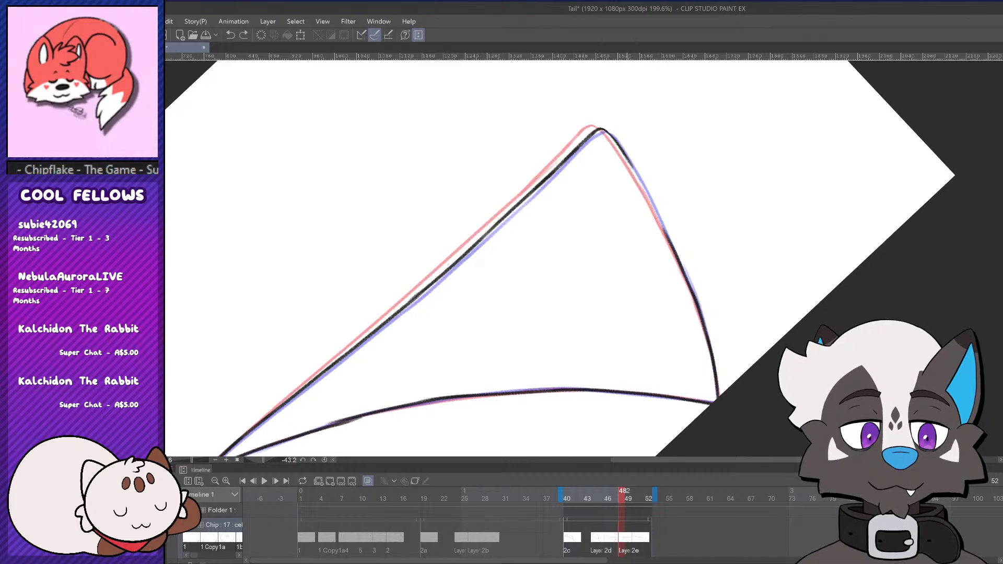
Join the tip to the inked lower part of the short side, redrawing the connecting stroke until the outline is smooth
{"action": "left_click_drag", "start_coordinate": [625, 156], "coordinate": [659, 221]}
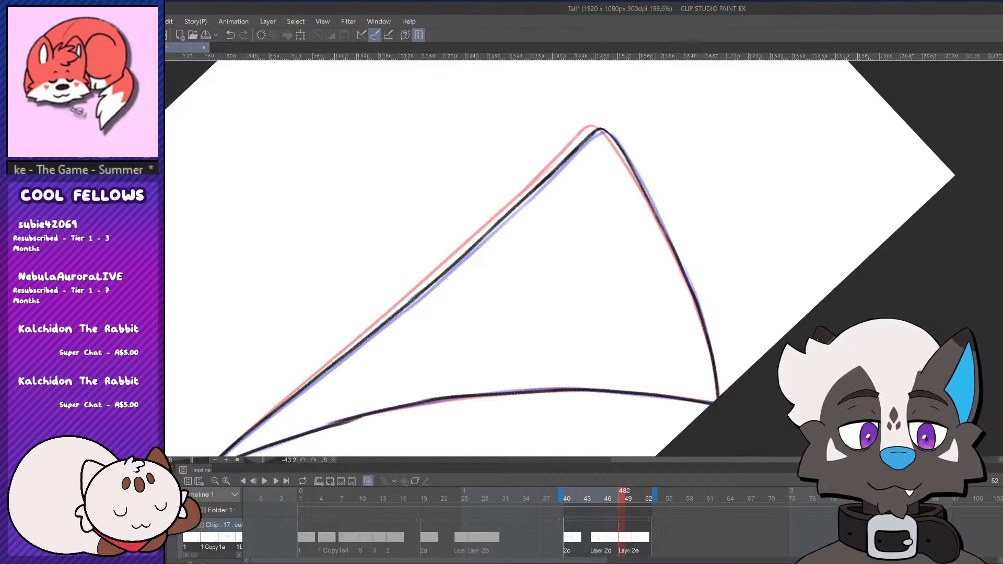
{"action": "key", "text": "ctrl+z"}
{"action": "left_click_drag", "start_coordinate": [642, 189], "coordinate": [663, 233]}
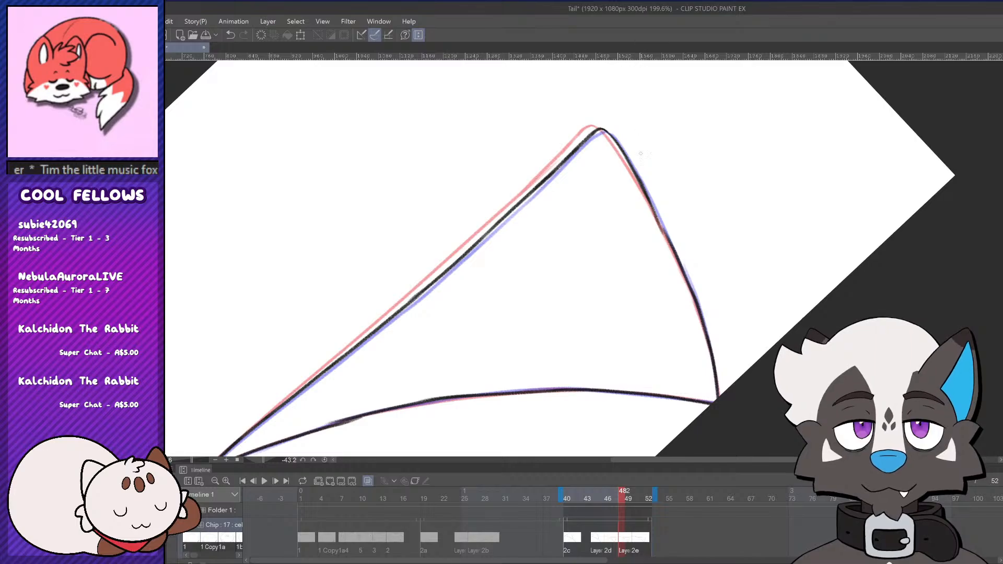
{"action": "left_click_drag", "start_coordinate": [653, 209], "coordinate": [664, 234]}
{"action": "key", "text": "ctrl+z"}
{"action": "key", "text": "ctrl+z"}
{"action": "key", "text": "ctrl+z"}
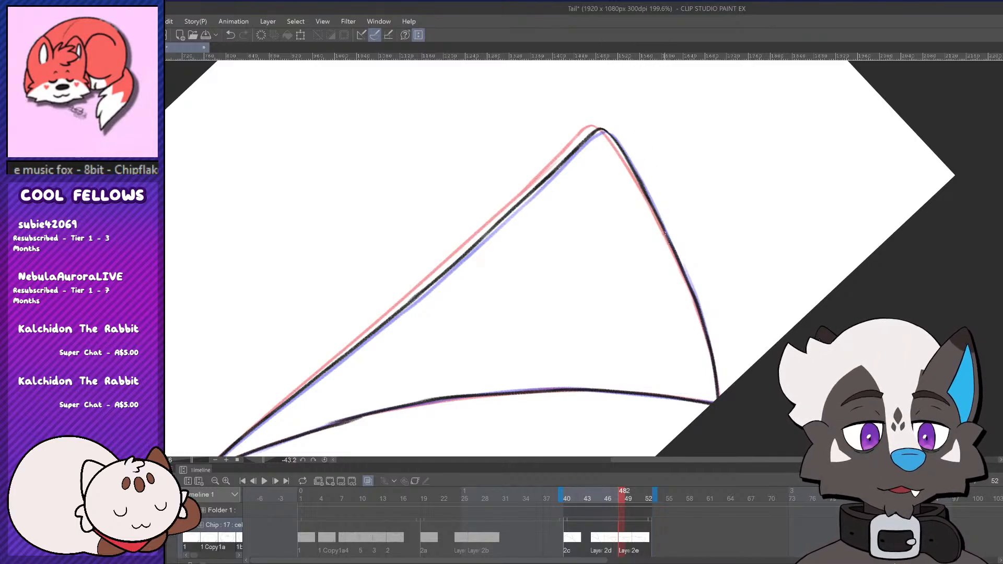
{"action": "left_click_drag", "start_coordinate": [644, 188], "coordinate": [670, 243]}
{"action": "scroll", "coordinate": [679, 230], "scroll_direction": "down", "scroll_amount": 3}
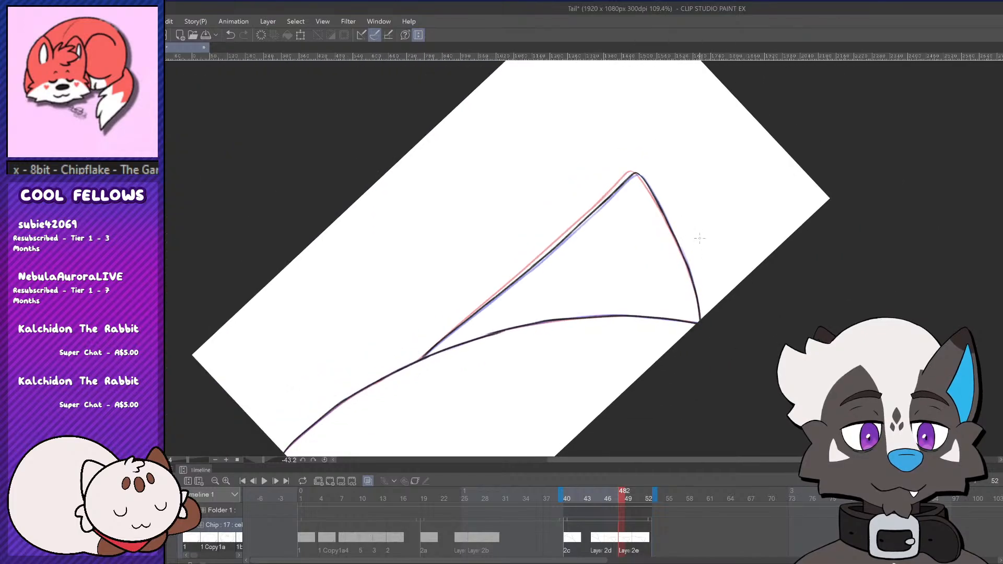
Reset the canvas rotation and play back the frame 40 to 52 section to check the new in-between
{"action": "left_click_drag", "start_coordinate": [762, 299], "coordinate": [754, 347]}
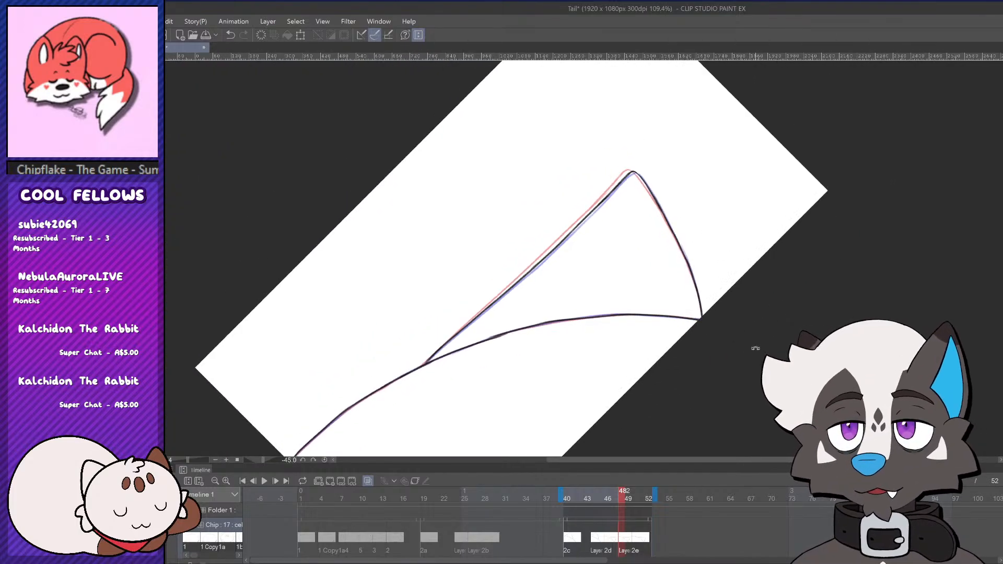
{"action": "double_click", "coordinate": [747, 364]}
{"action": "scroll", "coordinate": [735, 379], "scroll_direction": "down", "scroll_amount": 2}
{"action": "scroll", "coordinate": [744, 364], "scroll_direction": "down", "scroll_amount": 1}
{"action": "scroll", "coordinate": [747, 350], "scroll_direction": "up", "scroll_amount": 1}
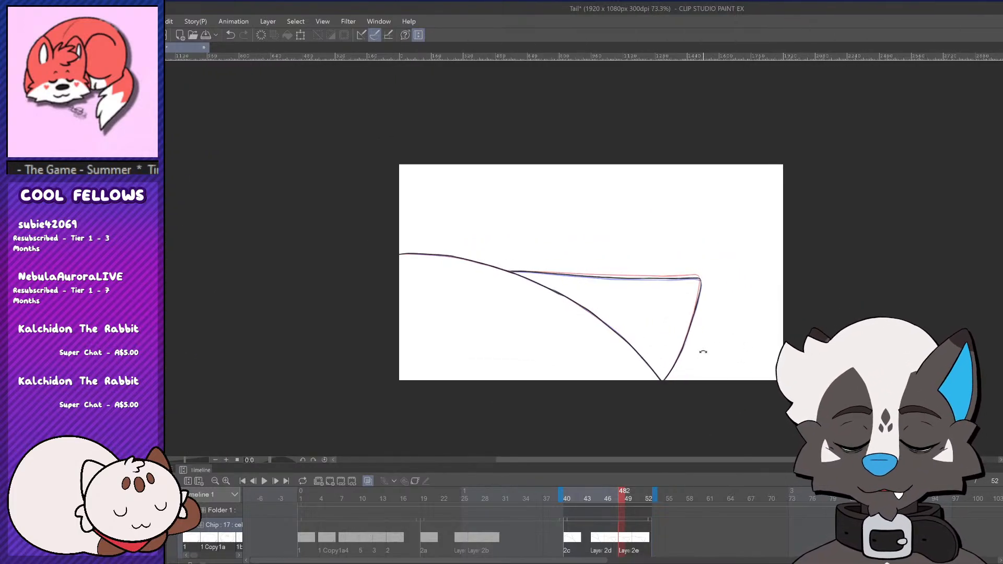
{"action": "left_click", "coordinate": [264, 481]}
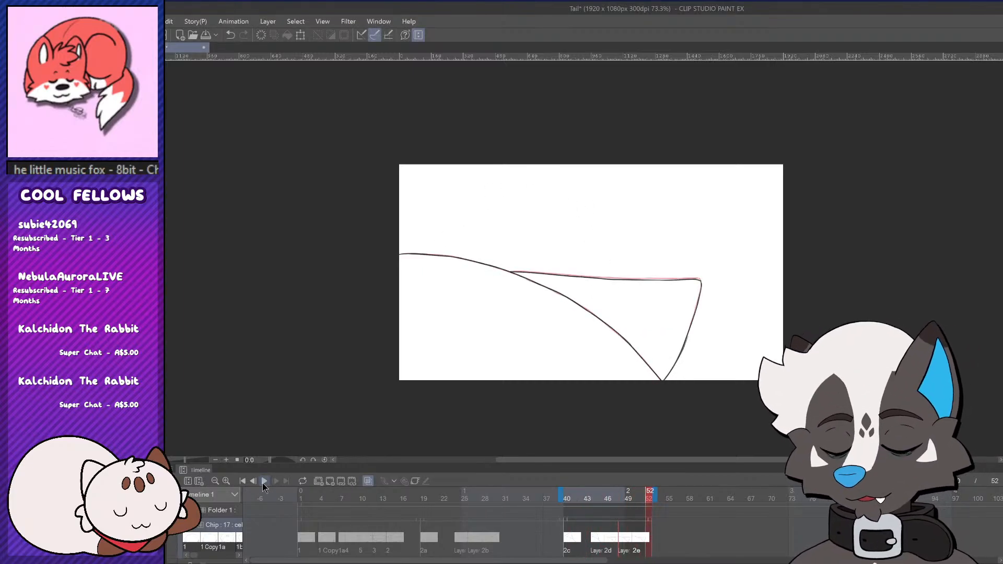
{"action": "left_click", "coordinate": [264, 481]}
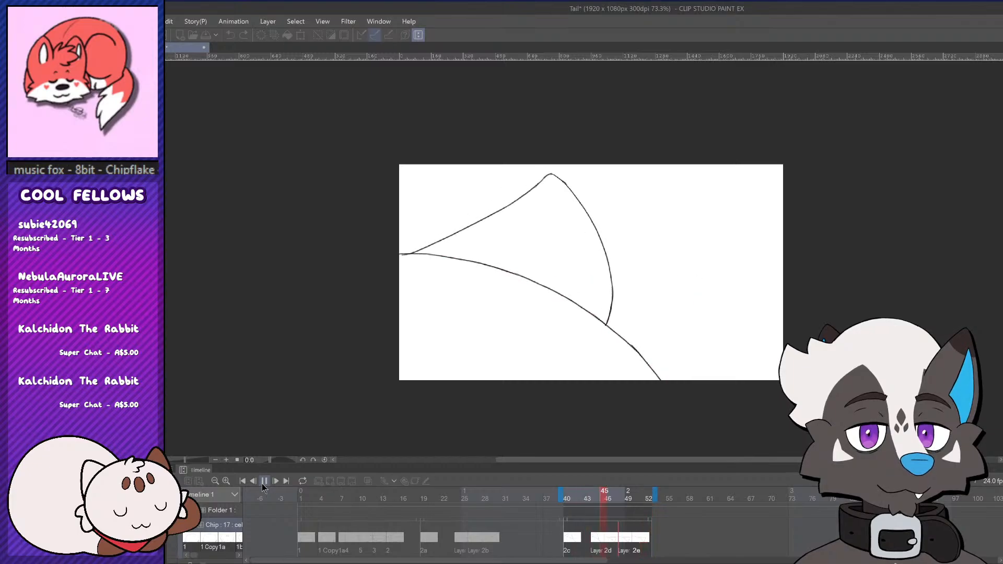
{"action": "left_click", "coordinate": [264, 482]}
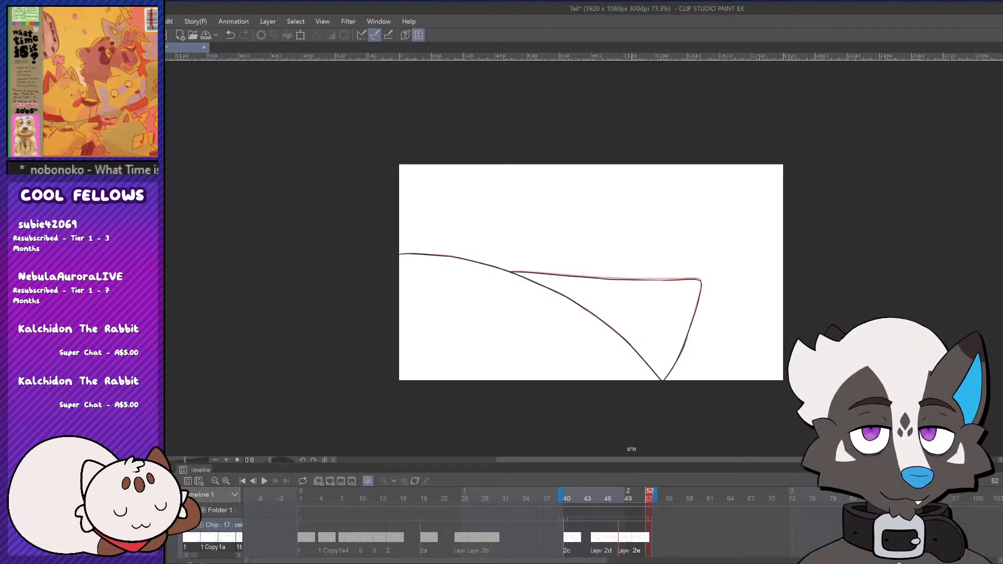
Extend the playback range back to frame 1 and play the whole animation
{"action": "left_click", "coordinate": [564, 494]}
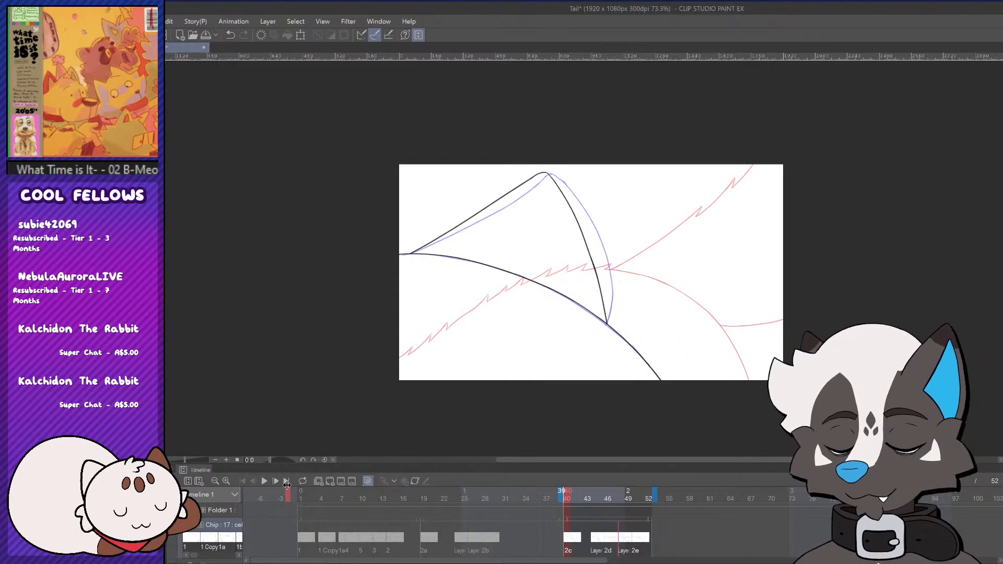
{"action": "left_click_drag", "start_coordinate": [286, 485], "coordinate": [294, 484]}
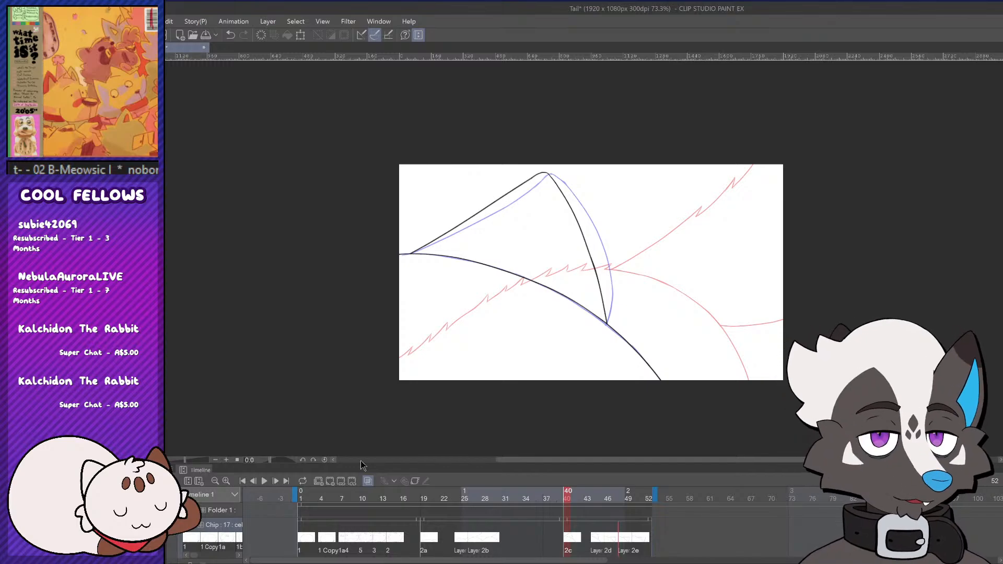
{"action": "left_click", "coordinate": [288, 499]}
{"action": "left_click", "coordinate": [265, 482]}
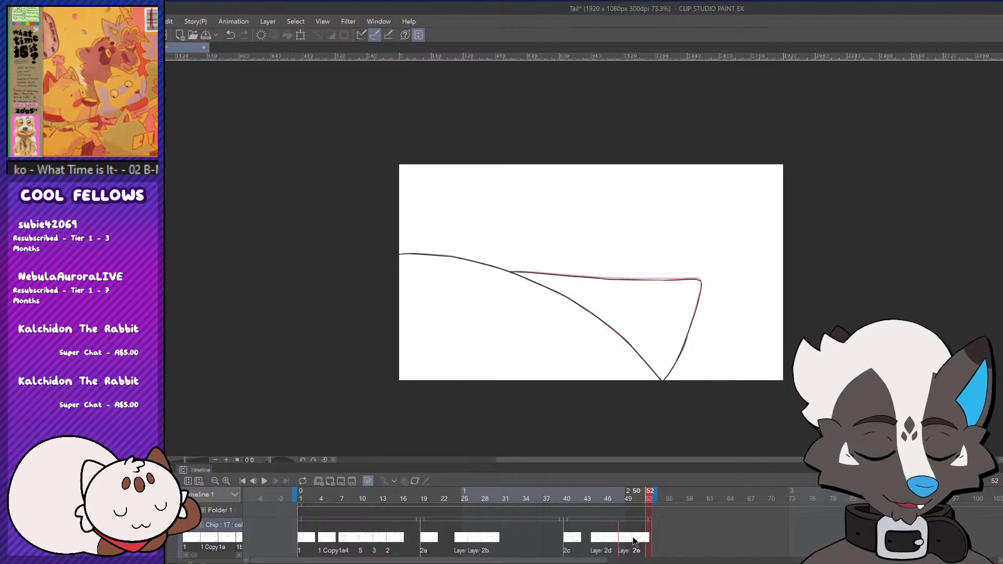
Try a tighter timing for the cels after 2c, starting them at frame 46, and play the animation
{"action": "mouse_move", "coordinate": [637, 499]}
{"action": "left_mouse_down"}
{"action": "mouse_move", "coordinate": [600, 519]}
{"action": "mouse_move", "coordinate": [636, 518]}
{"action": "mouse_move", "coordinate": [629, 545]}
{"action": "mouse_move", "coordinate": [608, 544]}
{"action": "left_mouse_up"}
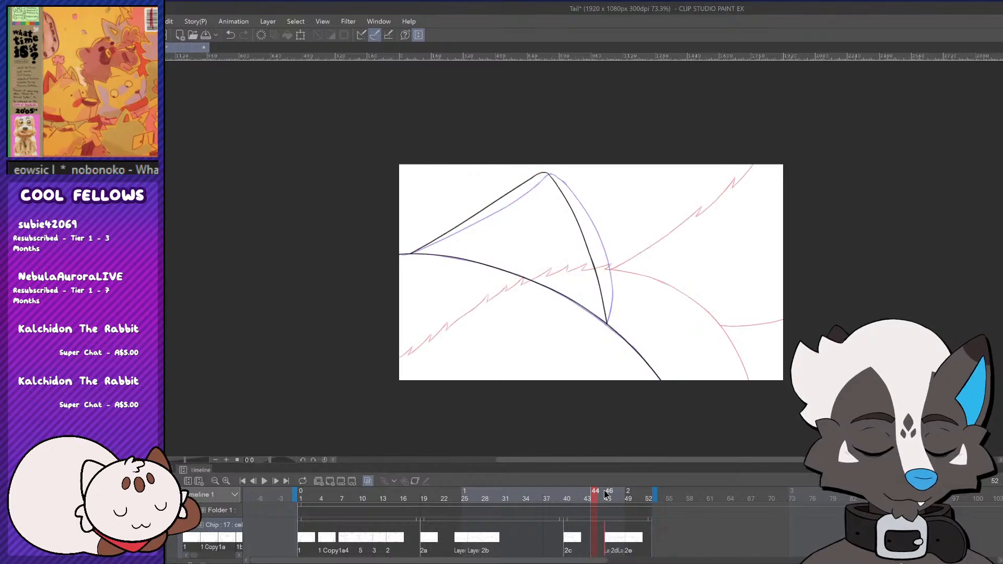
{"action": "left_click_drag", "start_coordinate": [605, 495], "coordinate": [273, 462]}
{"action": "left_click", "coordinate": [264, 482]}
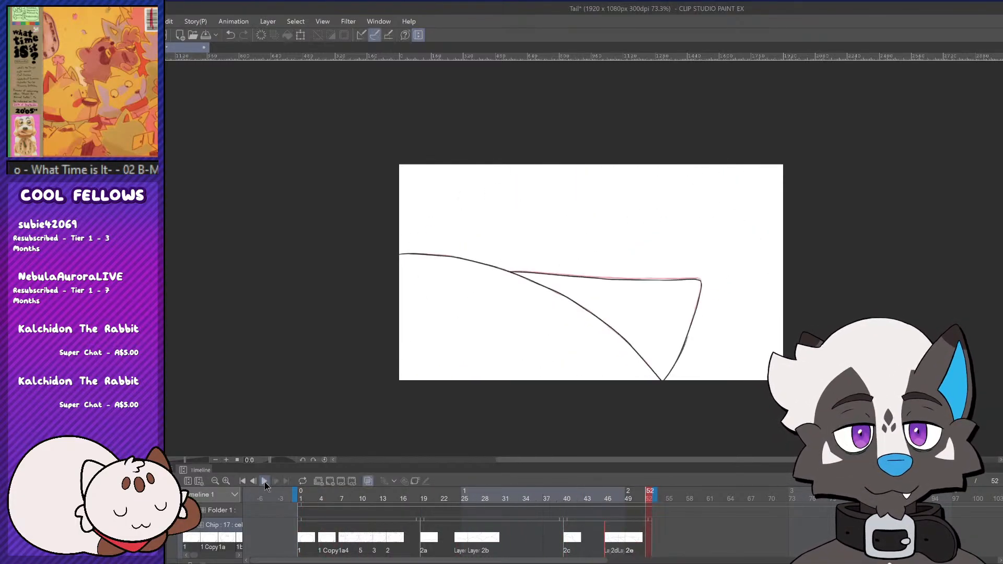
Move the cels following 2c earlier to close the gap after it, and replay the animation from the start
{"action": "mouse_move", "coordinate": [605, 539]}
{"action": "left_mouse_down"}
{"action": "mouse_move", "coordinate": [580, 546]}
{"action": "mouse_move", "coordinate": [620, 542]}
{"action": "left_mouse_up"}
{"action": "left_click", "coordinate": [586, 543]}
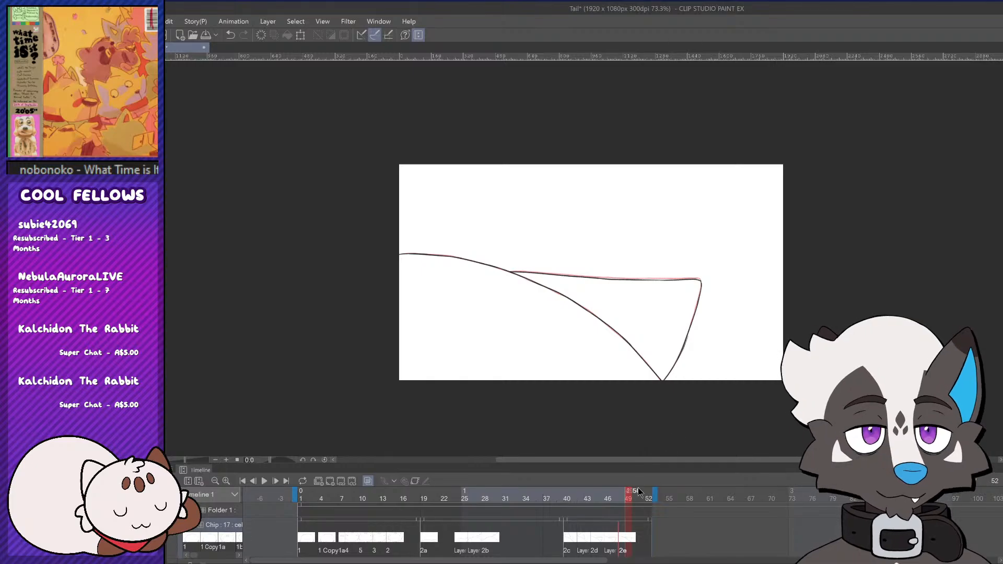
{"action": "left_click", "coordinate": [265, 481]}
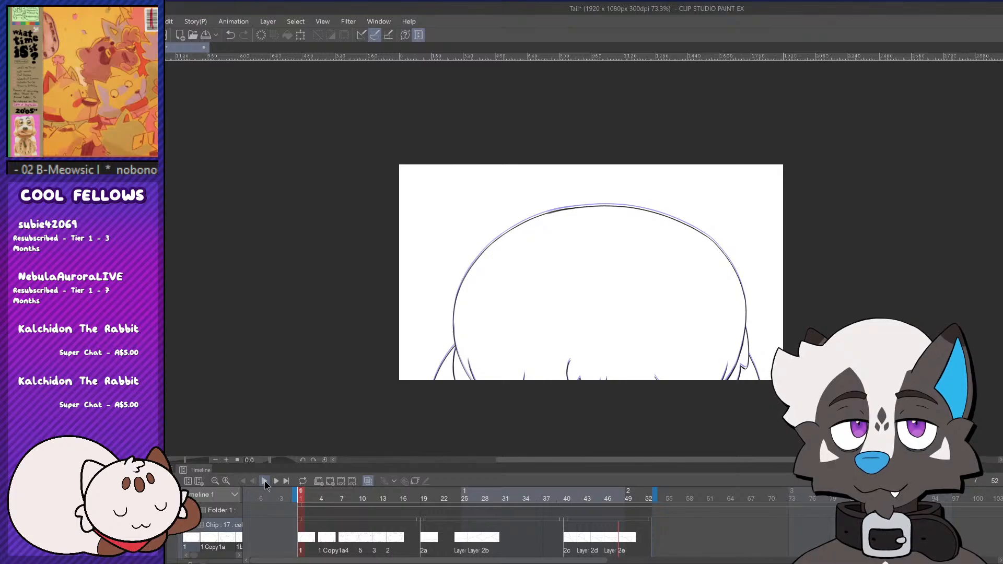
{"action": "left_click", "coordinate": [265, 481]}
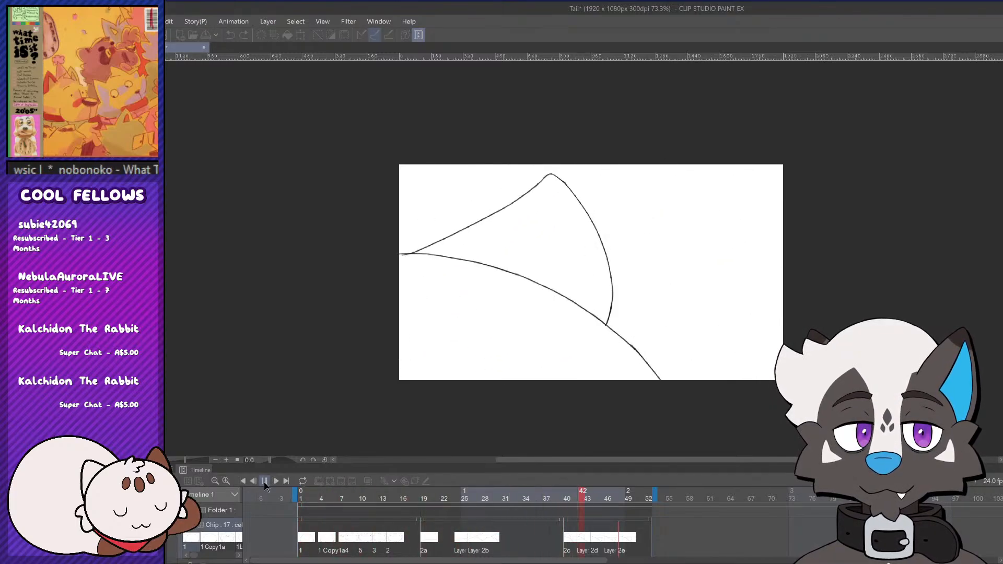
{"action": "left_click", "coordinate": [265, 481]}
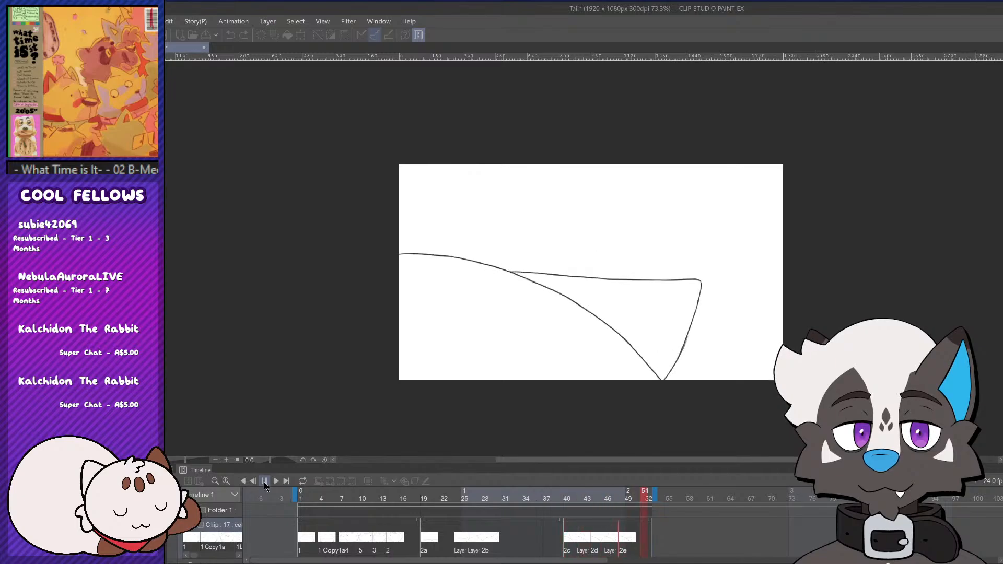
Limit the playback range to frames 19 through 39 and play that section
{"action": "left_click", "coordinate": [476, 513]}
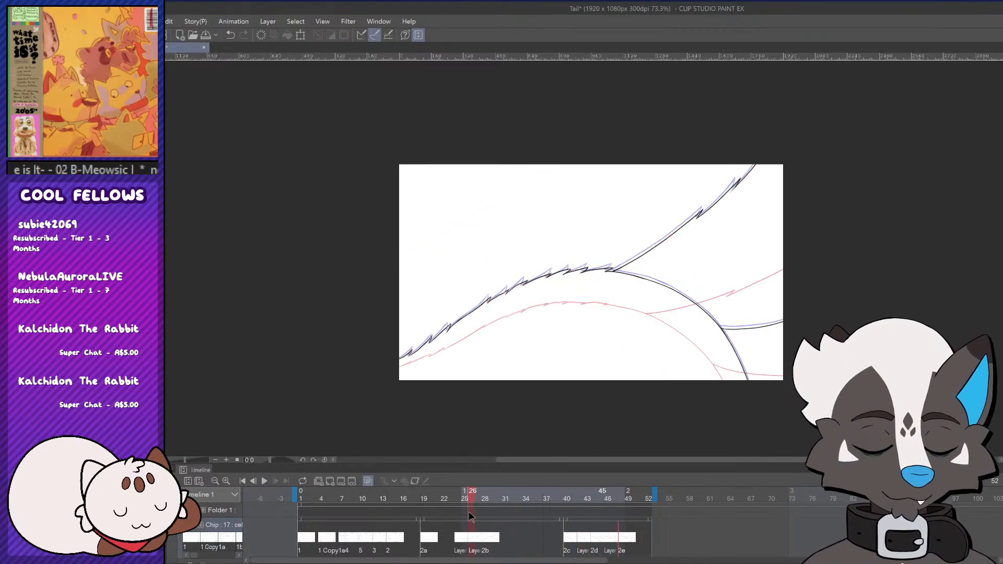
{"action": "mouse_move", "coordinate": [476, 513]}
{"action": "left_mouse_down"}
{"action": "mouse_move", "coordinate": [477, 501]}
{"action": "mouse_move", "coordinate": [425, 499]}
{"action": "left_mouse_up"}
{"action": "mouse_move", "coordinate": [295, 491]}
{"action": "left_mouse_down"}
{"action": "mouse_move", "coordinate": [438, 491]}
{"action": "mouse_move", "coordinate": [419, 491]}
{"action": "left_mouse_up"}
{"action": "left_click_drag", "start_coordinate": [659, 497], "coordinate": [566, 493]}
{"action": "left_click", "coordinate": [265, 481]}
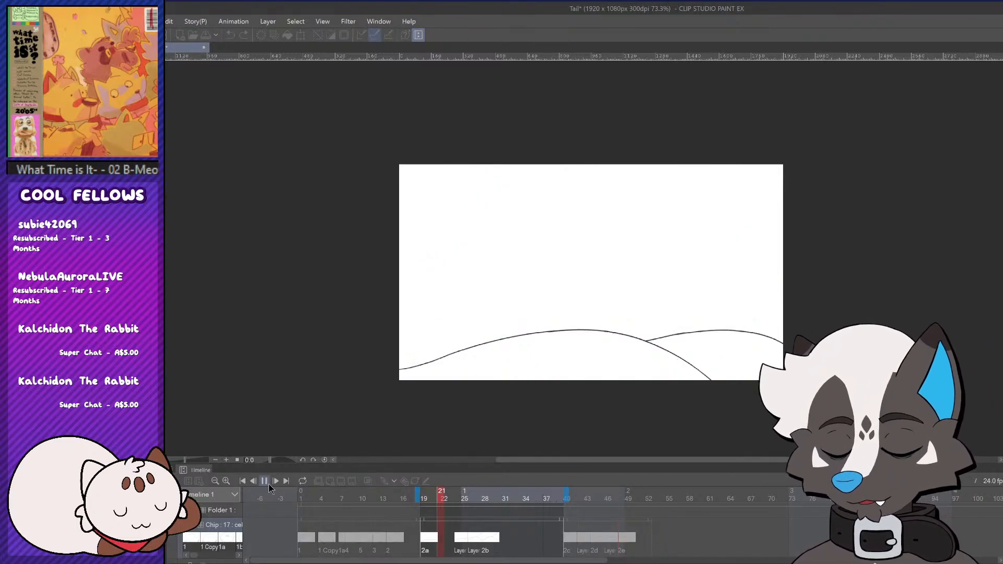
{"action": "left_click", "coordinate": [264, 481]}
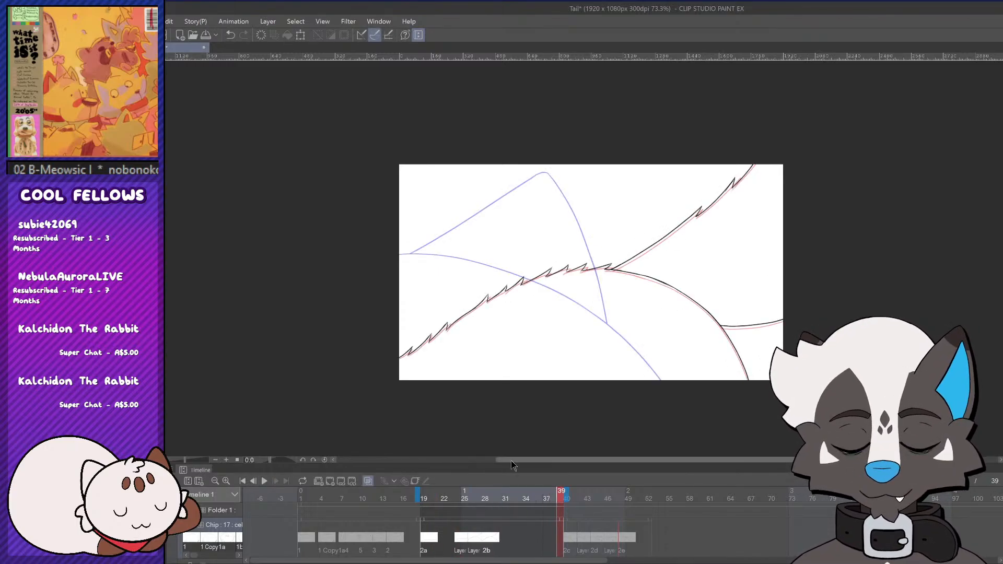
Shift cel 2b two frames later and create a new animation cel at frame 28
{"action": "left_click_drag", "start_coordinate": [482, 500], "coordinate": [487, 523]}
{"action": "left_click_drag", "start_coordinate": [486, 534], "coordinate": [500, 533]}
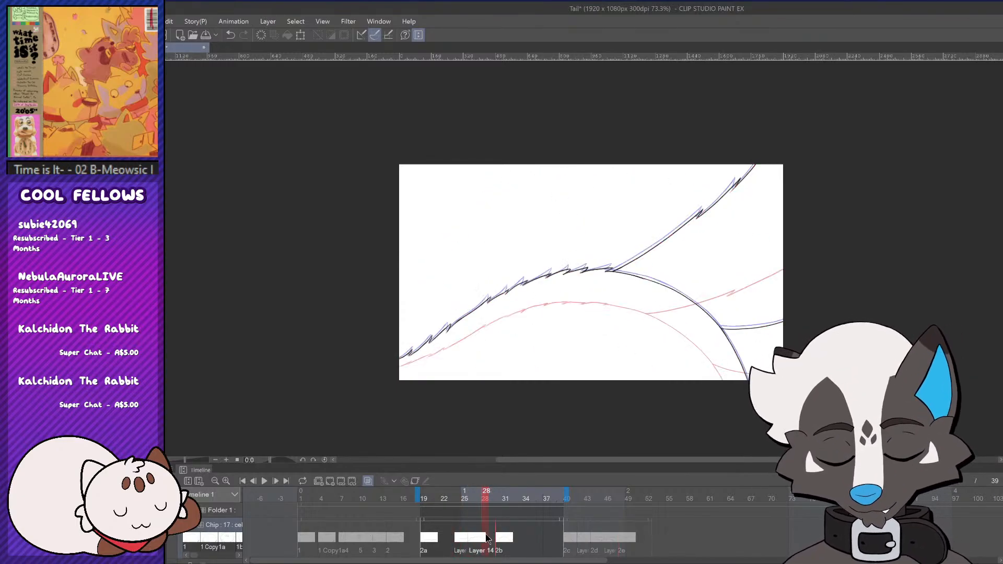
{"action": "left_click", "coordinate": [331, 481]}
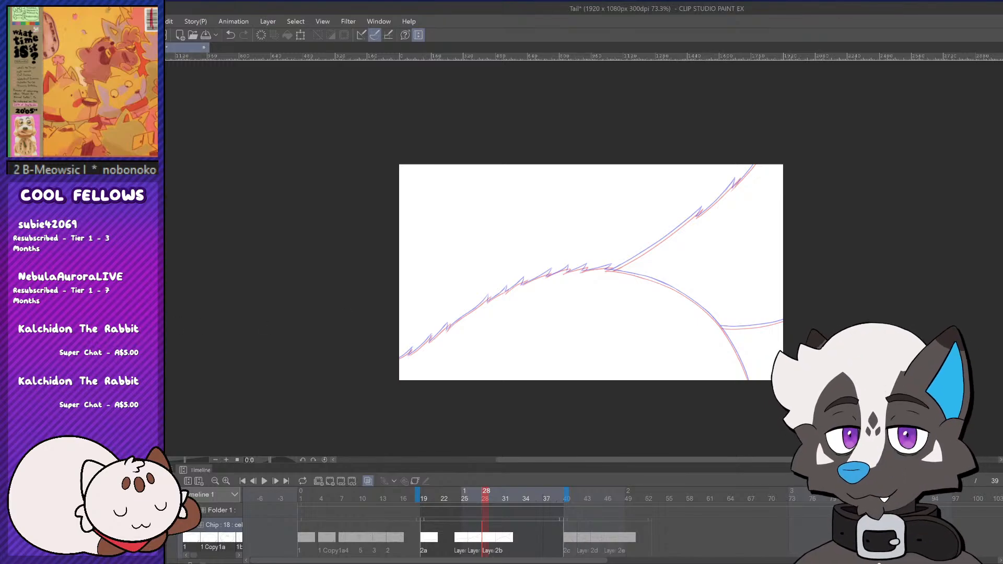
Ink the first three fur tufts from the canvas's left edge, between the red and blue onion-skin lines, redrawing rough strokes
{"action": "left_click_drag", "start_coordinate": [399, 380], "coordinate": [407, 383]}
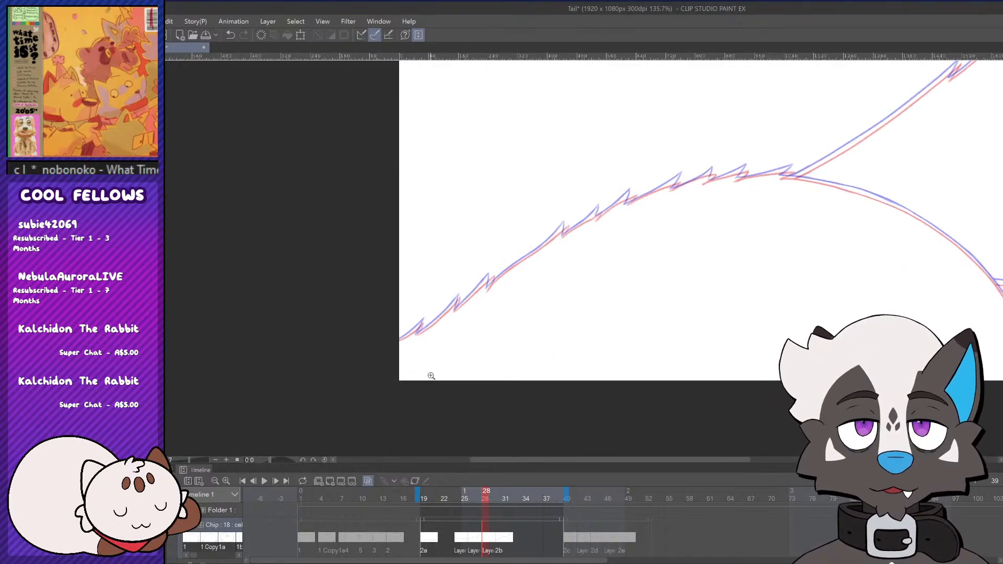
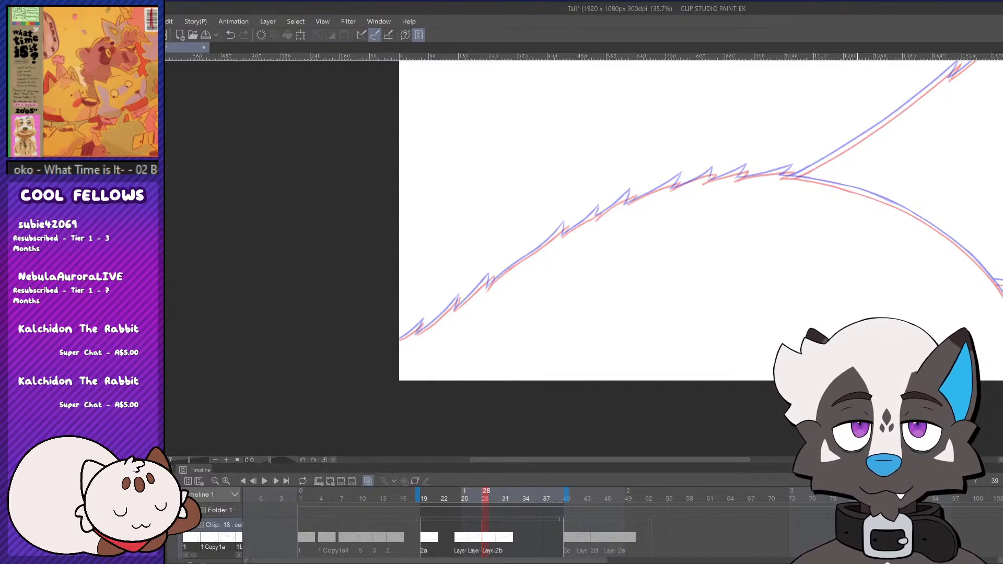
{"action": "scroll", "coordinate": [403, 370], "scroll_direction": "up", "scroll_amount": 3}
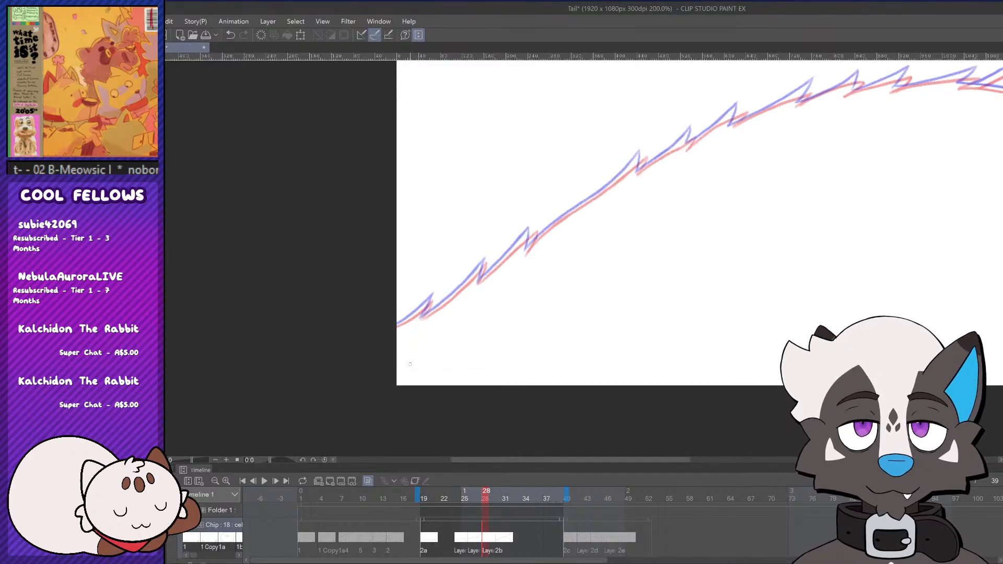
{"action": "scroll", "coordinate": [410, 364], "scroll_direction": "up", "scroll_amount": 2}
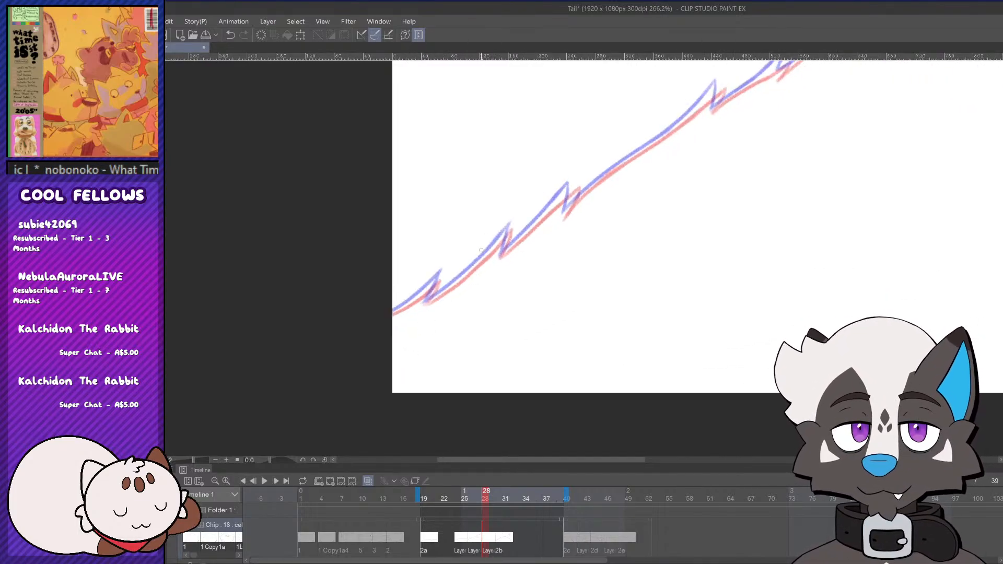
{"action": "mouse_move", "coordinate": [392, 314]}
{"action": "left_mouse_down"}
{"action": "mouse_move", "coordinate": [442, 271]}
{"action": "mouse_move", "coordinate": [427, 300]}
{"action": "mouse_move", "coordinate": [474, 265]}
{"action": "mouse_move", "coordinate": [511, 222]}
{"action": "mouse_move", "coordinate": [483, 256]}
{"action": "mouse_move", "coordinate": [509, 225]}
{"action": "mouse_move", "coordinate": [506, 252]}
{"action": "mouse_move", "coordinate": [558, 196]}
{"action": "left_mouse_up"}
{"action": "key", "text": "ctrl+z"}
{"action": "key", "text": "ctrl+z"}
{"action": "key", "text": "ctrl+z"}
{"action": "key", "text": "ctrl+z"}
{"action": "mouse_move", "coordinate": [514, 246]}
{"action": "left_mouse_down"}
{"action": "mouse_move", "coordinate": [572, 182]}
{"action": "mouse_move", "coordinate": [567, 207]}
{"action": "left_mouse_up"}
Ink the long smooth stretch after the third tuft up to and including the fourth fur tuft
{"action": "scroll", "coordinate": [565, 210], "scroll_direction": "down", "scroll_amount": 3}
{"action": "left_click_drag", "start_coordinate": [681, 107], "coordinate": [639, 155]}
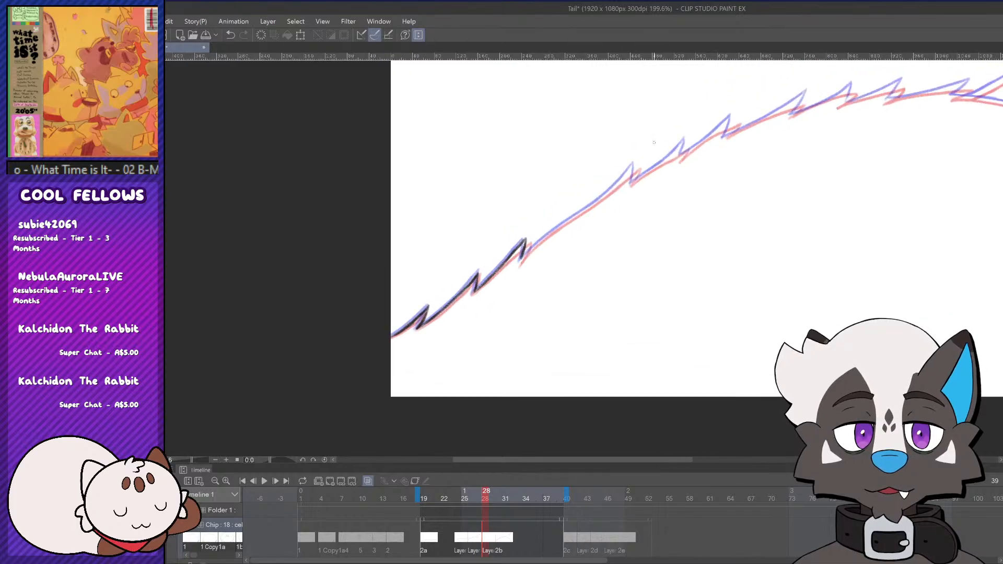
{"action": "scroll", "coordinate": [639, 154], "scroll_direction": "up", "scroll_amount": 1}
{"action": "left_click_drag", "start_coordinate": [517, 261], "coordinate": [556, 229]}
{"action": "key", "text": "ctrl+z"}
{"action": "key", "text": "ctrl+z"}
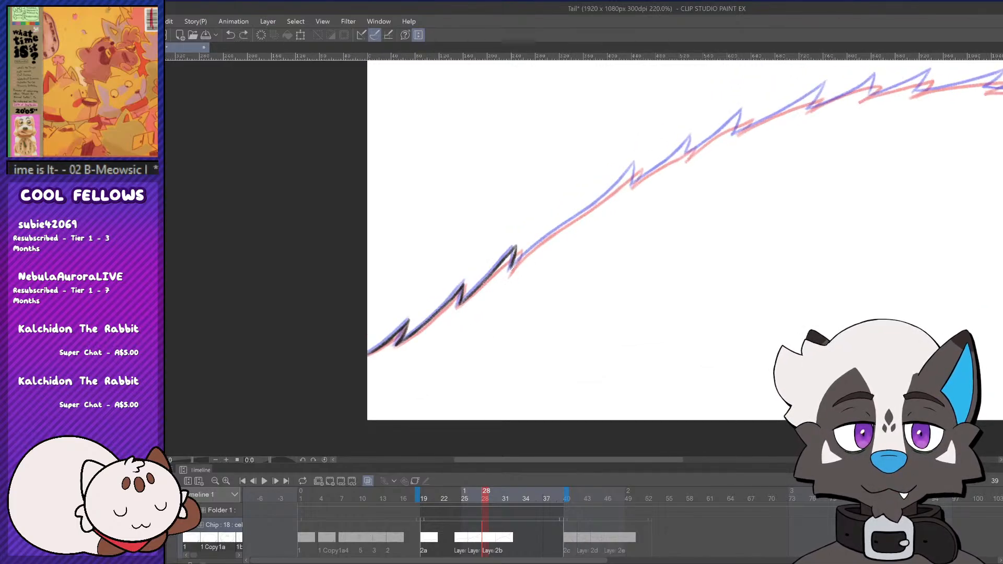
{"action": "mouse_move", "coordinate": [511, 270]}
{"action": "left_mouse_down"}
{"action": "mouse_move", "coordinate": [638, 161]}
{"action": "mouse_move", "coordinate": [596, 203]}
{"action": "mouse_move", "coordinate": [639, 164]}
{"action": "mouse_move", "coordinate": [600, 202]}
{"action": "mouse_move", "coordinate": [636, 163]}
{"action": "mouse_move", "coordinate": [634, 185]}
{"action": "mouse_move", "coordinate": [639, 162]}
{"action": "left_mouse_up"}
{"action": "key", "text": "ctrl+z"}
{"action": "key", "text": "ctrl+z"}
{"action": "key", "text": "ctrl+z"}
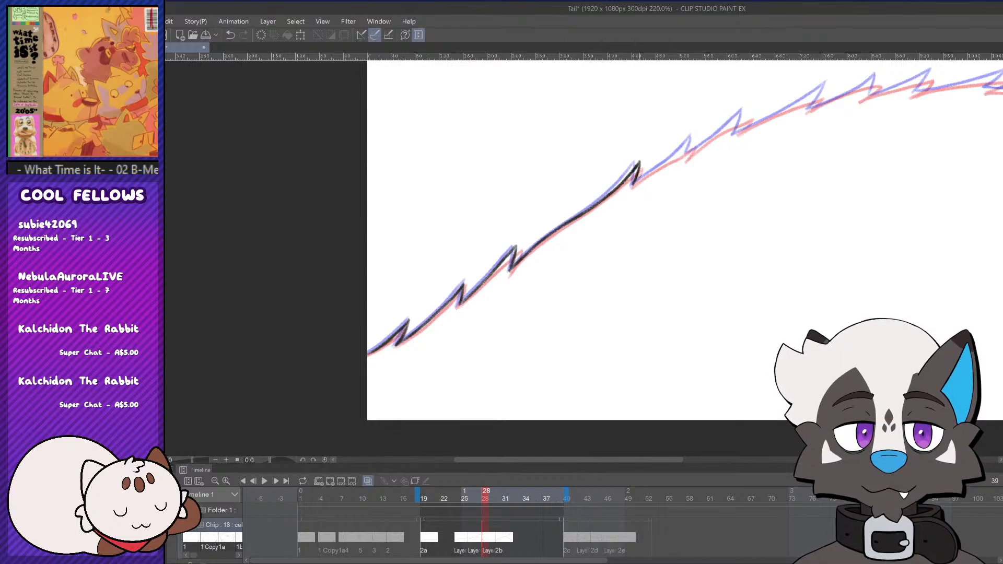
Ink the fifth, sixth and seventh fur tufts along the rising outline, redrawing strokes that miss the onion-skin guide
{"action": "scroll", "coordinate": [597, 239], "scroll_direction": "down", "scroll_amount": 6}
{"action": "scroll", "coordinate": [700, 157], "scroll_direction": "up", "scroll_amount": 5}
{"action": "mouse_move", "coordinate": [558, 255]}
{"action": "left_mouse_down"}
{"action": "mouse_move", "coordinate": [623, 203]}
{"action": "mouse_move", "coordinate": [616, 208]}
{"action": "mouse_move", "coordinate": [733, 166]}
{"action": "left_mouse_up"}
{"action": "key", "text": "ctrl+z"}
{"action": "key", "text": "ctrl+z"}
{"action": "key", "text": "ctrl+z"}
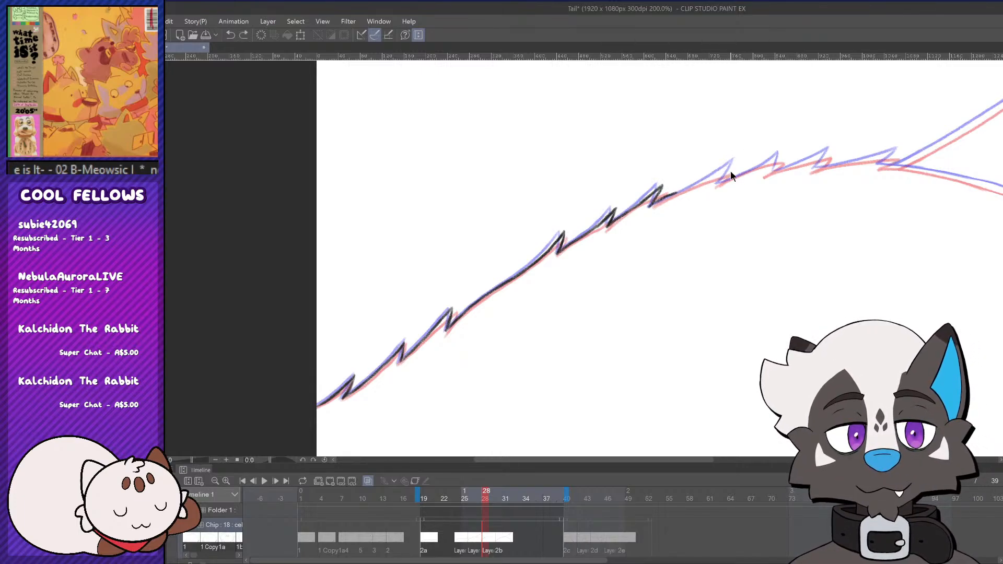
{"action": "left_click_drag", "start_coordinate": [668, 194], "coordinate": [724, 173]}
{"action": "key", "text": "ctrl+z"}
{"action": "left_click_drag", "start_coordinate": [670, 195], "coordinate": [735, 164]}
{"action": "scroll", "coordinate": [533, 263], "scroll_direction": "down", "scroll_amount": 7}
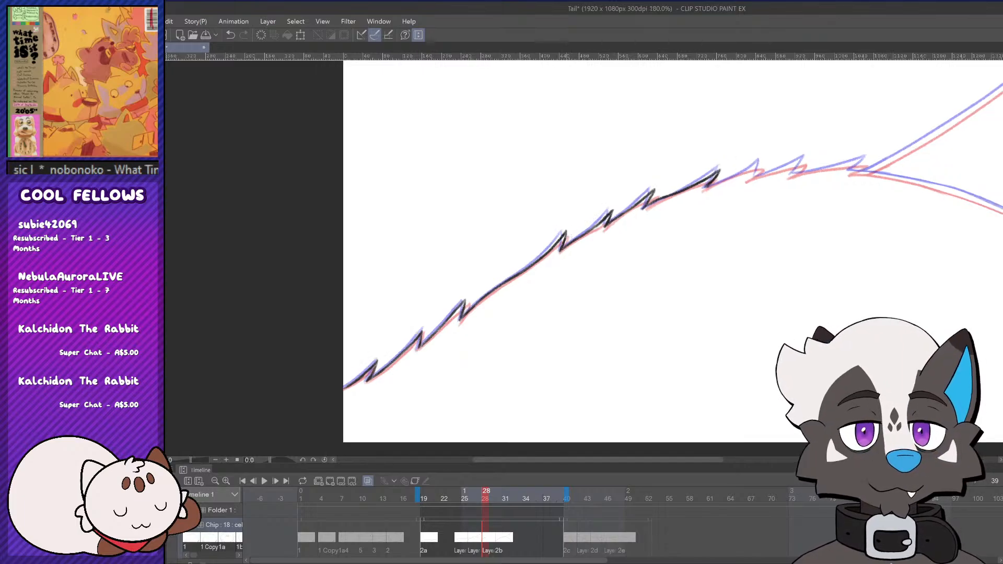
Ink the eighth and ninth fur tufts near the crest of the outline
{"action": "scroll", "coordinate": [747, 181], "scroll_direction": "up", "scroll_amount": 6}
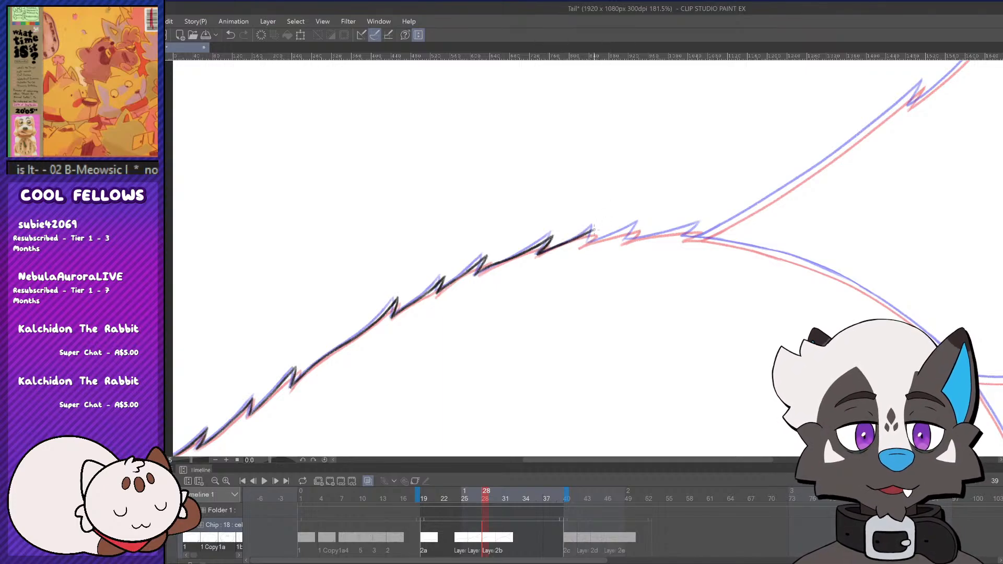
{"action": "mouse_move", "coordinate": [596, 228]}
{"action": "left_mouse_down"}
{"action": "mouse_move", "coordinate": [583, 245]}
{"action": "mouse_move", "coordinate": [611, 257]}
{"action": "mouse_move", "coordinate": [583, 246]}
{"action": "mouse_move", "coordinate": [650, 225]}
{"action": "mouse_move", "coordinate": [630, 239]}
{"action": "left_mouse_up"}
{"action": "key", "text": "ctrl+z"}
{"action": "key", "text": "ctrl+z"}
{"action": "key", "text": "ctrl+z"}
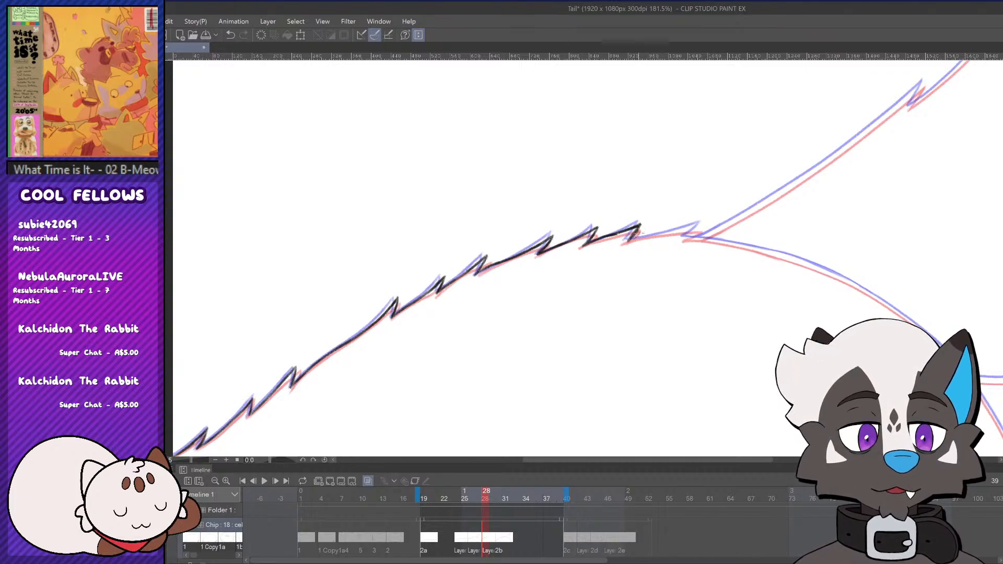
Ink the tenth fur tuft at the crest, where the outline splits into two branches, redrawing strokes that miss the guide
{"action": "scroll", "coordinate": [636, 248], "scroll_direction": "down", "scroll_amount": 7}
{"action": "scroll", "coordinate": [685, 242], "scroll_direction": "up", "scroll_amount": 8}
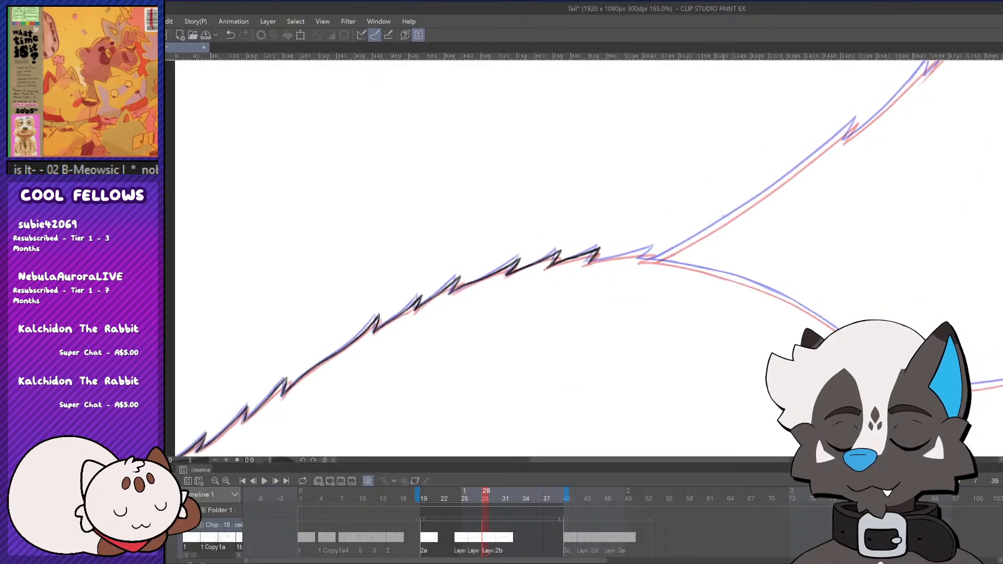
{"action": "scroll", "coordinate": [693, 245], "scroll_direction": "down", "scroll_amount": 1}
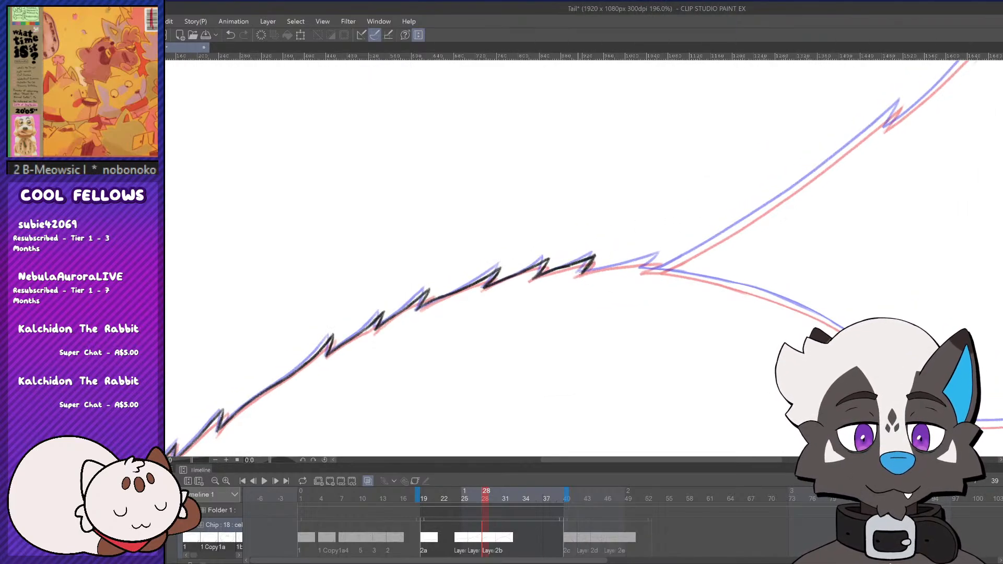
{"action": "left_click_drag", "start_coordinate": [583, 271], "coordinate": [653, 258]}
{"action": "key", "text": "ctrl+z"}
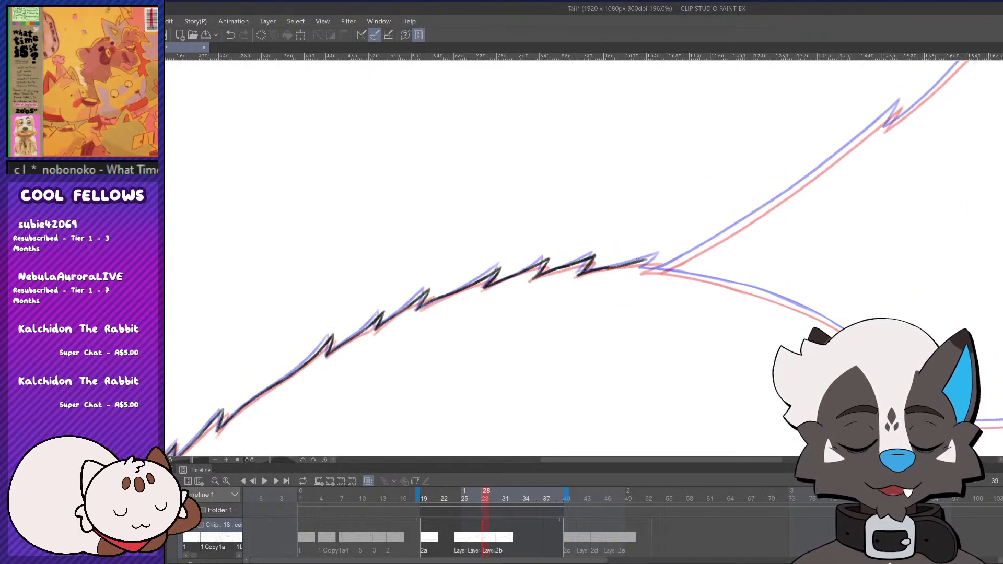
{"action": "key", "text": "ctrl+z"}
{"action": "mouse_move", "coordinate": [596, 269]}
{"action": "left_mouse_down"}
{"action": "mouse_move", "coordinate": [662, 258]}
{"action": "mouse_move", "coordinate": [639, 269]}
{"action": "mouse_move", "coordinate": [721, 281]}
{"action": "left_mouse_up"}
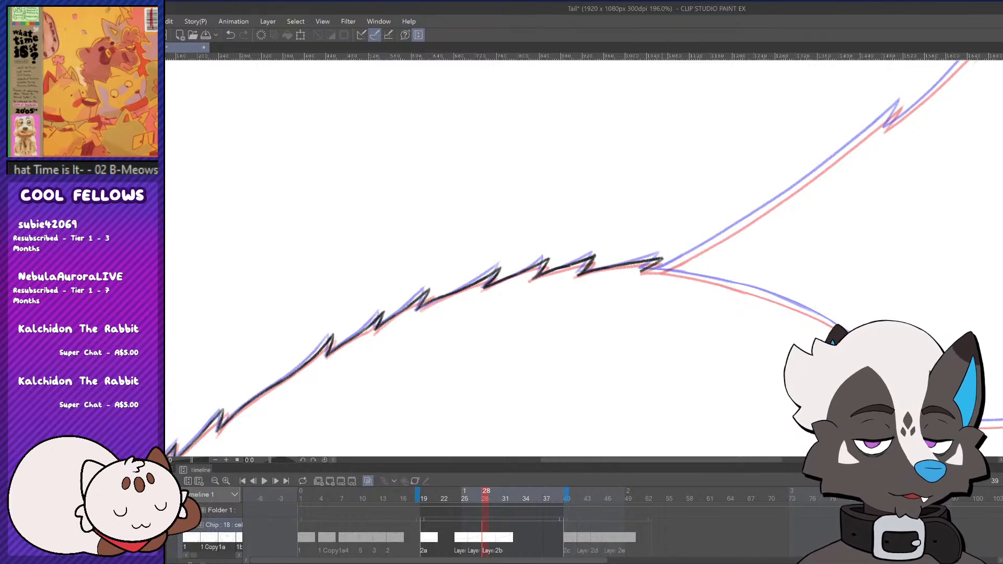
Ink the first stretch of the smooth lower branch descending from the tenth tuft, redrawing it until it lies between the onion-skin lines
{"action": "key", "text": "ctrl+z"}
{"action": "left_click_drag", "start_coordinate": [641, 271], "coordinate": [738, 287]}
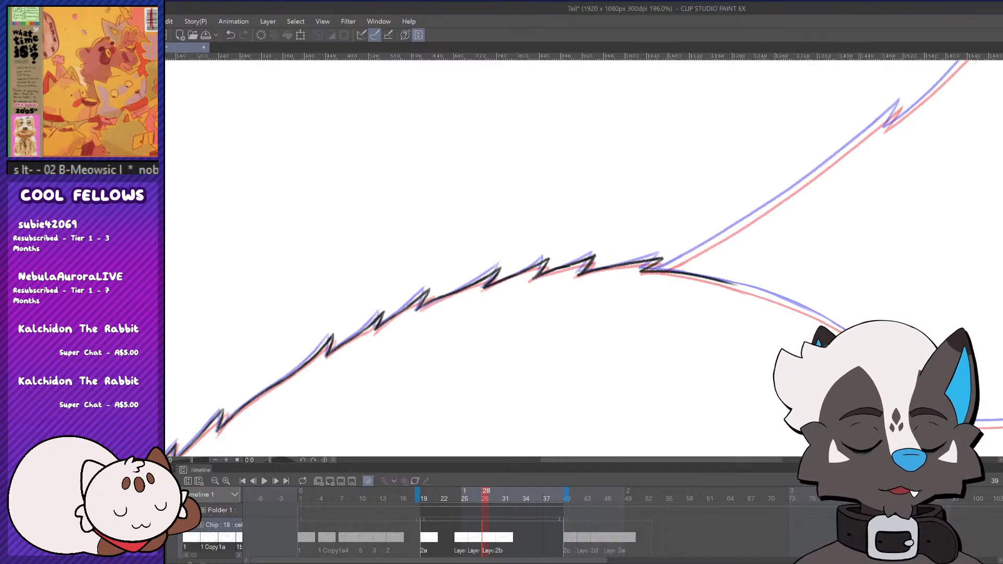
{"action": "key", "text": "ctrl+z"}
{"action": "left_click_drag", "start_coordinate": [641, 271], "coordinate": [751, 294]}
{"action": "key", "text": "ctrl+z"}
{"action": "left_click_drag", "start_coordinate": [641, 271], "coordinate": [771, 299]}
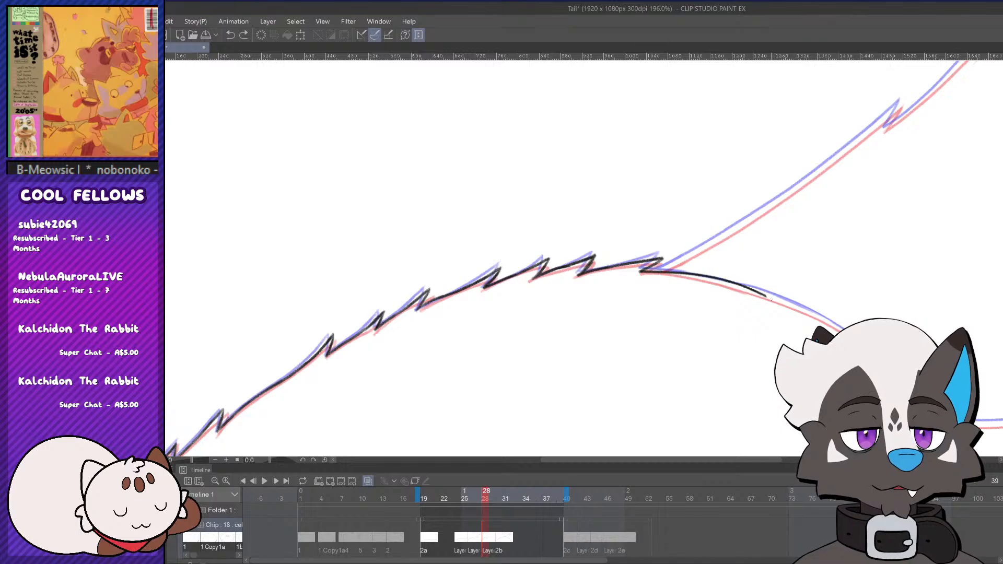
{"action": "key", "text": "ctrl+z"}
{"action": "left_click_drag", "start_coordinate": [641, 271], "coordinate": [783, 306]}
{"action": "key", "text": "ctrl+z"}
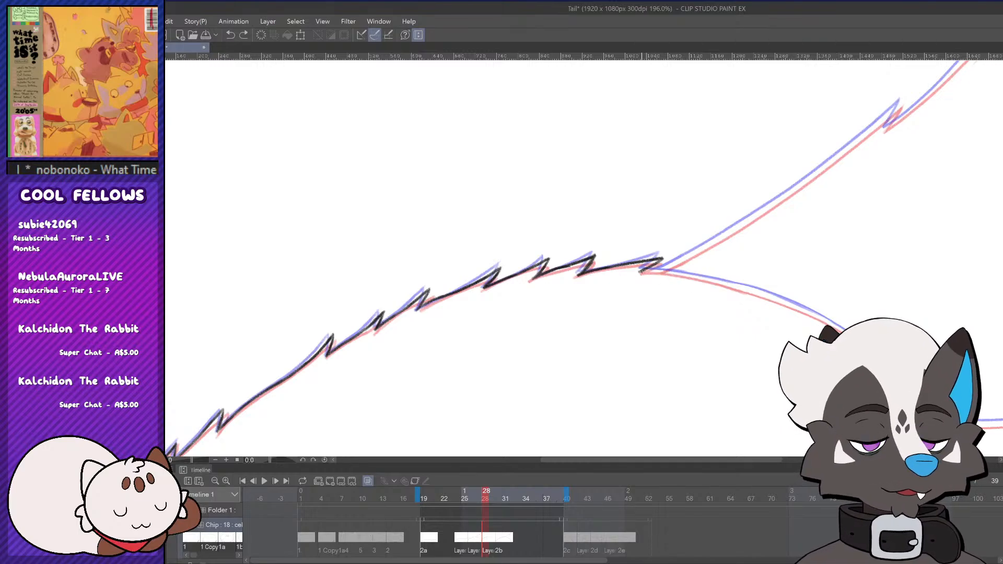
{"action": "left_click_drag", "start_coordinate": [641, 270], "coordinate": [753, 291]}
Rotate the canvas view to about 75° and try extending the descending branch further along the onion-skin guide
{"action": "scroll", "coordinate": [560, 345], "scroll_direction": "down", "scroll_amount": 1}
{"action": "left_click_drag", "start_coordinate": [524, 338], "coordinate": [379, 336]}
{"action": "left_click_drag", "start_coordinate": [742, 361], "coordinate": [915, 358]}
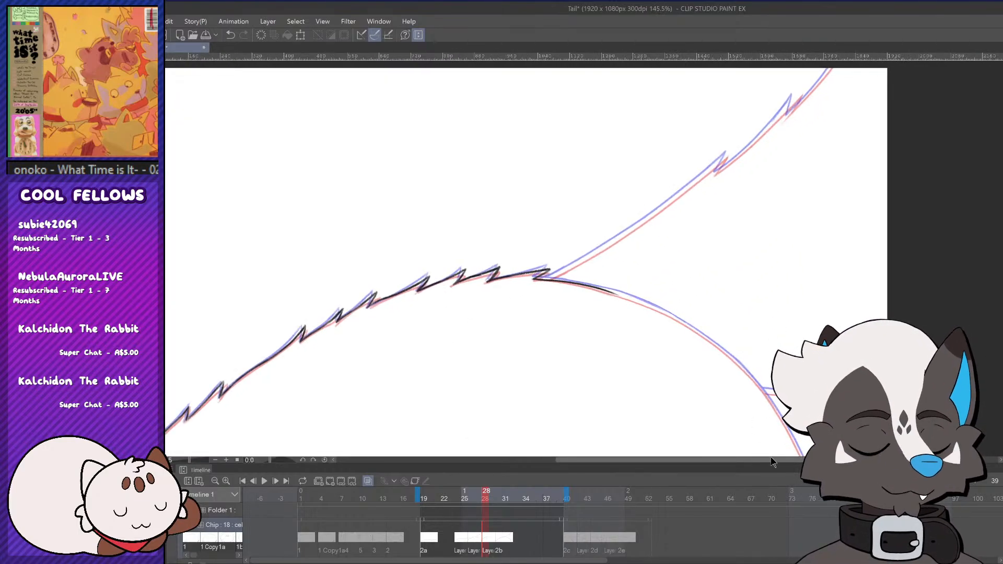
{"action": "left_click_drag", "start_coordinate": [729, 302], "coordinate": [352, 227]}
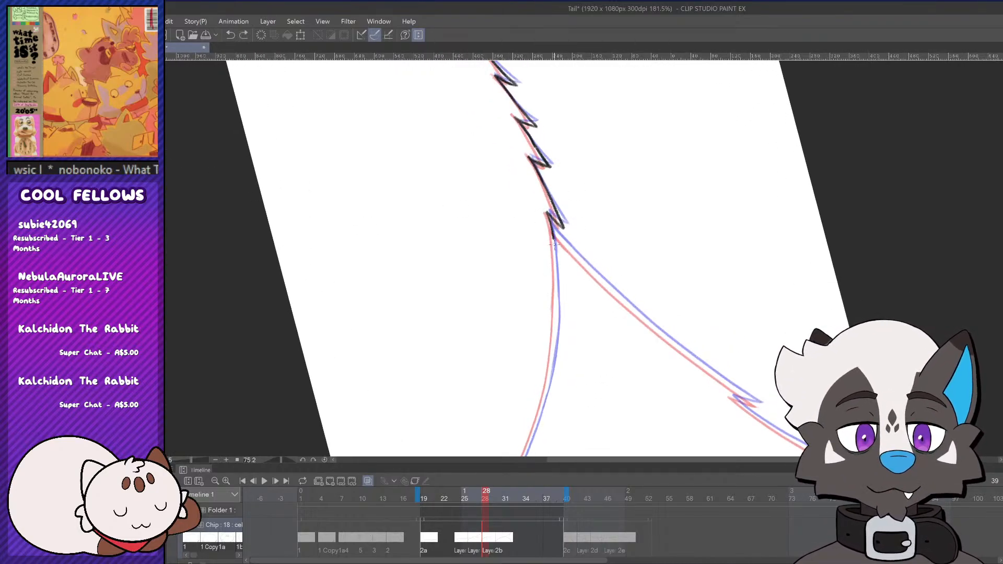
{"action": "scroll", "coordinate": [548, 230], "scroll_direction": "down", "scroll_amount": 3}
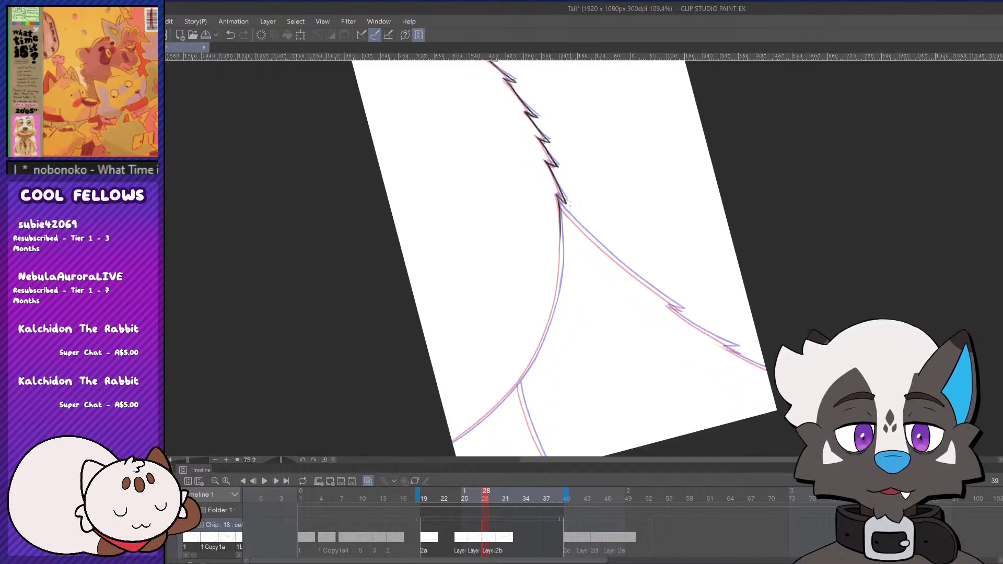
{"action": "scroll", "coordinate": [582, 148], "scroll_direction": "up", "scroll_amount": 2}
{"action": "left_click_drag", "start_coordinate": [587, 131], "coordinate": [584, 258]}
{"action": "key", "text": "ctrl+z"}
{"action": "scroll", "coordinate": [477, 370], "scroll_direction": "down", "scroll_amount": 2}
{"action": "key", "text": "ctrl+z"}
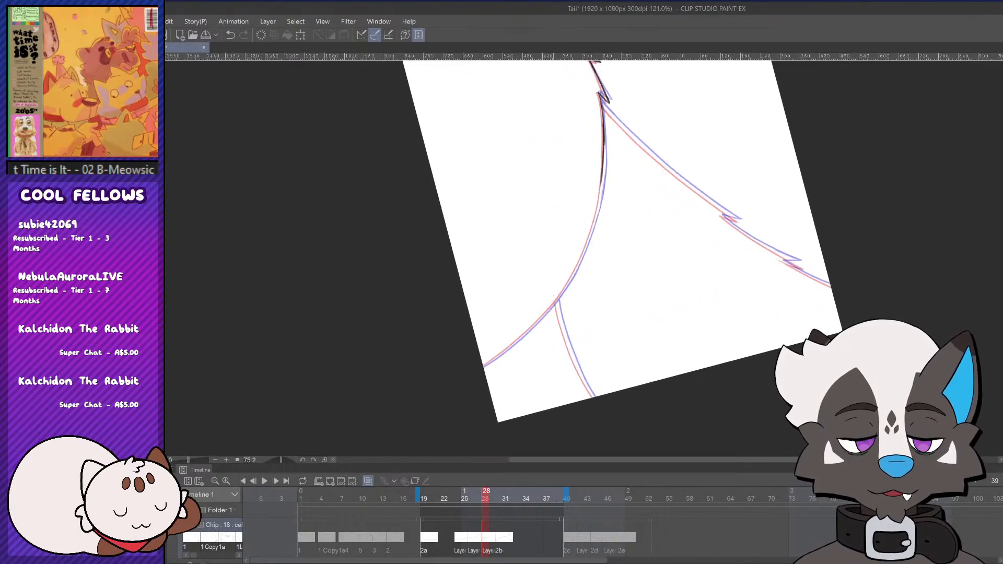
{"action": "left_click_drag", "start_coordinate": [478, 371], "coordinate": [505, 349]}
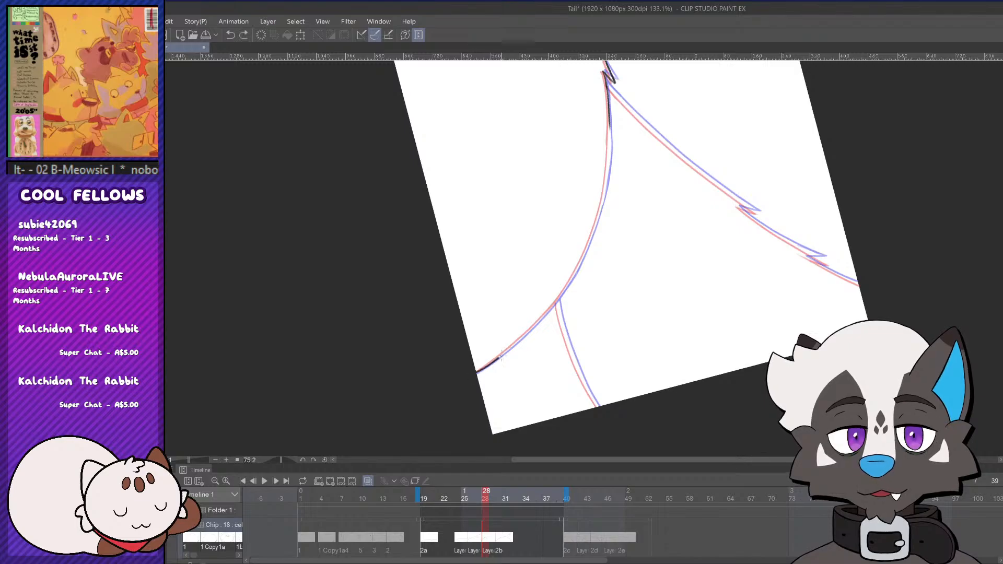
{"action": "scroll", "coordinate": [499, 351], "scroll_direction": "up", "scroll_amount": 2}
{"action": "key", "text": "ctrl+z"}
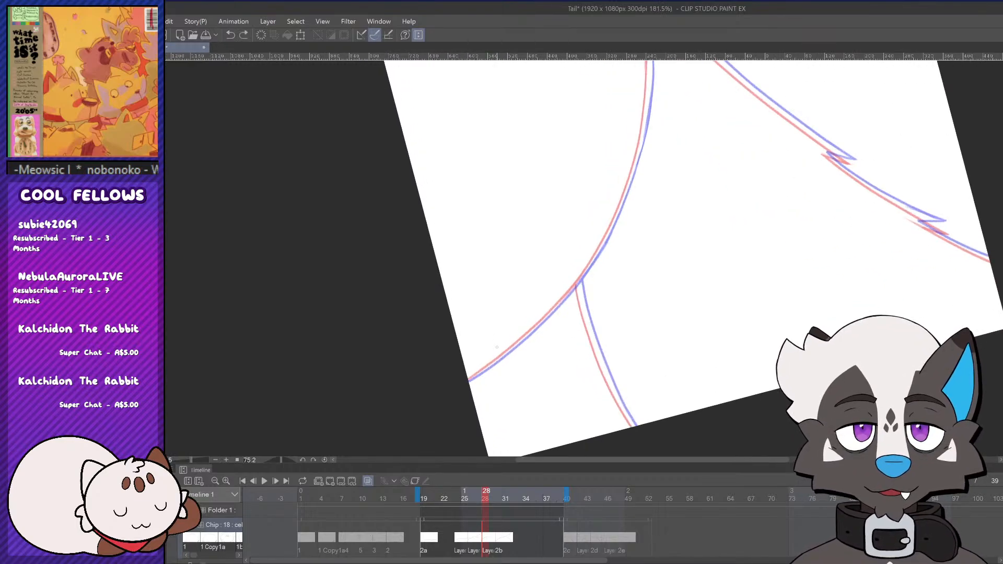
{"action": "scroll", "coordinate": [497, 346], "scroll_direction": "down", "scroll_amount": 1}
{"action": "scroll", "coordinate": [491, 332], "scroll_direction": "up", "scroll_amount": 1}
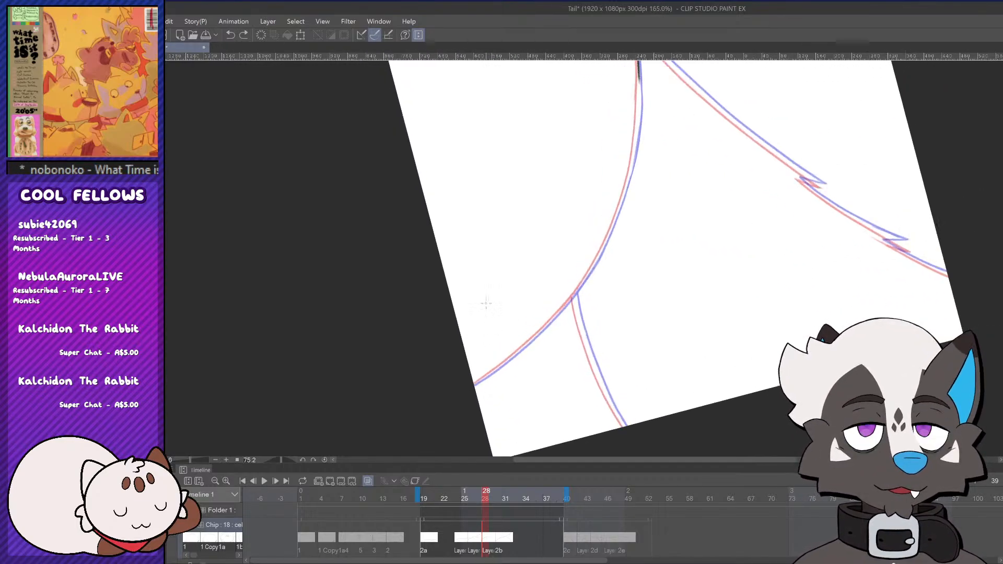
Extend the descending branch from the crest tuft further along the smooth curve, between the red and blue guide lines
{"action": "mouse_move", "coordinate": [639, 68]}
{"action": "left_mouse_down"}
{"action": "mouse_move", "coordinate": [642, 114]}
{"action": "mouse_move", "coordinate": [616, 215]}
{"action": "left_mouse_up"}
{"action": "key", "text": "ctrl+z"}
{"action": "key", "text": "ctrl+z"}
{"action": "key", "text": "ctrl+z"}
{"action": "key", "text": "ctrl+z"}
Ink the far end of the descending branch from the canvas's bottom edge inward, redrawing strokes that miss the guide
{"action": "left_click_drag", "start_coordinate": [473, 385], "coordinate": [517, 349]}
{"action": "key", "text": "ctrl+z"}
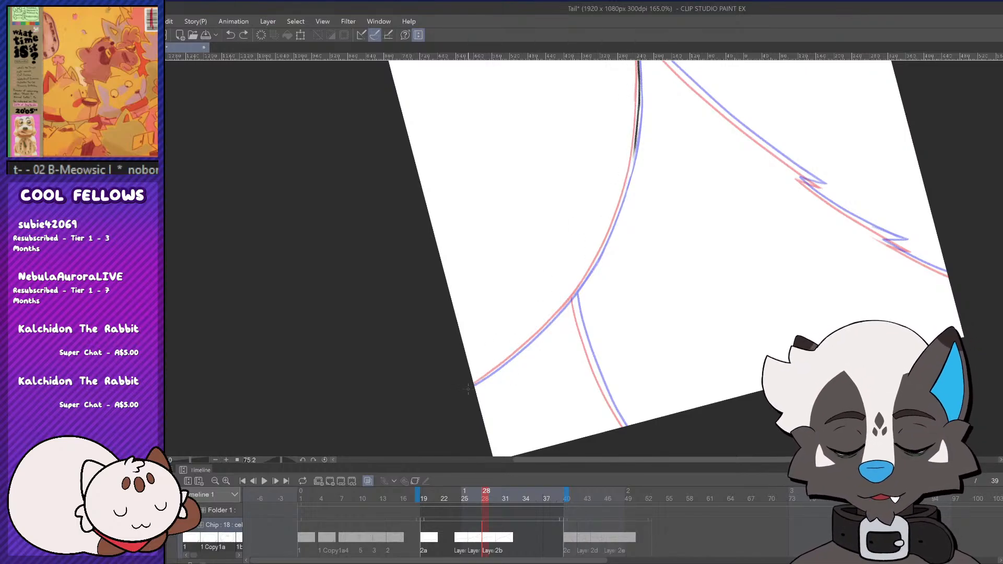
{"action": "left_click_drag", "start_coordinate": [473, 385], "coordinate": [522, 349]}
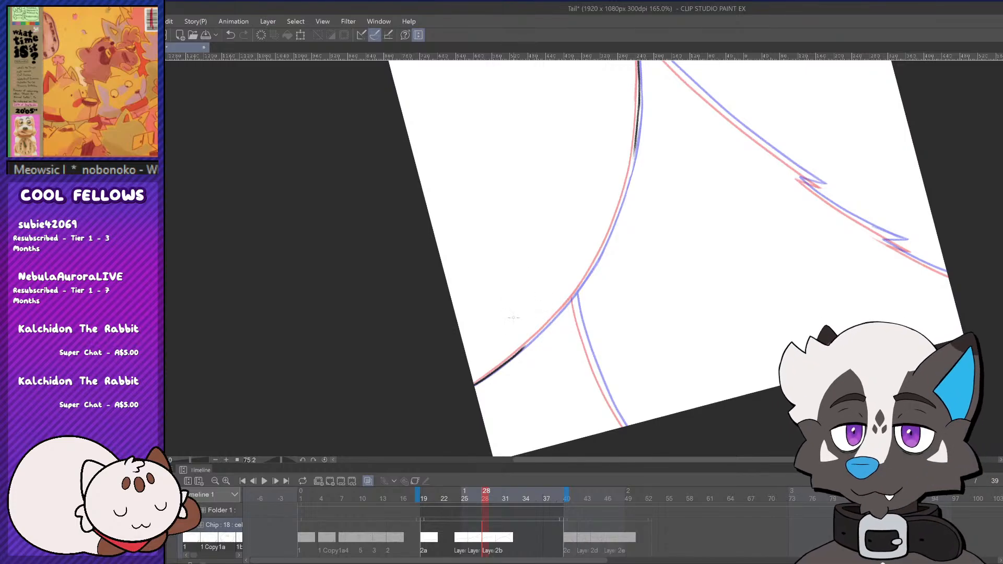
{"action": "key", "text": "ctrl+z"}
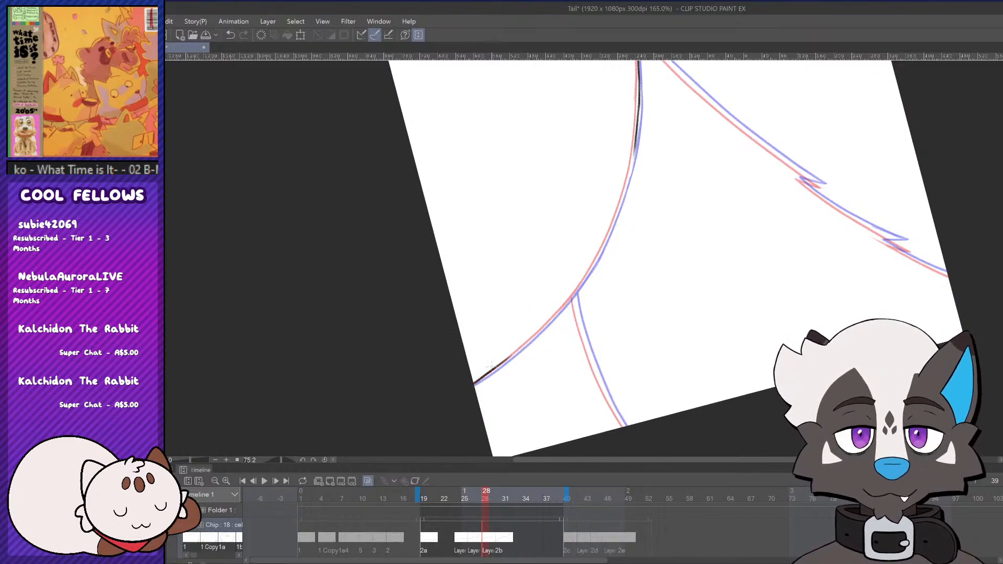
{"action": "key", "text": "ctrl+z"}
{"action": "left_click_drag", "start_coordinate": [475, 384], "coordinate": [595, 273]}
{"action": "key", "text": "ctrl+z"}
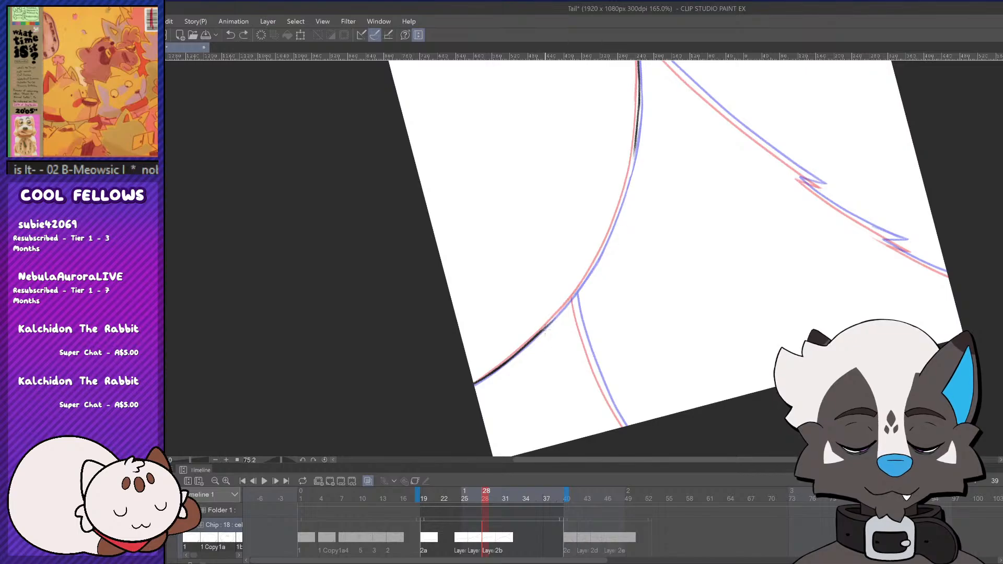
Continue the line from the canvas's bottom edge up to the point where the short side line forks off
{"action": "left_click_drag", "start_coordinate": [533, 339], "coordinate": [578, 294]}
{"action": "key", "text": "ctrl+z"}
{"action": "left_click_drag", "start_coordinate": [536, 335], "coordinate": [571, 299]}
{"action": "key", "text": "ctrl+z"}
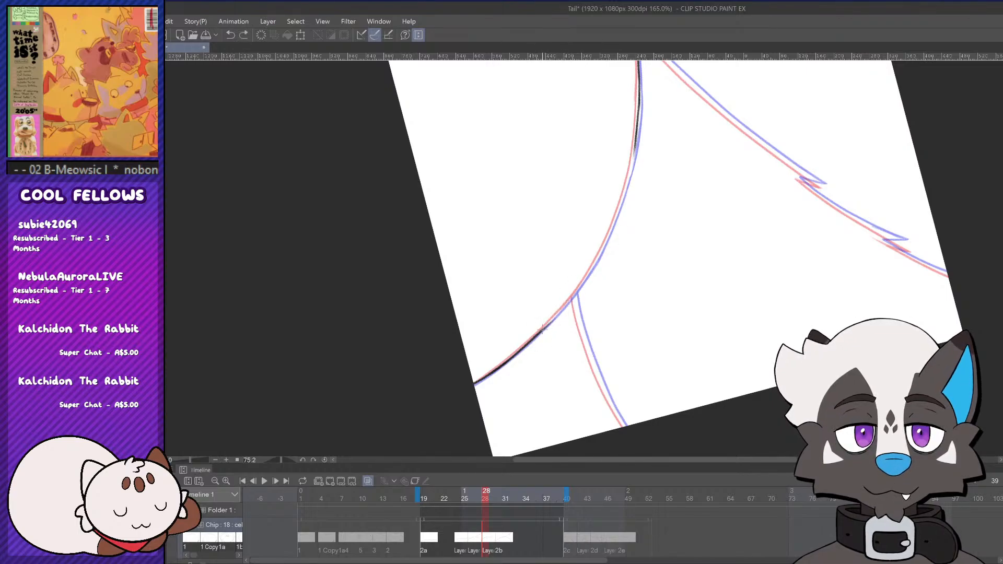
{"action": "left_click_drag", "start_coordinate": [538, 333], "coordinate": [566, 302]}
{"action": "key", "text": "ctrl+z"}
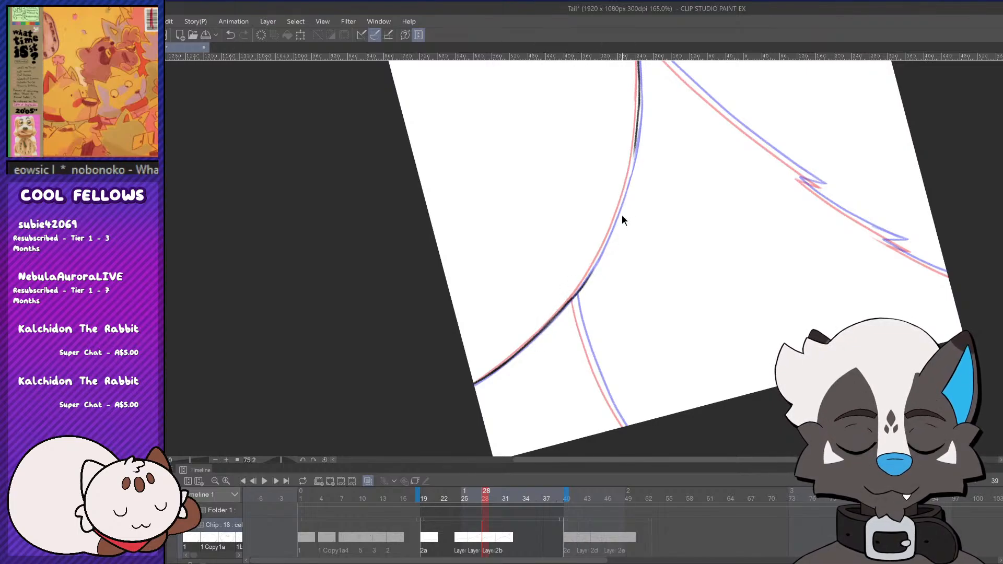
{"action": "key", "text": "ctrl+z"}
Ink the remaining middle stretch of the descending branch from both ends, joining the crest section to the section at the fork
{"action": "left_click_drag", "start_coordinate": [637, 129], "coordinate": [624, 192]}
{"action": "key", "text": "ctrl+z"}
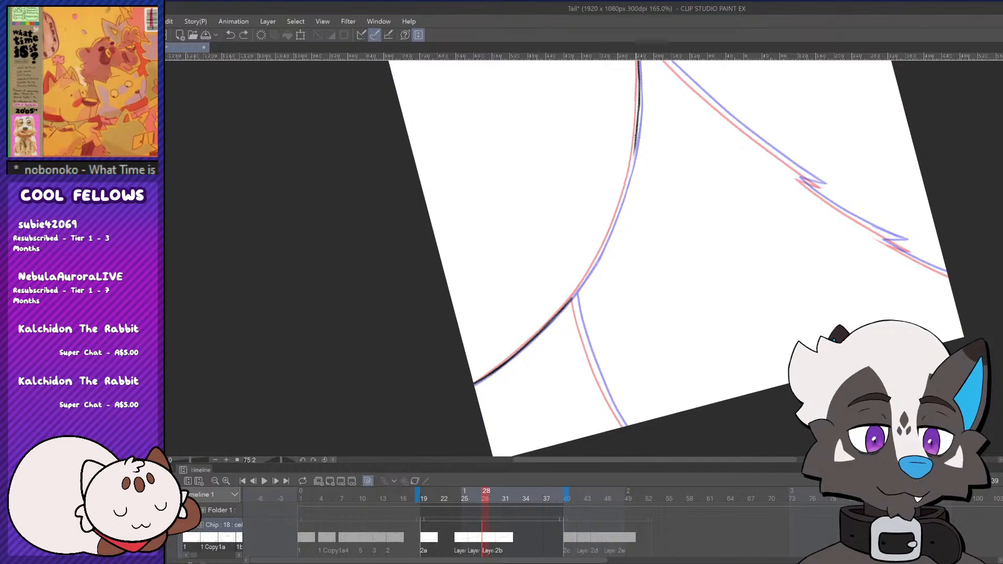
{"action": "mouse_move", "coordinate": [635, 137]}
{"action": "left_mouse_down"}
{"action": "mouse_move", "coordinate": [613, 208]}
{"action": "mouse_move", "coordinate": [628, 179]}
{"action": "mouse_move", "coordinate": [621, 206]}
{"action": "left_mouse_up"}
{"action": "key", "text": "ctrl+z"}
{"action": "key", "text": "ctrl+z"}
{"action": "key", "text": "ctrl+z"}
{"action": "mouse_move", "coordinate": [636, 139]}
{"action": "left_mouse_down"}
{"action": "mouse_move", "coordinate": [623, 193]}
{"action": "mouse_move", "coordinate": [633, 161]}
{"action": "mouse_move", "coordinate": [625, 186]}
{"action": "left_mouse_up"}
{"action": "key", "text": "ctrl+z"}
{"action": "left_click_drag", "start_coordinate": [562, 309], "coordinate": [590, 268]}
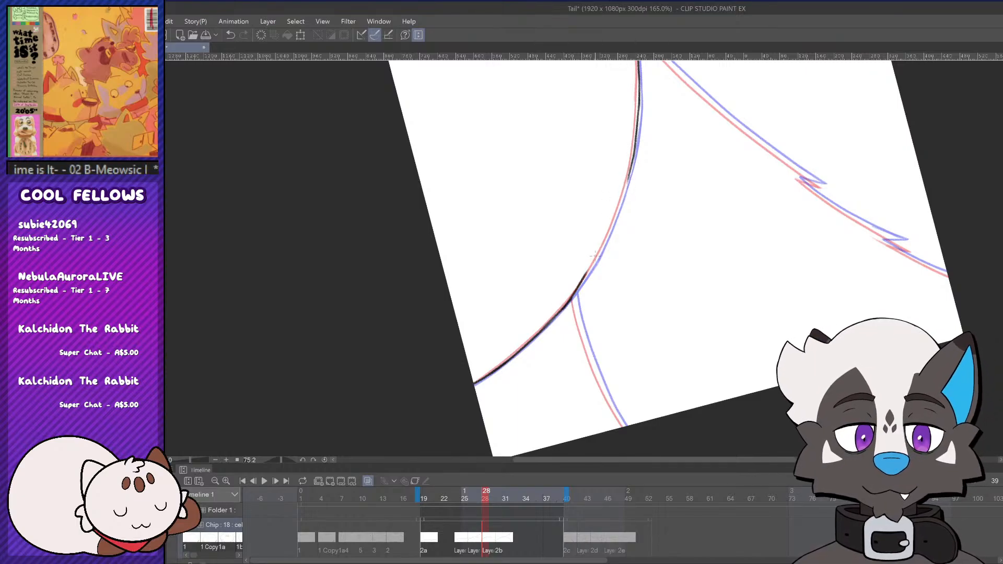
{"action": "key", "text": "ctrl+z"}
{"action": "left_click_drag", "start_coordinate": [564, 308], "coordinate": [611, 235]}
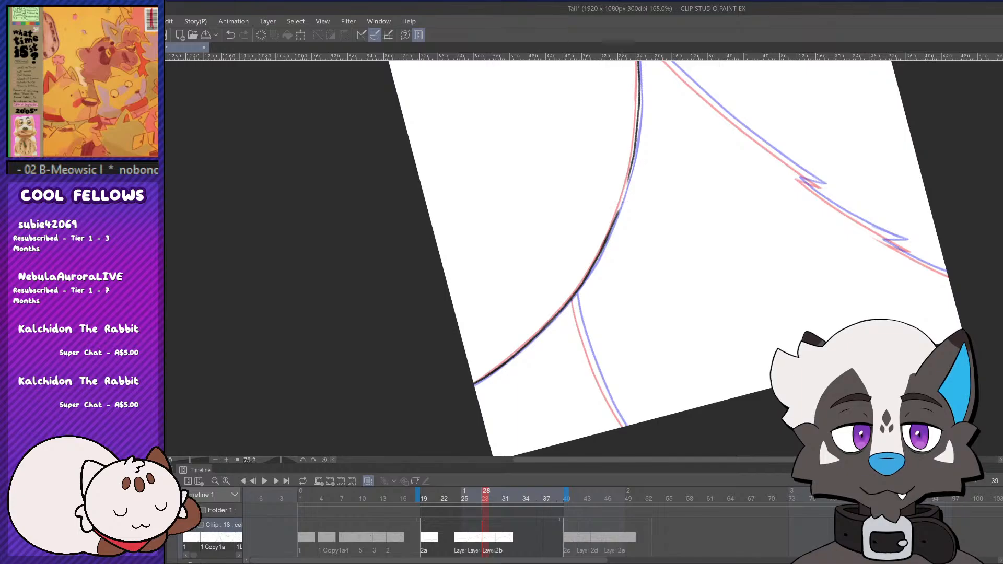
{"action": "left_click_drag", "start_coordinate": [622, 202], "coordinate": [629, 178]}
Reset the canvas rotation to 0° and move the timeline's playhead to frame 29
{"action": "scroll", "coordinate": [676, 302], "scroll_direction": "down", "scroll_amount": 3}
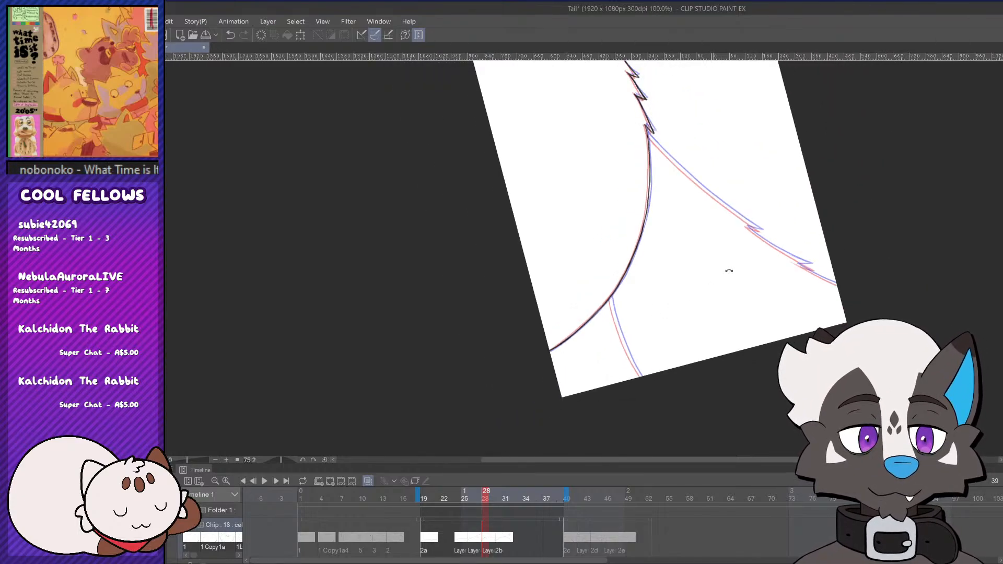
{"action": "left_click_drag", "start_coordinate": [729, 271], "coordinate": [619, 125]}
{"action": "scroll", "coordinate": [624, 314], "scroll_direction": "down", "scroll_amount": 2}
{"action": "scroll", "coordinate": [546, 222], "scroll_direction": "up", "scroll_amount": 1}
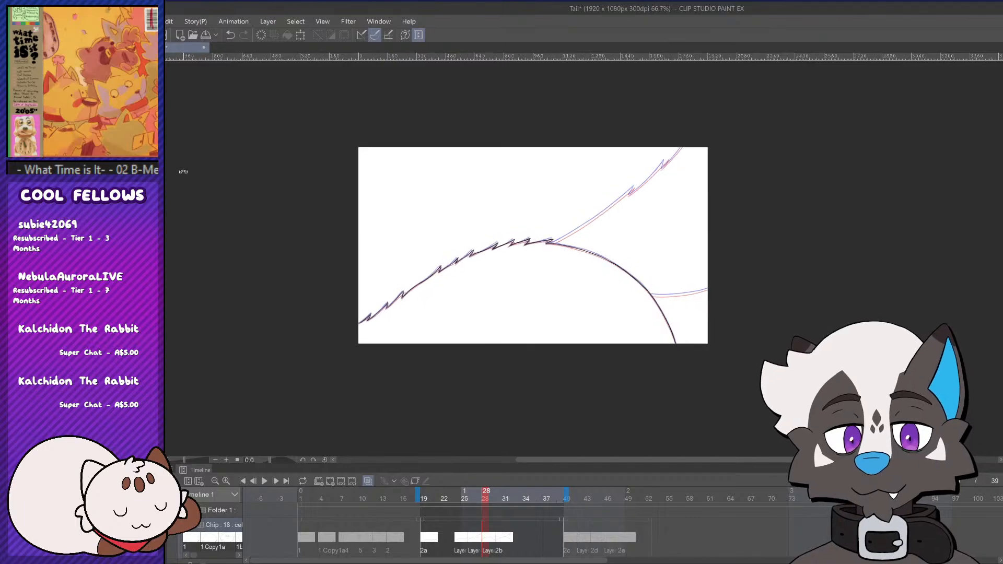
{"action": "scroll", "coordinate": [604, 186], "scroll_direction": "up", "scroll_amount": 1}
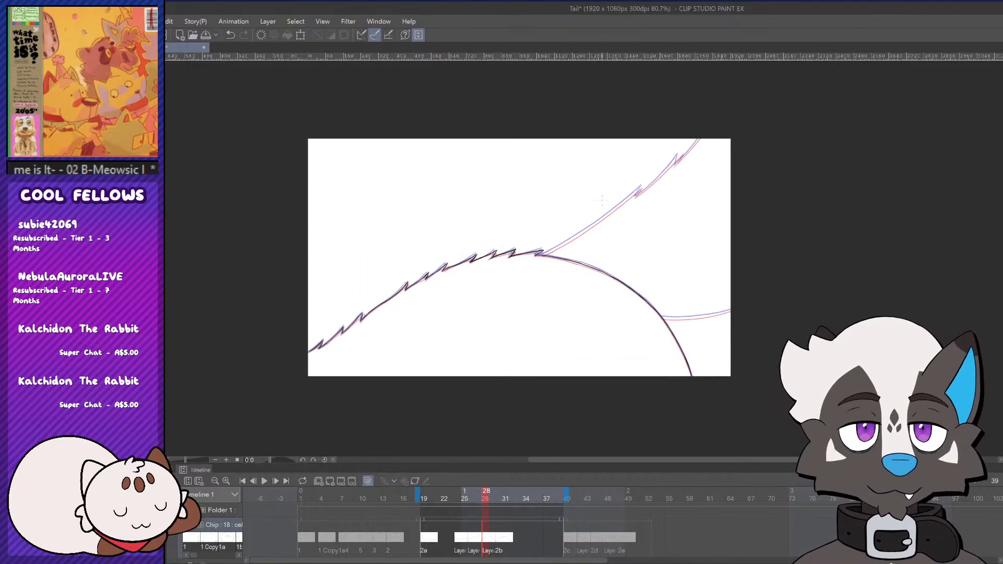
{"action": "scroll", "coordinate": [602, 199], "scroll_direction": "up", "scroll_amount": 1}
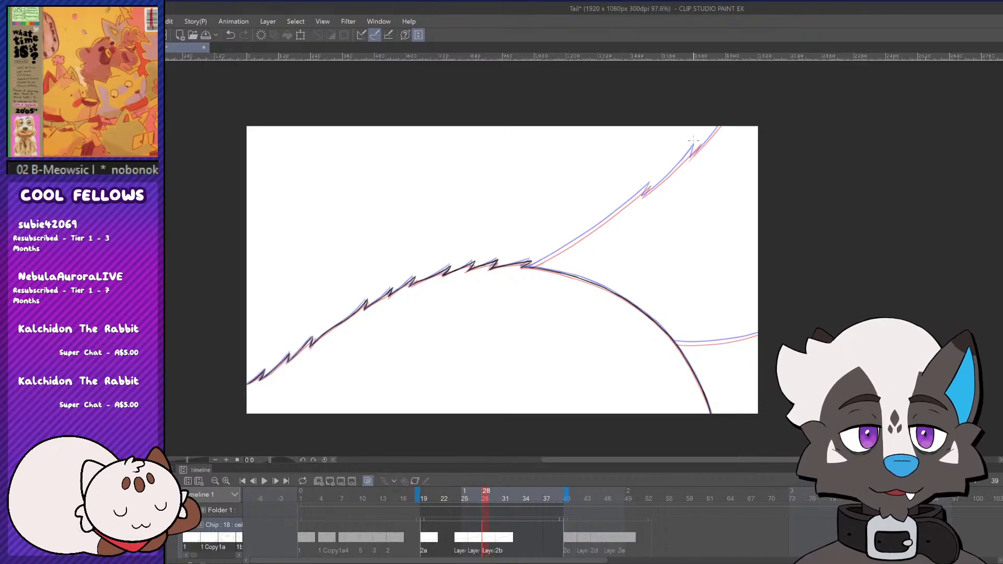
{"action": "scroll", "coordinate": [693, 140], "scroll_direction": "down", "scroll_amount": 2}
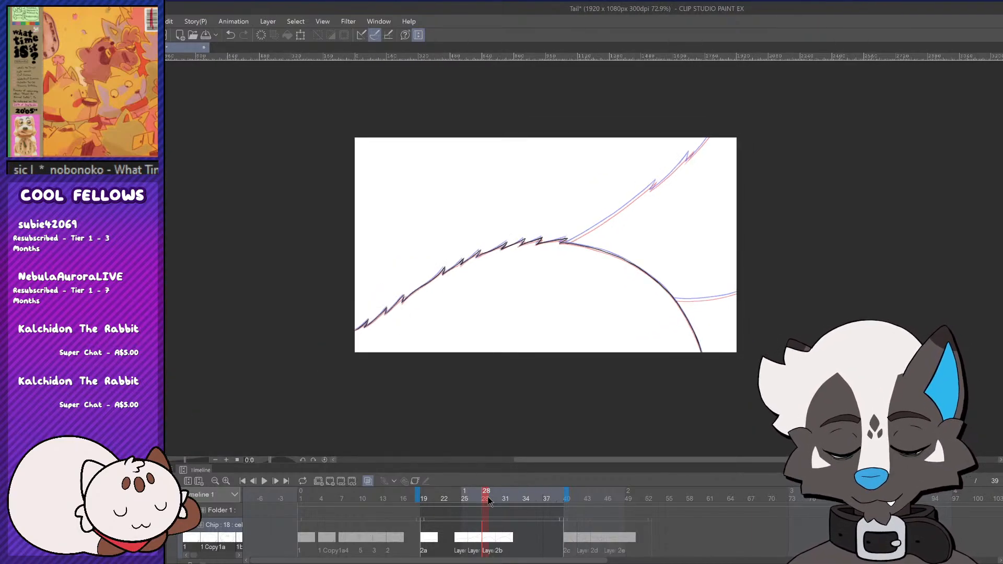
{"action": "mouse_move", "coordinate": [488, 501]}
{"action": "left_mouse_down"}
{"action": "mouse_move", "coordinate": [481, 503]}
{"action": "mouse_move", "coordinate": [509, 496]}
{"action": "mouse_move", "coordinate": [473, 501]}
{"action": "mouse_move", "coordinate": [508, 517]}
{"action": "mouse_move", "coordinate": [493, 514]}
{"action": "left_mouse_up"}
{"action": "scroll", "coordinate": [679, 143], "scroll_direction": "up", "scroll_amount": 3}
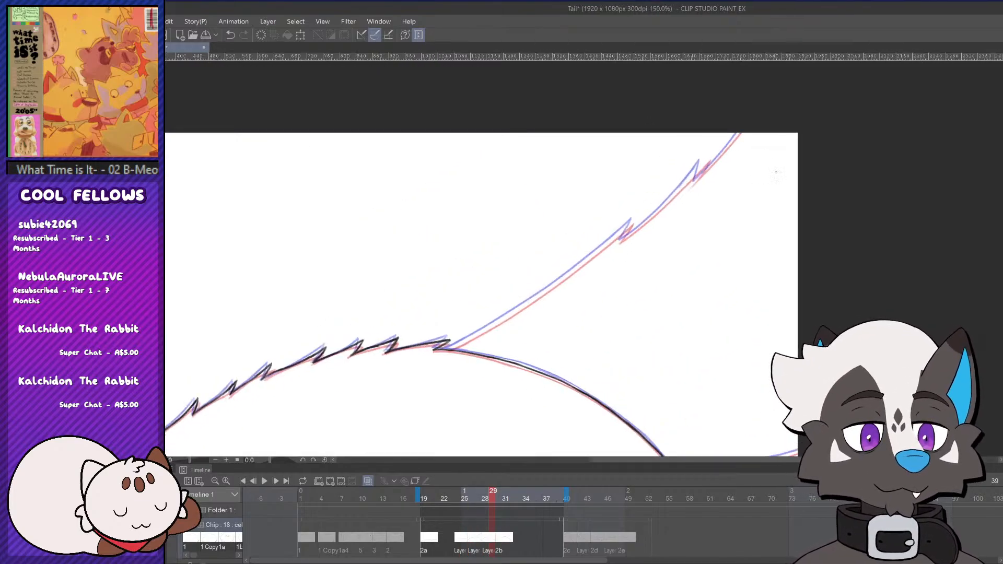
{"action": "scroll", "coordinate": [776, 172], "scroll_direction": "up", "scroll_amount": 1}
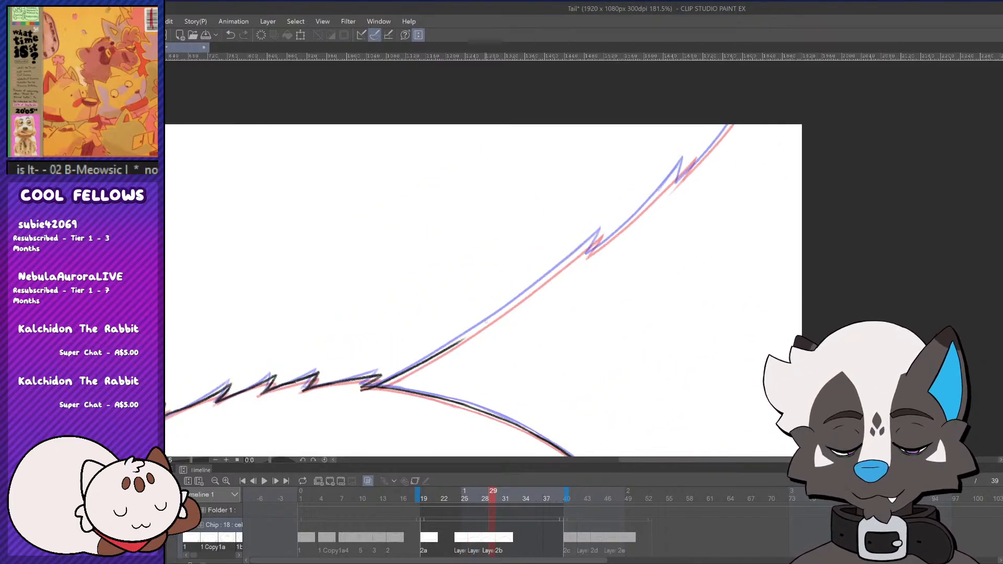
Ink the first stretch of the upper branch rising from the crest tuft, redrawing it until it sits between the guide lines
{"action": "key", "text": "ctrl+z"}
{"action": "left_click_drag", "start_coordinate": [361, 390], "coordinate": [439, 350]}
{"action": "key", "text": "ctrl+z"}
{"action": "mouse_move", "coordinate": [367, 387]}
{"action": "left_mouse_down"}
{"action": "mouse_move", "coordinate": [448, 347]}
{"action": "mouse_move", "coordinate": [396, 375]}
{"action": "mouse_move", "coordinate": [439, 350]}
{"action": "left_mouse_up"}
{"action": "key", "text": "ctrl+z"}
{"action": "key", "text": "ctrl+z"}
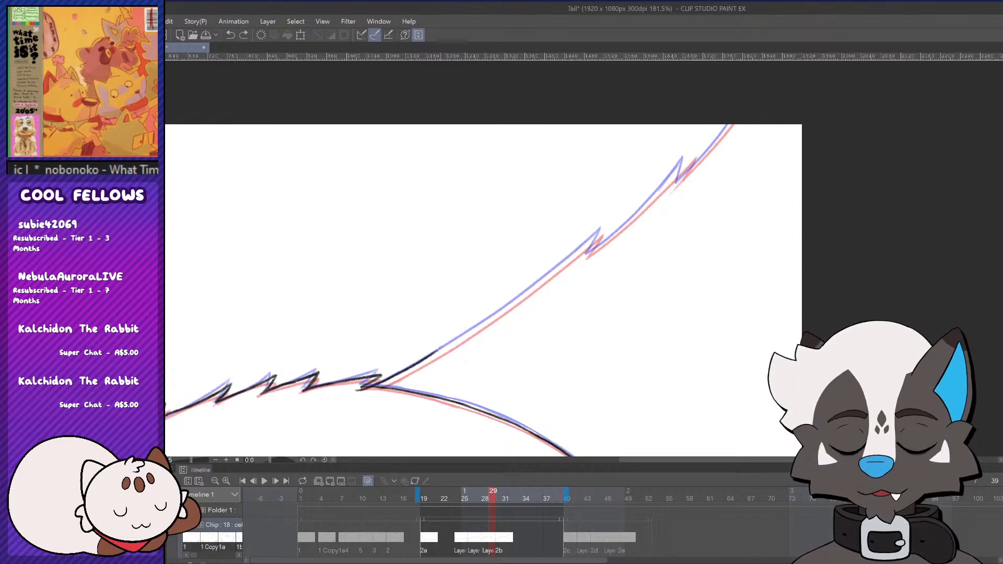
{"action": "key", "text": "ctrl+z"}
{"action": "left_click_drag", "start_coordinate": [362, 389], "coordinate": [455, 346]}
{"action": "key", "text": "ctrl+z"}
{"action": "key", "text": "ctrl+z"}
{"action": "left_click_drag", "start_coordinate": [361, 389], "coordinate": [499, 317]}
{"action": "key", "text": "ctrl+z"}
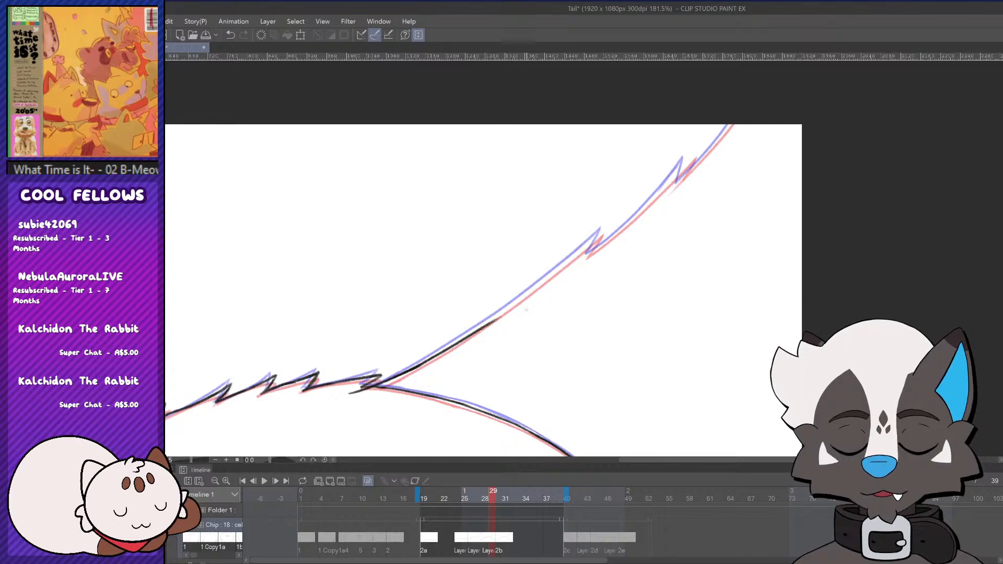
{"action": "key", "text": "ctrl+z"}
{"action": "key", "text": "ctrl+z"}
{"action": "left_click_drag", "start_coordinate": [355, 392], "coordinate": [457, 342]}
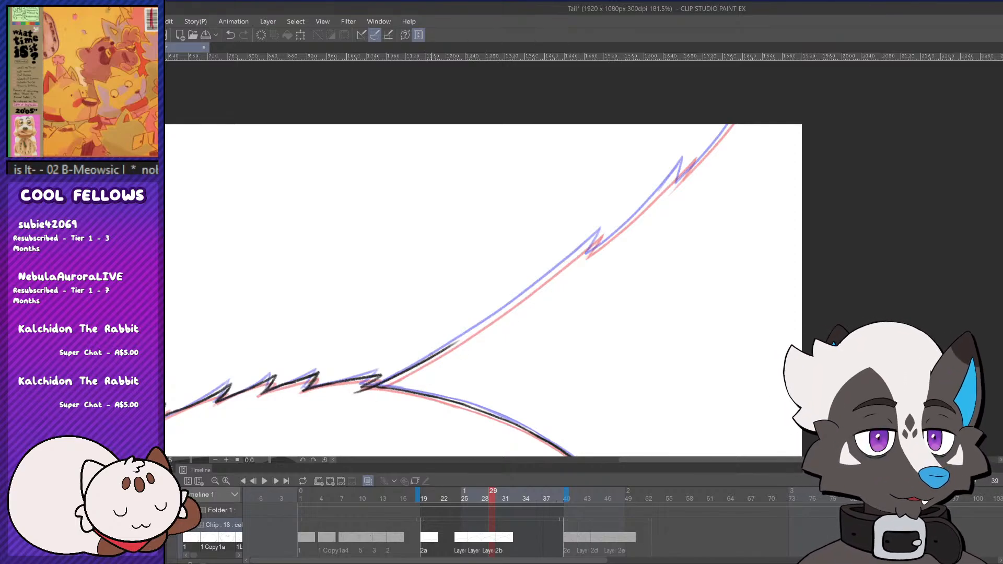
Extend the upper branch along the guide up to and including its first fur tuft, redrawing rough strokes
{"action": "left_click_drag", "start_coordinate": [412, 368], "coordinate": [555, 274]}
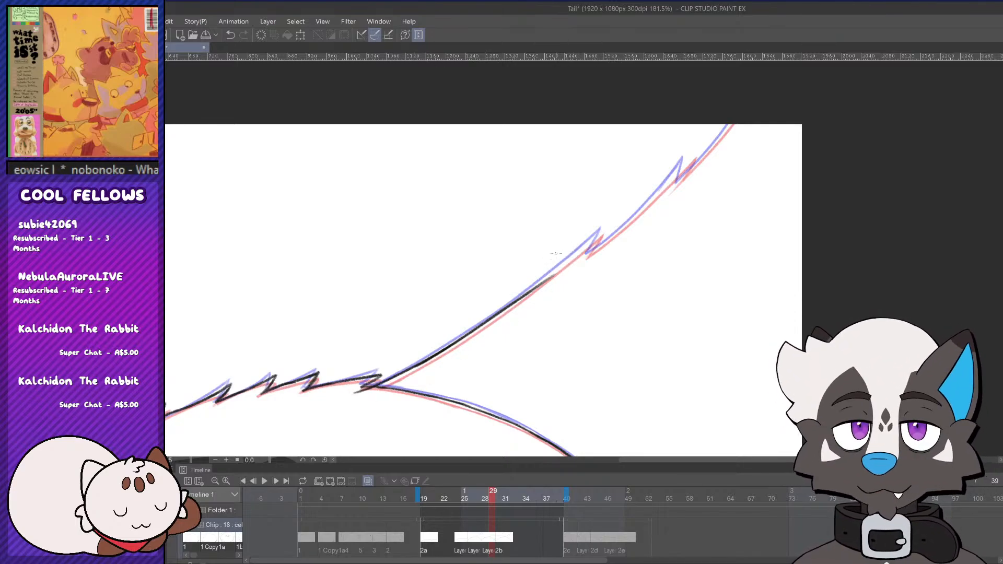
{"action": "mouse_move", "coordinate": [554, 275]}
{"action": "left_mouse_down"}
{"action": "mouse_move", "coordinate": [607, 224]}
{"action": "mouse_move", "coordinate": [587, 260]}
{"action": "mouse_move", "coordinate": [604, 225]}
{"action": "mouse_move", "coordinate": [582, 259]}
{"action": "left_mouse_up"}
{"action": "key", "text": "ctrl+z"}
{"action": "key", "text": "ctrl+z"}
{"action": "key", "text": "ctrl+z"}
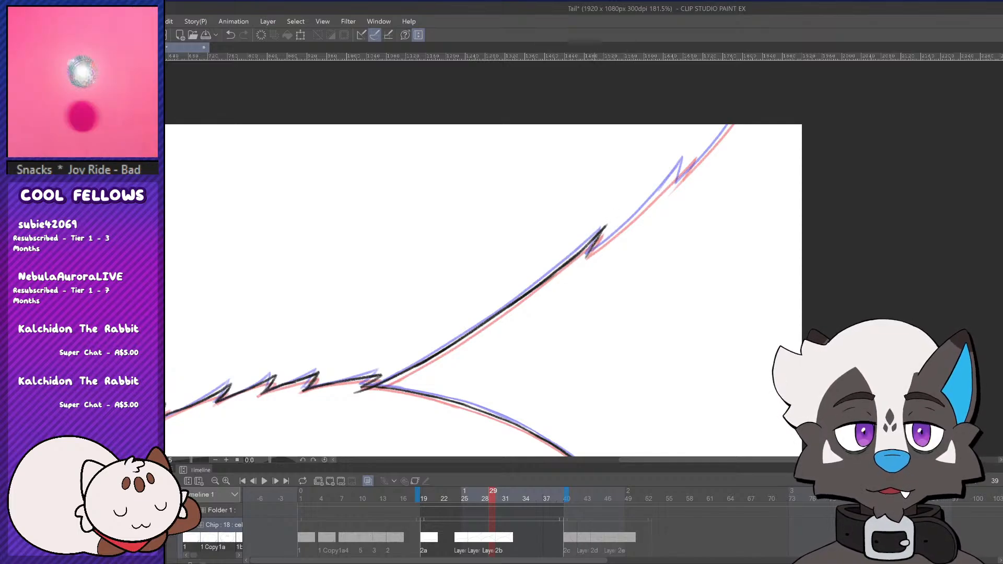
Redraw the short return stroke of the upper branch's first fur tuft until it ends cleanly between the guide lines
{"action": "key", "text": "ctrl+z"}
{"action": "left_click_drag", "start_coordinate": [605, 226], "coordinate": [582, 258]}
{"action": "key", "text": "ctrl+z"}
{"action": "left_click_drag", "start_coordinate": [605, 226], "coordinate": [585, 257]}
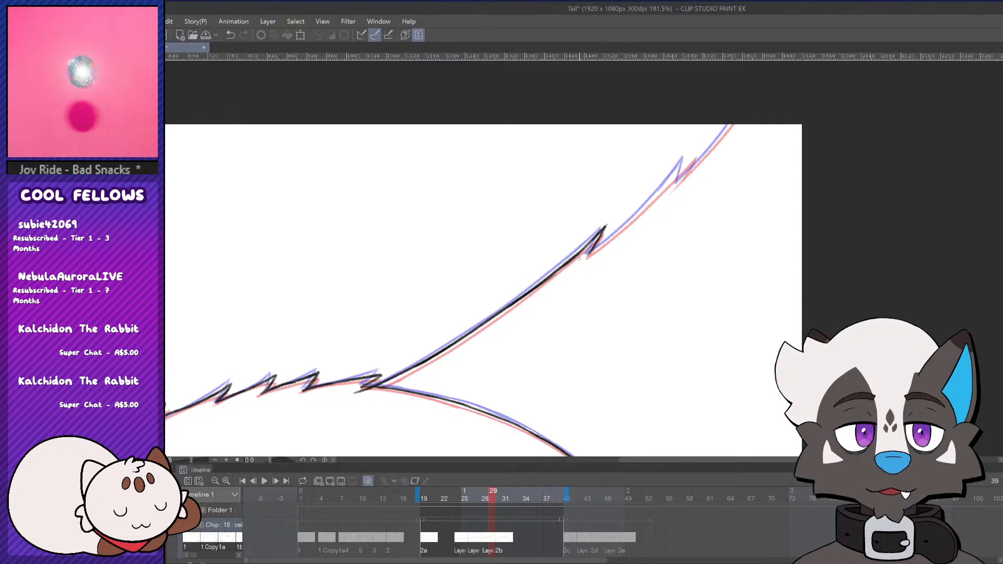
{"action": "scroll", "coordinate": [533, 279], "scroll_direction": "down", "scroll_amount": 3}
{"action": "scroll", "coordinate": [726, 188], "scroll_direction": "up", "scroll_amount": 1}
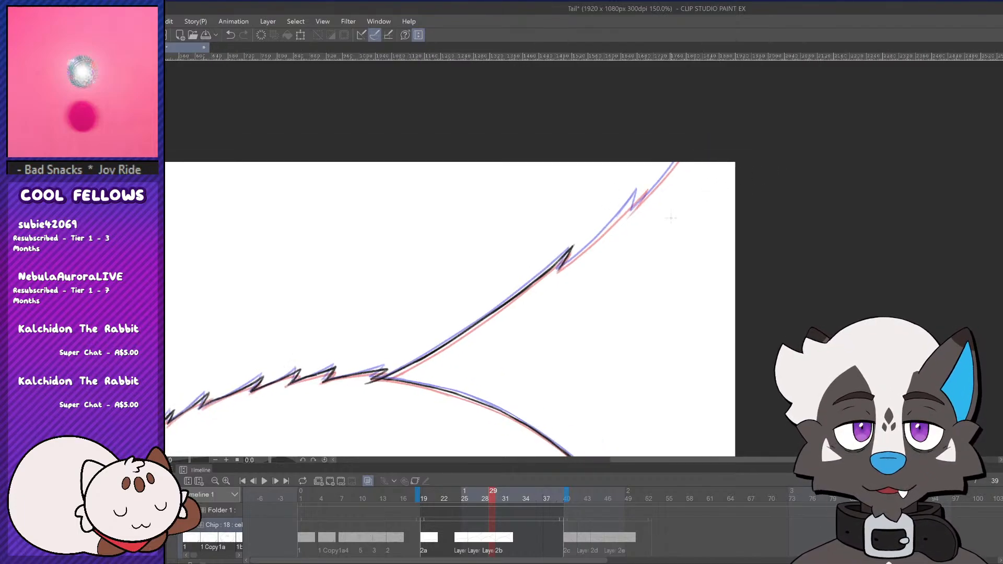
{"action": "key", "text": "ctrl+z"}
{"action": "scroll", "coordinate": [572, 250], "scroll_direction": "up", "scroll_amount": 1}
{"action": "scroll", "coordinate": [571, 251], "scroll_direction": "up", "scroll_amount": 1}
{"action": "left_click_drag", "start_coordinate": [574, 243], "coordinate": [548, 281]}
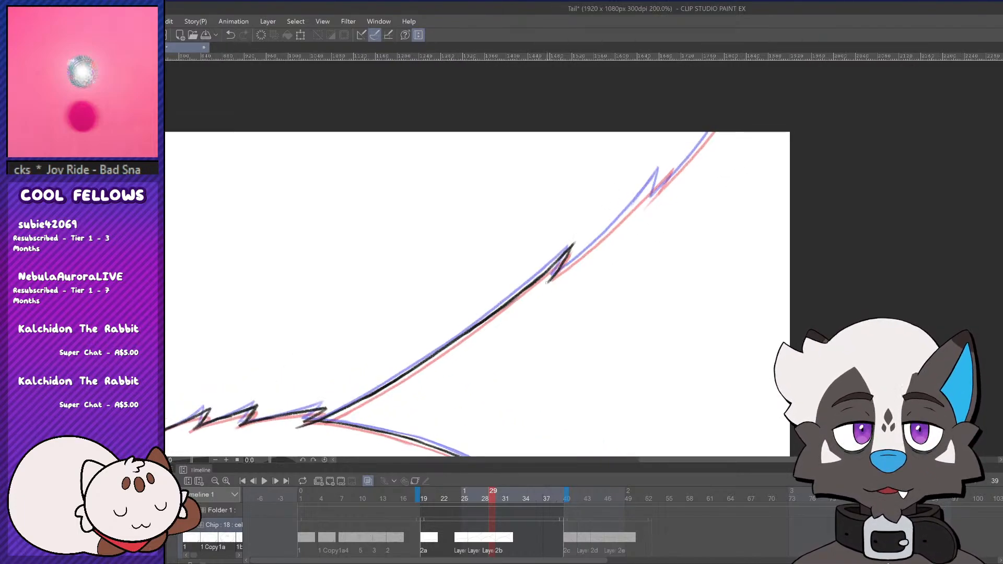
{"action": "key", "text": "ctrl+z"}
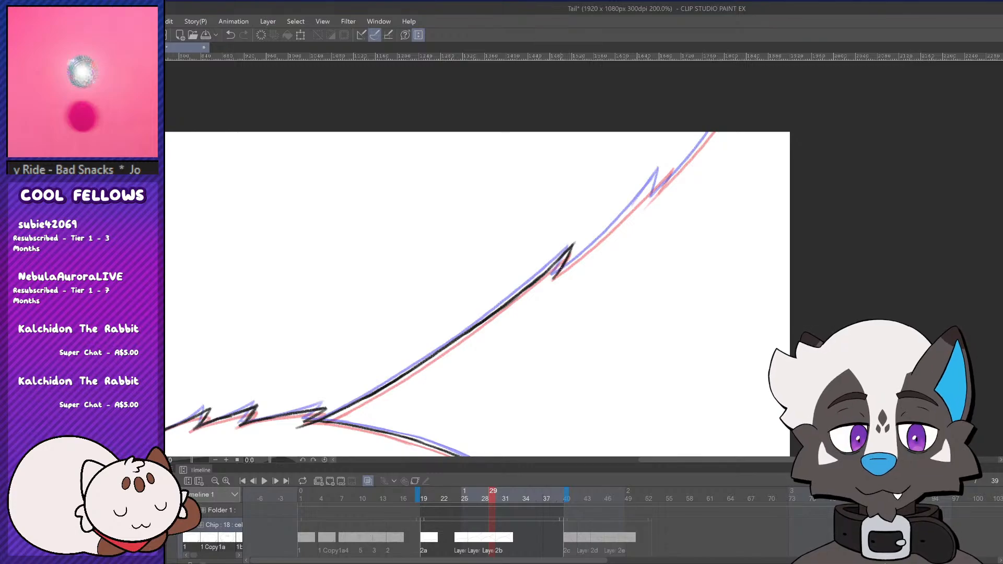
{"action": "key", "text": "ctrl+z"}
{"action": "key", "text": "ctrl+z"}
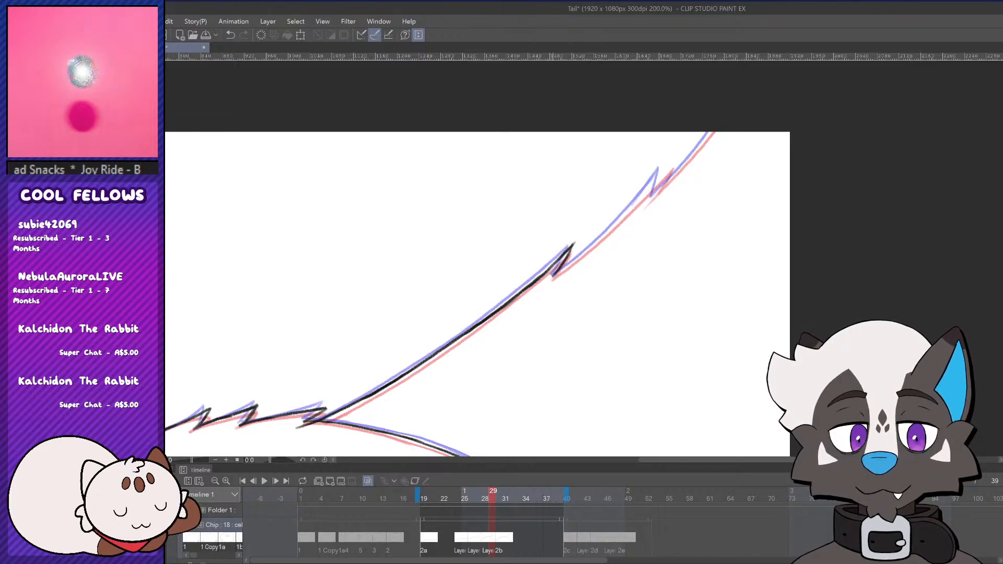
Ink the upper branch from the base of its first tuft up to the tip of the second tuft, following the guides
{"action": "left_click_drag", "start_coordinate": [553, 275], "coordinate": [581, 259]}
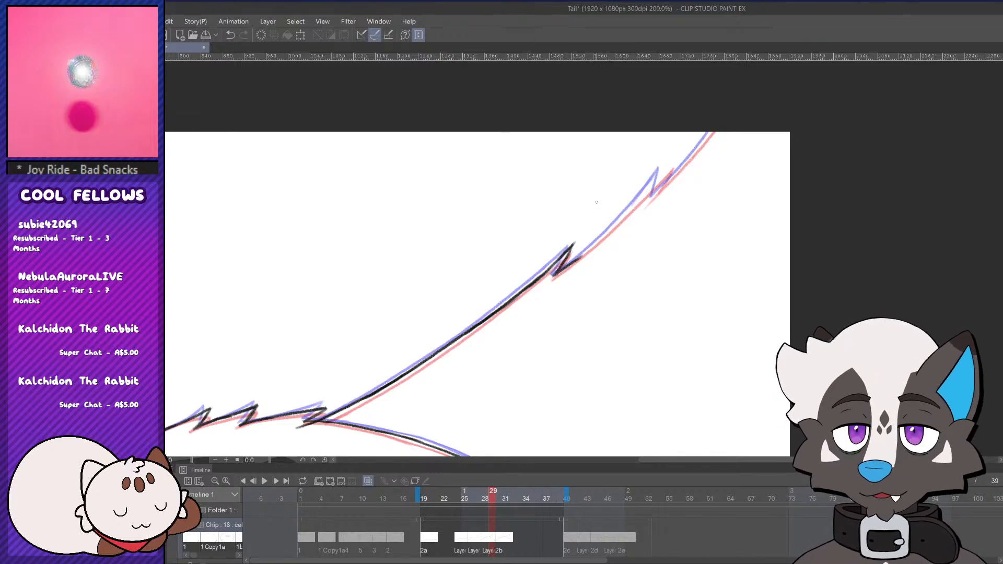
{"action": "scroll", "coordinate": [571, 231], "scroll_direction": "down", "scroll_amount": 2}
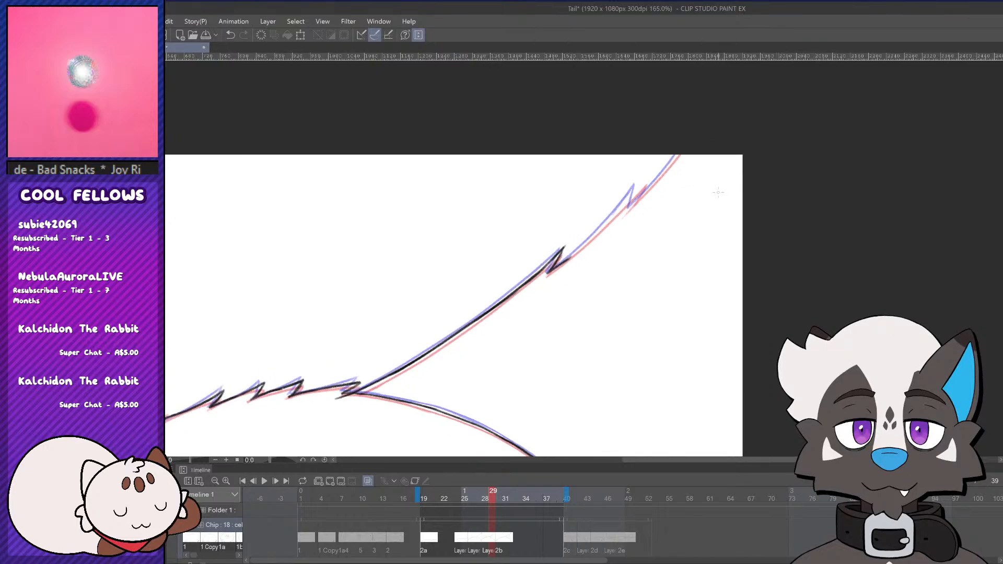
{"action": "scroll", "coordinate": [707, 188], "scroll_direction": "up", "scroll_amount": 2}
{"action": "scroll", "coordinate": [697, 198], "scroll_direction": "up", "scroll_amount": 1}
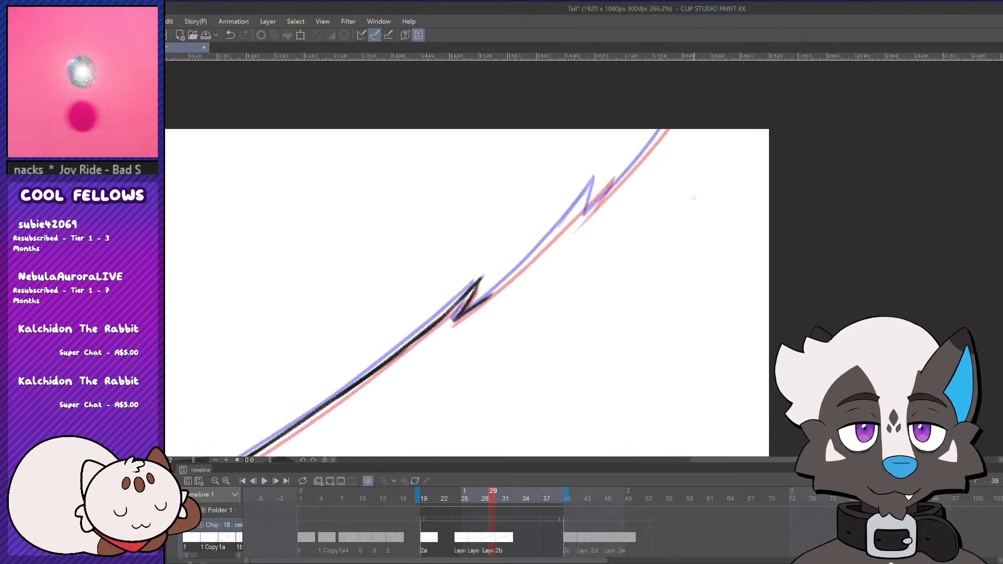
{"action": "scroll", "coordinate": [700, 195], "scroll_direction": "down", "scroll_amount": 1}
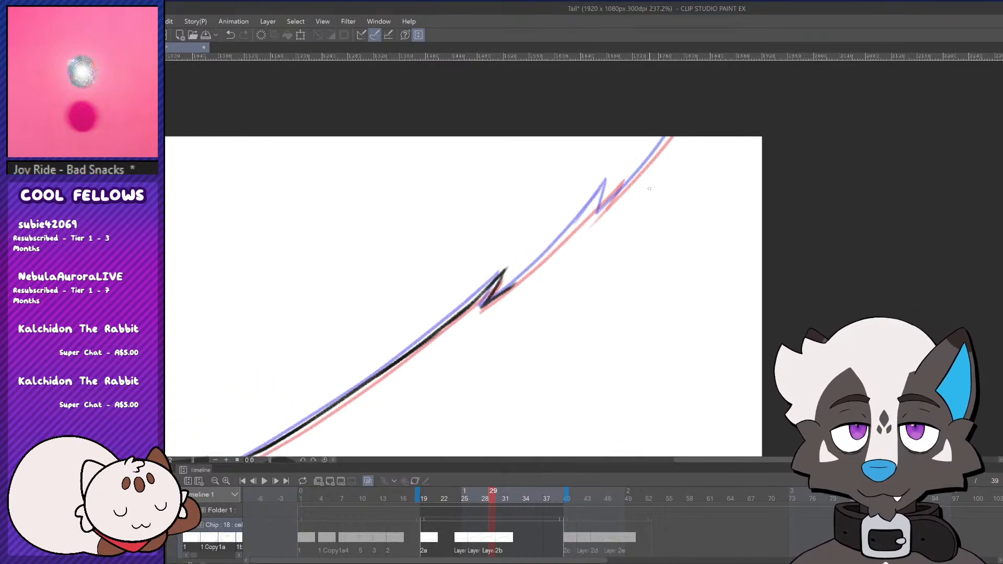
{"action": "left_click_drag", "start_coordinate": [513, 283], "coordinate": [599, 192]}
{"action": "key", "text": "ctrl+z"}
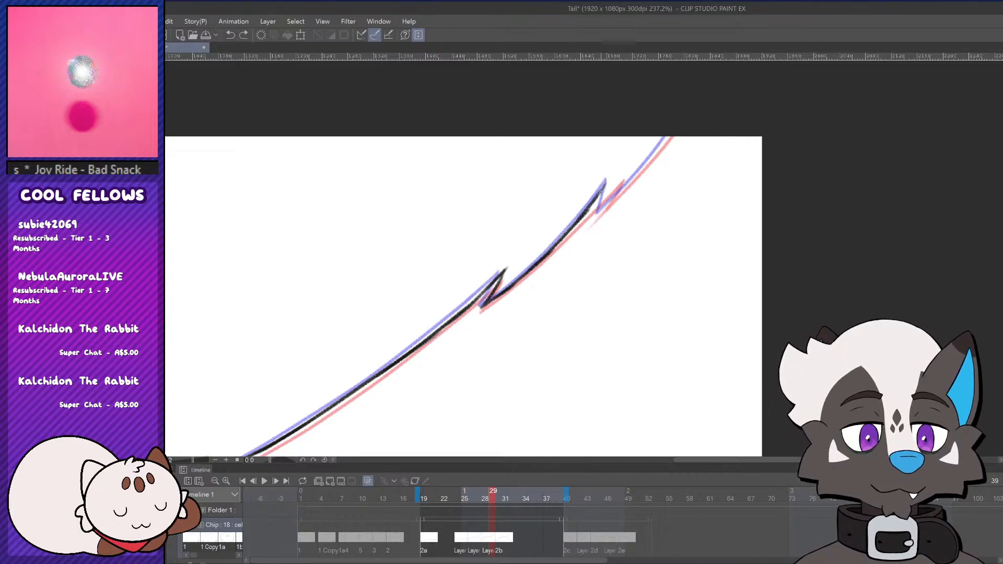
Ink the second tuft's return stroke and continue the upper branch to the canvas edge, redrawing rough strokes
{"action": "mouse_move", "coordinate": [608, 179]}
{"action": "left_mouse_down"}
{"action": "mouse_move", "coordinate": [597, 215]}
{"action": "mouse_move", "coordinate": [645, 163]}
{"action": "left_mouse_up"}
{"action": "key", "text": "ctrl+z"}
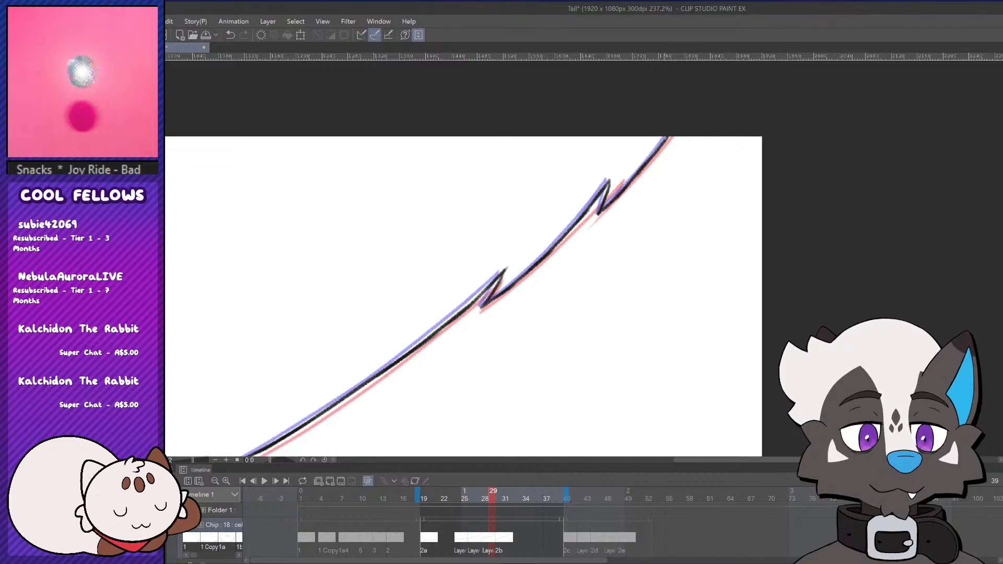
{"action": "key", "text": "ctrl+z"}
{"action": "left_click_drag", "start_coordinate": [616, 196], "coordinate": [669, 136]}
{"action": "key", "text": "ctrl+z"}
{"action": "key", "text": "ctrl+z"}
{"action": "key", "text": "ctrl+z"}
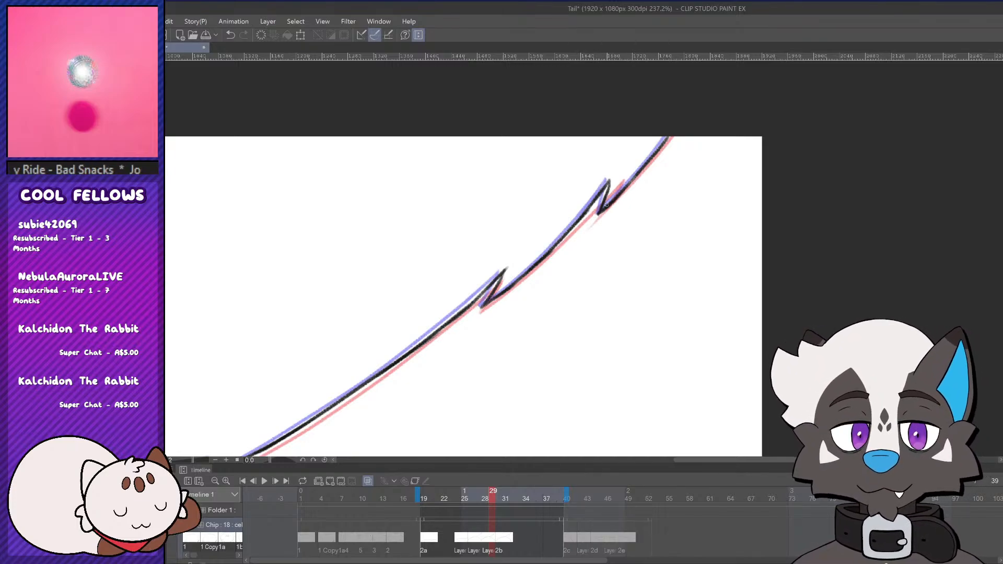
Rotate the canvas to -70° and ink the small side branch from the canvas edge down toward the descending branch
{"action": "scroll", "coordinate": [689, 225], "scroll_direction": "down", "scroll_amount": 5}
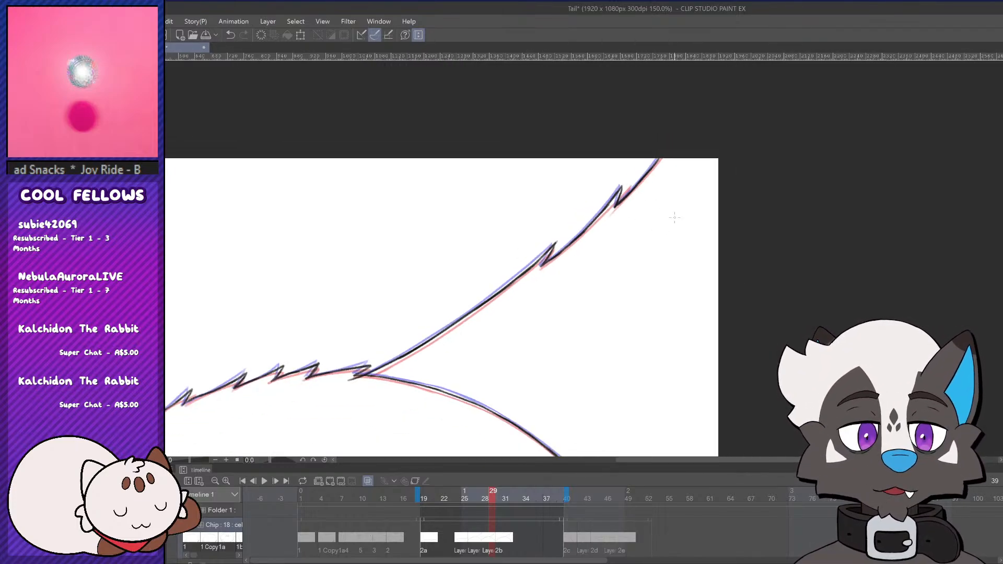
{"action": "scroll", "coordinate": [679, 387], "scroll_direction": "up", "scroll_amount": 2}
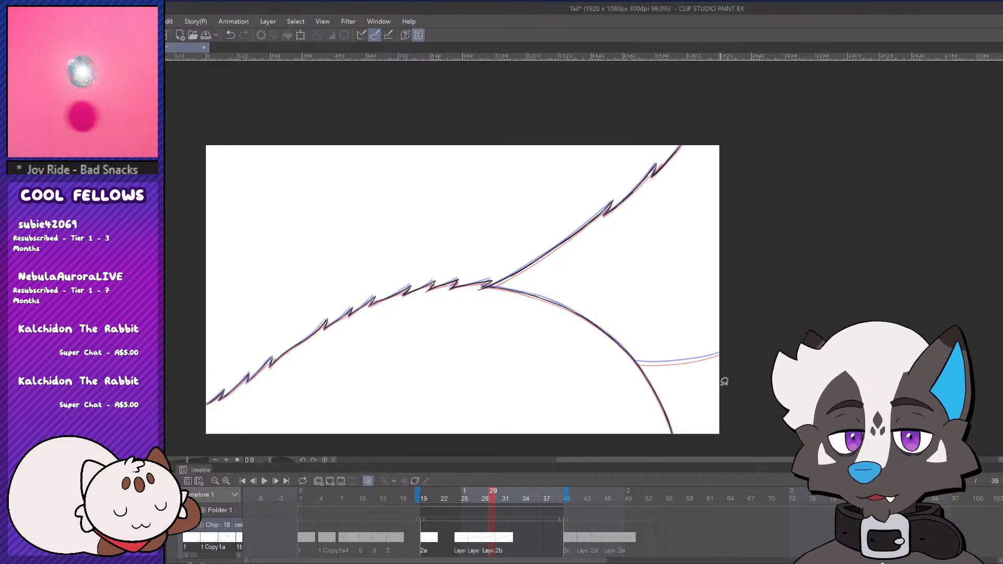
{"action": "mouse_move", "coordinate": [716, 385]}
{"action": "left_mouse_down"}
{"action": "mouse_move", "coordinate": [742, 282]}
{"action": "mouse_move", "coordinate": [716, 177]}
{"action": "left_mouse_up"}
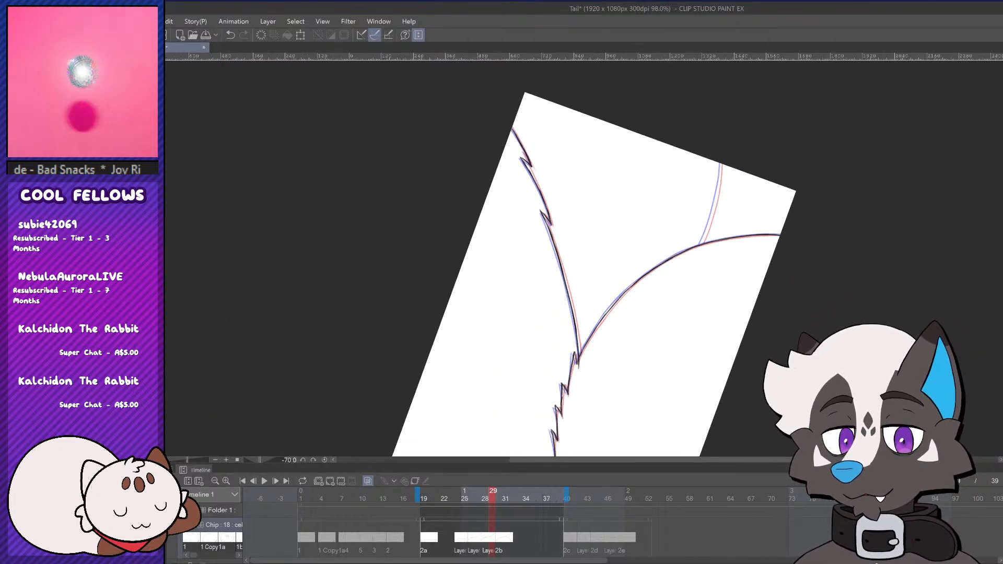
{"action": "scroll", "coordinate": [546, 138], "scroll_direction": "up", "scroll_amount": 4}
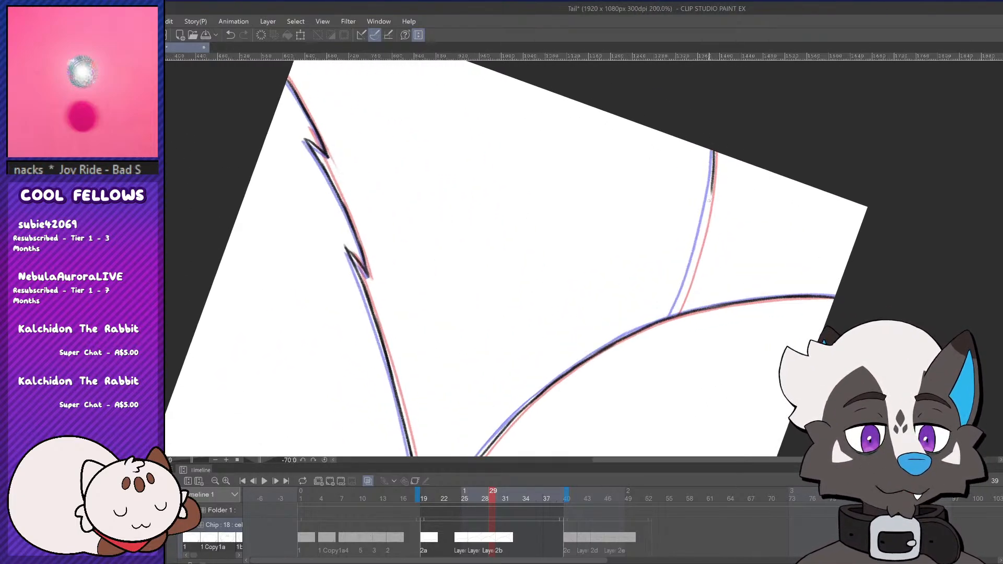
{"action": "left_click_drag", "start_coordinate": [709, 198], "coordinate": [672, 313]}
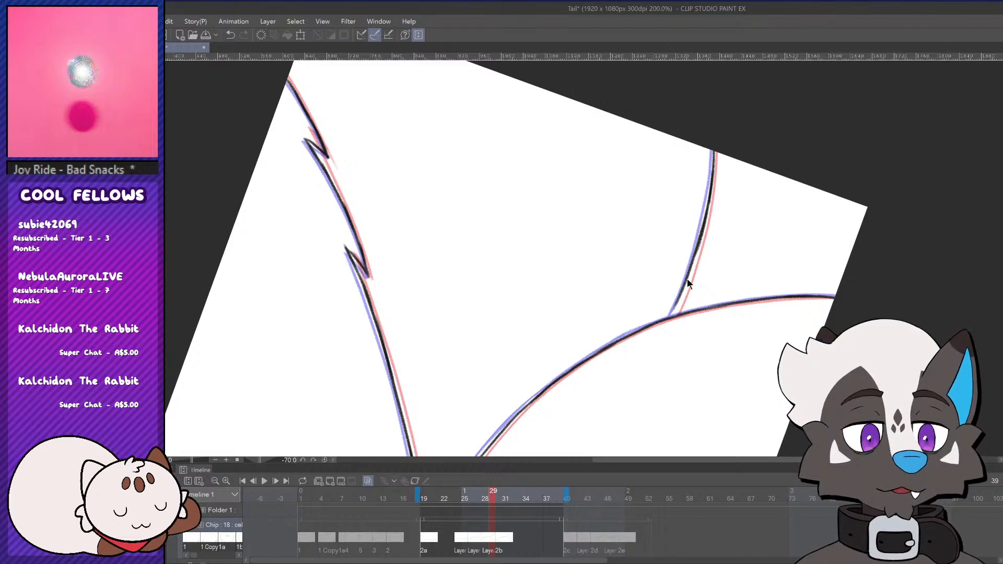
Redraw the lower part of the side branch until it joins the descending branch between the guide lines
{"action": "key", "text": "ctrl+z"}
{"action": "mouse_move", "coordinate": [704, 231]}
{"action": "left_mouse_down"}
{"action": "mouse_move", "coordinate": [663, 328]}
{"action": "mouse_move", "coordinate": [697, 249]}
{"action": "left_mouse_up"}
{"action": "key", "text": "ctrl+z"}
{"action": "key", "text": "ctrl+z"}
{"action": "key", "text": "ctrl+z"}
{"action": "left_click_drag", "start_coordinate": [678, 293], "coordinate": [701, 237]}
{"action": "key", "text": "ctrl+z"}
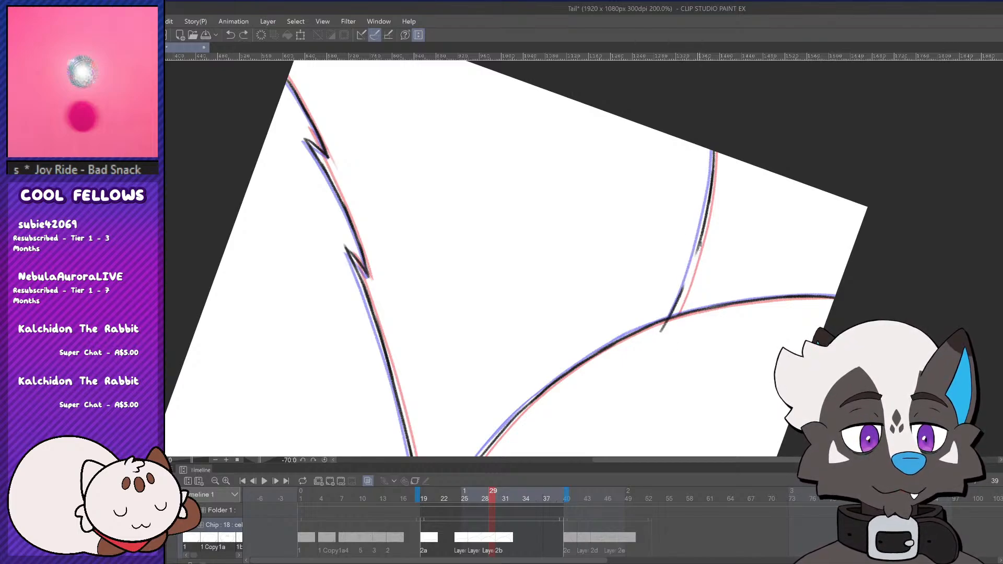
{"action": "mouse_move", "coordinate": [684, 284]}
{"action": "left_mouse_down"}
{"action": "mouse_move", "coordinate": [668, 326]}
{"action": "mouse_move", "coordinate": [671, 319]}
{"action": "left_mouse_up"}
{"action": "scroll", "coordinate": [657, 337], "scroll_direction": "up", "scroll_amount": 3}
{"action": "key", "text": "ctrl+z"}
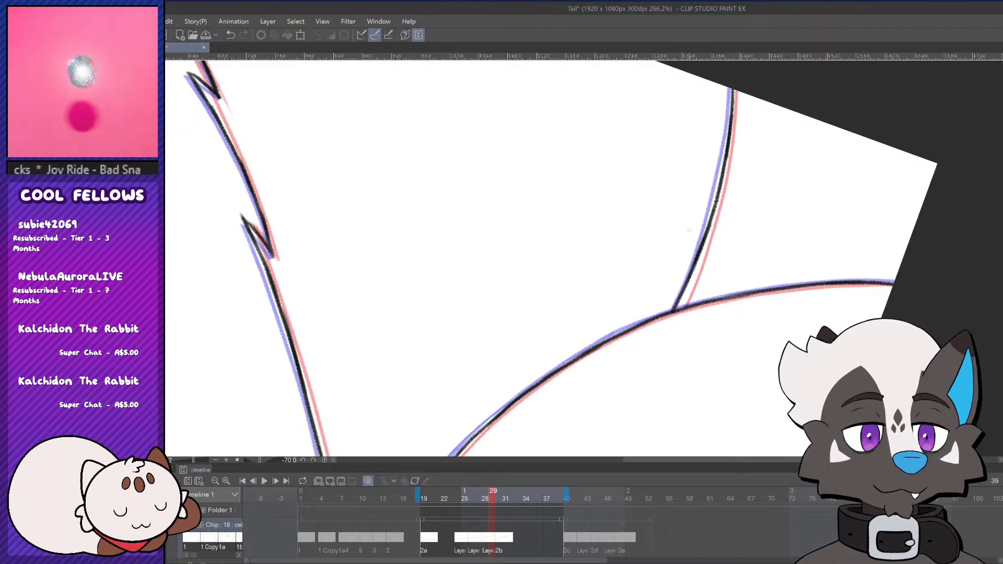
Reset the canvas rotation to 0° with the whole drawing in view
{"action": "scroll", "coordinate": [677, 233], "scroll_direction": "down", "scroll_amount": 3}
{"action": "scroll", "coordinate": [676, 232], "scroll_direction": "down", "scroll_amount": 1}
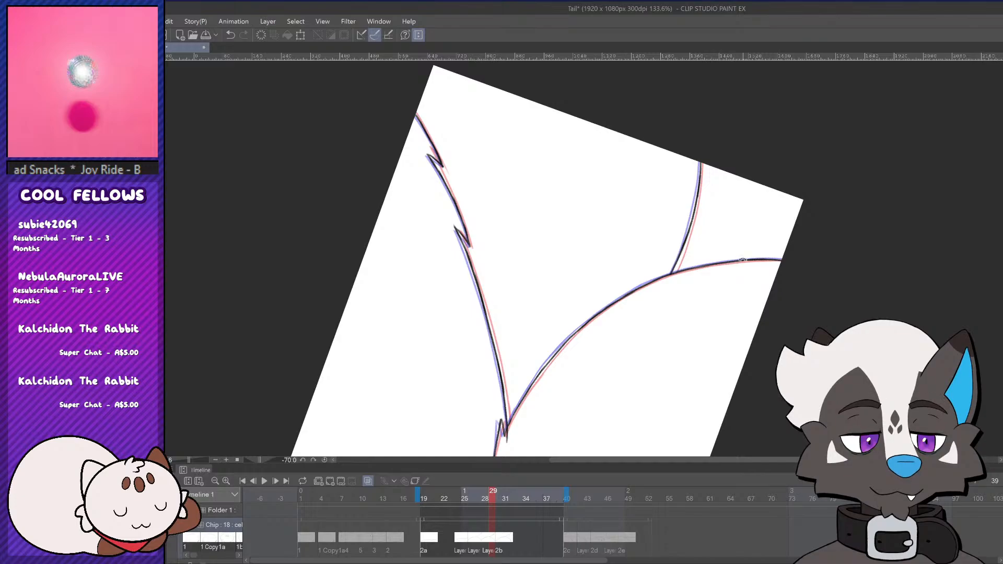
{"action": "left_click_drag", "start_coordinate": [744, 259], "coordinate": [614, 414]}
{"action": "scroll", "coordinate": [748, 332], "scroll_direction": "down", "scroll_amount": 6}
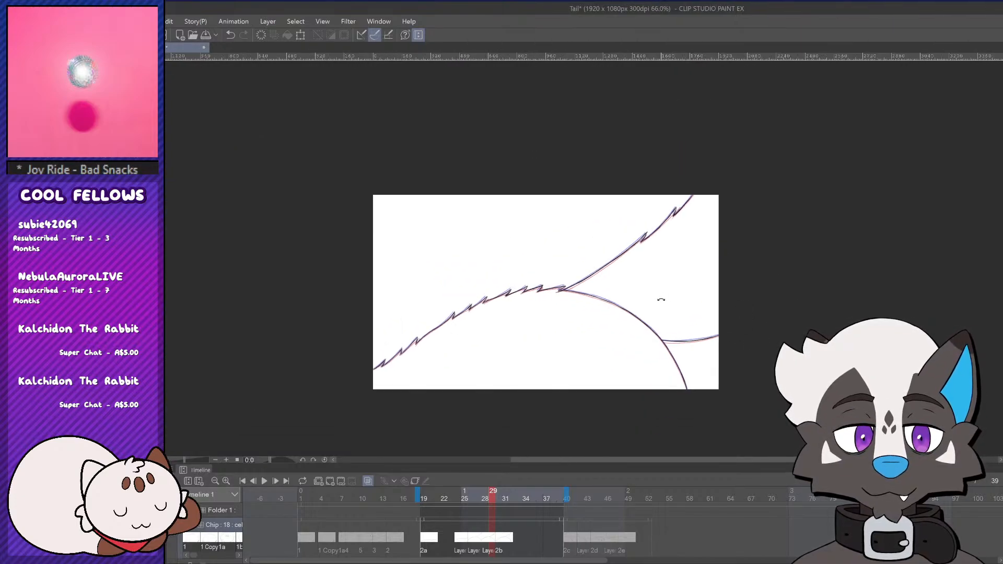
{"action": "scroll", "coordinate": [660, 300], "scroll_direction": "up", "scroll_amount": 1}
Play back the current frame range to check the tail's motion, and return to the cel at frame 29
{"action": "left_click", "coordinate": [264, 481]}
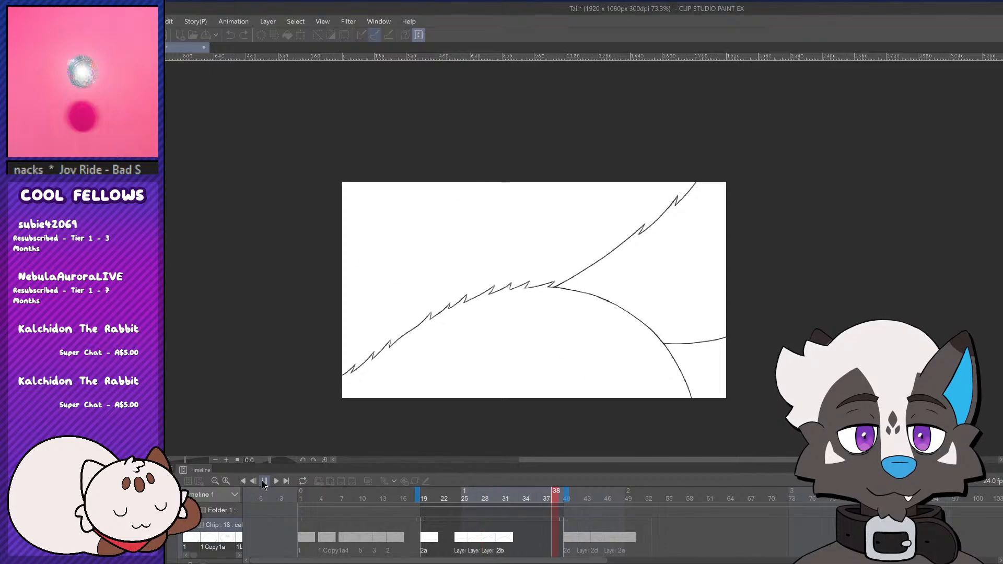
{"action": "left_click", "coordinate": [263, 481]}
{"action": "left_click", "coordinate": [493, 537]}
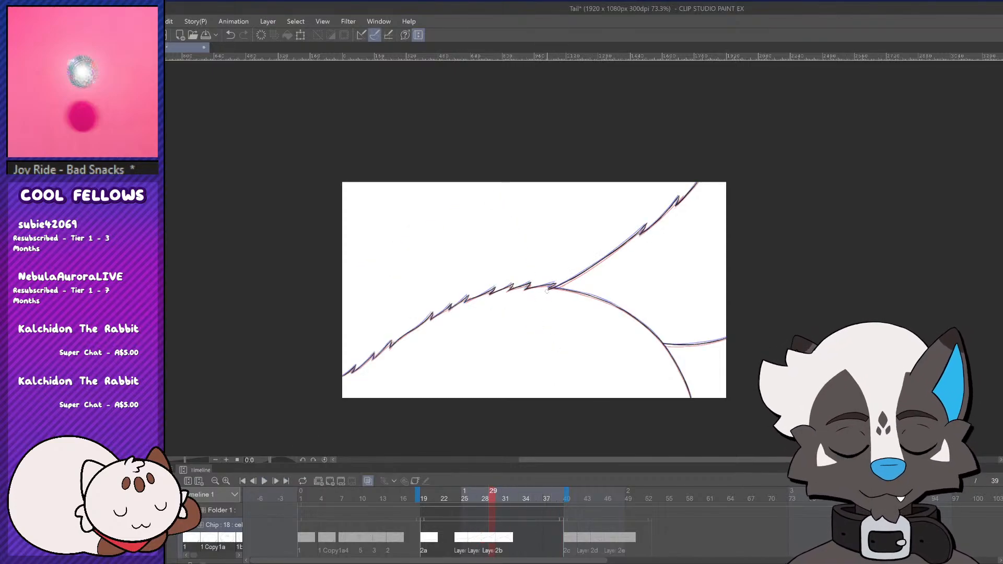
Widen the playback range to run from frame 1 to frame 52 and play the whole animation
{"action": "left_click_drag", "start_coordinate": [419, 491], "coordinate": [294, 491]}
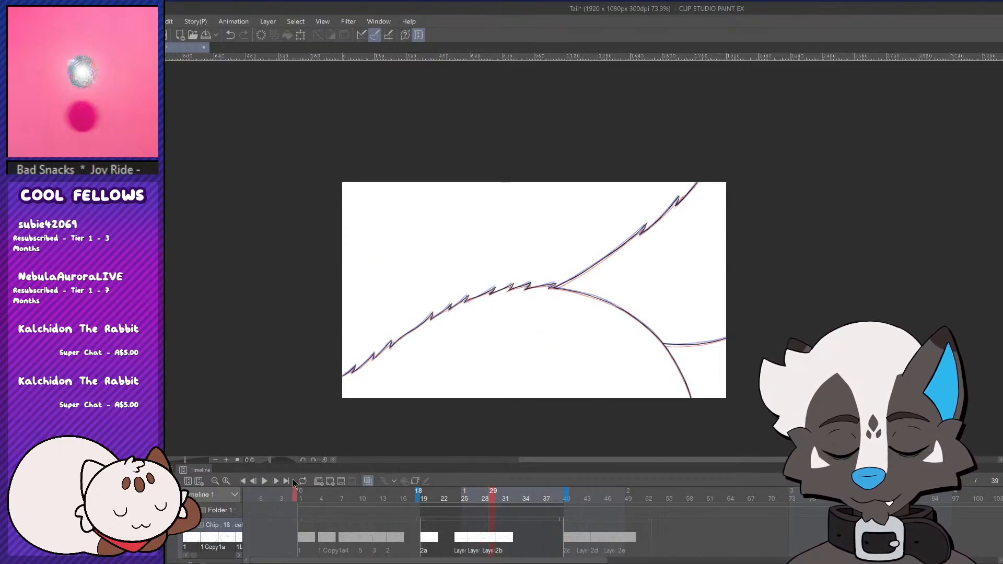
{"action": "left_click_drag", "start_coordinate": [567, 491], "coordinate": [655, 495]}
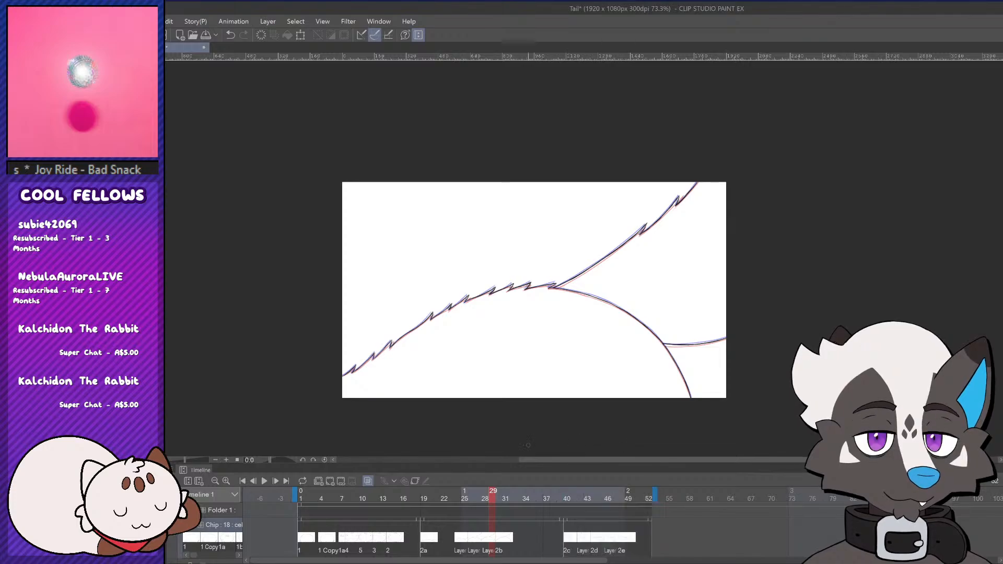
{"action": "left_click", "coordinate": [263, 481]}
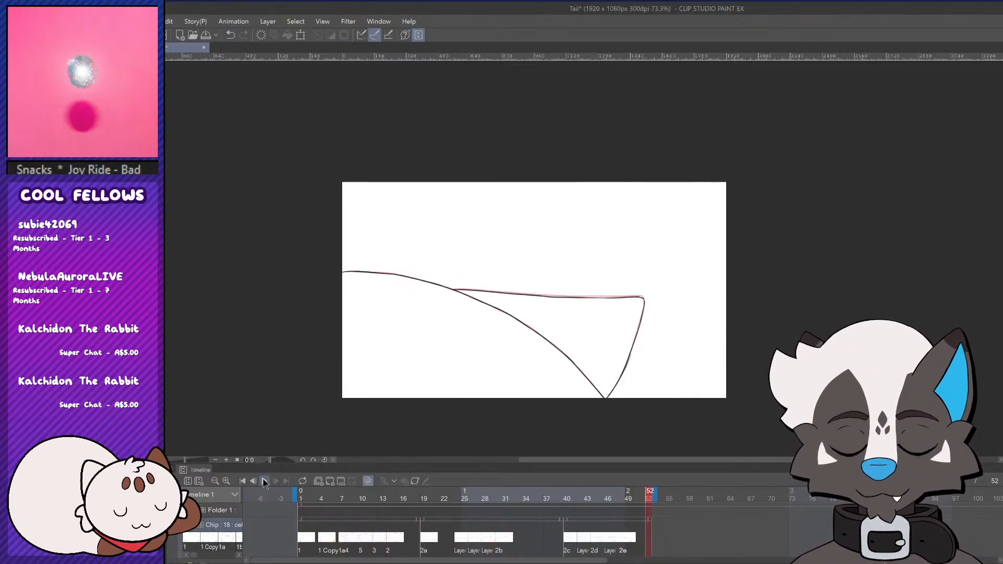
{"action": "left_click", "coordinate": [264, 481]}
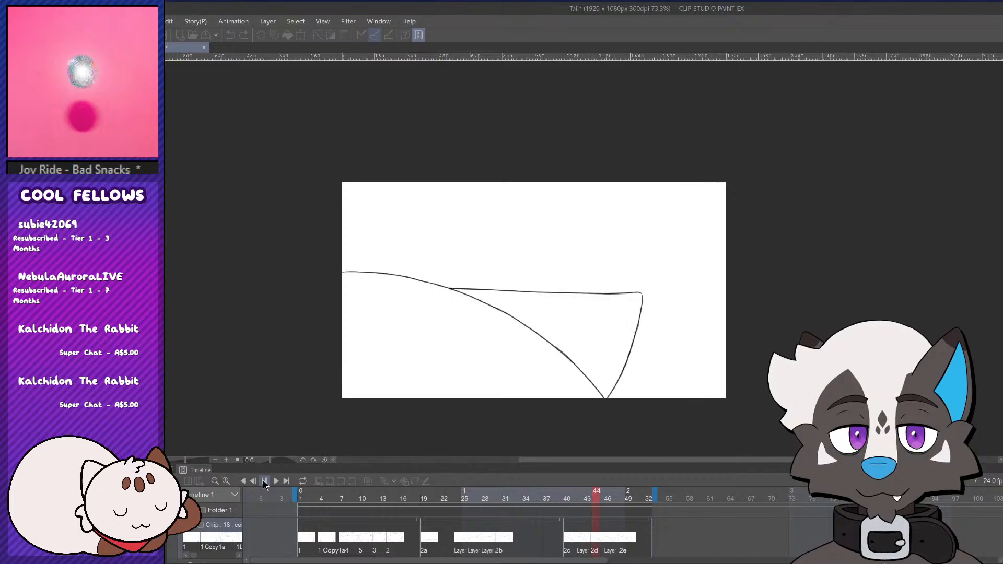
Extend the Chip folder's last clip, the one starting with cel 2c, to about frame 62 on the timeline
{"action": "left_click", "coordinate": [675, 499]}
{"action": "left_click", "coordinate": [662, 499]}
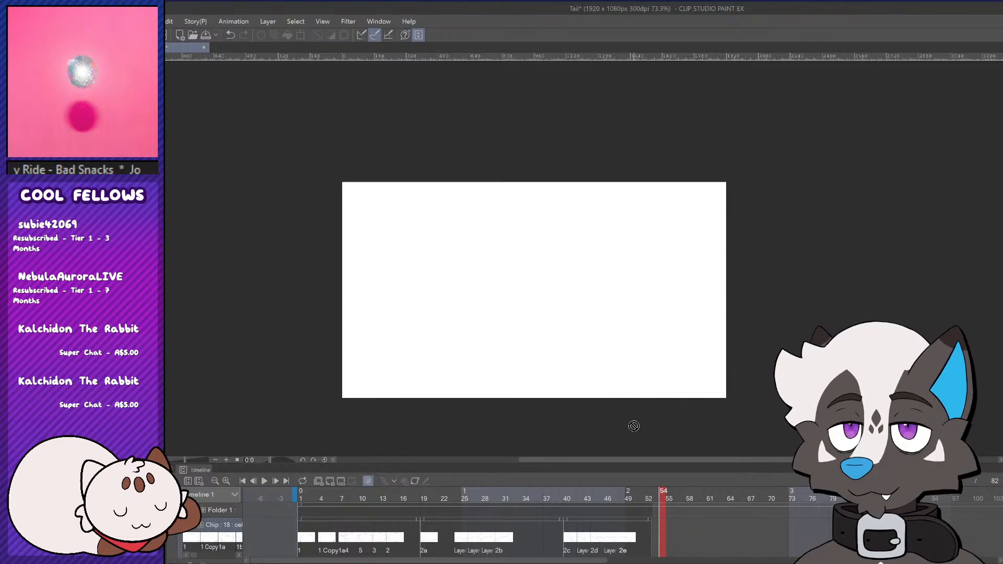
{"action": "key", "text": "Tab"}
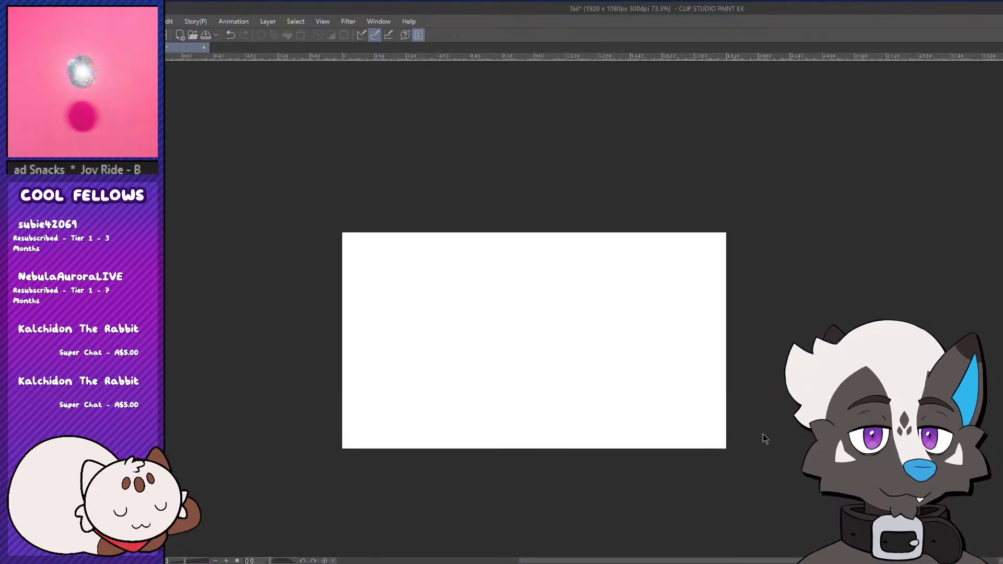
{"action": "key", "text": "Tab"}
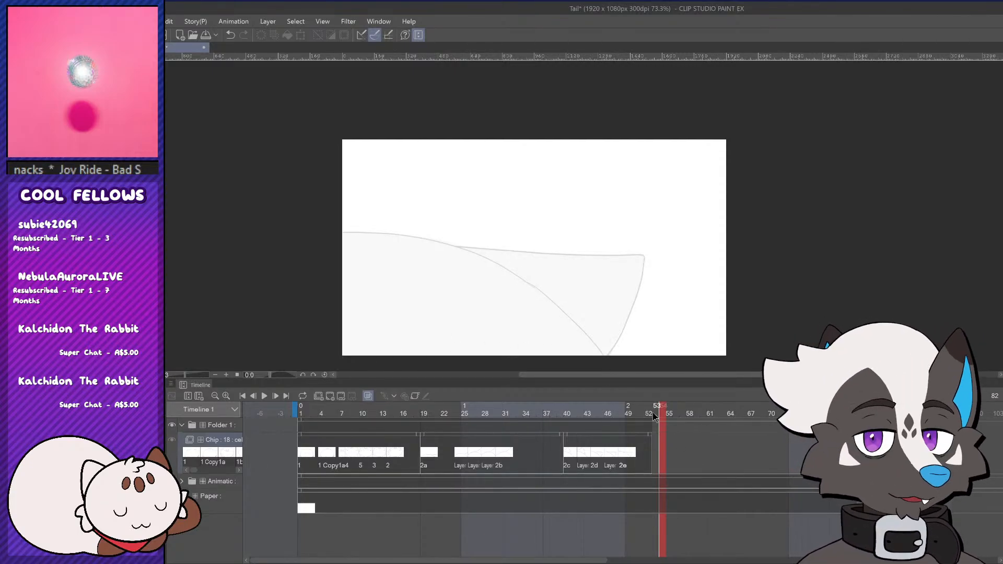
{"action": "left_click_drag", "start_coordinate": [661, 413], "coordinate": [725, 436]}
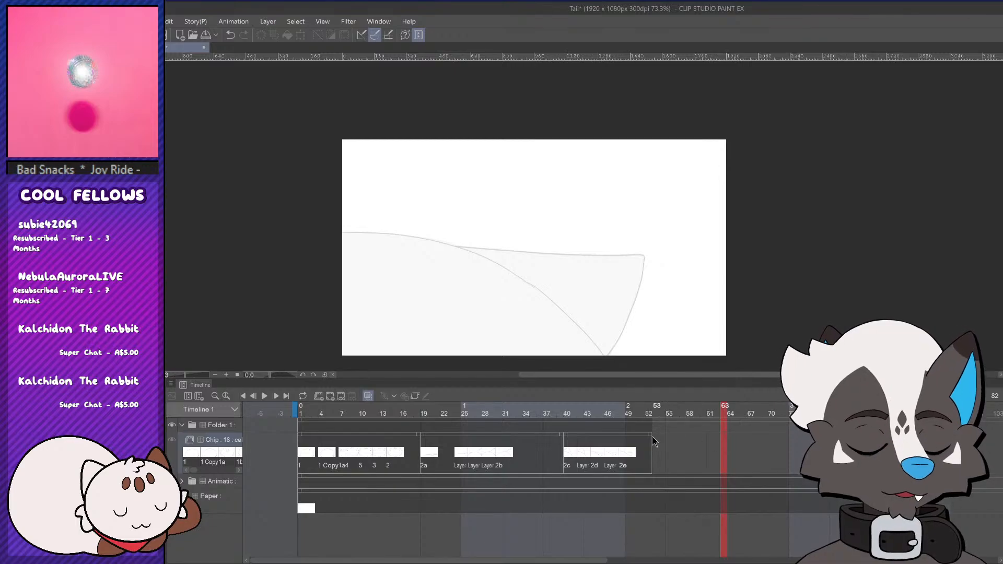
{"action": "left_click", "coordinate": [723, 457]}
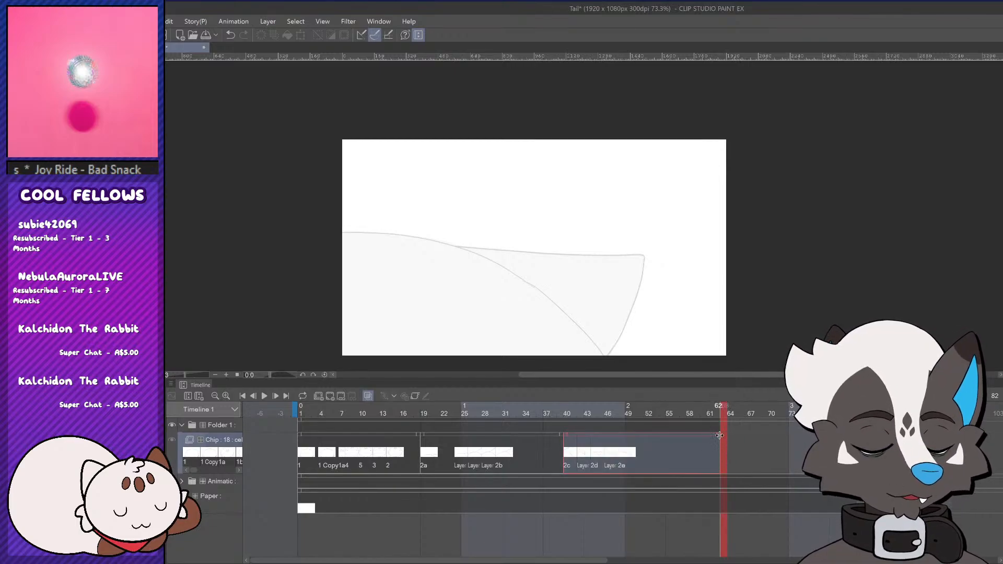
Lengthen that clip up to frame 64 and add a new animation cel at frame 64
{"action": "left_click", "coordinate": [731, 414]}
{"action": "left_click_drag", "start_coordinate": [730, 413], "coordinate": [730, 440]}
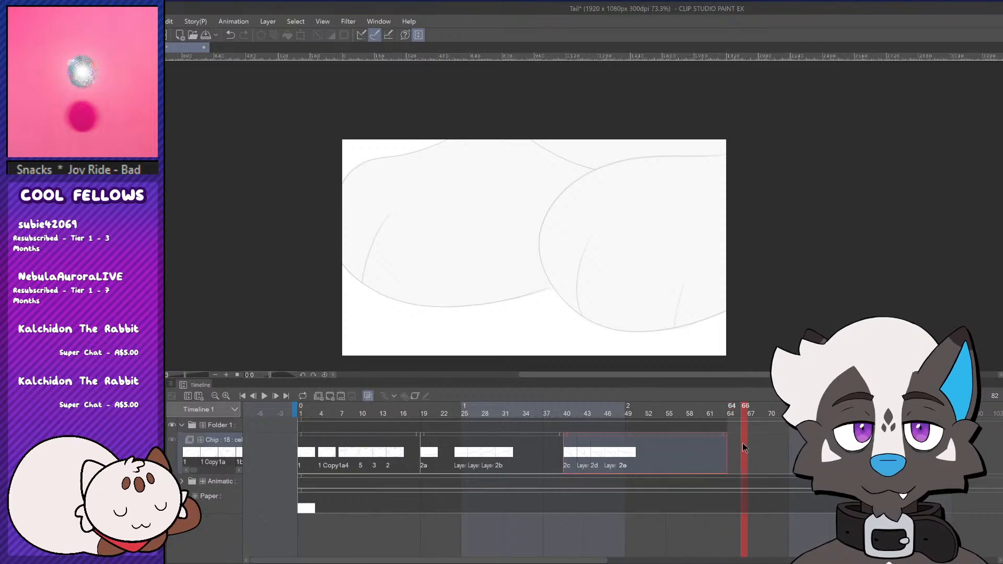
{"action": "left_click", "coordinate": [742, 444]}
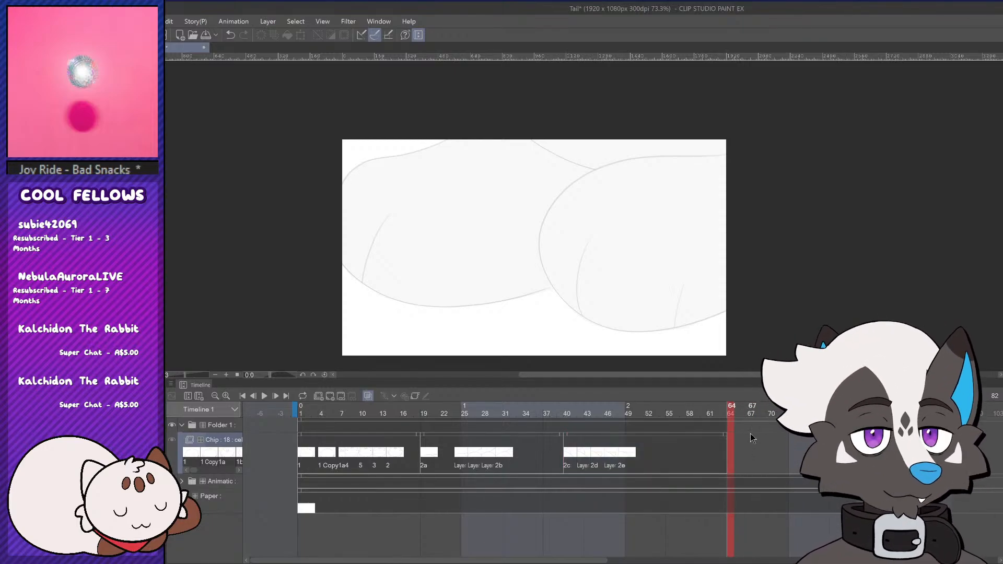
{"action": "left_click", "coordinate": [330, 396]}
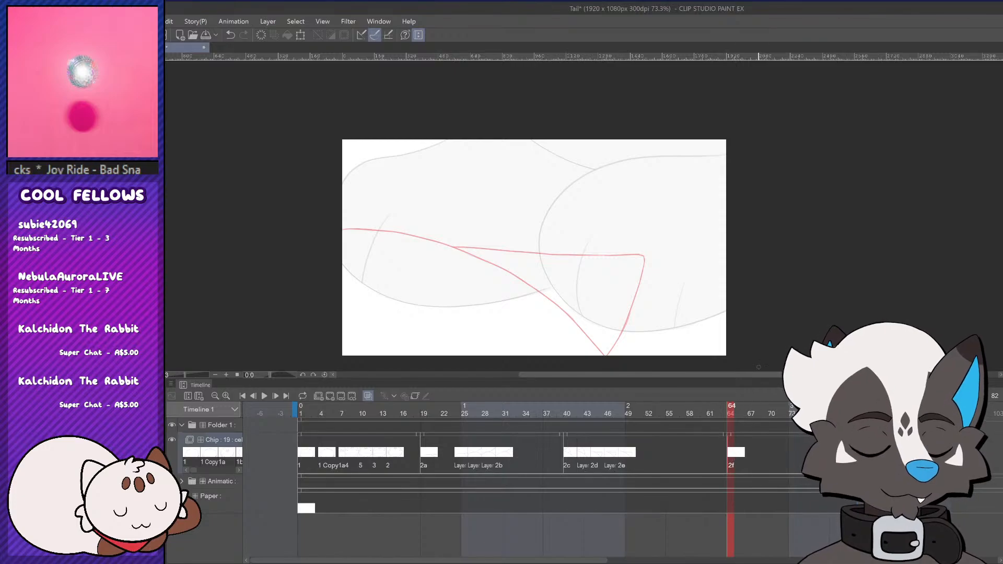
{"action": "scroll", "coordinate": [634, 249], "scroll_direction": "down", "scroll_amount": 2}
{"action": "scroll", "coordinate": [634, 250], "scroll_direction": "up", "scroll_amount": 1}
{"action": "scroll", "coordinate": [633, 250], "scroll_direction": "up", "scroll_amount": 1}
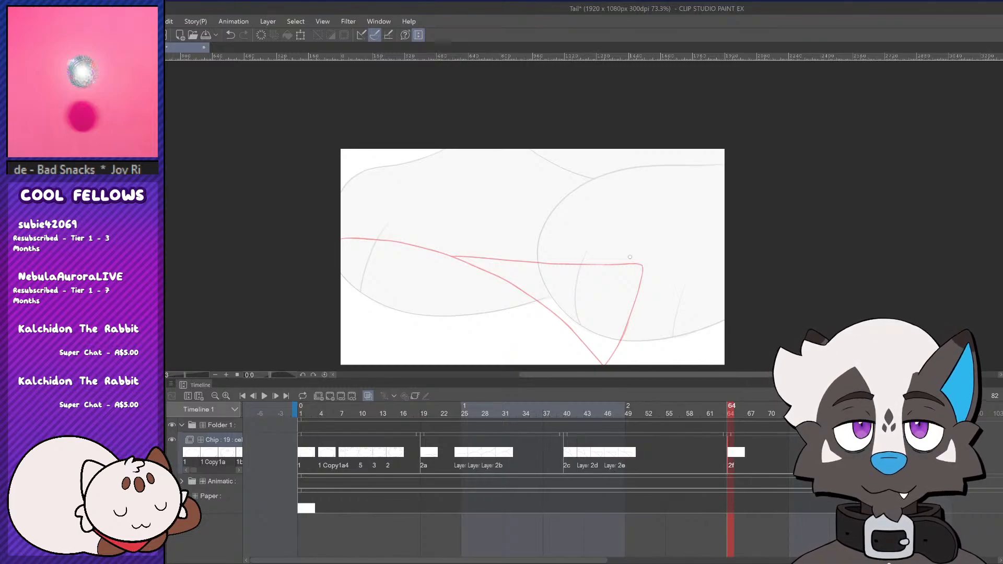
{"action": "scroll", "coordinate": [654, 290], "scroll_direction": "down", "scroll_amount": 3}
{"action": "scroll", "coordinate": [630, 301], "scroll_direction": "up", "scroll_amount": 2}
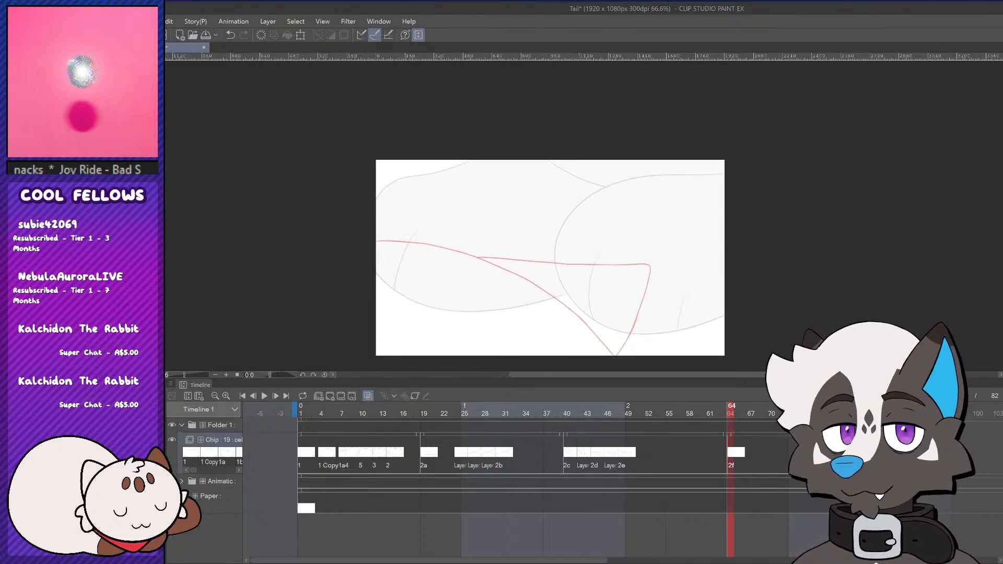
{"action": "scroll", "coordinate": [632, 310], "scroll_direction": "down", "scroll_amount": 2}
{"action": "scroll", "coordinate": [632, 309], "scroll_direction": "up", "scroll_amount": 3}
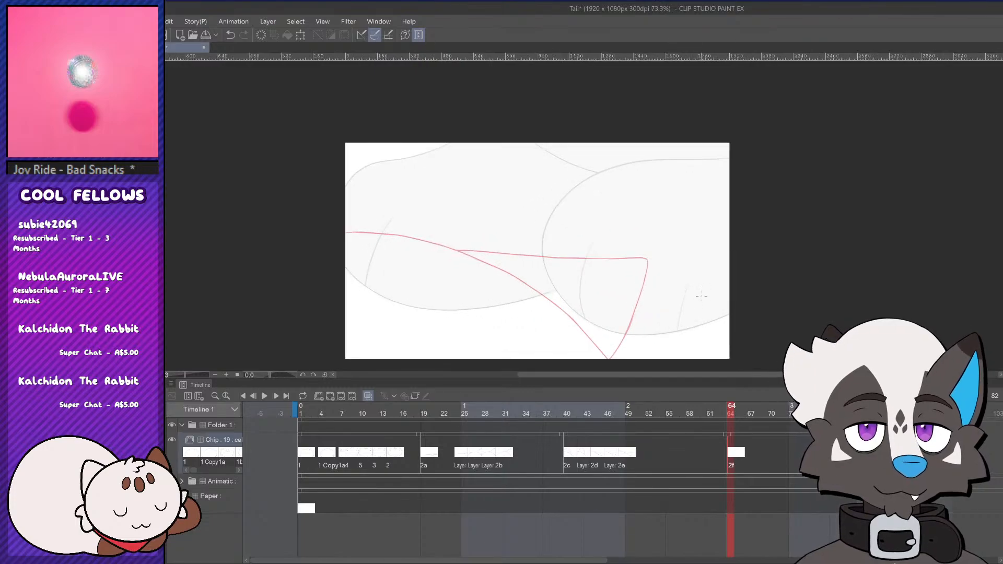
{"action": "scroll", "coordinate": [632, 309], "scroll_direction": "down", "scroll_amount": 2}
{"action": "scroll", "coordinate": [633, 309], "scroll_direction": "down", "scroll_amount": 1}
{"action": "scroll", "coordinate": [543, 233], "scroll_direction": "up", "scroll_amount": 1}
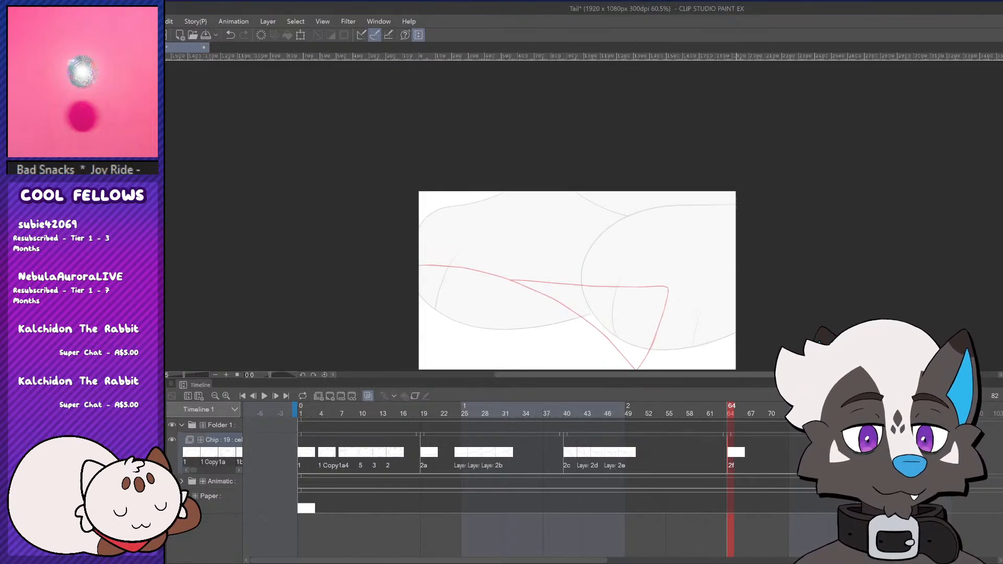
Ink the upper edge of the right paw on cel 2f, following the faint sketch in from the canvas's right edge
{"action": "left_click_drag", "start_coordinate": [736, 202], "coordinate": [690, 206]}
{"action": "key", "text": "ctrl+z"}
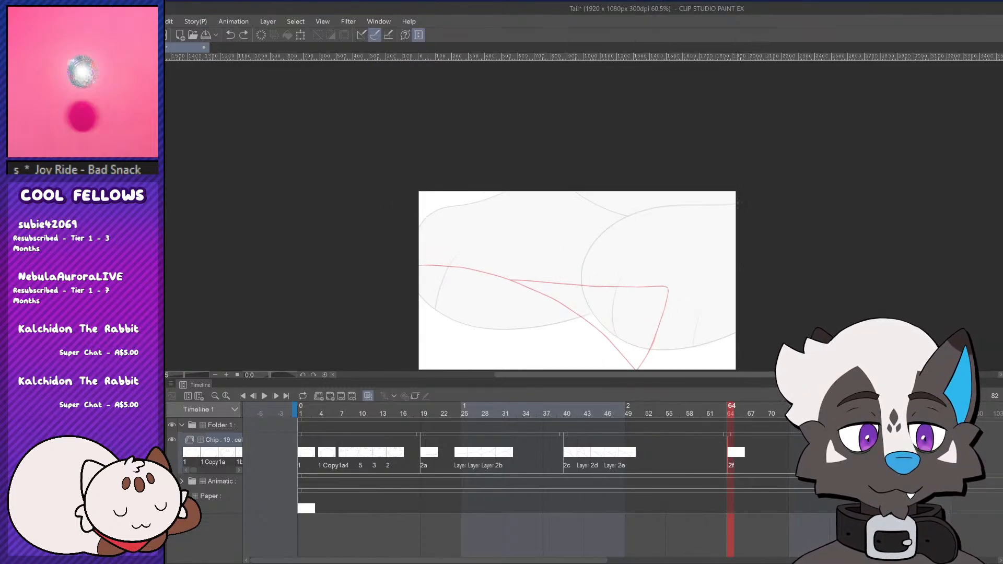
{"action": "key", "text": "ctrl+y"}
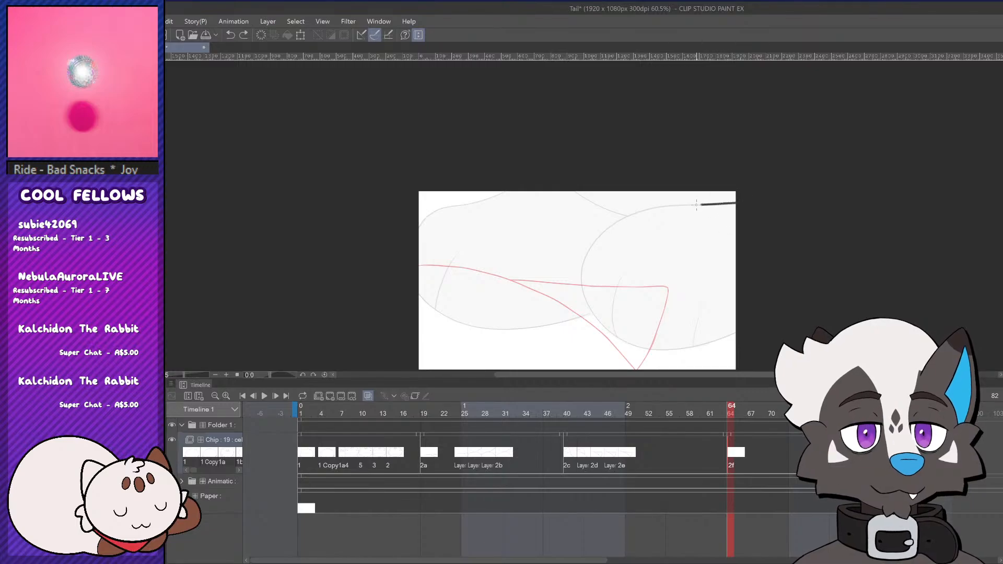
{"action": "key", "text": "ctrl+z"}
{"action": "key", "text": "ctrl+z"}
{"action": "left_click_drag", "start_coordinate": [747, 204], "coordinate": [686, 204]}
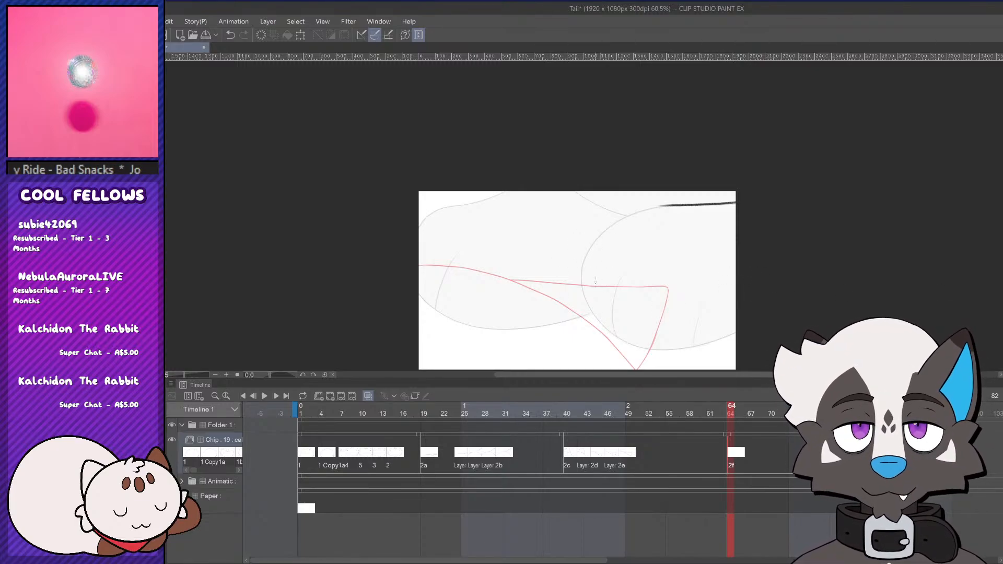
Ink the right paw's rounded upper-left contour and join it smoothly to the inked upper edge
{"action": "key", "text": "ctrl+z"}
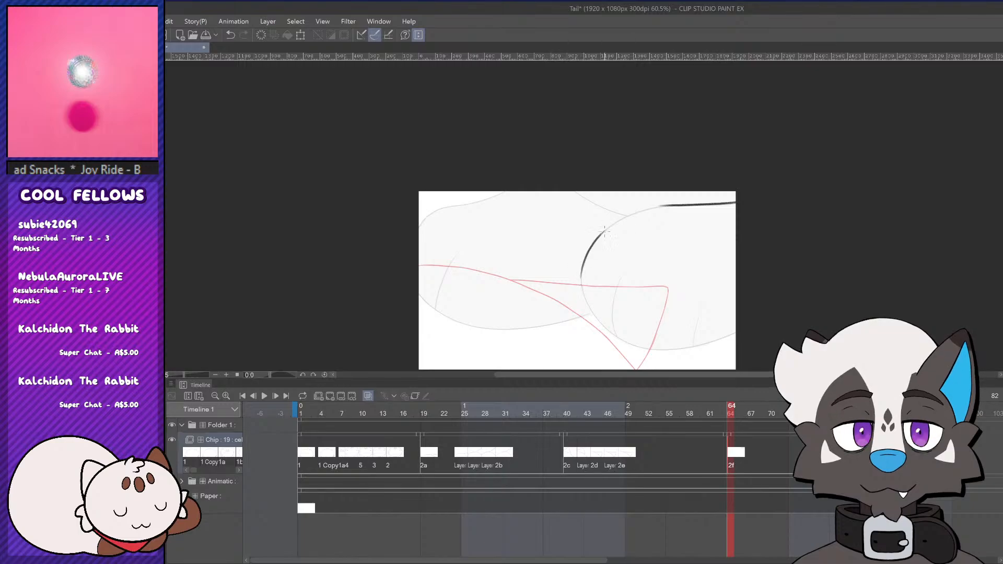
{"action": "left_click_drag", "start_coordinate": [604, 231], "coordinate": [640, 212]}
{"action": "key", "text": "ctrl+z"}
{"action": "mouse_move", "coordinate": [591, 244]}
{"action": "left_mouse_down"}
{"action": "mouse_move", "coordinate": [652, 212]}
{"action": "mouse_move", "coordinate": [618, 220]}
{"action": "mouse_move", "coordinate": [650, 207]}
{"action": "left_mouse_up"}
{"action": "key", "text": "ctrl+z"}
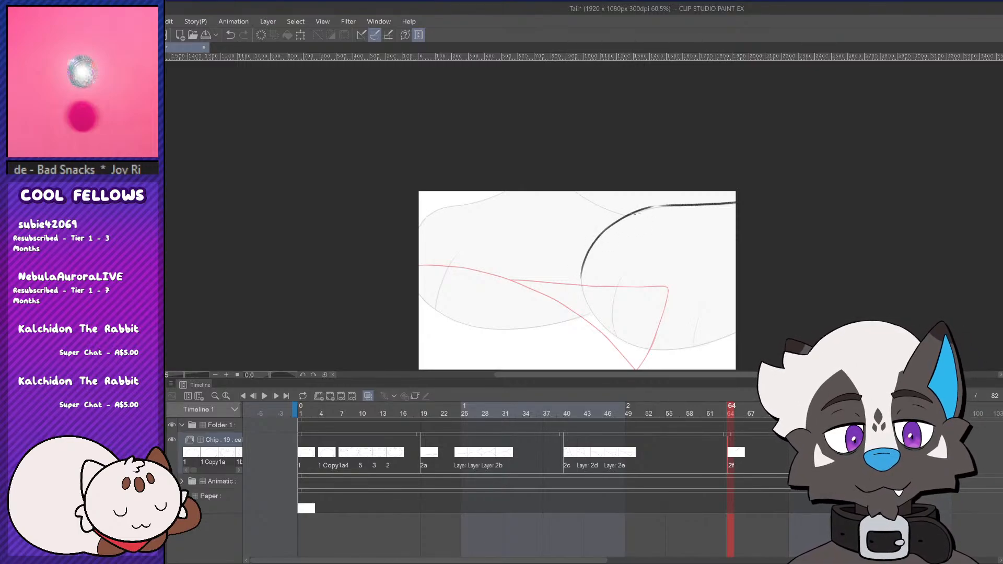
{"action": "mouse_move", "coordinate": [593, 240]}
{"action": "left_mouse_down"}
{"action": "mouse_move", "coordinate": [651, 208]}
{"action": "mouse_move", "coordinate": [709, 207]}
{"action": "mouse_move", "coordinate": [627, 218]}
{"action": "mouse_move", "coordinate": [748, 207]}
{"action": "left_mouse_up"}
{"action": "key", "text": "ctrl+z"}
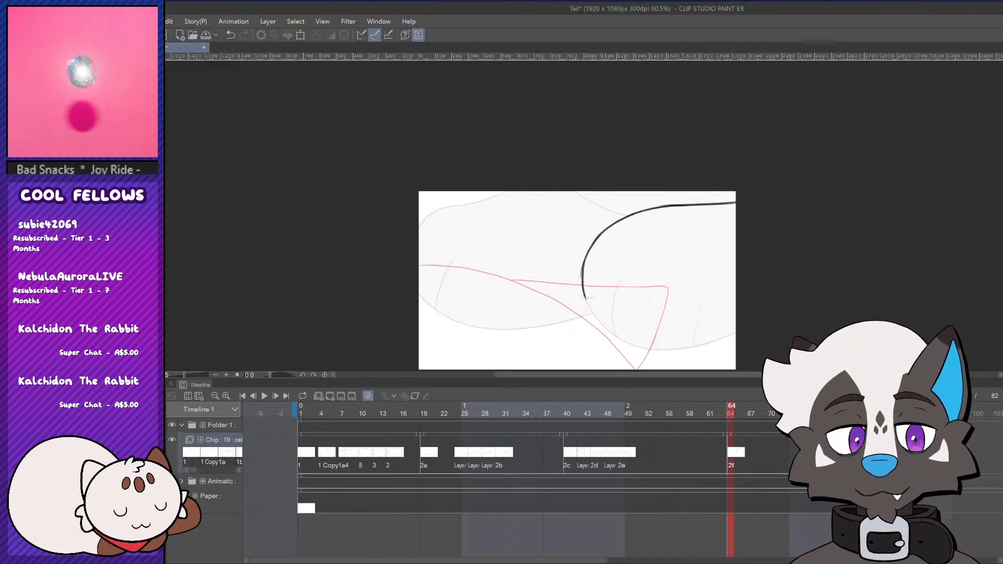
Continue the right paw's outline down around its lower-left curve along the sketch, redrawing the stroke until it fits
{"action": "key", "text": "ctrl+z"}
{"action": "key", "text": "ctrl+z"}
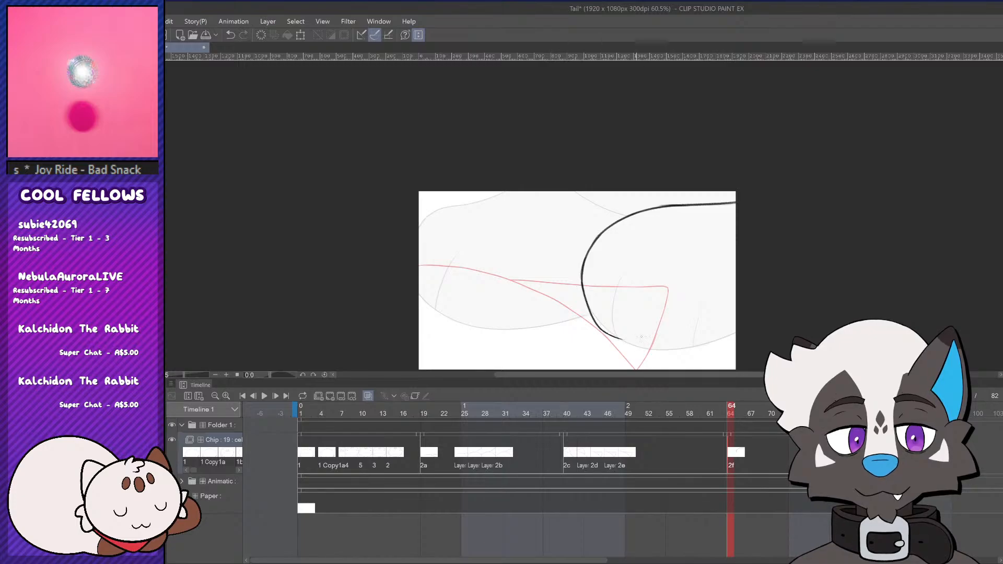
{"action": "key", "text": "ctrl+z"}
{"action": "left_click_drag", "start_coordinate": [584, 290], "coordinate": [610, 333]}
{"action": "key", "text": "ctrl+z"}
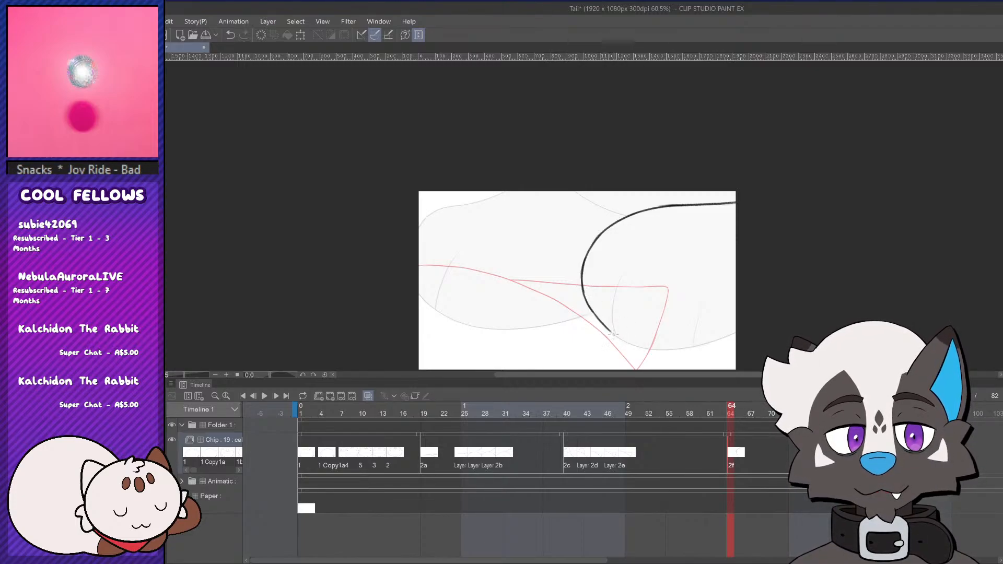
{"action": "key", "text": "ctrl+z"}
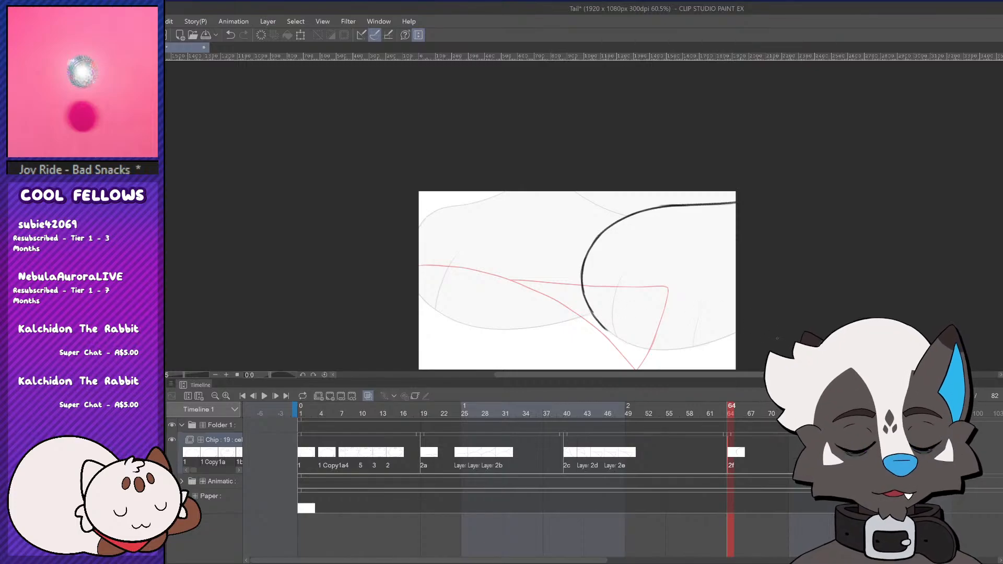
Rotate the canvas about 63 degrees and extend the paw's outline around the start of its underside
{"action": "scroll", "coordinate": [606, 325], "scroll_direction": "down", "scroll_amount": 2}
{"action": "left_click_drag", "start_coordinate": [687, 330], "coordinate": [567, 330]}
{"action": "scroll", "coordinate": [581, 340], "scroll_direction": "up", "scroll_amount": 7}
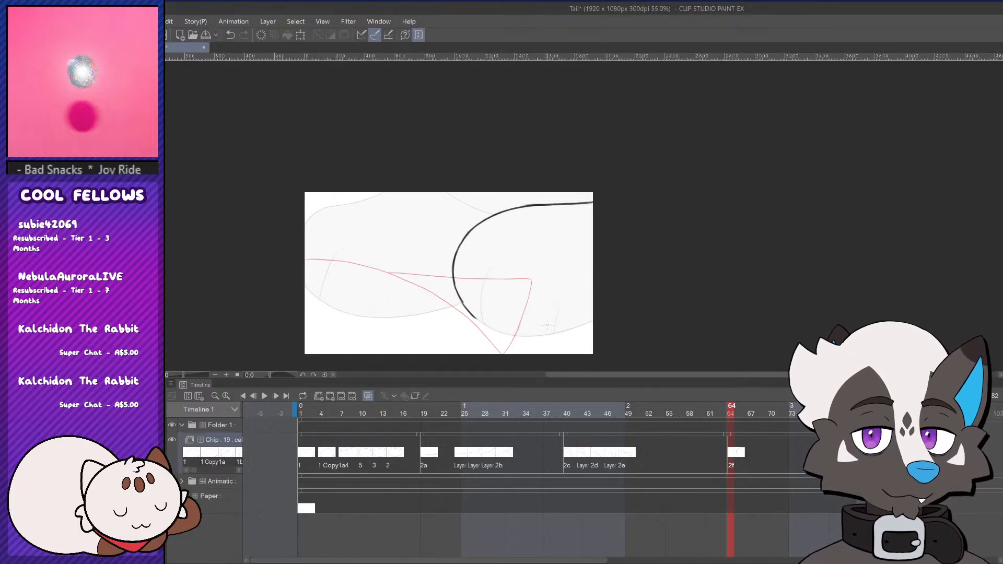
{"action": "scroll", "coordinate": [572, 300], "scroll_direction": "down", "scroll_amount": 3}
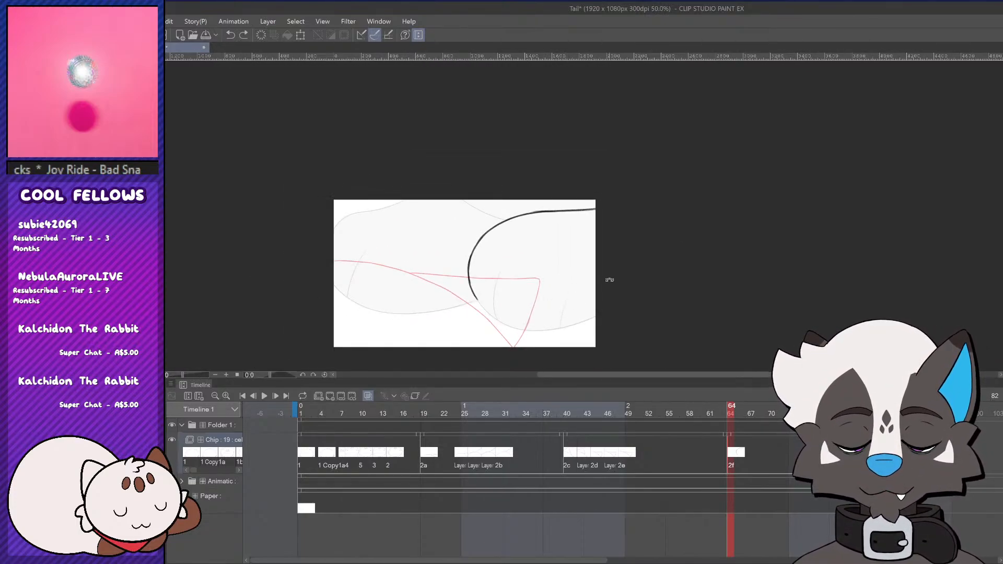
{"action": "left_click_drag", "start_coordinate": [607, 280], "coordinate": [189, 166]}
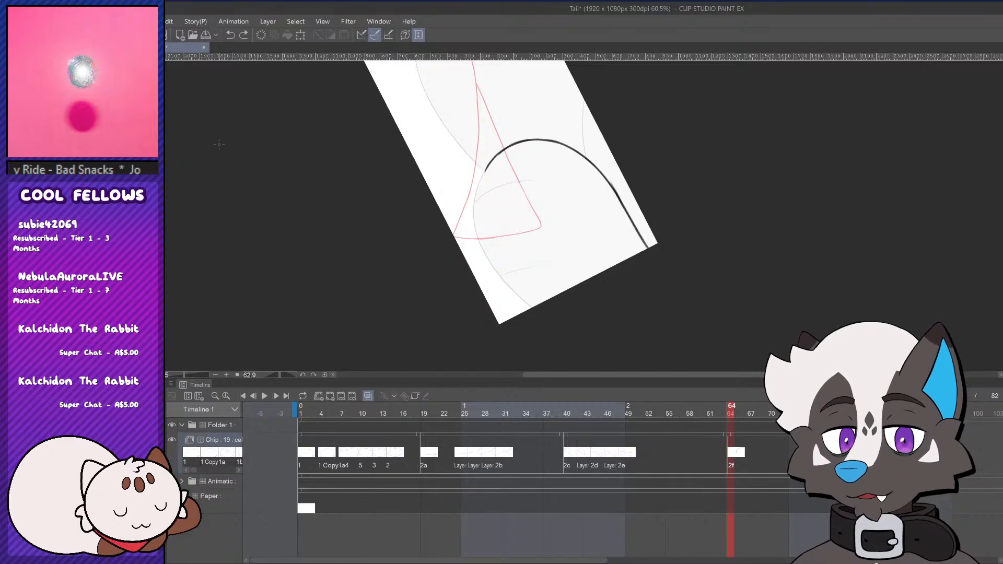
{"action": "scroll", "coordinate": [518, 225], "scroll_direction": "up", "scroll_amount": 2}
{"action": "left_click_drag", "start_coordinate": [478, 142], "coordinate": [463, 183]}
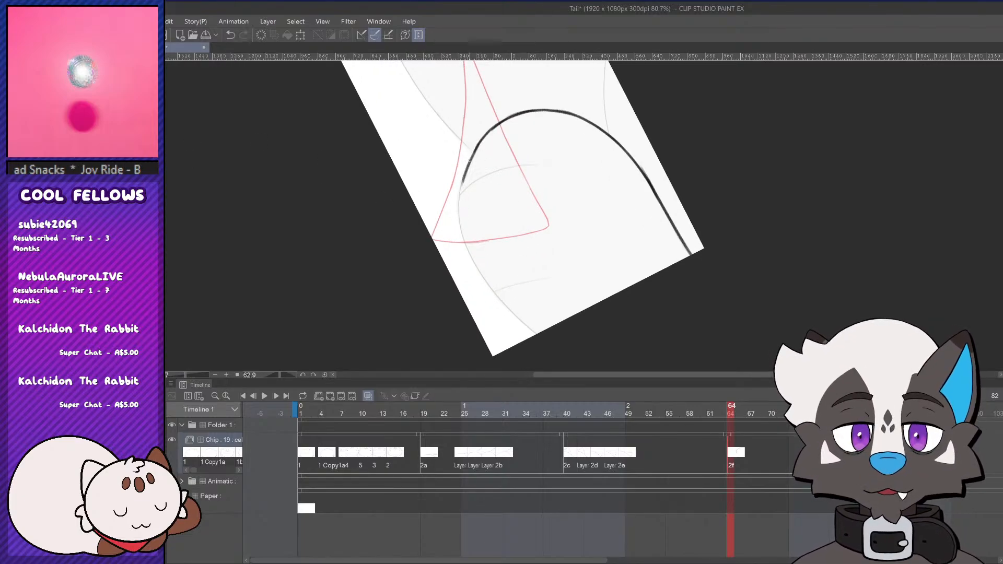
{"action": "key", "text": "ctrl+z"}
{"action": "mouse_move", "coordinate": [478, 142]}
{"action": "left_mouse_down"}
{"action": "mouse_move", "coordinate": [459, 204]}
{"action": "mouse_move", "coordinate": [466, 254]}
{"action": "left_mouse_up"}
{"action": "key", "text": "ctrl+z"}
{"action": "key", "text": "ctrl+z"}
{"action": "key", "text": "ctrl+z"}
{"action": "left_click_drag", "start_coordinate": [464, 171], "coordinate": [467, 252]}
{"action": "key", "text": "ctrl+z"}
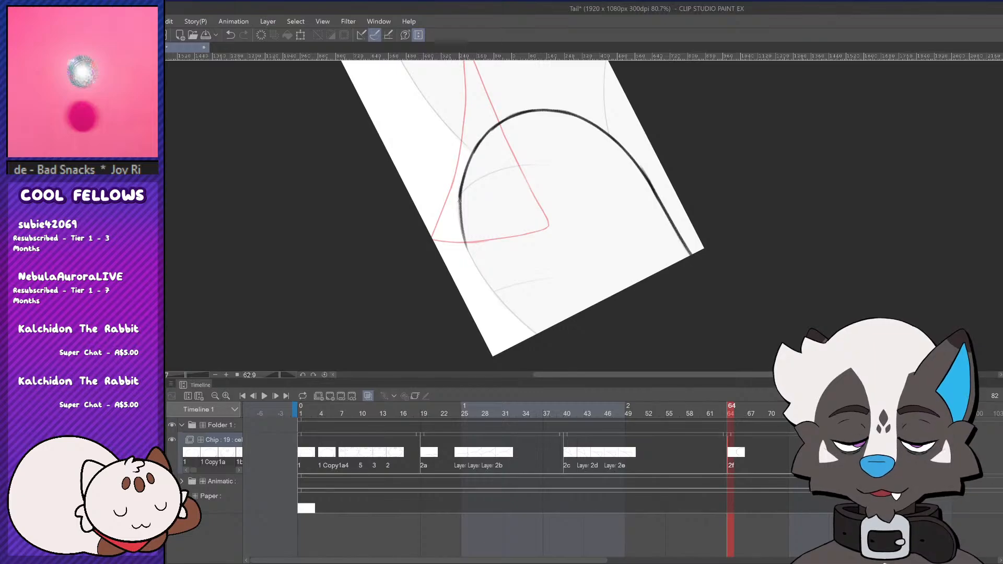
Ink the rest of the right paw's underside along the sketch until it reaches the canvas's right edge
{"action": "key", "text": "ctrl+z"}
{"action": "mouse_move", "coordinate": [460, 201]}
{"action": "left_mouse_down"}
{"action": "mouse_move", "coordinate": [473, 264]}
{"action": "mouse_move", "coordinate": [541, 332]}
{"action": "left_mouse_up"}
{"action": "key", "text": "ctrl+z"}
{"action": "left_click_drag", "start_coordinate": [468, 251], "coordinate": [541, 328]}
{"action": "key", "text": "ctrl+z"}
{"action": "left_click_drag", "start_coordinate": [476, 270], "coordinate": [534, 333]}
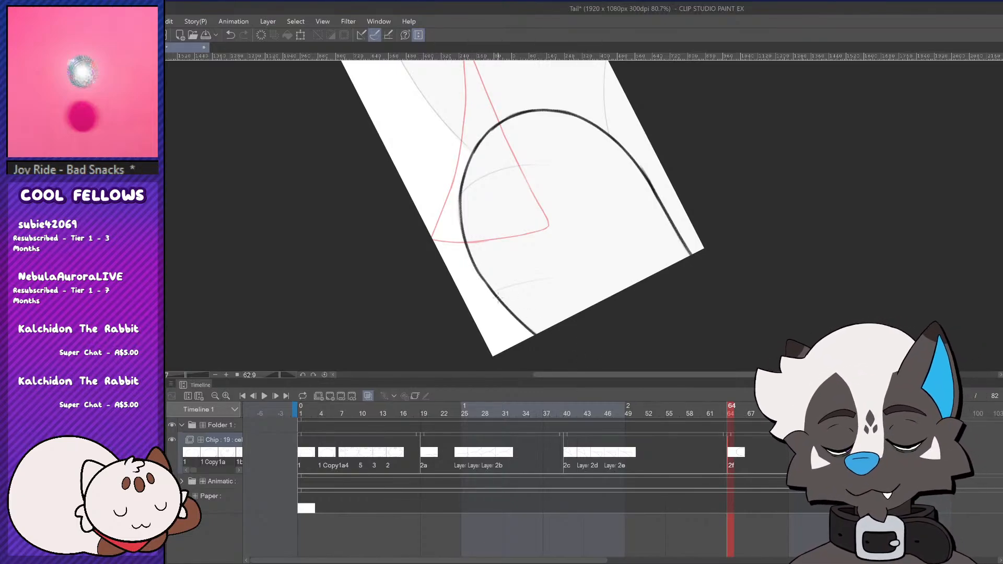
{"action": "key", "text": "ctrl+z"}
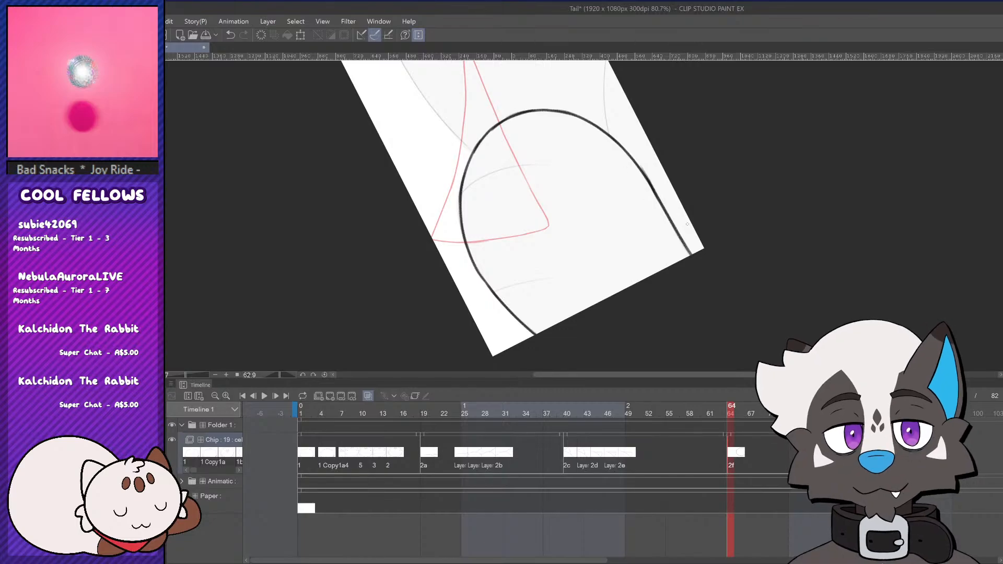
Return the canvas to upright and ink two curved toe lines rising from the right paw's lower edge
{"action": "scroll", "coordinate": [706, 223], "scroll_direction": "up", "scroll_amount": 1}
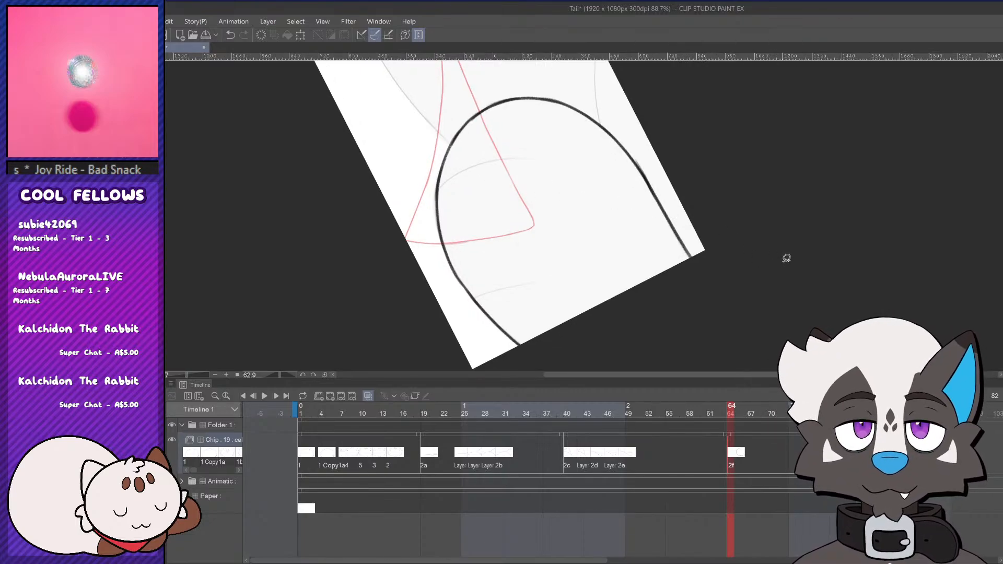
{"action": "left_click_drag", "start_coordinate": [788, 258], "coordinate": [737, 102]}
{"action": "scroll", "coordinate": [483, 192], "scroll_direction": "down", "scroll_amount": 4}
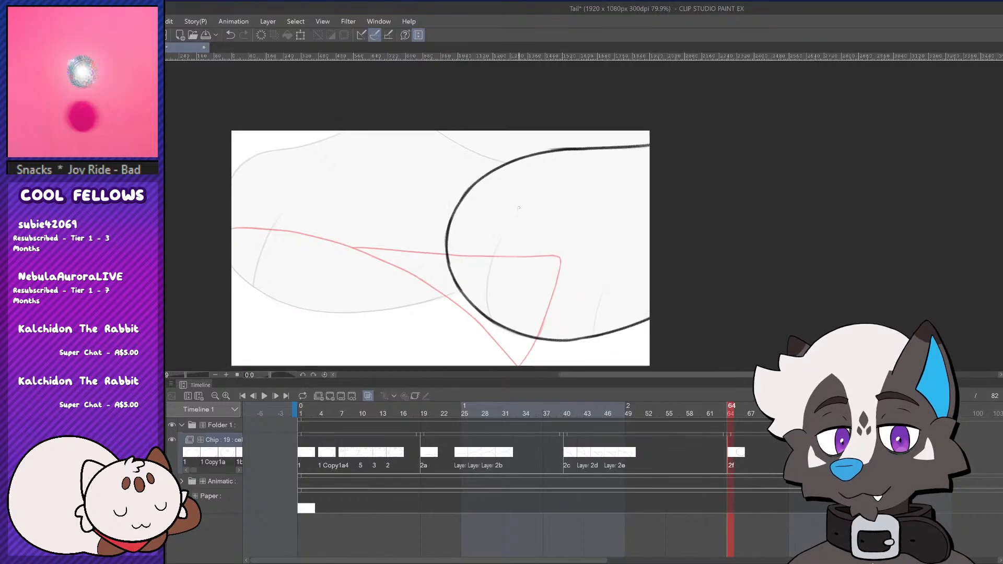
{"action": "scroll", "coordinate": [578, 263], "scroll_direction": "up", "scroll_amount": 3}
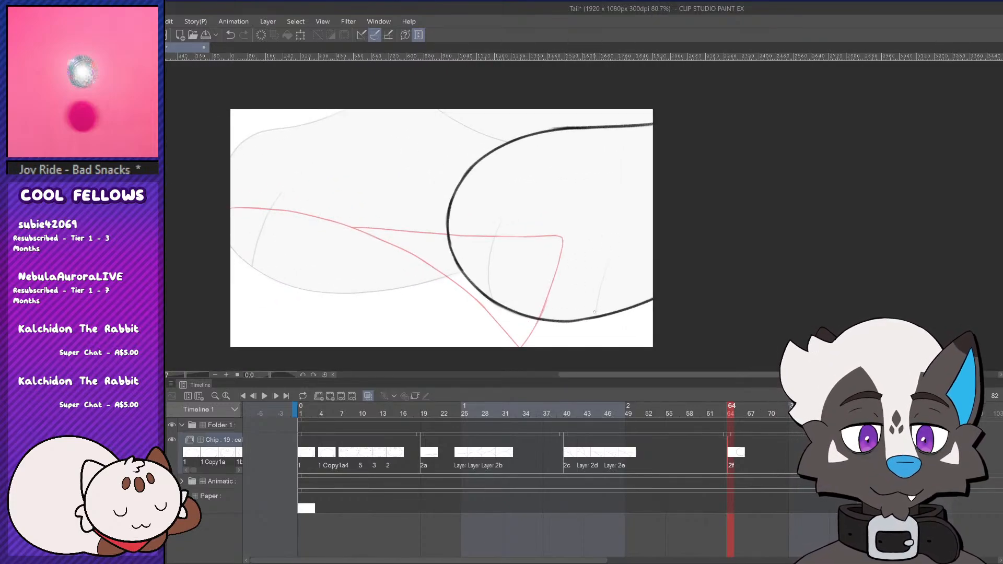
{"action": "left_click_drag", "start_coordinate": [593, 316], "coordinate": [620, 247]}
{"action": "key", "text": "ctrl+z"}
{"action": "key", "text": "ctrl+z"}
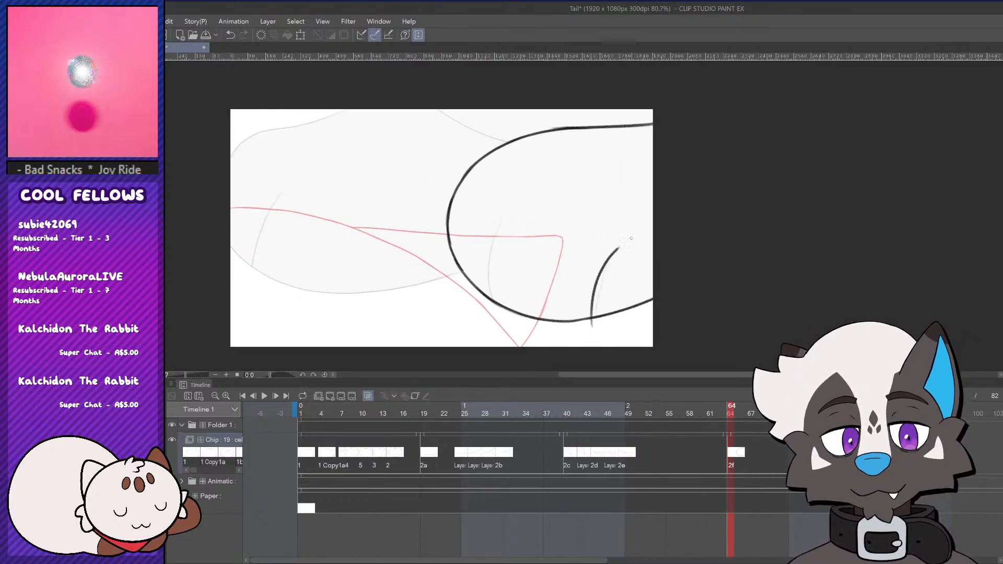
{"action": "left_click_drag", "start_coordinate": [489, 312], "coordinate": [509, 218]}
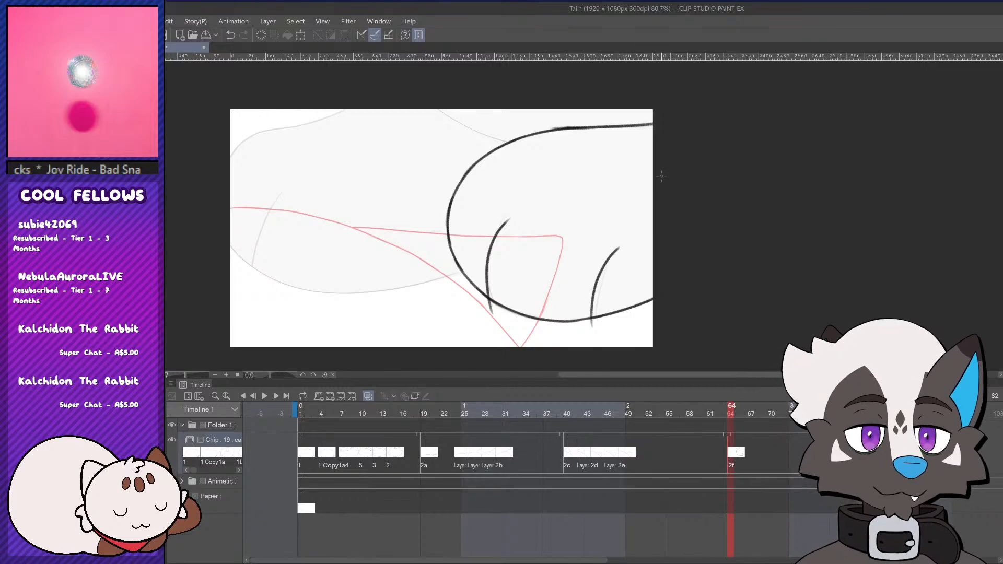
Ink the short curve descending from the canvas's top edge to meet the right paw's upper outline
{"action": "scroll", "coordinate": [653, 267], "scroll_direction": "down", "scroll_amount": 3}
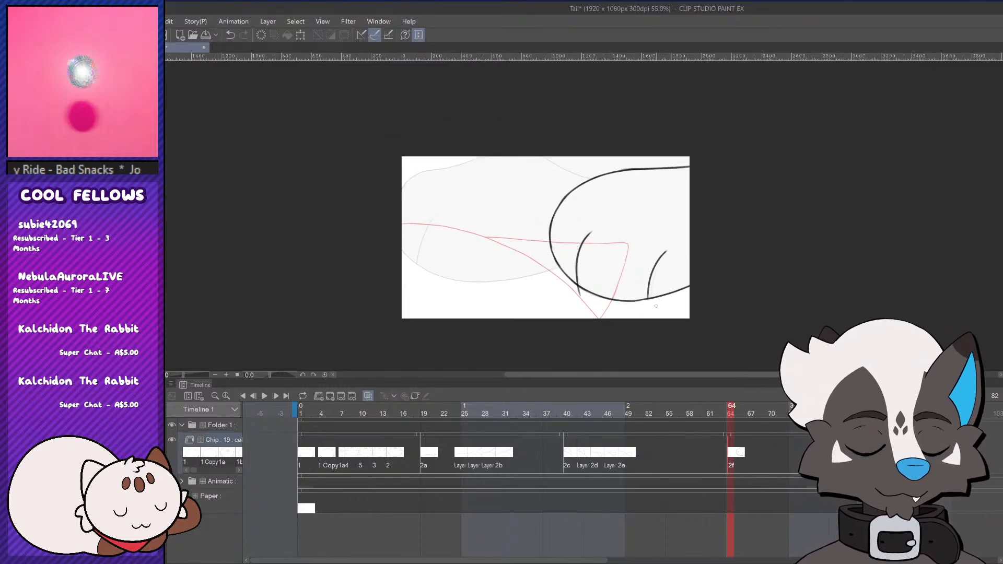
{"action": "scroll", "coordinate": [655, 306], "scroll_direction": "down", "scroll_amount": 2}
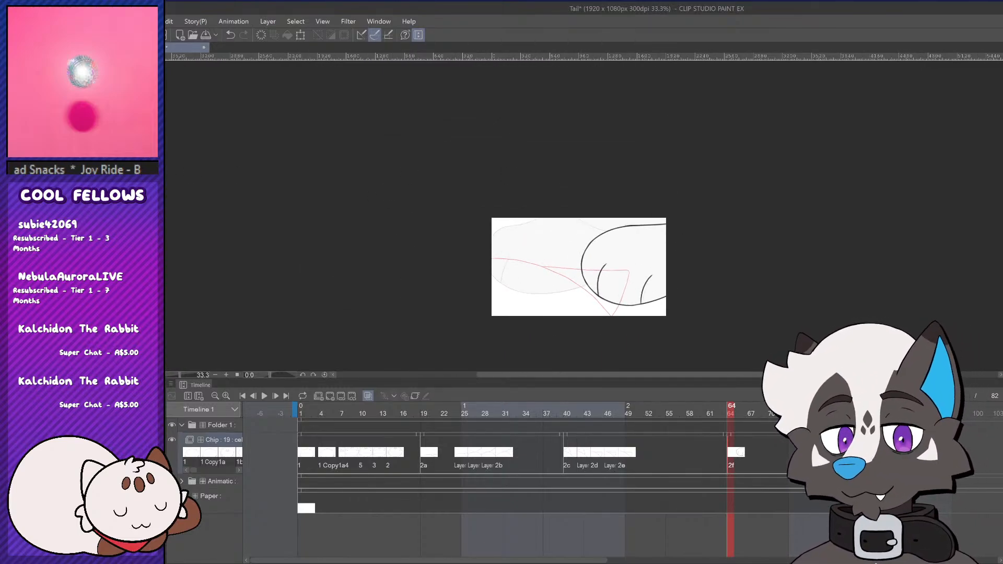
{"action": "scroll", "coordinate": [603, 246], "scroll_direction": "up", "scroll_amount": 1}
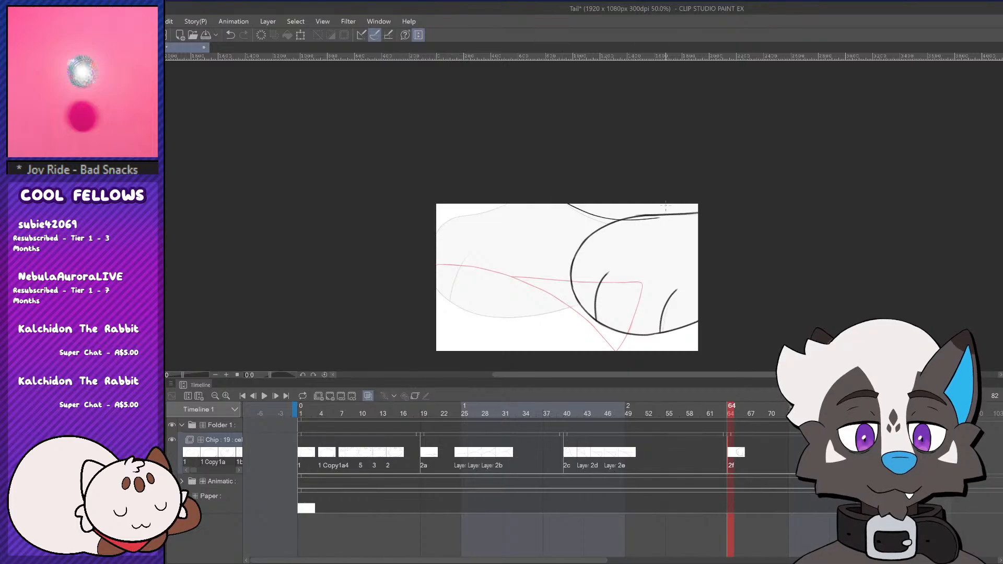
{"action": "key", "text": "ctrl+z"}
{"action": "mouse_move", "coordinate": [565, 200]}
{"action": "left_mouse_down"}
{"action": "mouse_move", "coordinate": [636, 231]}
{"action": "mouse_move", "coordinate": [605, 219]}
{"action": "mouse_move", "coordinate": [639, 223]}
{"action": "mouse_move", "coordinate": [608, 223]}
{"action": "left_mouse_up"}
{"action": "key", "text": "ctrl+z"}
{"action": "key", "text": "ctrl+z"}
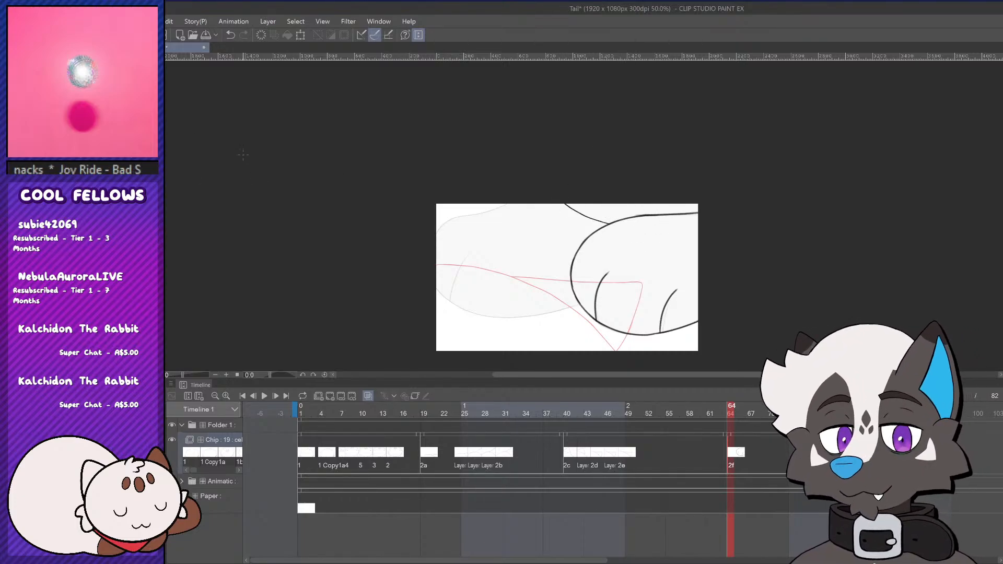
Ink the left paw's upper contour from the canvas's left edge to its top edge along the sketch
{"action": "scroll", "coordinate": [703, 264], "scroll_direction": "down", "scroll_amount": 5}
{"action": "scroll", "coordinate": [585, 286], "scroll_direction": "up", "scroll_amount": 6}
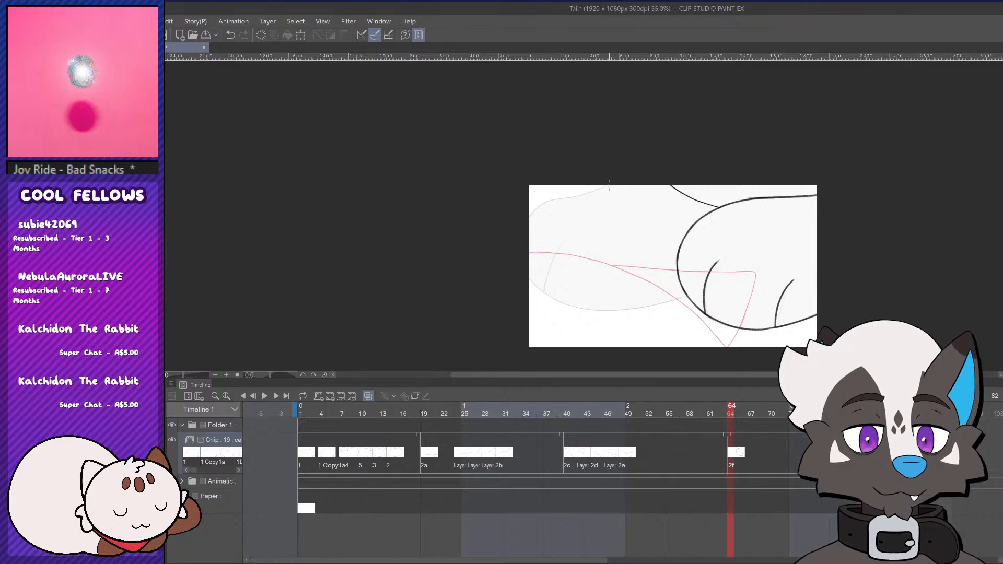
{"action": "key", "text": "ctrl+z"}
{"action": "mouse_move", "coordinate": [610, 184]}
{"action": "left_mouse_down"}
{"action": "mouse_move", "coordinate": [527, 211]}
{"action": "mouse_move", "coordinate": [602, 188]}
{"action": "left_mouse_up"}
{"action": "key", "text": "ctrl+z"}
{"action": "key", "text": "ctrl+z"}
{"action": "key", "text": "ctrl+z"}
Ink the left paw's underside from the canvas's left edge to the right paw's outline, redrawing the stroke until it fits
{"action": "mouse_move", "coordinate": [547, 285]}
{"action": "left_mouse_down"}
{"action": "mouse_move", "coordinate": [697, 277]}
{"action": "mouse_move", "coordinate": [560, 302]}
{"action": "mouse_move", "coordinate": [715, 261]}
{"action": "mouse_move", "coordinate": [653, 306]}
{"action": "mouse_move", "coordinate": [693, 286]}
{"action": "left_mouse_up"}
{"action": "key", "text": "ctrl+z"}
{"action": "key", "text": "ctrl+z"}
{"action": "key", "text": "ctrl+z"}
{"action": "key", "text": "ctrl+z"}
{"action": "left_click_drag", "start_coordinate": [529, 282], "coordinate": [706, 284]}
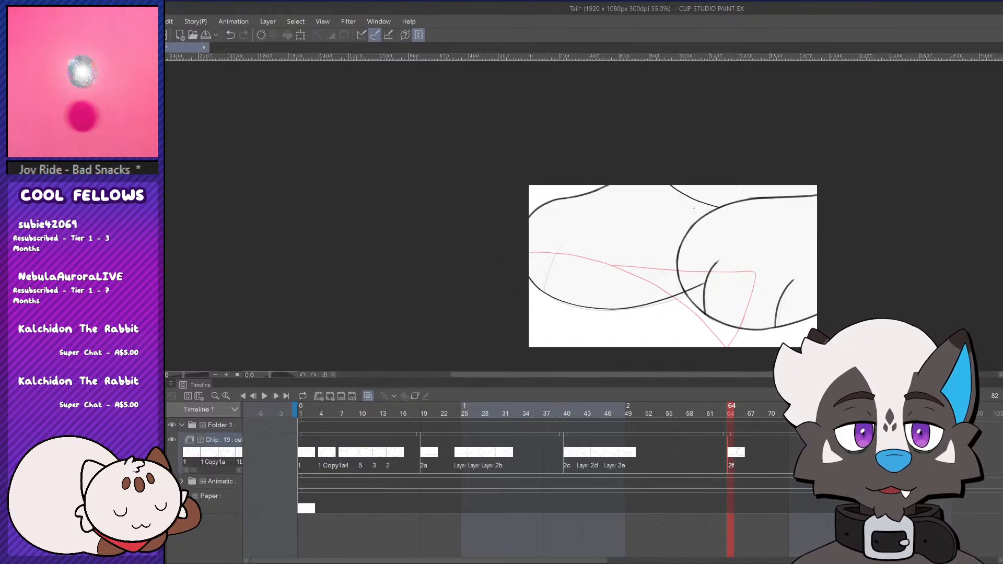
{"action": "key", "text": "ctrl+z"}
{"action": "mouse_move", "coordinate": [529, 283]}
{"action": "left_mouse_down"}
{"action": "mouse_move", "coordinate": [537, 296]}
{"action": "mouse_move", "coordinate": [693, 286]}
{"action": "left_mouse_up"}
{"action": "key", "text": "ctrl+z"}
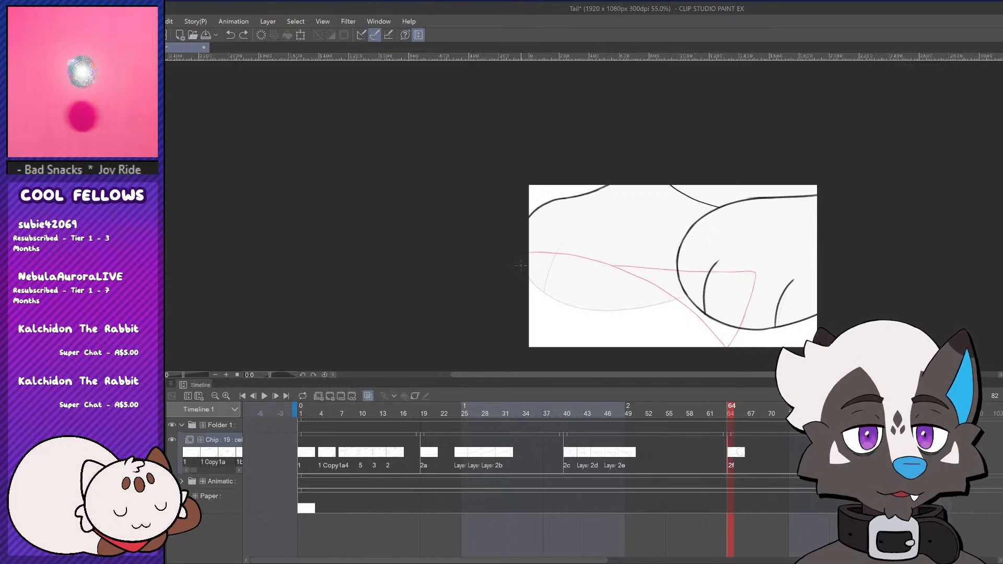
{"action": "left_click_drag", "start_coordinate": [529, 281], "coordinate": [684, 295]}
{"action": "key", "text": "ctrl+z"}
{"action": "mouse_move", "coordinate": [528, 282]}
{"action": "left_mouse_down"}
{"action": "mouse_move", "coordinate": [682, 282]}
{"action": "mouse_move", "coordinate": [558, 307]}
{"action": "mouse_move", "coordinate": [682, 301]}
{"action": "mouse_move", "coordinate": [724, 271]}
{"action": "left_mouse_up"}
{"action": "key", "text": "ctrl+z"}
{"action": "key", "text": "ctrl+z"}
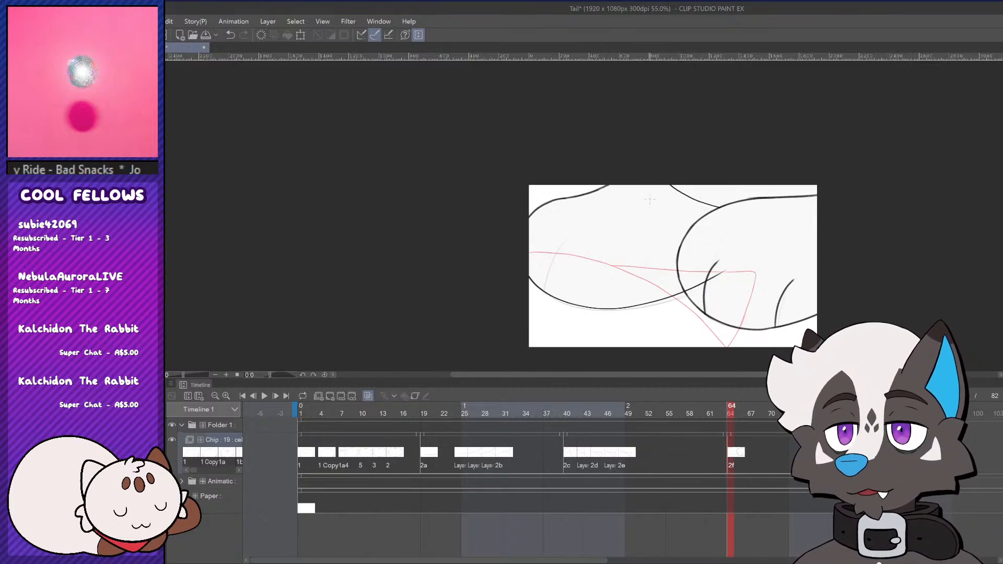
{"action": "key", "text": "ctrl+z"}
{"action": "left_click_drag", "start_coordinate": [530, 280], "coordinate": [692, 282]}
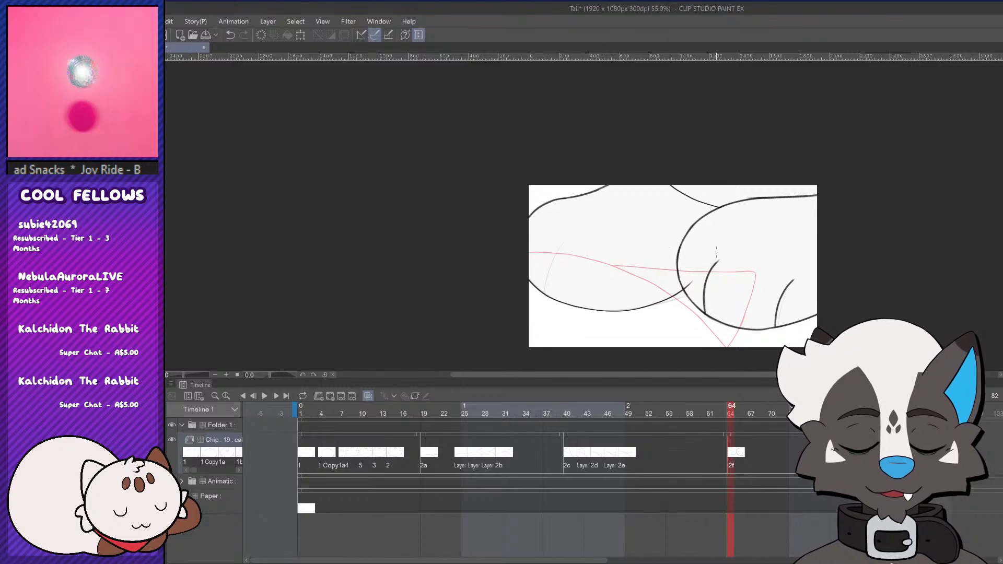
{"action": "key", "text": "ctrl+z"}
{"action": "left_click_drag", "start_coordinate": [529, 278], "coordinate": [711, 272]}
{"action": "key", "text": "ctrl+z"}
{"action": "left_click_drag", "start_coordinate": [529, 280], "coordinate": [687, 287]}
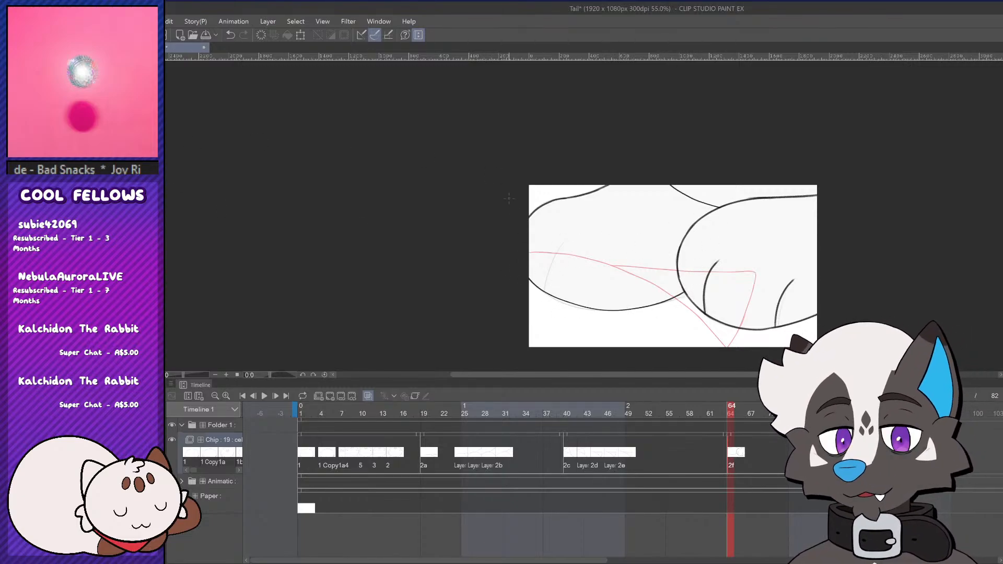
Ink the left paw's toe line as a short curve rising from its lower edge, redrawing it until it fits the sketch
{"action": "left_click_drag", "start_coordinate": [544, 291], "coordinate": [572, 228]}
{"action": "key", "text": "ctrl+z"}
{"action": "left_click_drag", "start_coordinate": [546, 291], "coordinate": [569, 239]}
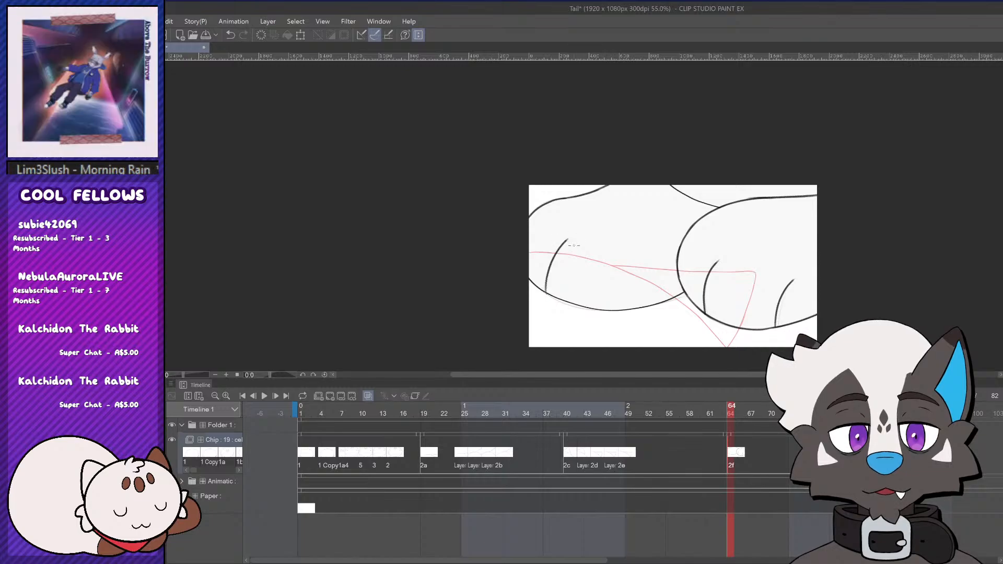
{"action": "key", "text": "ctrl+z"}
{"action": "left_click_drag", "start_coordinate": [546, 288], "coordinate": [564, 241]}
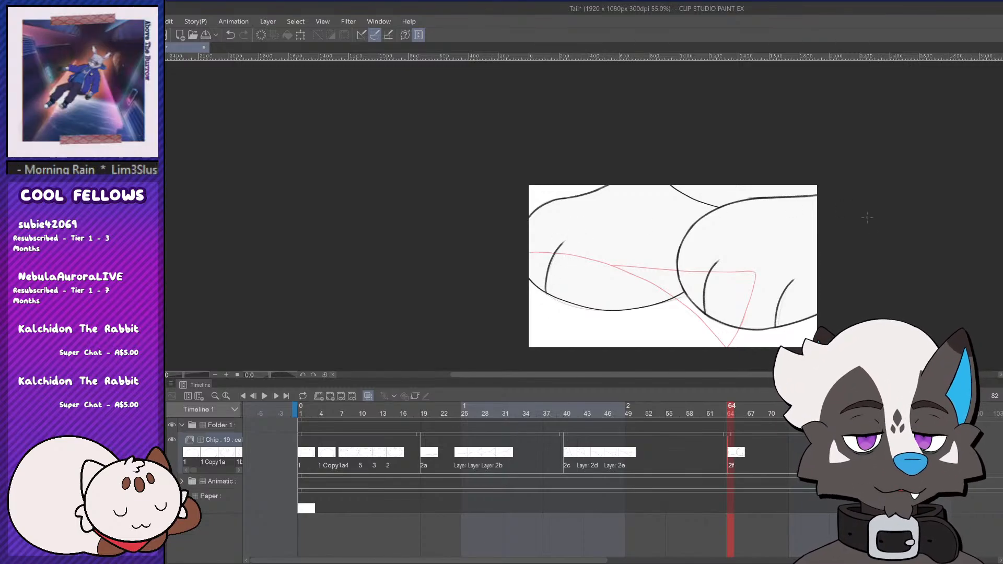
Add a new animation cel at frame 70 on the same animation folder's track
{"action": "scroll", "coordinate": [653, 263], "scroll_direction": "down", "scroll_amount": 6}
{"action": "scroll", "coordinate": [734, 257], "scroll_direction": "up", "scroll_amount": 2}
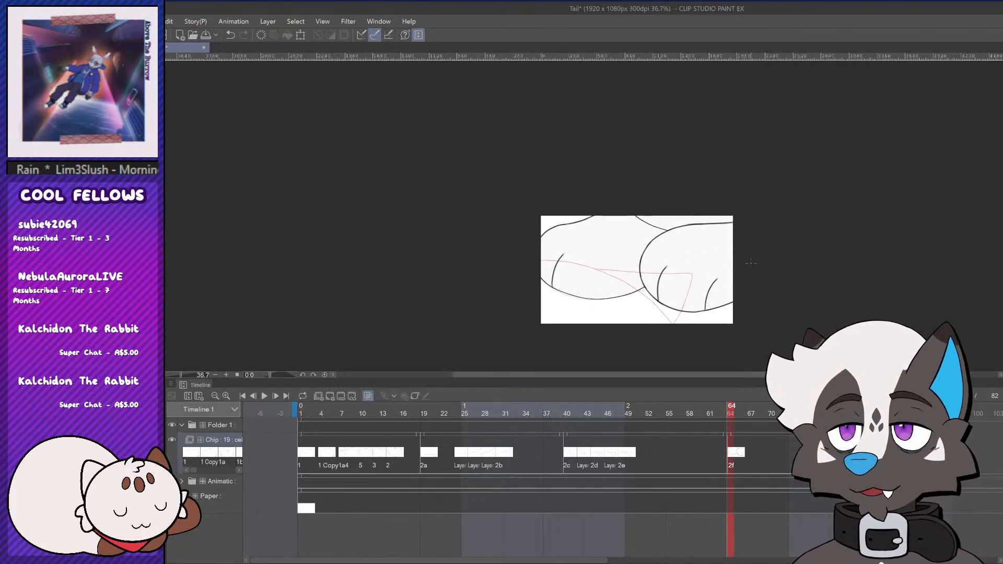
{"action": "left_click_drag", "start_coordinate": [736, 422], "coordinate": [772, 417]}
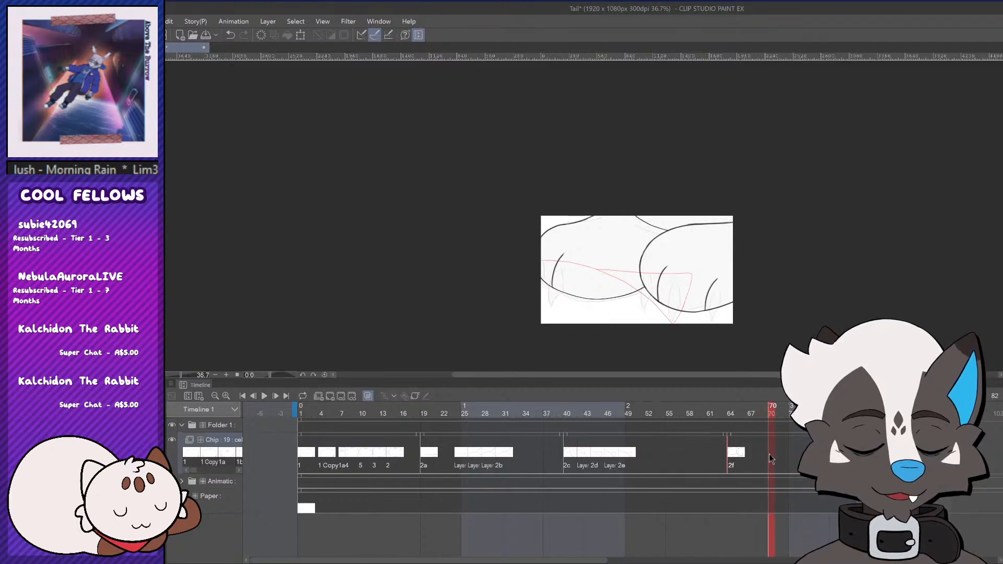
{"action": "left_click", "coordinate": [331, 398]}
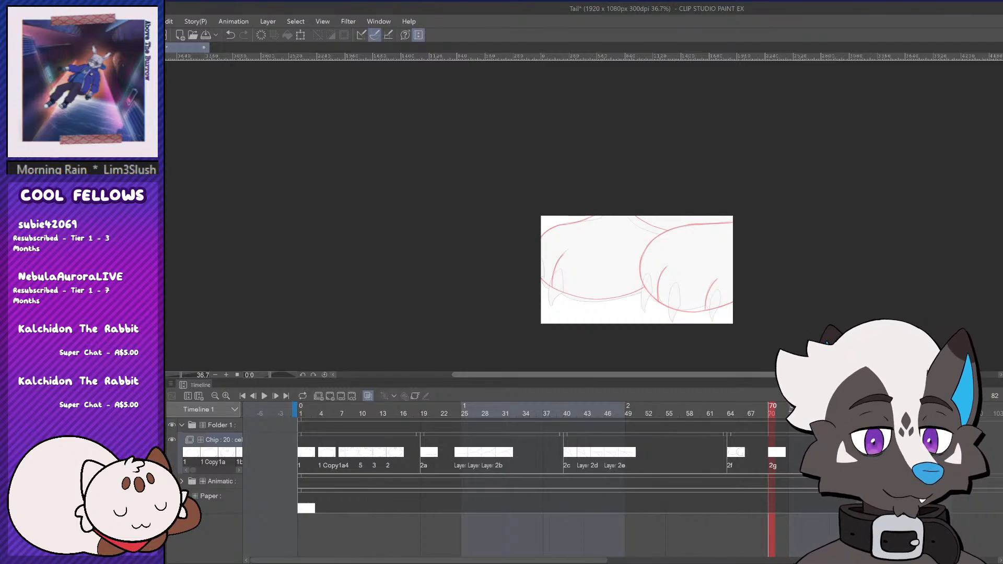
Ink the left edge of the right paw's middle claw from its rounded top to its tip, redrawing until it fits
{"action": "scroll", "coordinate": [750, 299], "scroll_direction": "up", "scroll_amount": 3}
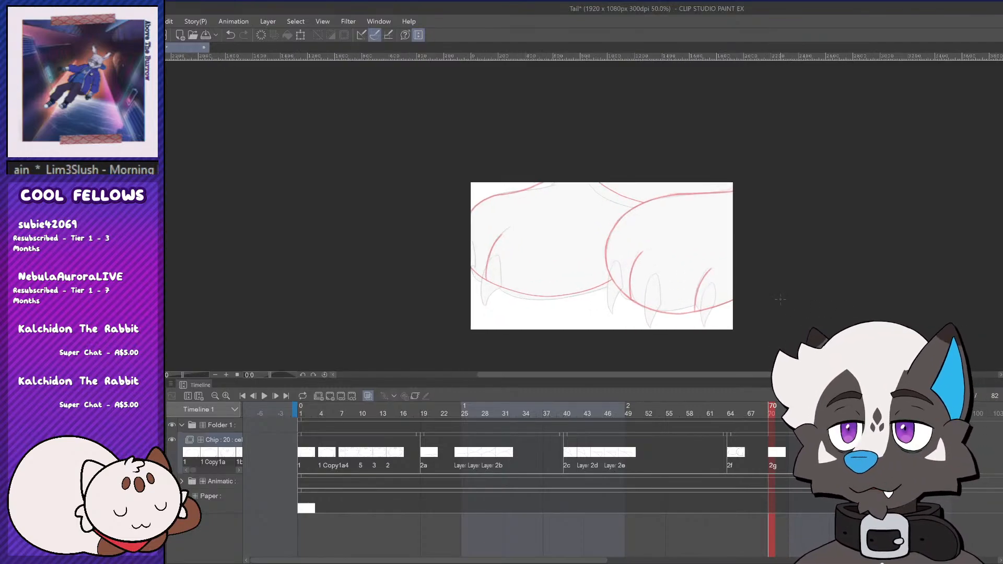
{"action": "scroll", "coordinate": [749, 298], "scroll_direction": "up", "scroll_amount": 1}
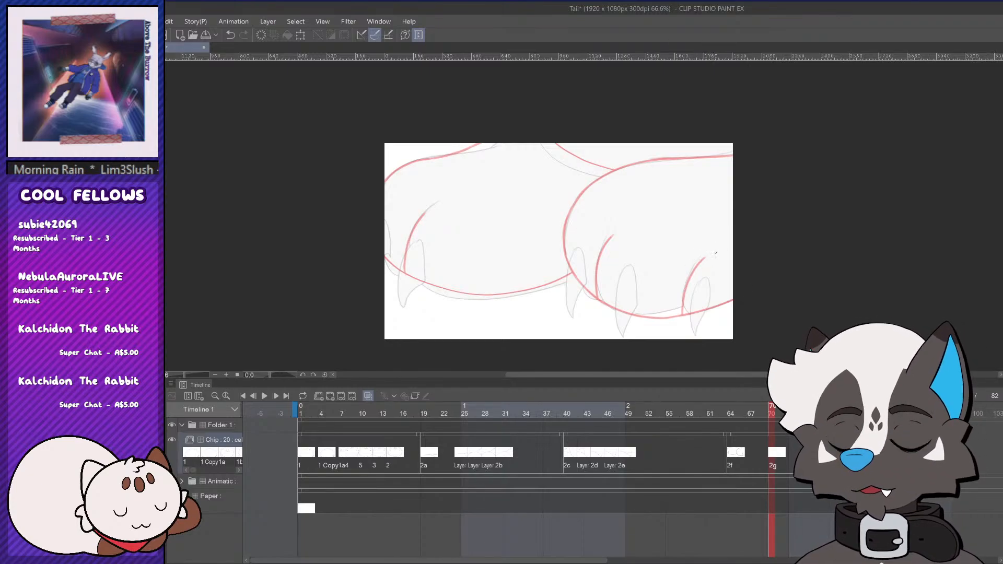
{"action": "scroll", "coordinate": [629, 275], "scroll_direction": "up", "scroll_amount": 2}
{"action": "left_click_drag", "start_coordinate": [629, 262], "coordinate": [614, 307]}
{"action": "key", "text": "ctrl+z"}
{"action": "key", "text": "ctrl+z"}
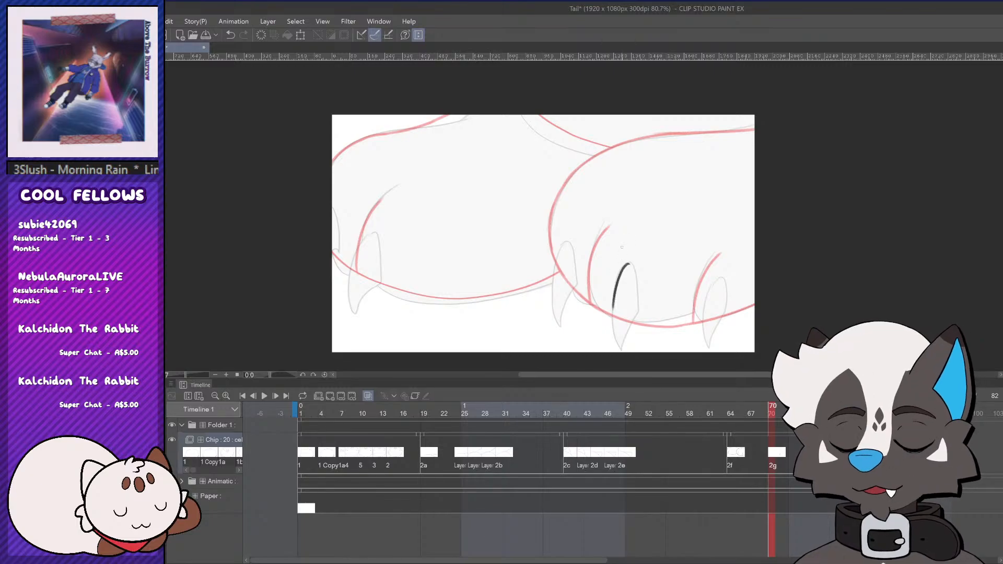
{"action": "key", "text": "ctrl+z"}
{"action": "key", "text": "ctrl+z"}
{"action": "mouse_move", "coordinate": [630, 261]}
{"action": "left_mouse_down"}
{"action": "mouse_move", "coordinate": [612, 315]}
{"action": "mouse_move", "coordinate": [609, 298]}
{"action": "mouse_move", "coordinate": [628, 262]}
{"action": "mouse_move", "coordinate": [616, 345]}
{"action": "left_mouse_up"}
{"action": "key", "text": "ctrl+z"}
{"action": "key", "text": "ctrl+z"}
{"action": "key", "text": "ctrl+z"}
{"action": "key", "text": "ctrl+z"}
{"action": "key", "text": "ctrl+z"}
Ink the right side of the right paw's middle claw between its tip and rounded top, closing the claw outline
{"action": "mouse_move", "coordinate": [612, 295]}
{"action": "left_mouse_down"}
{"action": "mouse_move", "coordinate": [620, 352]}
{"action": "mouse_move", "coordinate": [638, 314]}
{"action": "left_mouse_up"}
{"action": "key", "text": "ctrl+z"}
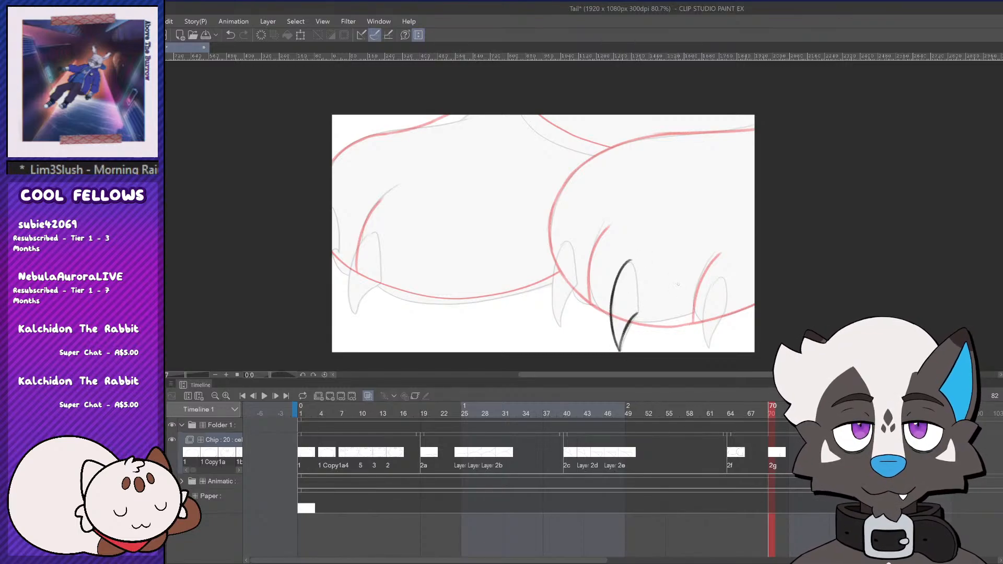
{"action": "key", "text": "ctrl+z"}
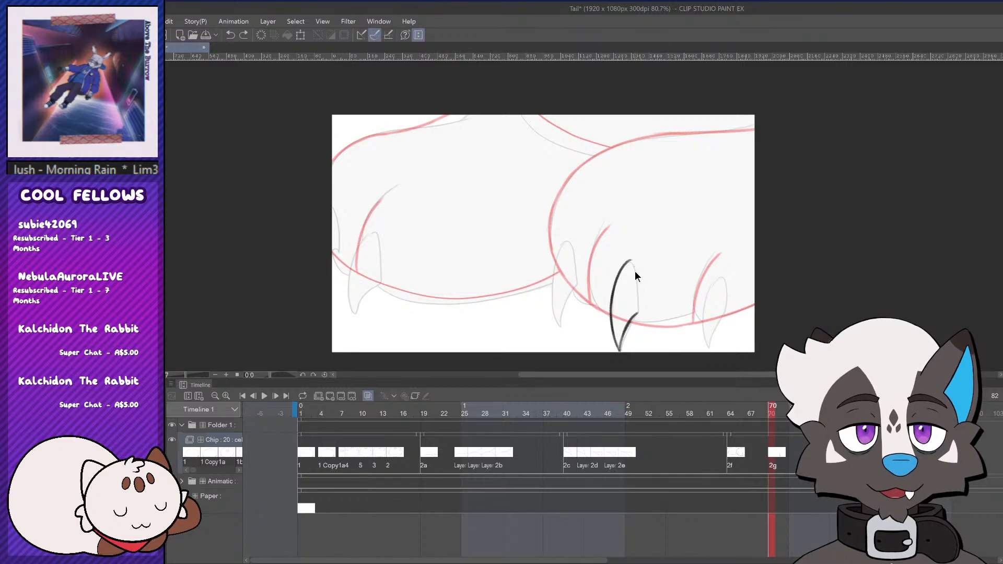
{"action": "left_click_drag", "start_coordinate": [630, 260], "coordinate": [637, 316]}
{"action": "key", "text": "ctrl+z"}
{"action": "key", "text": "ctrl+z"}
{"action": "key", "text": "ctrl+z"}
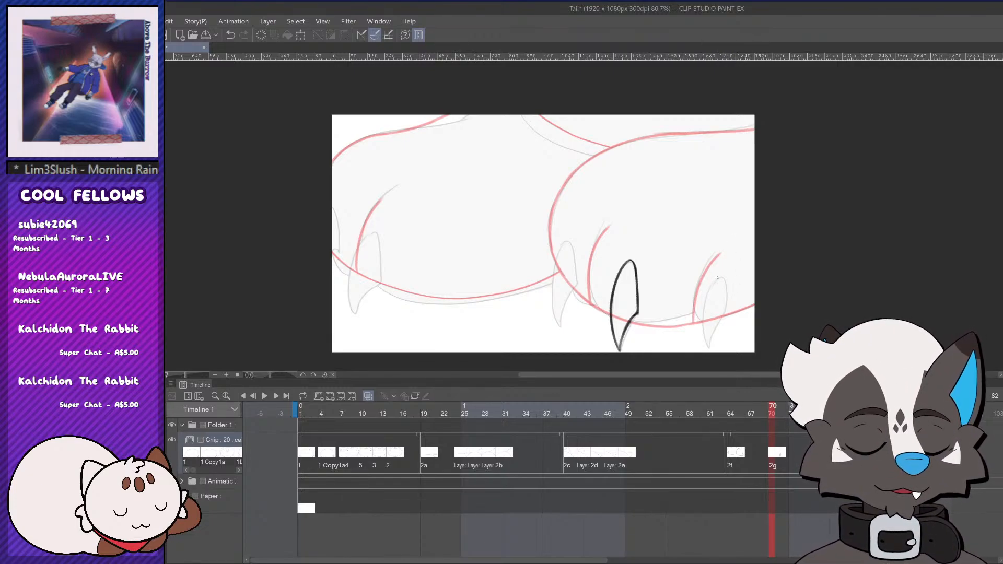
{"action": "mouse_move", "coordinate": [719, 277]}
{"action": "left_mouse_down"}
{"action": "mouse_move", "coordinate": [707, 343]}
{"action": "mouse_move", "coordinate": [724, 311]}
{"action": "left_mouse_up"}
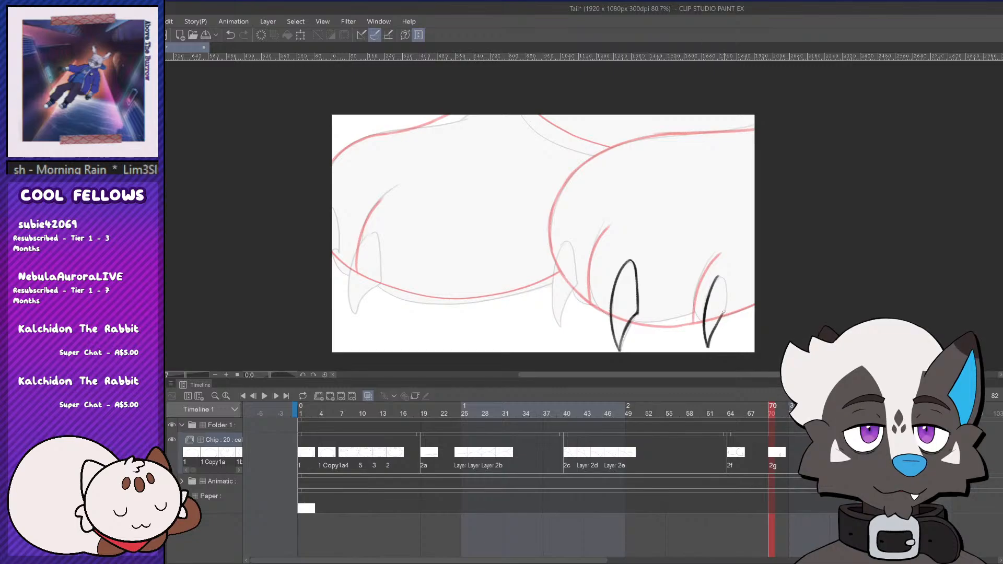
{"action": "left_click_drag", "start_coordinate": [716, 276], "coordinate": [725, 311]}
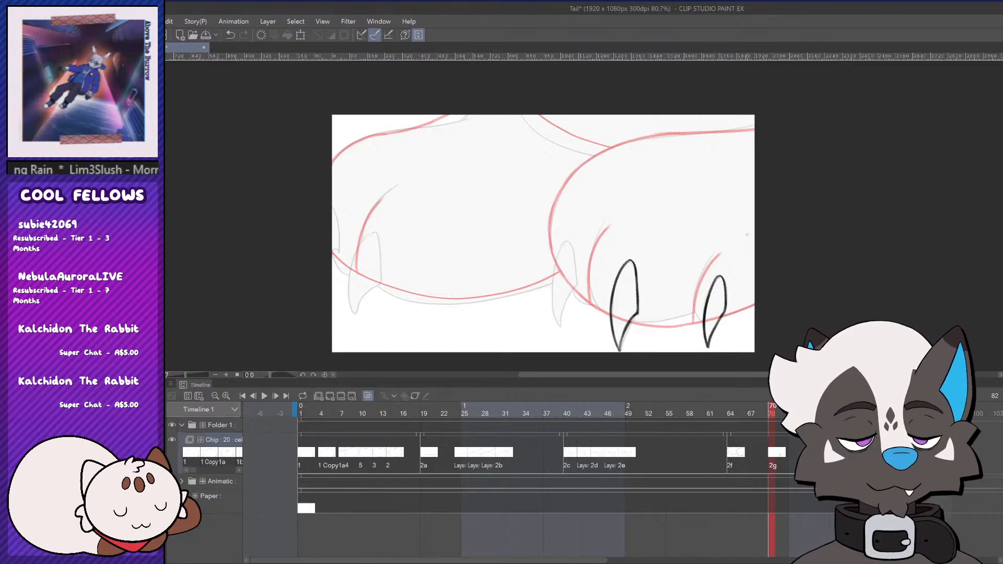
{"action": "key", "text": "ctrl+z"}
{"action": "key", "text": "ctrl+z"}
{"action": "key", "text": "ctrl+z"}
{"action": "key", "text": "ctrl+z"}
Ink the full outline of the right paw's rightmost claw over the sketch, redrawing strokes until they fit
{"action": "mouse_move", "coordinate": [716, 276]}
{"action": "left_mouse_down"}
{"action": "mouse_move", "coordinate": [701, 327]}
{"action": "mouse_move", "coordinate": [701, 318]}
{"action": "mouse_move", "coordinate": [707, 346]}
{"action": "left_mouse_up"}
{"action": "key", "text": "ctrl+z"}
{"action": "key", "text": "ctrl+z"}
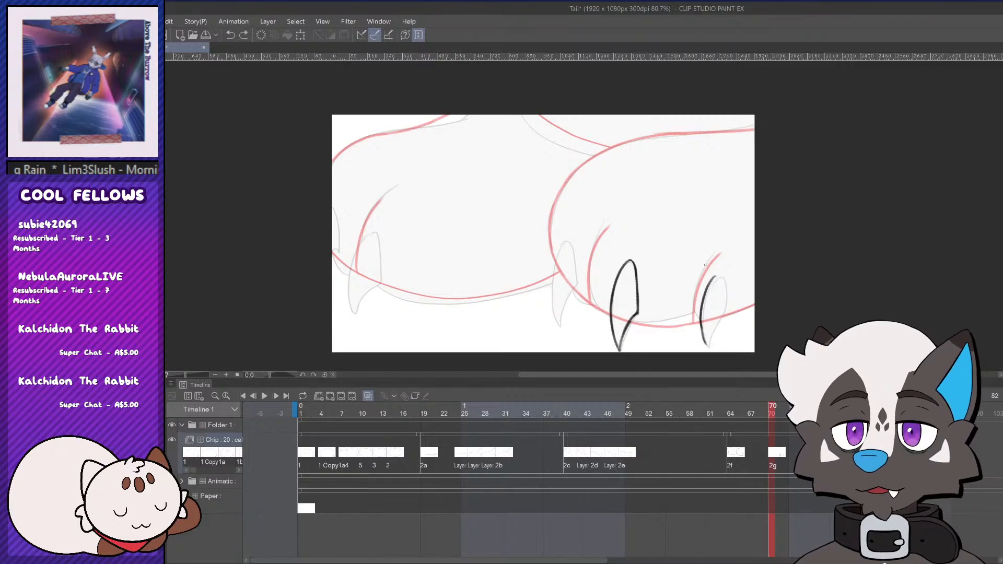
{"action": "key", "text": "ctrl+z"}
{"action": "mouse_move", "coordinate": [700, 323]}
{"action": "left_mouse_down"}
{"action": "mouse_move", "coordinate": [706, 347]}
{"action": "mouse_move", "coordinate": [717, 320]}
{"action": "left_mouse_up"}
{"action": "key", "text": "ctrl+z"}
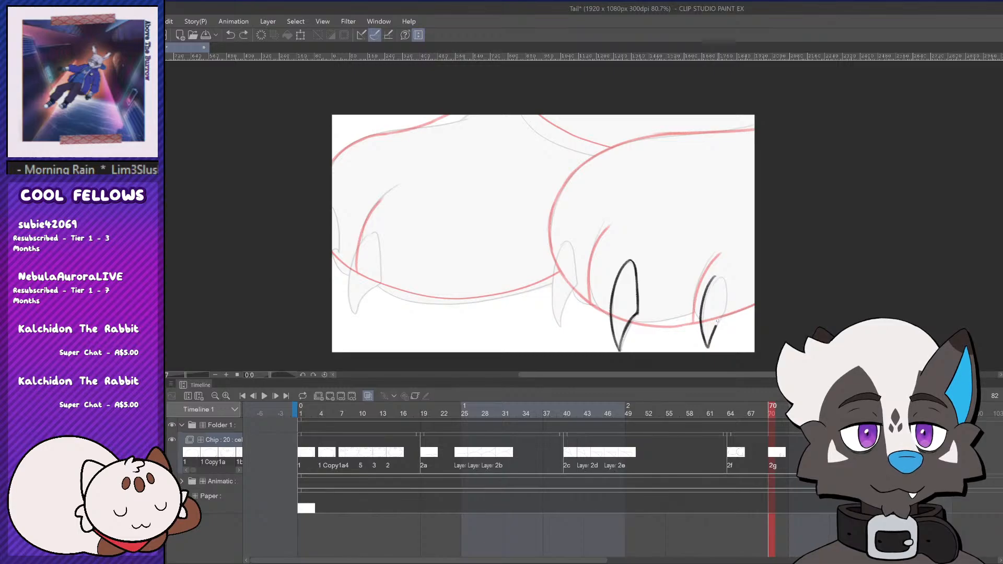
{"action": "mouse_move", "coordinate": [710, 284]}
{"action": "left_mouse_down"}
{"action": "mouse_move", "coordinate": [721, 273]}
{"action": "mouse_move", "coordinate": [726, 316]}
{"action": "left_mouse_up"}
{"action": "key", "text": "ctrl+z"}
{"action": "key", "text": "ctrl+z"}
{"action": "key", "text": "ctrl+z"}
{"action": "key", "text": "ctrl+z"}
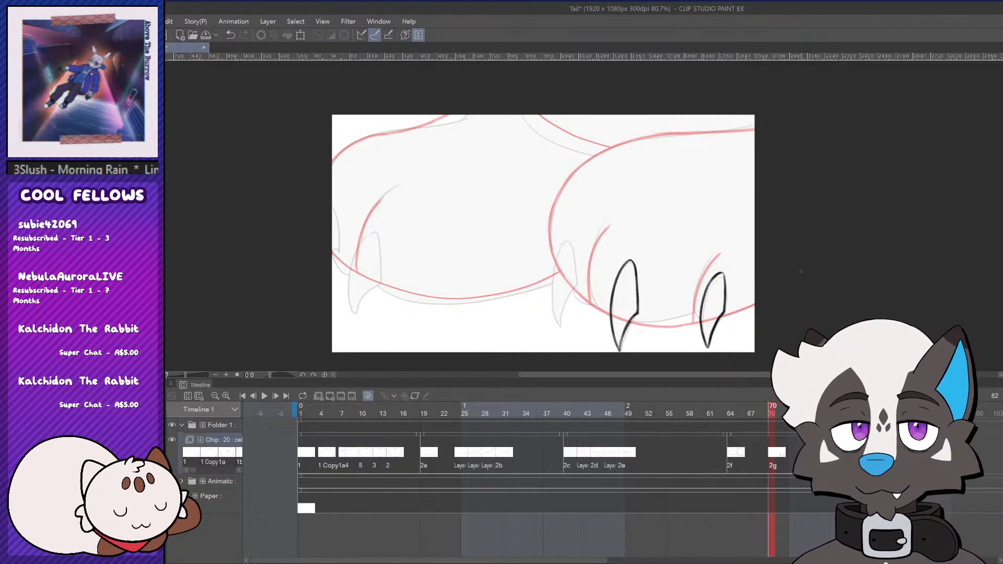
Ink the left edge and short lower-right edge of the right paw's leftmost claw, meeting at its tip
{"action": "left_click_drag", "start_coordinate": [567, 239], "coordinate": [551, 307]}
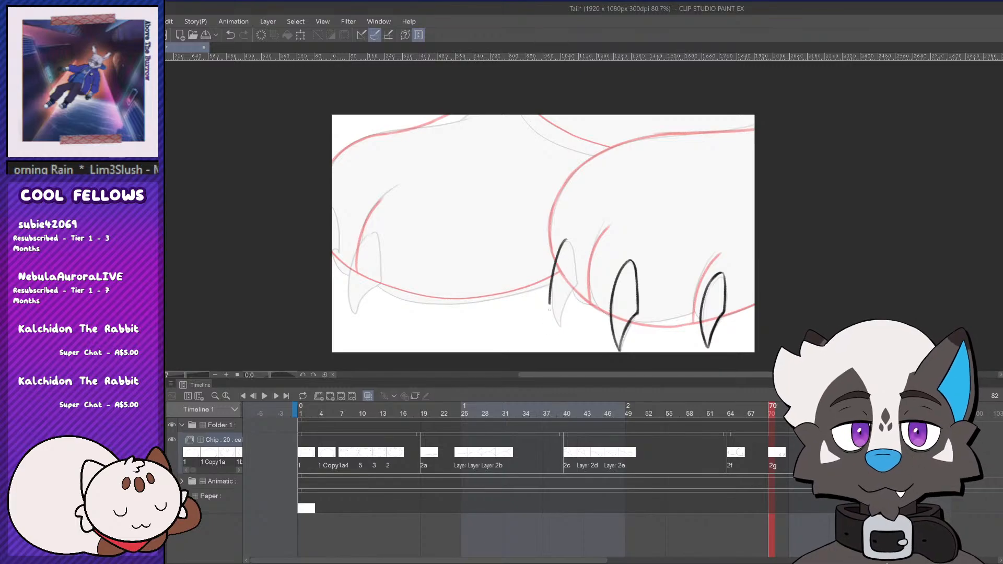
{"action": "key", "text": "ctrl+z"}
{"action": "mouse_move", "coordinate": [569, 238]}
{"action": "left_mouse_down"}
{"action": "mouse_move", "coordinate": [556, 262]}
{"action": "mouse_move", "coordinate": [558, 324]}
{"action": "mouse_move", "coordinate": [579, 284]}
{"action": "left_mouse_up"}
{"action": "key", "text": "ctrl+z"}
{"action": "key", "text": "ctrl+z"}
{"action": "left_click_drag", "start_coordinate": [559, 322], "coordinate": [578, 286]}
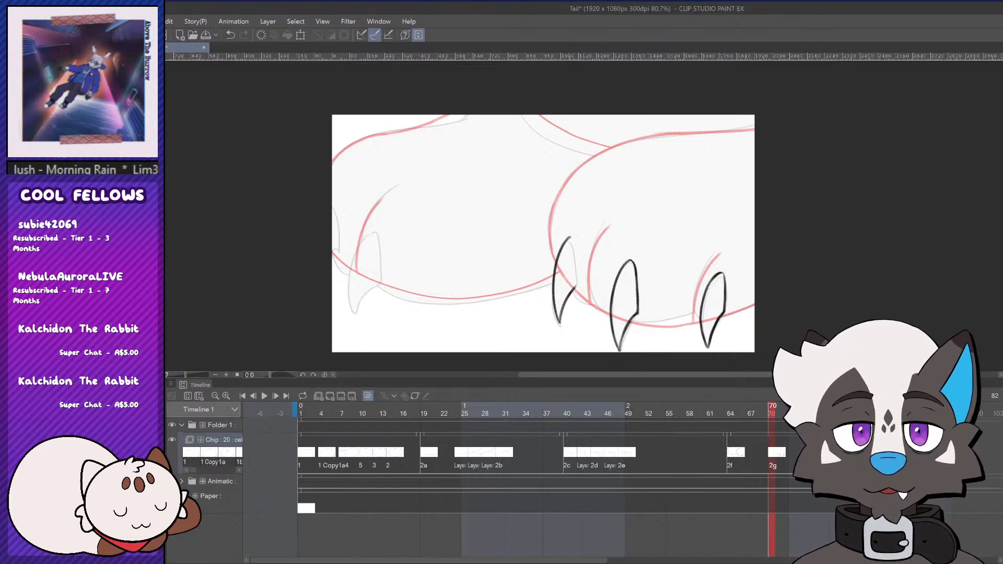
Ink the upper-right edge of the right paw's leftmost claw to close its outline, redrawing until it fits
{"action": "key", "text": "ctrl+z"}
{"action": "left_click_drag", "start_coordinate": [571, 238], "coordinate": [576, 287]}
{"action": "key", "text": "ctrl+z"}
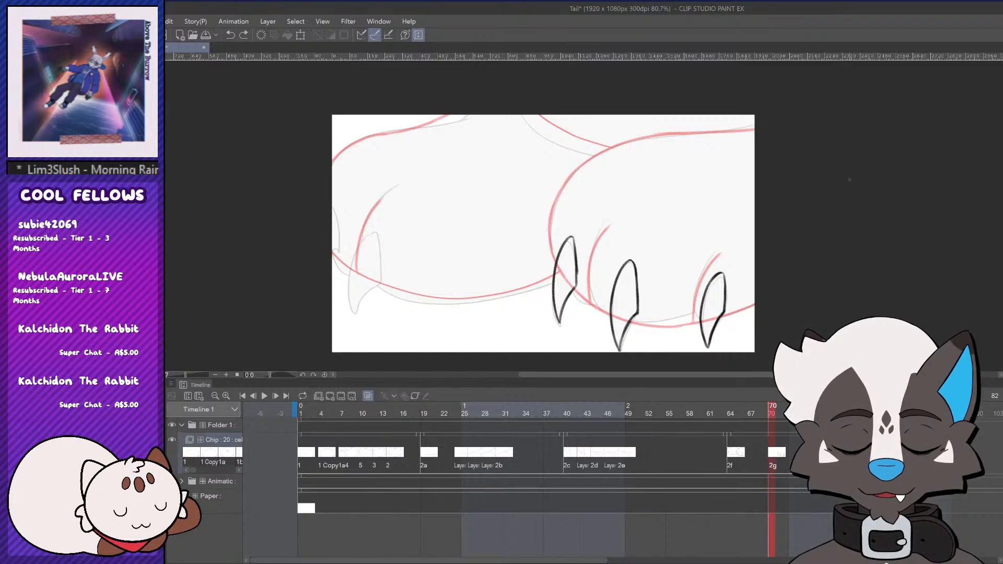
{"action": "key", "text": "ctrl+z"}
{"action": "key", "text": "ctrl+z"}
{"action": "key", "text": "ctrl+z"}
{"action": "left_click_drag", "start_coordinate": [572, 239], "coordinate": [576, 263]}
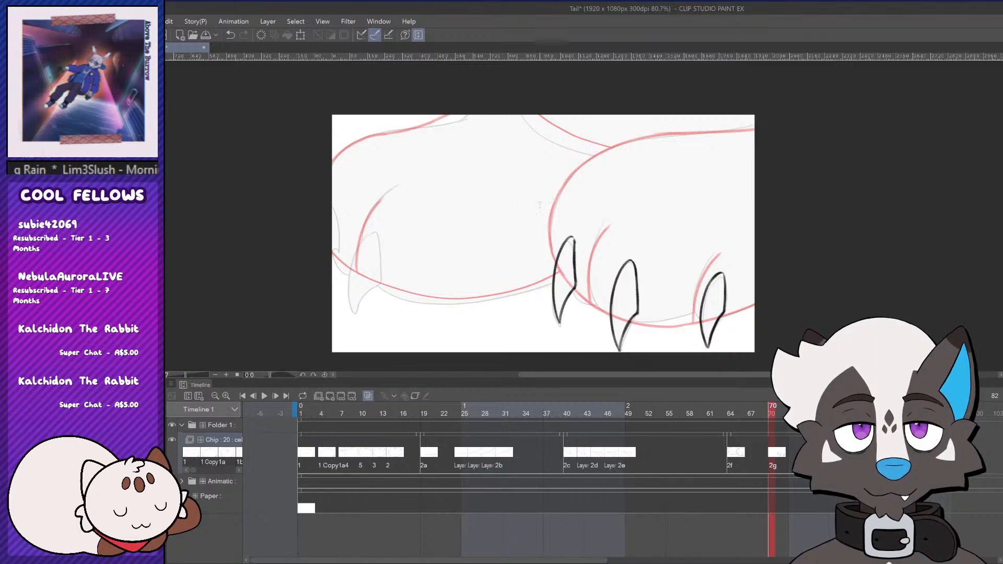
Ink the right paw's contour from its leftmost claw up and over to the canvas's right edge, following the onion skin
{"action": "mouse_move", "coordinate": [558, 272]}
{"action": "left_mouse_down"}
{"action": "mouse_move", "coordinate": [550, 228]}
{"action": "mouse_move", "coordinate": [551, 243]}
{"action": "mouse_move", "coordinate": [559, 202]}
{"action": "left_mouse_up"}
{"action": "key", "text": "ctrl+z"}
{"action": "key", "text": "ctrl+z"}
{"action": "mouse_move", "coordinate": [558, 251]}
{"action": "left_mouse_down"}
{"action": "mouse_move", "coordinate": [552, 192]}
{"action": "mouse_move", "coordinate": [585, 163]}
{"action": "left_mouse_up"}
{"action": "key", "text": "ctrl+z"}
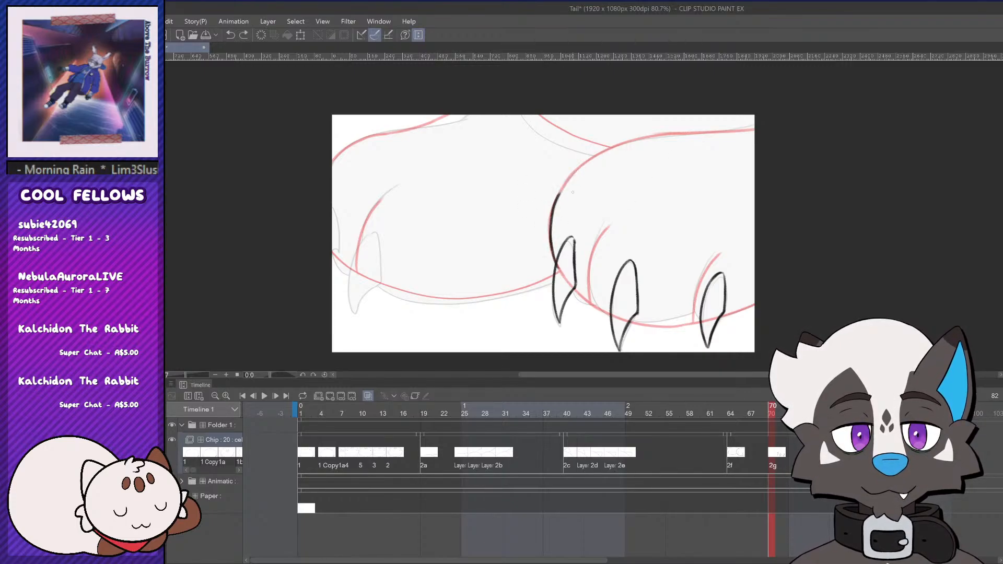
{"action": "mouse_move", "coordinate": [553, 207]}
{"action": "left_mouse_down"}
{"action": "mouse_move", "coordinate": [580, 166]}
{"action": "mouse_move", "coordinate": [619, 143]}
{"action": "mouse_move", "coordinate": [798, 126]}
{"action": "left_mouse_up"}
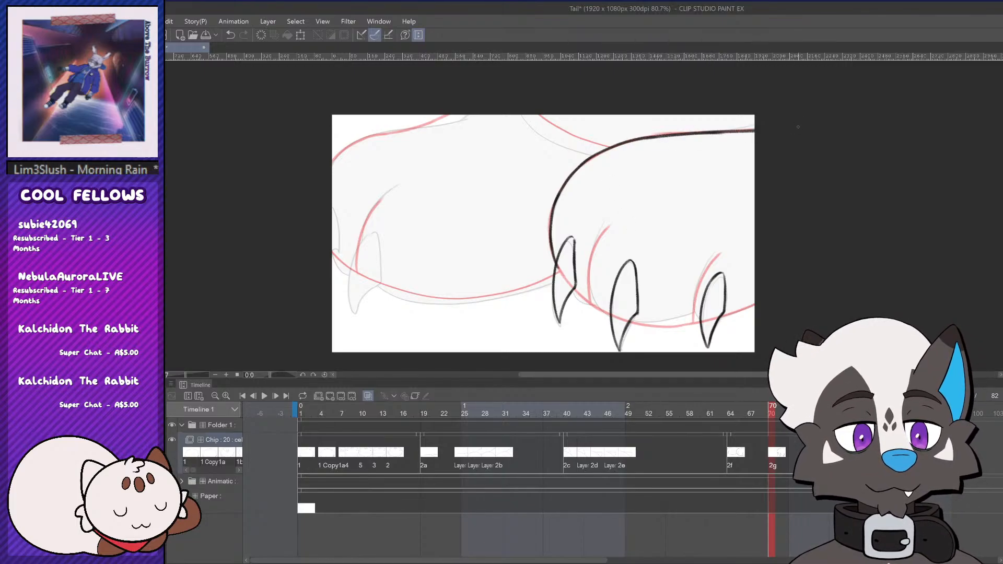
Ink the right paw's left toe line and the short stretch of lower outline joining it to the leftmost claw
{"action": "left_click_drag", "start_coordinate": [572, 286], "coordinate": [592, 307]}
{"action": "key", "text": "ctrl+z"}
{"action": "key", "text": "ctrl+z"}
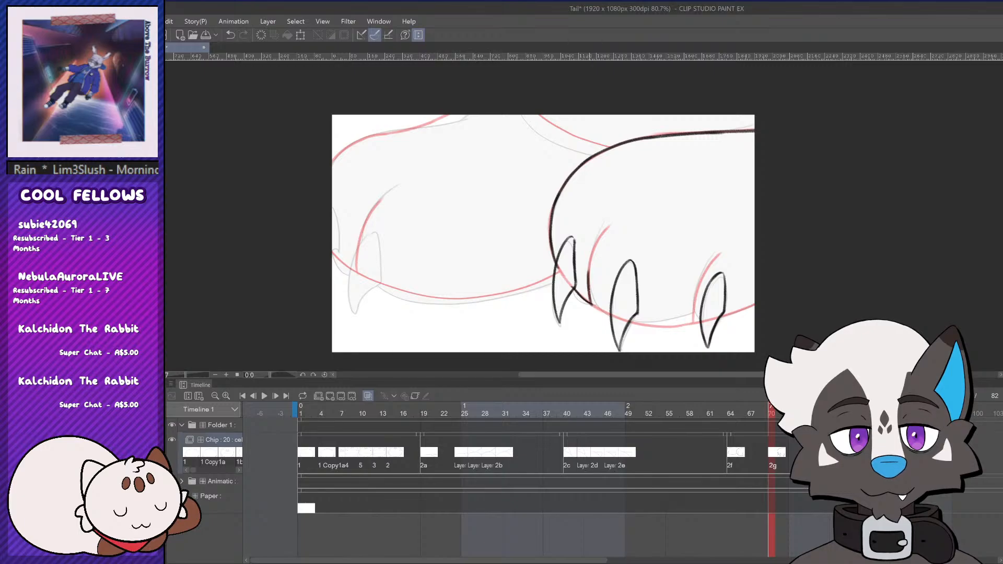
{"action": "mouse_move", "coordinate": [595, 242]}
{"action": "left_mouse_down"}
{"action": "mouse_move", "coordinate": [588, 292]}
{"action": "mouse_move", "coordinate": [620, 219]}
{"action": "mouse_move", "coordinate": [595, 245]}
{"action": "mouse_move", "coordinate": [619, 220]}
{"action": "left_mouse_up"}
{"action": "key", "text": "ctrl+z"}
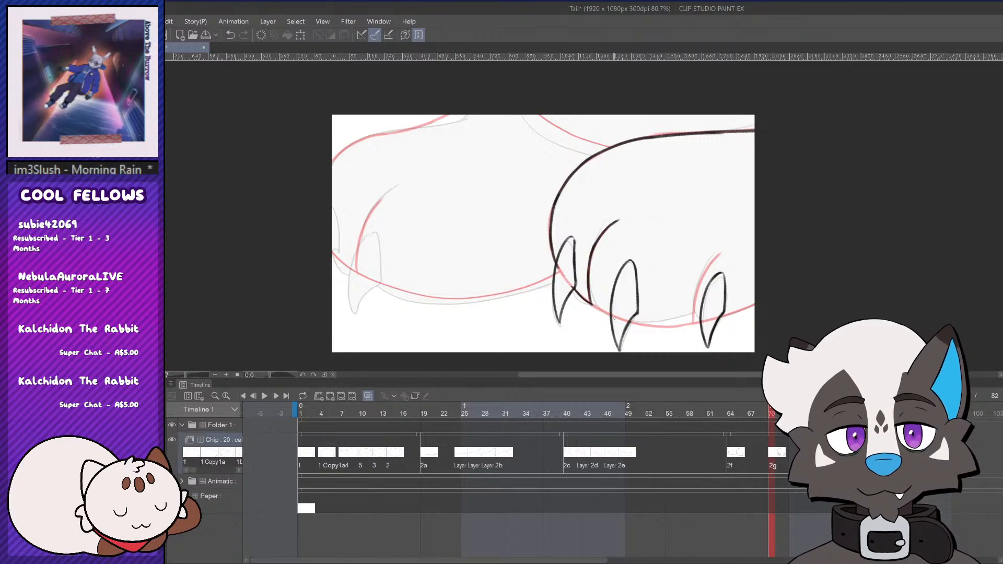
{"action": "key", "text": "ctrl+z"}
Ink the right paw's lower outline to the canvas's right edge and its right toe line behind the rightmost claw
{"action": "mouse_move", "coordinate": [593, 306]}
{"action": "left_mouse_down"}
{"action": "mouse_move", "coordinate": [615, 317]}
{"action": "mouse_move", "coordinate": [592, 306]}
{"action": "mouse_move", "coordinate": [685, 324]}
{"action": "mouse_move", "coordinate": [671, 326]}
{"action": "mouse_move", "coordinate": [694, 323]}
{"action": "left_mouse_up"}
{"action": "key", "text": "ctrl+z"}
{"action": "key", "text": "ctrl+z"}
{"action": "key", "text": "ctrl+z"}
{"action": "key", "text": "ctrl+z"}
{"action": "key", "text": "ctrl+z"}
{"action": "mouse_move", "coordinate": [721, 254]}
{"action": "left_mouse_down"}
{"action": "mouse_move", "coordinate": [699, 285]}
{"action": "mouse_move", "coordinate": [694, 322]}
{"action": "mouse_move", "coordinate": [772, 295]}
{"action": "left_mouse_up"}
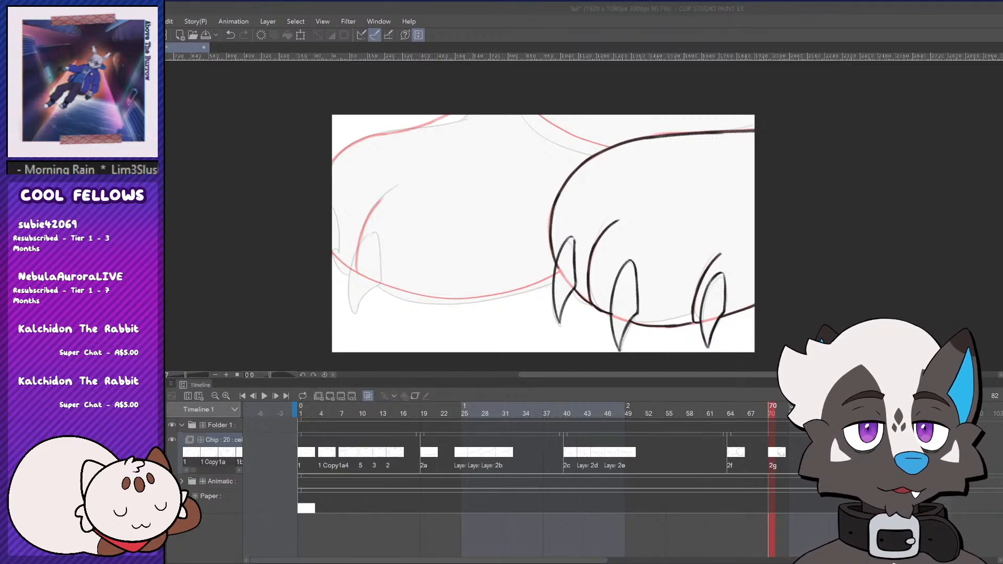
{"action": "left_click", "coordinate": [810, 251]}
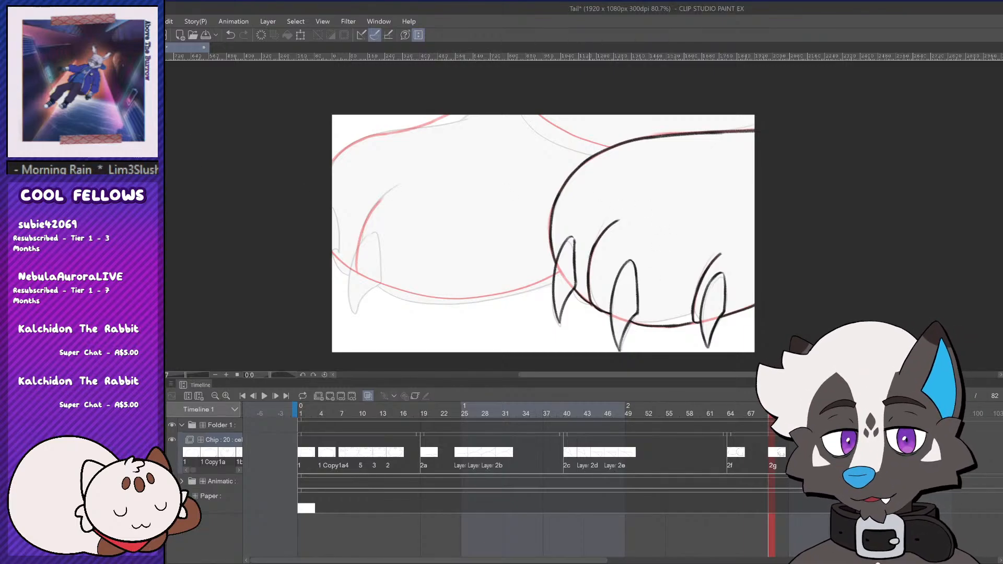
{"action": "key", "text": "ctrl+z"}
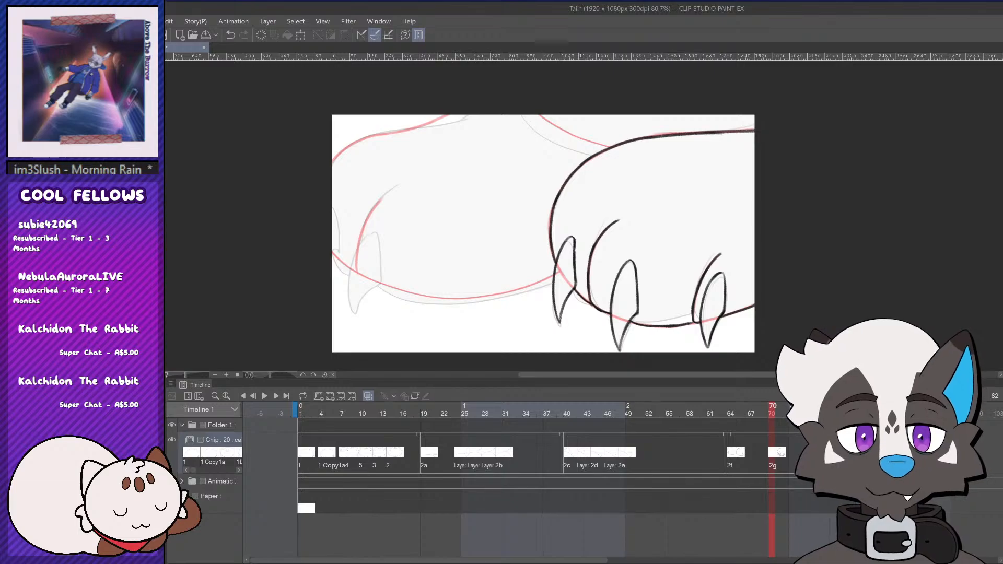
{"action": "key", "text": "ctrl+z"}
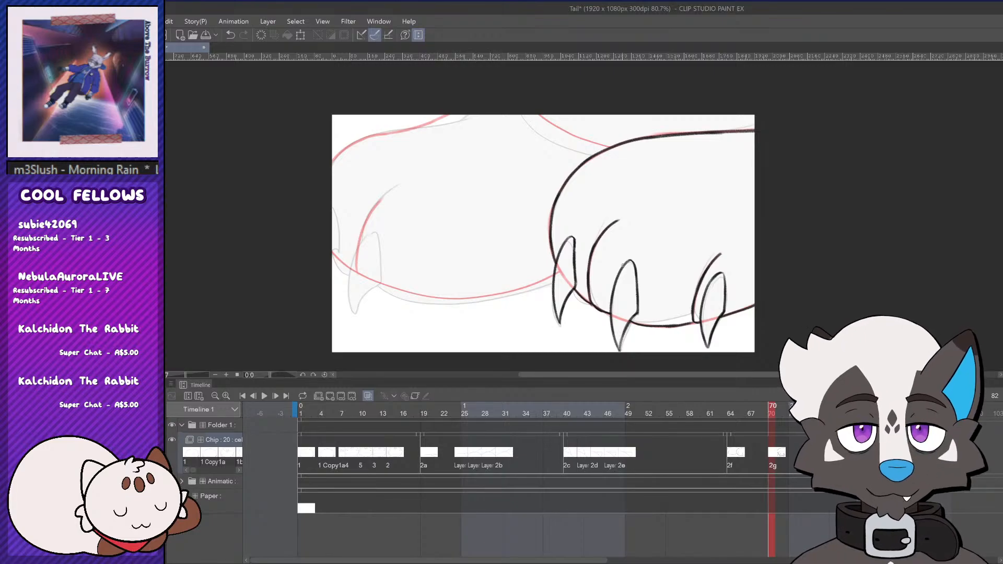
Ink the left paw's toe line over the onion skin and try a first stretch of the lower outline beside it
{"action": "scroll", "coordinate": [803, 264], "scroll_direction": "down", "scroll_amount": 6}
{"action": "scroll", "coordinate": [810, 213], "scroll_direction": "up", "scroll_amount": 2}
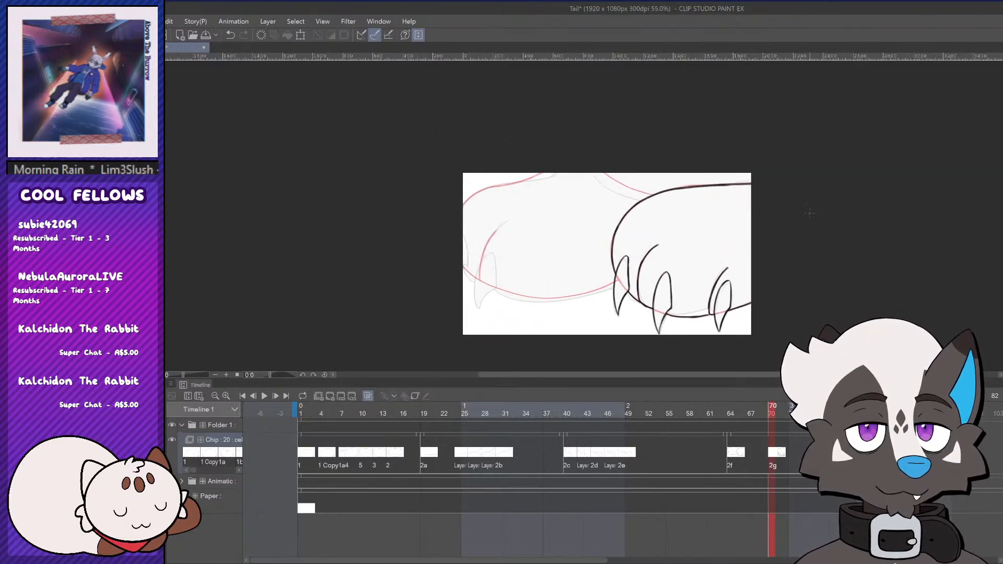
{"action": "scroll", "coordinate": [812, 212], "scroll_direction": "down", "scroll_amount": 3}
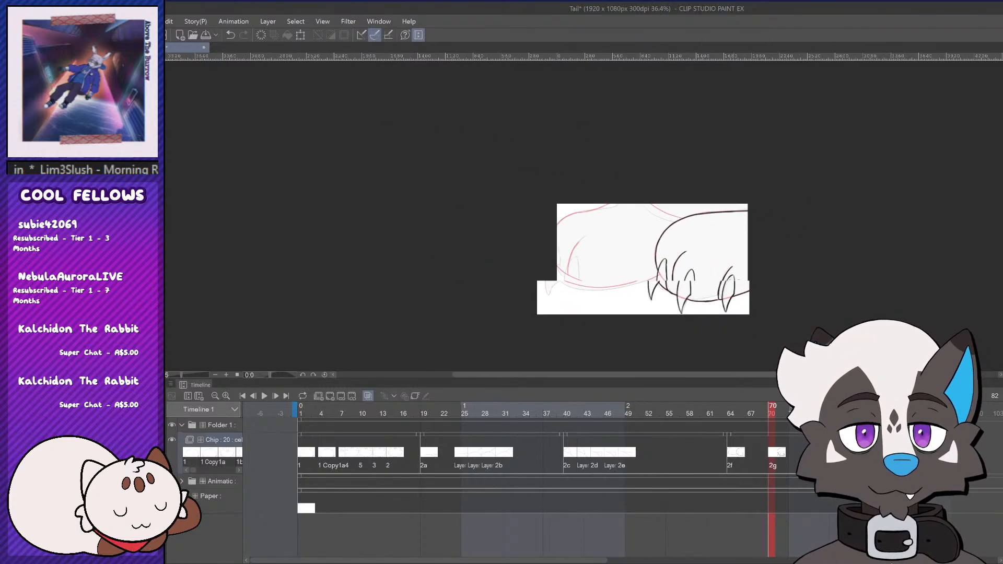
{"action": "scroll", "coordinate": [568, 278], "scroll_direction": "up", "scroll_amount": 3}
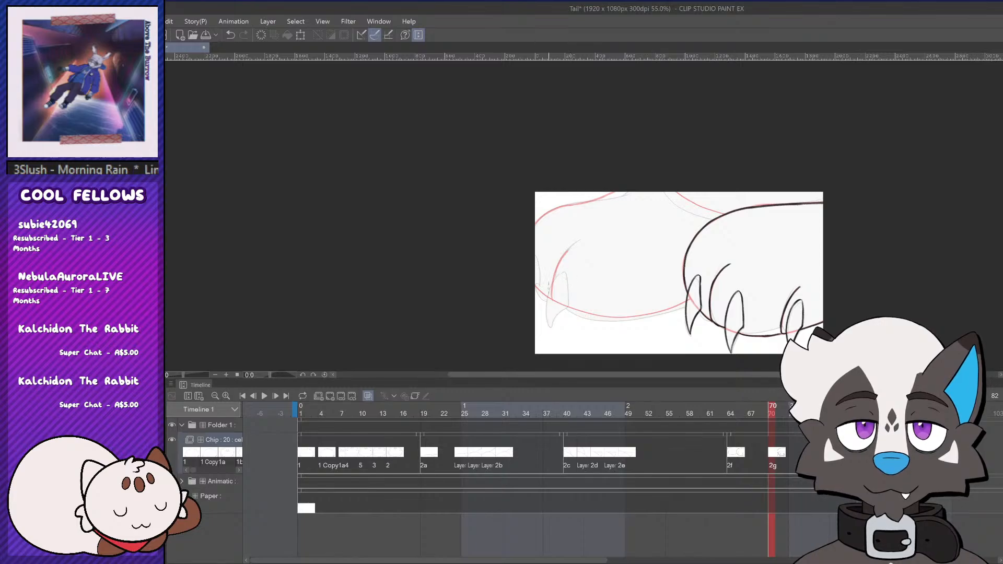
{"action": "scroll", "coordinate": [569, 278], "scroll_direction": "up", "scroll_amount": 2}
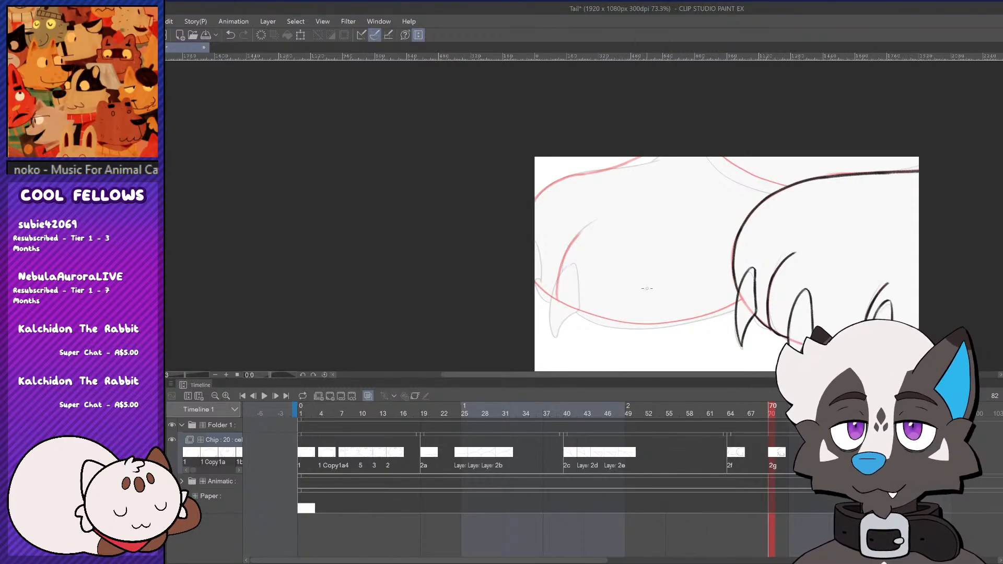
{"action": "key", "text": "ctrl+z"}
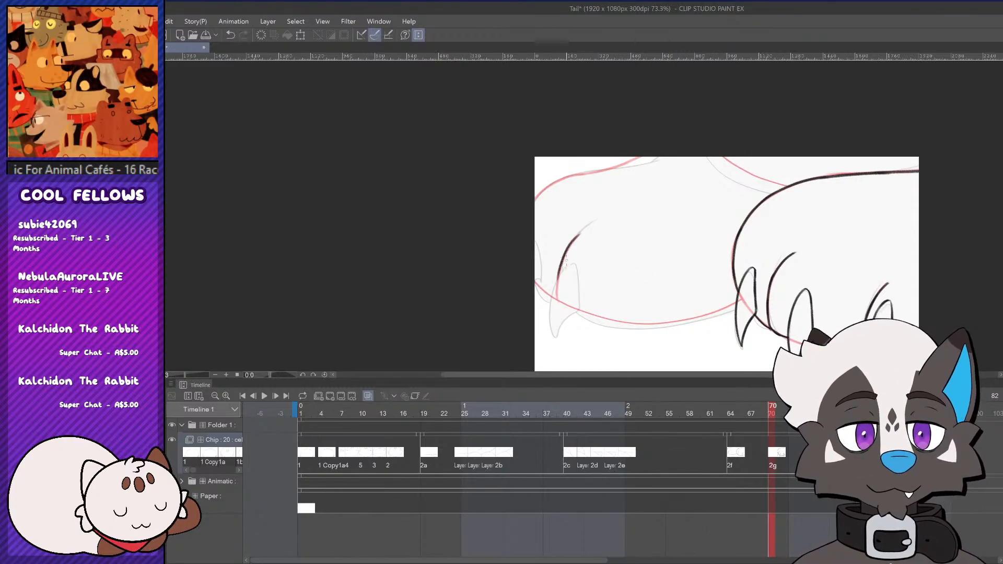
{"action": "mouse_move", "coordinate": [565, 260]}
{"action": "left_mouse_down"}
{"action": "mouse_move", "coordinate": [559, 279]}
{"action": "mouse_move", "coordinate": [569, 309]}
{"action": "mouse_move", "coordinate": [637, 325]}
{"action": "left_mouse_up"}
{"action": "key", "text": "ctrl+z"}
{"action": "key", "text": "ctrl+z"}
{"action": "left_click_drag", "start_coordinate": [566, 303], "coordinate": [657, 327]}
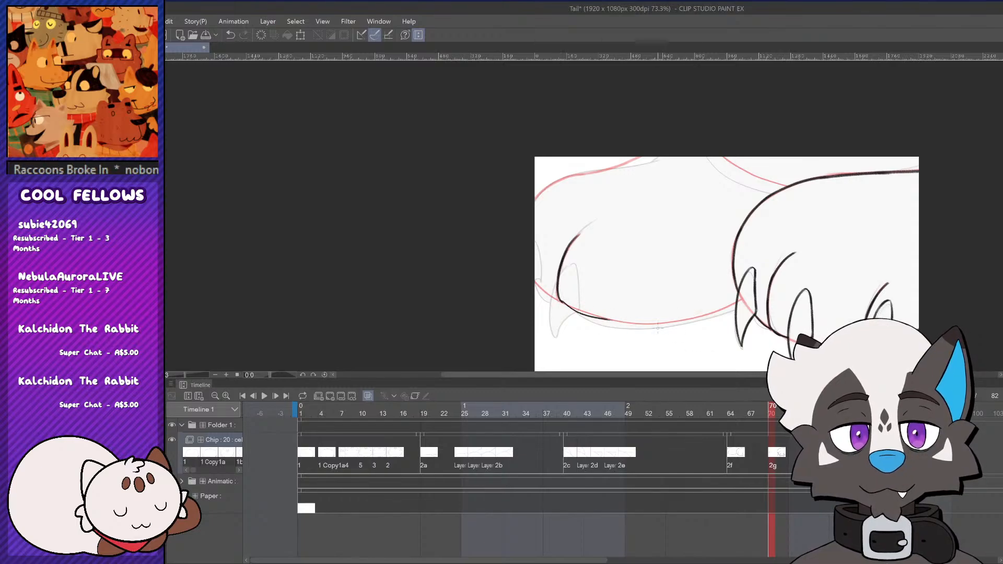
Ink the left half of the left paw's lower outline, starting from the toe line's foot and redrawing until it fits
{"action": "scroll", "coordinate": [599, 283], "scroll_direction": "up", "scroll_amount": 2}
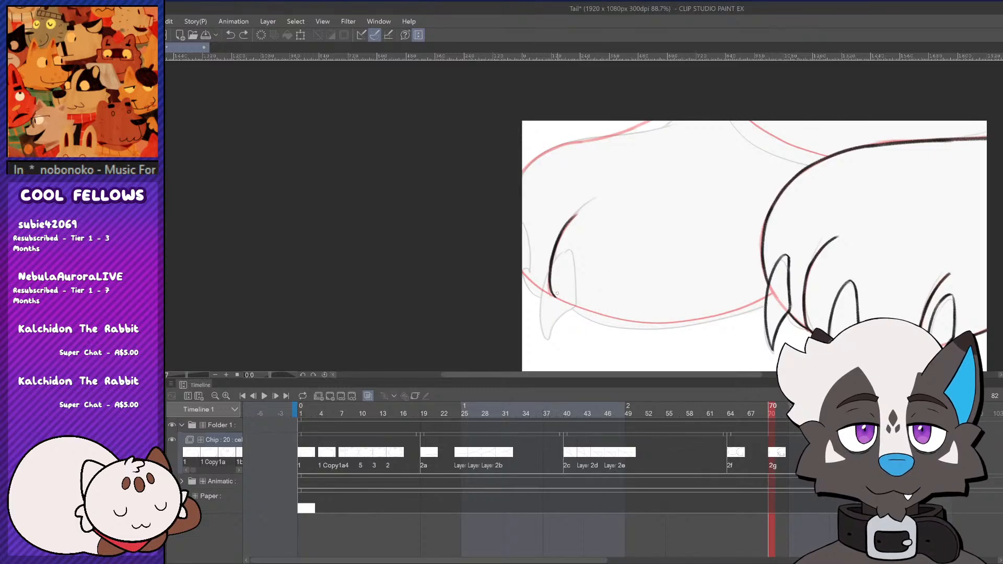
{"action": "left_click_drag", "start_coordinate": [553, 297], "coordinate": [583, 310]}
{"action": "key", "text": "ctrl+z"}
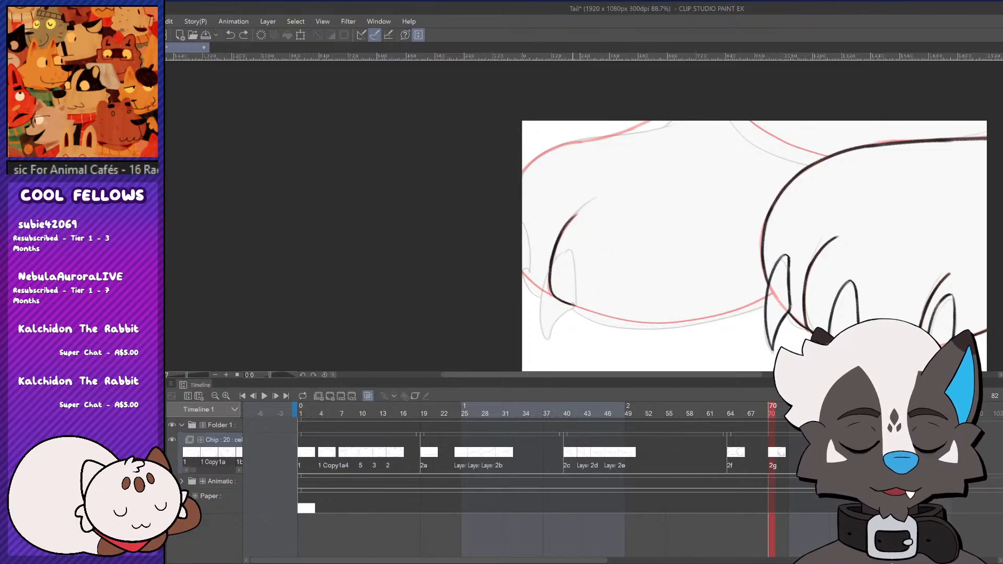
{"action": "left_click_drag", "start_coordinate": [553, 298], "coordinate": [634, 315]}
{"action": "key", "text": "ctrl+z"}
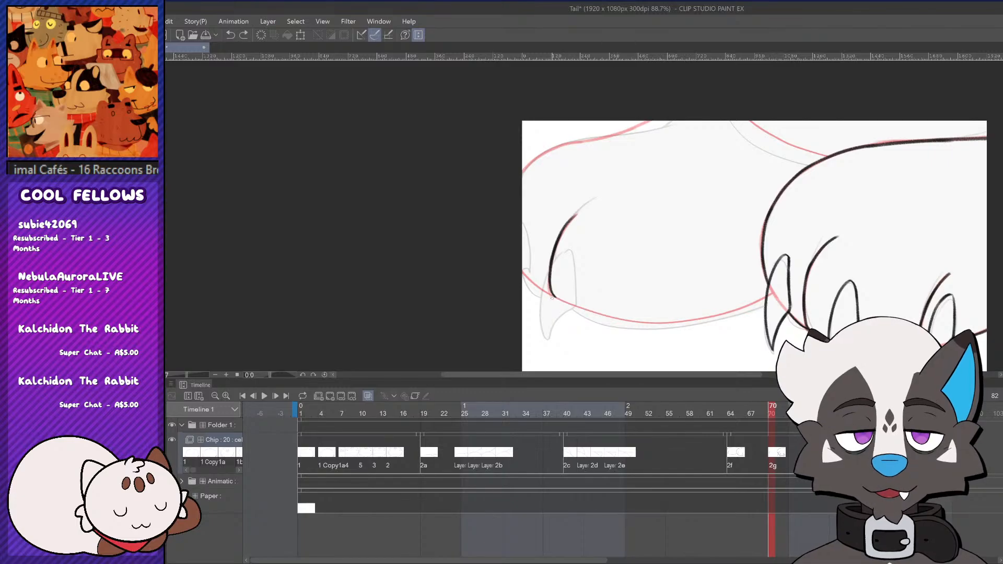
{"action": "key", "text": "ctrl+z"}
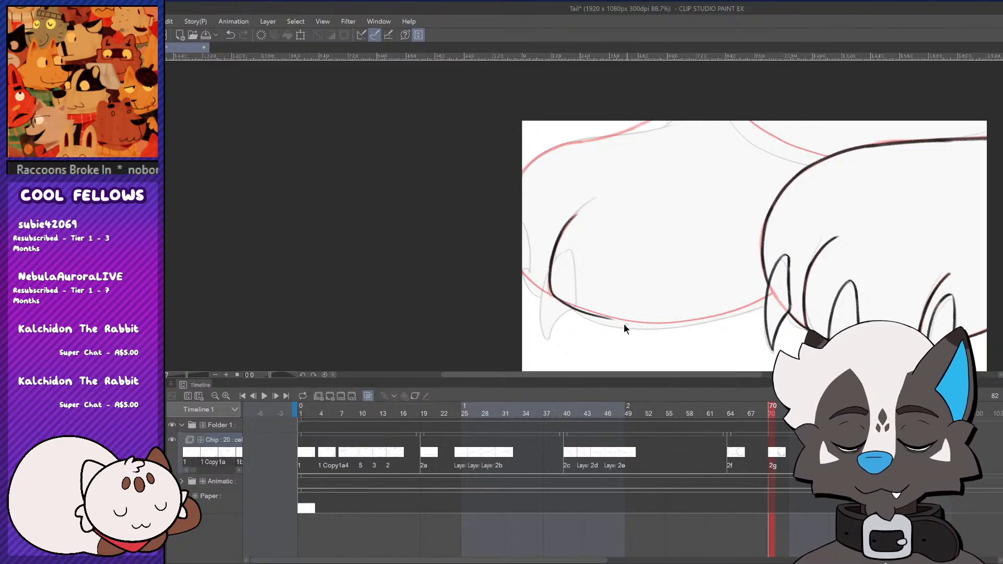
{"action": "left_click_drag", "start_coordinate": [551, 295], "coordinate": [629, 327]}
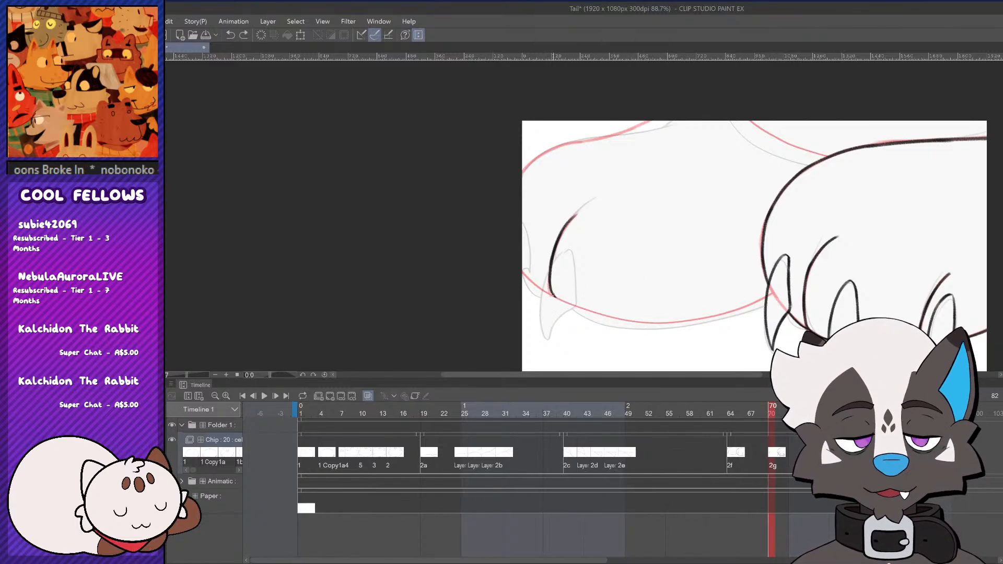
{"action": "key", "text": "ctrl+z"}
{"action": "key", "text": "ctrl+z"}
{"action": "mouse_move", "coordinate": [552, 295]}
{"action": "left_mouse_down"}
{"action": "mouse_move", "coordinate": [648, 322]}
{"action": "mouse_move", "coordinate": [706, 321]}
{"action": "left_mouse_up"}
{"action": "key", "text": "ctrl+z"}
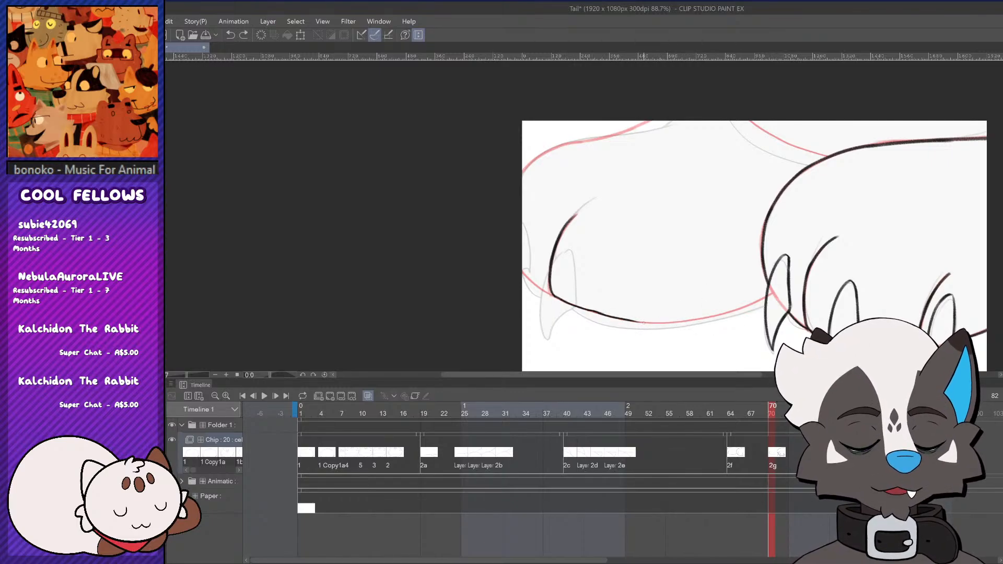
Extend the left paw's lower outline to the right paw and ink its short stretch from the canvas's left edge to the toe line
{"action": "left_click_drag", "start_coordinate": [632, 321], "coordinate": [716, 319]}
{"action": "key", "text": "ctrl+z"}
{"action": "mouse_move", "coordinate": [631, 321]}
{"action": "left_mouse_down"}
{"action": "mouse_move", "coordinate": [689, 321]}
{"action": "mouse_move", "coordinate": [676, 320]}
{"action": "mouse_move", "coordinate": [763, 298]}
{"action": "left_mouse_up"}
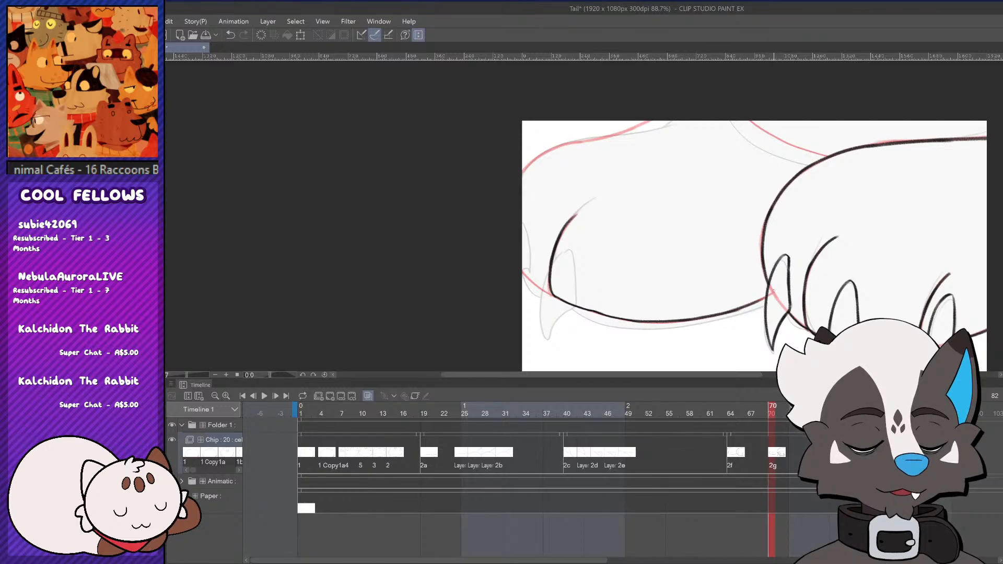
{"action": "key", "text": "ctrl+z"}
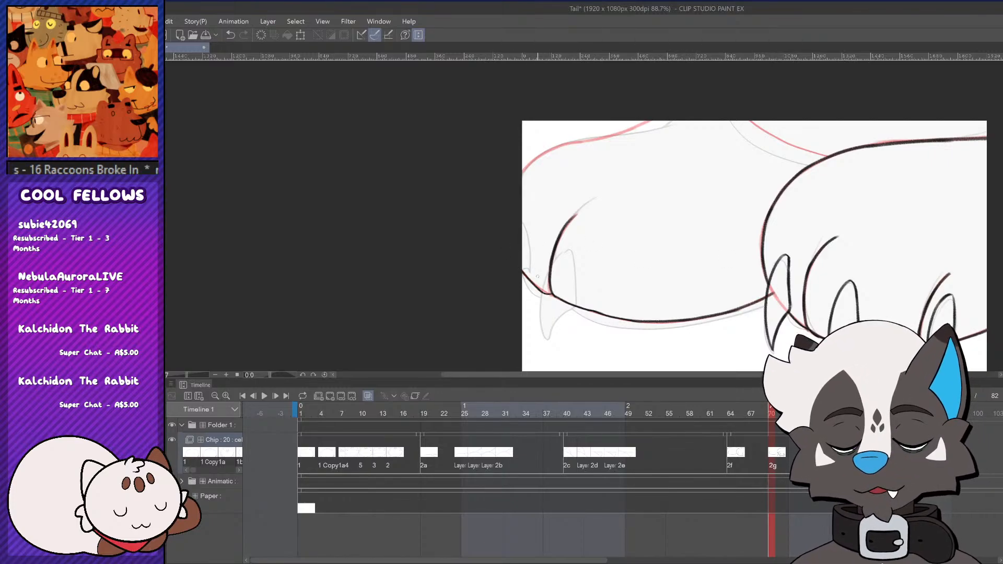
{"action": "key", "text": "ctrl+y"}
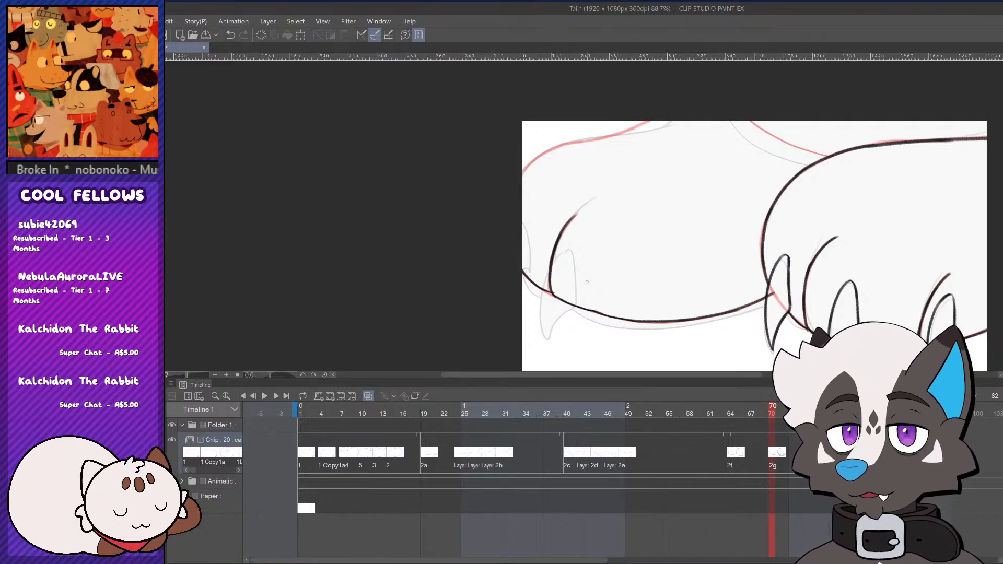
Ink the left edge of the left paw's full claw from its rounded base down to the tip, redrawing until it follows the sketch
{"action": "key", "text": "ctrl+z"}
{"action": "mouse_move", "coordinate": [572, 249]}
{"action": "left_mouse_down"}
{"action": "mouse_move", "coordinate": [538, 334]}
{"action": "mouse_move", "coordinate": [547, 349]}
{"action": "mouse_move", "coordinate": [549, 282]}
{"action": "mouse_move", "coordinate": [544, 334]}
{"action": "left_mouse_up"}
{"action": "key", "text": "ctrl+z"}
{"action": "key", "text": "ctrl+z"}
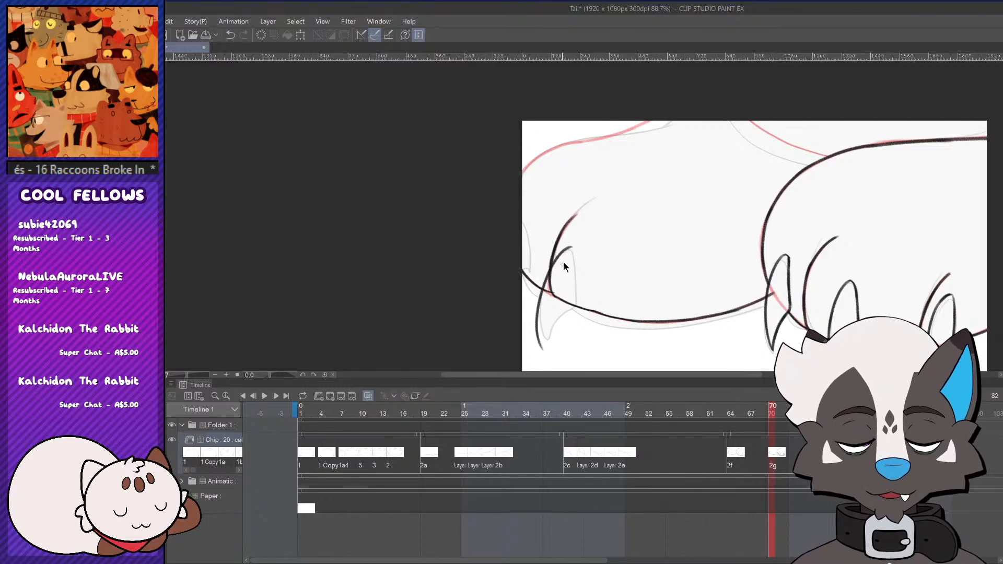
{"action": "key", "text": "ctrl+z"}
{"action": "left_click_drag", "start_coordinate": [575, 248], "coordinate": [543, 338]}
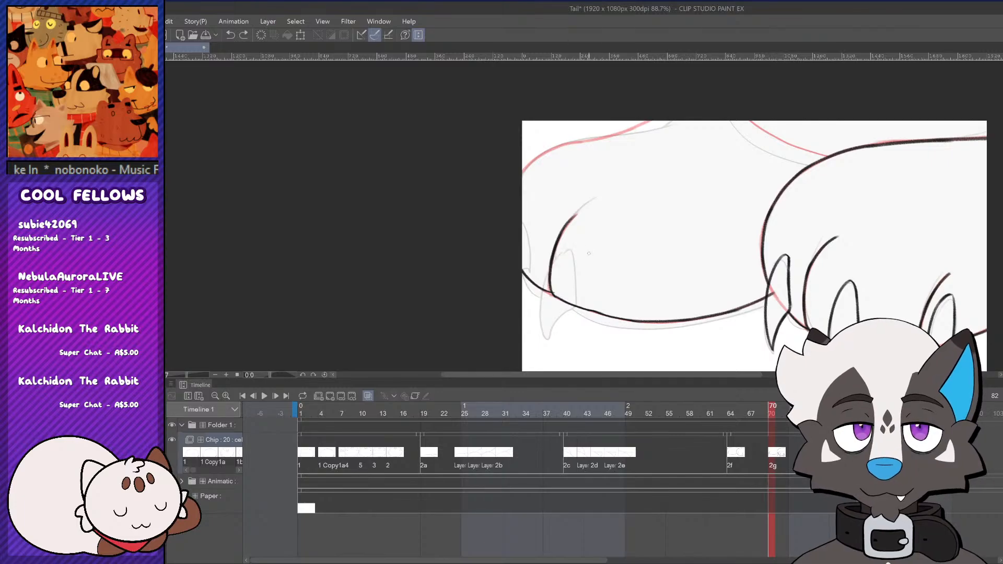
{"action": "left_click_drag", "start_coordinate": [522, 270], "coordinate": [555, 296]}
{"action": "left_click_drag", "start_coordinate": [572, 247], "coordinate": [547, 342]}
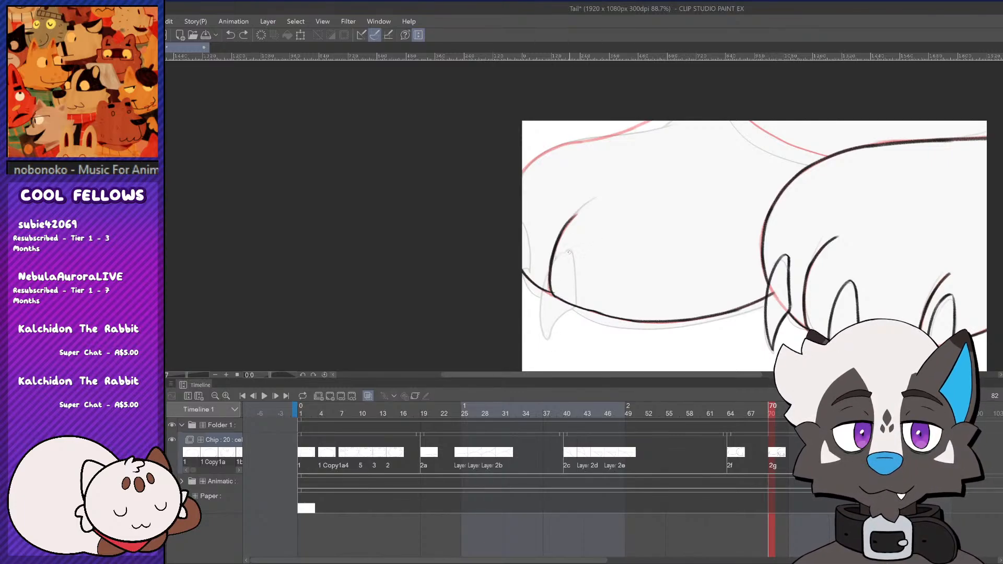
{"action": "left_click_drag", "start_coordinate": [571, 251], "coordinate": [540, 337]}
{"action": "key", "text": "ctrl+z"}
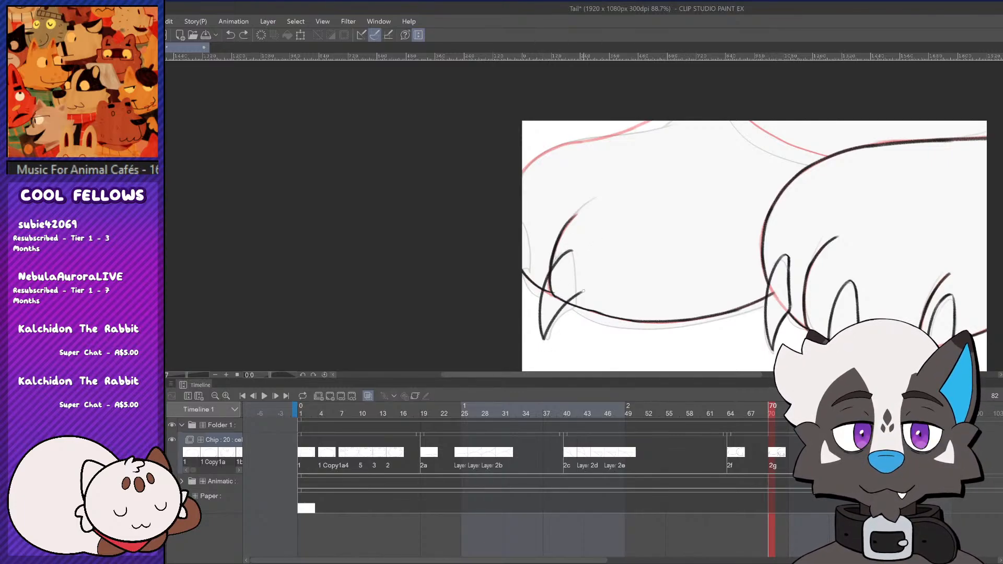
Close the left paw's full claw with its lower and right edges, and clear the toe line inside the claw
{"action": "mouse_move", "coordinate": [583, 291]}
{"action": "left_mouse_down"}
{"action": "mouse_move", "coordinate": [574, 286]}
{"action": "mouse_move", "coordinate": [543, 340]}
{"action": "left_mouse_up"}
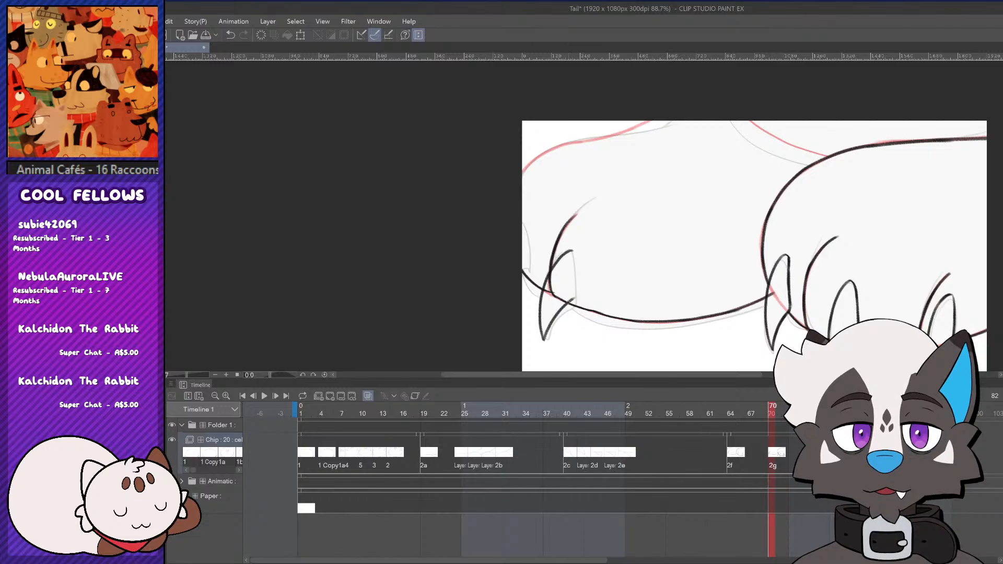
{"action": "left_click_drag", "start_coordinate": [574, 254], "coordinate": [575, 292]}
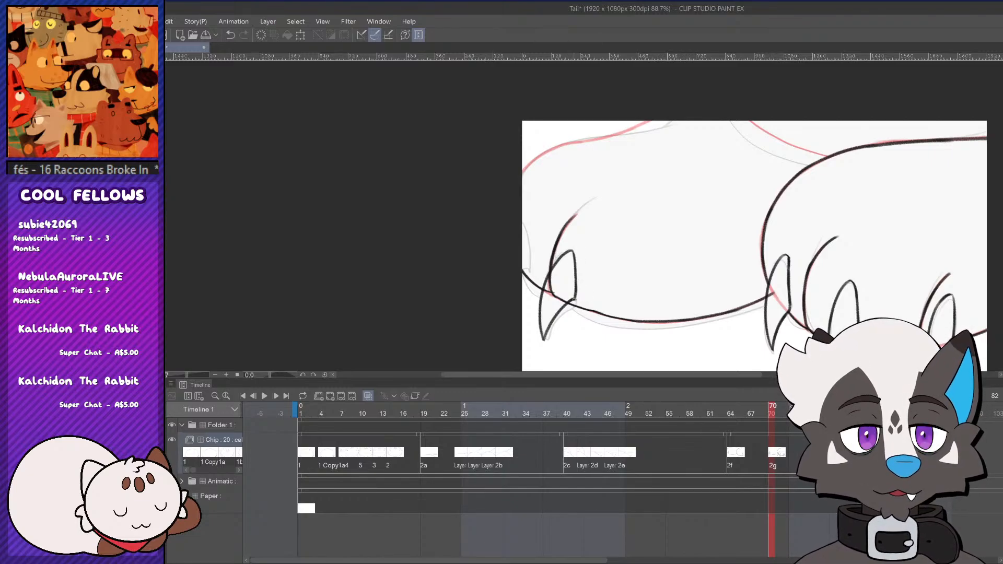
{"action": "key", "text": "ctrl+z"}
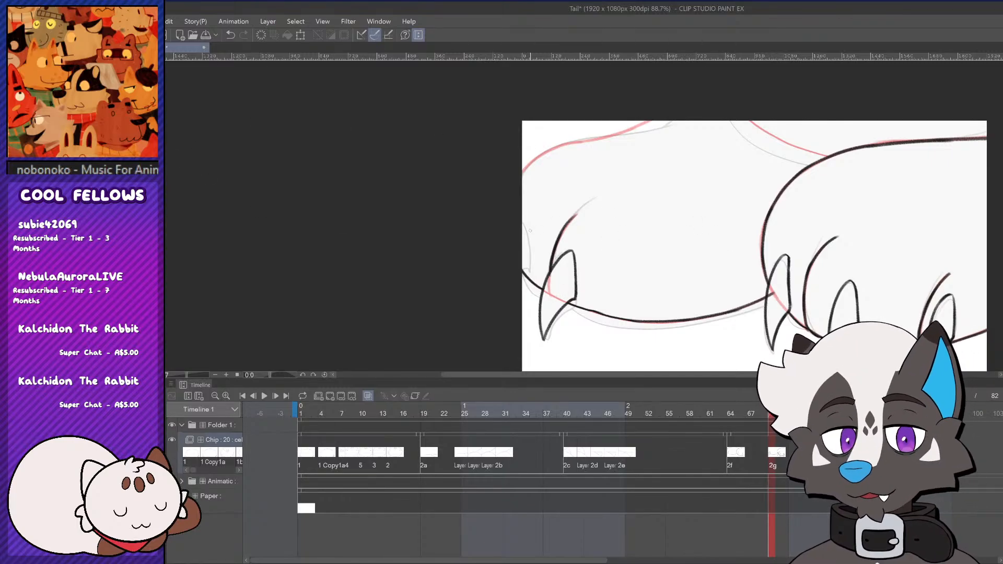
Ink the left paw's partial claw where it is cut off by the canvas's left edge
{"action": "left_click_drag", "start_coordinate": [522, 219], "coordinate": [524, 279]}
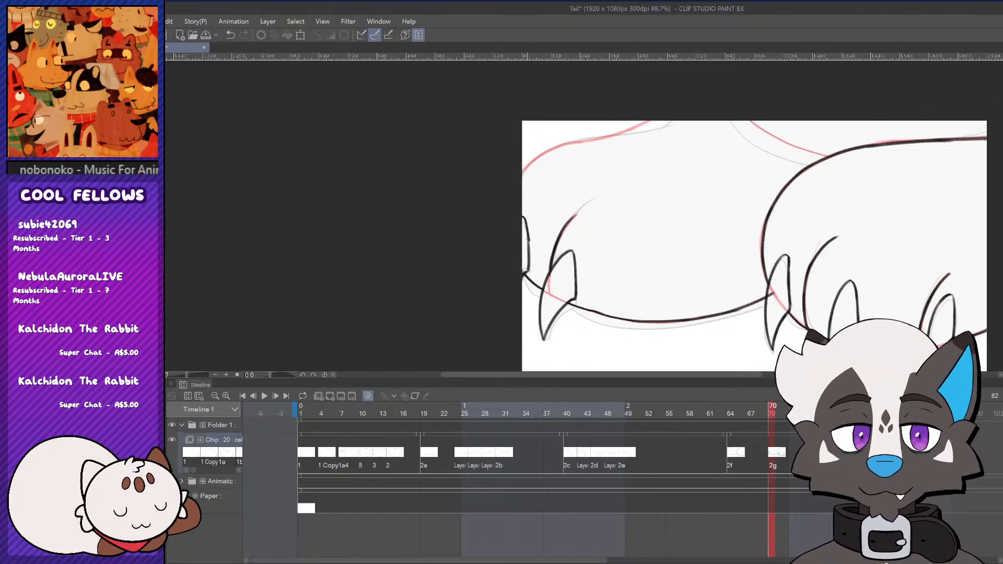
{"action": "key", "text": "ctrl+z"}
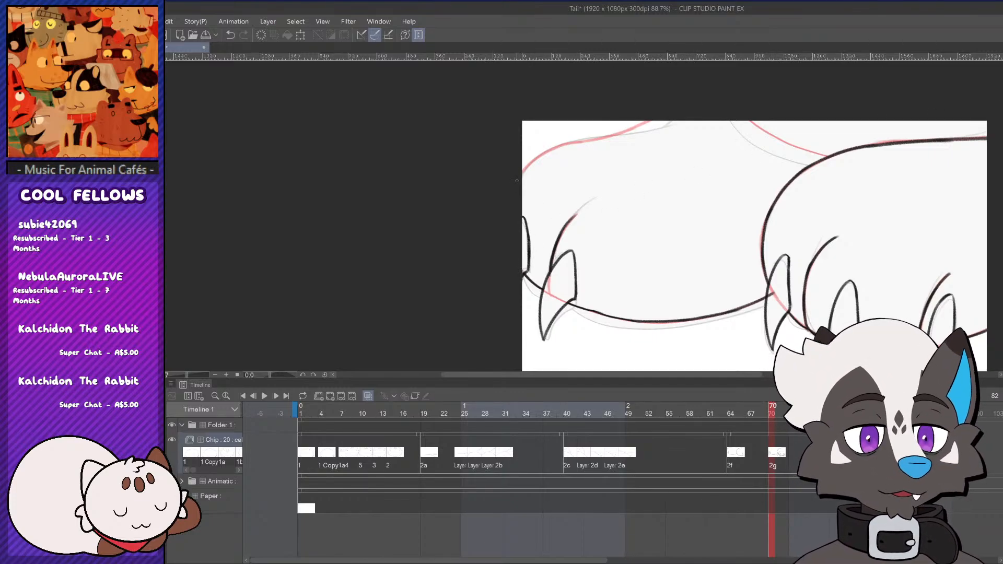
Ink the left paw's upper contour from the canvas's left edge to its top edge, and the line from the top edge down to the right paw
{"action": "left_click_drag", "start_coordinate": [517, 180], "coordinate": [552, 153]}
{"action": "key", "text": "ctrl+z"}
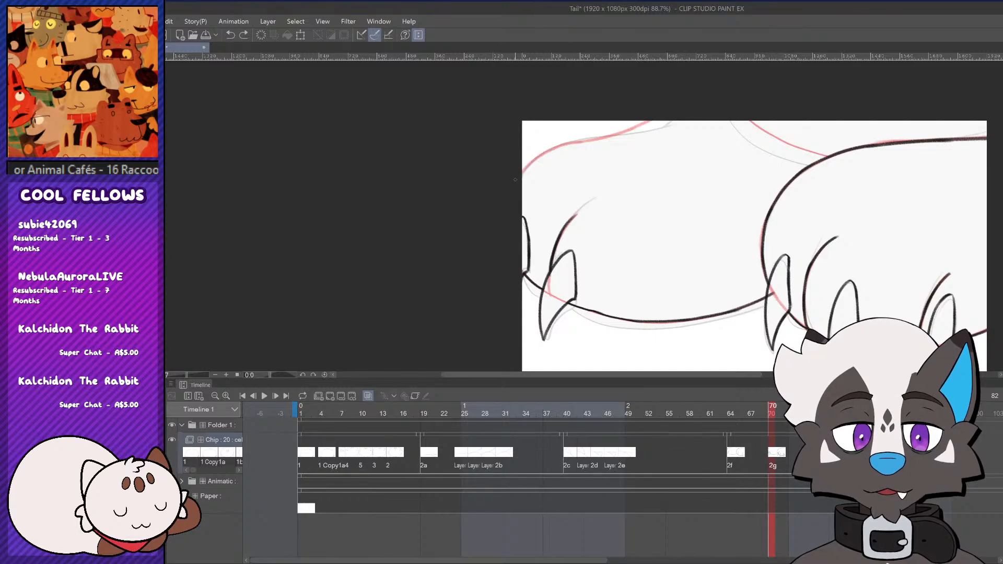
{"action": "key", "text": "ctrl+z"}
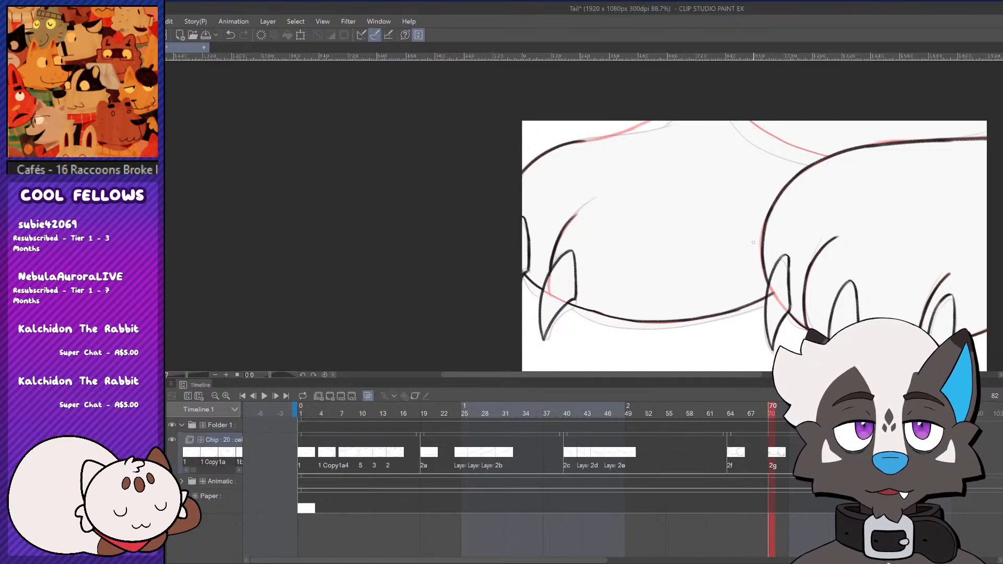
{"action": "key", "text": "ctrl+z"}
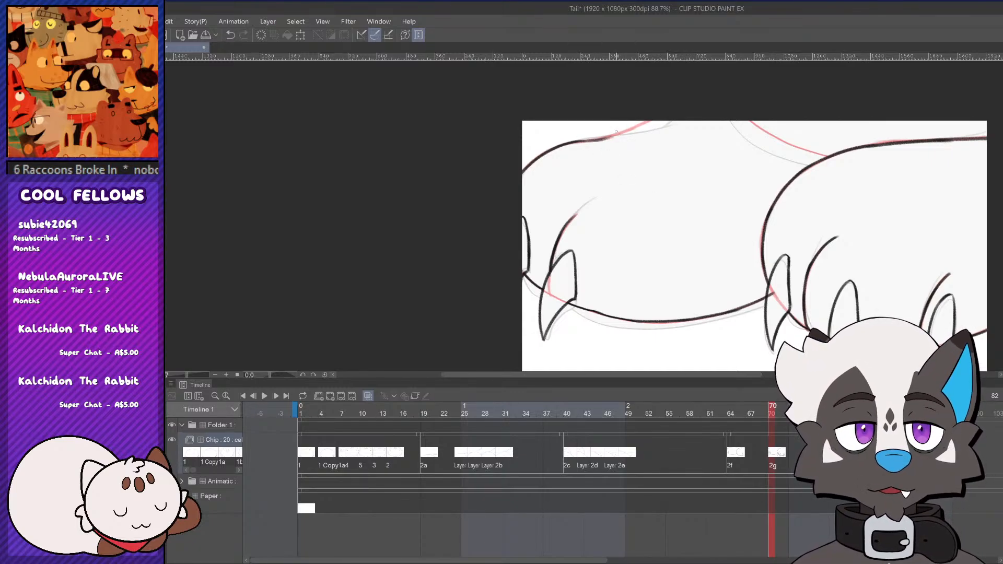
{"action": "mouse_move", "coordinate": [578, 141]}
{"action": "left_mouse_down"}
{"action": "mouse_move", "coordinate": [614, 136]}
{"action": "mouse_move", "coordinate": [669, 104]}
{"action": "left_mouse_up"}
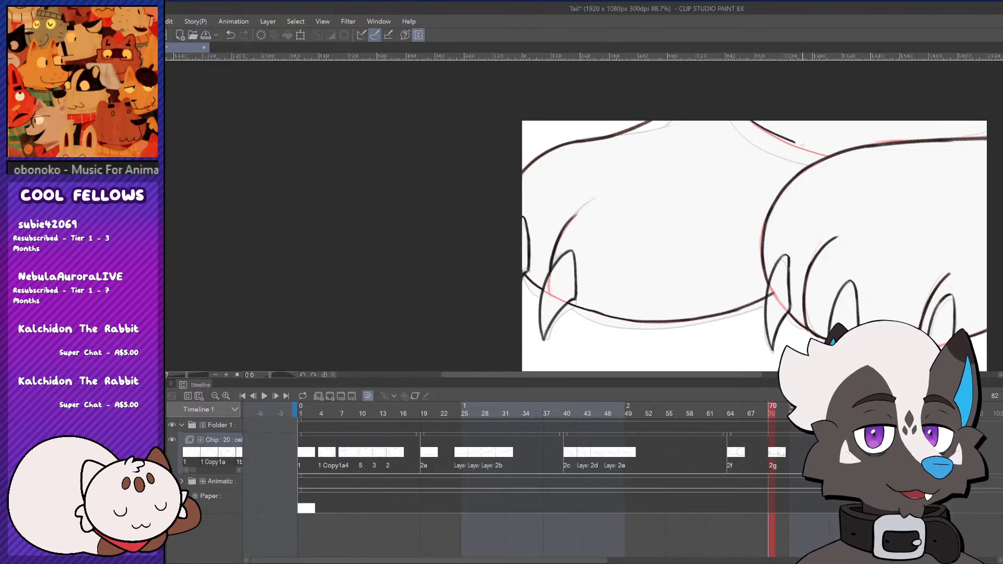
{"action": "left_click_drag", "start_coordinate": [748, 119], "coordinate": [848, 160]}
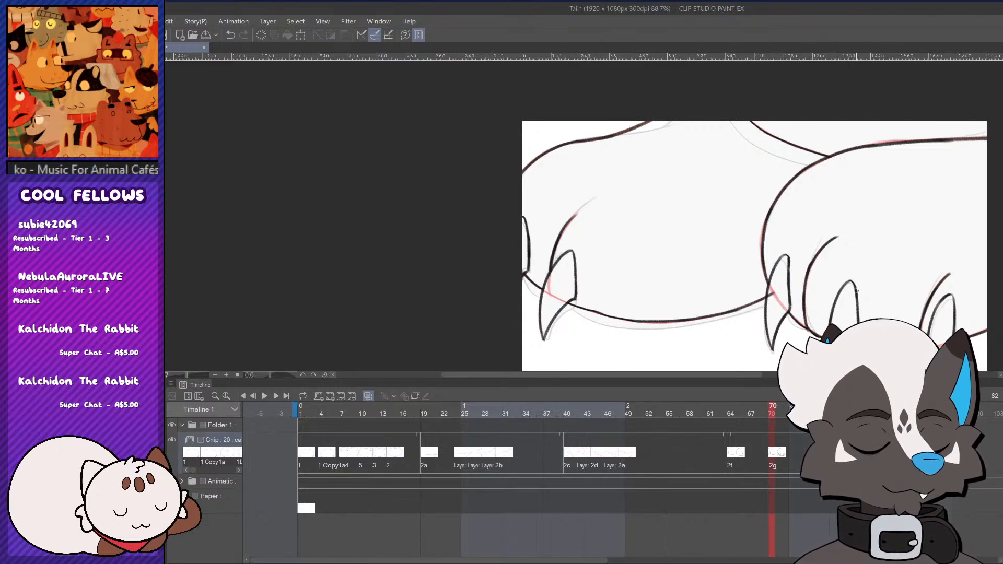
Examine the finished paw inking on cel 2g and compare it with cel 2f by scrubbing between frames 68 and 71
{"action": "scroll", "coordinate": [547, 222], "scroll_direction": "down", "scroll_amount": 2}
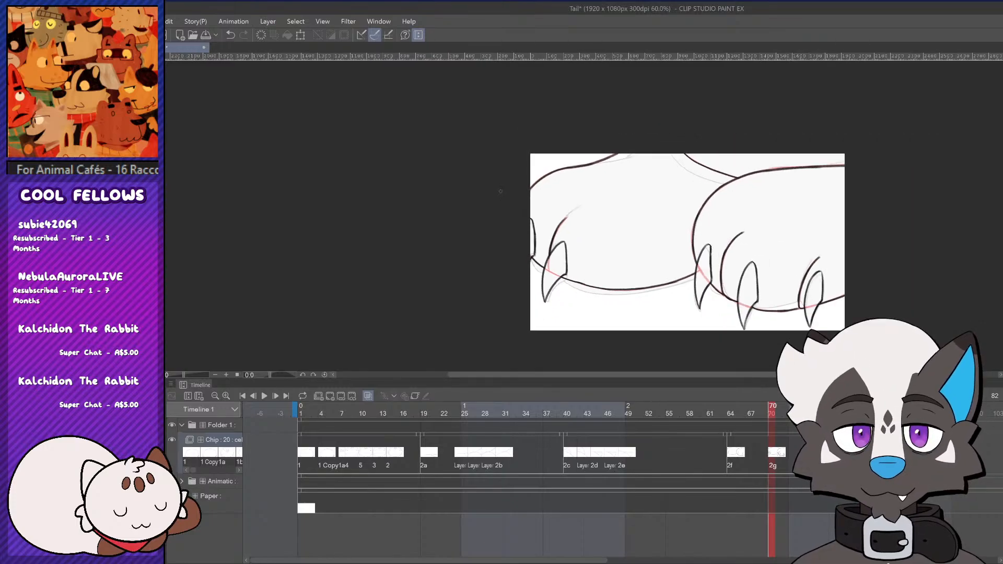
{"action": "scroll", "coordinate": [531, 235], "scroll_direction": "down", "scroll_amount": 6}
{"action": "scroll", "coordinate": [629, 202], "scroll_direction": "up", "scroll_amount": 7}
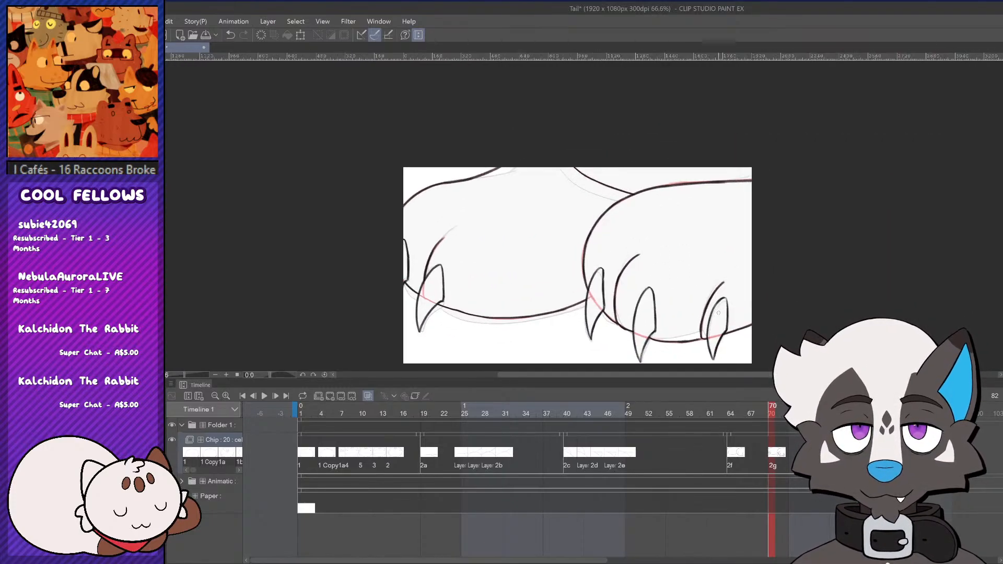
{"action": "scroll", "coordinate": [718, 313], "scroll_direction": "down", "scroll_amount": 1}
{"action": "scroll", "coordinate": [761, 309], "scroll_direction": "up", "scroll_amount": 1}
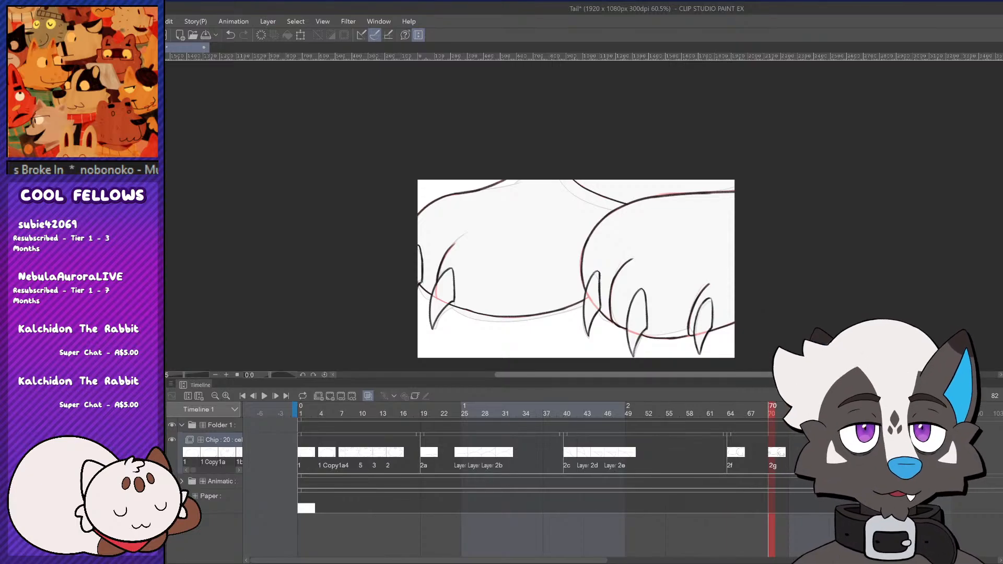
{"action": "left_click", "coordinate": [767, 414]}
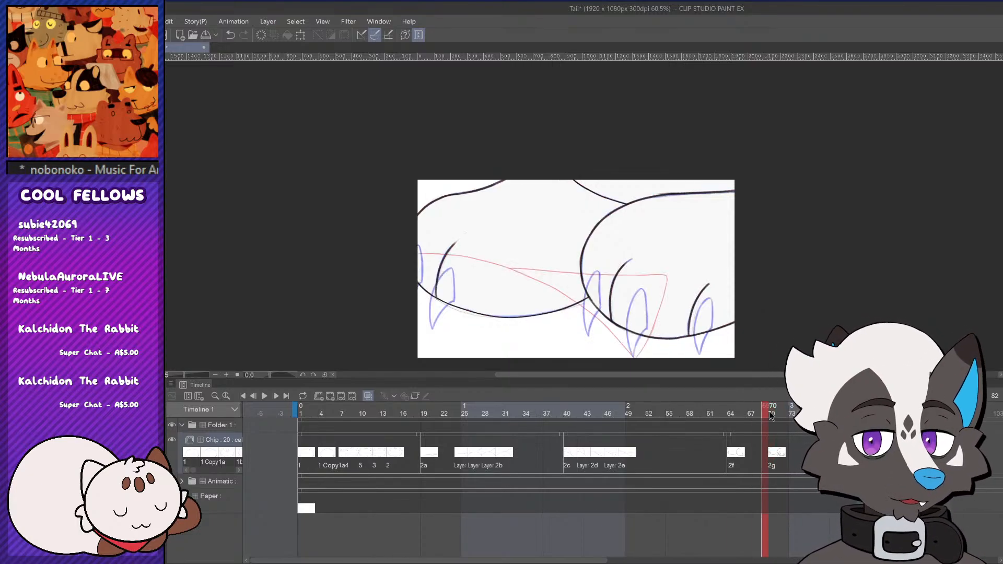
{"action": "left_click", "coordinate": [771, 414]}
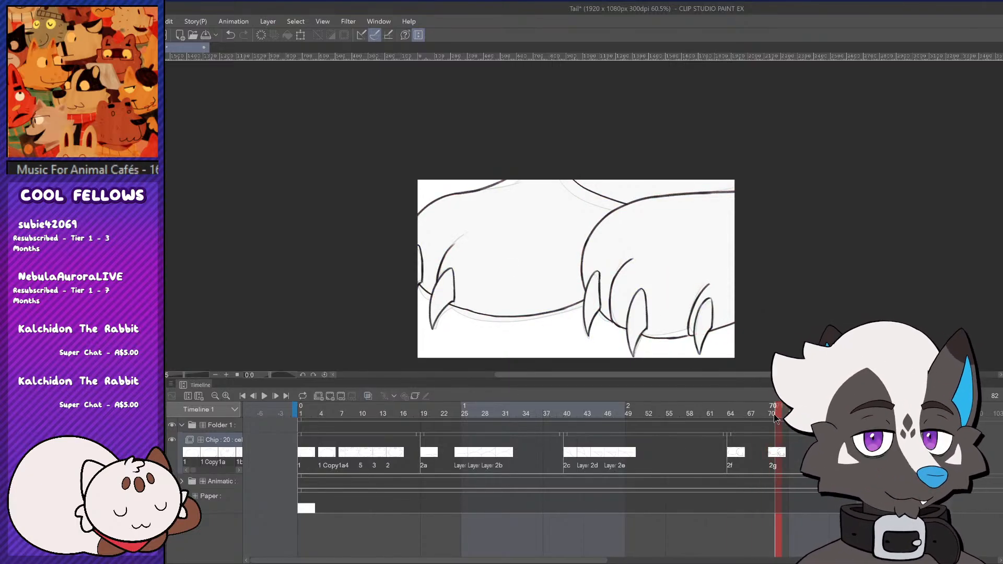
{"action": "mouse_move", "coordinate": [774, 418]}
{"action": "left_mouse_down"}
{"action": "mouse_move", "coordinate": [783, 419]}
{"action": "mouse_move", "coordinate": [758, 421]}
{"action": "left_mouse_up"}
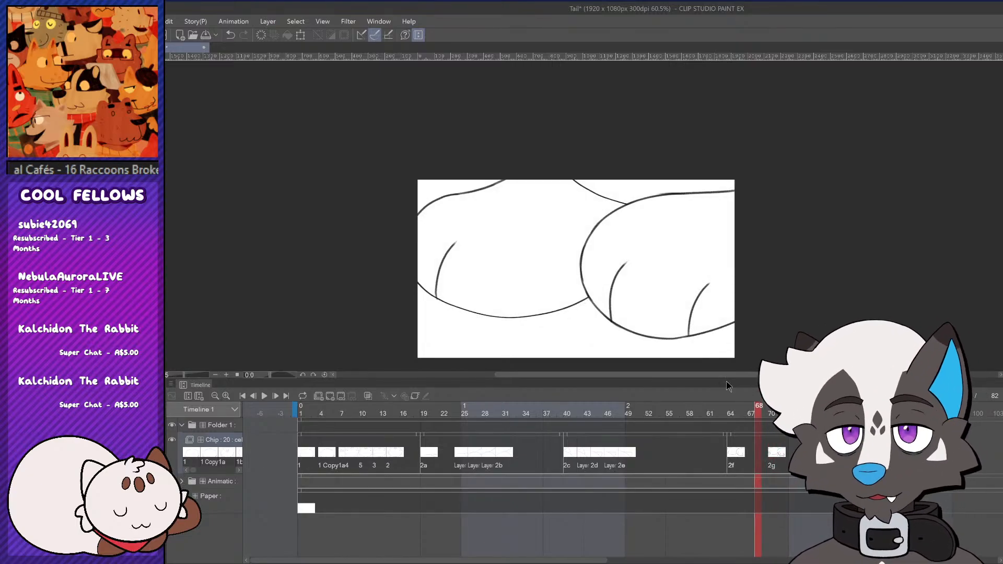
Add a new animation cel at frame 68 between cels 2f and 2g, and enable onion skin
{"action": "mouse_move", "coordinate": [777, 415]}
{"action": "left_mouse_down"}
{"action": "mouse_move", "coordinate": [767, 416]}
{"action": "mouse_move", "coordinate": [779, 418]}
{"action": "left_mouse_up"}
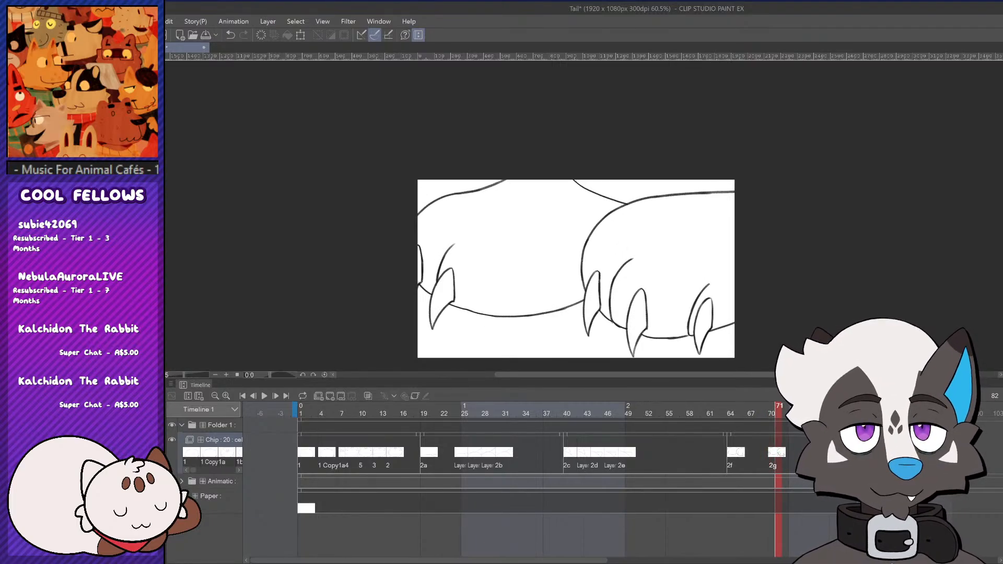
{"action": "left_click", "coordinate": [226, 397]}
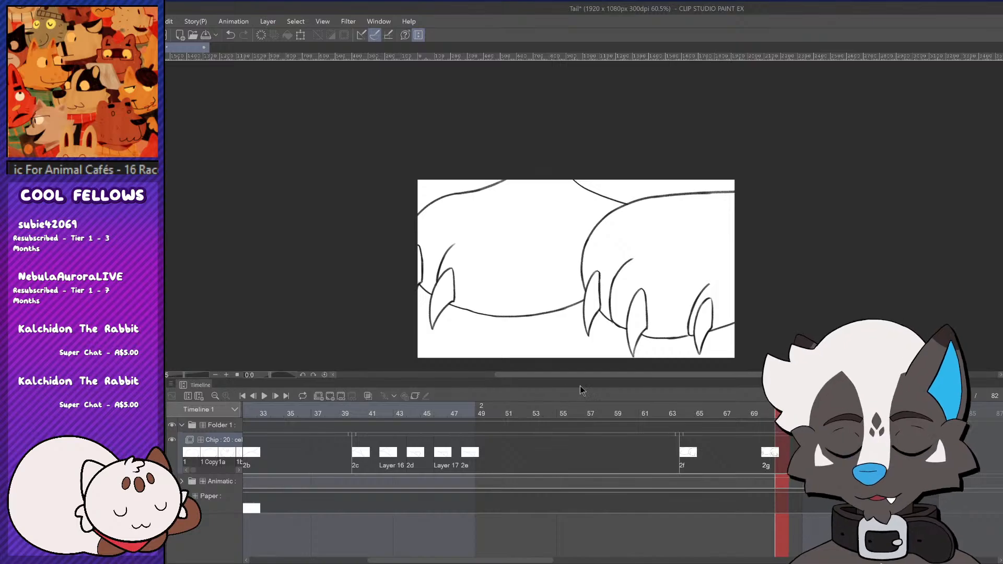
{"action": "mouse_move", "coordinate": [547, 561]}
{"action": "left_mouse_down"}
{"action": "mouse_move", "coordinate": [630, 561]}
{"action": "mouse_move", "coordinate": [607, 562]}
{"action": "left_mouse_up"}
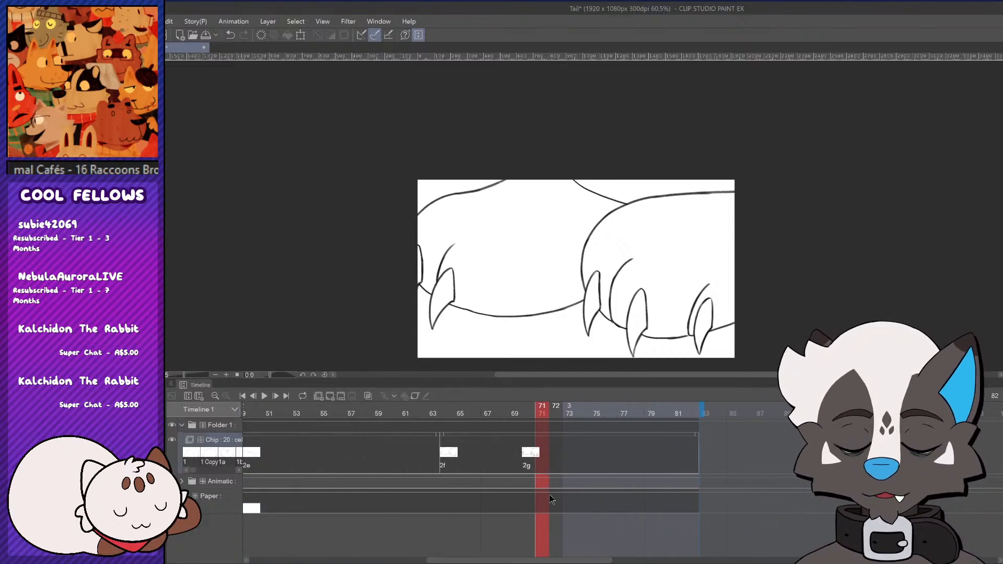
{"action": "left_click", "coordinate": [502, 457]}
{"action": "left_click", "coordinate": [504, 459]}
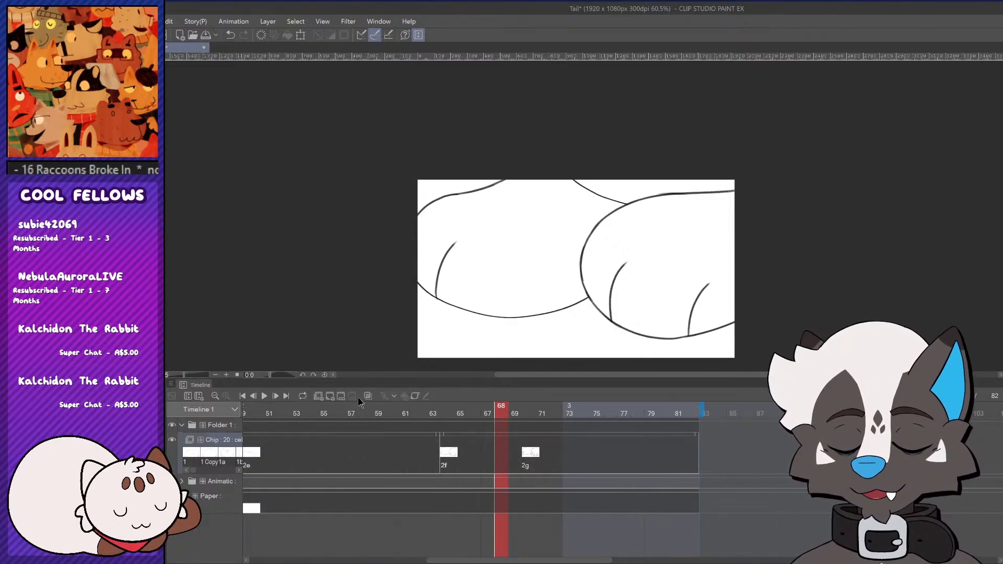
{"action": "left_click", "coordinate": [330, 396]}
{"action": "left_click", "coordinate": [368, 396]}
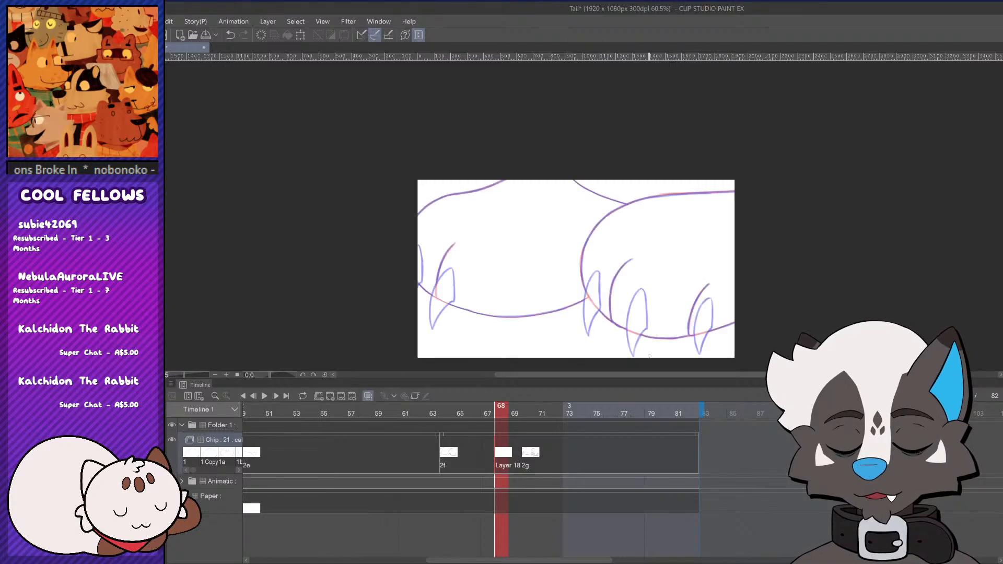
Try inking the outline of the right paw's rightmost claw over the onion skin on the new cel
{"action": "scroll", "coordinate": [651, 334], "scroll_direction": "up", "scroll_amount": 1}
{"action": "scroll", "coordinate": [456, 229], "scroll_direction": "down", "scroll_amount": 4}
{"action": "scroll", "coordinate": [555, 264], "scroll_direction": "up", "scroll_amount": 4}
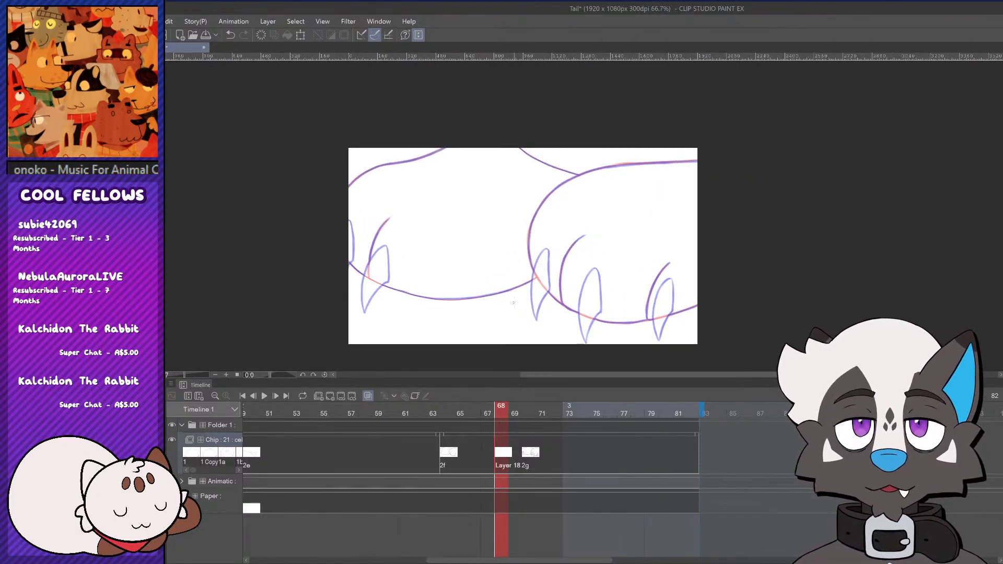
{"action": "scroll", "coordinate": [507, 311], "scroll_direction": "up", "scroll_amount": 2}
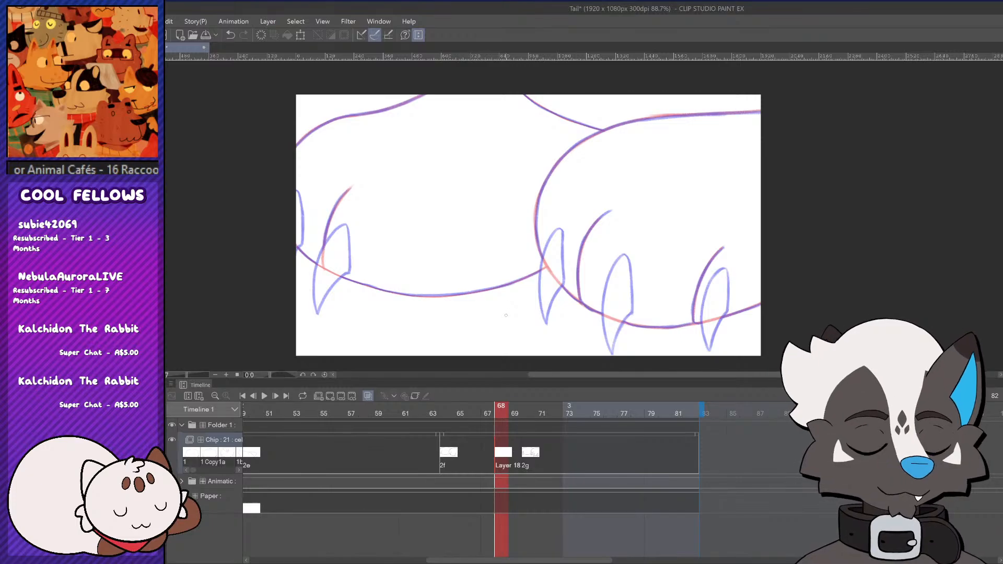
{"action": "scroll", "coordinate": [505, 317], "scroll_direction": "up", "scroll_amount": 1}
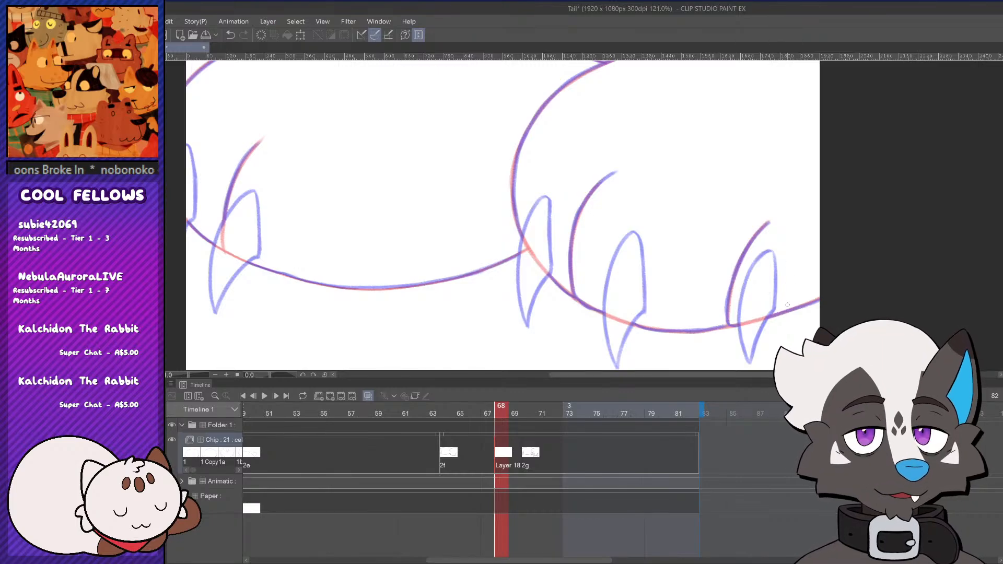
{"action": "scroll", "coordinate": [987, 274], "scroll_direction": "up", "scroll_amount": 1}
{"action": "scroll", "coordinate": [687, 197], "scroll_direction": "up", "scroll_amount": 1}
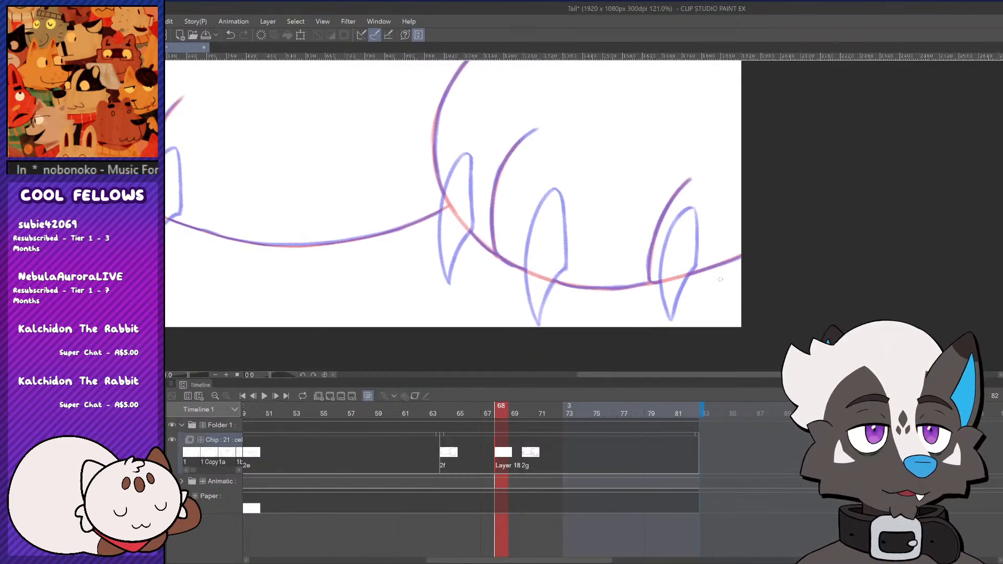
{"action": "mouse_move", "coordinate": [681, 199]}
{"action": "left_mouse_down"}
{"action": "mouse_move", "coordinate": [650, 255]}
{"action": "mouse_move", "coordinate": [656, 314]}
{"action": "left_mouse_up"}
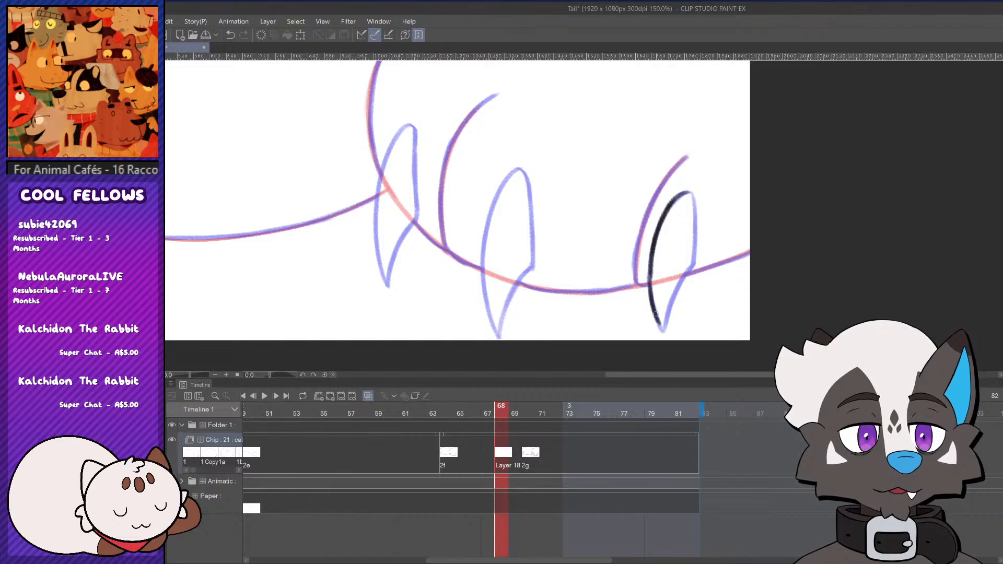
{"action": "mouse_move", "coordinate": [650, 264]}
{"action": "left_mouse_down"}
{"action": "mouse_move", "coordinate": [662, 331]}
{"action": "mouse_move", "coordinate": [690, 267]}
{"action": "left_mouse_up"}
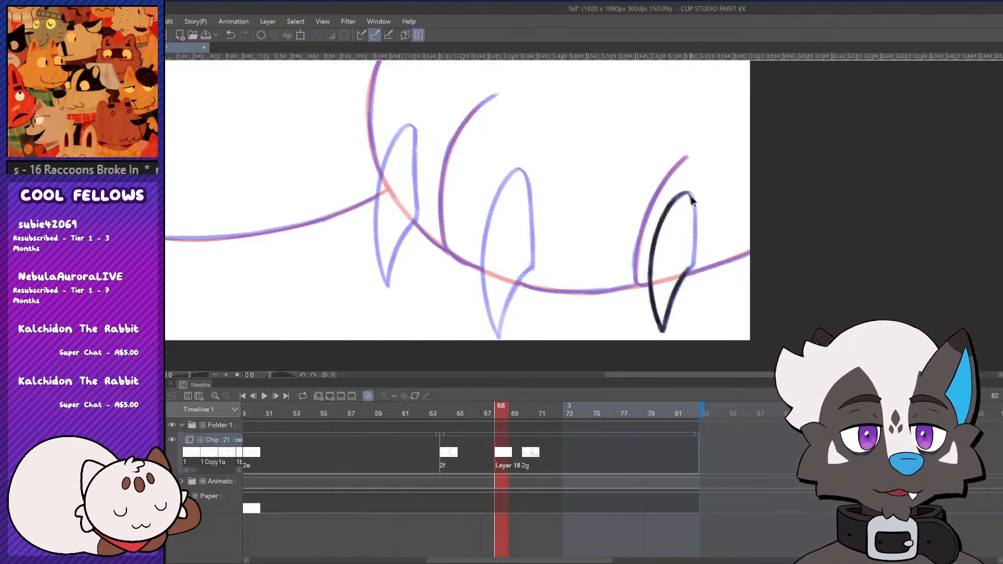
{"action": "left_click_drag", "start_coordinate": [690, 196], "coordinate": [695, 230]}
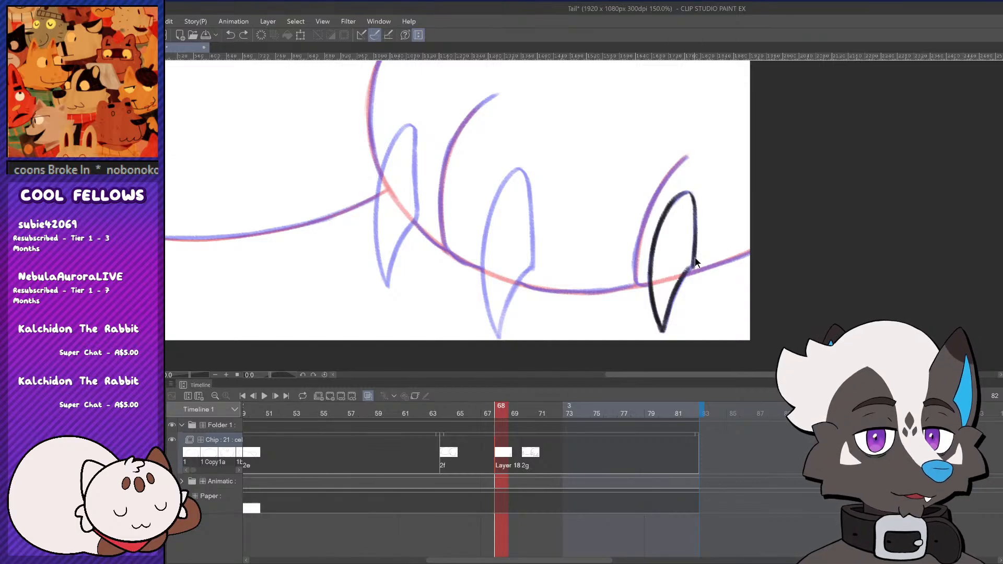
Try inking the right paw's toe lines, lower contour and middle claw, and clear all trial strokes from the cel
{"action": "key", "text": "ctrl+z"}
{"action": "mouse_move", "coordinate": [696, 243]}
{"action": "left_mouse_down"}
{"action": "mouse_move", "coordinate": [694, 259]}
{"action": "mouse_move", "coordinate": [761, 246]}
{"action": "left_mouse_up"}
{"action": "left_click_drag", "start_coordinate": [687, 156], "coordinate": [640, 221]}
{"action": "key", "text": "ctrl+z"}
{"action": "left_click_drag", "start_coordinate": [687, 155], "coordinate": [637, 250]}
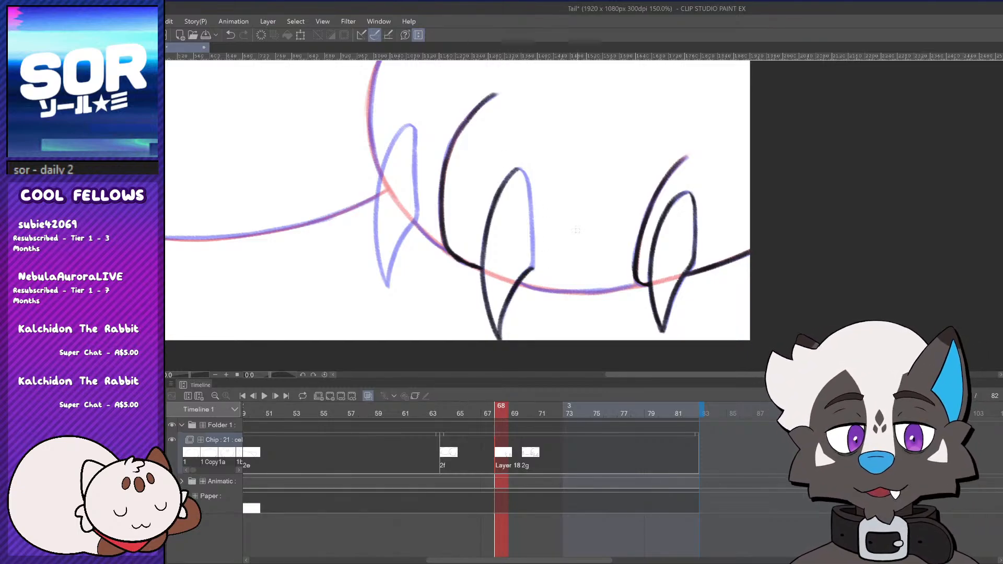
{"action": "scroll", "coordinate": [576, 230], "scroll_direction": "down", "scroll_amount": 4}
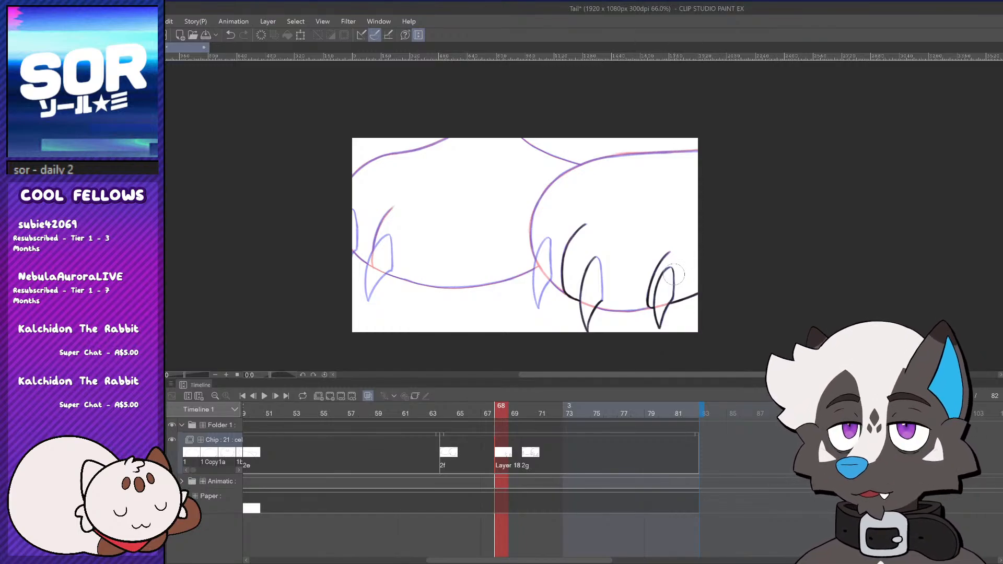
{"action": "mouse_move", "coordinate": [574, 219]}
{"action": "left_mouse_down"}
{"action": "mouse_move", "coordinate": [612, 264]}
{"action": "mouse_move", "coordinate": [695, 242]}
{"action": "mouse_move", "coordinate": [698, 275]}
{"action": "left_mouse_up"}
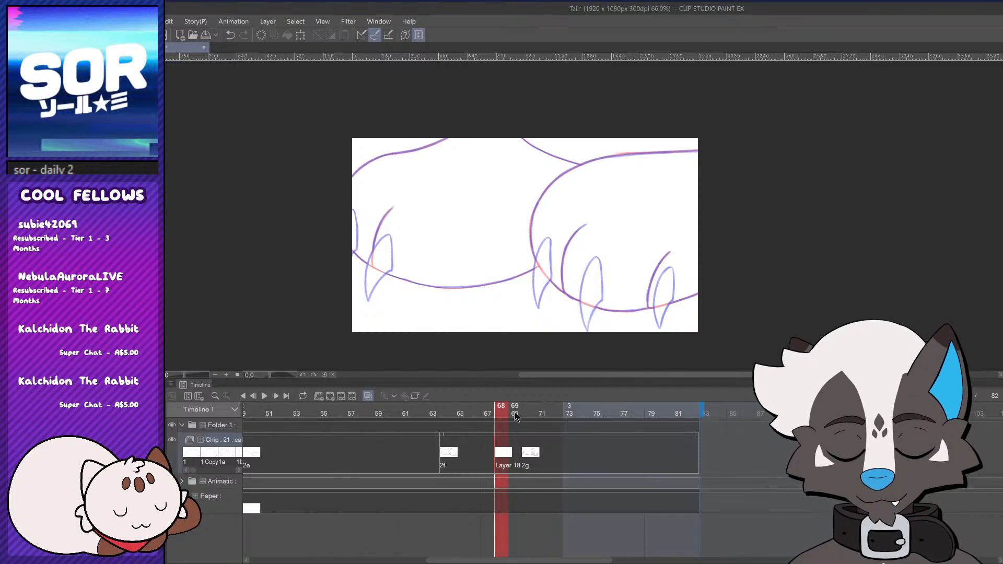
{"action": "left_click_drag", "start_coordinate": [514, 415], "coordinate": [502, 460]}
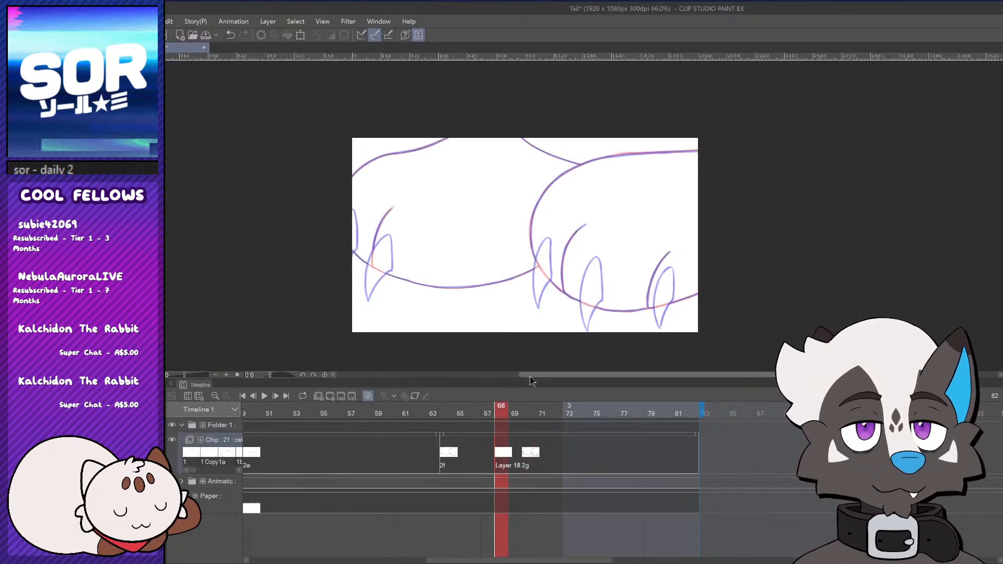
{"action": "scroll", "coordinate": [703, 321], "scroll_direction": "up", "scroll_amount": 1}
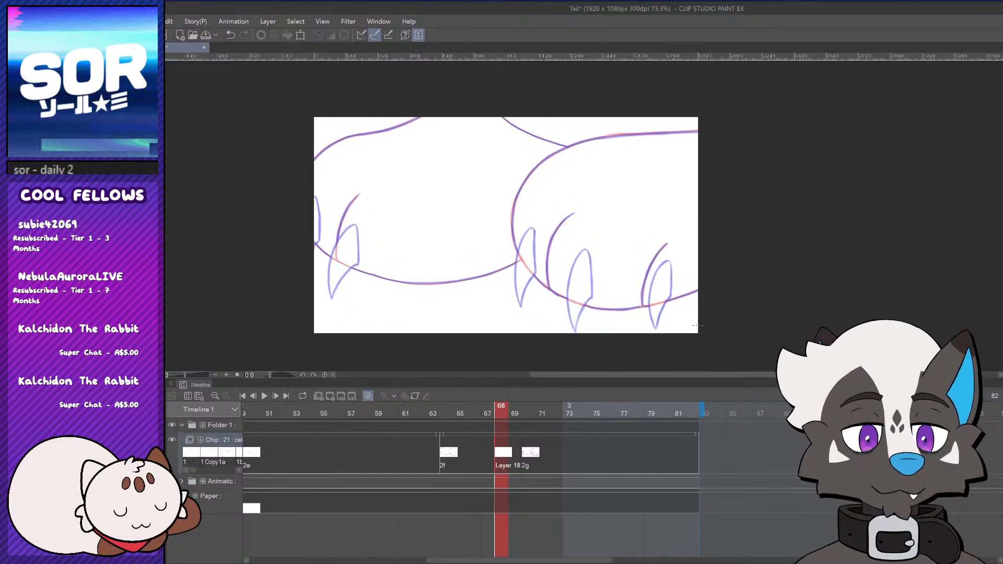
{"action": "scroll", "coordinate": [667, 311], "scroll_direction": "up", "scroll_amount": 2}
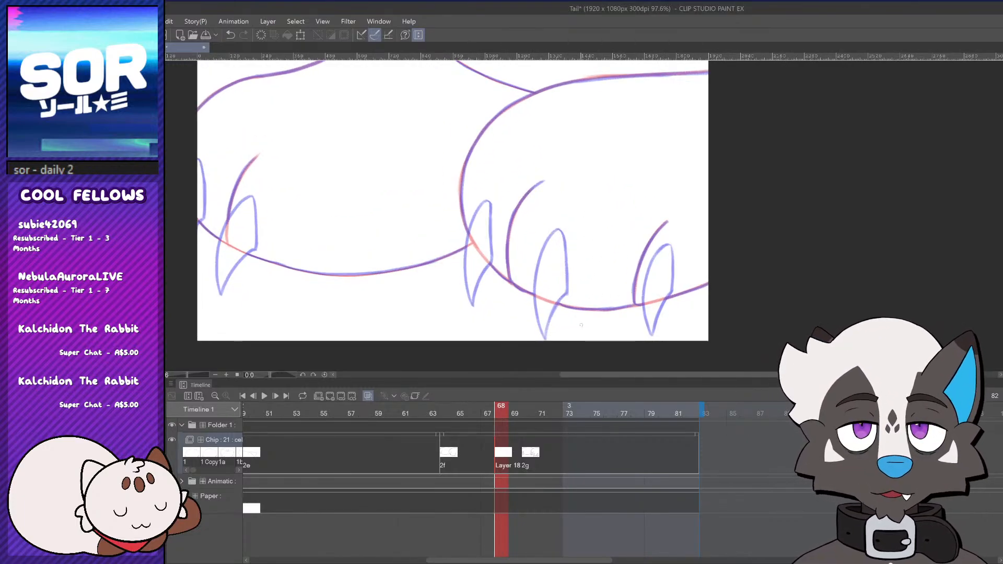
{"action": "scroll", "coordinate": [679, 266], "scroll_direction": "up", "scroll_amount": 2}
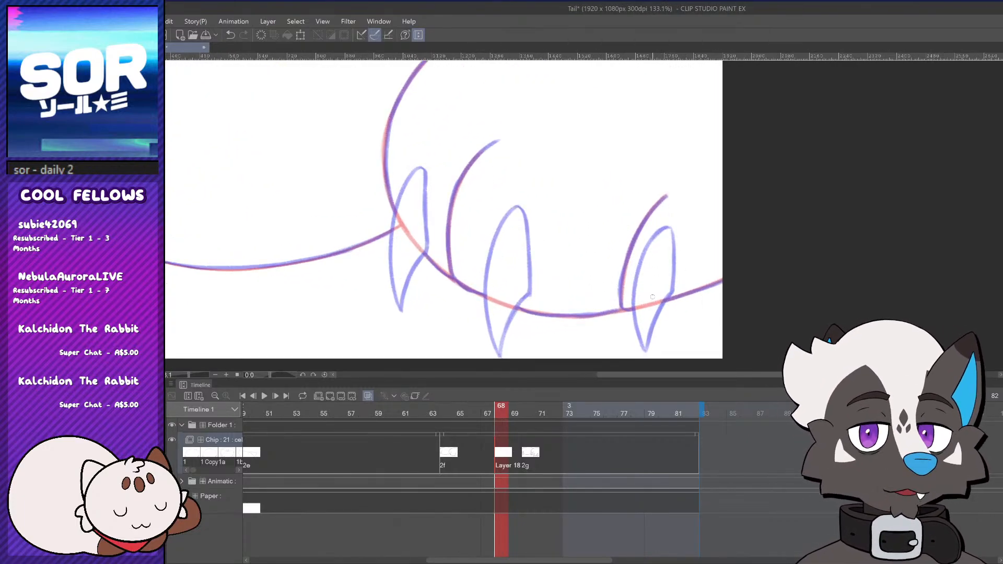
{"action": "scroll", "coordinate": [576, 231], "scroll_direction": "down", "scroll_amount": 5}
{"action": "scroll", "coordinate": [662, 172], "scroll_direction": "up", "scroll_amount": 3}
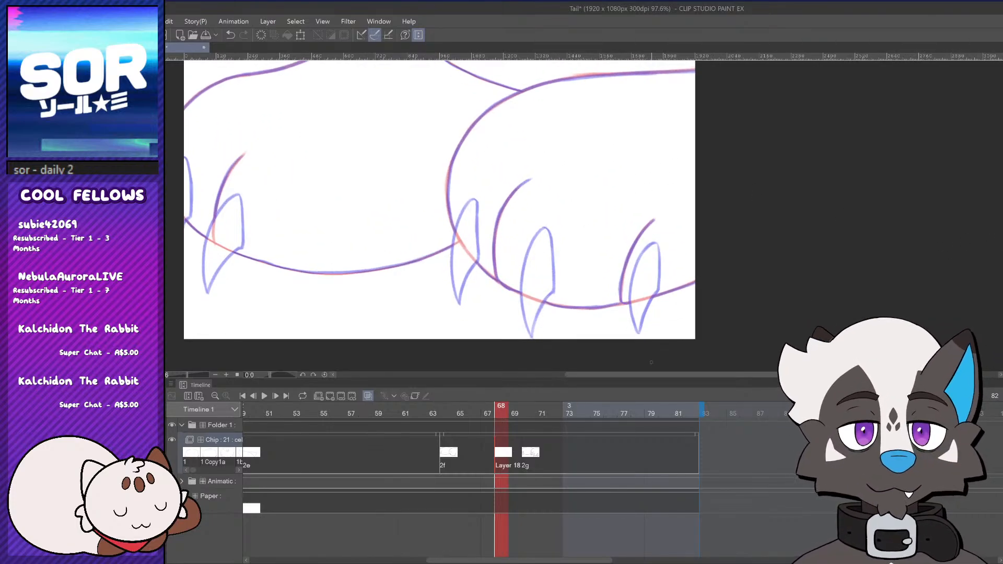
{"action": "scroll", "coordinate": [652, 269], "scroll_direction": "up", "scroll_amount": 3}
{"action": "key", "text": "ctrl+z"}
{"action": "mouse_move", "coordinate": [643, 195]}
{"action": "left_mouse_down"}
{"action": "mouse_move", "coordinate": [600, 261]}
{"action": "mouse_move", "coordinate": [606, 251]}
{"action": "left_mouse_up"}
{"action": "key", "text": "ctrl+z"}
{"action": "scroll", "coordinate": [679, 249], "scroll_direction": "down", "scroll_amount": 5}
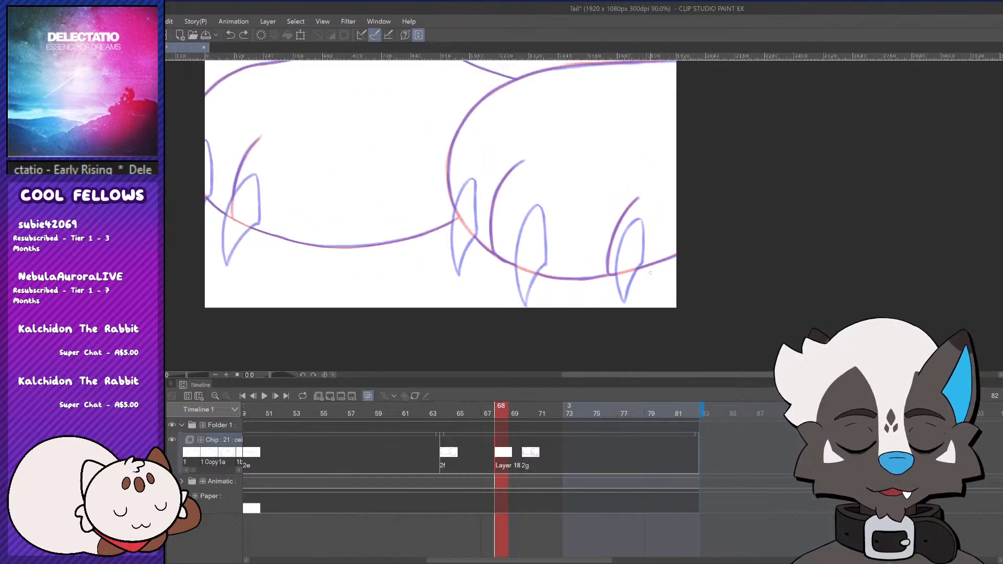
{"action": "mouse_move", "coordinate": [504, 409]}
{"action": "left_mouse_down"}
{"action": "mouse_move", "coordinate": [493, 415]}
{"action": "mouse_move", "coordinate": [500, 433]}
{"action": "mouse_move", "coordinate": [555, 431]}
{"action": "mouse_move", "coordinate": [472, 459]}
{"action": "mouse_move", "coordinate": [541, 436]}
{"action": "mouse_move", "coordinate": [487, 452]}
{"action": "mouse_move", "coordinate": [500, 452]}
{"action": "left_mouse_up"}
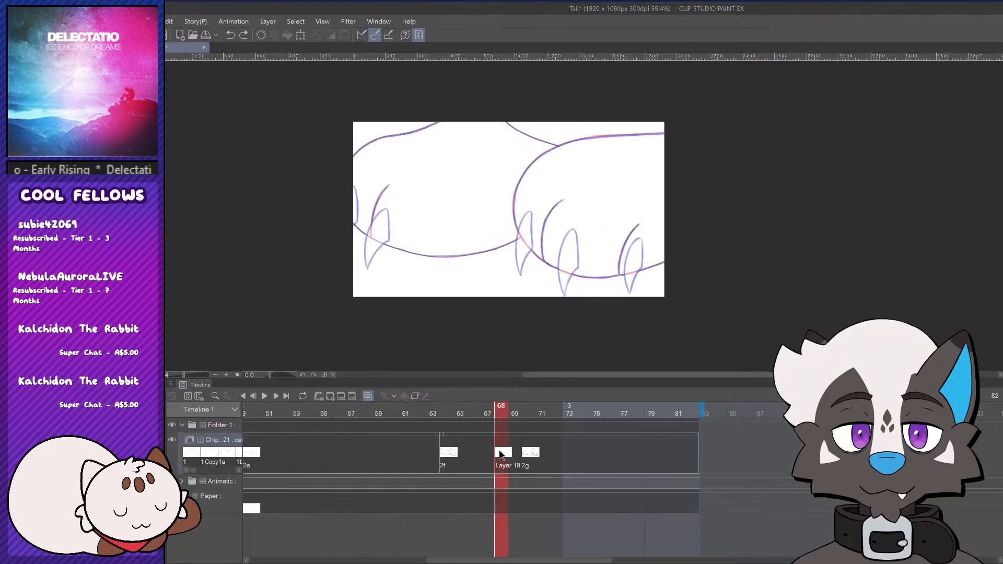
Ink the right paw's upper contour on the frame 68 cel, from its left shoulder to the canvas's right edge
{"action": "scroll", "coordinate": [559, 199], "scroll_direction": "up", "scroll_amount": 2}
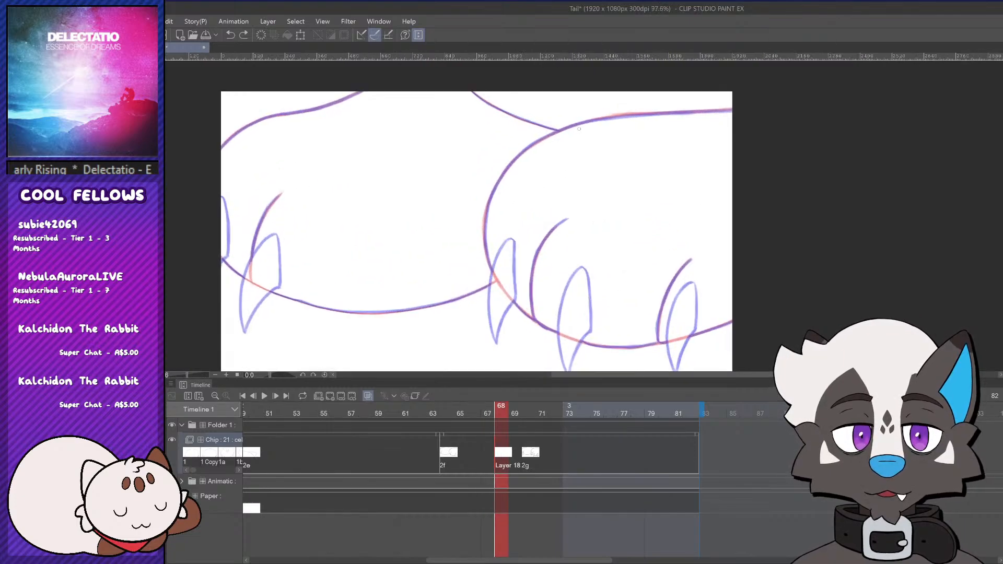
{"action": "mouse_move", "coordinate": [570, 121]}
{"action": "left_mouse_down"}
{"action": "mouse_move", "coordinate": [515, 141]}
{"action": "mouse_move", "coordinate": [487, 200]}
{"action": "mouse_move", "coordinate": [674, 111]}
{"action": "left_mouse_up"}
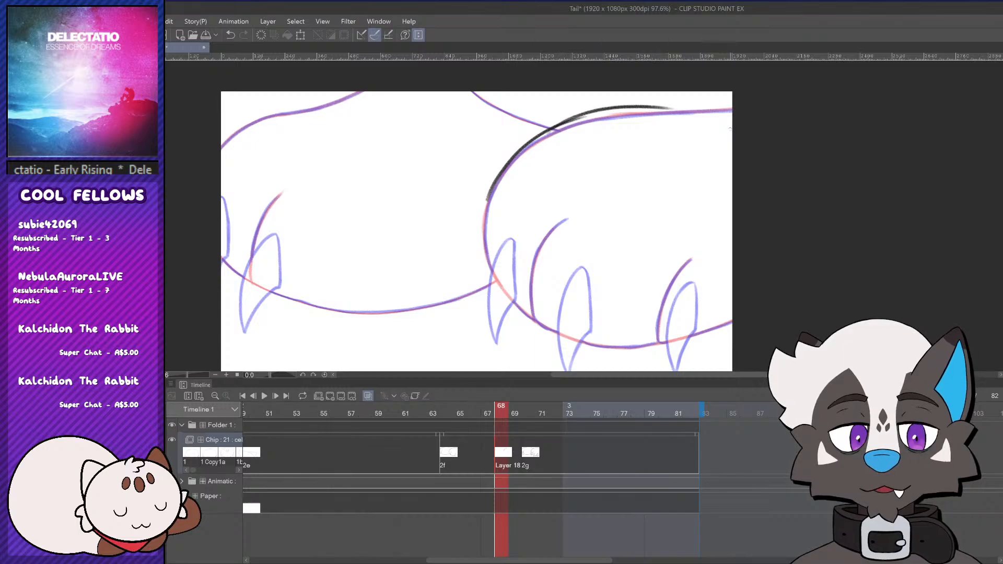
{"action": "left_click_drag", "start_coordinate": [564, 121], "coordinate": [731, 108]}
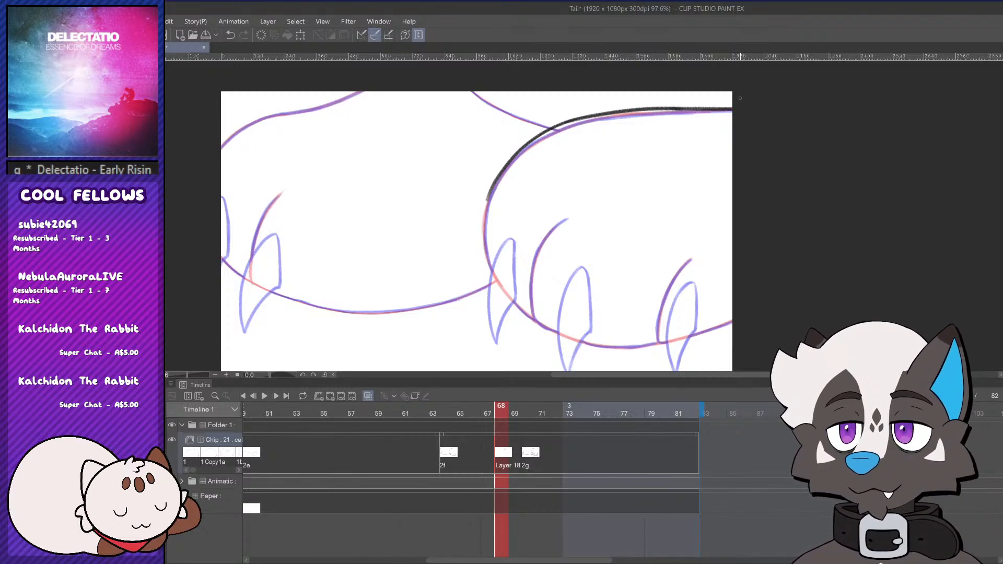
{"action": "key", "text": "ctrl+z"}
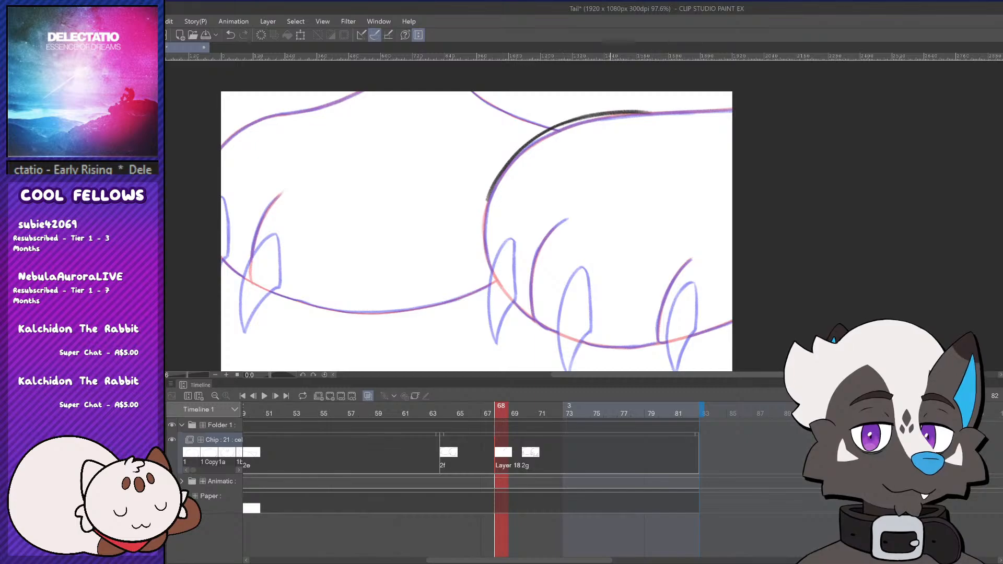
{"action": "left_click_drag", "start_coordinate": [561, 124], "coordinate": [732, 109]}
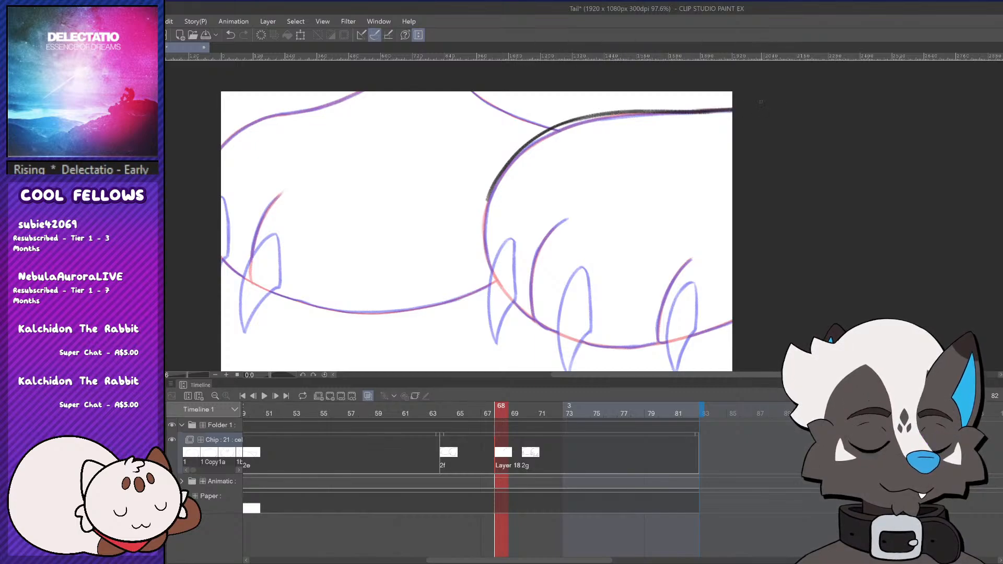
Ink the right paw's left side, continuing the contour down to where it meets the left paw's lower line
{"action": "left_click_drag", "start_coordinate": [487, 214], "coordinate": [485, 259]}
{"action": "key", "text": "ctrl+z"}
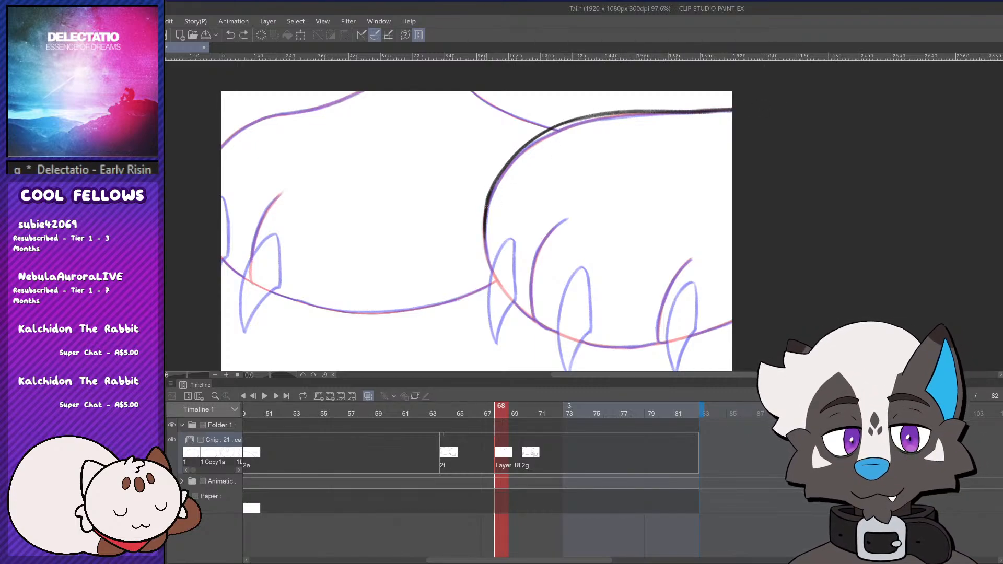
{"action": "left_click_drag", "start_coordinate": [491, 183], "coordinate": [491, 271]}
{"action": "key", "text": "ctrl+z"}
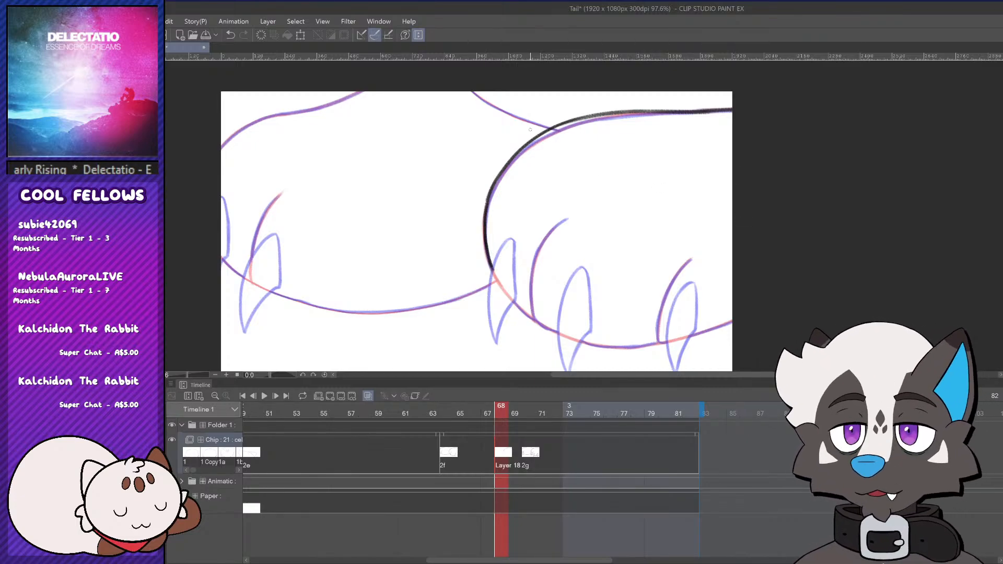
Ink the right paw's rightmost toe line, curving into the lower contour out to the canvas's right edge
{"action": "scroll", "coordinate": [538, 124], "scroll_direction": "down", "scroll_amount": 3}
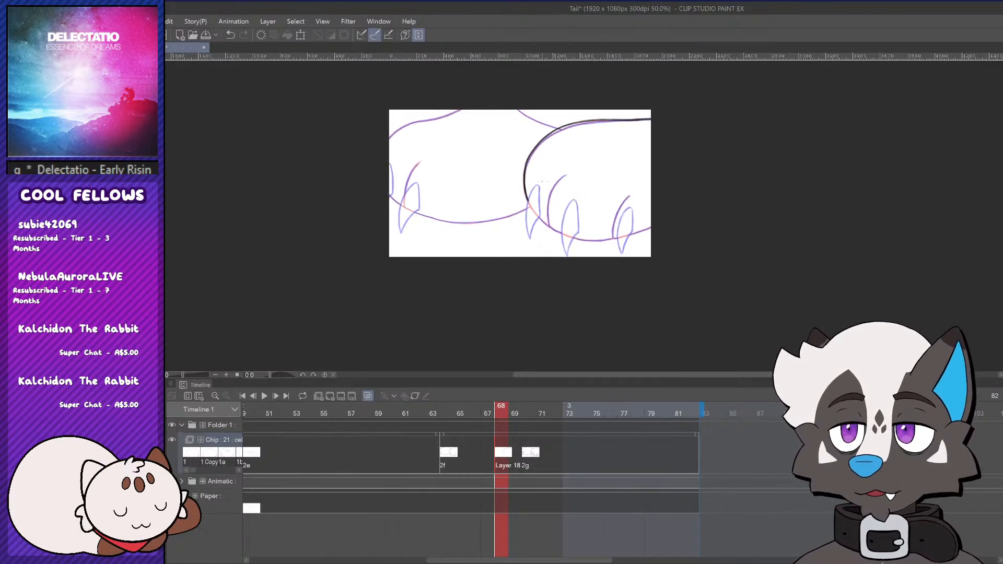
{"action": "scroll", "coordinate": [662, 209], "scroll_direction": "up", "scroll_amount": 2}
{"action": "scroll", "coordinate": [549, 212], "scroll_direction": "up", "scroll_amount": 2}
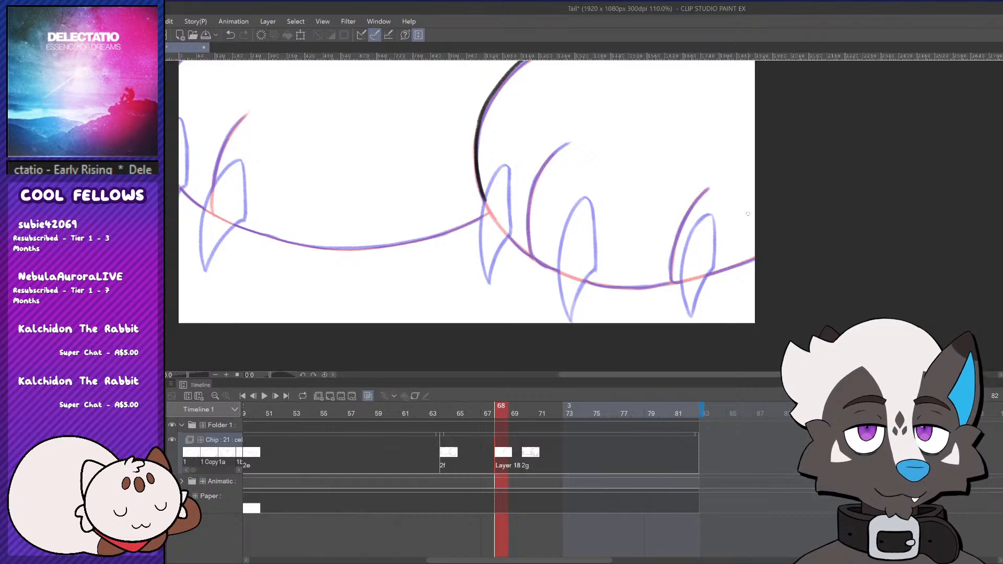
{"action": "left_click_drag", "start_coordinate": [672, 235], "coordinate": [670, 254]}
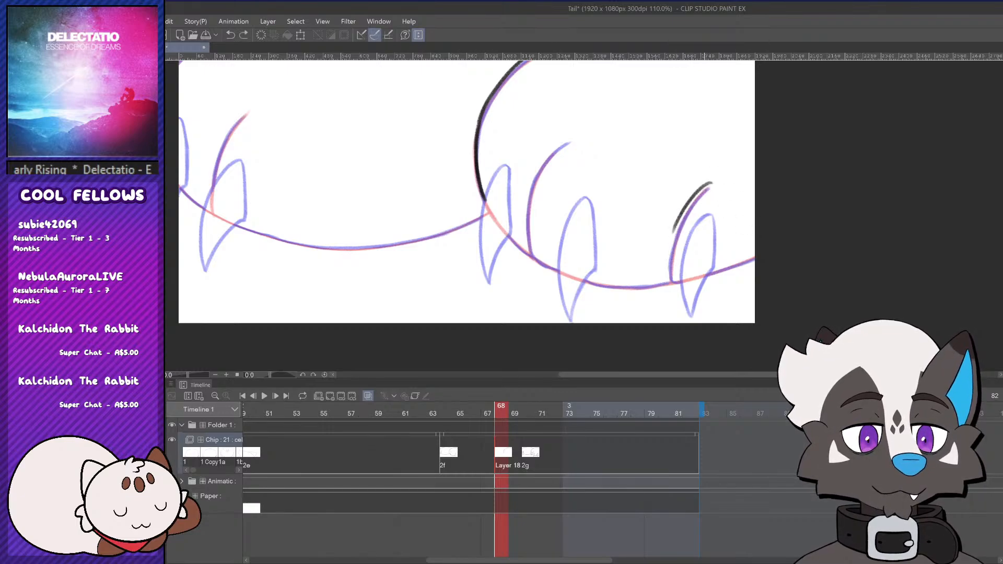
{"action": "key", "text": "ctrl+z"}
{"action": "mouse_move", "coordinate": [709, 184]}
{"action": "left_mouse_down"}
{"action": "mouse_move", "coordinate": [676, 235]}
{"action": "mouse_move", "coordinate": [670, 276]}
{"action": "mouse_move", "coordinate": [679, 280]}
{"action": "mouse_move", "coordinate": [669, 277]}
{"action": "mouse_move", "coordinate": [699, 279]}
{"action": "mouse_move", "coordinate": [677, 281]}
{"action": "mouse_move", "coordinate": [746, 258]}
{"action": "mouse_move", "coordinate": [671, 257]}
{"action": "mouse_move", "coordinate": [685, 277]}
{"action": "mouse_move", "coordinate": [731, 263]}
{"action": "left_mouse_up"}
{"action": "key", "text": "ctrl+z"}
{"action": "key", "text": "ctrl+z"}
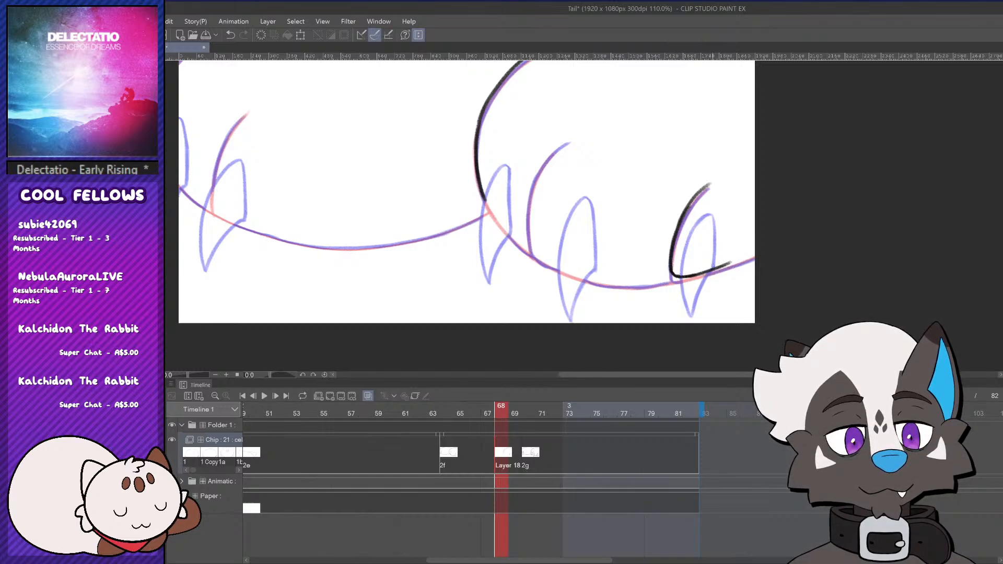
Ink the right paw's middle toe line on the frame 68 cel, continuing along the lower contour to the rightmost toe line
{"action": "left_click_drag", "start_coordinate": [571, 137], "coordinate": [540, 170]}
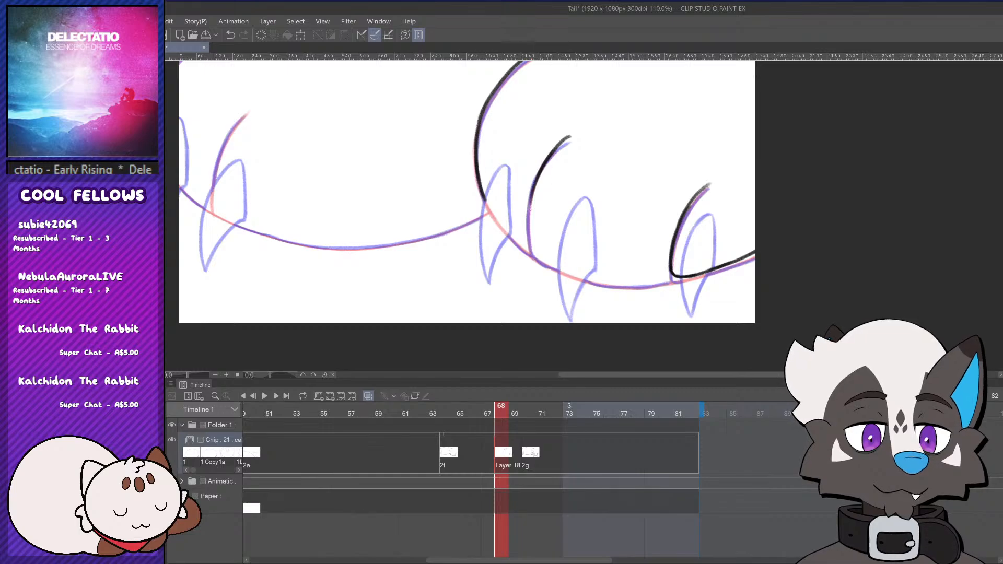
{"action": "mouse_move", "coordinate": [531, 208]}
{"action": "left_mouse_down"}
{"action": "mouse_move", "coordinate": [529, 222]}
{"action": "mouse_move", "coordinate": [563, 269]}
{"action": "left_mouse_up"}
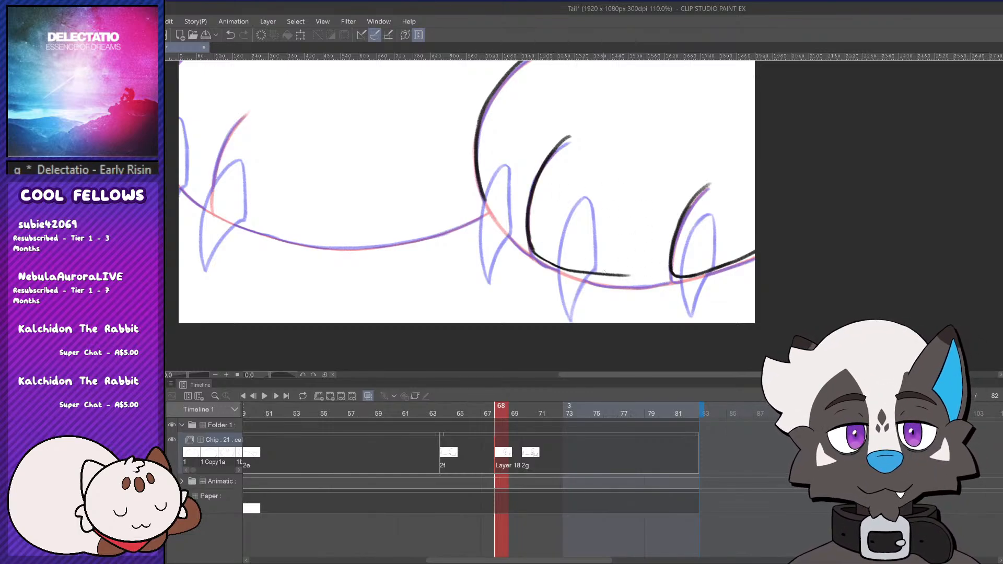
{"action": "key", "text": "ctrl+z"}
{"action": "mouse_move", "coordinate": [547, 261]}
{"action": "left_mouse_down"}
{"action": "mouse_move", "coordinate": [642, 282]}
{"action": "mouse_move", "coordinate": [673, 274]}
{"action": "left_mouse_up"}
{"action": "key", "text": "ctrl+z"}
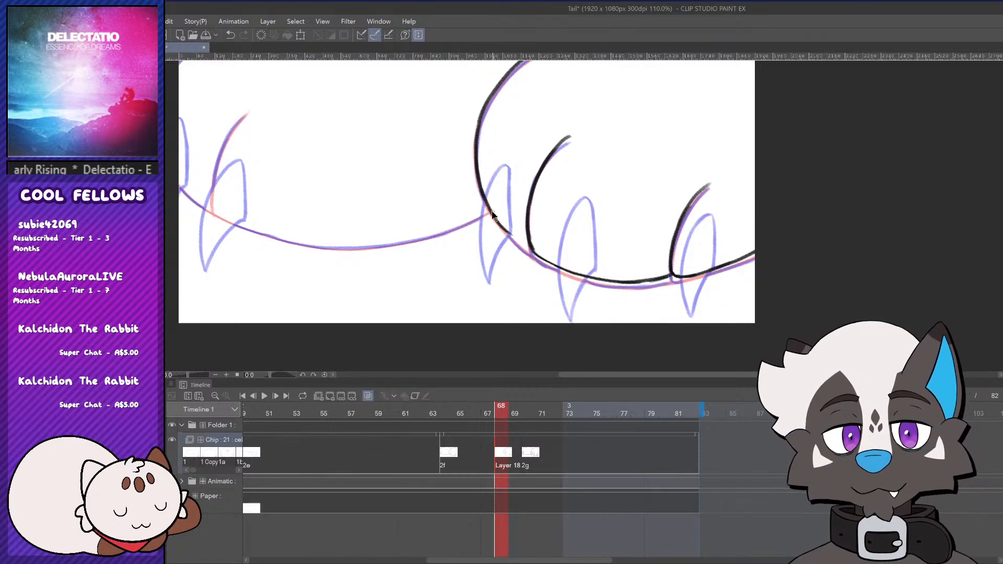
Play the animation from the start and compare cel 2g at frame 70 with the new in-between drawing
{"action": "scroll", "coordinate": [521, 238], "scroll_direction": "down", "scroll_amount": 5}
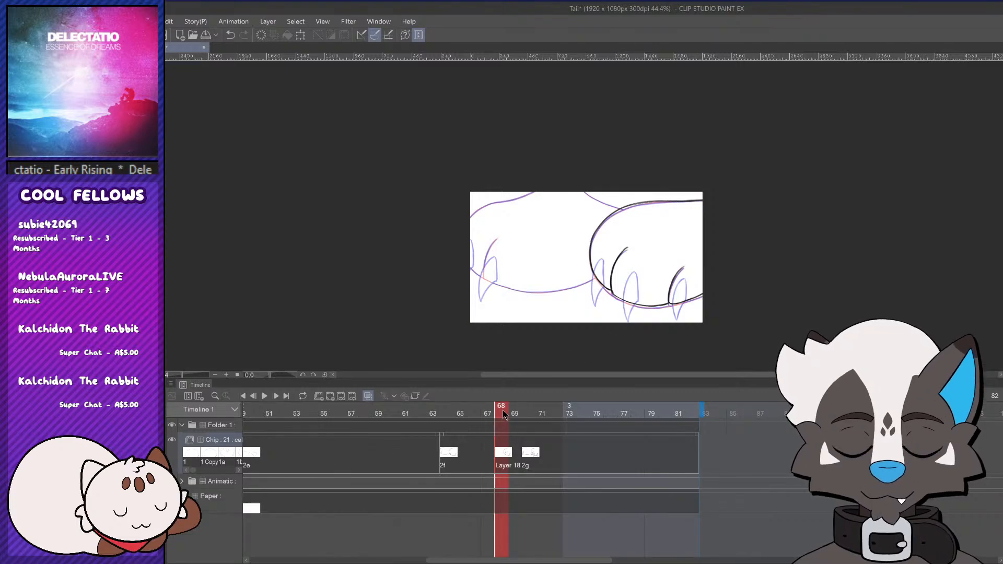
{"action": "left_click_drag", "start_coordinate": [505, 415], "coordinate": [479, 435]}
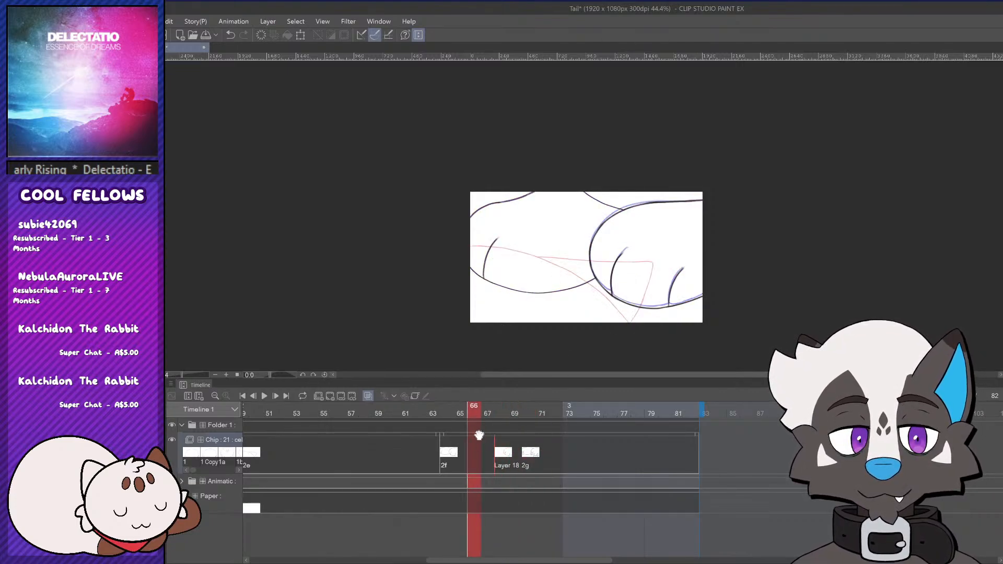
{"action": "left_click", "coordinate": [264, 397]}
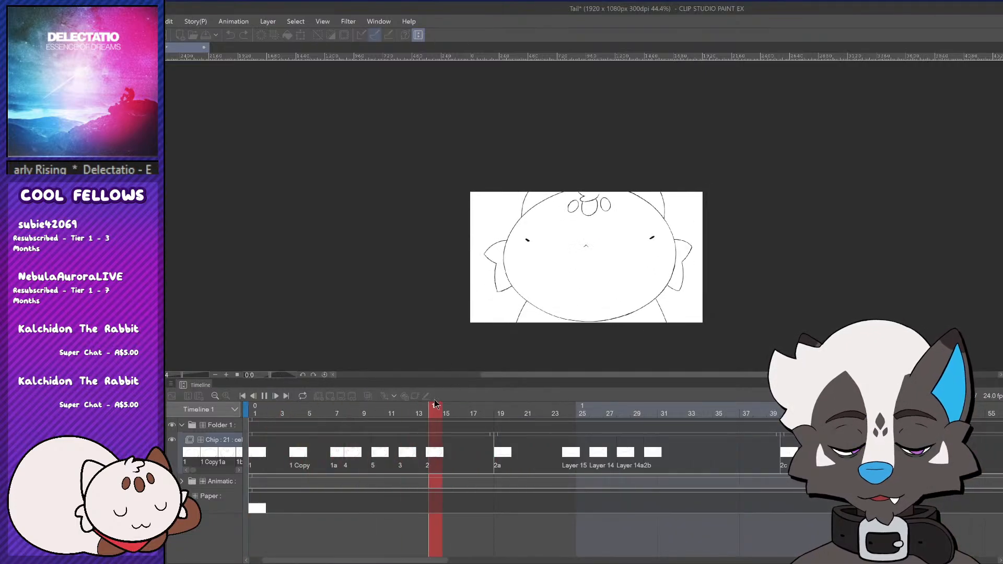
{"action": "left_click", "coordinate": [265, 397]}
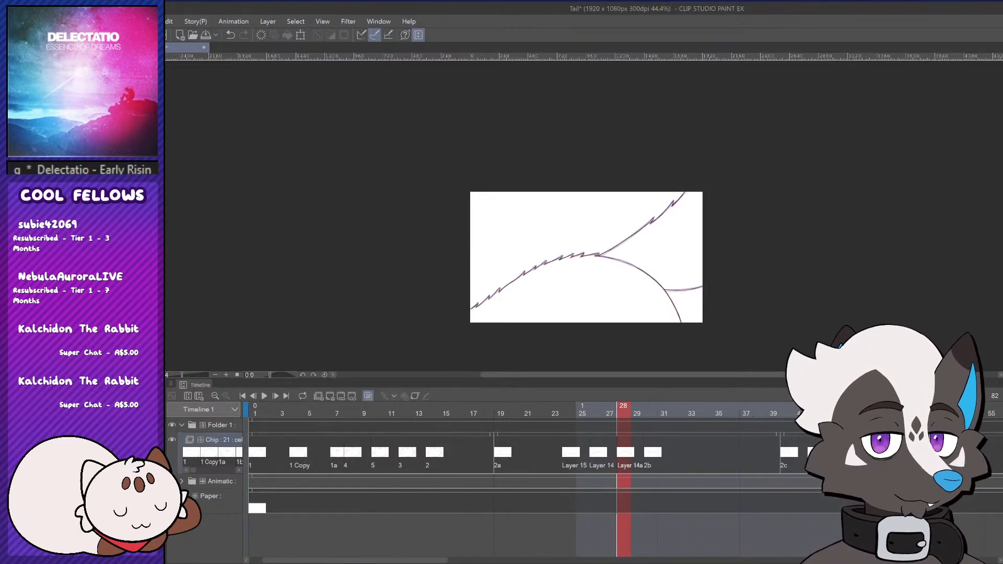
{"action": "left_click_drag", "start_coordinate": [420, 559], "coordinate": [608, 543]}
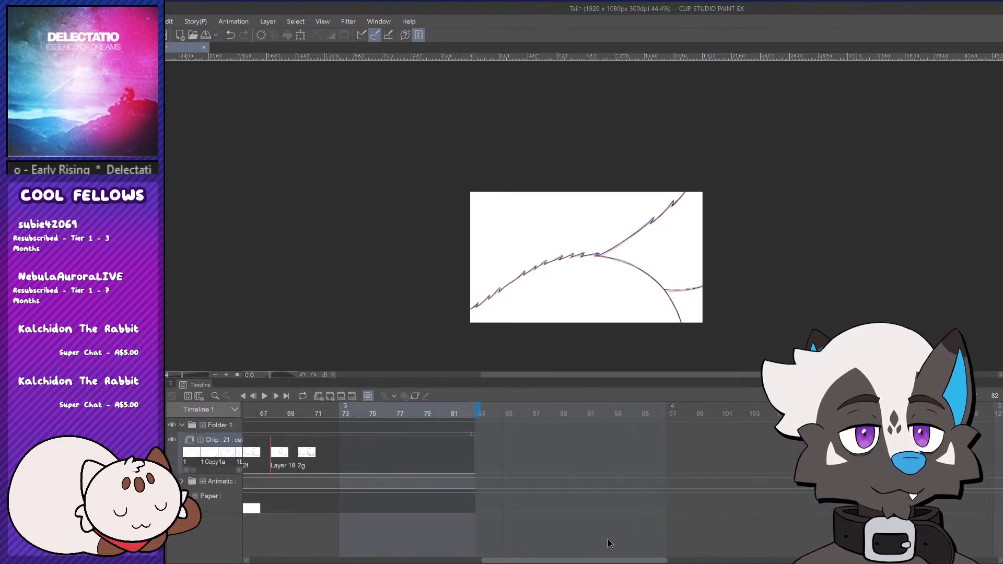
{"action": "scroll", "coordinate": [608, 543], "scroll_direction": "left", "scroll_amount": 5}
{"action": "left_click", "coordinate": [593, 458]}
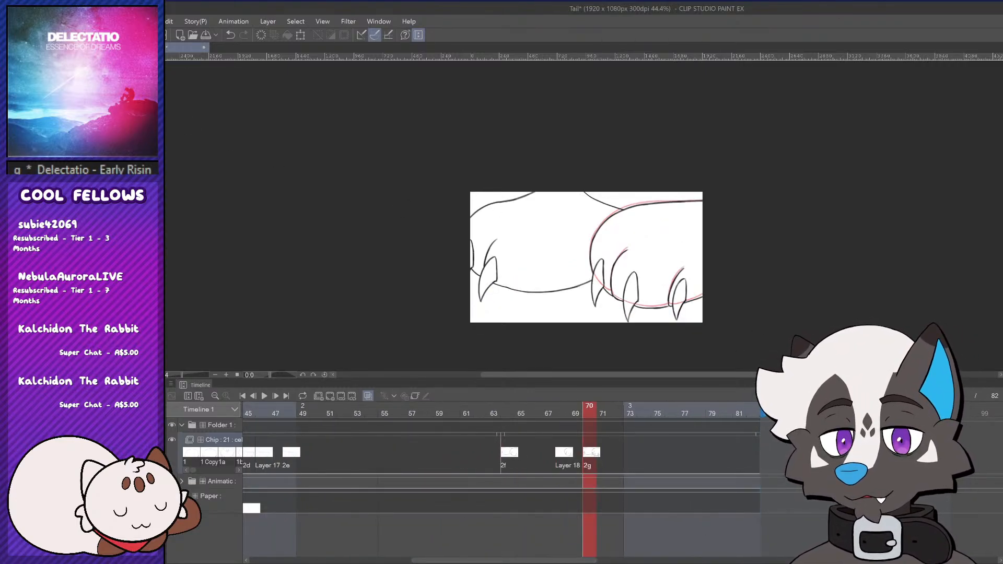
{"action": "scroll", "coordinate": [727, 285], "scroll_direction": "up", "scroll_amount": 1}
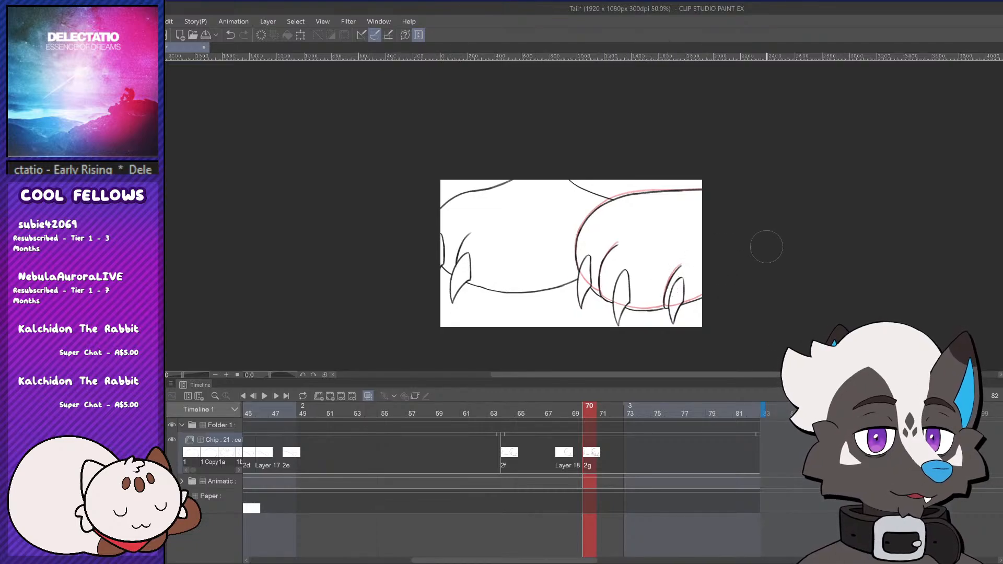
Hide the onion skin and examine the clean paw and claw lines on cel 2g
{"action": "left_click", "coordinate": [368, 396]}
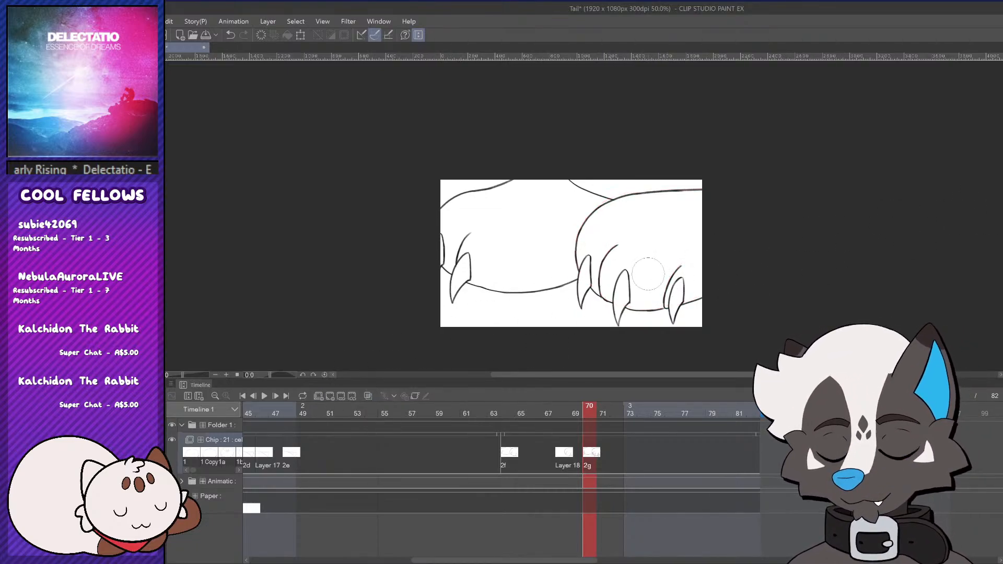
{"action": "mouse_move", "coordinate": [726, 268]}
{"action": "left_mouse_down"}
{"action": "mouse_move", "coordinate": [724, 213]}
{"action": "mouse_move", "coordinate": [582, 174]}
{"action": "mouse_move", "coordinate": [524, 126]}
{"action": "left_mouse_up"}
{"action": "mouse_move", "coordinate": [820, 305]}
{"action": "left_mouse_down"}
{"action": "mouse_move", "coordinate": [716, 268]}
{"action": "mouse_move", "coordinate": [771, 177]}
{"action": "mouse_move", "coordinate": [593, 177]}
{"action": "mouse_move", "coordinate": [470, 202]}
{"action": "mouse_move", "coordinate": [372, 337]}
{"action": "left_mouse_up"}
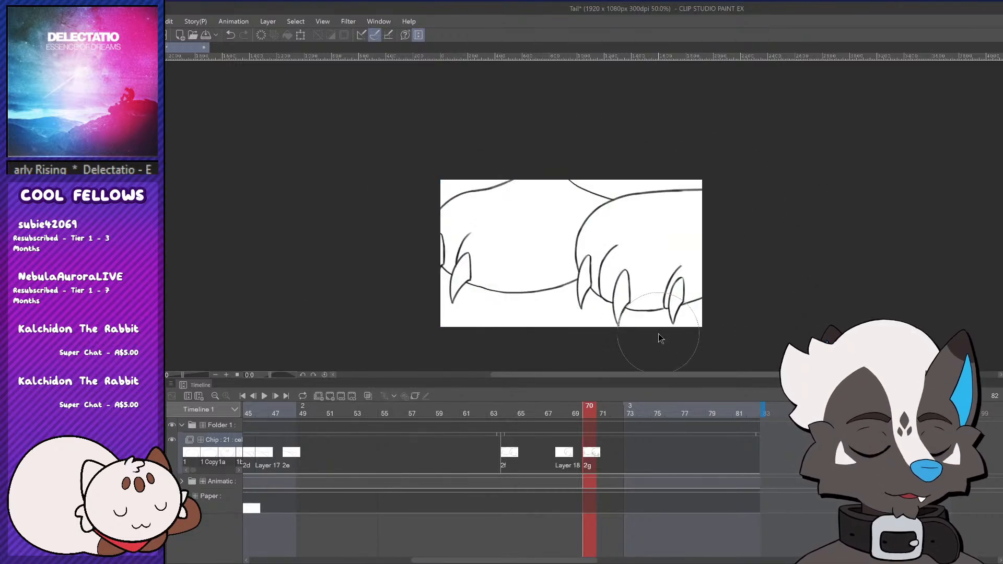
{"action": "key", "text": "ctrl+z"}
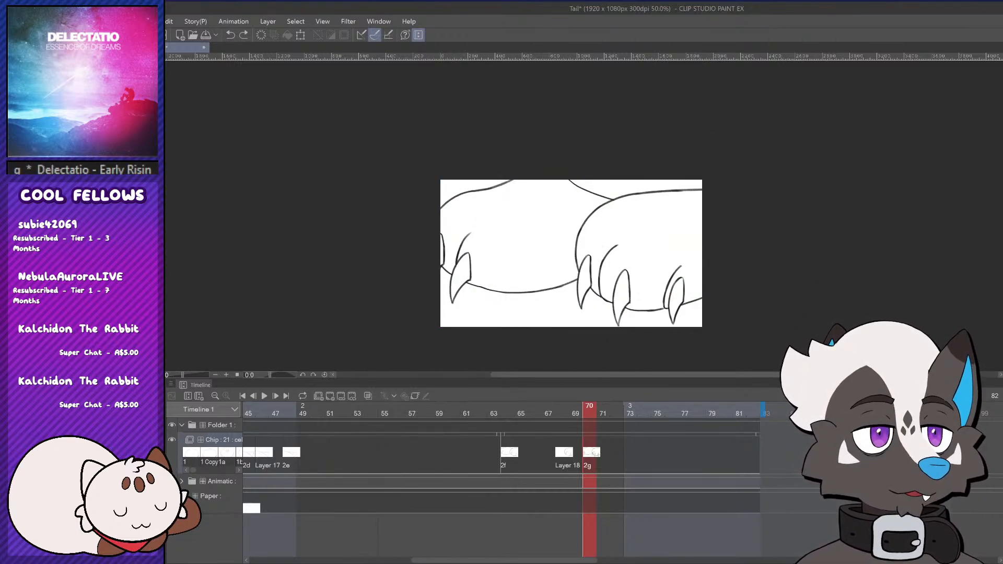
{"action": "mouse_move", "coordinate": [752, 272]}
{"action": "left_mouse_down"}
{"action": "mouse_move", "coordinate": [549, 225]}
{"action": "mouse_move", "coordinate": [455, 292]}
{"action": "mouse_move", "coordinate": [449, 319]}
{"action": "left_mouse_up"}
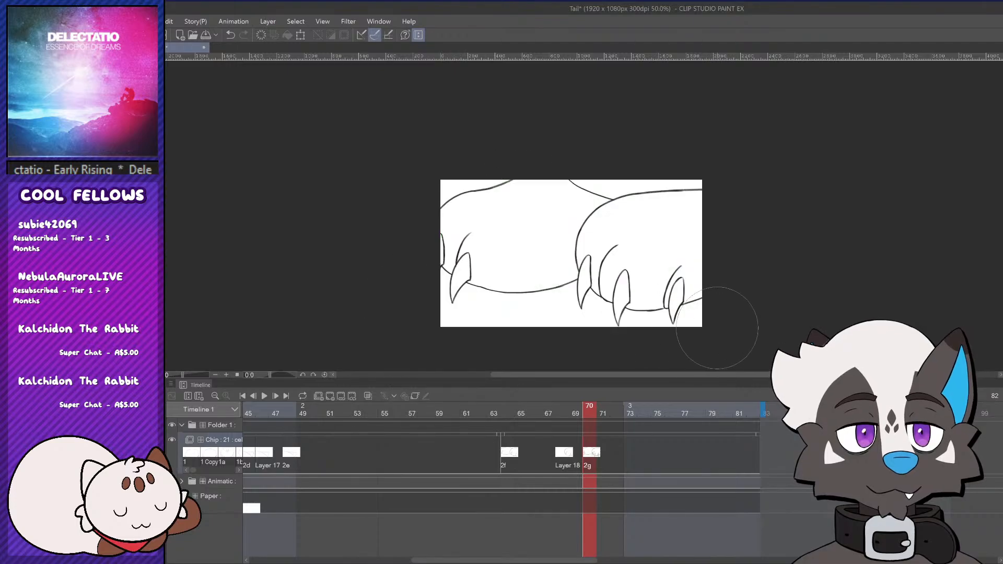
{"action": "mouse_move", "coordinate": [723, 295]}
{"action": "left_mouse_down"}
{"action": "mouse_move", "coordinate": [478, 201]}
{"action": "mouse_move", "coordinate": [473, 188]}
{"action": "left_mouse_up"}
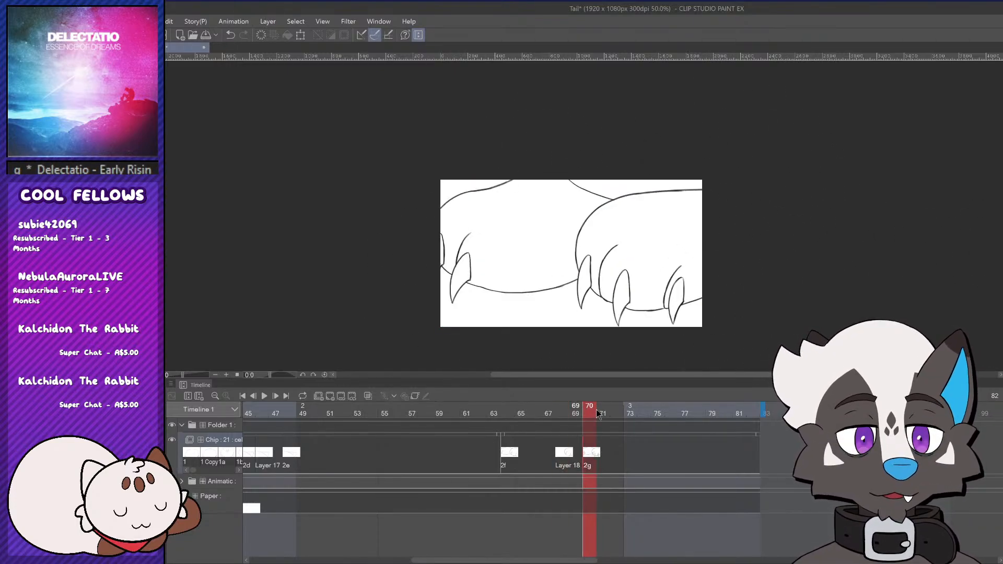
Scrub the timeline between frames 60 and 73 to examine how the tail and paw cels follow each other
{"action": "left_click", "coordinate": [575, 418]}
{"action": "left_click", "coordinate": [614, 408]}
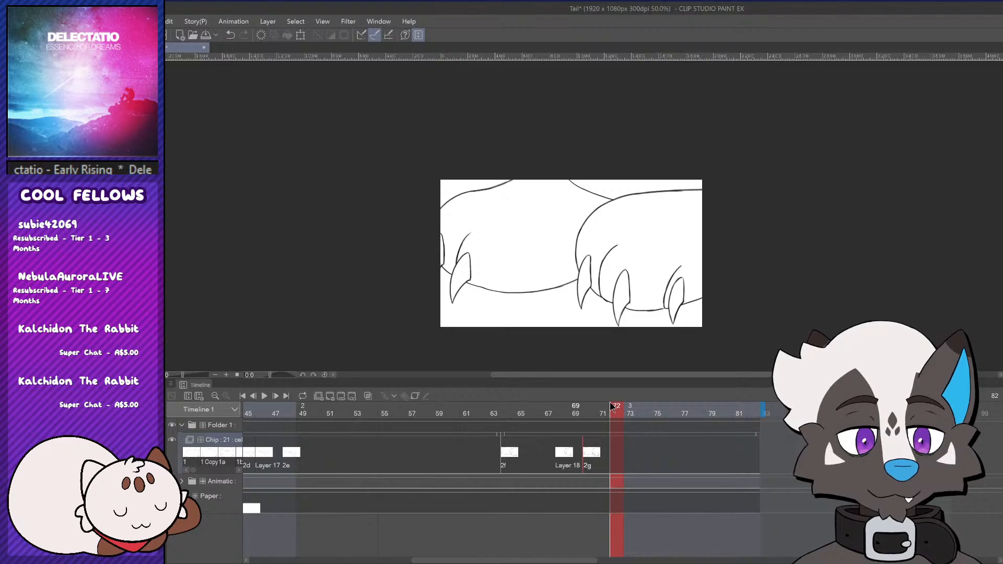
{"action": "left_click", "coordinate": [481, 410]}
{"action": "left_click", "coordinate": [616, 408]}
{"action": "mouse_move", "coordinate": [672, 346]}
{"action": "left_mouse_down"}
{"action": "mouse_move", "coordinate": [754, 209]}
{"action": "mouse_move", "coordinate": [605, 171]}
{"action": "mouse_move", "coordinate": [465, 209]}
{"action": "left_mouse_up"}
{"action": "mouse_move", "coordinate": [642, 149]}
{"action": "left_mouse_down"}
{"action": "mouse_move", "coordinate": [555, 143]}
{"action": "mouse_move", "coordinate": [563, 236]}
{"action": "mouse_move", "coordinate": [674, 319]}
{"action": "left_mouse_up"}
{"action": "left_click", "coordinate": [448, 444]}
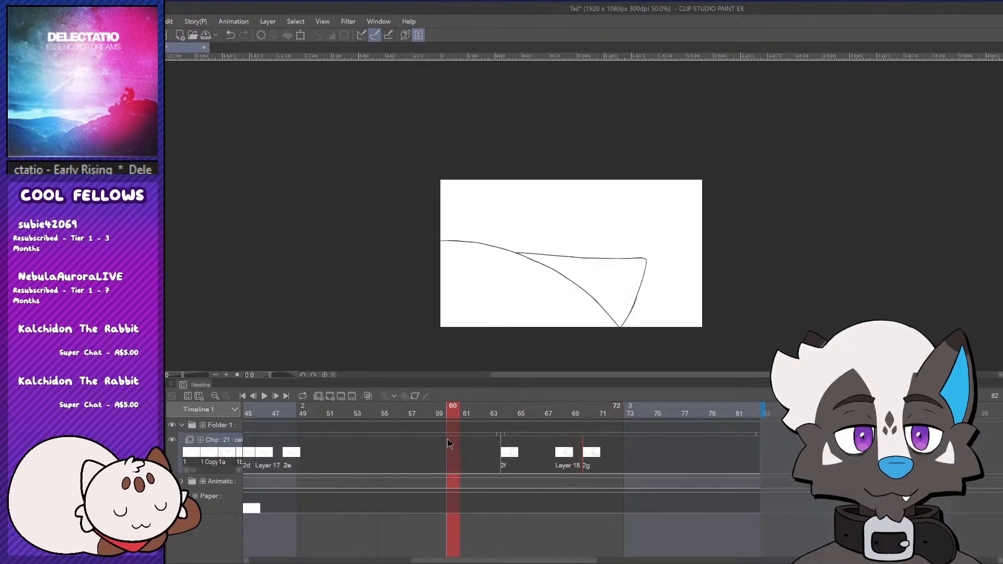
{"action": "left_click", "coordinate": [617, 411]}
{"action": "left_click", "coordinate": [630, 410]}
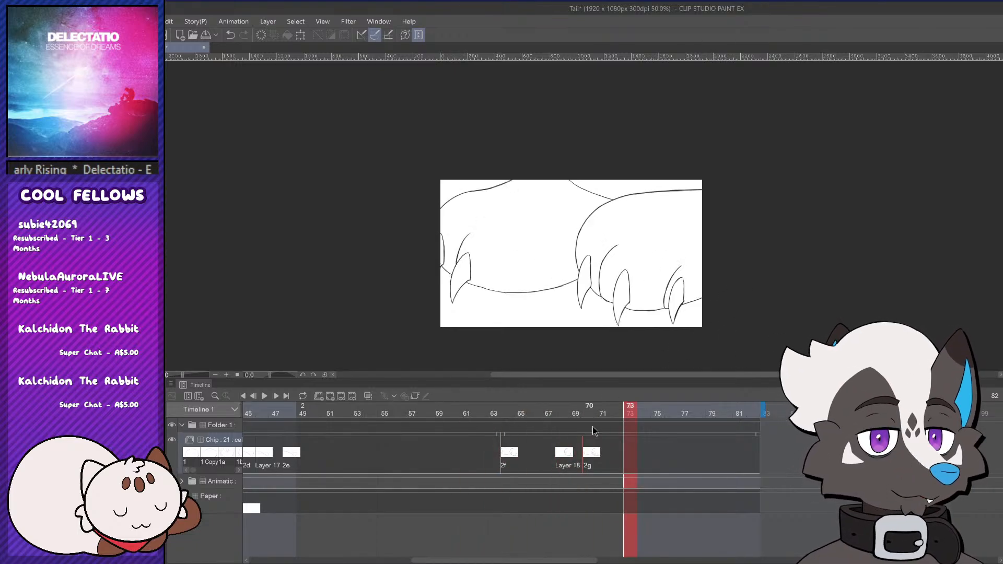
{"action": "left_click", "coordinate": [535, 412]}
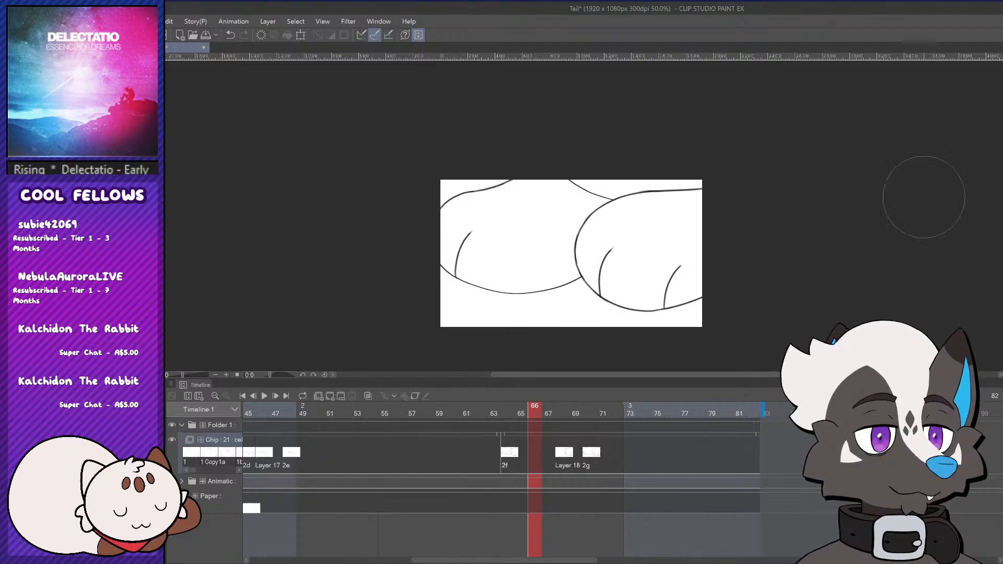
Compare the right paw's lines across frames 66 to 69, clearing the trial brush stroke made over cel 2f
{"action": "mouse_move", "coordinate": [922, 197]}
{"action": "left_mouse_down"}
{"action": "mouse_move", "coordinate": [601, 148]}
{"action": "mouse_move", "coordinate": [618, 174]}
{"action": "mouse_move", "coordinate": [529, 276]}
{"action": "mouse_move", "coordinate": [541, 329]}
{"action": "mouse_move", "coordinate": [731, 319]}
{"action": "mouse_move", "coordinate": [643, 315]}
{"action": "left_mouse_up"}
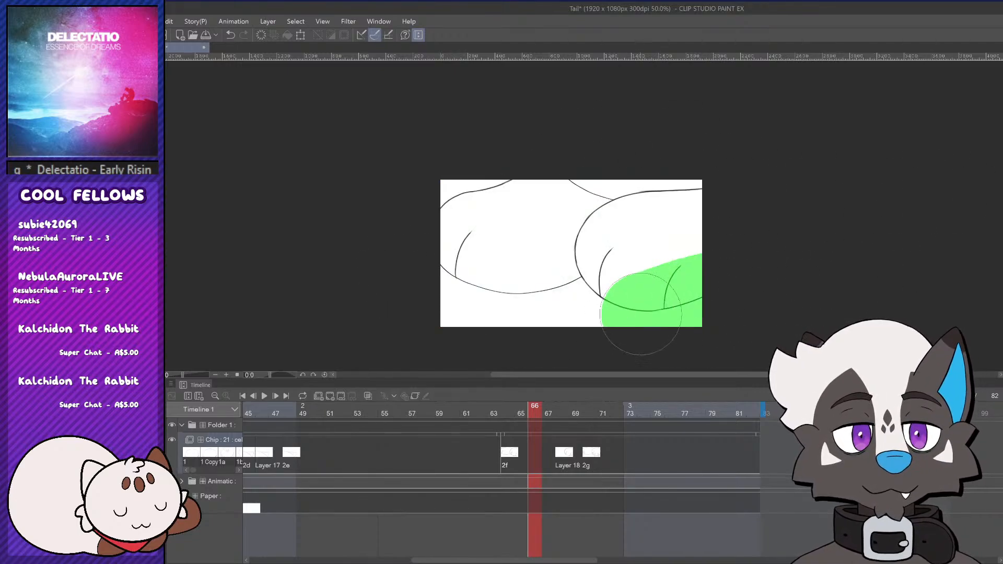
{"action": "key", "text": "ctrl+z"}
{"action": "mouse_move", "coordinate": [563, 412]}
{"action": "left_mouse_down"}
{"action": "mouse_move", "coordinate": [591, 412]}
{"action": "mouse_move", "coordinate": [555, 410]}
{"action": "left_mouse_up"}
{"action": "left_click", "coordinate": [568, 449]}
{"action": "mouse_move", "coordinate": [721, 260]}
{"action": "left_mouse_down"}
{"action": "mouse_move", "coordinate": [610, 323]}
{"action": "mouse_move", "coordinate": [555, 251]}
{"action": "mouse_move", "coordinate": [678, 205]}
{"action": "left_mouse_up"}
{"action": "mouse_move", "coordinate": [565, 414]}
{"action": "left_mouse_down"}
{"action": "mouse_move", "coordinate": [601, 416]}
{"action": "mouse_move", "coordinate": [574, 412]}
{"action": "left_mouse_up"}
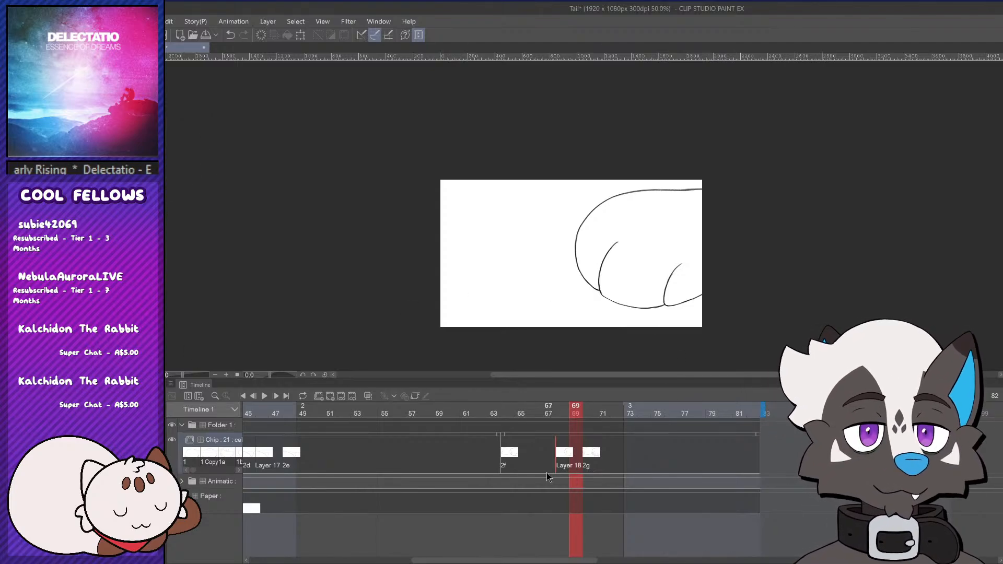
Return to the in-between cel at frame 68 and turn the onion skin back on
{"action": "left_click", "coordinate": [562, 460]}
{"action": "left_click", "coordinate": [368, 396]}
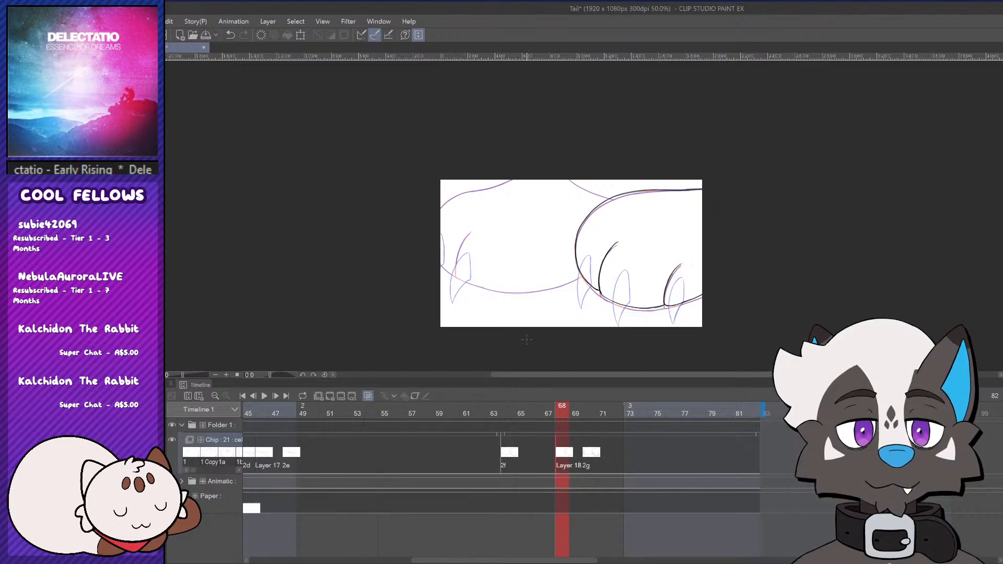
{"action": "scroll", "coordinate": [526, 340], "scroll_direction": "up", "scroll_amount": 1}
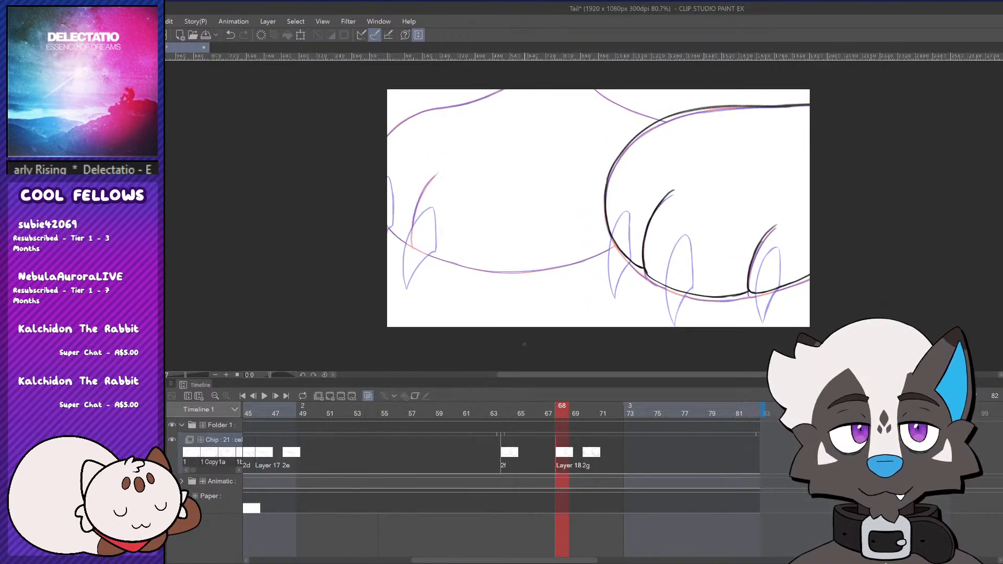
{"action": "scroll", "coordinate": [525, 343], "scroll_direction": "down", "scroll_amount": 2}
{"action": "scroll", "coordinate": [718, 185], "scroll_direction": "up", "scroll_amount": 1}
{"action": "scroll", "coordinate": [718, 185], "scroll_direction": "down", "scroll_amount": 2}
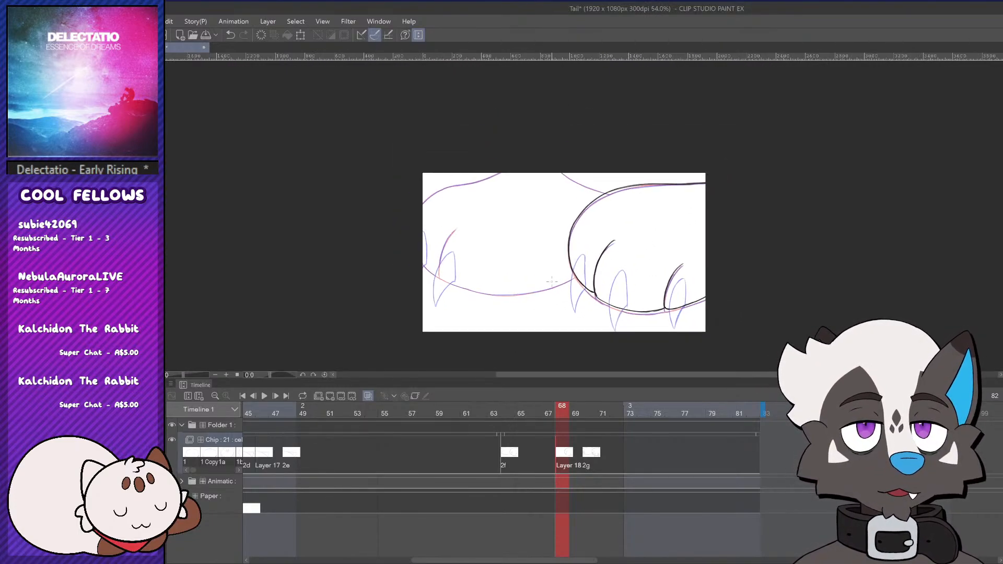
{"action": "scroll", "coordinate": [717, 209], "scroll_direction": "up", "scroll_amount": 4}
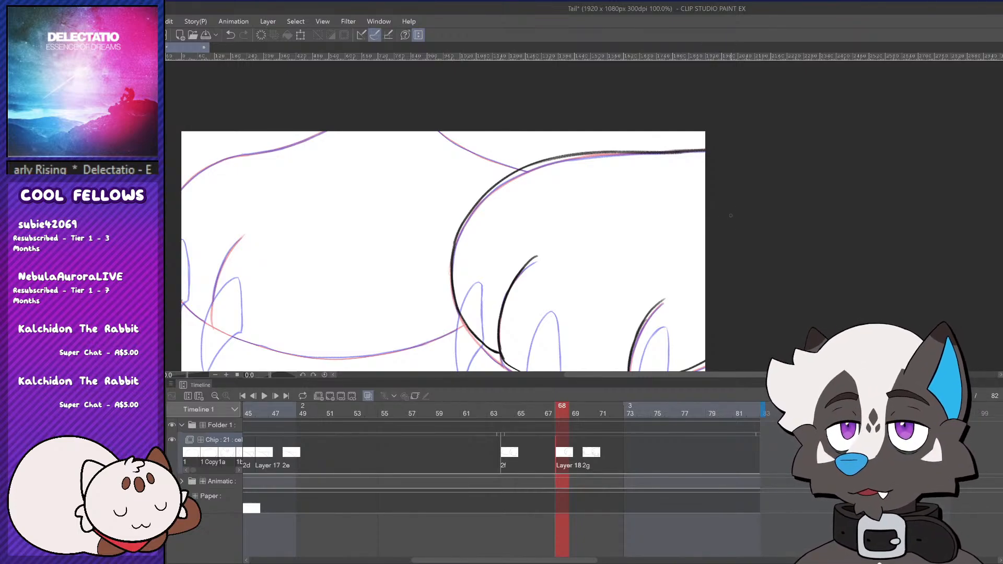
{"action": "scroll", "coordinate": [595, 274], "scroll_direction": "down", "scroll_amount": 1}
{"action": "scroll", "coordinate": [596, 275], "scroll_direction": "down", "scroll_amount": 1}
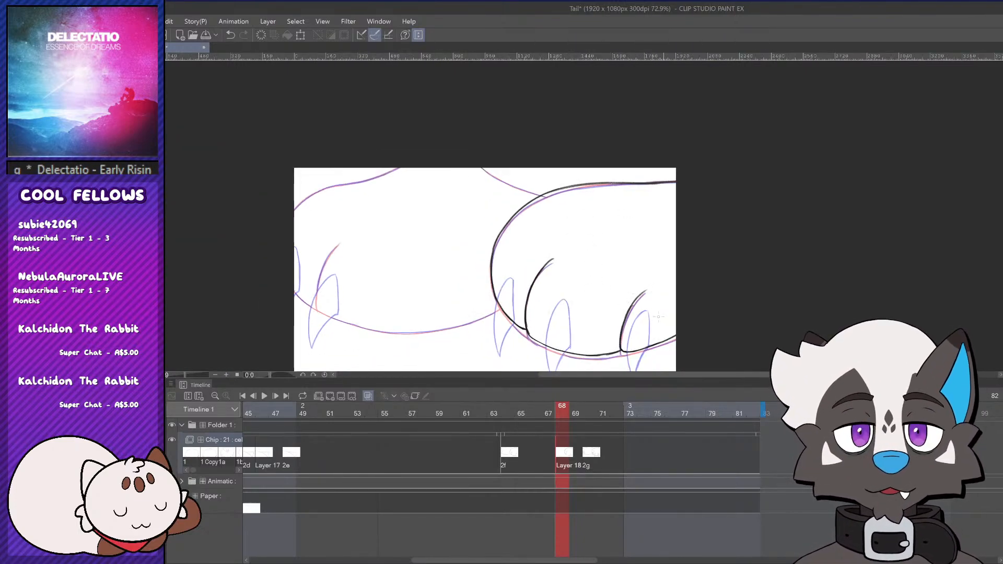
Ink the left paw's toe line on the frame 68 cel, curving its lower end toward the bottom contour
{"action": "left_click_drag", "start_coordinate": [737, 376], "coordinate": [661, 382]}
{"action": "scroll", "coordinate": [594, 355], "scroll_direction": "up", "scroll_amount": 2}
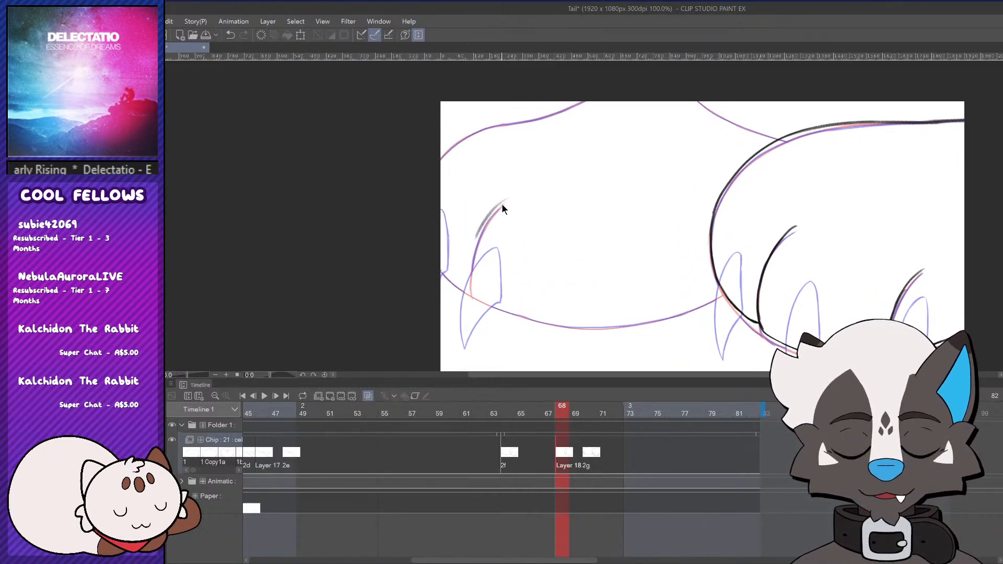
{"action": "key", "text": "ctrl+z"}
{"action": "mouse_move", "coordinate": [511, 198]}
{"action": "left_mouse_down"}
{"action": "mouse_move", "coordinate": [473, 254]}
{"action": "mouse_move", "coordinate": [474, 292]}
{"action": "mouse_move", "coordinate": [486, 304]}
{"action": "left_mouse_up"}
{"action": "key", "text": "ctrl+z"}
{"action": "key", "text": "ctrl+z"}
{"action": "left_click_drag", "start_coordinate": [472, 261], "coordinate": [490, 301]}
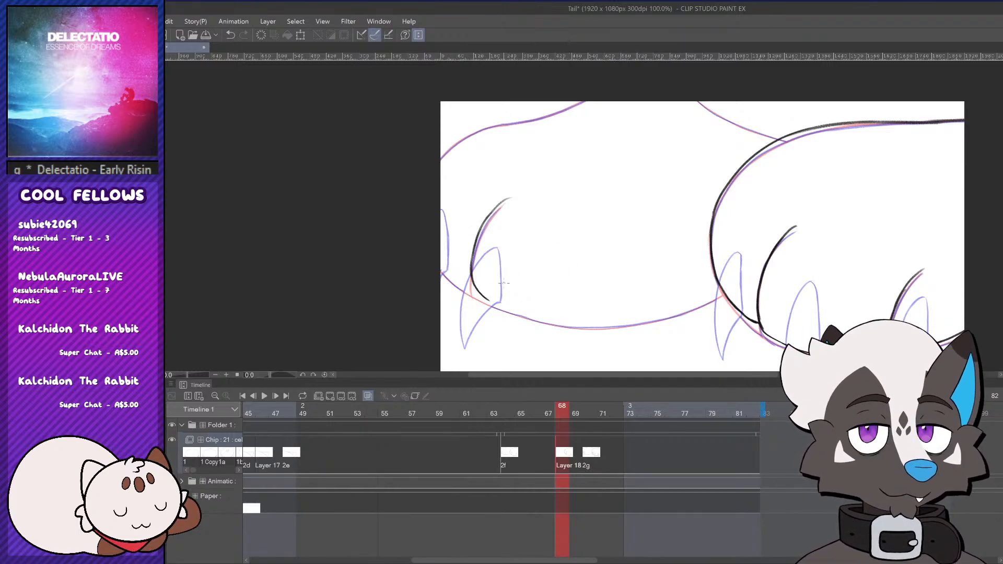
Try to ink the left paw's lower contour rightward from the toe line, and clear the trial strokes
{"action": "mouse_move", "coordinate": [480, 289]}
{"action": "left_mouse_down"}
{"action": "mouse_move", "coordinate": [594, 316]}
{"action": "mouse_move", "coordinate": [549, 313]}
{"action": "mouse_move", "coordinate": [617, 317]}
{"action": "mouse_move", "coordinate": [604, 314]}
{"action": "left_mouse_up"}
{"action": "key", "text": "ctrl+z"}
{"action": "key", "text": "ctrl+z"}
{"action": "key", "text": "ctrl+z"}
{"action": "left_click_drag", "start_coordinate": [482, 295], "coordinate": [602, 321]}
{"action": "key", "text": "ctrl+z"}
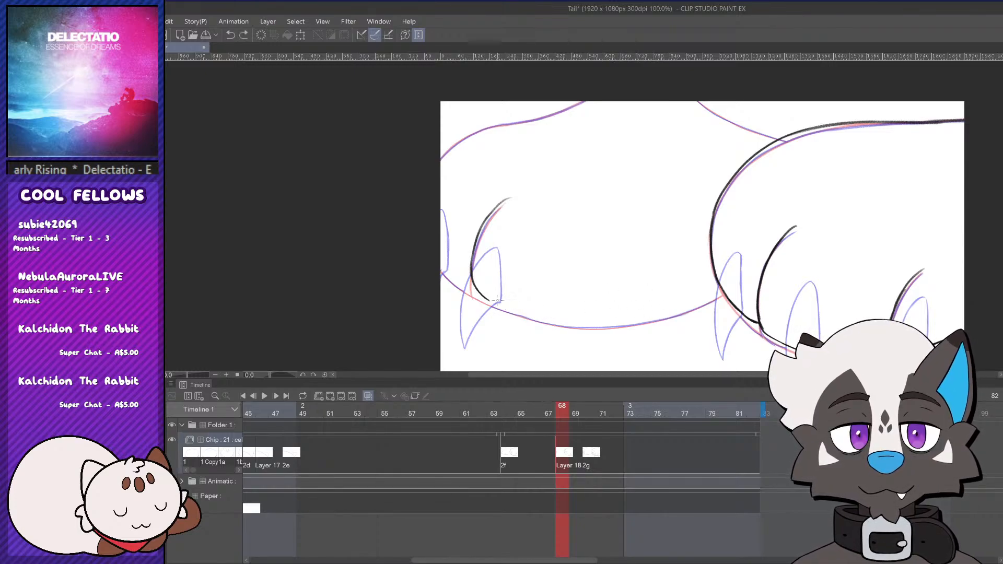
{"action": "left_click_drag", "start_coordinate": [497, 300], "coordinate": [589, 320]}
{"action": "left_click_drag", "start_coordinate": [490, 300], "coordinate": [580, 317]}
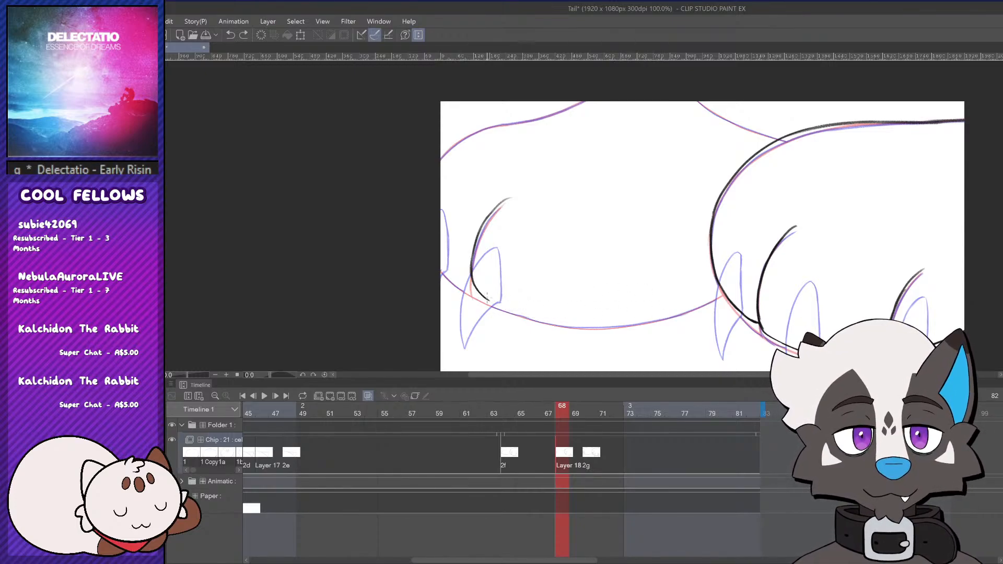
{"action": "mouse_move", "coordinate": [487, 298]}
{"action": "left_mouse_down"}
{"action": "mouse_move", "coordinate": [598, 323]}
{"action": "mouse_move", "coordinate": [677, 310]}
{"action": "left_mouse_up"}
{"action": "key", "text": "ctrl+z"}
{"action": "key", "text": "ctrl+z"}
{"action": "left_click_drag", "start_coordinate": [487, 300], "coordinate": [583, 322]}
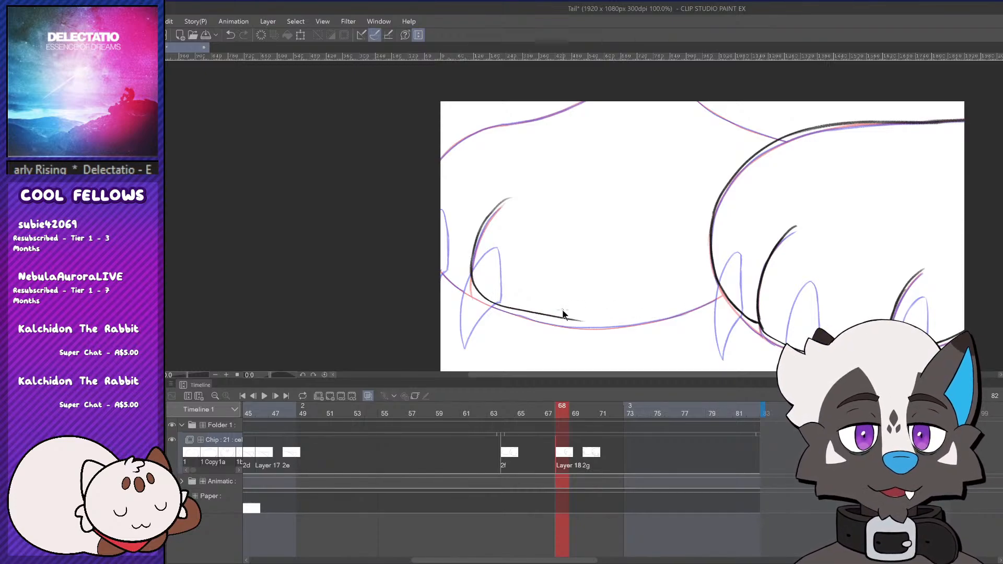
{"action": "key", "text": "ctrl+z"}
{"action": "left_click_drag", "start_coordinate": [487, 300], "coordinate": [609, 324]}
{"action": "key", "text": "ctrl+z"}
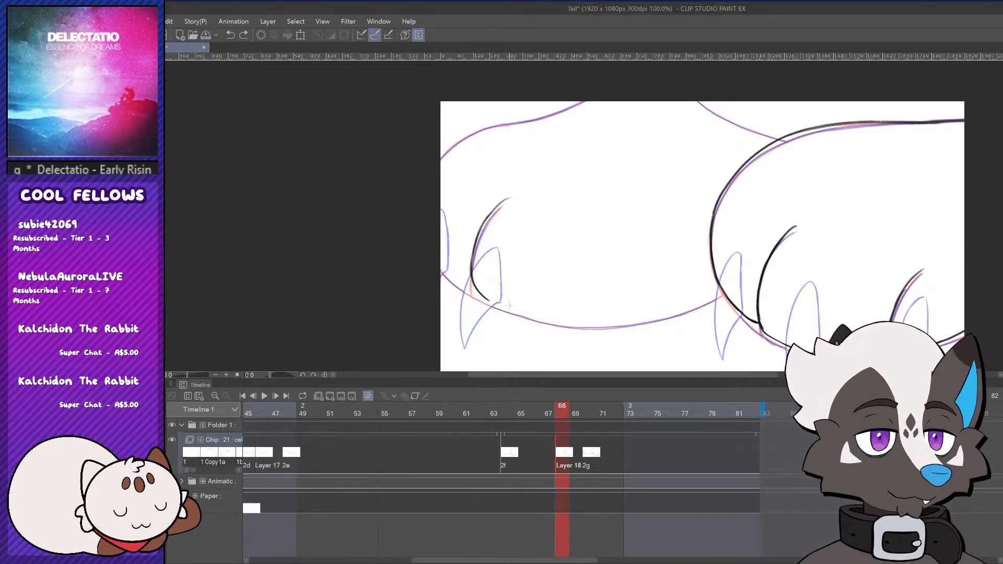
{"action": "mouse_move", "coordinate": [487, 299]}
{"action": "left_mouse_down"}
{"action": "mouse_move", "coordinate": [507, 311]}
{"action": "mouse_move", "coordinate": [636, 318]}
{"action": "mouse_move", "coordinate": [582, 322]}
{"action": "left_mouse_up"}
{"action": "key", "text": "ctrl+z"}
{"action": "key", "text": "ctrl+z"}
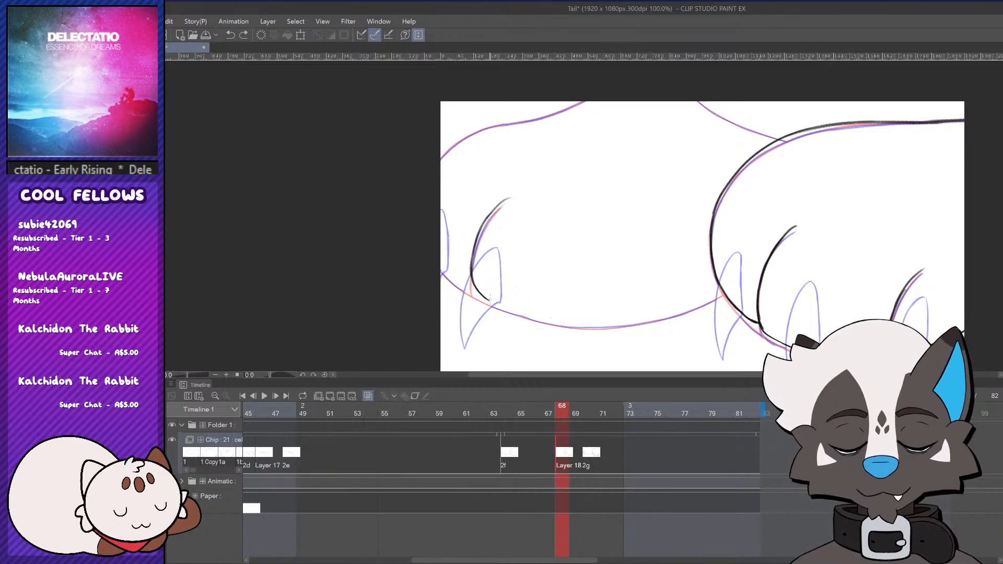
Ink the first stretch of the left paw's lower contour on the frame 68 cel, rightward from the toe line's lower end
{"action": "left_click_drag", "start_coordinate": [486, 298], "coordinate": [600, 323]}
{"action": "key", "text": "ctrl+z"}
{"action": "left_click_drag", "start_coordinate": [486, 298], "coordinate": [599, 320]}
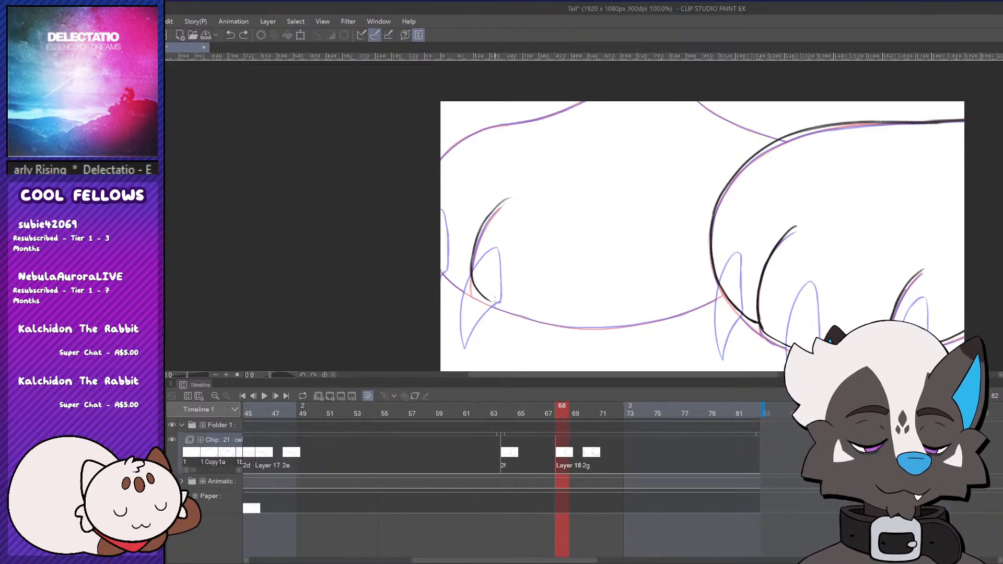
{"action": "left_click_drag", "start_coordinate": [494, 300], "coordinate": [598, 326]}
{"action": "key", "text": "ctrl+z"}
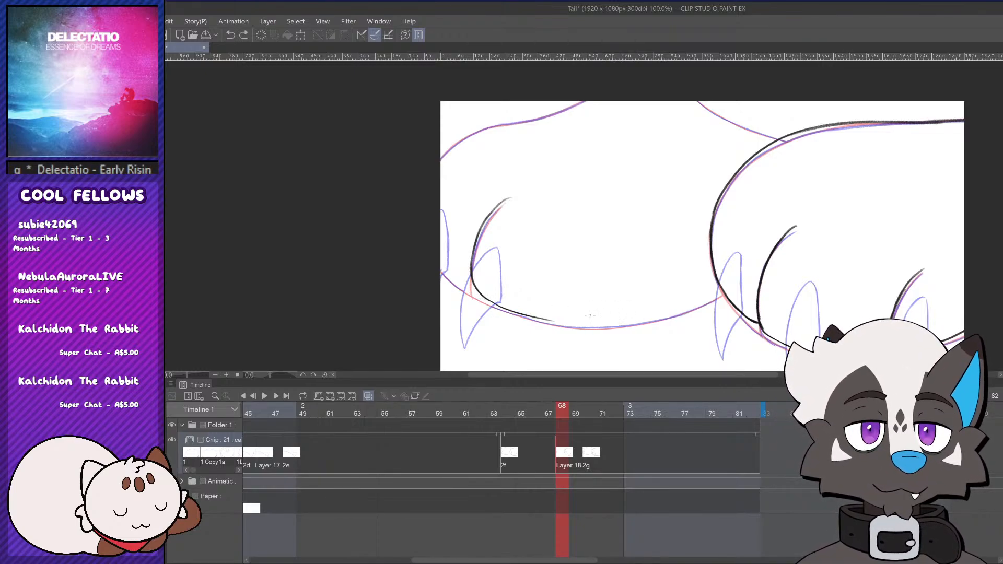
Extend the left paw's lower contour along the bottom and up until it meets the right paw's outline
{"action": "left_click_drag", "start_coordinate": [542, 320], "coordinate": [626, 324]}
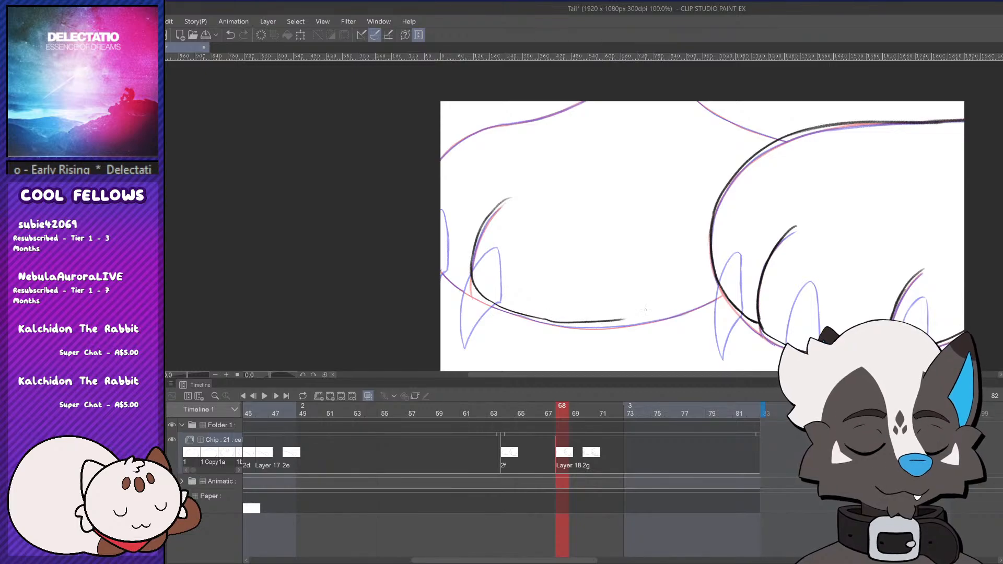
{"action": "key", "text": "ctrl+z"}
{"action": "left_click_drag", "start_coordinate": [539, 319], "coordinate": [626, 324]}
{"action": "key", "text": "ctrl+z"}
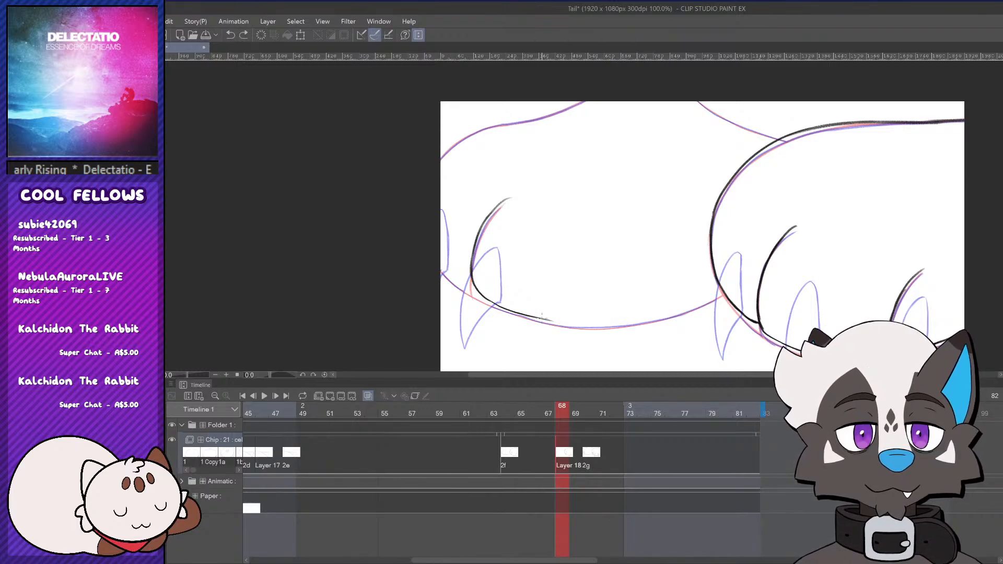
{"action": "left_click_drag", "start_coordinate": [542, 317], "coordinate": [665, 315]}
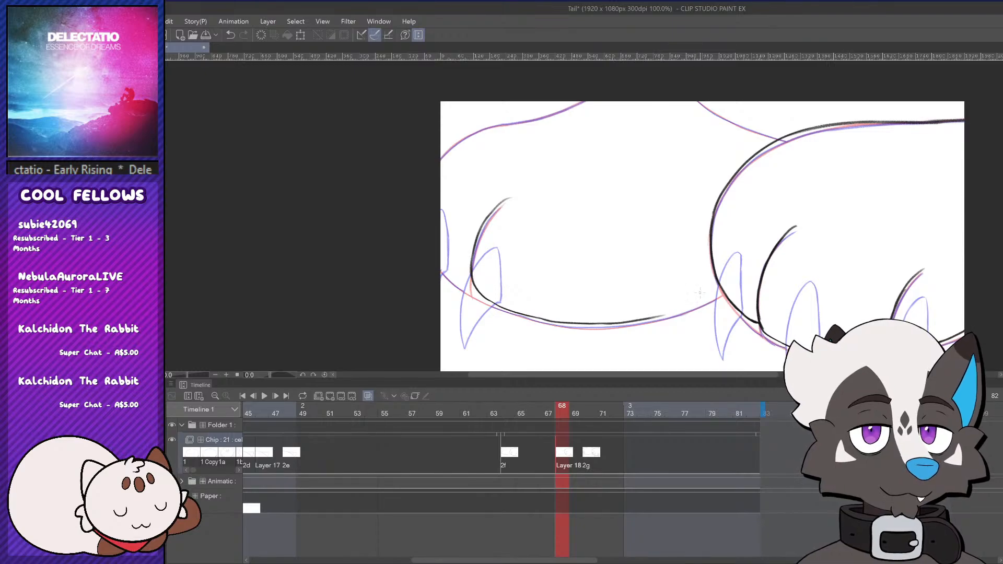
{"action": "key", "text": "ctrl+z"}
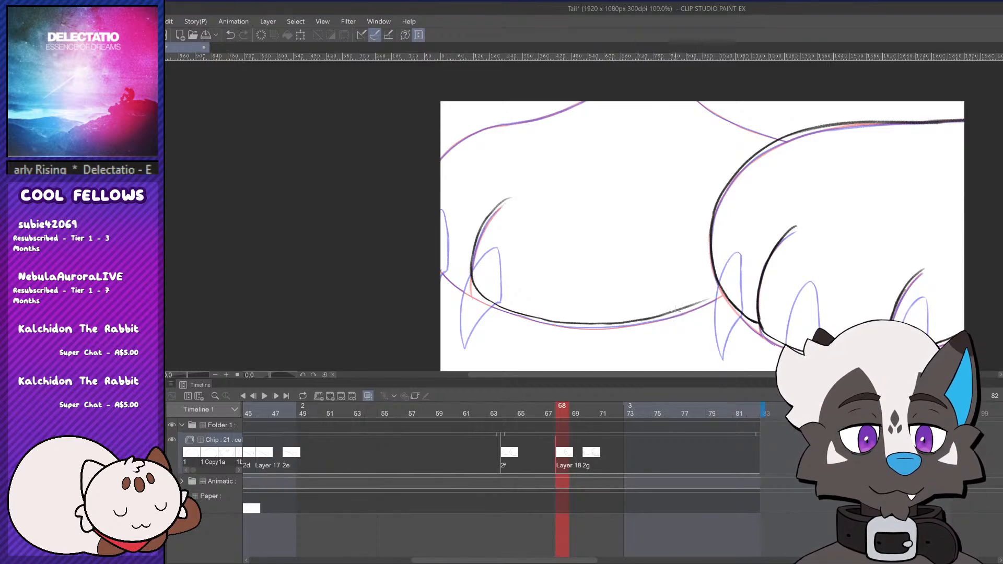
{"action": "left_click_drag", "start_coordinate": [675, 310], "coordinate": [731, 289]}
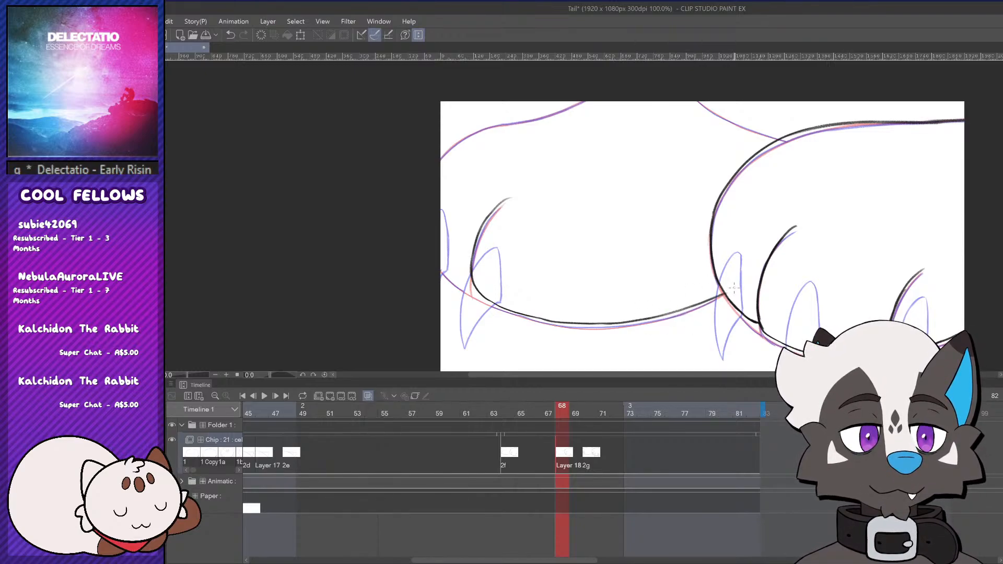
Try to erase the overlap where the left paw's lower contour meets the right paw, and undo the erasure
{"action": "left_click", "coordinate": [727, 297]}
{"action": "key", "text": "bracketleft"}
{"action": "key", "text": "bracketleft"}
{"action": "key", "text": "bracketleft"}
{"action": "key", "text": "bracketleft"}
{"action": "key", "text": "bracketleft"}
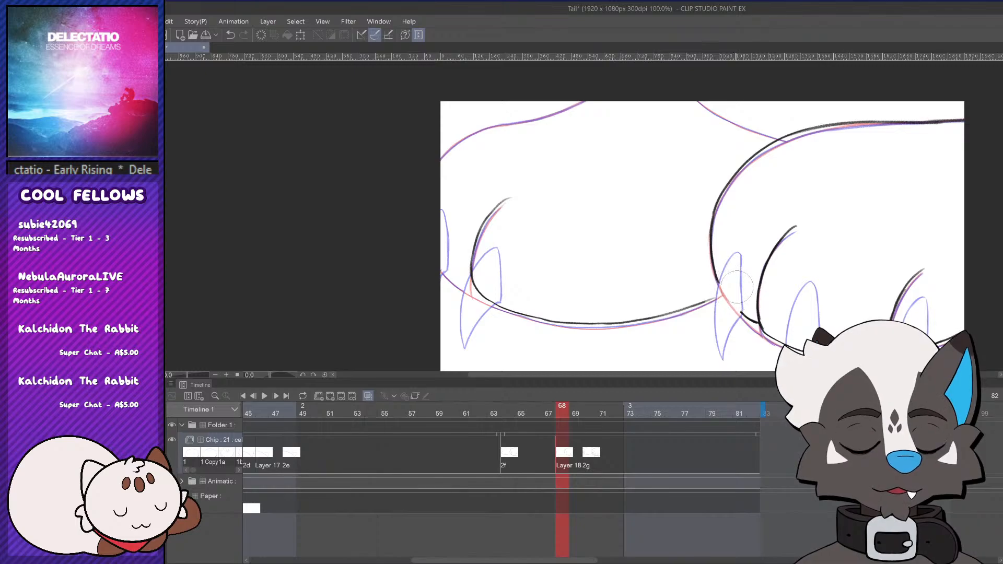
{"action": "key", "text": "ctrl+z"}
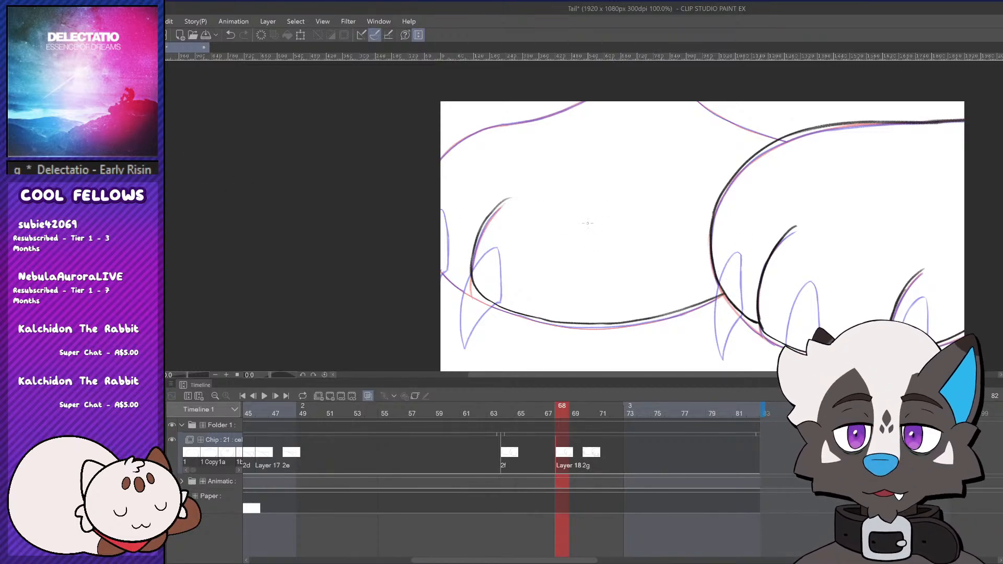
Ink the left paw's outer toe from the canvas edge to the toe line, plus the paw's upper-left contour up to the canvas top
{"action": "left_click_drag", "start_coordinate": [437, 264], "coordinate": [500, 284]}
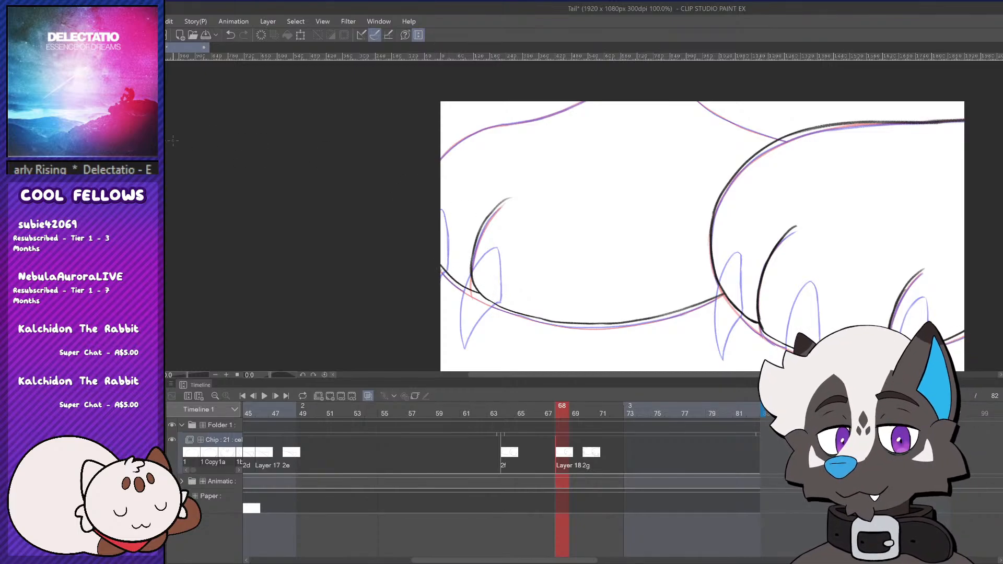
{"action": "scroll", "coordinate": [542, 212], "scroll_direction": "down", "scroll_amount": 2}
{"action": "scroll", "coordinate": [539, 215], "scroll_direction": "up", "scroll_amount": 2}
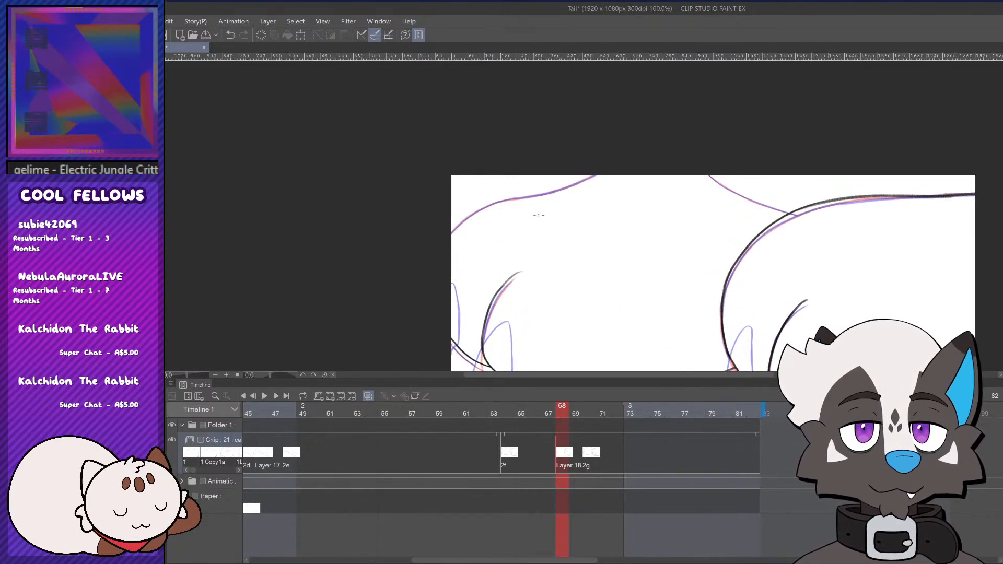
{"action": "scroll", "coordinate": [466, 215], "scroll_direction": "up", "scroll_amount": 2}
{"action": "left_click_drag", "start_coordinate": [444, 234], "coordinate": [512, 196]}
{"action": "key", "text": "ctrl+z"}
{"action": "key", "text": "ctrl+z"}
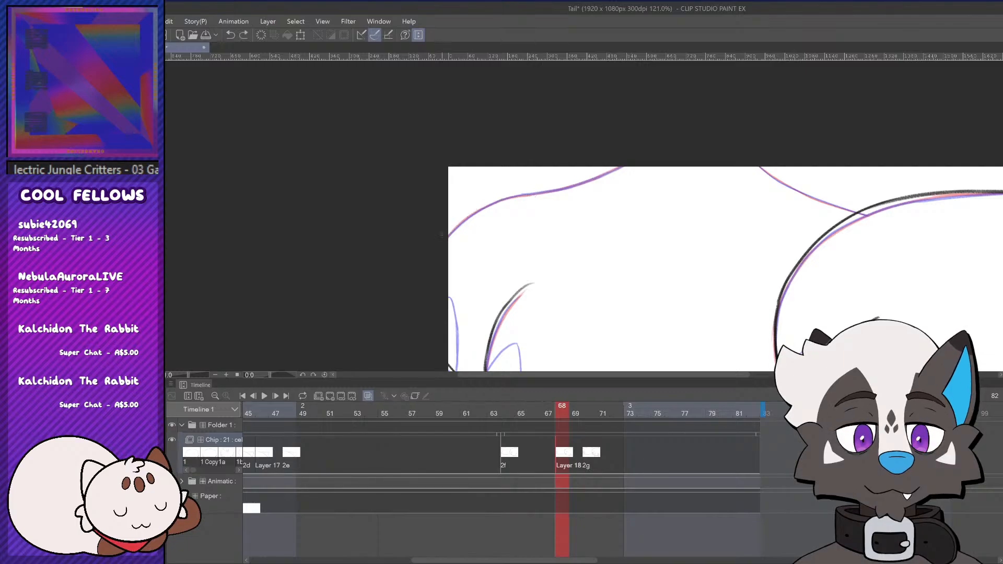
{"action": "mouse_move", "coordinate": [442, 234]}
{"action": "left_mouse_down"}
{"action": "mouse_move", "coordinate": [528, 193]}
{"action": "mouse_move", "coordinate": [520, 194]}
{"action": "mouse_move", "coordinate": [573, 186]}
{"action": "left_mouse_up"}
{"action": "key", "text": "ctrl+z"}
{"action": "mouse_move", "coordinate": [509, 194]}
{"action": "left_mouse_down"}
{"action": "mouse_move", "coordinate": [599, 177]}
{"action": "mouse_move", "coordinate": [587, 180]}
{"action": "mouse_move", "coordinate": [622, 167]}
{"action": "left_mouse_up"}
{"action": "scroll", "coordinate": [622, 209], "scroll_direction": "down", "scroll_amount": 3}
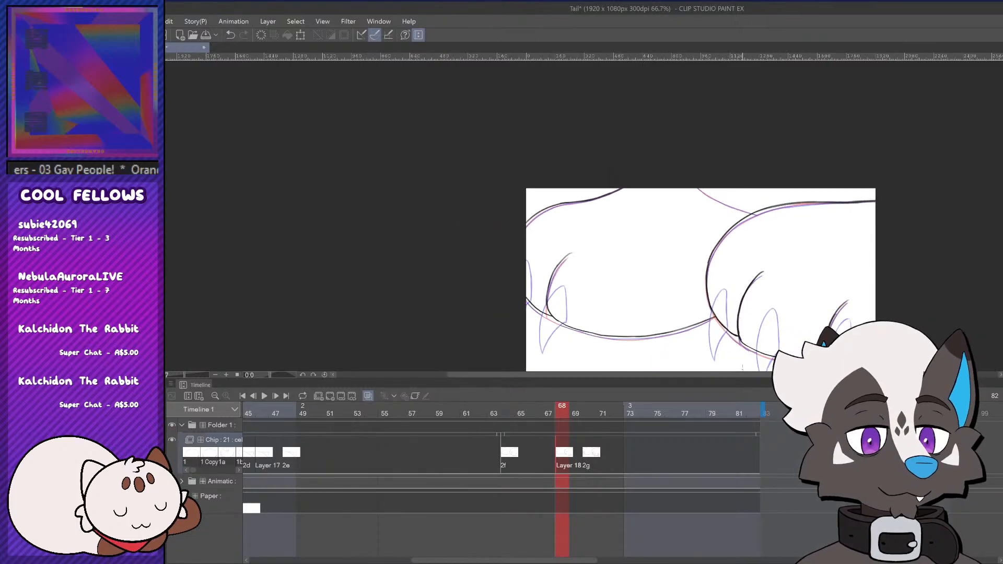
Ink the left paw's upper-right contour from the canvas top down to the right paw's outline
{"action": "left_click_drag", "start_coordinate": [728, 376], "coordinate": [797, 376]}
{"action": "scroll", "coordinate": [504, 197], "scroll_direction": "up", "scroll_amount": 4}
{"action": "left_click_drag", "start_coordinate": [381, 179], "coordinate": [476, 225]}
{"action": "key", "text": "ctrl+z"}
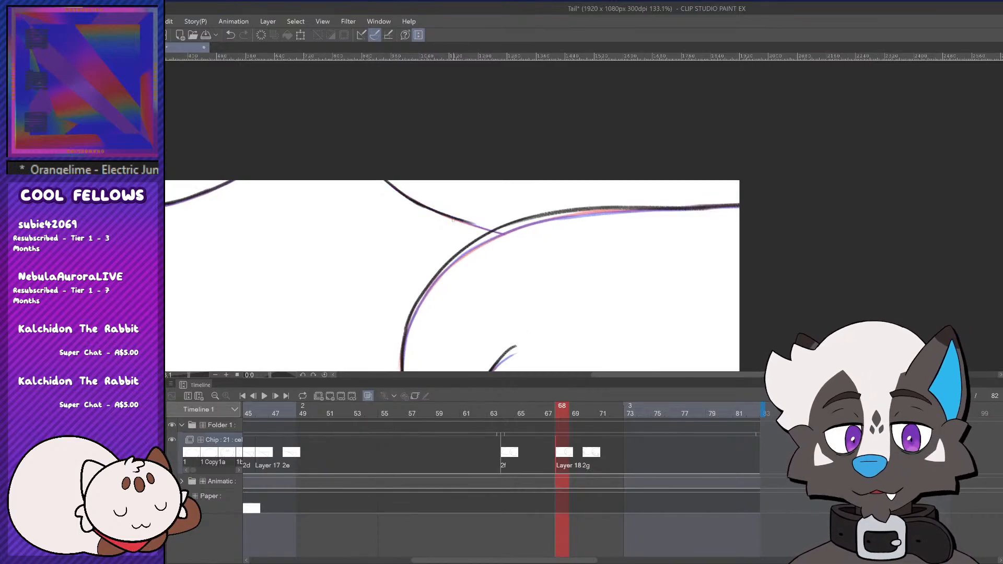
{"action": "key", "text": "ctrl+z"}
{"action": "mouse_move", "coordinate": [414, 202]}
{"action": "left_mouse_down"}
{"action": "mouse_move", "coordinate": [493, 231]}
{"action": "mouse_move", "coordinate": [478, 226]}
{"action": "left_mouse_up"}
{"action": "key", "text": "ctrl+z"}
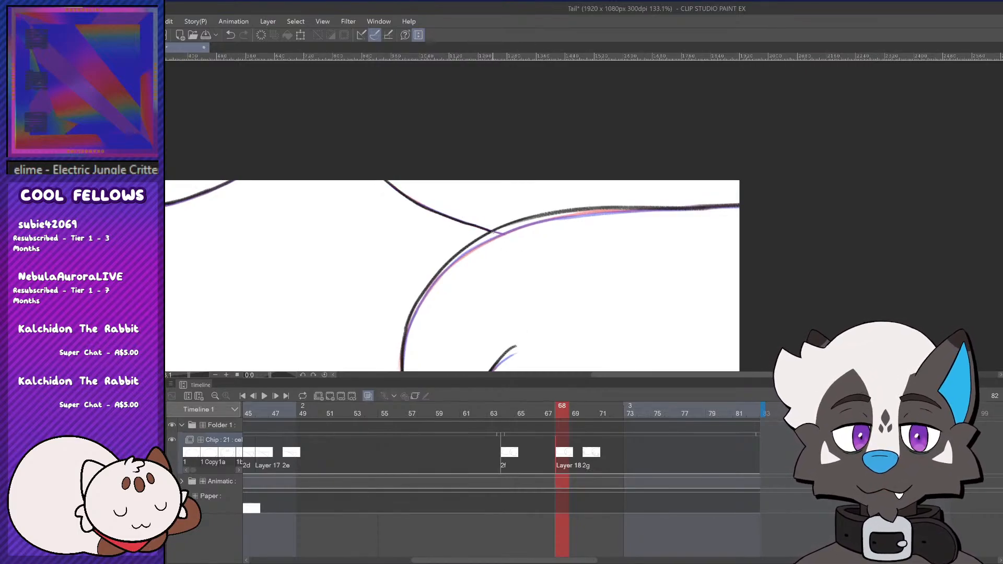
{"action": "key", "text": "ctrl+z"}
{"action": "key", "text": "ctrl+z"}
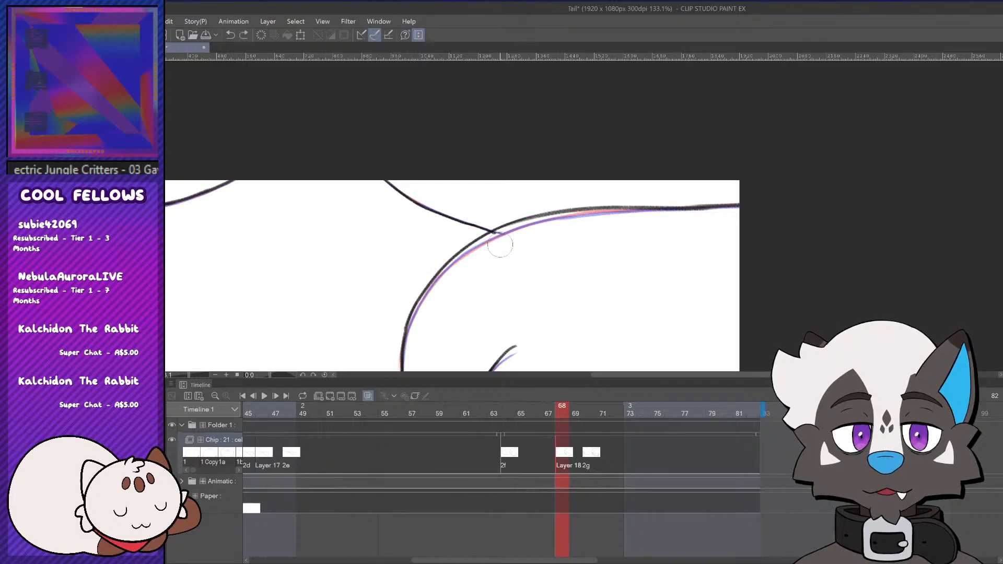
{"action": "scroll", "coordinate": [596, 210], "scroll_direction": "down", "scroll_amount": 9}
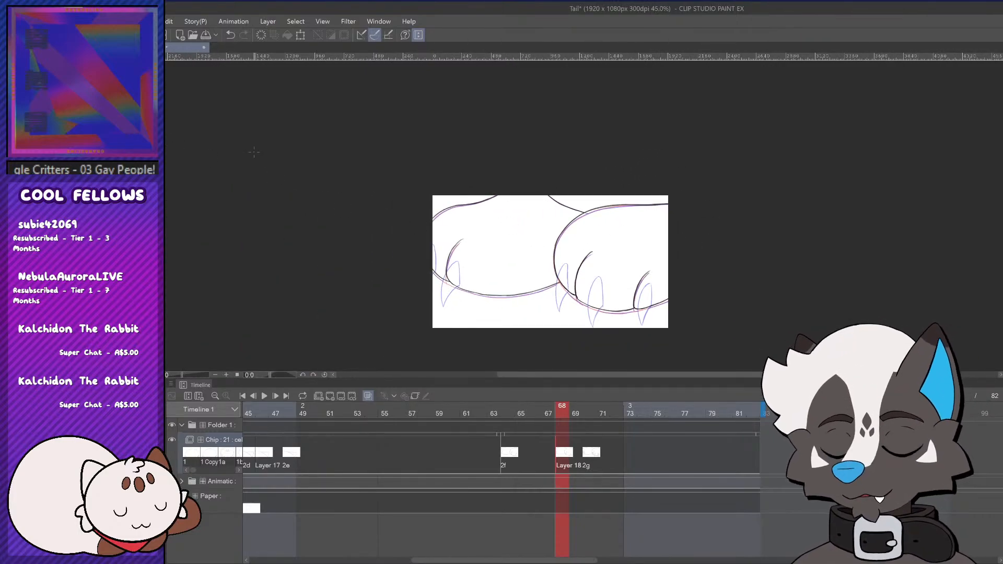
Turn off the onion skin and thin the inked lines of both paws on the frame 68 cel with a large brush
{"action": "left_click", "coordinate": [367, 396]}
{"action": "mouse_move", "coordinate": [577, 416]}
{"action": "left_mouse_down"}
{"action": "mouse_move", "coordinate": [594, 412]}
{"action": "mouse_move", "coordinate": [546, 412]}
{"action": "mouse_move", "coordinate": [574, 413]}
{"action": "left_mouse_up"}
{"action": "left_click", "coordinate": [564, 453]}
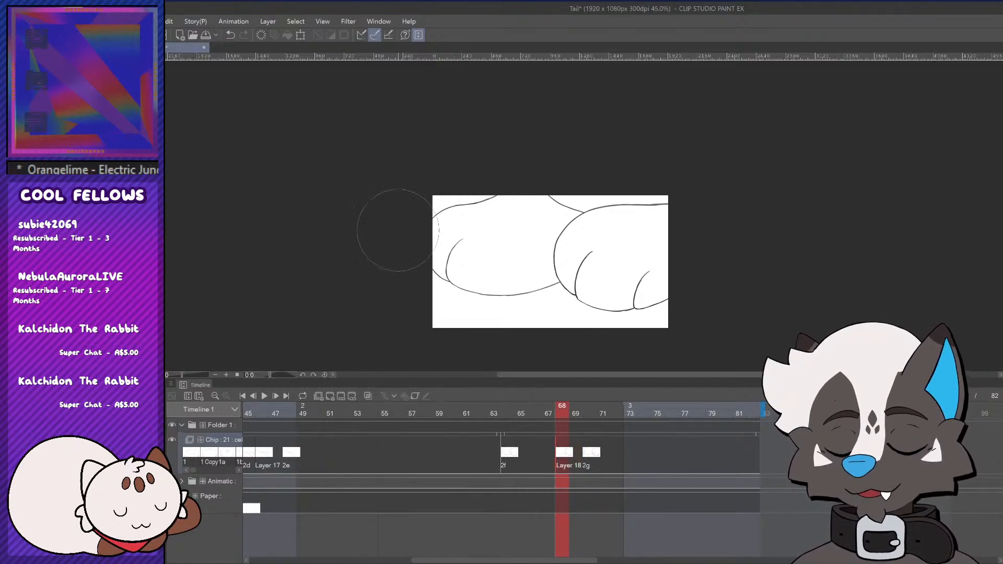
{"action": "mouse_move", "coordinate": [629, 159]}
{"action": "left_mouse_down"}
{"action": "mouse_move", "coordinate": [421, 233]}
{"action": "mouse_move", "coordinate": [647, 244]}
{"action": "left_mouse_up"}
{"action": "key", "text": "ctrl+z"}
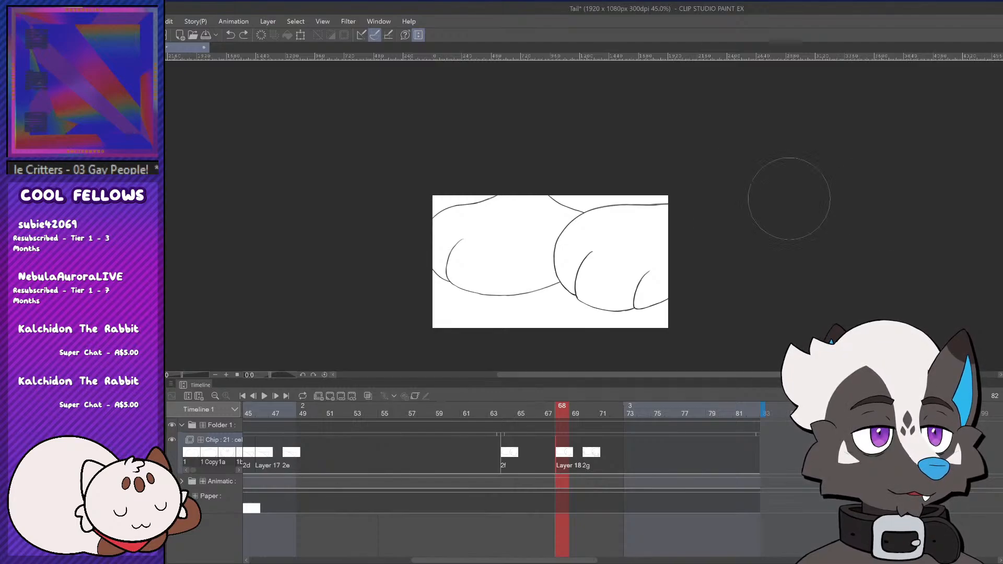
{"action": "mouse_move", "coordinate": [523, 194]}
{"action": "left_mouse_down"}
{"action": "mouse_move", "coordinate": [593, 193]}
{"action": "mouse_move", "coordinate": [712, 264]}
{"action": "mouse_move", "coordinate": [702, 298]}
{"action": "left_mouse_up"}
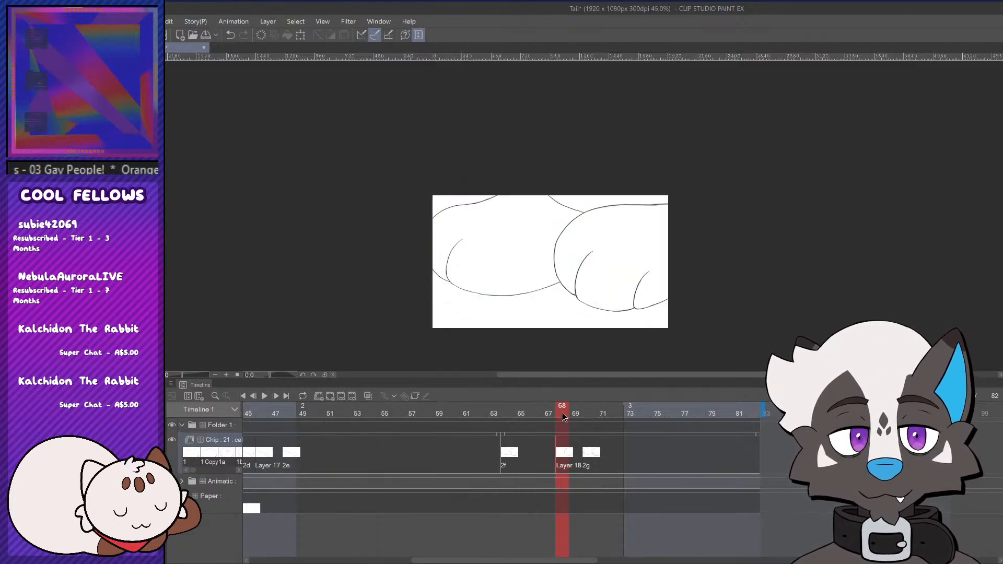
Play the animation from frame 66 to its end and compare frames 66 to 69 to check the new in-between
{"action": "mouse_move", "coordinate": [548, 413]}
{"action": "left_mouse_down"}
{"action": "mouse_move", "coordinate": [595, 418]}
{"action": "mouse_move", "coordinate": [534, 422]}
{"action": "left_mouse_up"}
{"action": "left_click", "coordinate": [265, 396]}
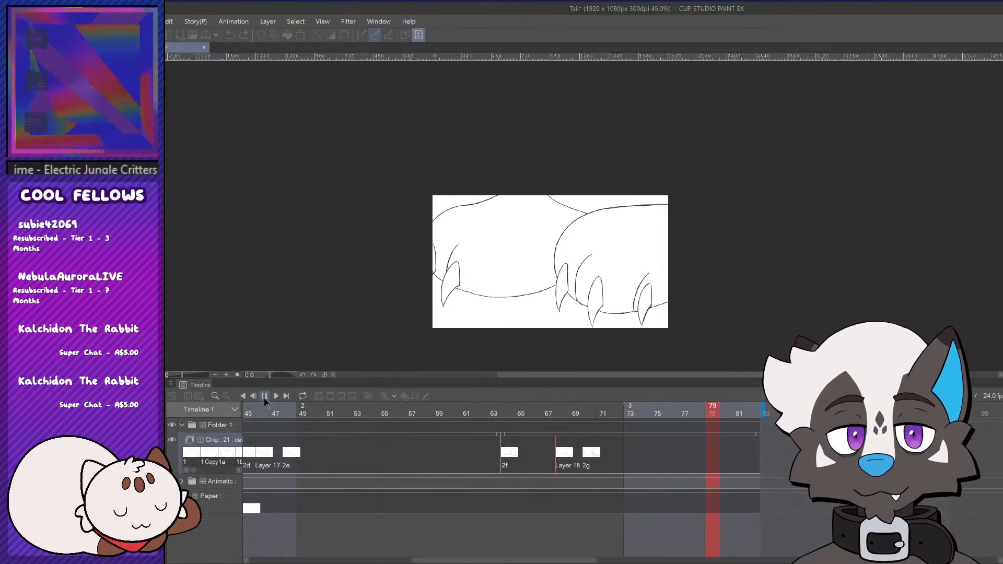
{"action": "left_click", "coordinate": [264, 396]}
{"action": "left_click", "coordinate": [582, 418]}
{"action": "left_click_drag", "start_coordinate": [583, 418], "coordinate": [535, 435]}
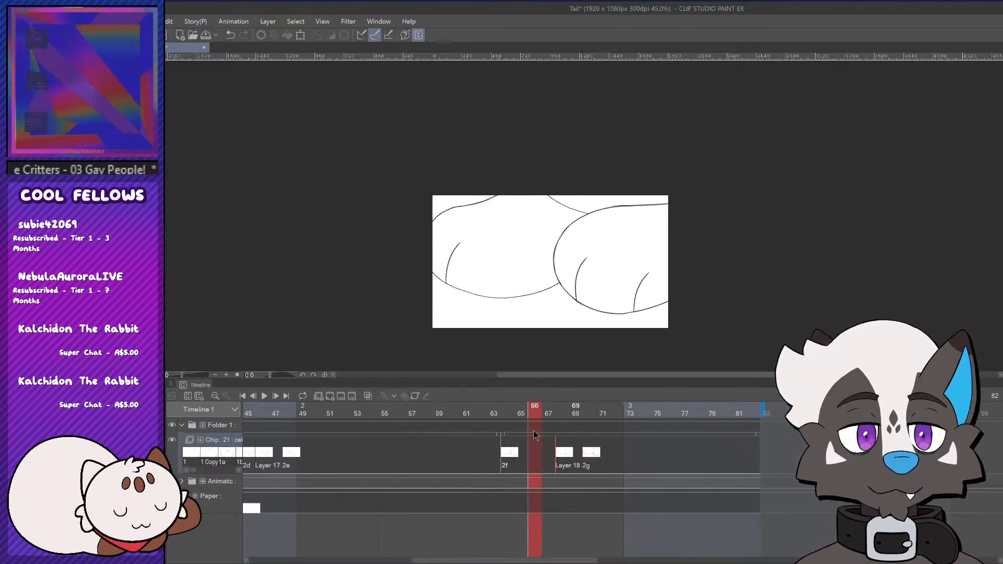
{"action": "left_click", "coordinate": [264, 396]}
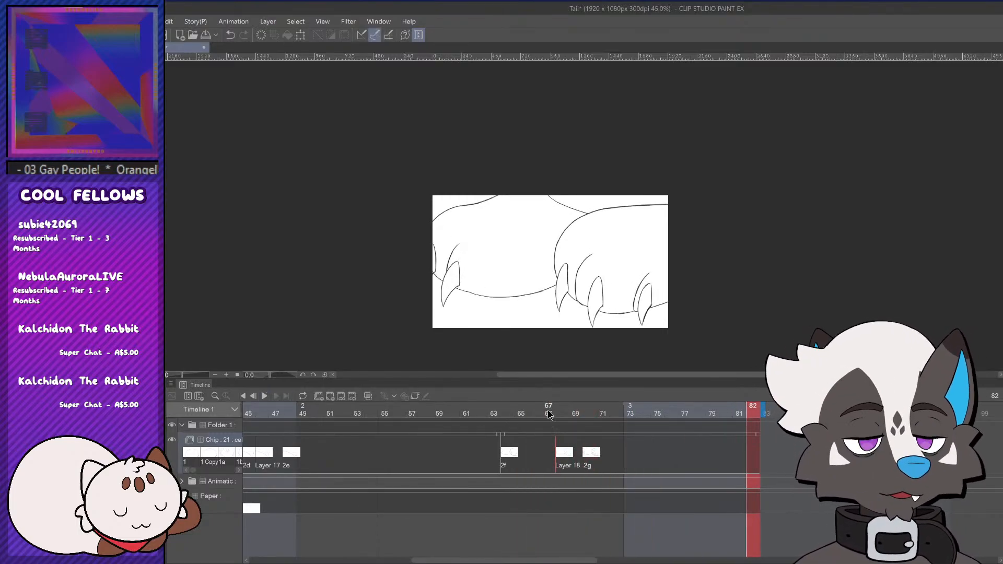
{"action": "left_click", "coordinate": [536, 423]}
{"action": "mouse_move", "coordinate": [536, 423]}
{"action": "left_mouse_down"}
{"action": "mouse_move", "coordinate": [575, 427]}
{"action": "mouse_move", "coordinate": [543, 434]}
{"action": "left_mouse_up"}
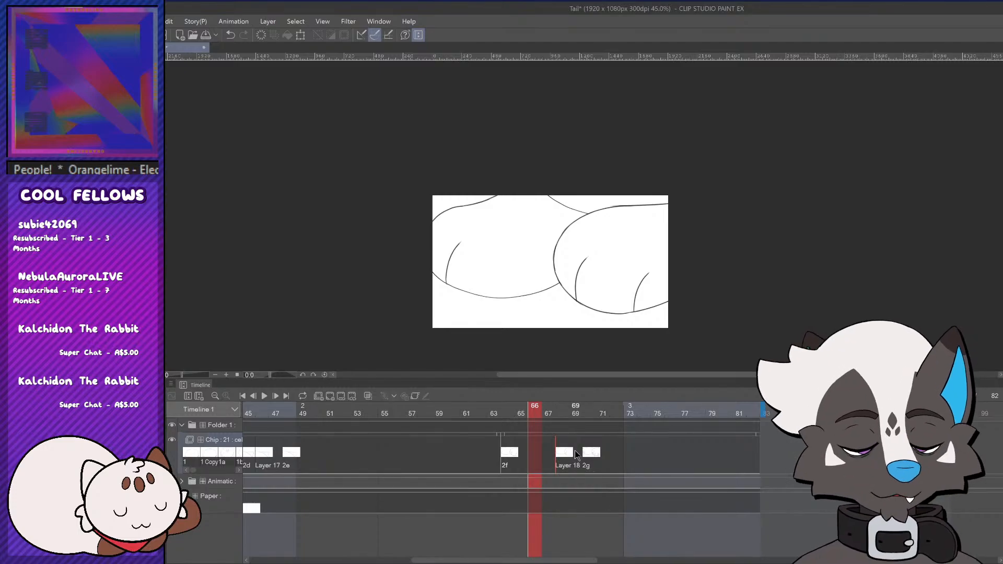
{"action": "left_click", "coordinate": [576, 430]}
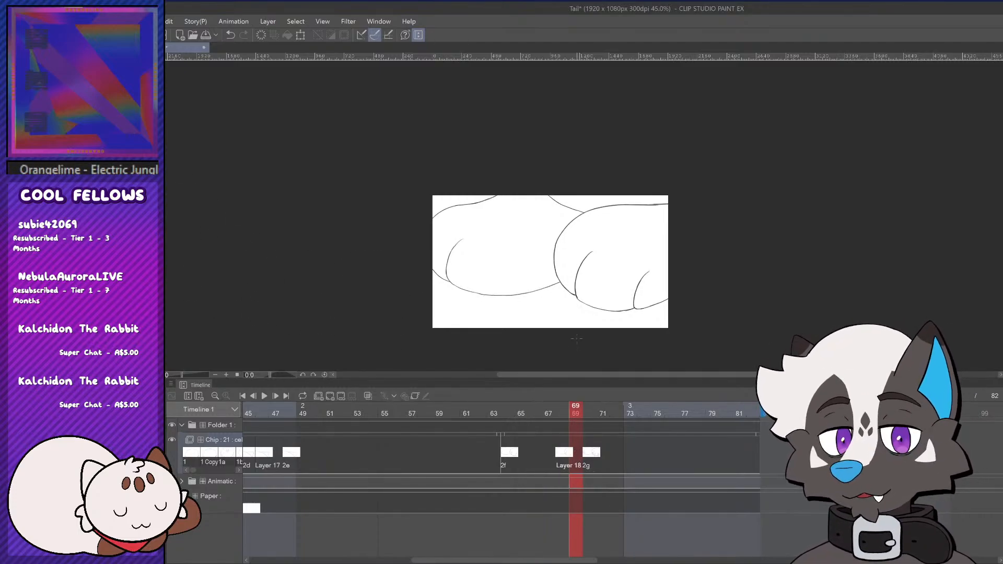
{"action": "mouse_move", "coordinate": [547, 422]}
{"action": "left_mouse_down"}
{"action": "mouse_move", "coordinate": [598, 418]}
{"action": "mouse_move", "coordinate": [533, 424]}
{"action": "mouse_move", "coordinate": [589, 425]}
{"action": "mouse_move", "coordinate": [546, 446]}
{"action": "mouse_move", "coordinate": [600, 450]}
{"action": "mouse_move", "coordinate": [527, 467]}
{"action": "left_mouse_up"}
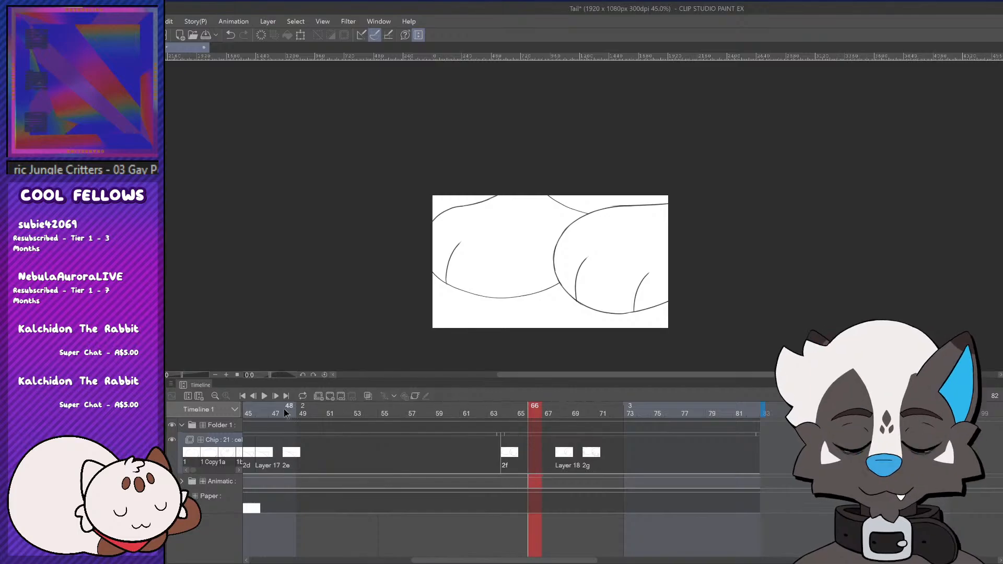
Replay the transition from cel 2f through the frame 68 in-between to cel 2g to examine the paws' motion
{"action": "left_click", "coordinate": [265, 396]}
{"action": "left_click", "coordinate": [540, 417]}
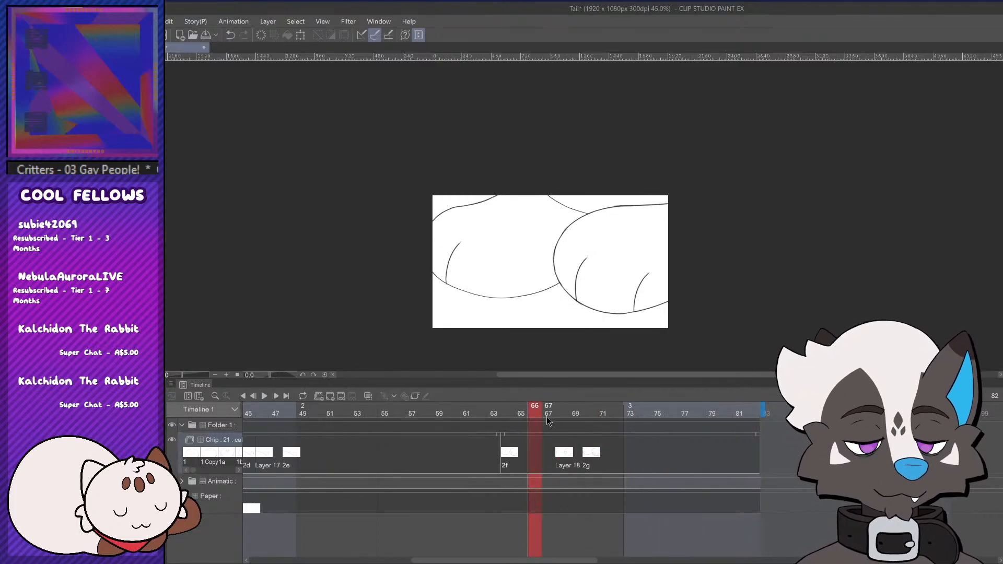
{"action": "left_click", "coordinate": [264, 395]}
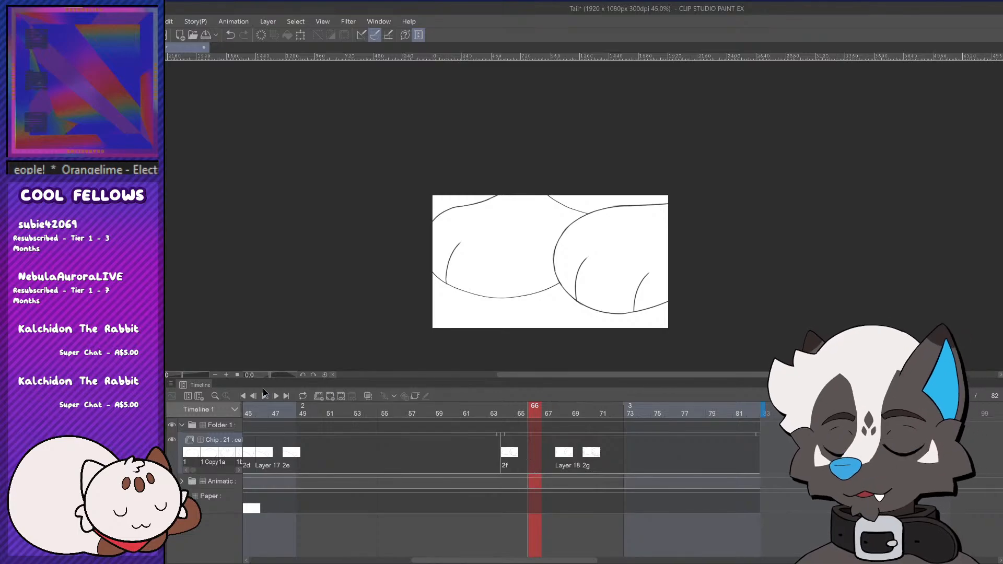
{"action": "left_click", "coordinate": [264, 395]}
{"action": "left_click_drag", "start_coordinate": [582, 412], "coordinate": [533, 469]}
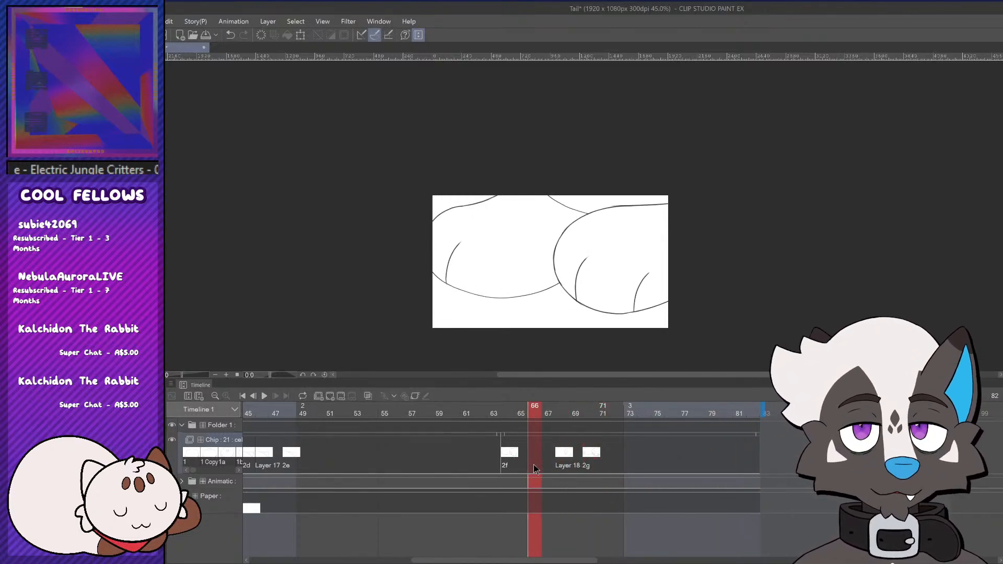
{"action": "left_click_drag", "start_coordinate": [534, 466], "coordinate": [517, 478]}
{"action": "left_click", "coordinate": [265, 396]}
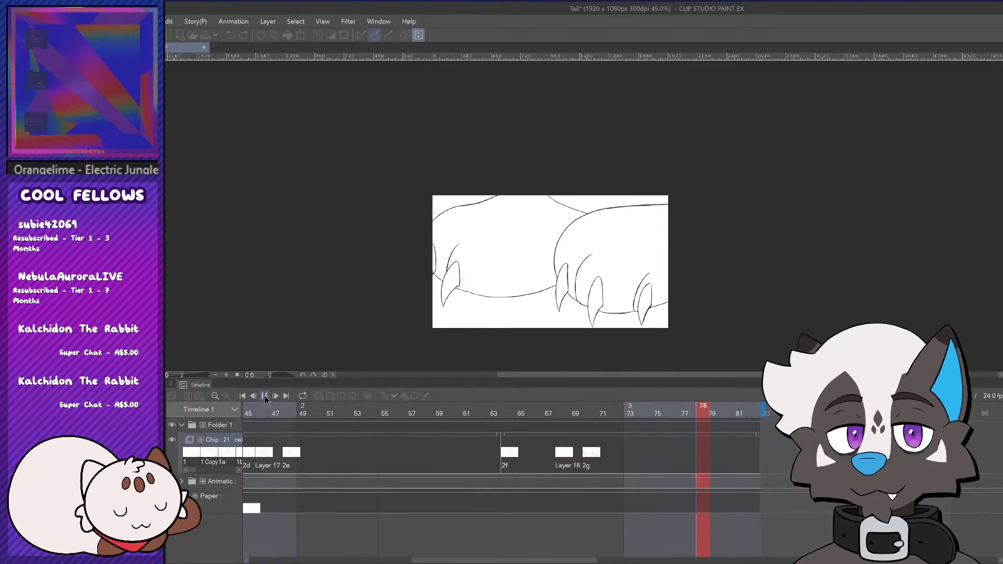
{"action": "left_click", "coordinate": [265, 397]}
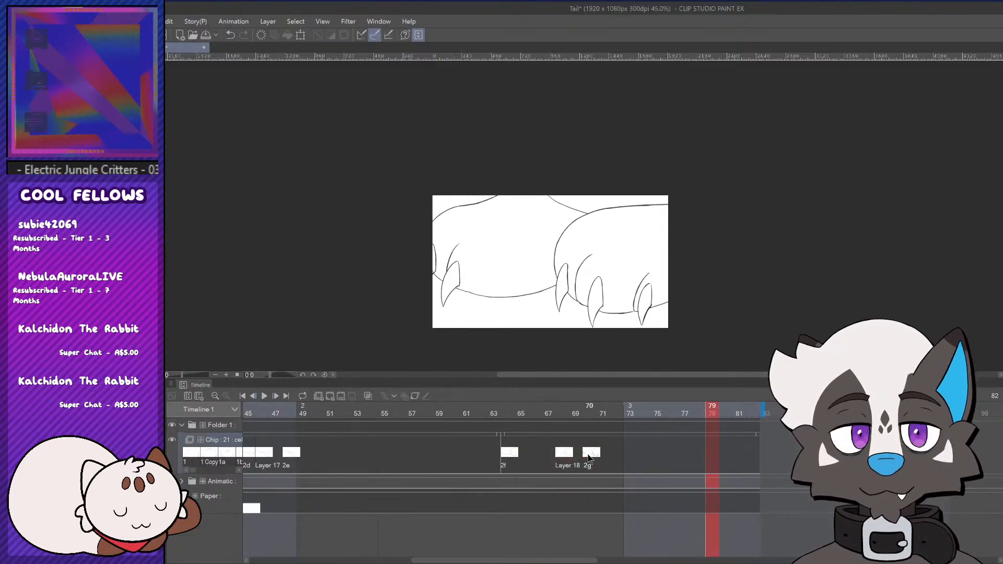
Move cel 2g to frame 72 and add a new in-between cel at frame 70 with the onion skin on
{"action": "left_click", "coordinate": [587, 436]}
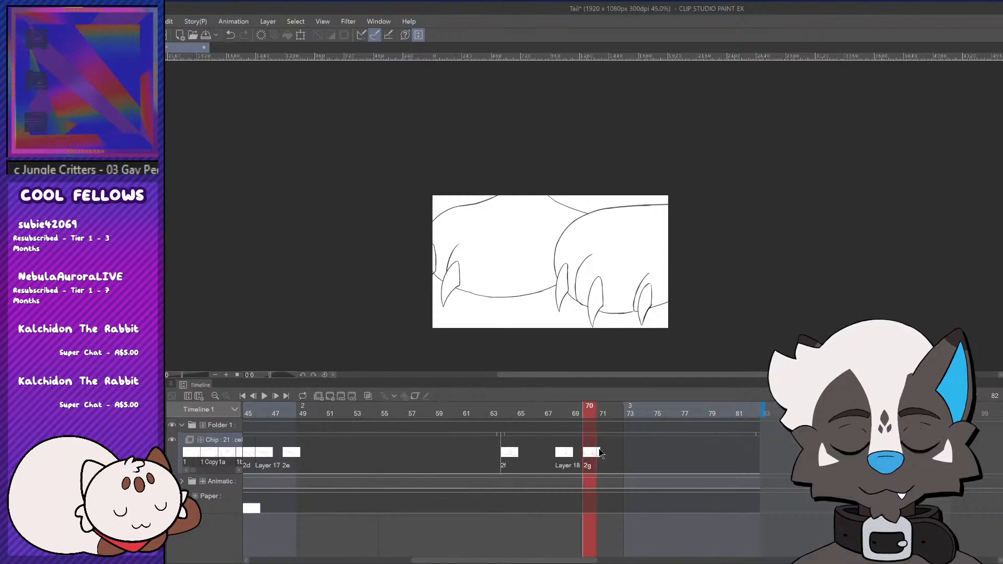
{"action": "left_click_drag", "start_coordinate": [614, 451], "coordinate": [616, 451]}
{"action": "left_click", "coordinate": [330, 397]}
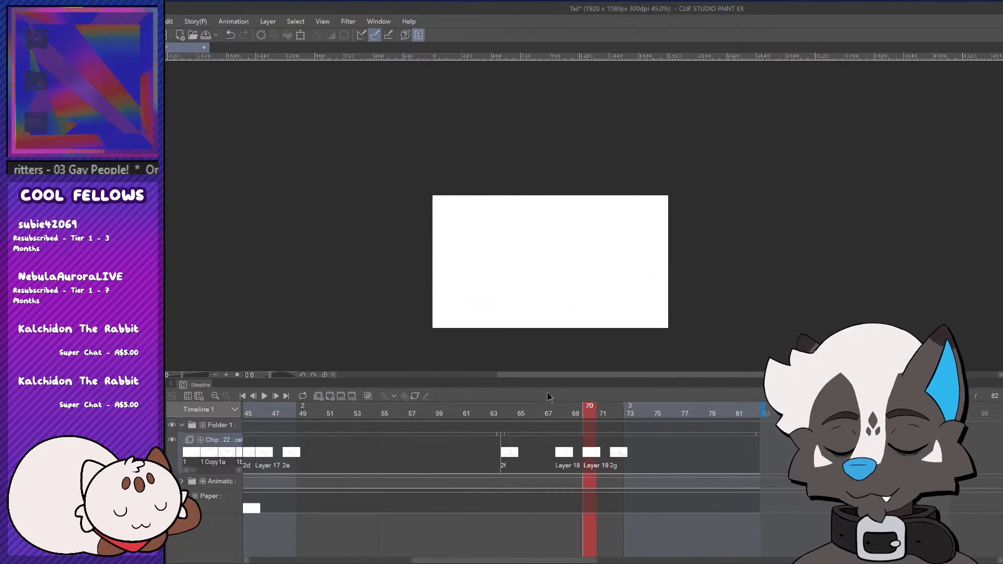
{"action": "left_click", "coordinate": [367, 396]}
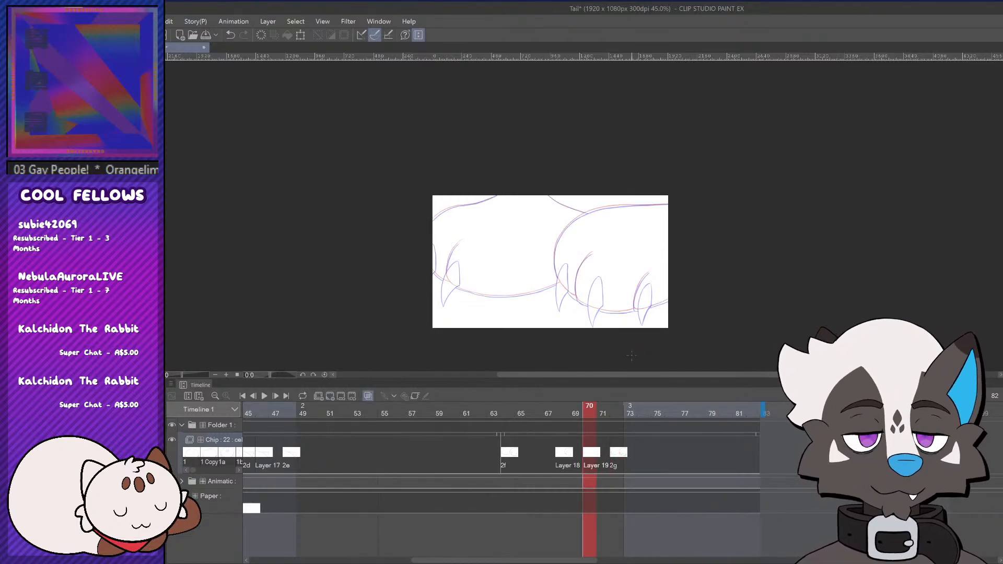
{"action": "scroll", "coordinate": [630, 357], "scroll_direction": "up", "scroll_amount": 5}
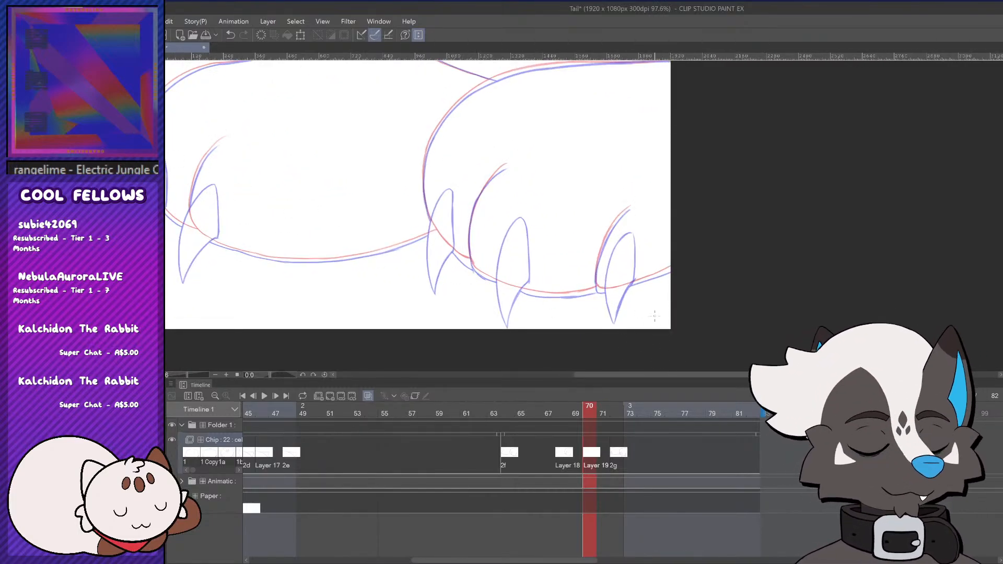
{"action": "scroll", "coordinate": [637, 304], "scroll_direction": "up", "scroll_amount": 3}
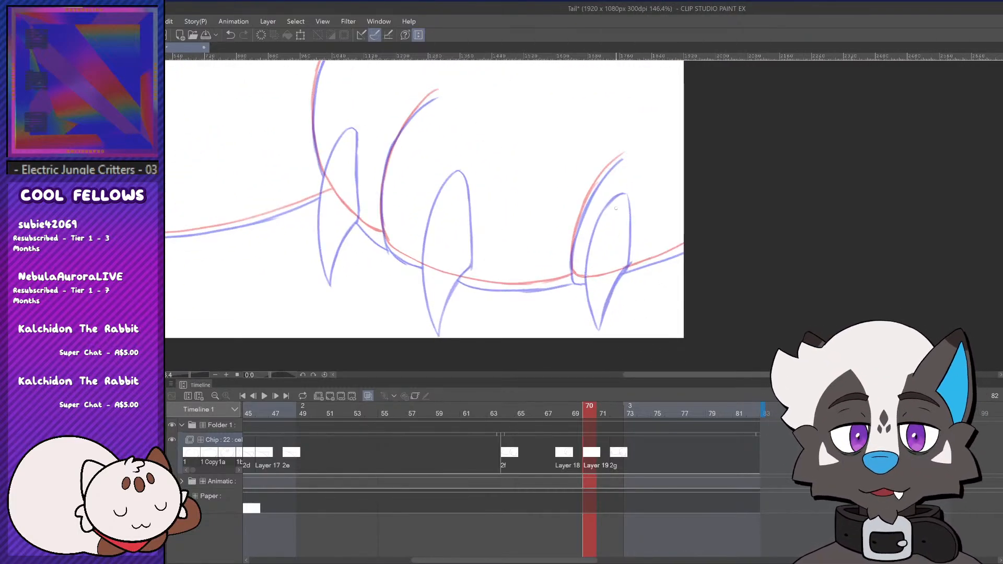
{"action": "left_click_drag", "start_coordinate": [590, 299], "coordinate": [594, 312]}
{"action": "key", "text": "ctrl+z"}
{"action": "mouse_move", "coordinate": [586, 268]}
{"action": "left_mouse_down"}
{"action": "mouse_move", "coordinate": [597, 327]}
{"action": "mouse_move", "coordinate": [591, 314]}
{"action": "mouse_move", "coordinate": [598, 327]}
{"action": "mouse_move", "coordinate": [616, 282]}
{"action": "left_mouse_up"}
{"action": "key", "text": "ctrl+z"}
{"action": "key", "text": "ctrl+z"}
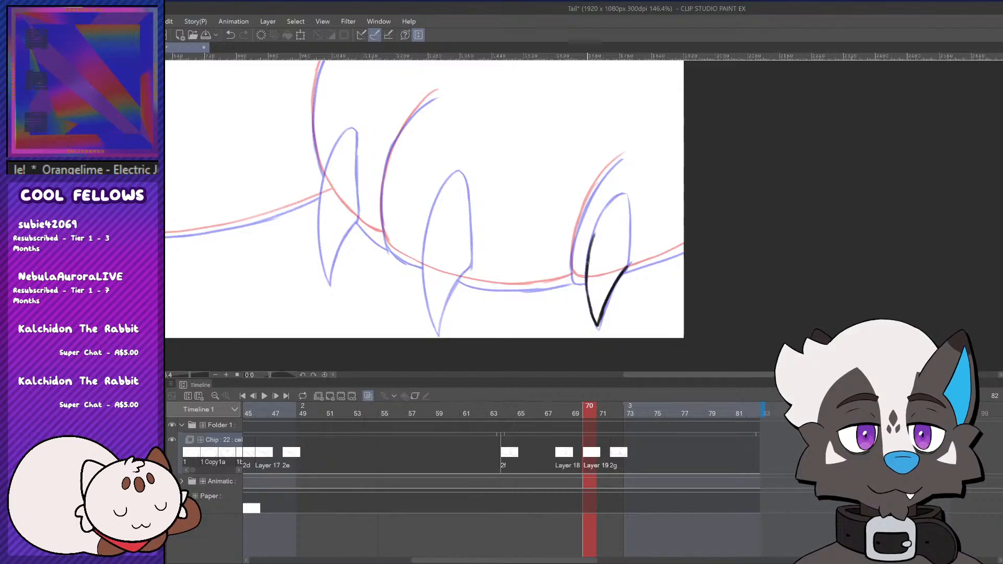
{"action": "left_click_drag", "start_coordinate": [595, 227], "coordinate": [617, 197]}
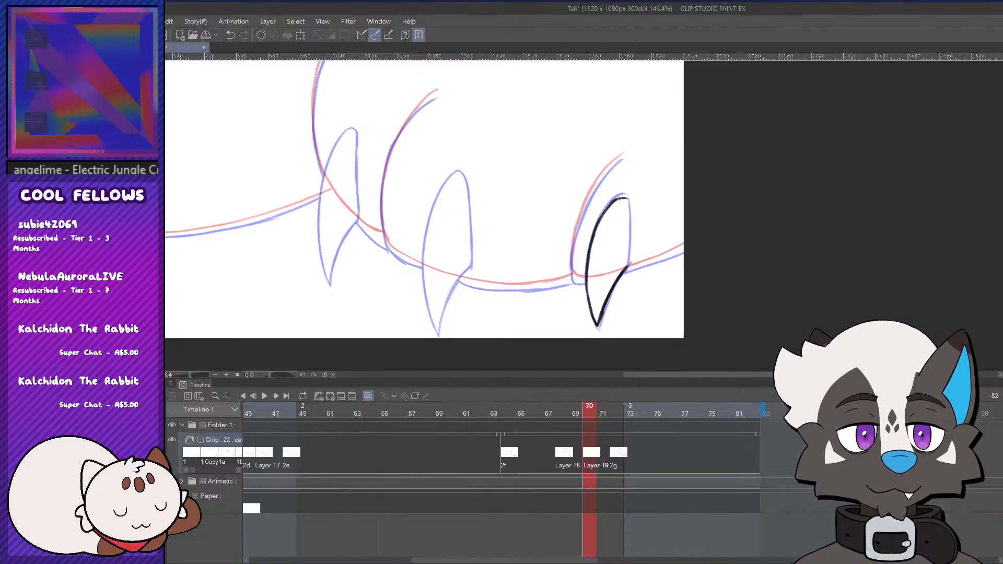
{"action": "key", "text": "ctrl+z"}
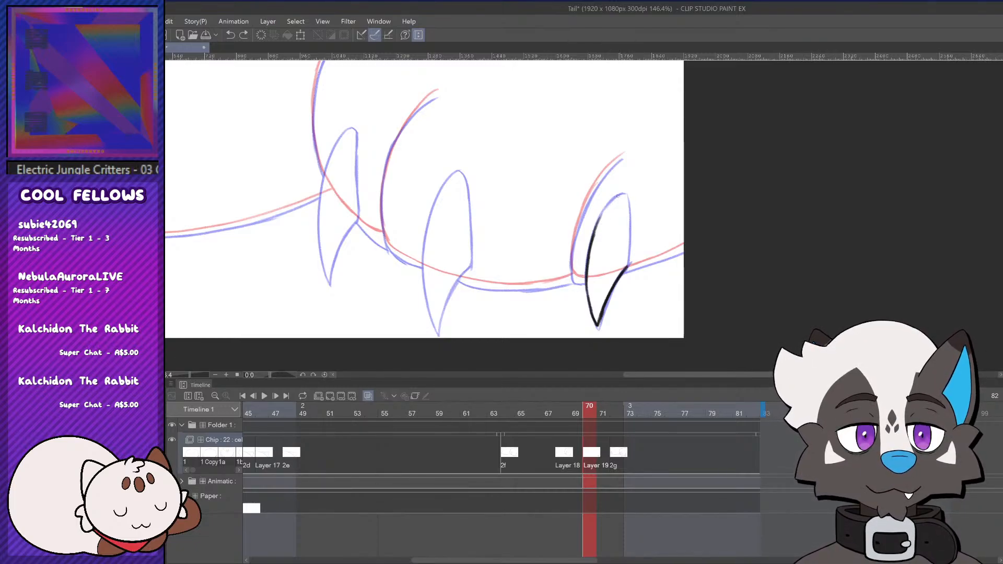
{"action": "key", "text": "ctrl+z"}
{"action": "key", "text": "ctrl+z"}
{"action": "key", "text": "ctrl+z"}
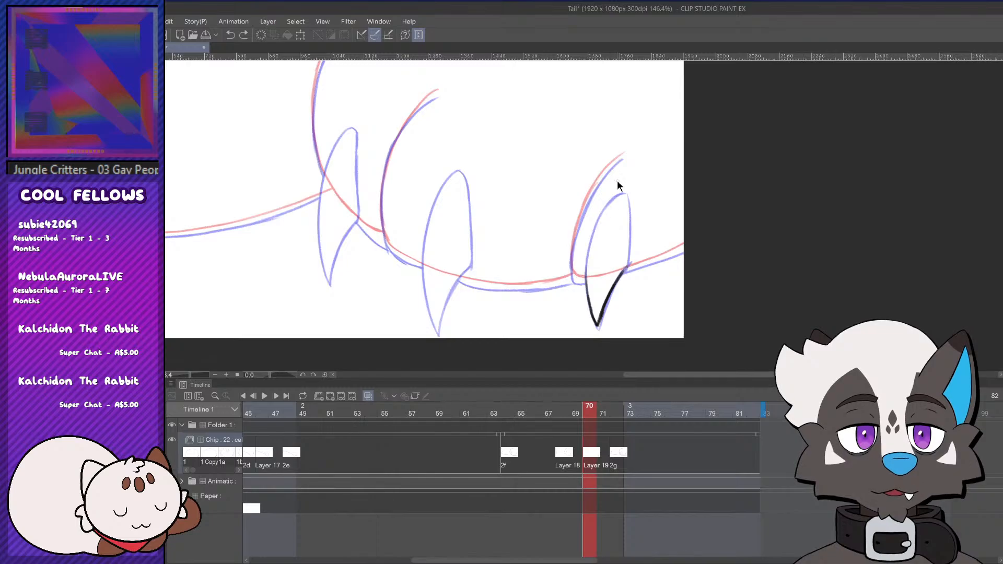
{"action": "left_click_drag", "start_coordinate": [586, 272], "coordinate": [587, 276]}
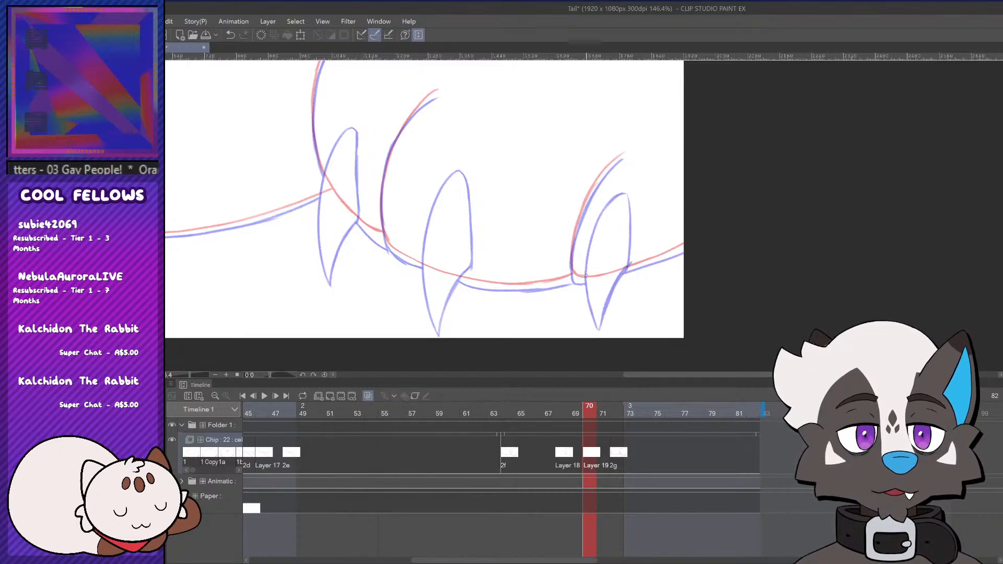
Ink the pointed lower tip of the rightmost claw in black over the blue sketch
{"action": "mouse_move", "coordinate": [591, 317]}
{"action": "left_mouse_down"}
{"action": "mouse_move", "coordinate": [599, 335]}
{"action": "mouse_move", "coordinate": [622, 274]}
{"action": "mouse_move", "coordinate": [603, 215]}
{"action": "mouse_move", "coordinate": [616, 205]}
{"action": "left_mouse_up"}
{"action": "key", "text": "ctrl+z"}
{"action": "key", "text": "ctrl+z"}
{"action": "left_click_drag", "start_coordinate": [586, 274], "coordinate": [600, 219]}
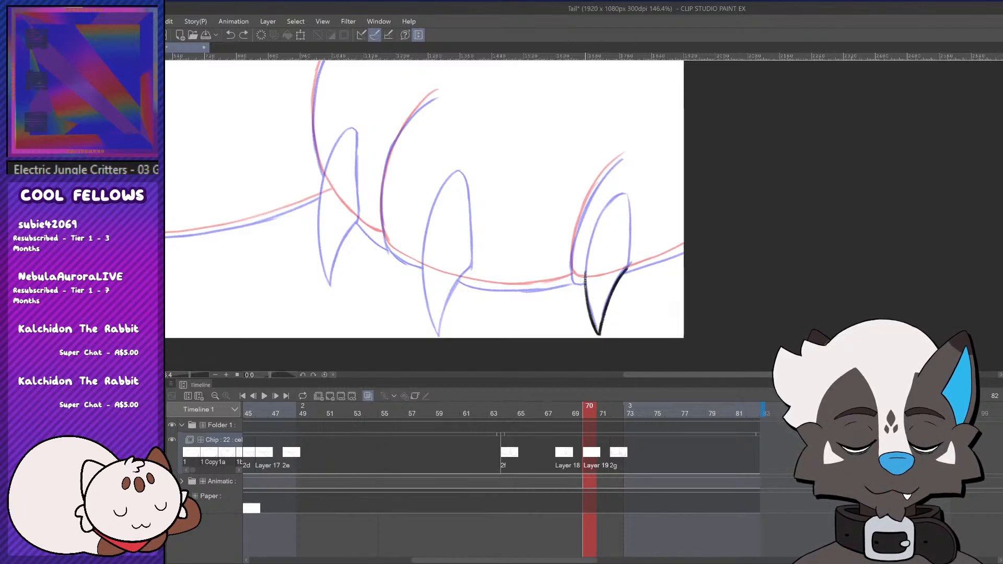
Ink the rightmost claw's left curve and right edge to close its outline
{"action": "key", "text": "ctrl+z"}
{"action": "left_click_drag", "start_coordinate": [586, 278], "coordinate": [605, 212]}
{"action": "key", "text": "ctrl+z"}
{"action": "left_click_drag", "start_coordinate": [590, 248], "coordinate": [622, 195]}
{"action": "key", "text": "ctrl+z"}
{"action": "key", "text": "ctrl+z"}
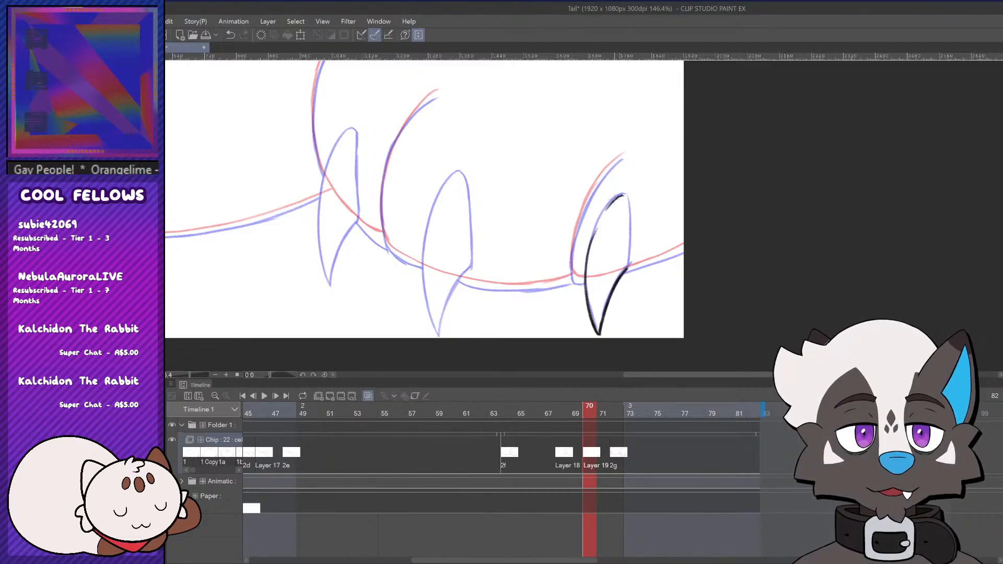
{"action": "left_click_drag", "start_coordinate": [592, 237], "coordinate": [624, 196]}
{"action": "left_click_drag", "start_coordinate": [596, 226], "coordinate": [588, 254]}
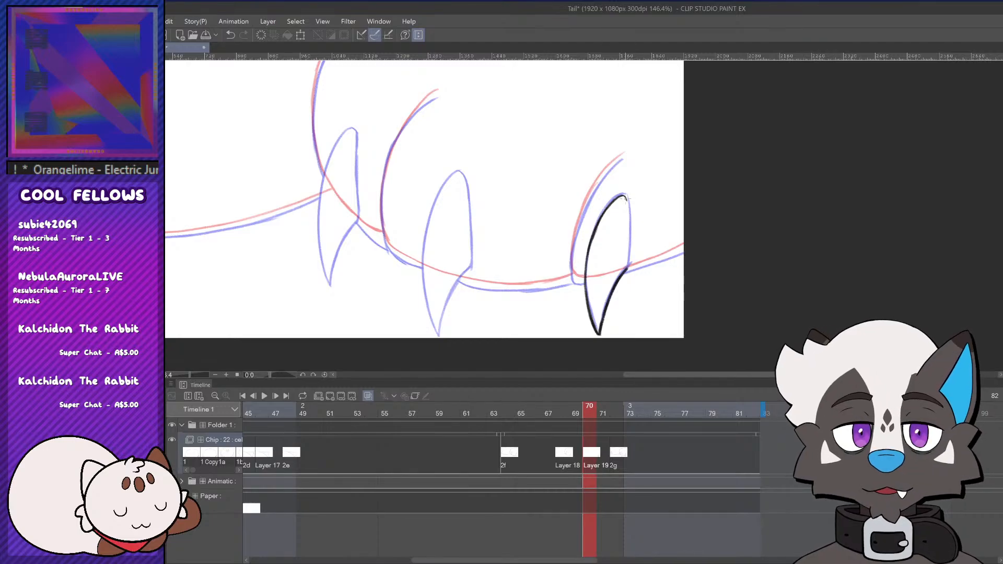
{"action": "mouse_move", "coordinate": [628, 197]}
{"action": "left_mouse_down"}
{"action": "mouse_move", "coordinate": [629, 267]}
{"action": "mouse_move", "coordinate": [629, 259]}
{"action": "left_mouse_up"}
{"action": "key", "text": "ctrl+z"}
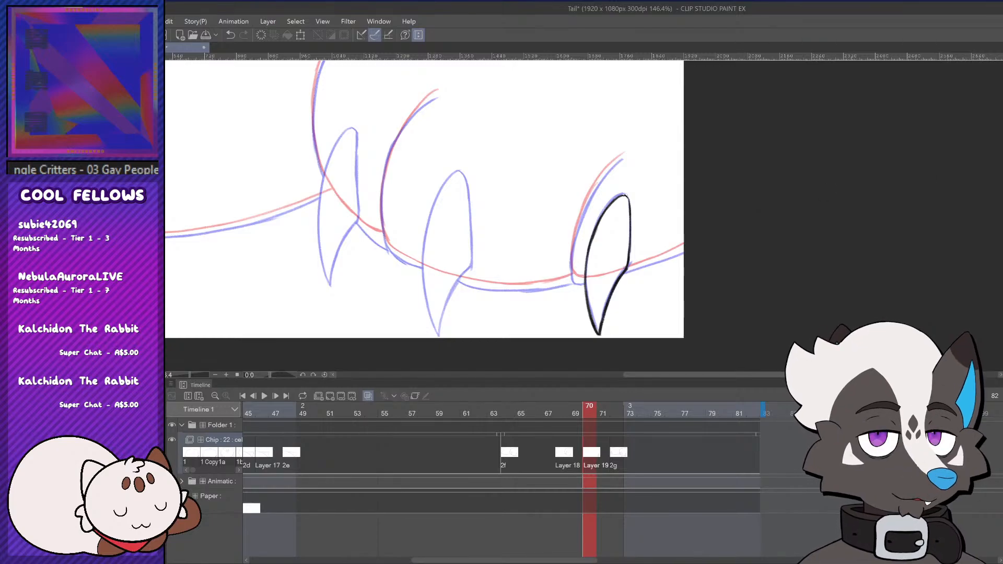
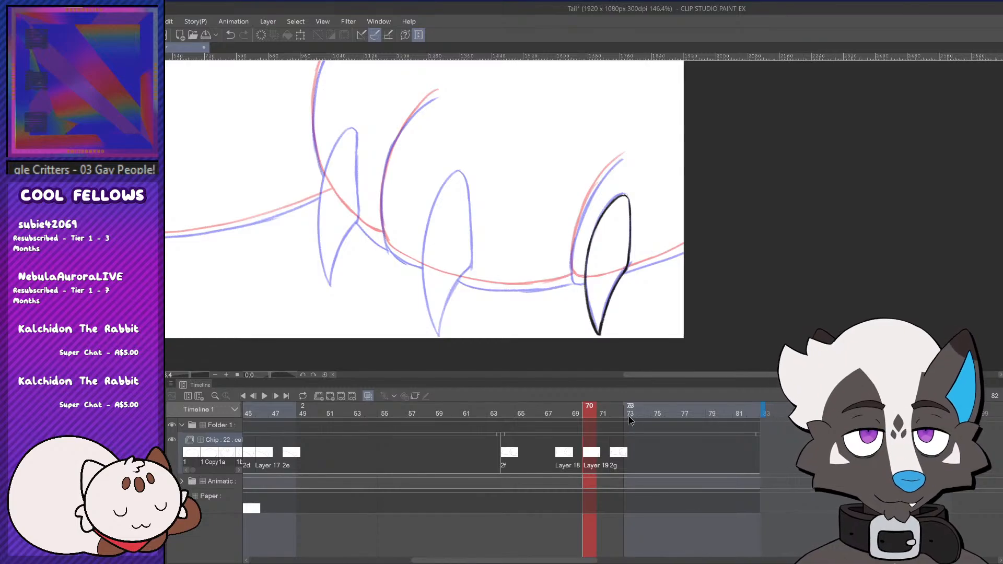
At frame 71, ink the toe curve behind the rightmost claw and the foot's lower edge out to the canvas border
{"action": "mouse_move", "coordinate": [590, 412]}
{"action": "left_mouse_down"}
{"action": "mouse_move", "coordinate": [612, 413]}
{"action": "mouse_move", "coordinate": [569, 435]}
{"action": "mouse_move", "coordinate": [599, 425]}
{"action": "left_mouse_up"}
{"action": "mouse_move", "coordinate": [624, 160]}
{"action": "left_mouse_down"}
{"action": "mouse_move", "coordinate": [594, 196]}
{"action": "mouse_move", "coordinate": [571, 268]}
{"action": "mouse_move", "coordinate": [586, 287]}
{"action": "mouse_move", "coordinate": [673, 259]}
{"action": "left_mouse_up"}
{"action": "key", "text": "ctrl+z"}
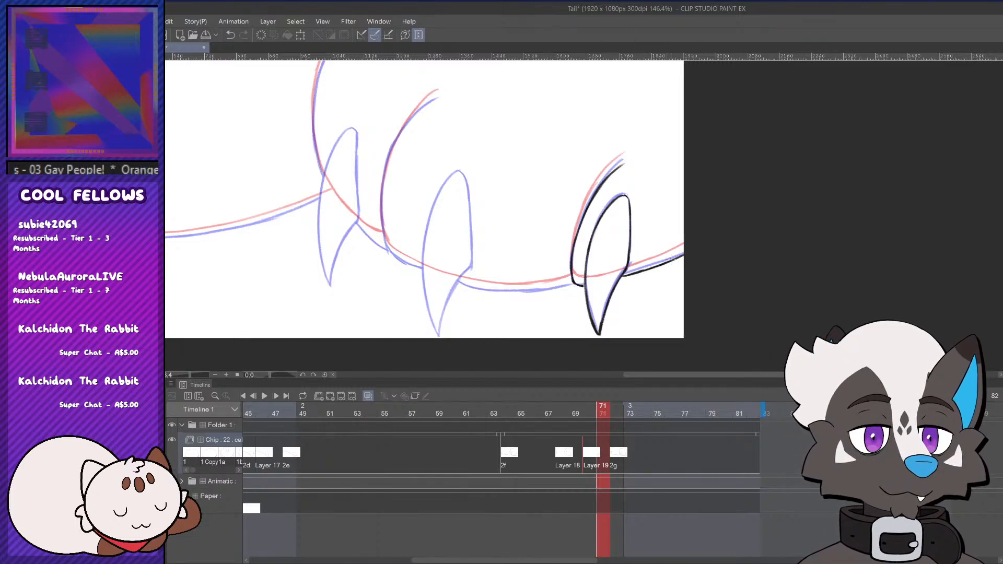
Ink the long left curve of the middle claw over the blue sketch
{"action": "scroll", "coordinate": [591, 282], "scroll_direction": "down", "scroll_amount": 11}
{"action": "scroll", "coordinate": [563, 280], "scroll_direction": "up", "scroll_amount": 10}
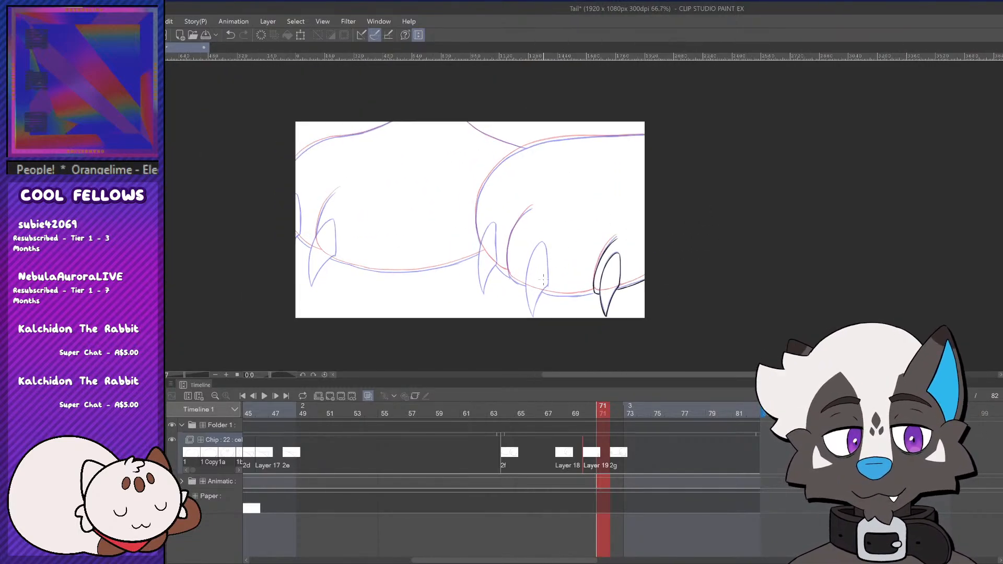
{"action": "scroll", "coordinate": [563, 281], "scroll_direction": "up", "scroll_amount": 1}
{"action": "left_click_drag", "start_coordinate": [524, 173], "coordinate": [499, 234]}
{"action": "key", "text": "ctrl+z"}
{"action": "key", "text": "ctrl+z"}
{"action": "key", "text": "ctrl+z"}
{"action": "left_click_drag", "start_coordinate": [523, 174], "coordinate": [498, 236]}
{"action": "key", "text": "ctrl+z"}
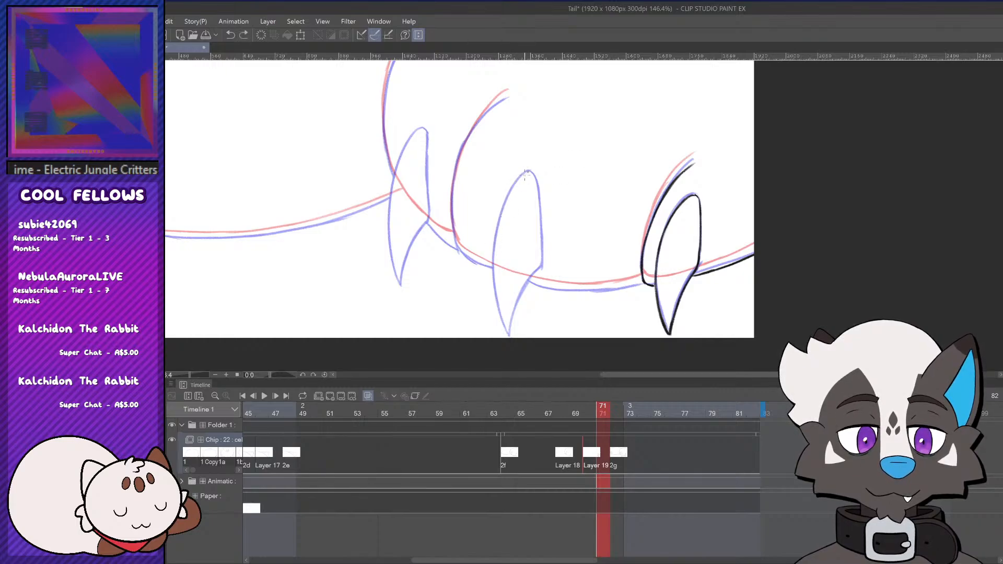
{"action": "left_click_drag", "start_coordinate": [530, 172], "coordinate": [524, 176]}
{"action": "key", "text": "ctrl+z"}
{"action": "left_click_drag", "start_coordinate": [530, 172], "coordinate": [525, 175]}
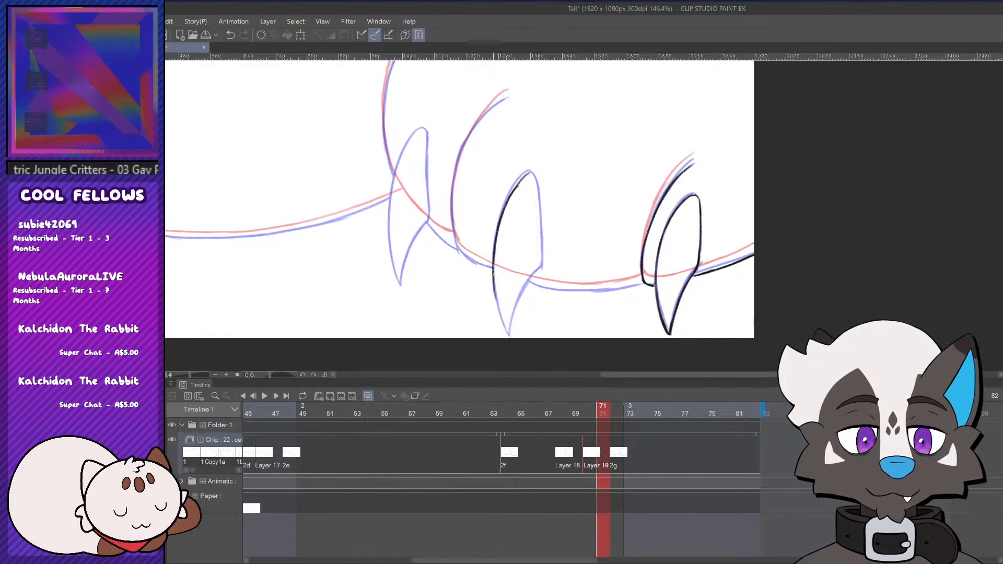
Ink the inner edge of the middle claw's tip and the rounded top down its right side
{"action": "left_click_drag", "start_coordinate": [511, 318], "coordinate": [542, 262]}
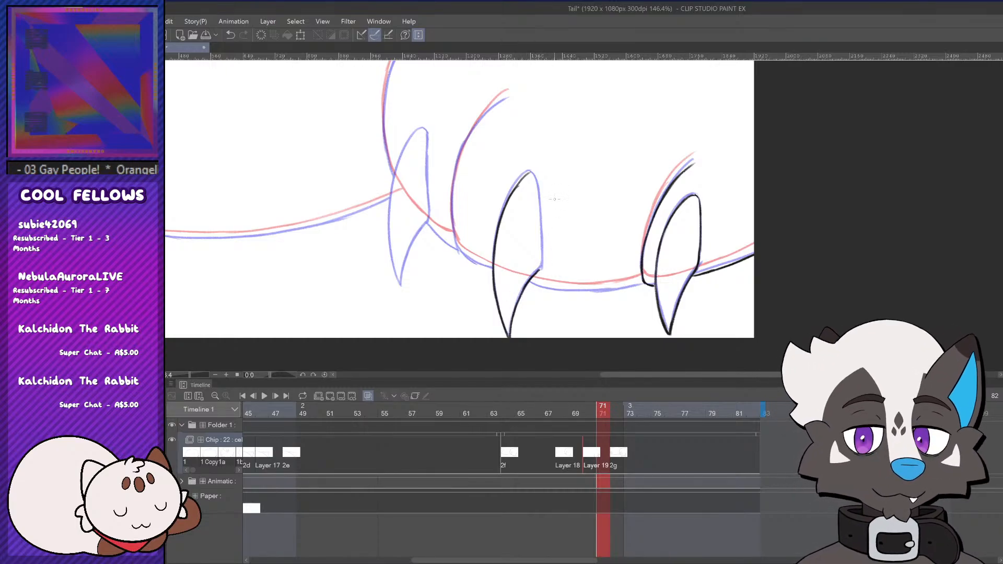
{"action": "key", "text": "ctrl+z"}
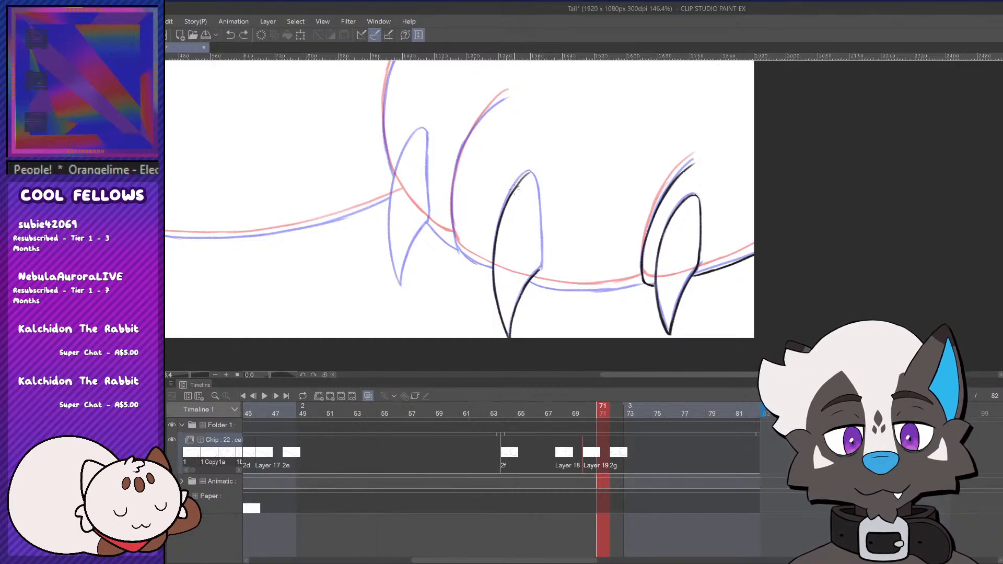
{"action": "mouse_move", "coordinate": [527, 179]}
{"action": "left_mouse_down"}
{"action": "mouse_move", "coordinate": [538, 175]}
{"action": "mouse_move", "coordinate": [542, 223]}
{"action": "left_mouse_up"}
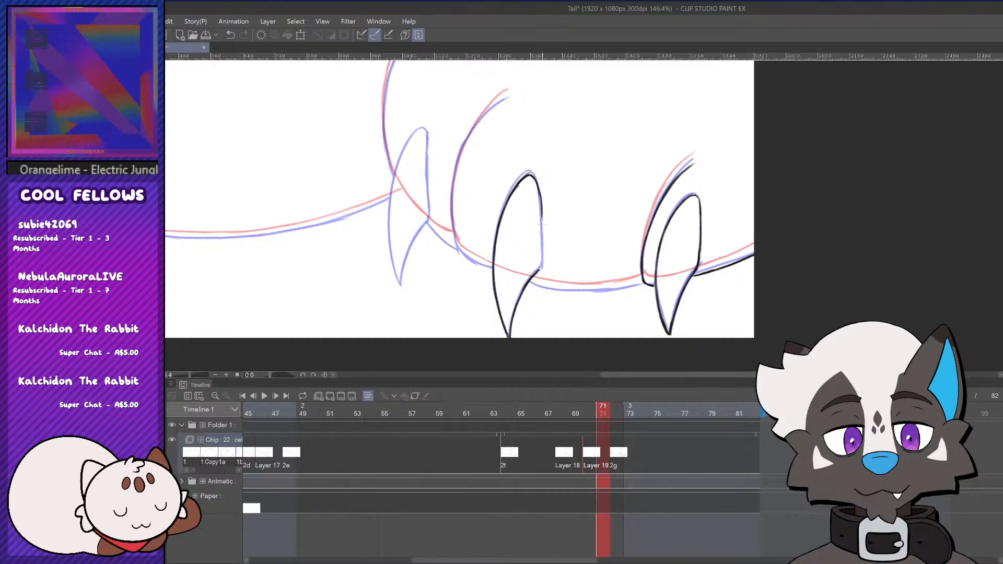
{"action": "key", "text": "ctrl+z"}
{"action": "scroll", "coordinate": [541, 173], "scroll_direction": "up", "scroll_amount": 2}
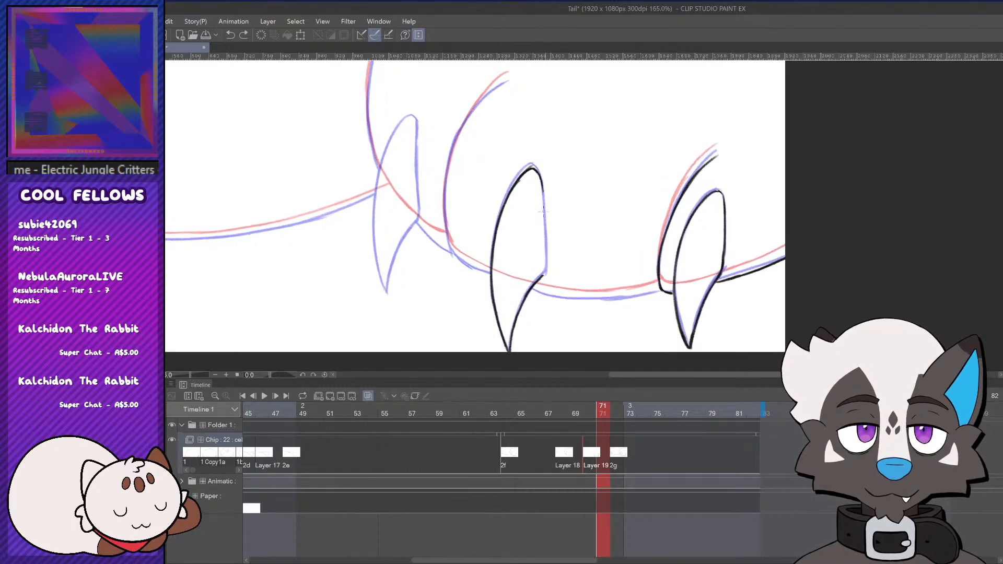
Complete the middle claw's right edge and ink the foot's lower edge on both sides of that claw
{"action": "mouse_move", "coordinate": [546, 248]}
{"action": "left_mouse_down"}
{"action": "mouse_move", "coordinate": [545, 272]}
{"action": "mouse_move", "coordinate": [588, 300]}
{"action": "left_mouse_up"}
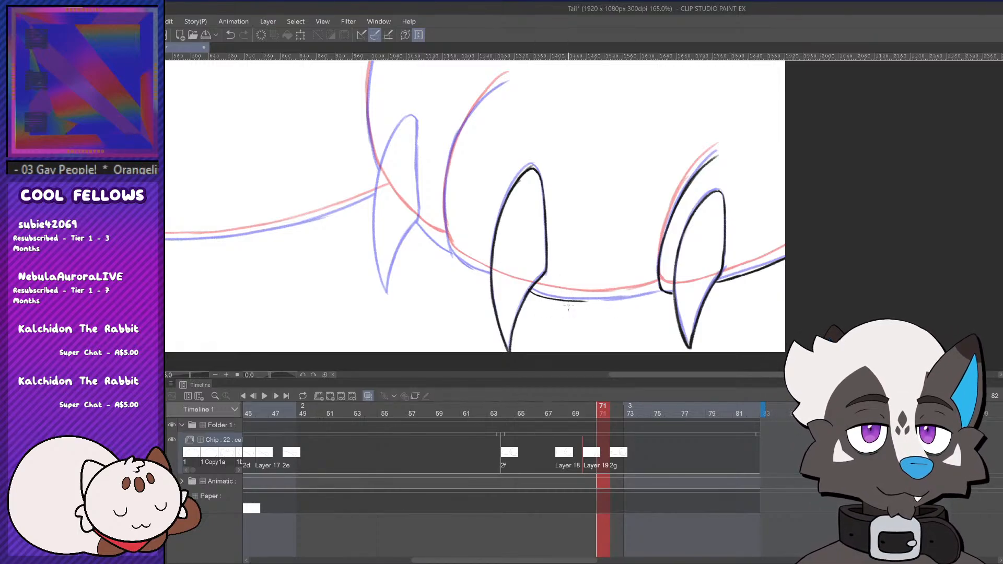
{"action": "key", "text": "ctrl+z"}
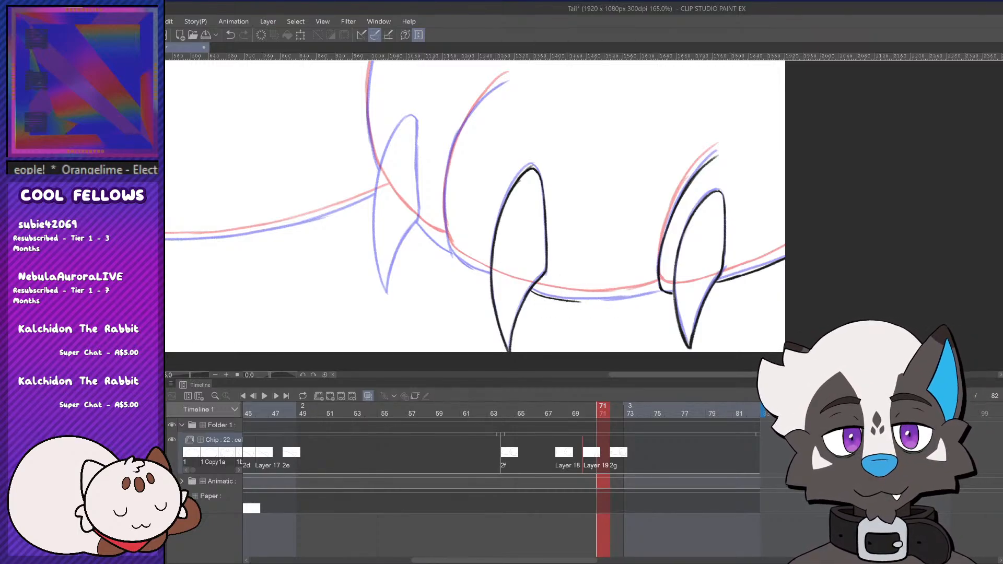
{"action": "left_click_drag", "start_coordinate": [569, 301], "coordinate": [637, 301]}
{"action": "key", "text": "ctrl+z"}
{"action": "key", "text": "ctrl+z"}
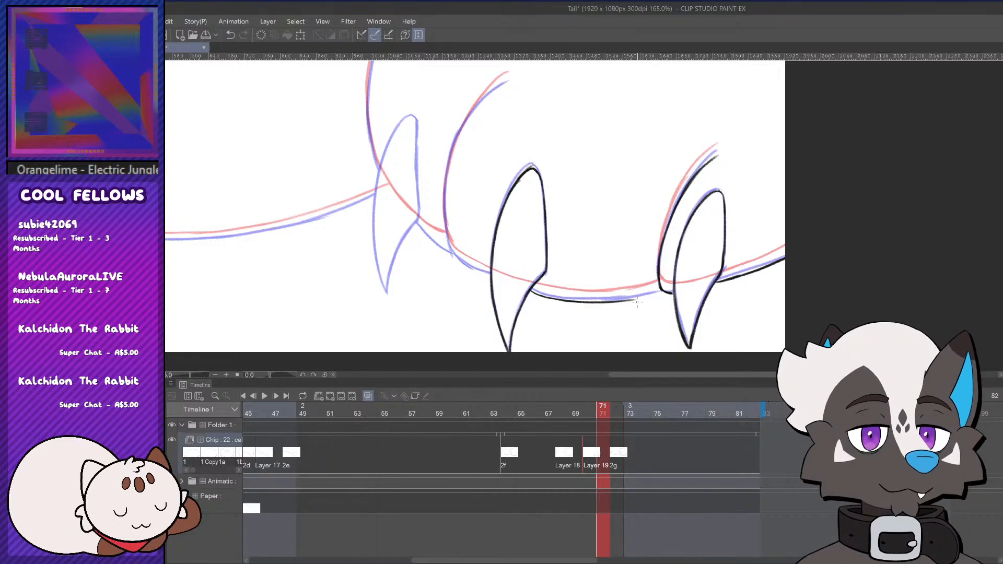
{"action": "scroll", "coordinate": [637, 280], "scroll_direction": "down", "scroll_amount": 3}
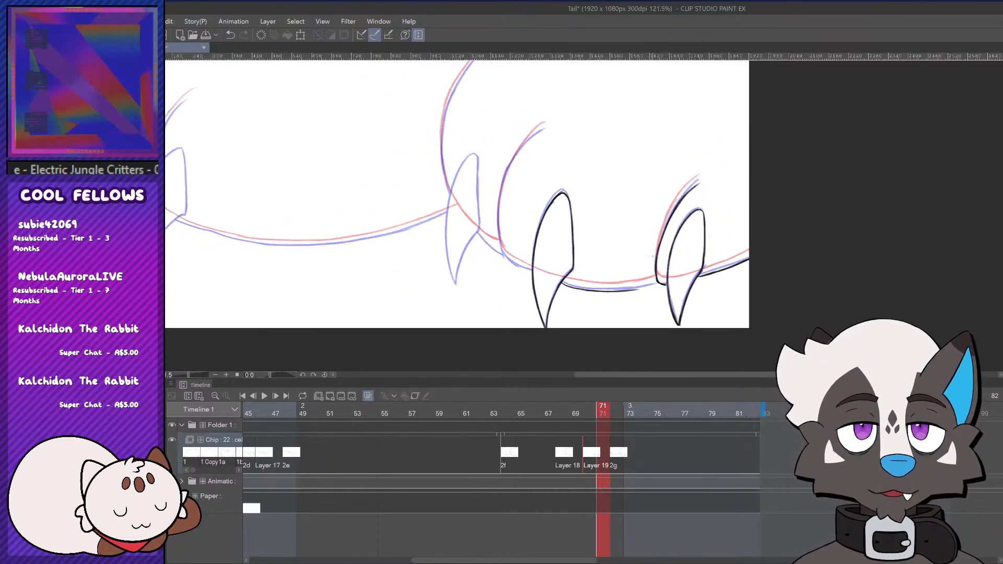
{"action": "scroll", "coordinate": [528, 278], "scroll_direction": "up", "scroll_amount": 2}
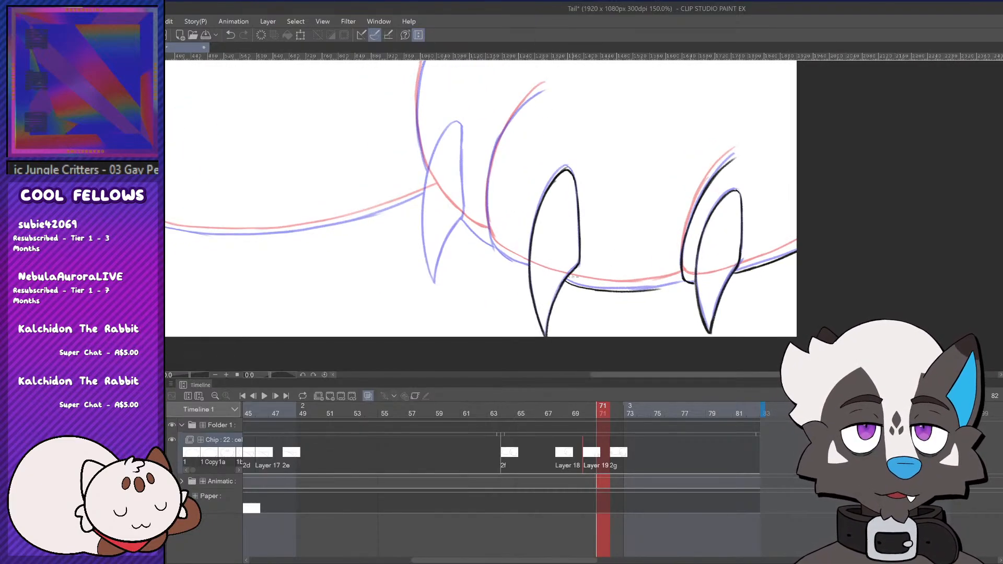
{"action": "scroll", "coordinate": [574, 277], "scroll_direction": "up", "scroll_amount": 2}
{"action": "key", "text": "ctrl+z"}
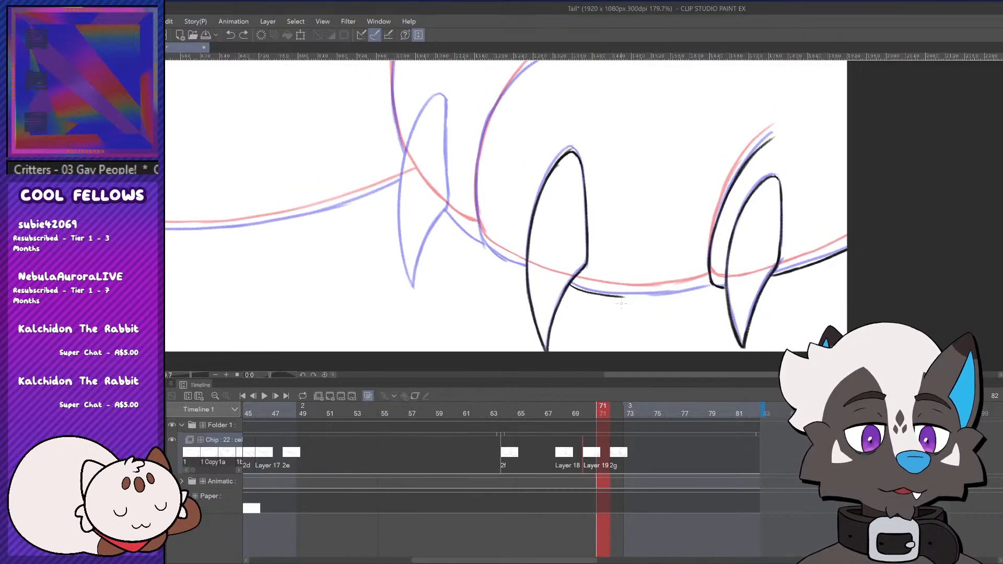
{"action": "key", "text": "ctrl+z"}
{"action": "left_click_drag", "start_coordinate": [608, 297], "coordinate": [705, 290]}
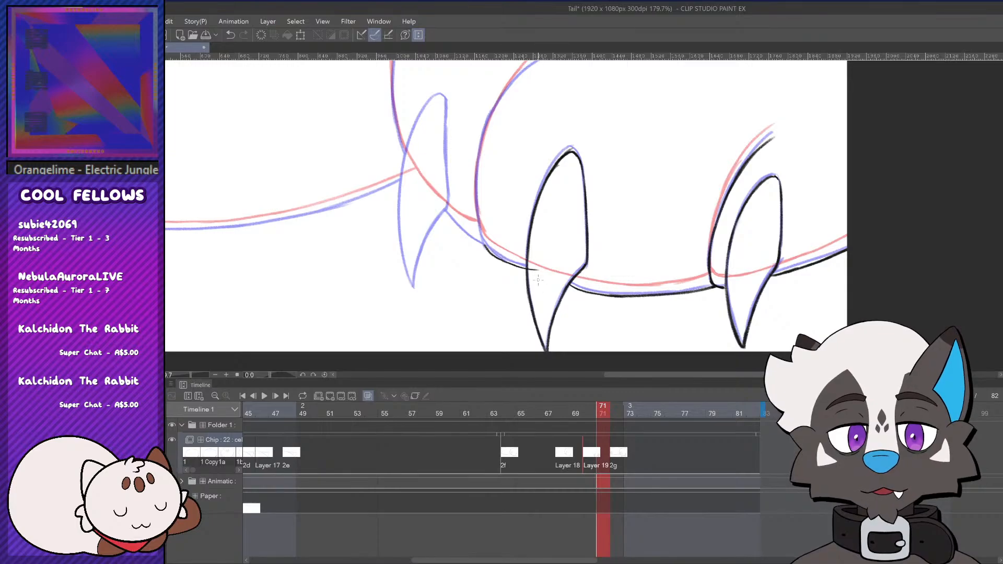
{"action": "key", "text": "ctrl+z"}
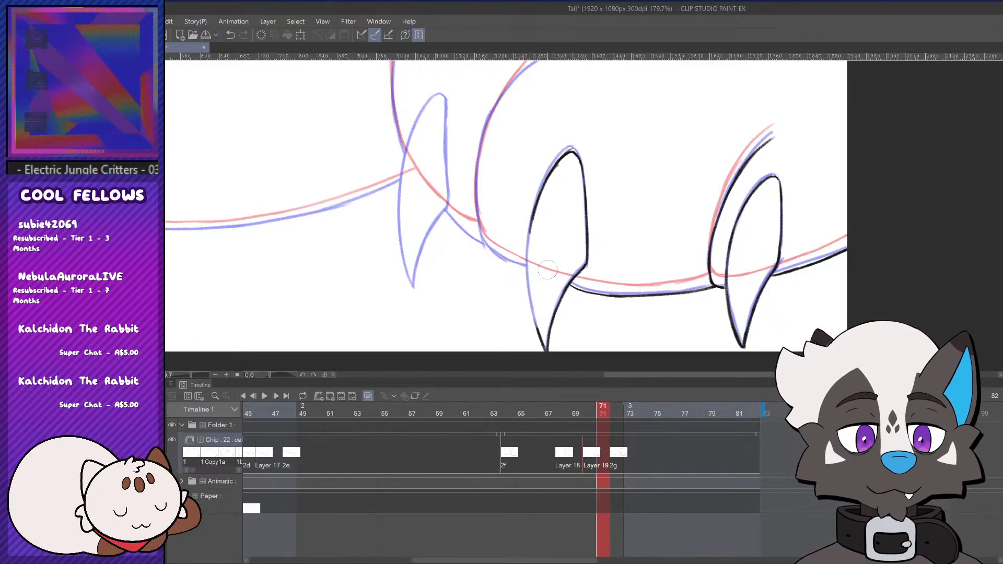
{"action": "key", "text": "p"}
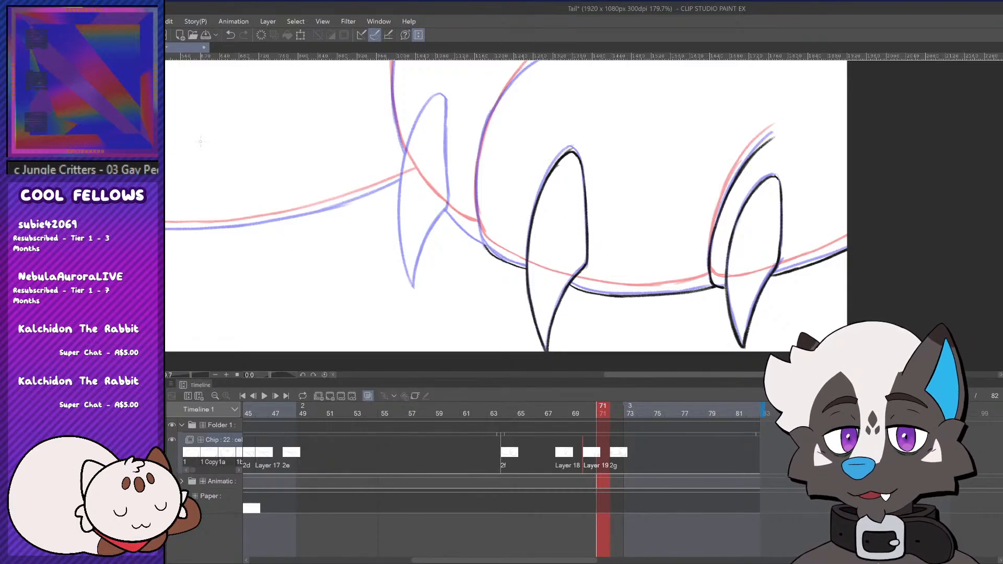
Ink the toe curve left of the middle claw upward from the foot's lower edge
{"action": "scroll", "coordinate": [503, 302], "scroll_direction": "down", "scroll_amount": 4}
{"action": "scroll", "coordinate": [469, 253], "scroll_direction": "up", "scroll_amount": 3}
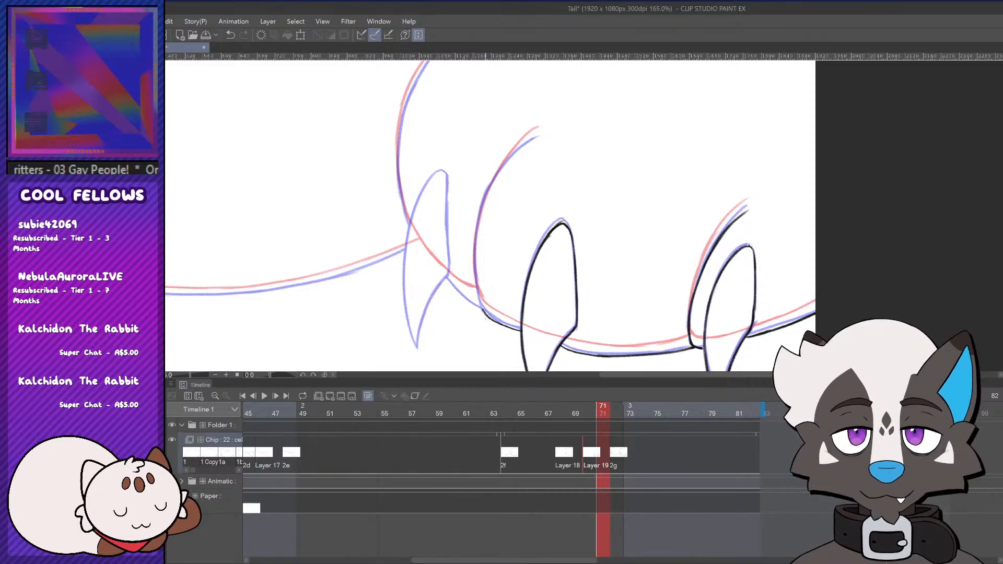
{"action": "left_click_drag", "start_coordinate": [473, 276], "coordinate": [486, 205]}
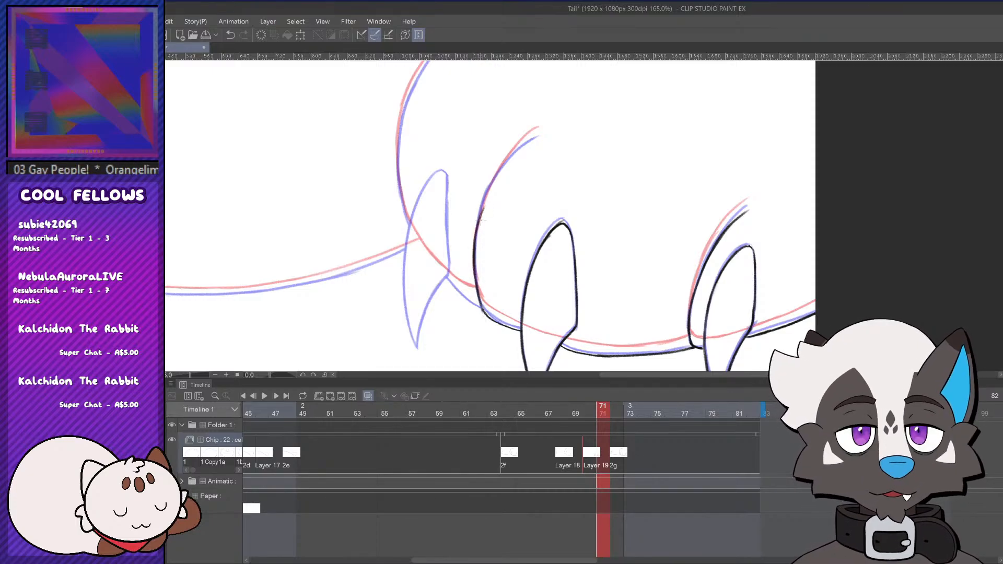
{"action": "key", "text": "ctrl+z"}
{"action": "mouse_move", "coordinate": [473, 270]}
{"action": "left_mouse_down"}
{"action": "mouse_move", "coordinate": [484, 198]}
{"action": "mouse_move", "coordinate": [526, 145]}
{"action": "left_mouse_up"}
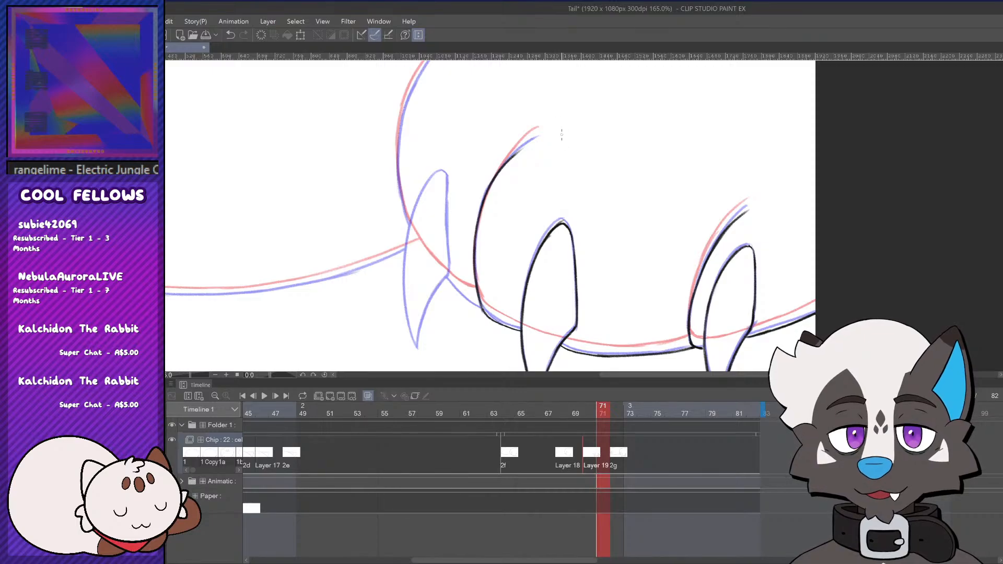
Redraw the upper end of the middle toe curve so it follows the blue sketch line
{"action": "key", "text": "ctrl+z"}
{"action": "left_click_drag", "start_coordinate": [482, 208], "coordinate": [537, 144]}
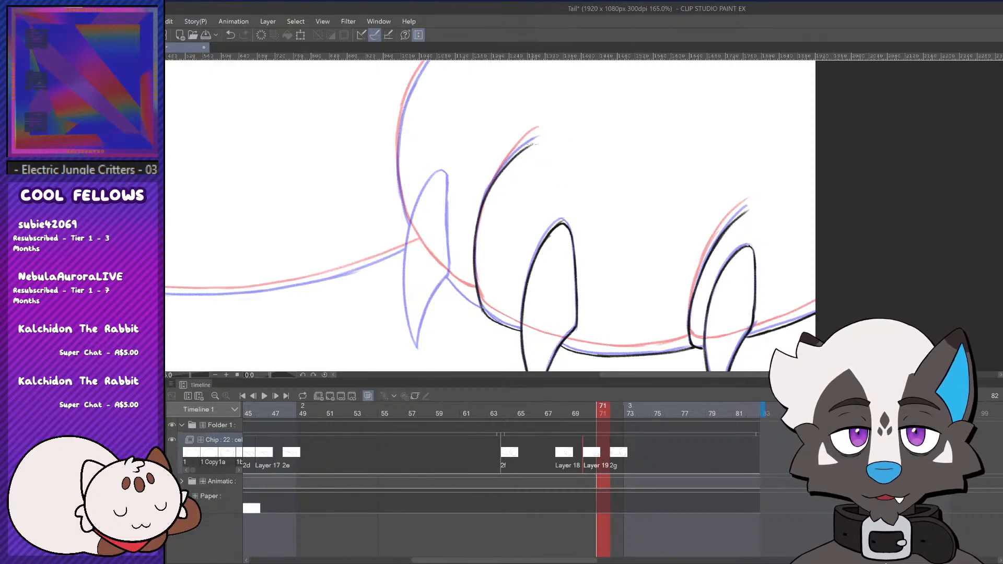
{"action": "key", "text": "ctrl+z"}
{"action": "left_click_drag", "start_coordinate": [479, 213], "coordinate": [536, 142]}
{"action": "key", "text": "ctrl+z"}
{"action": "mouse_move", "coordinate": [480, 207]}
{"action": "left_mouse_down"}
{"action": "mouse_move", "coordinate": [560, 133]}
{"action": "mouse_move", "coordinate": [539, 138]}
{"action": "left_mouse_up"}
{"action": "key", "text": "ctrl+z"}
{"action": "key", "text": "ctrl+z"}
{"action": "left_click_drag", "start_coordinate": [491, 182], "coordinate": [538, 139]}
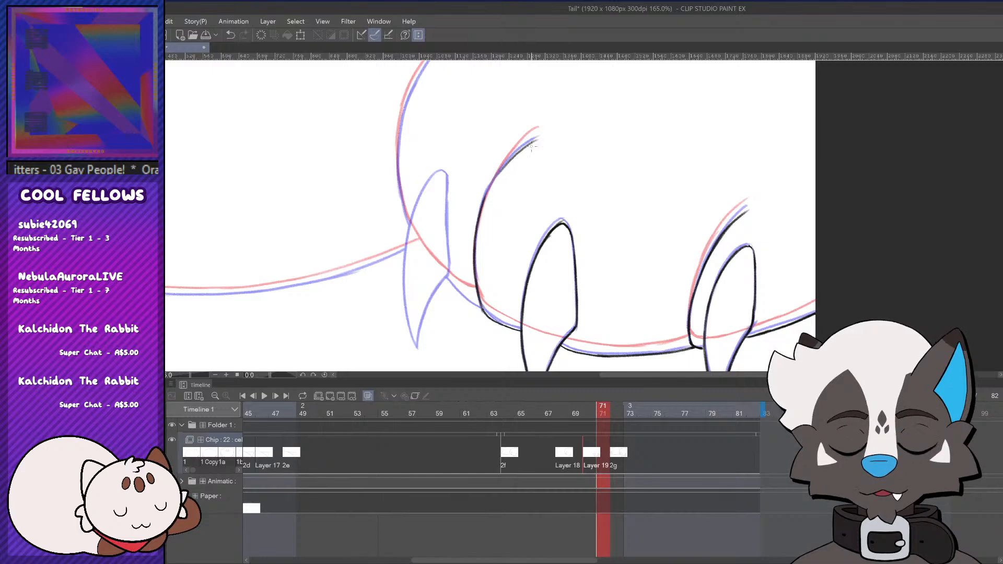
{"action": "left_click_drag", "start_coordinate": [481, 208], "coordinate": [509, 160]}
{"action": "left_click_drag", "start_coordinate": [477, 217], "coordinate": [533, 146]}
{"action": "key", "text": "ctrl+z"}
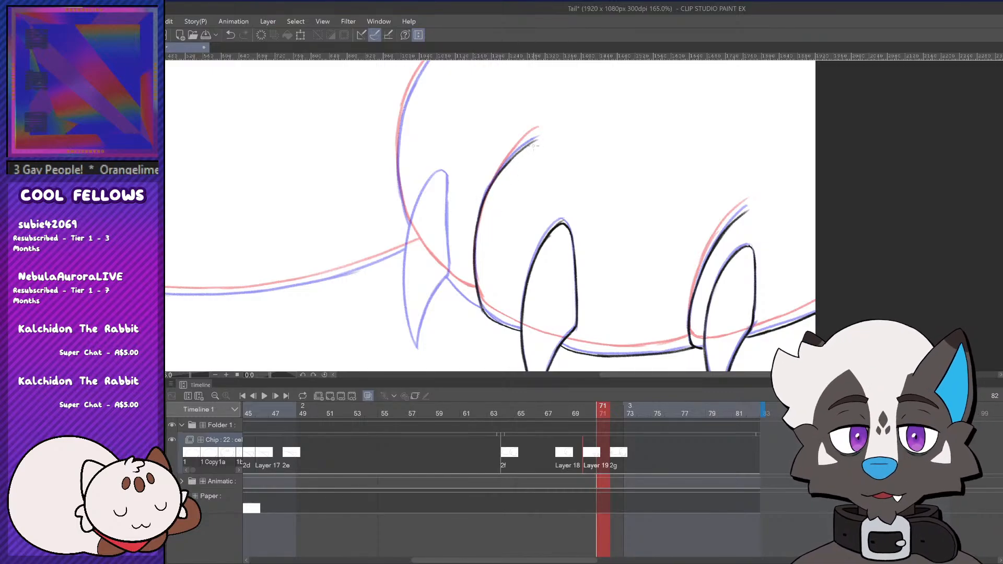
Ink the left claw's outer edge over the blue sketch, from the rounded top down to the pointed tip
{"action": "key", "text": "ctrl+z"}
{"action": "scroll", "coordinate": [721, 161], "scroll_direction": "down", "scroll_amount": 6}
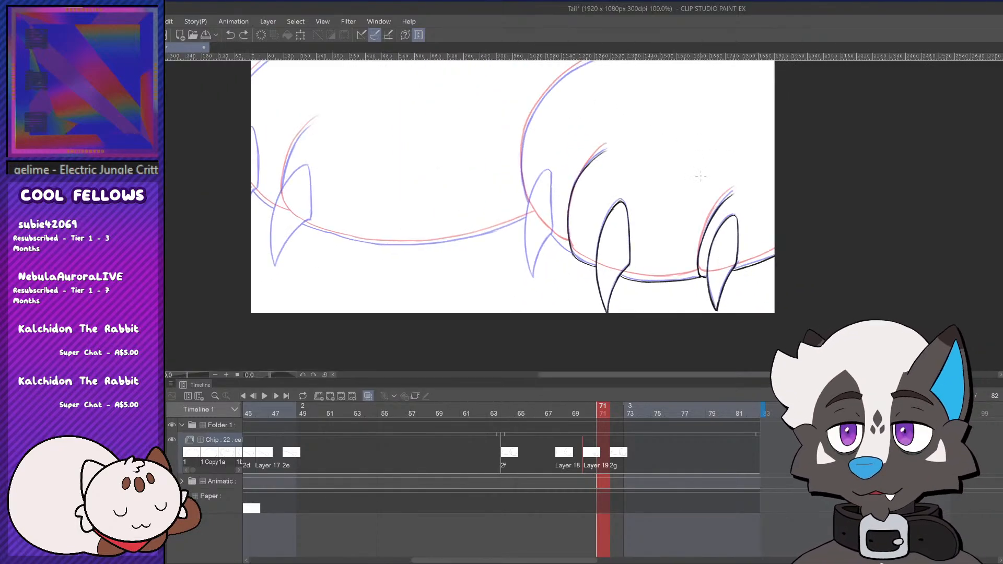
{"action": "scroll", "coordinate": [546, 137], "scroll_direction": "up", "scroll_amount": 3}
{"action": "scroll", "coordinate": [528, 312], "scroll_direction": "up", "scroll_amount": 3}
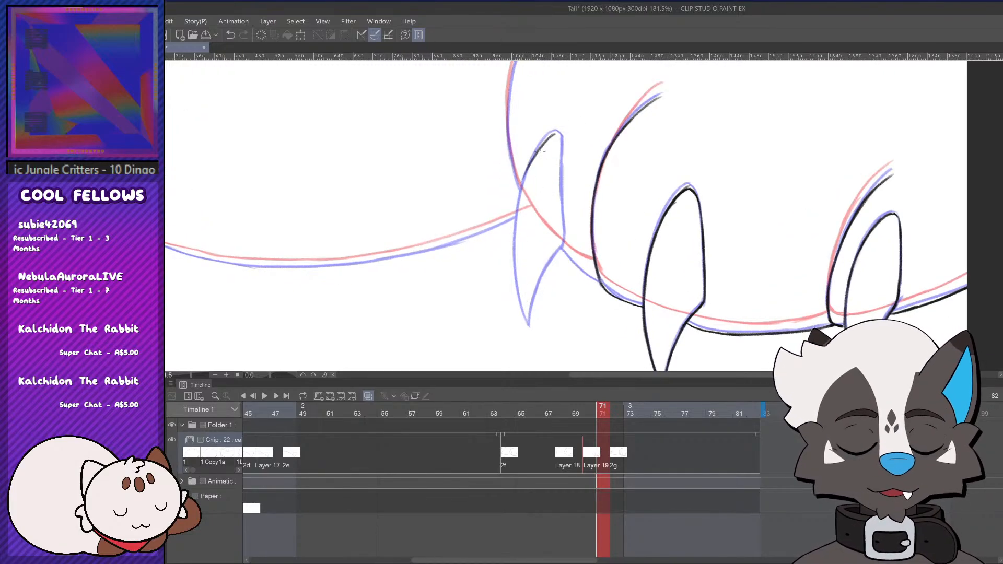
{"action": "left_click_drag", "start_coordinate": [536, 157], "coordinate": [516, 226]}
{"action": "key", "text": "ctrl+z"}
{"action": "mouse_move", "coordinate": [521, 186]}
{"action": "left_mouse_down"}
{"action": "mouse_move", "coordinate": [516, 269]}
{"action": "mouse_move", "coordinate": [529, 316]}
{"action": "left_mouse_up"}
{"action": "key", "text": "ctrl+z"}
{"action": "left_click_drag", "start_coordinate": [516, 217], "coordinate": [527, 329]}
{"action": "key", "text": "ctrl+z"}
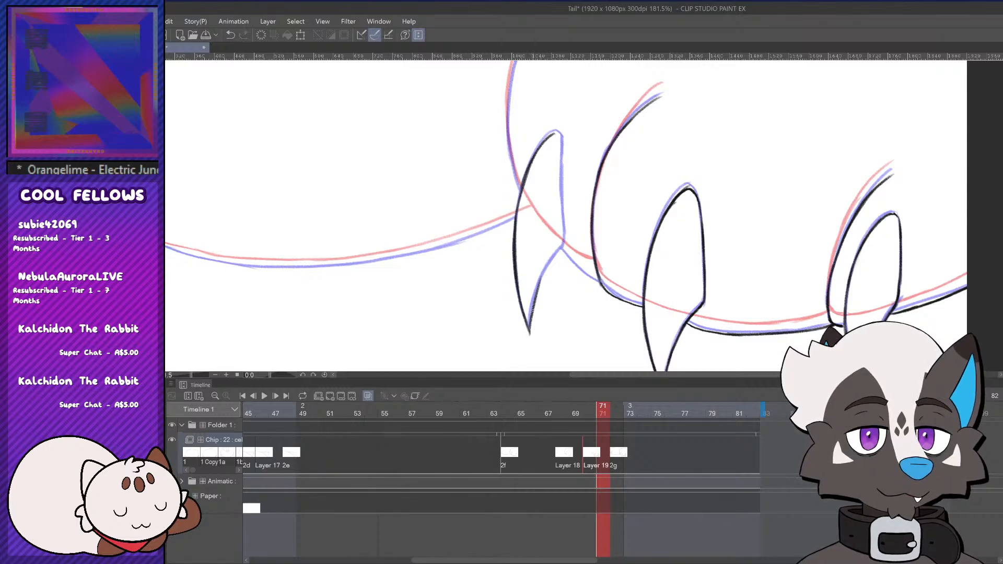
Ink the left claw's inner edge up from the tip and close the claw down its right side
{"action": "left_click_drag", "start_coordinate": [533, 305], "coordinate": [561, 246]}
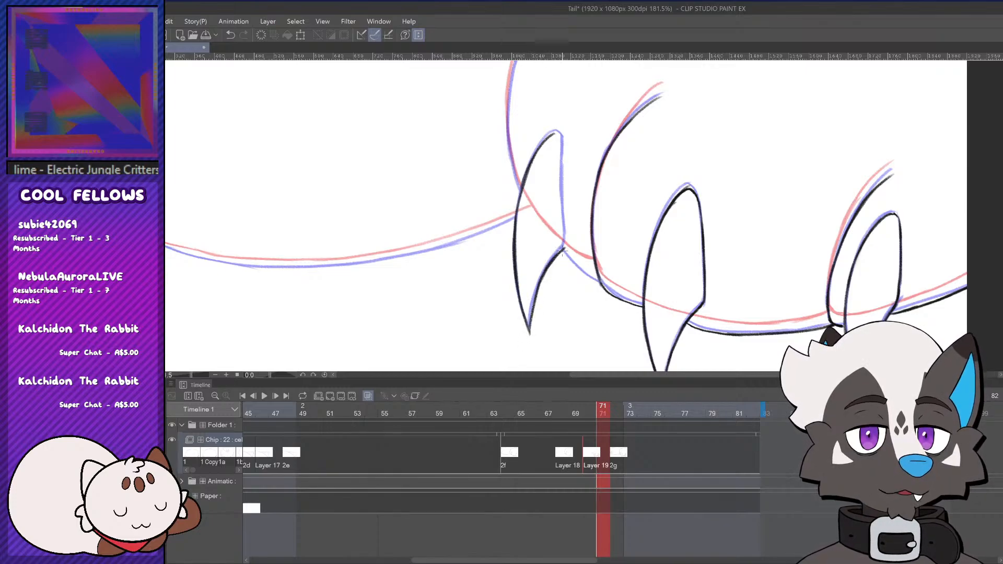
{"action": "key", "text": "ctrl+z"}
{"action": "left_click_drag", "start_coordinate": [531, 312], "coordinate": [562, 258]}
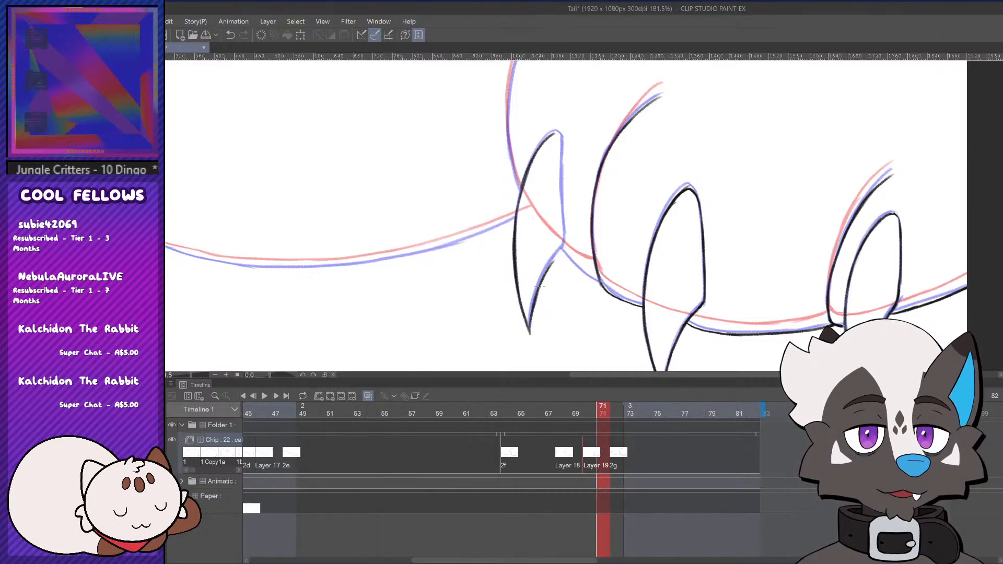
{"action": "key", "text": "ctrl+z"}
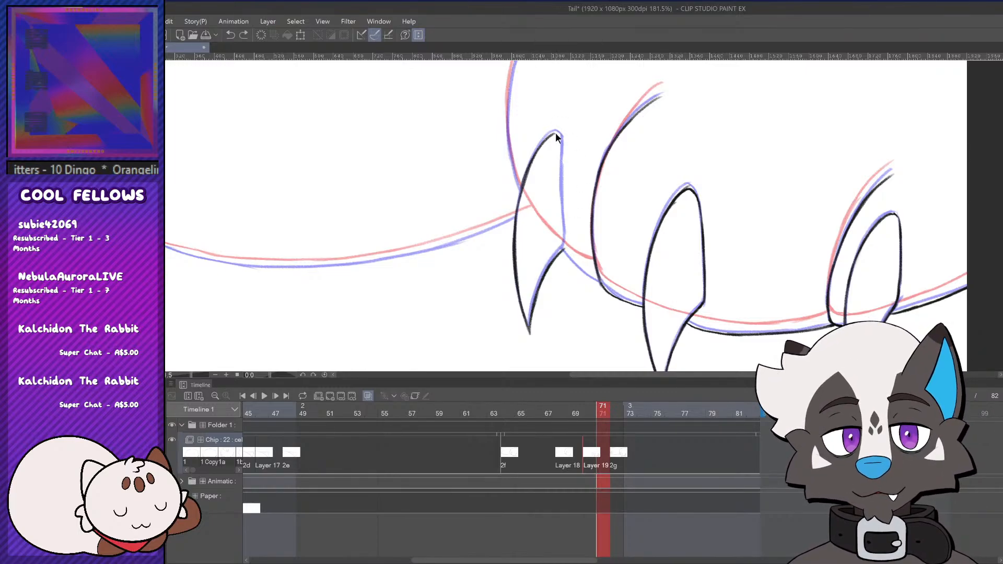
{"action": "mouse_move", "coordinate": [562, 160]}
{"action": "left_mouse_down"}
{"action": "mouse_move", "coordinate": [563, 242]}
{"action": "mouse_move", "coordinate": [599, 284]}
{"action": "left_mouse_up"}
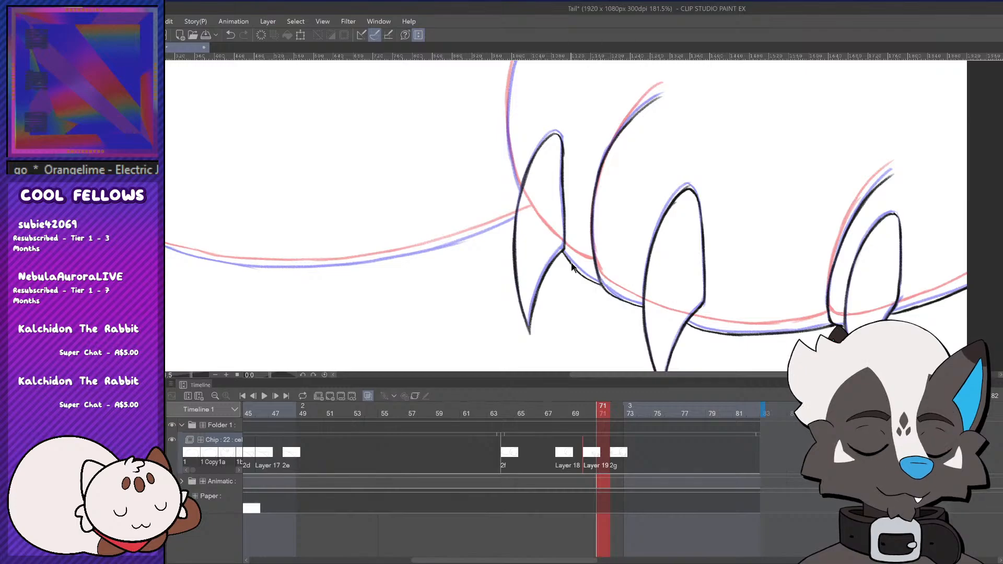
Ink the short lower edge of the foot between the left claw and the toe curve beside it
{"action": "key", "text": "ctrl+z"}
{"action": "left_click_drag", "start_coordinate": [563, 252], "coordinate": [601, 285]}
{"action": "key", "text": "ctrl+z"}
{"action": "left_click_drag", "start_coordinate": [563, 253], "coordinate": [600, 285]}
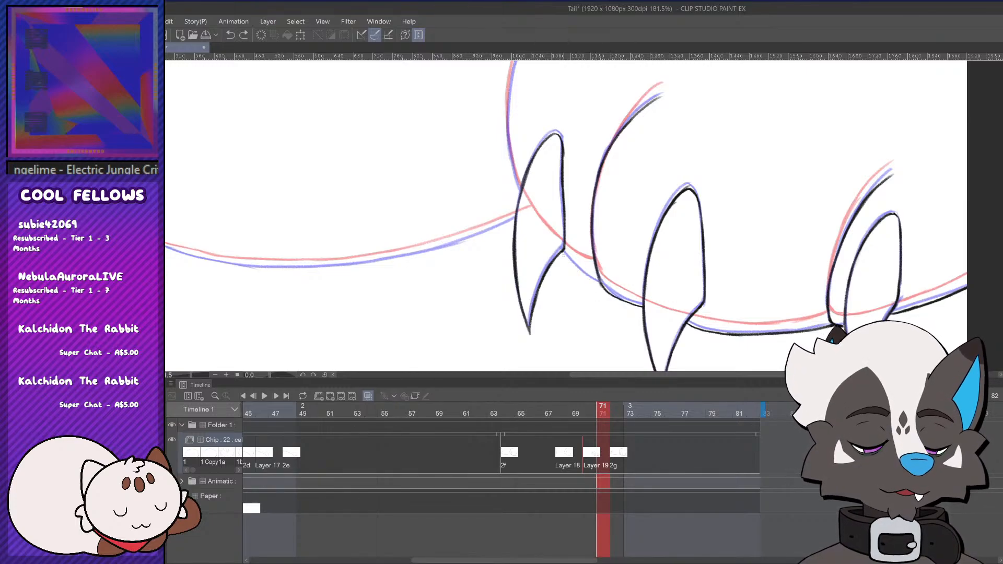
{"action": "left_click_drag", "start_coordinate": [563, 253], "coordinate": [599, 283]}
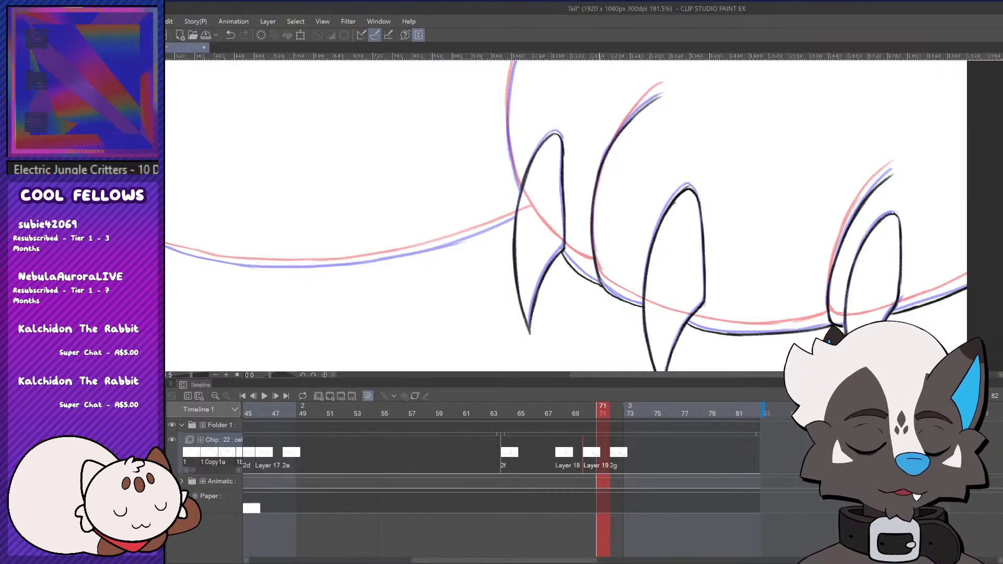
{"action": "scroll", "coordinate": [579, 303], "scroll_direction": "down", "scroll_amount": 4}
{"action": "scroll", "coordinate": [623, 297], "scroll_direction": "up", "scroll_amount": 4}
{"action": "left_click_drag", "start_coordinate": [453, 273], "coordinate": [491, 308]}
{"action": "key", "text": "ctrl+z"}
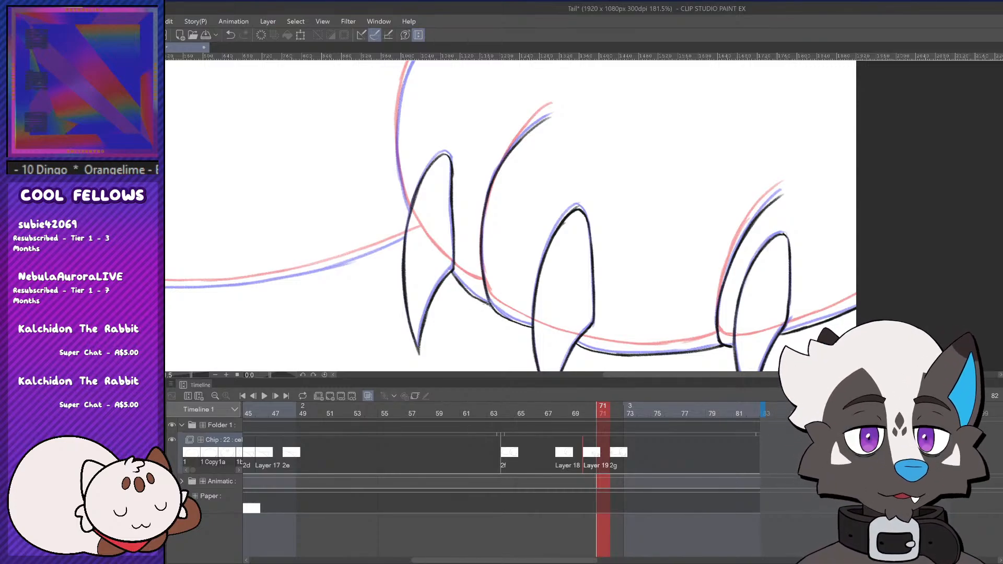
Ink the start of the foot's left outline upward from where it meets the left claw
{"action": "scroll", "coordinate": [489, 254], "scroll_direction": "down", "scroll_amount": 3}
{"action": "left_click_drag", "start_coordinate": [382, 162], "coordinate": [378, 188]}
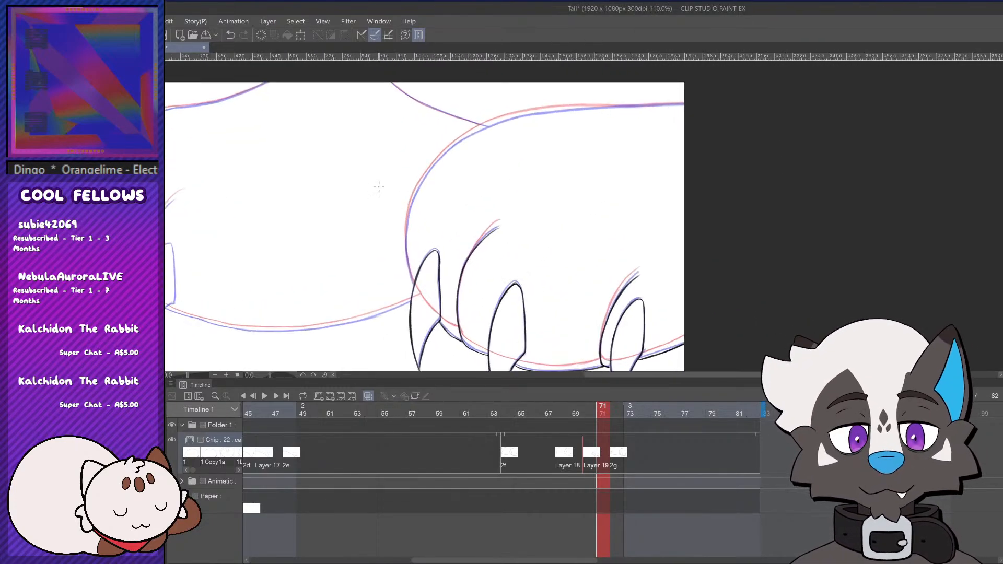
{"action": "scroll", "coordinate": [378, 188], "scroll_direction": "up", "scroll_amount": 2}
{"action": "scroll", "coordinate": [425, 332], "scroll_direction": "down", "scroll_amount": 2}
{"action": "scroll", "coordinate": [395, 293], "scroll_direction": "up", "scroll_amount": 3}
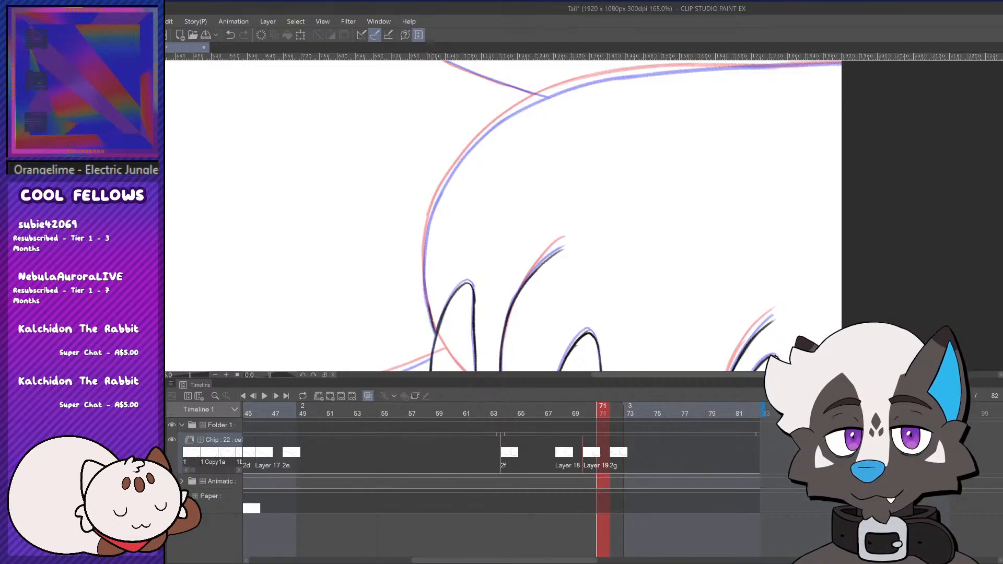
{"action": "key", "text": "ctrl+z"}
{"action": "left_click_drag", "start_coordinate": [434, 328], "coordinate": [424, 249]}
{"action": "key", "text": "ctrl+z"}
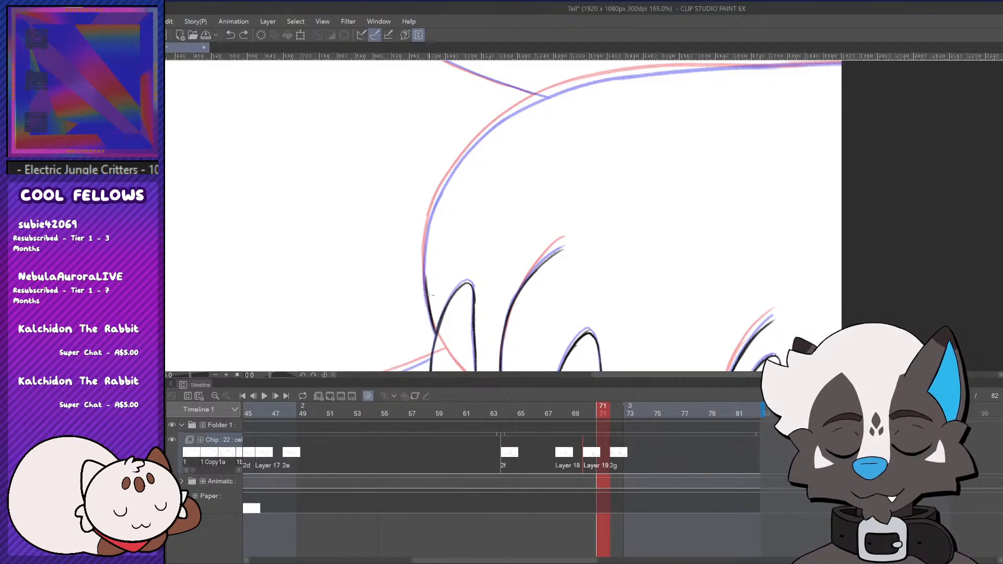
{"action": "key", "text": "ctrl+z"}
{"action": "mouse_move", "coordinate": [428, 311]}
{"action": "left_mouse_down"}
{"action": "mouse_move", "coordinate": [422, 230]}
{"action": "mouse_move", "coordinate": [456, 163]}
{"action": "left_mouse_up"}
{"action": "key", "text": "ctrl+z"}
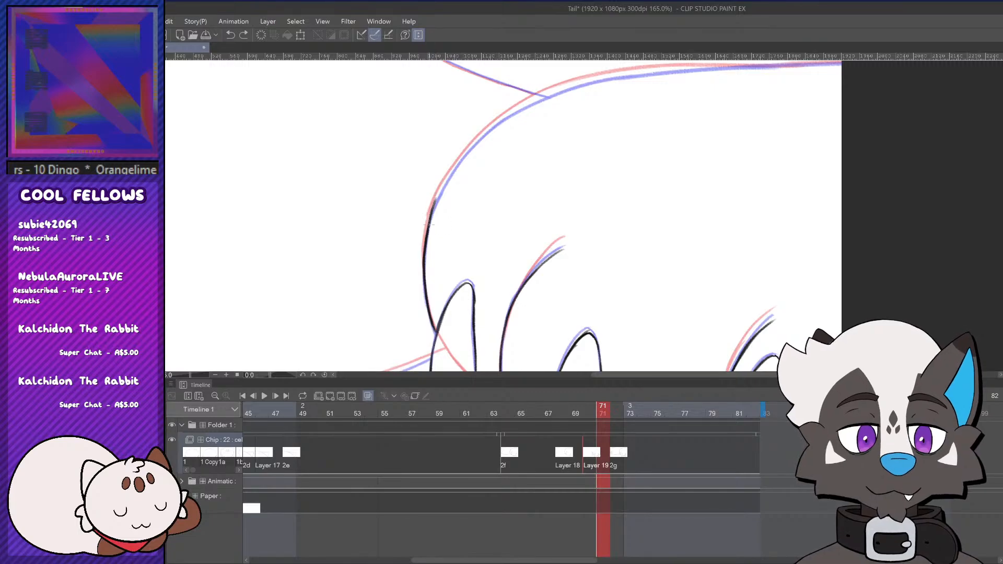
Try to continue the foot's left outline up the side and around toward the top of the foot
{"action": "left_click_drag", "start_coordinate": [430, 224], "coordinate": [455, 165]}
{"action": "mouse_move", "coordinate": [437, 198]}
{"action": "left_mouse_down"}
{"action": "mouse_move", "coordinate": [492, 126]}
{"action": "mouse_move", "coordinate": [577, 85]}
{"action": "left_mouse_up"}
{"action": "key", "text": "ctrl+z"}
{"action": "scroll", "coordinate": [705, 152], "scroll_direction": "down", "scroll_amount": 4}
{"action": "scroll", "coordinate": [710, 173], "scroll_direction": "up", "scroll_amount": 2}
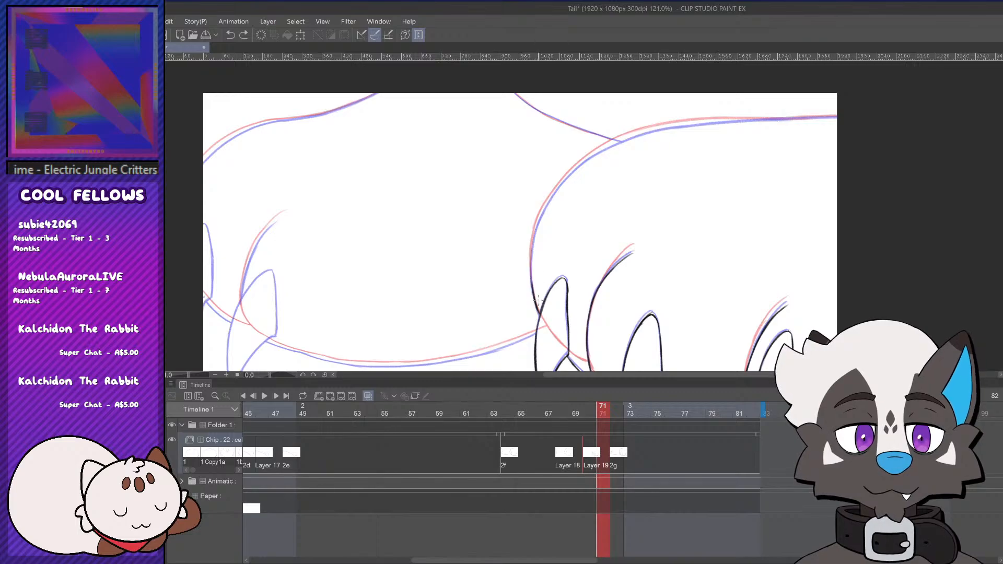
Redraw the foot's left outline from above the left claw up along the blue sketch line
{"action": "left_click_drag", "start_coordinate": [542, 321], "coordinate": [536, 304]}
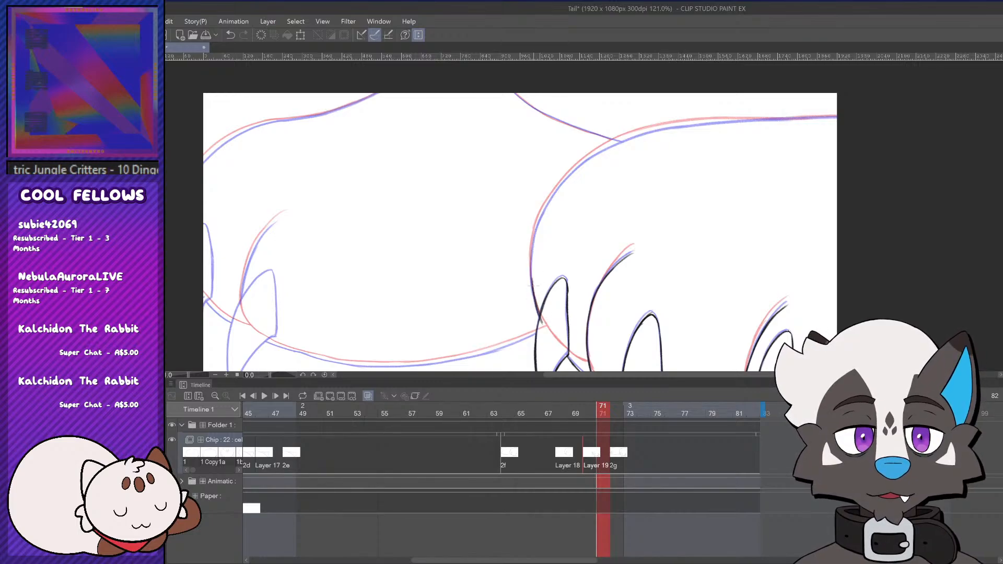
{"action": "key", "text": "ctrl+z"}
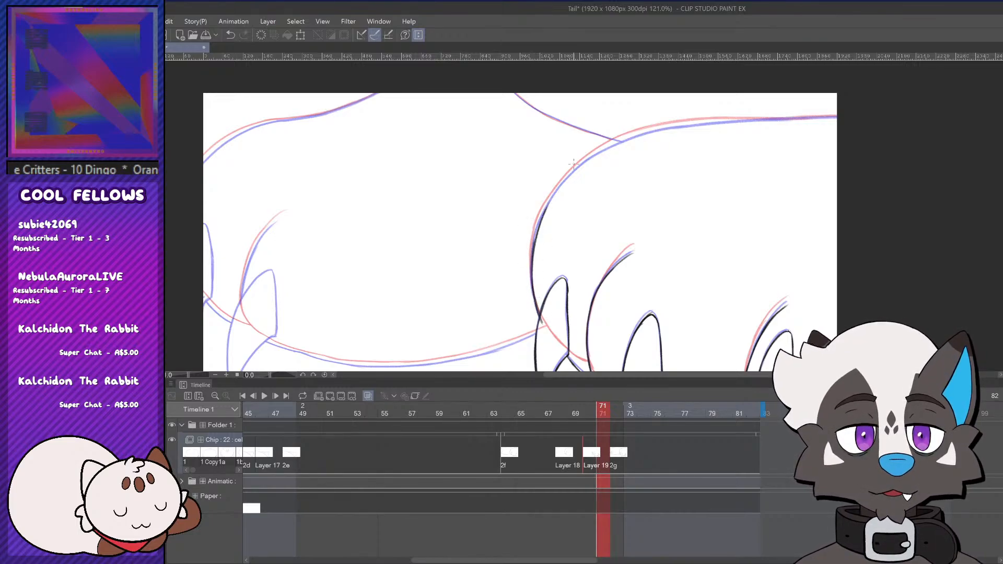
{"action": "left_click_drag", "start_coordinate": [532, 266], "coordinate": [542, 214]}
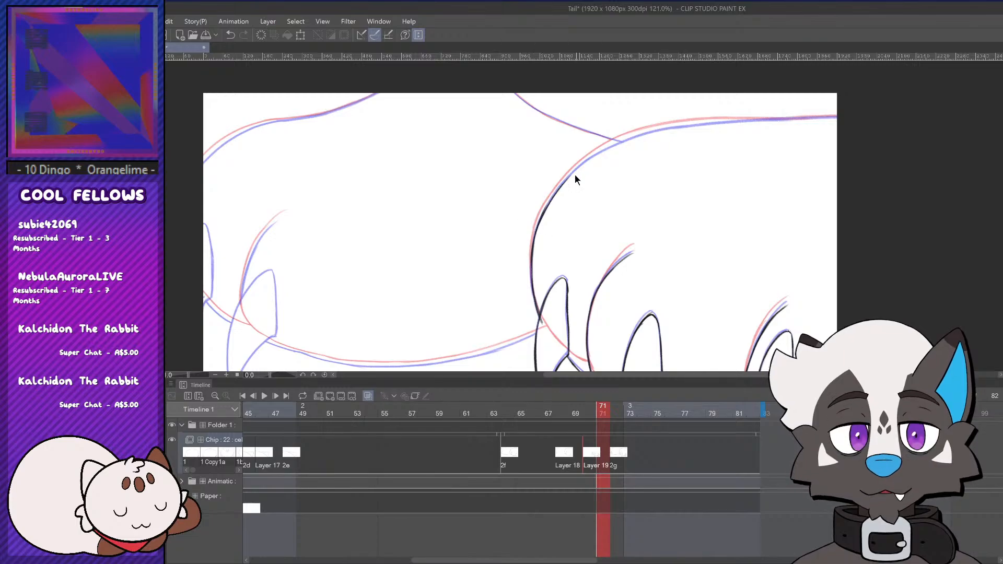
{"action": "key", "text": "ctrl+z"}
{"action": "mouse_move", "coordinate": [532, 257]}
{"action": "left_mouse_down"}
{"action": "mouse_move", "coordinate": [555, 197]}
{"action": "mouse_move", "coordinate": [600, 155]}
{"action": "left_mouse_up"}
{"action": "key", "text": "ctrl+z"}
Ink the foot's upper-left curve toward the point where the body line meets the foot
{"action": "left_click_drag", "start_coordinate": [543, 217], "coordinate": [609, 151]}
{"action": "key", "text": "ctrl+z"}
{"action": "key", "text": "ctrl+z"}
{"action": "left_click_drag", "start_coordinate": [545, 214], "coordinate": [618, 146]}
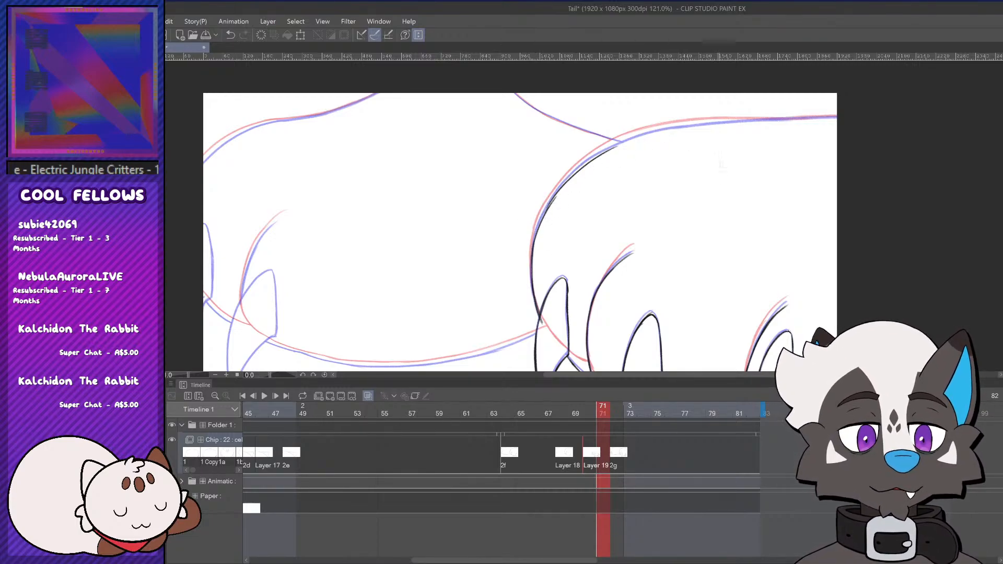
{"action": "key", "text": "ctrl+z"}
{"action": "mouse_move", "coordinate": [544, 216]}
{"action": "left_mouse_down"}
{"action": "mouse_move", "coordinate": [610, 151]}
{"action": "mouse_move", "coordinate": [688, 129]}
{"action": "mouse_move", "coordinate": [678, 132]}
{"action": "mouse_move", "coordinate": [773, 127]}
{"action": "left_mouse_up"}
{"action": "key", "text": "ctrl+z"}
{"action": "key", "text": "ctrl+z"}
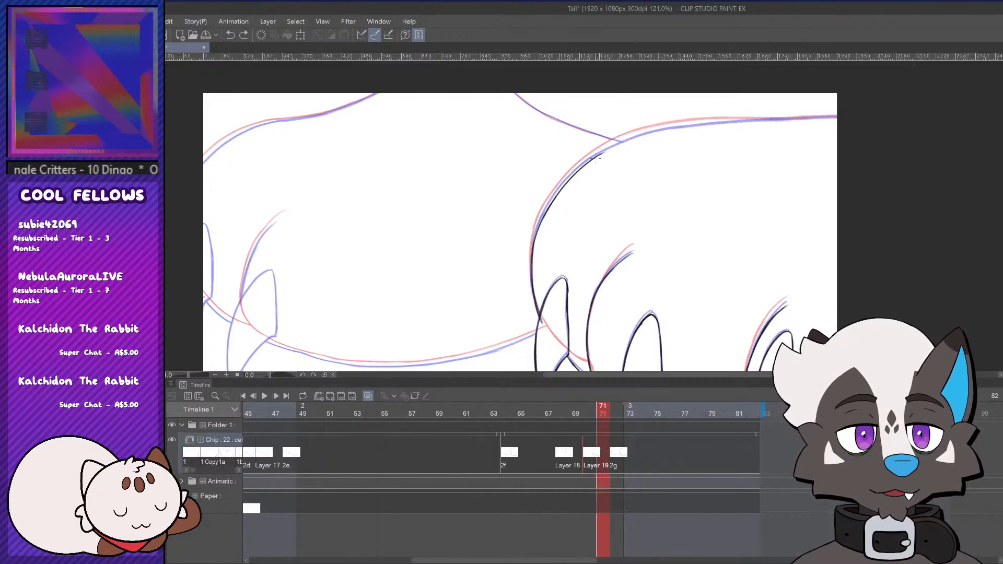
Ink the foot's top edge from the upper-left curve out to the right border of the canvas
{"action": "mouse_move", "coordinate": [586, 163]}
{"action": "left_mouse_down"}
{"action": "mouse_move", "coordinate": [701, 125]}
{"action": "mouse_move", "coordinate": [658, 136]}
{"action": "mouse_move", "coordinate": [776, 123]}
{"action": "left_mouse_up"}
{"action": "key", "text": "ctrl+z"}
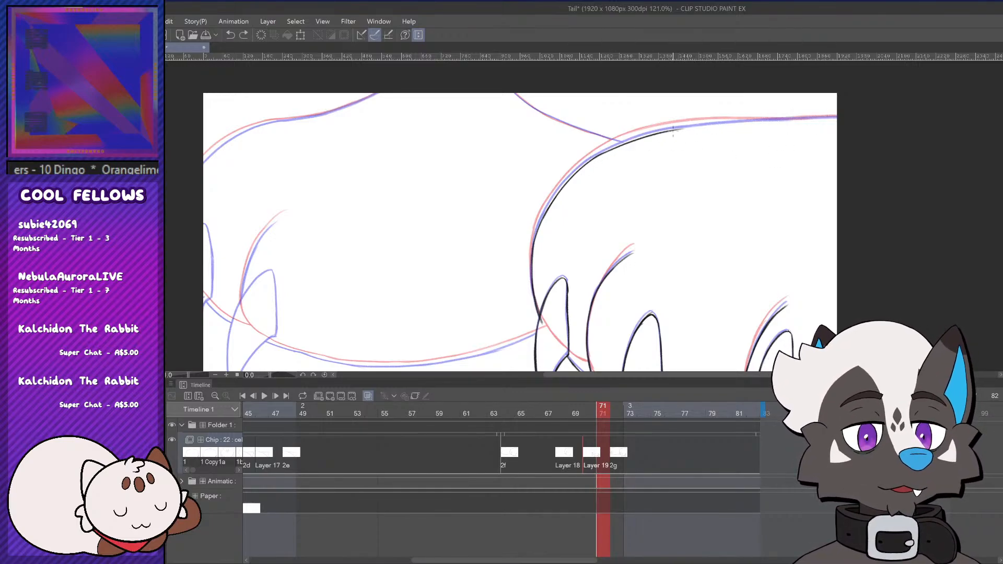
{"action": "left_click_drag", "start_coordinate": [679, 131], "coordinate": [836, 118]}
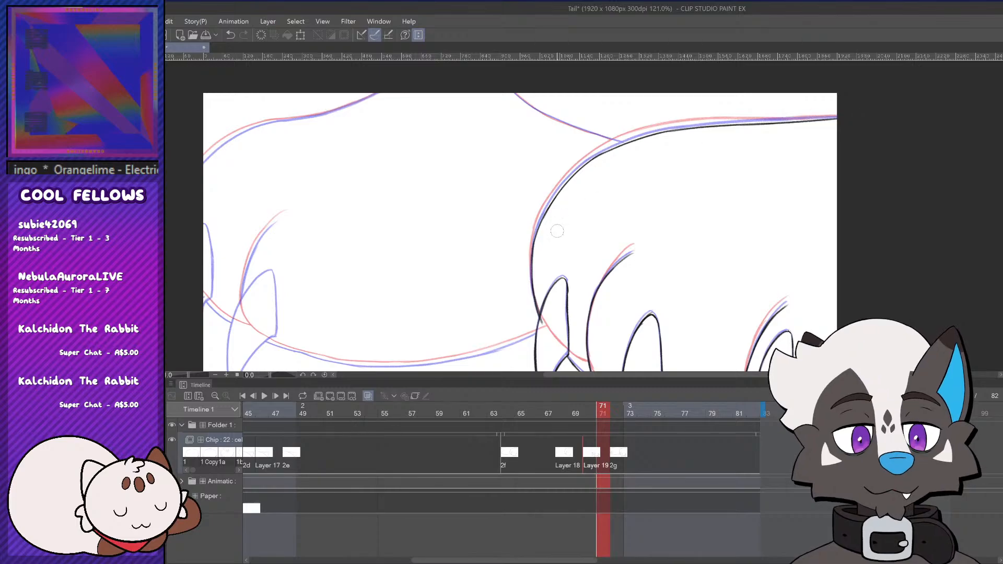
Play back the animation from frame 67 to check the newly inked foot in motion
{"action": "scroll", "coordinate": [626, 203], "scroll_direction": "down", "scroll_amount": 3}
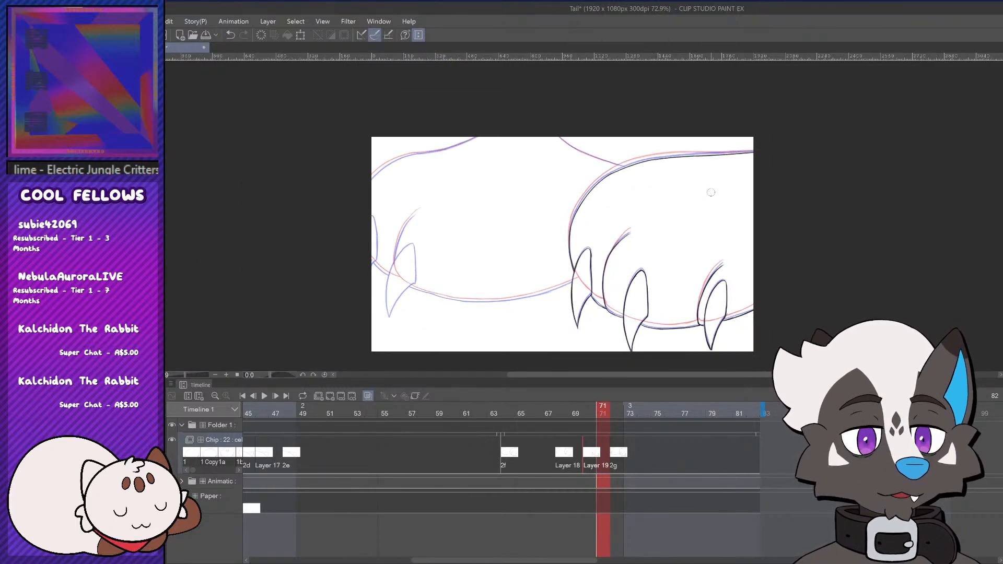
{"action": "left_click_drag", "start_coordinate": [609, 410], "coordinate": [548, 410]}
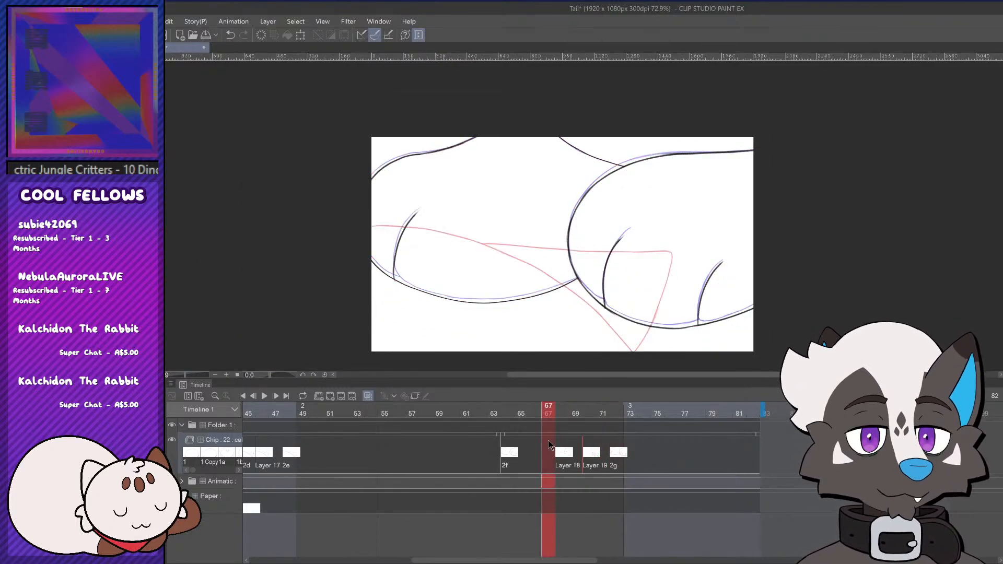
{"action": "left_click", "coordinate": [264, 397]}
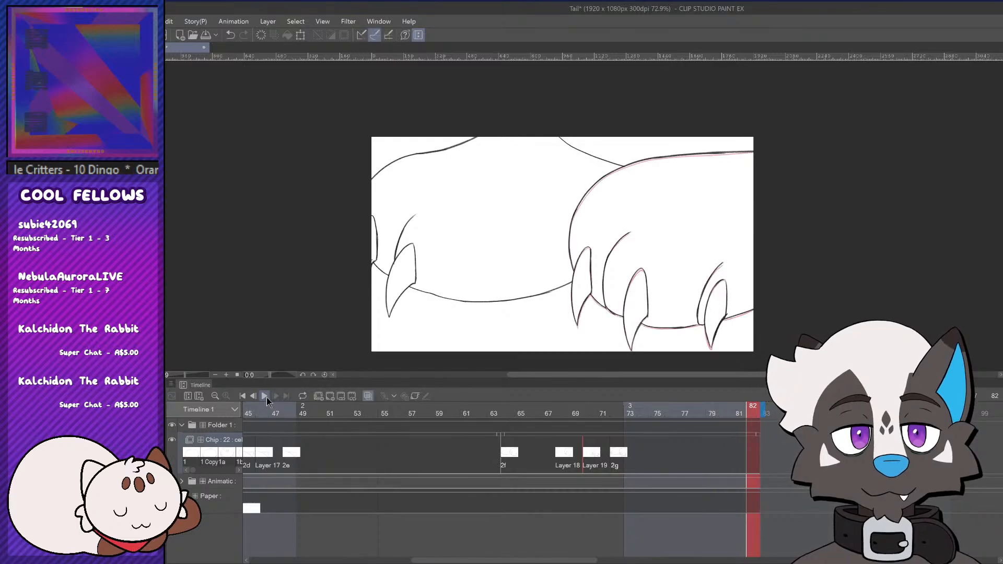
Set the playback range to start at frame 64 and play that section of the animation
{"action": "left_click", "coordinate": [553, 410]}
{"action": "left_click_drag", "start_coordinate": [556, 410], "coordinate": [208, 410]}
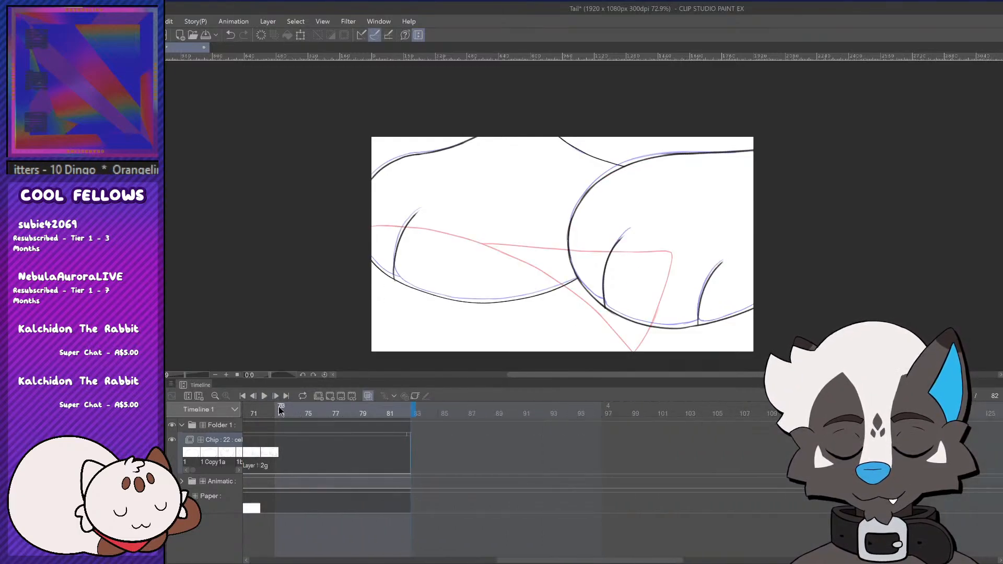
{"action": "left_click", "coordinate": [215, 397]}
{"action": "left_click", "coordinate": [214, 396]}
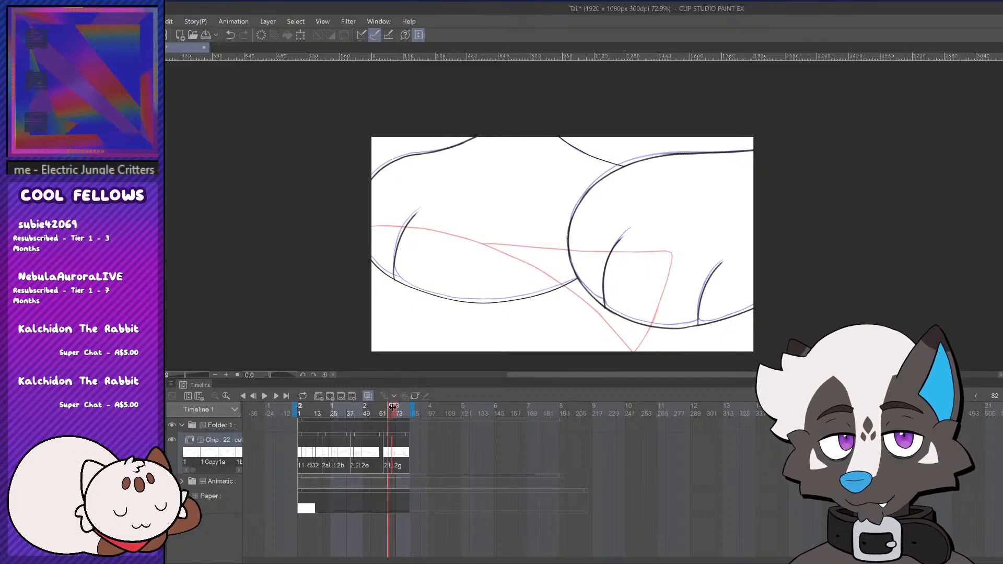
{"action": "left_click", "coordinate": [227, 396]}
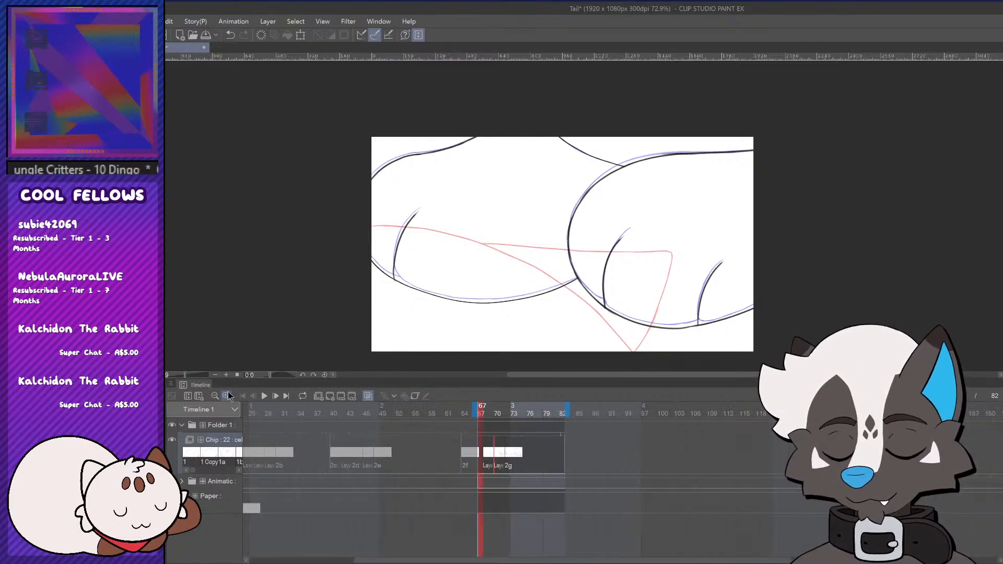
{"action": "left_click", "coordinate": [457, 412]}
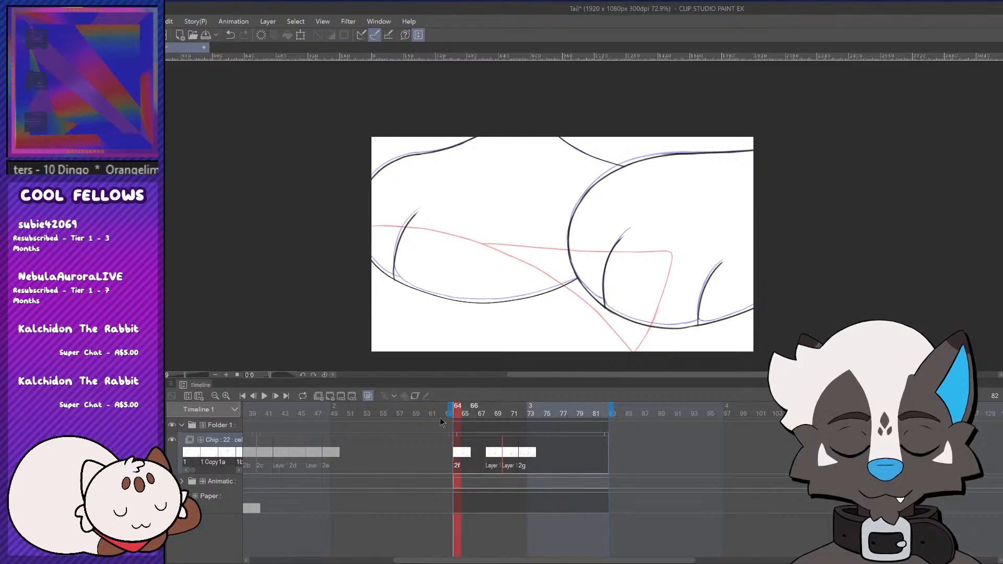
{"action": "left_click", "coordinate": [264, 398]}
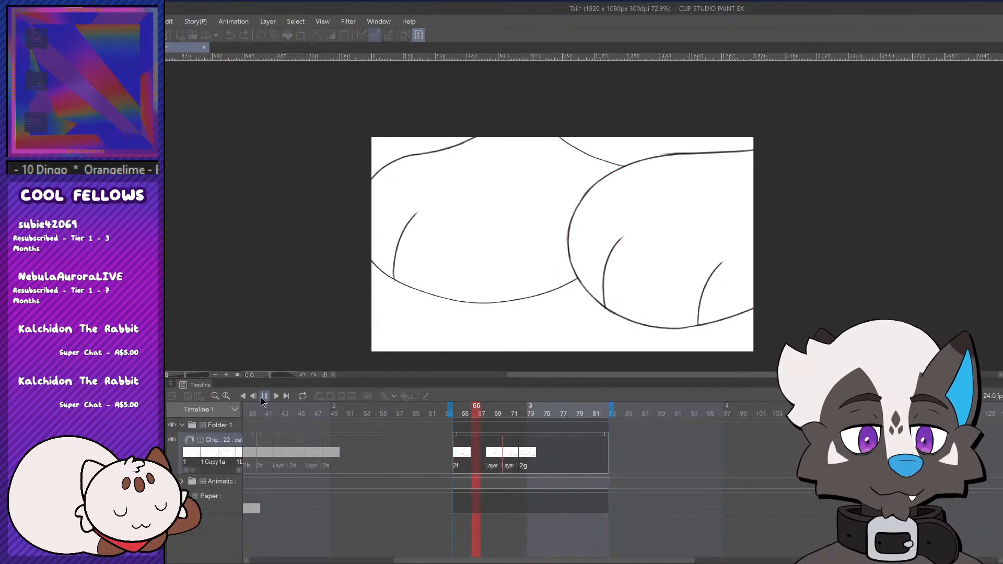
{"action": "left_click", "coordinate": [264, 396]}
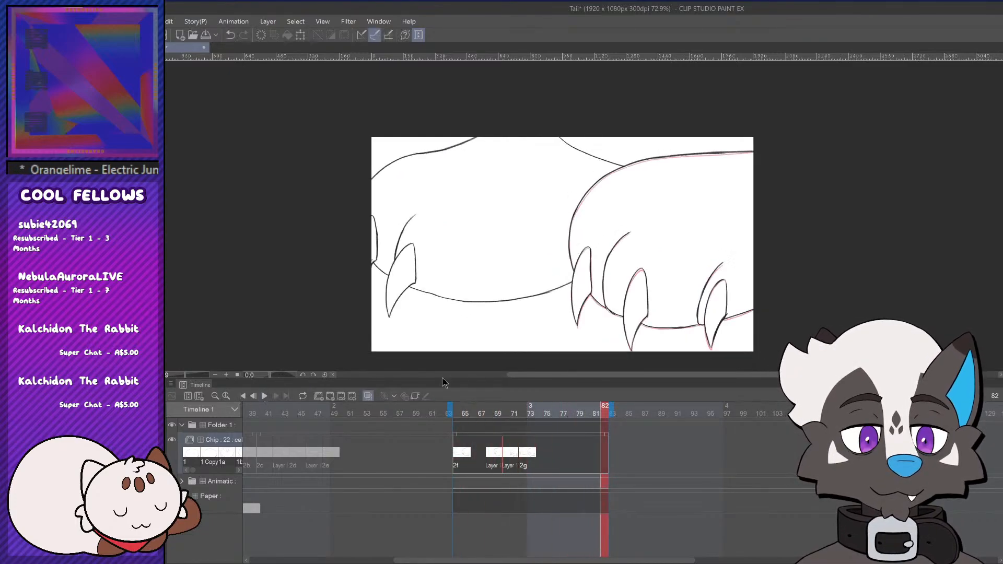
On frame 71, select the inked right foot with its claws and move it slightly to match the blue sketch
{"action": "left_click", "coordinate": [512, 456]}
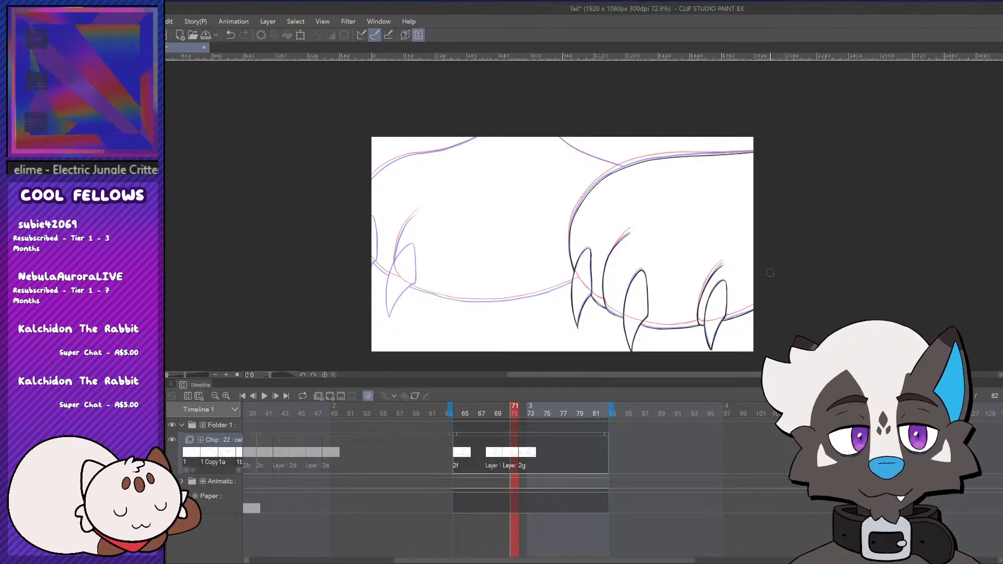
{"action": "mouse_move", "coordinate": [617, 126]}
{"action": "left_mouse_down"}
{"action": "mouse_move", "coordinate": [518, 228]}
{"action": "mouse_move", "coordinate": [846, 243]}
{"action": "left_mouse_up"}
{"action": "left_click", "coordinate": [673, 350]}
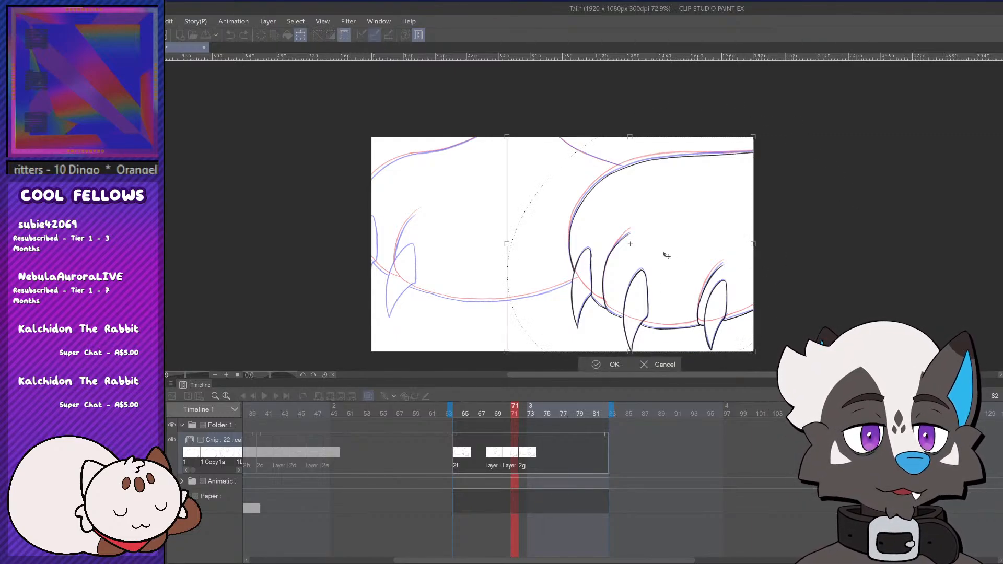
{"action": "left_click_drag", "start_coordinate": [745, 165], "coordinate": [753, 152]}
{"action": "left_click_drag", "start_coordinate": [809, 199], "coordinate": [809, 197]}
{"action": "left_click_drag", "start_coordinate": [743, 301], "coordinate": [743, 299]}
{"action": "left_click", "coordinate": [614, 363]}
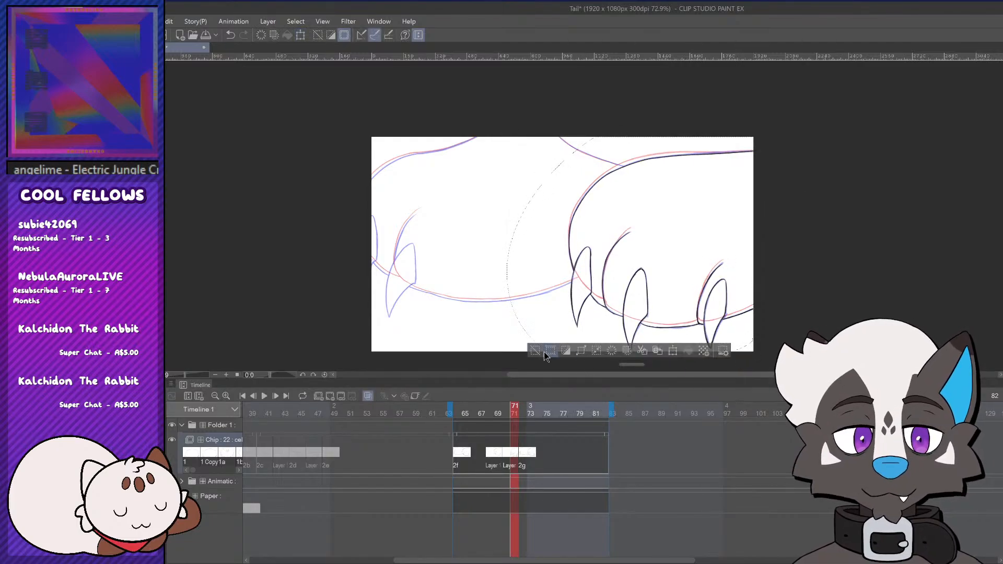
Play back the animation from frame 64 to check the repositioned foot
{"action": "left_click", "coordinate": [465, 411]}
{"action": "left_click", "coordinate": [265, 396]}
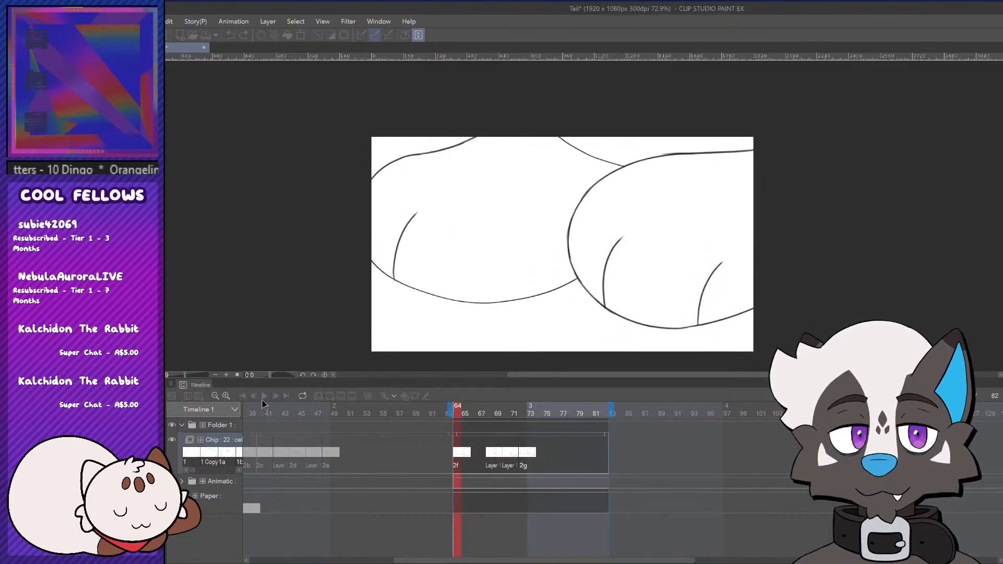
Stop the playback and return to frame 71 to continue inking
{"action": "left_click", "coordinate": [264, 397]}
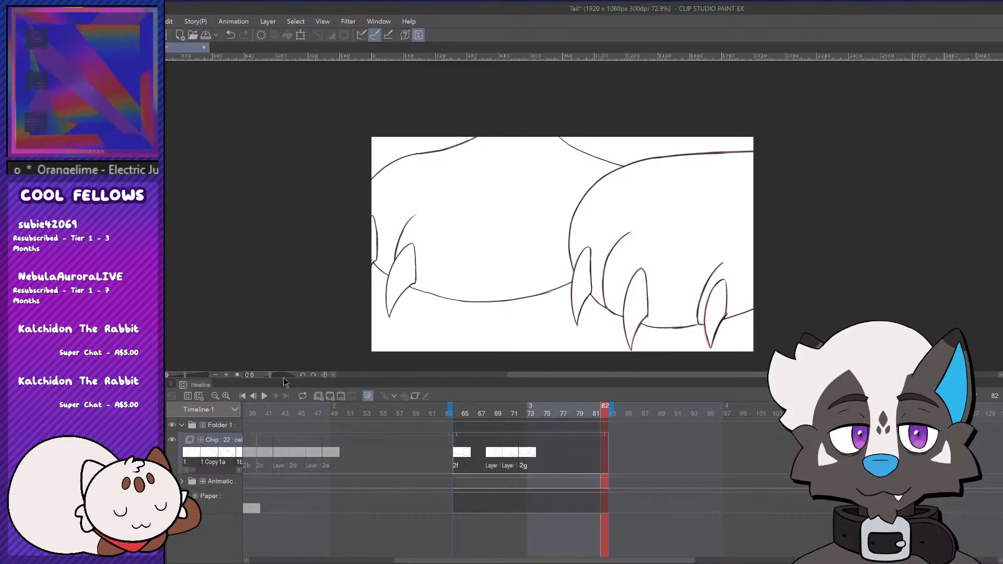
{"action": "mouse_move", "coordinate": [497, 416]}
{"action": "left_mouse_down"}
{"action": "mouse_move", "coordinate": [530, 416]}
{"action": "mouse_move", "coordinate": [490, 417]}
{"action": "mouse_move", "coordinate": [526, 418]}
{"action": "mouse_move", "coordinate": [515, 418]}
{"action": "left_mouse_up"}
{"action": "scroll", "coordinate": [550, 333], "scroll_direction": "down", "scroll_amount": 1}
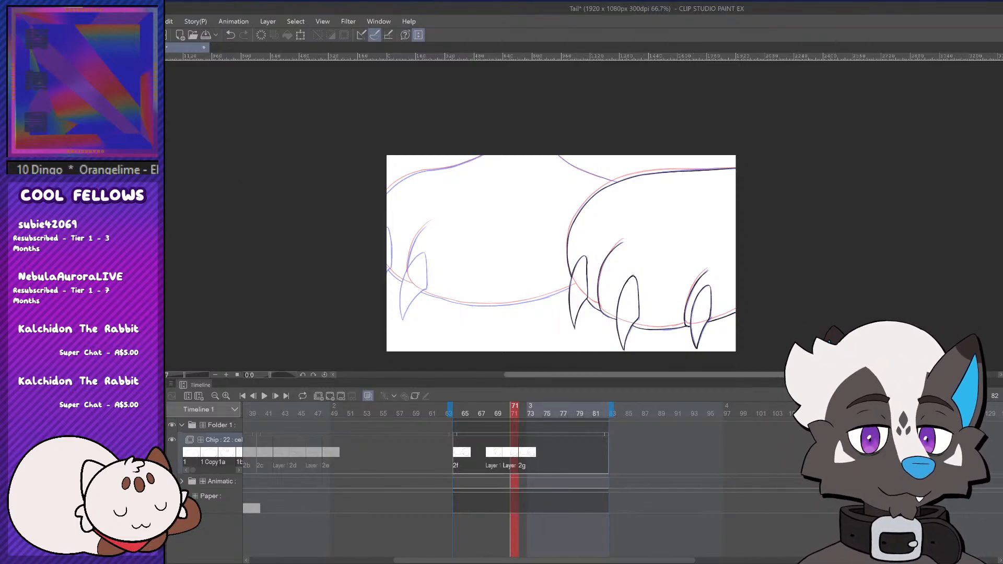
Ink the short curved line running from the right foot's upper outline to the canvas's top edge, following the sketch
{"action": "left_click_drag", "start_coordinate": [801, 375], "coordinate": [827, 374]}
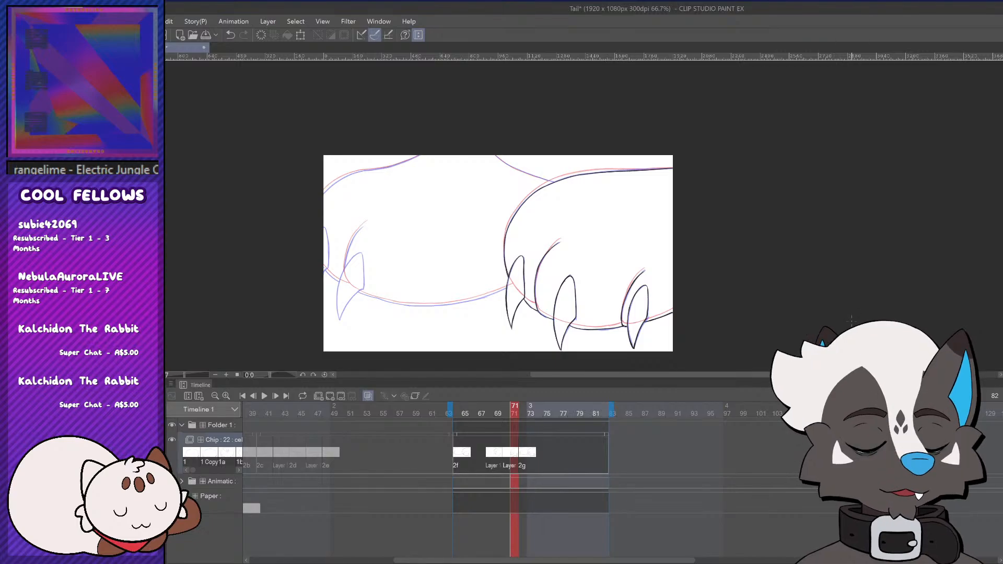
{"action": "left_click_drag", "start_coordinate": [851, 321], "coordinate": [459, 308]}
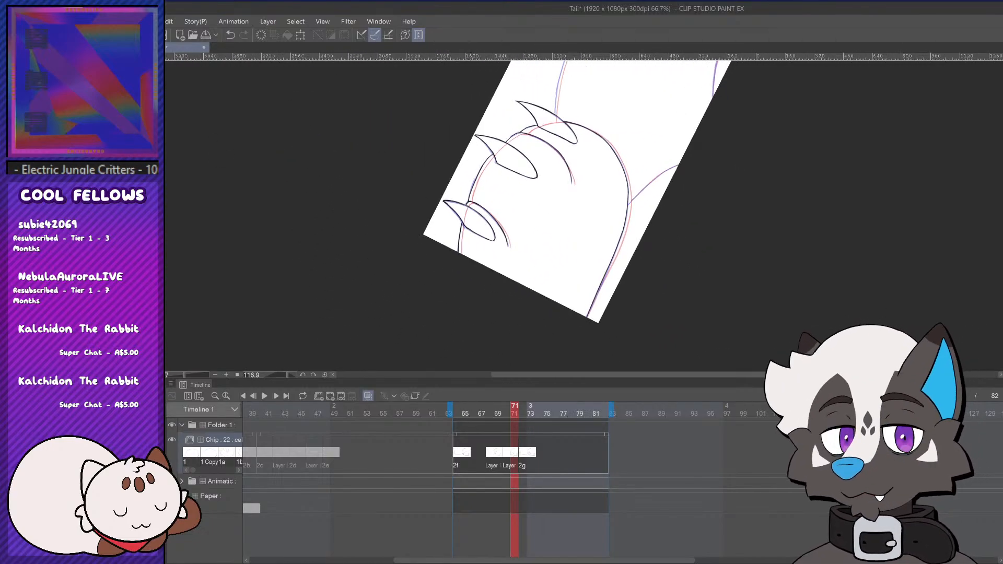
{"action": "scroll", "coordinate": [664, 169], "scroll_direction": "up", "scroll_amount": 5}
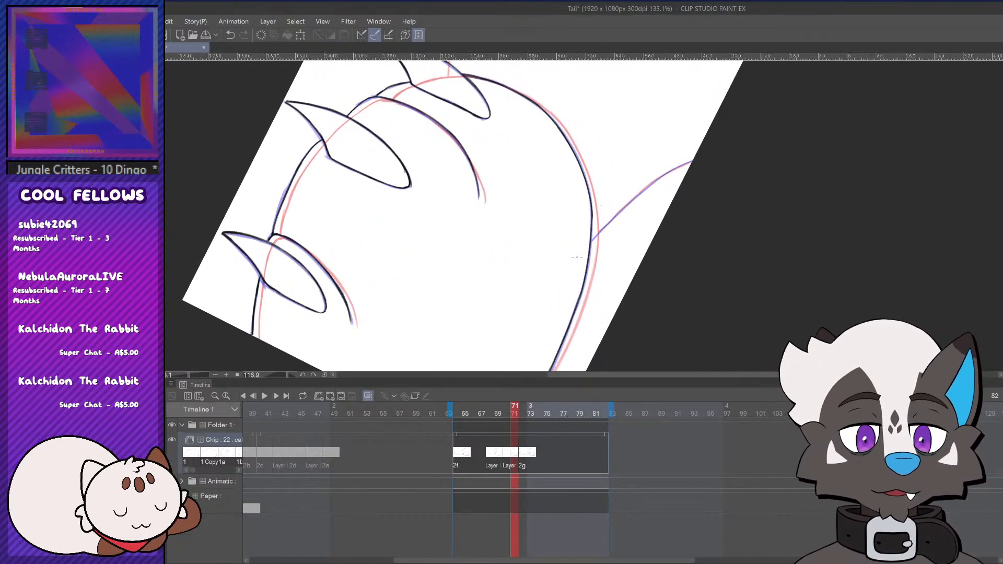
{"action": "key", "text": "ctrl+z"}
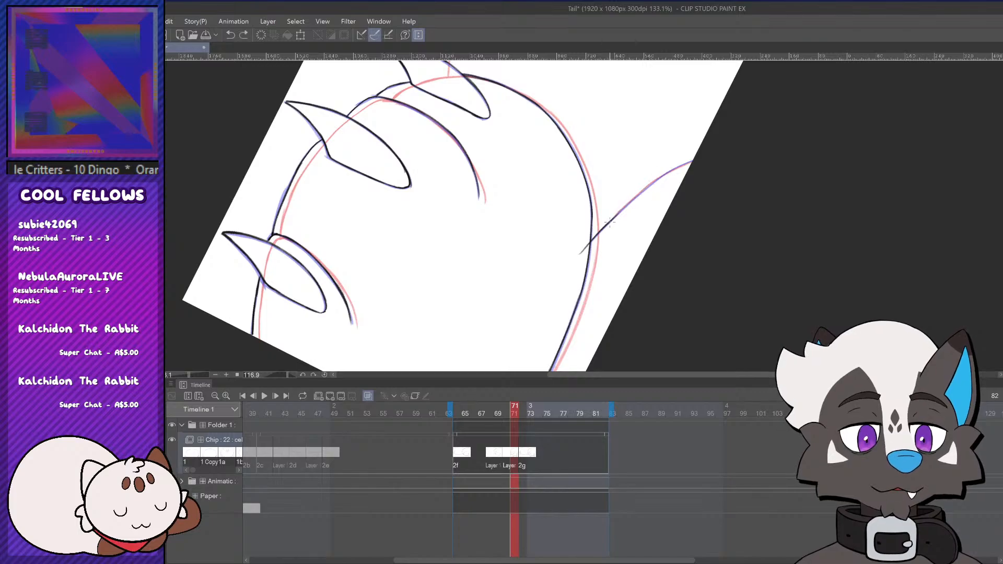
{"action": "left_click_drag", "start_coordinate": [610, 222], "coordinate": [646, 190]}
{"action": "left_click_drag", "start_coordinate": [610, 220], "coordinate": [646, 189]}
{"action": "key", "text": "ctrl+z"}
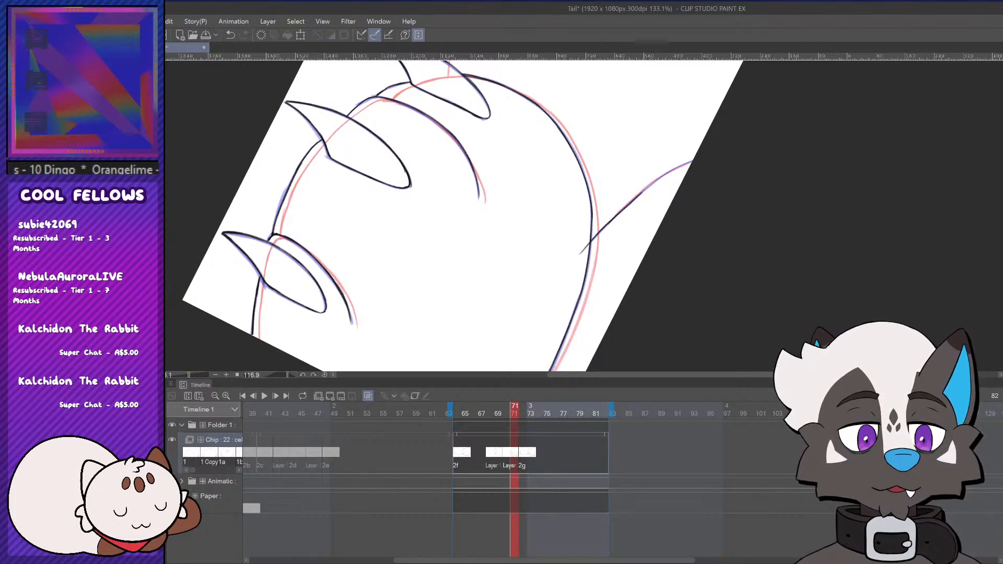
{"action": "key", "text": "ctrl+z"}
{"action": "left_click_drag", "start_coordinate": [609, 222], "coordinate": [651, 183]}
{"action": "mouse_move", "coordinate": [610, 221]}
{"action": "left_mouse_down"}
{"action": "mouse_move", "coordinate": [650, 183]}
{"action": "mouse_move", "coordinate": [708, 159]}
{"action": "left_mouse_up"}
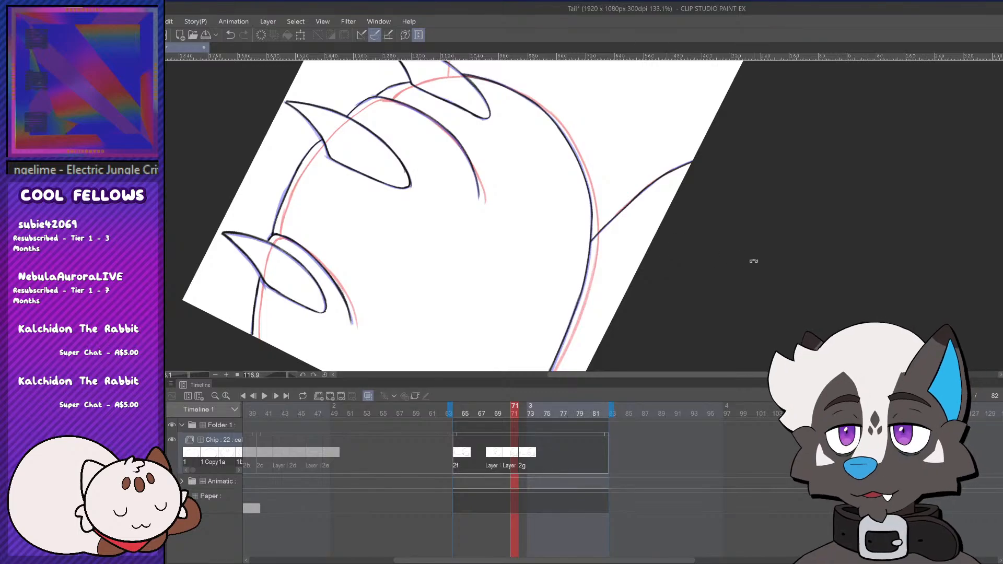
Ink the left foot's upper outline from the canvas's left edge up to its top edge along the blue sketch
{"action": "left_click_drag", "start_coordinate": [862, 246], "coordinate": [598, 127]}
{"action": "scroll", "coordinate": [658, 140], "scroll_direction": "down", "scroll_amount": 2}
{"action": "scroll", "coordinate": [661, 138], "scroll_direction": "down", "scroll_amount": 2}
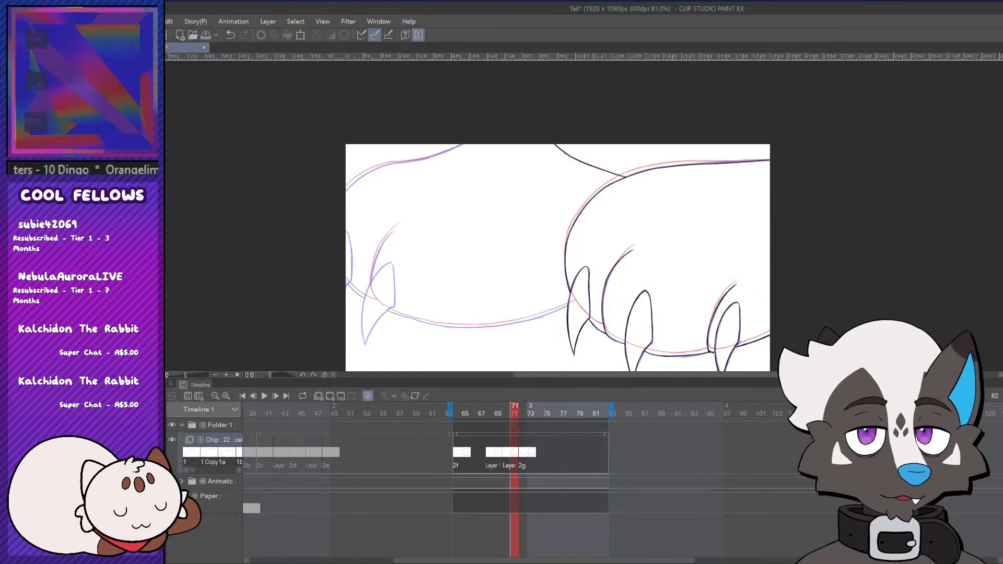
{"action": "left_click_drag", "start_coordinate": [467, 185], "coordinate": [685, 184]}
{"action": "scroll", "coordinate": [635, 151], "scroll_direction": "up", "scroll_amount": 5}
{"action": "scroll", "coordinate": [637, 151], "scroll_direction": "up", "scroll_amount": 1}
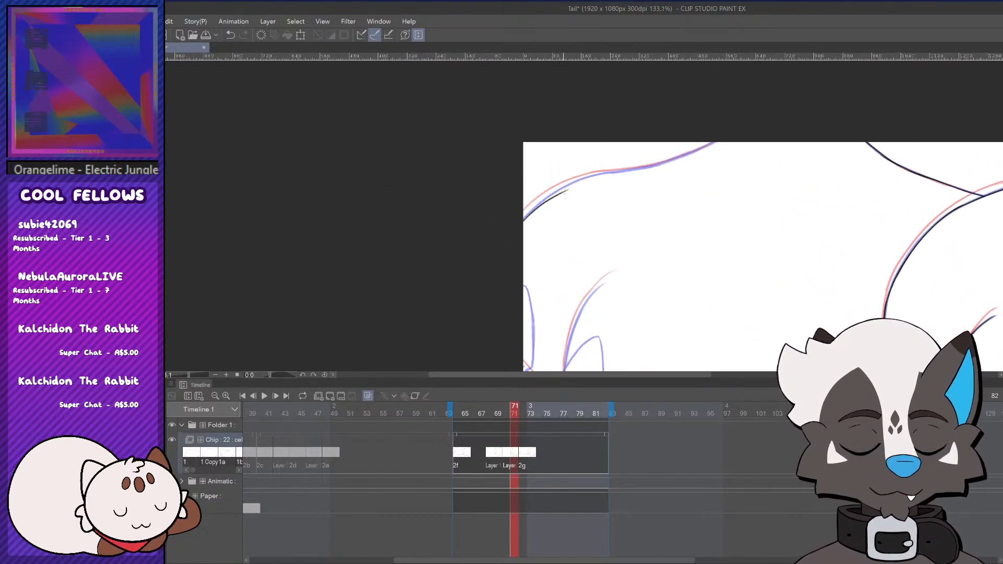
{"action": "mouse_move", "coordinate": [524, 218]}
{"action": "left_mouse_down"}
{"action": "mouse_move", "coordinate": [584, 180]}
{"action": "mouse_move", "coordinate": [647, 167]}
{"action": "left_mouse_up"}
{"action": "key", "text": "ctrl+z"}
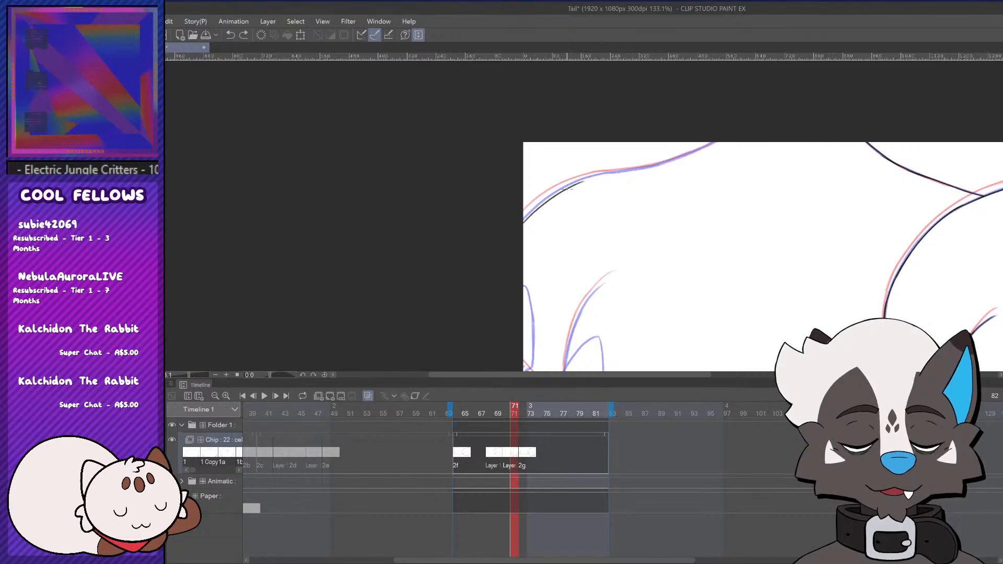
{"action": "left_click_drag", "start_coordinate": [585, 181], "coordinate": [617, 175]}
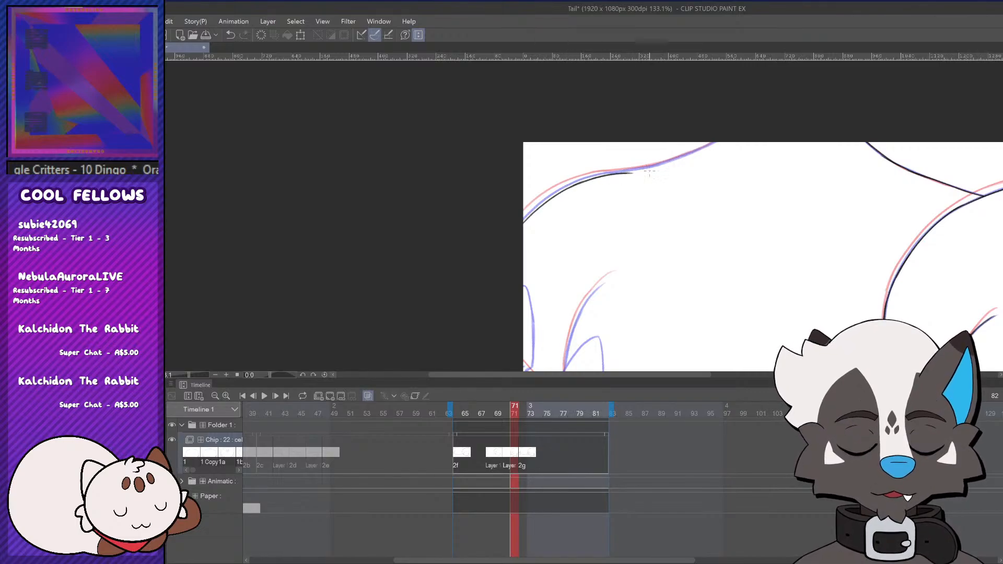
{"action": "key", "text": "ctrl+z"}
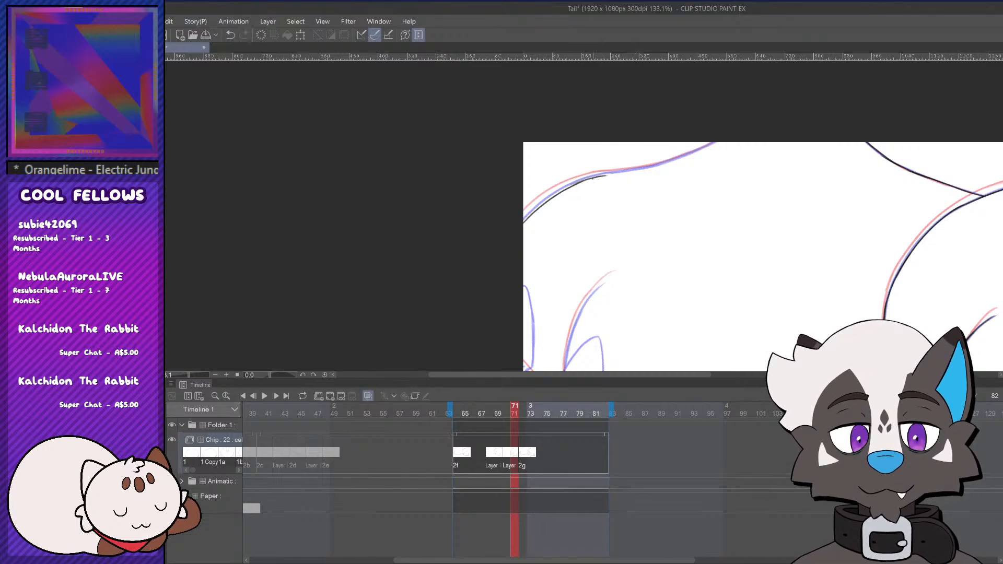
{"action": "left_click_drag", "start_coordinate": [572, 187], "coordinate": [677, 158]}
{"action": "key", "text": "ctrl+z"}
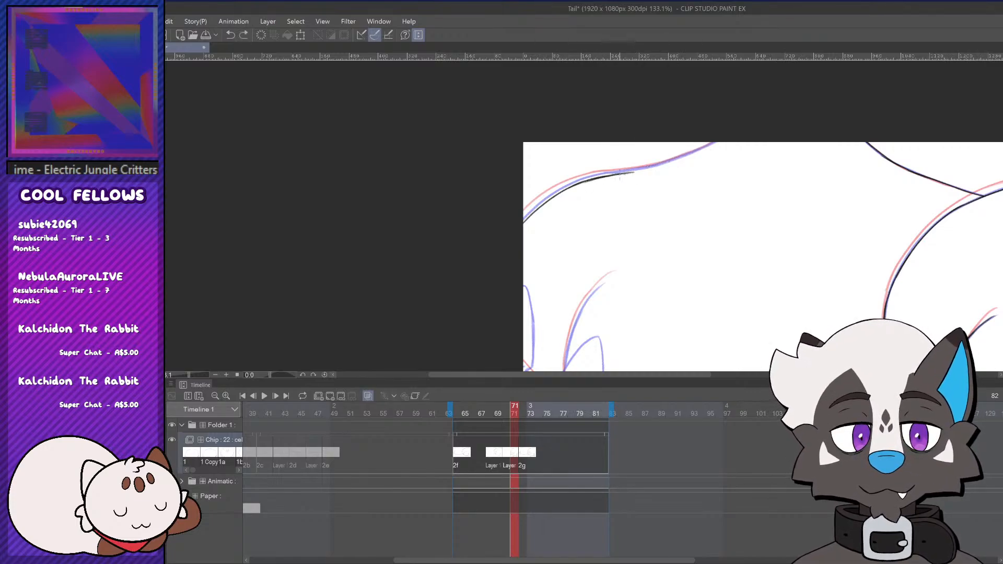
{"action": "left_click_drag", "start_coordinate": [615, 175], "coordinate": [721, 140]}
Ink the outer curved edge of the left foot's full claw from its pointed tip up to its rounded top
{"action": "scroll", "coordinate": [724, 142], "scroll_direction": "down", "scroll_amount": 3}
{"action": "scroll", "coordinate": [705, 110], "scroll_direction": "down", "scroll_amount": 2}
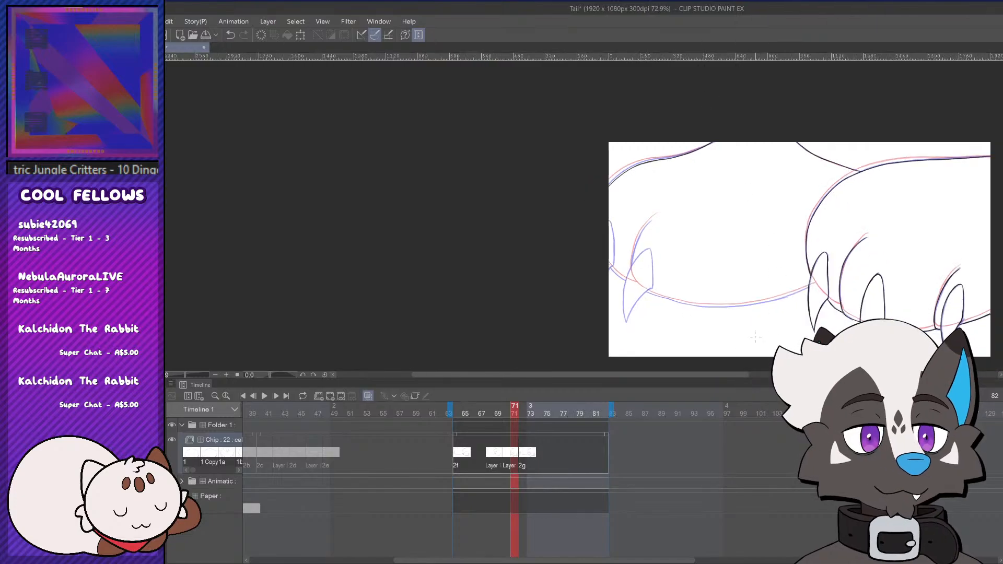
{"action": "left_click_drag", "start_coordinate": [722, 372], "coordinate": [756, 371]}
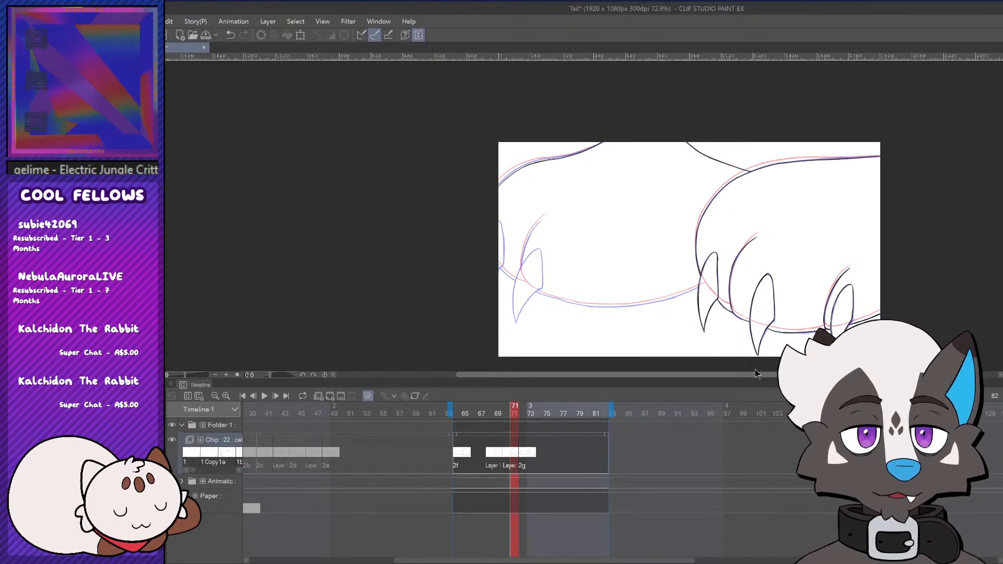
{"action": "scroll", "coordinate": [535, 312], "scroll_direction": "up", "scroll_amount": 4}
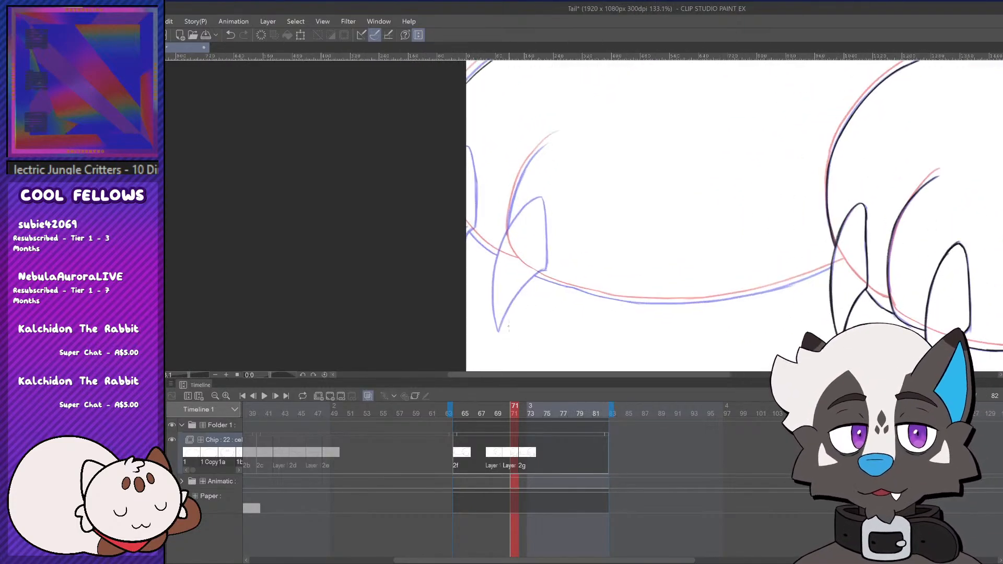
{"action": "left_click_drag", "start_coordinate": [497, 343], "coordinate": [492, 265]}
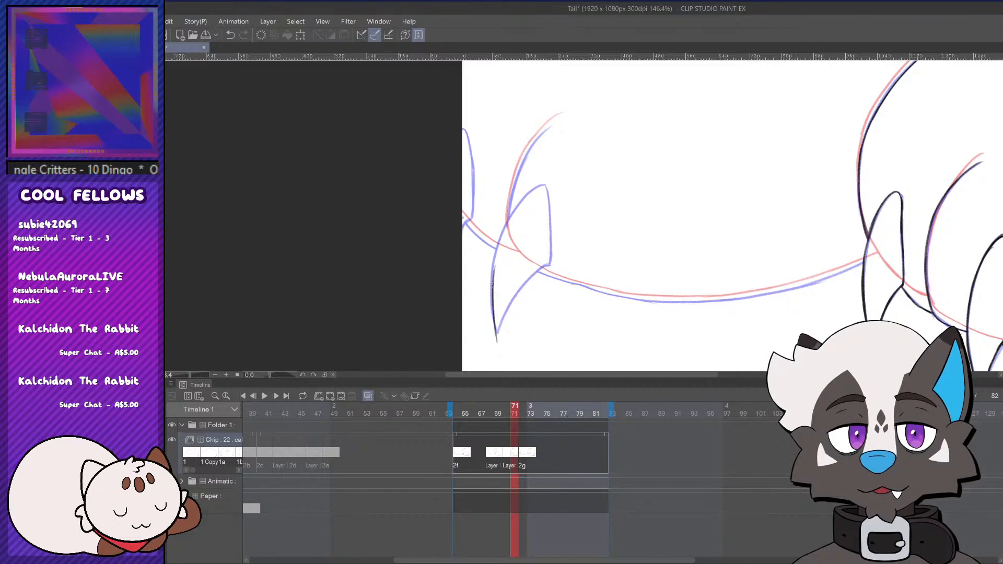
{"action": "left_click_drag", "start_coordinate": [492, 303], "coordinate": [520, 212]}
{"action": "key", "text": "ctrl+z"}
{"action": "mouse_move", "coordinate": [492, 299]}
{"action": "left_mouse_down"}
{"action": "mouse_move", "coordinate": [519, 209]}
{"action": "mouse_move", "coordinate": [503, 235]}
{"action": "mouse_move", "coordinate": [538, 192]}
{"action": "left_mouse_up"}
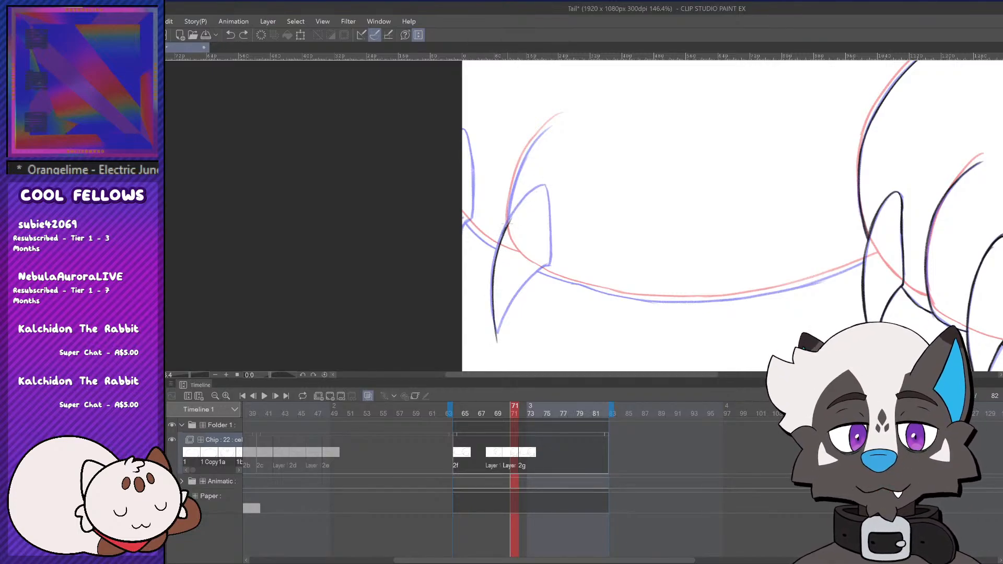
{"action": "left_click_drag", "start_coordinate": [504, 228], "coordinate": [547, 187]}
{"action": "key", "text": "ctrl+z"}
{"action": "key", "text": "ctrl+z"}
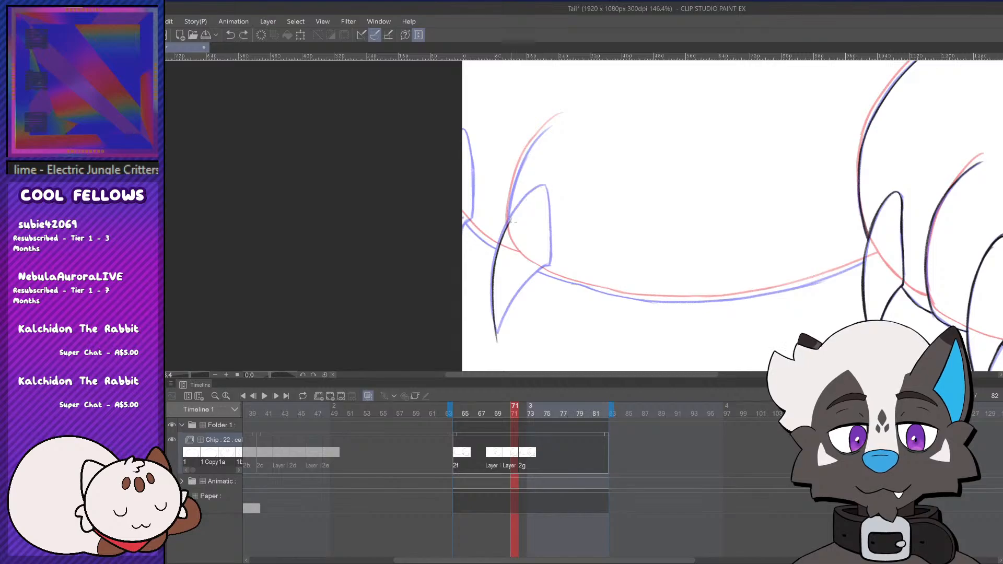
{"action": "left_click_drag", "start_coordinate": [504, 232], "coordinate": [534, 192]}
{"action": "key", "text": "ctrl+z"}
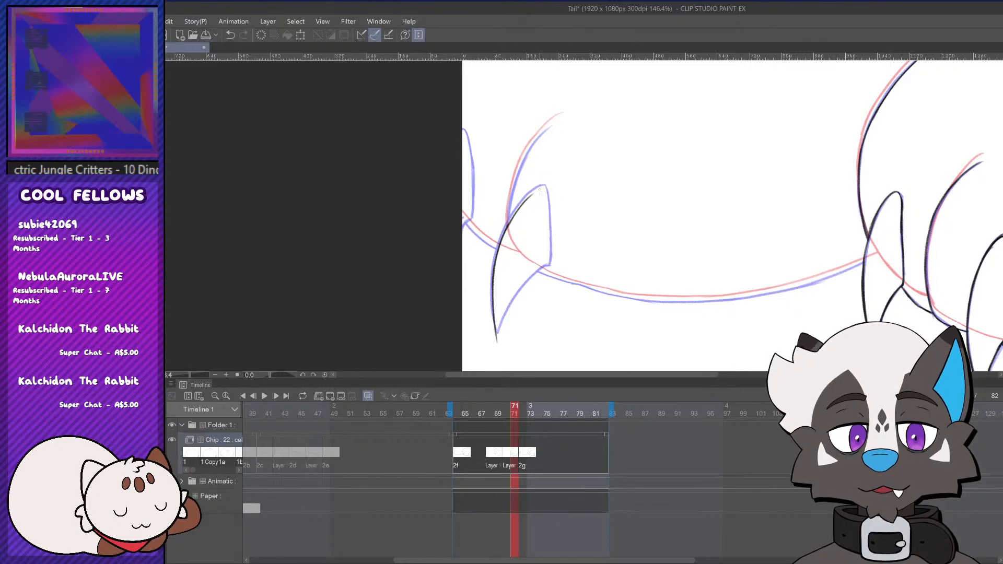
{"action": "key", "text": "ctrl+z"}
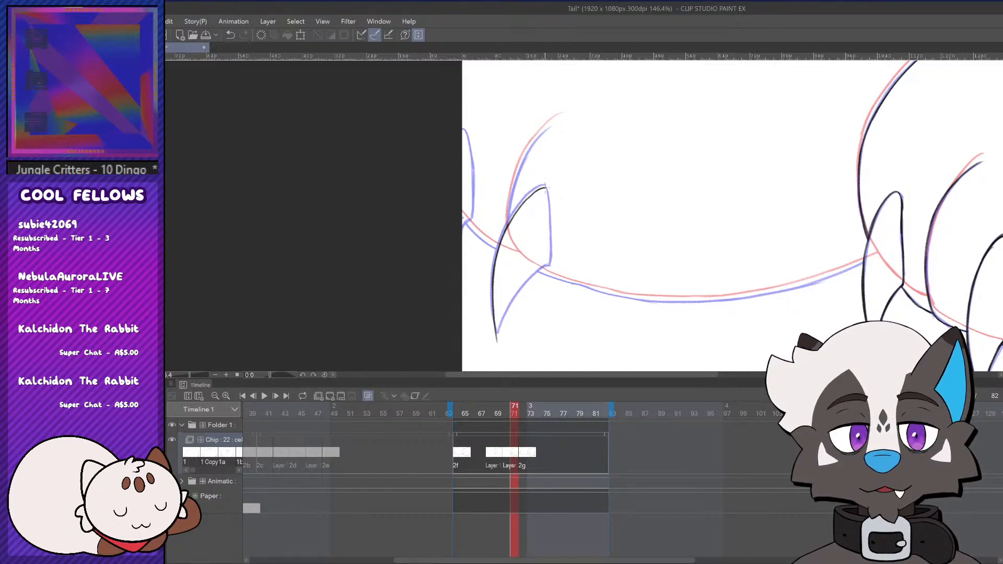
Ink the inner side and lower curve of the left foot's claw, closing the shape at its tip
{"action": "mouse_move", "coordinate": [517, 210]}
{"action": "left_mouse_down"}
{"action": "mouse_move", "coordinate": [546, 188]}
{"action": "mouse_move", "coordinate": [551, 235]}
{"action": "left_mouse_up"}
{"action": "key", "text": "ctrl+z"}
{"action": "left_click_drag", "start_coordinate": [547, 188], "coordinate": [549, 259]}
{"action": "key", "text": "ctrl+z"}
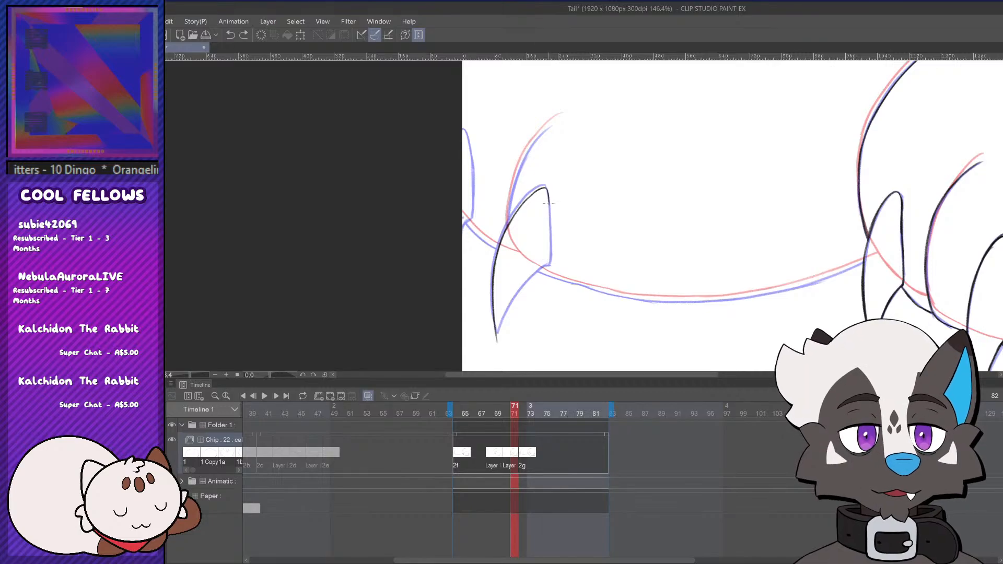
{"action": "left_click_drag", "start_coordinate": [547, 193], "coordinate": [549, 265]}
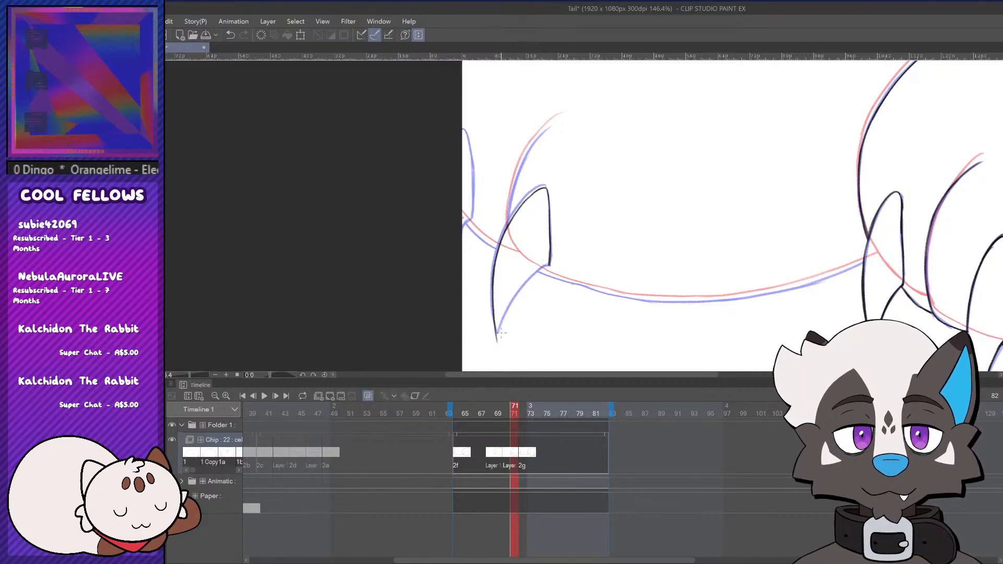
{"action": "key", "text": "ctrl+z"}
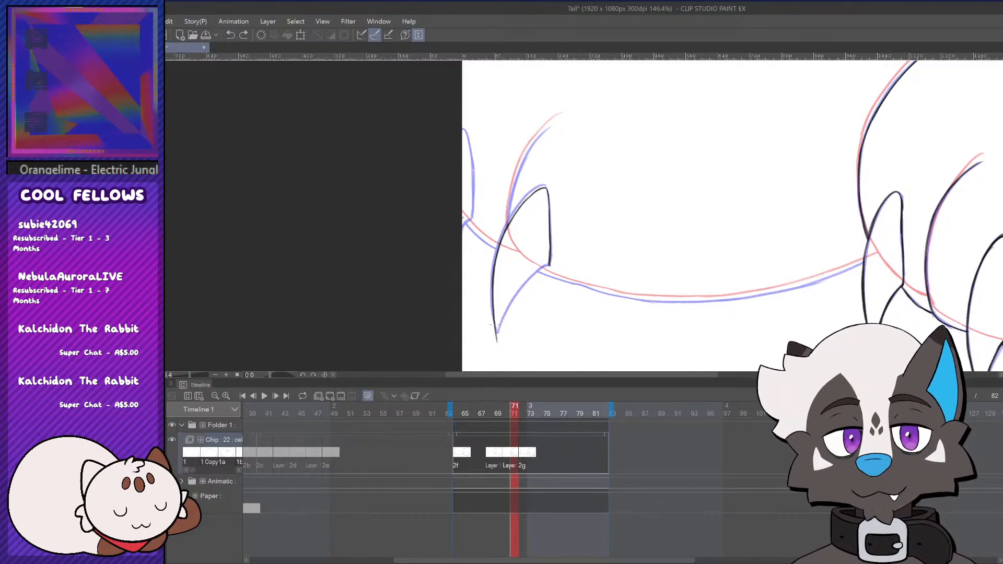
{"action": "left_click_drag", "start_coordinate": [494, 324], "coordinate": [497, 340]}
{"action": "left_click_drag", "start_coordinate": [532, 277], "coordinate": [506, 312]}
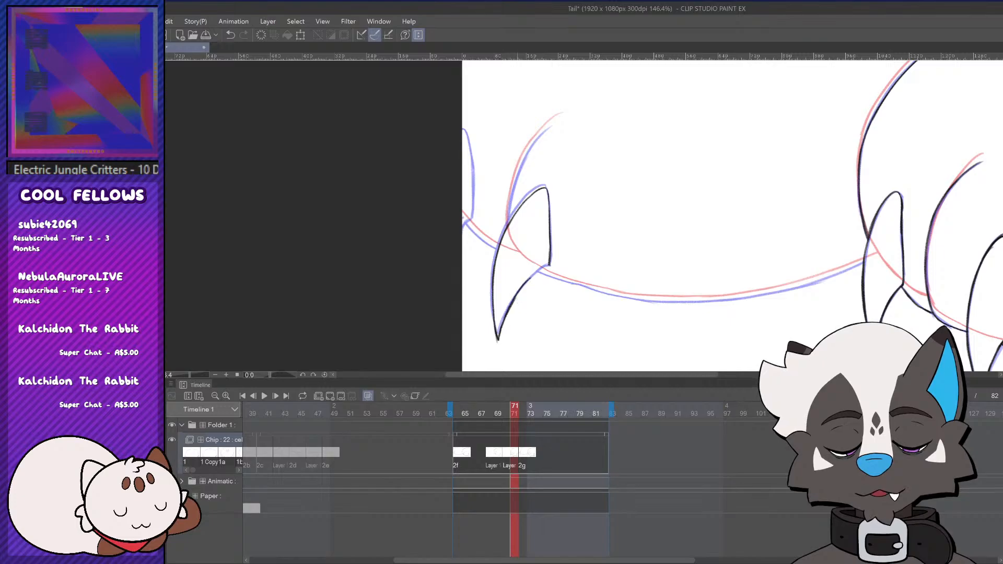
{"action": "key", "text": "ctrl+z"}
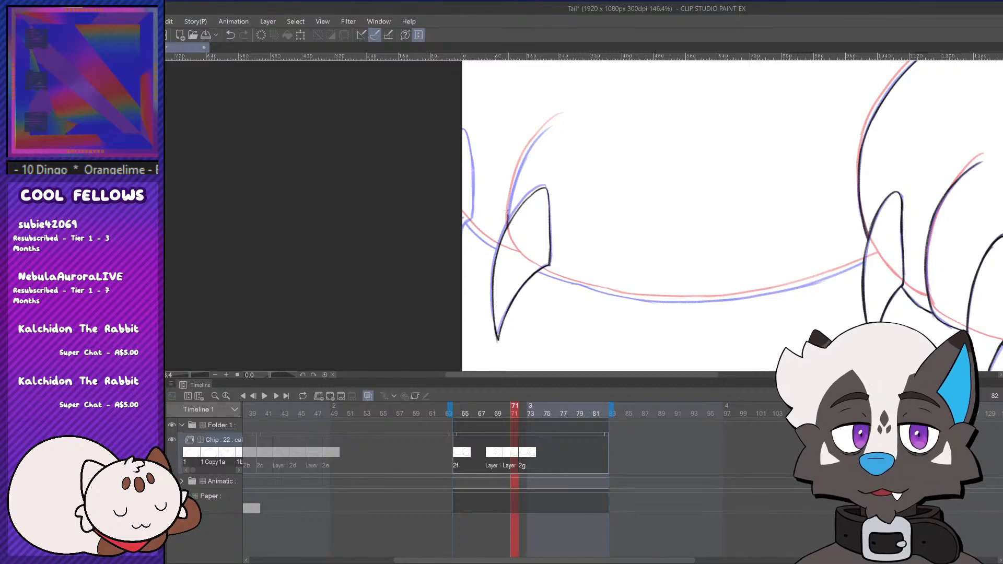
Ink the curved toe line rising above the left foot's claw over the blue sketch
{"action": "key", "text": "ctrl+z"}
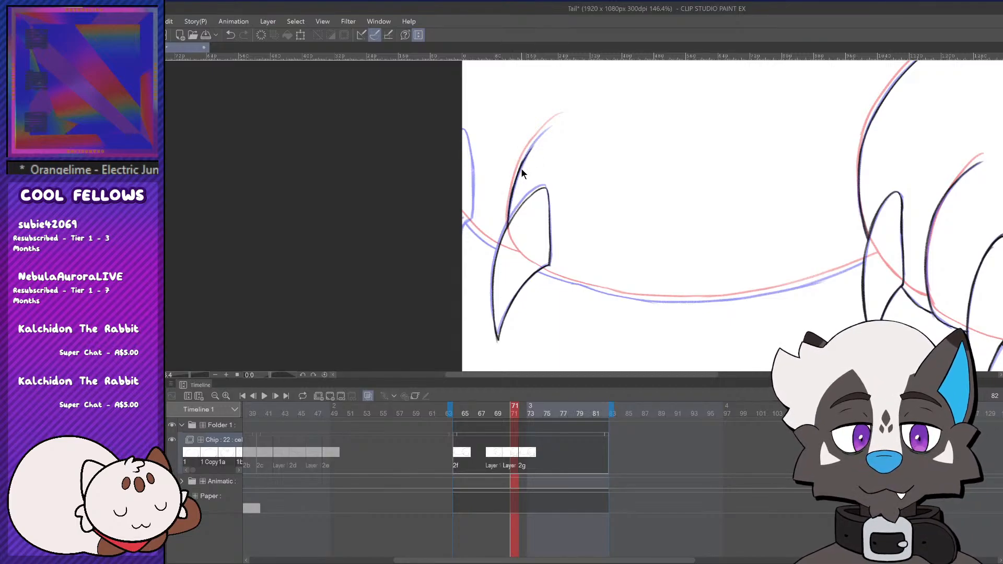
{"action": "key", "text": "ctrl+z"}
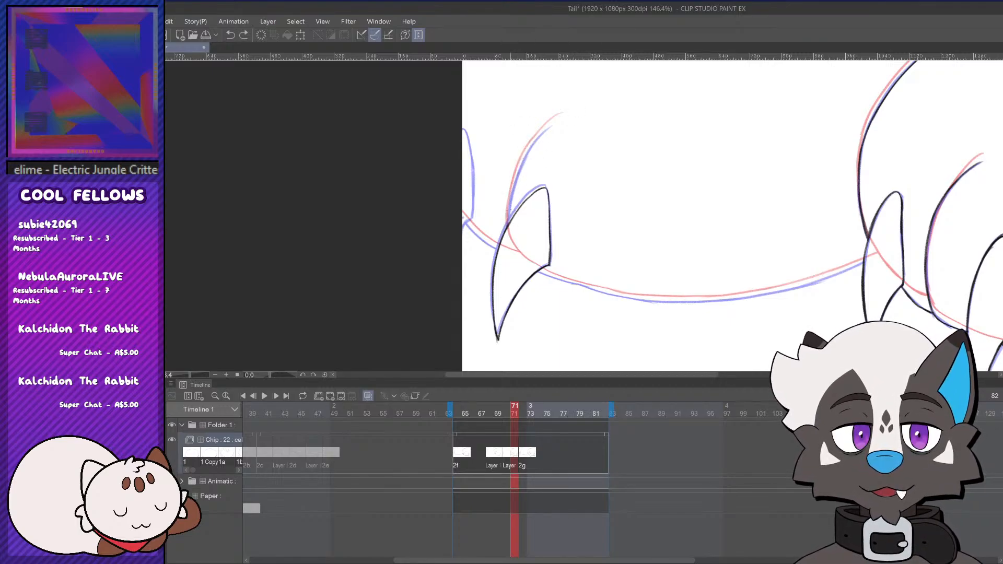
{"action": "left_click_drag", "start_coordinate": [505, 238], "coordinate": [516, 181]}
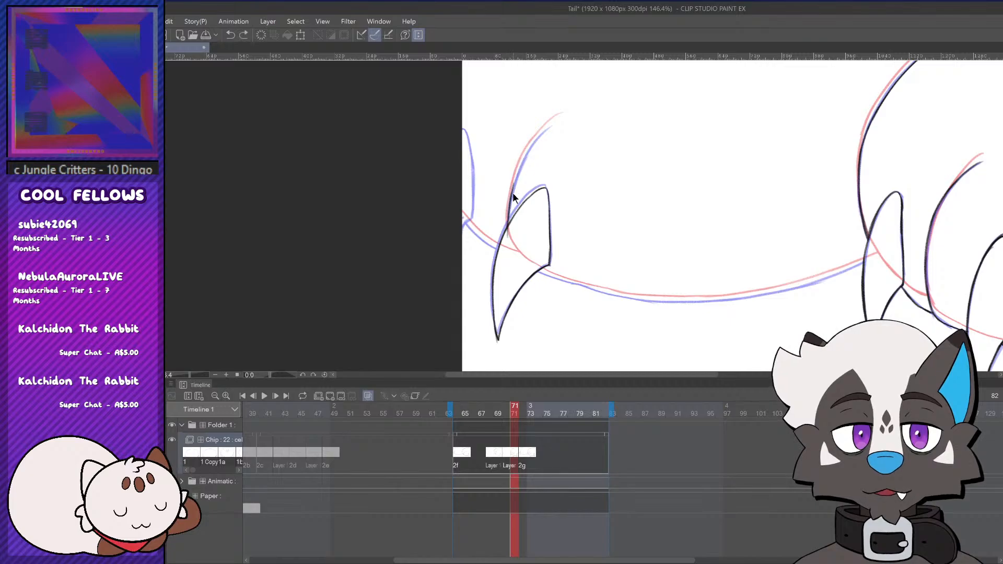
{"action": "left_click_drag", "start_coordinate": [508, 240], "coordinate": [515, 182]}
{"action": "mouse_move", "coordinate": [507, 239]}
{"action": "left_mouse_down"}
{"action": "mouse_move", "coordinate": [515, 179]}
{"action": "mouse_move", "coordinate": [538, 143]}
{"action": "mouse_move", "coordinate": [511, 187]}
{"action": "mouse_move", "coordinate": [544, 130]}
{"action": "mouse_move", "coordinate": [528, 159]}
{"action": "mouse_move", "coordinate": [539, 137]}
{"action": "left_mouse_up"}
{"action": "key", "text": "ctrl+z"}
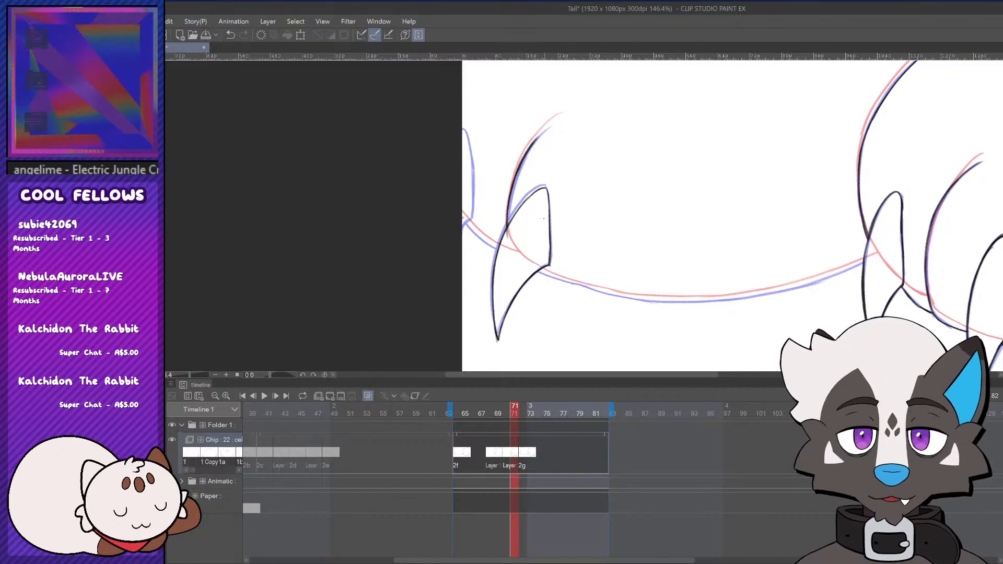
Ink the rounded side of the partial claw at the canvas's left edge over the blue sketch
{"action": "scroll", "coordinate": [543, 218], "scroll_direction": "down", "scroll_amount": 4}
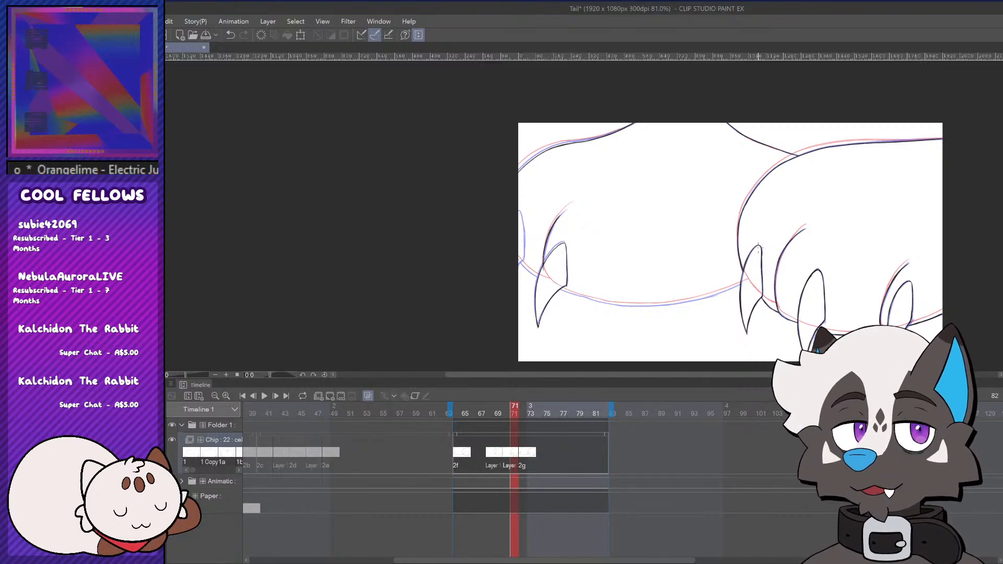
{"action": "scroll", "coordinate": [759, 247], "scroll_direction": "up", "scroll_amount": 3}
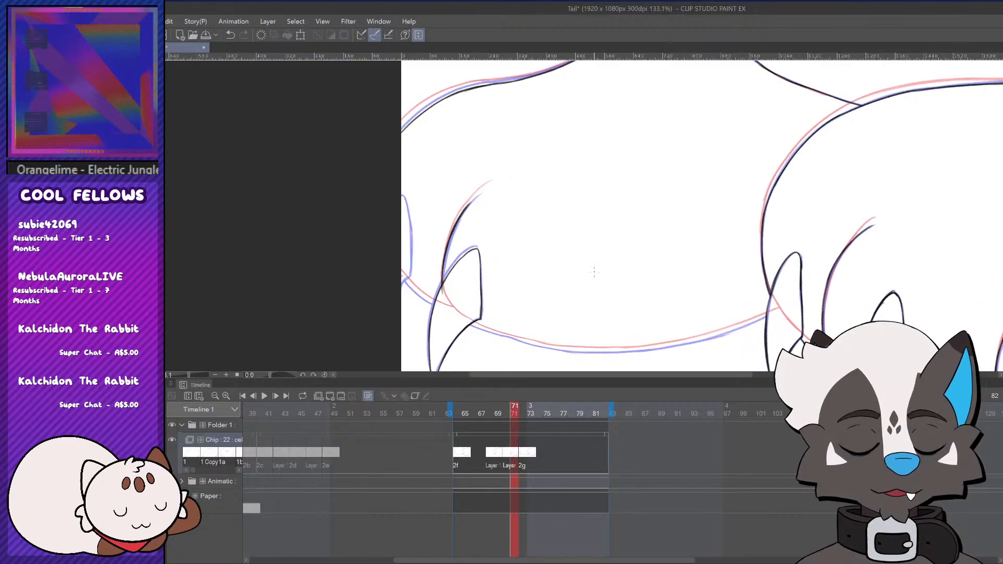
{"action": "scroll", "coordinate": [412, 303], "scroll_direction": "up", "scroll_amount": 1}
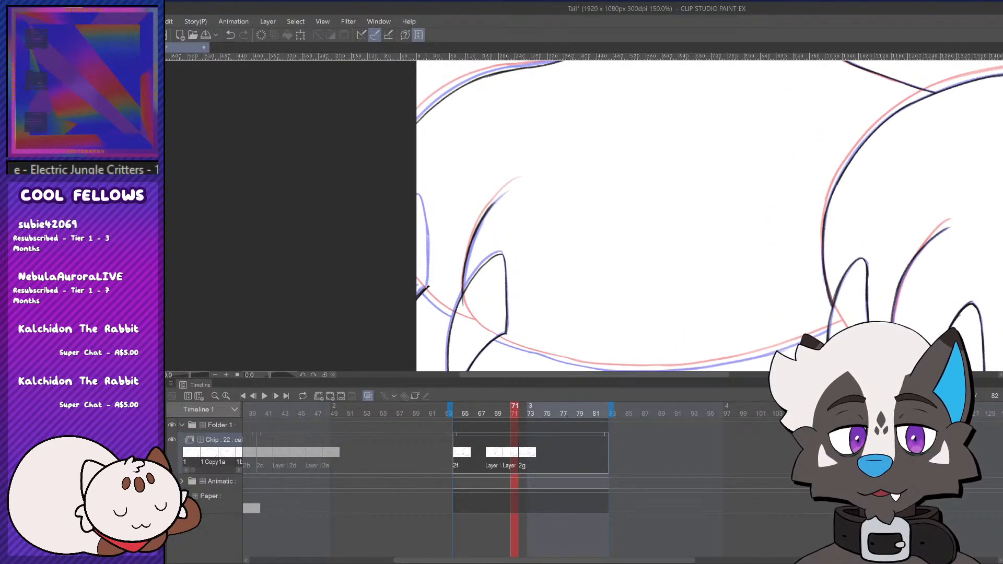
{"action": "key", "text": "ctrl+z"}
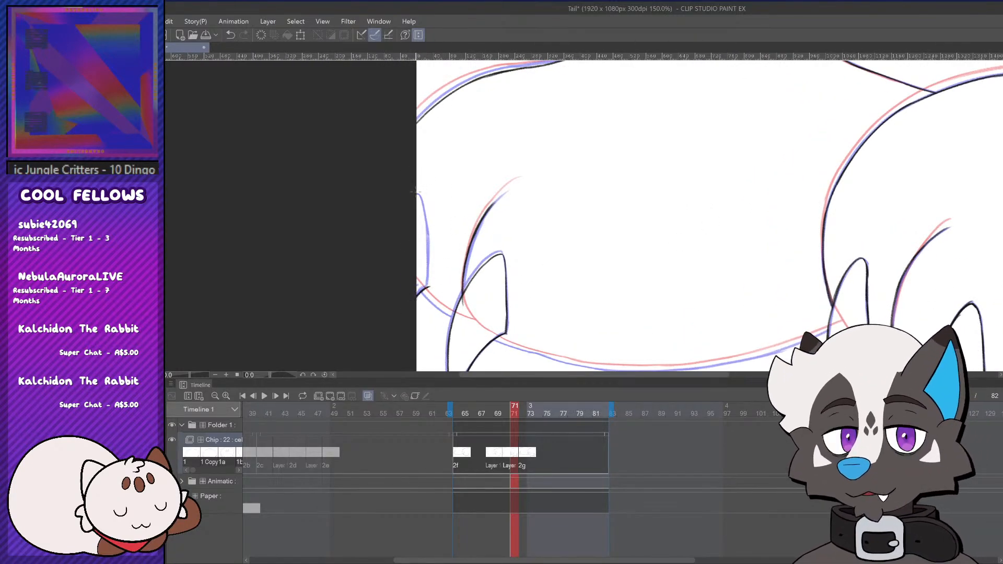
{"action": "left_click_drag", "start_coordinate": [423, 228], "coordinate": [427, 278]}
{"action": "key", "text": "ctrl+z"}
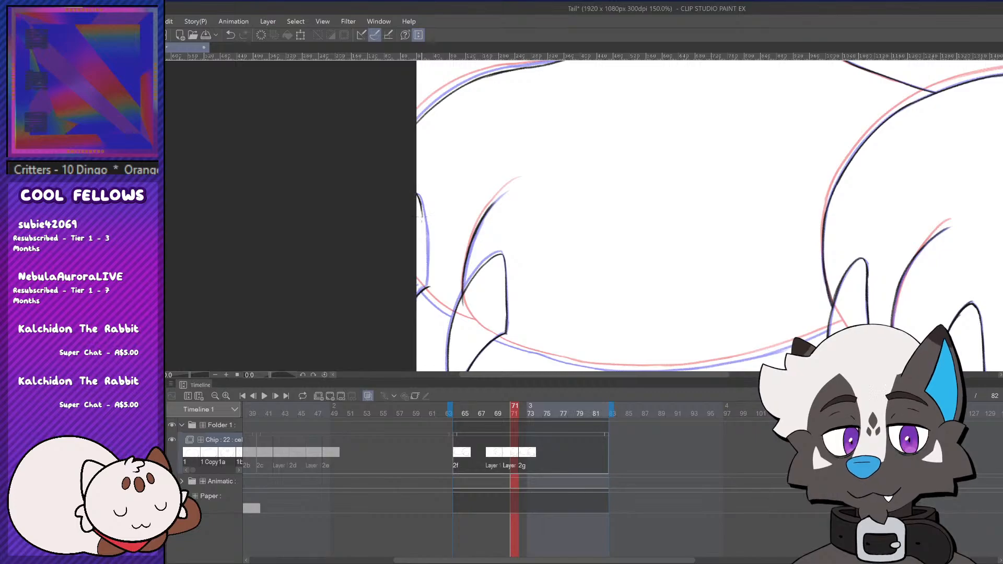
{"action": "mouse_move", "coordinate": [422, 217]}
{"action": "left_mouse_down"}
{"action": "mouse_move", "coordinate": [425, 285]}
{"action": "mouse_move", "coordinate": [425, 211]}
{"action": "mouse_move", "coordinate": [424, 266]}
{"action": "left_mouse_up"}
{"action": "key", "text": "ctrl+z"}
{"action": "key", "text": "ctrl+z"}
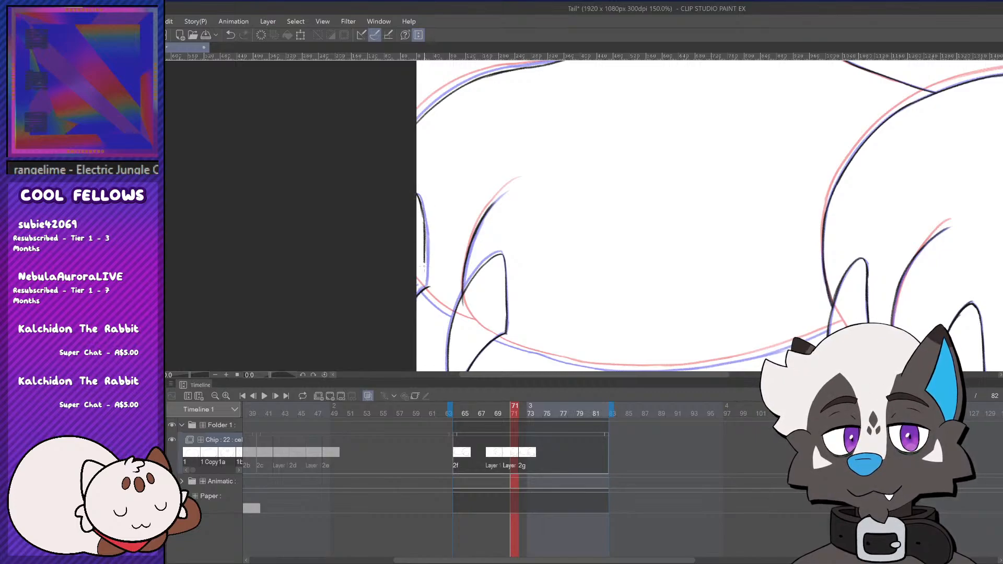
Finish the partial claw's lower side and ink the short foot outline joining it to the left foot's full claw
{"action": "mouse_move", "coordinate": [424, 230]}
{"action": "left_mouse_down"}
{"action": "mouse_move", "coordinate": [438, 312]}
{"action": "mouse_move", "coordinate": [429, 298]}
{"action": "mouse_move", "coordinate": [455, 321]}
{"action": "left_mouse_up"}
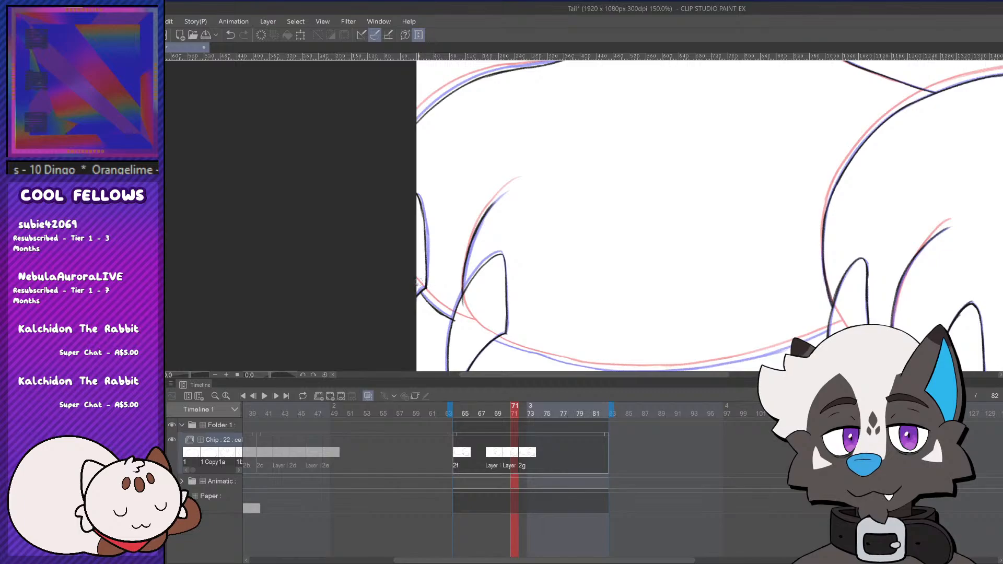
{"action": "scroll", "coordinate": [464, 312], "scroll_direction": "down", "scroll_amount": 1}
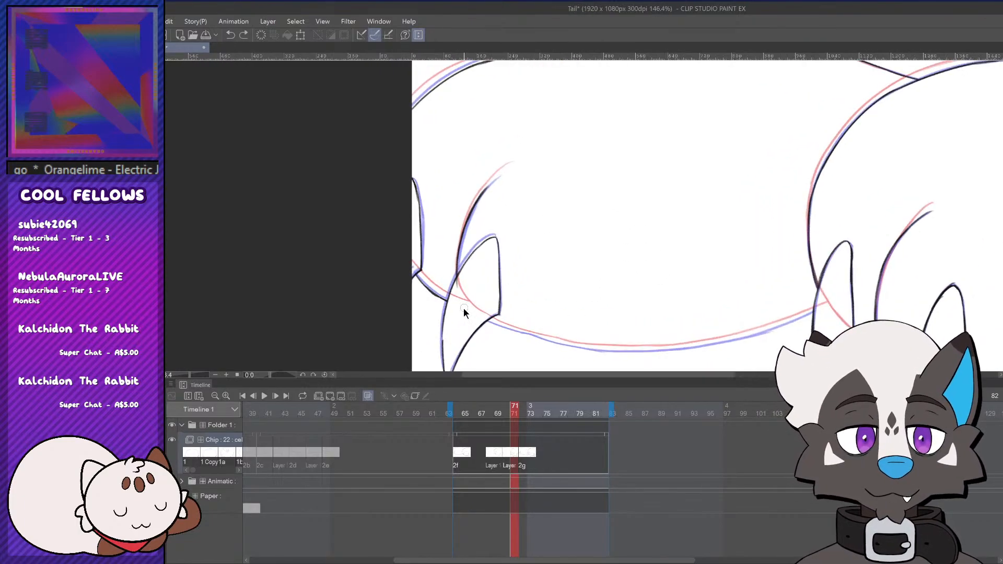
{"action": "left_click_drag", "start_coordinate": [440, 297], "coordinate": [449, 302]}
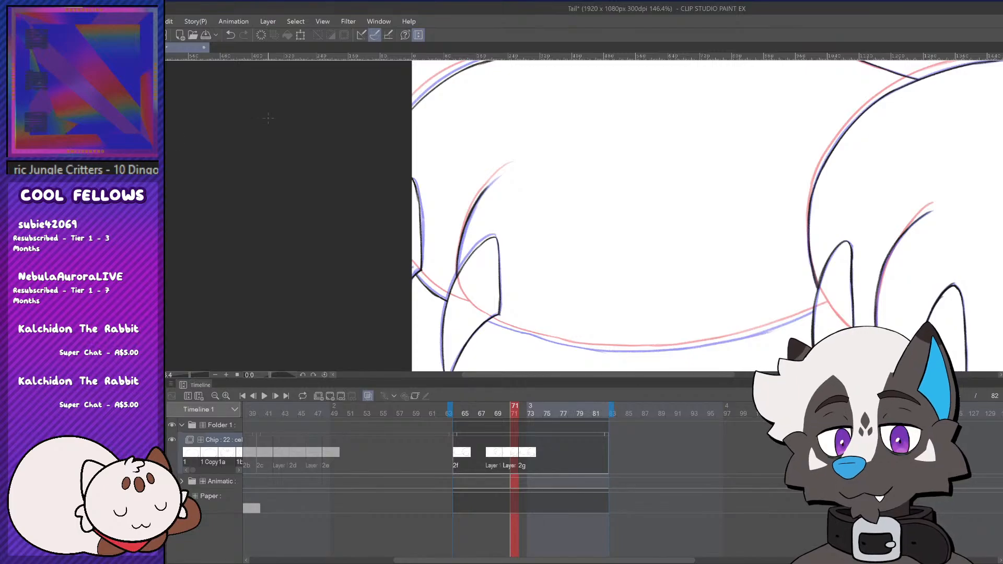
Ink the left part of the left foot's bottom outline from the full claw's base to the curve's lowest stretch
{"action": "scroll", "coordinate": [761, 227], "scroll_direction": "down", "scroll_amount": 7}
{"action": "scroll", "coordinate": [704, 297], "scroll_direction": "up", "scroll_amount": 4}
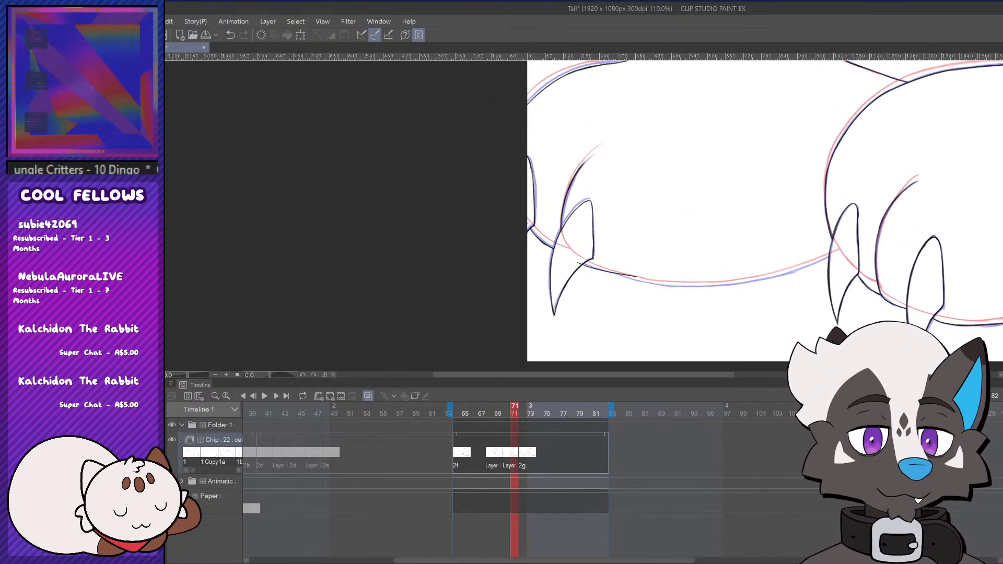
{"action": "key", "text": "ctrl+z"}
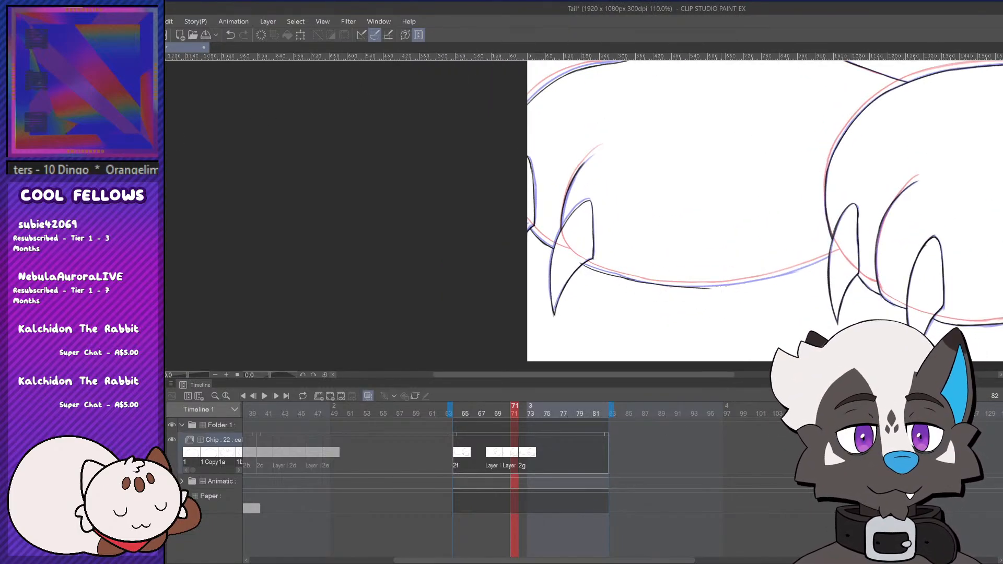
{"action": "key", "text": "ctrl+z"}
{"action": "key", "text": "ctrl+z"}
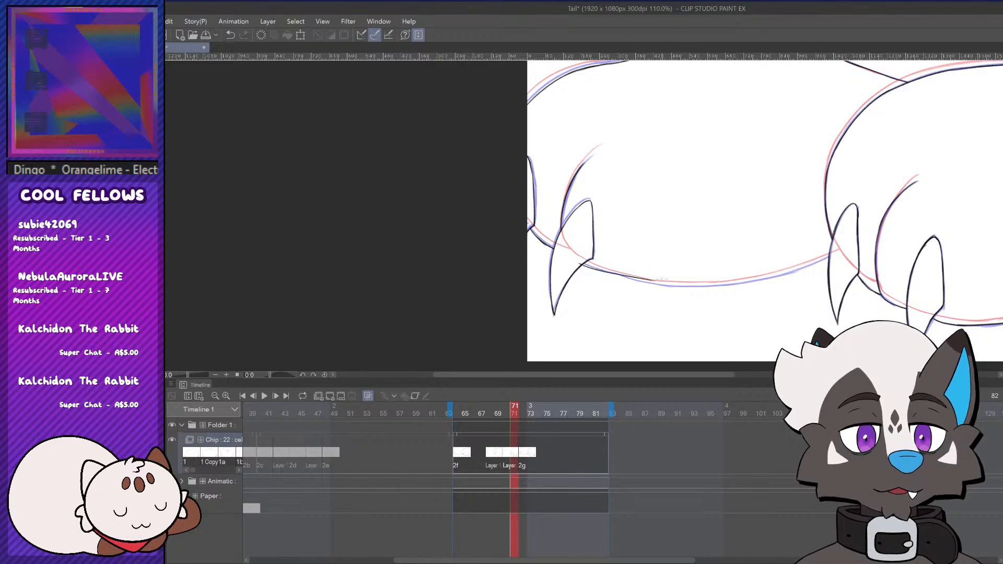
{"action": "key", "text": "ctrl+z"}
{"action": "left_click_drag", "start_coordinate": [574, 262], "coordinate": [674, 287]}
{"action": "key", "text": "ctrl+z"}
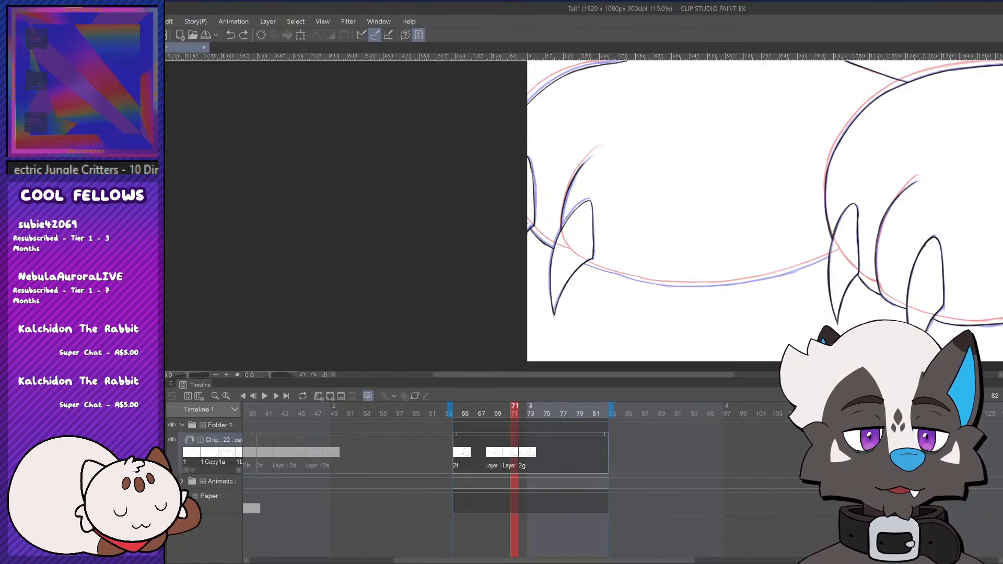
{"action": "key", "text": "ctrl+z"}
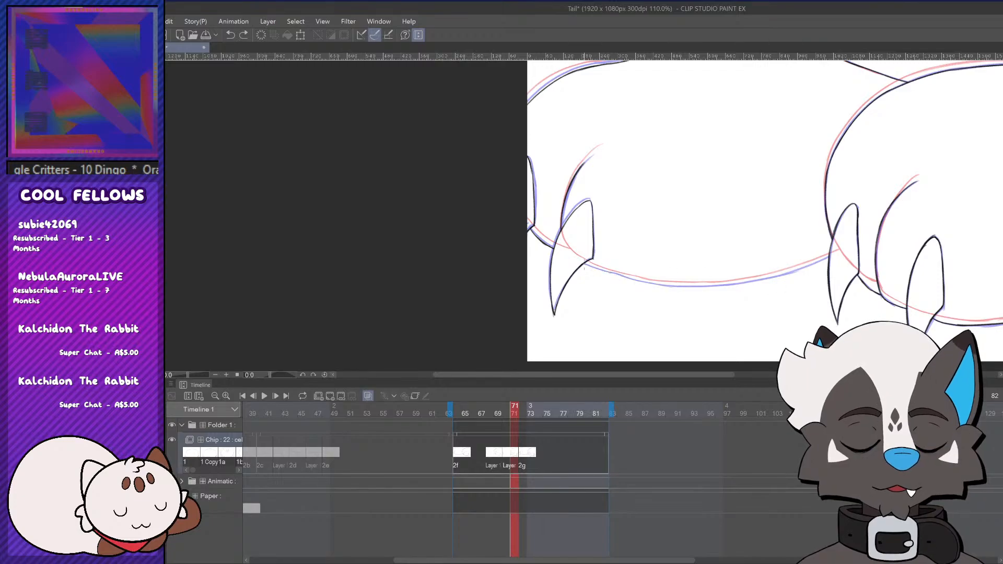
{"action": "key", "text": "ctrl+z"}
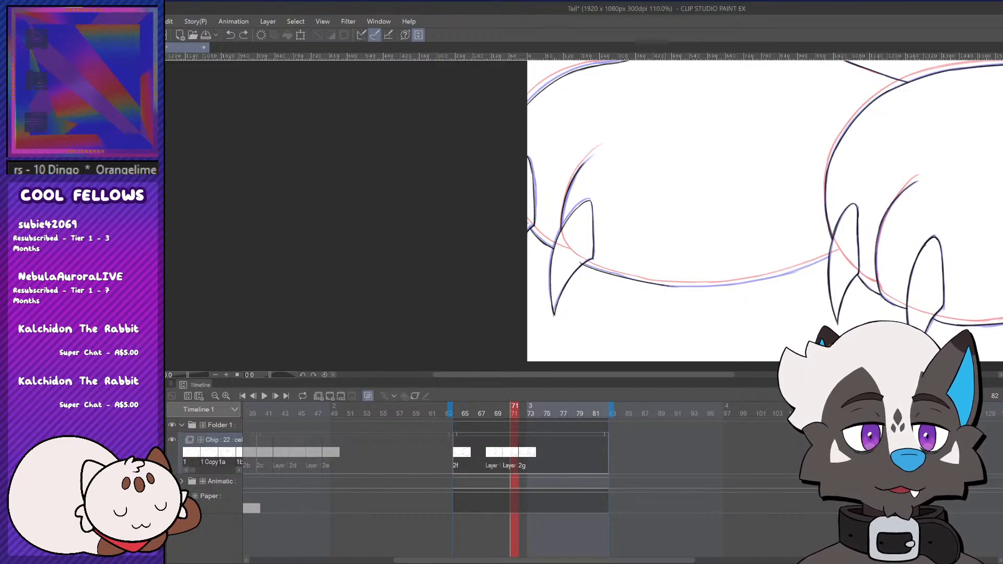
Continue the left foot's bottom outline rightward along the blue sketch until it meets the right foot's first claw
{"action": "left_click_drag", "start_coordinate": [660, 284], "coordinate": [748, 287]}
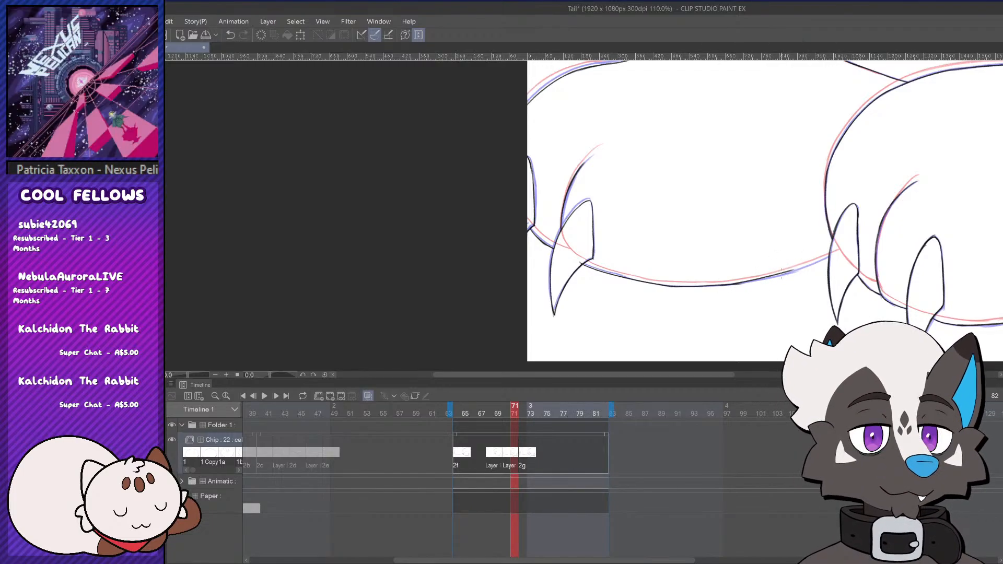
{"action": "key", "text": "ctrl+z"}
{"action": "left_click_drag", "start_coordinate": [784, 272], "coordinate": [839, 250]}
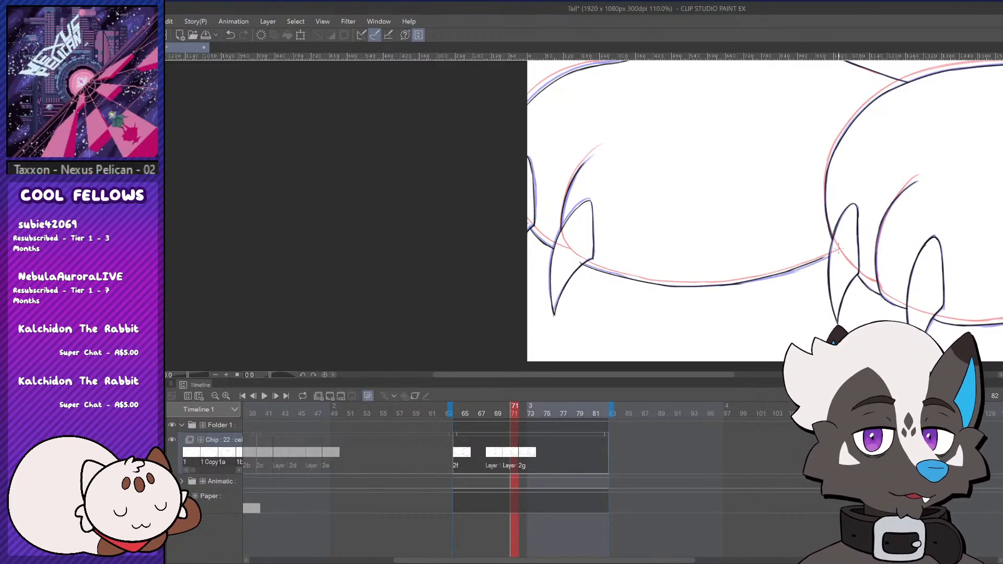
{"action": "left_click_drag", "start_coordinate": [778, 274], "coordinate": [835, 252]}
{"action": "key", "text": "ctrl+z"}
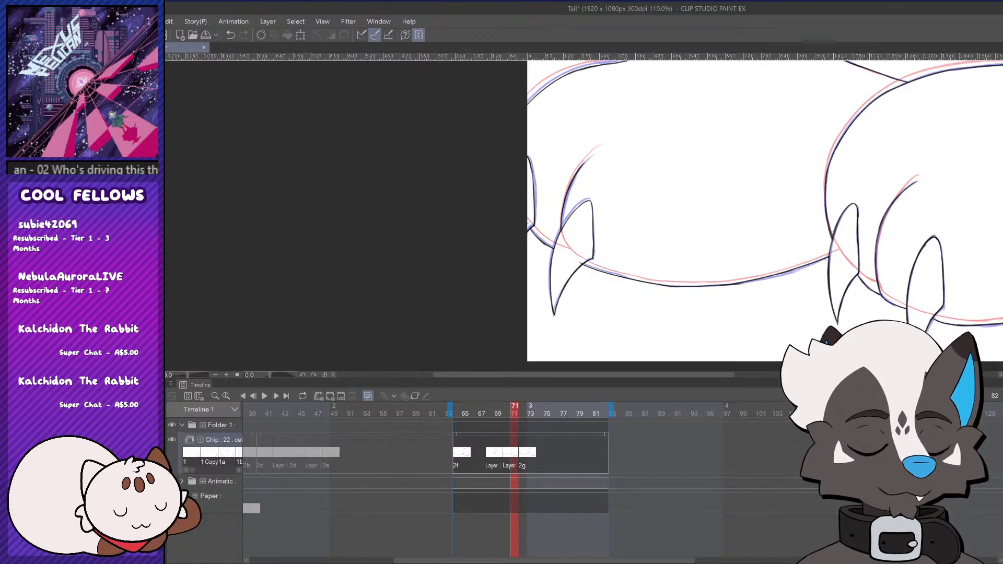
{"action": "left_click_drag", "start_coordinate": [578, 260], "coordinate": [582, 265]}
Play back the animation from around frame 67 to check how the inked claws appear in motion
{"action": "scroll", "coordinate": [552, 316], "scroll_direction": "down", "scroll_amount": 5}
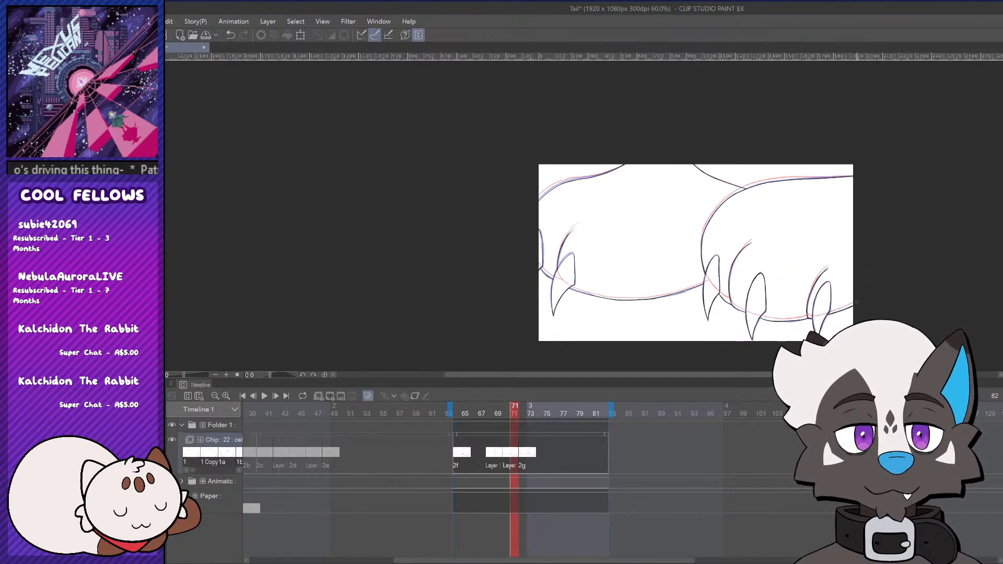
{"action": "scroll", "coordinate": [643, 292], "scroll_direction": "right", "scroll_amount": 3}
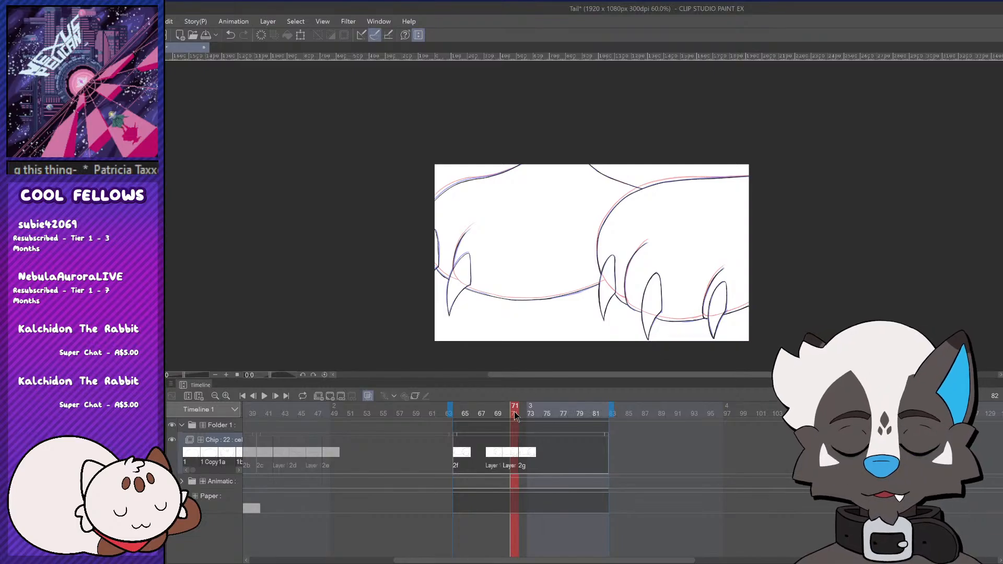
{"action": "left_click_drag", "start_coordinate": [514, 412], "coordinate": [481, 434]}
{"action": "key", "text": "space"}
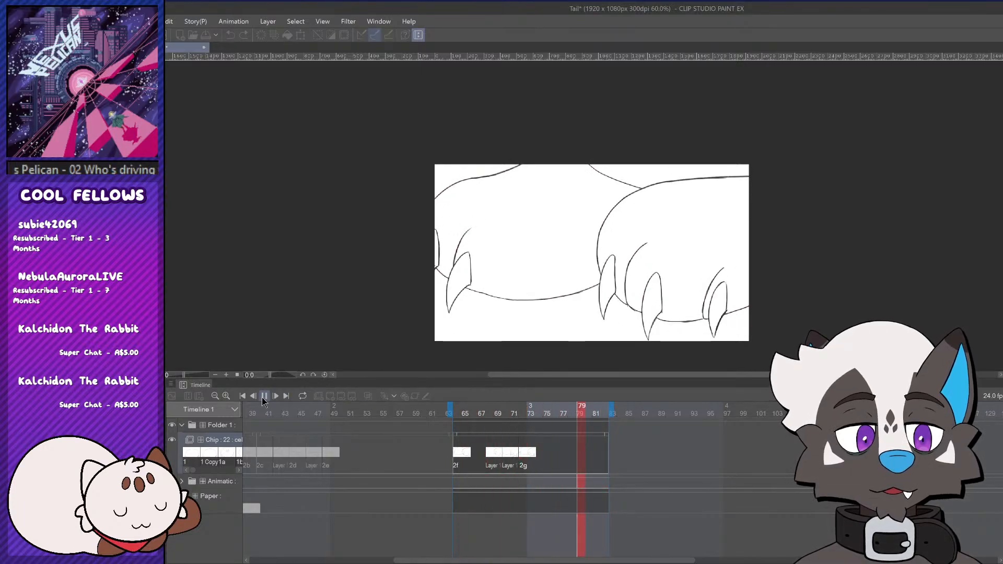
{"action": "left_click", "coordinate": [264, 396]}
{"action": "left_click", "coordinate": [264, 396]}
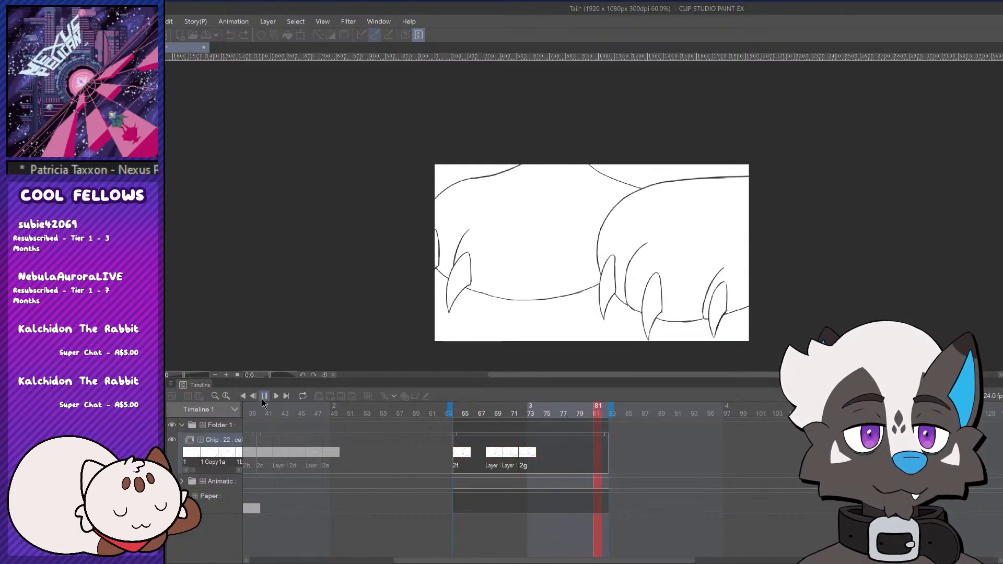
{"action": "left_click", "coordinate": [264, 396]}
{"action": "left_click", "coordinate": [481, 406]}
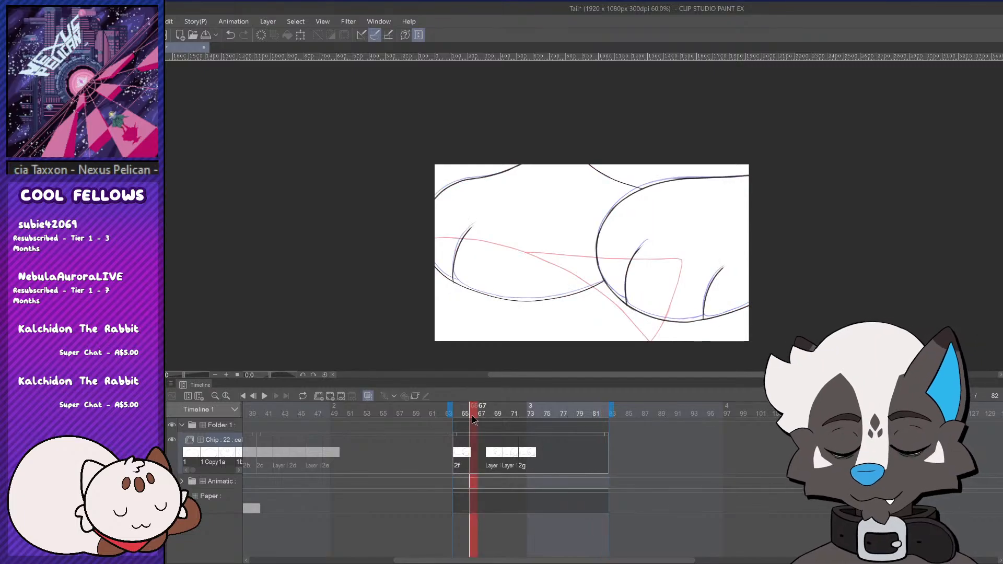
{"action": "left_click", "coordinate": [263, 396]}
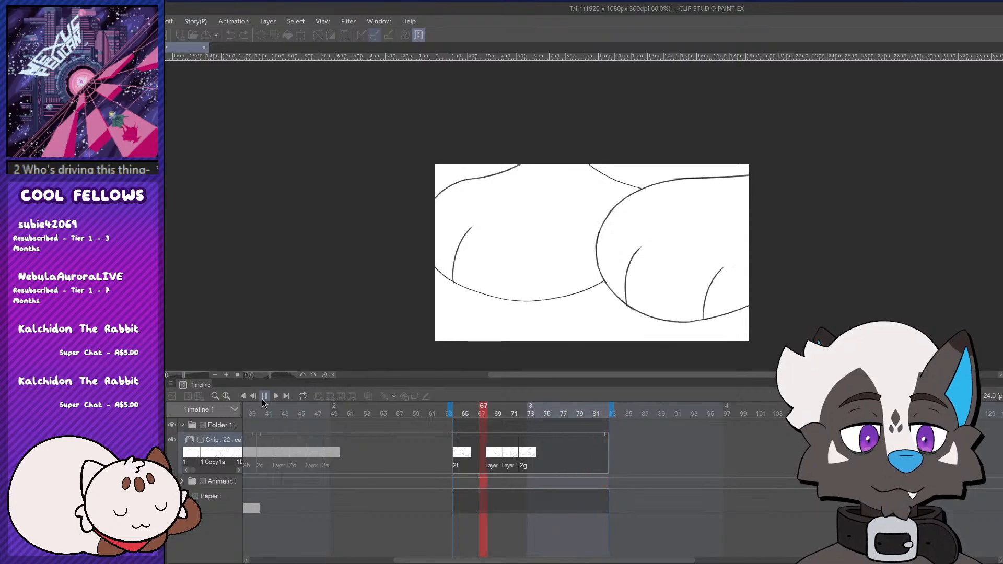
Shift the clawed cel on frame 70 and the cels following it one frame later in the timeline
{"action": "left_click", "coordinate": [504, 455]}
{"action": "left_click", "coordinate": [505, 456]}
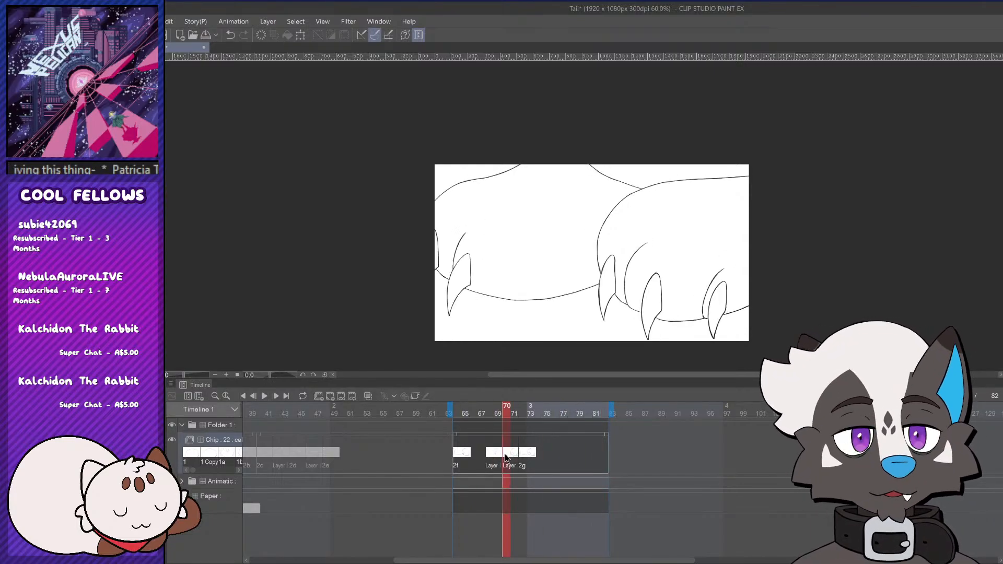
{"action": "left_click", "coordinate": [500, 454]}
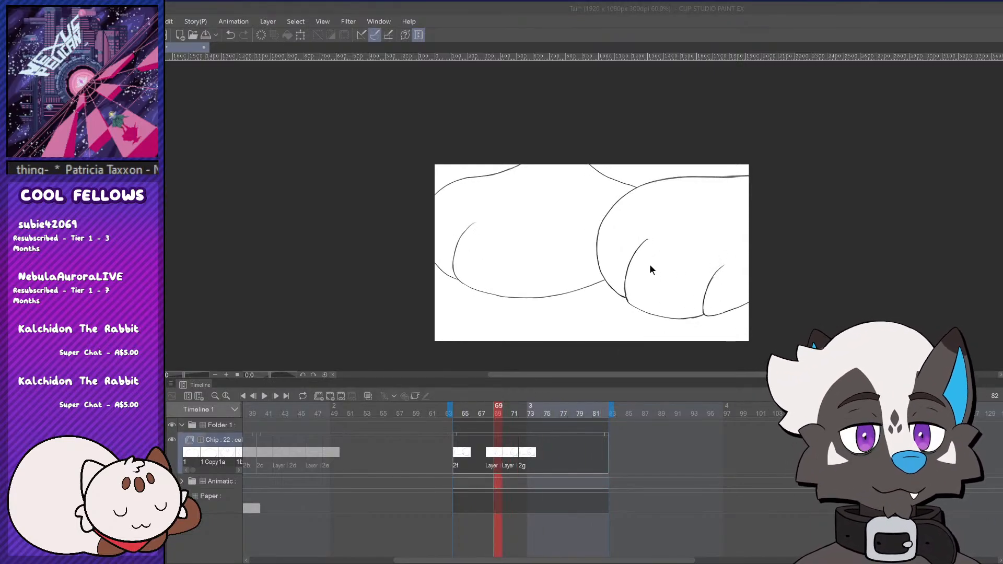
{"action": "left_click_drag", "start_coordinate": [501, 434], "coordinate": [507, 434]}
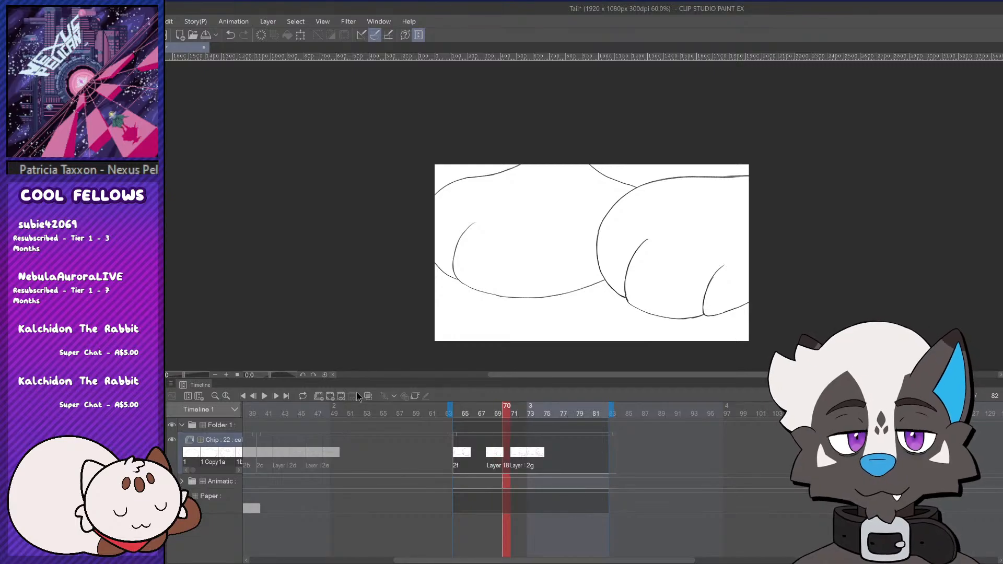
Add a new blank animation cel on frame 70 and turn on onion skin
{"action": "left_click", "coordinate": [332, 398]}
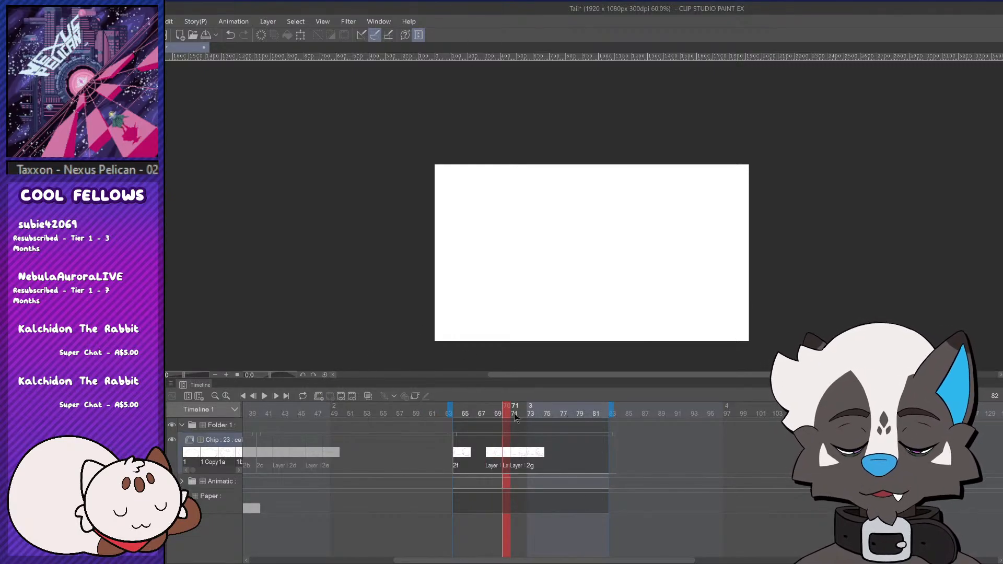
{"action": "left_click", "coordinate": [368, 396]}
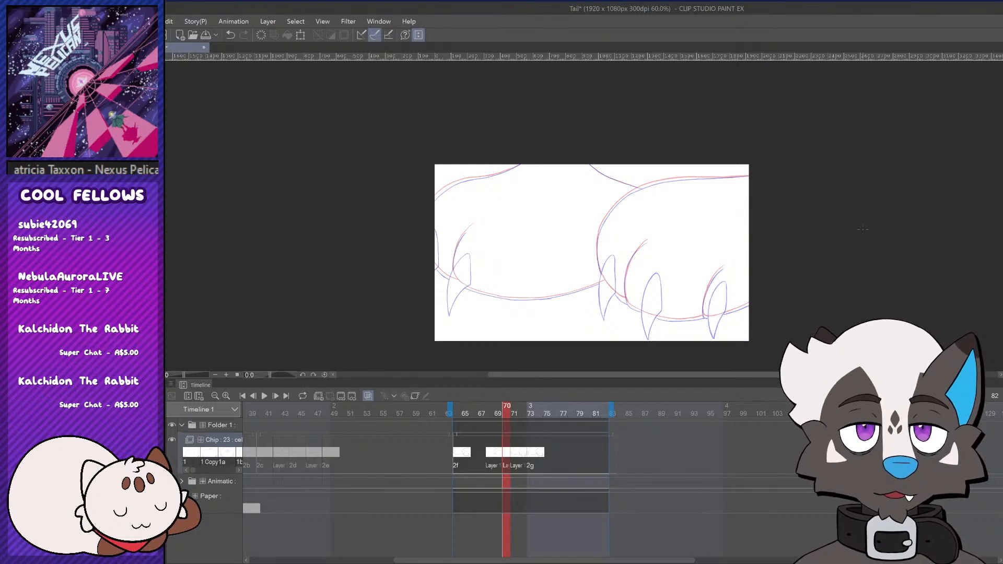
Ink the right foot's upper-left curve on the new in-between cel, following between the red and blue onion-skin lines
{"action": "scroll", "coordinate": [862, 229], "scroll_direction": "up", "scroll_amount": 4}
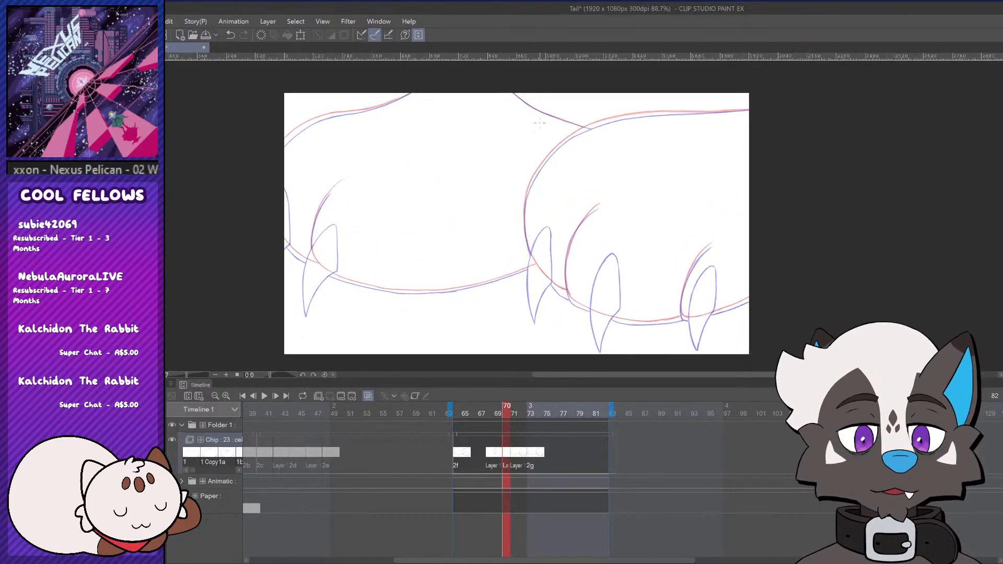
{"action": "left_click_drag", "start_coordinate": [524, 213], "coordinate": [556, 153]}
{"action": "left_click_drag", "start_coordinate": [522, 210], "coordinate": [556, 154]}
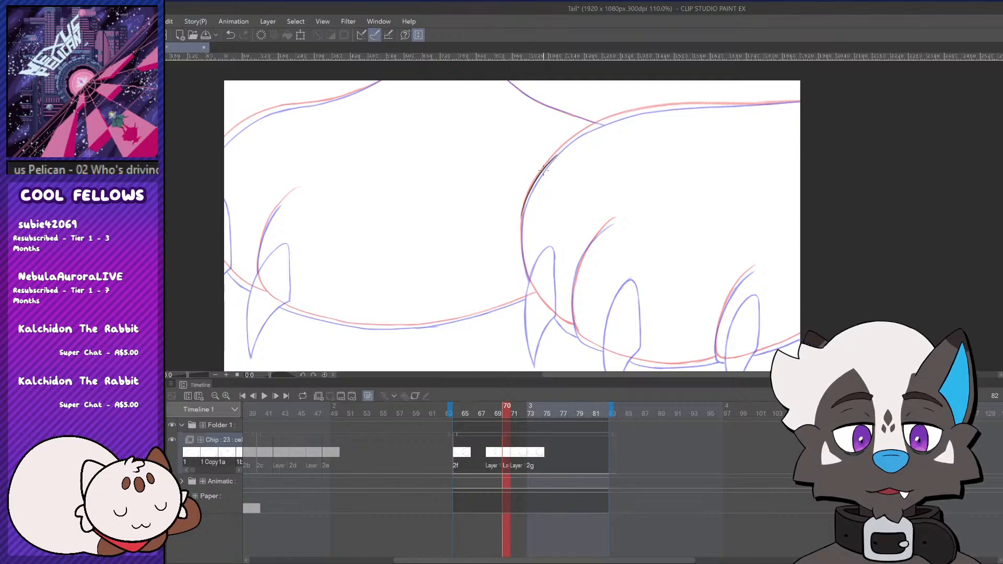
{"action": "key", "text": "ctrl+z"}
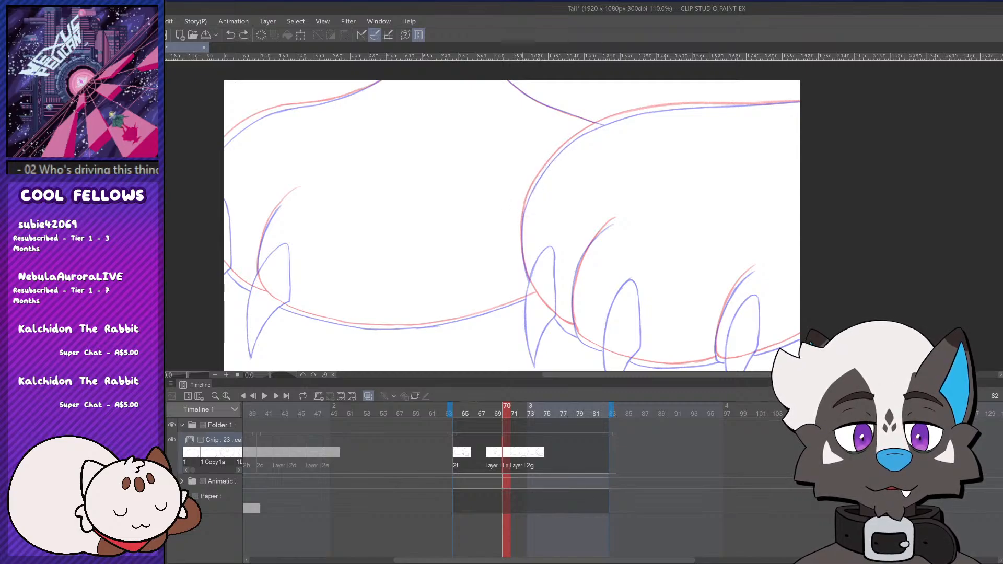
{"action": "key", "text": "ctrl+z"}
{"action": "left_click_drag", "start_coordinate": [522, 215], "coordinate": [541, 167]}
{"action": "left_click_drag", "start_coordinate": [522, 210], "coordinate": [537, 179]}
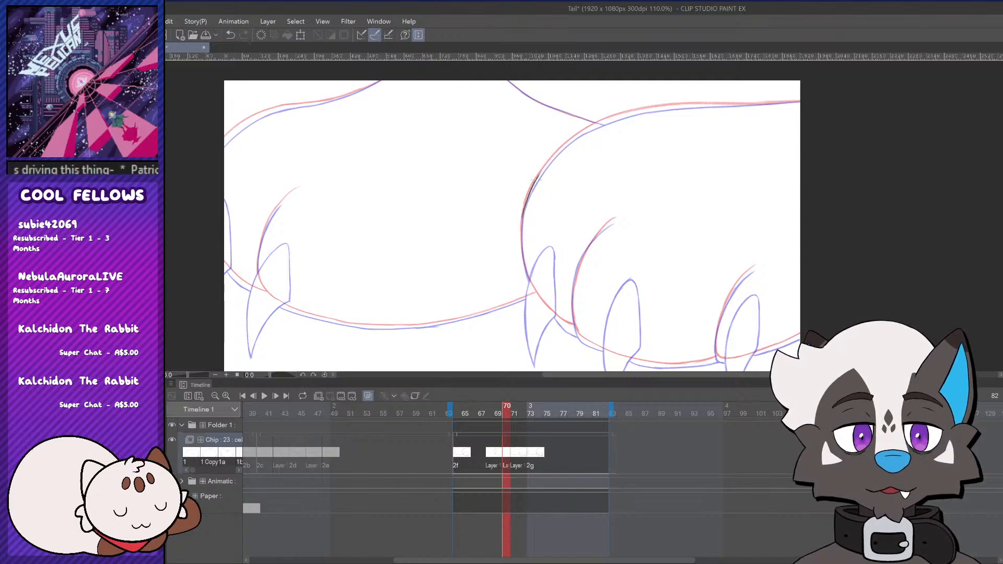
{"action": "left_click_drag", "start_coordinate": [521, 220], "coordinate": [534, 182]}
{"action": "key", "text": "ctrl+z"}
{"action": "mouse_move", "coordinate": [522, 217]}
{"action": "left_mouse_down"}
{"action": "mouse_move", "coordinate": [559, 153]}
{"action": "mouse_move", "coordinate": [626, 116]}
{"action": "left_mouse_up"}
{"action": "key", "text": "ctrl+z"}
{"action": "key", "text": "ctrl+z"}
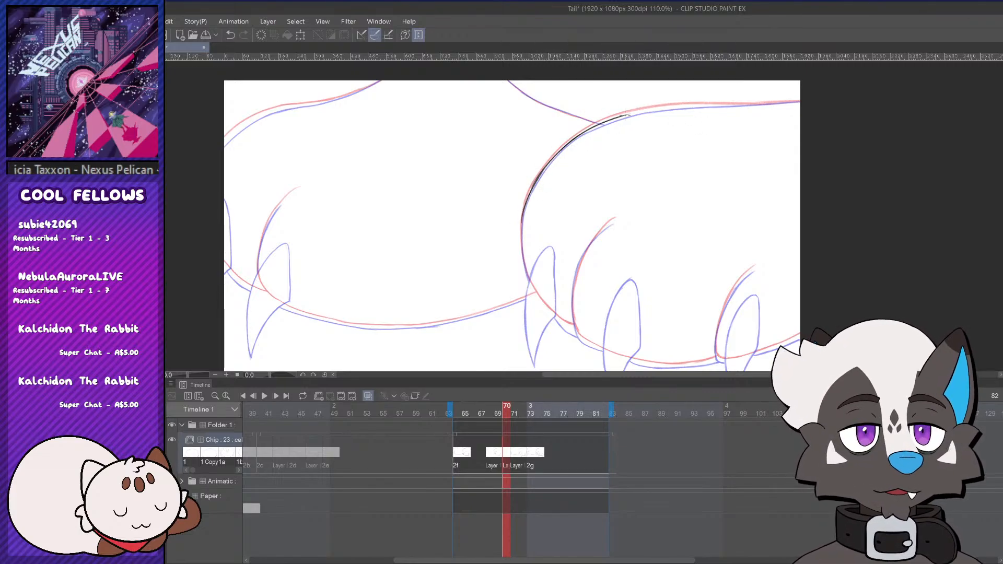
{"action": "key", "text": "ctrl+z"}
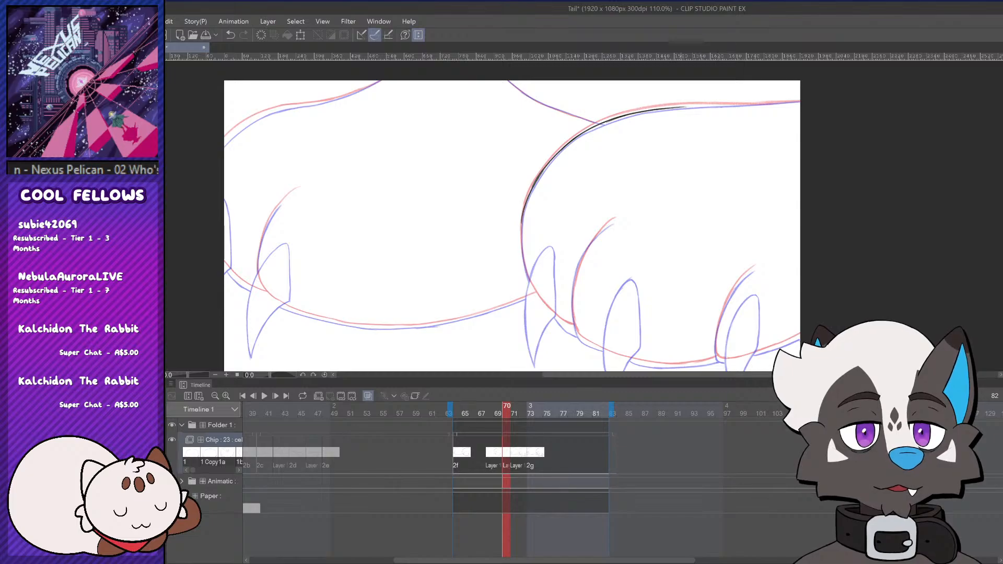
Extend the right foot's top outline to the canvas's right edge and ink its left side down to the first claw
{"action": "left_click_drag", "start_coordinate": [674, 108], "coordinate": [709, 106]}
{"action": "left_click_drag", "start_coordinate": [672, 108], "coordinate": [747, 103]}
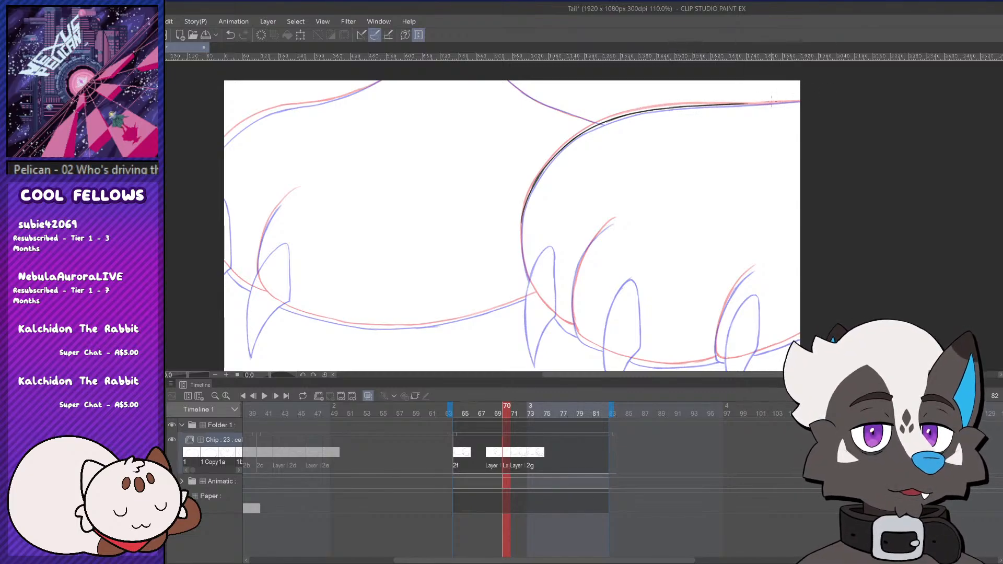
{"action": "key", "text": "ctrl+z"}
{"action": "left_click_drag", "start_coordinate": [672, 107], "coordinate": [815, 103]}
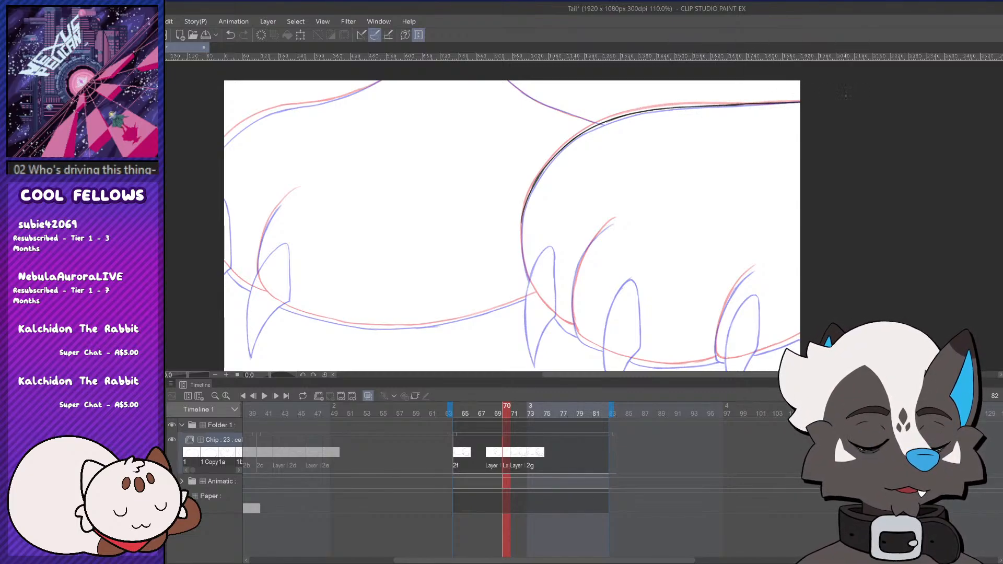
{"action": "key", "text": "ctrl+z"}
{"action": "left_click_drag", "start_coordinate": [724, 106], "coordinate": [810, 103]}
{"action": "key", "text": "ctrl+z"}
{"action": "left_click_drag", "start_coordinate": [725, 105], "coordinate": [799, 102]}
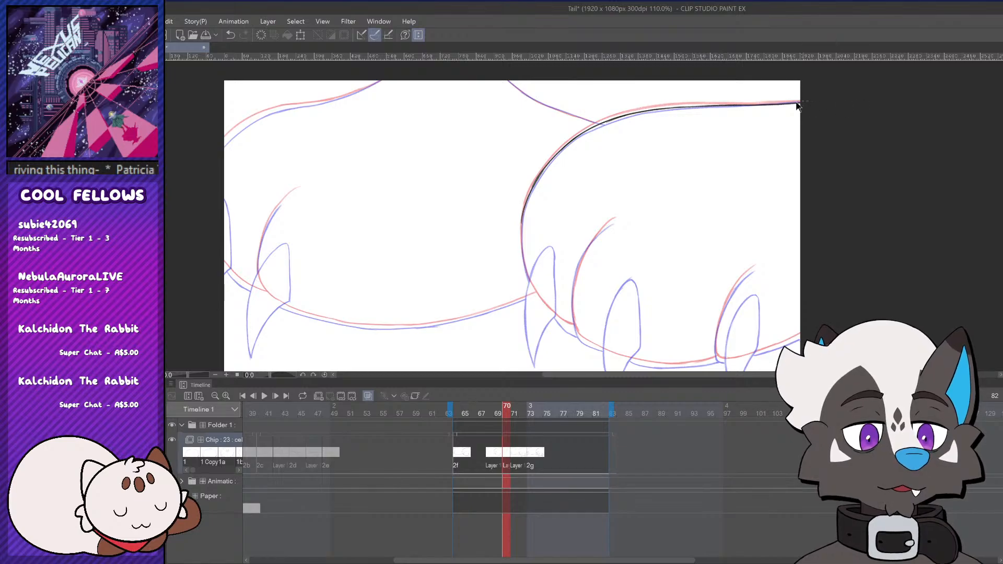
{"action": "key", "text": "ctrl+z"}
{"action": "key", "text": "ctrl+z"}
{"action": "left_click_drag", "start_coordinate": [730, 105], "coordinate": [842, 98]}
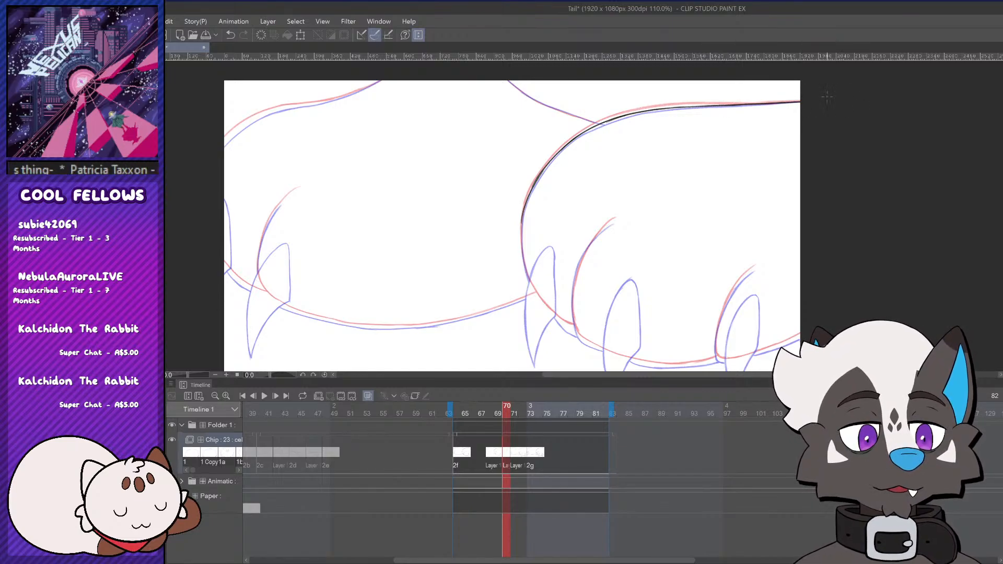
{"action": "key", "text": "ctrl+z"}
{"action": "left_click_drag", "start_coordinate": [523, 210], "coordinate": [529, 282]}
{"action": "scroll", "coordinate": [665, 163], "scroll_direction": "down", "scroll_amount": 6}
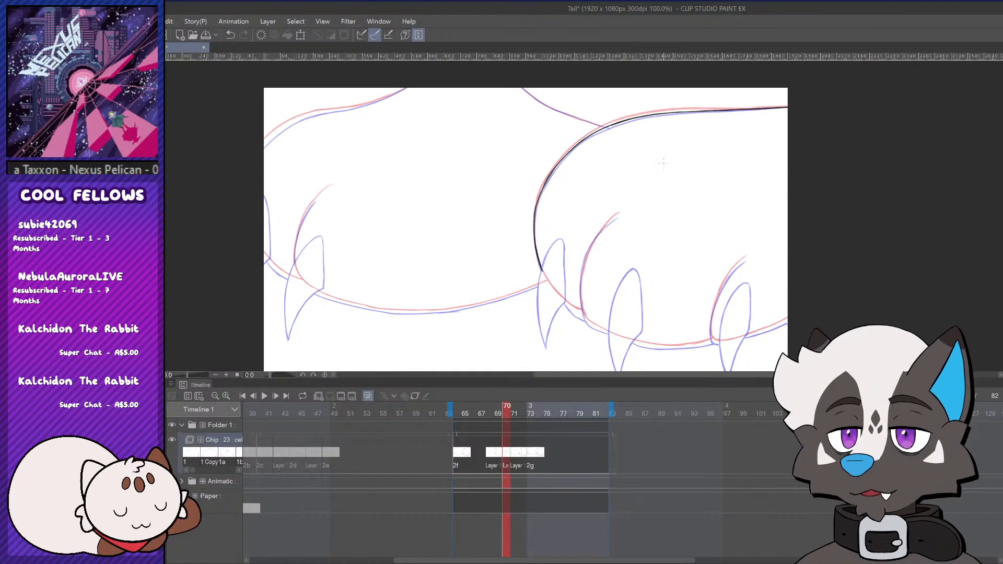
Try to ink the left edge of the right foot's middle claw along the blue onion-skin line
{"action": "scroll", "coordinate": [722, 258], "scroll_direction": "up", "scroll_amount": 5}
{"action": "scroll", "coordinate": [596, 204], "scroll_direction": "up", "scroll_amount": 2}
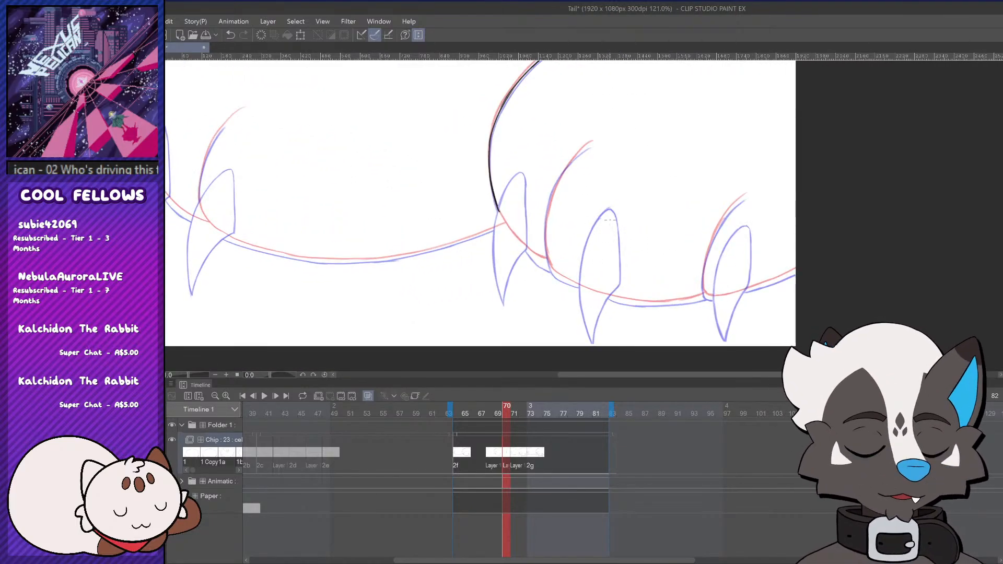
{"action": "left_click_drag", "start_coordinate": [611, 208], "coordinate": [578, 288]}
{"action": "key", "text": "ctrl+z"}
{"action": "key", "text": "ctrl+z"}
{"action": "mouse_move", "coordinate": [613, 207]}
{"action": "left_mouse_down"}
{"action": "mouse_move", "coordinate": [581, 259]}
{"action": "mouse_move", "coordinate": [579, 290]}
{"action": "left_mouse_up"}
{"action": "key", "text": "ctrl+z"}
{"action": "mouse_move", "coordinate": [612, 208]}
{"action": "left_mouse_down"}
{"action": "mouse_move", "coordinate": [587, 243]}
{"action": "mouse_move", "coordinate": [579, 299]}
{"action": "left_mouse_up"}
{"action": "key", "text": "ctrl+z"}
{"action": "key", "text": "ctrl+z"}
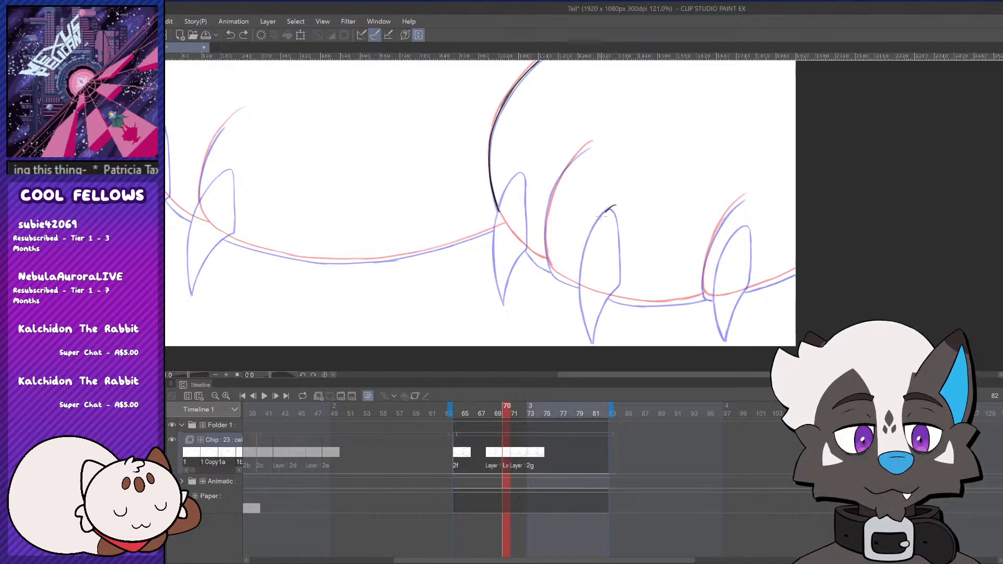
{"action": "key", "text": "ctrl+z"}
{"action": "left_click_drag", "start_coordinate": [614, 207], "coordinate": [579, 287]}
{"action": "key", "text": "ctrl+z"}
{"action": "key", "text": "ctrl+z"}
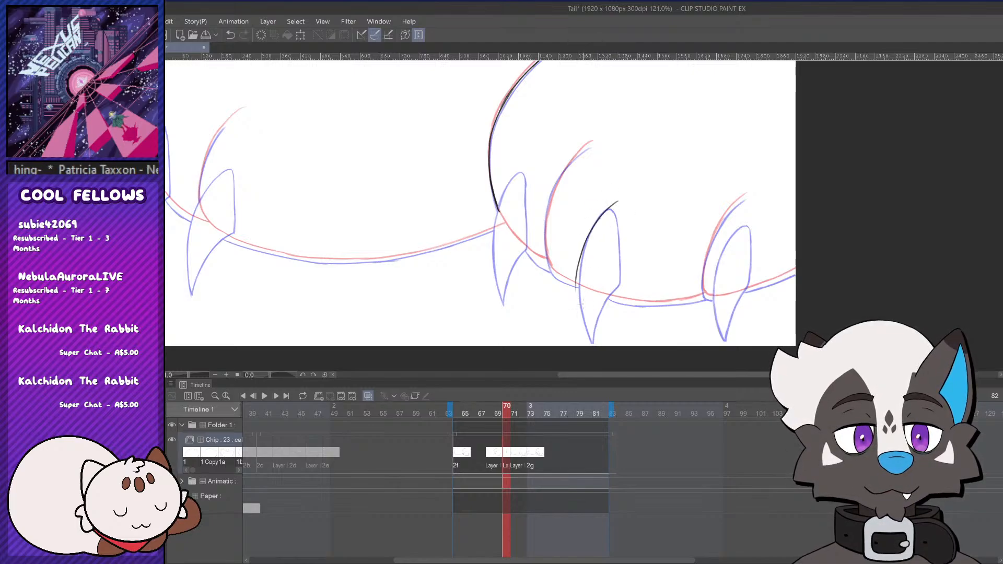
{"action": "key", "text": "ctrl+z"}
{"action": "mouse_move", "coordinate": [616, 205]}
{"action": "left_mouse_down"}
{"action": "mouse_move", "coordinate": [580, 273]}
{"action": "mouse_move", "coordinate": [585, 316]}
{"action": "left_mouse_up"}
{"action": "key", "text": "ctrl+z"}
{"action": "key", "text": "ctrl+z"}
{"action": "key", "text": "ctrl+z"}
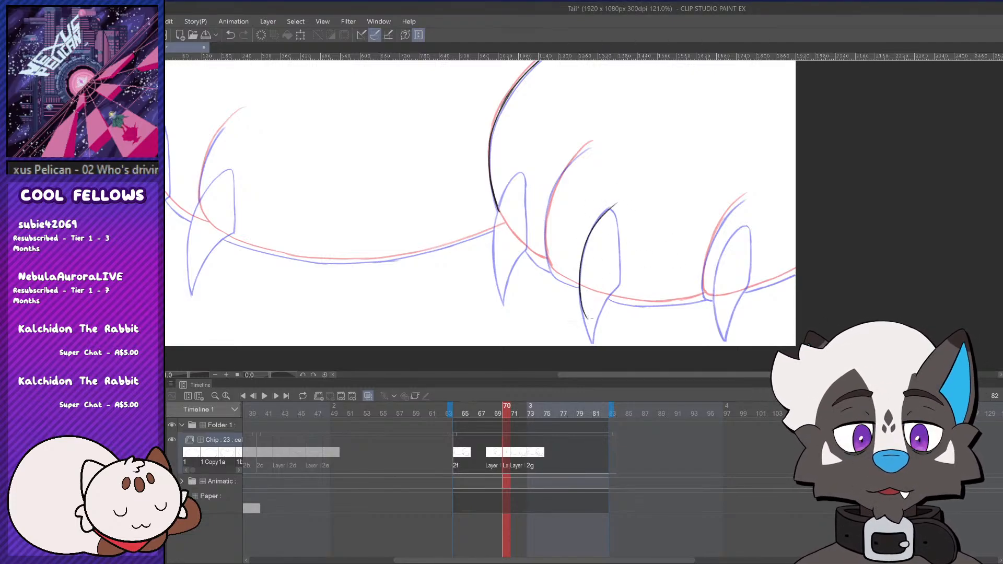
{"action": "key", "text": "ctrl+z"}
{"action": "key", "text": "ctrl+z"}
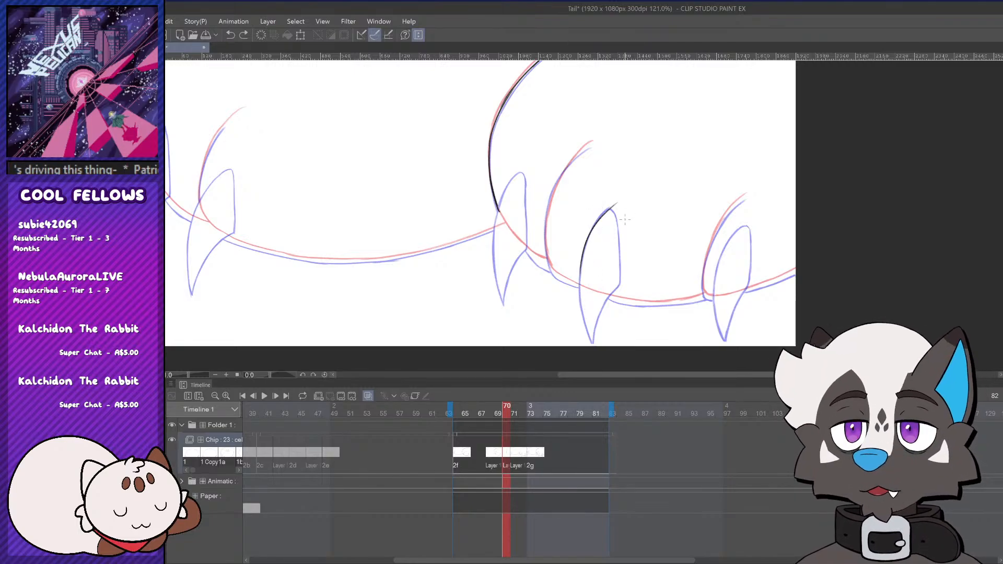
{"action": "key", "text": "ctrl+z"}
Ink the middle claw's left edge down to a tip shorter than the blue claw and back up to the foot's bottom line
{"action": "mouse_move", "coordinate": [614, 204]}
{"action": "left_mouse_down"}
{"action": "mouse_move", "coordinate": [583, 269]}
{"action": "mouse_move", "coordinate": [587, 244]}
{"action": "mouse_move", "coordinate": [580, 298]}
{"action": "left_mouse_up"}
{"action": "key", "text": "ctrl+z"}
{"action": "key", "text": "ctrl+z"}
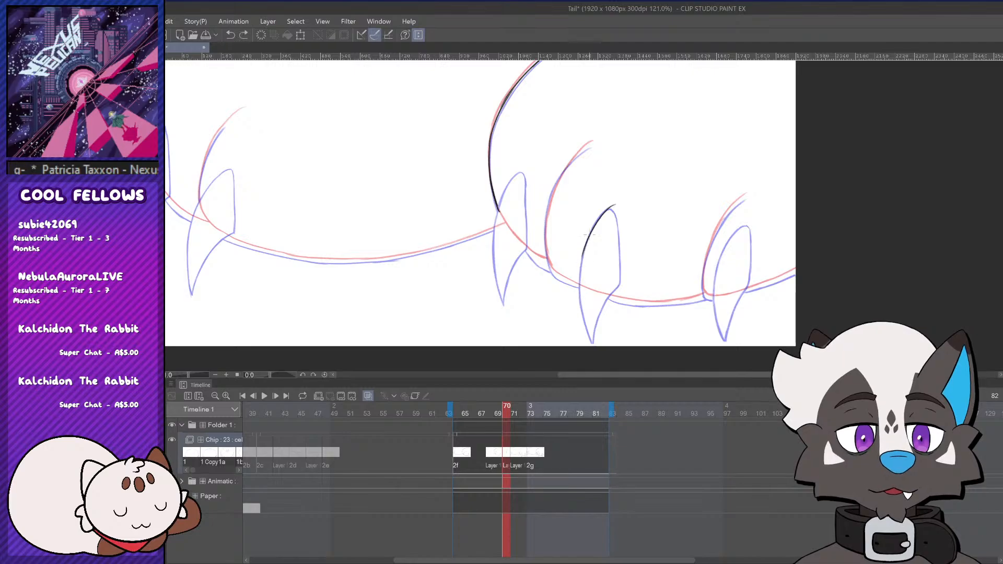
{"action": "mouse_move", "coordinate": [584, 248]}
{"action": "left_mouse_down"}
{"action": "mouse_move", "coordinate": [580, 309]}
{"action": "mouse_move", "coordinate": [607, 299]}
{"action": "left_mouse_up"}
{"action": "key", "text": "ctrl+z"}
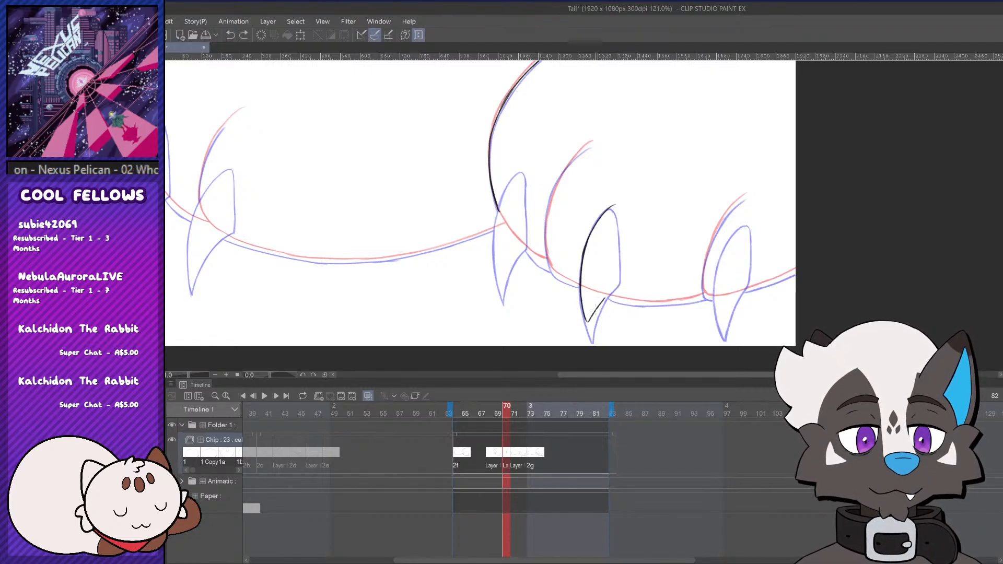
Close the middle claw with its right edge and tidy the rounded top where the strokes meet
{"action": "mouse_move", "coordinate": [604, 213]}
{"action": "left_mouse_down"}
{"action": "mouse_move", "coordinate": [615, 220]}
{"action": "mouse_move", "coordinate": [621, 260]}
{"action": "left_mouse_up"}
{"action": "key", "text": "ctrl+z"}
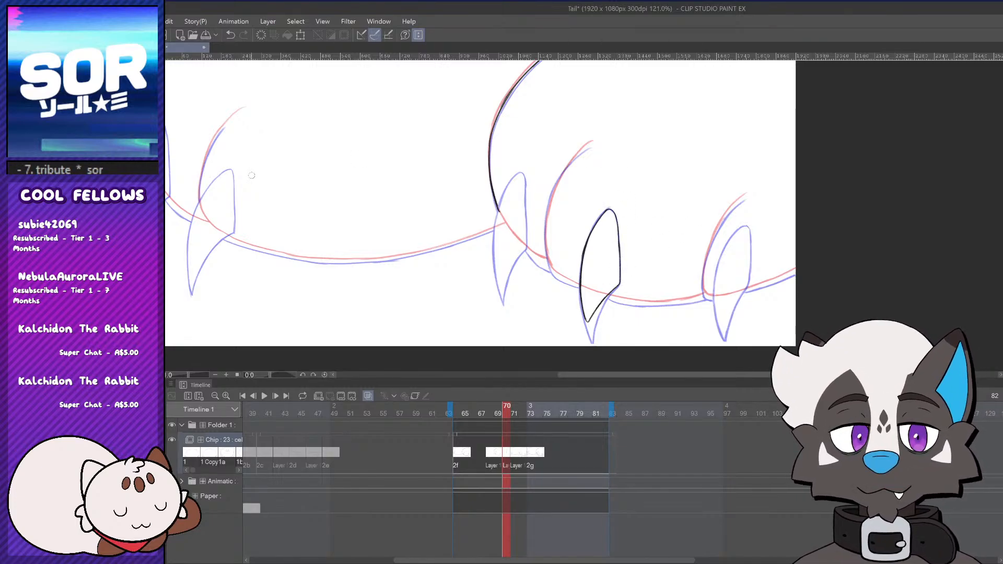
{"action": "scroll", "coordinate": [614, 232], "scroll_direction": "up", "scroll_amount": 1}
{"action": "key", "text": "ctrl+z"}
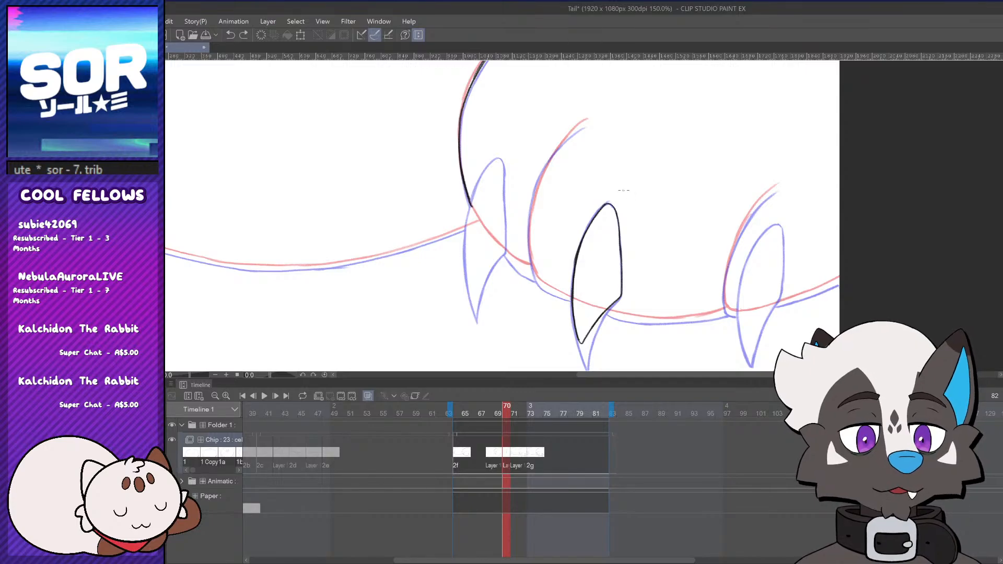
{"action": "scroll", "coordinate": [621, 229], "scroll_direction": "down", "scroll_amount": 1}
{"action": "scroll", "coordinate": [621, 228], "scroll_direction": "up", "scroll_amount": 3}
{"action": "left_click_drag", "start_coordinate": [616, 219], "coordinate": [624, 225]}
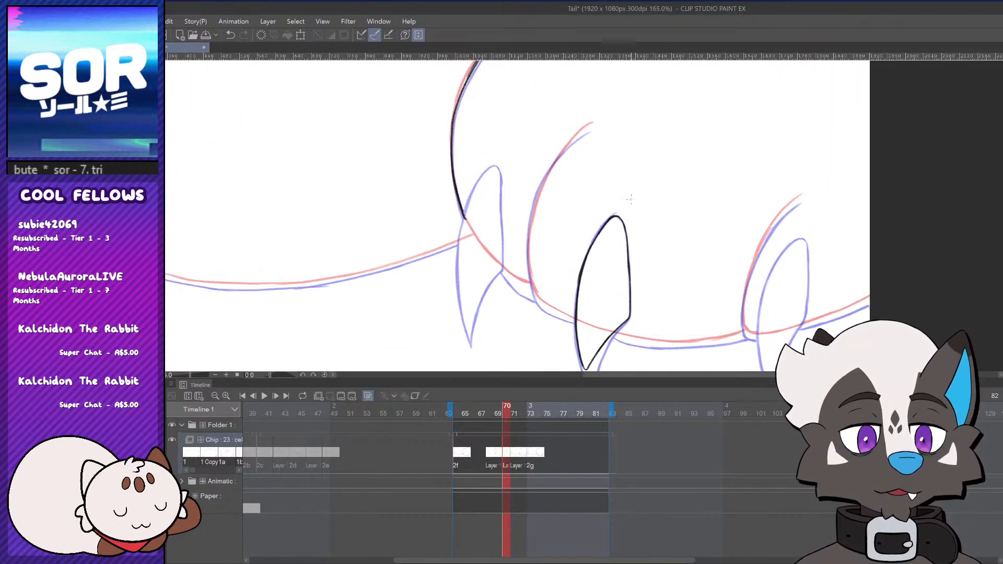
Ink the right foot's third claw as a closed shape with a tip shorter than the blue onion-skin claw
{"action": "scroll", "coordinate": [640, 187], "scroll_direction": "up", "scroll_amount": 3}
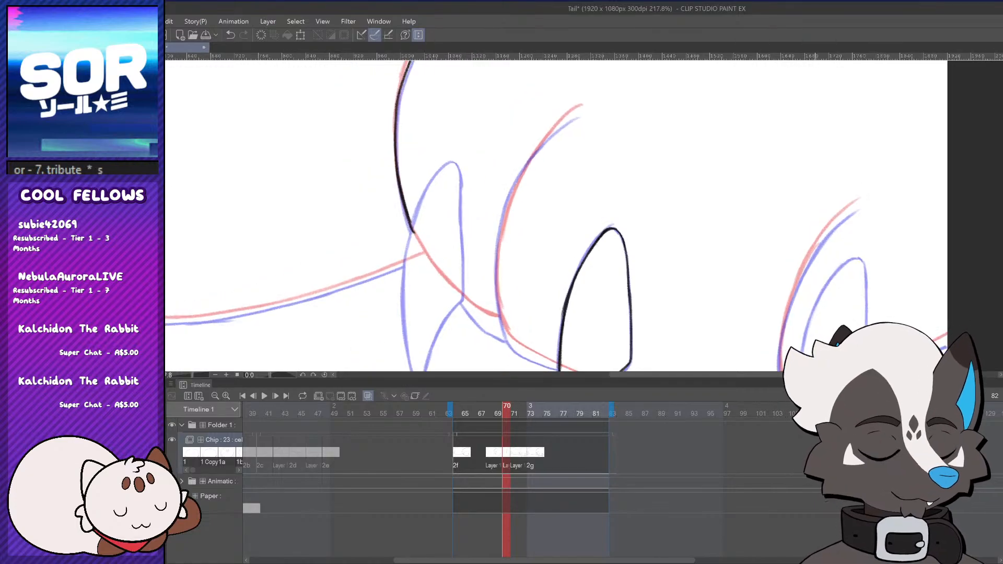
{"action": "left_click_drag", "start_coordinate": [673, 375], "coordinate": [715, 374]}
{"action": "scroll", "coordinate": [579, 207], "scroll_direction": "down", "scroll_amount": 4}
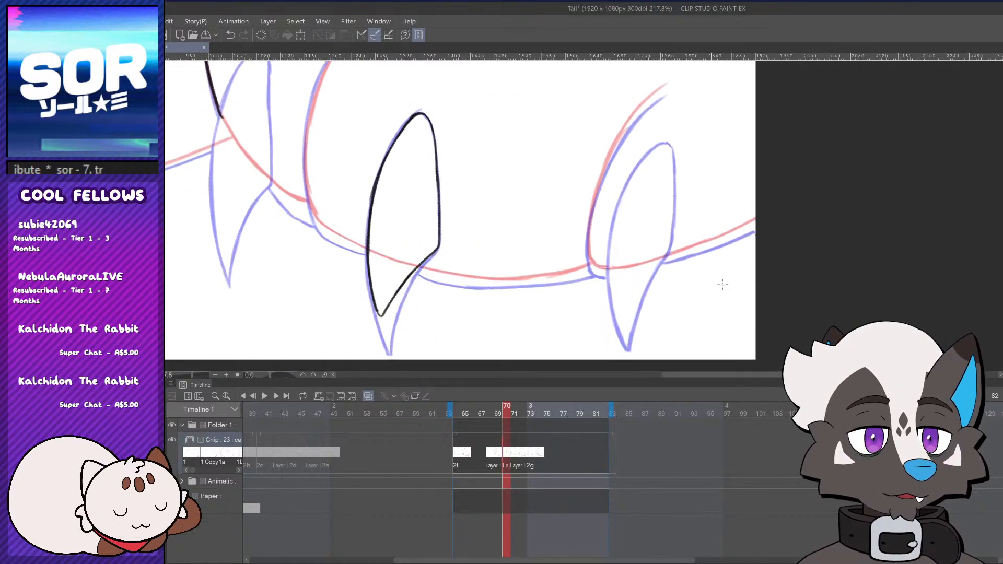
{"action": "scroll", "coordinate": [578, 207], "scroll_direction": "up", "scroll_amount": 2}
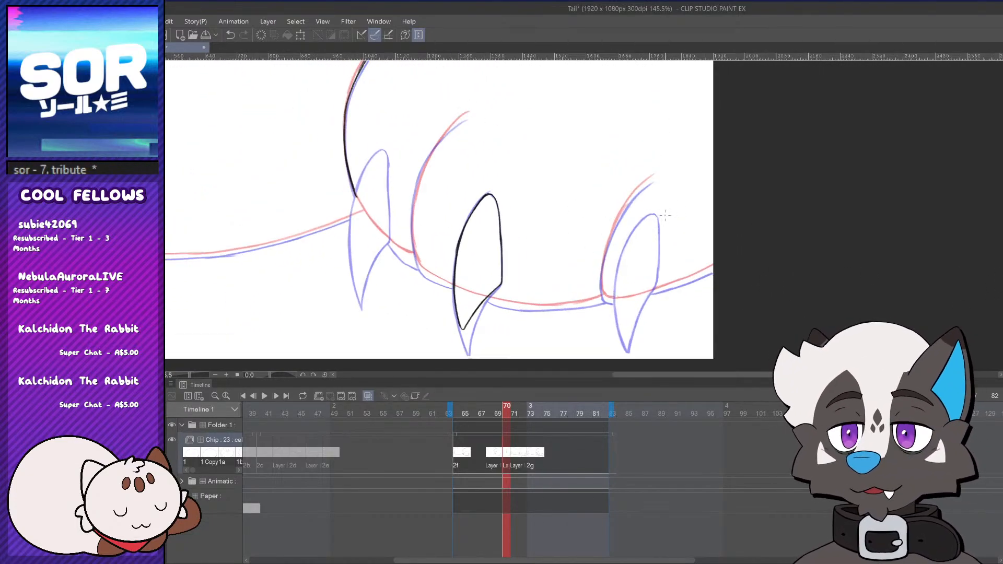
{"action": "mouse_move", "coordinate": [656, 215]}
{"action": "left_mouse_down"}
{"action": "mouse_move", "coordinate": [617, 271]}
{"action": "mouse_move", "coordinate": [623, 251]}
{"action": "mouse_move", "coordinate": [620, 262]}
{"action": "left_mouse_up"}
{"action": "key", "text": "ctrl+z"}
{"action": "key", "text": "ctrl+z"}
{"action": "mouse_move", "coordinate": [656, 216]}
{"action": "left_mouse_down"}
{"action": "mouse_move", "coordinate": [634, 229]}
{"action": "mouse_move", "coordinate": [618, 274]}
{"action": "left_mouse_up"}
{"action": "key", "text": "ctrl+z"}
{"action": "mouse_move", "coordinate": [631, 234]}
{"action": "left_mouse_down"}
{"action": "mouse_move", "coordinate": [621, 272]}
{"action": "mouse_move", "coordinate": [627, 243]}
{"action": "mouse_move", "coordinate": [620, 260]}
{"action": "mouse_move", "coordinate": [623, 333]}
{"action": "left_mouse_up"}
{"action": "key", "text": "ctrl+z"}
{"action": "mouse_move", "coordinate": [619, 265]}
{"action": "left_mouse_down"}
{"action": "mouse_move", "coordinate": [620, 320]}
{"action": "mouse_move", "coordinate": [619, 303]}
{"action": "mouse_move", "coordinate": [630, 322]}
{"action": "mouse_move", "coordinate": [642, 303]}
{"action": "left_mouse_up"}
{"action": "key", "text": "ctrl+z"}
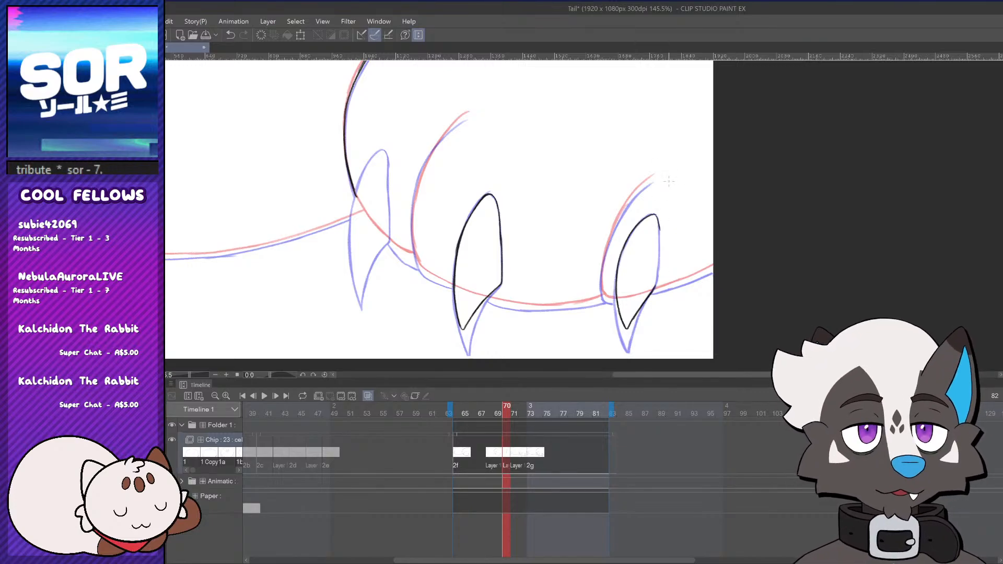
{"action": "left_click_drag", "start_coordinate": [658, 215], "coordinate": [659, 245]}
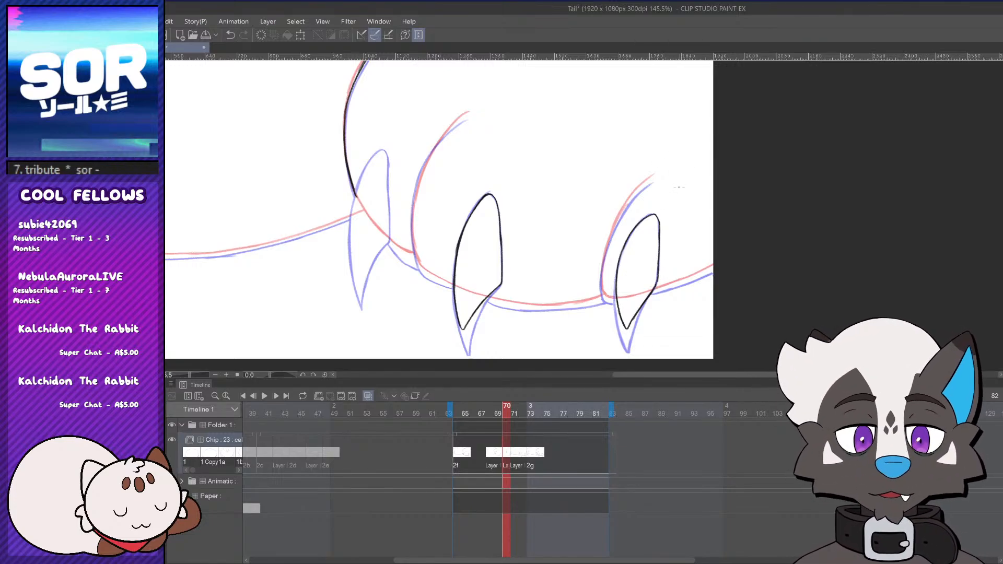
Ink the left edge and shortened tip of the right foot's first claw, where the left side outline meets it
{"action": "scroll", "coordinate": [700, 209], "scroll_direction": "down", "scroll_amount": 5}
{"action": "left_click_drag", "start_coordinate": [785, 375], "coordinate": [755, 375]}
{"action": "scroll", "coordinate": [627, 272], "scroll_direction": "up", "scroll_amount": 5}
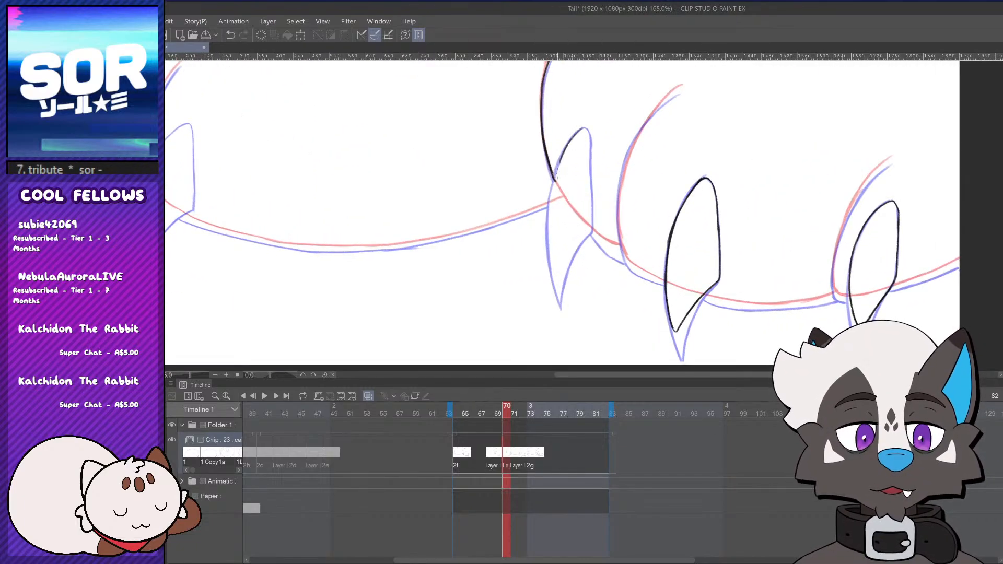
{"action": "key", "text": "ctrl+z"}
{"action": "left_click_drag", "start_coordinate": [567, 143], "coordinate": [549, 242]}
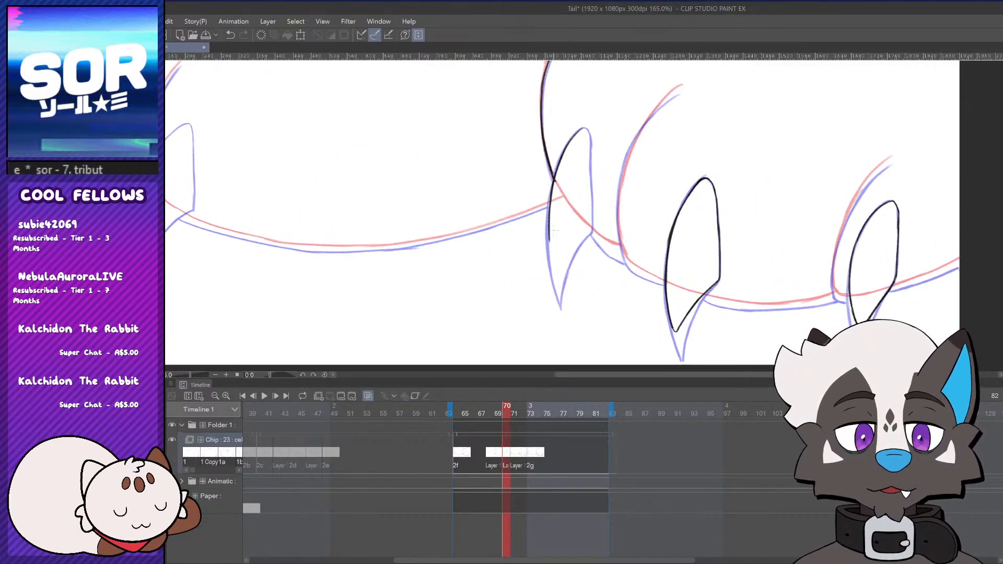
{"action": "key", "text": "ctrl+z"}
{"action": "mouse_move", "coordinate": [554, 179]}
{"action": "left_mouse_down"}
{"action": "mouse_move", "coordinate": [557, 259]}
{"action": "mouse_move", "coordinate": [580, 240]}
{"action": "mouse_move", "coordinate": [554, 255]}
{"action": "mouse_move", "coordinate": [591, 232]}
{"action": "left_mouse_up"}
{"action": "key", "text": "ctrl+z"}
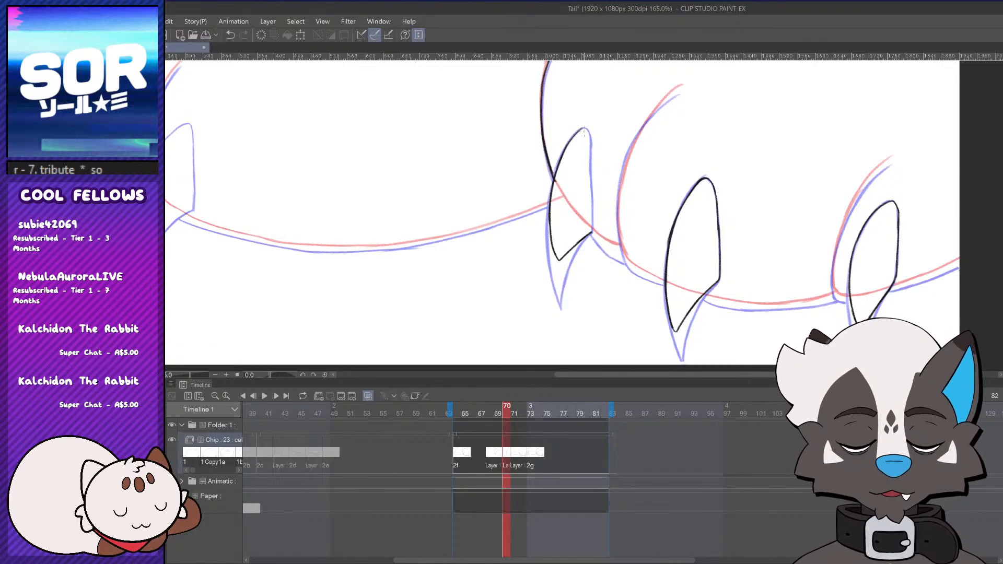
Close the right foot's first claw with its right edge along the blue onion-skin line
{"action": "left_click_drag", "start_coordinate": [589, 131], "coordinate": [591, 186]}
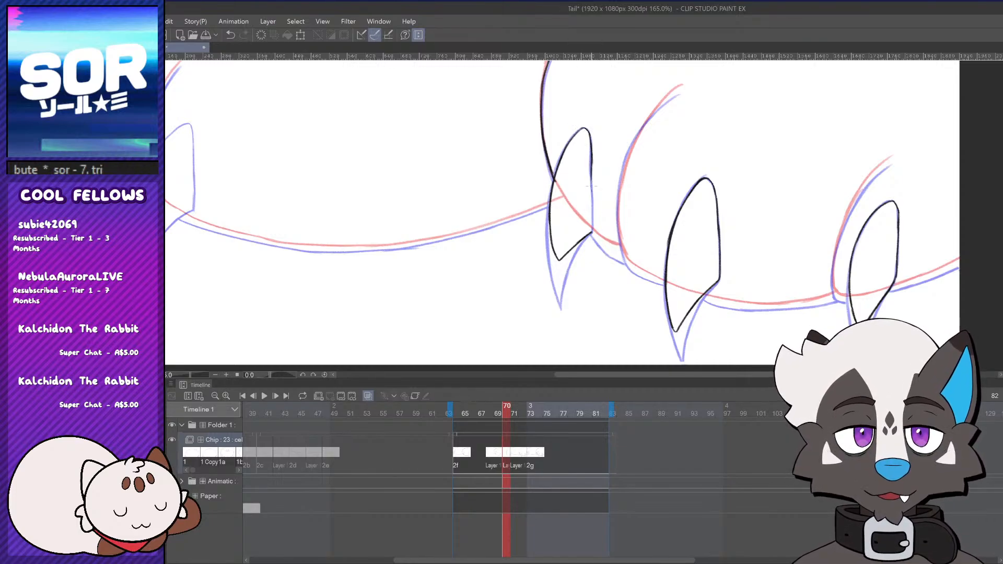
{"action": "left_click_drag", "start_coordinate": [590, 137], "coordinate": [593, 229]}
{"action": "key", "text": "ctrl+z"}
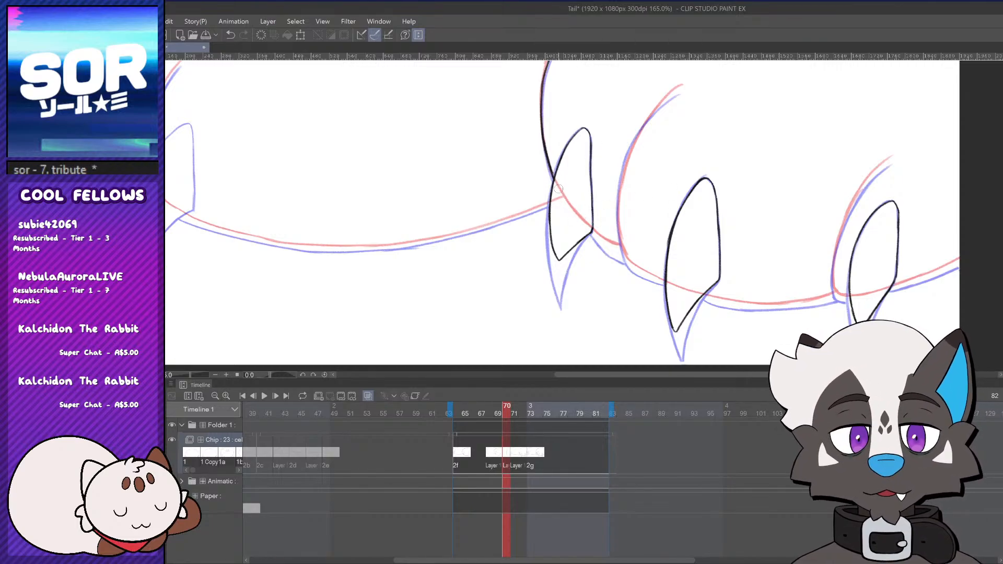
Play back the animation from around frame 67 to check the shorter in-between claws in motion
{"action": "scroll", "coordinate": [646, 297], "scroll_direction": "down", "scroll_amount": 5}
{"action": "scroll", "coordinate": [646, 297], "scroll_direction": "up", "scroll_amount": 3}
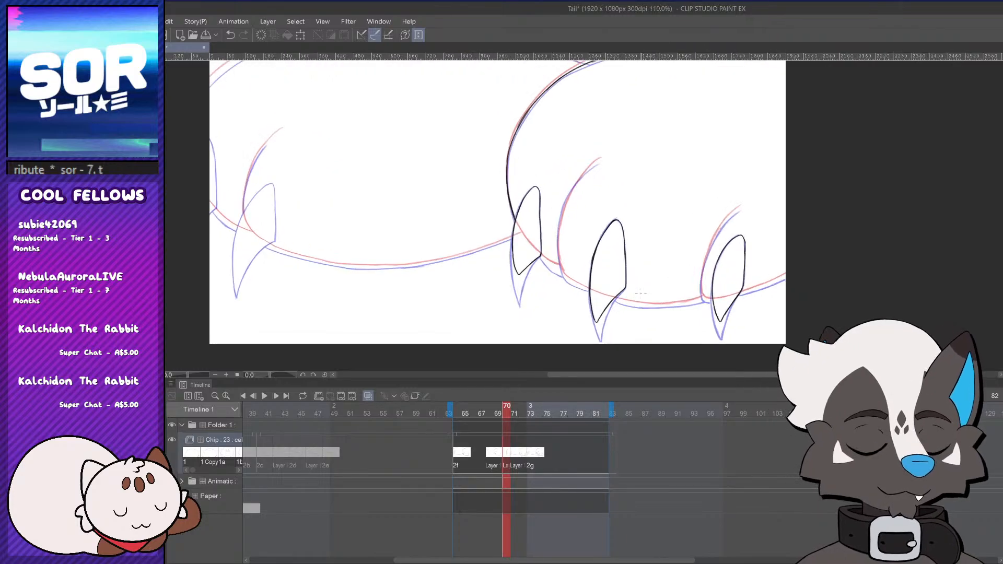
{"action": "scroll", "coordinate": [646, 297], "scroll_direction": "down", "scroll_amount": 2}
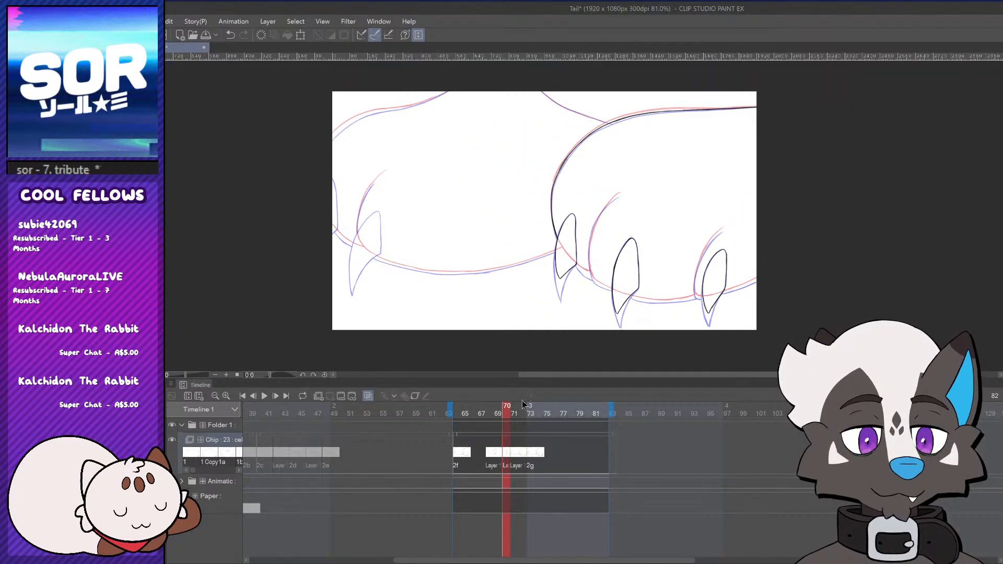
{"action": "left_click_drag", "start_coordinate": [500, 406], "coordinate": [478, 433]}
{"action": "left_click", "coordinate": [264, 396]}
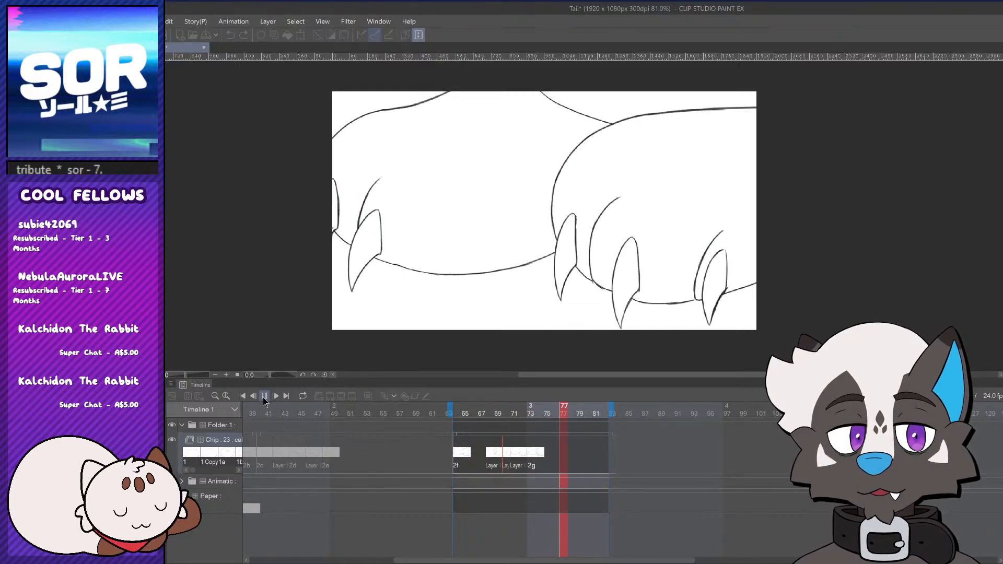
{"action": "left_click", "coordinate": [264, 398]}
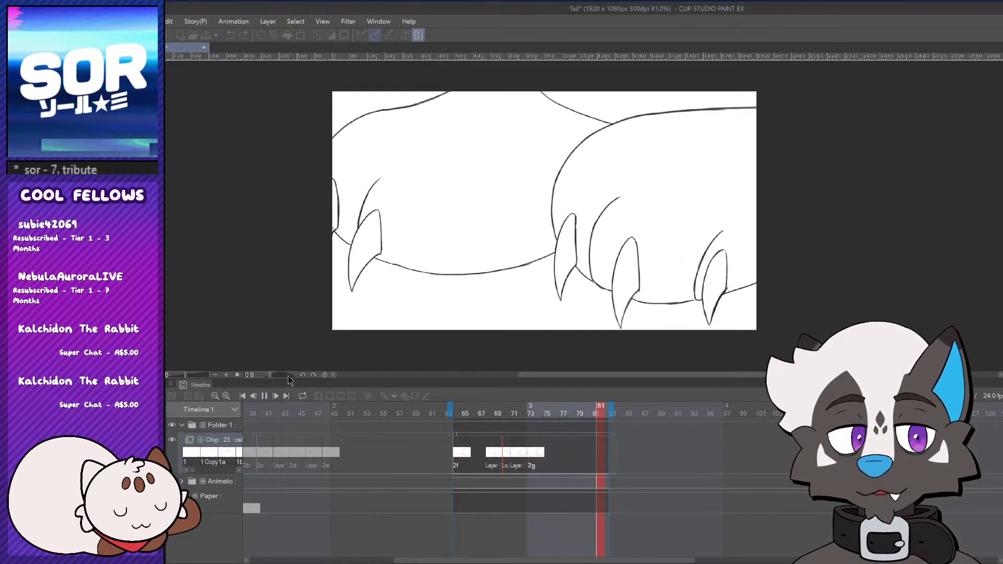
On frame 70, ink the curved toe line between the right foot's first and second claws, midway between the onion-skin lines
{"action": "left_click", "coordinate": [506, 452]}
{"action": "scroll", "coordinate": [630, 308], "scroll_direction": "up", "scroll_amount": 5}
{"action": "scroll", "coordinate": [626, 313], "scroll_direction": "up", "scroll_amount": 3}
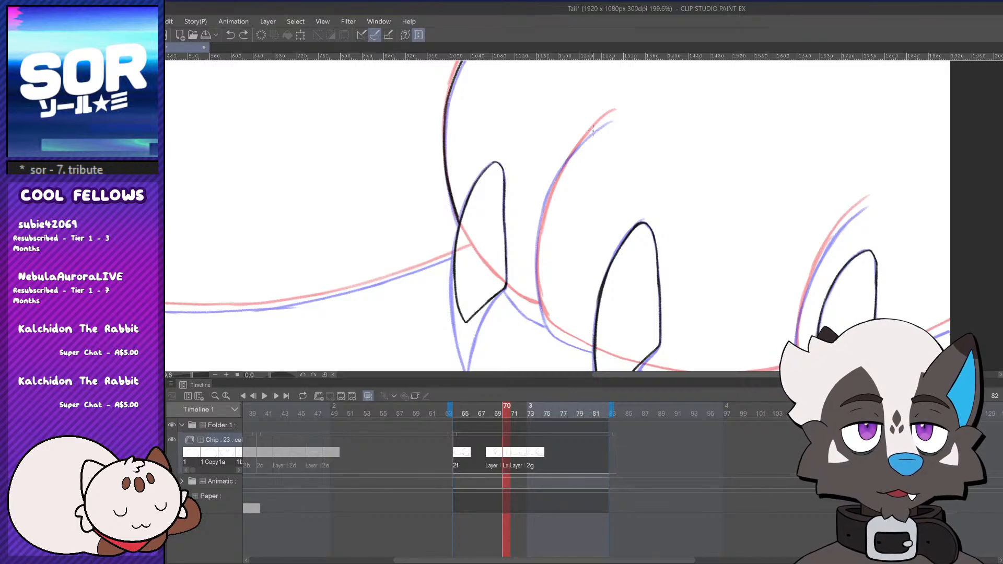
{"action": "mouse_move", "coordinate": [617, 113]}
{"action": "left_mouse_down"}
{"action": "mouse_move", "coordinate": [578, 146]}
{"action": "mouse_move", "coordinate": [552, 191]}
{"action": "mouse_move", "coordinate": [539, 281]}
{"action": "left_mouse_up"}
{"action": "key", "text": "ctrl+z"}
{"action": "key", "text": "ctrl+z"}
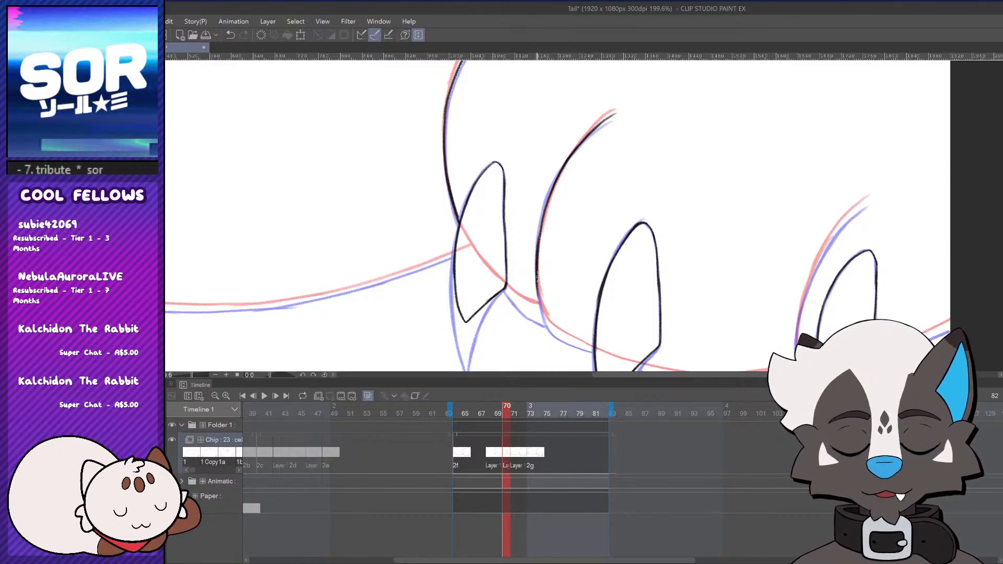
{"action": "key", "text": "ctrl+z"}
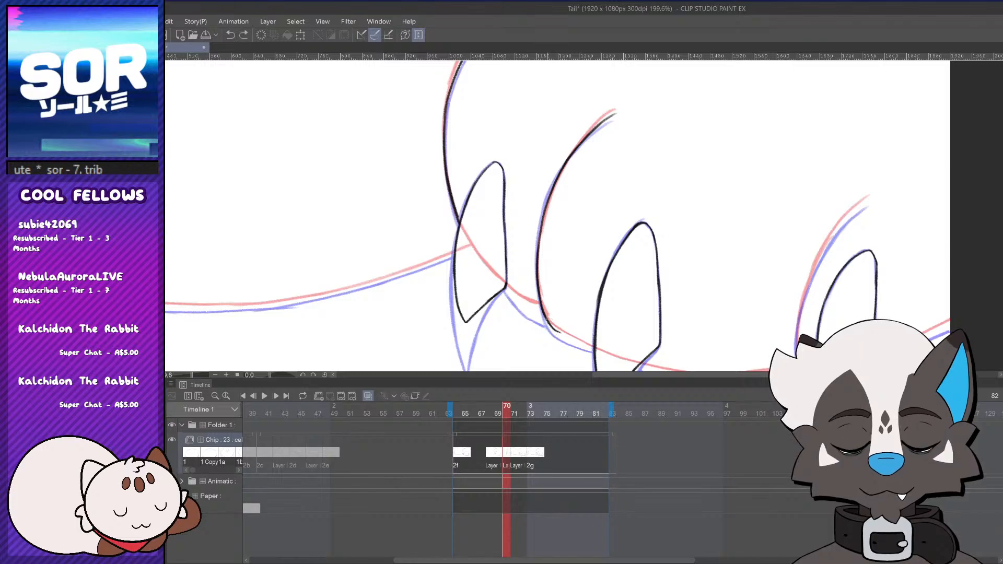
Extend the base of that toe line in a curve to the left edge of the right foot's second claw
{"action": "left_click_drag", "start_coordinate": [549, 326], "coordinate": [593, 351]}
{"action": "key", "text": "ctrl+z"}
{"action": "key", "text": "ctrl+z"}
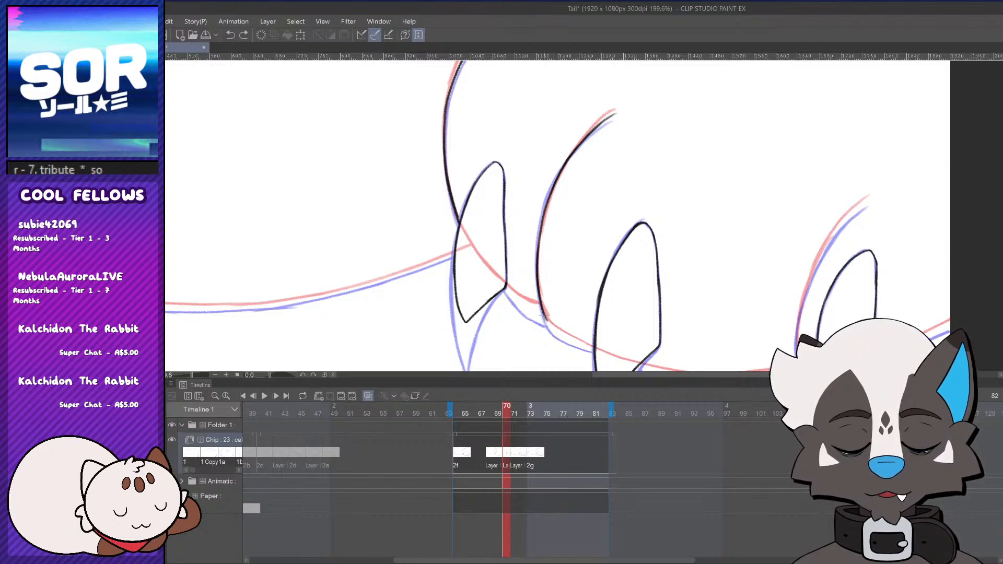
{"action": "left_click_drag", "start_coordinate": [548, 324], "coordinate": [605, 351]}
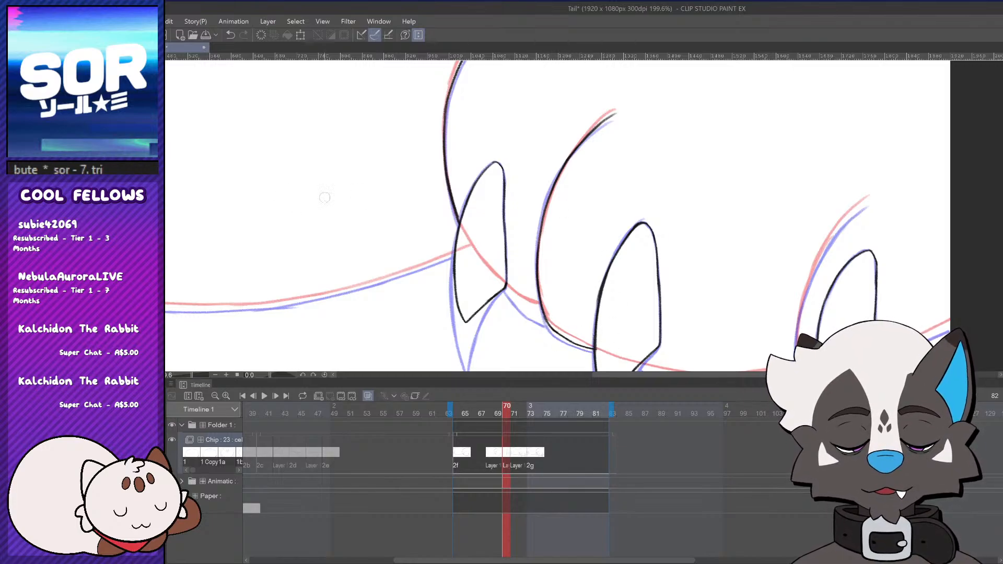
Ink the short connecting line from the base of the right foot's first claw to the toe line beside it
{"action": "left_click_drag", "start_coordinate": [511, 296], "coordinate": [543, 316]}
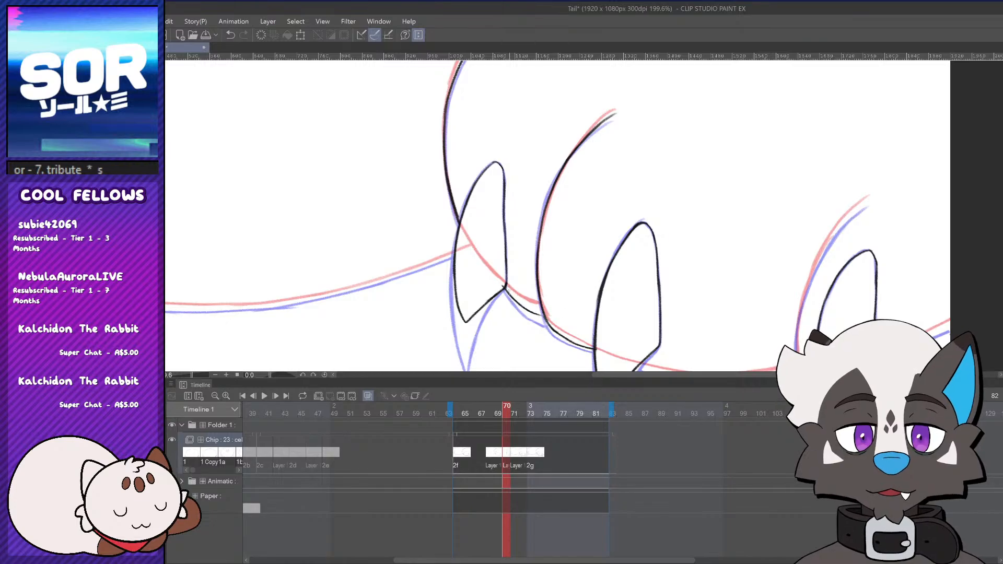
{"action": "key", "text": "ctrl+z"}
{"action": "left_click_drag", "start_coordinate": [502, 282], "coordinate": [559, 319]}
{"action": "key", "text": "ctrl+z"}
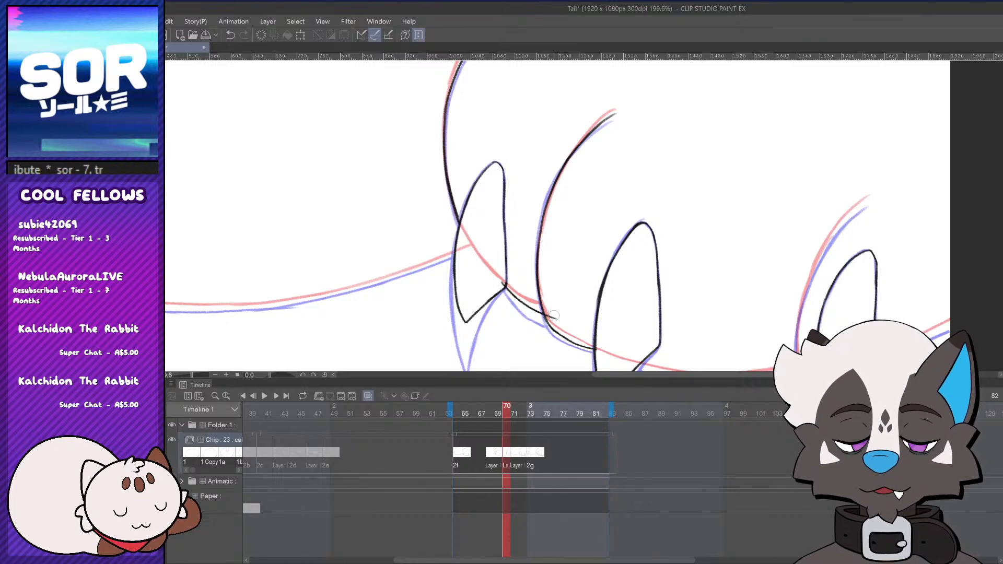
{"action": "scroll", "coordinate": [565, 320], "scroll_direction": "down", "scroll_amount": 3}
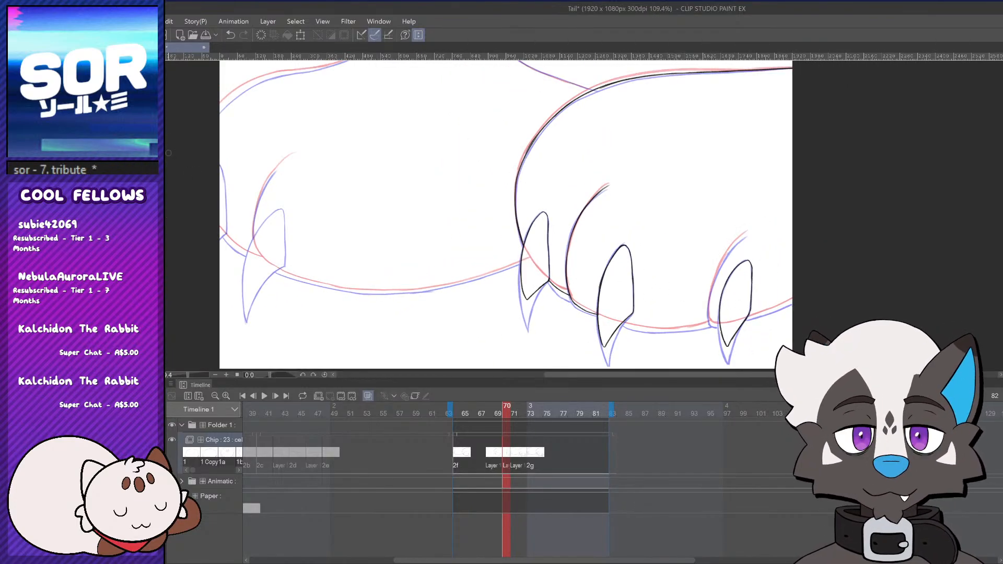
Ink the first stretch of the right foot's bottom outline, starting at the second claw and running between the onion-skin lines
{"action": "scroll", "coordinate": [650, 343], "scroll_direction": "up", "scroll_amount": 2}
{"action": "scroll", "coordinate": [651, 344], "scroll_direction": "up", "scroll_amount": 2}
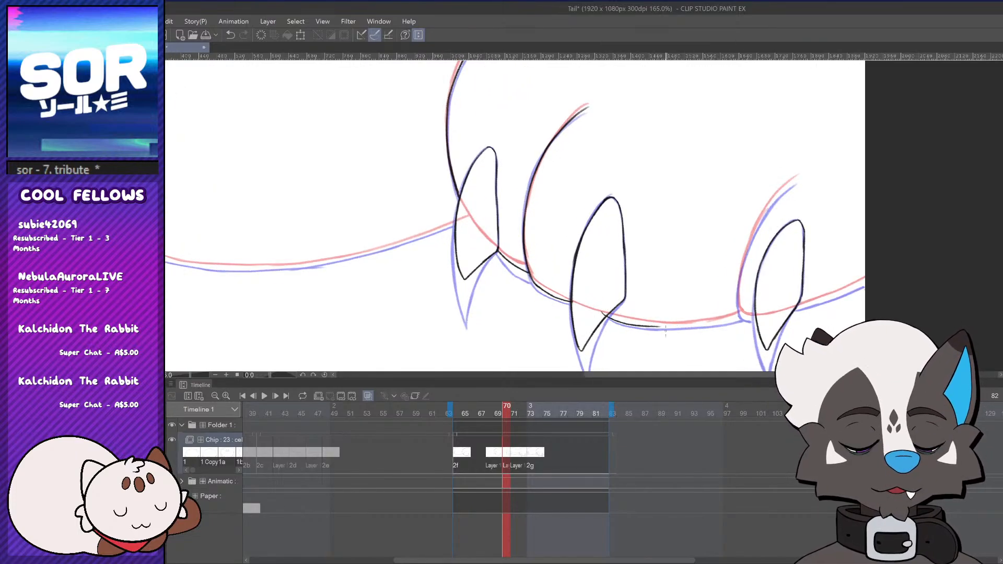
{"action": "mouse_move", "coordinate": [603, 313]}
{"action": "left_mouse_down"}
{"action": "mouse_move", "coordinate": [699, 325]}
{"action": "mouse_move", "coordinate": [746, 314]}
{"action": "left_mouse_up"}
{"action": "key", "text": "ctrl+z"}
{"action": "key", "text": "ctrl+z"}
{"action": "key", "text": "ctrl+z"}
Continue the right foot's bottom outline in a smooth curve up to the left edge of the third claw
{"action": "left_click_drag", "start_coordinate": [681, 326], "coordinate": [753, 311]}
{"action": "key", "text": "ctrl+z"}
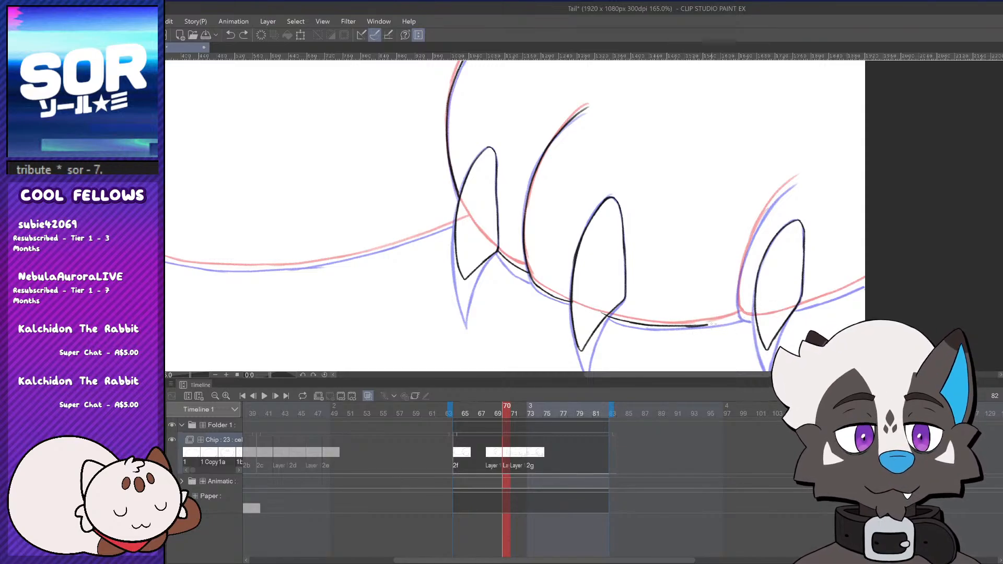
{"action": "key", "text": "ctrl+z"}
{"action": "left_click_drag", "start_coordinate": [686, 326], "coordinate": [766, 309]}
{"action": "key", "text": "ctrl+z"}
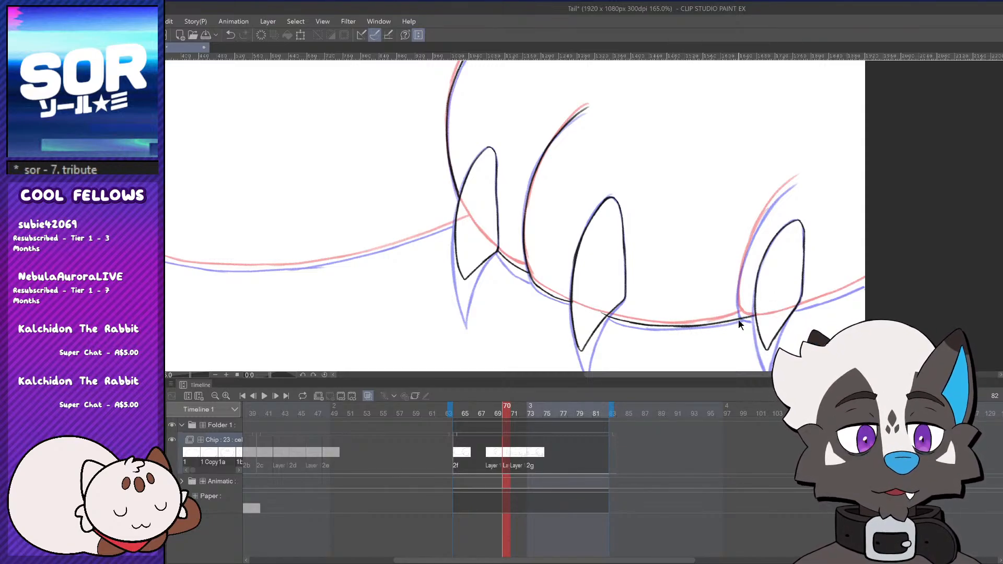
{"action": "left_click_drag", "start_coordinate": [679, 325], "coordinate": [760, 308]}
{"action": "key", "text": "ctrl+z"}
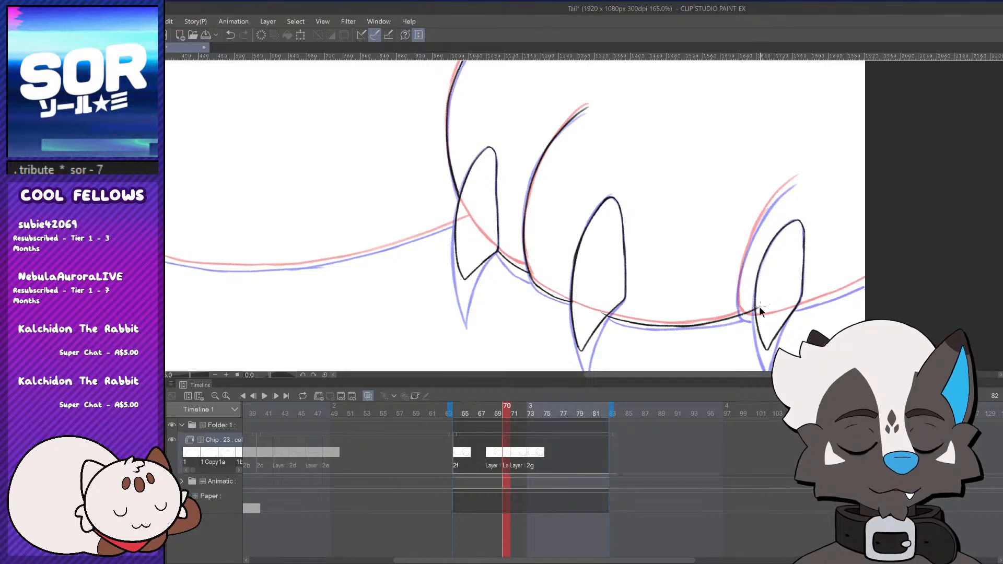
{"action": "key", "text": "ctrl+z"}
{"action": "left_click_drag", "start_coordinate": [680, 326], "coordinate": [773, 309]}
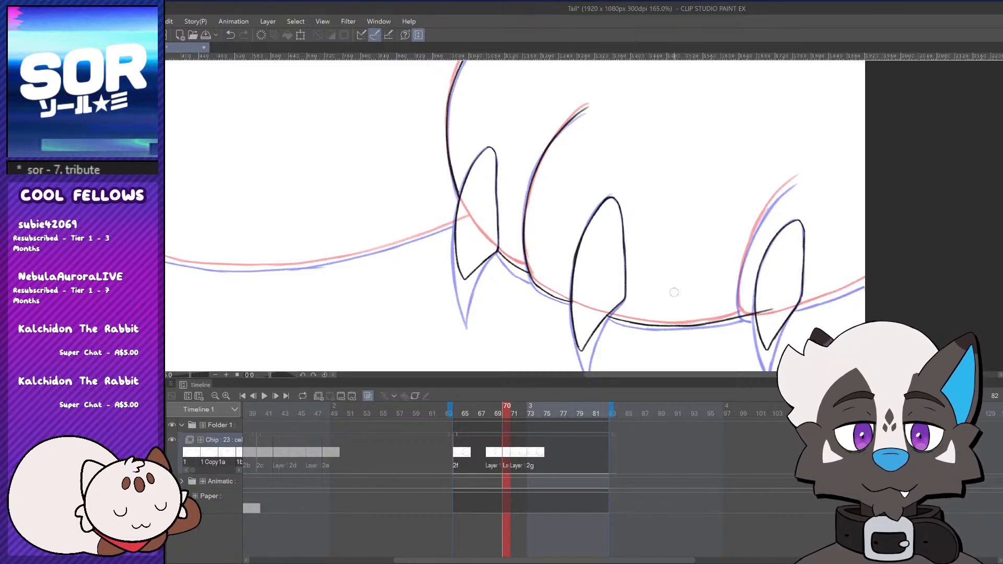
{"action": "key", "text": "ctrl+z"}
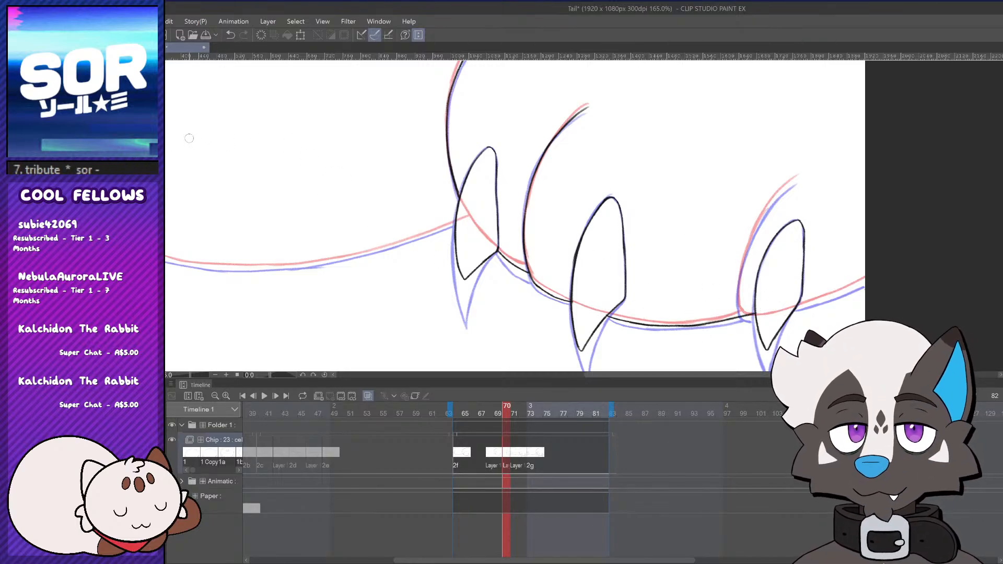
{"action": "scroll", "coordinate": [652, 304], "scroll_direction": "down", "scroll_amount": 4}
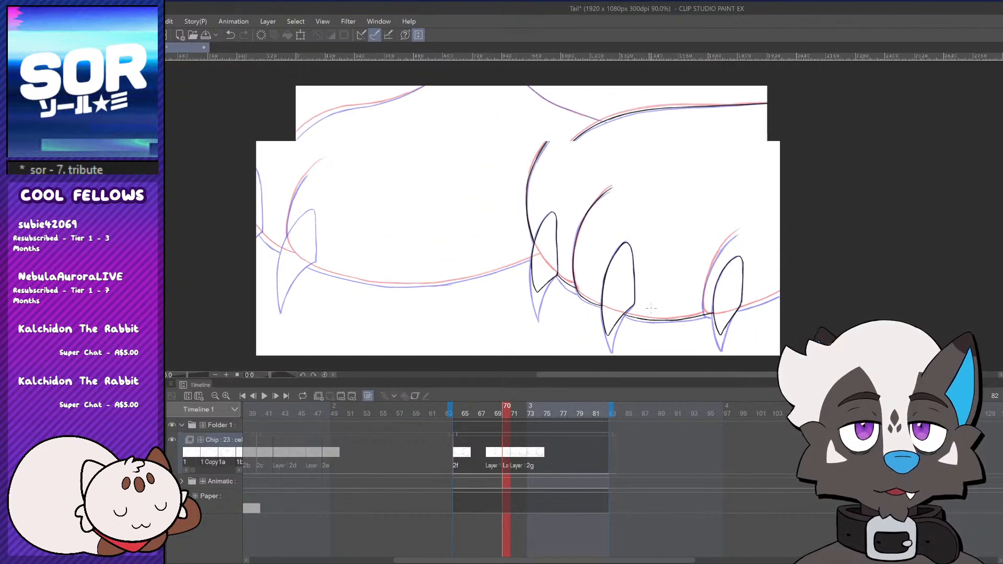
Ink the curved toe line beside the right foot's third claw down to where it hooks into the bottom outline
{"action": "scroll", "coordinate": [835, 279], "scroll_direction": "up", "scroll_amount": 2}
{"action": "scroll", "coordinate": [835, 280], "scroll_direction": "up", "scroll_amount": 1}
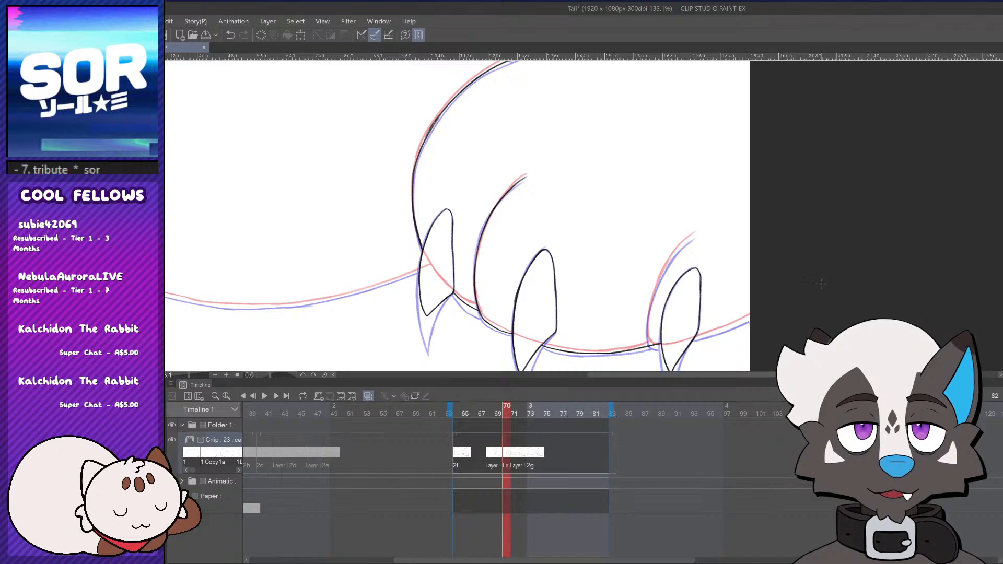
{"action": "scroll", "coordinate": [758, 277], "scroll_direction": "down", "scroll_amount": 2}
{"action": "scroll", "coordinate": [687, 268], "scroll_direction": "up", "scroll_amount": 3}
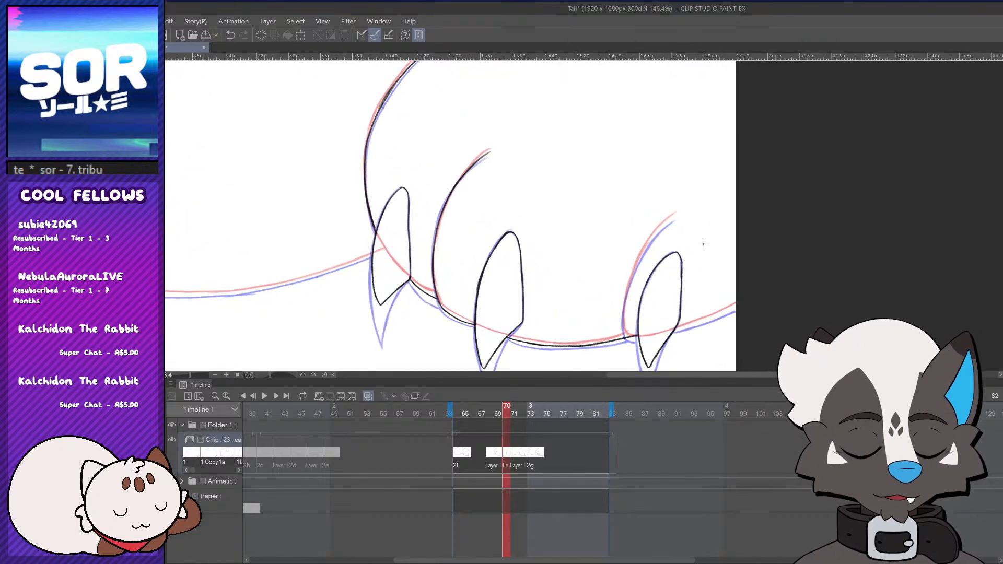
{"action": "key", "text": "ctrl+z"}
{"action": "mouse_move", "coordinate": [675, 217]}
{"action": "left_mouse_down"}
{"action": "mouse_move", "coordinate": [627, 279]}
{"action": "mouse_move", "coordinate": [645, 258]}
{"action": "mouse_move", "coordinate": [626, 300]}
{"action": "left_mouse_up"}
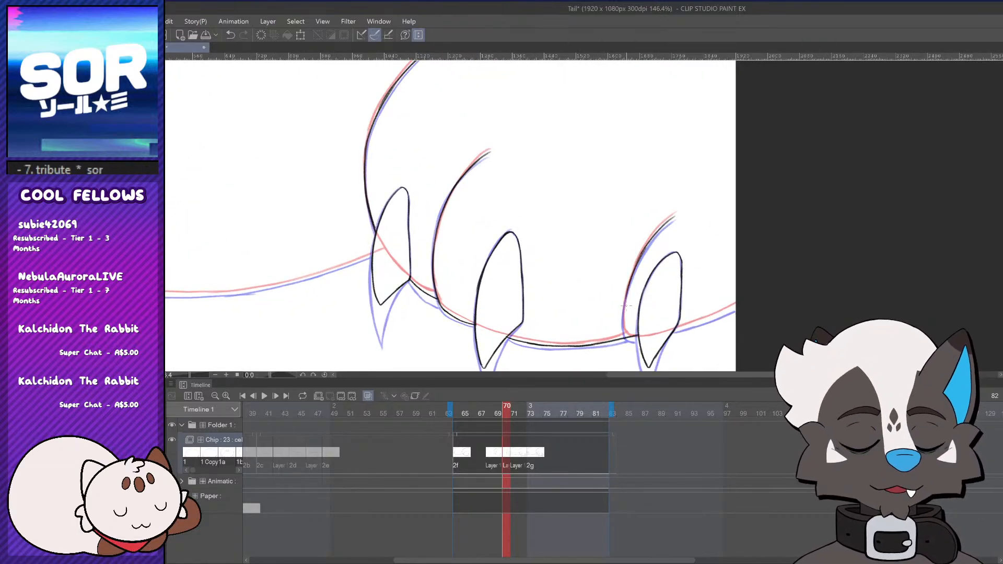
{"action": "key", "text": "ctrl+z"}
{"action": "left_click_drag", "start_coordinate": [647, 245], "coordinate": [626, 298]}
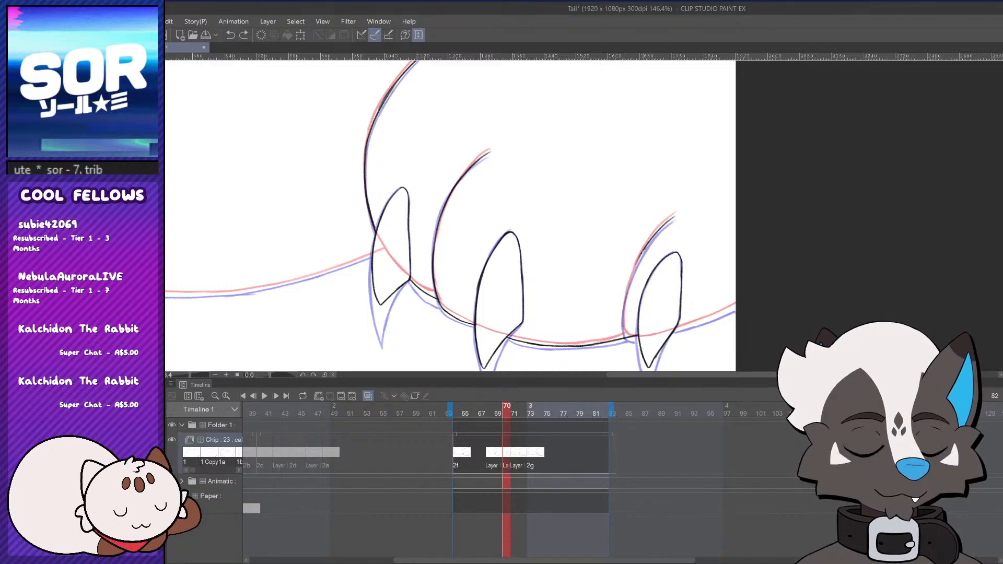
{"action": "mouse_move", "coordinate": [646, 249]}
{"action": "left_mouse_down"}
{"action": "mouse_move", "coordinate": [620, 334]}
{"action": "mouse_move", "coordinate": [622, 321]}
{"action": "mouse_move", "coordinate": [635, 340]}
{"action": "left_mouse_up"}
{"action": "key", "text": "ctrl+z"}
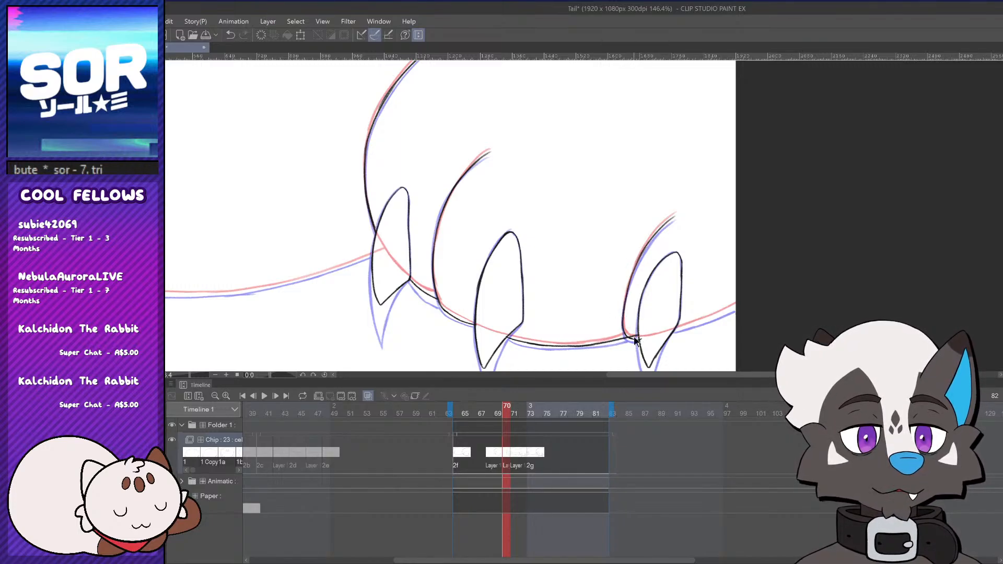
{"action": "key", "text": "ctrl+z"}
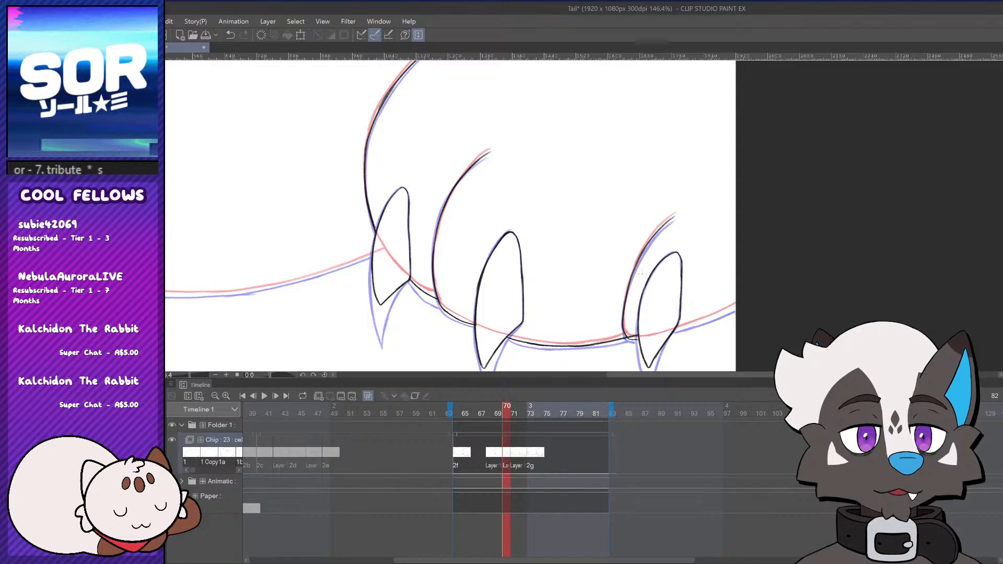
Ink the right foot's bottom outline from the third claw to the canvas edge and erase the overlapping line ends beside the claw
{"action": "scroll", "coordinate": [629, 292], "scroll_direction": "down", "scroll_amount": 5}
{"action": "scroll", "coordinate": [642, 293], "scroll_direction": "up", "scroll_amount": 5}
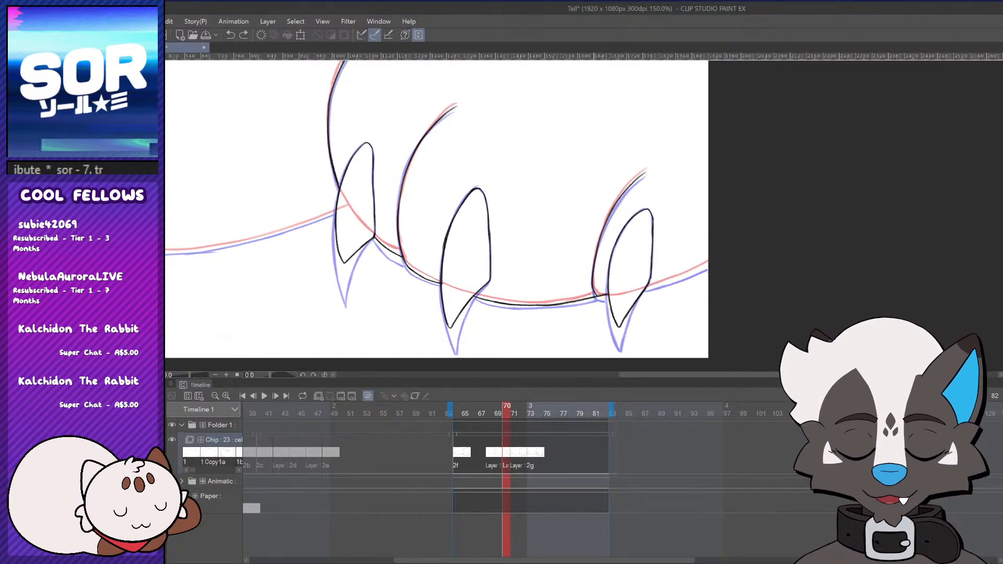
{"action": "mouse_move", "coordinate": [594, 296]}
{"action": "left_mouse_down"}
{"action": "mouse_move", "coordinate": [614, 299]}
{"action": "mouse_move", "coordinate": [716, 254]}
{"action": "left_mouse_up"}
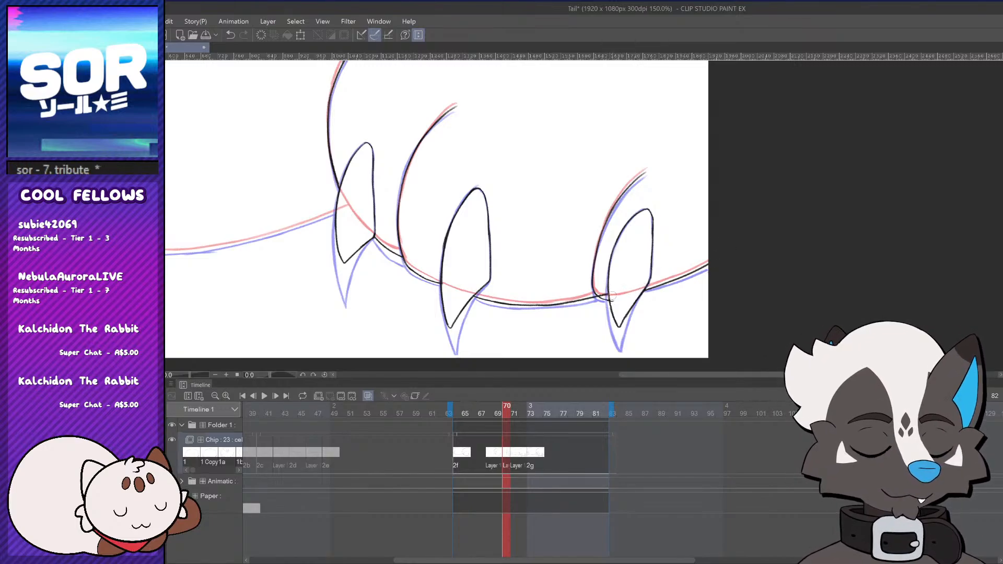
{"action": "left_click_drag", "start_coordinate": [609, 293], "coordinate": [617, 325]}
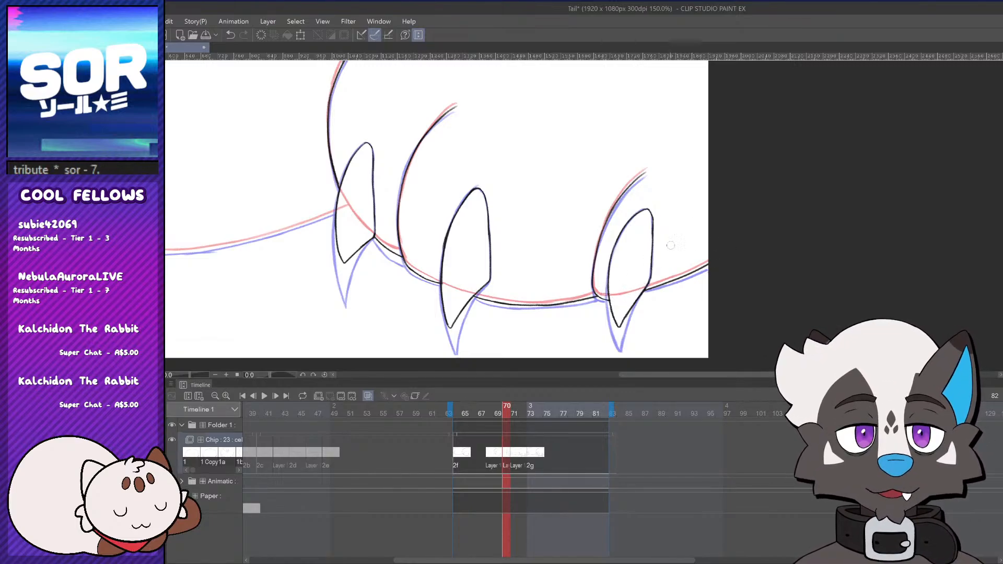
{"action": "scroll", "coordinate": [649, 261], "scroll_direction": "down", "scroll_amount": 3}
{"action": "scroll", "coordinate": [630, 264], "scroll_direction": "down", "scroll_amount": 3}
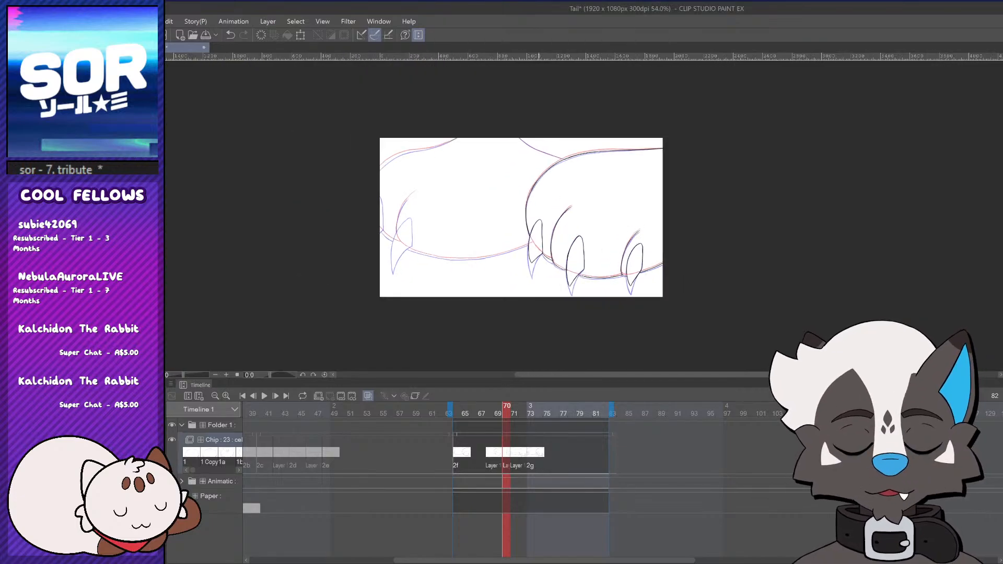
With the canvas rotated, ink the body line running from the canvas's upper edge to the right foot's outline
{"action": "scroll", "coordinate": [673, 269], "scroll_direction": "up", "scroll_amount": 2}
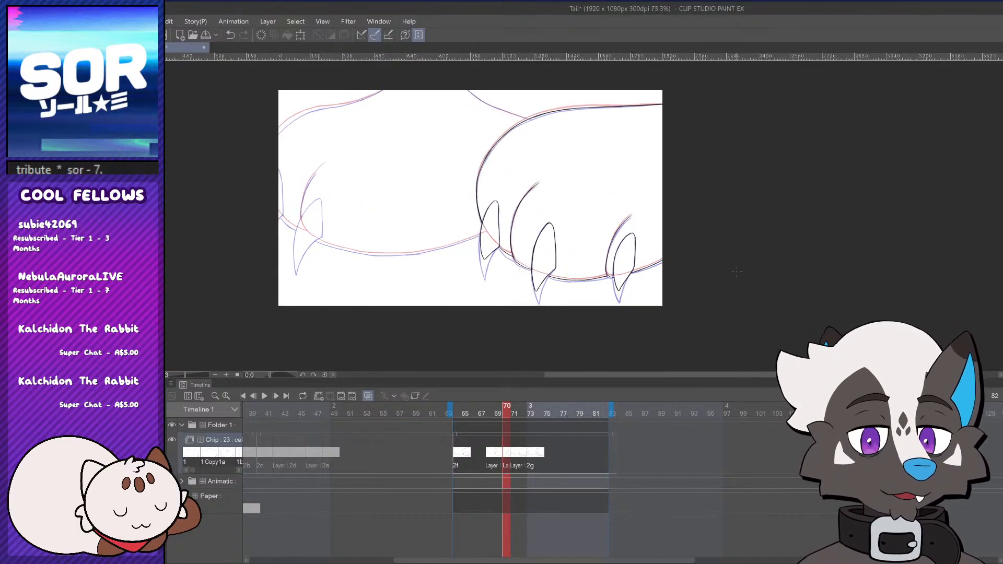
{"action": "left_click_drag", "start_coordinate": [736, 270], "coordinate": [514, 305]}
{"action": "scroll", "coordinate": [726, 149], "scroll_direction": "up", "scroll_amount": 6}
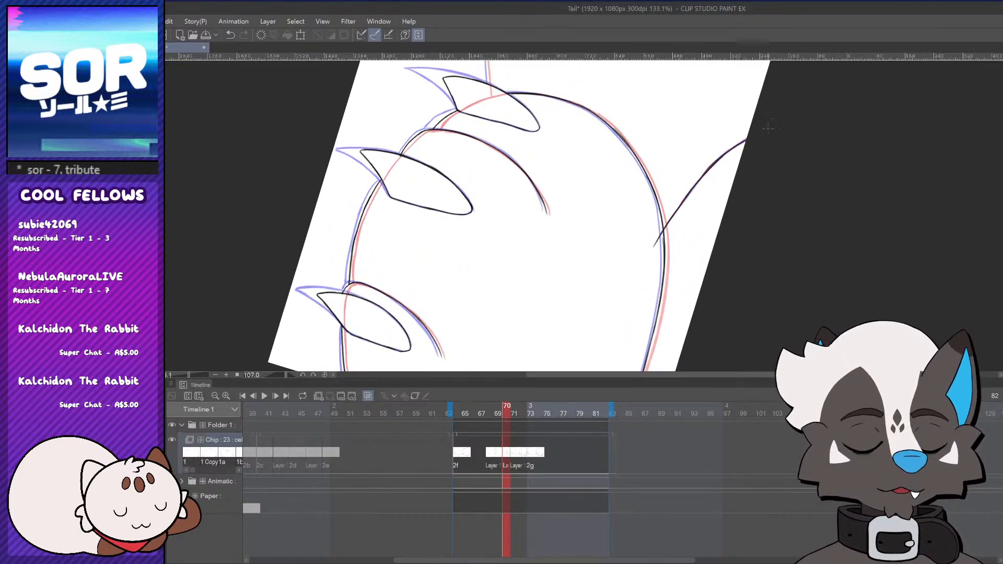
{"action": "left_click_drag", "start_coordinate": [720, 161], "coordinate": [771, 130]}
{"action": "left_click_drag", "start_coordinate": [724, 154], "coordinate": [748, 138]}
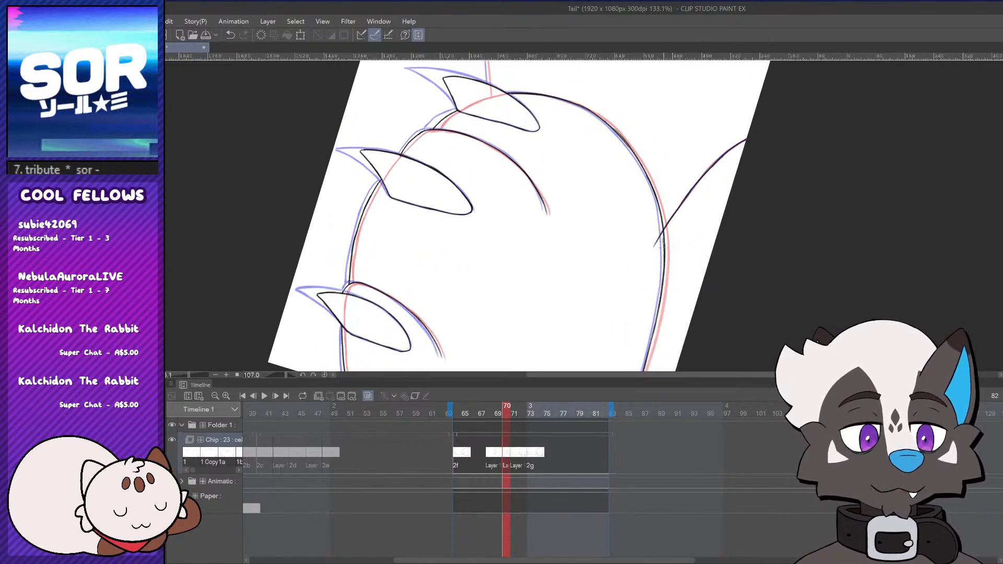
{"action": "left_click_drag", "start_coordinate": [751, 260], "coordinate": [571, 88]}
{"action": "scroll", "coordinate": [739, 229], "scroll_direction": "down", "scroll_amount": 4}
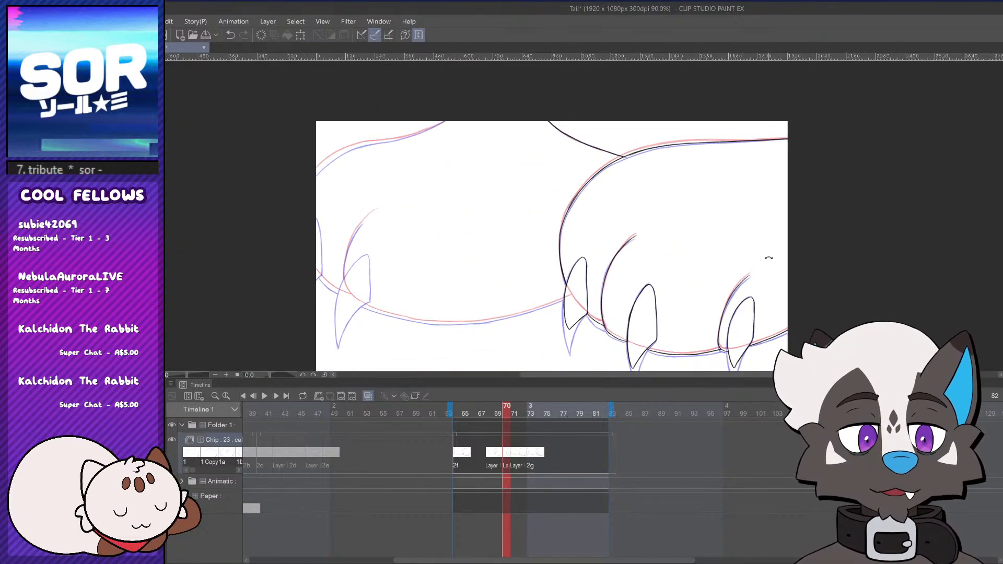
Ink the rounded top and upper left edge of the left foot's full claw along the blue onion-skin line
{"action": "scroll", "coordinate": [387, 335], "scroll_direction": "up", "scroll_amount": 4}
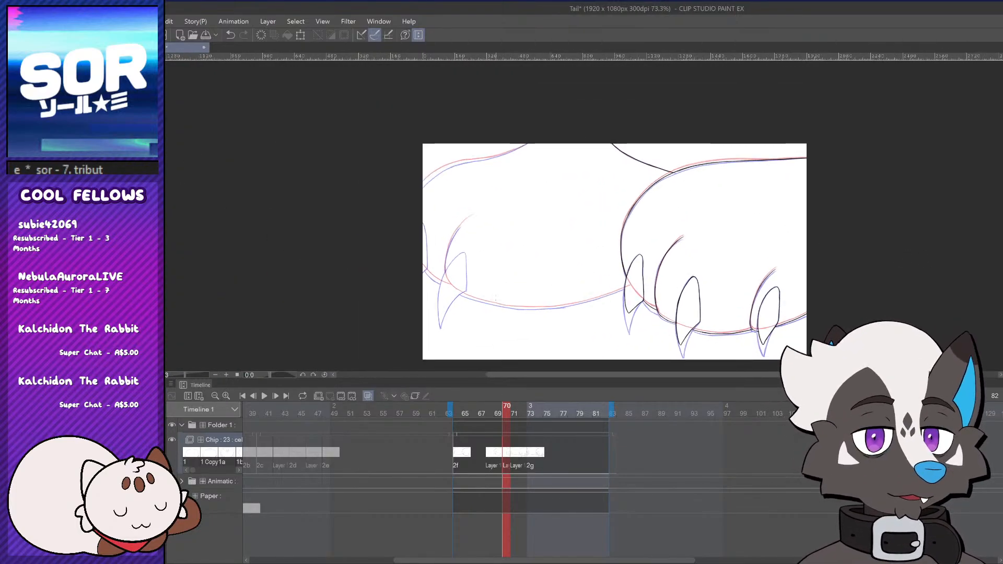
{"action": "scroll", "coordinate": [388, 336], "scroll_direction": "up", "scroll_amount": 1}
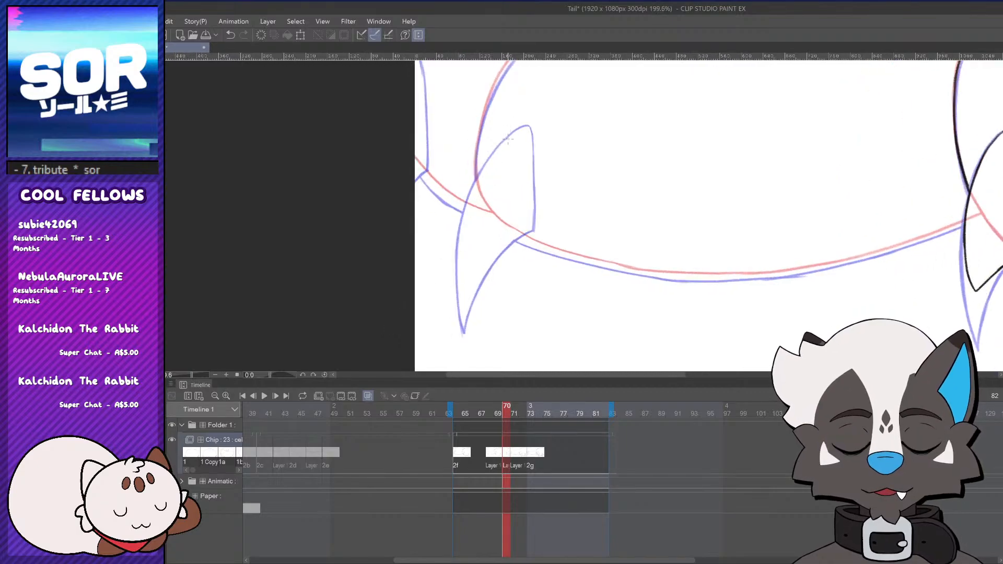
{"action": "left_click_drag", "start_coordinate": [526, 124], "coordinate": [475, 182]}
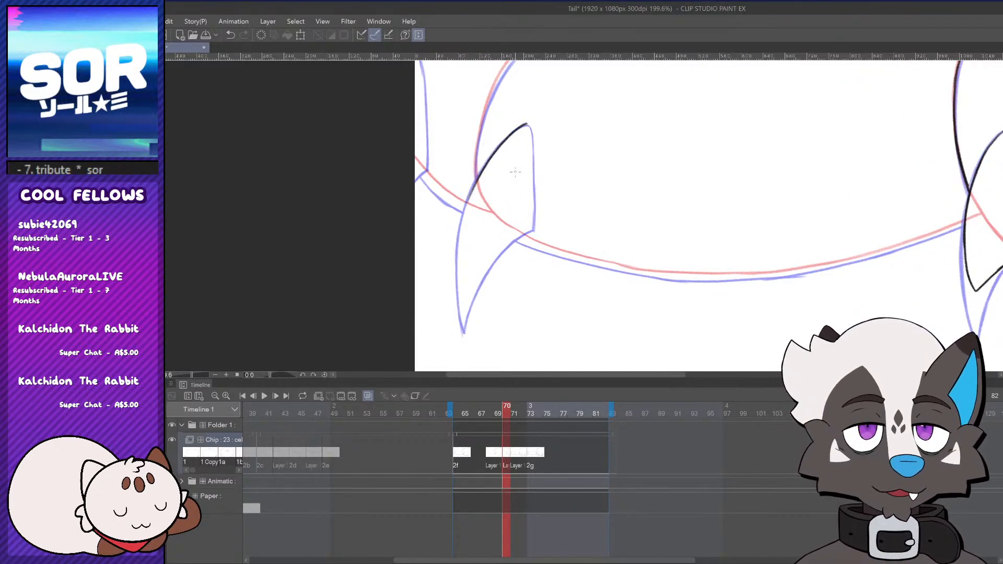
{"action": "key", "text": "ctrl+z"}
{"action": "mouse_move", "coordinate": [533, 123]}
{"action": "left_mouse_down"}
{"action": "mouse_move", "coordinate": [472, 185]}
{"action": "mouse_move", "coordinate": [486, 159]}
{"action": "mouse_move", "coordinate": [478, 170]}
{"action": "mouse_move", "coordinate": [465, 217]}
{"action": "left_mouse_up"}
{"action": "key", "text": "ctrl+z"}
{"action": "key", "text": "ctrl+z"}
{"action": "key", "text": "ctrl+z"}
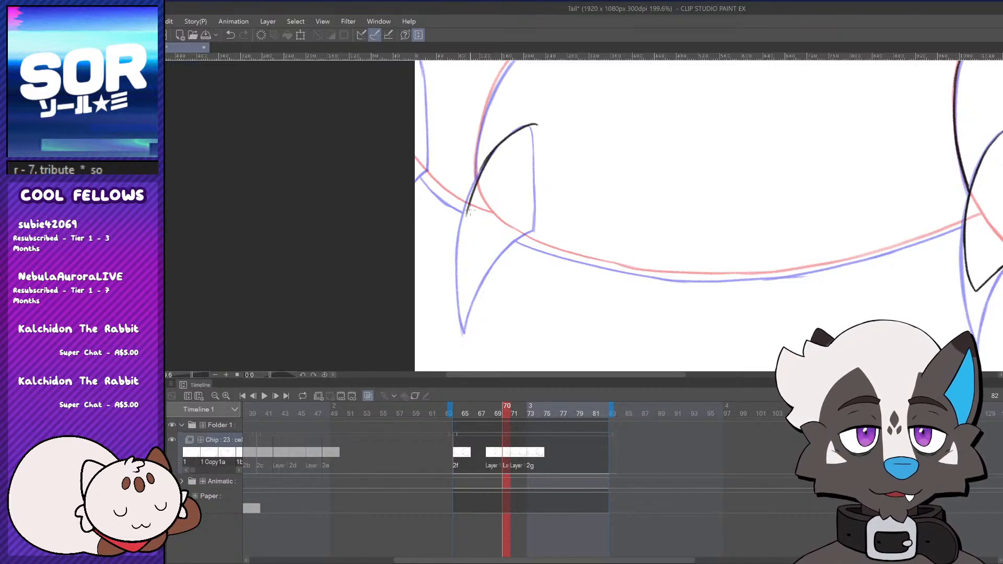
{"action": "key", "text": "ctrl+z"}
Ink the rest of the left foot's full claw's outer edge, its blunt tip and its lower edge up to the inner corner
{"action": "left_click_drag", "start_coordinate": [491, 152], "coordinate": [465, 226]}
{"action": "left_click_drag", "start_coordinate": [472, 186], "coordinate": [474, 287]}
{"action": "key", "text": "ctrl+z"}
{"action": "mouse_move", "coordinate": [471, 186]}
{"action": "left_mouse_down"}
{"action": "mouse_move", "coordinate": [466, 261]}
{"action": "mouse_move", "coordinate": [514, 249]}
{"action": "mouse_move", "coordinate": [491, 260]}
{"action": "mouse_move", "coordinate": [531, 228]}
{"action": "left_mouse_up"}
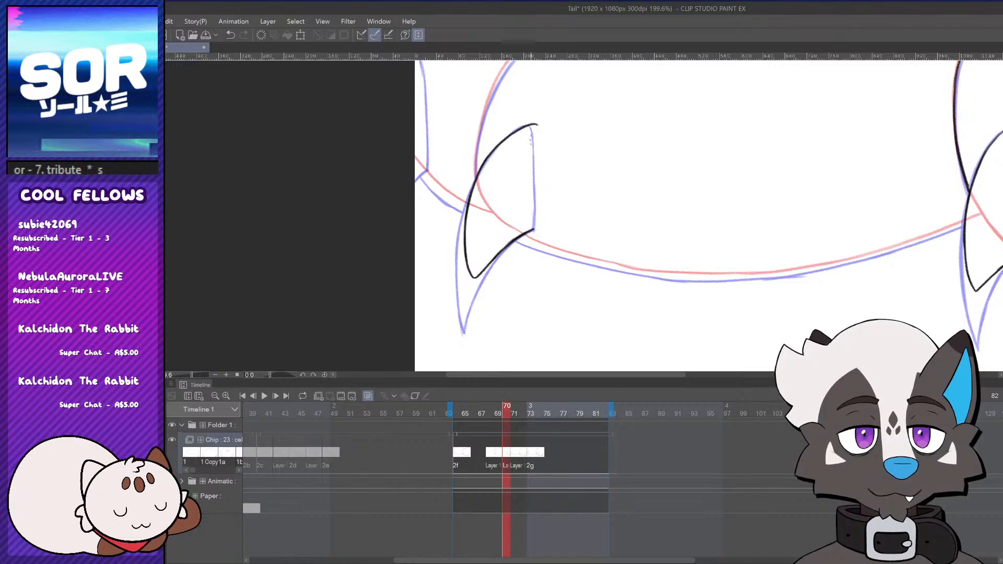
Ink the inner edge of the left foot's full claw down to the lower corner, closing the claw shape
{"action": "left_click_drag", "start_coordinate": [529, 128], "coordinate": [533, 143]}
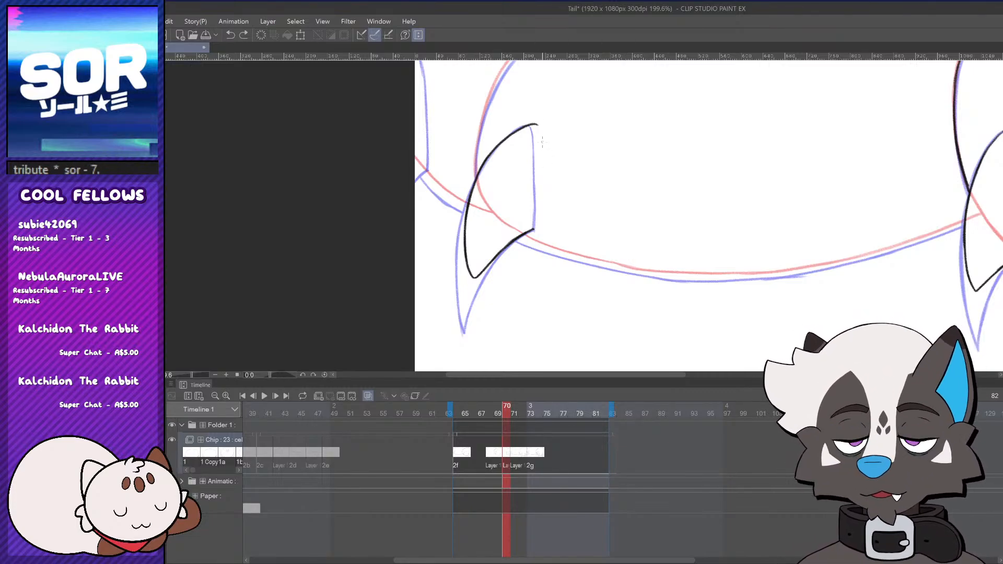
{"action": "left_click_drag", "start_coordinate": [531, 128], "coordinate": [534, 217]}
{"action": "key", "text": "ctrl+z"}
{"action": "left_click_drag", "start_coordinate": [533, 165], "coordinate": [534, 206]}
{"action": "key", "text": "ctrl+z"}
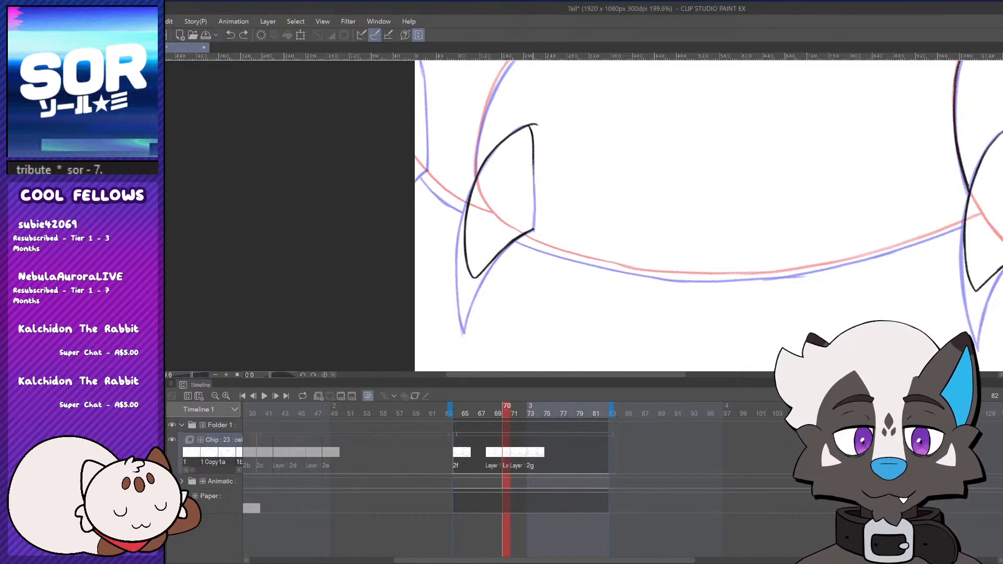
{"action": "left_click_drag", "start_coordinate": [533, 161], "coordinate": [534, 206]}
{"action": "left_click_drag", "start_coordinate": [533, 159], "coordinate": [534, 227]}
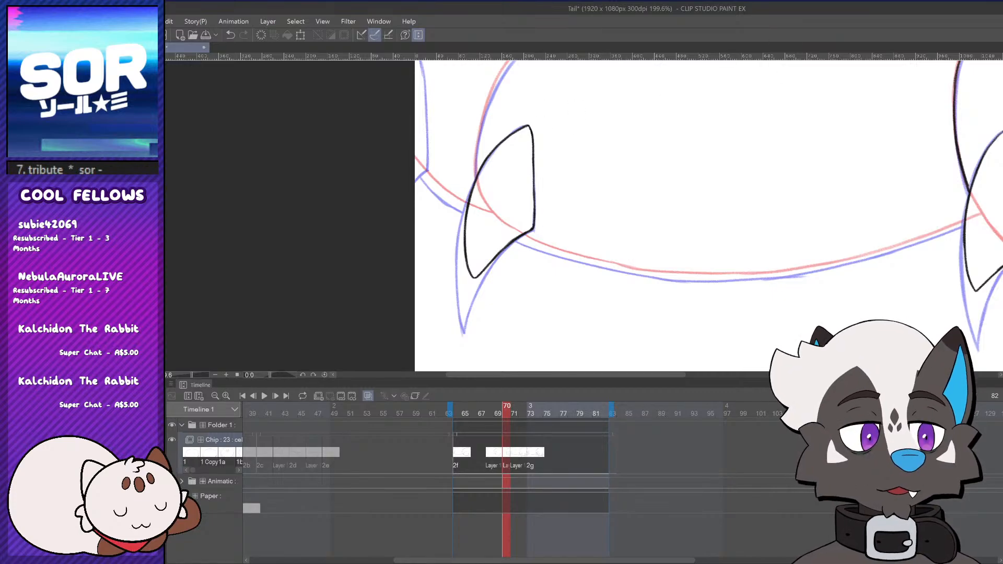
Ink the partly visible claw at the canvas's left edge, following the blue onion-skin line down to its lower corner
{"action": "scroll", "coordinate": [582, 283], "scroll_direction": "down", "scroll_amount": 5}
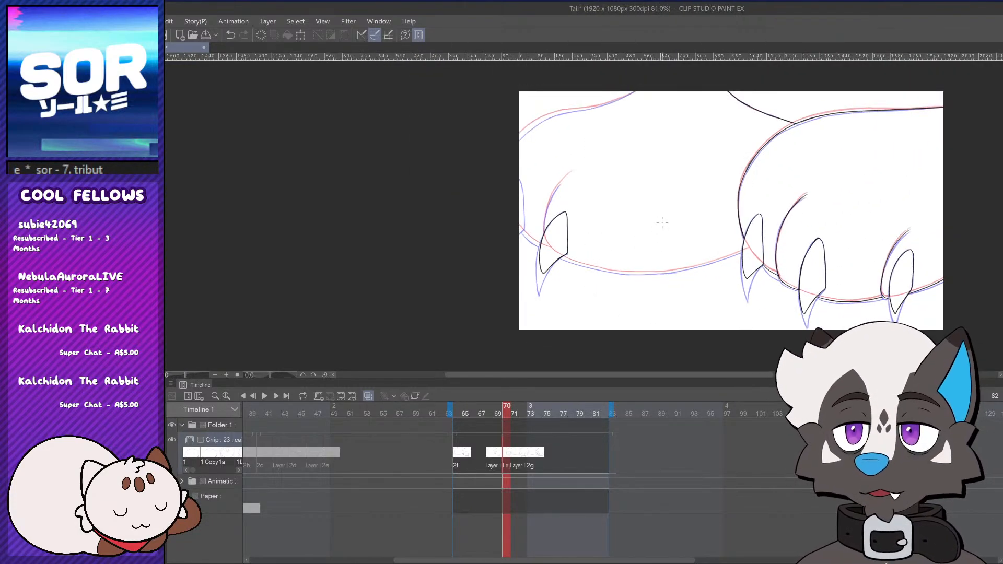
{"action": "scroll", "coordinate": [528, 170], "scroll_direction": "up", "scroll_amount": 1}
{"action": "scroll", "coordinate": [527, 169], "scroll_direction": "up", "scroll_amount": 2}
{"action": "key", "text": "ctrl+z"}
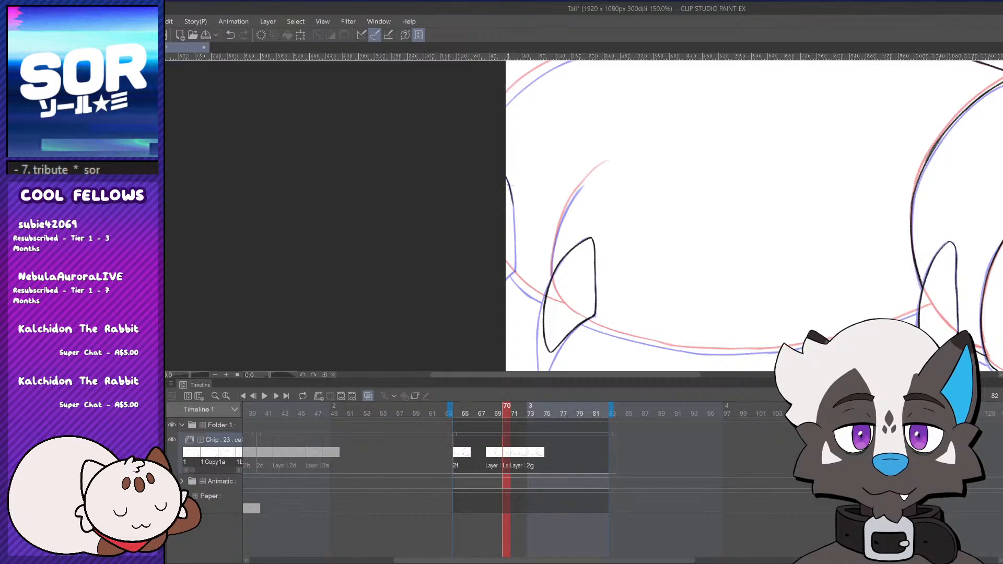
{"action": "left_click_drag", "start_coordinate": [506, 178], "coordinate": [515, 267]}
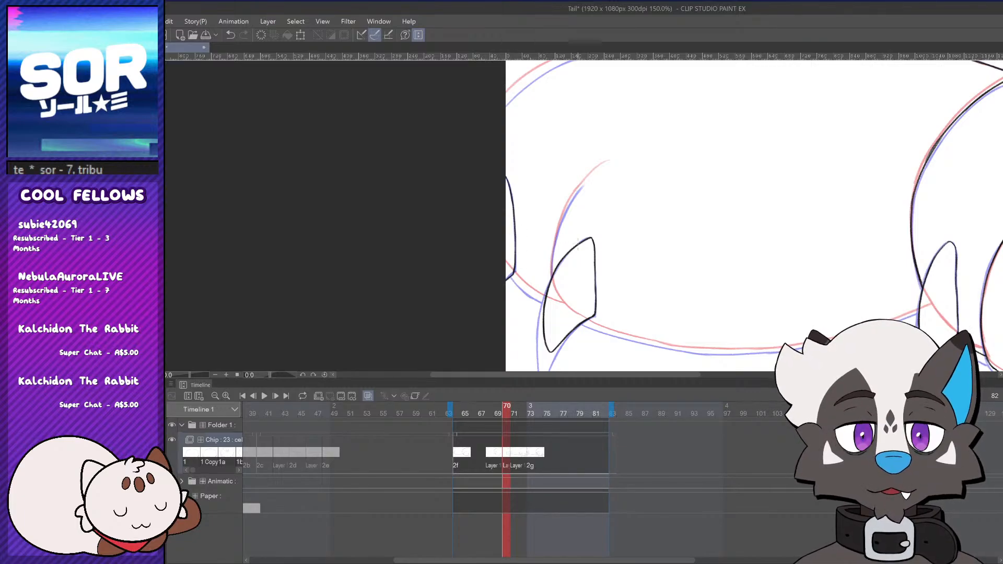
Ink the left foot's curved toe line from the full claw up to its tip, between the red and blue onion-skin lines
{"action": "scroll", "coordinate": [627, 356], "scroll_direction": "down", "scroll_amount": 3}
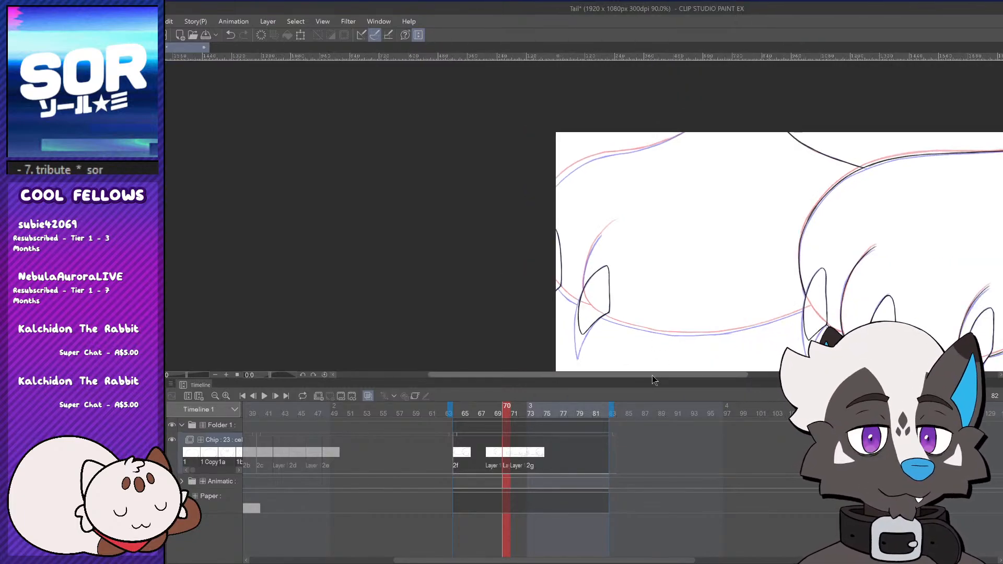
{"action": "left_click_drag", "start_coordinate": [679, 376], "coordinate": [684, 376]}
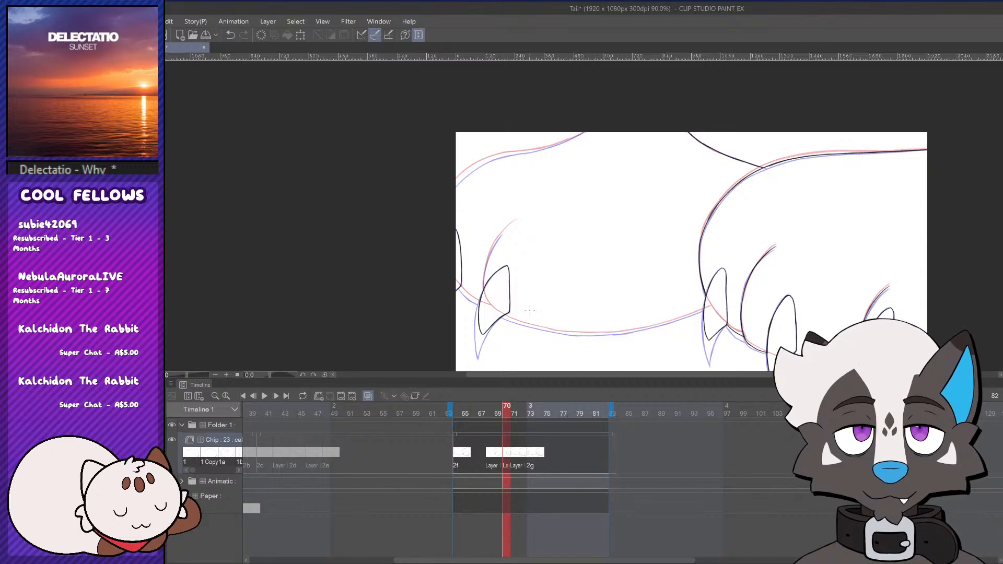
{"action": "scroll", "coordinate": [494, 342], "scroll_direction": "up", "scroll_amount": 3}
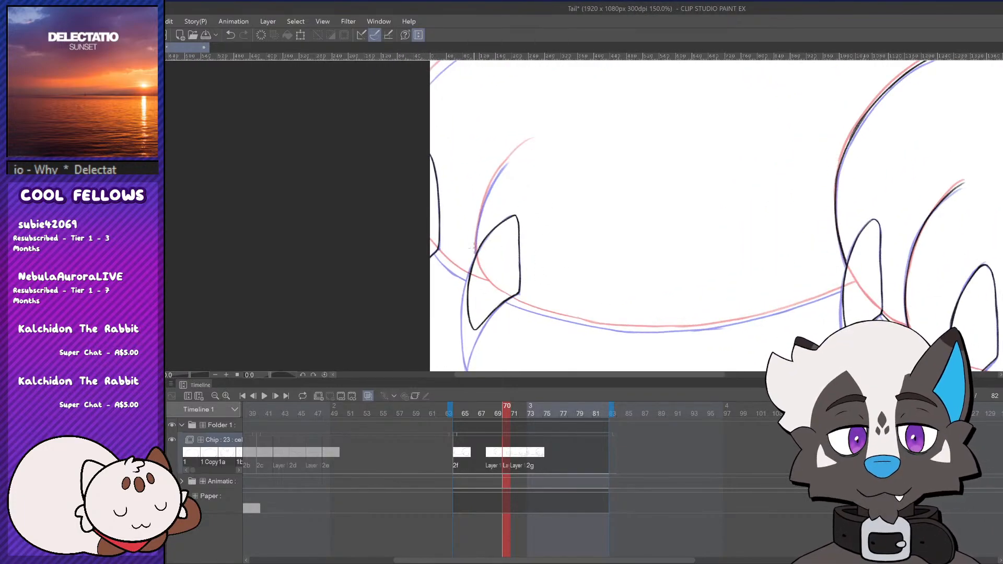
{"action": "left_click_drag", "start_coordinate": [476, 256], "coordinate": [498, 177]}
{"action": "key", "text": "ctrl+z"}
{"action": "key", "text": "ctrl+z"}
{"action": "key", "text": "ctrl+z"}
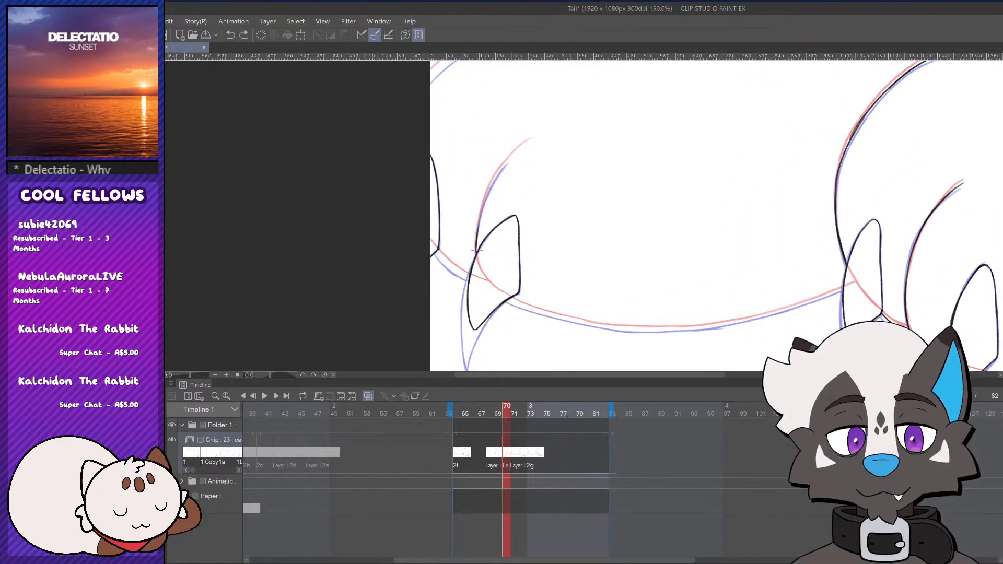
{"action": "left_click_drag", "start_coordinate": [476, 254], "coordinate": [497, 174]}
{"action": "key", "text": "ctrl+z"}
{"action": "left_click_drag", "start_coordinate": [482, 210], "coordinate": [511, 158]}
{"action": "key", "text": "ctrl+z"}
{"action": "key", "text": "ctrl+z"}
{"action": "mouse_move", "coordinate": [482, 201]}
{"action": "left_mouse_down"}
{"action": "mouse_move", "coordinate": [509, 156]}
{"action": "mouse_move", "coordinate": [538, 142]}
{"action": "left_mouse_up"}
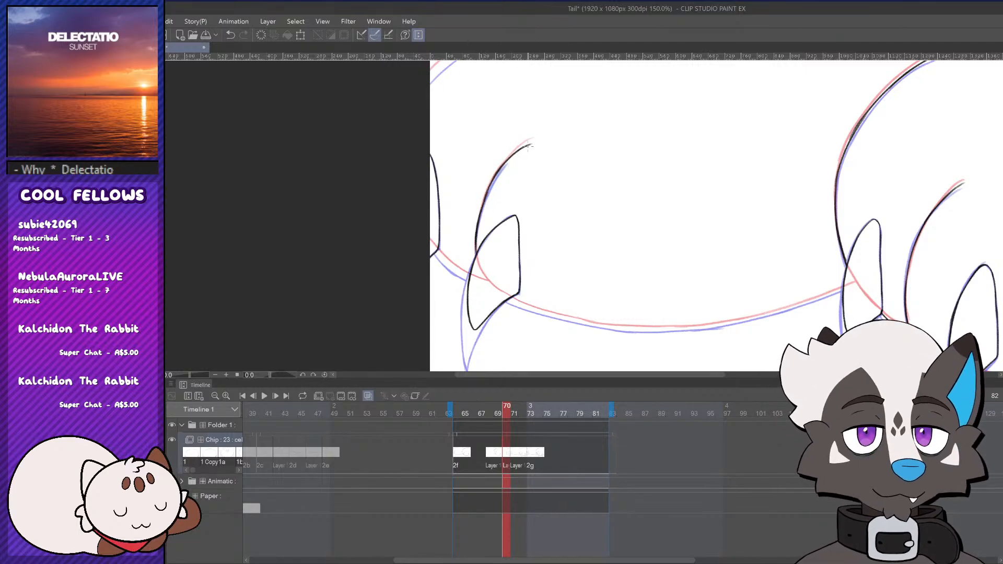
Ink the left foot's top outline from the canvas's left edge to its upper edge, midway between the onion-skin lines
{"action": "scroll", "coordinate": [591, 277], "scroll_direction": "down", "scroll_amount": 3}
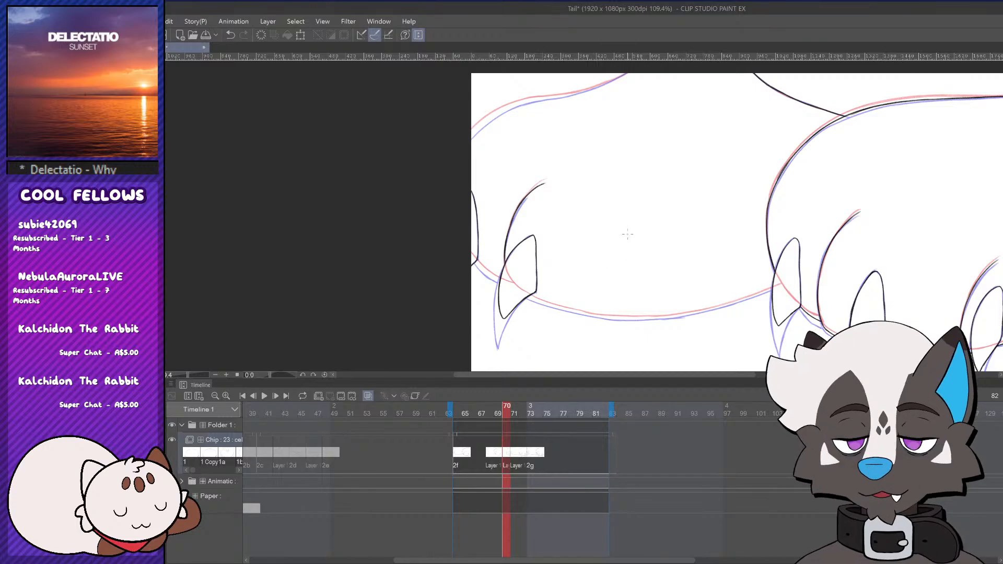
{"action": "scroll", "coordinate": [627, 234], "scroll_direction": "down", "scroll_amount": 2}
{"action": "scroll", "coordinate": [577, 180], "scroll_direction": "up", "scroll_amount": 4}
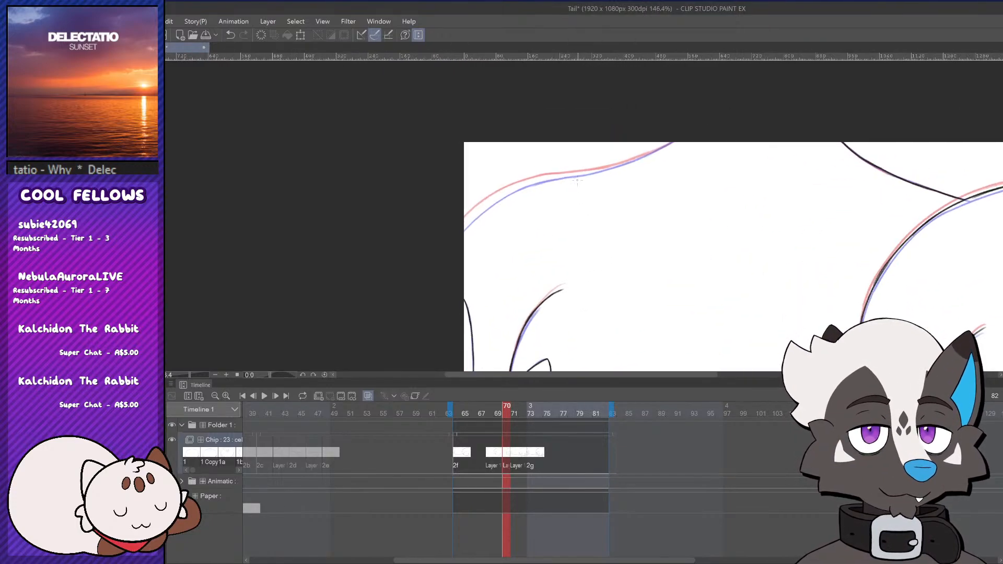
{"action": "scroll", "coordinate": [578, 180], "scroll_direction": "up", "scroll_amount": 1}
{"action": "left_click_drag", "start_coordinate": [462, 224], "coordinate": [504, 192]}
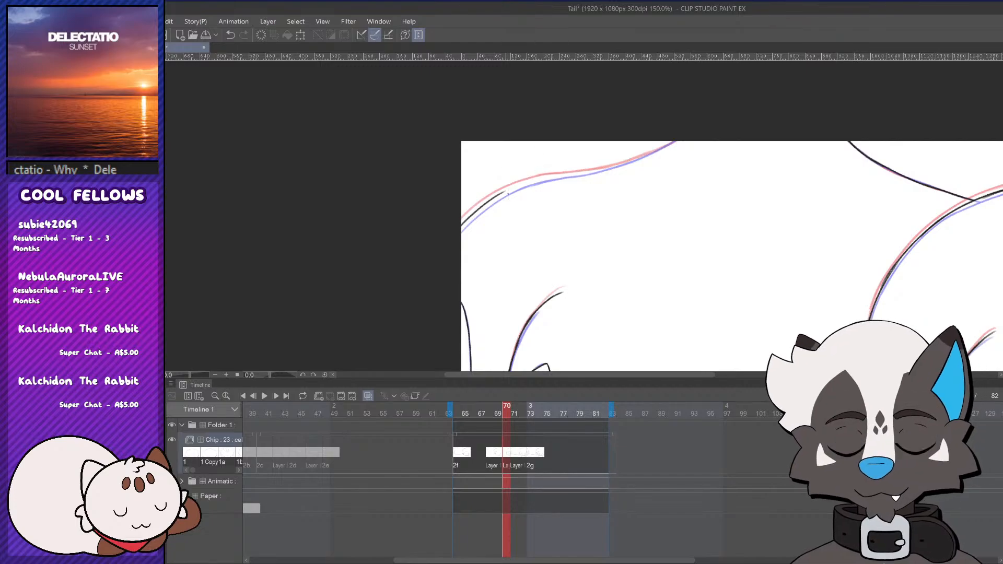
{"action": "mouse_move", "coordinate": [507, 193]}
{"action": "left_mouse_down"}
{"action": "mouse_move", "coordinate": [548, 175]}
{"action": "mouse_move", "coordinate": [529, 181]}
{"action": "mouse_move", "coordinate": [603, 170]}
{"action": "left_mouse_up"}
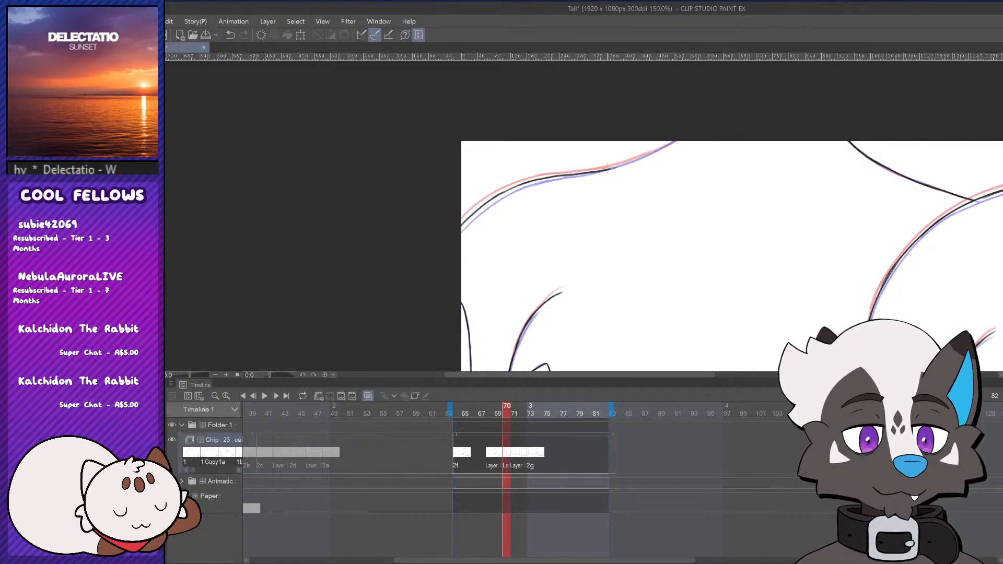
{"action": "key", "text": "ctrl+z"}
{"action": "left_click_drag", "start_coordinate": [535, 180], "coordinate": [645, 157]}
{"action": "key", "text": "ctrl+z"}
{"action": "key", "text": "ctrl+z"}
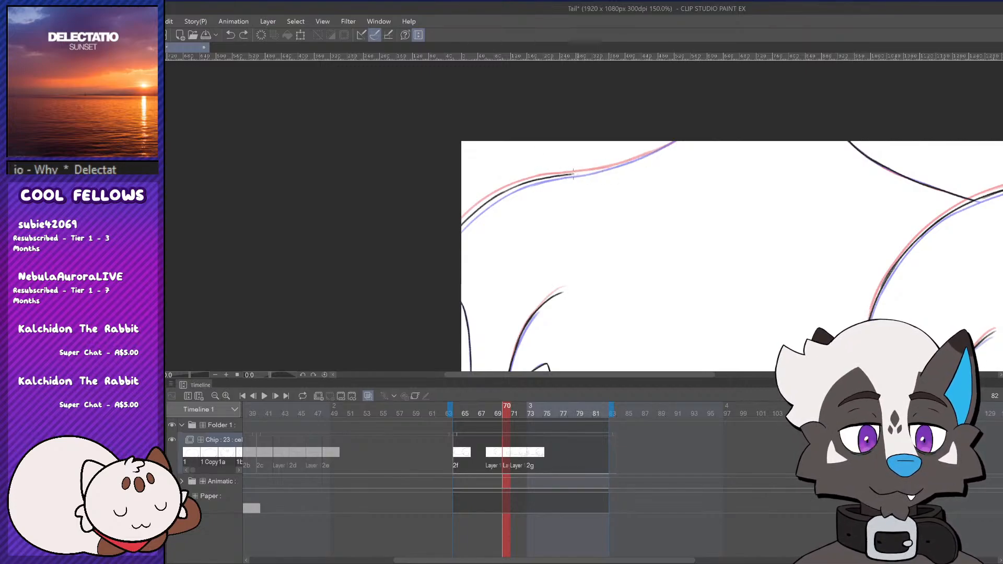
{"action": "mouse_move", "coordinate": [568, 176]}
{"action": "left_mouse_down"}
{"action": "mouse_move", "coordinate": [657, 149]}
{"action": "mouse_move", "coordinate": [646, 155]}
{"action": "mouse_move", "coordinate": [677, 141]}
{"action": "left_mouse_up"}
With the canvas rotated, ink the start of the left foot's bottom outline where it leaves the right foot's first claw
{"action": "scroll", "coordinate": [659, 192], "scroll_direction": "down", "scroll_amount": 4}
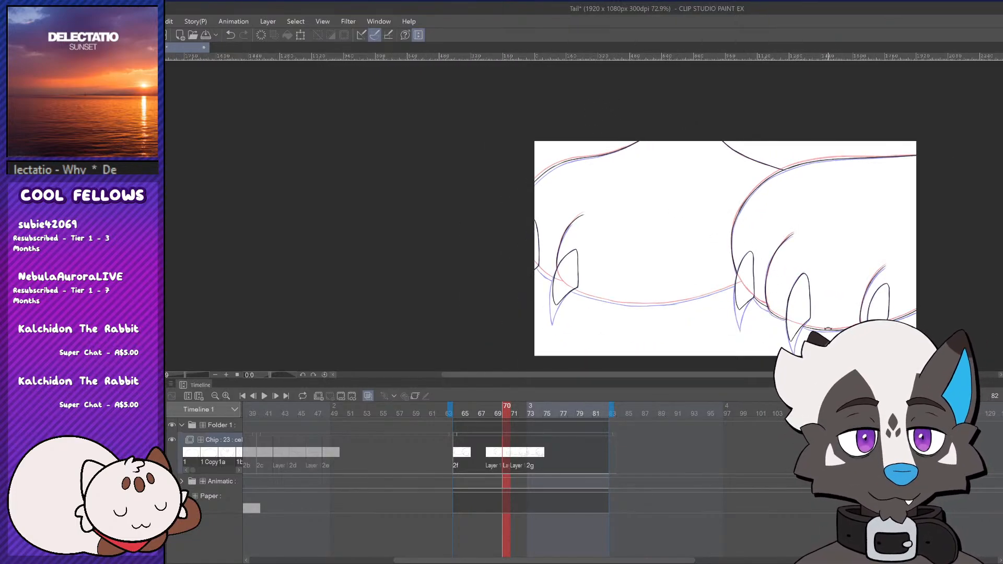
{"action": "left_click_drag", "start_coordinate": [828, 329], "coordinate": [429, 288]}
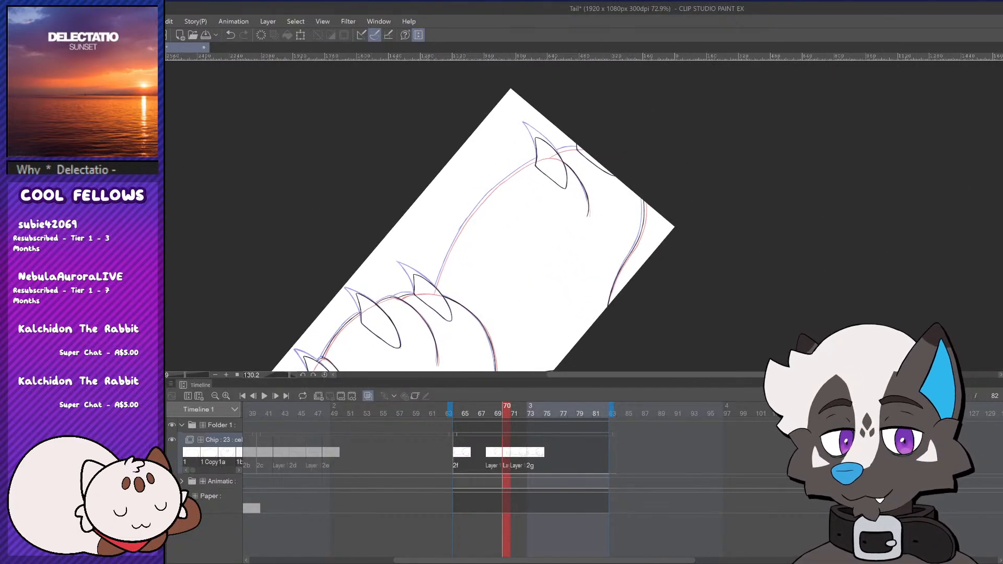
{"action": "scroll", "coordinate": [450, 272], "scroll_direction": "up", "scroll_amount": 4}
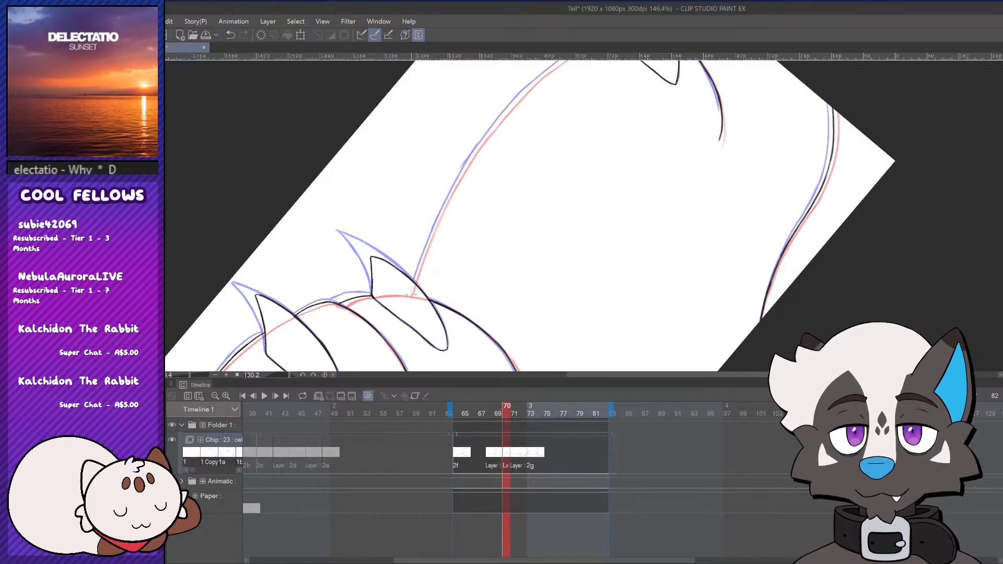
{"action": "left_click_drag", "start_coordinate": [411, 294], "coordinate": [432, 230]}
{"action": "scroll", "coordinate": [450, 254], "scroll_direction": "down", "scroll_amount": 3}
{"action": "scroll", "coordinate": [470, 201], "scroll_direction": "up", "scroll_amount": 3}
{"action": "key", "text": "ctrl+z"}
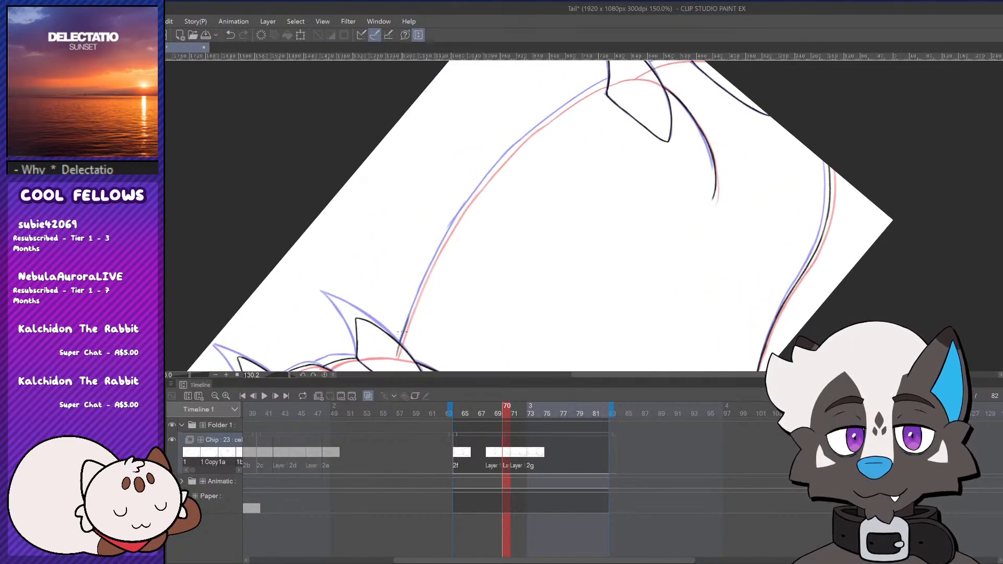
{"action": "key", "text": "ctrl+z"}
{"action": "left_click_drag", "start_coordinate": [398, 355], "coordinate": [408, 321]}
{"action": "key", "text": "ctrl+z"}
{"action": "key", "text": "ctrl+z"}
{"action": "key", "text": "ctrl+z"}
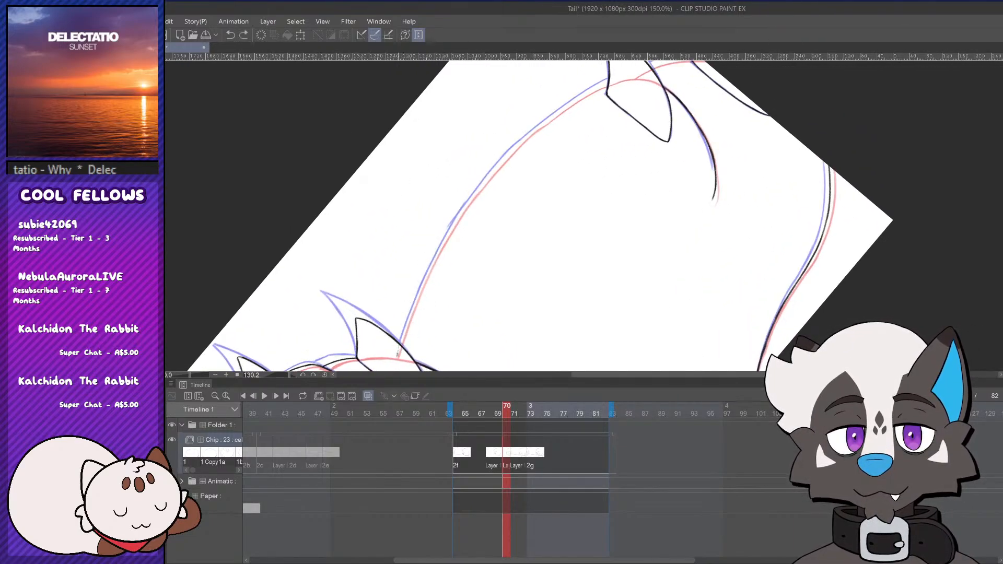
{"action": "left_click_drag", "start_coordinate": [398, 357], "coordinate": [405, 328]}
{"action": "key", "text": "ctrl+z"}
{"action": "key", "text": "ctrl+z"}
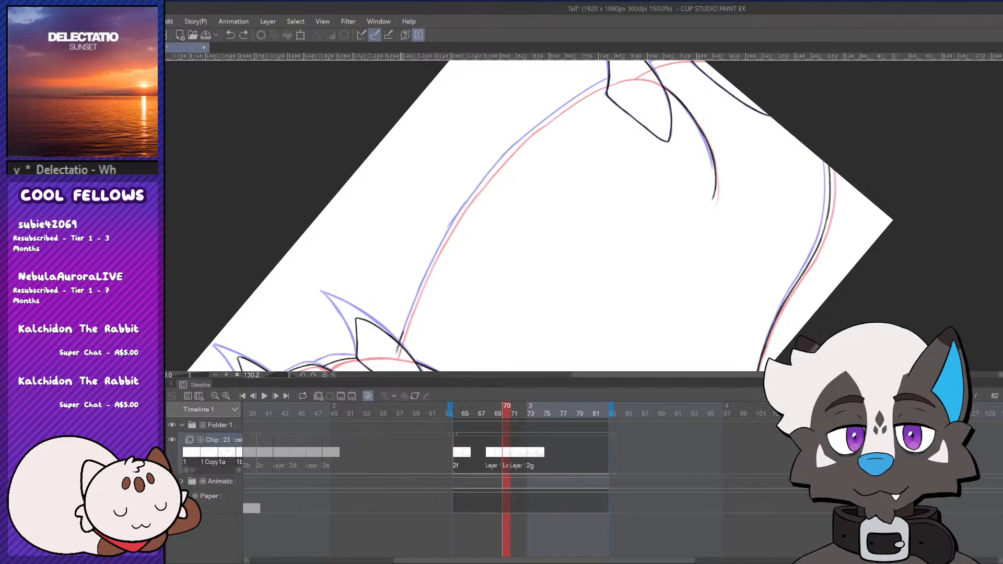
{"action": "key", "text": "ctrl+z"}
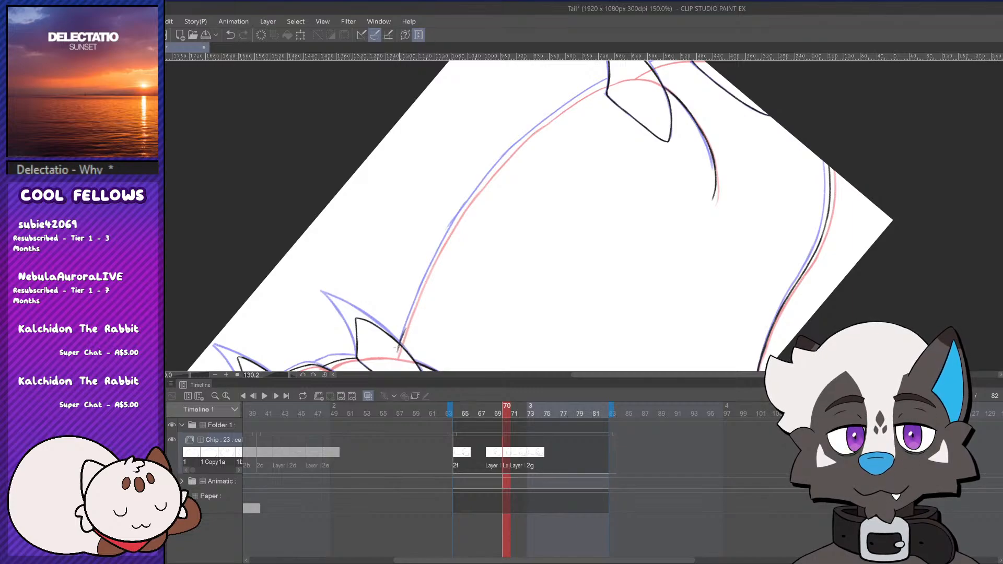
{"action": "key", "text": "ctrl+z"}
{"action": "left_click_drag", "start_coordinate": [400, 345], "coordinate": [424, 279]}
{"action": "key", "text": "ctrl+z"}
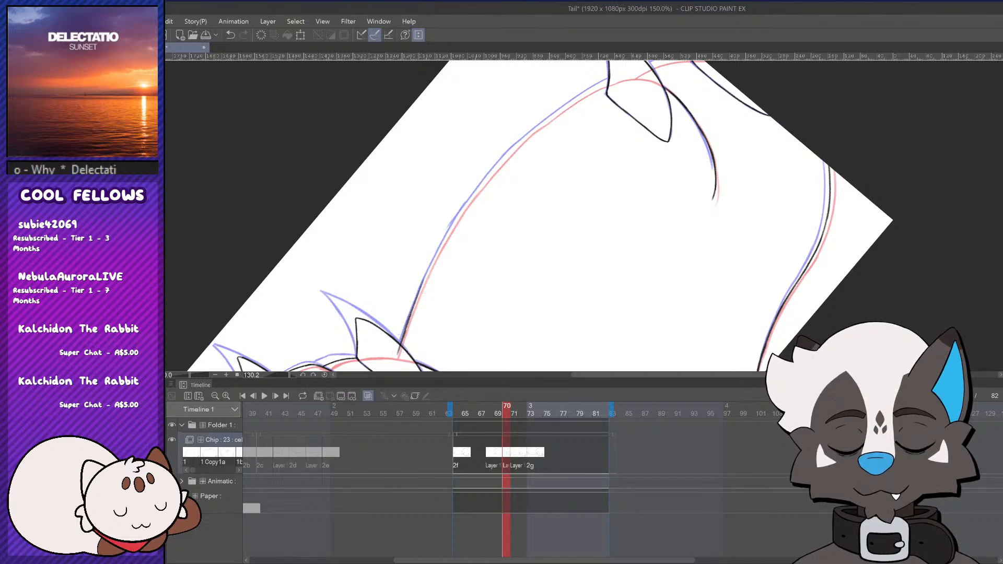
{"action": "key", "text": "ctrl+z"}
{"action": "left_click_drag", "start_coordinate": [406, 328], "coordinate": [425, 278]}
Ink the remaining left foot's bottom outline up to its full claw and erase the line end overlapping the right foot's first claw
{"action": "left_click_drag", "start_coordinate": [416, 300], "coordinate": [469, 200]}
{"action": "key", "text": "ctrl+z"}
{"action": "key", "text": "ctrl+z"}
{"action": "left_click_drag", "start_coordinate": [439, 253], "coordinate": [481, 188]}
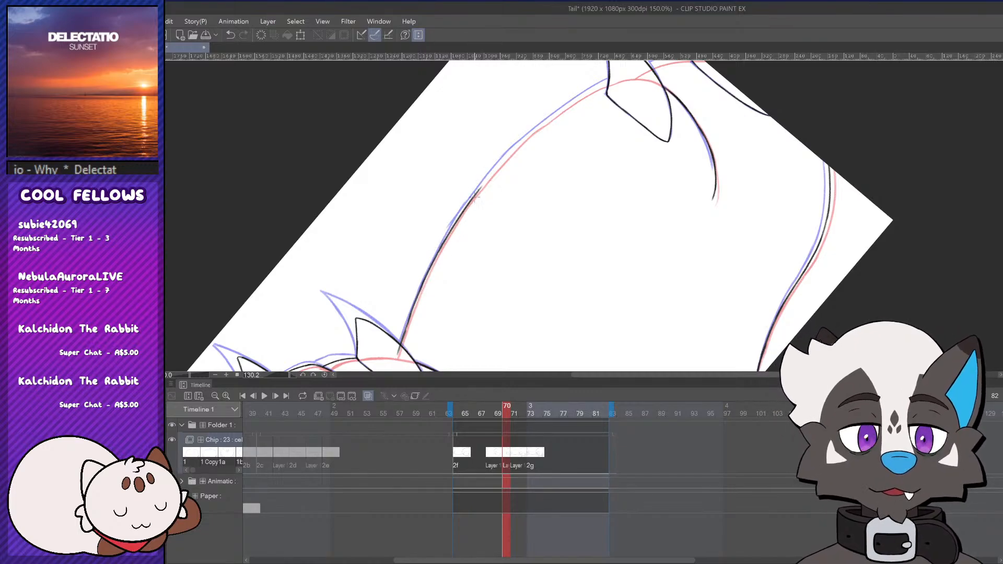
{"action": "key", "text": "ctrl+z"}
{"action": "left_click_drag", "start_coordinate": [439, 257], "coordinate": [477, 196]}
{"action": "key", "text": "ctrl+z"}
{"action": "mouse_move", "coordinate": [438, 258]}
{"action": "left_mouse_down"}
{"action": "mouse_move", "coordinate": [476, 191]}
{"action": "mouse_move", "coordinate": [468, 200]}
{"action": "mouse_move", "coordinate": [568, 108]}
{"action": "left_mouse_up"}
{"action": "key", "text": "ctrl+z"}
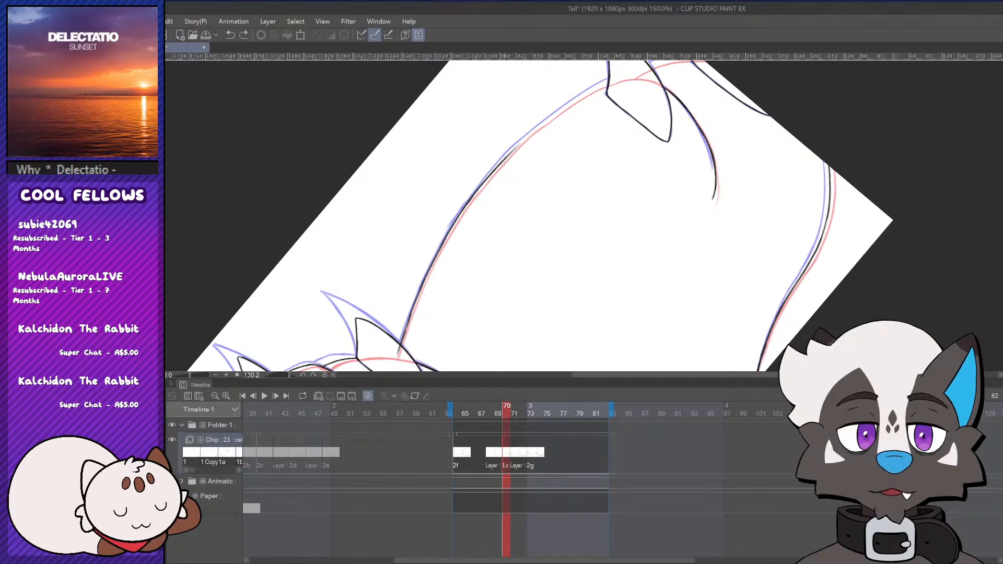
{"action": "left_click_drag", "start_coordinate": [506, 156], "coordinate": [613, 80]}
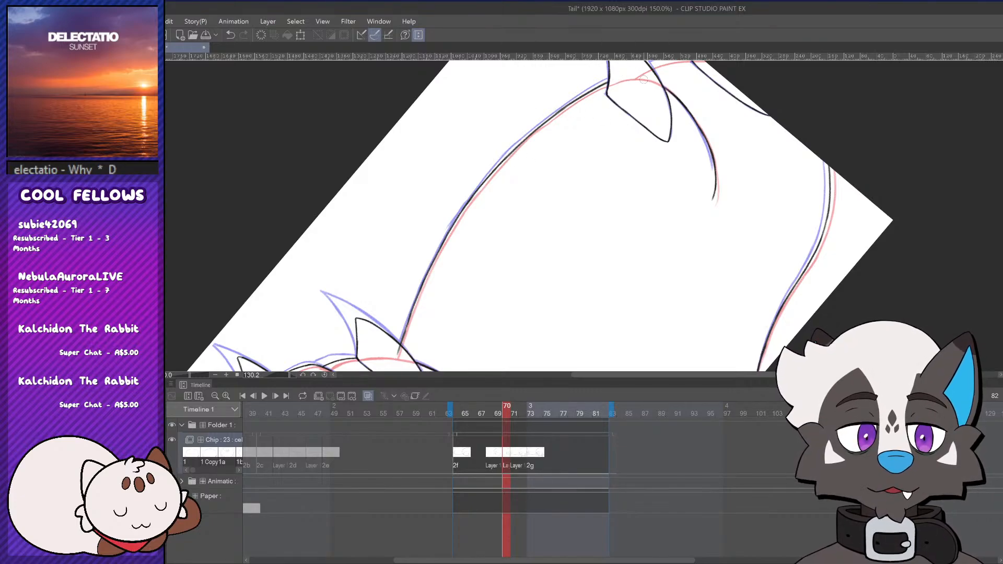
{"action": "left_click_drag", "start_coordinate": [459, 300], "coordinate": [426, 303]}
{"action": "left_click_drag", "start_coordinate": [403, 353], "coordinate": [412, 346]}
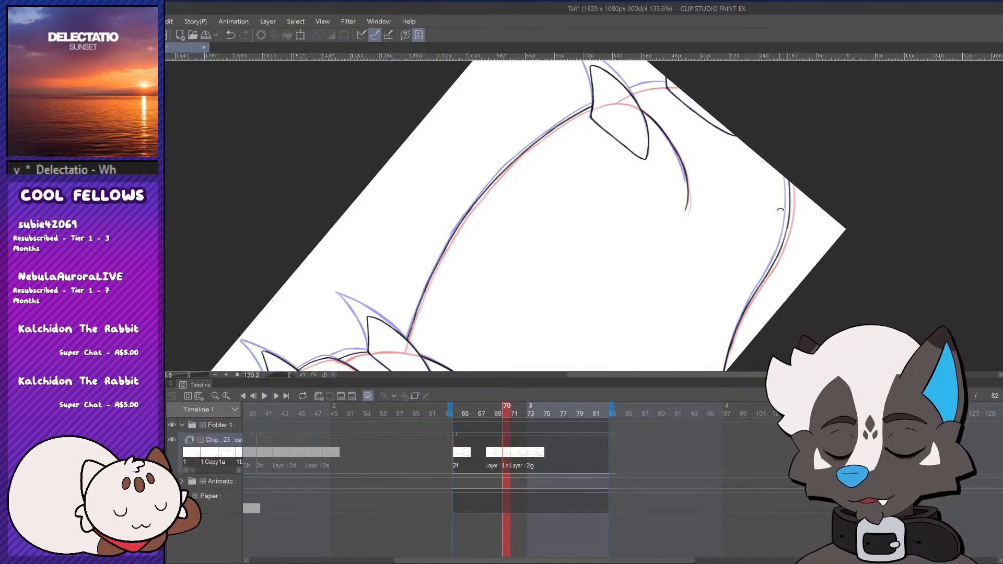
Ink the short bottom outline between the left foot's partial claw and full claw with the canvas turned, and reset the canvas rotation
{"action": "mouse_move", "coordinate": [780, 209]}
{"action": "left_mouse_down"}
{"action": "mouse_move", "coordinate": [635, 96]}
{"action": "mouse_move", "coordinate": [522, 139]}
{"action": "mouse_move", "coordinate": [568, 119]}
{"action": "left_mouse_up"}
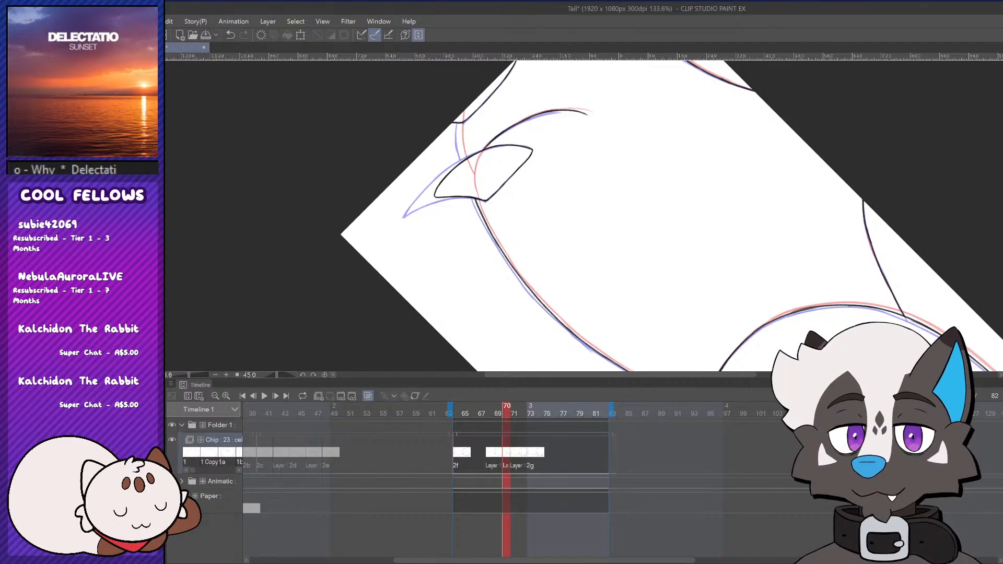
{"action": "scroll", "coordinate": [476, 112], "scroll_direction": "up", "scroll_amount": 2}
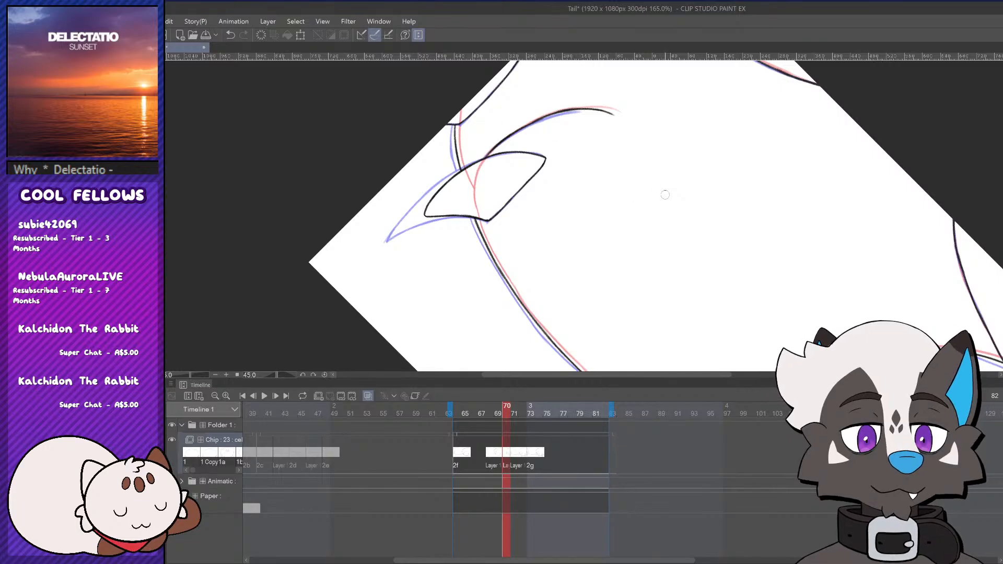
{"action": "left_click_drag", "start_coordinate": [678, 192], "coordinate": [650, 124]}
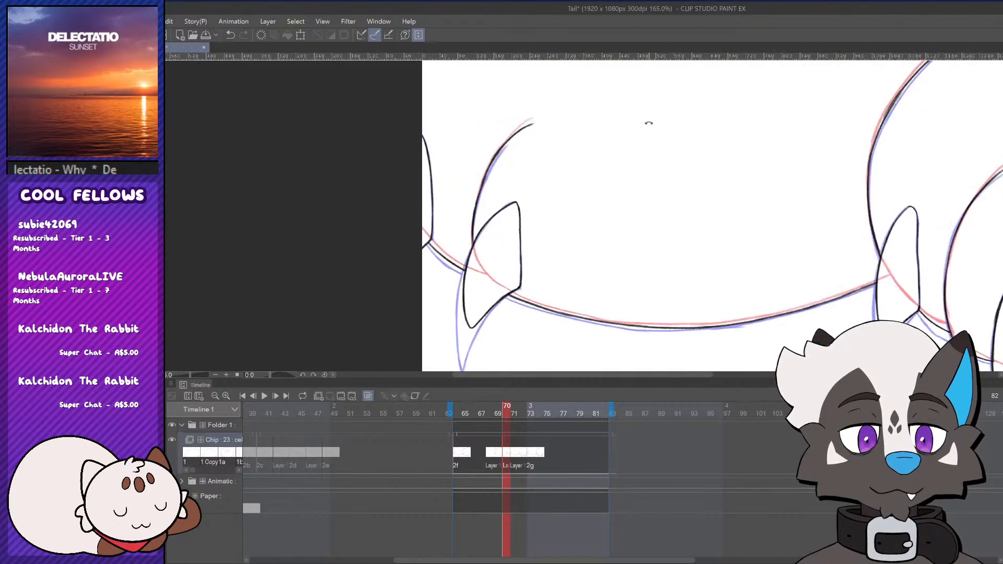
Examine the whole frame 70 drawing and move the playhead away from it to compare with the neighbouring frames
{"action": "scroll", "coordinate": [553, 316], "scroll_direction": "down", "scroll_amount": 8}
{"action": "scroll", "coordinate": [822, 329], "scroll_direction": "up", "scroll_amount": 1}
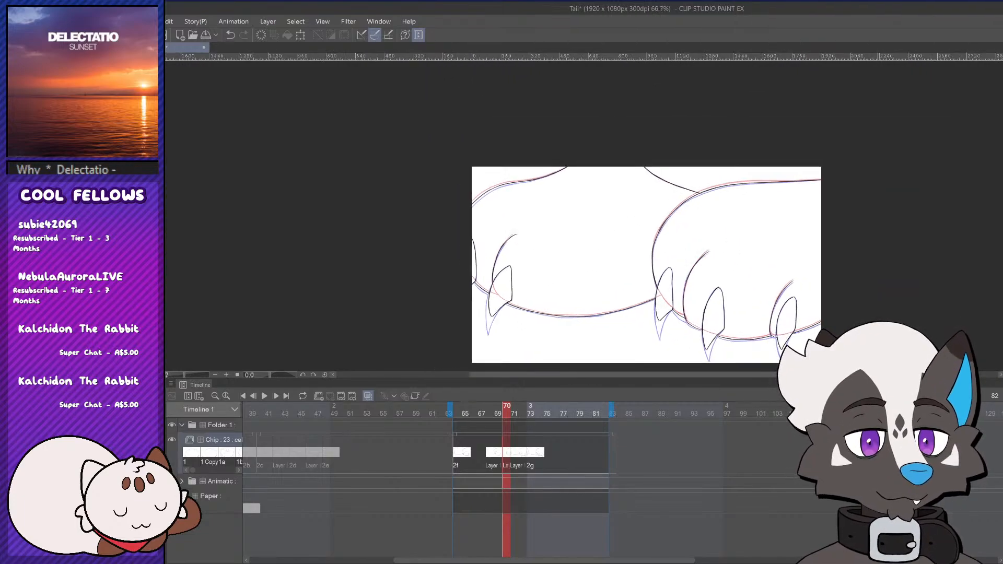
{"action": "scroll", "coordinate": [591, 175], "scroll_direction": "down", "scroll_amount": 2}
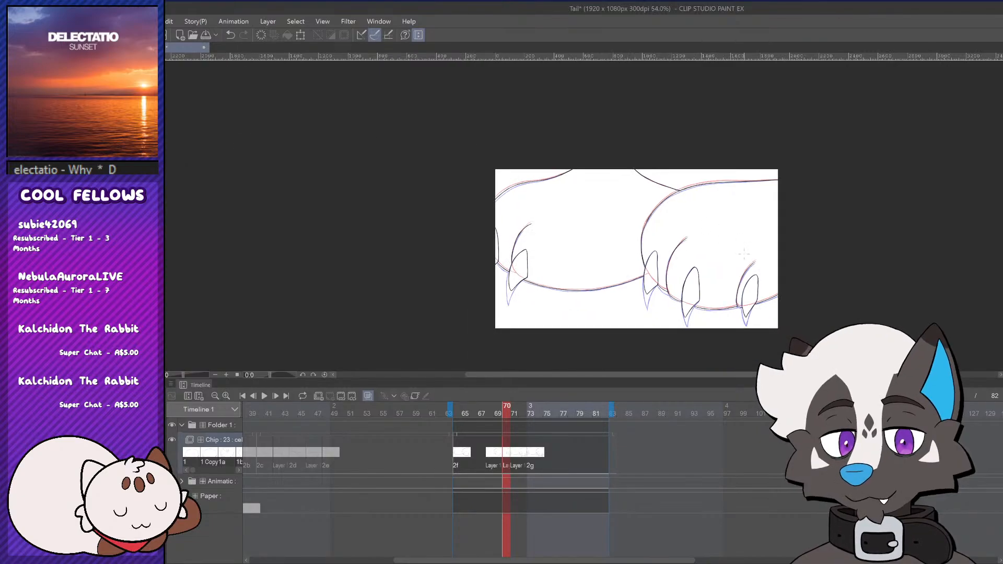
{"action": "scroll", "coordinate": [760, 269], "scroll_direction": "up", "scroll_amount": 3}
{"action": "mouse_move", "coordinate": [508, 409]}
{"action": "left_mouse_down"}
{"action": "mouse_move", "coordinate": [496, 419]}
{"action": "mouse_move", "coordinate": [513, 409]}
{"action": "left_mouse_up"}
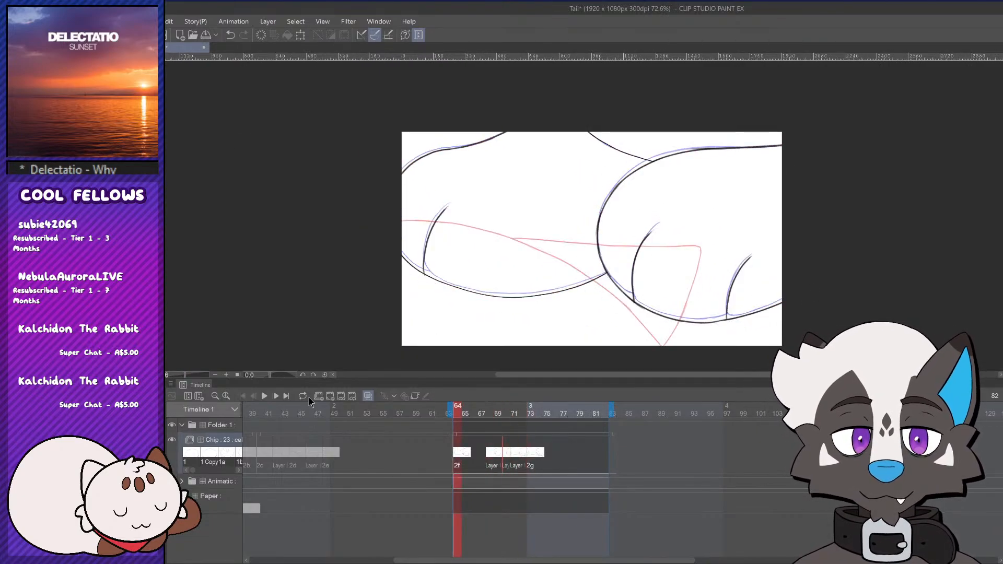
Play back the clawed-feet section, extend the playback range back to frame 1, and play the animation from the start
{"action": "left_click", "coordinate": [264, 396]}
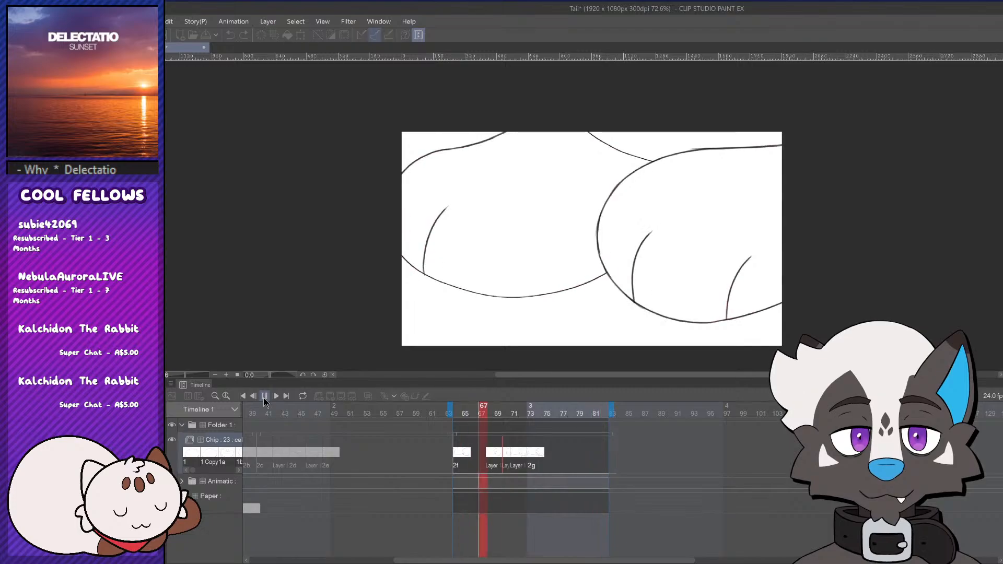
{"action": "left_click", "coordinate": [264, 396]}
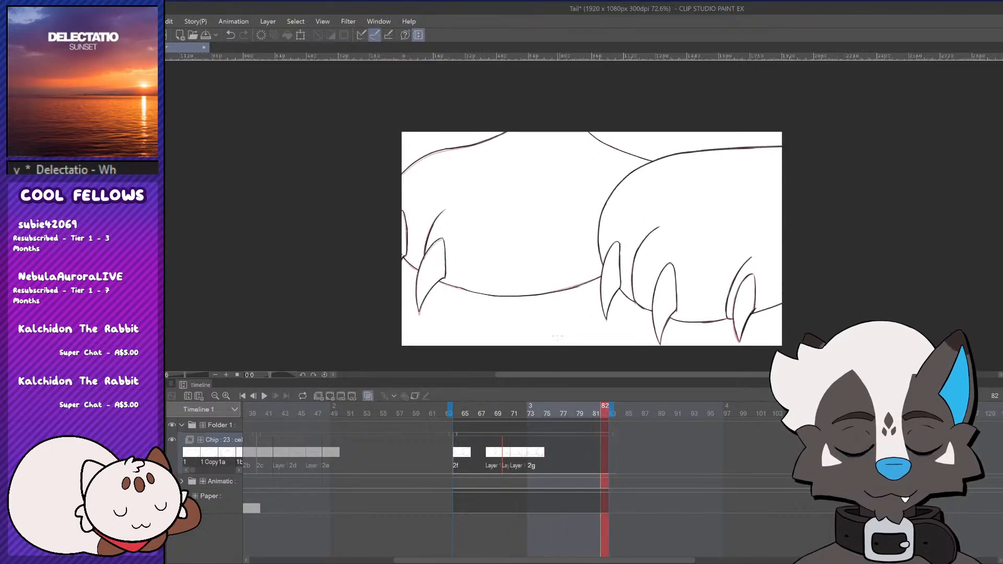
{"action": "left_click", "coordinate": [215, 396]}
{"action": "left_click", "coordinate": [215, 396]}
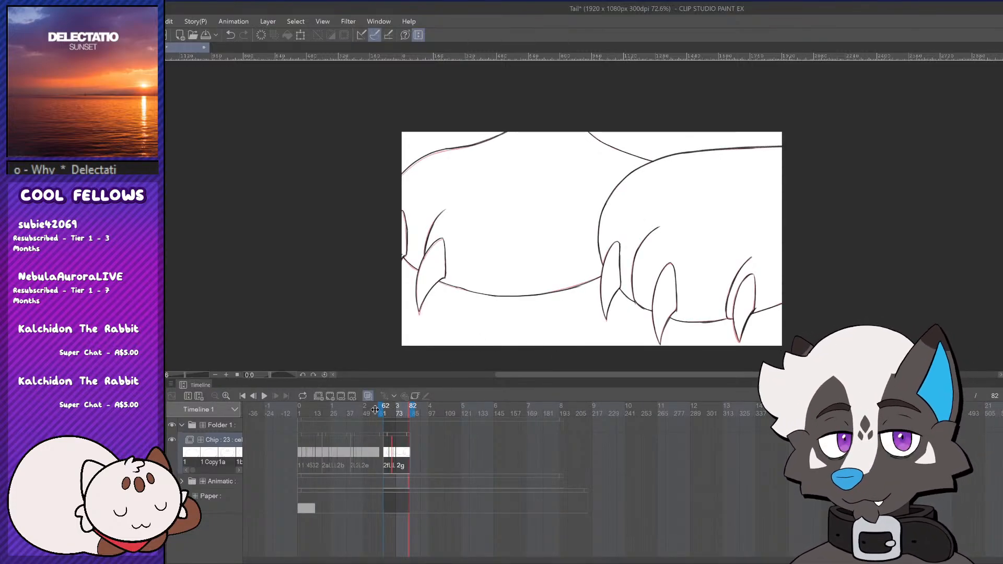
{"action": "left_click_drag", "start_coordinate": [375, 409], "coordinate": [299, 410]}
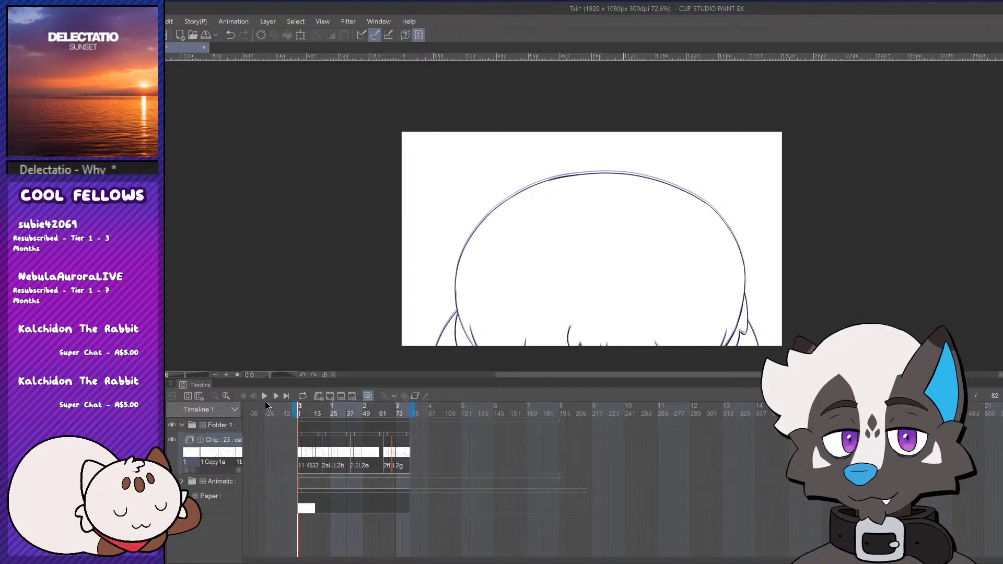
{"action": "left_click", "coordinate": [265, 396]}
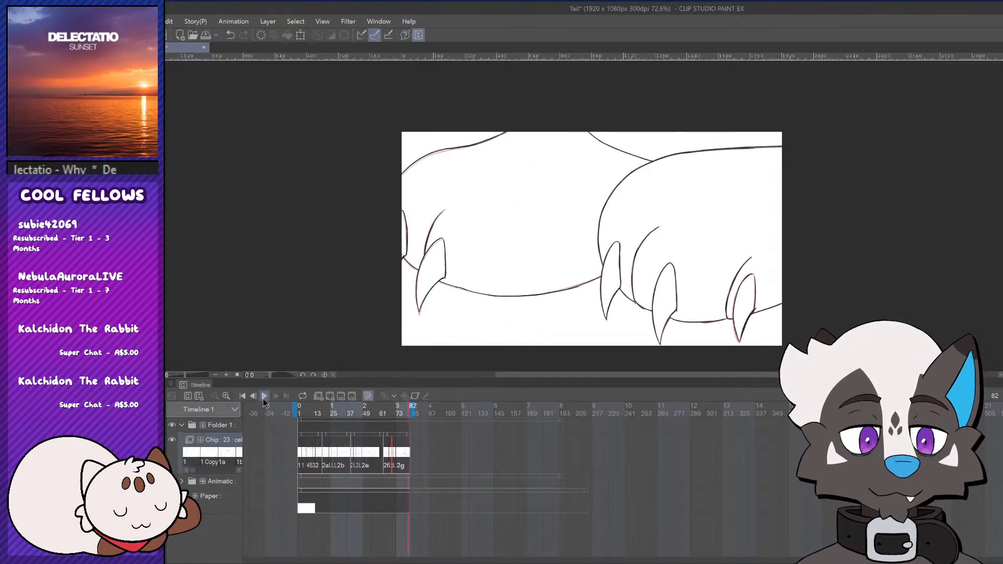
Extend the end of the playback range well past the last drawing and add a new animation cel at frame 84
{"action": "left_click_drag", "start_coordinate": [413, 408], "coordinate": [563, 418]}
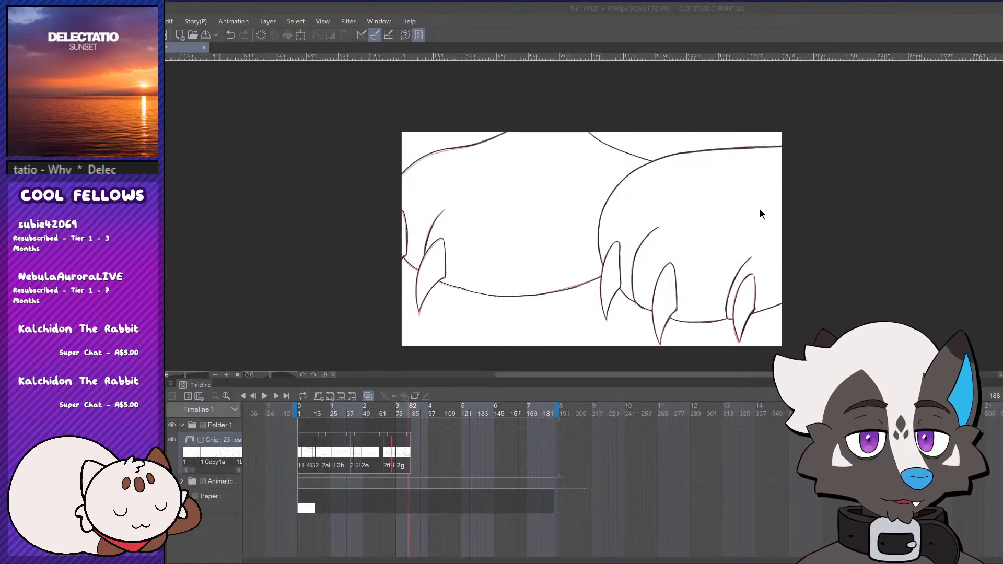
{"action": "left_click", "coordinate": [225, 395]}
{"action": "left_click", "coordinate": [226, 395]}
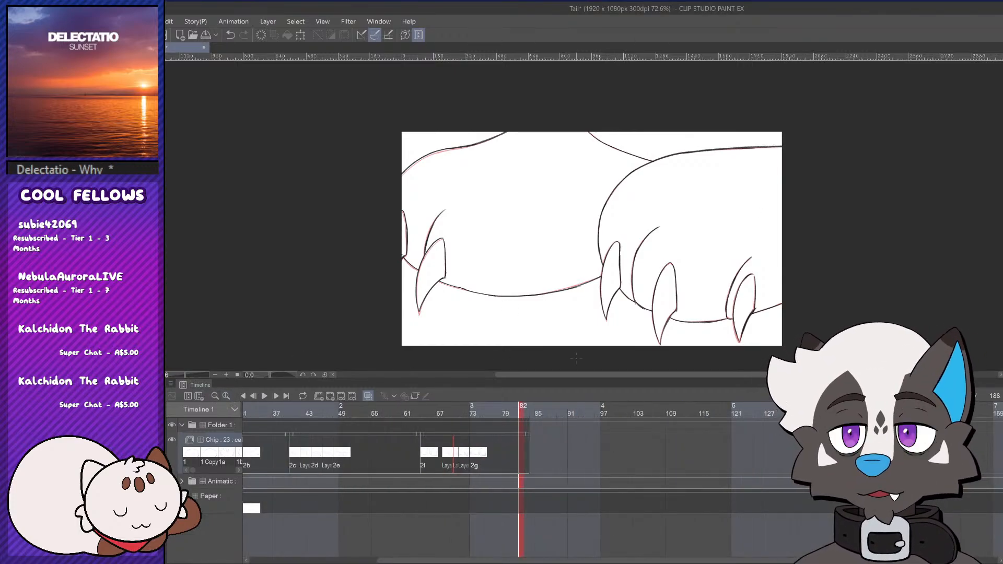
{"action": "left_click", "coordinate": [534, 458]}
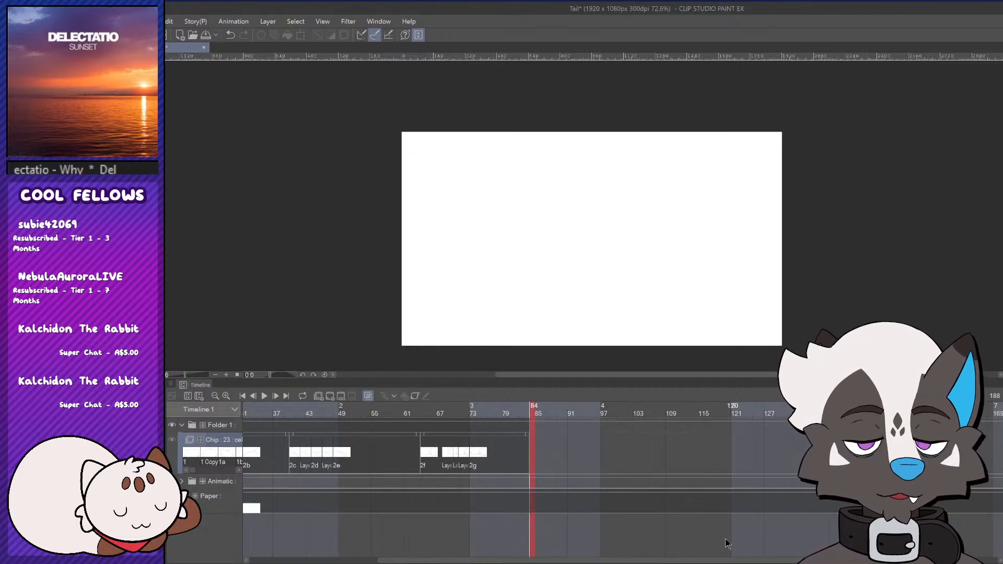
{"action": "left_click_drag", "start_coordinate": [702, 562], "coordinate": [742, 554]}
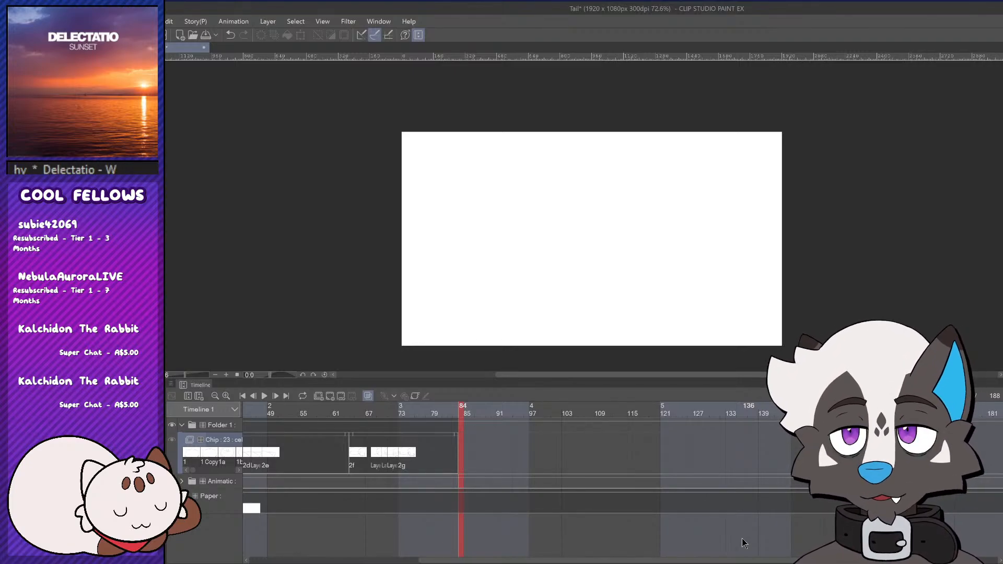
{"action": "left_click", "coordinate": [330, 397]}
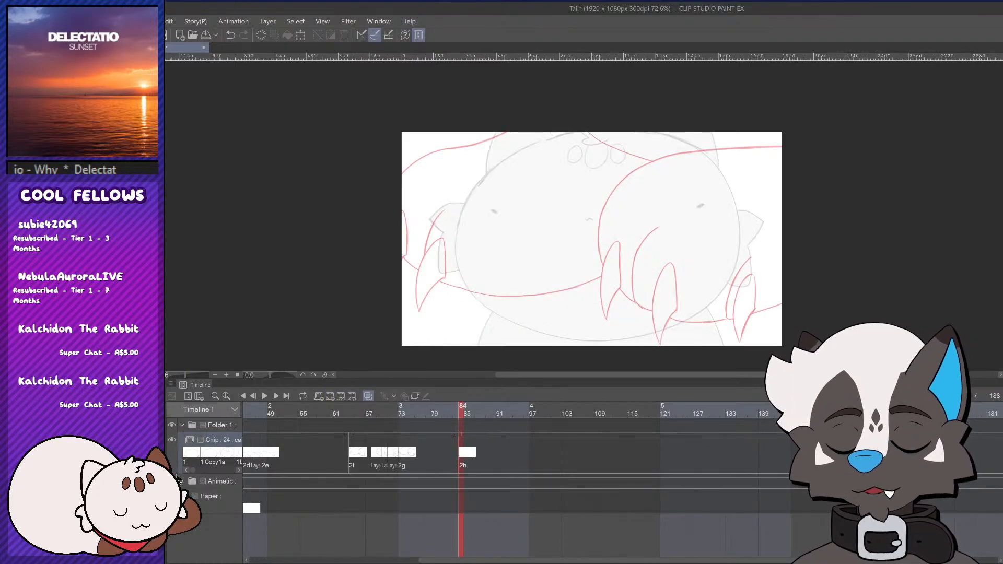
Assign the existing face drawing, cel 2, to frame 84 in place of the empty cel
{"action": "left_click", "coordinate": [473, 413]}
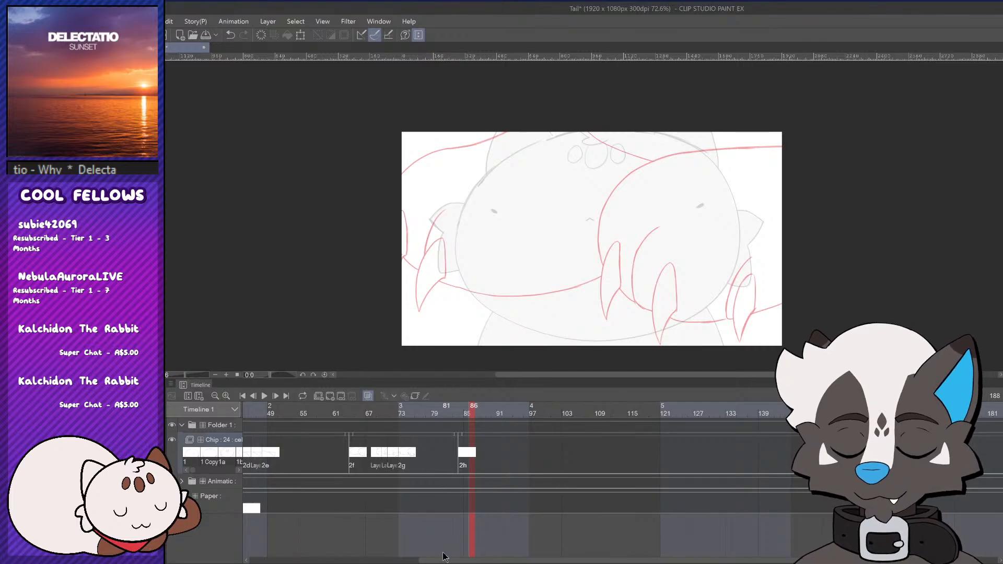
{"action": "left_click_drag", "start_coordinate": [600, 560], "coordinate": [468, 561]}
{"action": "scroll", "coordinate": [433, 546], "scroll_direction": "right", "scroll_amount": 5}
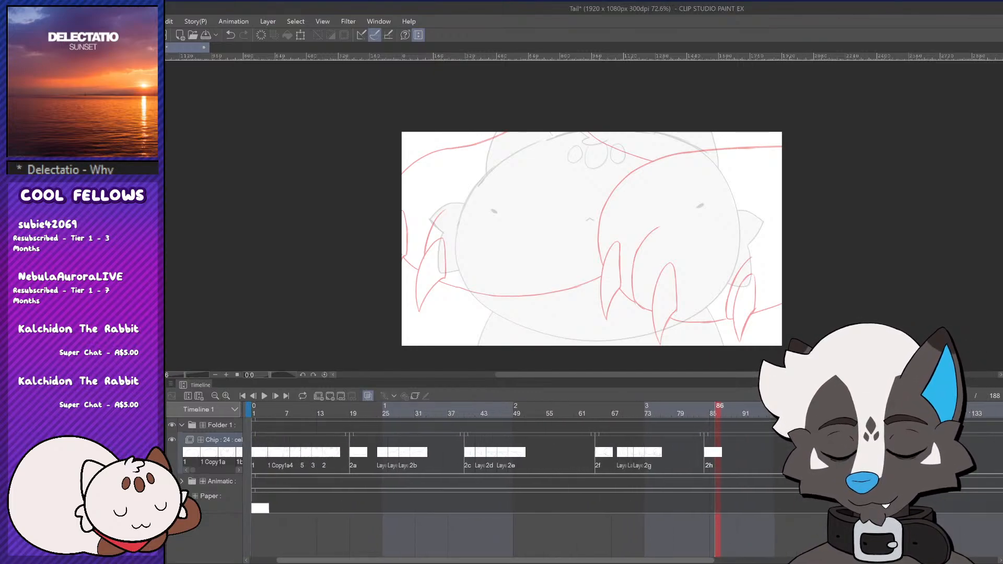
{"action": "left_click", "coordinate": [479, 454]}
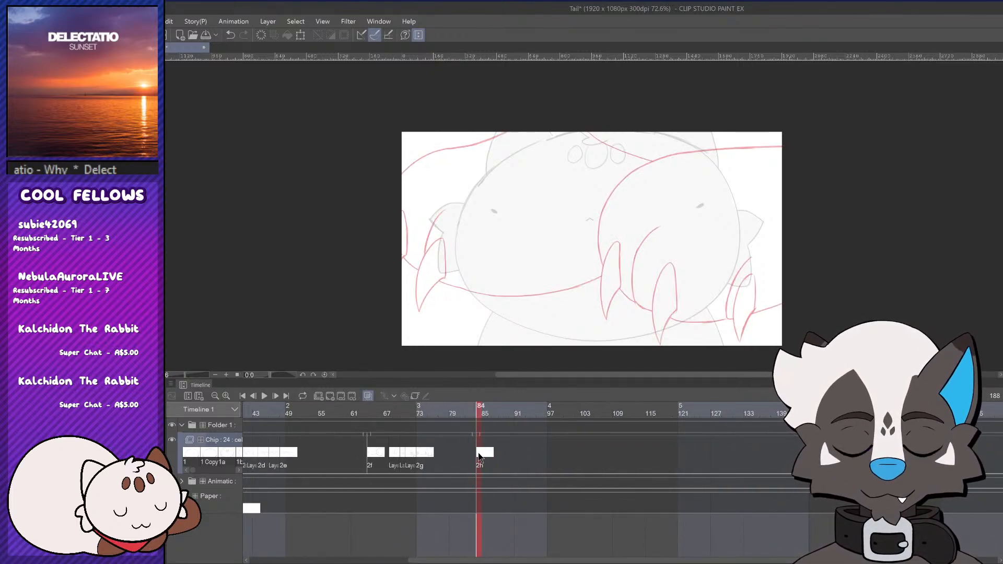
{"action": "left_click", "coordinate": [513, 134]}
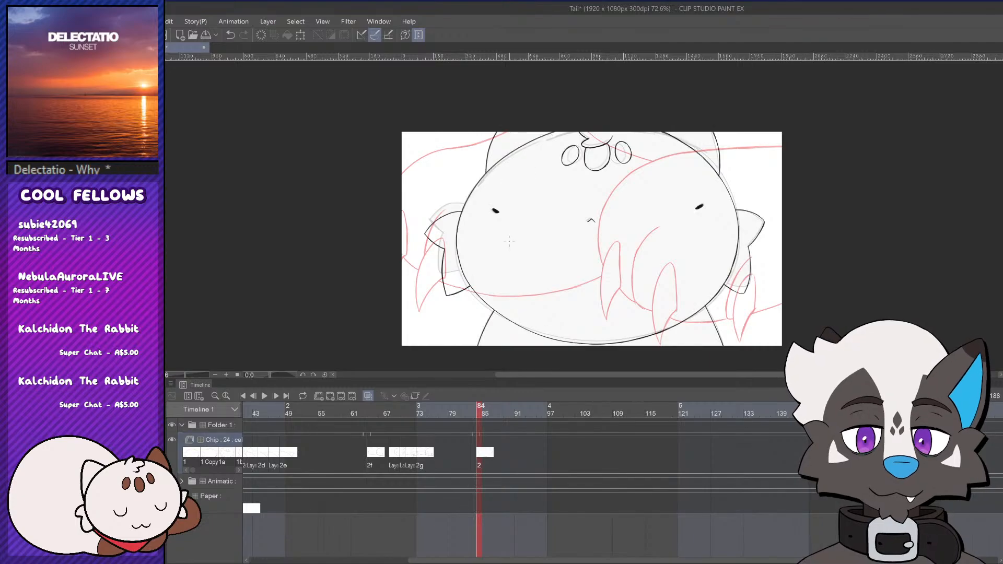
{"action": "scroll", "coordinate": [638, 295], "scroll_direction": "down", "scroll_amount": 2}
{"action": "scroll", "coordinate": [630, 301], "scroll_direction": "up", "scroll_amount": 1}
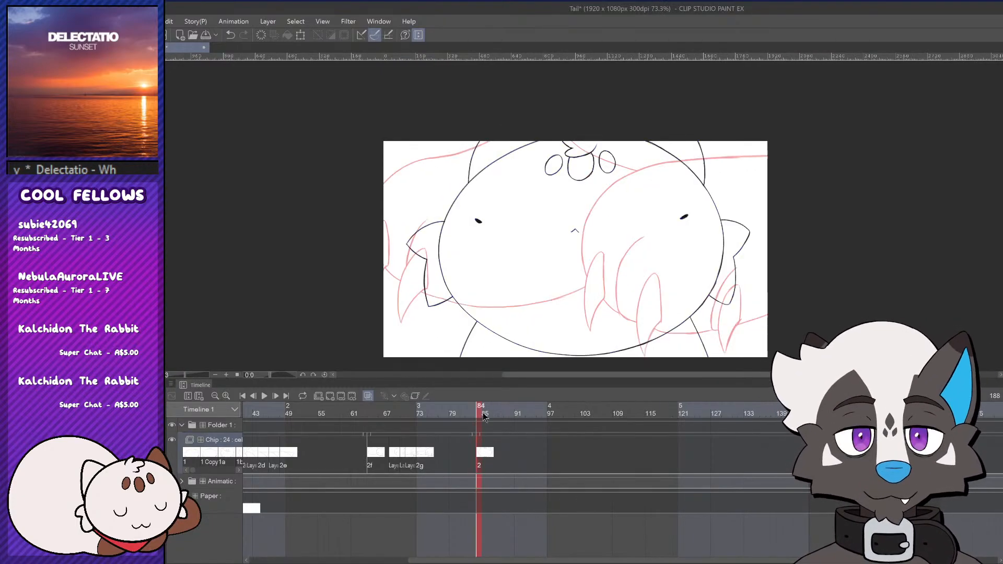
Add a new animation cel on the Chip track at frame 89, after the face drawing
{"action": "left_click_drag", "start_coordinate": [485, 414], "coordinate": [507, 411]}
{"action": "left_click", "coordinate": [215, 440]}
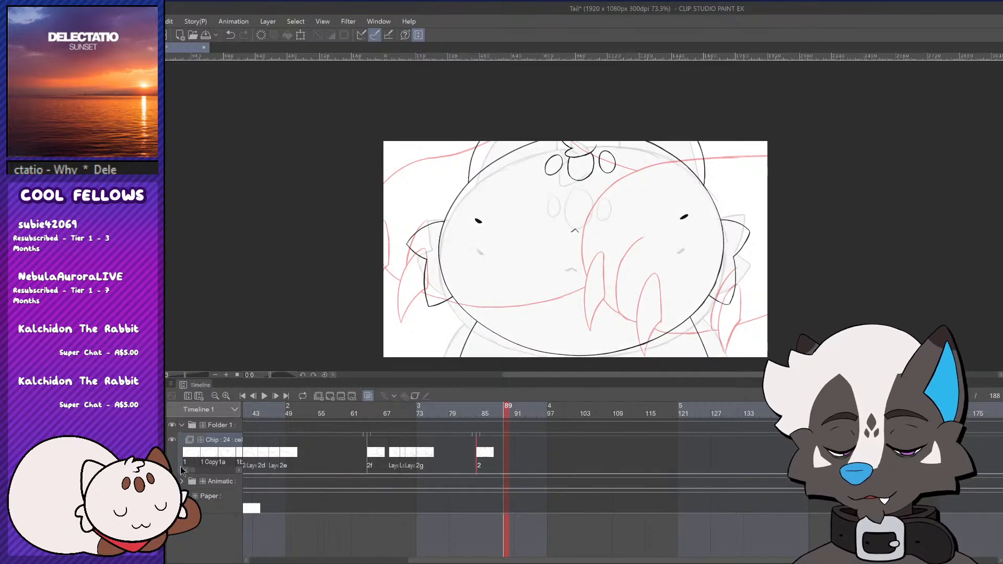
{"action": "left_click_drag", "start_coordinate": [511, 415], "coordinate": [508, 439]}
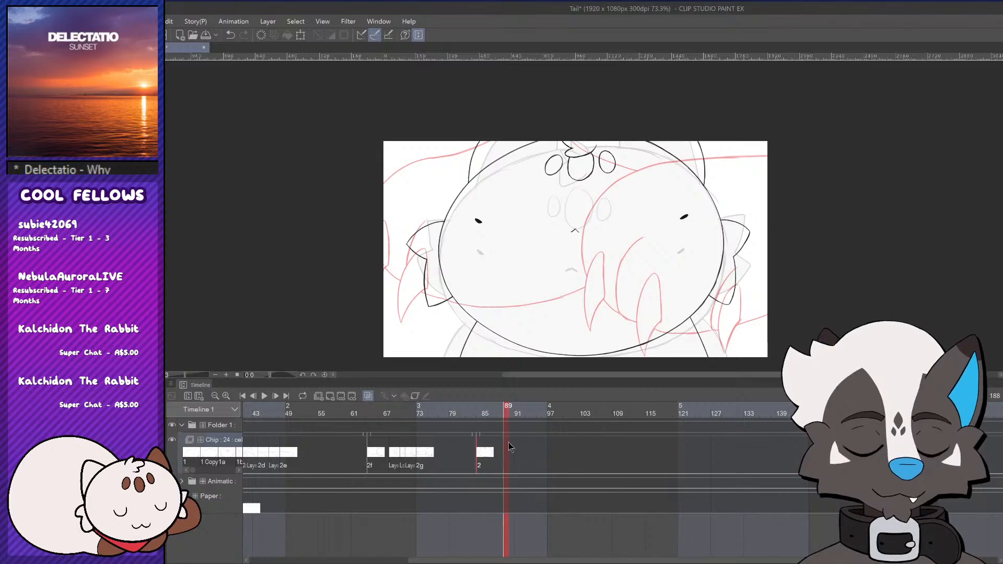
{"action": "left_click", "coordinate": [330, 396]}
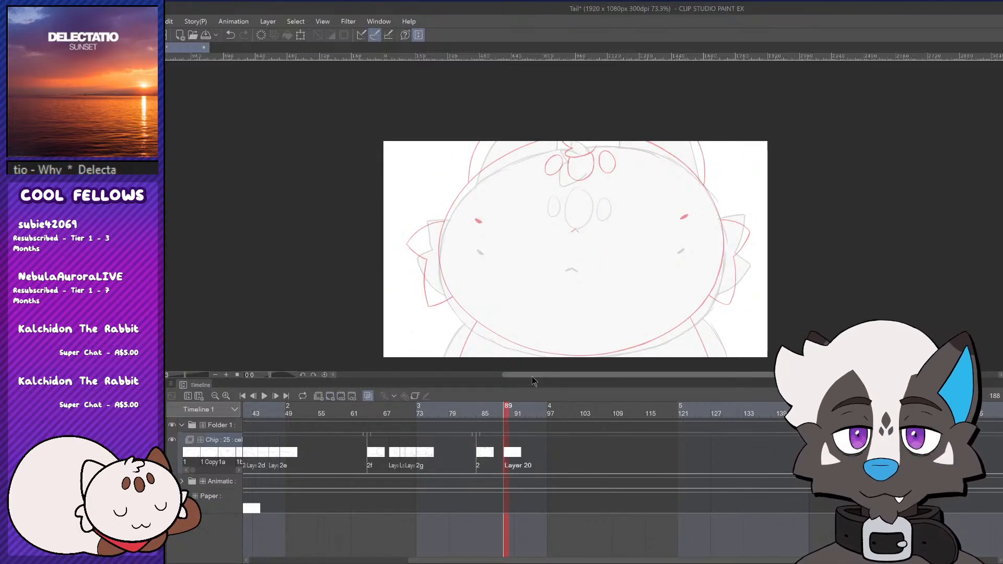
{"action": "scroll", "coordinate": [549, 334], "scroll_direction": "down", "scroll_amount": 1}
{"action": "scroll", "coordinate": [591, 310], "scroll_direction": "up", "scroll_amount": 2}
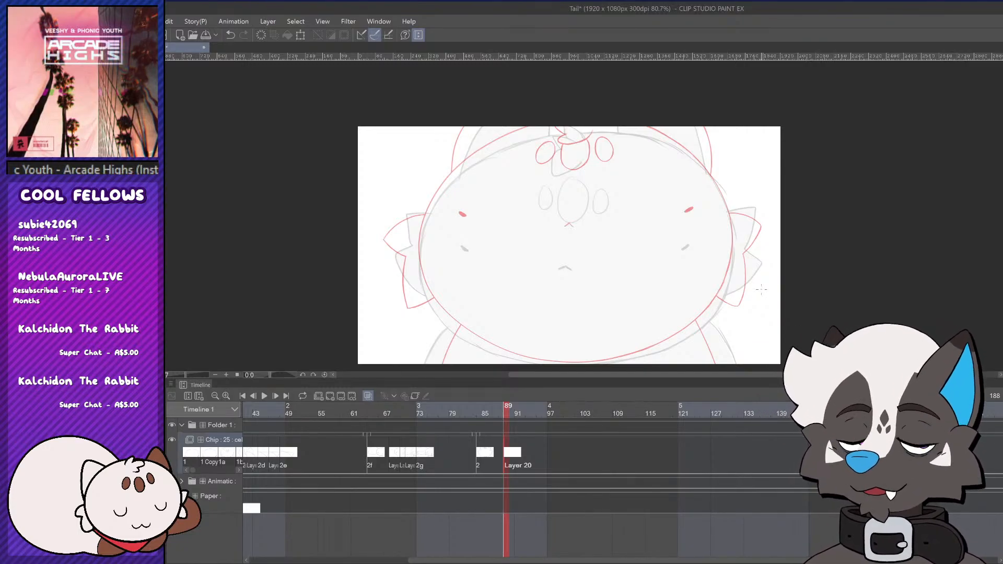
Hide and reshow the Animatic folder to compare its rough face with the onion-skin face at frame 89
{"action": "left_click", "coordinate": [173, 482]}
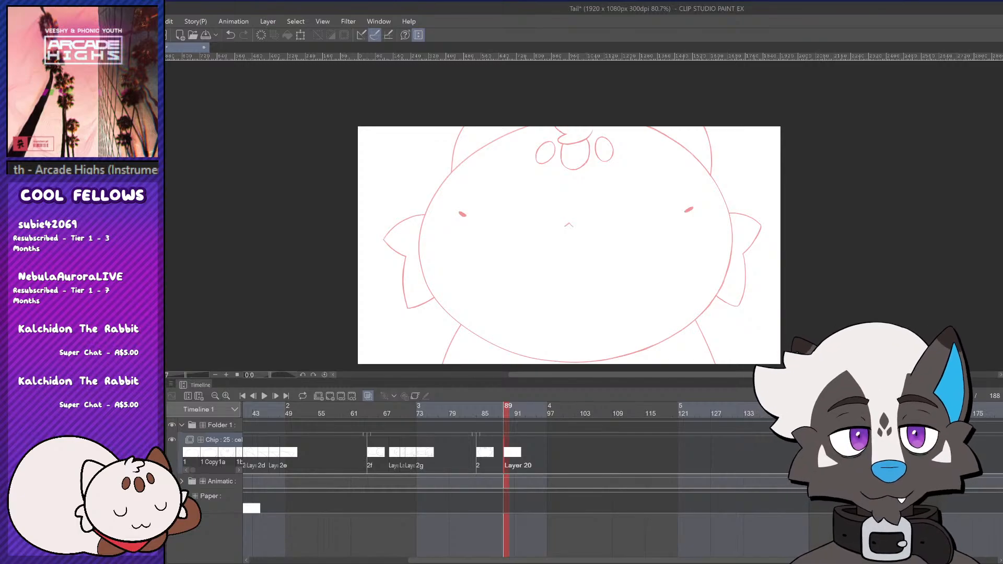
{"action": "left_click", "coordinate": [172, 482]}
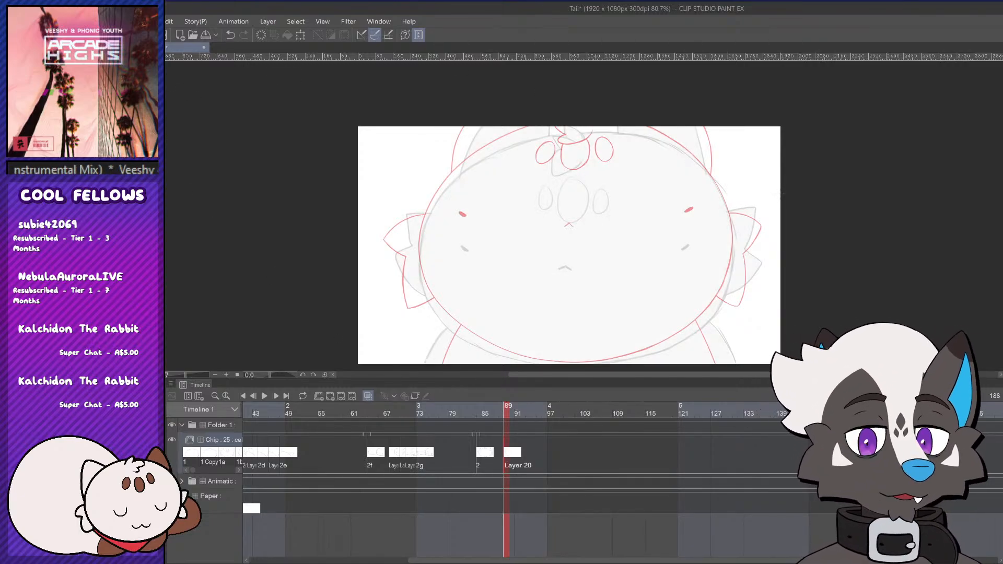
{"action": "scroll", "coordinate": [758, 200], "scroll_direction": "down", "scroll_amount": 1}
{"action": "scroll", "coordinate": [762, 223], "scroll_direction": "up", "scroll_amount": 1}
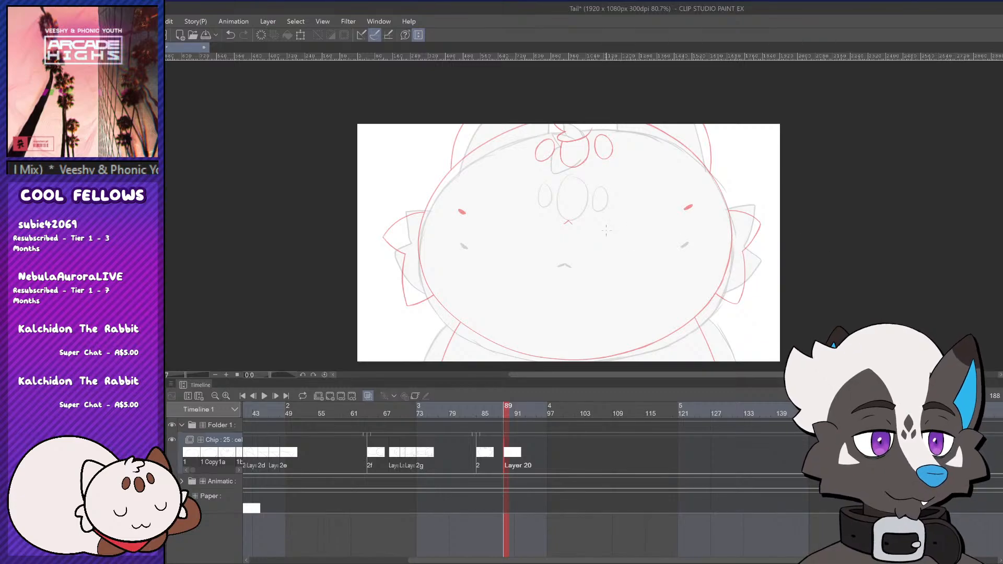
{"action": "scroll", "coordinate": [606, 230], "scroll_direction": "up", "scroll_amount": 1}
{"action": "scroll", "coordinate": [522, 219], "scroll_direction": "down", "scroll_amount": 2}
{"action": "scroll", "coordinate": [465, 211], "scroll_direction": "up", "scroll_amount": 1}
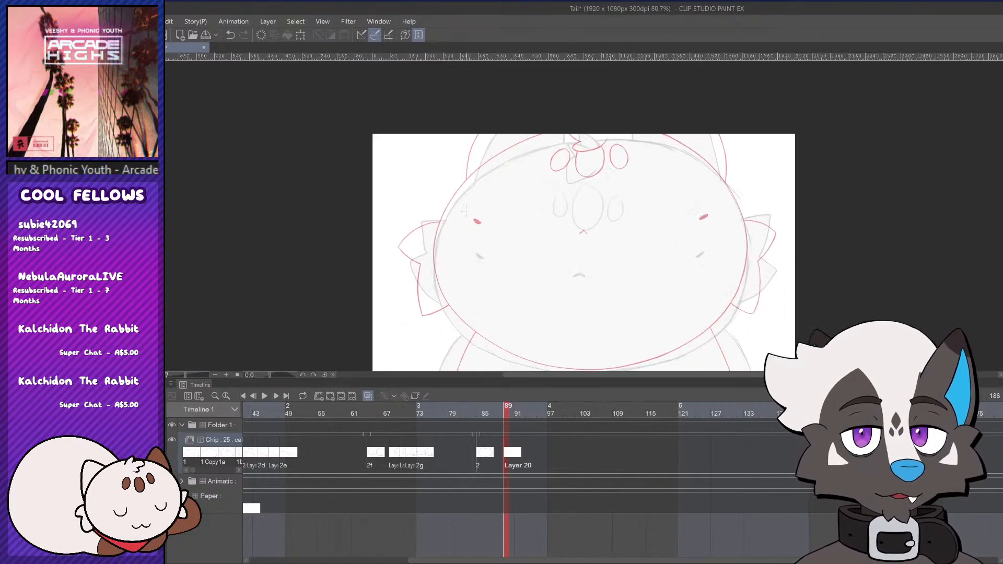
Ink the head's upper-left outline along the red onion-skin line, from beside the cheek fluff past the ear, redoing unsatisfactory strokes
{"action": "scroll", "coordinate": [434, 238], "scroll_direction": "up", "scroll_amount": 1}
{"action": "key", "text": "ctrl+z"}
{"action": "mouse_move", "coordinate": [433, 254]}
{"action": "left_mouse_down"}
{"action": "mouse_move", "coordinate": [461, 180]}
{"action": "mouse_move", "coordinate": [492, 159]}
{"action": "left_mouse_up"}
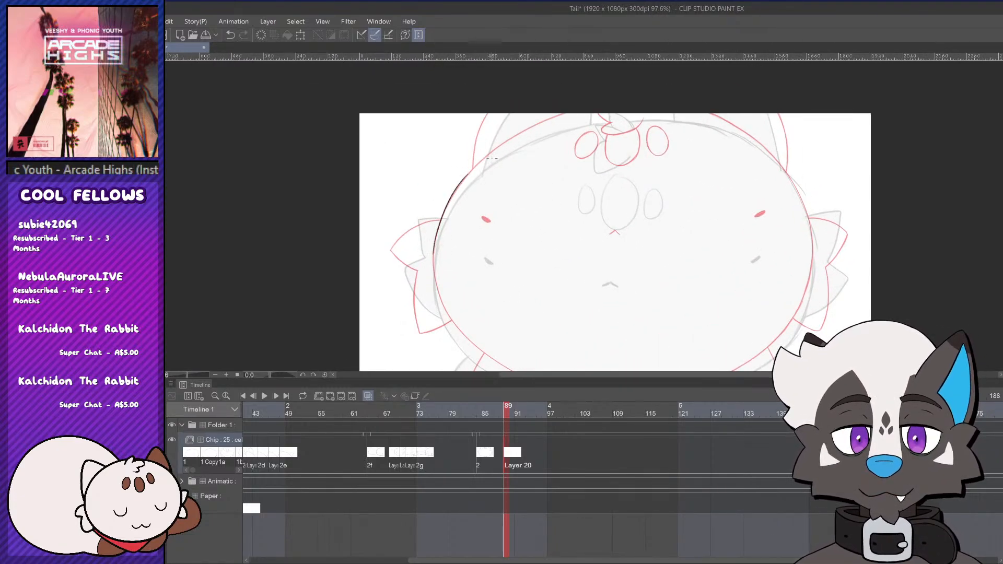
{"action": "left_click_drag", "start_coordinate": [456, 191], "coordinate": [548, 127]}
{"action": "key", "text": "ctrl+z"}
{"action": "mouse_move", "coordinate": [461, 182]}
{"action": "left_mouse_down"}
{"action": "mouse_move", "coordinate": [570, 118]}
{"action": "mouse_move", "coordinate": [526, 131]}
{"action": "left_mouse_up"}
{"action": "key", "text": "ctrl+z"}
{"action": "key", "text": "ctrl+z"}
{"action": "mouse_move", "coordinate": [453, 193]}
{"action": "left_mouse_down"}
{"action": "mouse_move", "coordinate": [533, 127]}
{"action": "mouse_move", "coordinate": [572, 113]}
{"action": "left_mouse_up"}
{"action": "key", "text": "ctrl+z"}
{"action": "key", "text": "ctrl+z"}
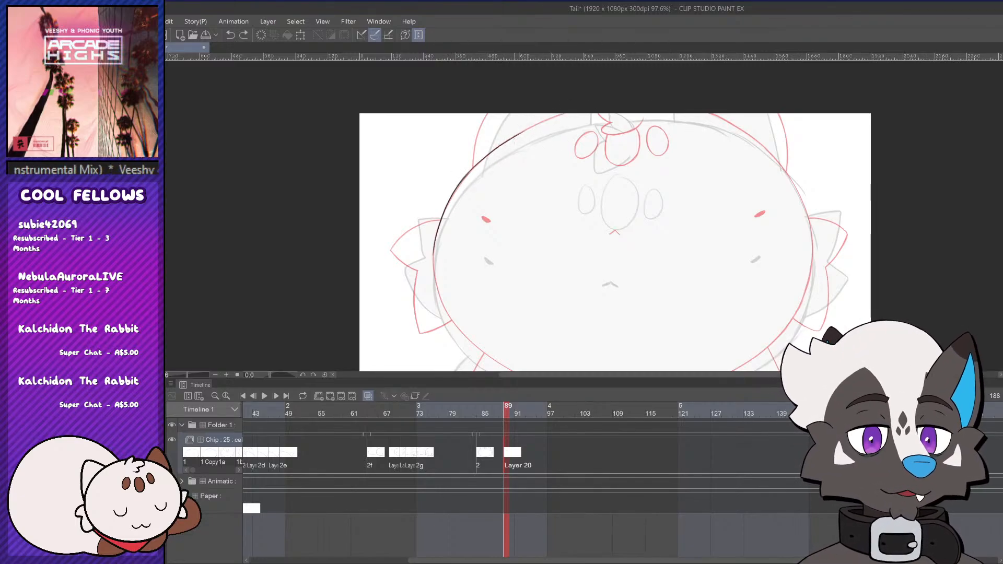
Continue the head's upper-left outline along the onion-skin line until it meets the top edge of the canvas
{"action": "left_click_drag", "start_coordinate": [510, 139], "coordinate": [572, 114]}
{"action": "key", "text": "ctrl+z"}
{"action": "left_click_drag", "start_coordinate": [504, 141], "coordinate": [570, 113]}
{"action": "key", "text": "ctrl+z"}
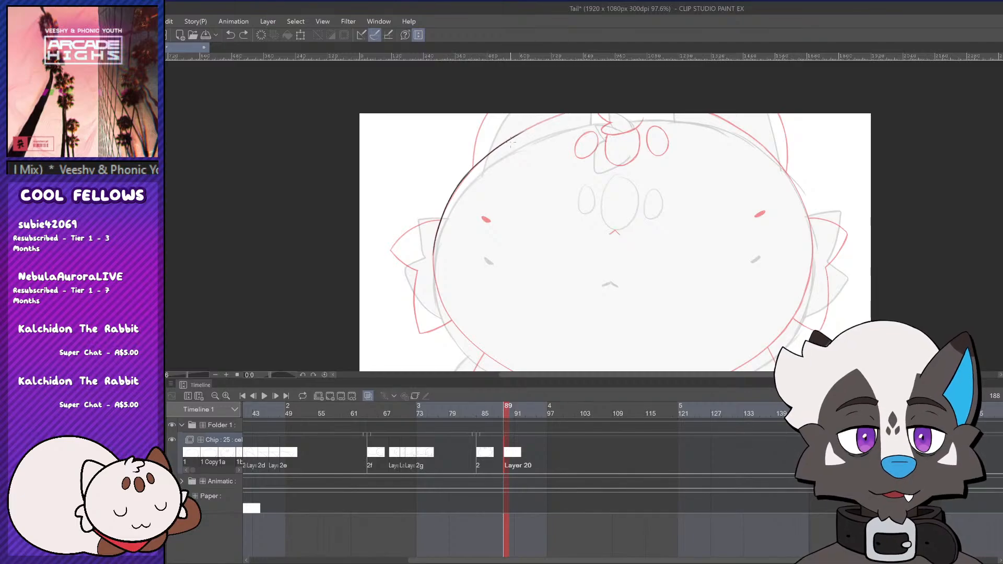
{"action": "left_click_drag", "start_coordinate": [515, 137], "coordinate": [566, 114]}
{"action": "key", "text": "ctrl+z"}
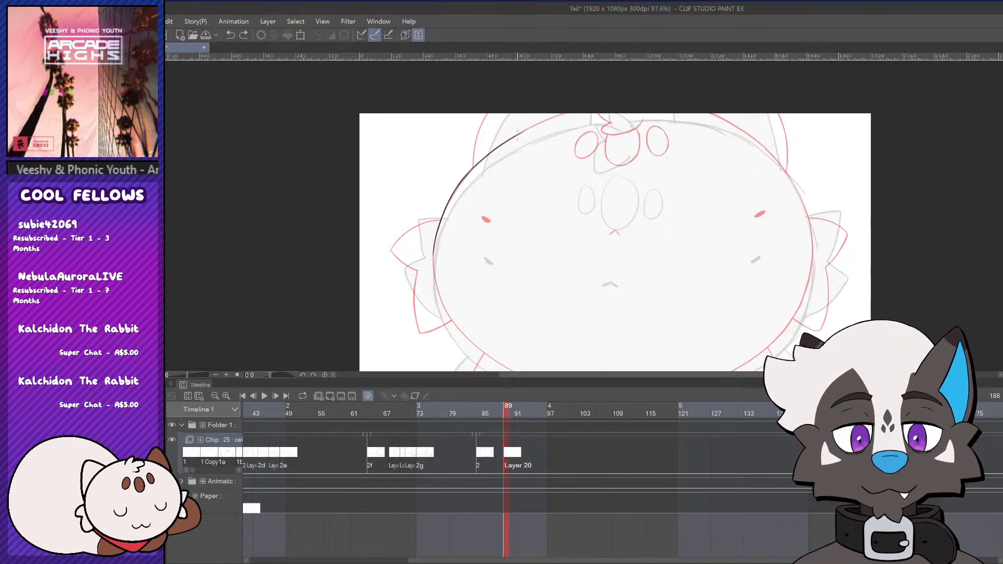
{"action": "left_click_drag", "start_coordinate": [514, 138], "coordinate": [568, 113]}
{"action": "scroll", "coordinate": [555, 150], "scroll_direction": "down", "scroll_amount": 6}
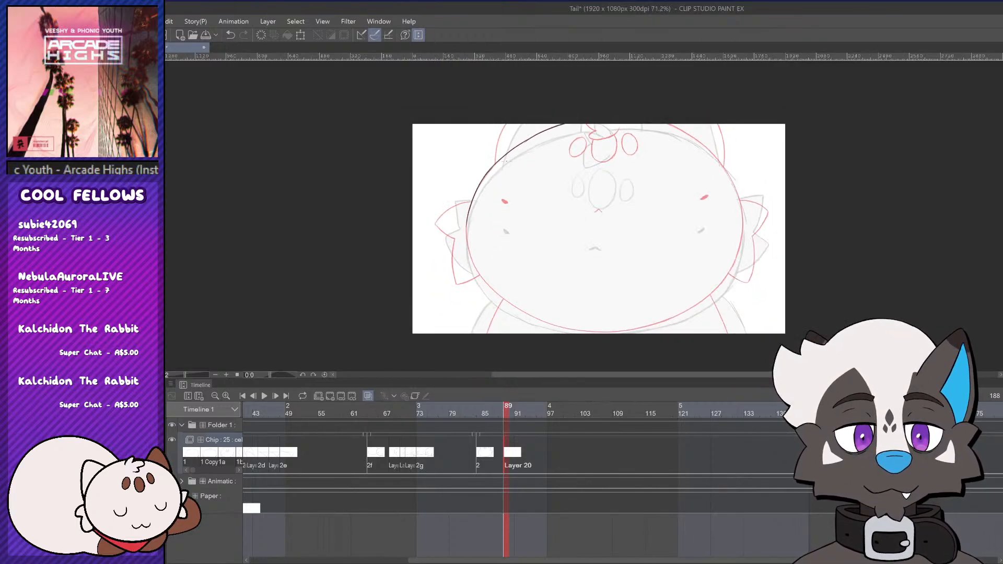
Ink the head's left outline down past the cheek fluff to the body line, turning the canvas about 50 degrees for the stroke
{"action": "scroll", "coordinate": [532, 182], "scroll_direction": "up", "scroll_amount": 5}
{"action": "key", "text": "ctrl+z"}
{"action": "left_click_drag", "start_coordinate": [411, 210], "coordinate": [426, 284]}
{"action": "key", "text": "ctrl+z"}
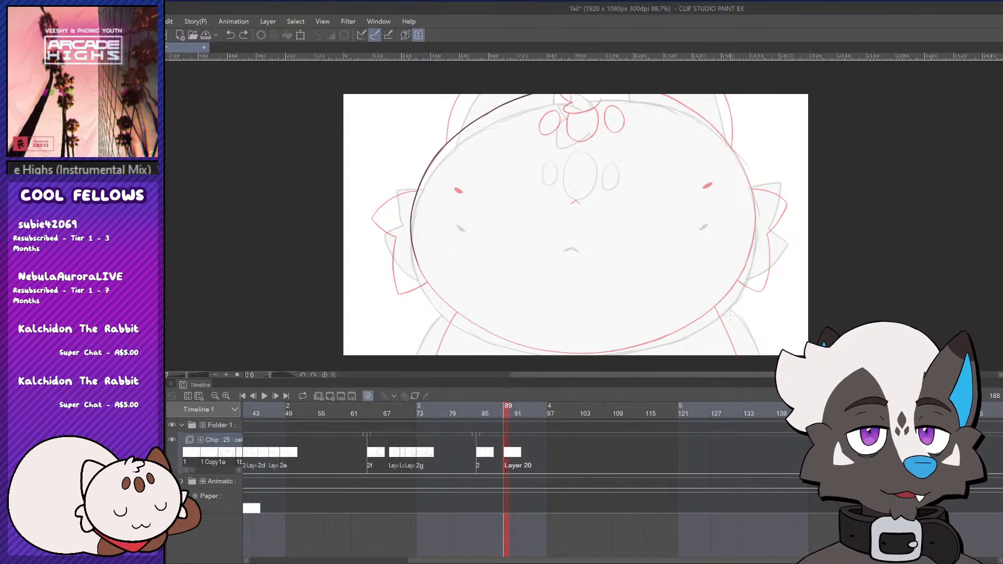
{"action": "left_click_drag", "start_coordinate": [741, 329], "coordinate": [604, 312]}
{"action": "scroll", "coordinate": [436, 166], "scroll_direction": "up", "scroll_amount": 2}
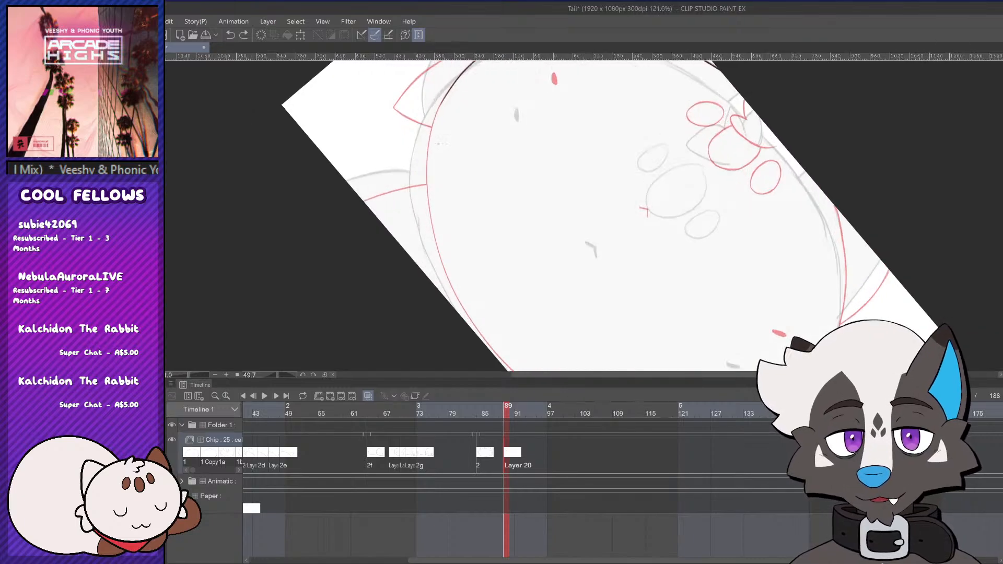
{"action": "key", "text": "ctrl+z"}
{"action": "mouse_move", "coordinate": [442, 97]}
{"action": "left_mouse_down"}
{"action": "mouse_move", "coordinate": [426, 155]}
{"action": "mouse_move", "coordinate": [435, 240]}
{"action": "mouse_move", "coordinate": [427, 207]}
{"action": "mouse_move", "coordinate": [449, 289]}
{"action": "left_mouse_up"}
{"action": "key", "text": "ctrl+z"}
{"action": "key", "text": "ctrl+z"}
{"action": "key", "text": "ctrl+z"}
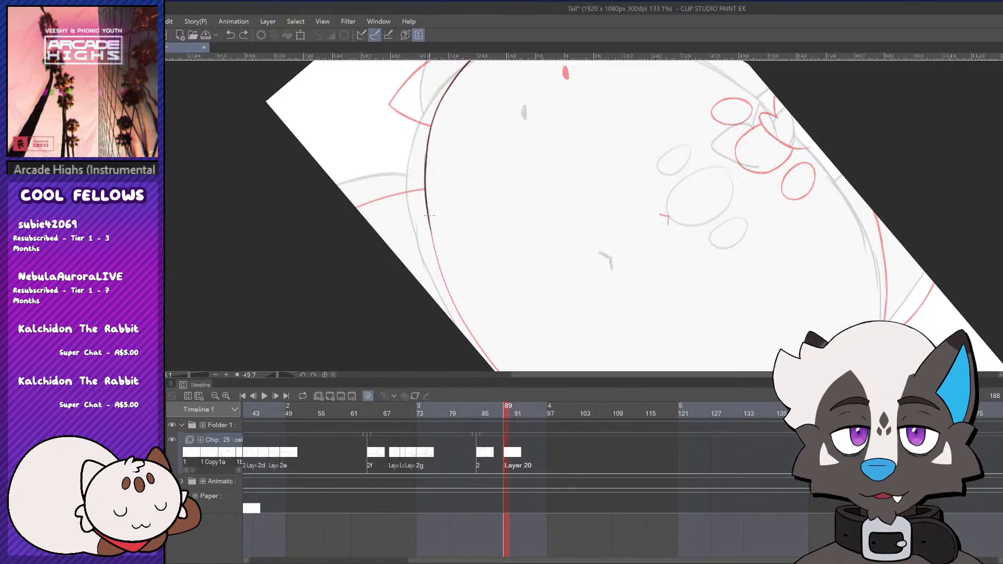
Ink the head's remaining lower-left outline towards the bottom centre along the onion-skin line, and reset the canvas rotation
{"action": "key", "text": "ctrl+z"}
{"action": "left_click_drag", "start_coordinate": [431, 227], "coordinate": [465, 318]}
{"action": "key", "text": "ctrl+z"}
{"action": "key", "text": "ctrl+z"}
{"action": "key", "text": "ctrl+z"}
{"action": "key", "text": "ctrl+z"}
{"action": "left_click_drag", "start_coordinate": [429, 219], "coordinate": [483, 350]}
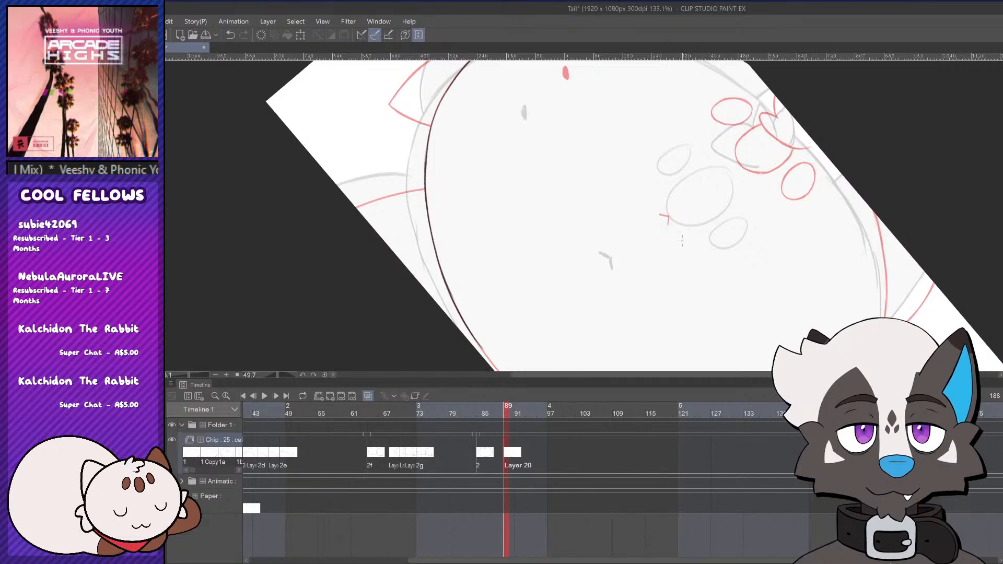
{"action": "left_click_drag", "start_coordinate": [768, 236], "coordinate": [718, 86]}
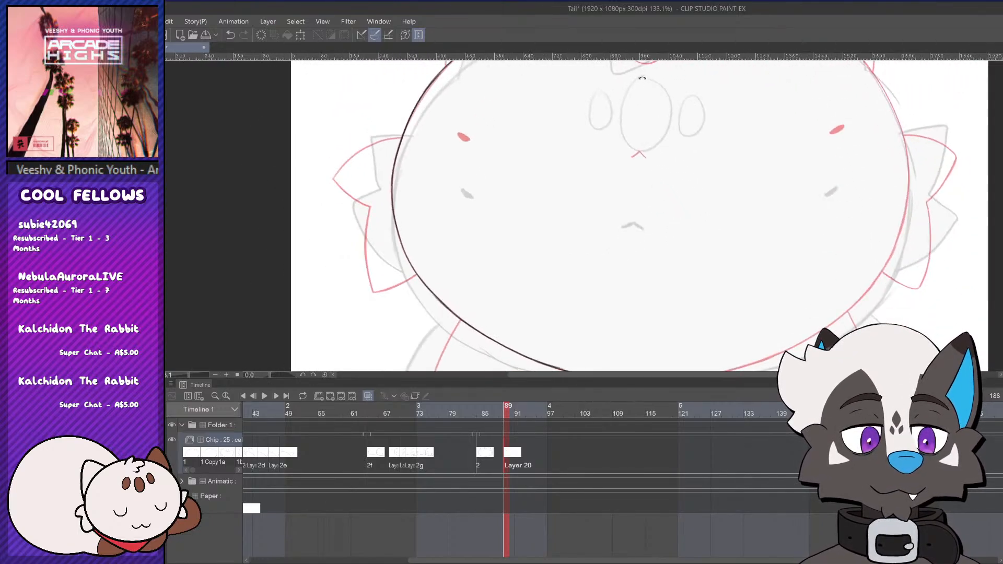
{"action": "scroll", "coordinate": [722, 244], "scroll_direction": "down", "scroll_amount": 1}
{"action": "scroll", "coordinate": [722, 244], "scroll_direction": "down", "scroll_amount": 5}
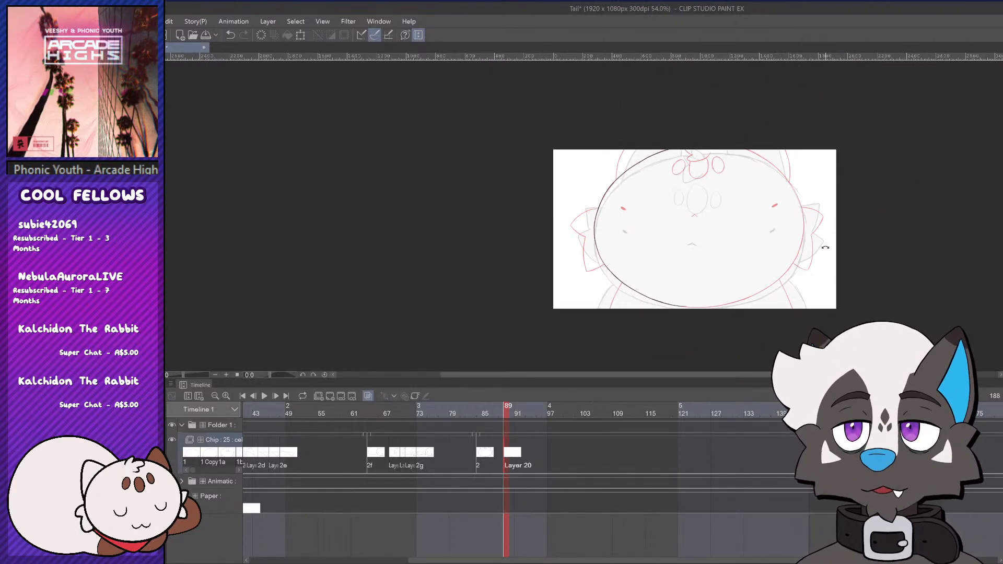
{"action": "scroll", "coordinate": [826, 247], "scroll_direction": "up", "scroll_amount": 3}
{"action": "scroll", "coordinate": [831, 244], "scroll_direction": "down", "scroll_amount": 4}
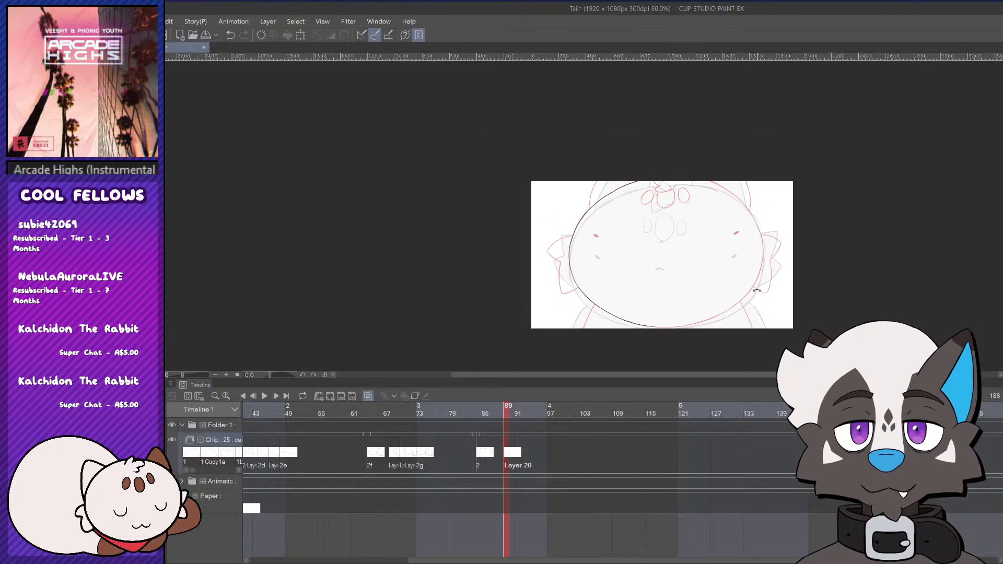
Ink the head's right outline along the red onion-skin line, from the canvas's top edge past the ear and down beside the cheek fluff
{"action": "scroll", "coordinate": [824, 275], "scroll_direction": "up", "scroll_amount": 3}
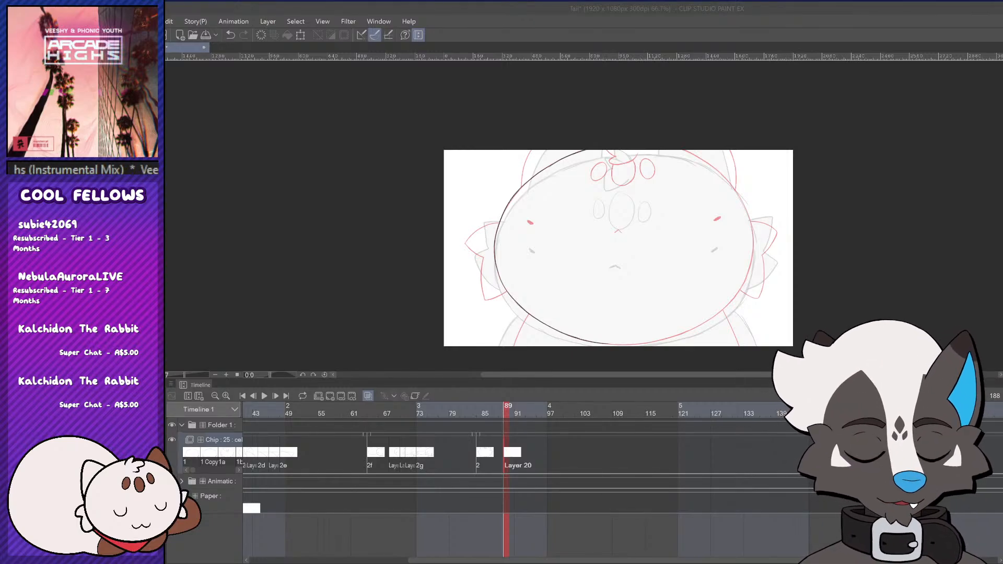
{"action": "scroll", "coordinate": [652, 328], "scroll_direction": "up", "scroll_amount": 1}
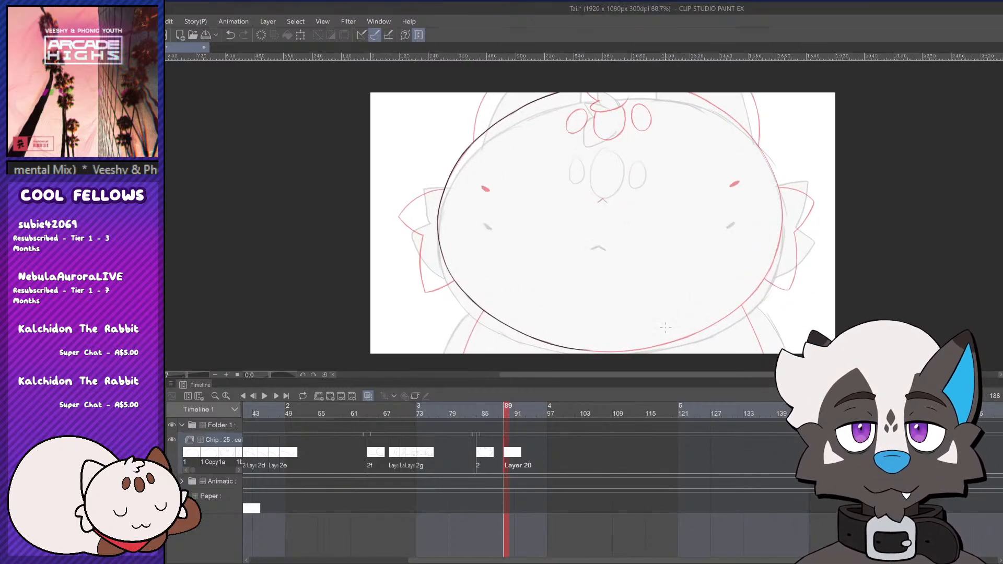
{"action": "scroll", "coordinate": [652, 329], "scroll_direction": "down", "scroll_amount": 1}
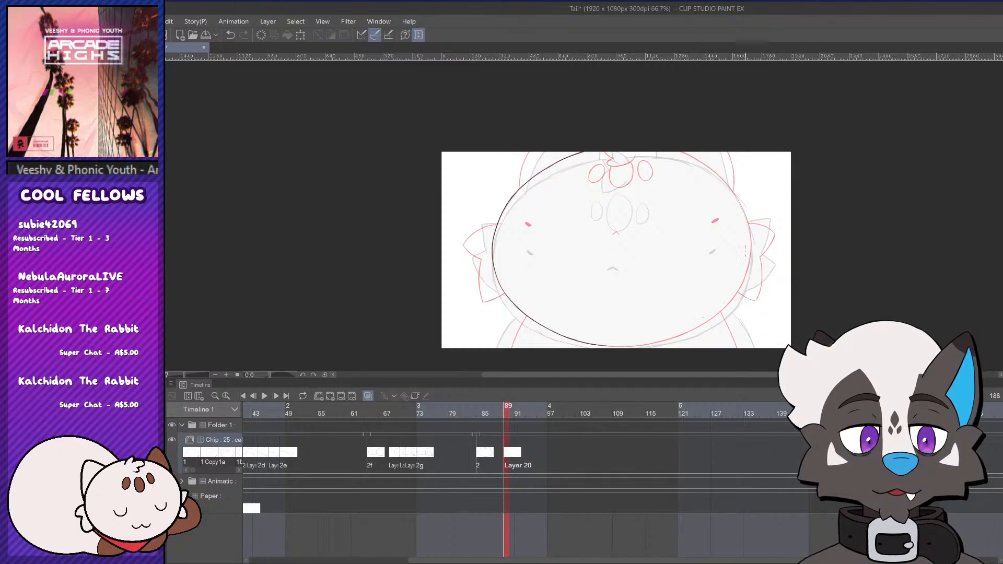
{"action": "scroll", "coordinate": [765, 247], "scroll_direction": "up", "scroll_amount": 2}
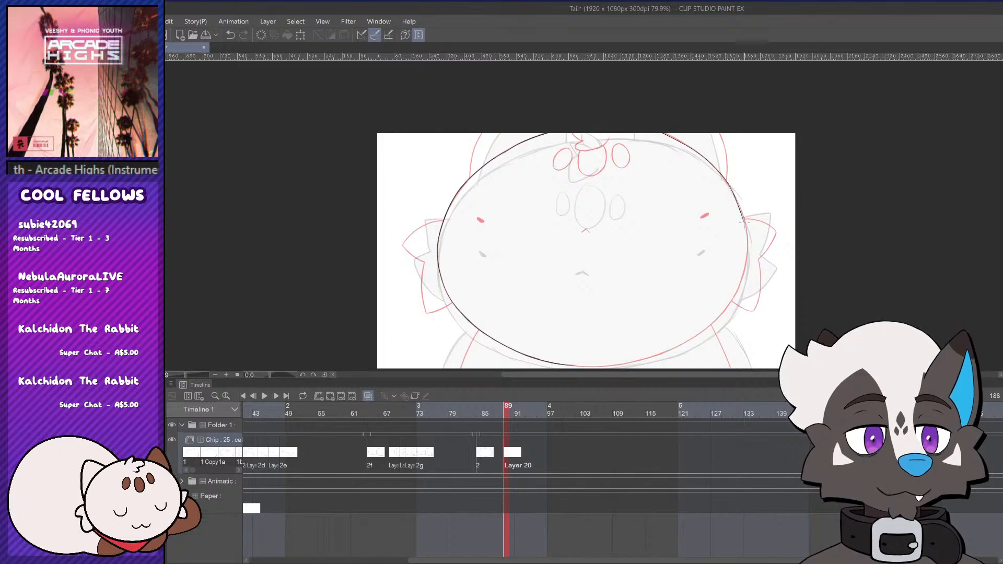
{"action": "scroll", "coordinate": [740, 217], "scroll_direction": "up", "scroll_amount": 3}
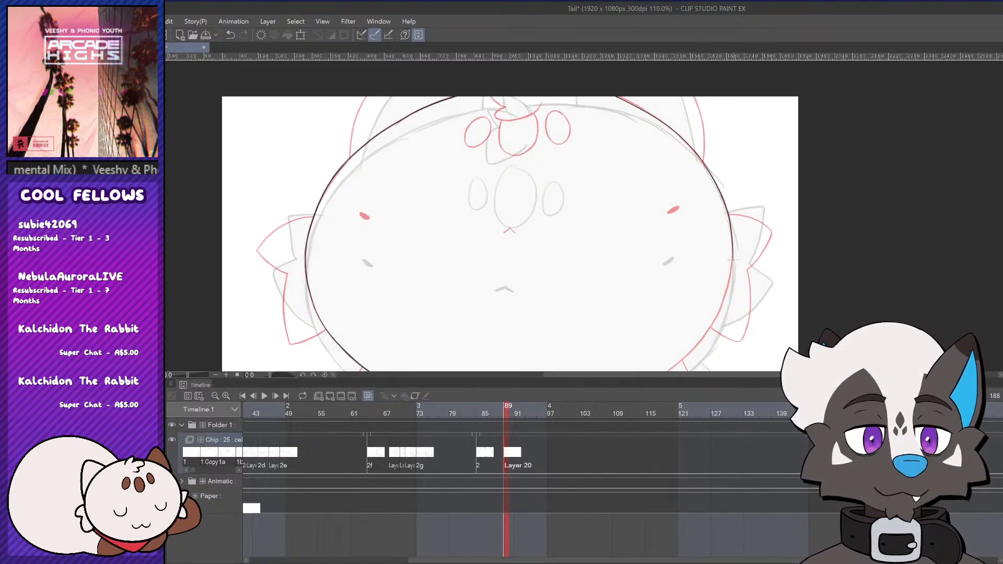
{"action": "scroll", "coordinate": [749, 238], "scroll_direction": "down", "scroll_amount": 3}
{"action": "scroll", "coordinate": [619, 343], "scroll_direction": "up", "scroll_amount": 2}
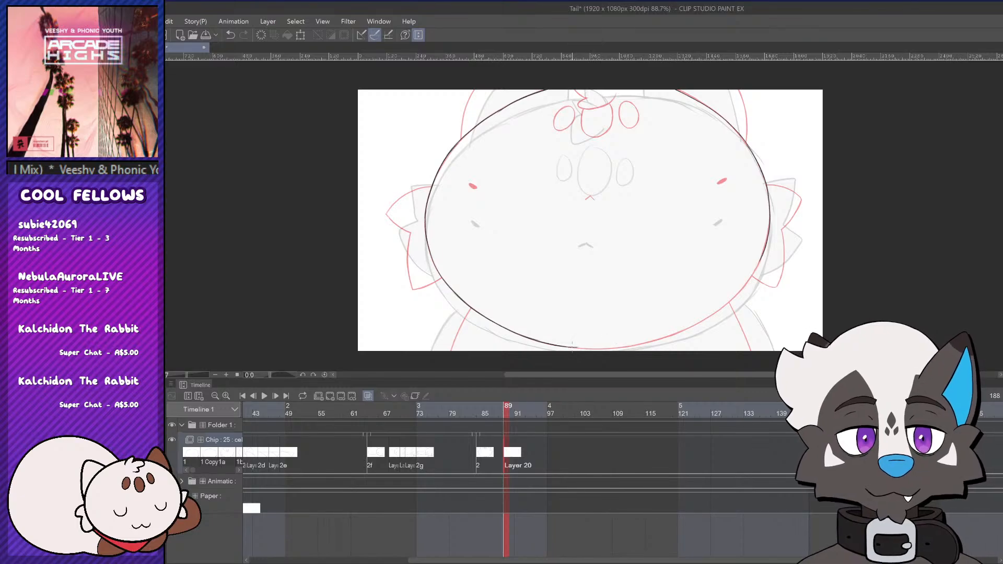
Ink the head's lower-right outline from the bottom centre up to the body line, redoing unsatisfactory strokes
{"action": "left_click_drag", "start_coordinate": [612, 348], "coordinate": [663, 339]}
{"action": "key", "text": "ctrl+z"}
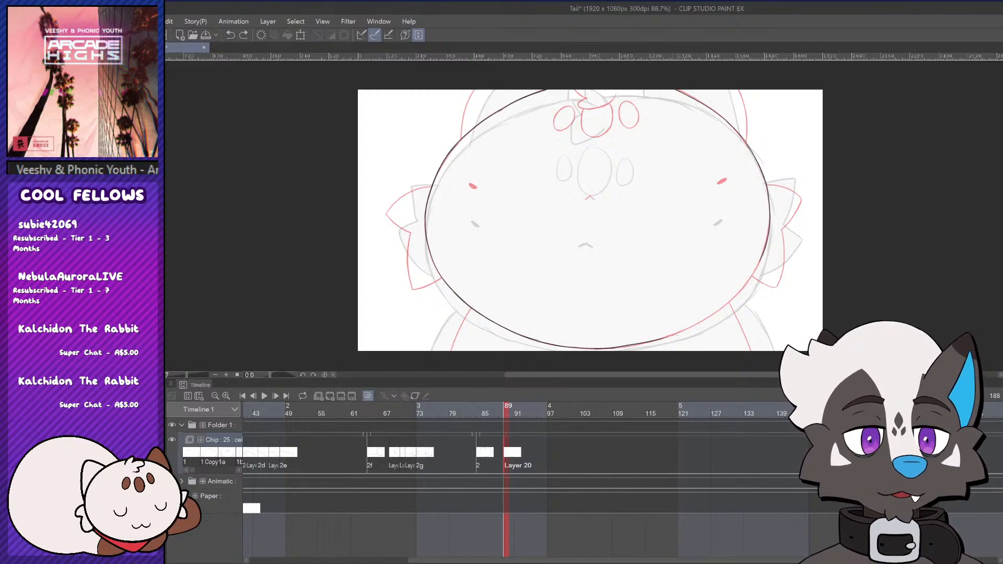
{"action": "key", "text": "ctrl+z"}
{"action": "left_click_drag", "start_coordinate": [599, 350], "coordinate": [675, 335]}
{"action": "key", "text": "ctrl+z"}
{"action": "key", "text": "ctrl+z"}
{"action": "key", "text": "ctrl+z"}
{"action": "key", "text": "ctrl+z"}
{"action": "key", "text": "ctrl+z"}
{"action": "left_click_drag", "start_coordinate": [601, 349], "coordinate": [700, 324]}
{"action": "key", "text": "ctrl+z"}
{"action": "mouse_move", "coordinate": [601, 349]}
{"action": "left_mouse_down"}
{"action": "mouse_move", "coordinate": [718, 315]}
{"action": "mouse_move", "coordinate": [733, 299]}
{"action": "left_mouse_up"}
Close the gap in the head outline below the right cheek fluff, retrying the joining stroke
{"action": "left_click_drag", "start_coordinate": [763, 257], "coordinate": [733, 299]}
{"action": "key", "text": "ctrl+z"}
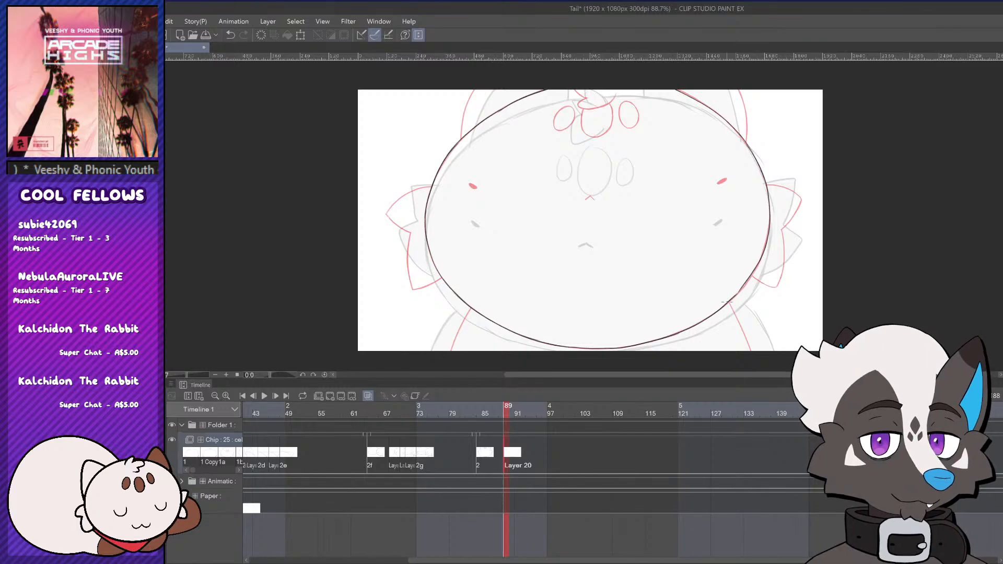
{"action": "mouse_move", "coordinate": [762, 261]}
{"action": "left_mouse_down"}
{"action": "mouse_move", "coordinate": [722, 309]}
{"action": "mouse_move", "coordinate": [748, 282]}
{"action": "mouse_move", "coordinate": [728, 292]}
{"action": "mouse_move", "coordinate": [808, 254]}
{"action": "mouse_move", "coordinate": [724, 302]}
{"action": "left_mouse_up"}
{"action": "key", "text": "ctrl+z"}
{"action": "key", "text": "ctrl+z"}
{"action": "scroll", "coordinate": [794, 258], "scroll_direction": "up", "scroll_amount": 2}
{"action": "key", "text": "ctrl+z"}
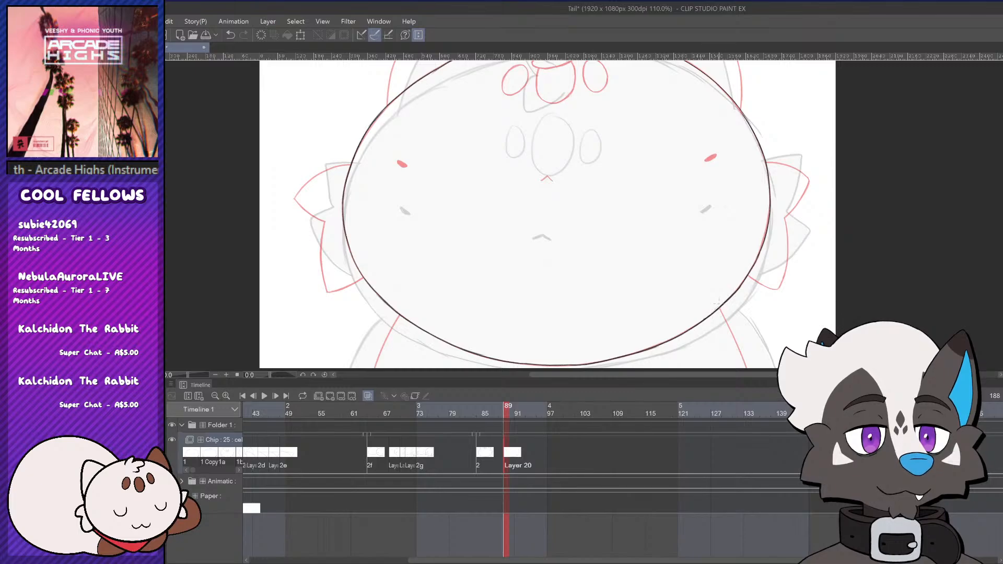
{"action": "scroll", "coordinate": [720, 238], "scroll_direction": "down", "scroll_amount": 5}
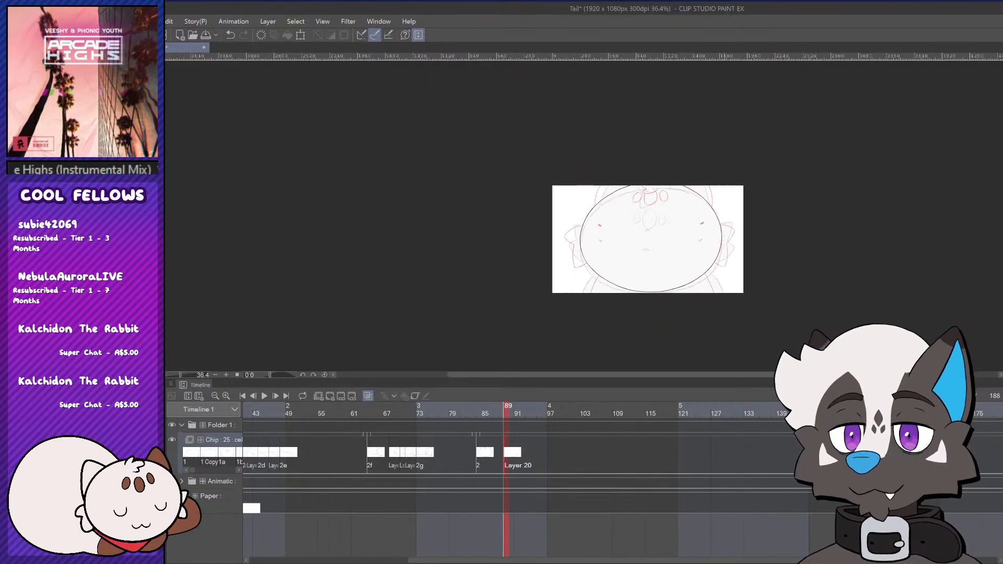
Ink the left forehead oval over its red onion-skin shape, redoing its inner edge
{"action": "scroll", "coordinate": [720, 238], "scroll_direction": "up", "scroll_amount": 2}
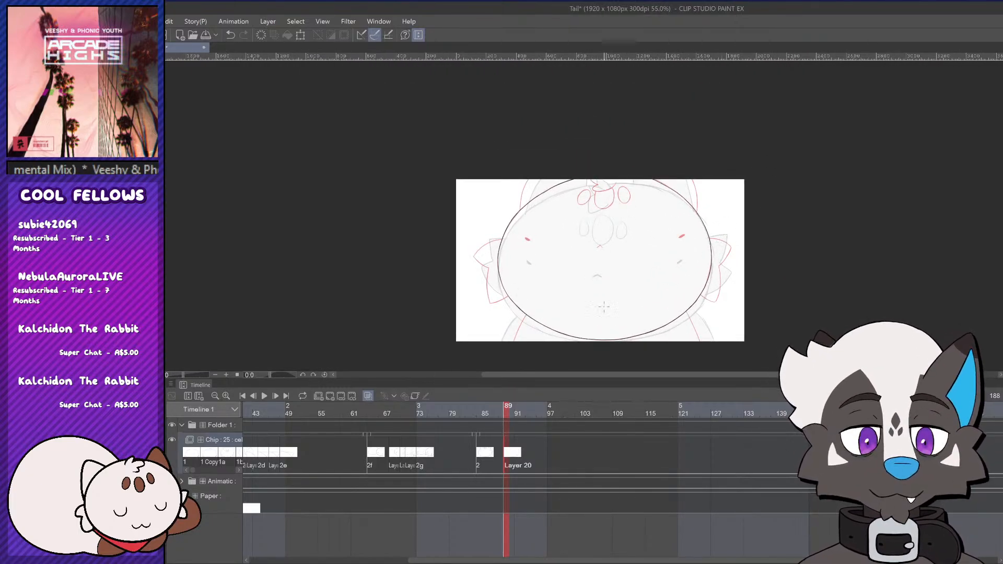
{"action": "scroll", "coordinate": [559, 319], "scroll_direction": "up", "scroll_amount": 1}
{"action": "scroll", "coordinate": [688, 188], "scroll_direction": "up", "scroll_amount": 5}
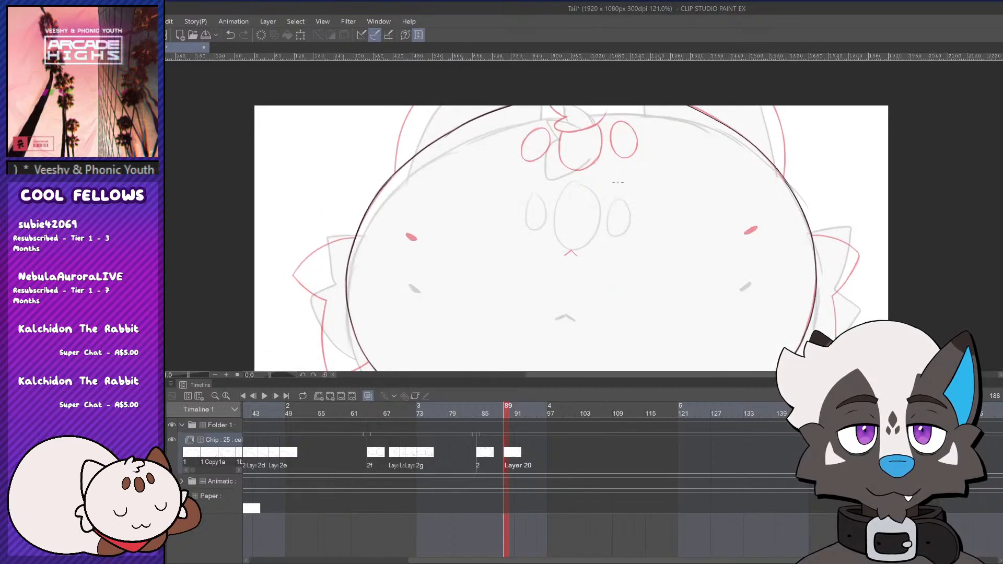
{"action": "mouse_move", "coordinate": [514, 118]}
{"action": "left_mouse_down"}
{"action": "mouse_move", "coordinate": [476, 144]}
{"action": "mouse_move", "coordinate": [479, 160]}
{"action": "mouse_move", "coordinate": [501, 118]}
{"action": "mouse_move", "coordinate": [481, 138]}
{"action": "mouse_move", "coordinate": [492, 166]}
{"action": "left_mouse_up"}
{"action": "key", "text": "ctrl+z"}
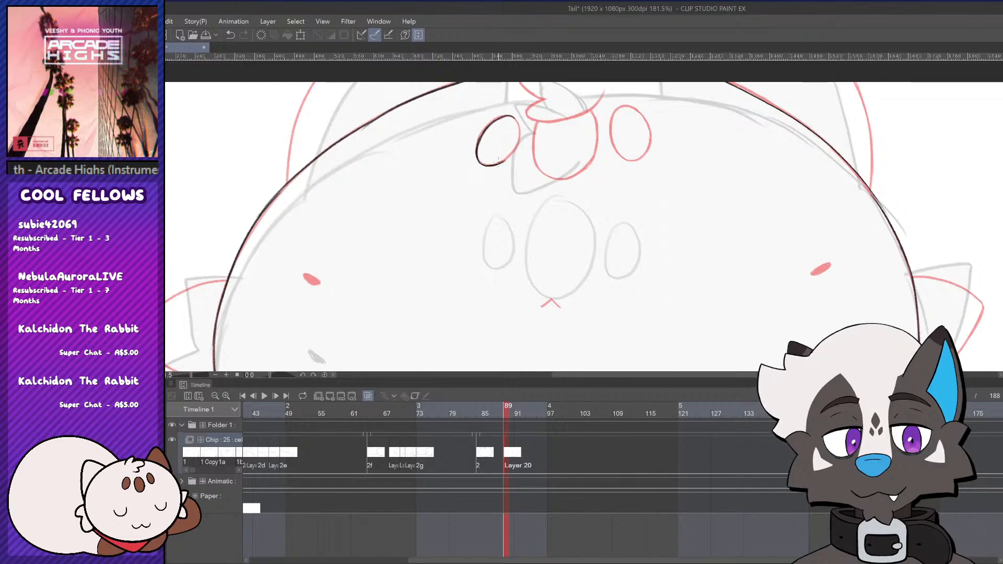
{"action": "mouse_move", "coordinate": [519, 134]}
{"action": "left_mouse_down"}
{"action": "mouse_move", "coordinate": [516, 146]}
{"action": "mouse_move", "coordinate": [519, 132]}
{"action": "left_mouse_up"}
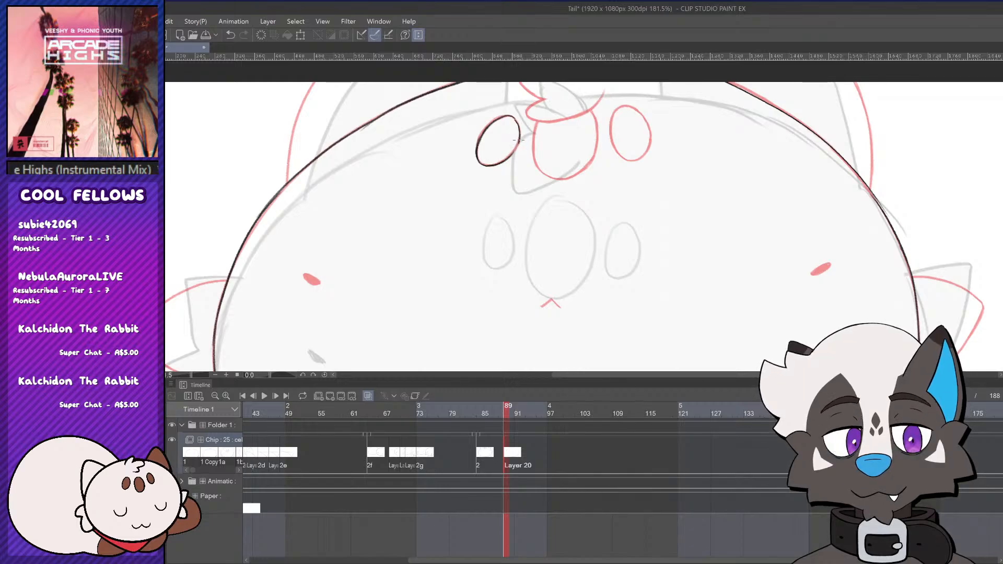
{"action": "scroll", "coordinate": [547, 169], "scroll_direction": "down", "scroll_amount": 6}
{"action": "scroll", "coordinate": [542, 171], "scroll_direction": "up", "scroll_amount": 8}
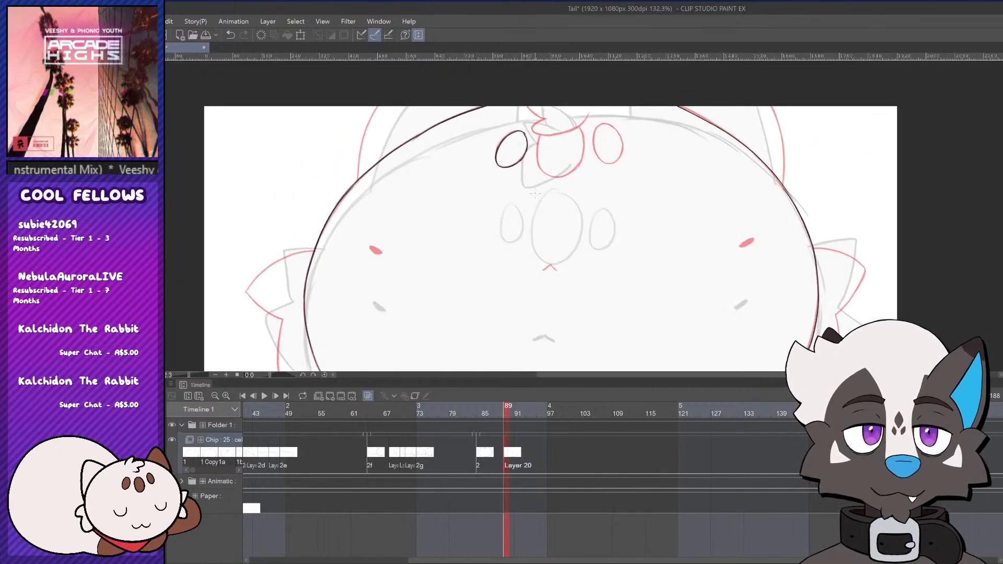
{"action": "key", "text": "ctrl+z"}
{"action": "left_click_drag", "start_coordinate": [517, 115], "coordinate": [518, 117]}
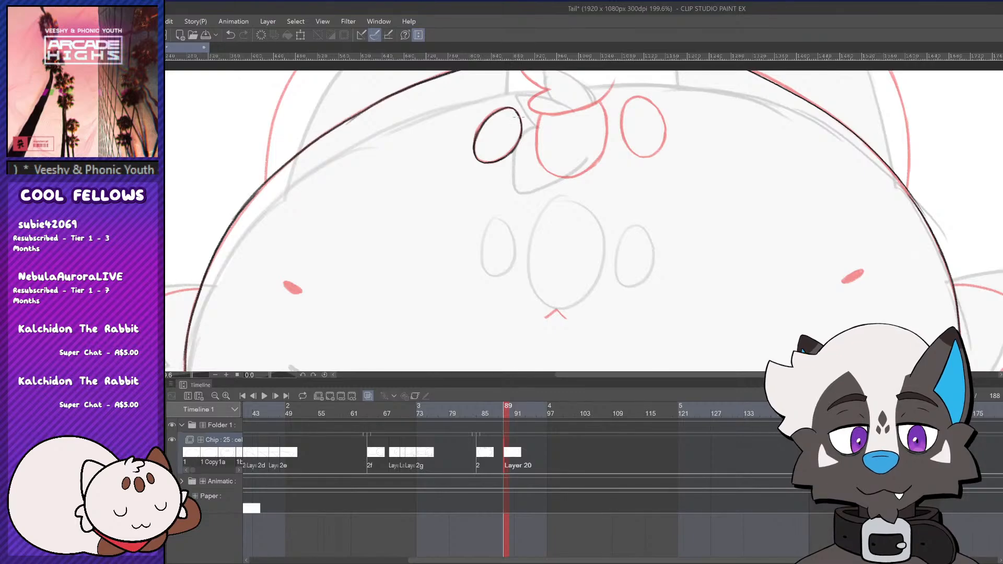
{"action": "scroll", "coordinate": [521, 122], "scroll_direction": "down", "scroll_amount": 6}
{"action": "scroll", "coordinate": [621, 168], "scroll_direction": "up", "scroll_amount": 4}
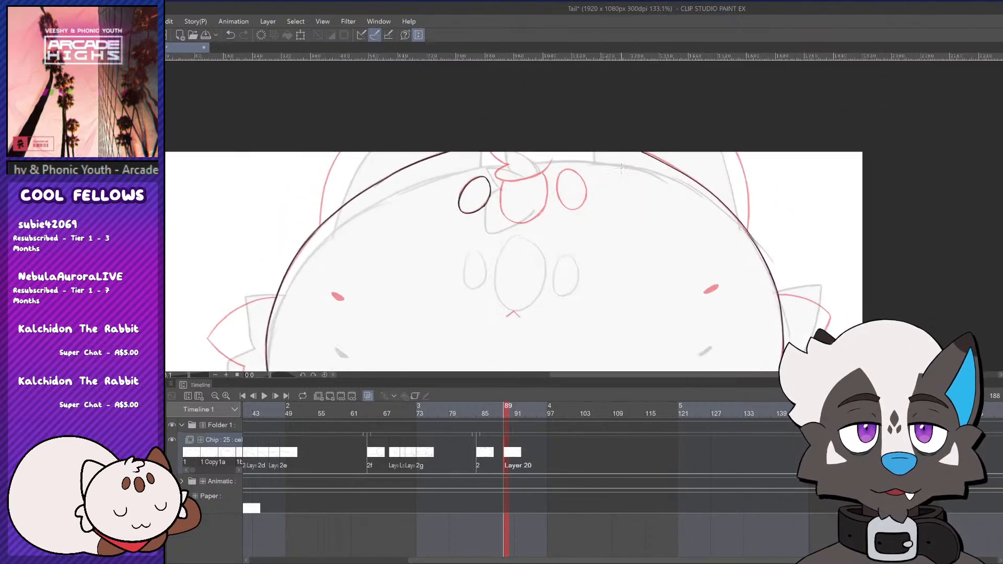
Ink the left side and top curve of the central forehead oval, redoing strokes that miss the onion-skin shape
{"action": "scroll", "coordinate": [504, 199], "scroll_direction": "up", "scroll_amount": 2}
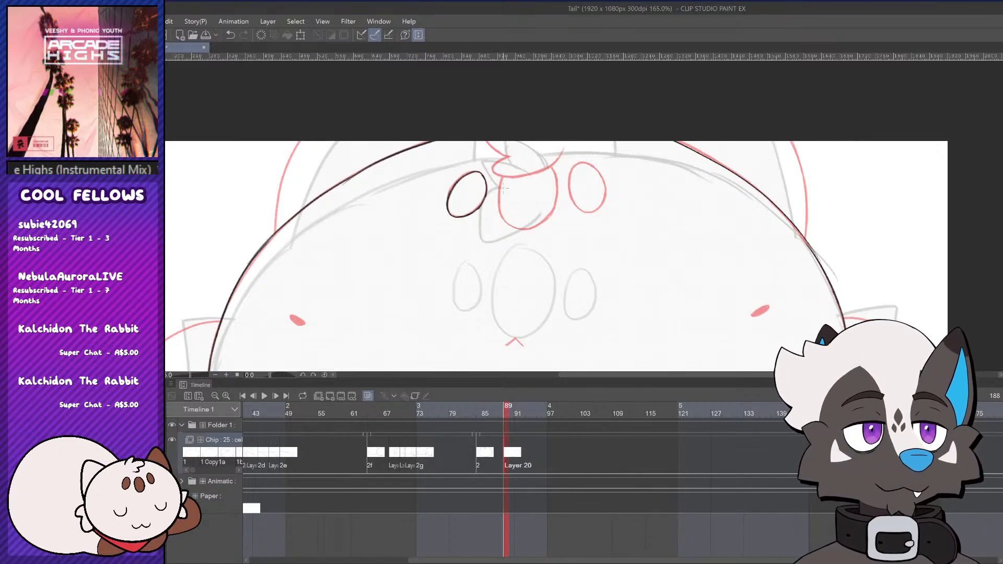
{"action": "scroll", "coordinate": [558, 141], "scroll_direction": "up", "scroll_amount": 1}
{"action": "mouse_move", "coordinate": [515, 160]}
{"action": "left_mouse_down"}
{"action": "mouse_move", "coordinate": [496, 178]}
{"action": "mouse_move", "coordinate": [496, 231]}
{"action": "left_mouse_up"}
{"action": "key", "text": "ctrl+z"}
{"action": "key", "text": "ctrl+z"}
{"action": "key", "text": "ctrl+z"}
{"action": "key", "text": "ctrl+z"}
{"action": "mouse_move", "coordinate": [494, 189]}
{"action": "left_mouse_down"}
{"action": "mouse_move", "coordinate": [496, 228]}
{"action": "mouse_move", "coordinate": [519, 237]}
{"action": "left_mouse_up"}
{"action": "key", "text": "ctrl+z"}
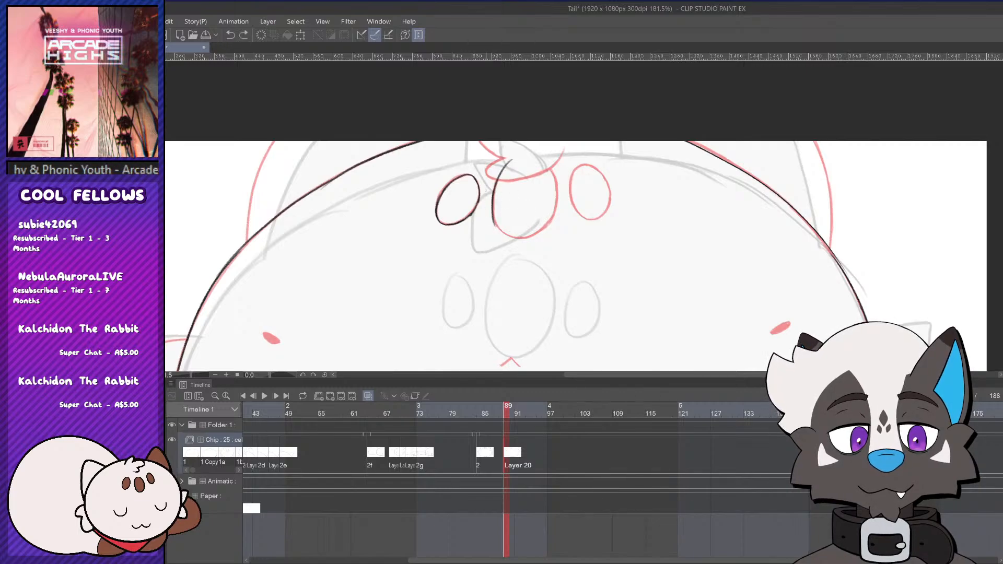
{"action": "key", "text": "ctrl+z"}
{"action": "key", "text": "ctrl+z"}
{"action": "mouse_move", "coordinate": [496, 180]}
{"action": "left_mouse_down"}
{"action": "mouse_move", "coordinate": [495, 212]}
{"action": "mouse_move", "coordinate": [502, 166]}
{"action": "mouse_move", "coordinate": [538, 152]}
{"action": "mouse_move", "coordinate": [556, 182]}
{"action": "mouse_move", "coordinate": [545, 154]}
{"action": "left_mouse_up"}
{"action": "key", "text": "ctrl+z"}
{"action": "key", "text": "ctrl+z"}
{"action": "key", "text": "ctrl+z"}
{"action": "key", "text": "ctrl+z"}
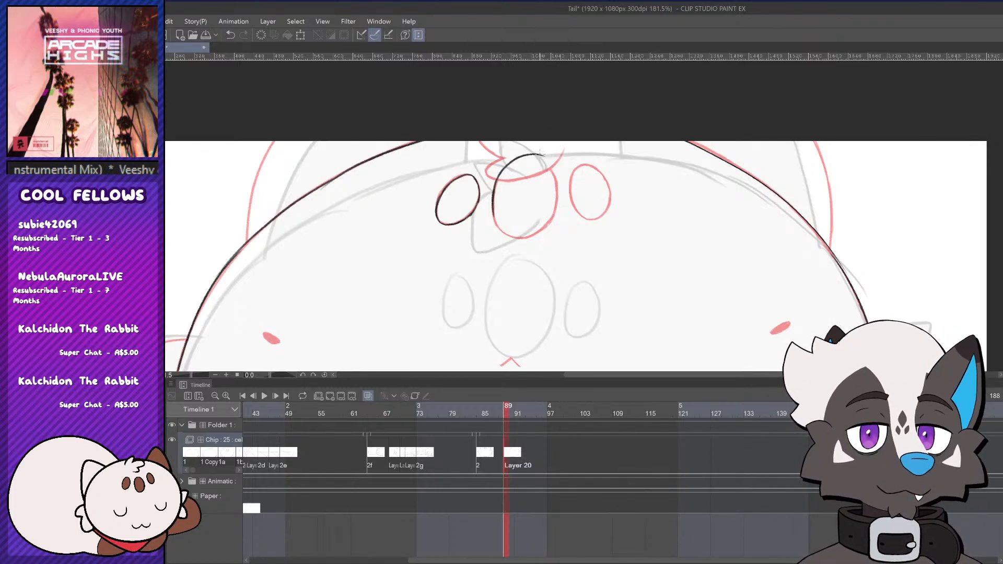
Ink the right side and bottom of the central forehead oval to close the shape, redoing unsatisfactory strokes
{"action": "mouse_move", "coordinate": [536, 155]}
{"action": "left_mouse_down"}
{"action": "mouse_move", "coordinate": [558, 180]}
{"action": "mouse_move", "coordinate": [555, 210]}
{"action": "left_mouse_up"}
{"action": "key", "text": "ctrl+z"}
{"action": "mouse_move", "coordinate": [493, 205]}
{"action": "left_mouse_down"}
{"action": "mouse_move", "coordinate": [514, 237]}
{"action": "mouse_move", "coordinate": [503, 234]}
{"action": "mouse_move", "coordinate": [496, 224]}
{"action": "mouse_move", "coordinate": [540, 235]}
{"action": "mouse_move", "coordinate": [557, 202]}
{"action": "left_mouse_up"}
{"action": "key", "text": "ctrl+z"}
{"action": "key", "text": "ctrl+z"}
{"action": "key", "text": "ctrl+z"}
{"action": "key", "text": "ctrl+z"}
{"action": "key", "text": "ctrl+z"}
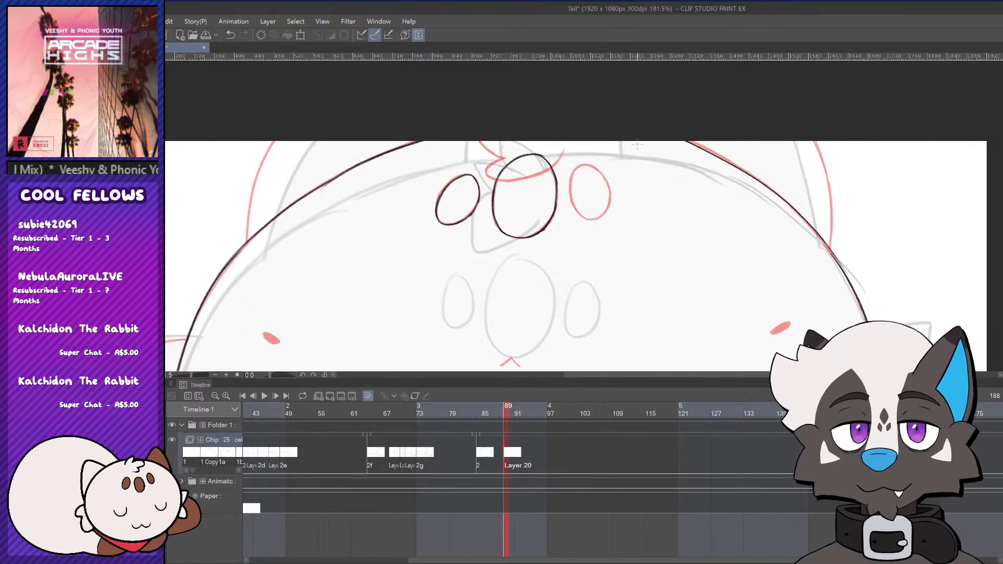
Ink the right forehead oval over its red onion-skin shape, redoing unsatisfactory strokes
{"action": "scroll", "coordinate": [610, 105], "scroll_direction": "down", "scroll_amount": 1}
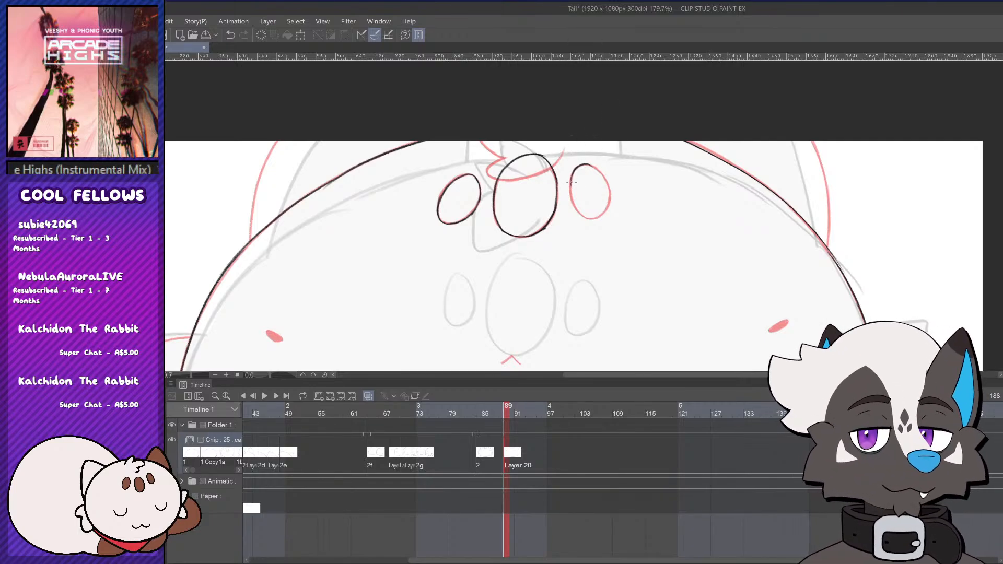
{"action": "left_click_drag", "start_coordinate": [572, 180], "coordinate": [580, 215]}
{"action": "mouse_move", "coordinate": [586, 165]}
{"action": "left_mouse_down"}
{"action": "mouse_move", "coordinate": [608, 198]}
{"action": "mouse_move", "coordinate": [578, 212]}
{"action": "mouse_move", "coordinate": [592, 220]}
{"action": "mouse_move", "coordinate": [579, 213]}
{"action": "mouse_move", "coordinate": [608, 196]}
{"action": "left_mouse_up"}
{"action": "key", "text": "ctrl+z"}
{"action": "key", "text": "ctrl+z"}
{"action": "key", "text": "ctrl+z"}
{"action": "key", "text": "ctrl+z"}
{"action": "key", "text": "ctrl+z"}
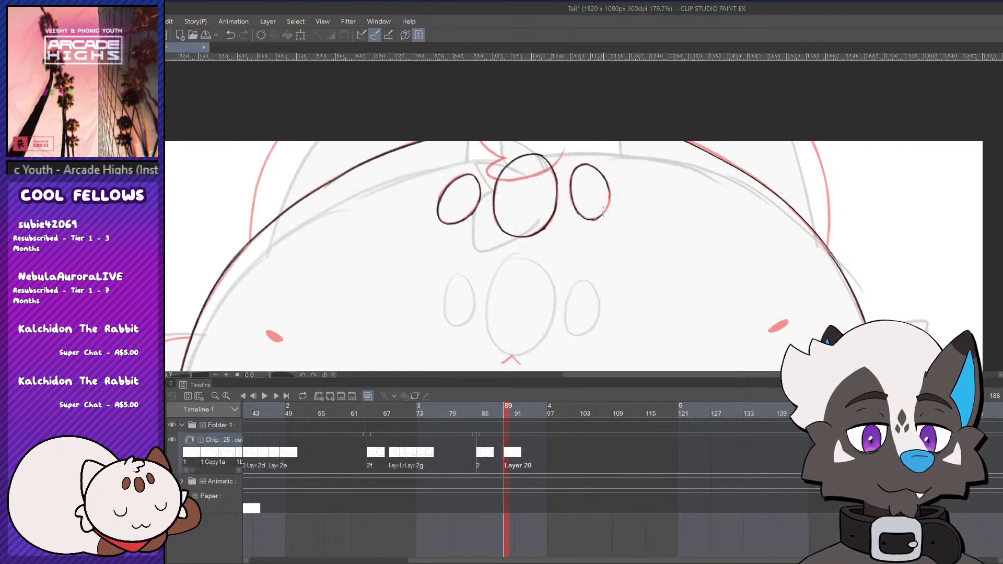
{"action": "scroll", "coordinate": [648, 189], "scroll_direction": "down", "scroll_amount": 3}
{"action": "scroll", "coordinate": [651, 189], "scroll_direction": "down", "scroll_amount": 8}
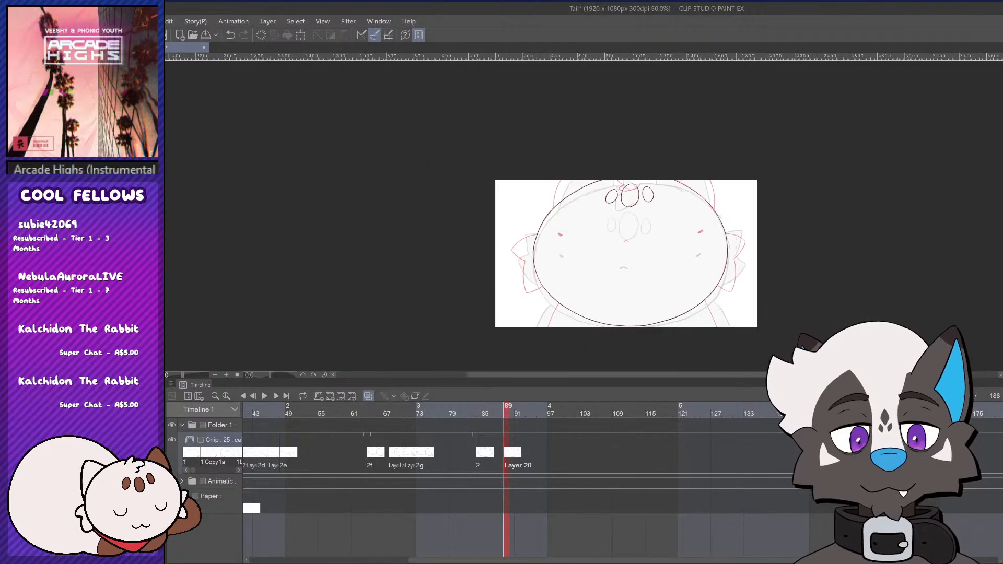
Shift the whole face drawing slightly down, and lower and slightly stretch the three lassoed forehead ovals onto the middle of the face
{"action": "scroll", "coordinate": [721, 263], "scroll_direction": "up", "scroll_amount": 4}
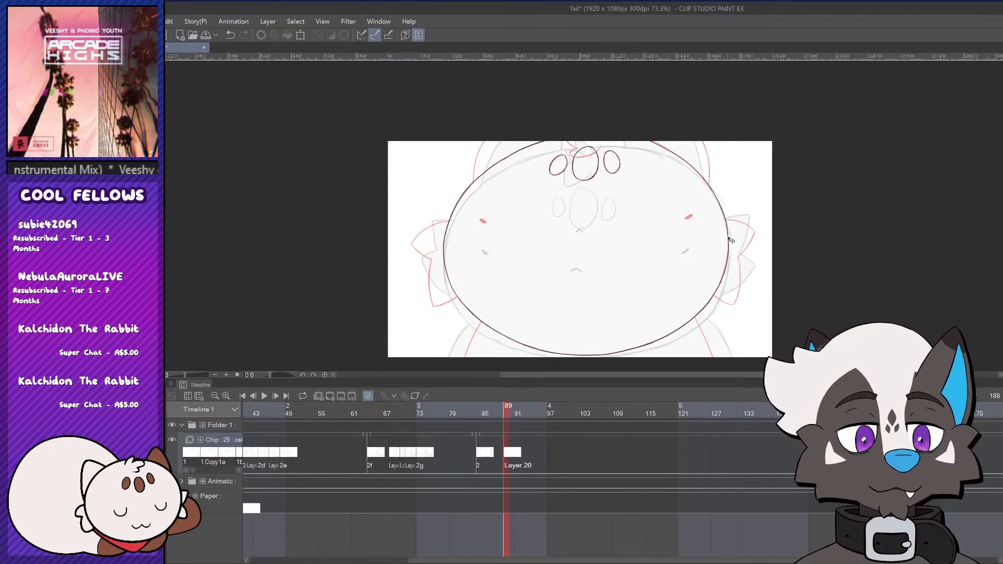
{"action": "left_click_drag", "start_coordinate": [729, 237], "coordinate": [731, 248]}
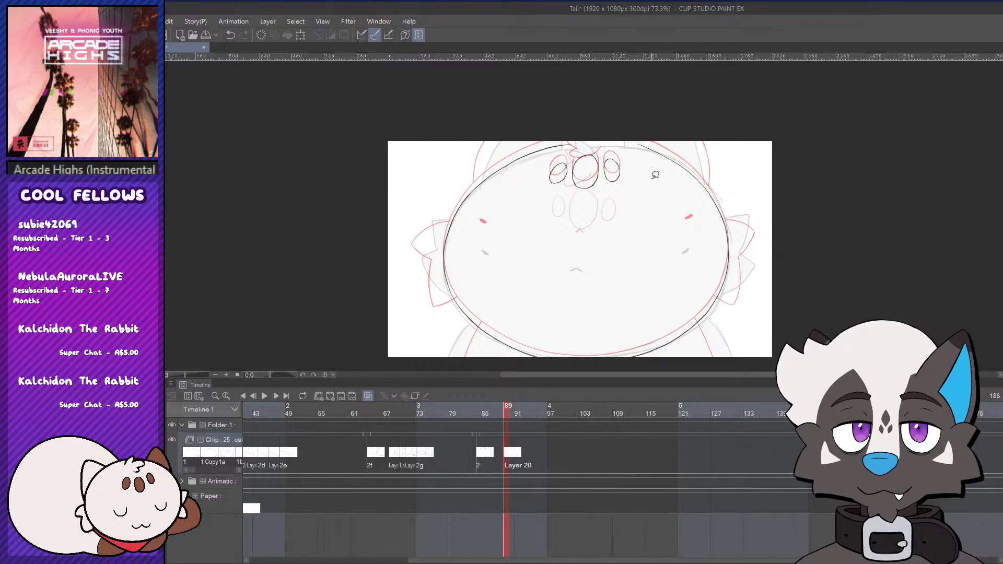
{"action": "mouse_move", "coordinate": [655, 178]}
{"action": "left_mouse_down"}
{"action": "mouse_move", "coordinate": [585, 145]}
{"action": "mouse_move", "coordinate": [496, 194]}
{"action": "mouse_move", "coordinate": [468, 240]}
{"action": "mouse_move", "coordinate": [545, 306]}
{"action": "mouse_move", "coordinate": [683, 276]}
{"action": "mouse_move", "coordinate": [695, 208]}
{"action": "left_mouse_up"}
{"action": "left_click", "coordinate": [633, 325]}
{"action": "left_click_drag", "start_coordinate": [663, 238], "coordinate": [664, 282]}
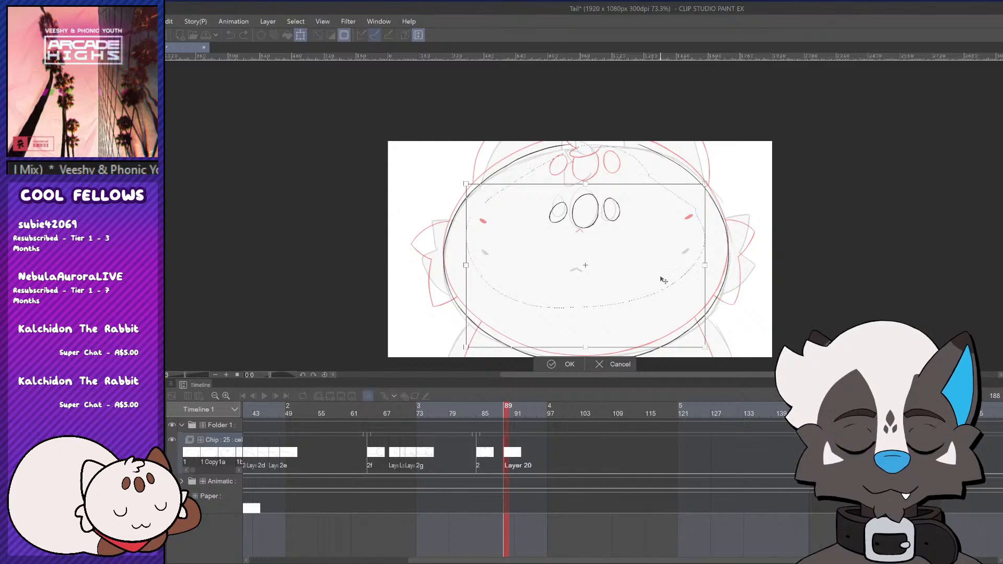
{"action": "left_click_drag", "start_coordinate": [585, 185], "coordinate": [585, 177]}
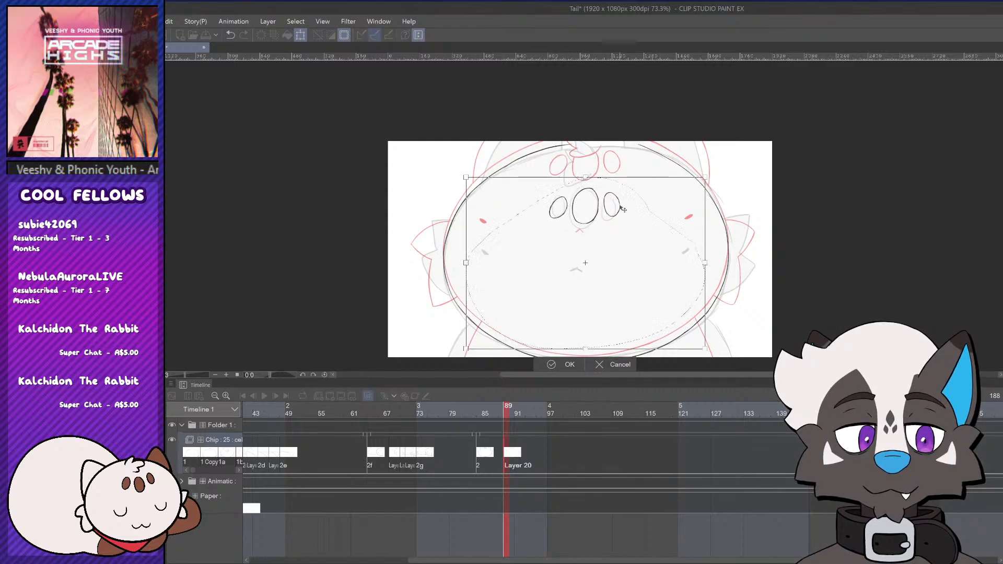
{"action": "left_click_drag", "start_coordinate": [657, 246], "coordinate": [657, 250]}
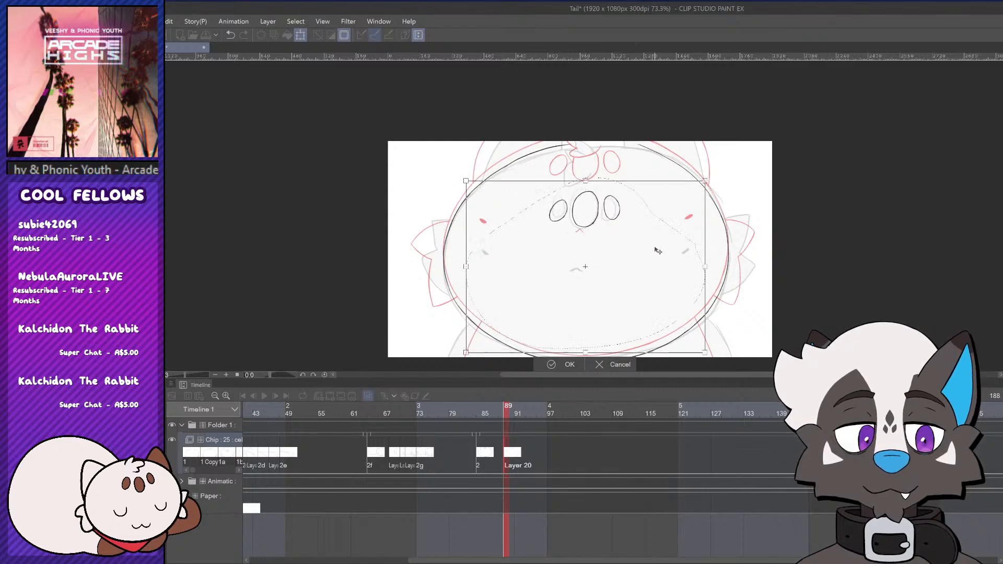
{"action": "left_click", "coordinate": [571, 364]}
{"action": "left_click", "coordinate": [525, 350]}
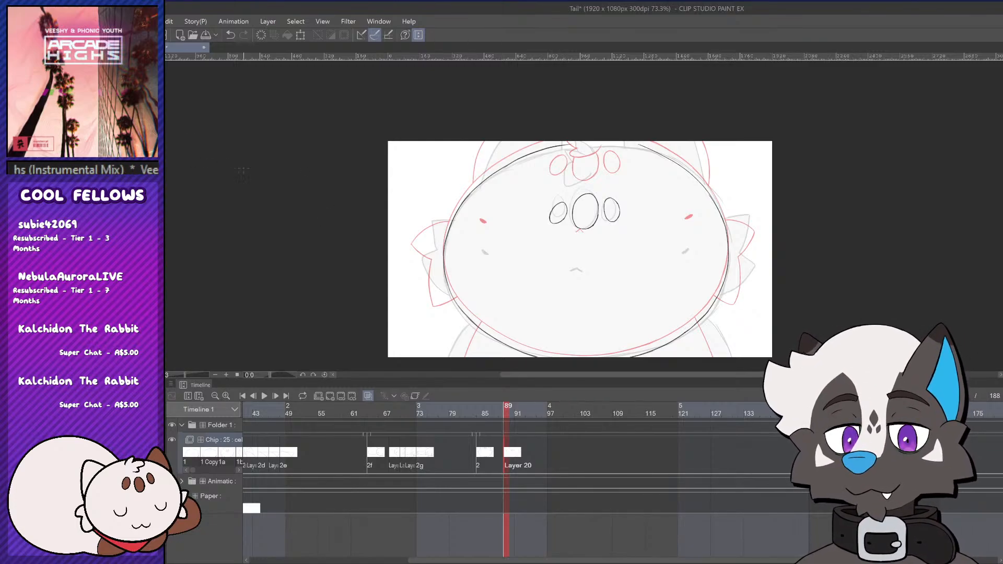
Ink the right eye mark, replacing the attempt over the red onion-skin mark with one over the lower grey mark
{"action": "scroll", "coordinate": [594, 258], "scroll_direction": "up", "scroll_amount": 4}
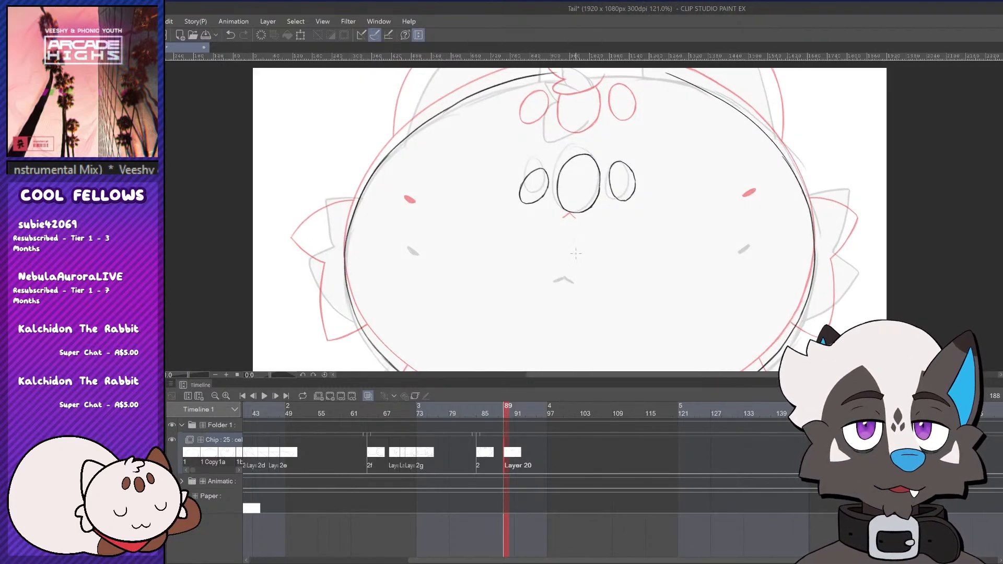
{"action": "scroll", "coordinate": [779, 154], "scroll_direction": "up", "scroll_amount": 2}
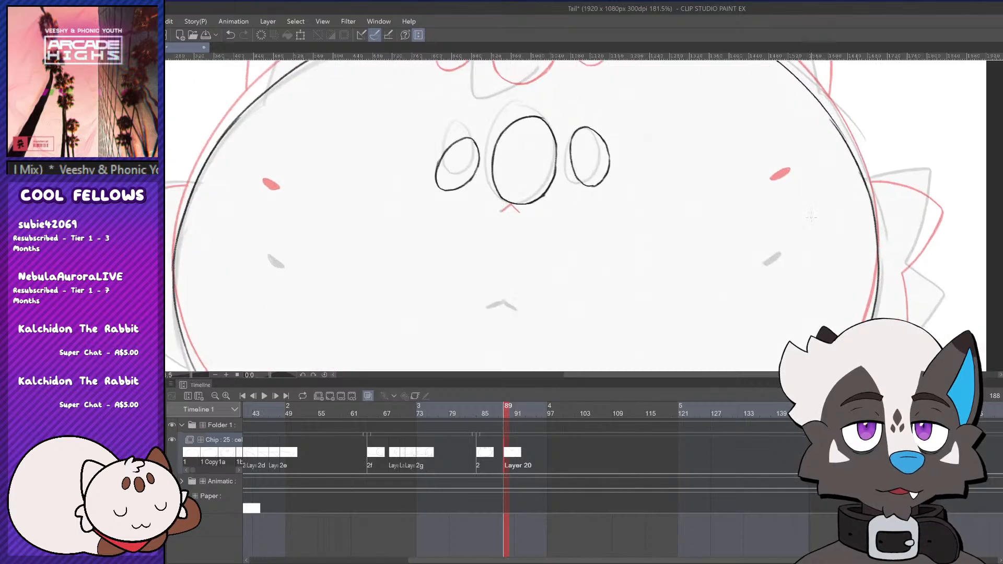
{"action": "left_click_drag", "start_coordinate": [766, 176], "coordinate": [782, 166]}
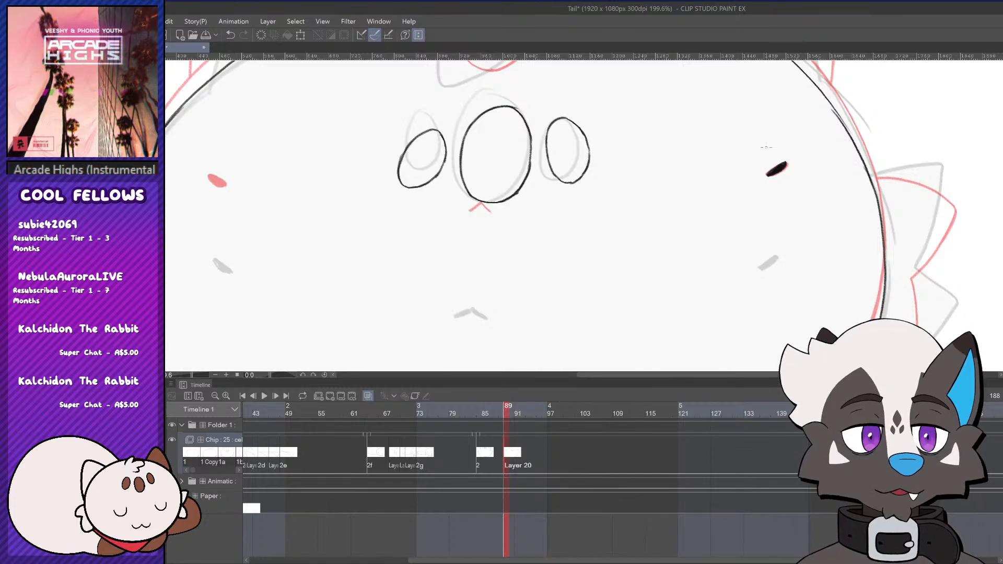
{"action": "scroll", "coordinate": [534, 254], "scroll_direction": "down", "scroll_amount": 3}
{"action": "scroll", "coordinate": [339, 204], "scroll_direction": "up", "scroll_amount": 3}
{"action": "scroll", "coordinate": [355, 226], "scroll_direction": "down", "scroll_amount": 3}
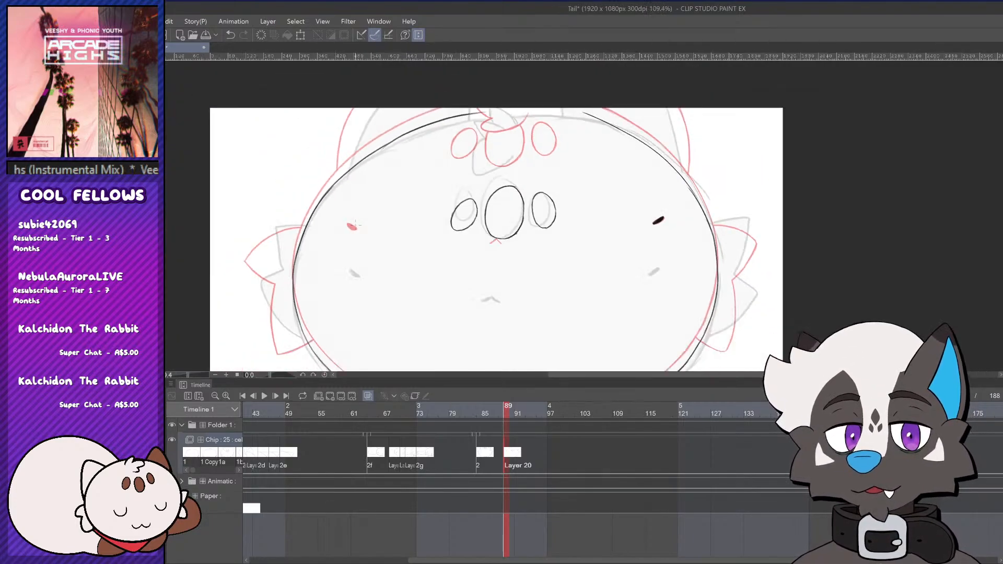
{"action": "scroll", "coordinate": [851, 226], "scroll_direction": "up", "scroll_amount": 2}
{"action": "key", "text": "ctrl+z"}
{"action": "left_click_drag", "start_coordinate": [799, 298], "coordinate": [812, 289]}
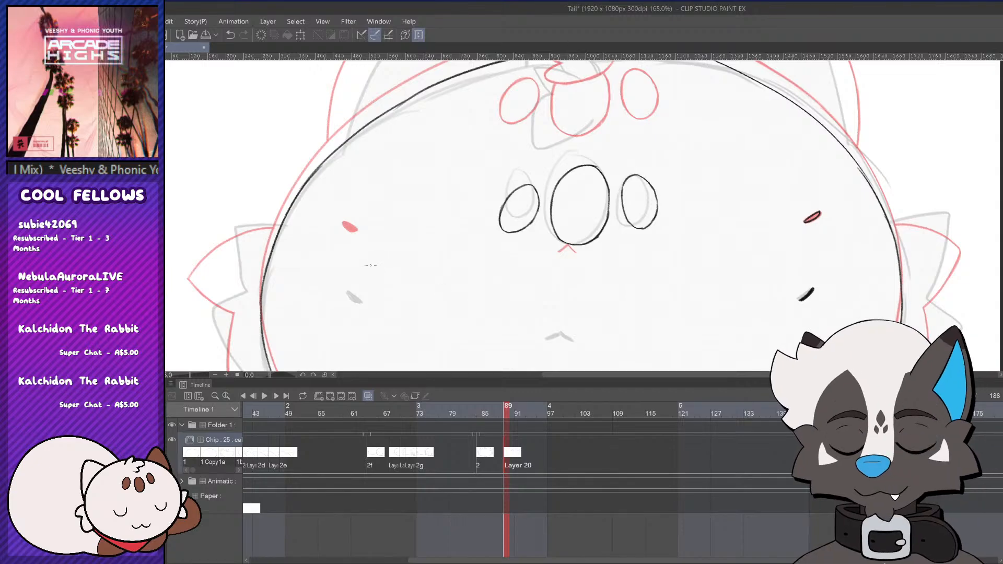
Ink the left eye mark over the lower grey sketch mark and save the file
{"action": "left_click_drag", "start_coordinate": [346, 290], "coordinate": [357, 303]}
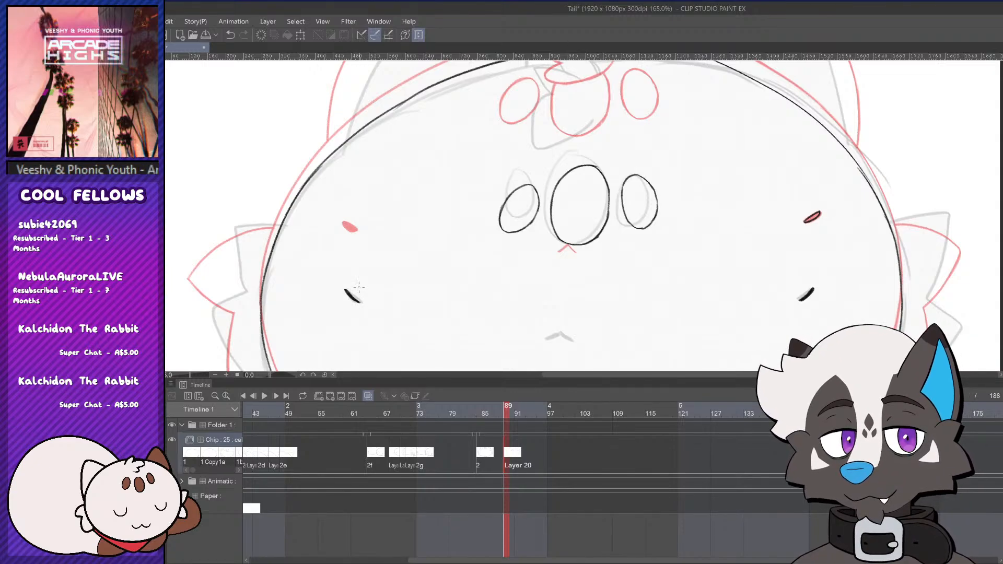
{"action": "scroll", "coordinate": [359, 287], "scroll_direction": "down", "scroll_amount": 7}
{"action": "scroll", "coordinate": [593, 329], "scroll_direction": "up", "scroll_amount": 1}
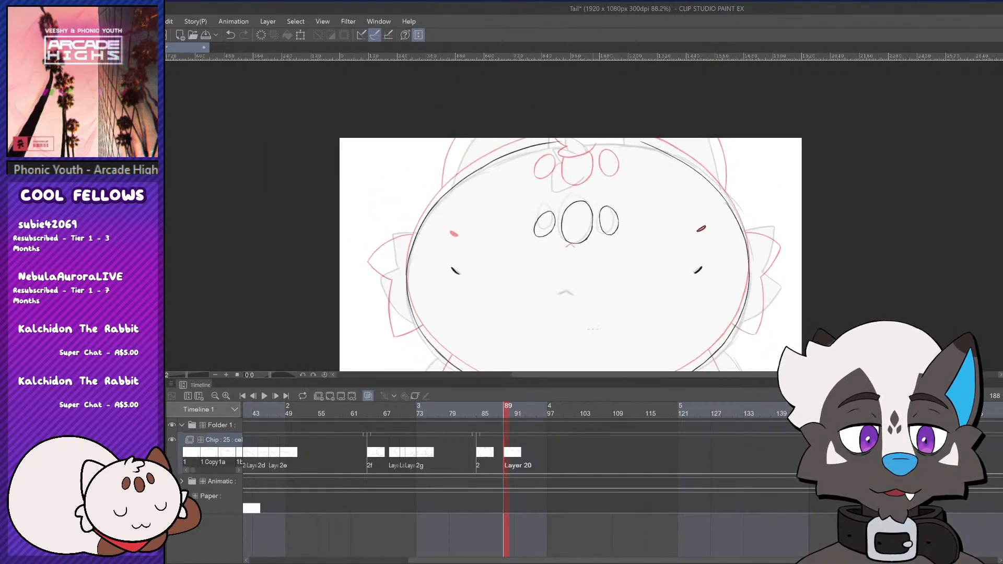
{"action": "scroll", "coordinate": [594, 329], "scroll_direction": "up", "scroll_amount": 3}
{"action": "scroll", "coordinate": [487, 196], "scroll_direction": "down", "scroll_amount": 1}
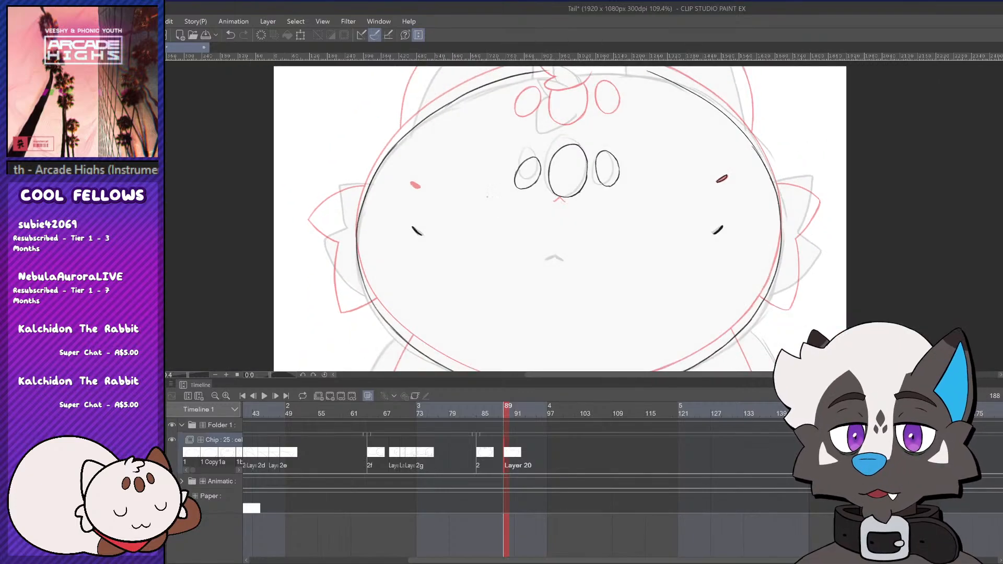
{"action": "scroll", "coordinate": [487, 196], "scroll_direction": "down", "scroll_amount": 1}
{"action": "key", "text": "ctrl+s"}
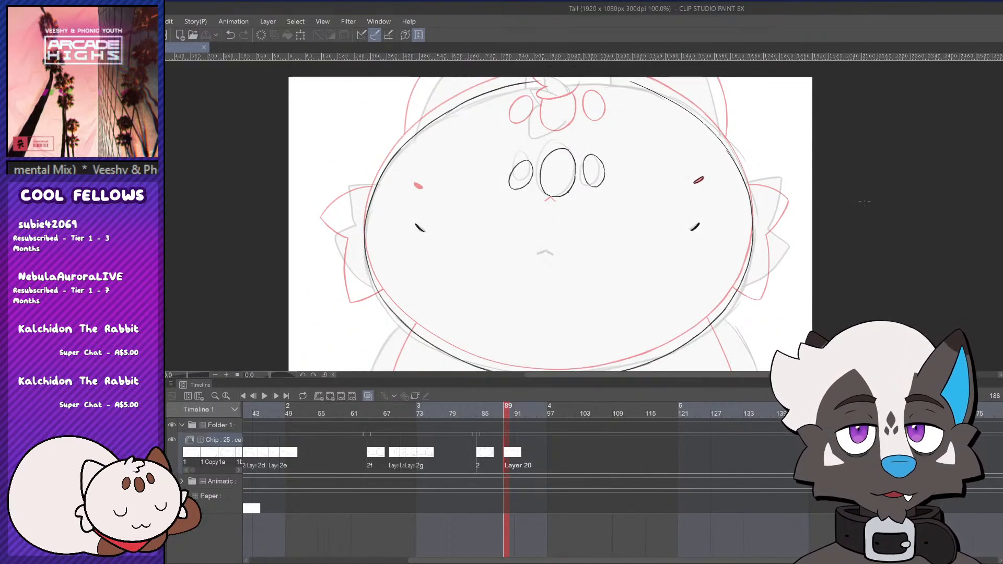
Ink the small inverted-V mouth over the grey sketch mark below the forehead ovals, redoing unsatisfactory strokes
{"action": "left_click", "coordinate": [821, 265]}
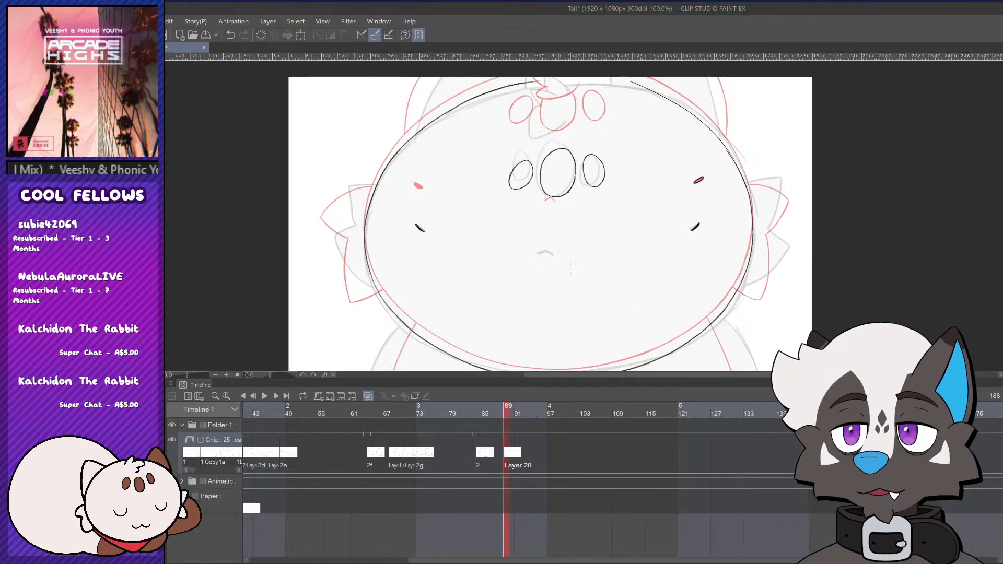
{"action": "scroll", "coordinate": [571, 269], "scroll_direction": "up", "scroll_amount": 3}
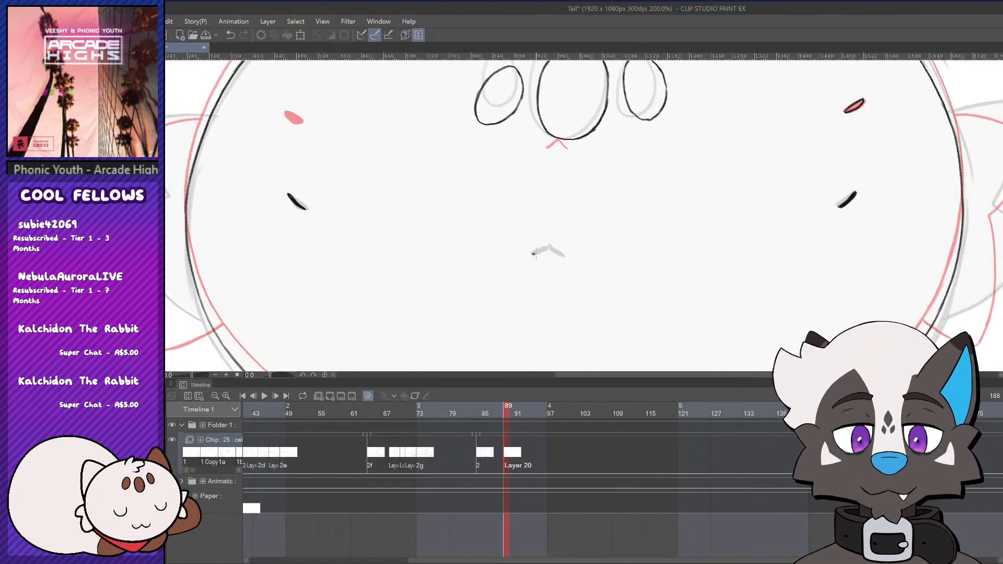
{"action": "mouse_move", "coordinate": [536, 254]}
{"action": "left_mouse_down"}
{"action": "mouse_move", "coordinate": [573, 258]}
{"action": "mouse_move", "coordinate": [552, 248]}
{"action": "left_mouse_up"}
{"action": "key", "text": "ctrl+z"}
{"action": "key", "text": "ctrl+z"}
{"action": "key", "text": "ctrl+z"}
{"action": "key", "text": "ctrl+z"}
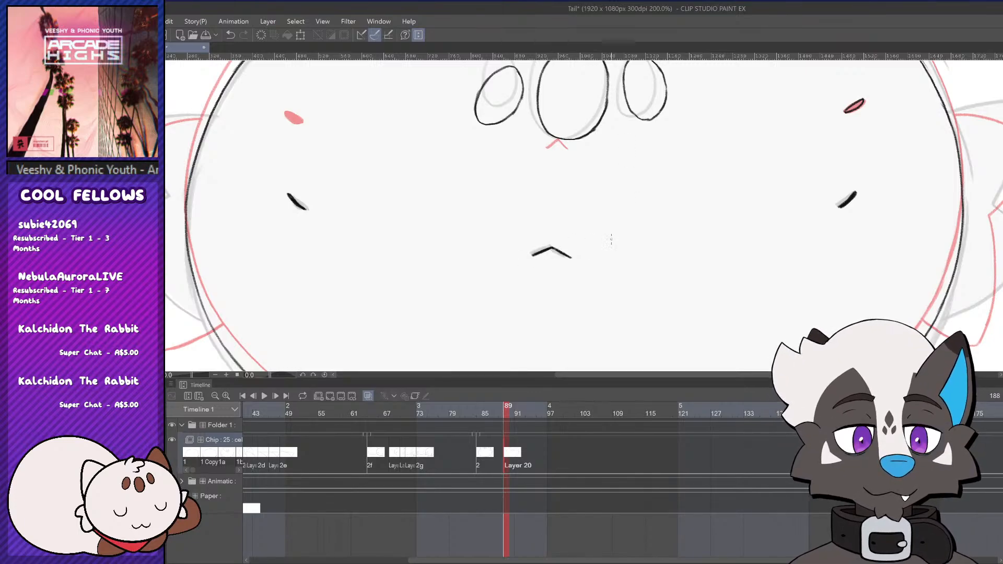
{"action": "scroll", "coordinate": [611, 240], "scroll_direction": "down", "scroll_amount": 5}
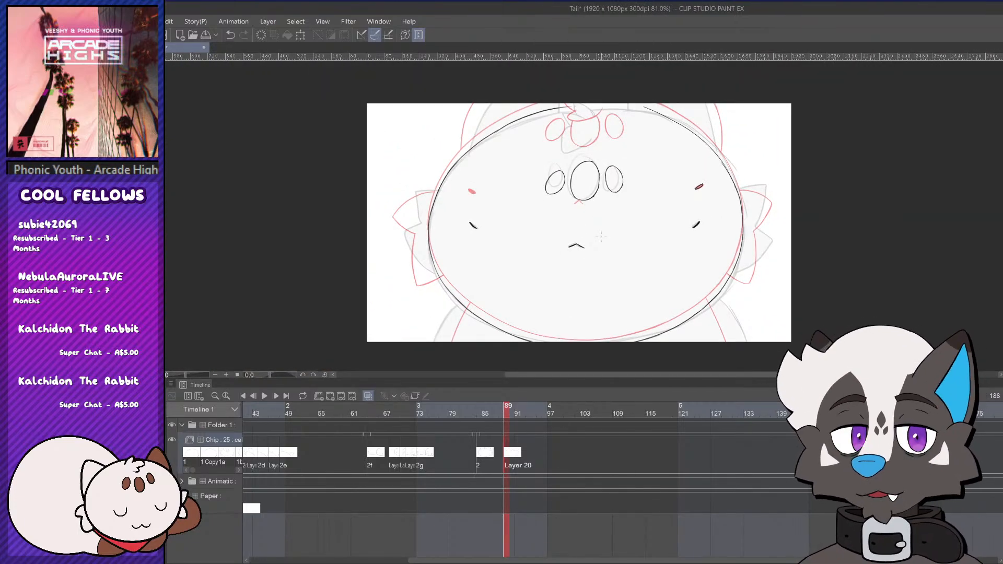
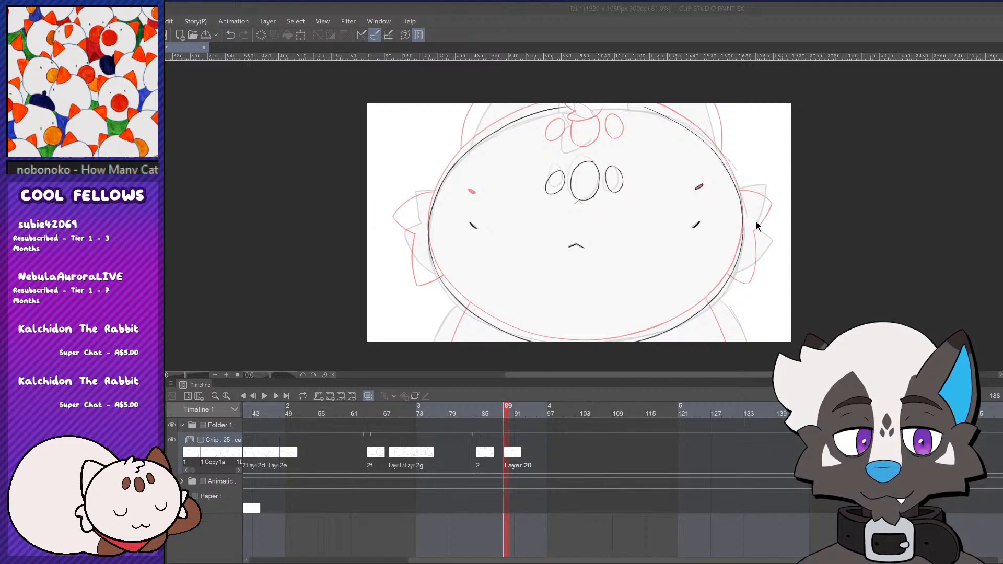
Remove the stray ink outline left over the red onion-skin mark of the right eye
{"action": "left_click", "coordinate": [766, 154]}
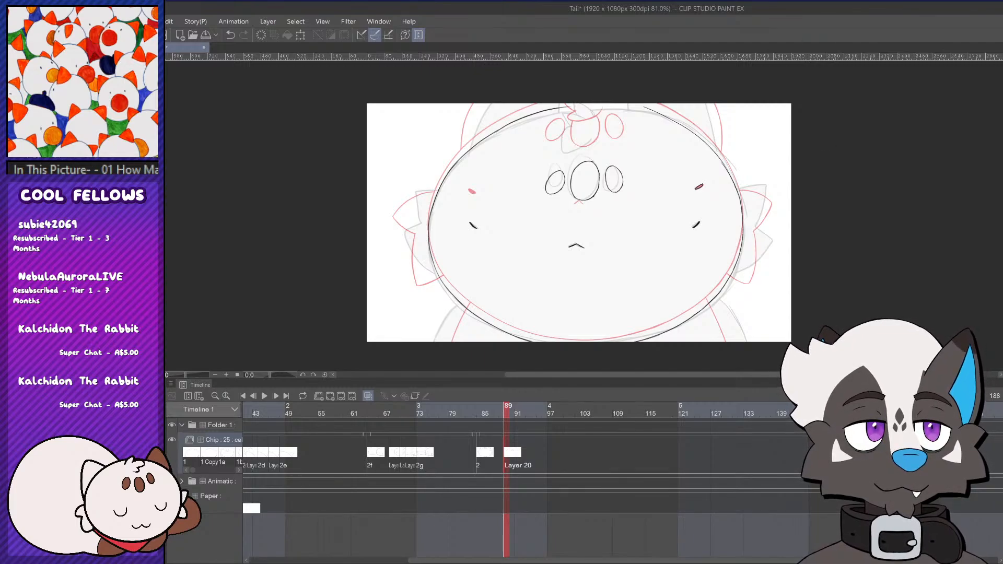
{"action": "left_click", "coordinate": [663, 1]}
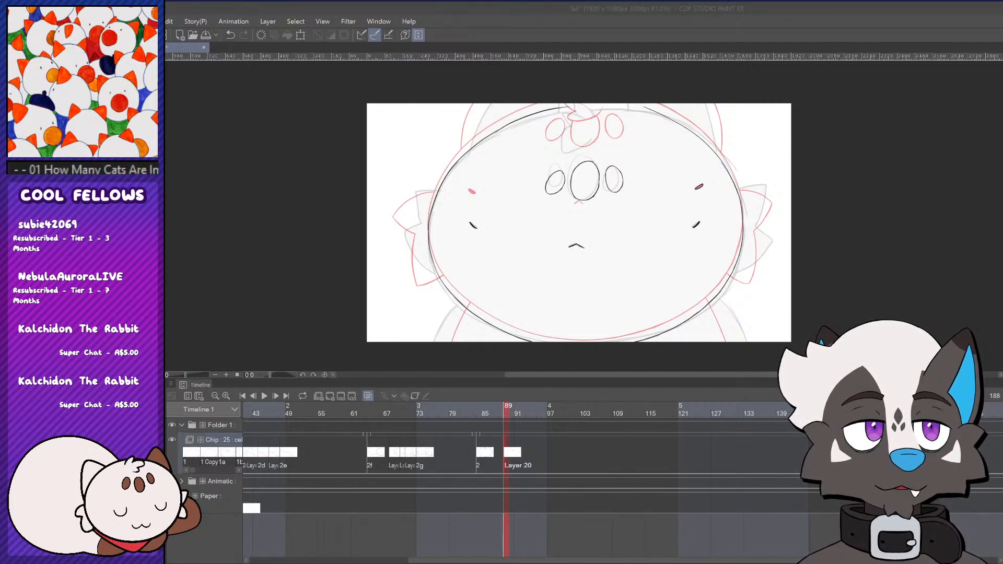
{"action": "scroll", "coordinate": [700, 189], "scroll_direction": "up", "scroll_amount": 1}
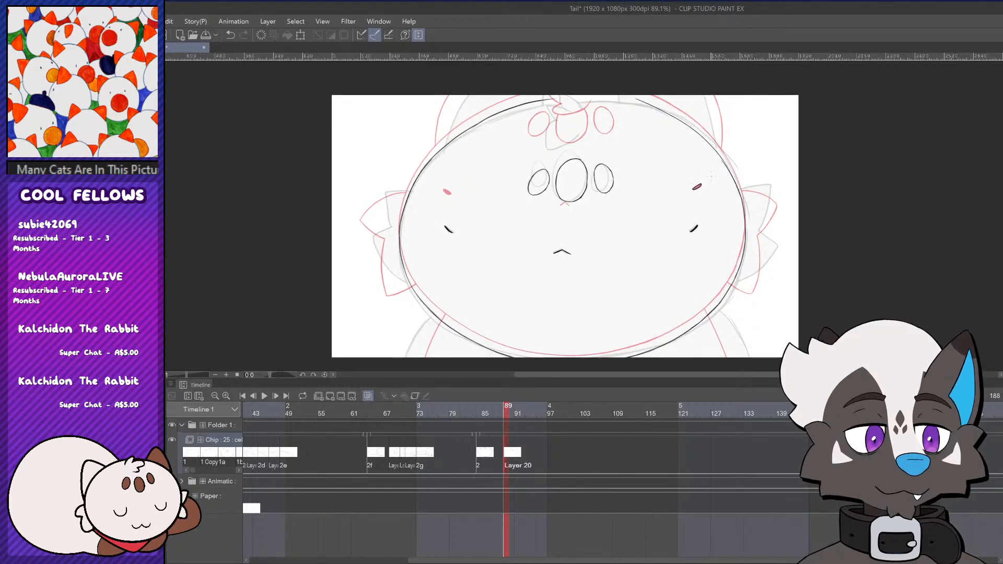
{"action": "scroll", "coordinate": [600, 269], "scroll_direction": "down", "scroll_amount": 1}
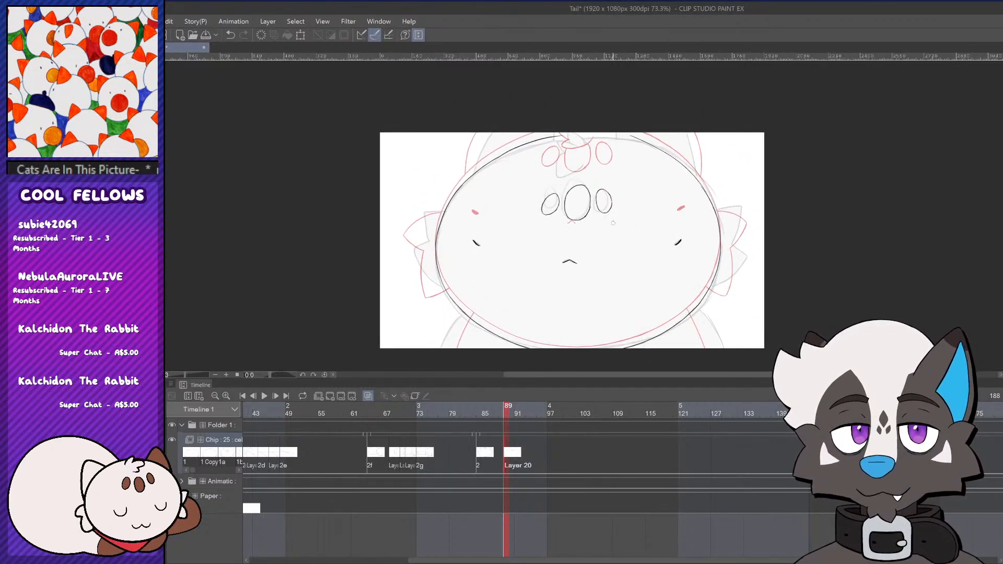
{"action": "scroll", "coordinate": [674, 201], "scroll_direction": "down", "scroll_amount": 2}
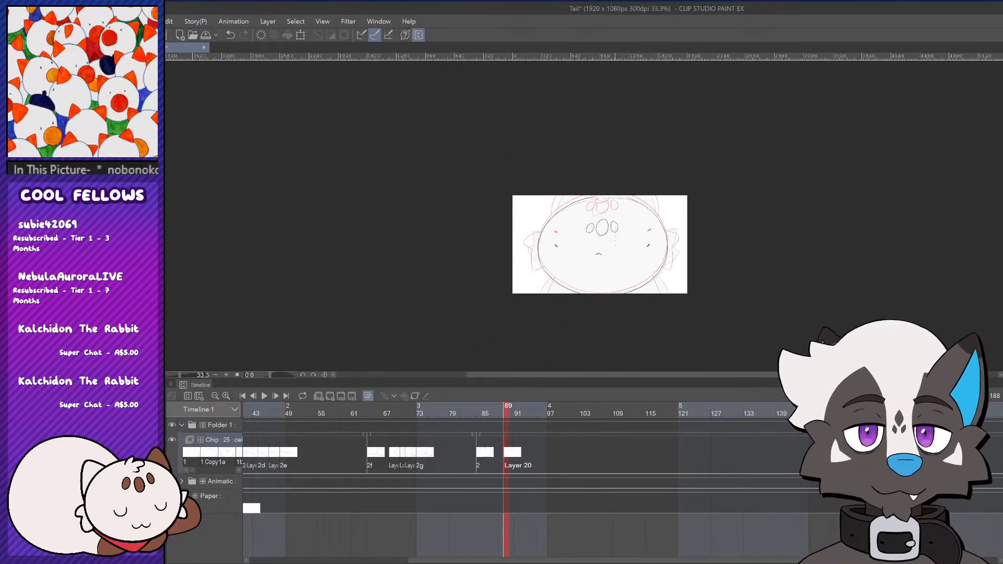
Ink the top of the head outline to bridge the gap between its left and right arcs, redoing unsatisfactory strokes
{"action": "left_click_drag", "start_coordinate": [659, 223], "coordinate": [660, 222]}
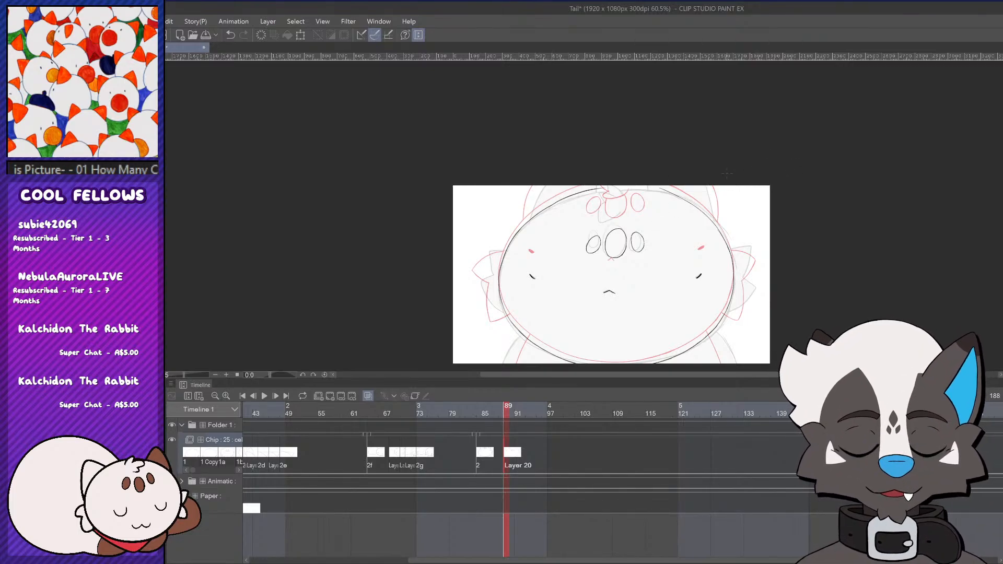
{"action": "key", "text": "ctrl+alt+0"}
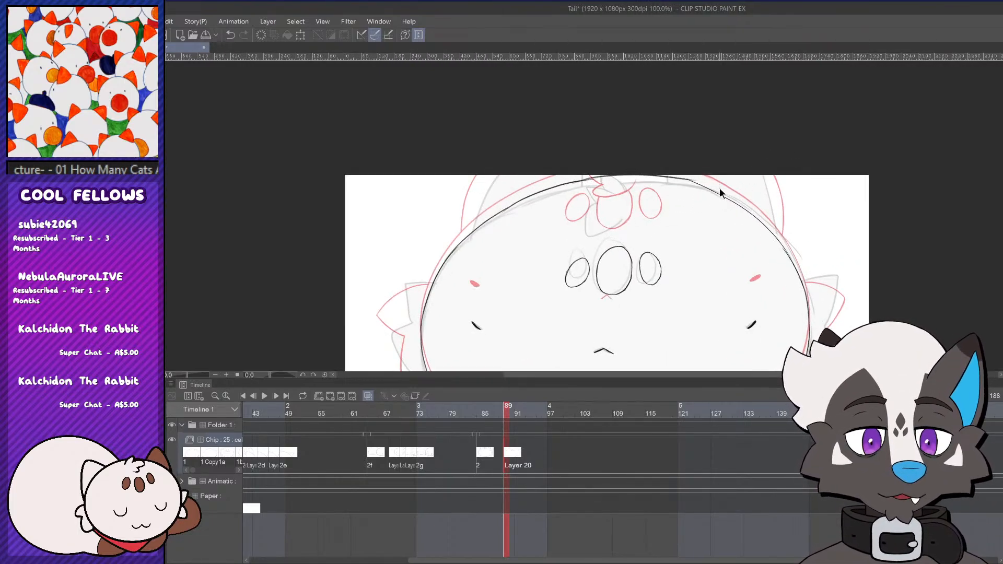
{"action": "key", "text": "ctrl+z"}
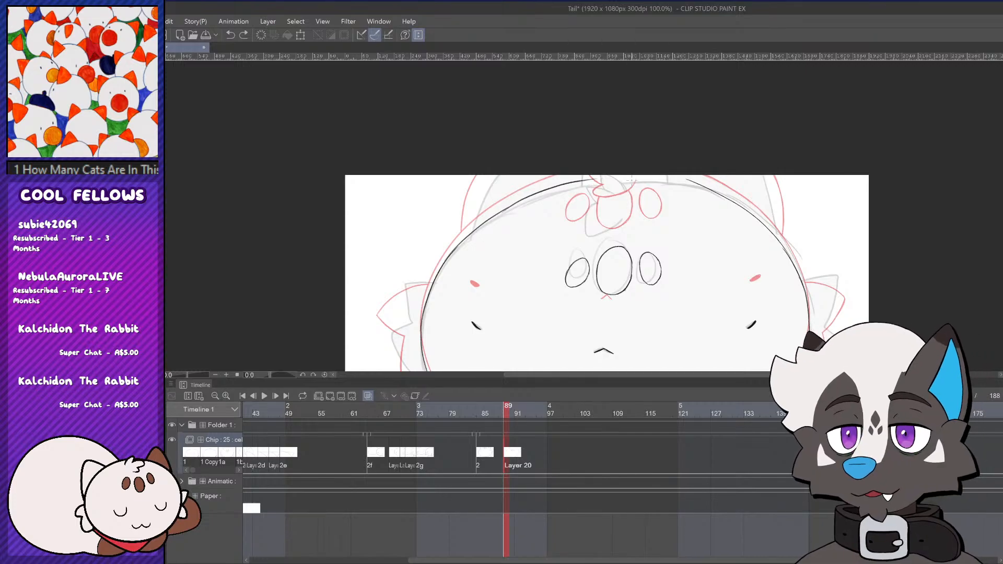
{"action": "key", "text": "ctrl+y"}
{"action": "key", "text": "ctrl+z"}
{"action": "mouse_move", "coordinate": [576, 181]}
{"action": "left_mouse_down"}
{"action": "mouse_move", "coordinate": [660, 185]}
{"action": "mouse_move", "coordinate": [708, 203]}
{"action": "left_mouse_up"}
{"action": "scroll", "coordinate": [354, 215], "scroll_direction": "up", "scroll_amount": 4}
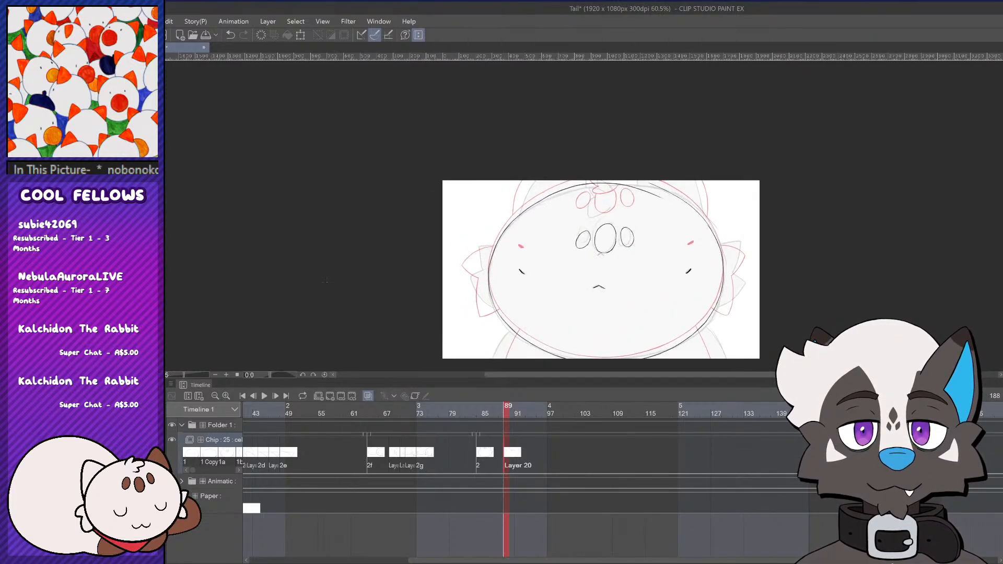
{"action": "scroll", "coordinate": [354, 216], "scroll_direction": "down", "scroll_amount": 2}
{"action": "scroll", "coordinate": [353, 216], "scroll_direction": "up", "scroll_amount": 3}
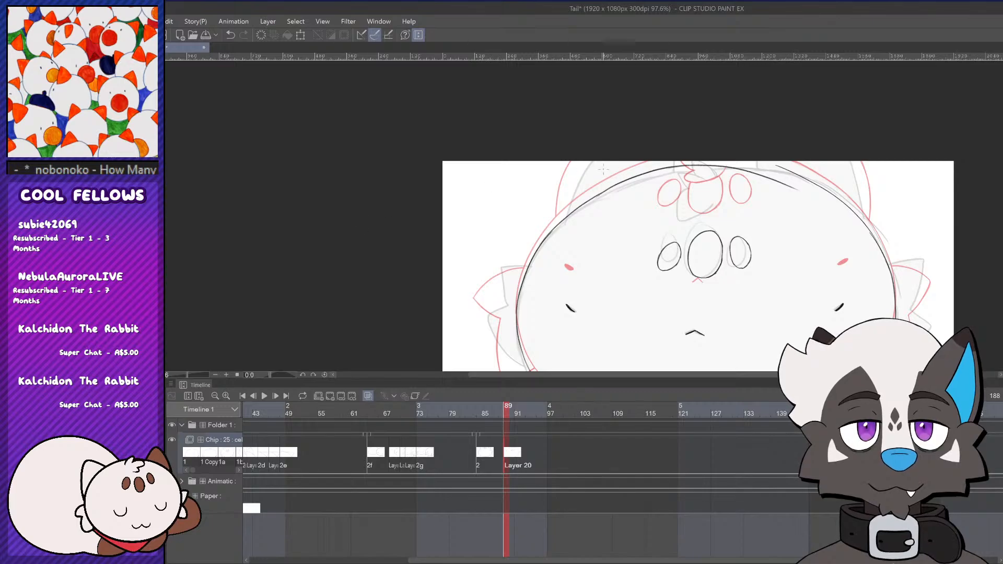
{"action": "scroll", "coordinate": [655, 181], "scroll_direction": "down", "scroll_amount": 1}
{"action": "scroll", "coordinate": [655, 182], "scroll_direction": "up", "scroll_amount": 2}
{"action": "left_click_drag", "start_coordinate": [655, 182], "coordinate": [752, 185]}
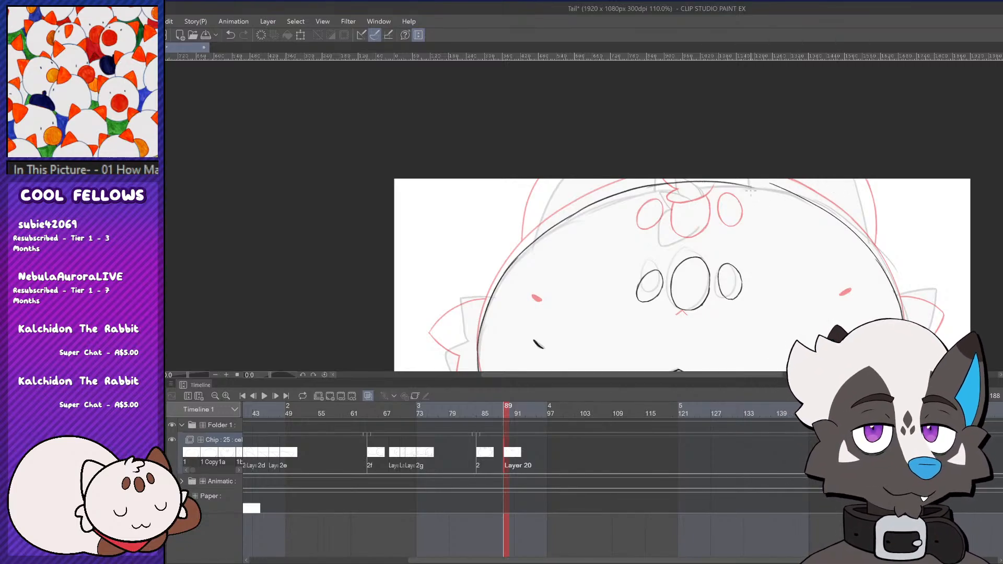
{"action": "key", "text": "ctrl+z"}
{"action": "left_click_drag", "start_coordinate": [650, 186], "coordinate": [776, 193]}
{"action": "key", "text": "ctrl+z"}
{"action": "left_click_drag", "start_coordinate": [651, 185], "coordinate": [788, 195]}
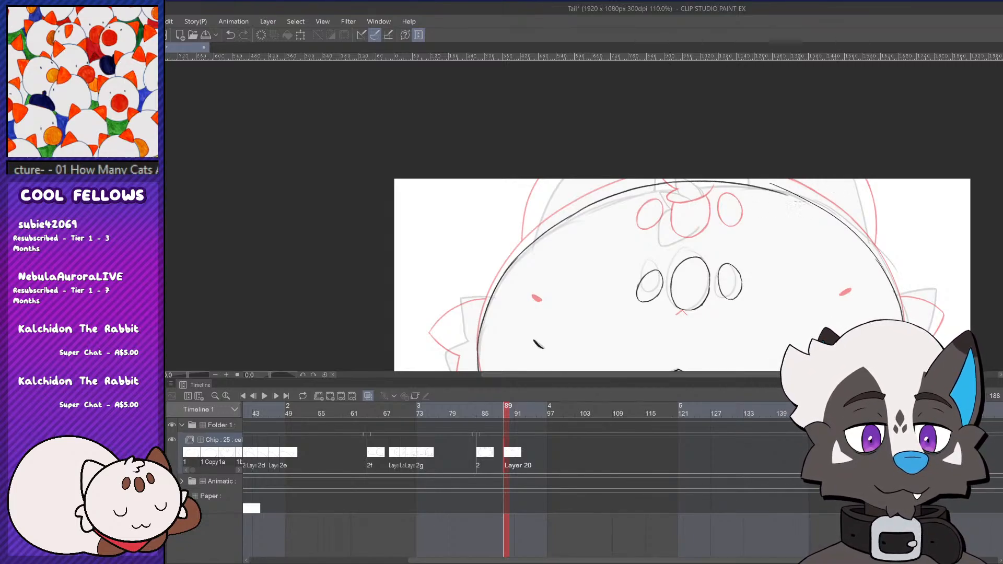
{"action": "key", "text": "ctrl+z"}
{"action": "mouse_move", "coordinate": [644, 186]}
{"action": "left_mouse_down"}
{"action": "mouse_move", "coordinate": [801, 199]}
{"action": "mouse_move", "coordinate": [792, 193]}
{"action": "left_mouse_up"}
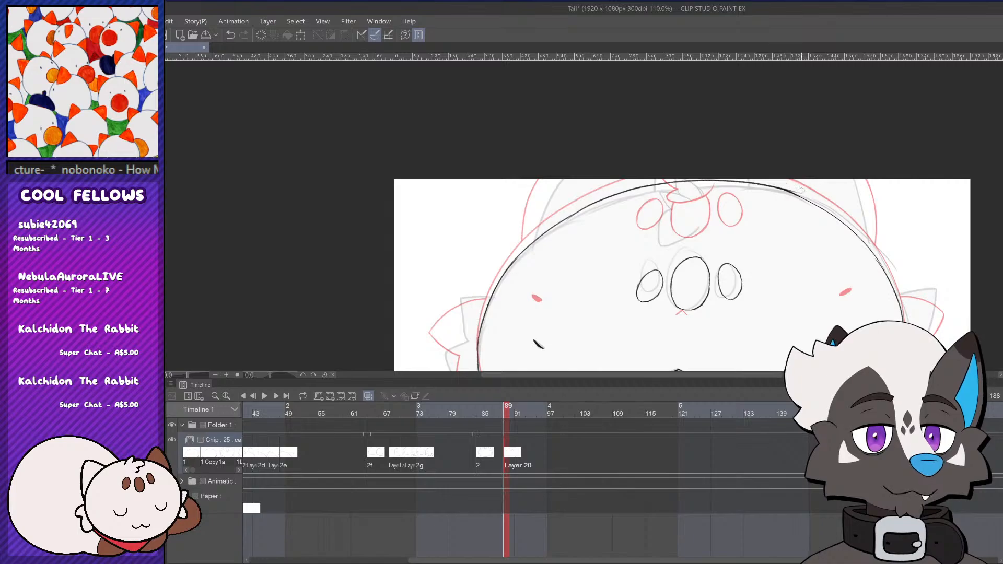
{"action": "scroll", "coordinate": [805, 191], "scroll_direction": "down", "scroll_amount": 8}
{"action": "scroll", "coordinate": [879, 187], "scroll_direction": "up", "scroll_amount": 9}
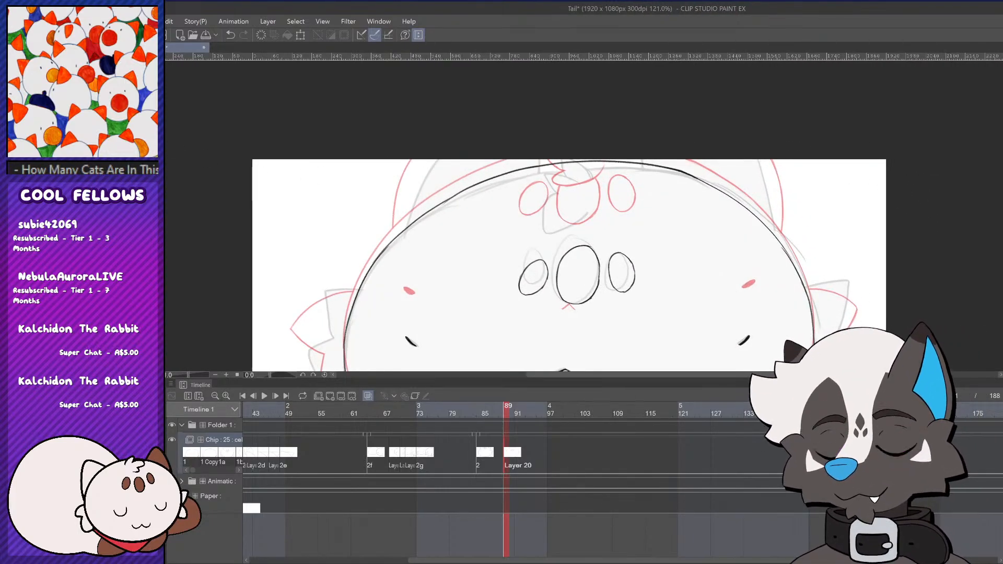
{"action": "scroll", "coordinate": [674, 167], "scroll_direction": "up", "scroll_amount": 3}
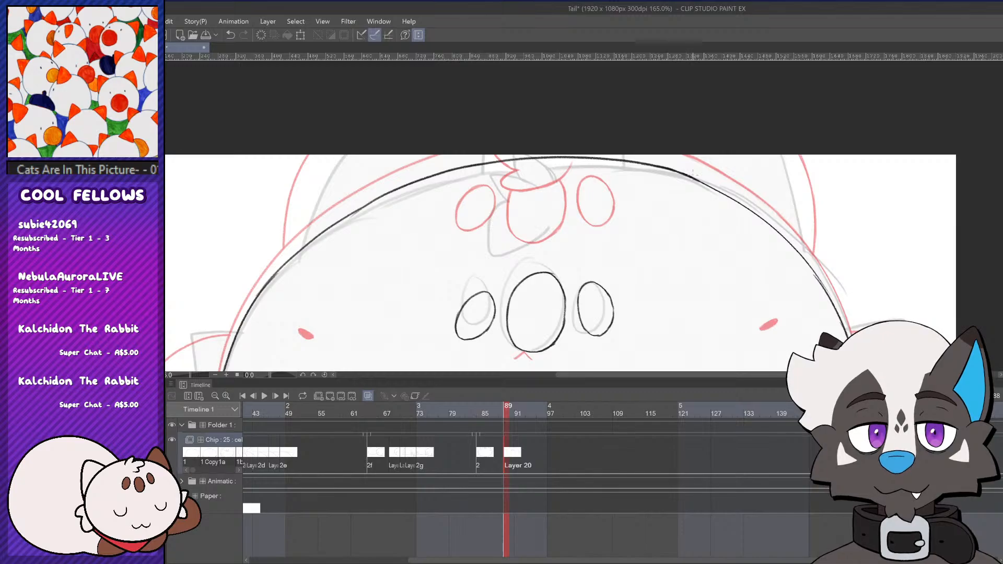
{"action": "scroll", "coordinate": [700, 178], "scroll_direction": "down", "scroll_amount": 5}
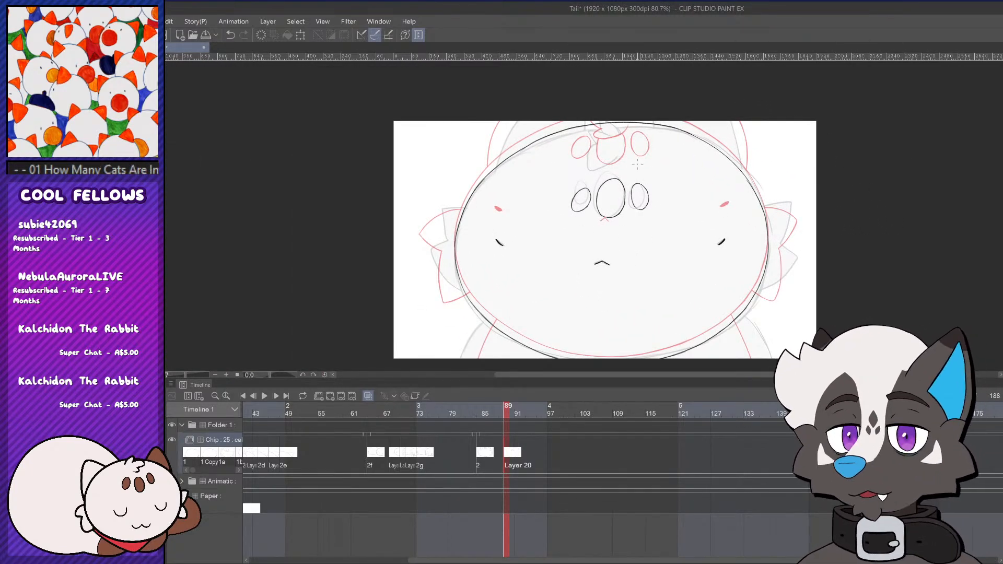
Compare the new face drawing at frame 89 with the preceding frames, return to frame 88 and save the file
{"action": "scroll", "coordinate": [668, 178], "scroll_direction": "down", "scroll_amount": 5}
{"action": "scroll", "coordinate": [720, 174], "scroll_direction": "up", "scroll_amount": 6}
{"action": "left_click", "coordinate": [501, 411]}
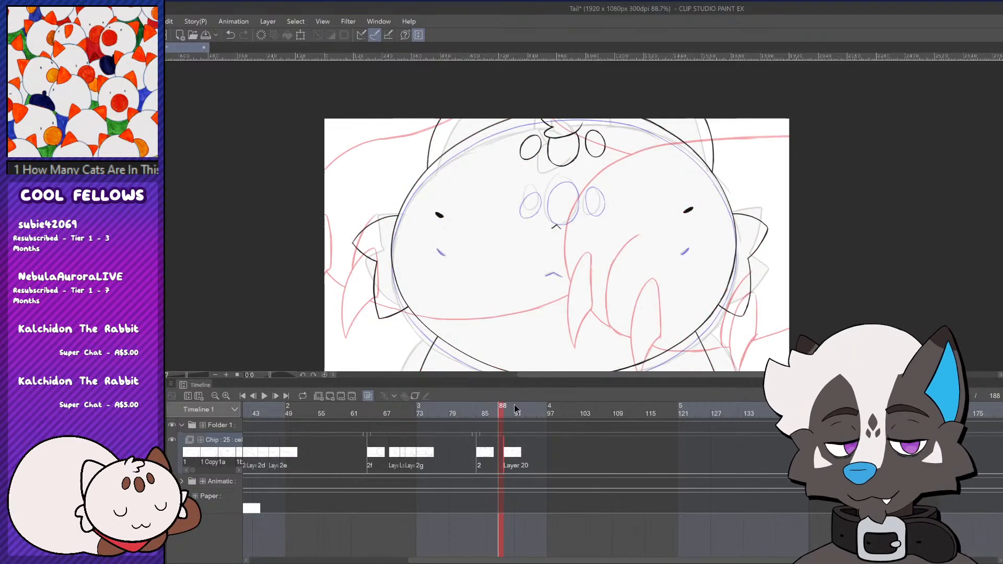
{"action": "left_click", "coordinate": [511, 411]}
{"action": "left_click_drag", "start_coordinate": [490, 411], "coordinate": [493, 411]}
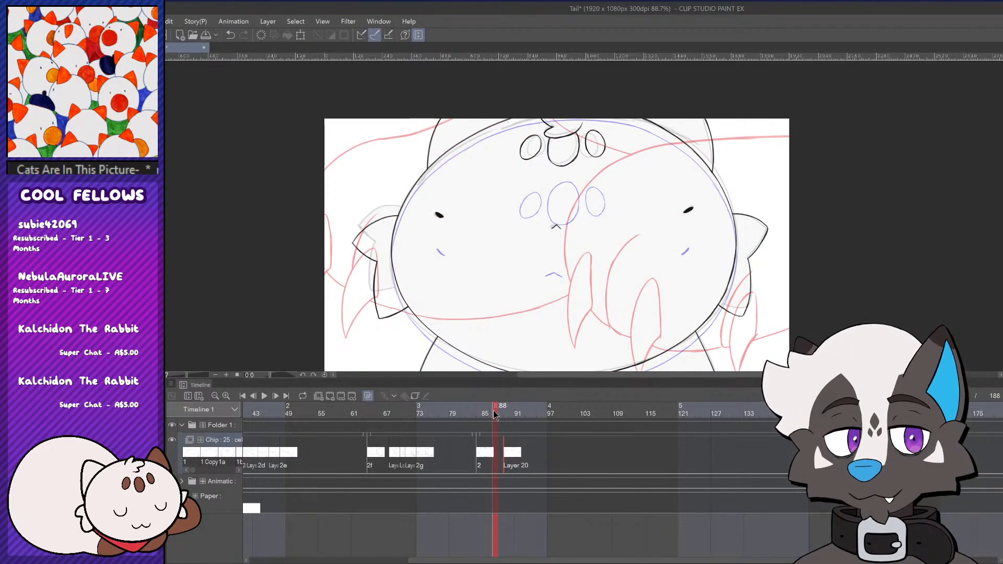
{"action": "left_click", "coordinate": [506, 413]}
{"action": "left_click", "coordinate": [495, 413]}
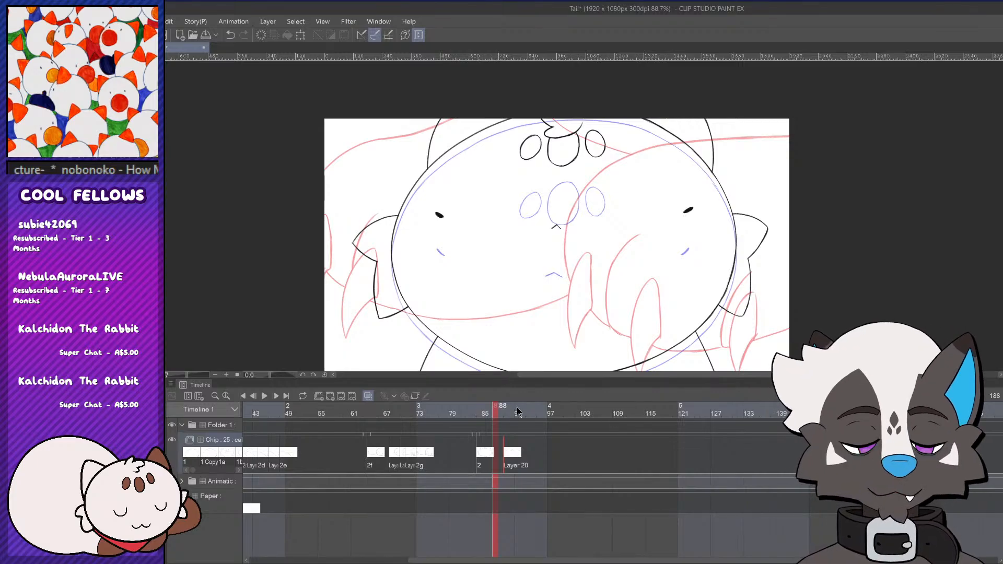
{"action": "left_click", "coordinate": [512, 416]}
{"action": "left_click", "coordinate": [497, 432]}
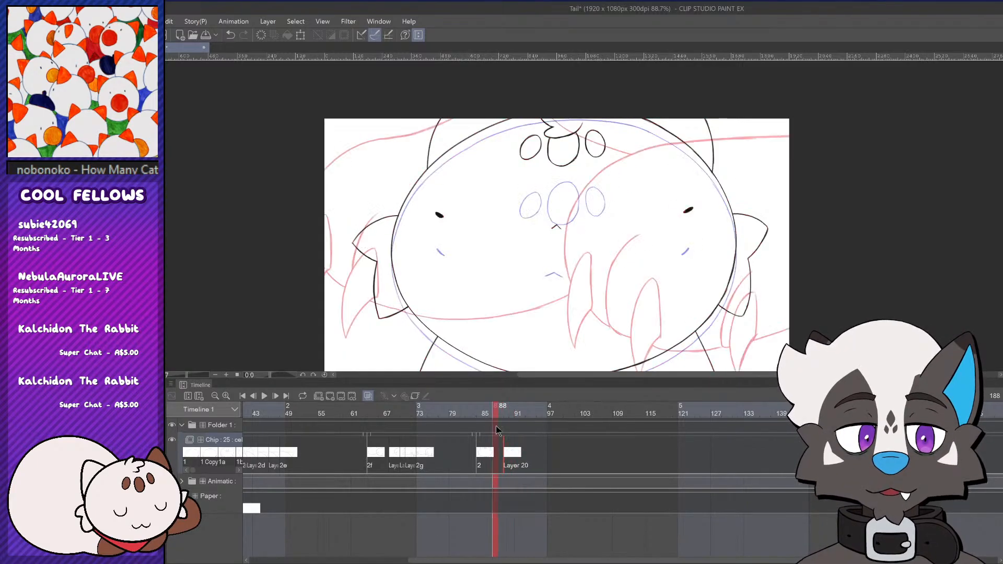
{"action": "left_click", "coordinate": [486, 443]}
{"action": "mouse_move", "coordinate": [486, 442]}
{"action": "left_mouse_down"}
{"action": "mouse_move", "coordinate": [589, 384]}
{"action": "mouse_move", "coordinate": [437, 461]}
{"action": "mouse_move", "coordinate": [374, 444]}
{"action": "mouse_move", "coordinate": [497, 429]}
{"action": "mouse_move", "coordinate": [387, 418]}
{"action": "mouse_move", "coordinate": [562, 402]}
{"action": "mouse_move", "coordinate": [500, 405]}
{"action": "left_mouse_up"}
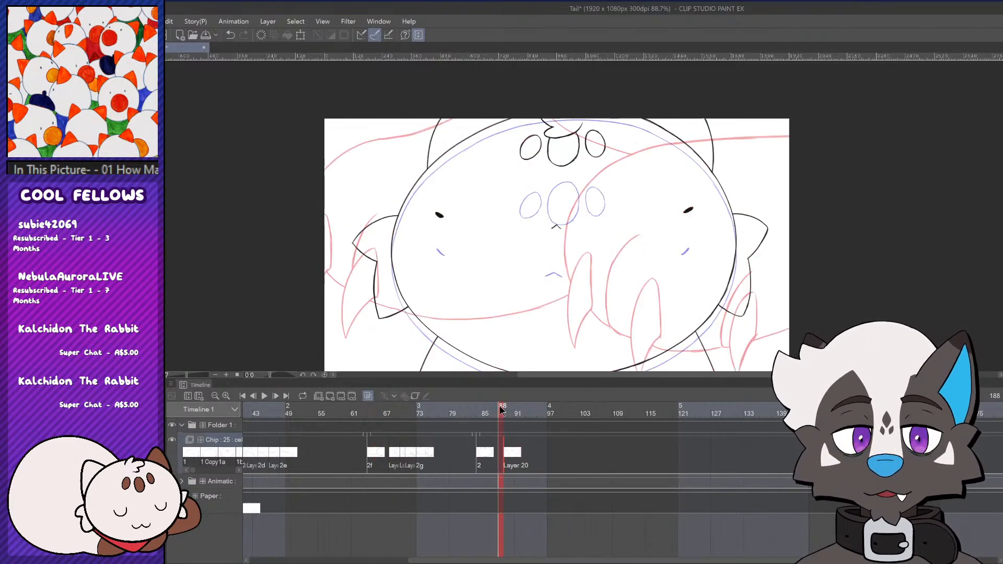
{"action": "key", "text": "ctrl+s"}
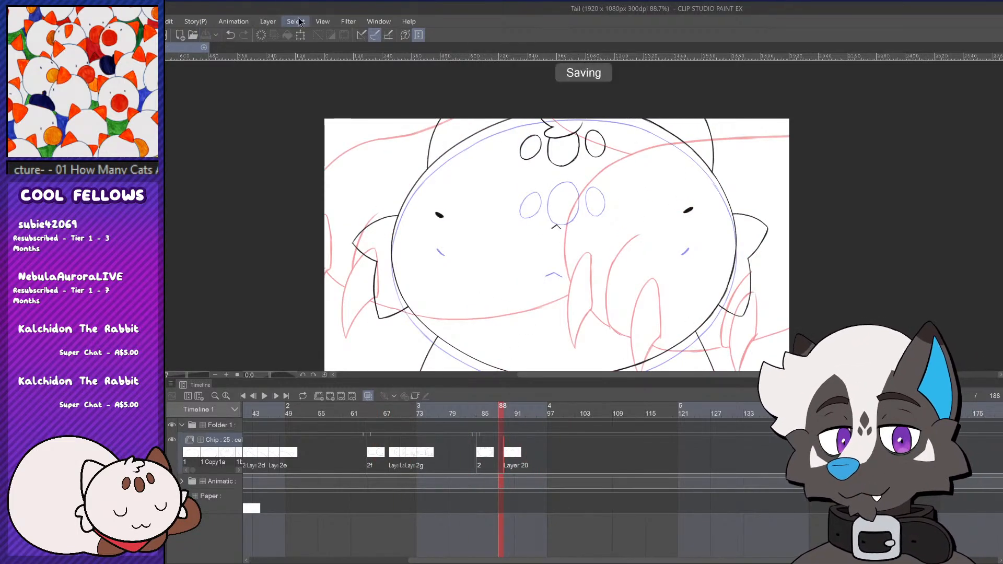